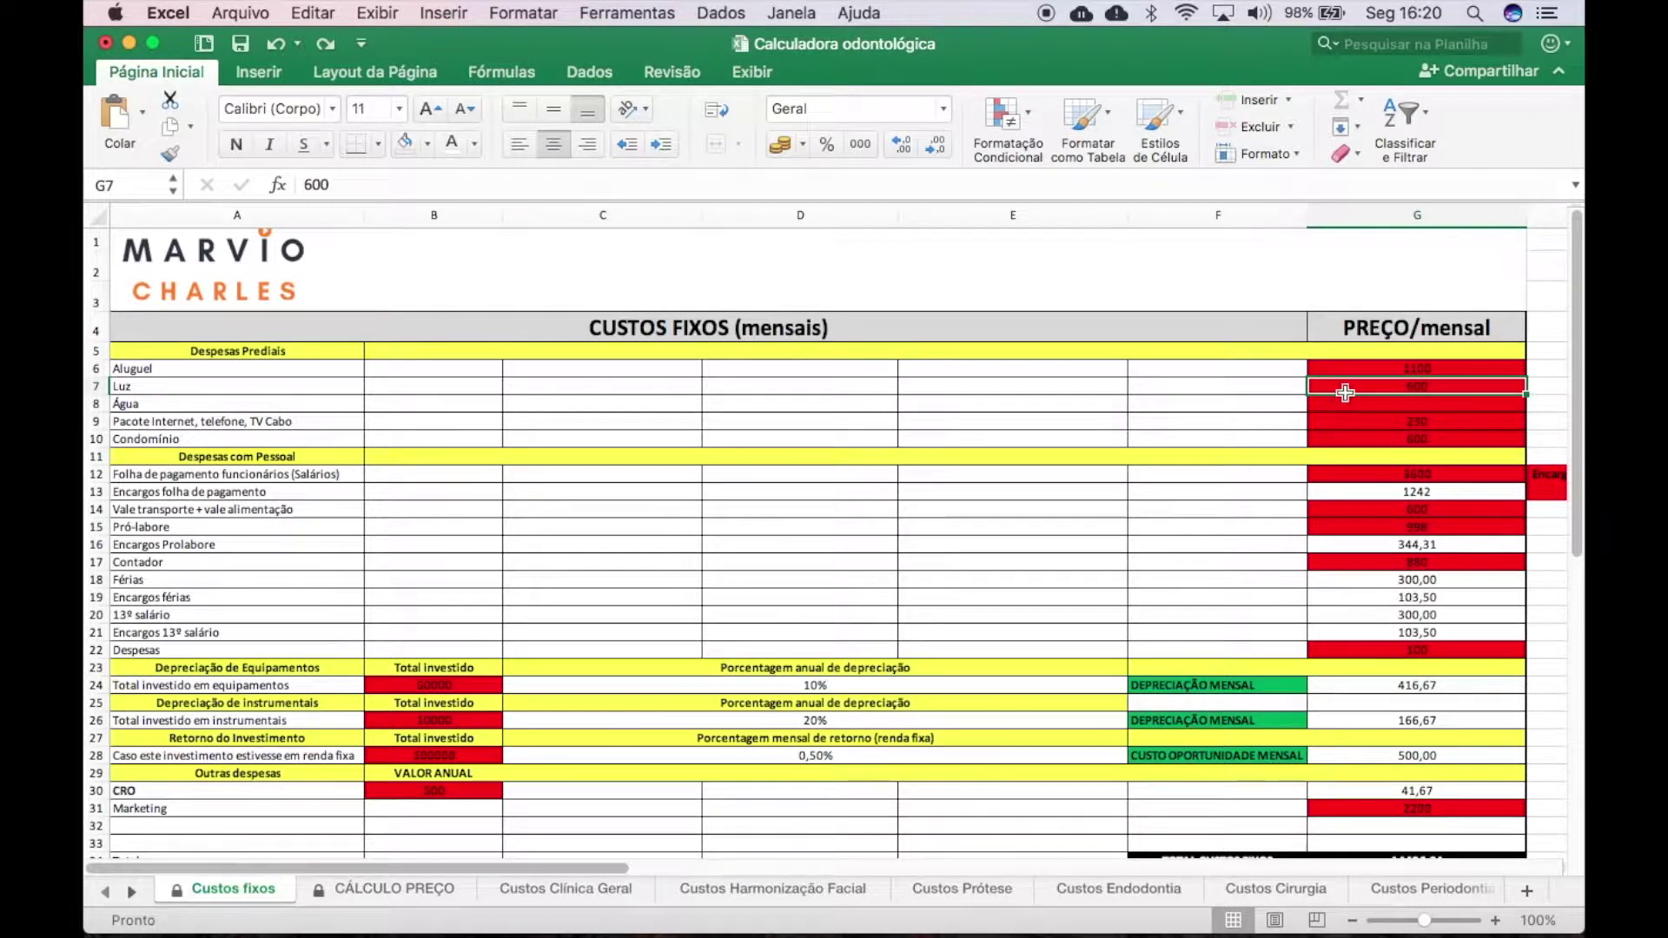
key(Left)
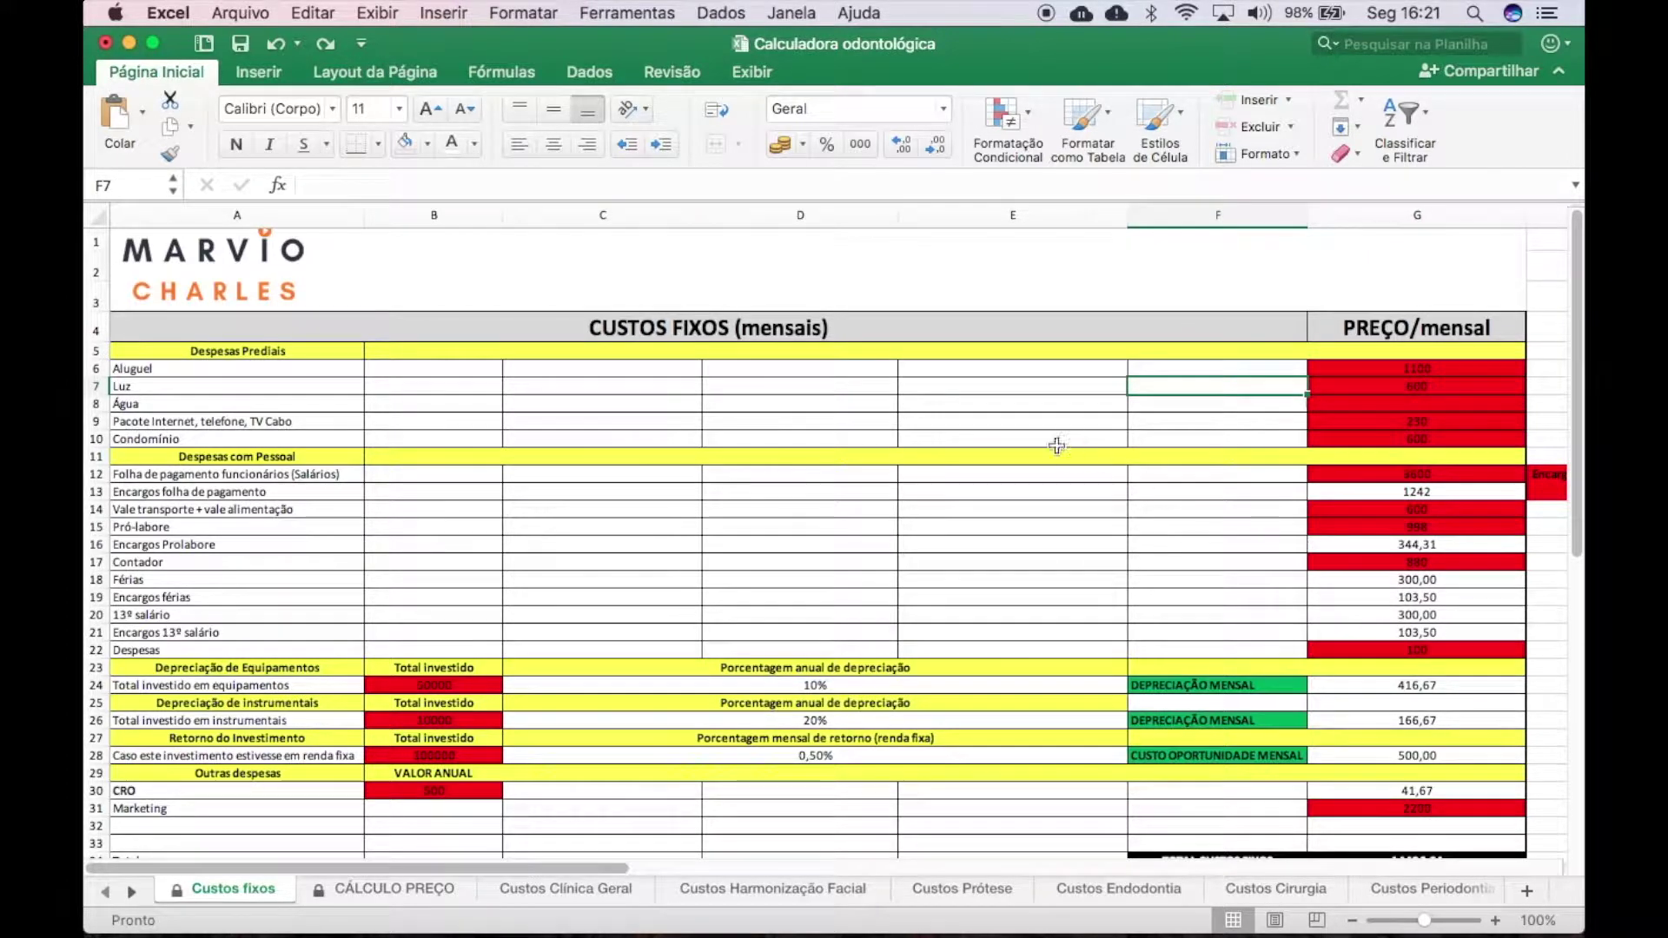
click(1009, 387)
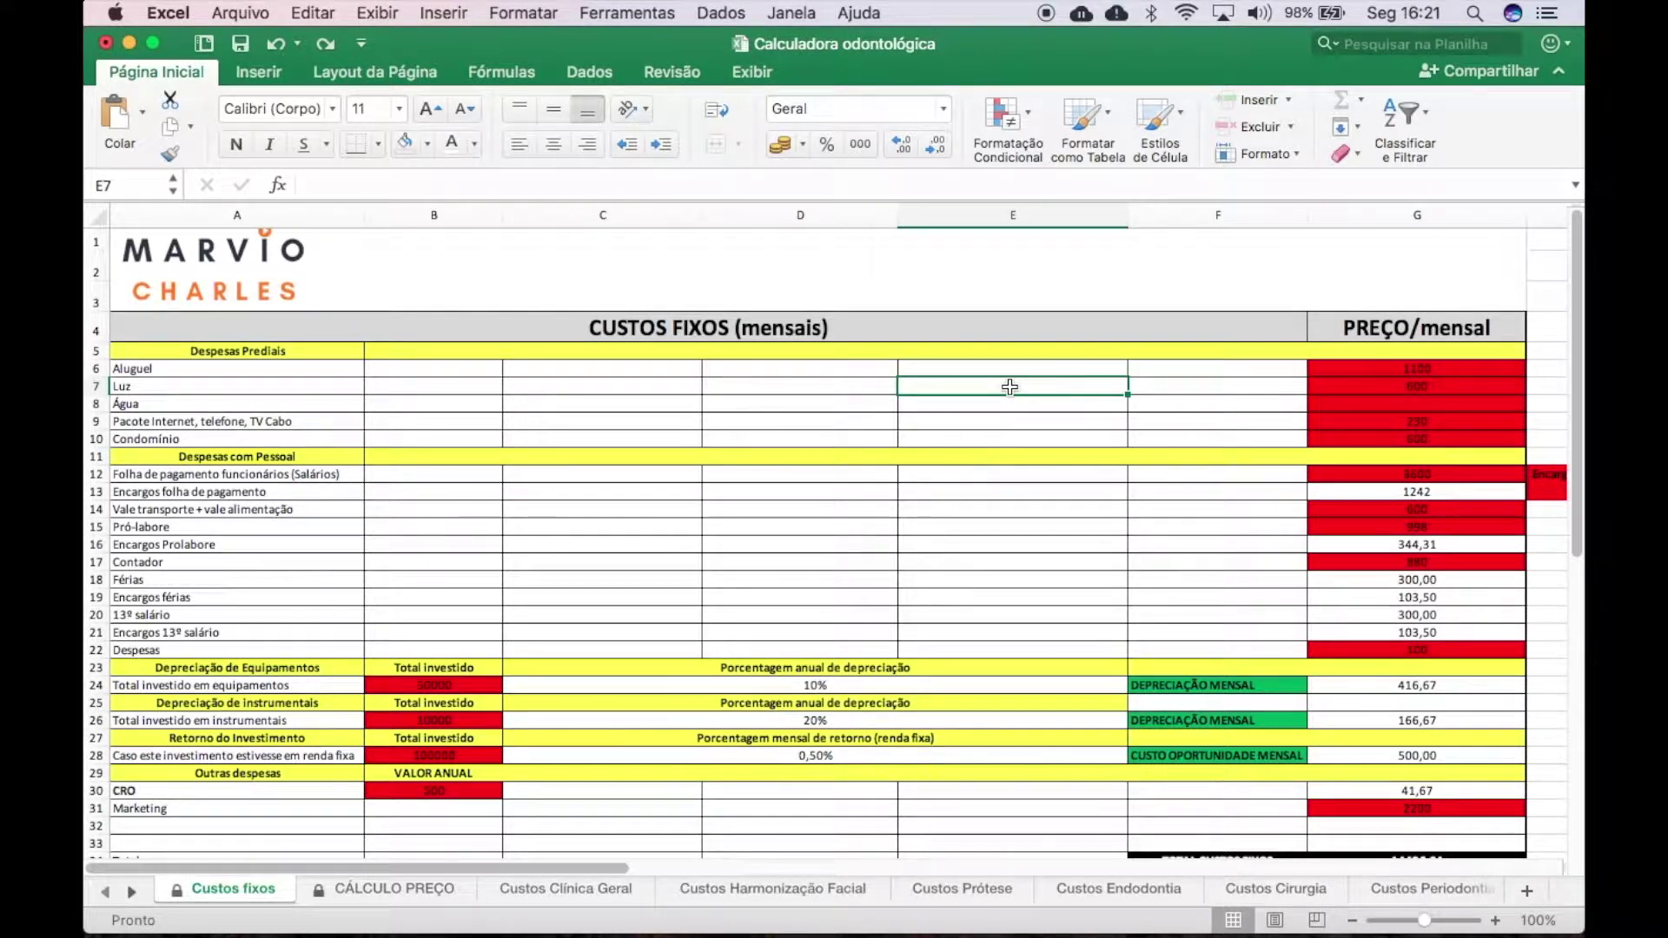
key(Left)
key(Down)
key(Down)
key(Left)
key(Left)
key(Right)
key(Right)
key(Right)
key(Right)
key(Right)
key(Left)
key(Left)
key(Left)
key(Right)
key(Right)
key(Right)
key(Right)
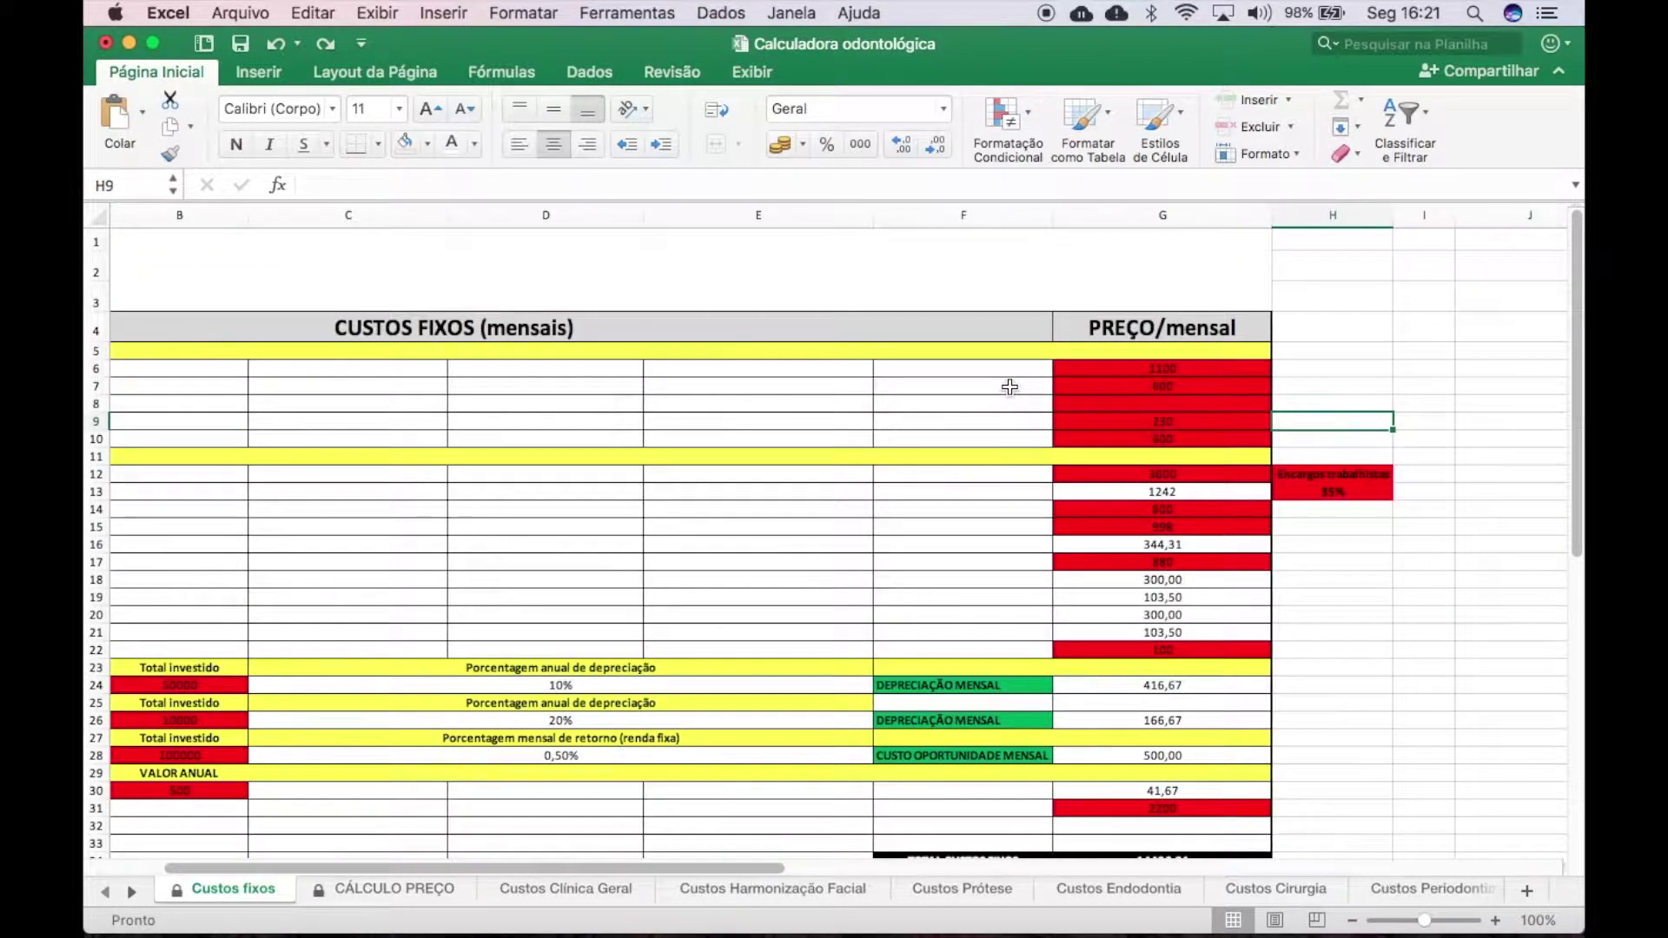
scroll(824, 451, left, 5)
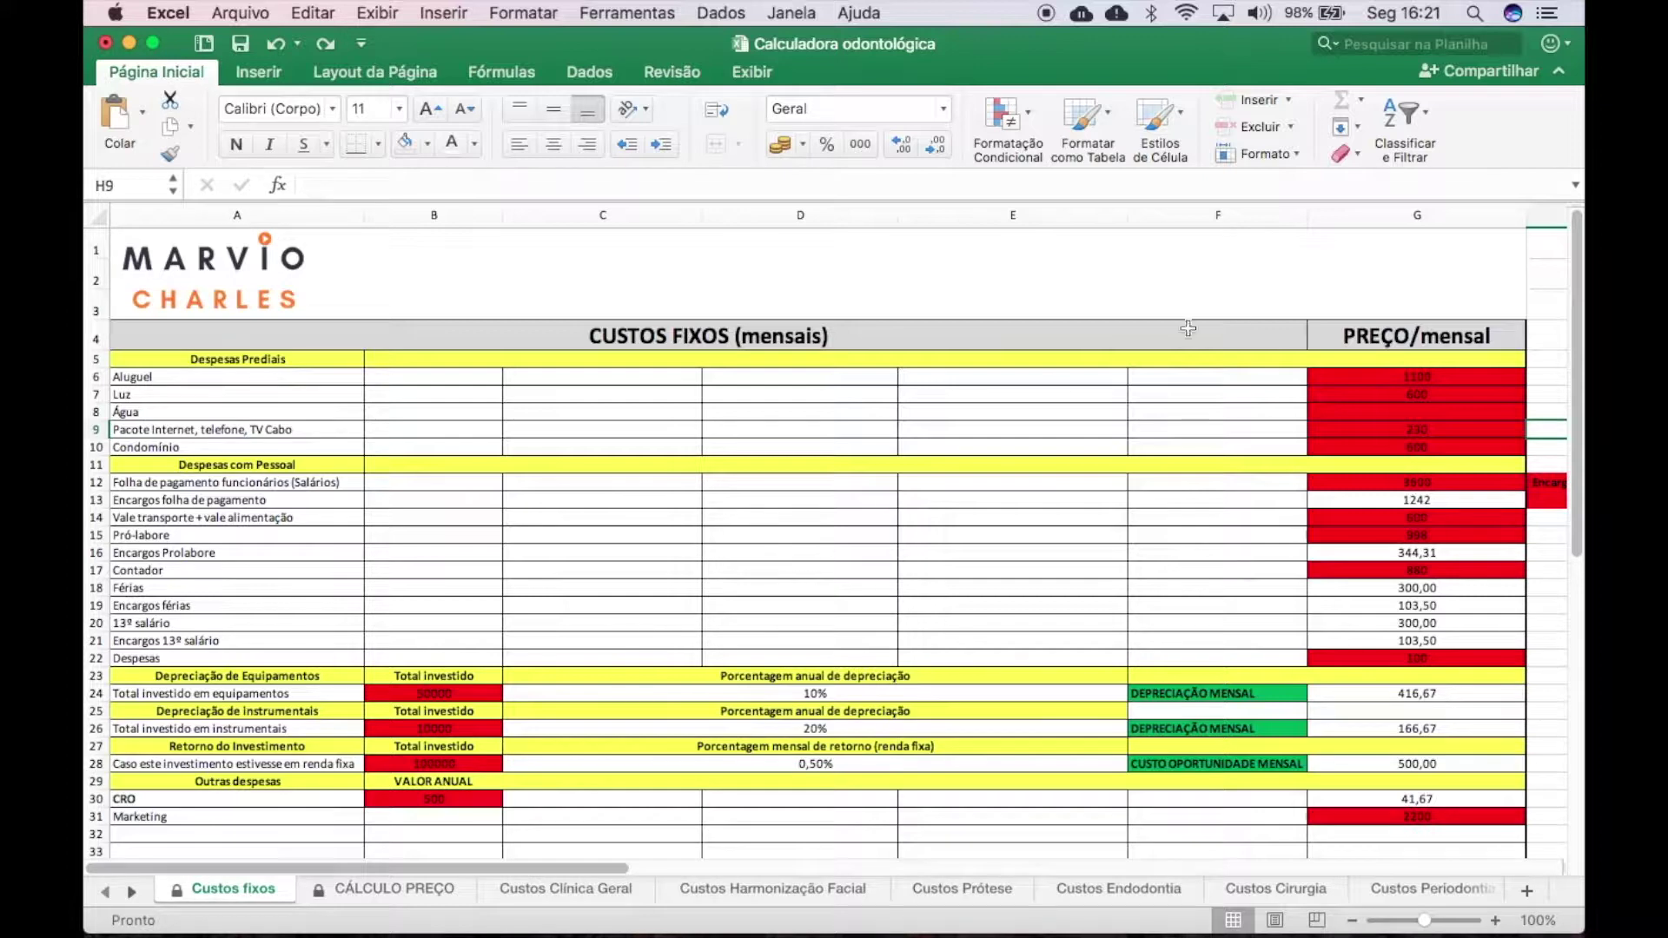
Step: Examine the CÁLCULO PREÇO sheet, from the procedure costs and formula percentages to the final price and contribution margin
click(383, 889)
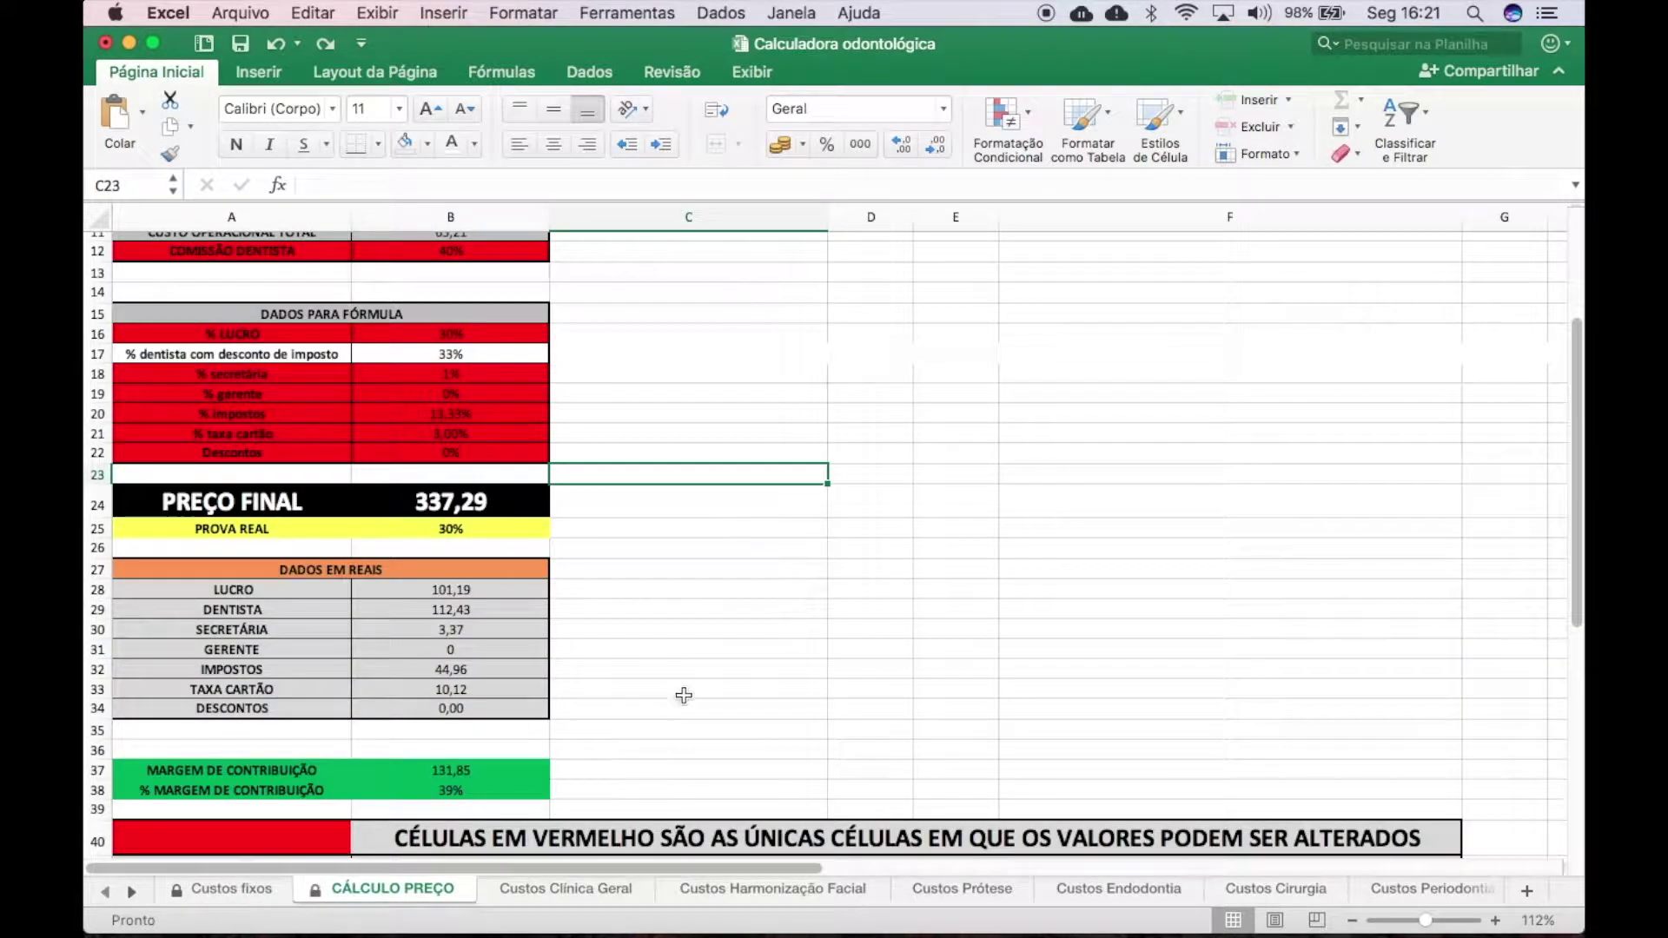
scroll(747, 693, up, 5)
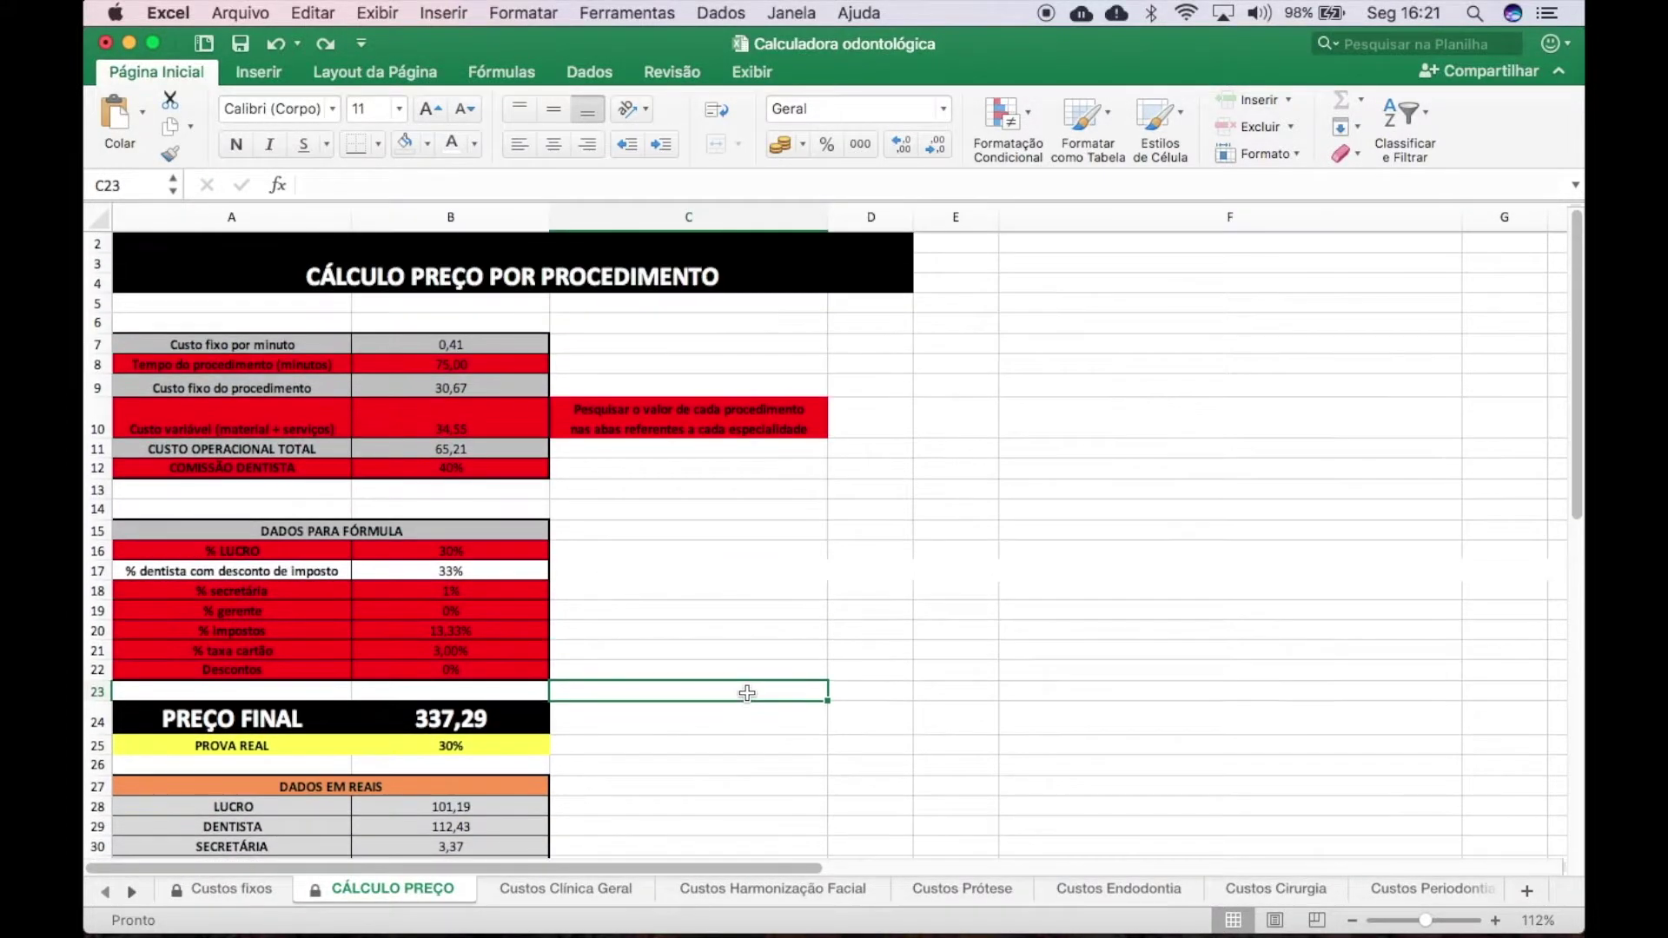
scroll(748, 692, down, 5)
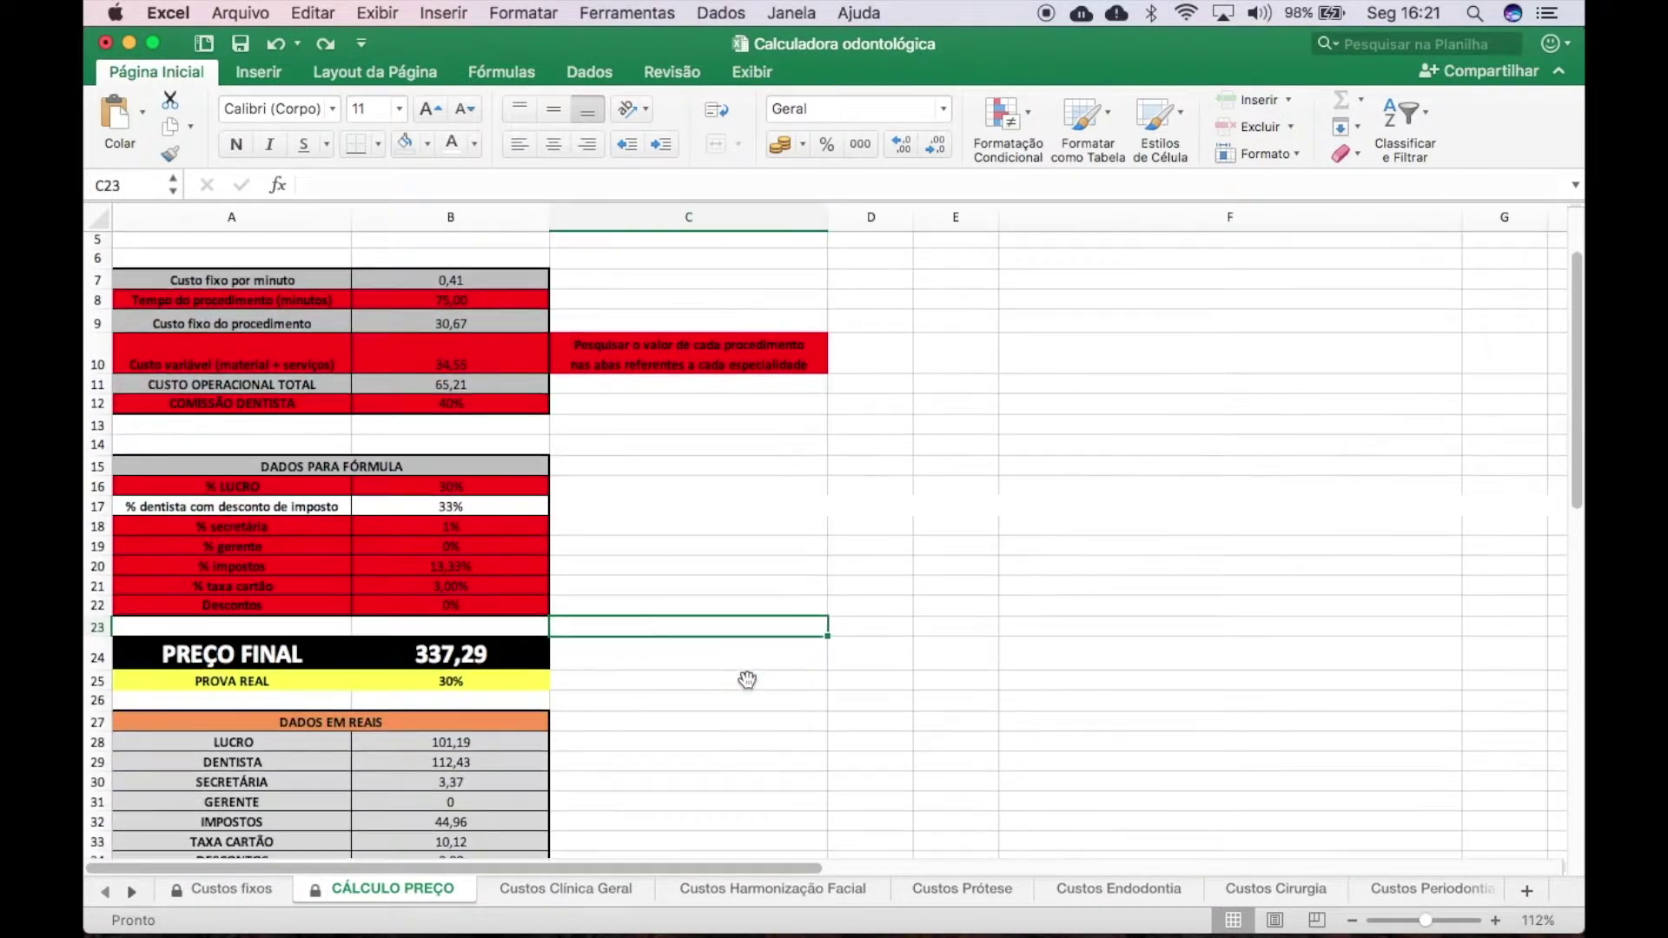
scroll(622, 570, up, 5)
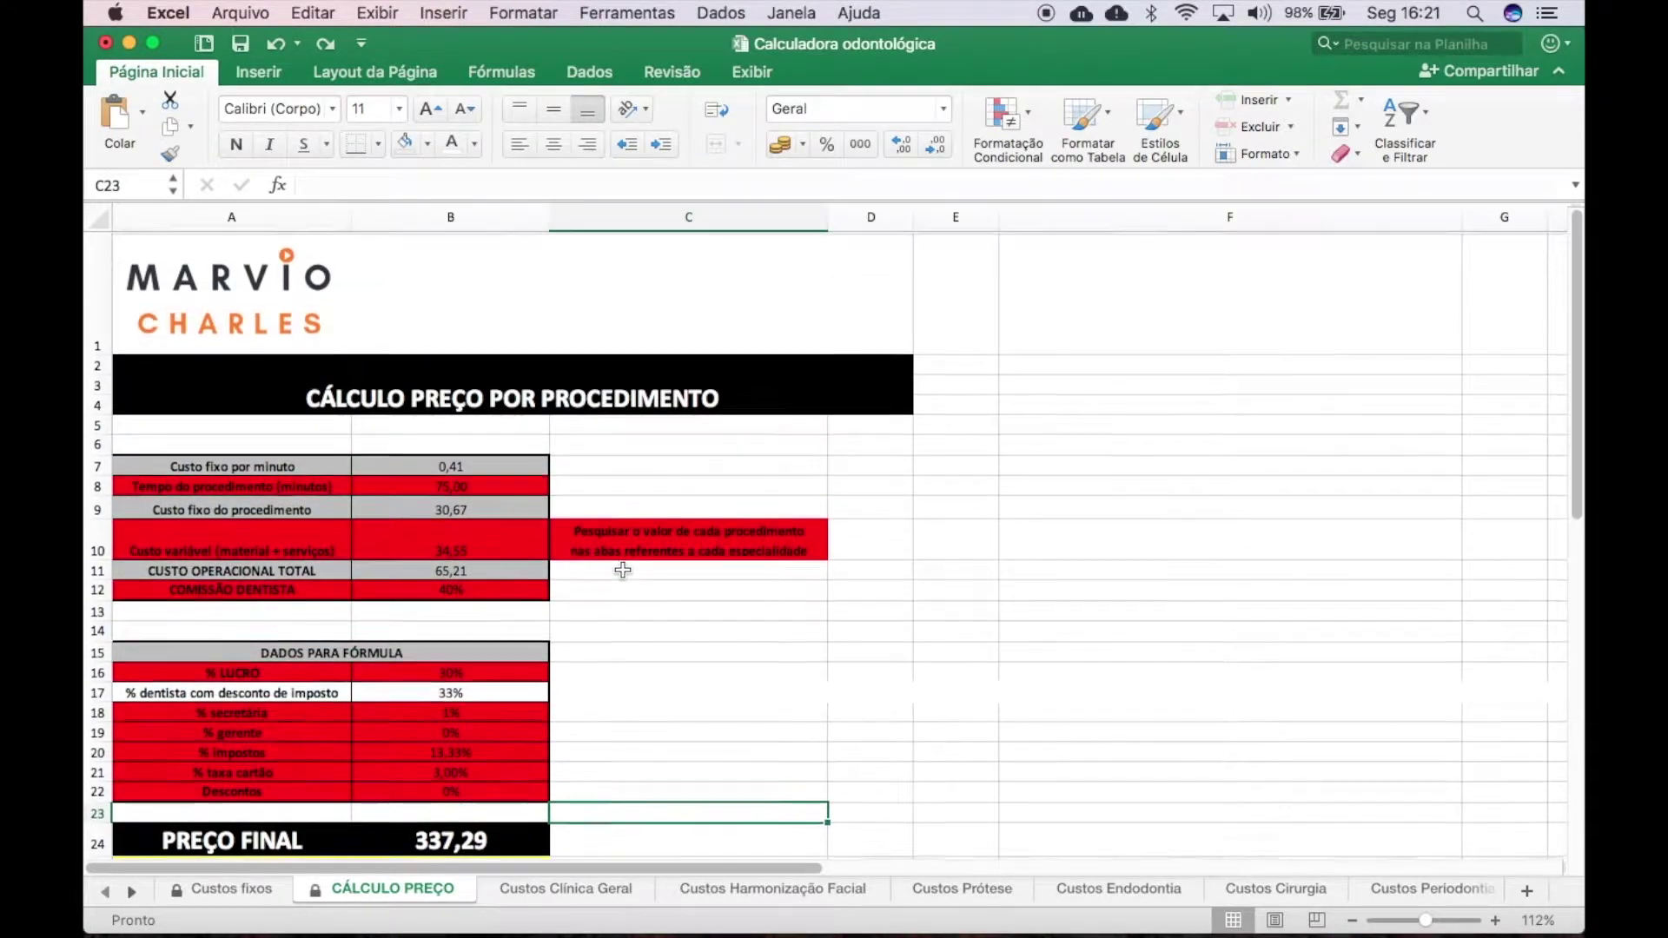
scroll(622, 570, down, 5)
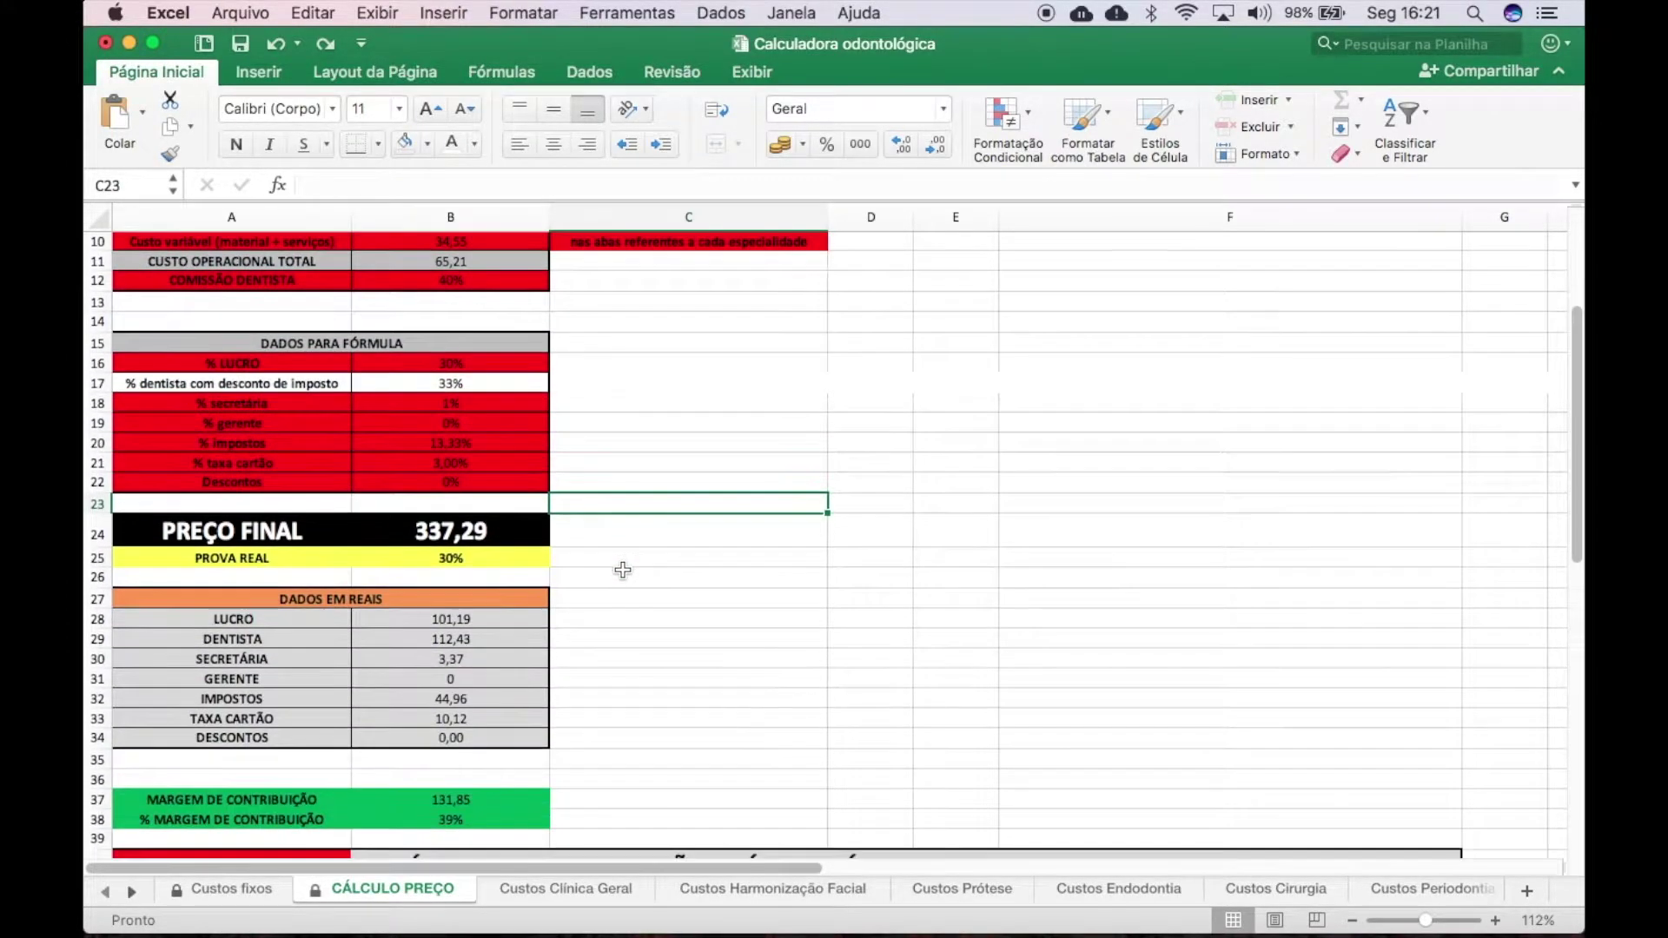
scroll(622, 570, up, 5)
scroll(670, 707, down, 5)
scroll(670, 712, up, 3)
scroll(722, 725, down, 4)
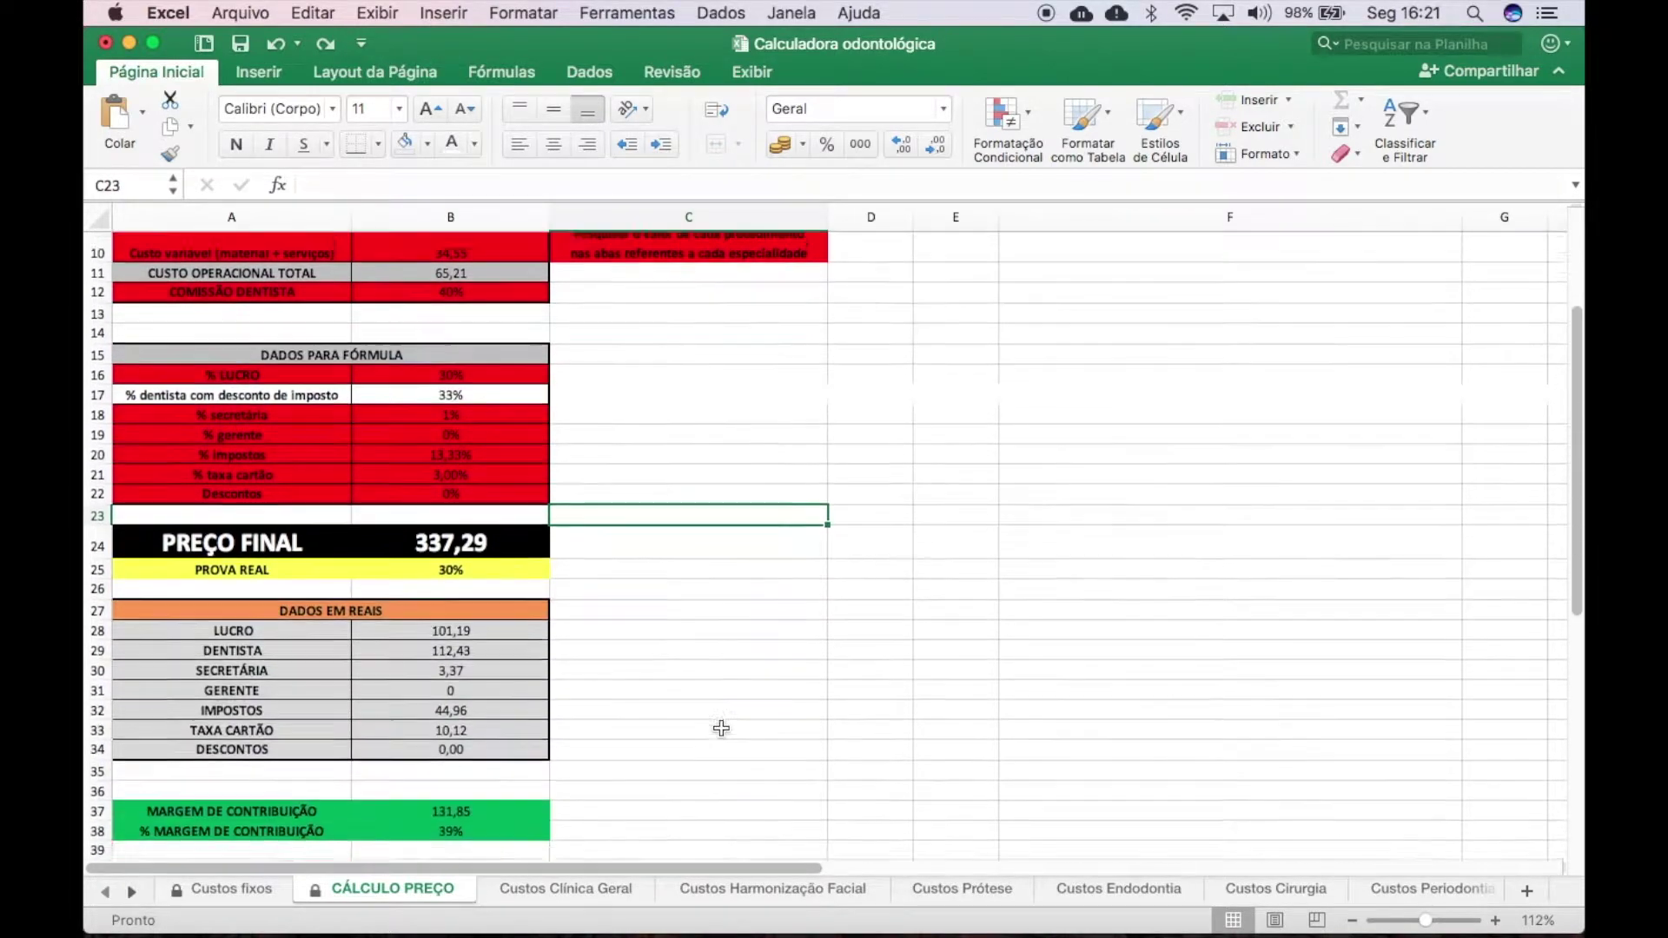
Step: Browse the procedure cost tables on the Custos Clínica Geral sheet and find the Clareamento Dental à Laser table
click(563, 888)
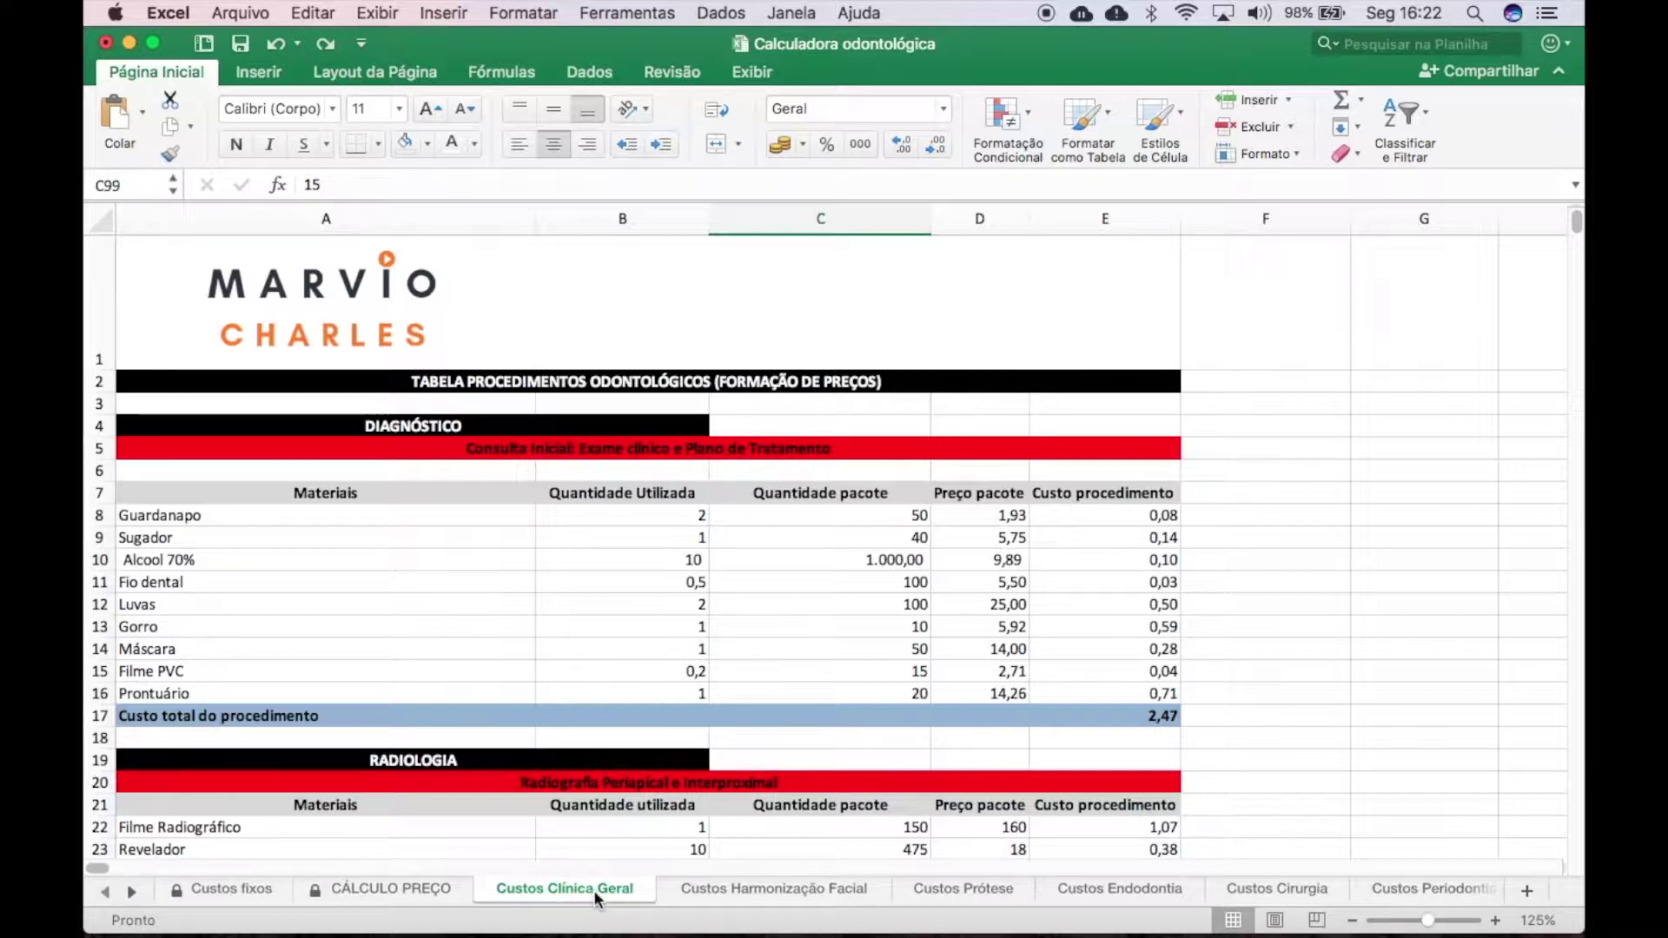
scroll(882, 613, down, 5)
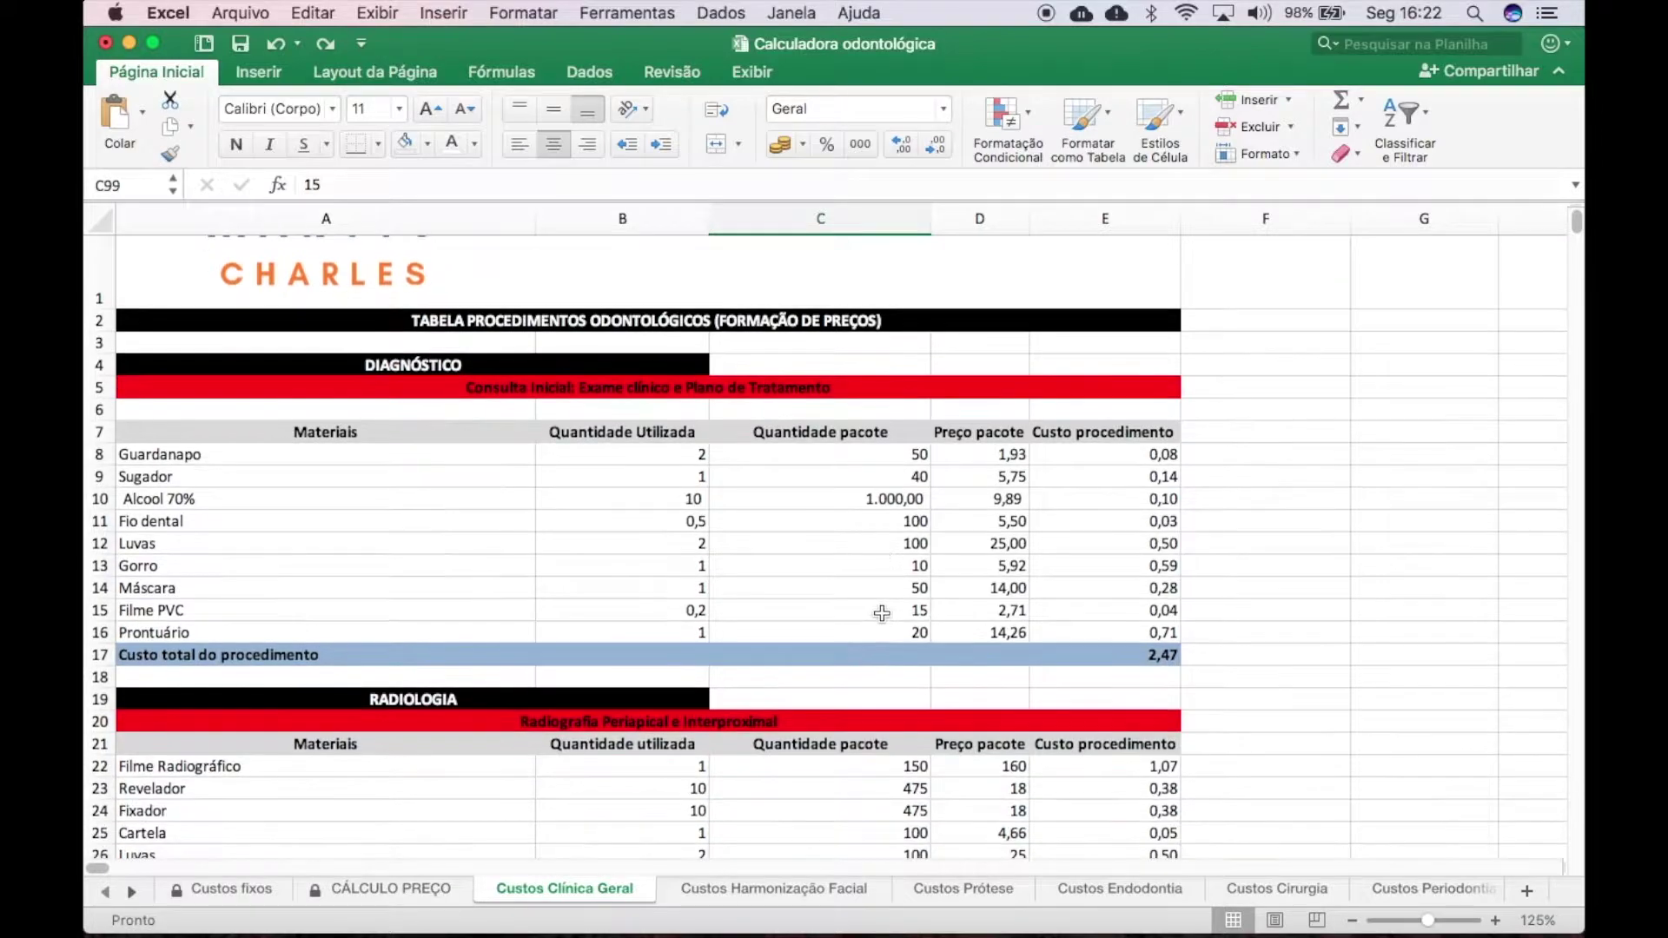
scroll(882, 614, up, 3)
scroll(882, 613, down, 11)
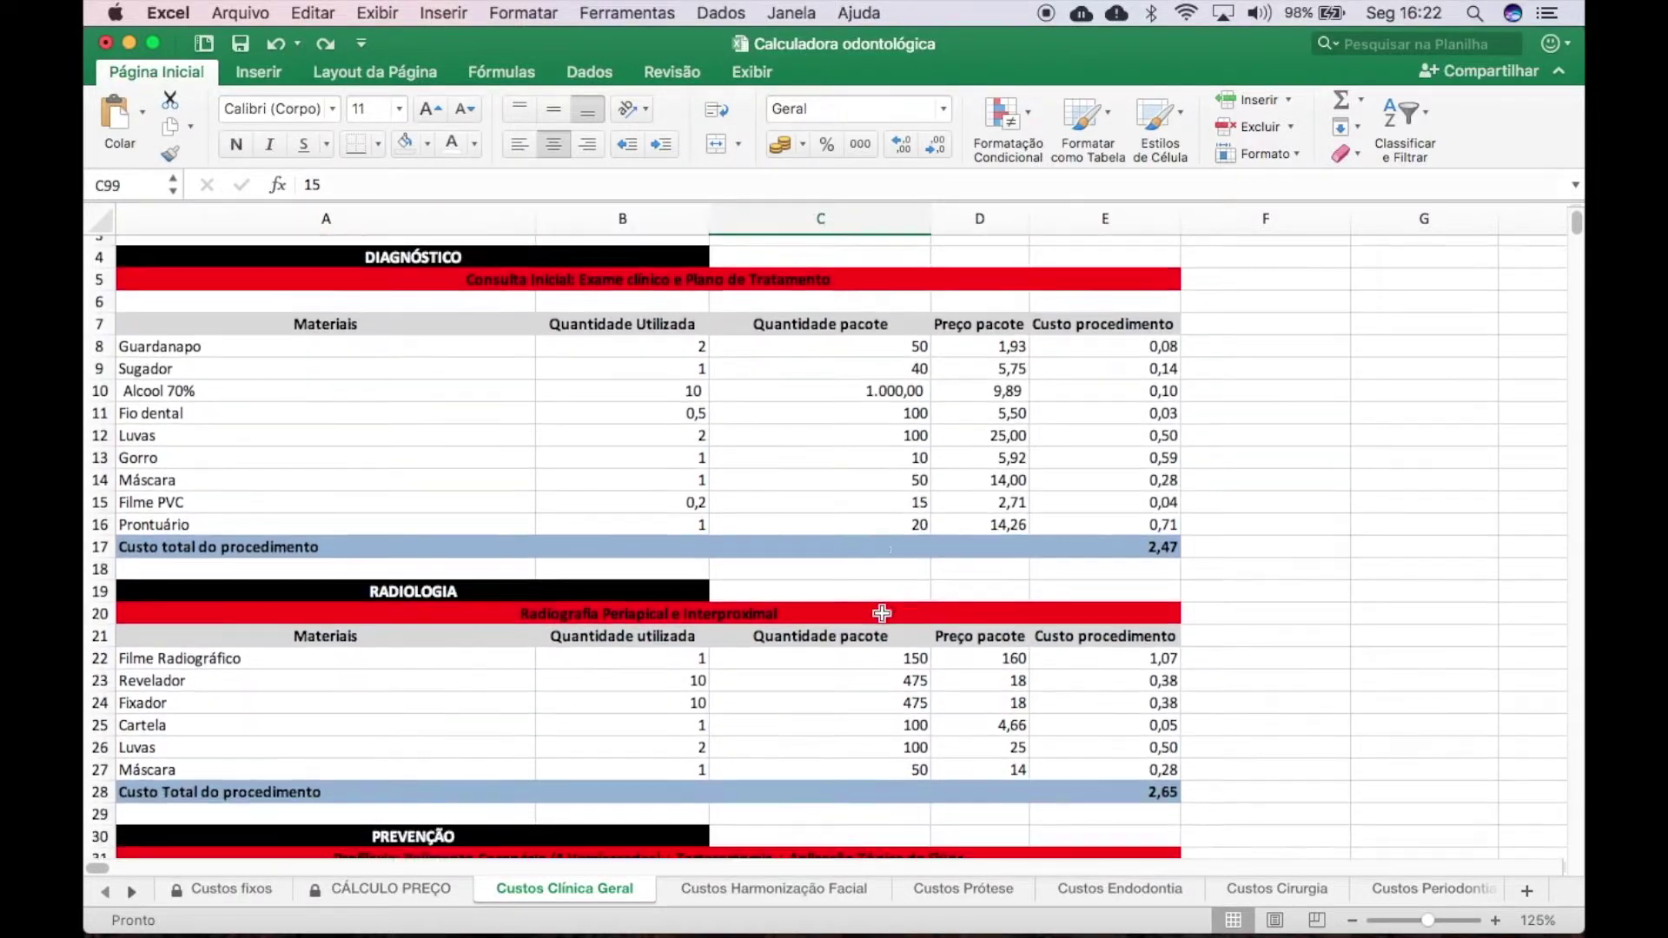
scroll(882, 599, down, 12)
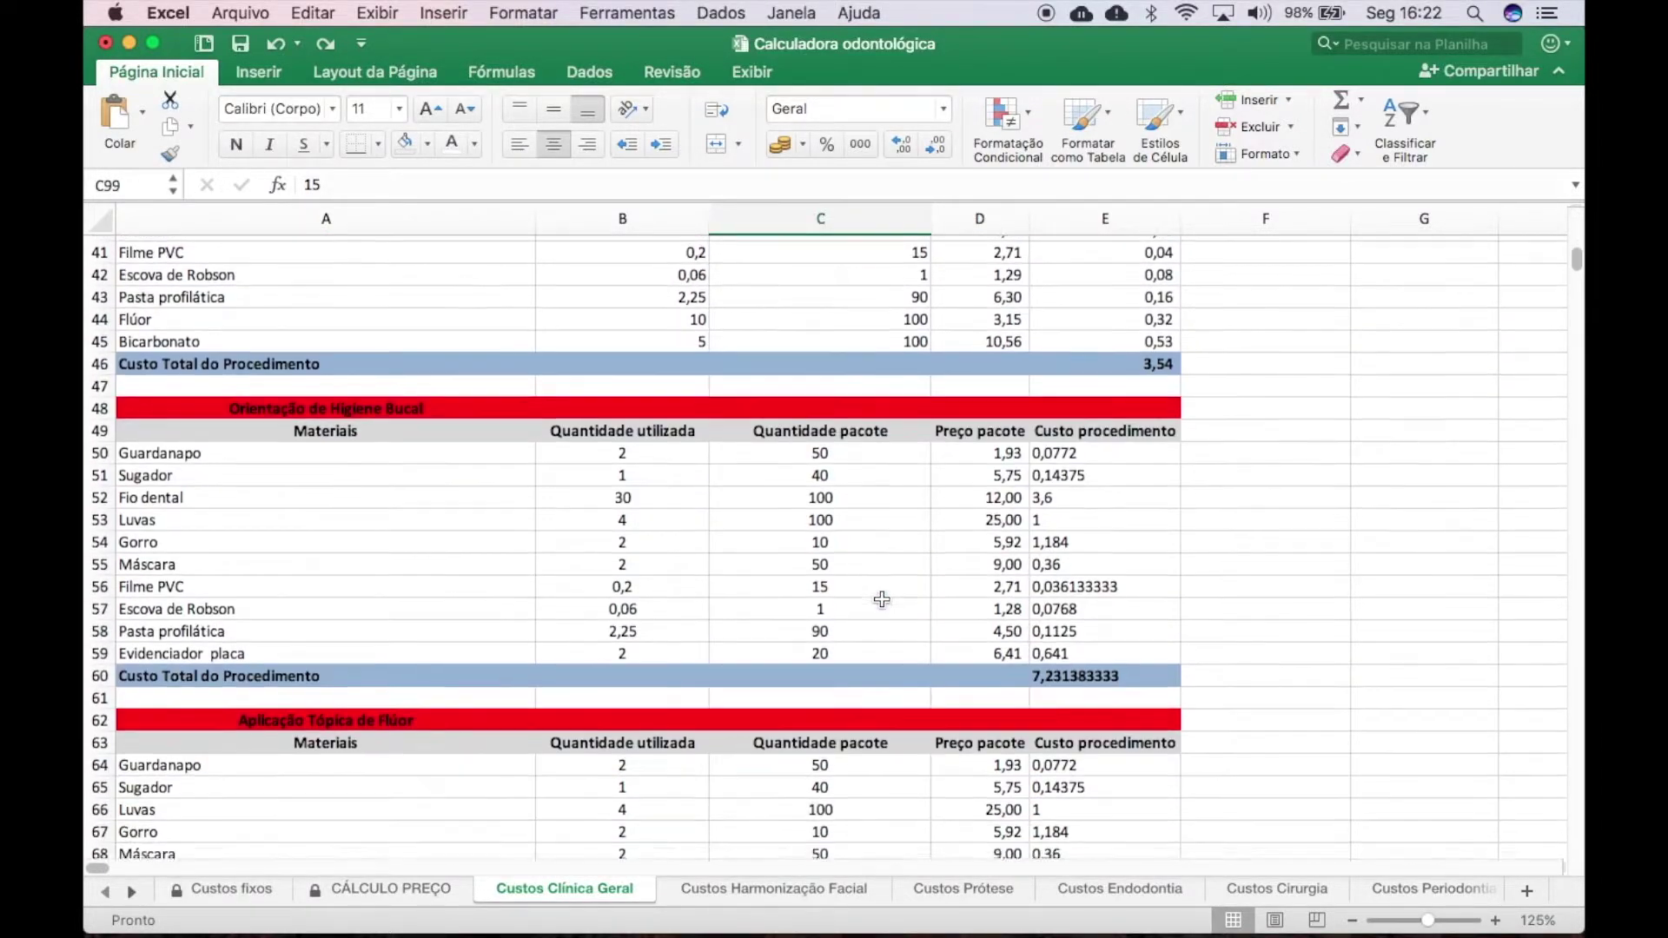
scroll(882, 599, down, 16)
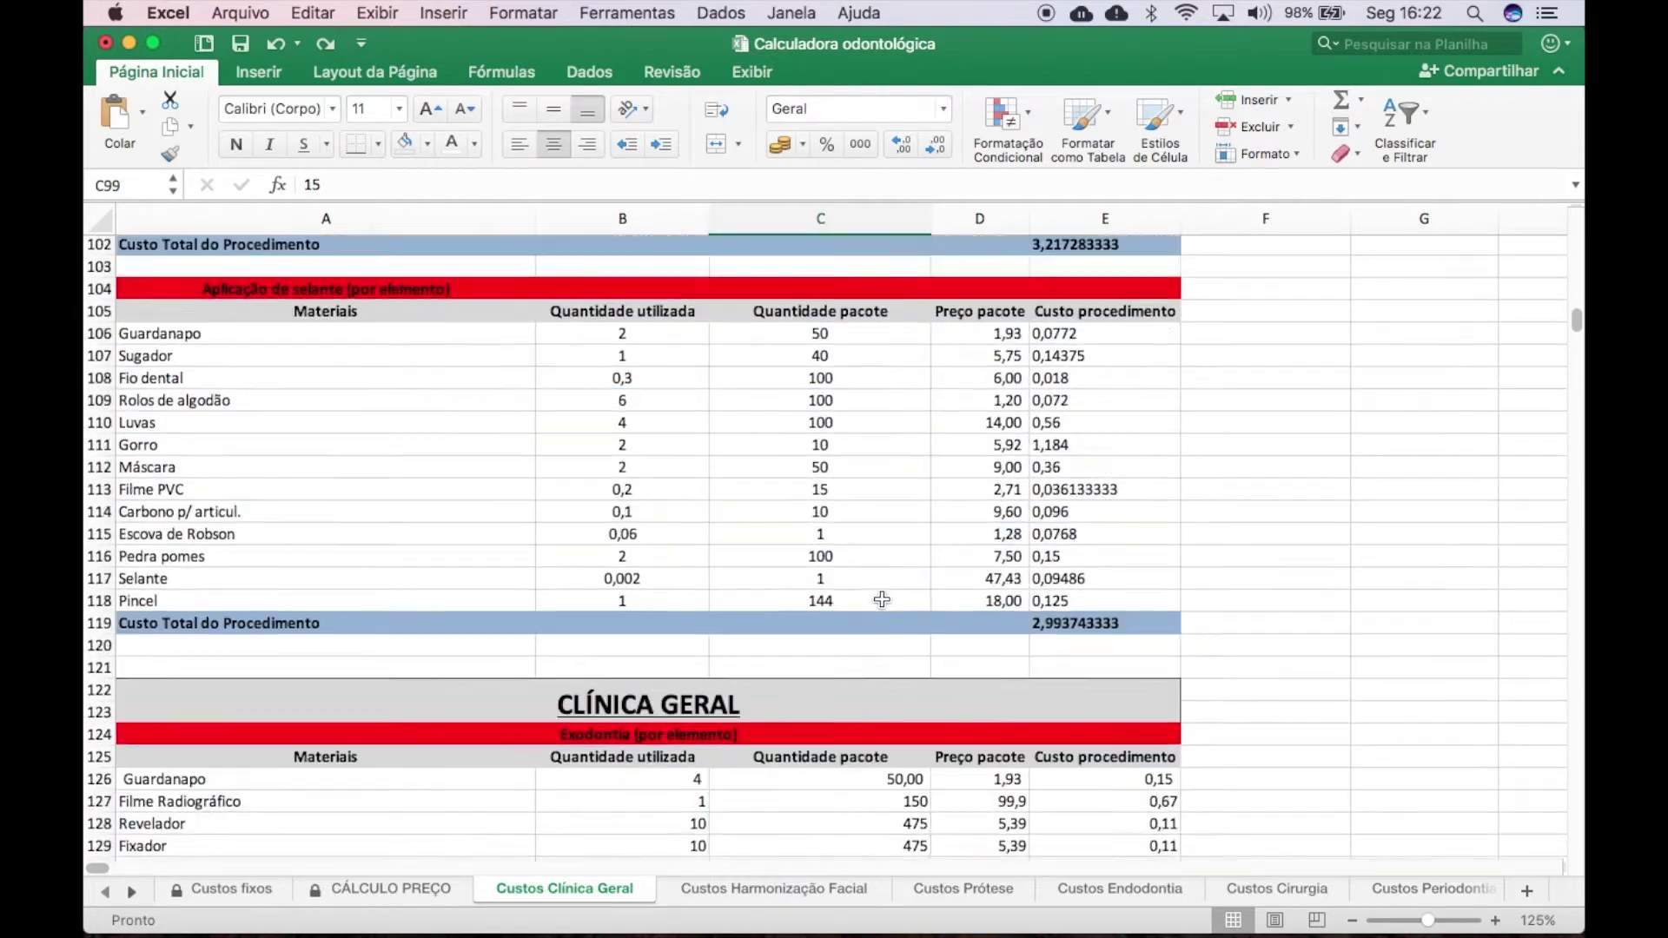
scroll(882, 598, down, 9)
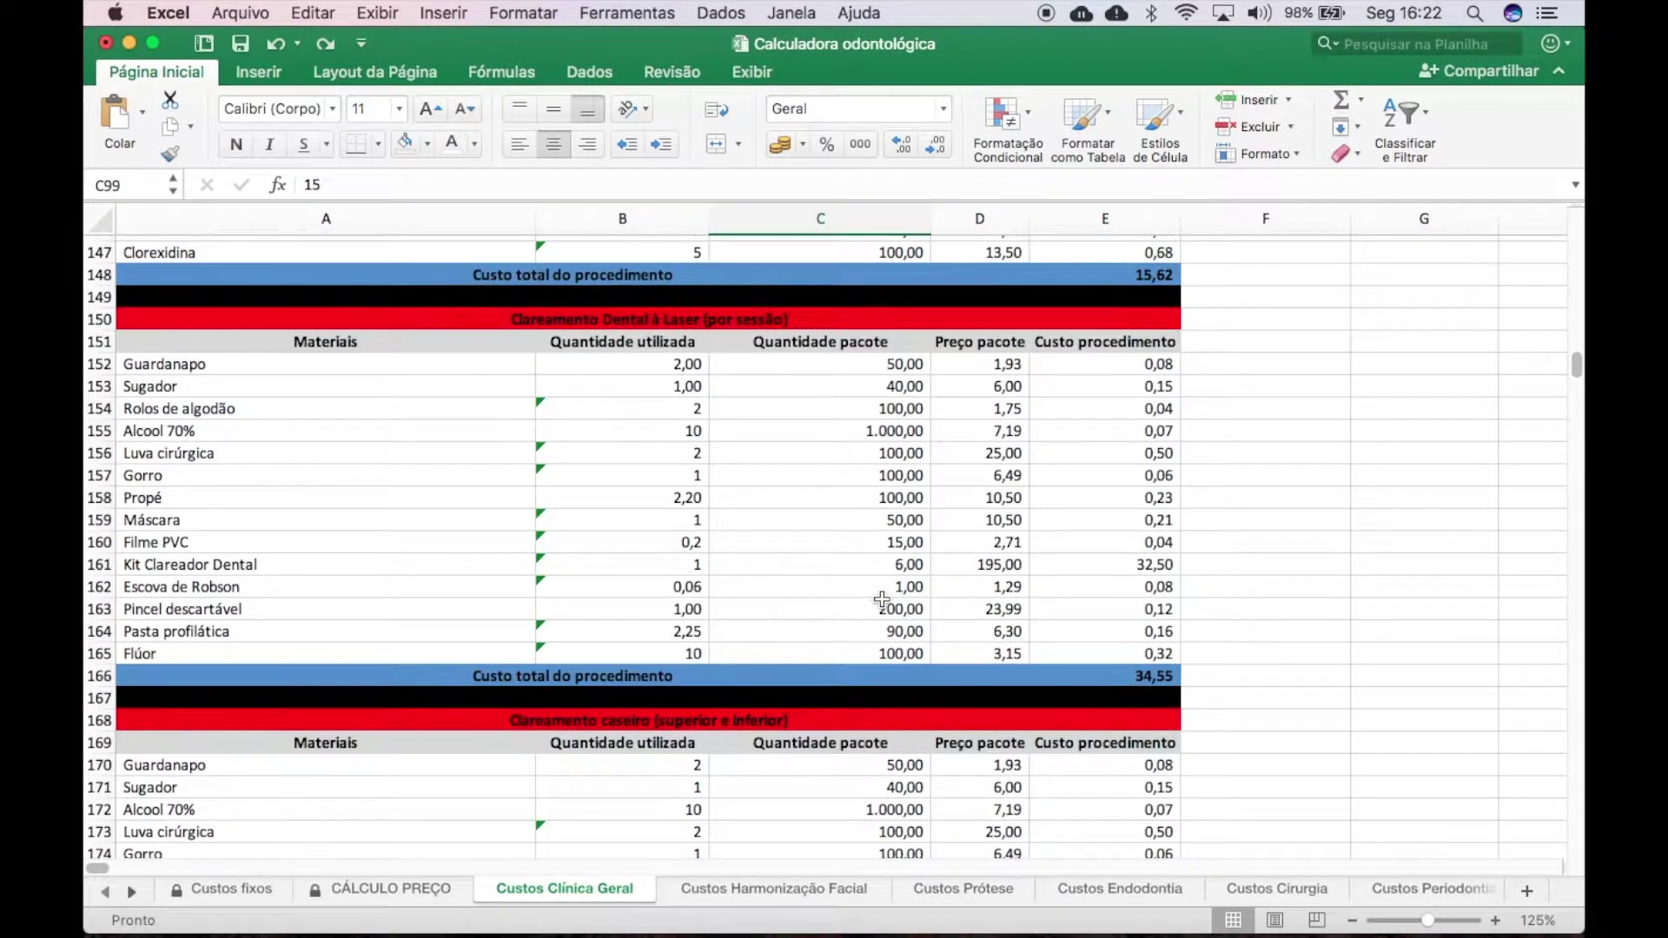
scroll(882, 599, down, 5)
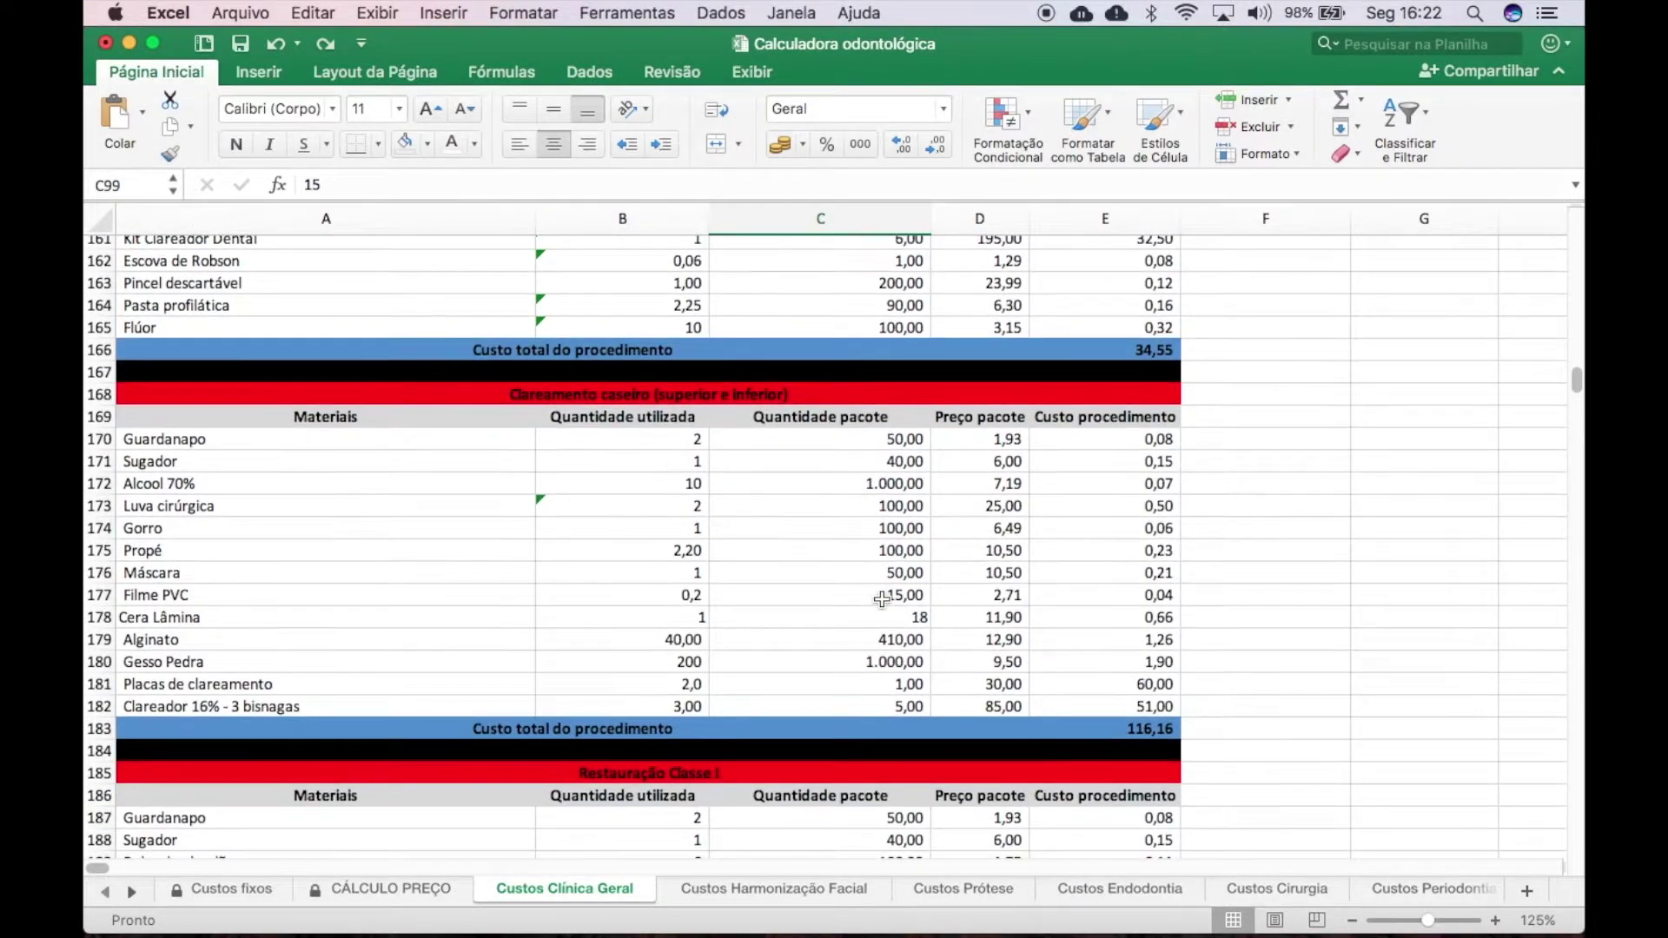
scroll(882, 598, down, 3)
scroll(882, 599, up, 10)
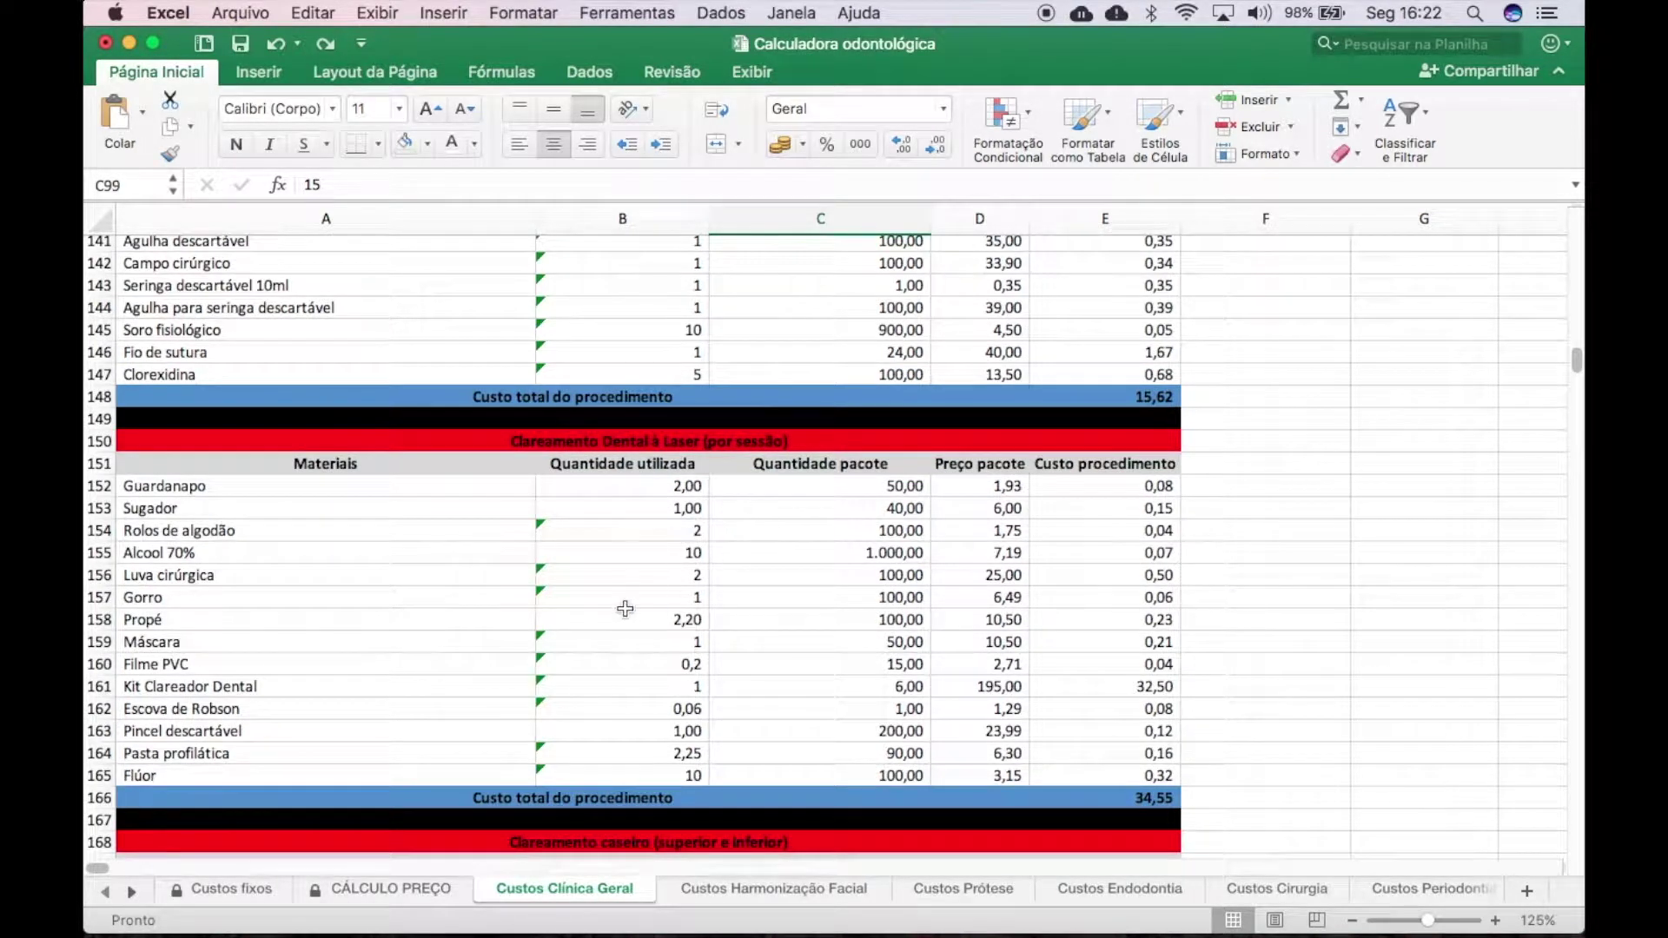
scroll(624, 608, down, 2)
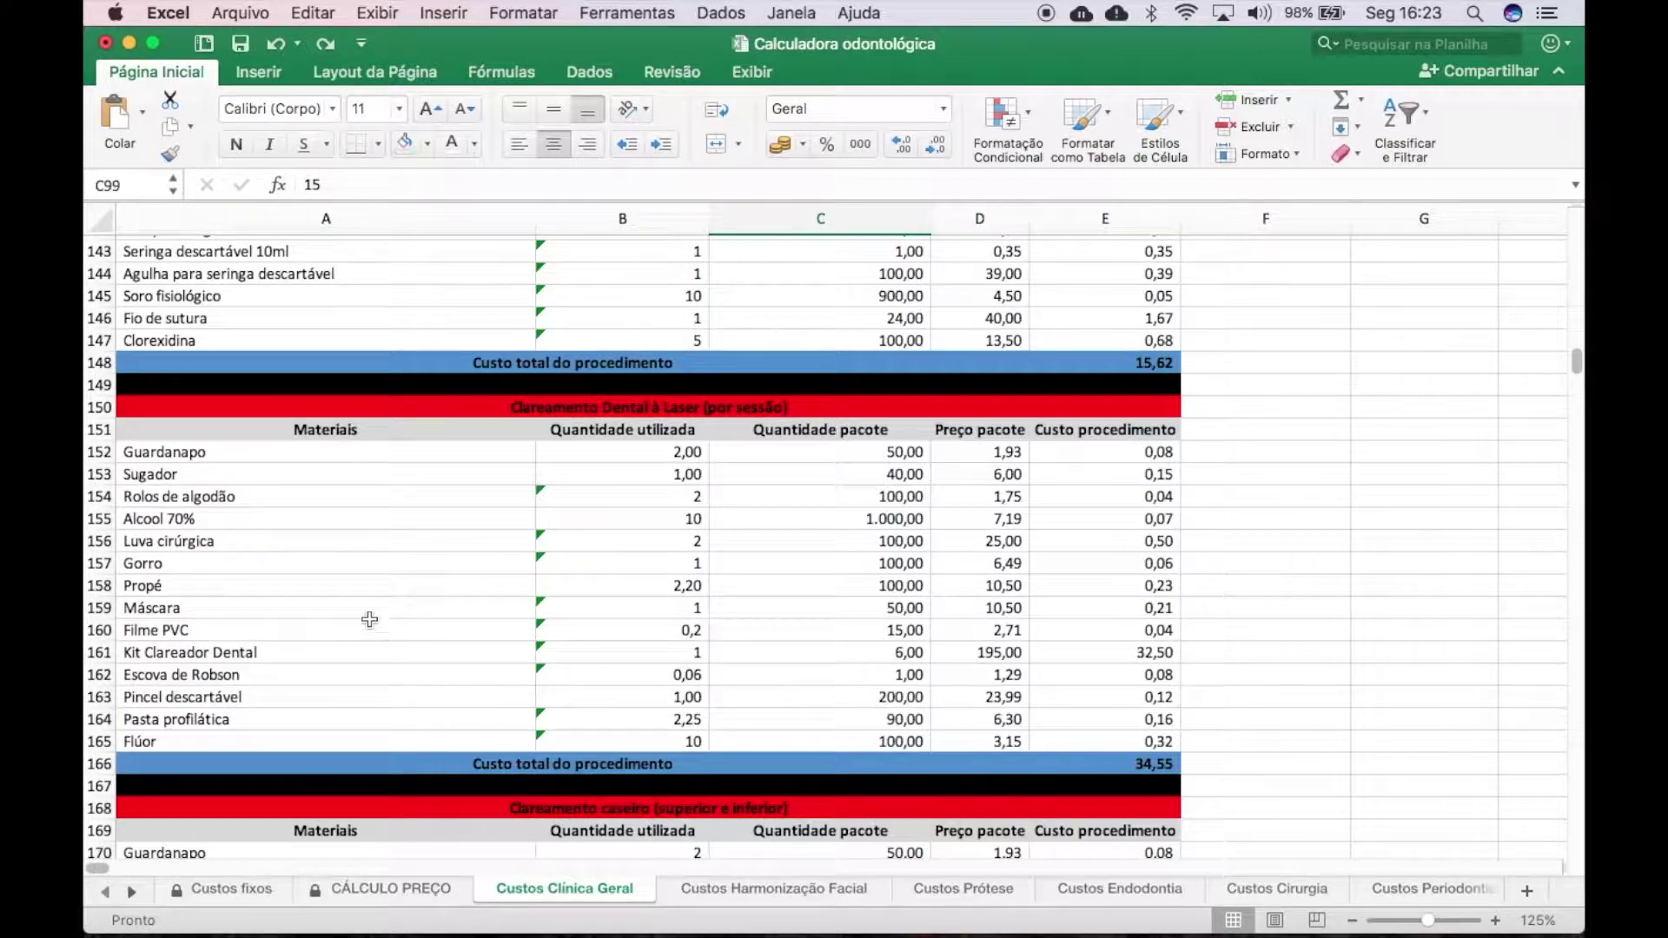
Step: Inspect the Máscara row's used quantity, package quantity, package price and cost formula, plus the laser whitening table's total cost
click(419, 608)
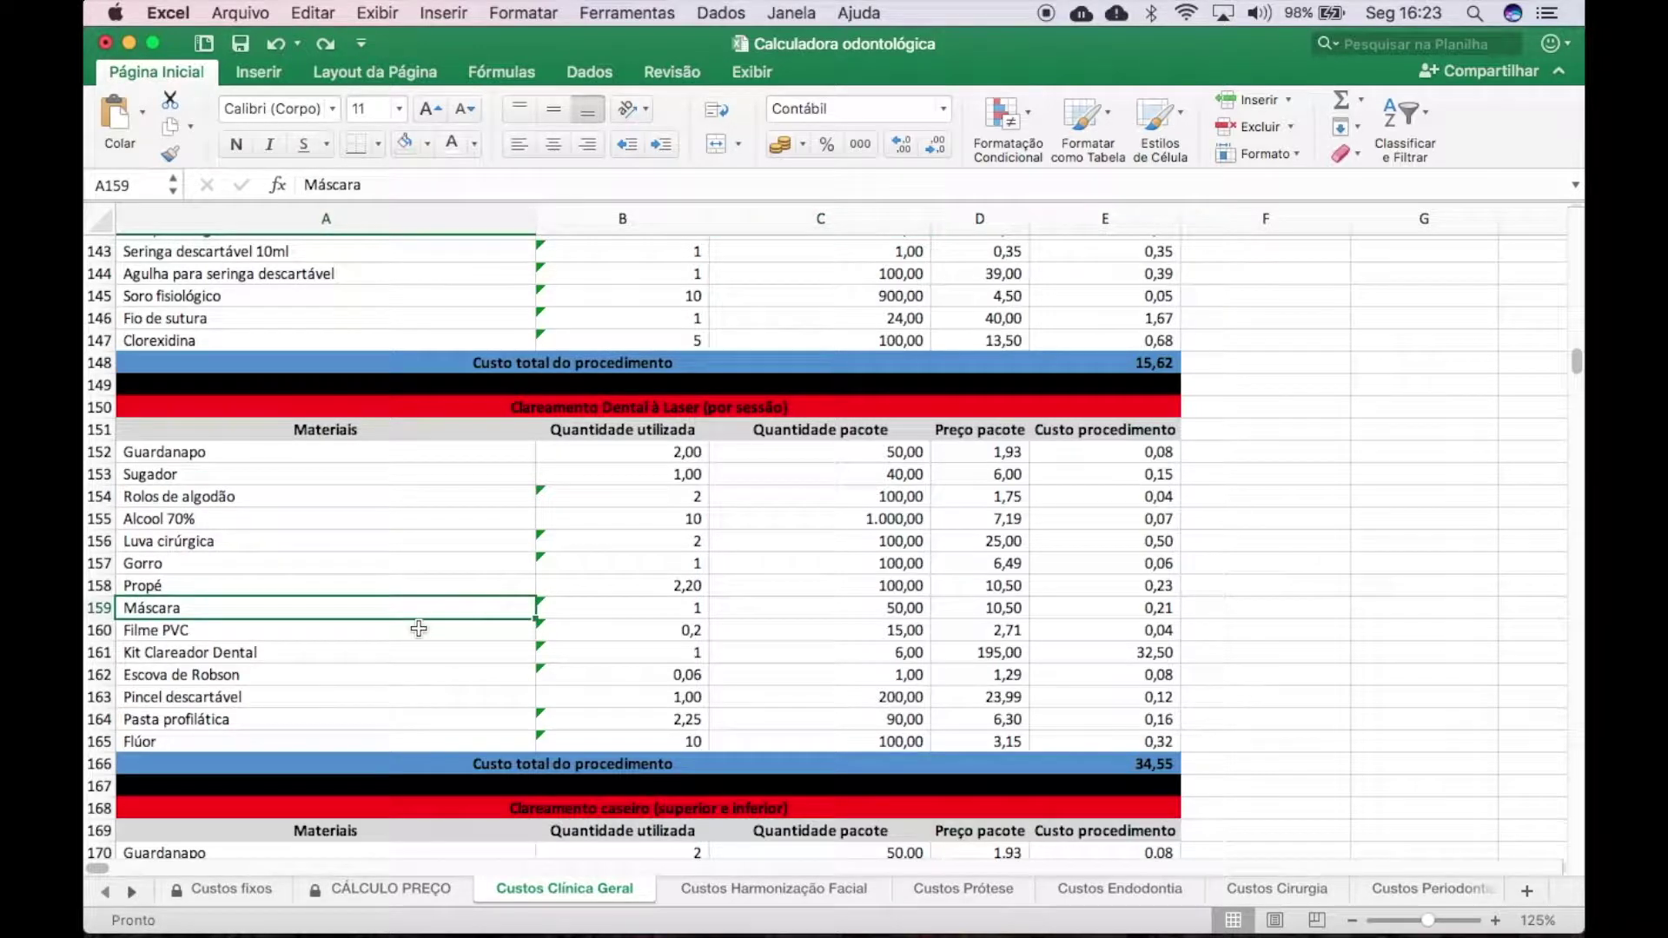
key(Right)
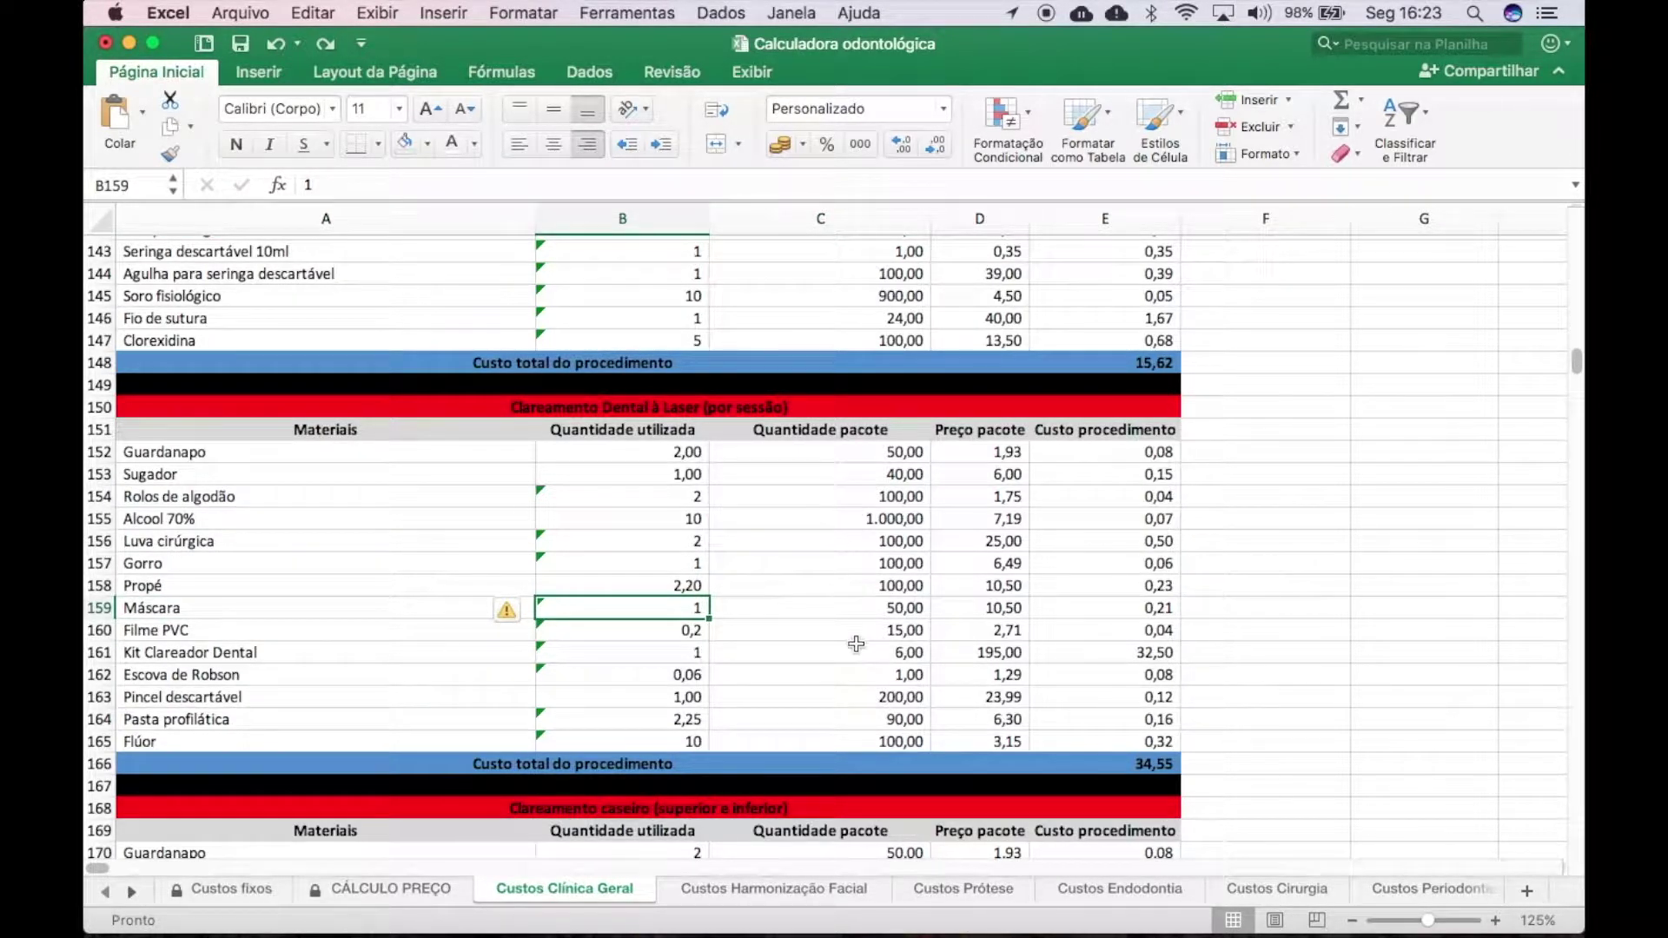
click(874, 610)
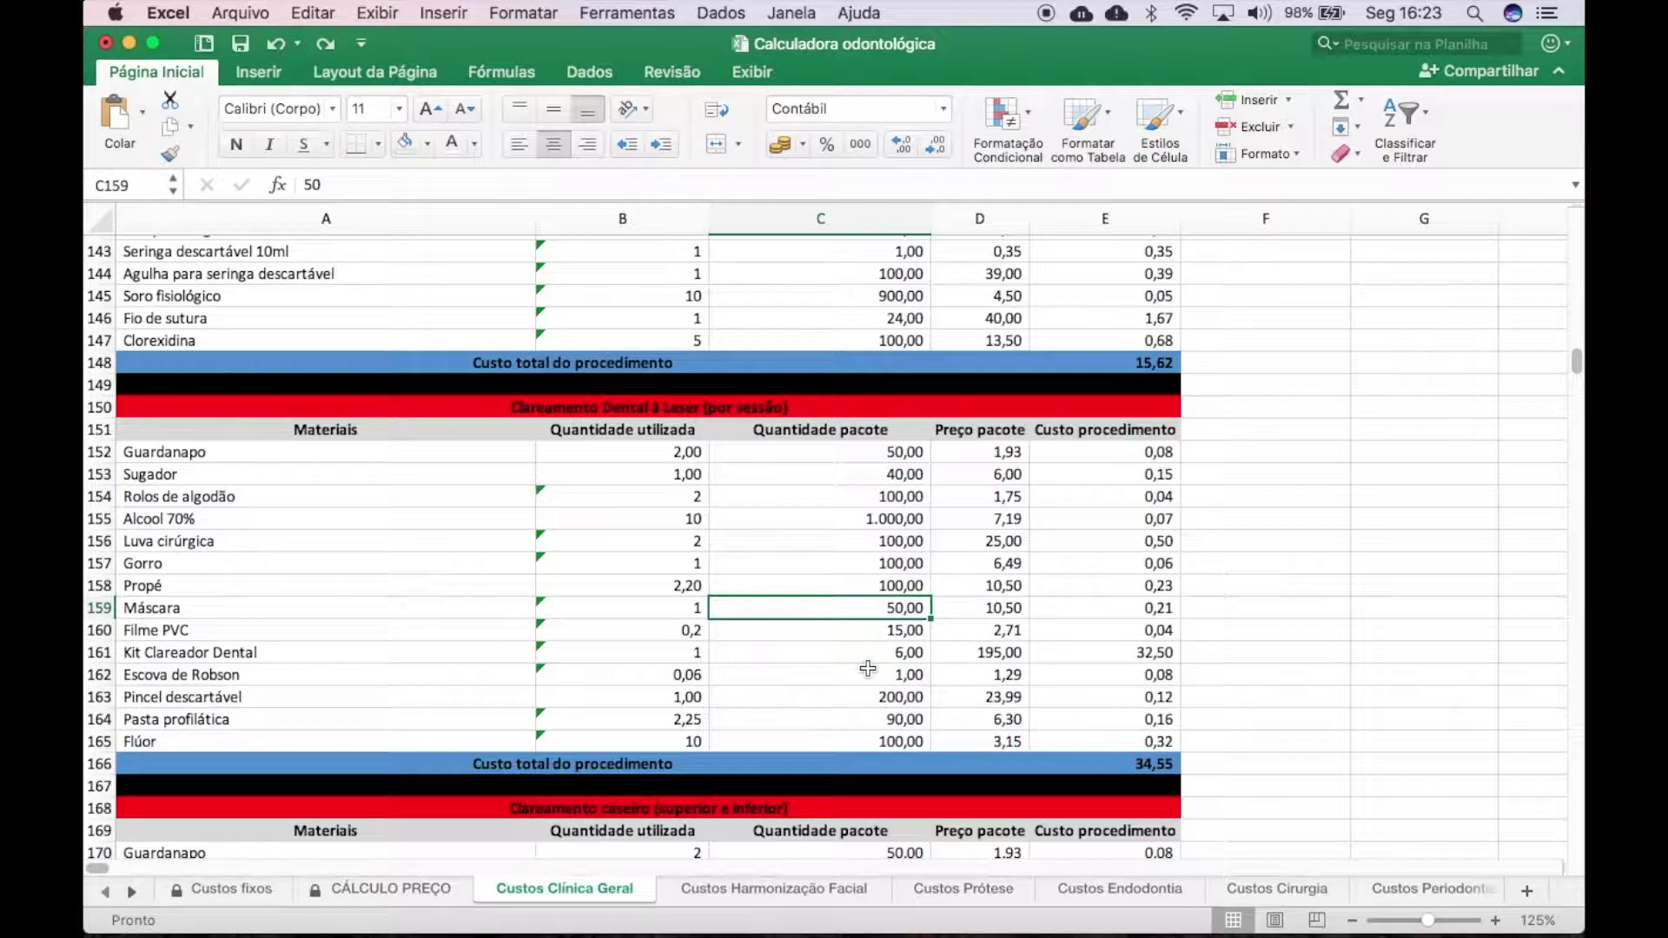
key(Right)
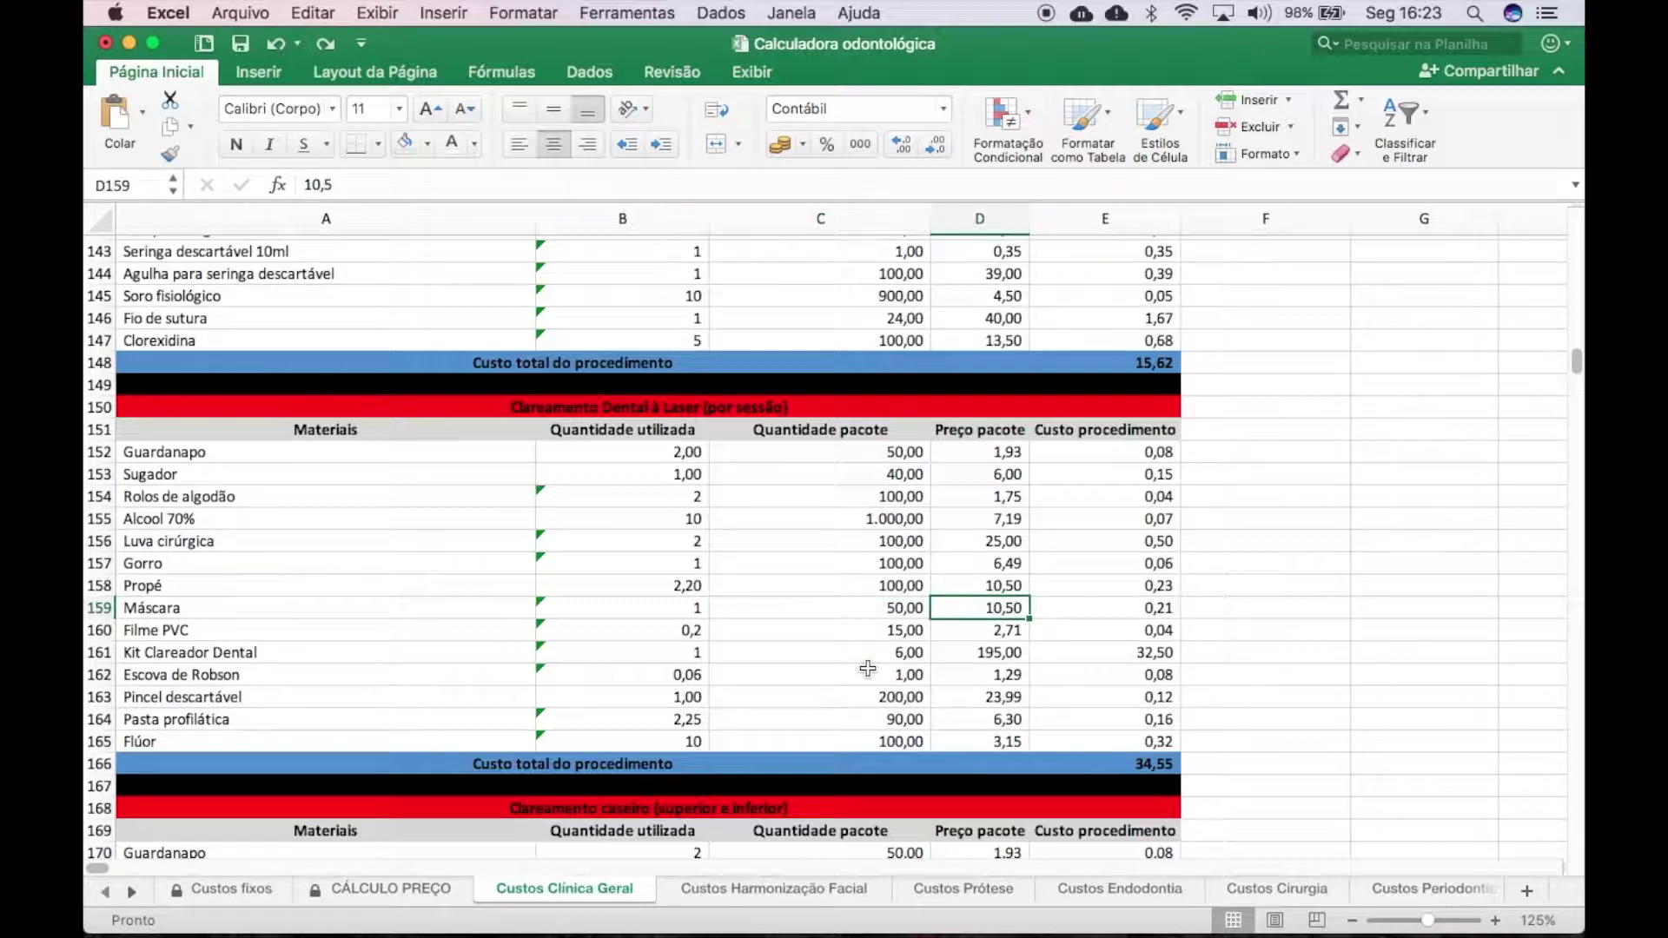
key(Right)
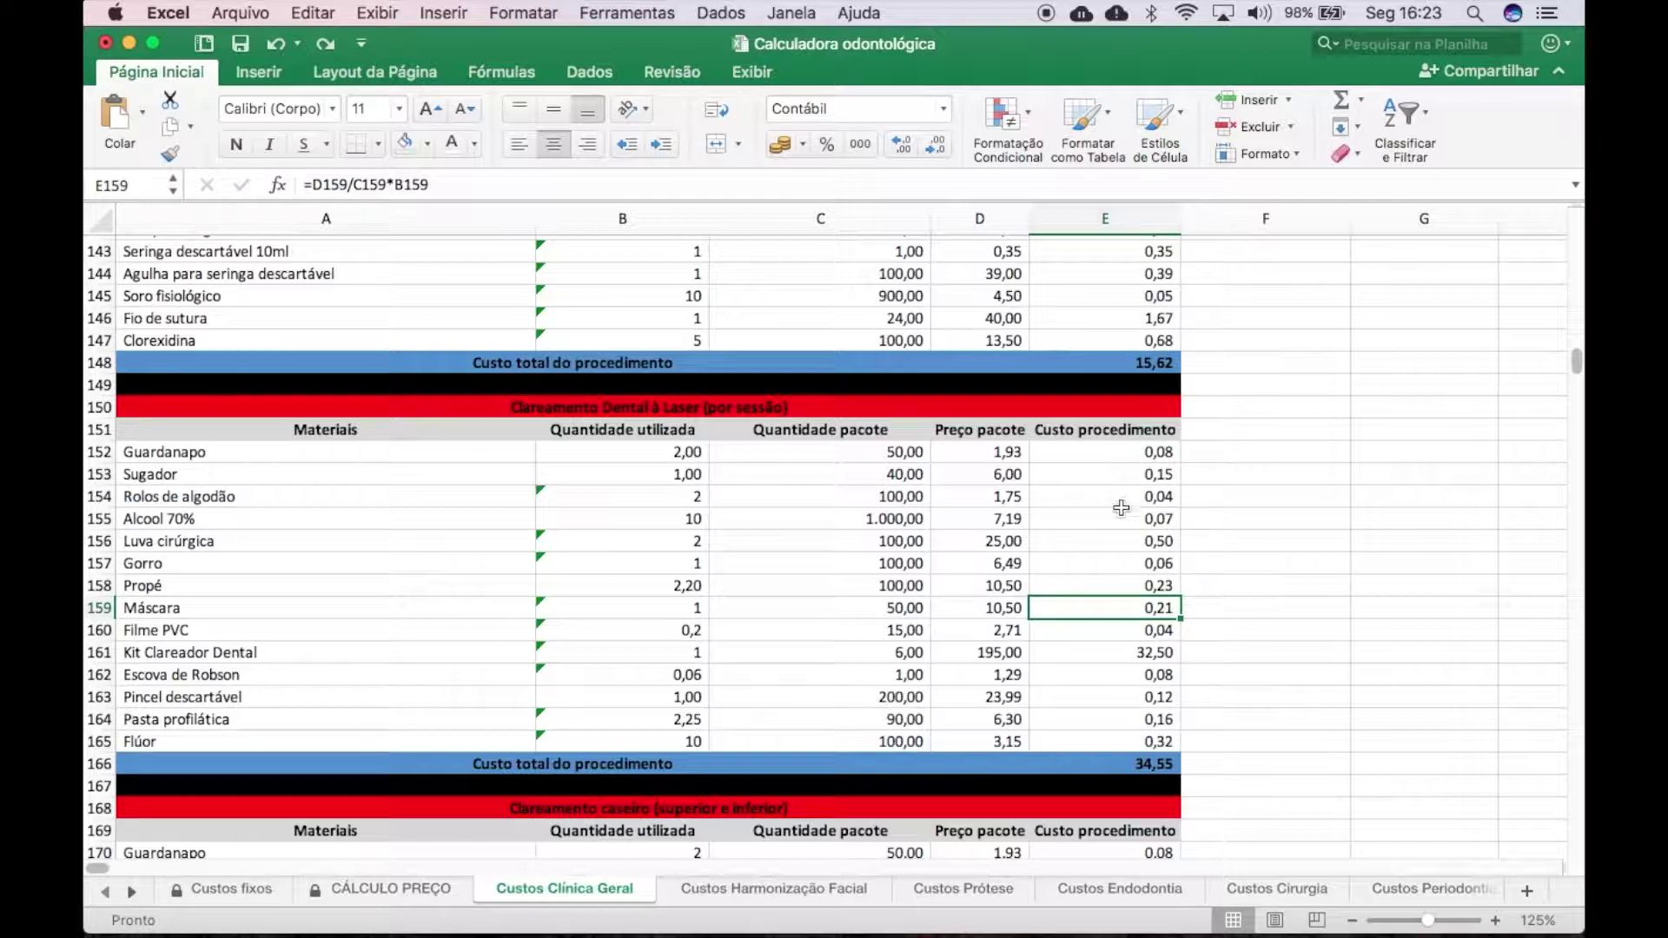
click(1140, 764)
scroll(1141, 765, down, 3)
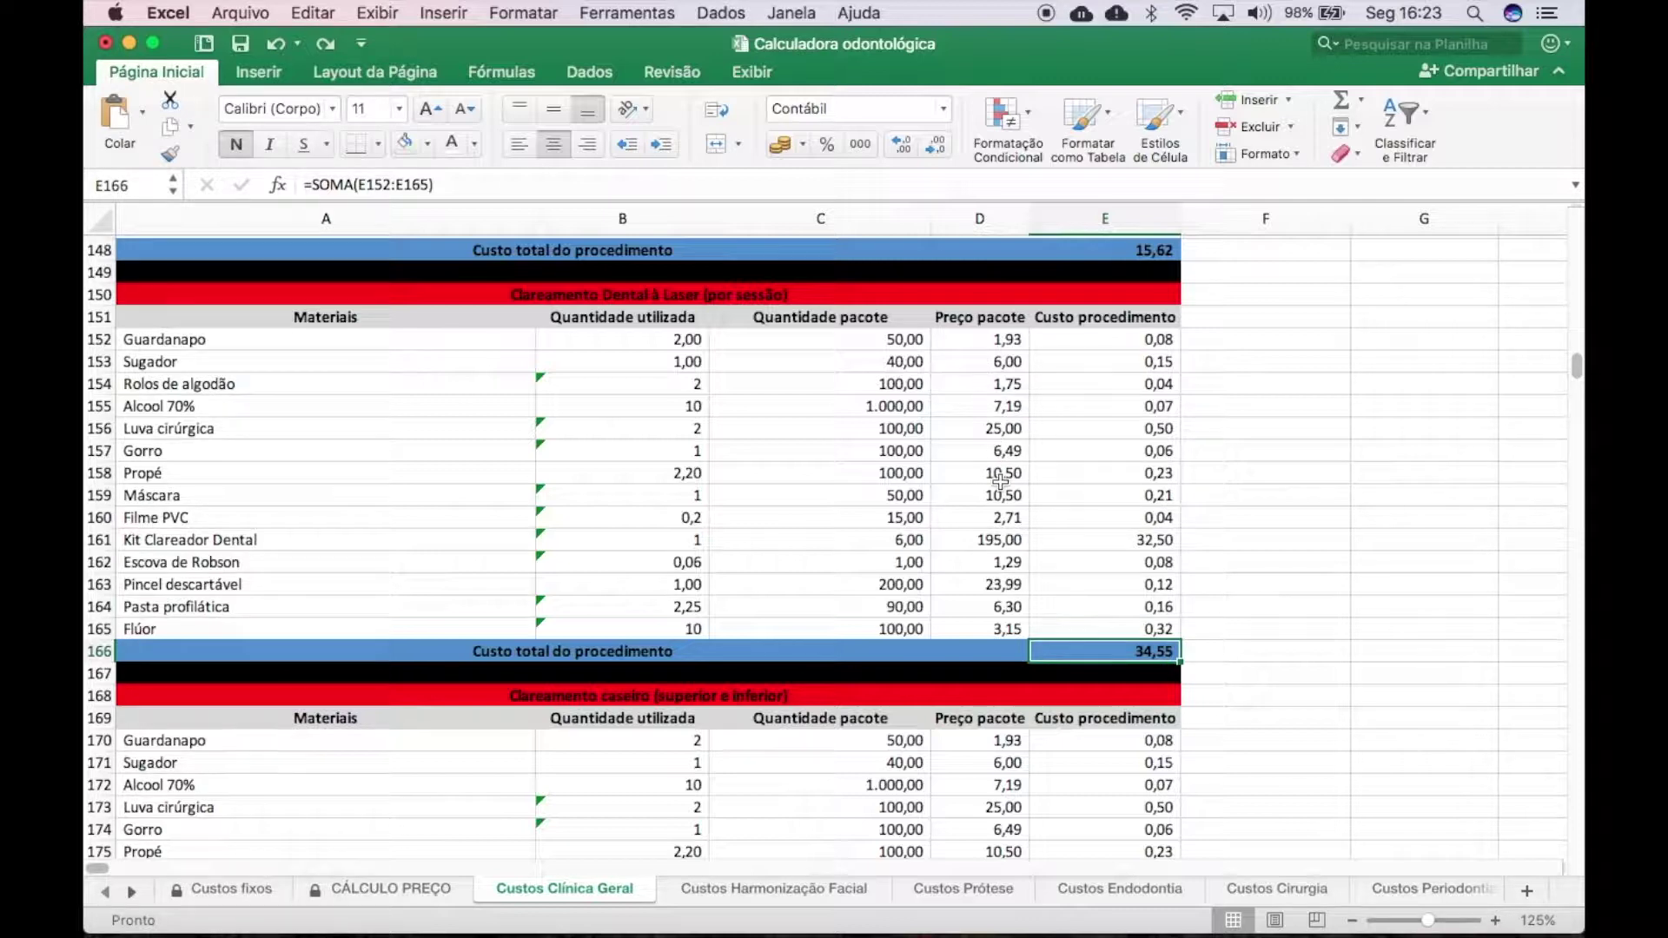
Step: Try a package price of 250 for the Kit Clareador Dental in the laser whitening table, and undo the change
click(995, 335)
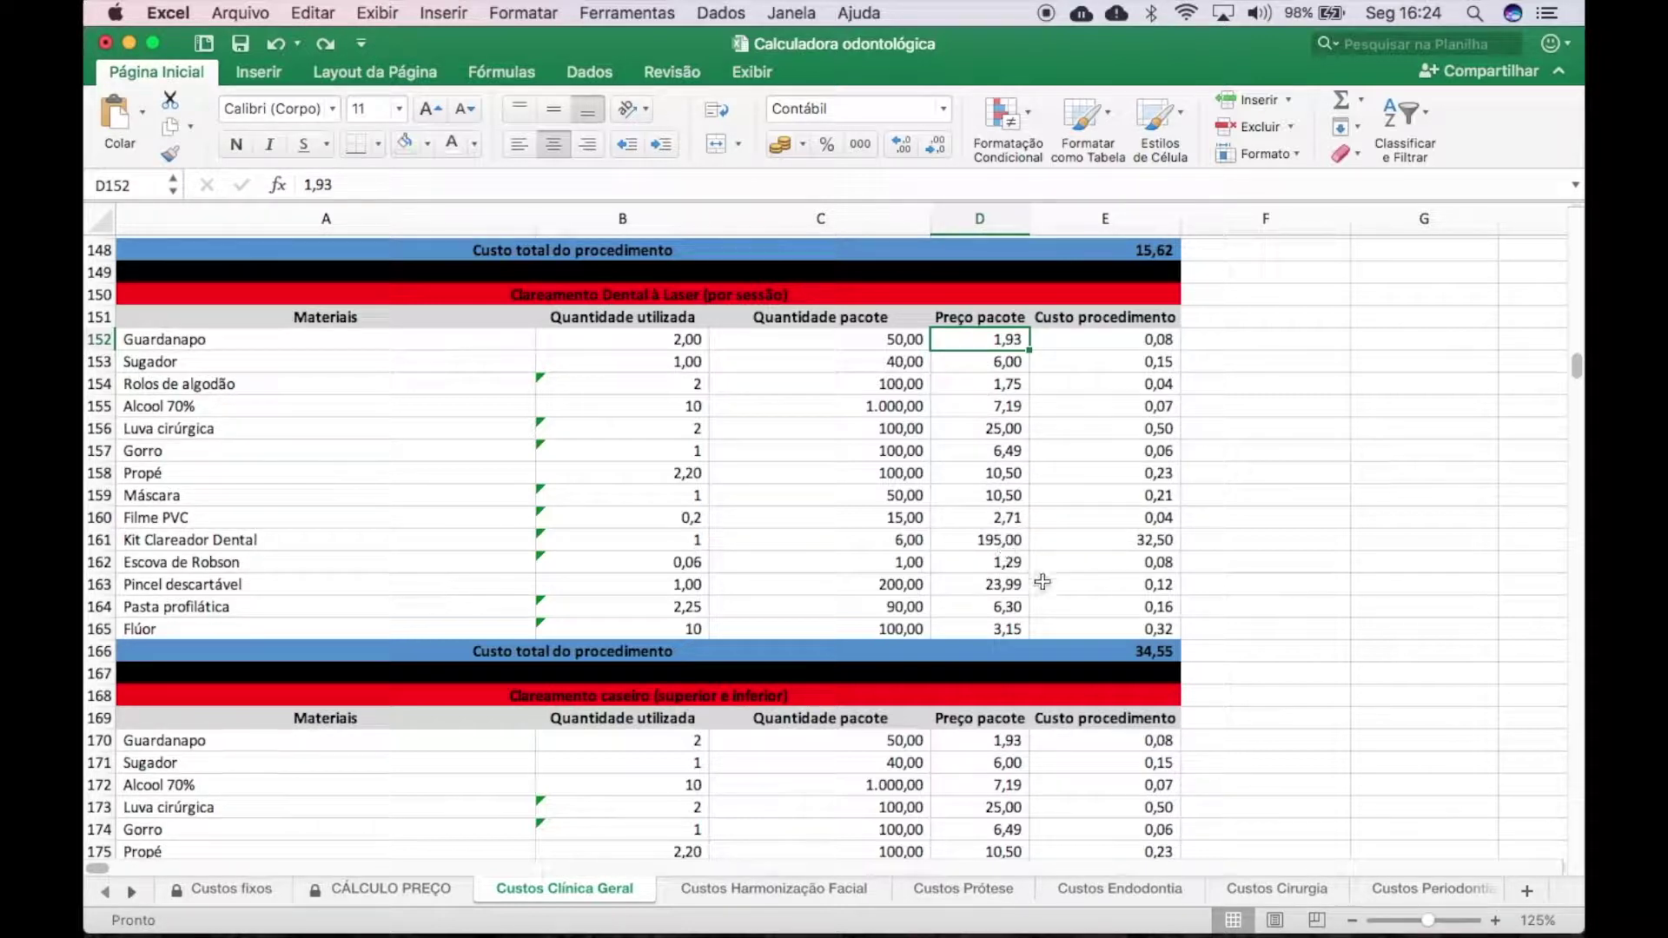
click(1012, 541)
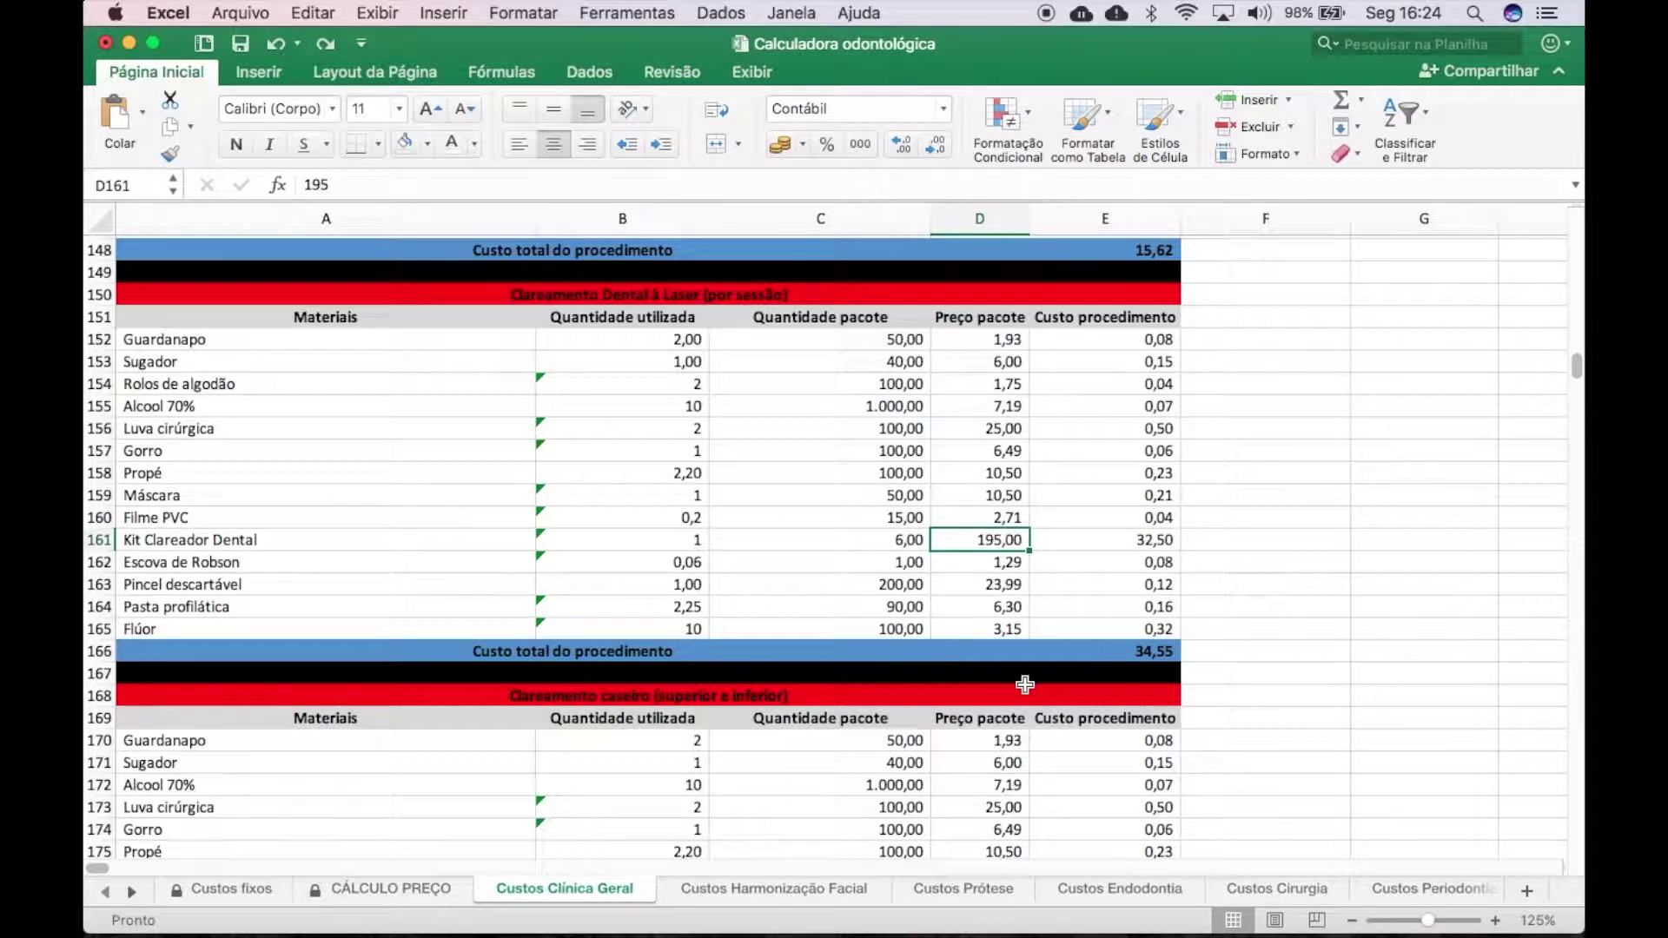
text(250)
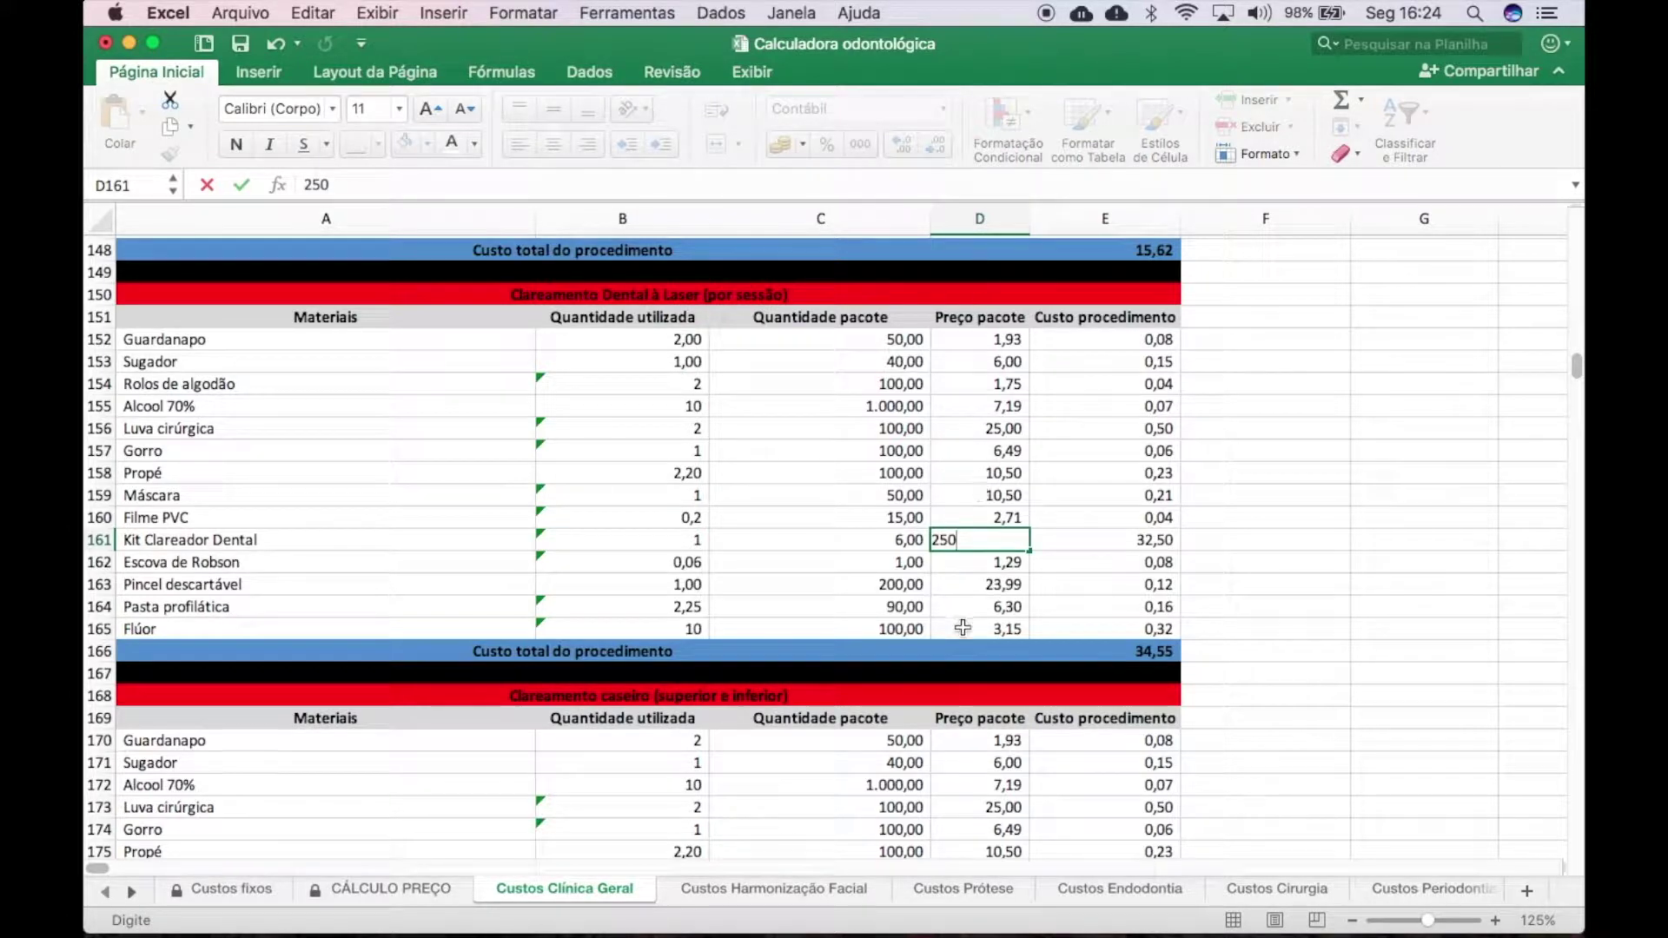
key(Return)
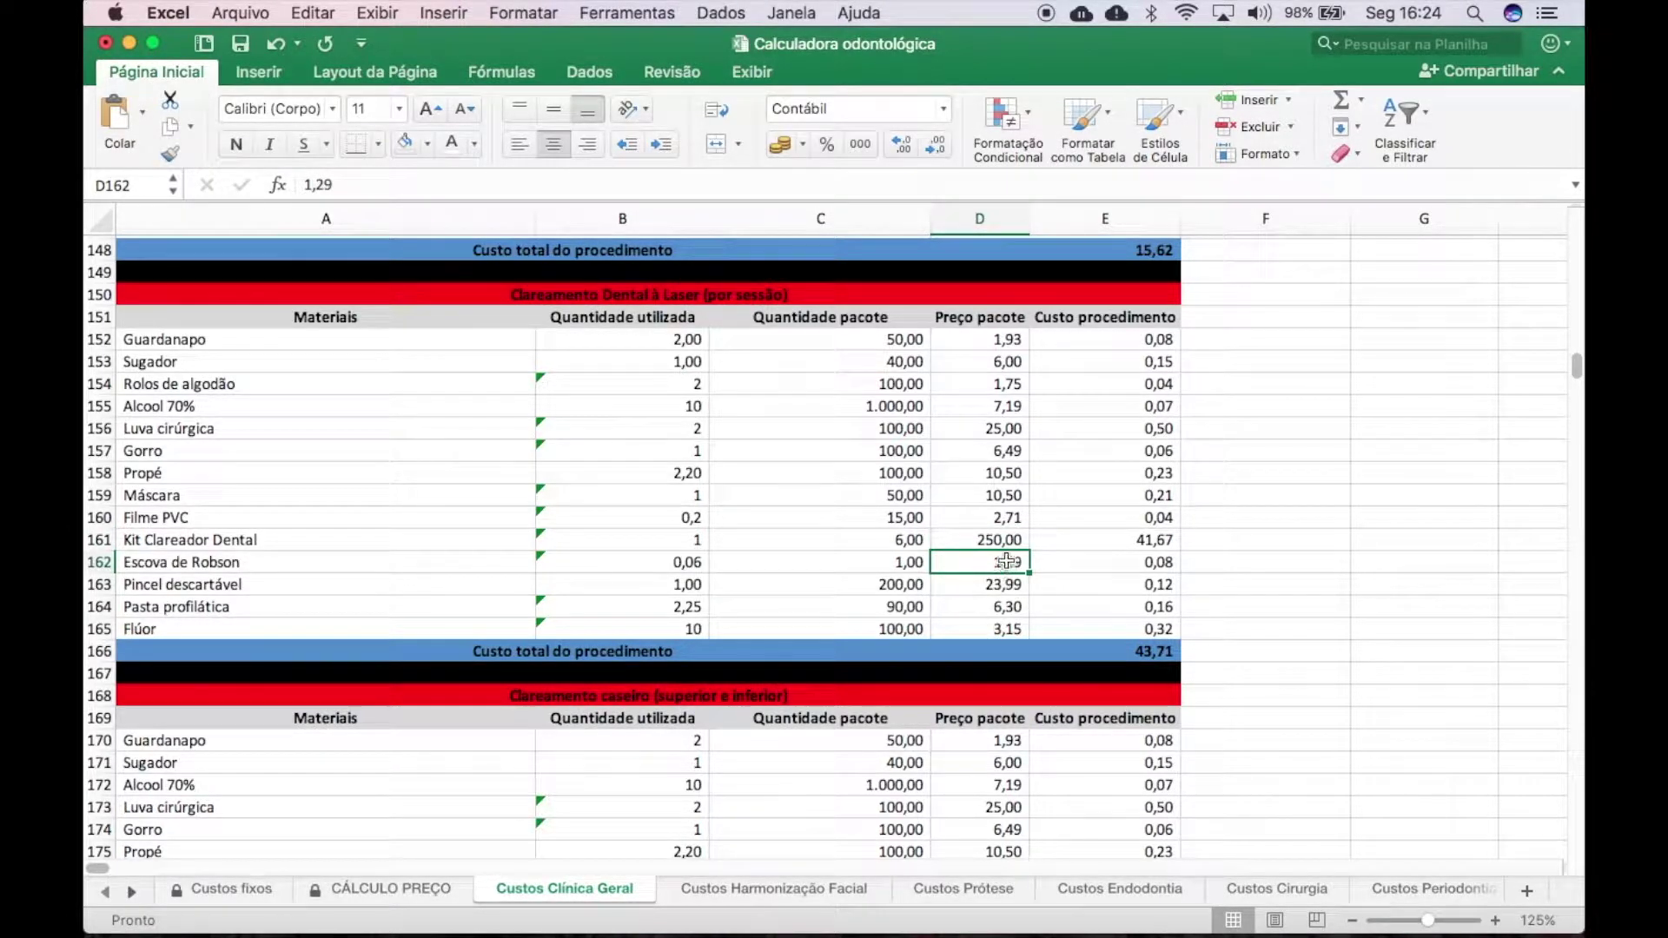
click(274, 45)
Step: Look over the remaining general clinic tables and the Botulift, Botox and Ácido Hialurônico tables on the Custos Harmonização Facial sheet
scroll(823, 646, down, 10)
scroll(824, 646, down, 8)
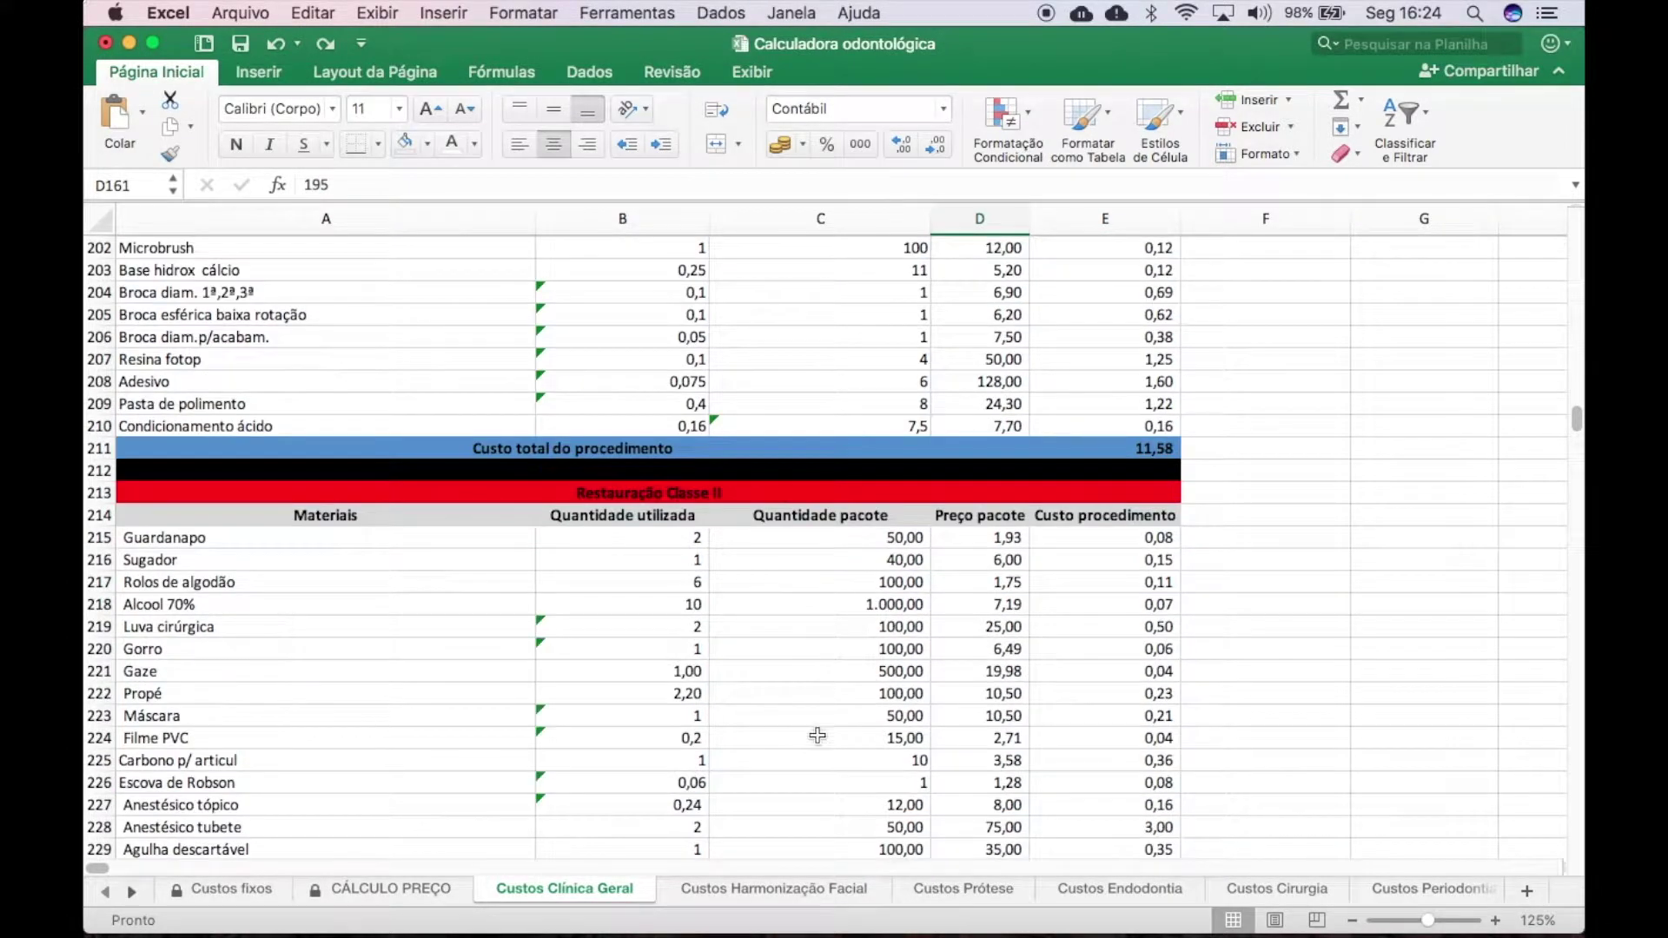
click(783, 888)
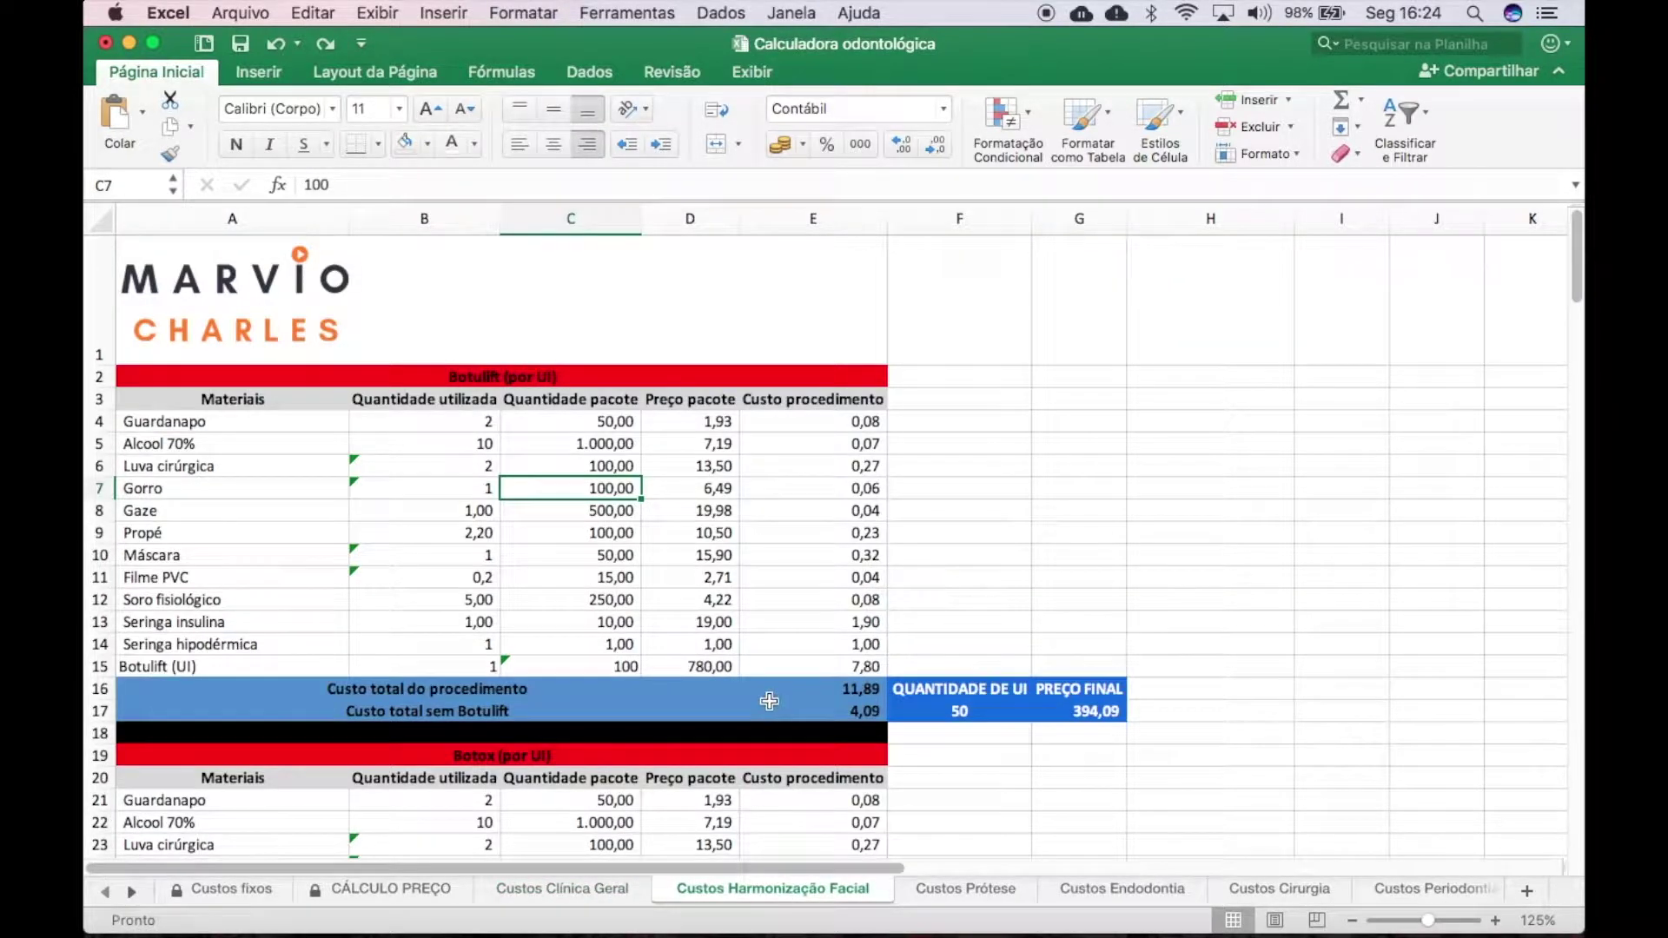
scroll(769, 701, down, 2)
scroll(769, 700, down, 5)
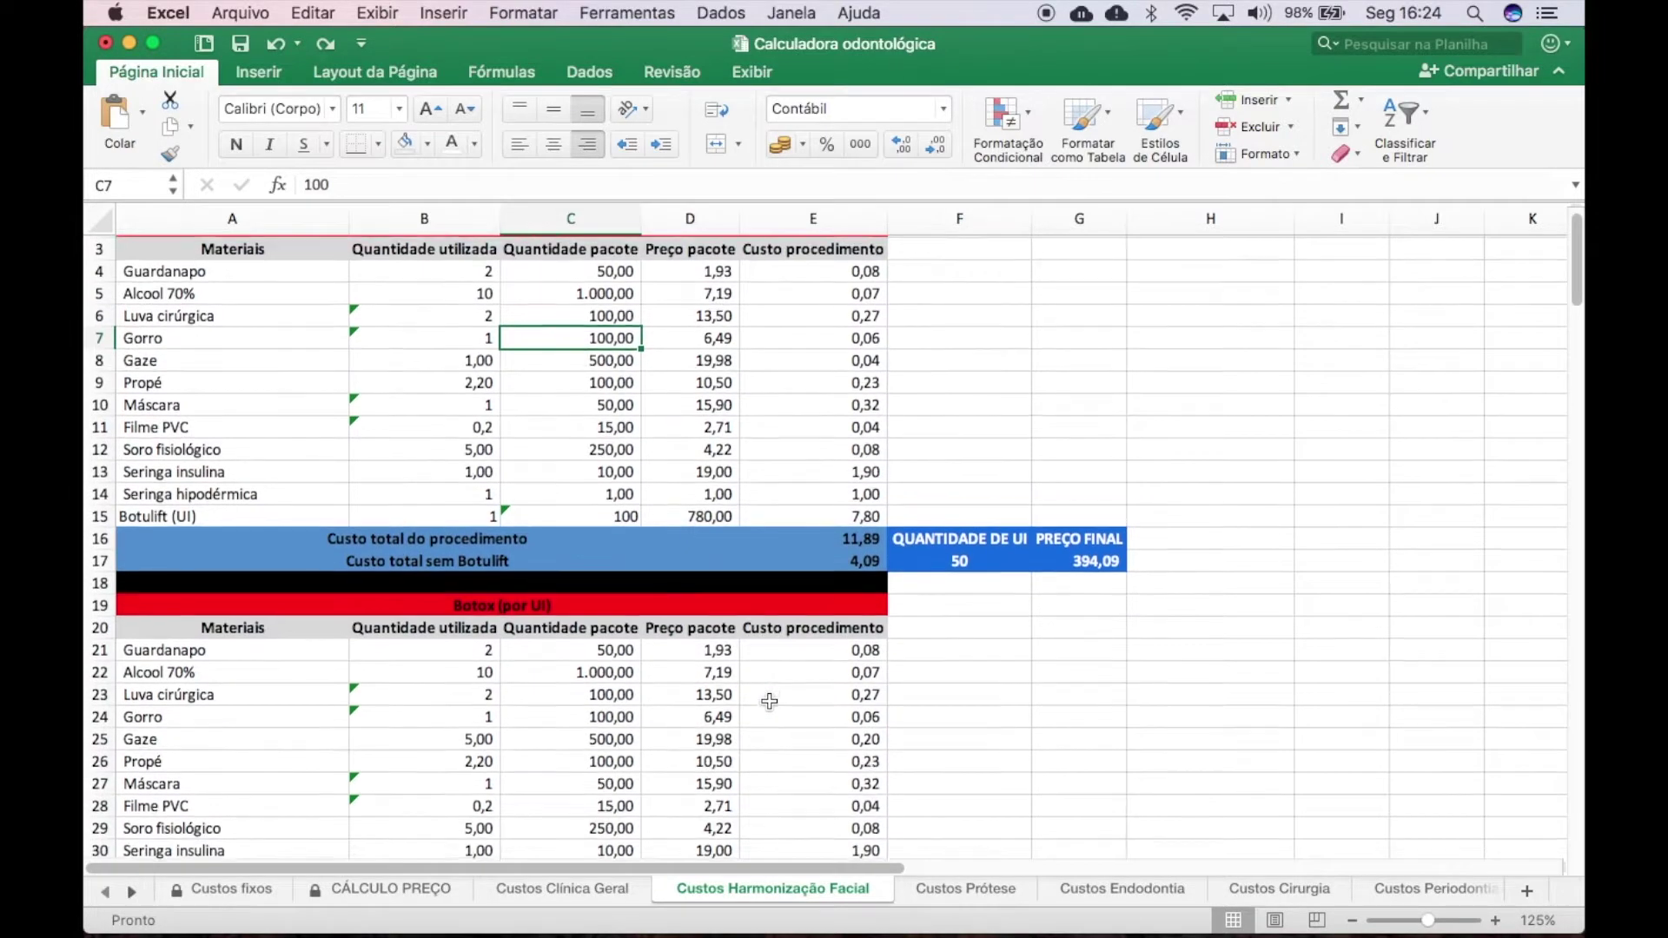
scroll(769, 700, down, 2)
scroll(769, 700, up, 4)
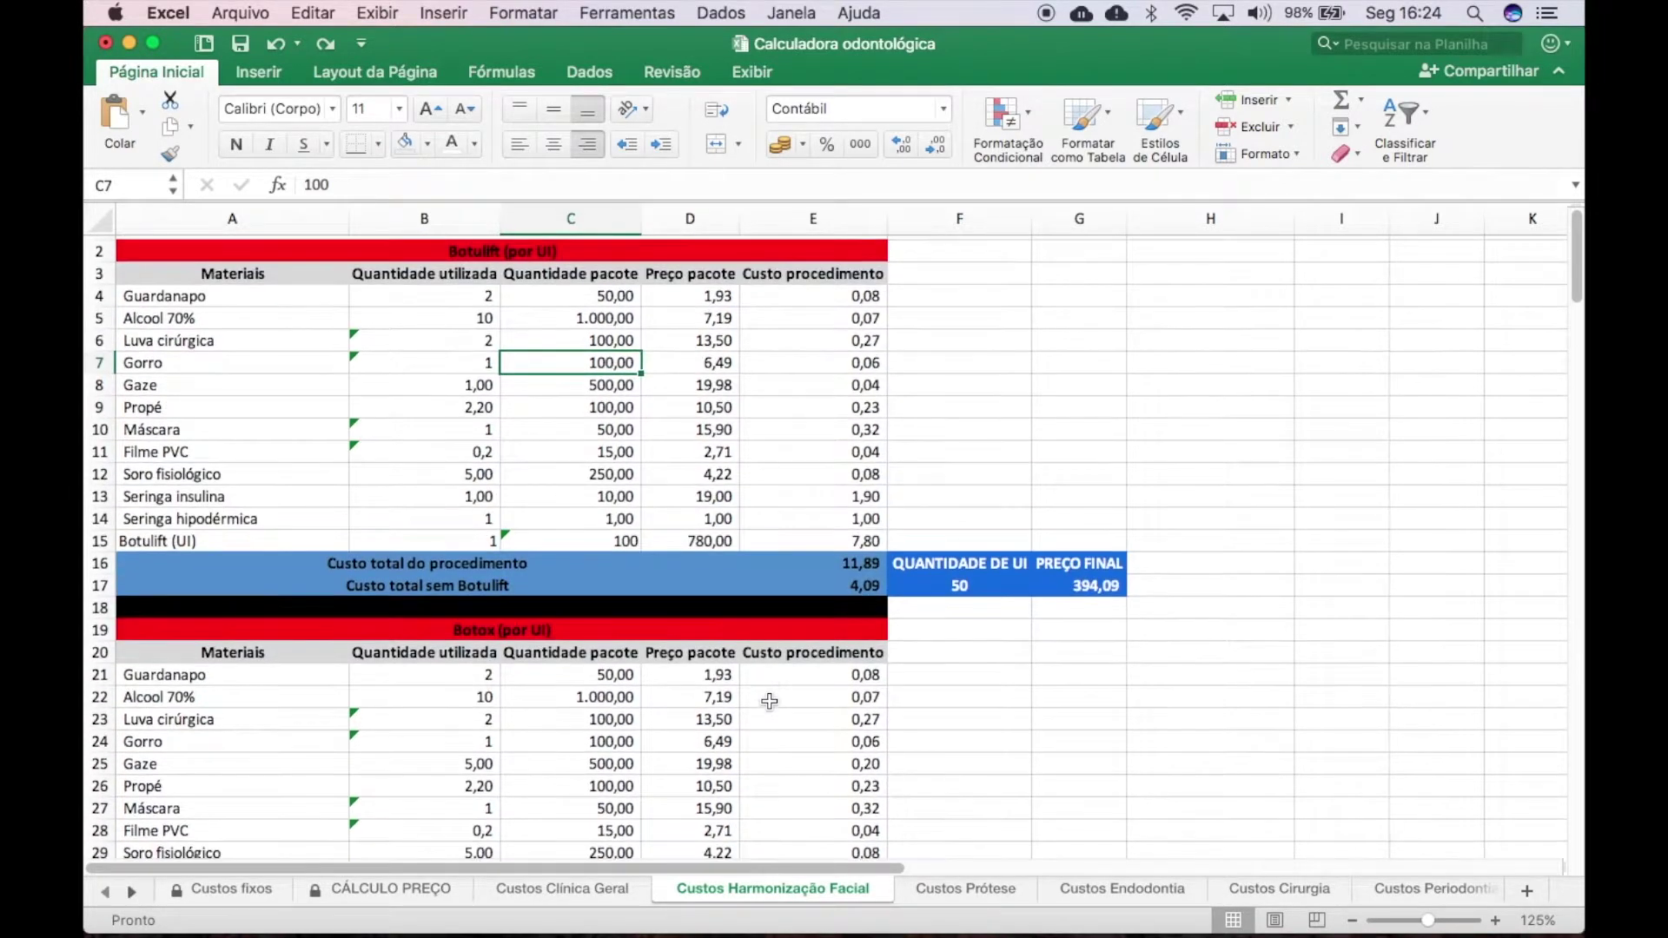
scroll(714, 640, down, 5)
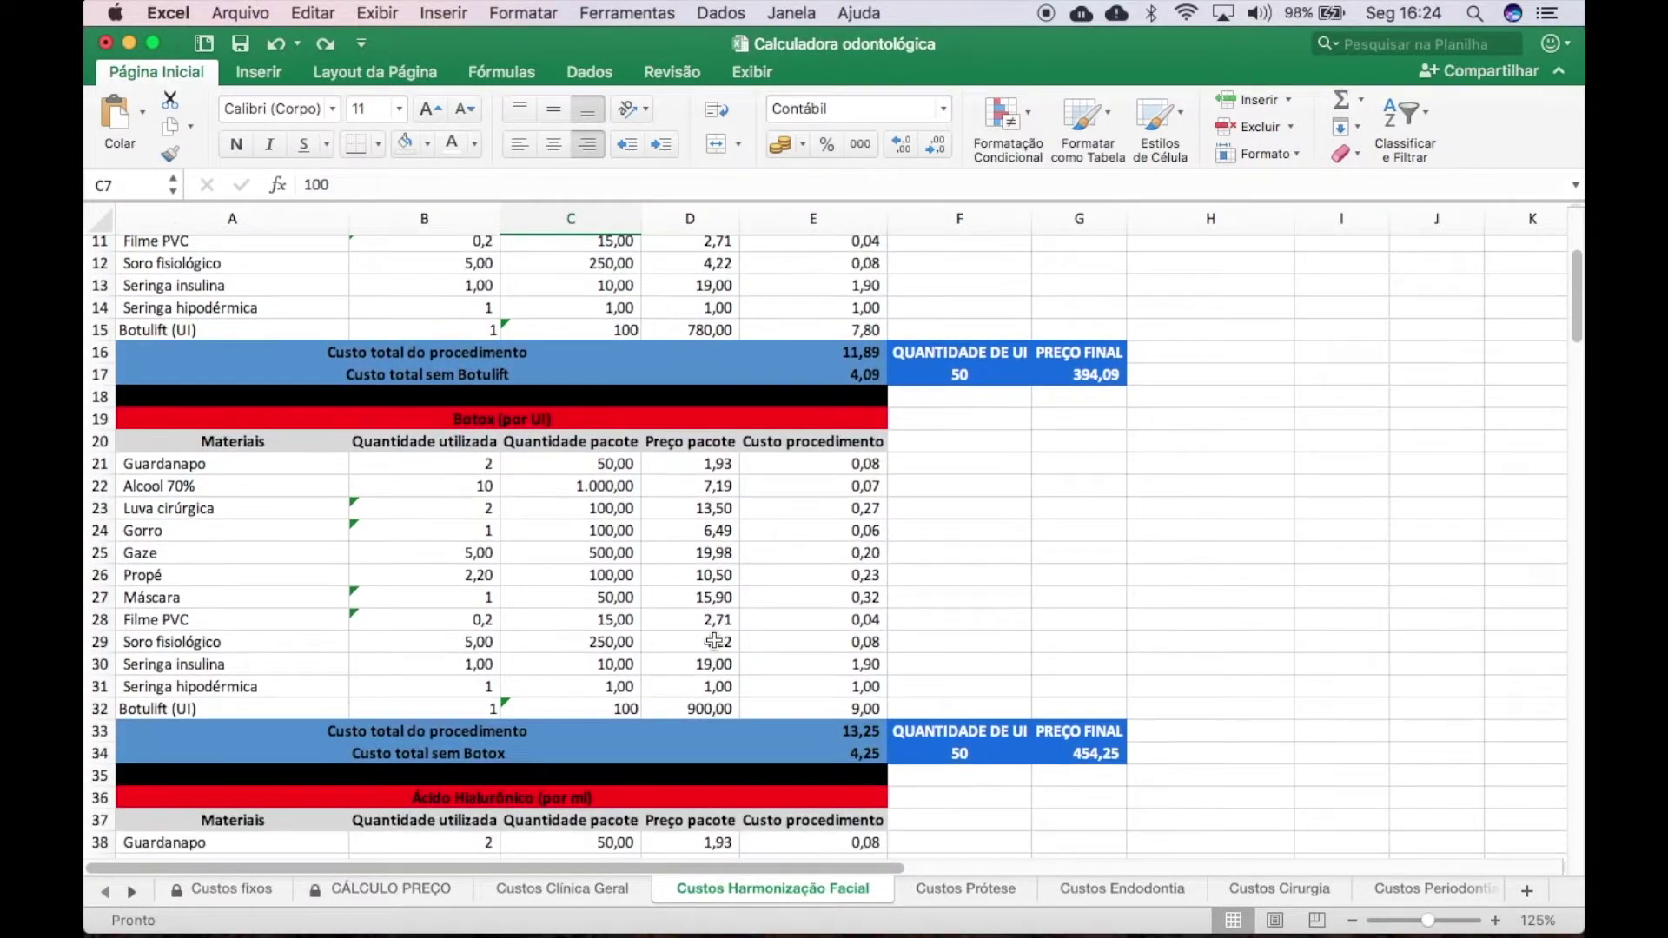
scroll(718, 596, down, 10)
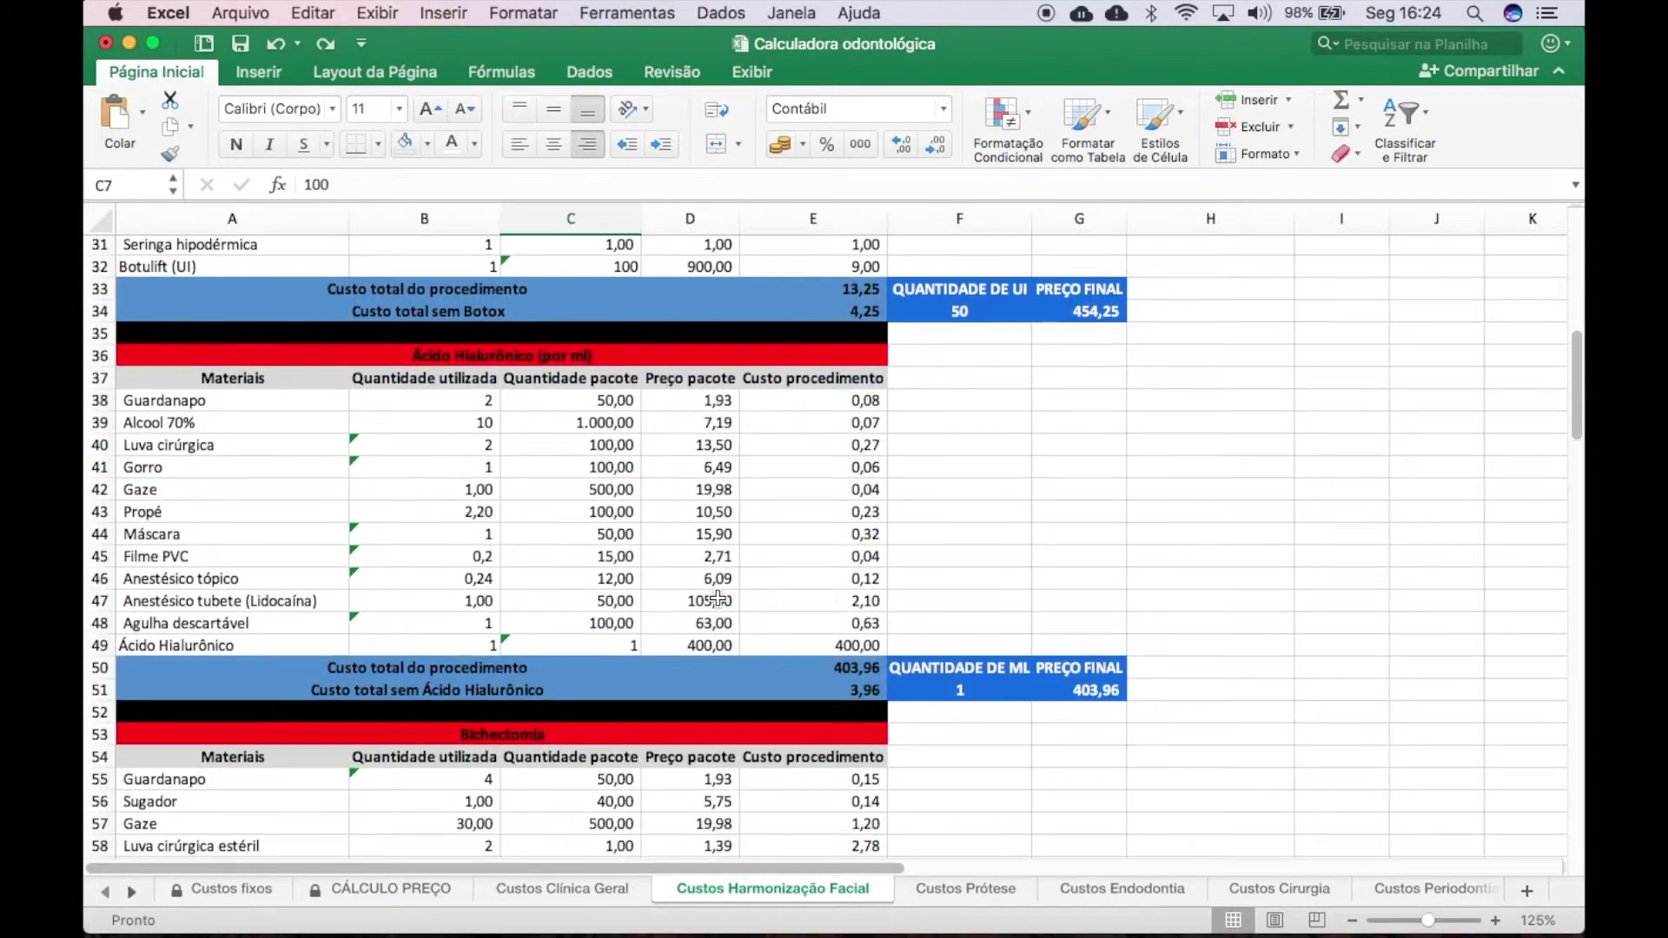
Step: Look over the Bichectomia and Microagulhamento tables on the Custos Harmonização Facial sheet and return to the Botulift table
scroll(904, 551, down, 8)
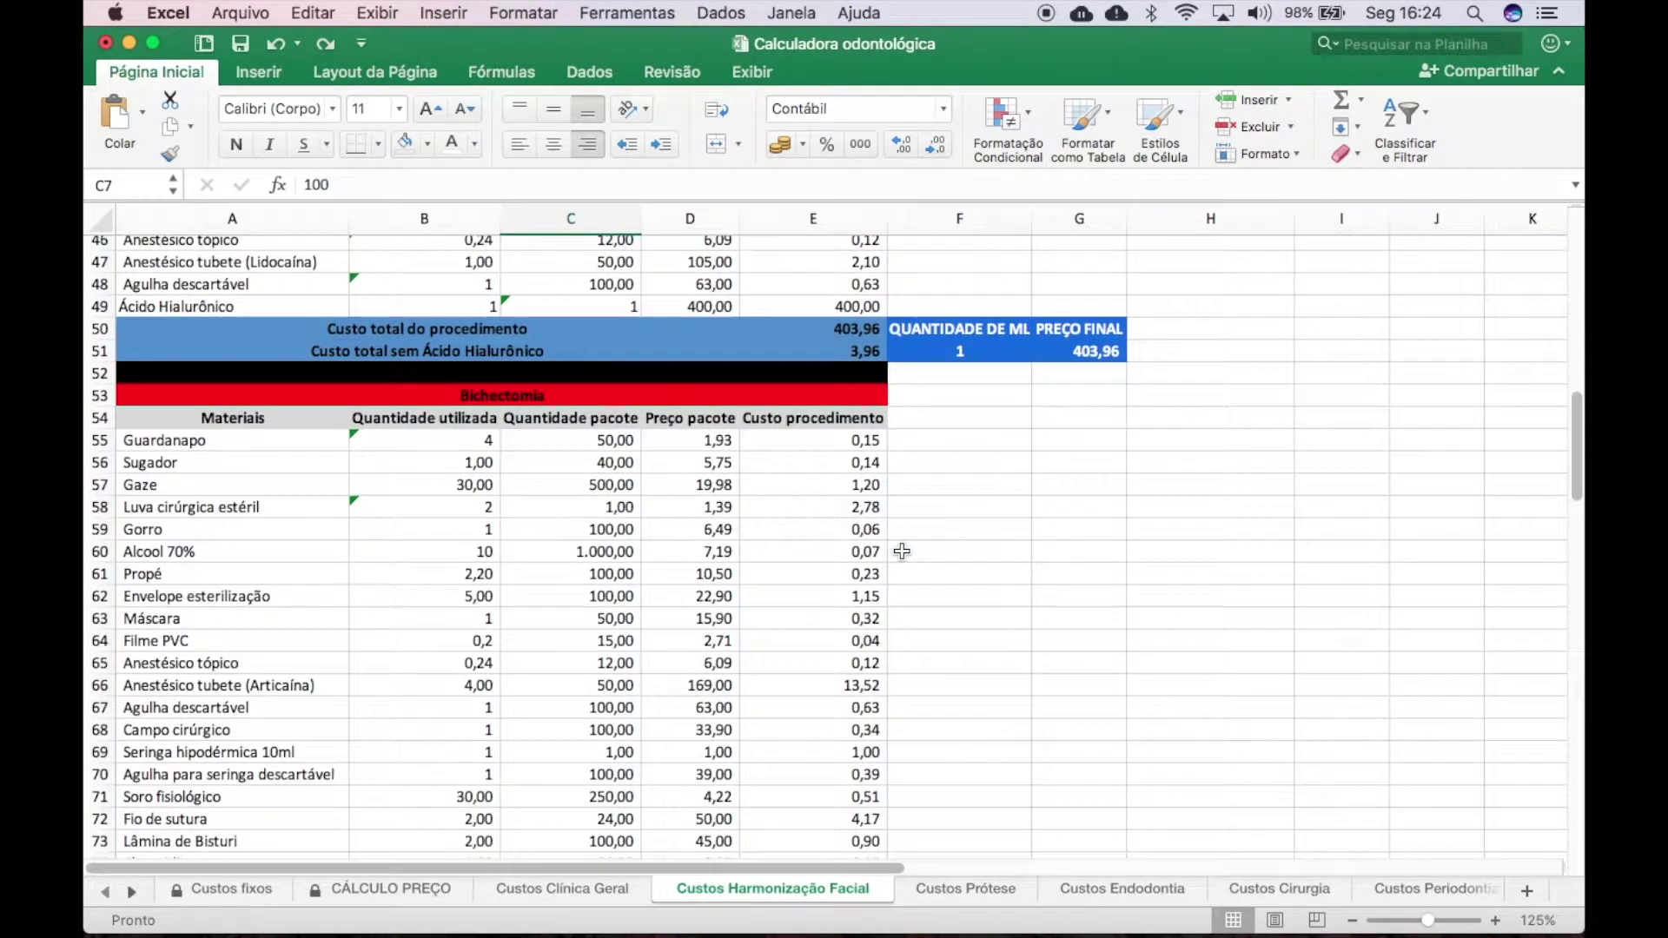
scroll(845, 596, down, 15)
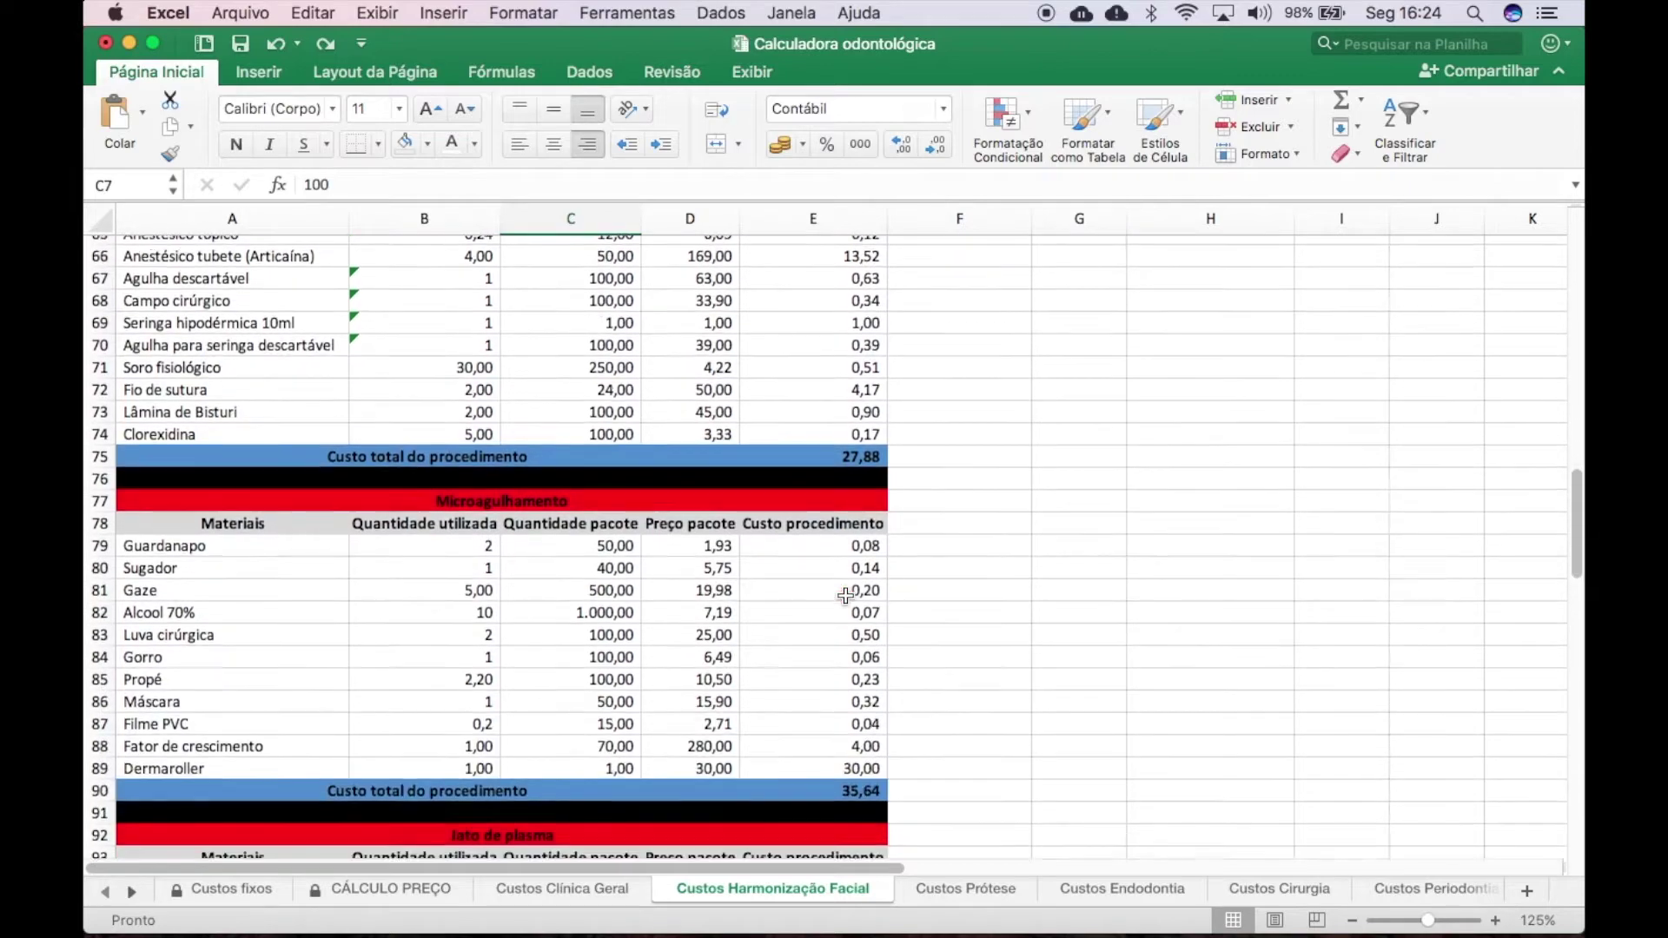
scroll(846, 596, down, 3)
scroll(845, 596, up, 16)
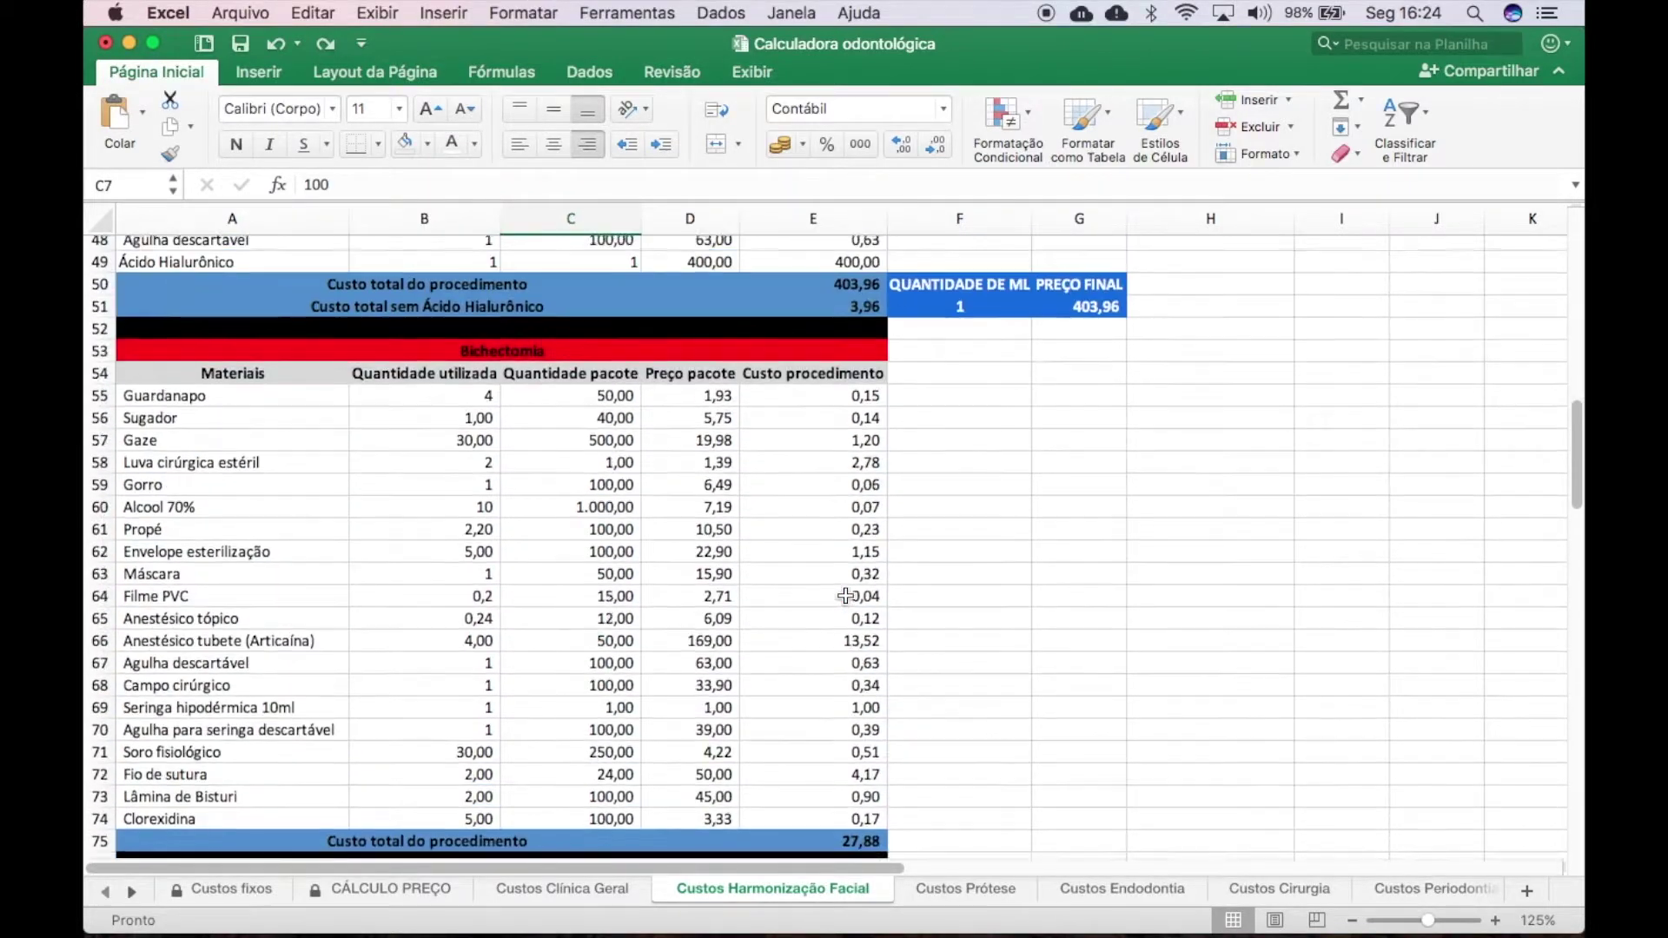
scroll(846, 596, up, 12)
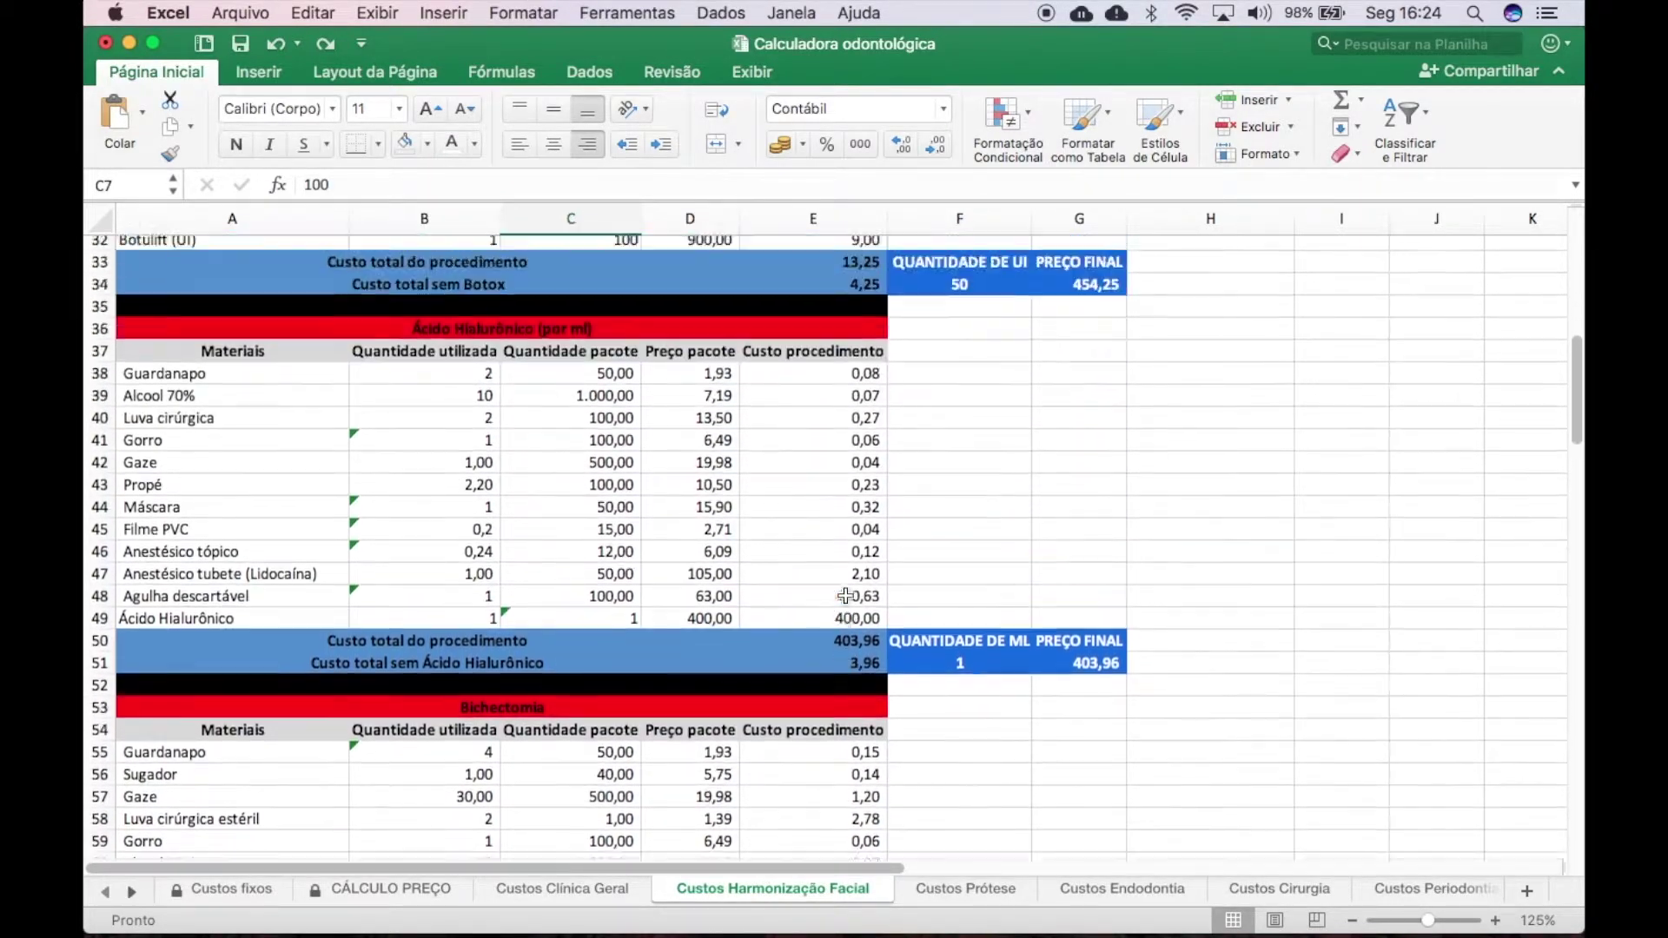
scroll(845, 596, up, 12)
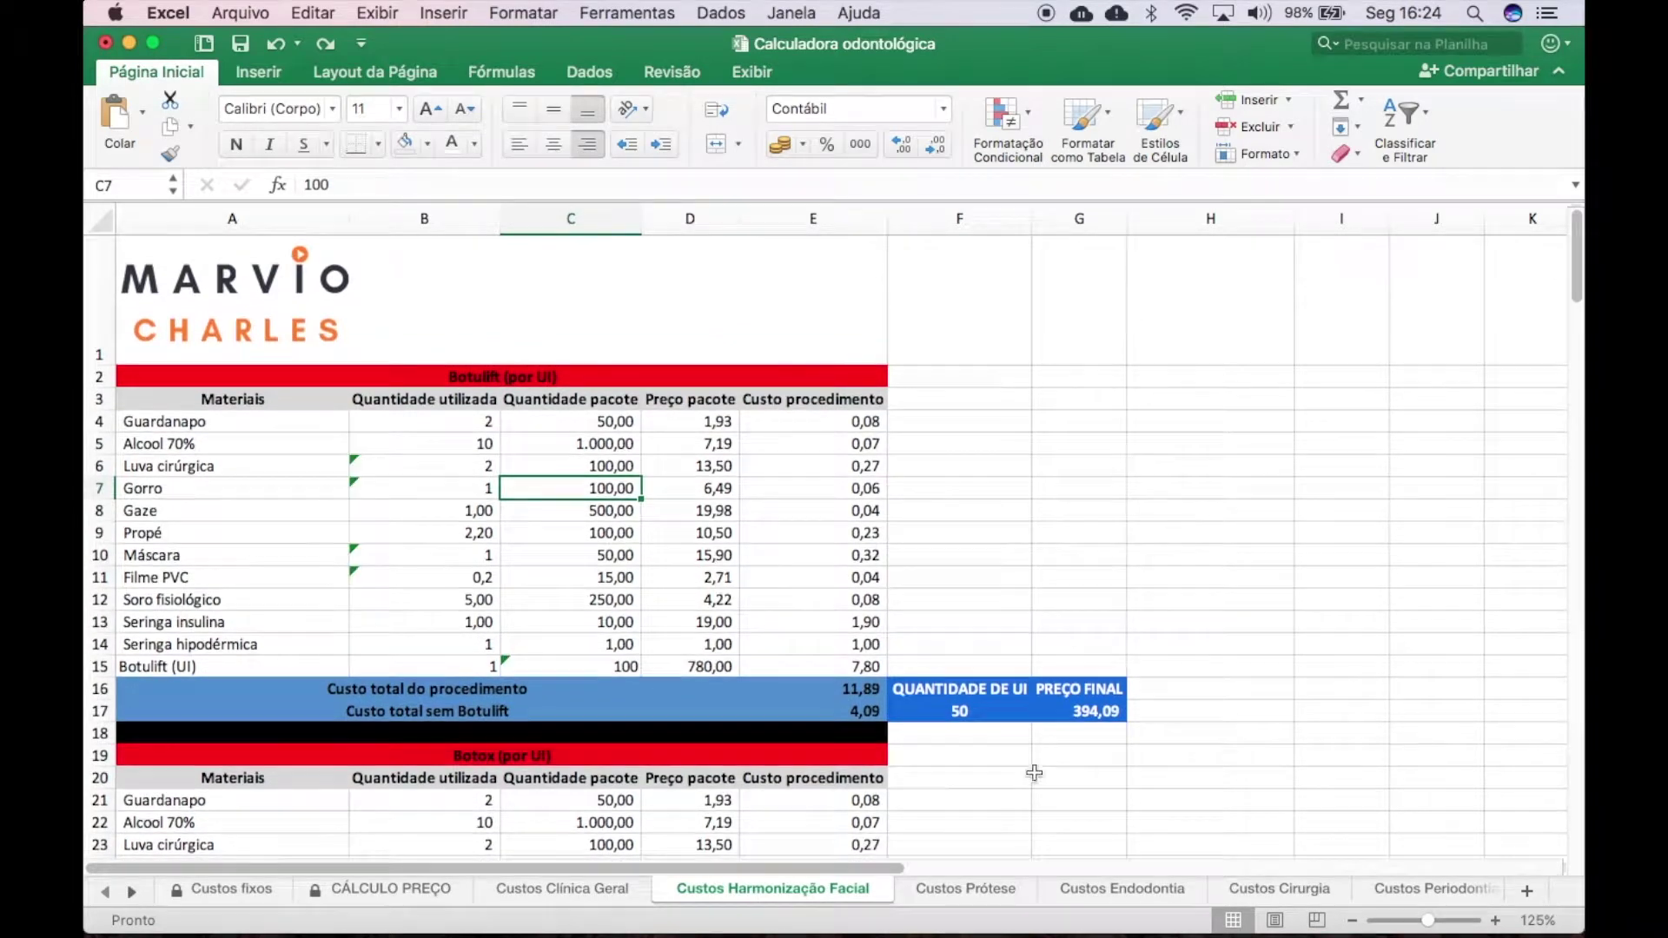
Step: Inspect the Botulift table's UI quantity, its cost total without Botulift and the final price formula
click(959, 713)
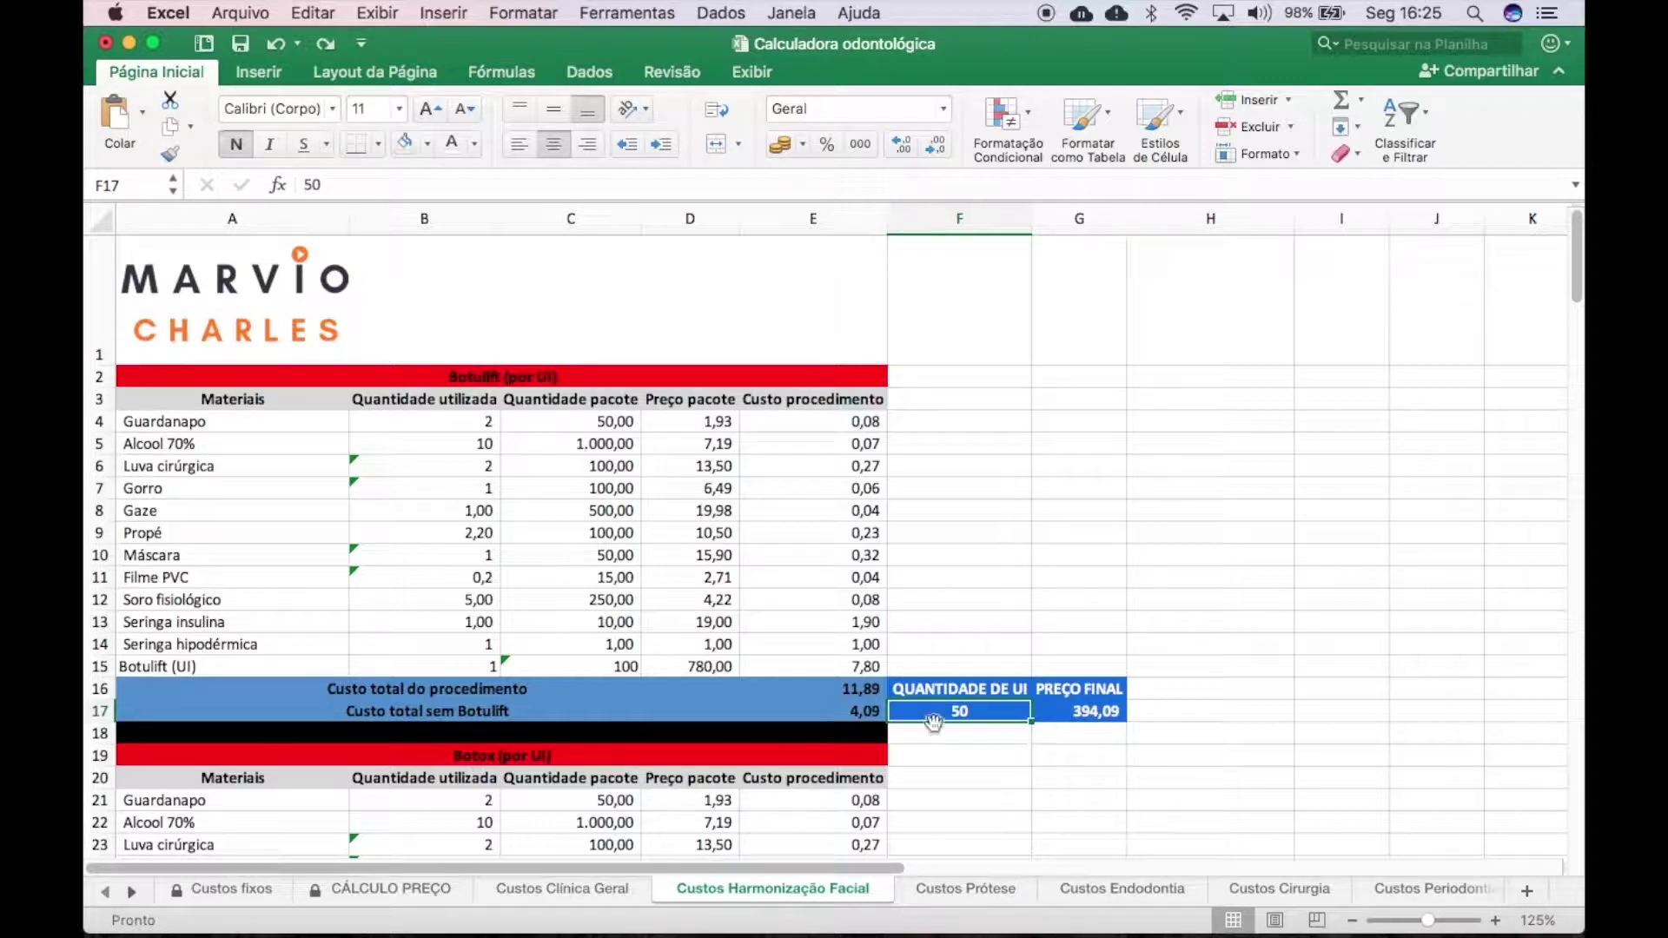
scroll(1049, 722, down, 3)
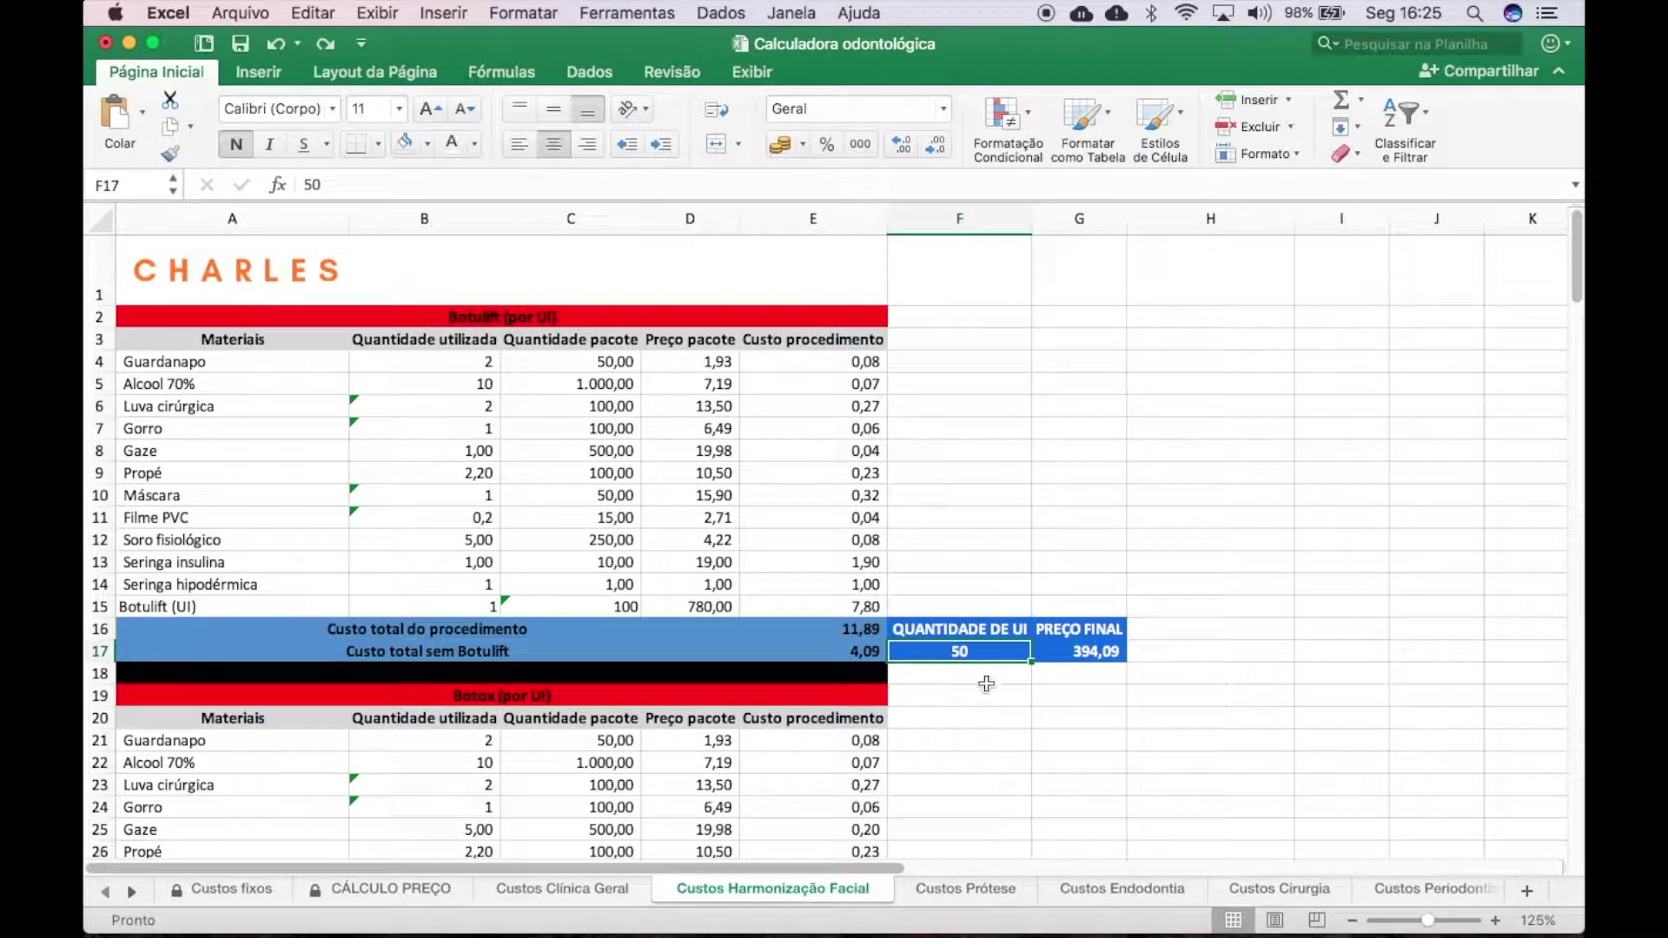
scroll(956, 737, down, 6)
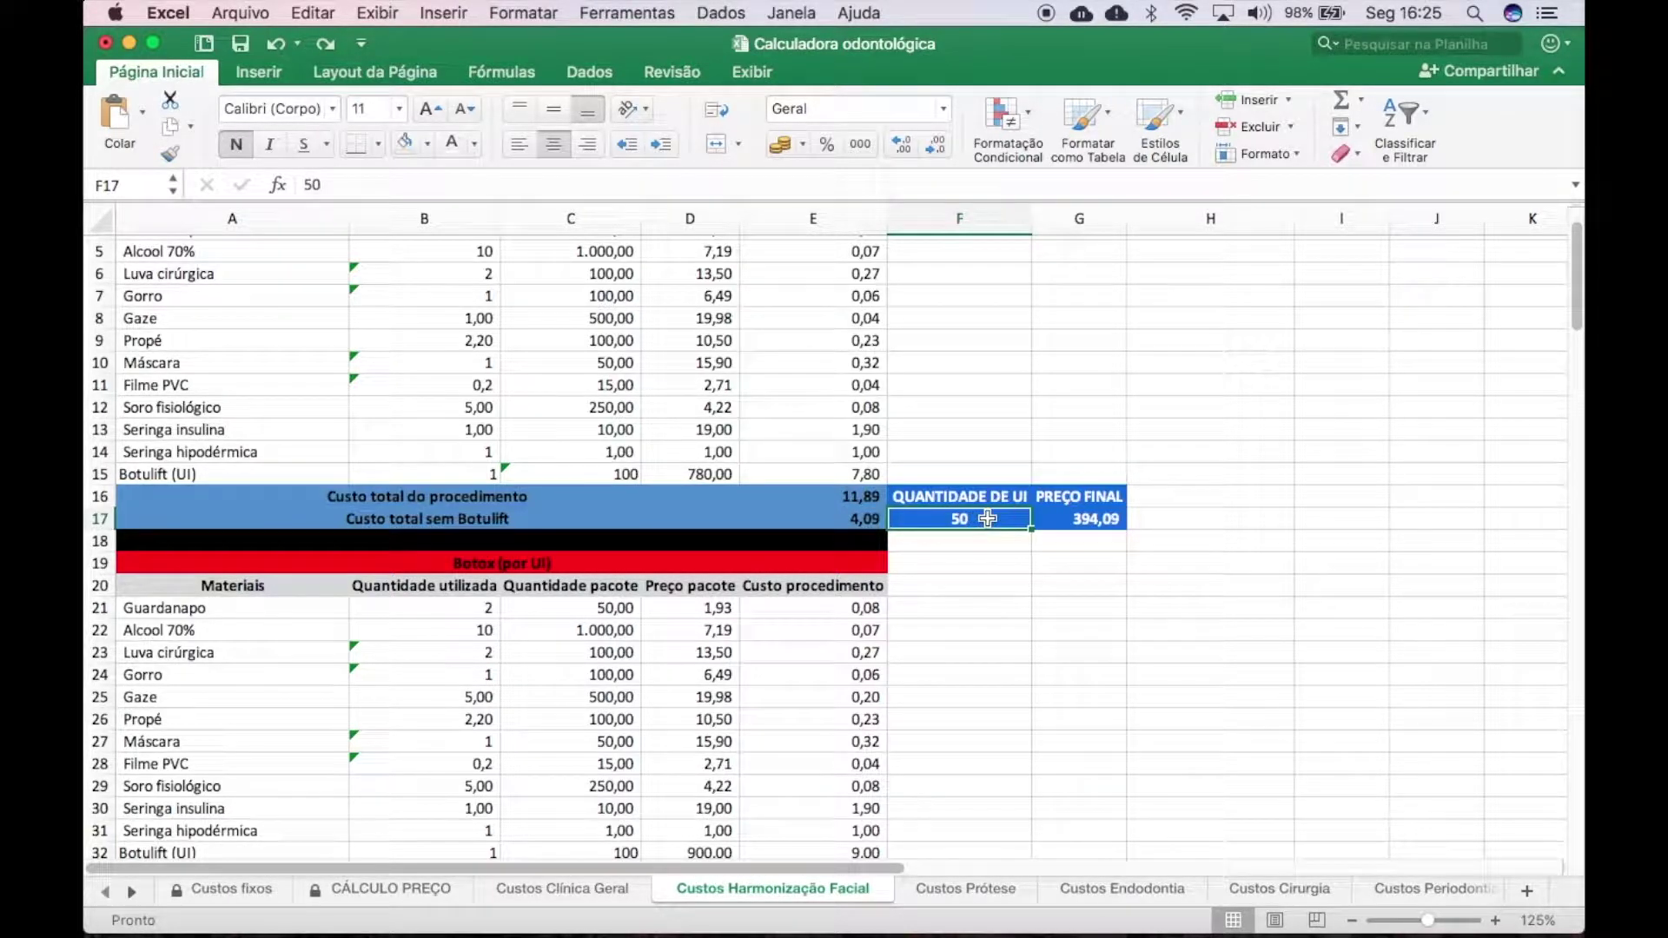
key(Left)
key(Right)
key(Right)
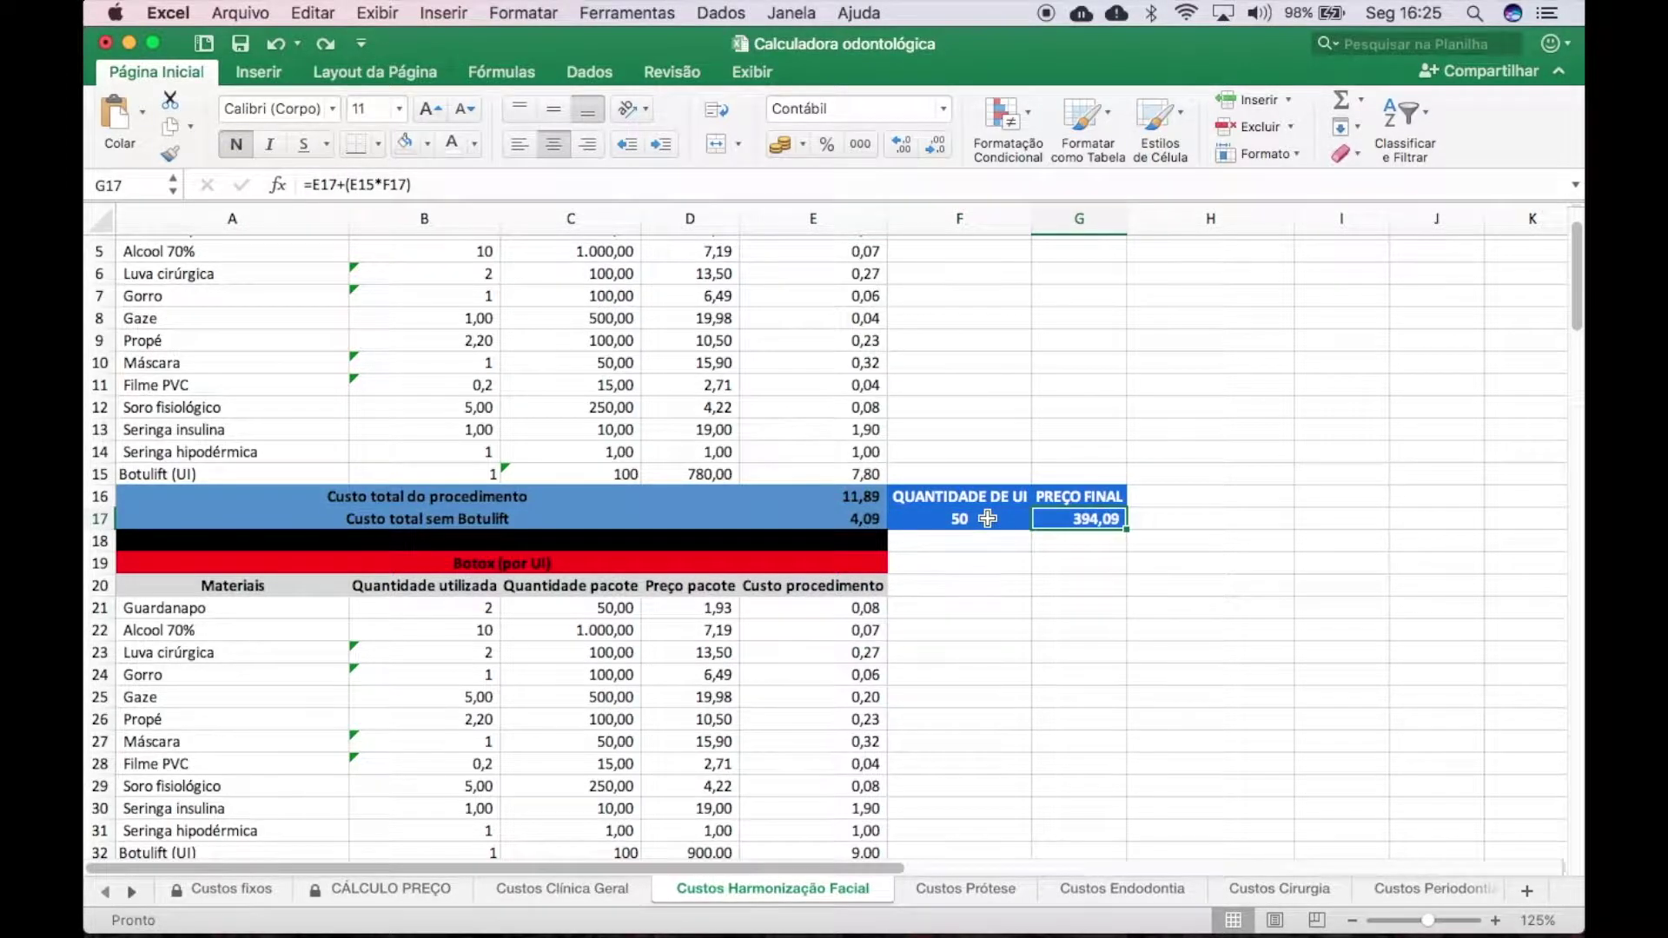
scroll(988, 519, up, 5)
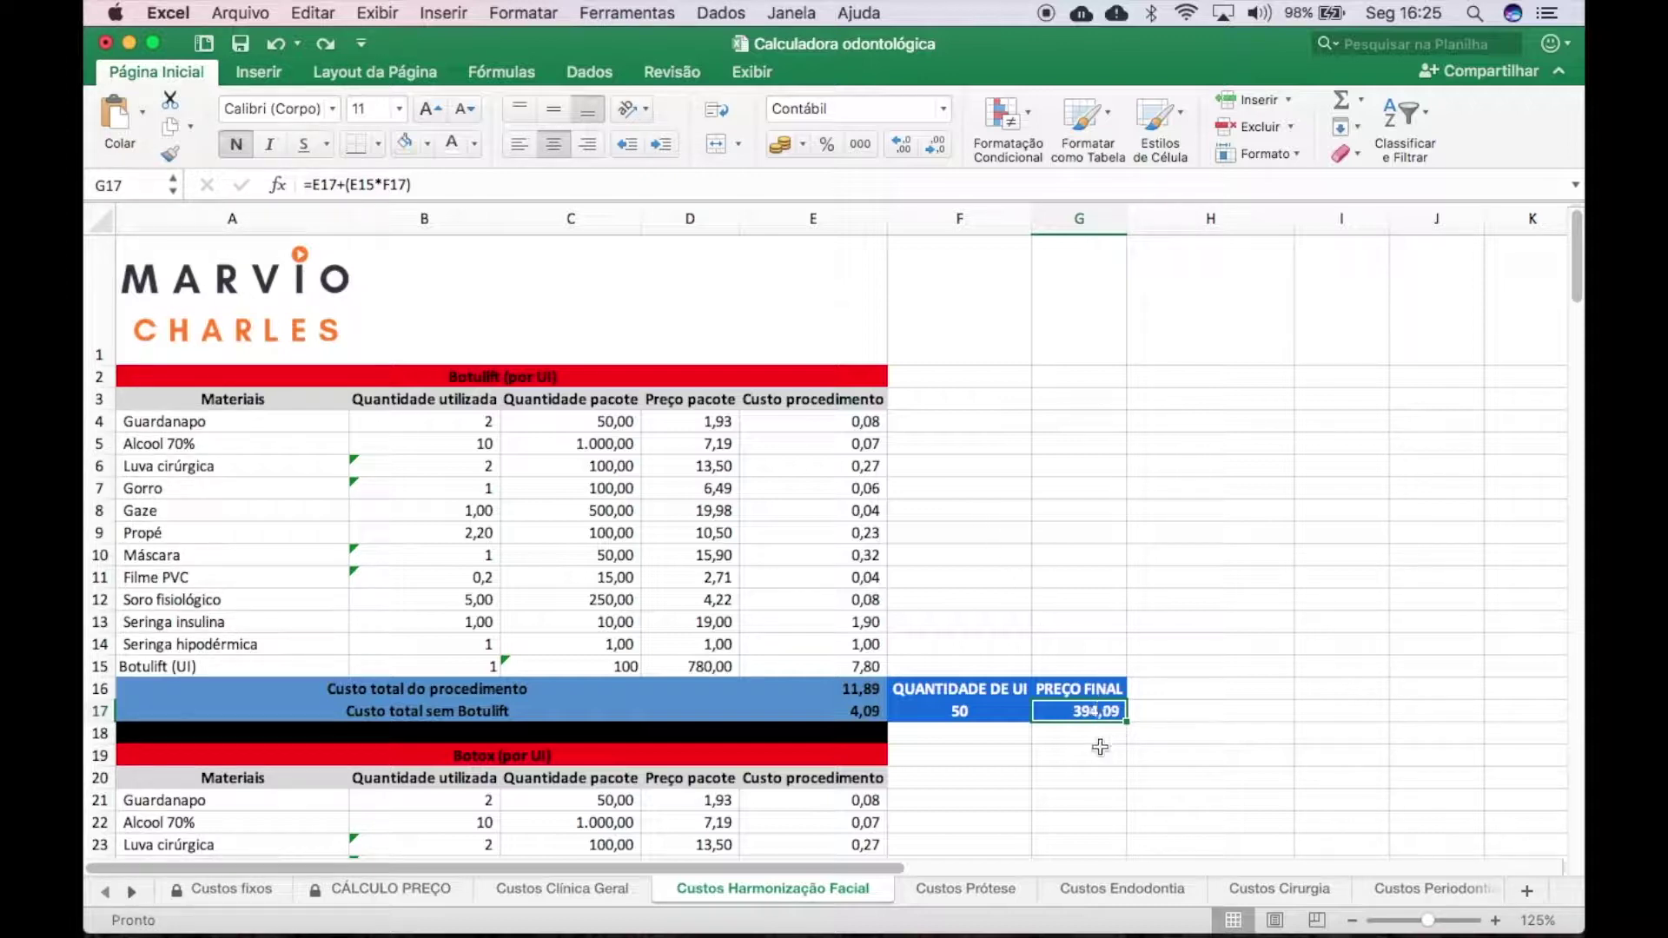
click(837, 716)
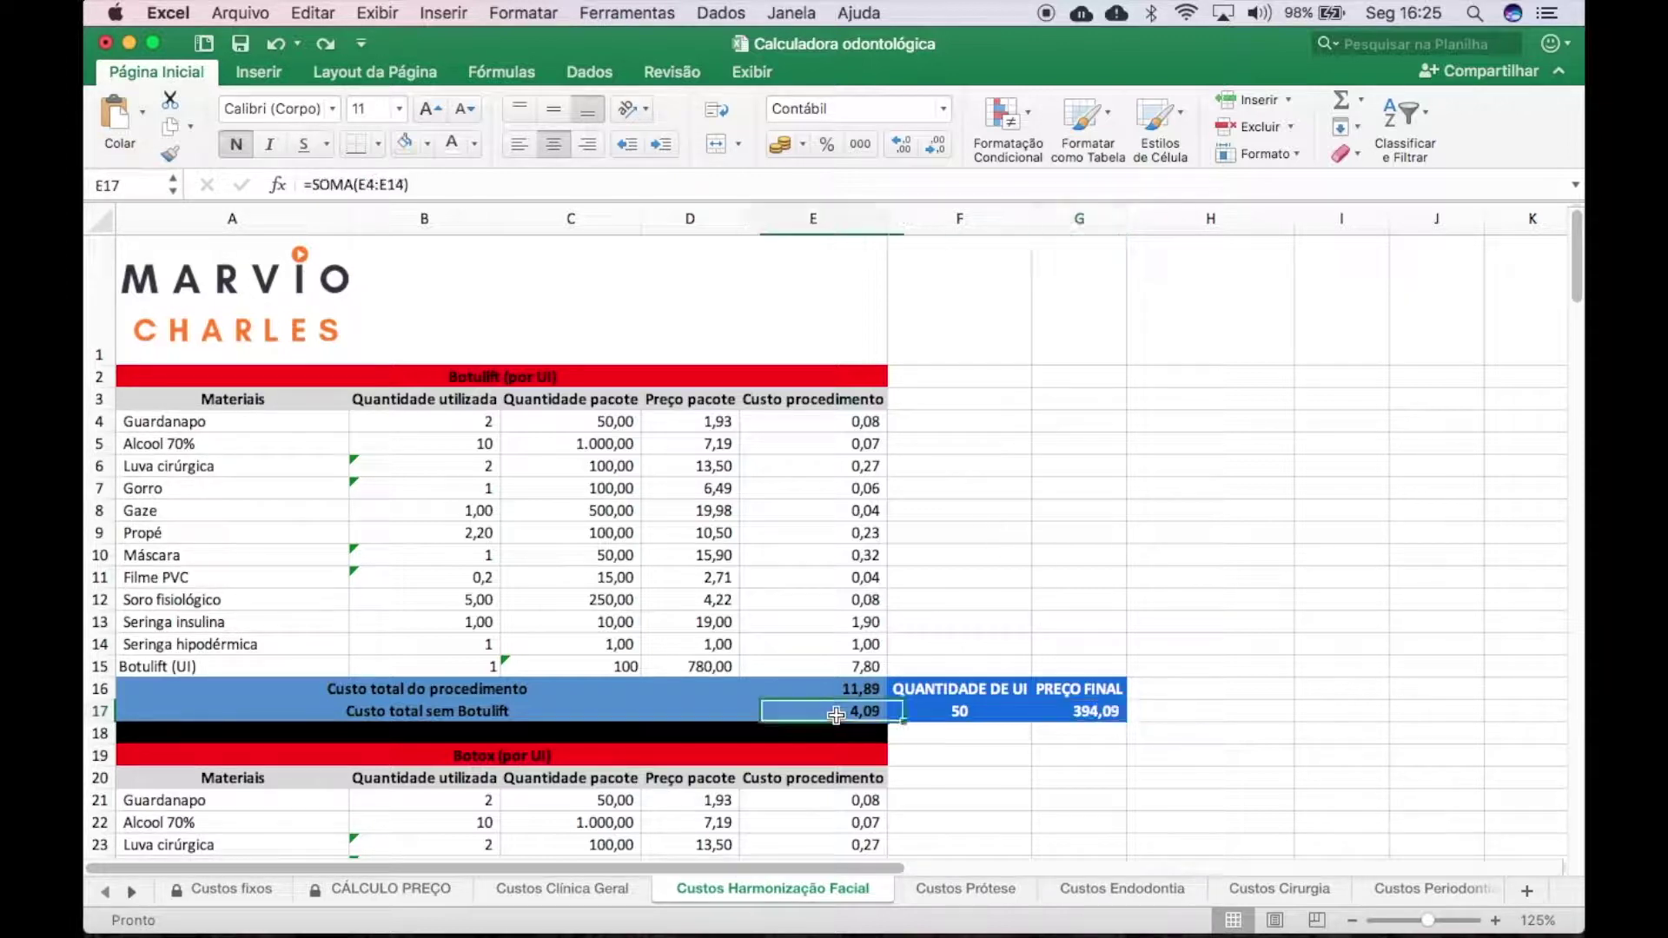
click(1076, 714)
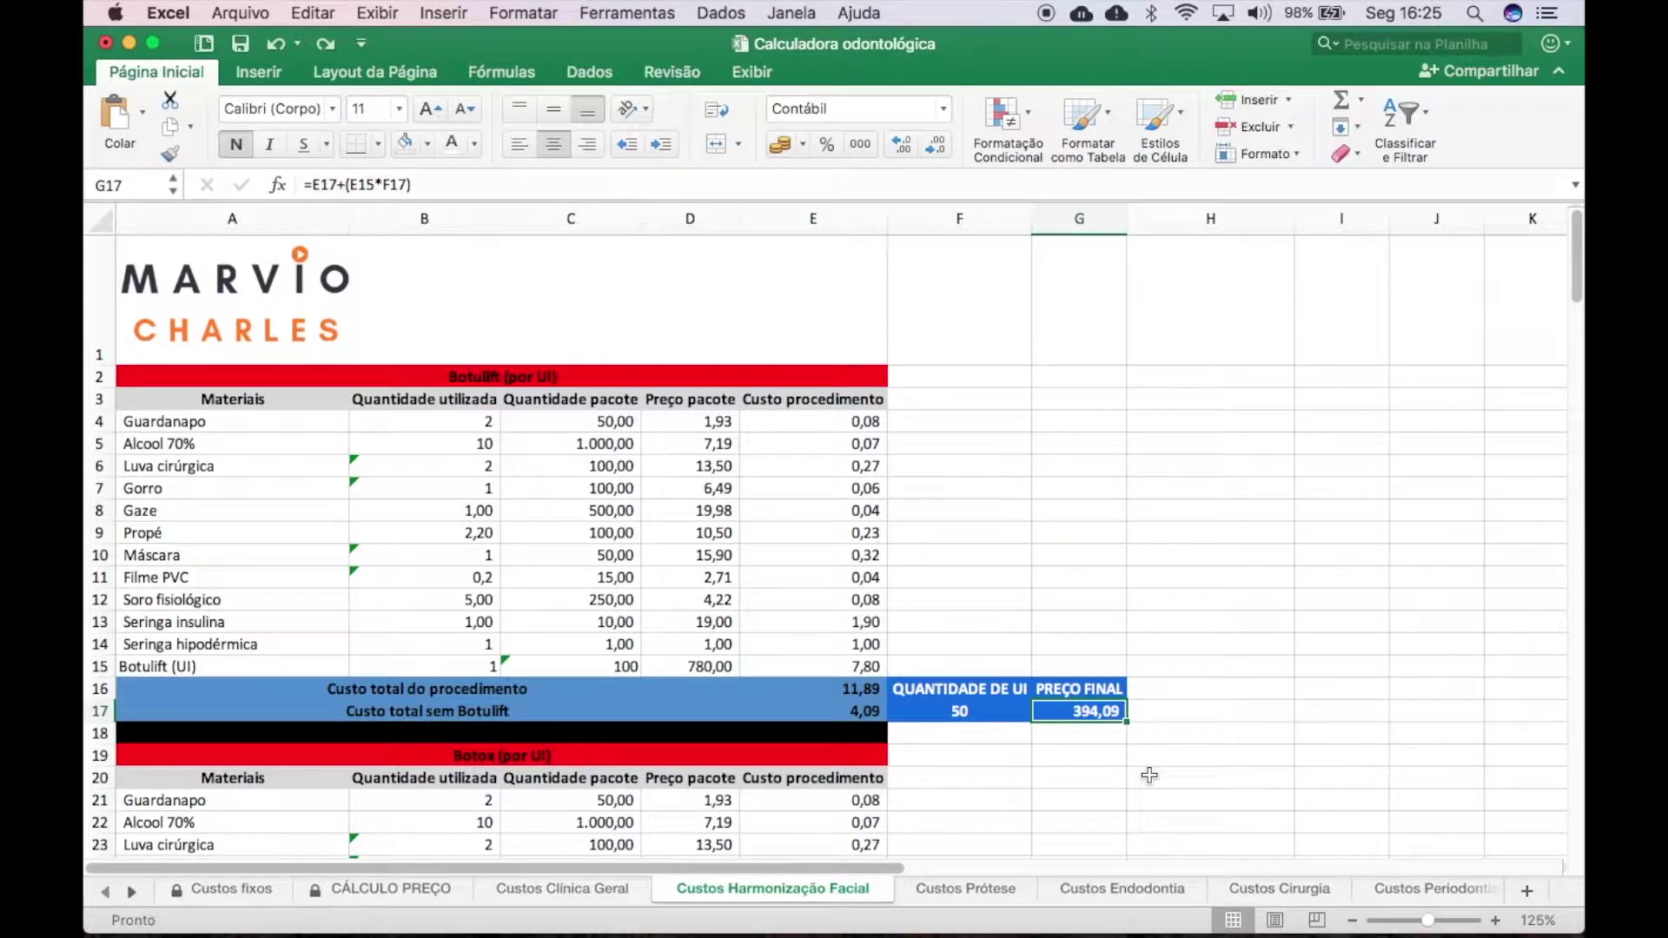
scroll(1146, 773, down, 3)
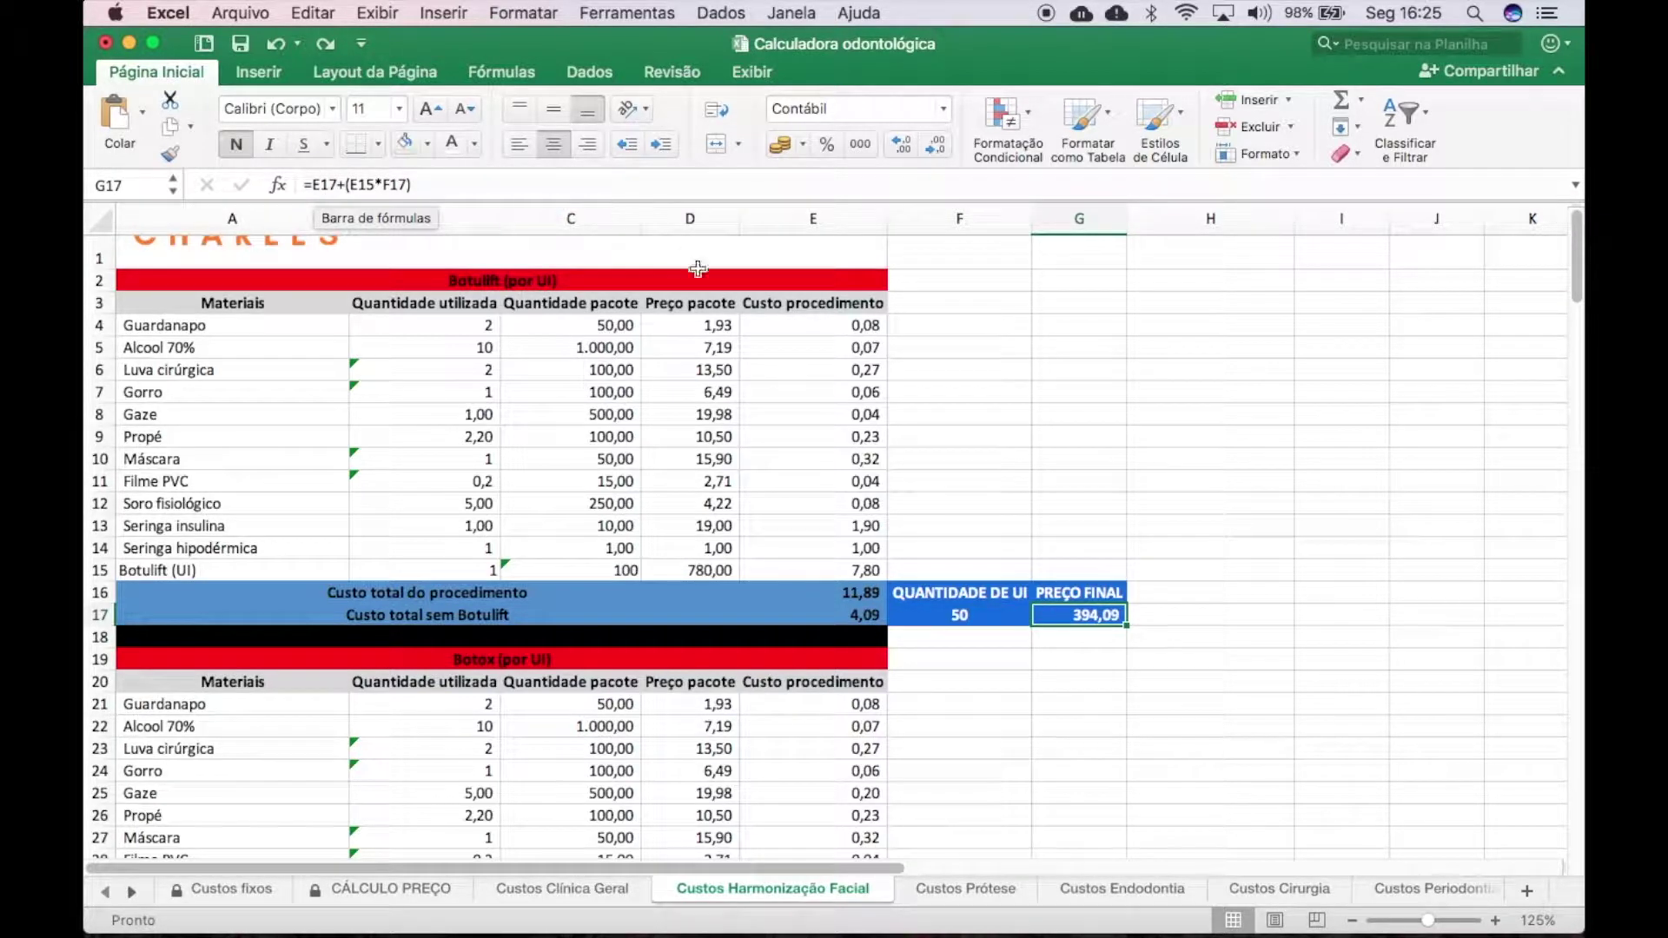
Step: Try a UI quantity of 30 in the Botulift table, and set it back to 50
click(969, 615)
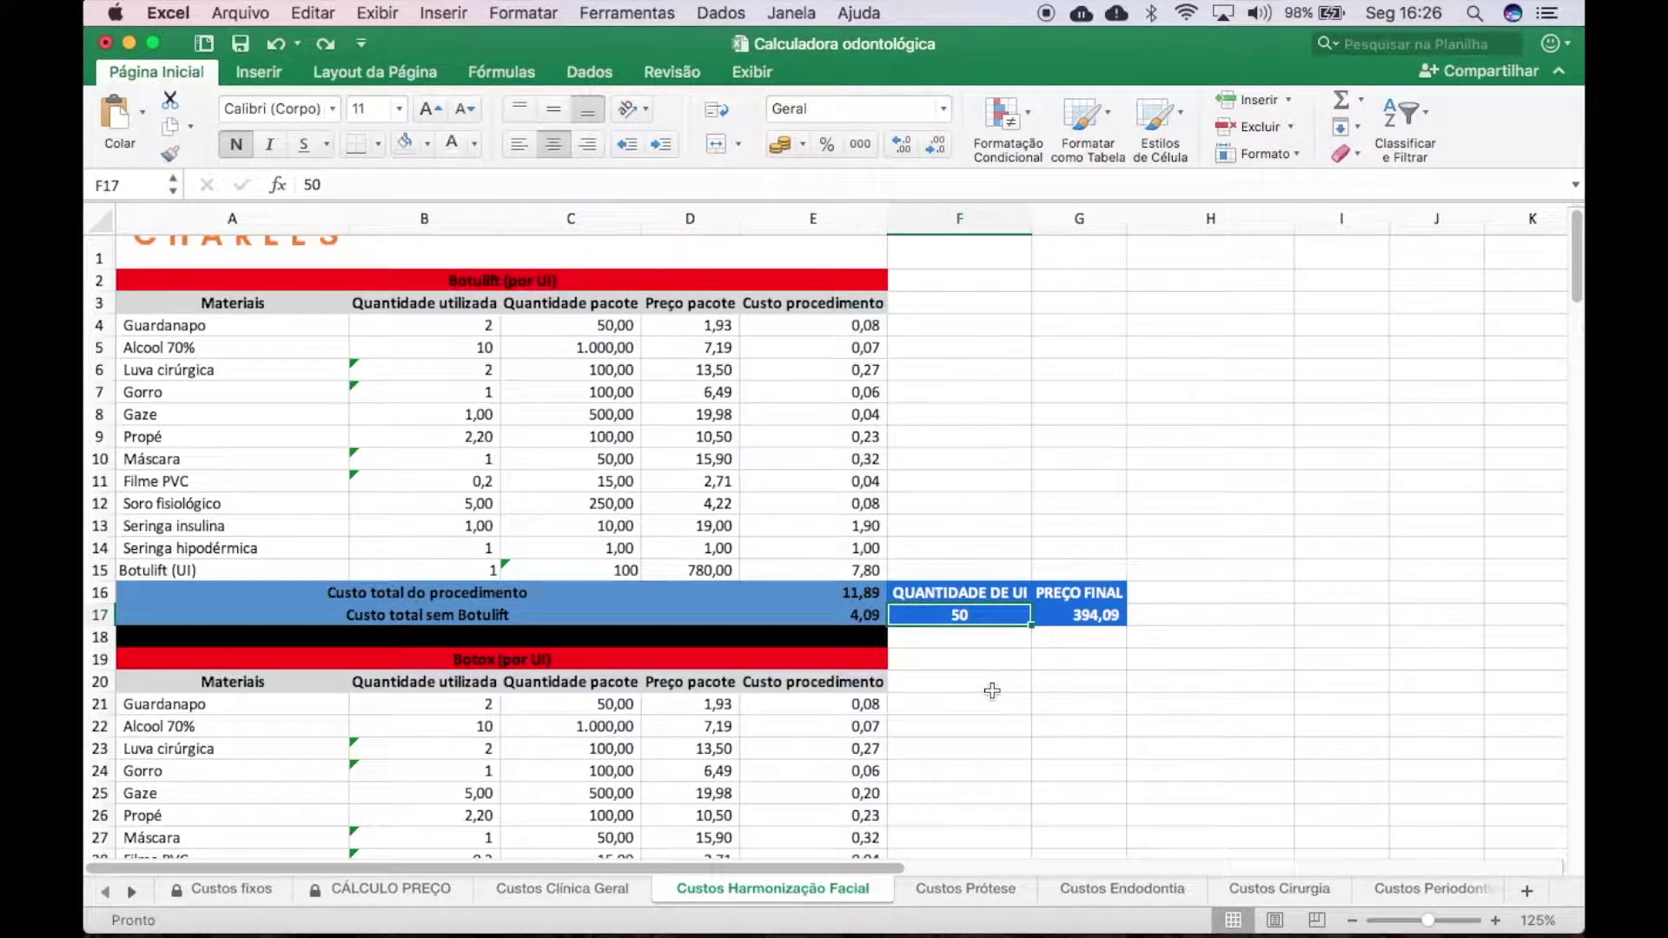
text(30)
key(Return)
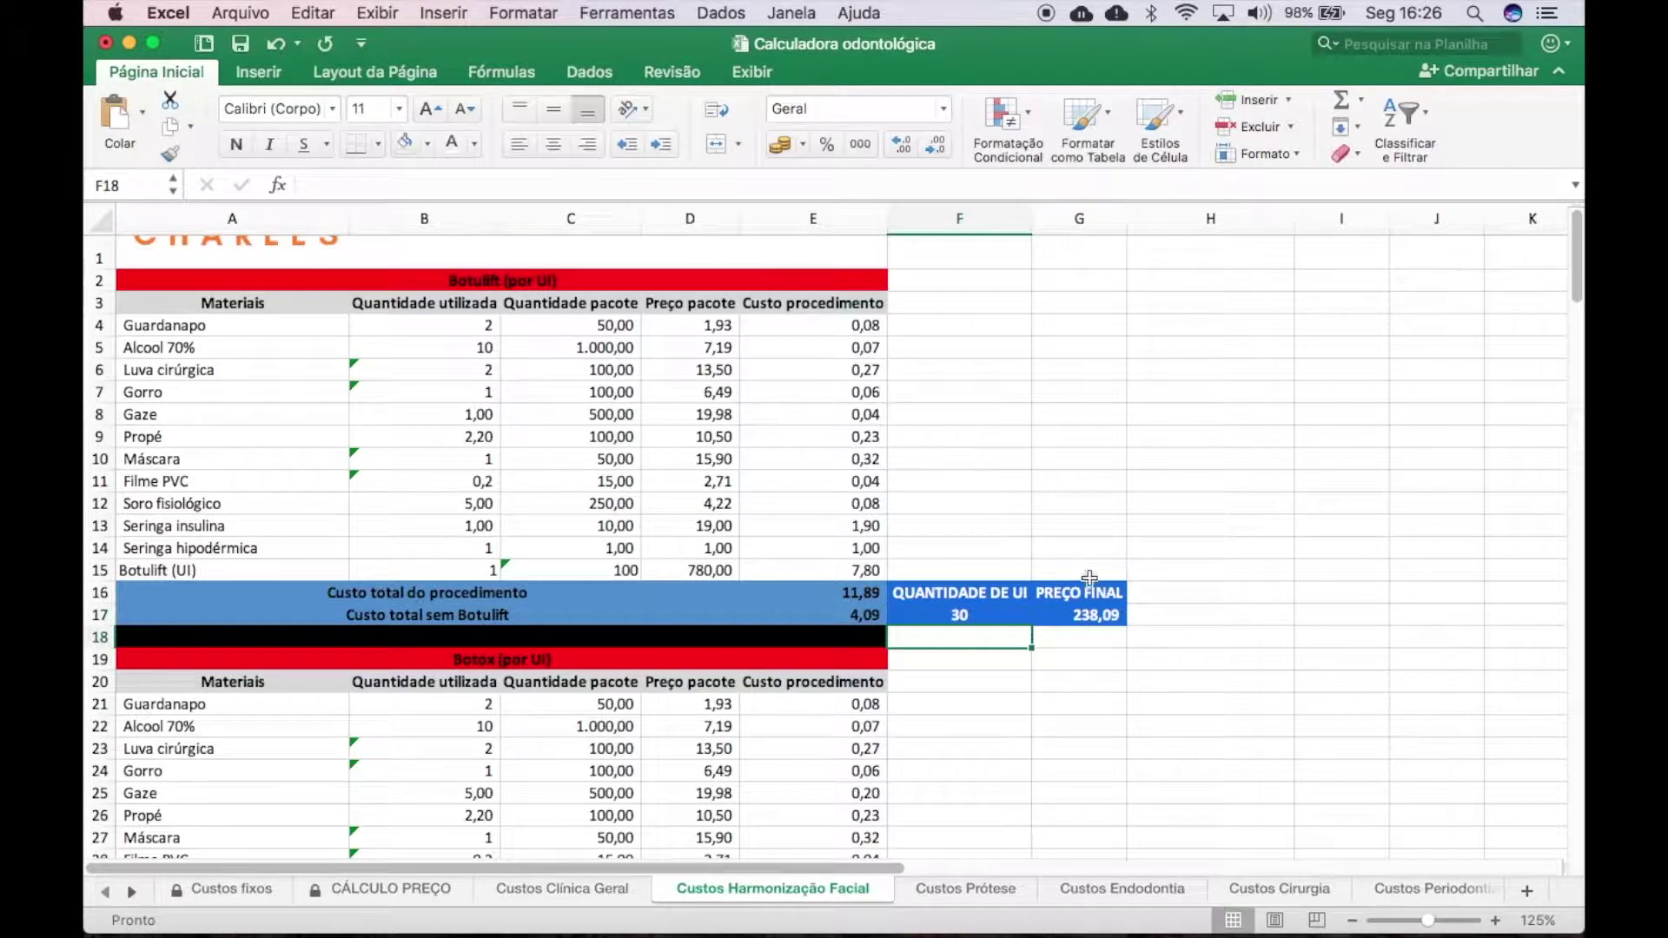
click(966, 616)
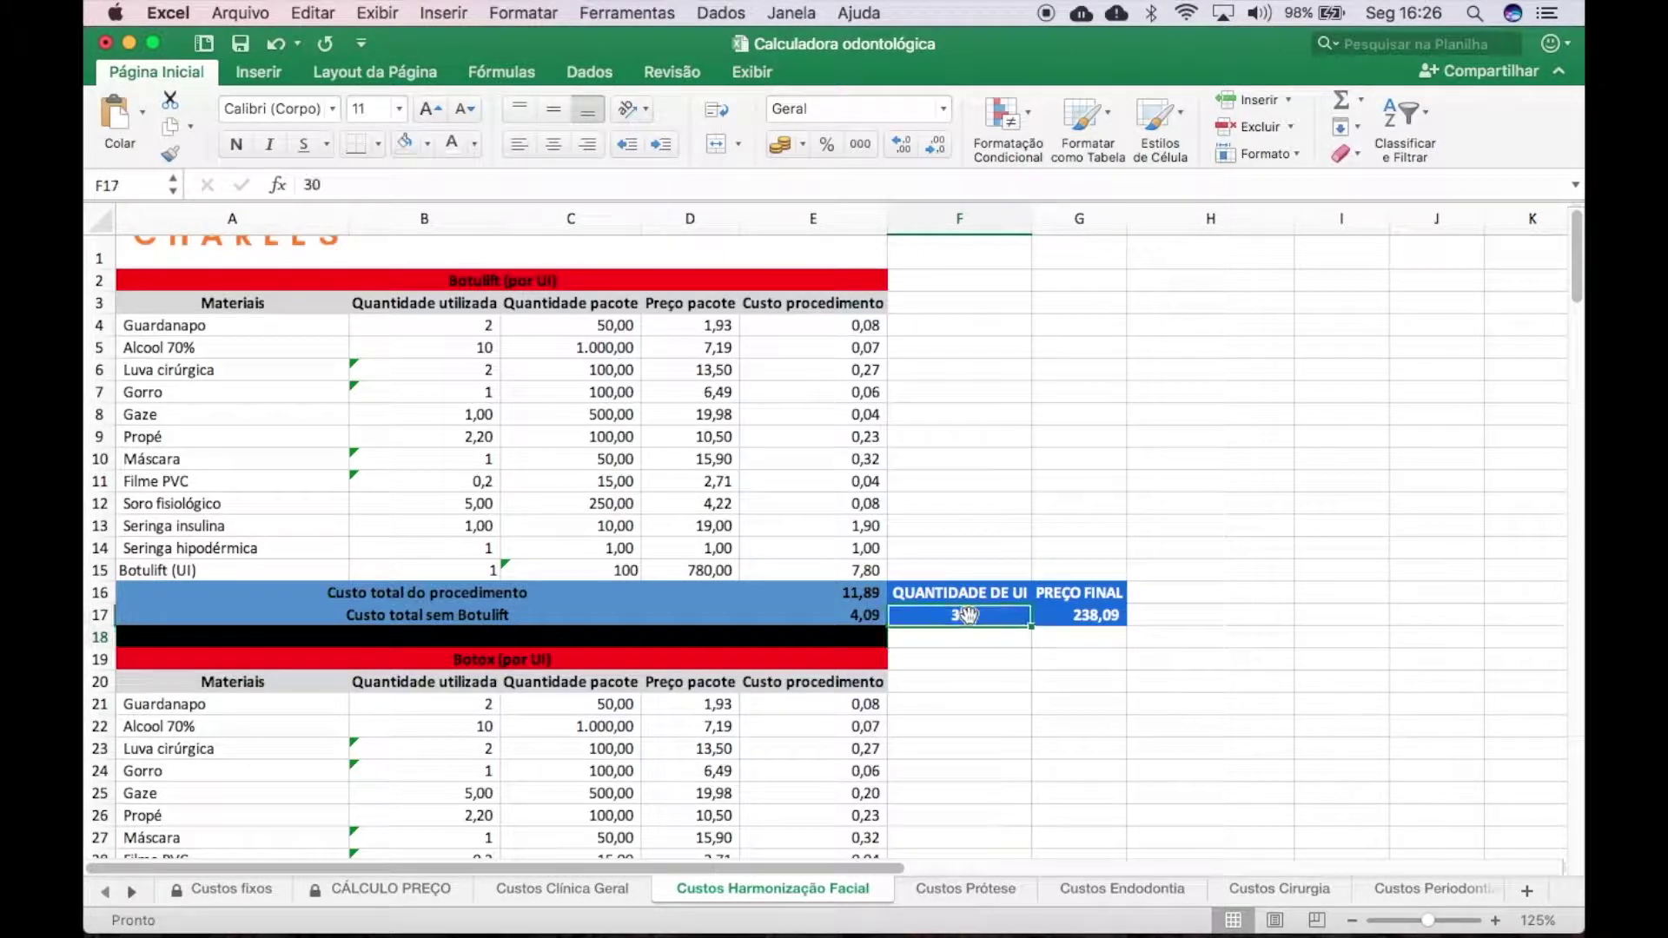
text(50)
key(Return)
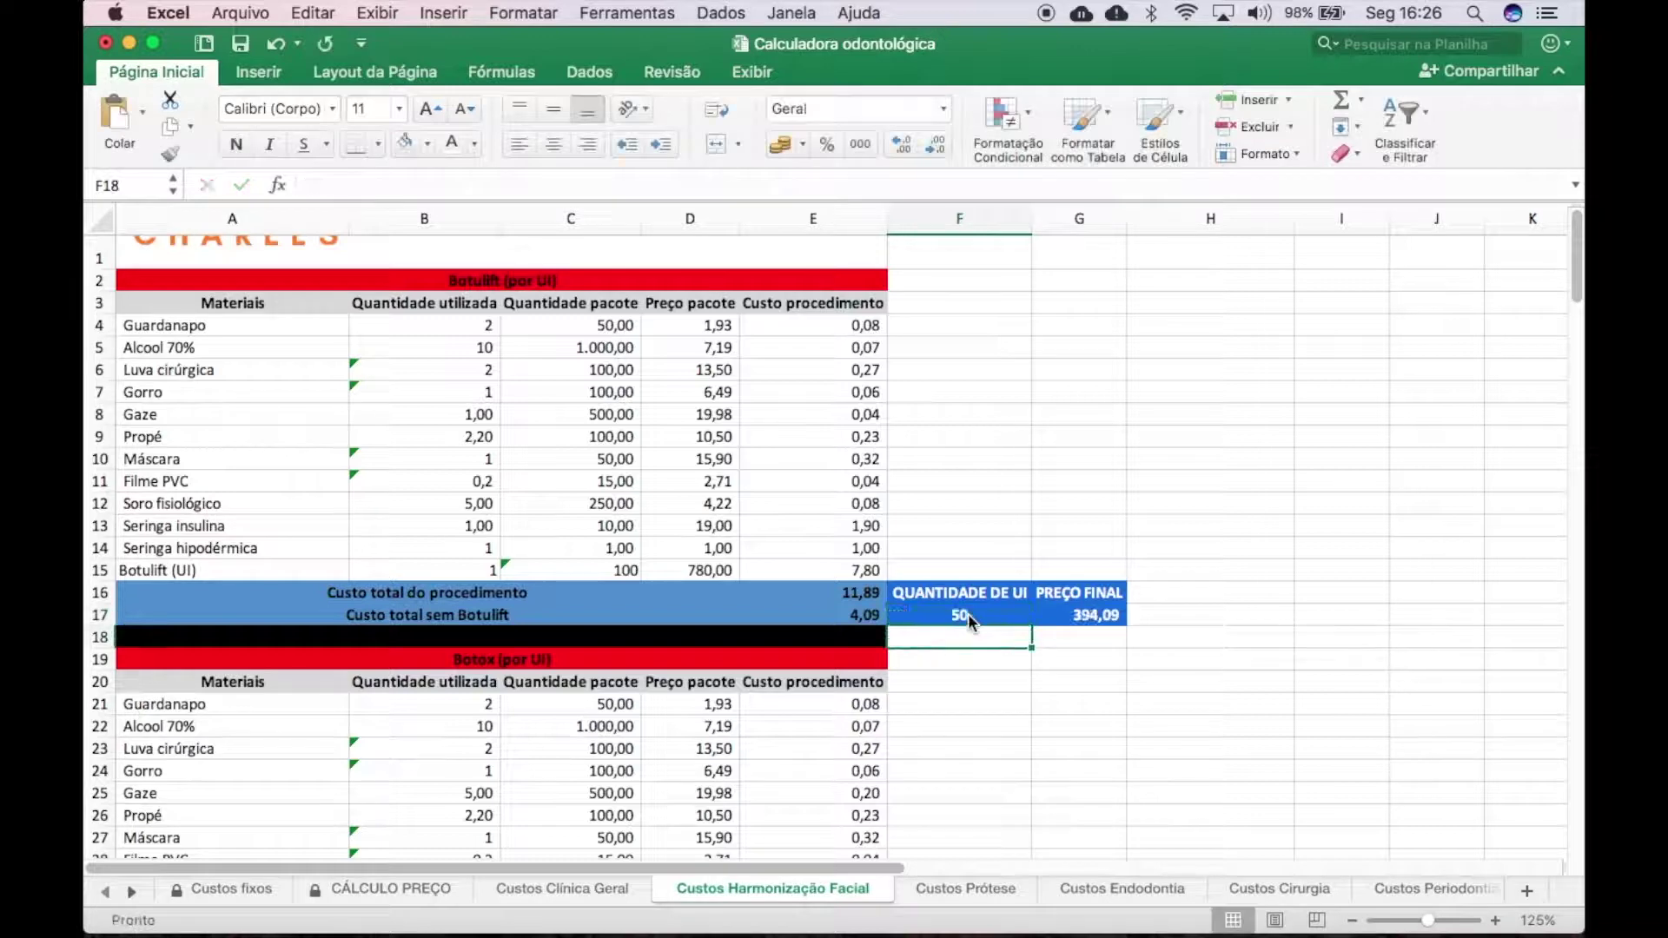
Step: Inspect the package price and procedure cost formula of the Guardanapo row in the Botulift table
click(700, 326)
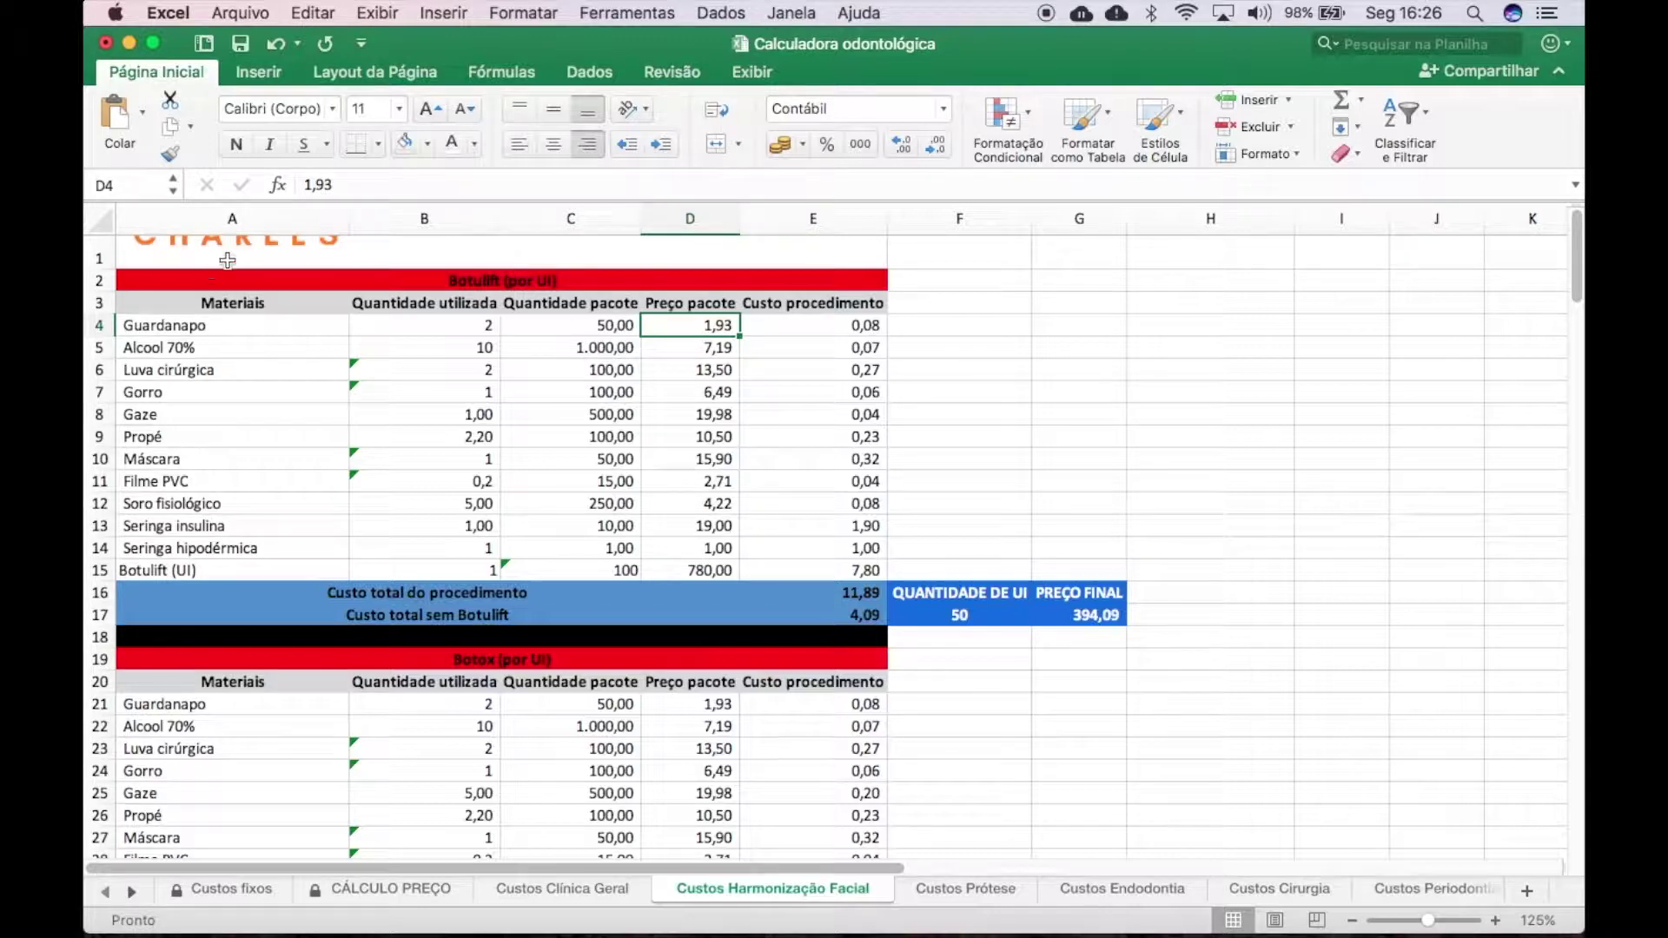
click(840, 326)
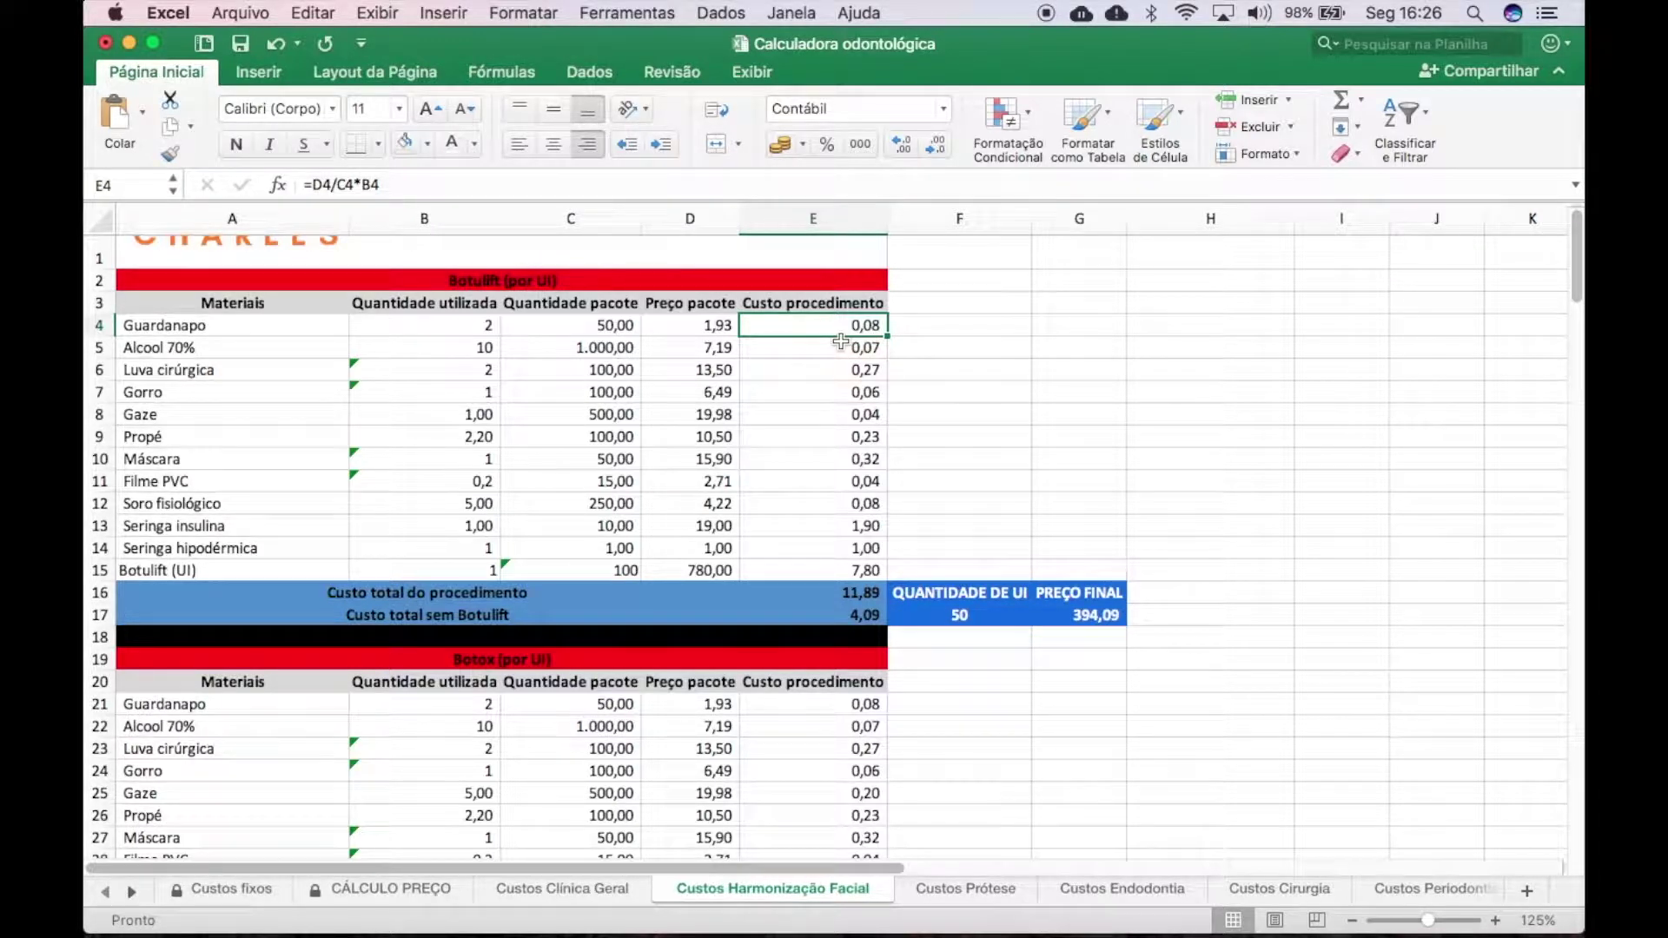
key(Left)
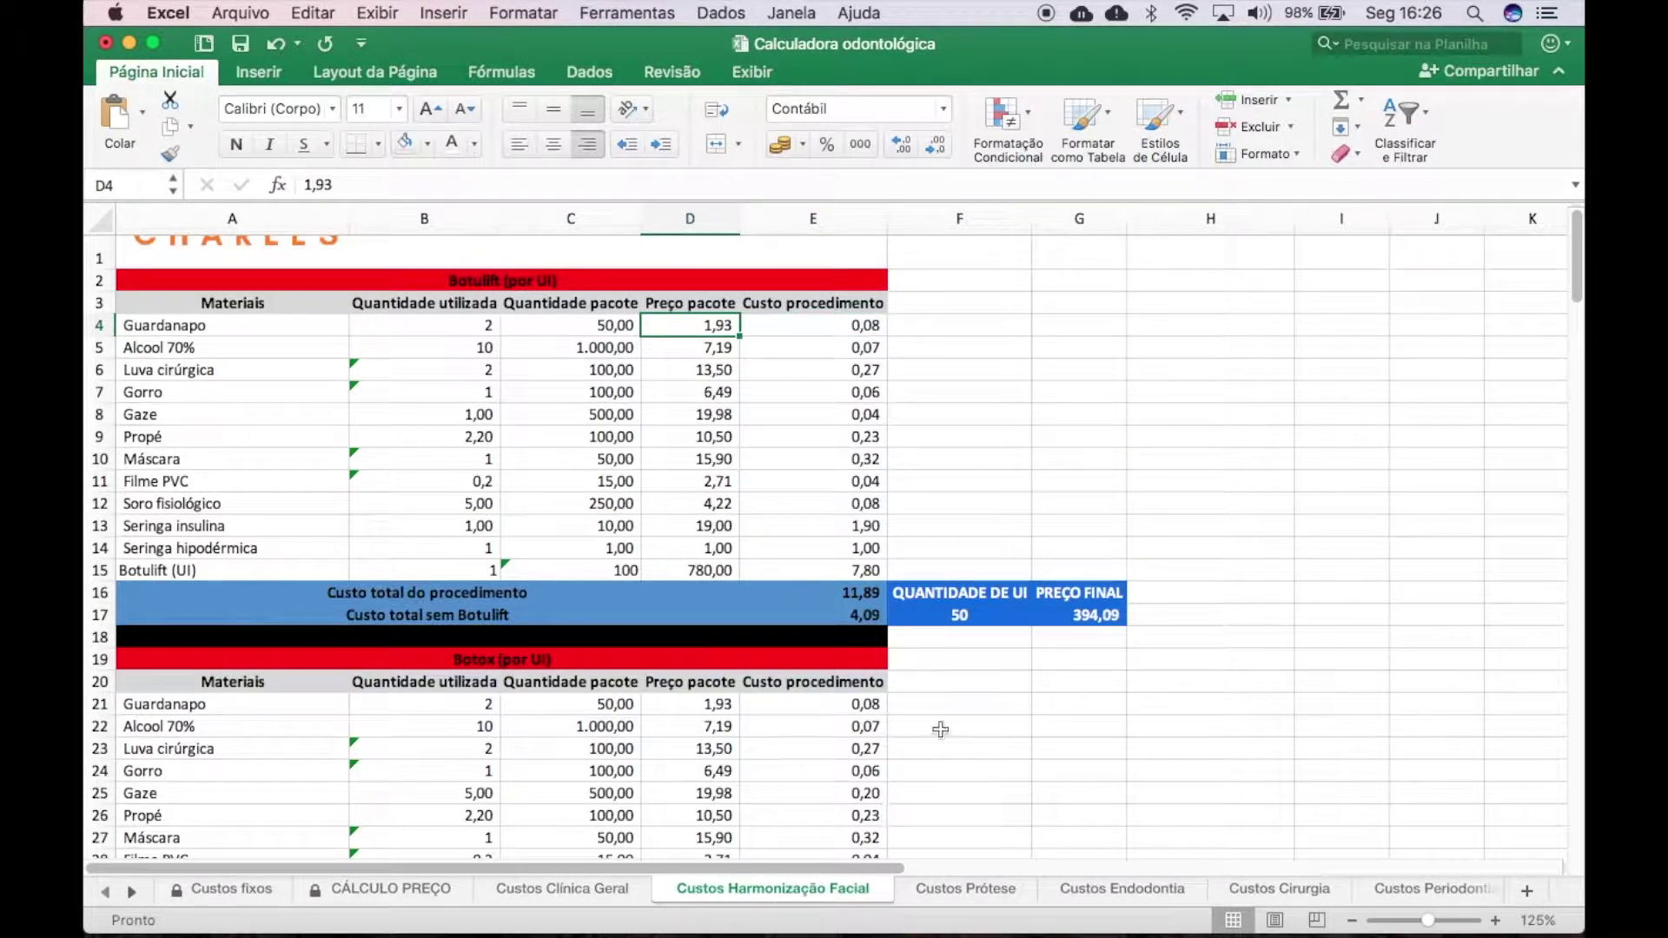
Step: Browse the procedure cost tables on the Custos Prótese sheet down to the Coroa Metálo-Cerâmica table
click(969, 887)
scroll(816, 670, down, 2)
scroll(816, 670, down, 1)
scroll(816, 669, down, 10)
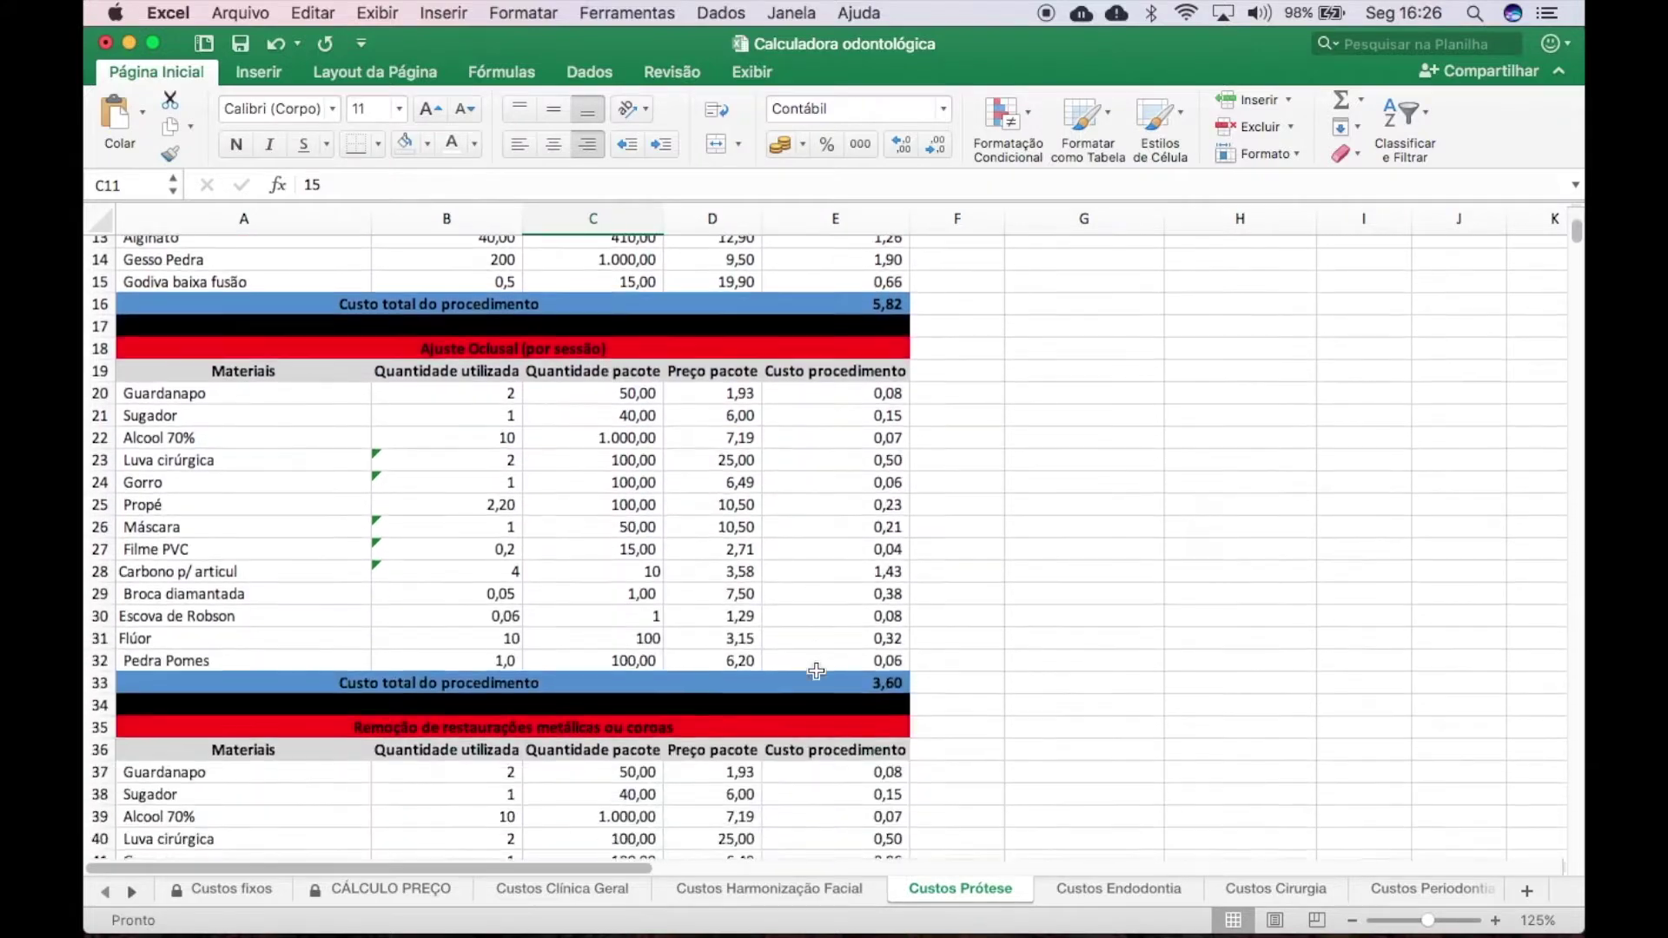
scroll(816, 670, down, 4)
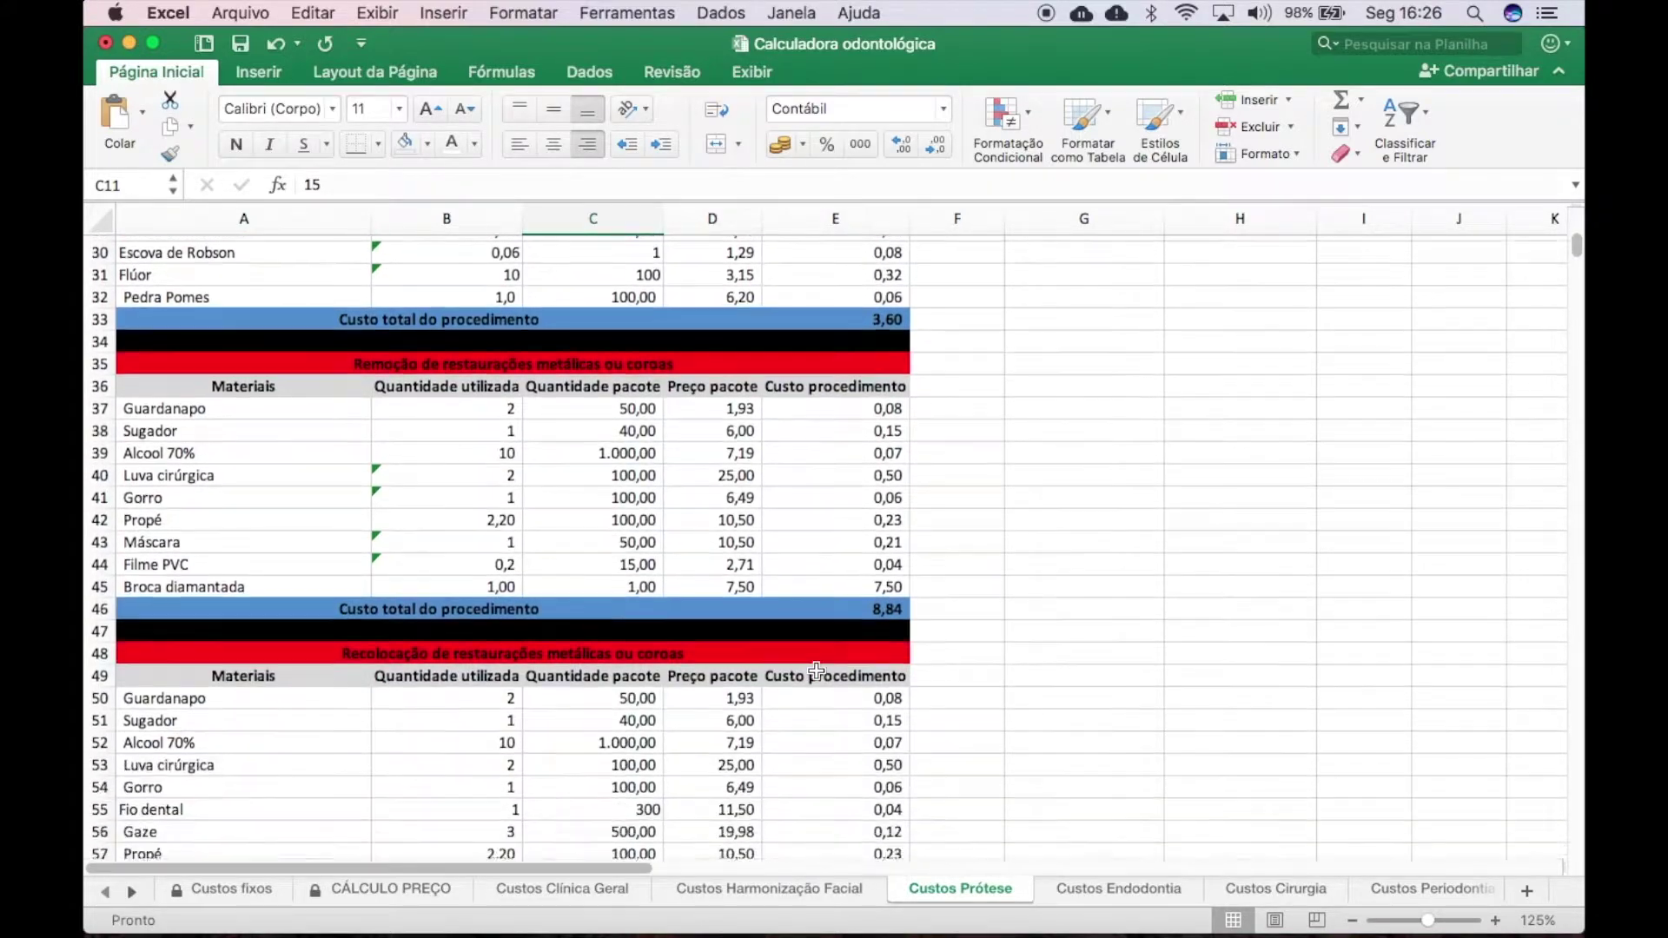
scroll(816, 670, down, 15)
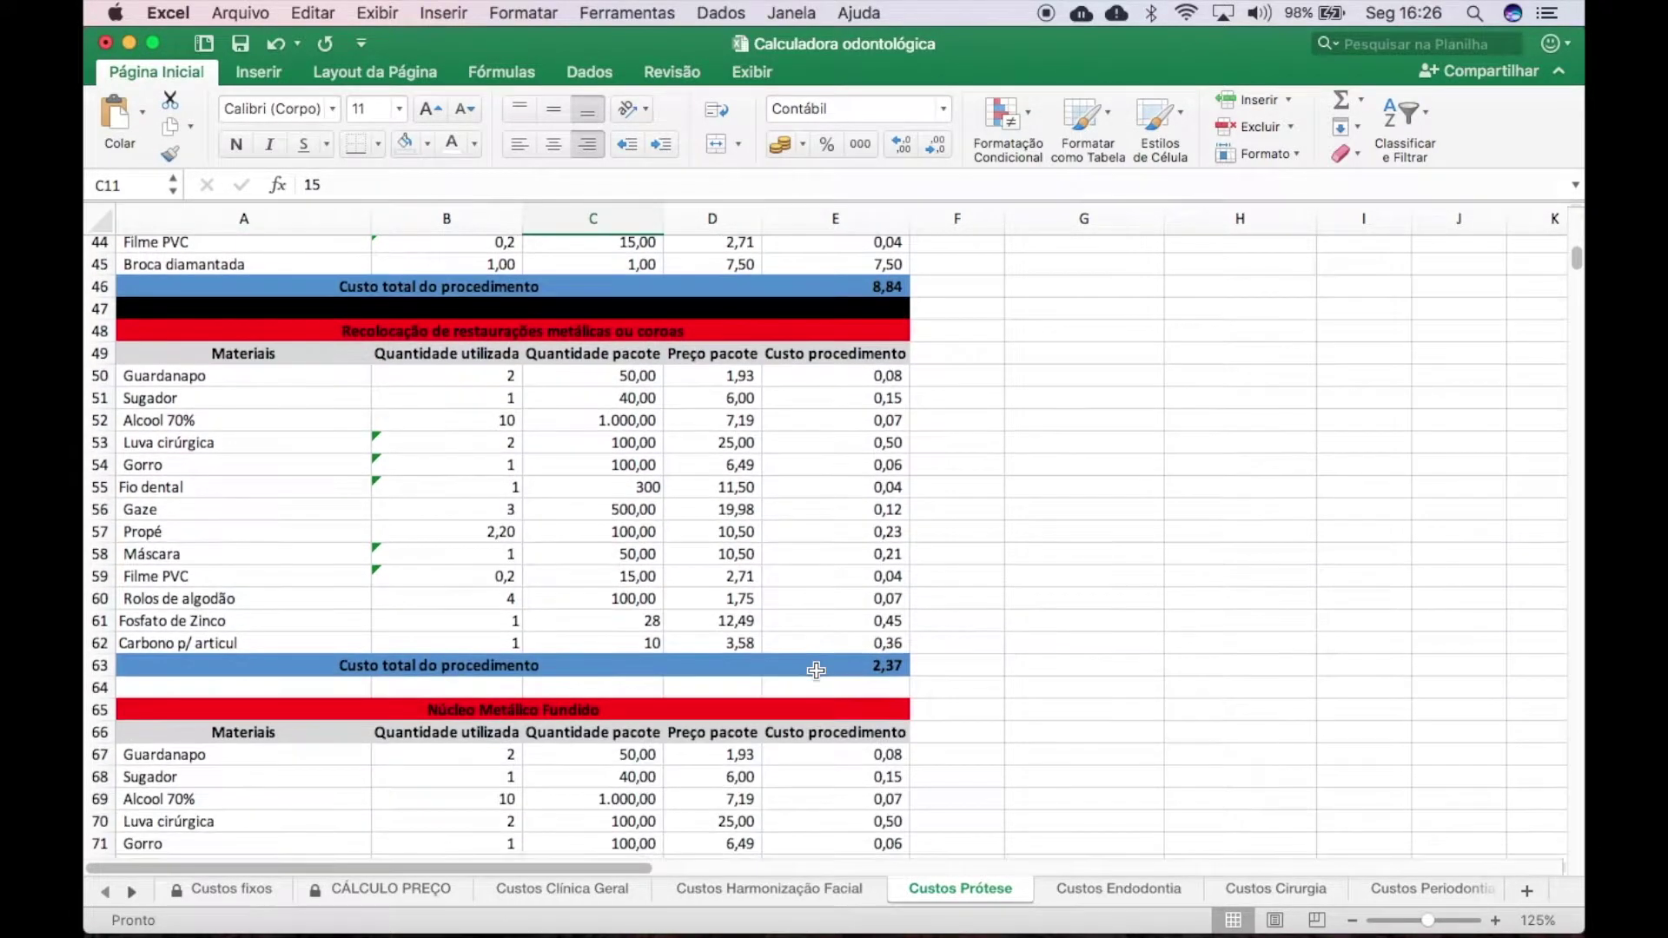
scroll(816, 670, up, 4)
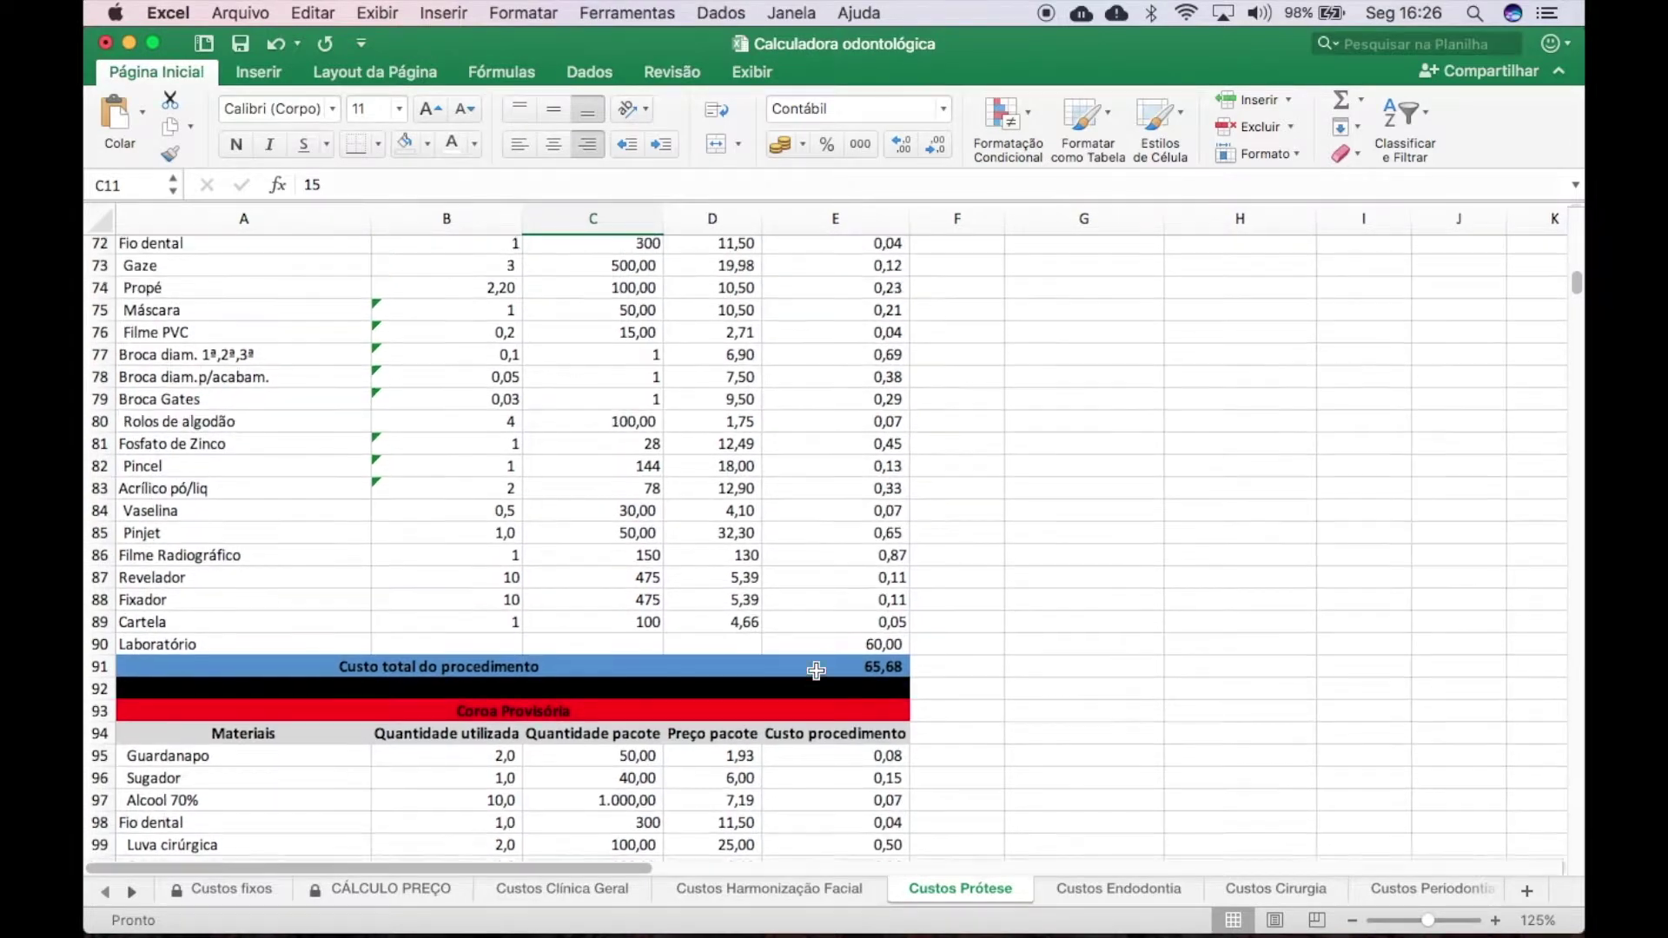
scroll(816, 670, down, 13)
scroll(816, 669, down, 13)
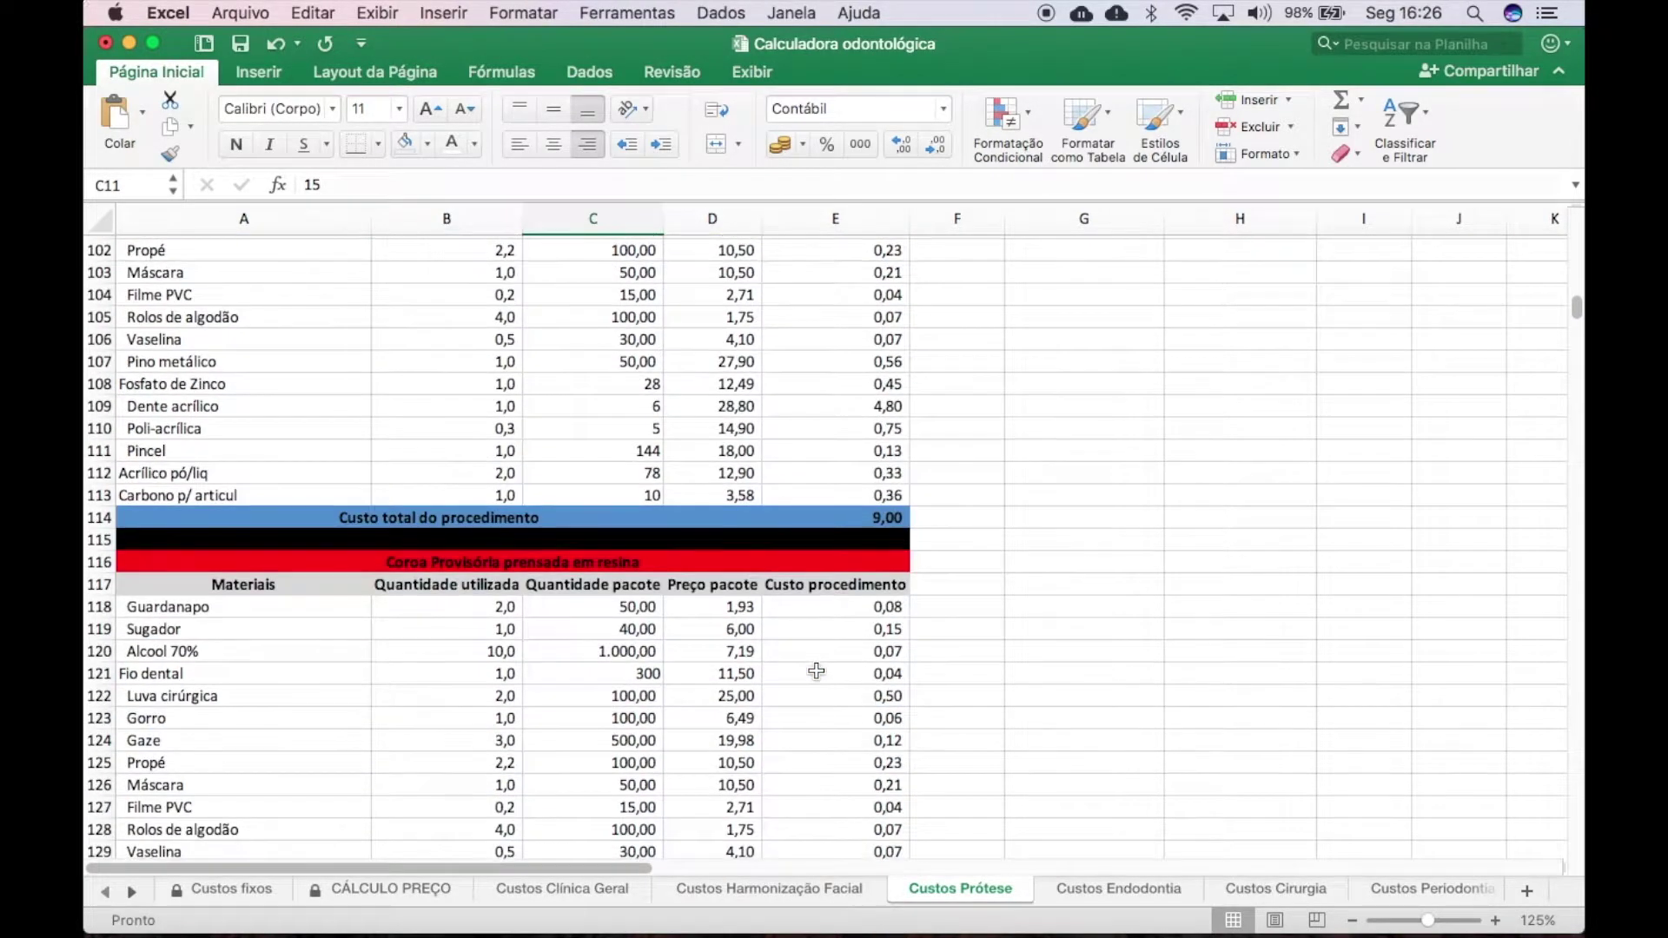
scroll(816, 670, down, 7)
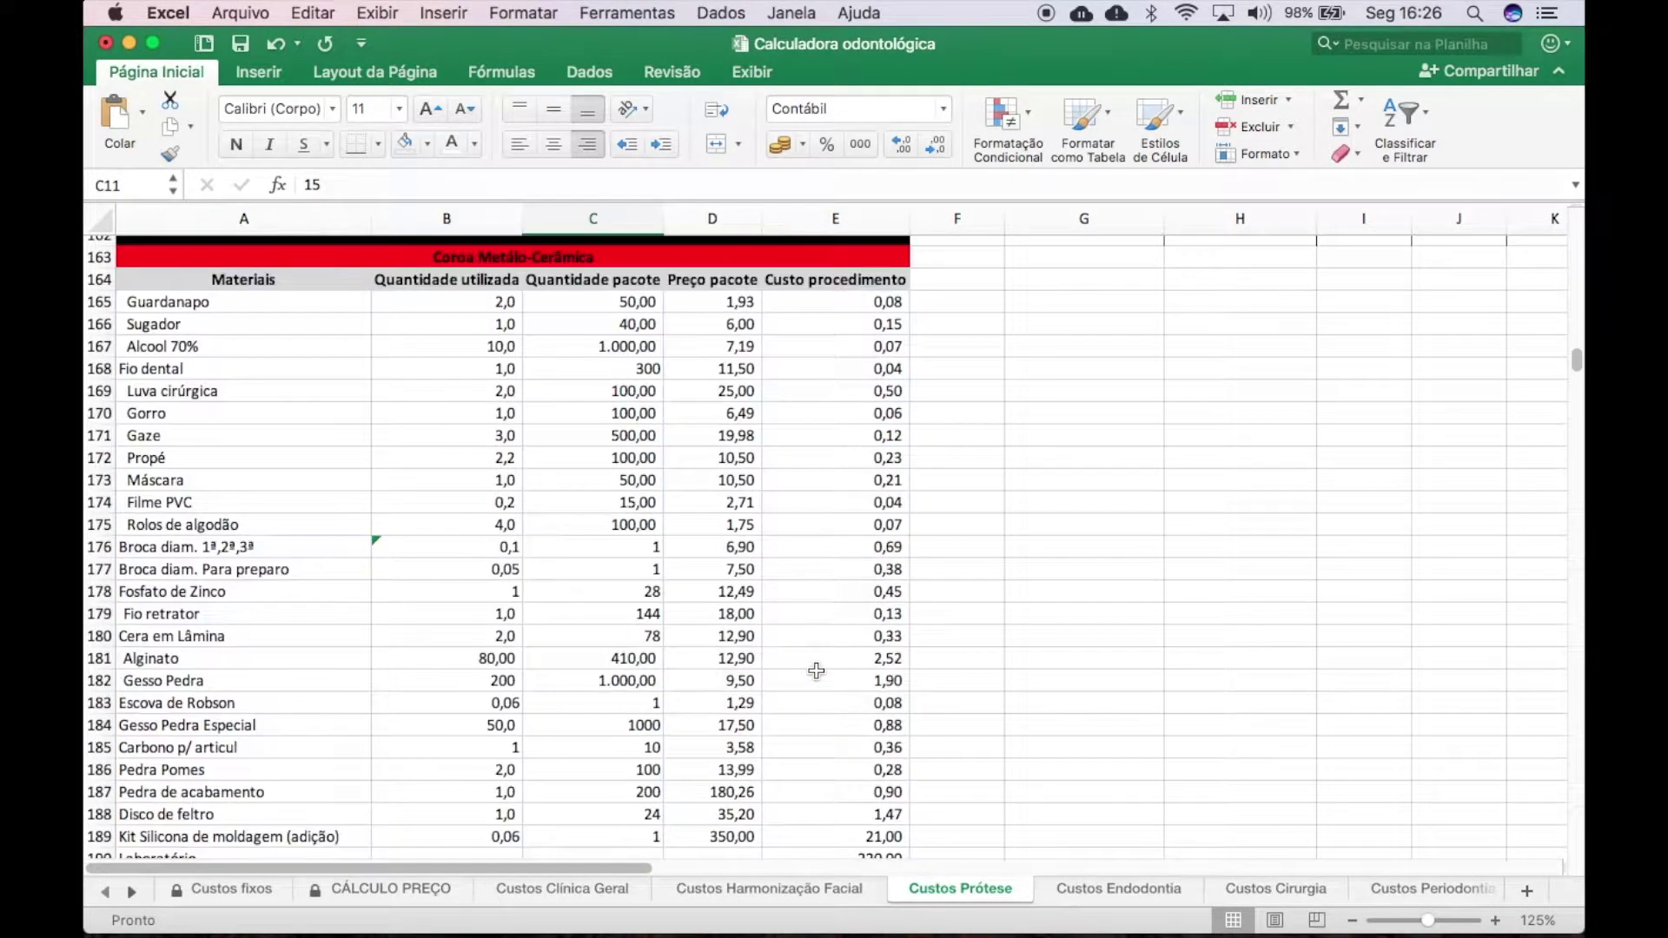
Step: Look through the materials of the Coroa Metálo-Cerâmica table down to its Laboratório row
scroll(815, 670, up, 1)
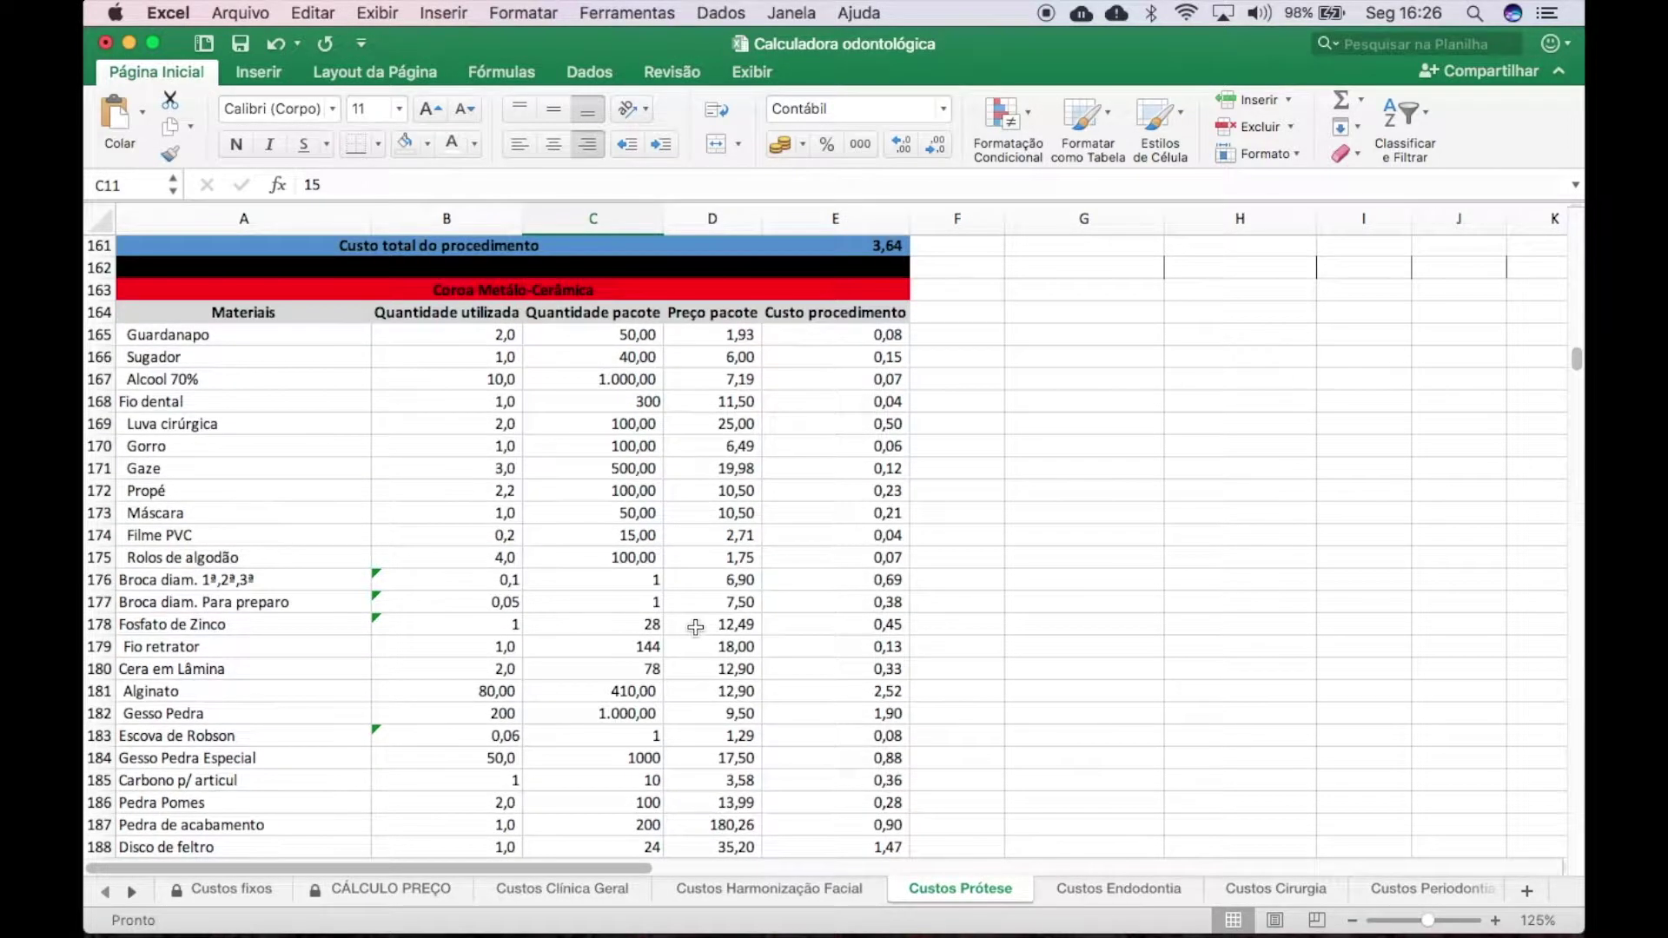
scroll(696, 627, down, 2)
scroll(522, 630, down, 2)
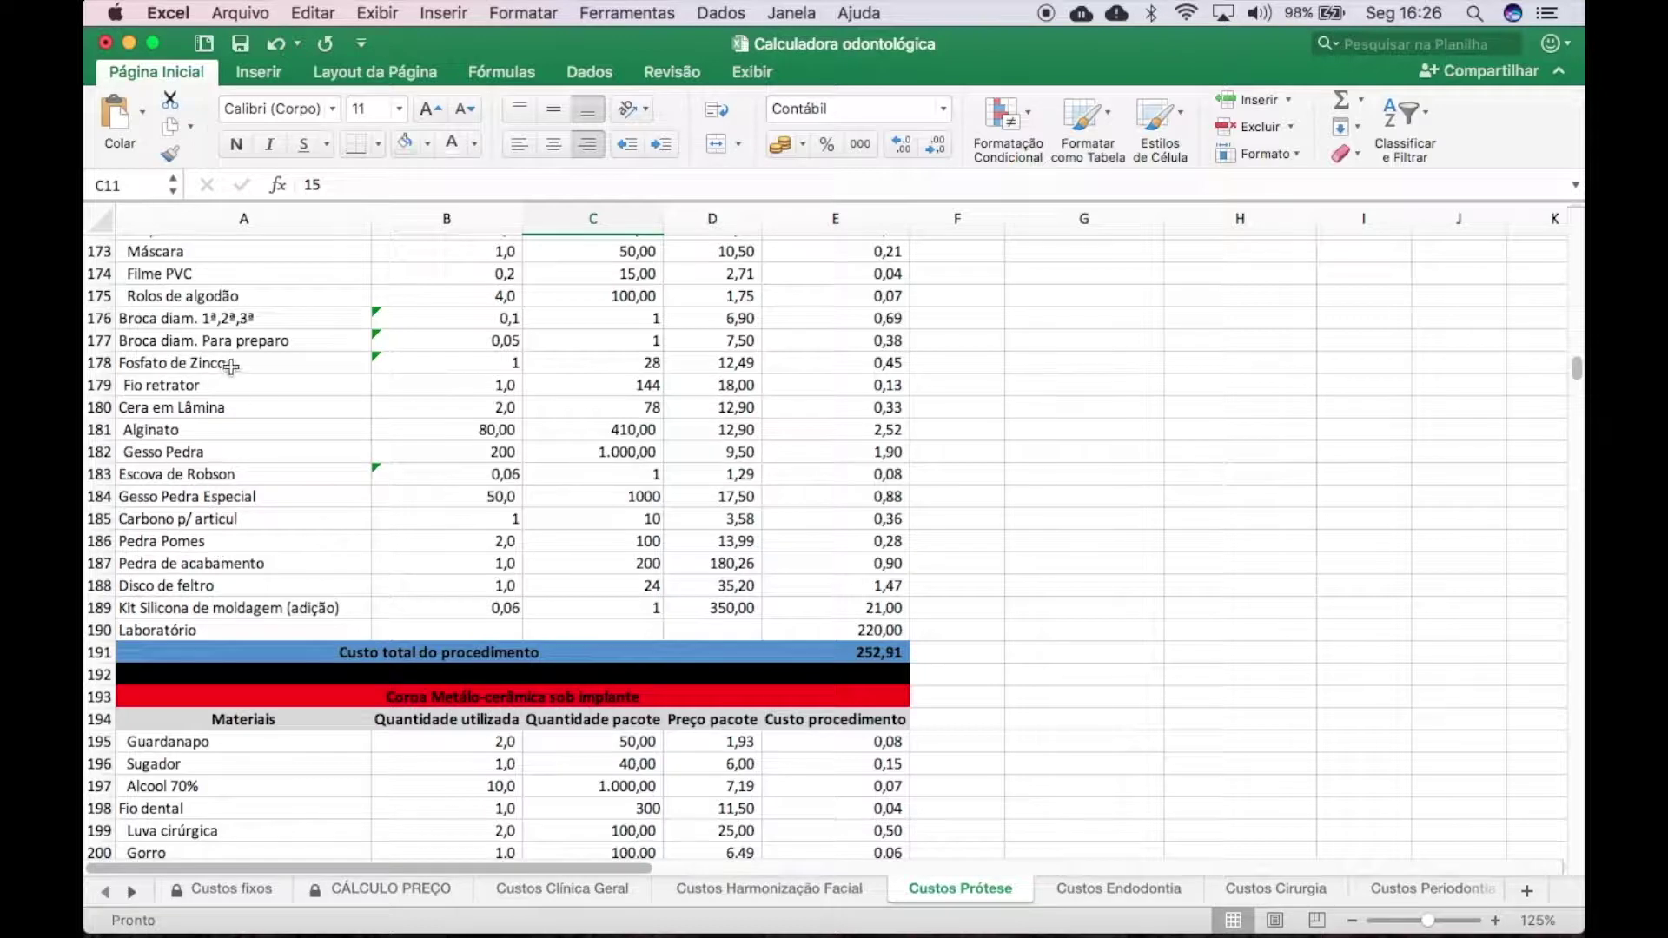
scroll(231, 361, up, 2)
scroll(230, 366, up, 2)
scroll(231, 365, down, 3)
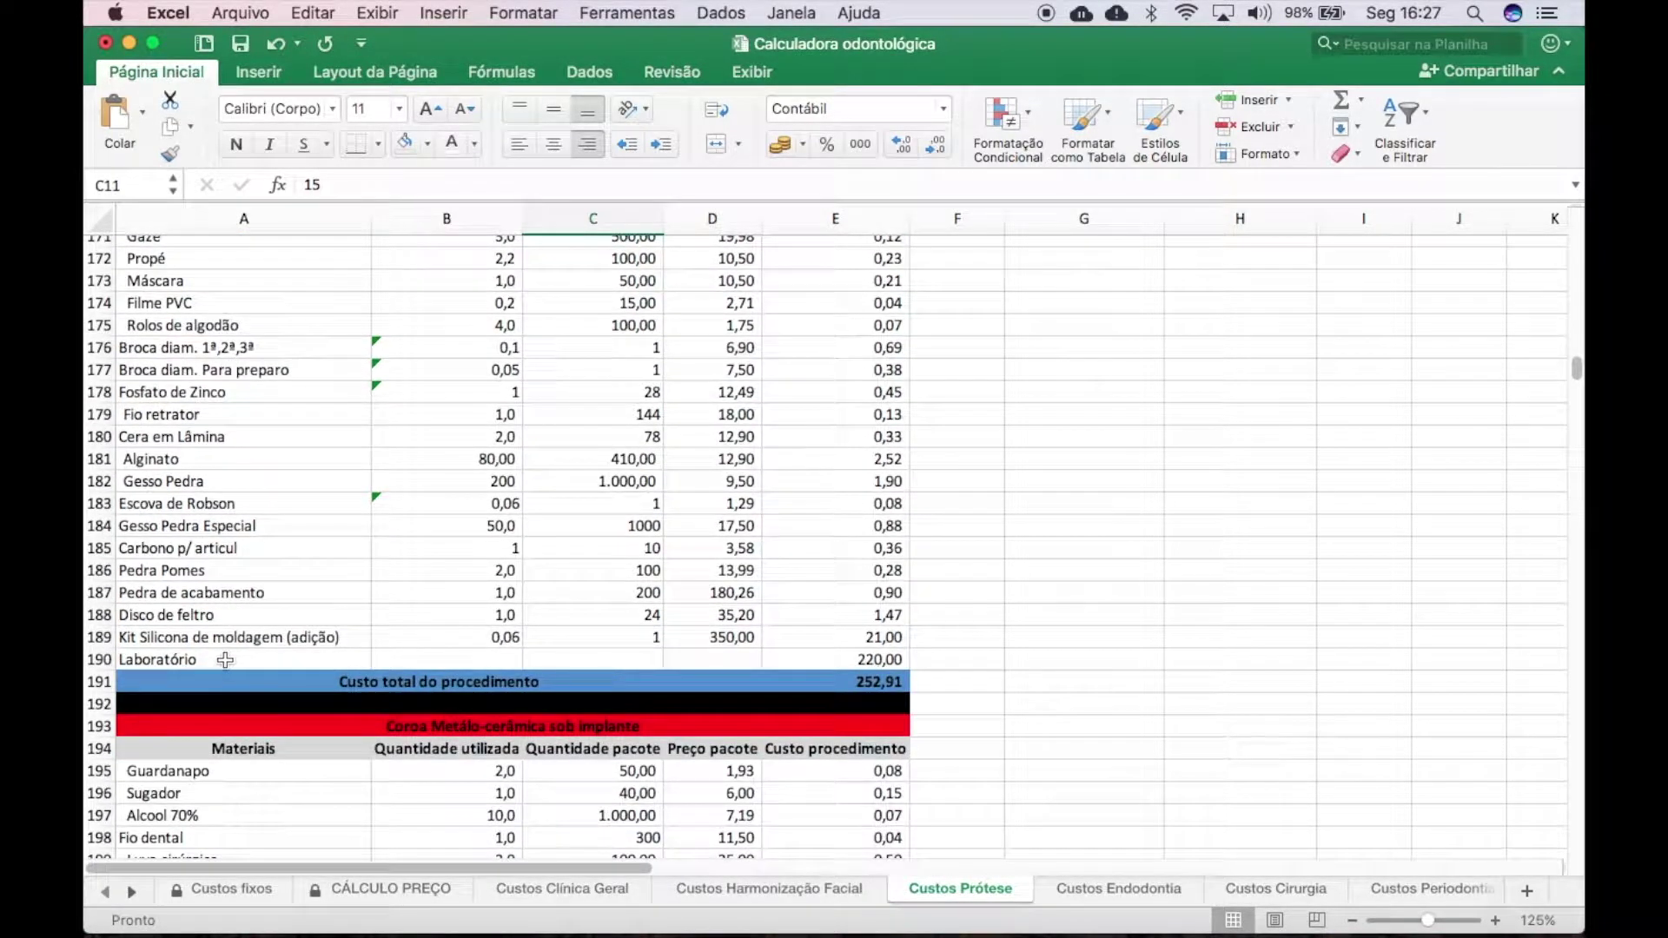
Step: Try a Laboratório cost of 300 in the Coroa Metálo-Cerâmica table, and undo the change
click(231, 660)
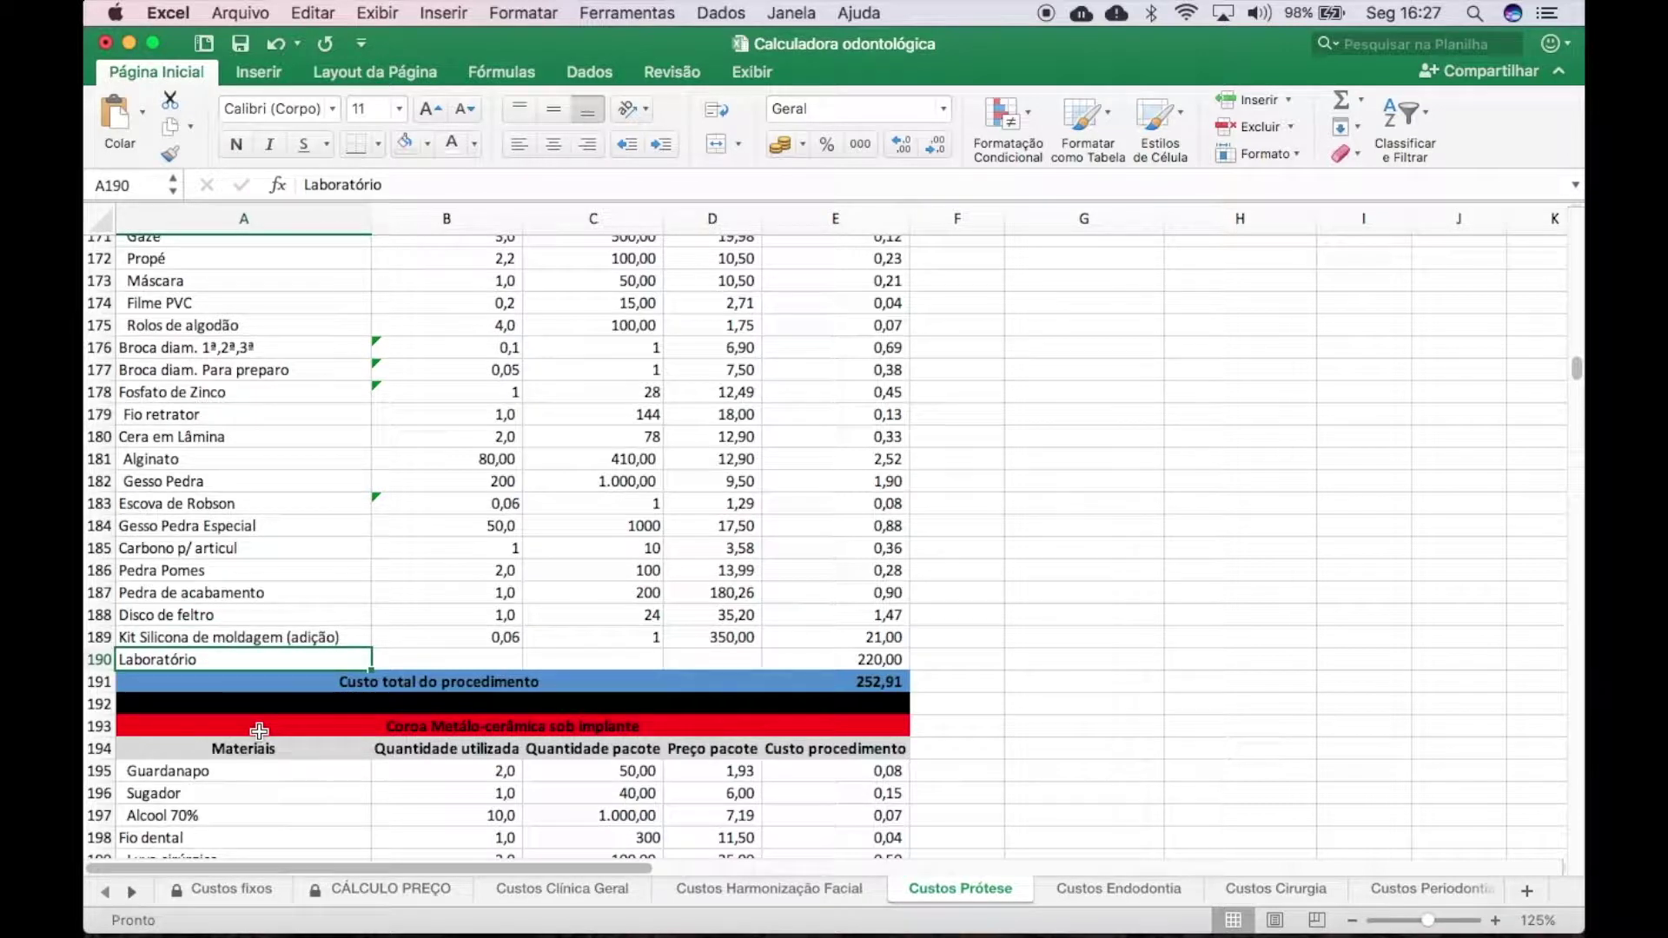
key(Right)
key(Right)
key(Right)
key(Right)
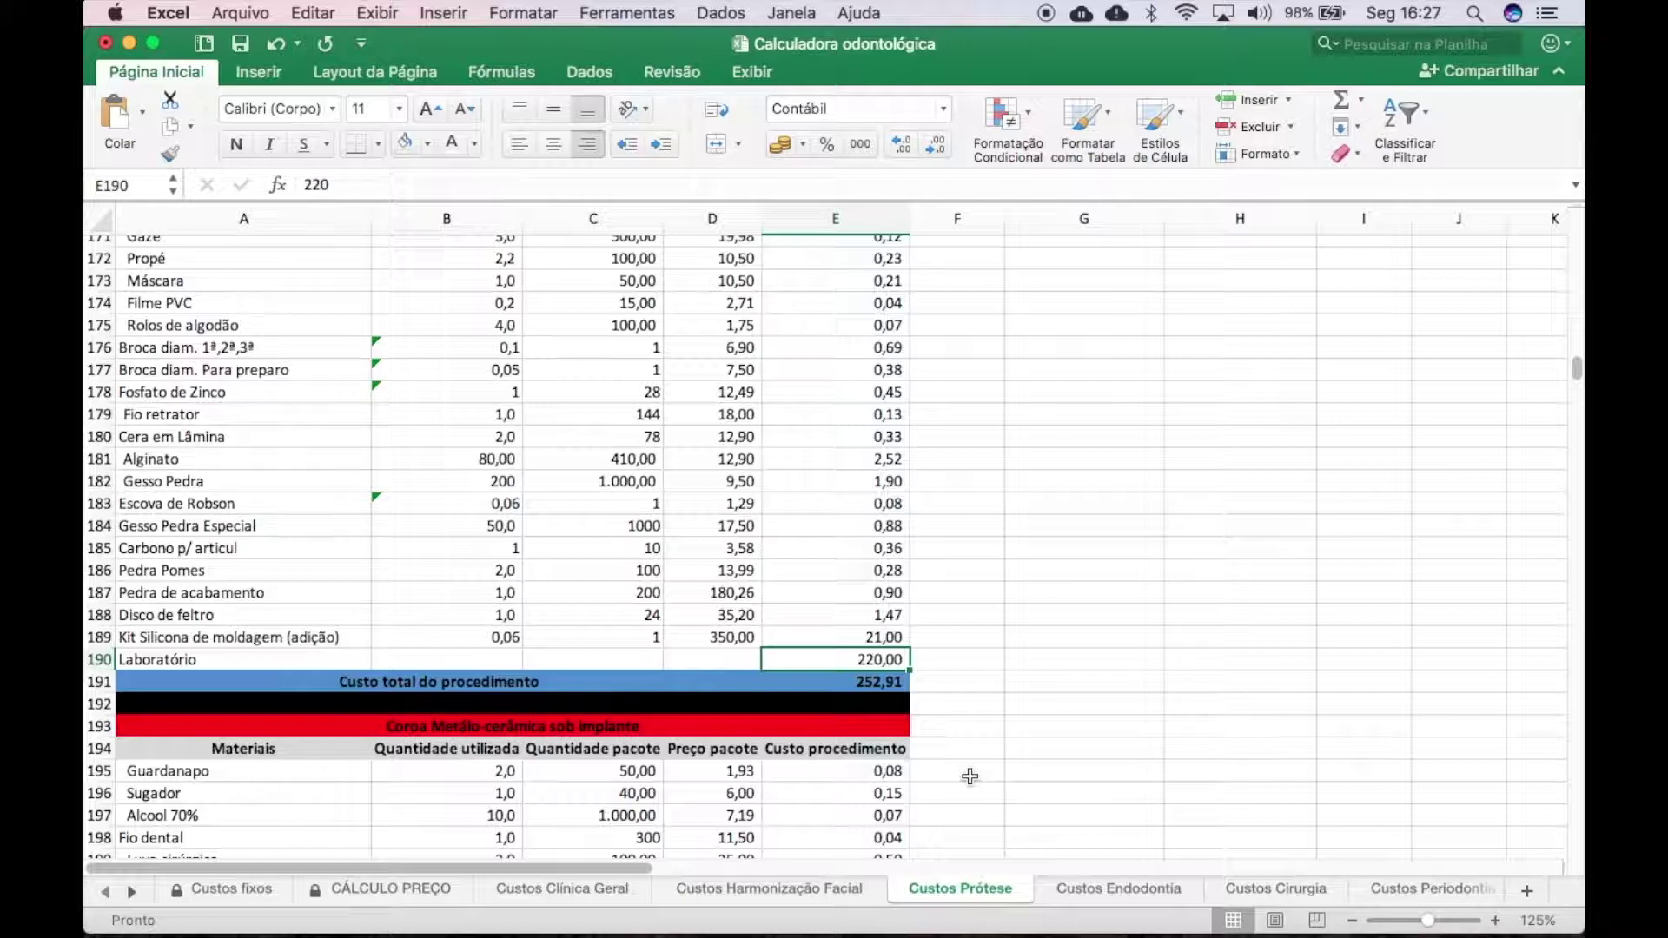
text(300)
key(Return)
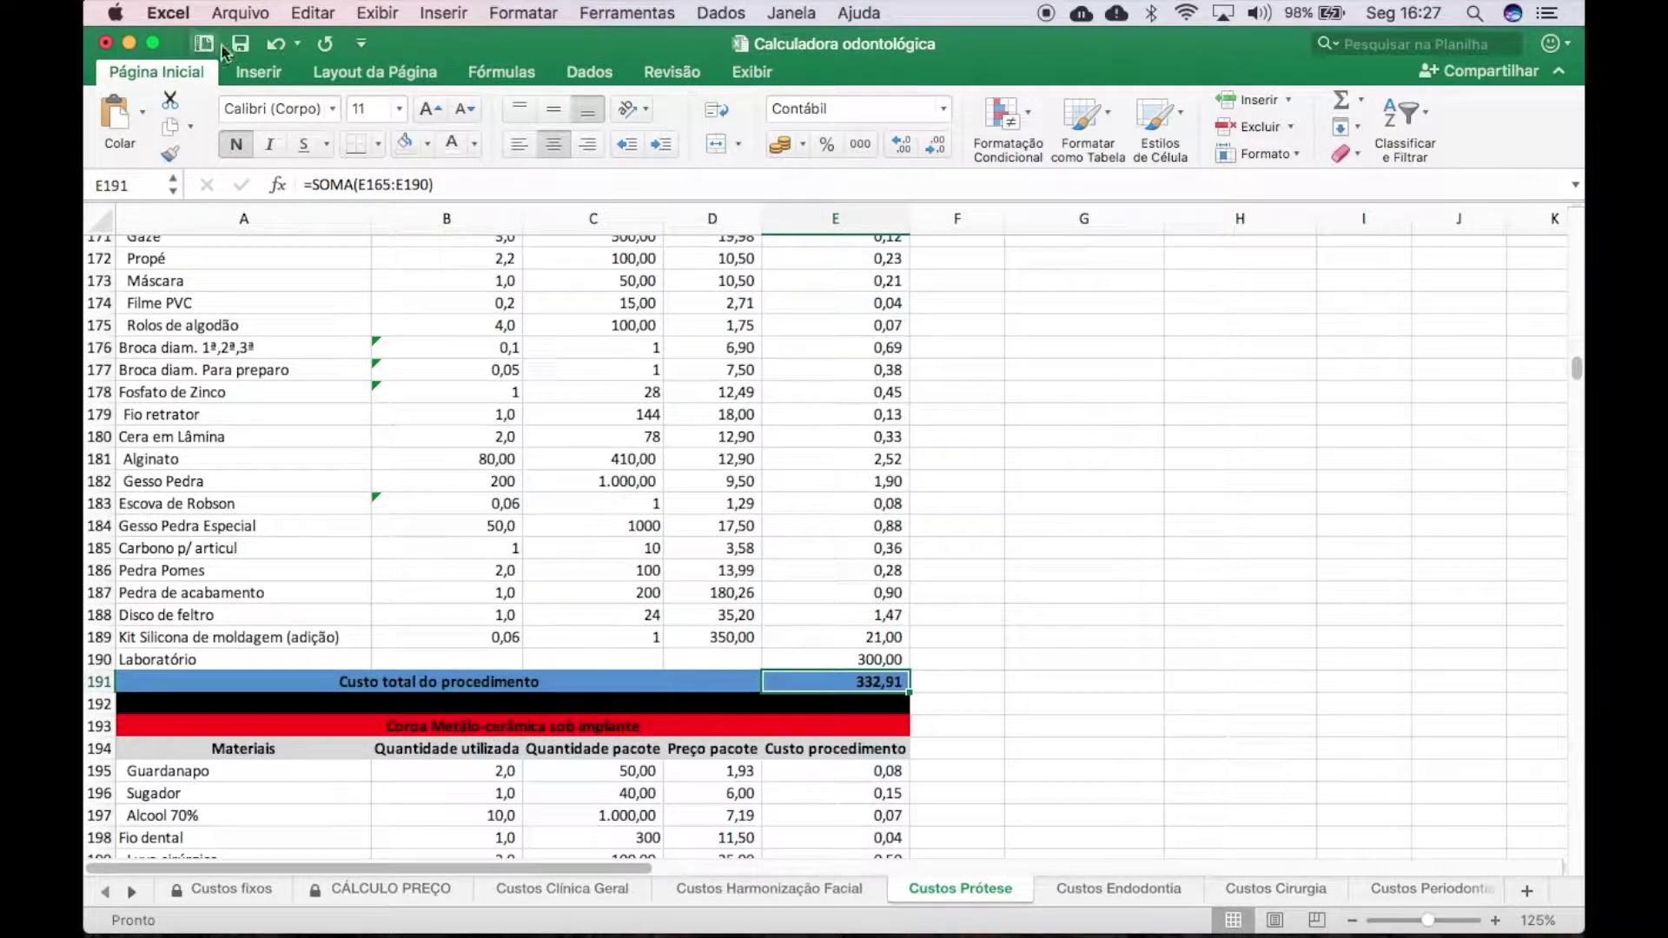
click(276, 43)
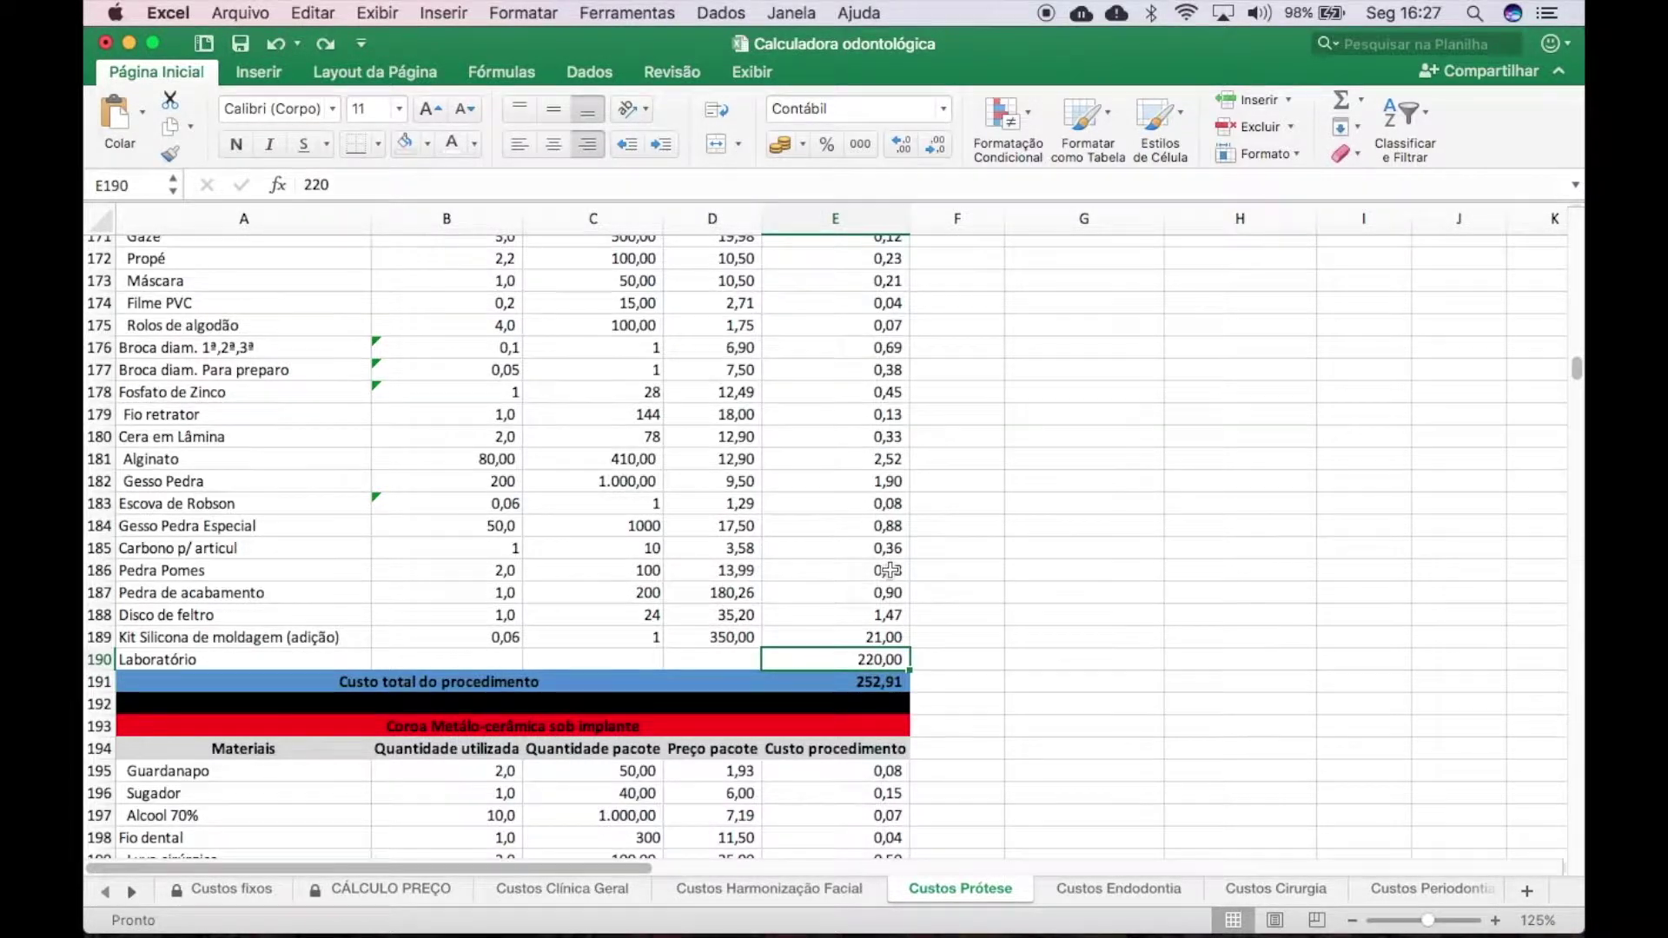
Step: Inspect the procedure cost formula of the Guardanapo row in the Coroa Metálo-Cerâmica table
scroll(838, 499, up, 3)
scroll(860, 584, up, 6)
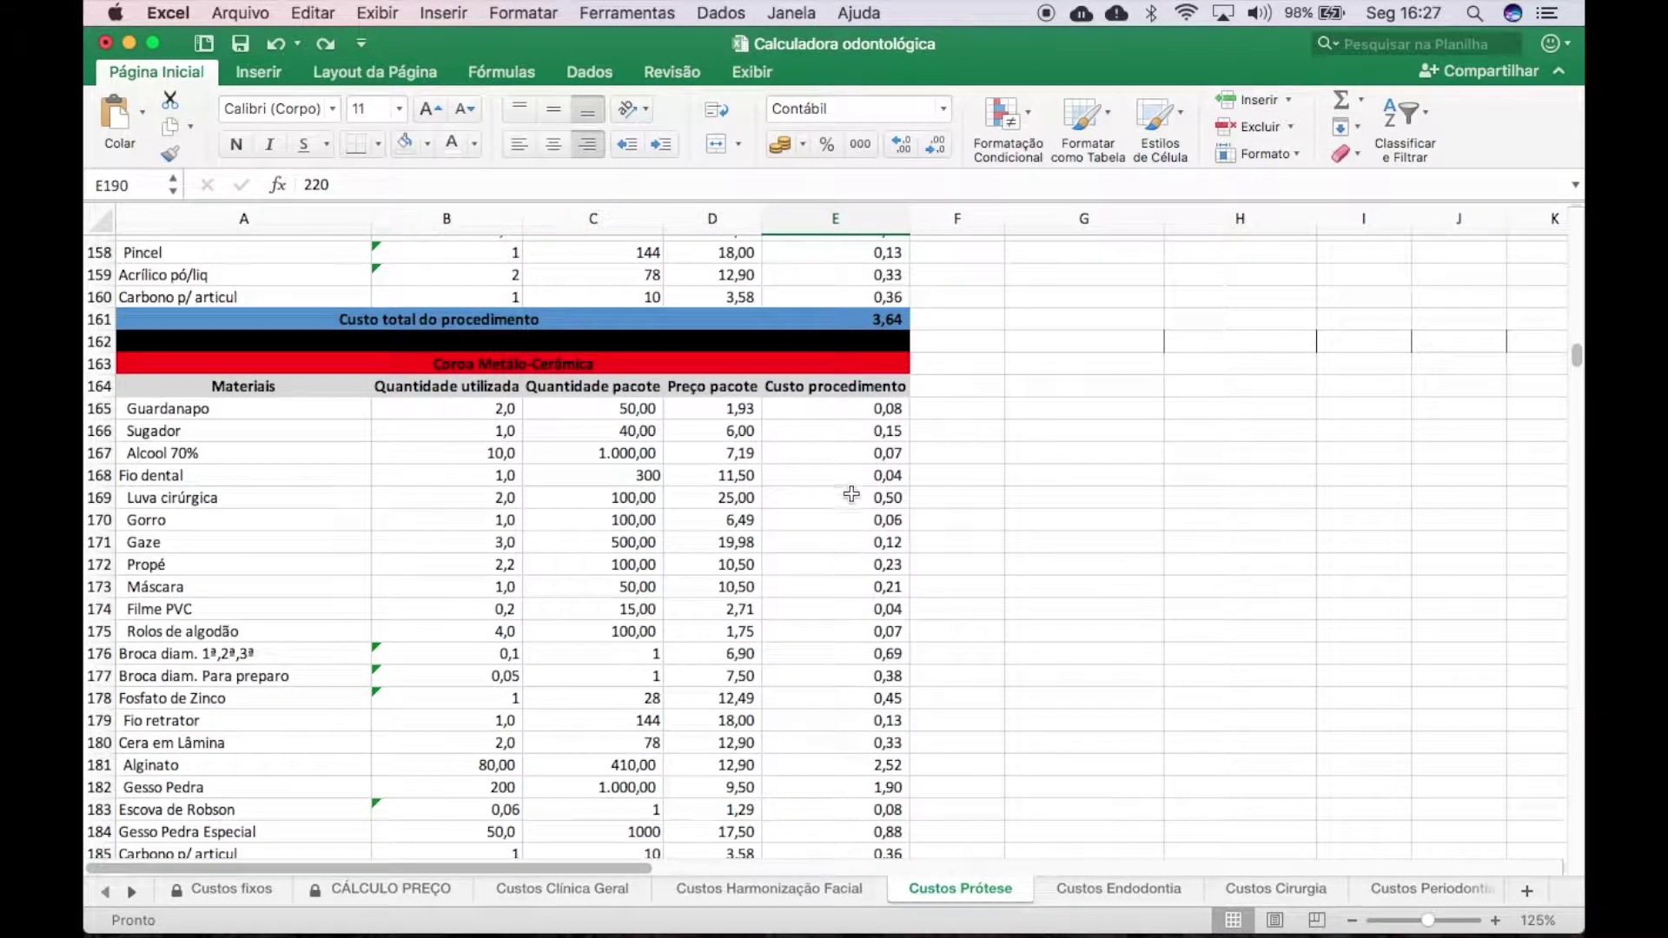
click(855, 409)
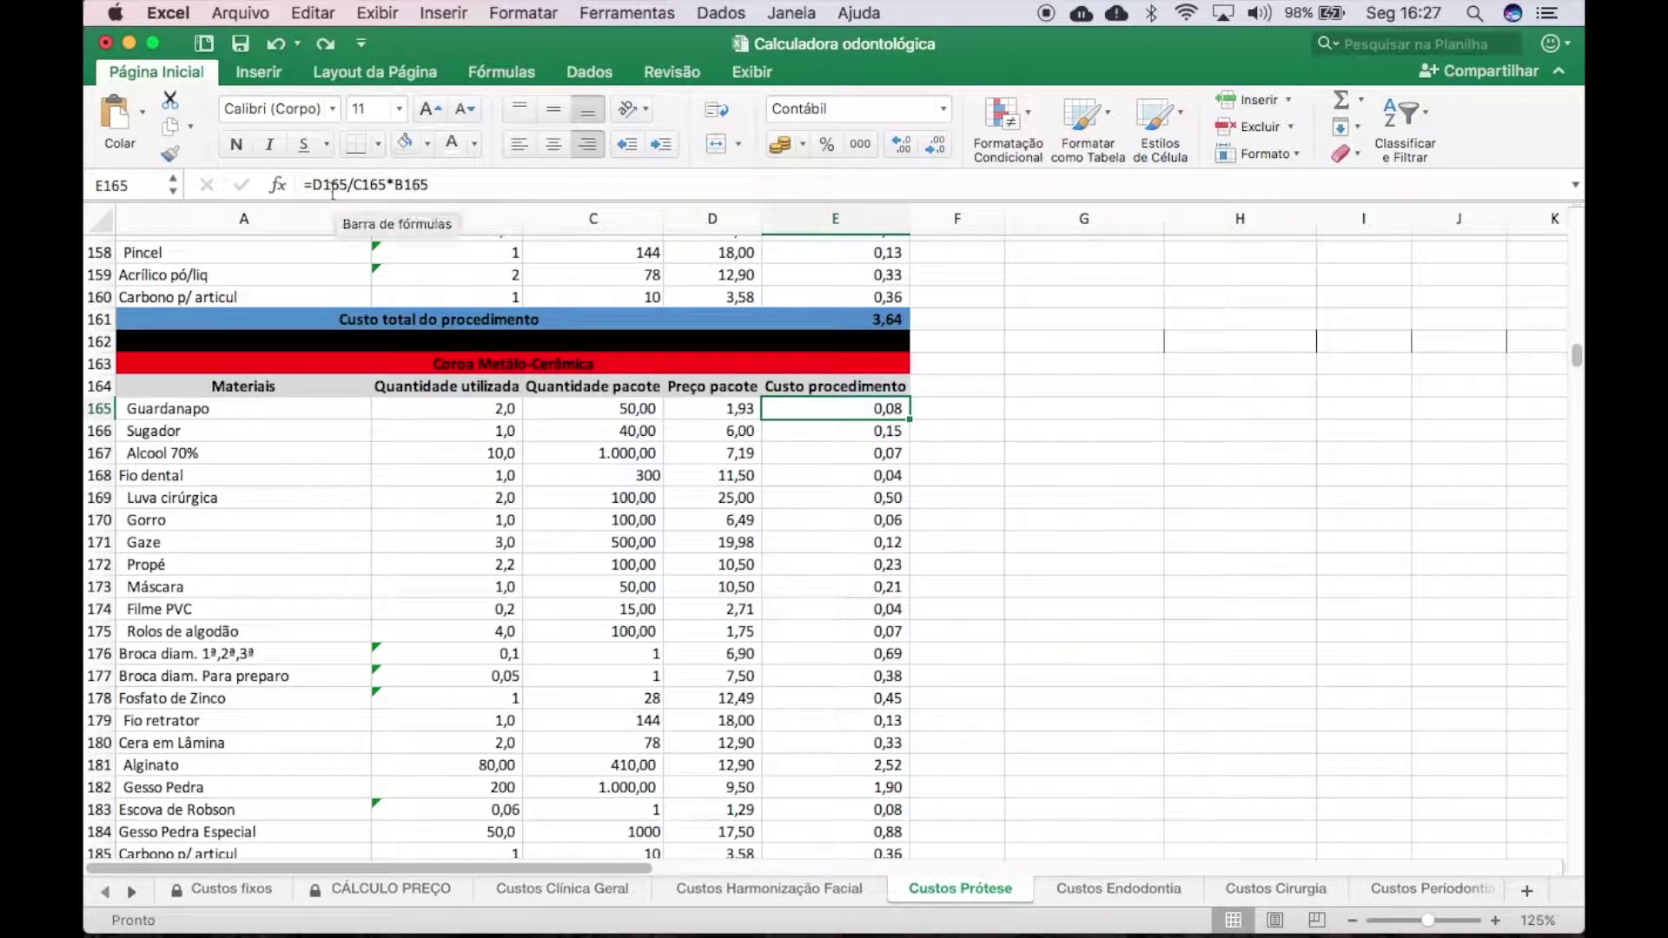
Step: Inspect the Luva cirúrgica cost formula and the Laboratório cost in the Coroa Metálo-Cerâmica table
click(864, 498)
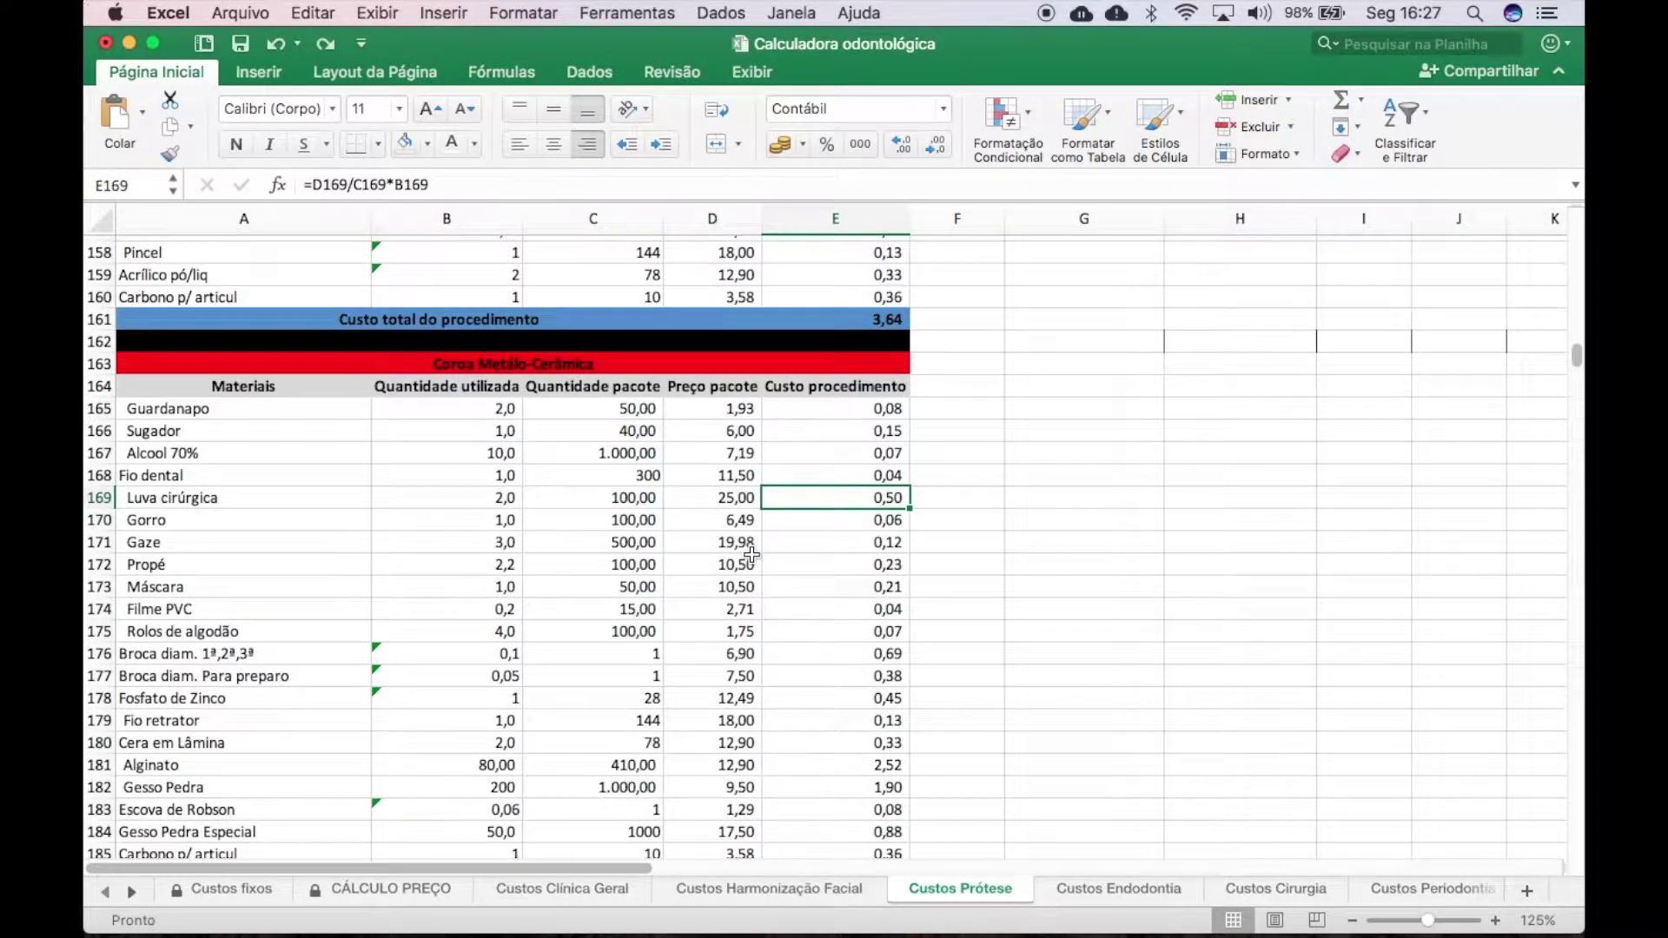
scroll(751, 554, down, 5)
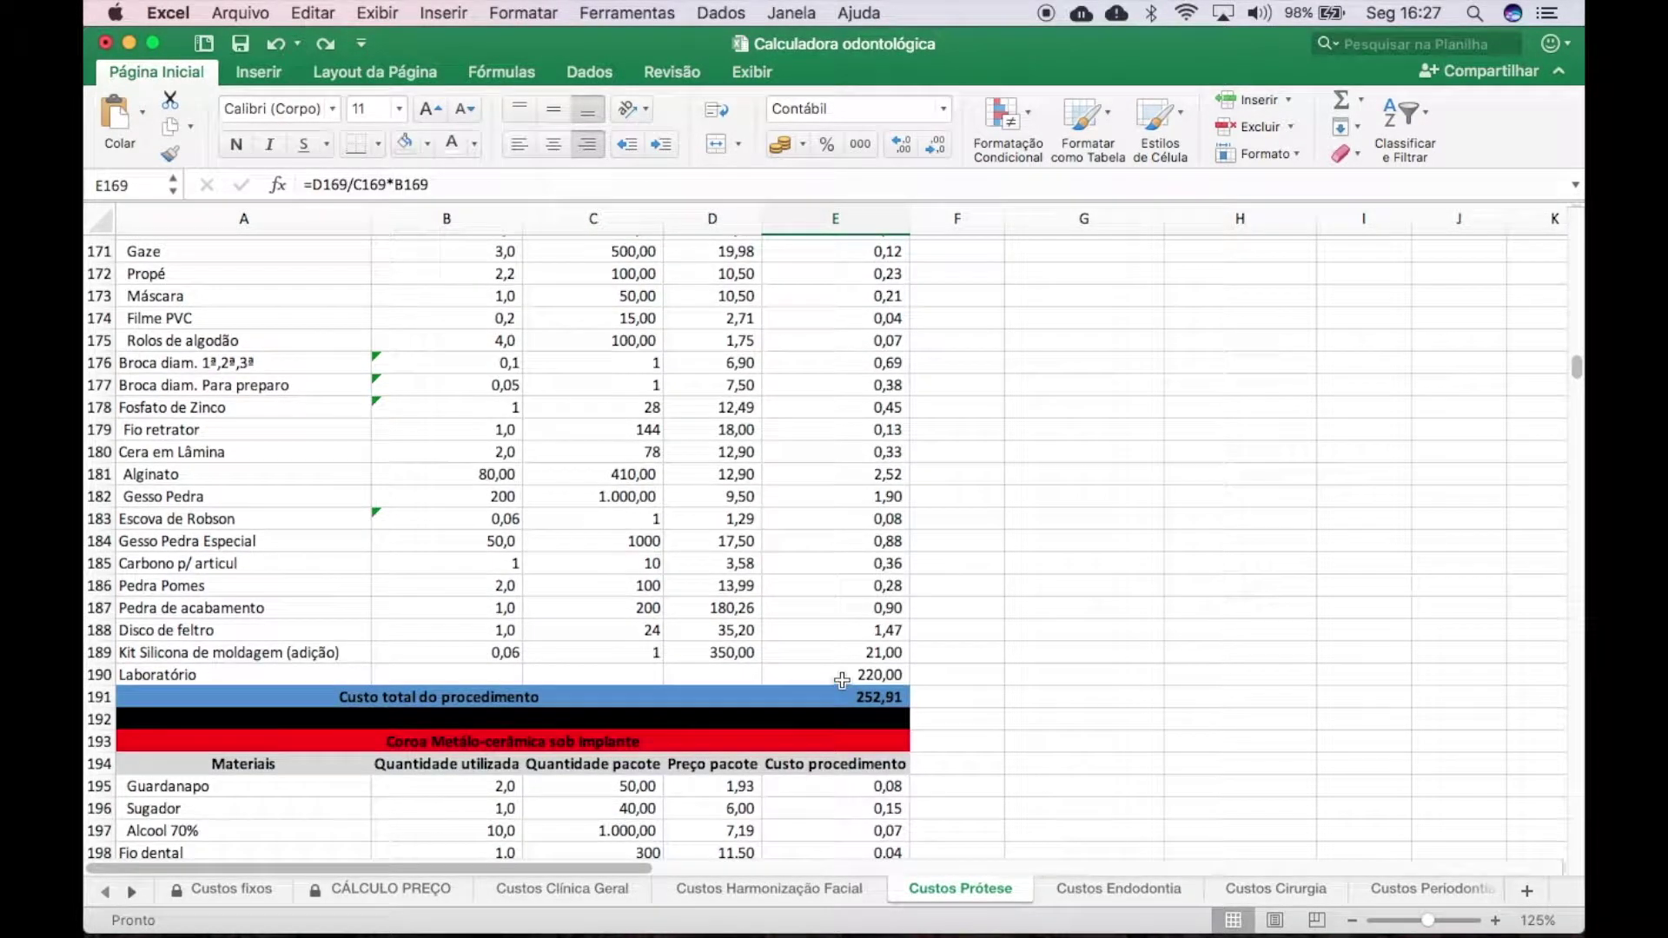
click(842, 680)
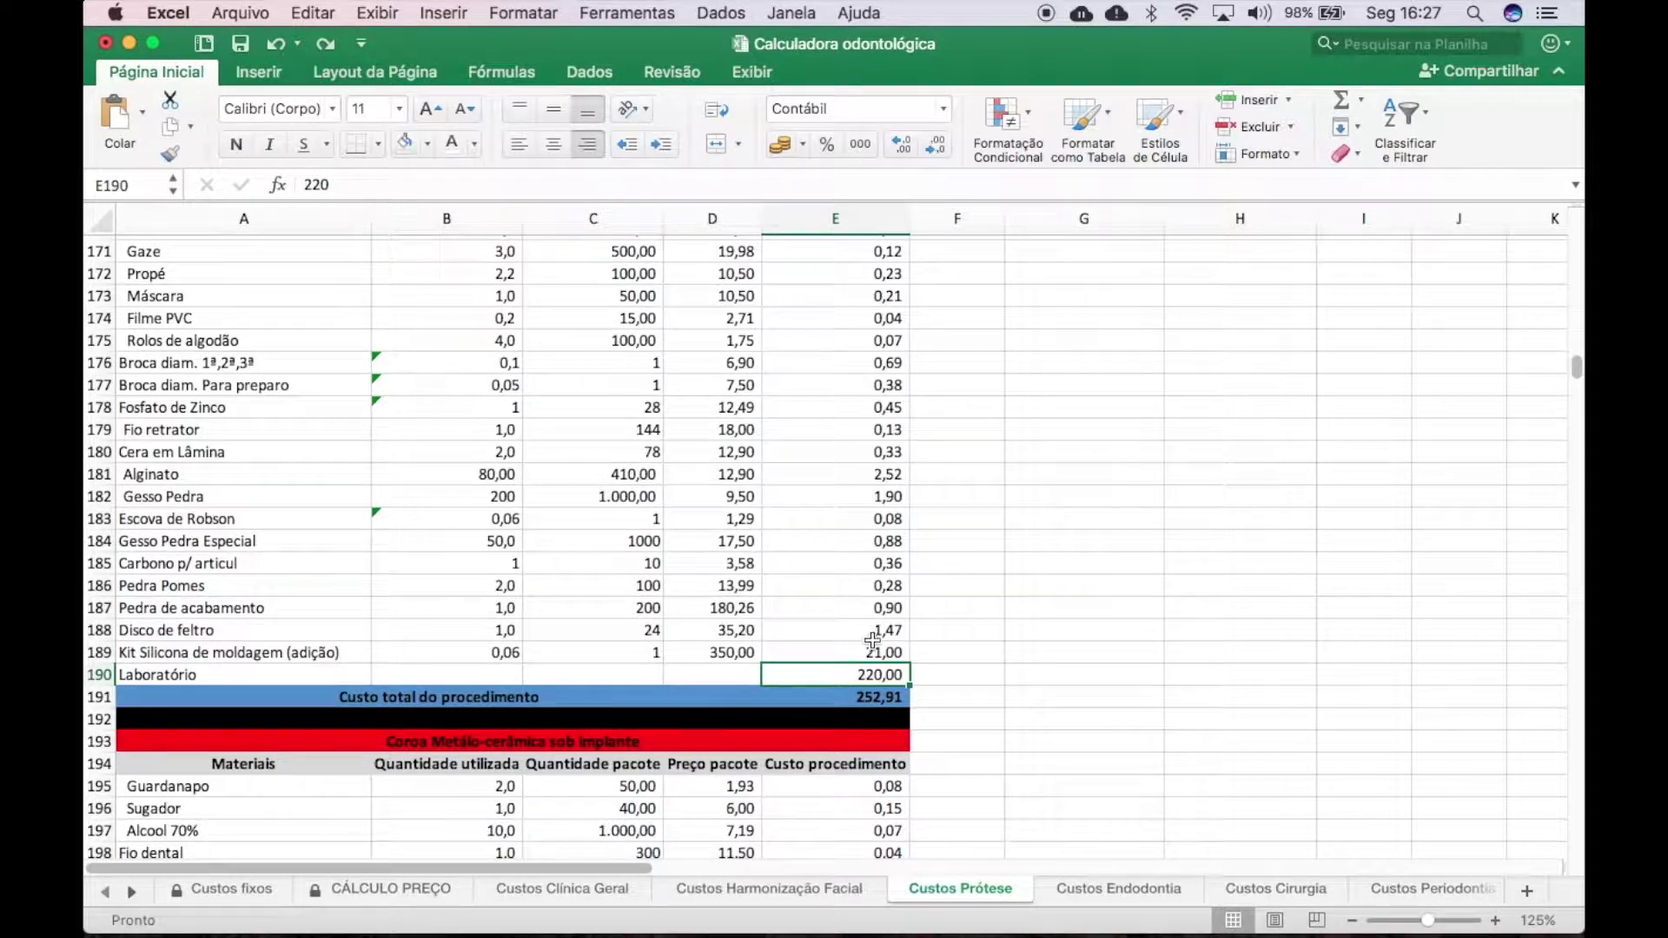
scroll(872, 641, down, 5)
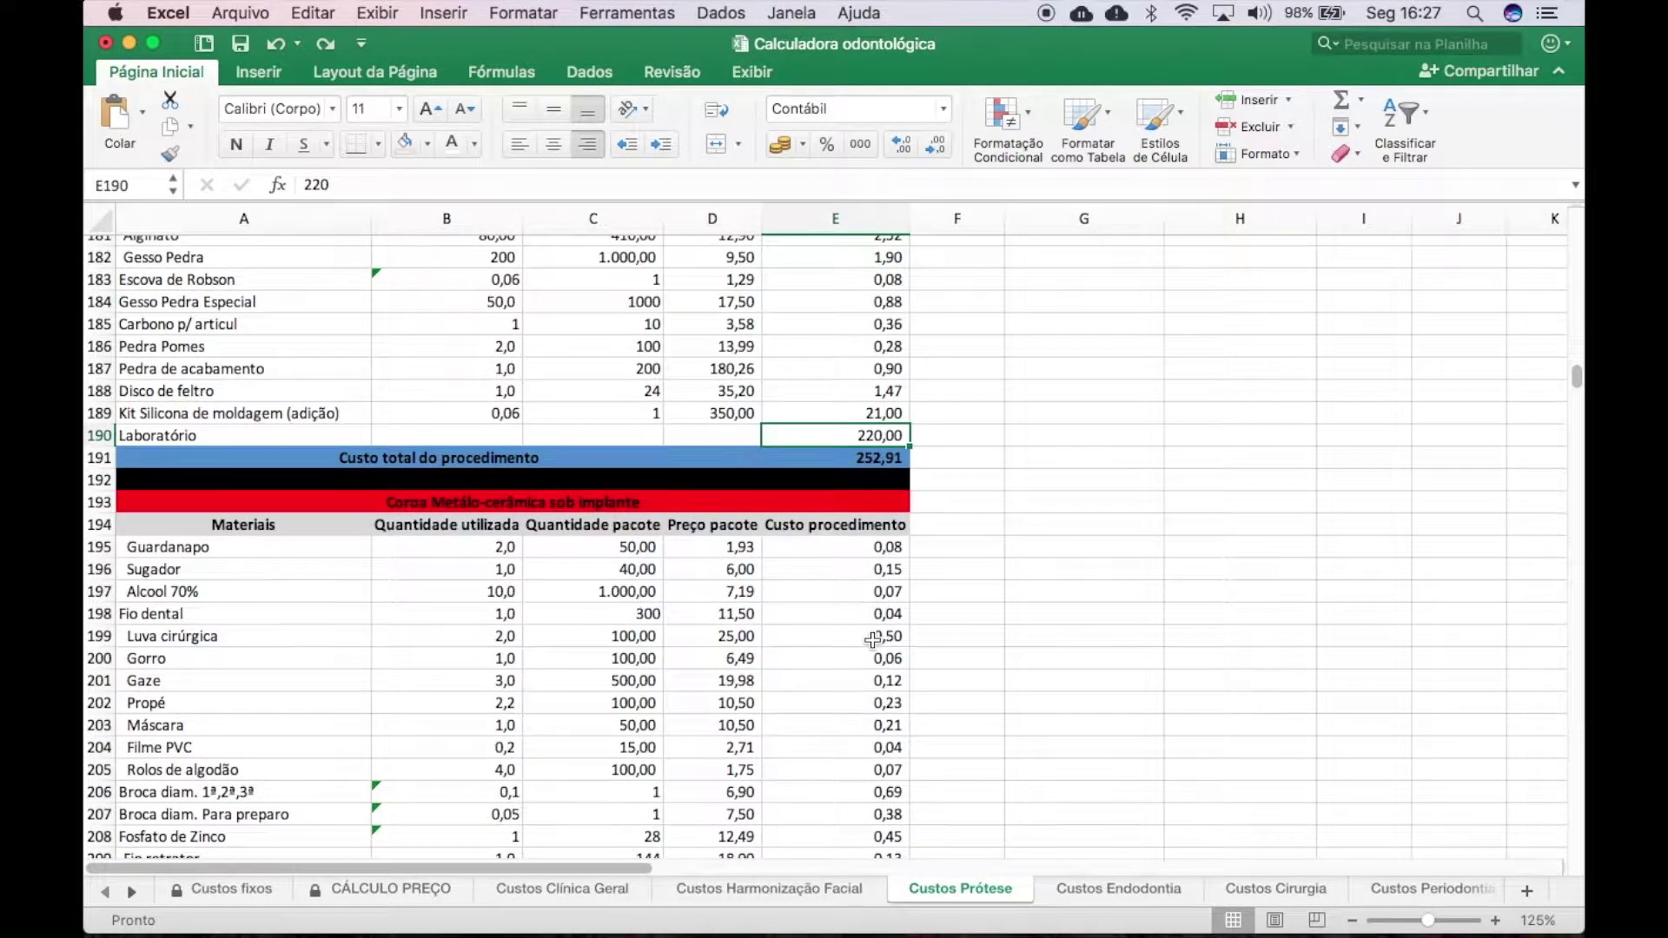
Step: Browse the procedure cost tables on the Custos Endodontia sheet down to the Tratamento de Perfuração table
click(1119, 892)
scroll(654, 547, down, 10)
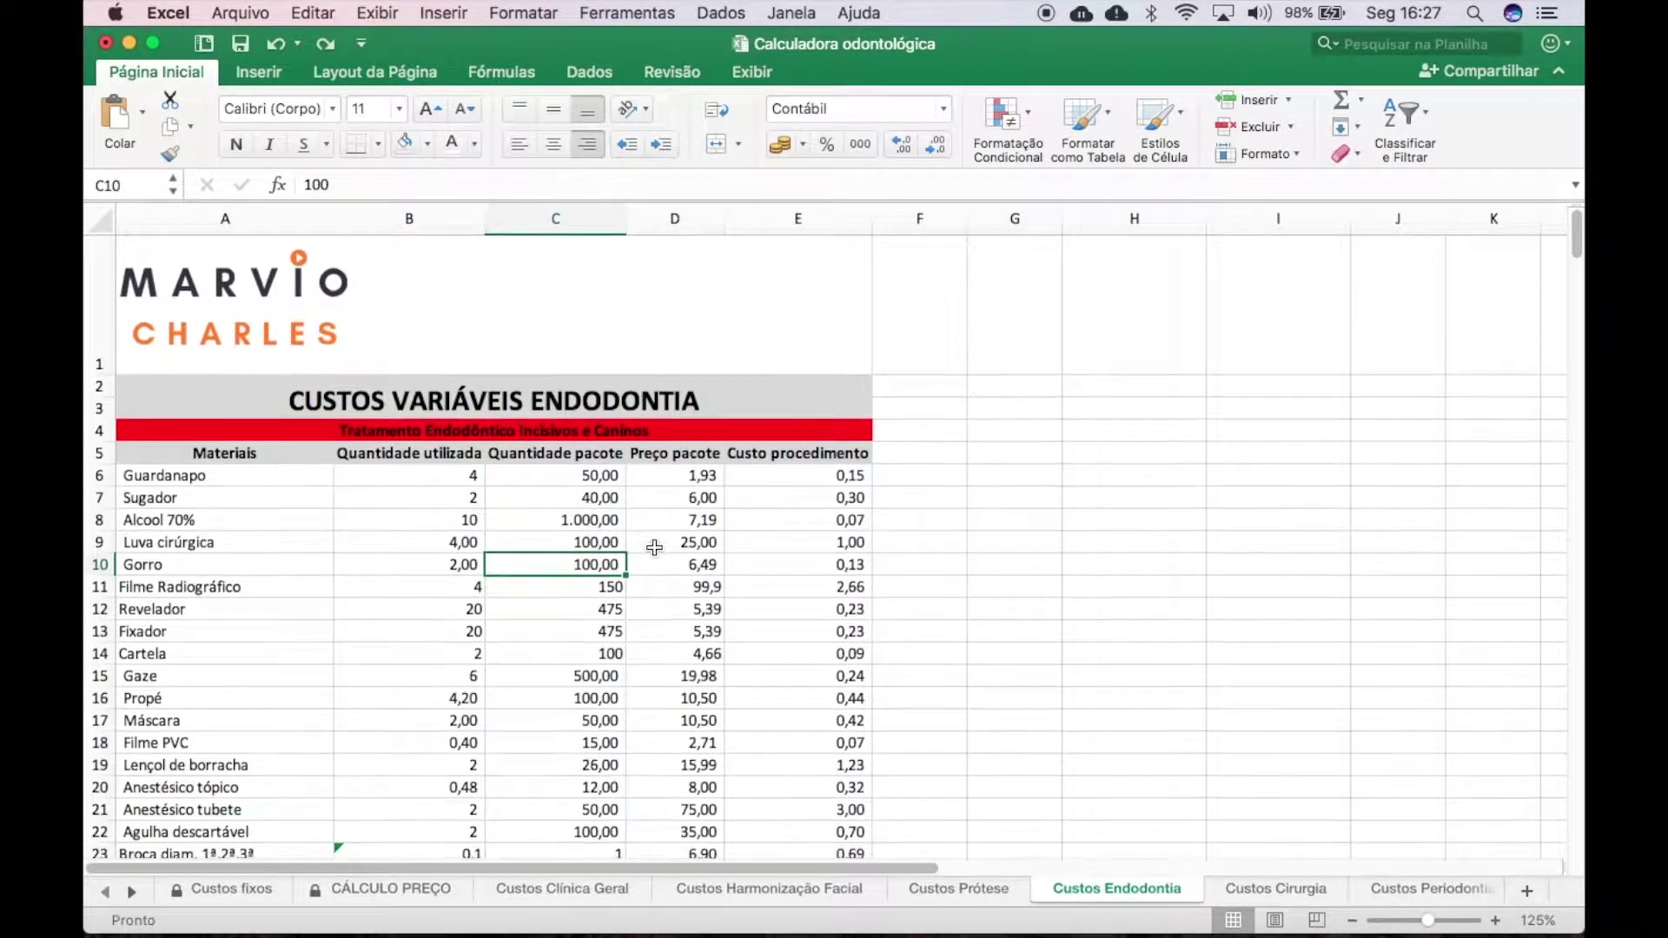
scroll(643, 652, down, 20)
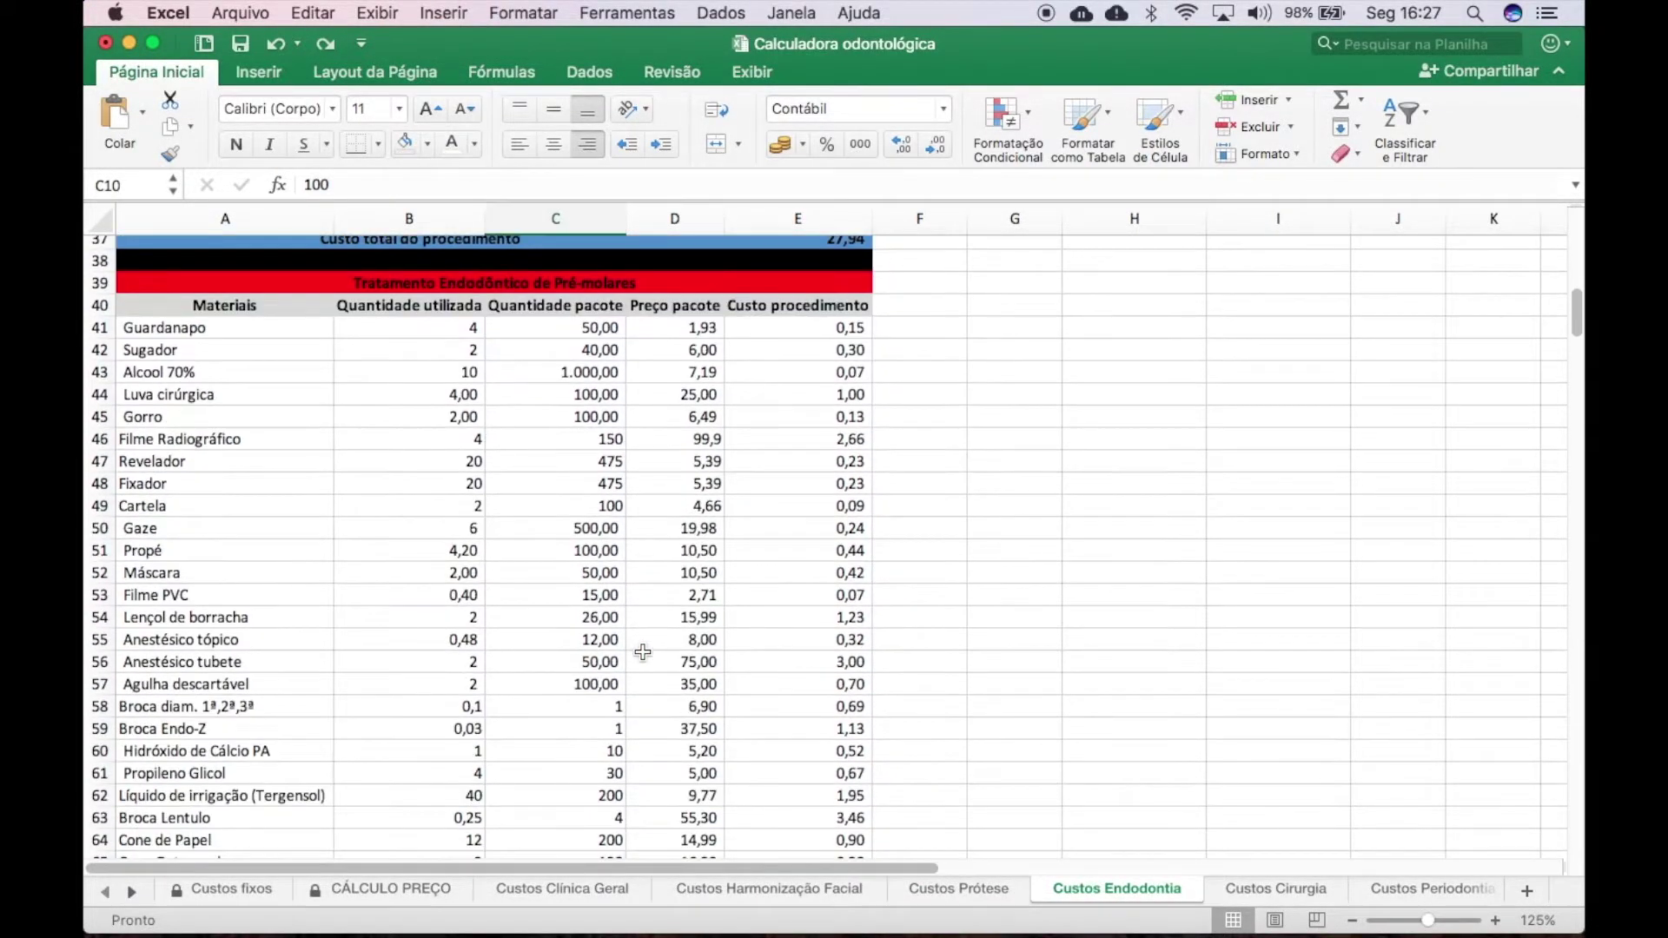
scroll(643, 651, down, 15)
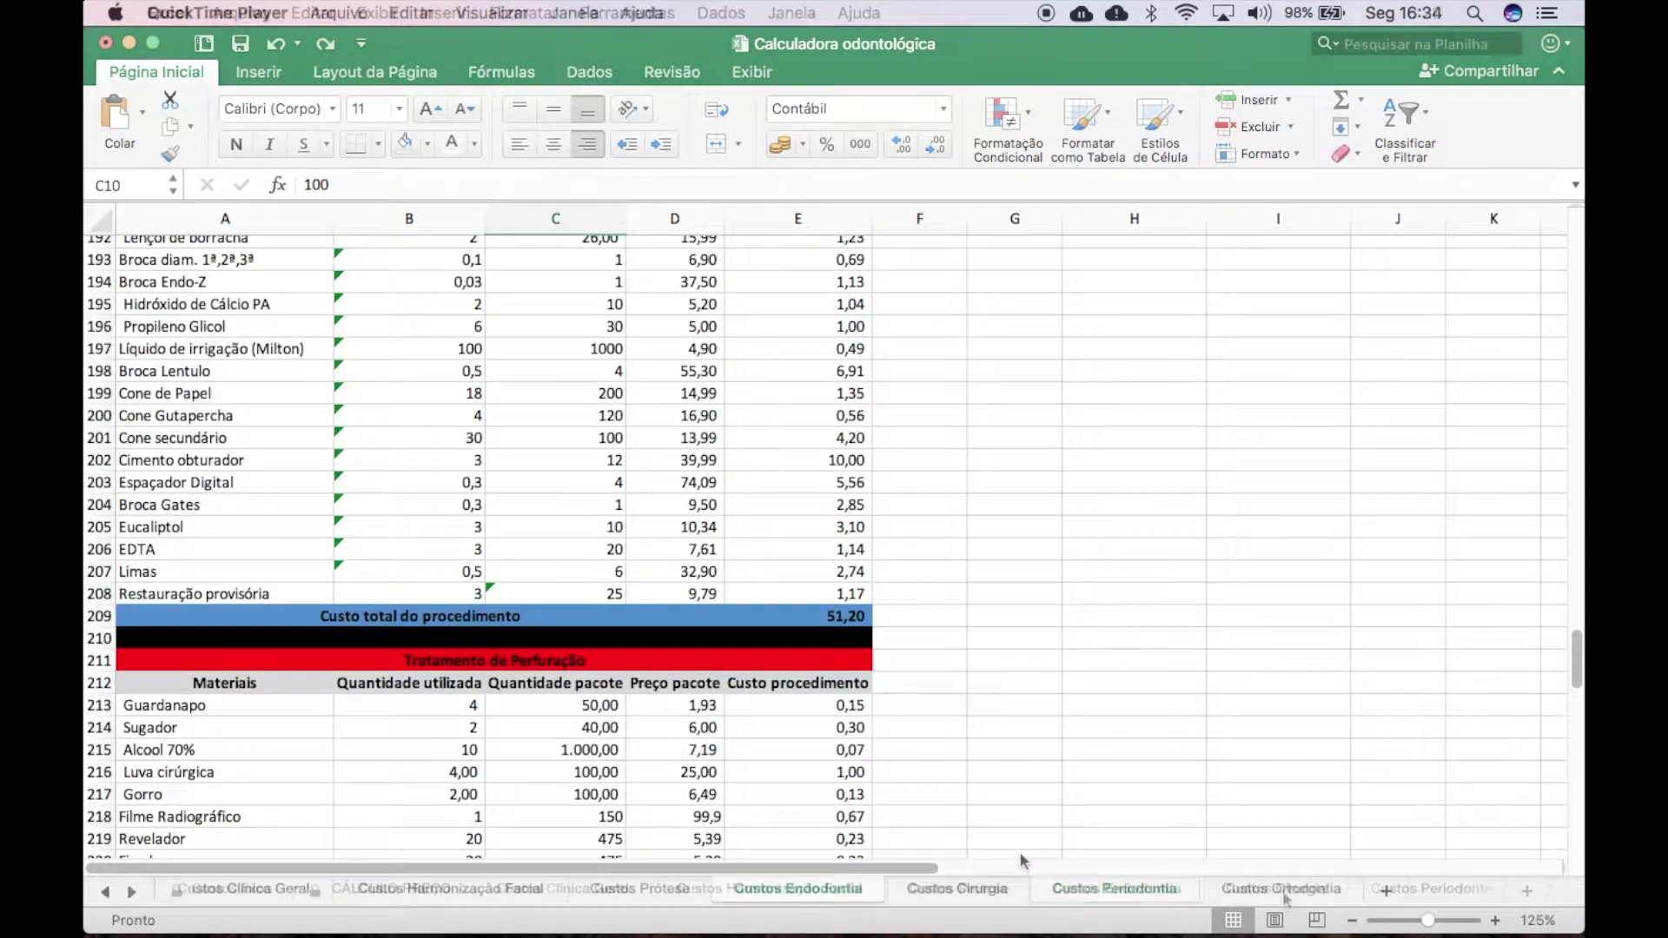
Step: Browse the procedure cost tables on the Custos Cirurgia sheet down to the Levantamento de seio (Bioss) table
click(941, 895)
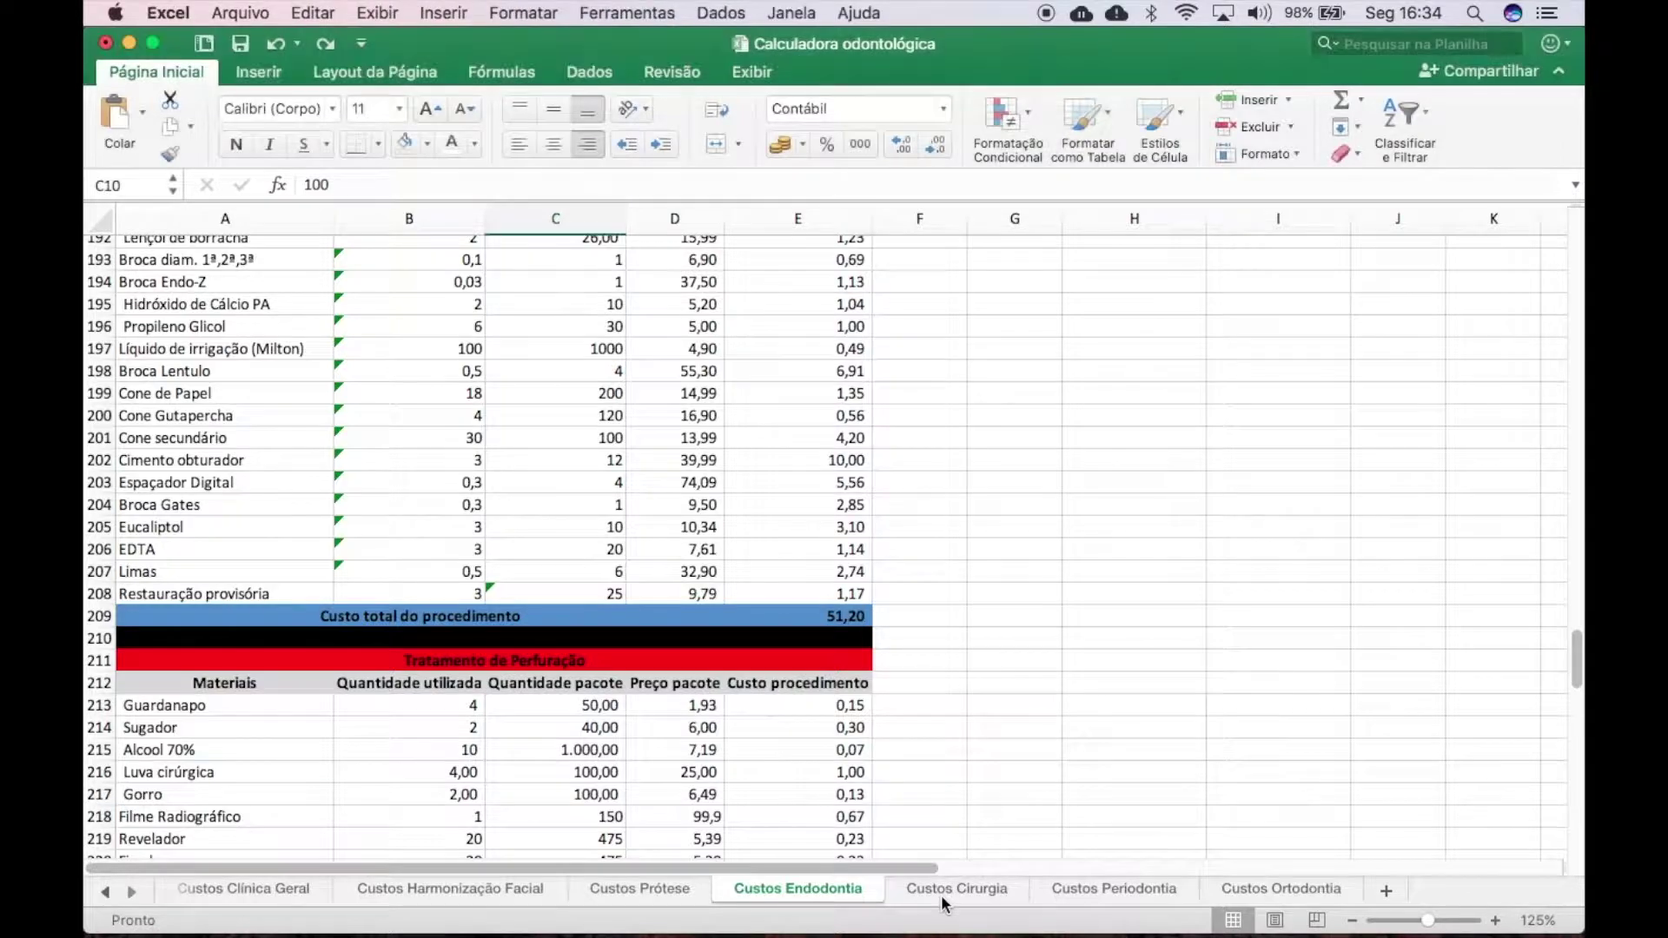
click(941, 895)
scroll(474, 450, up, 10)
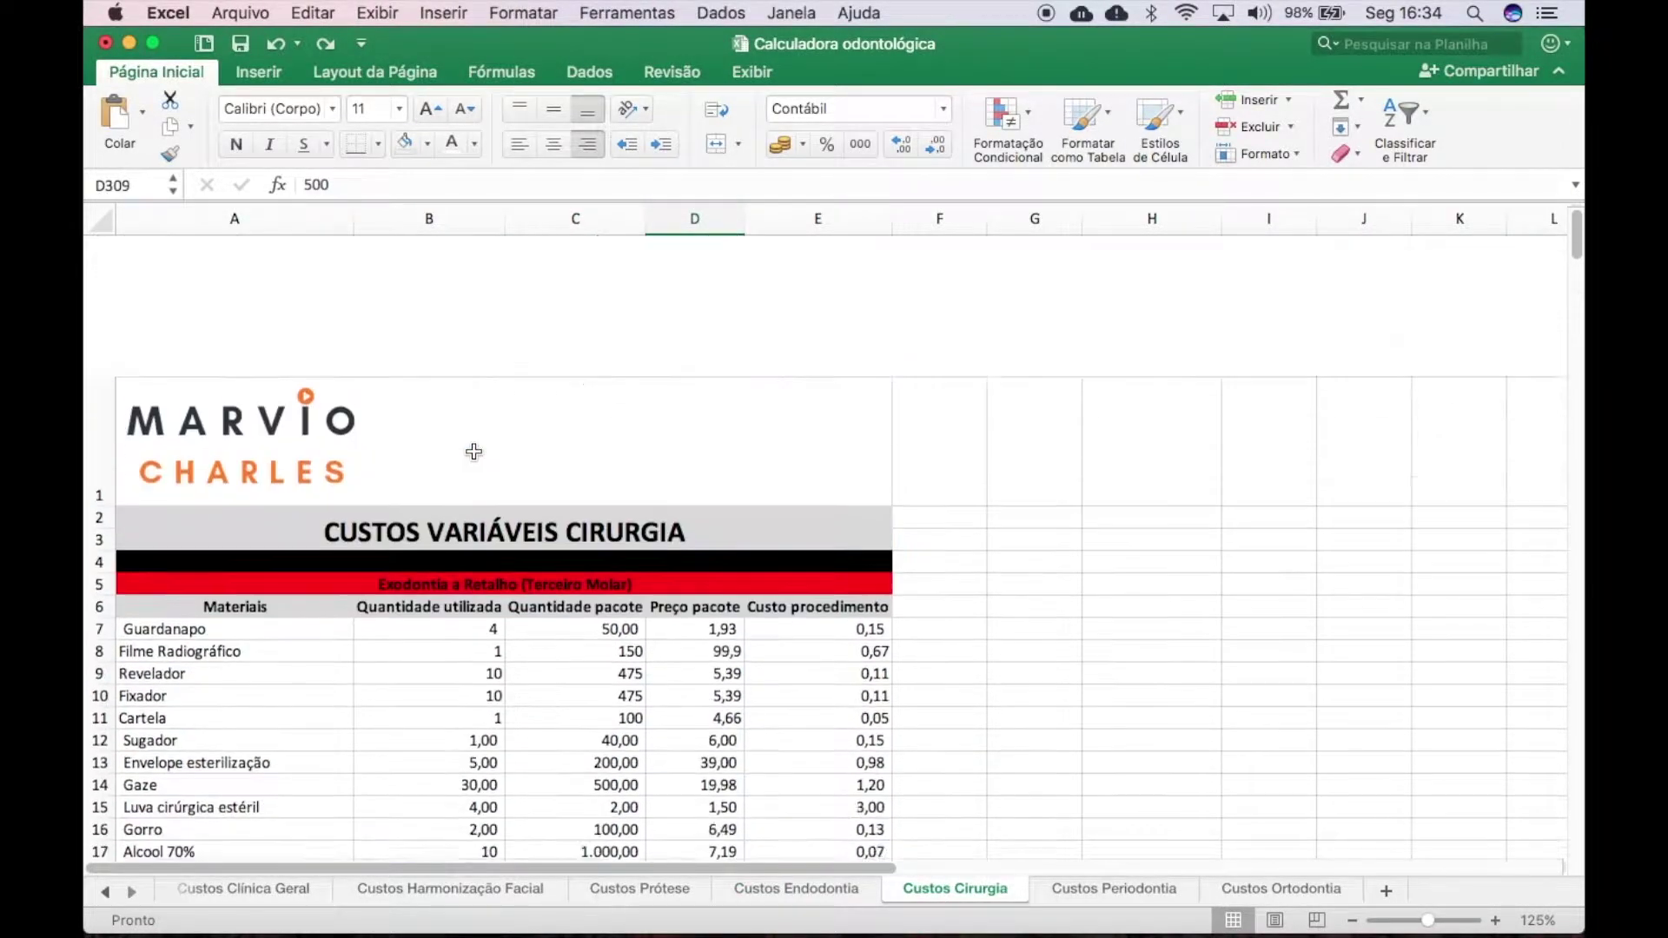
scroll(474, 451, down, 3)
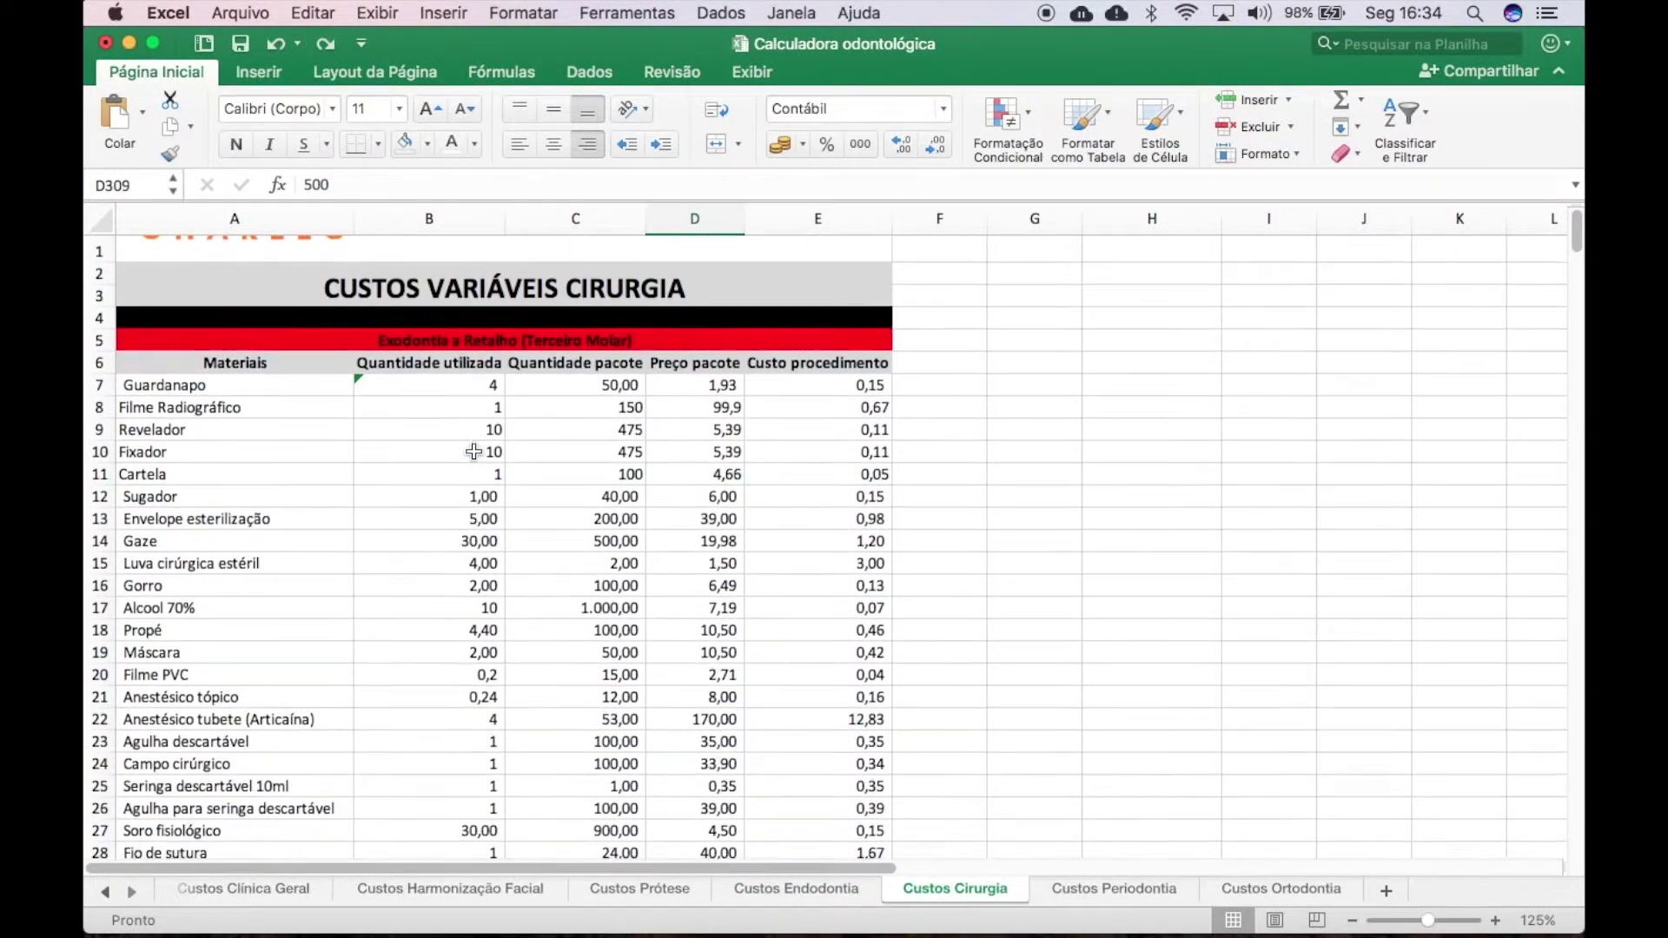
scroll(474, 451, down, 10)
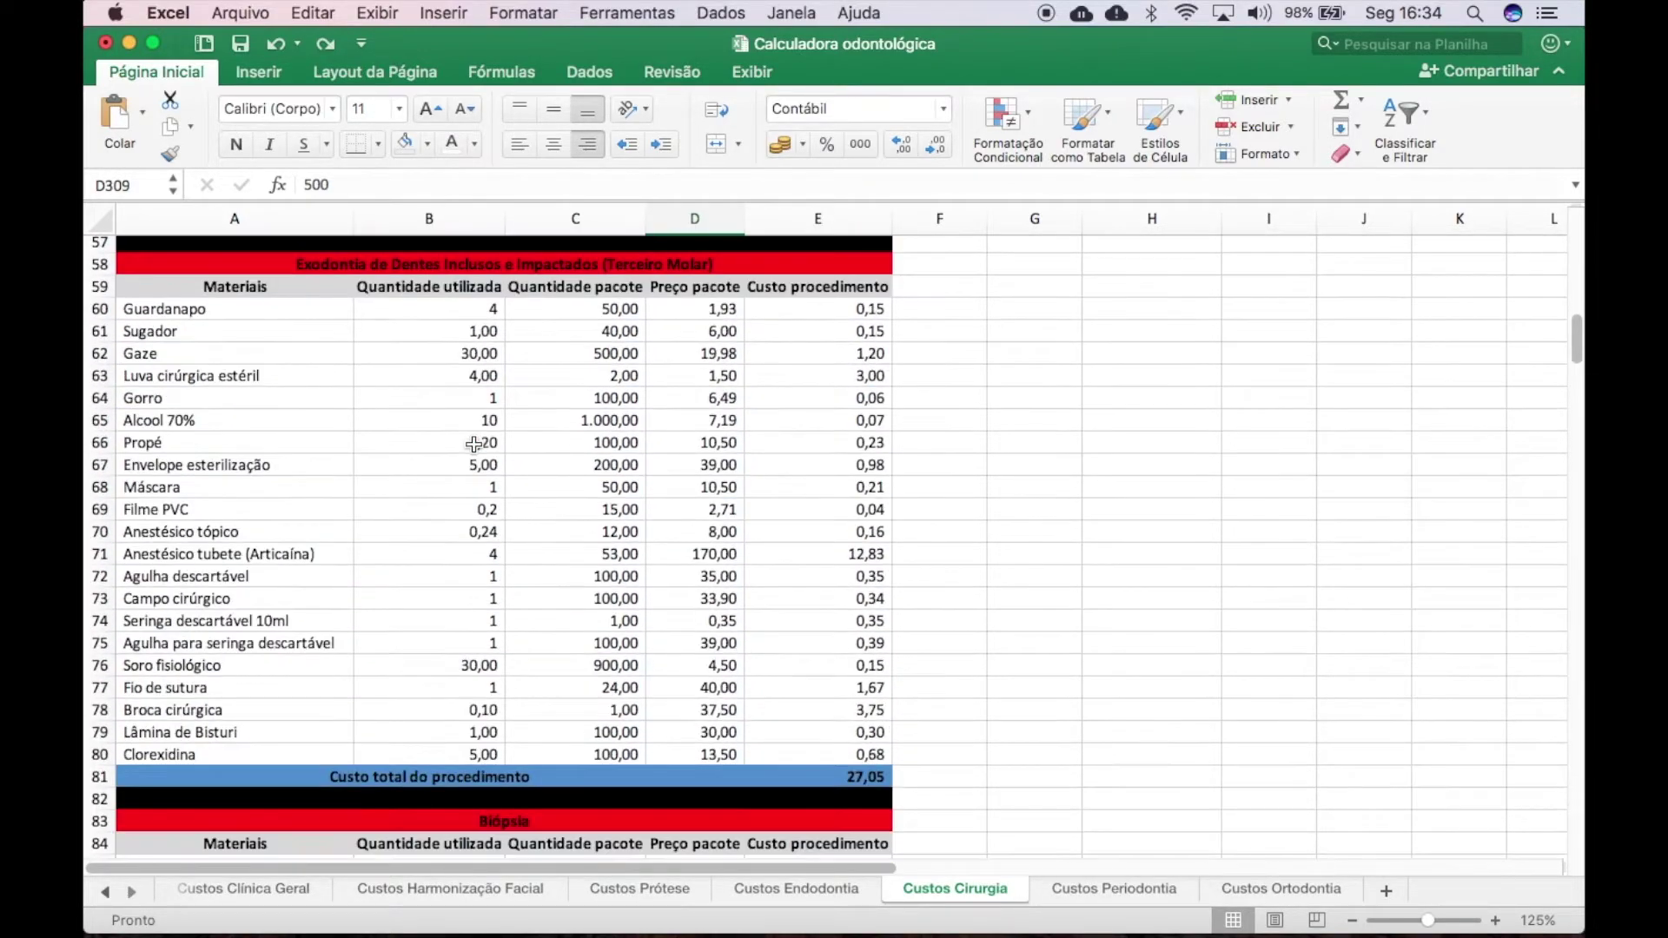
scroll(474, 444, down, 20)
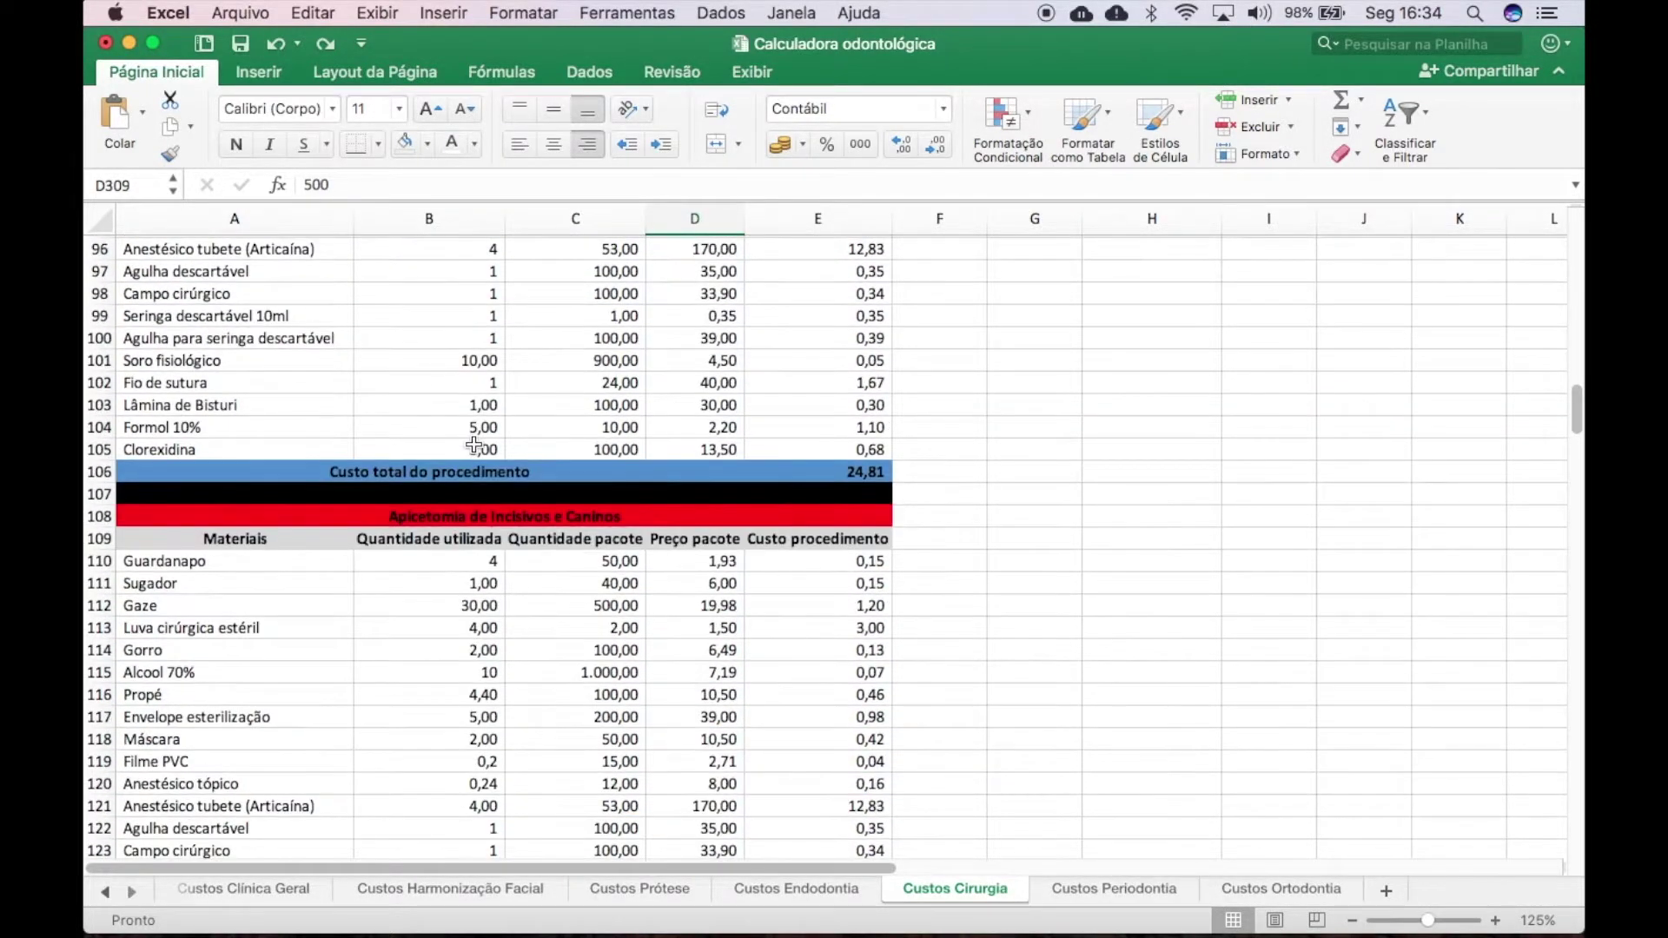
scroll(474, 445, down, 20)
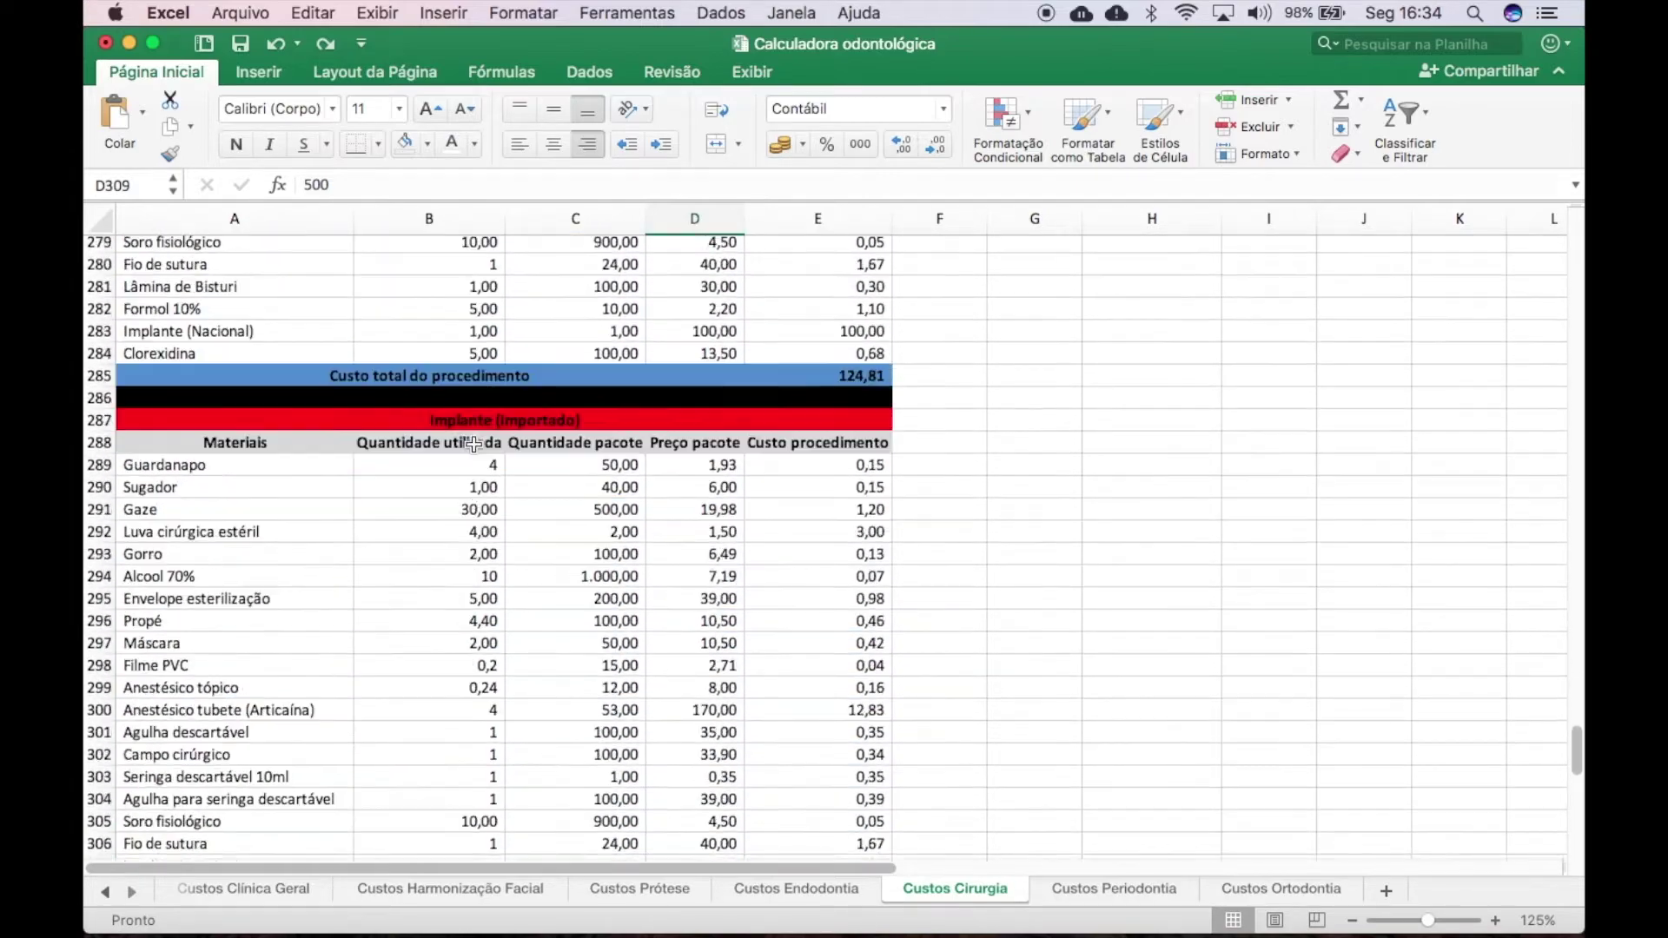
scroll(540, 407, down, 10)
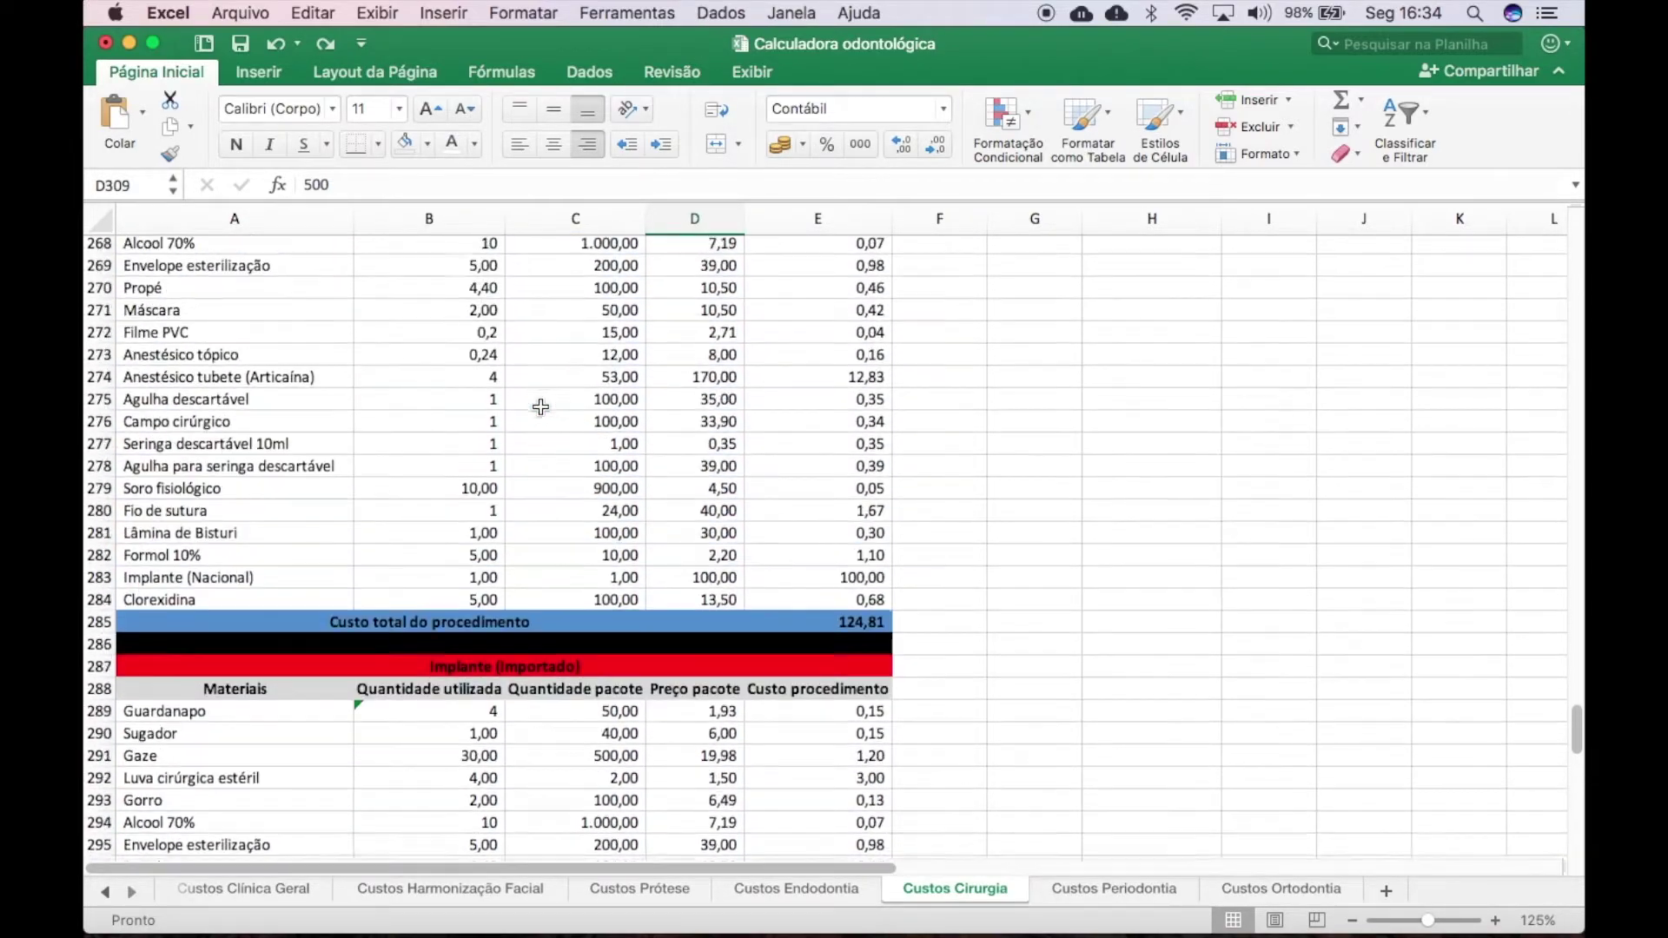
scroll(541, 407, up, 2)
scroll(541, 407, down, 2)
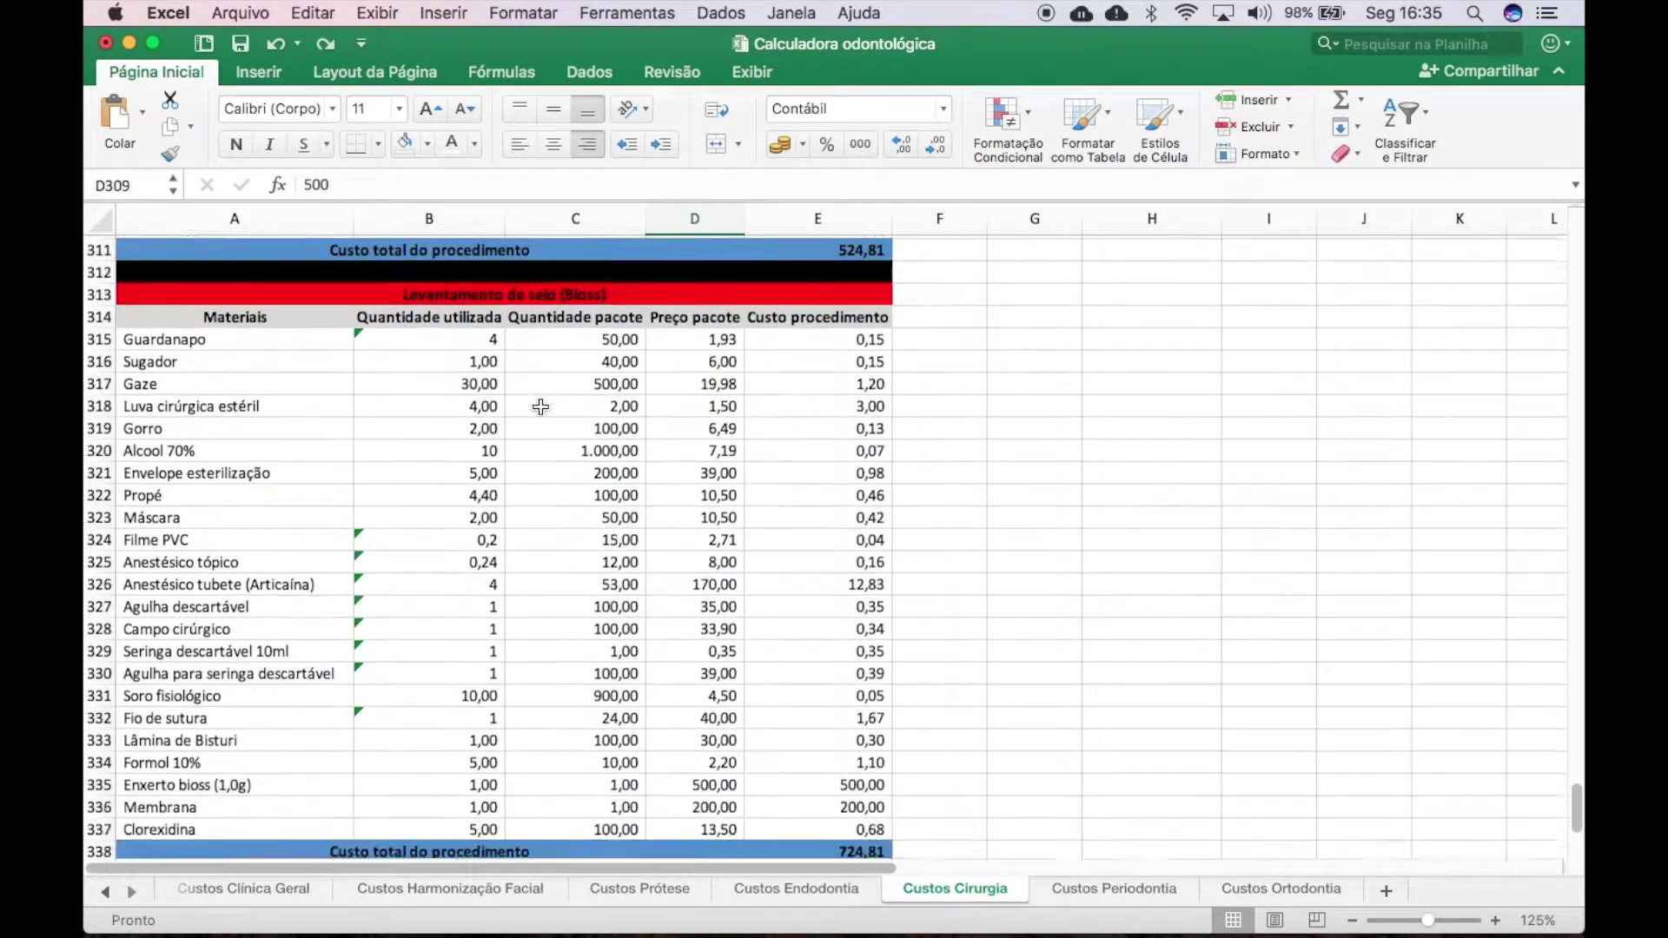
Step: Look over the Implante (Nacional) and Implante (Importado) tables on the Custos Cirurgia sheet
scroll(541, 406, up, 8)
scroll(540, 406, up, 5)
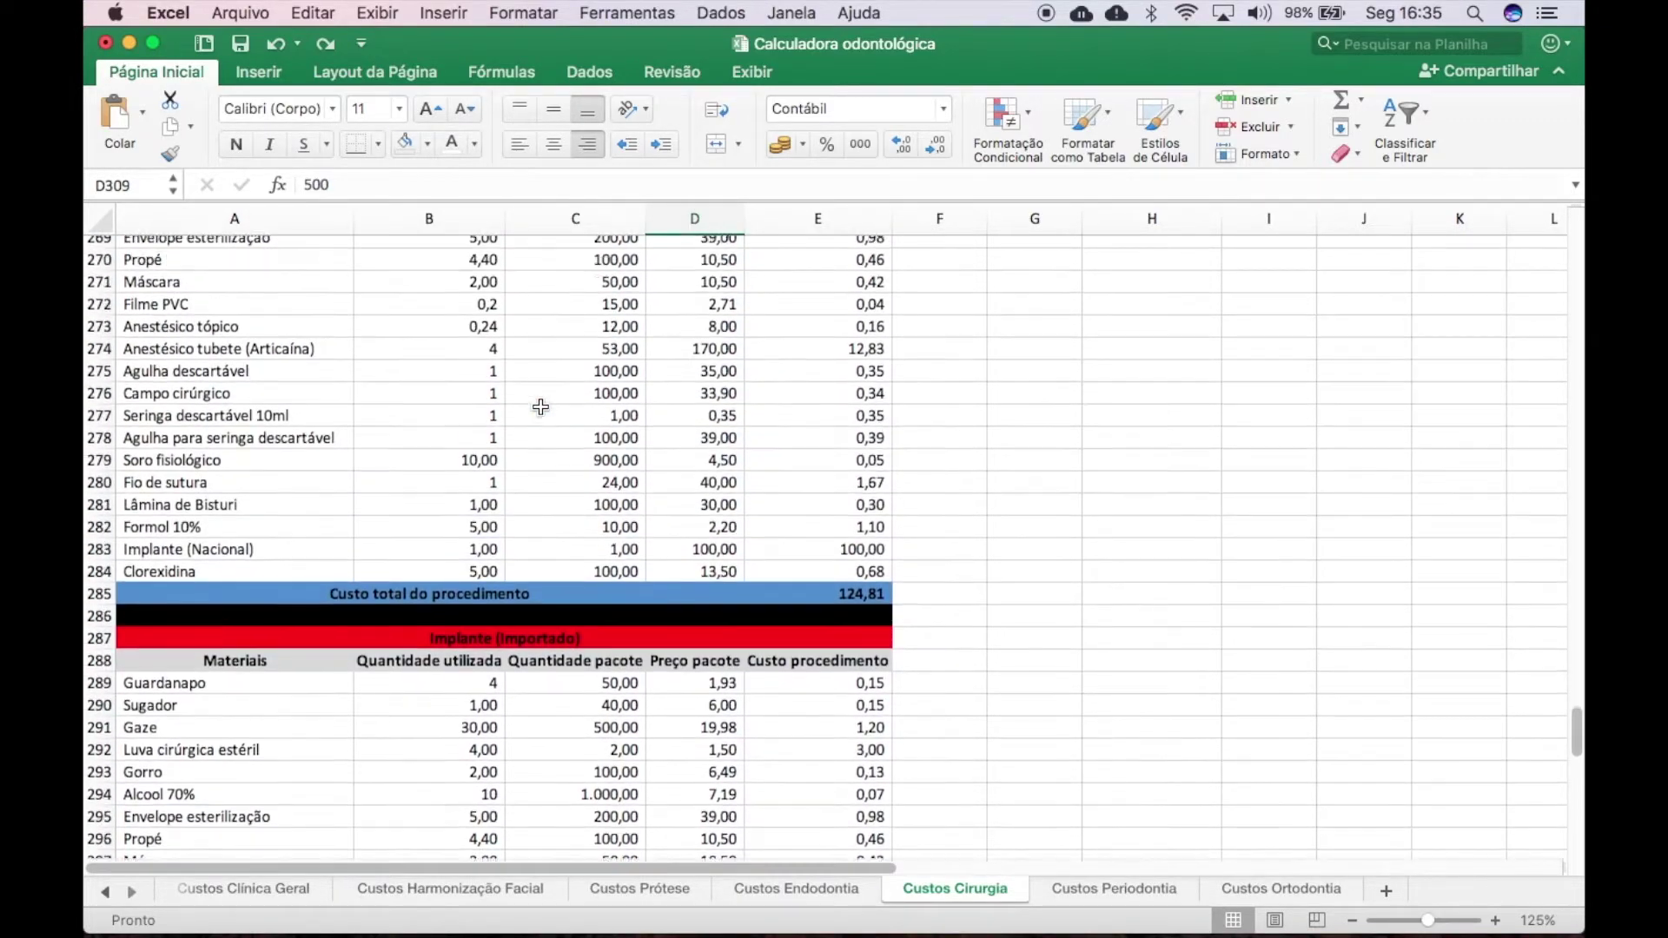
scroll(540, 406, down, 2)
scroll(540, 407, down, 4)
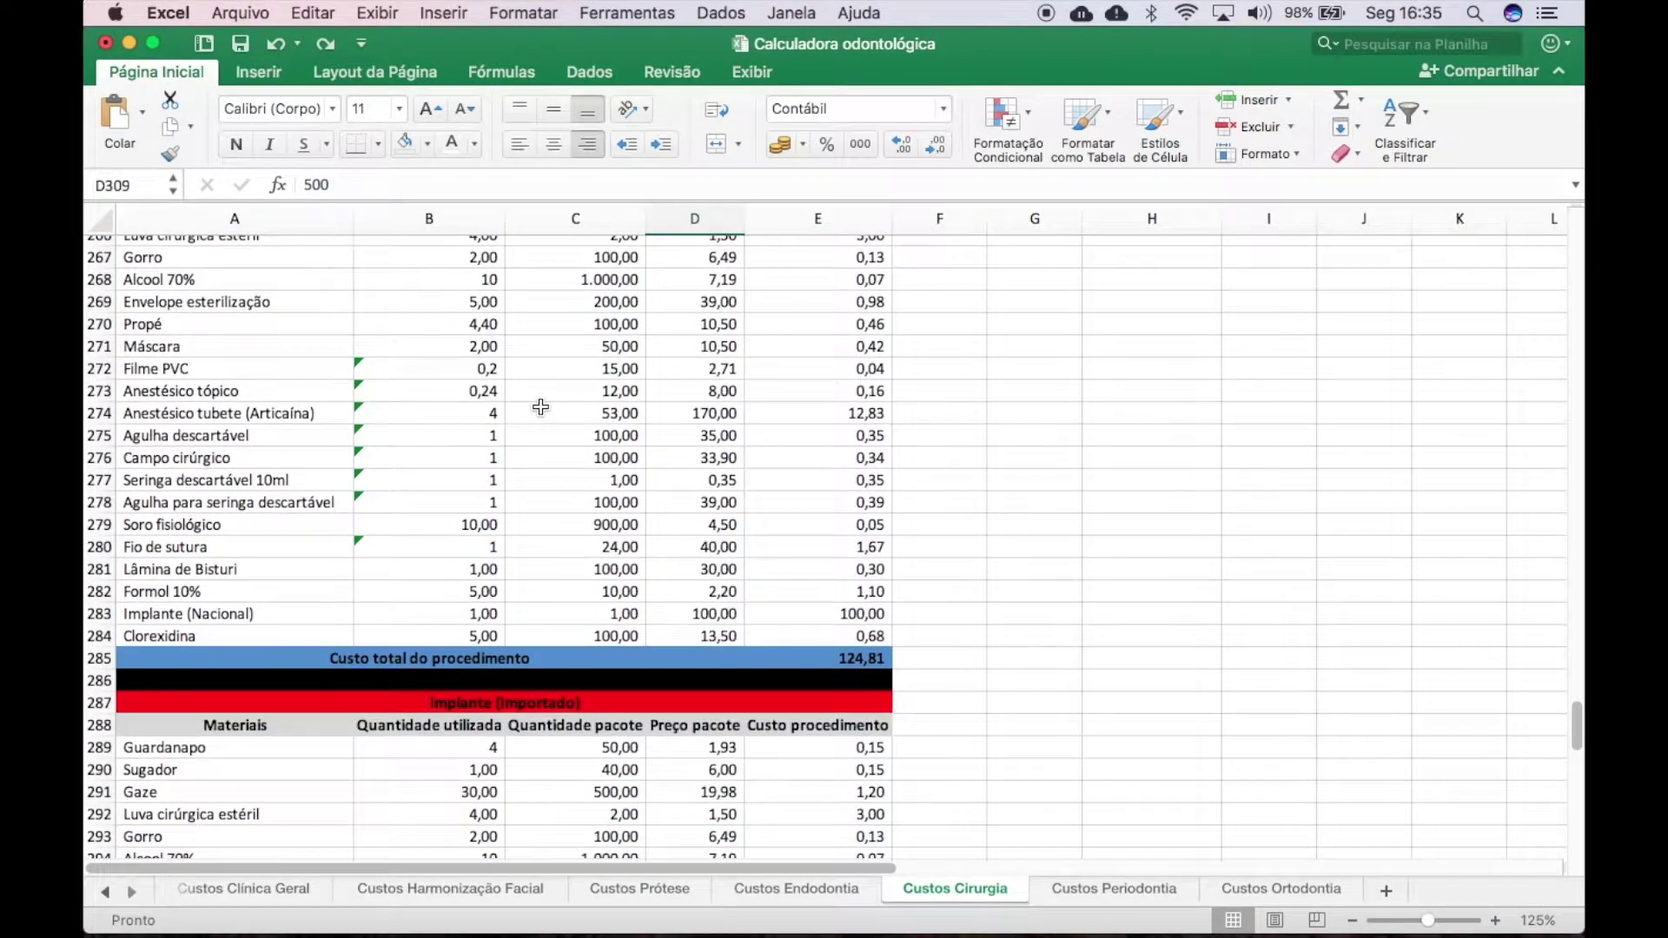
scroll(632, 669, down, 4)
scroll(633, 669, up, 8)
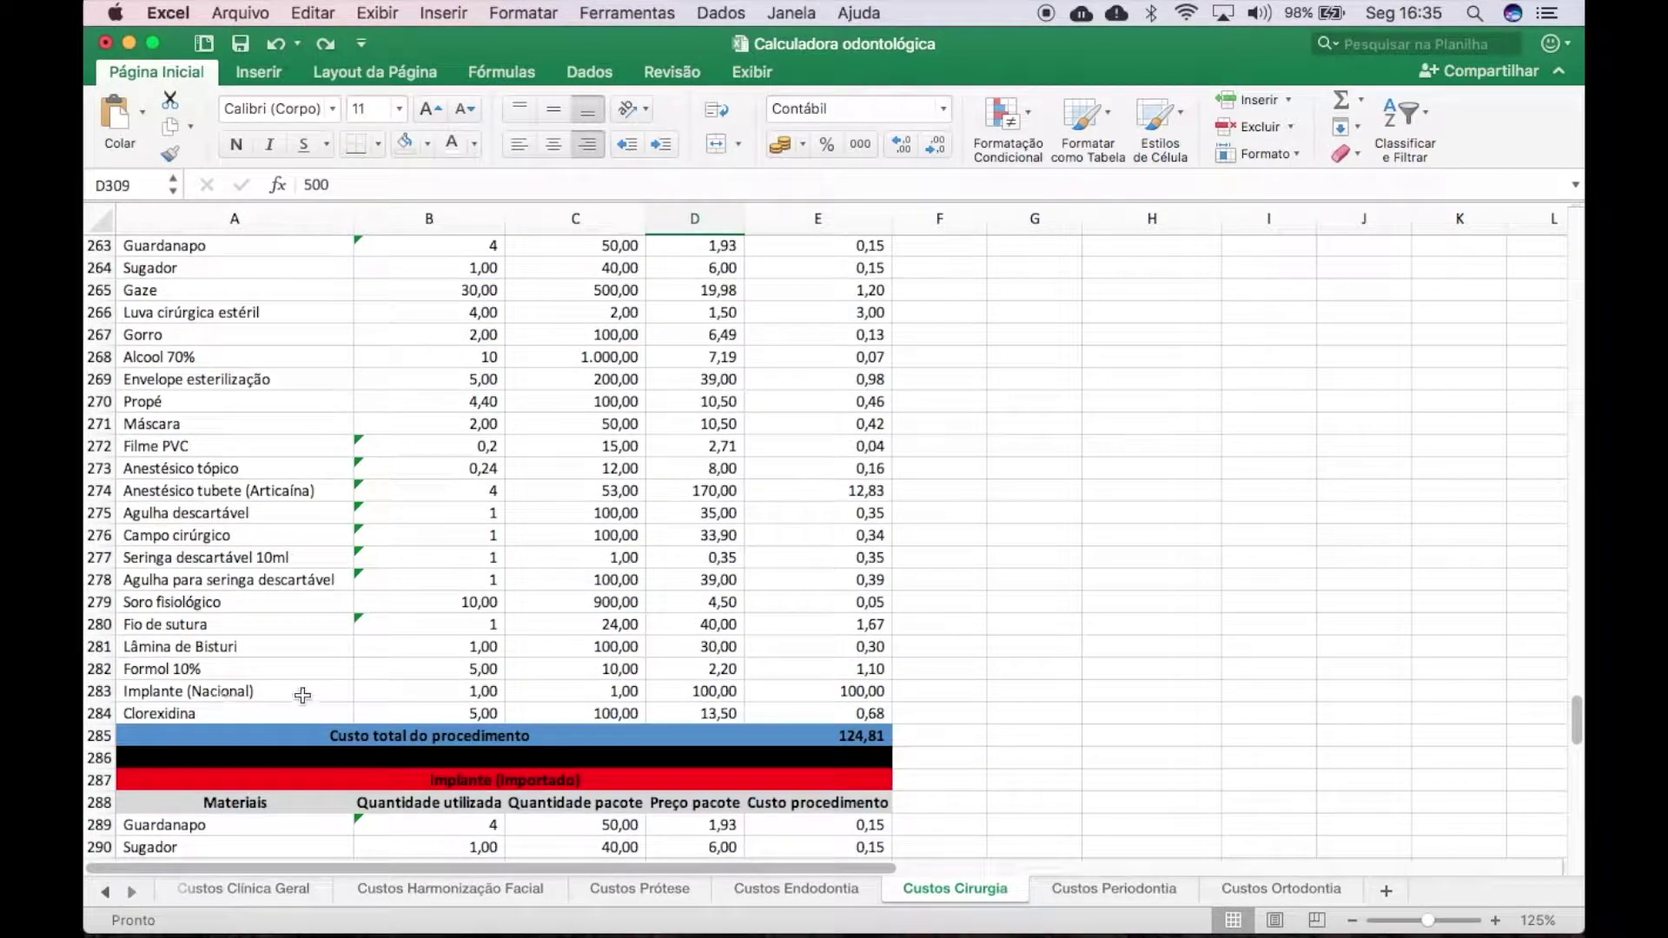
Step: Check the quantities of the Implante (Nacional) material row and set its package price to 150
click(463, 693)
scroll(463, 693, up, 2)
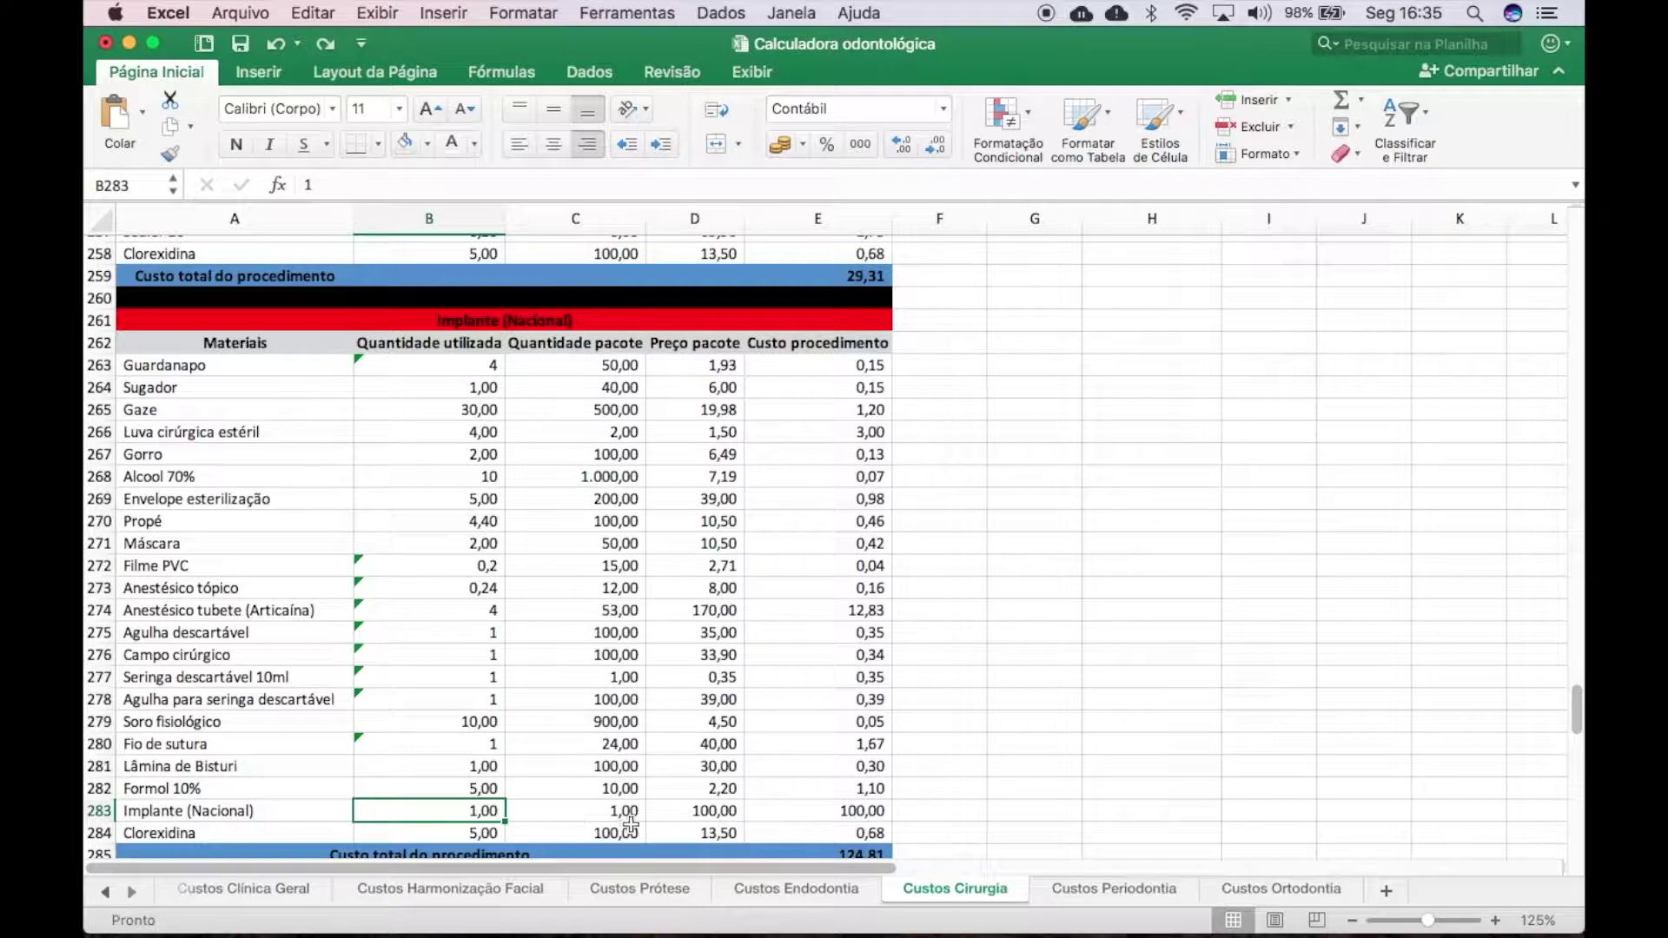
click(599, 814)
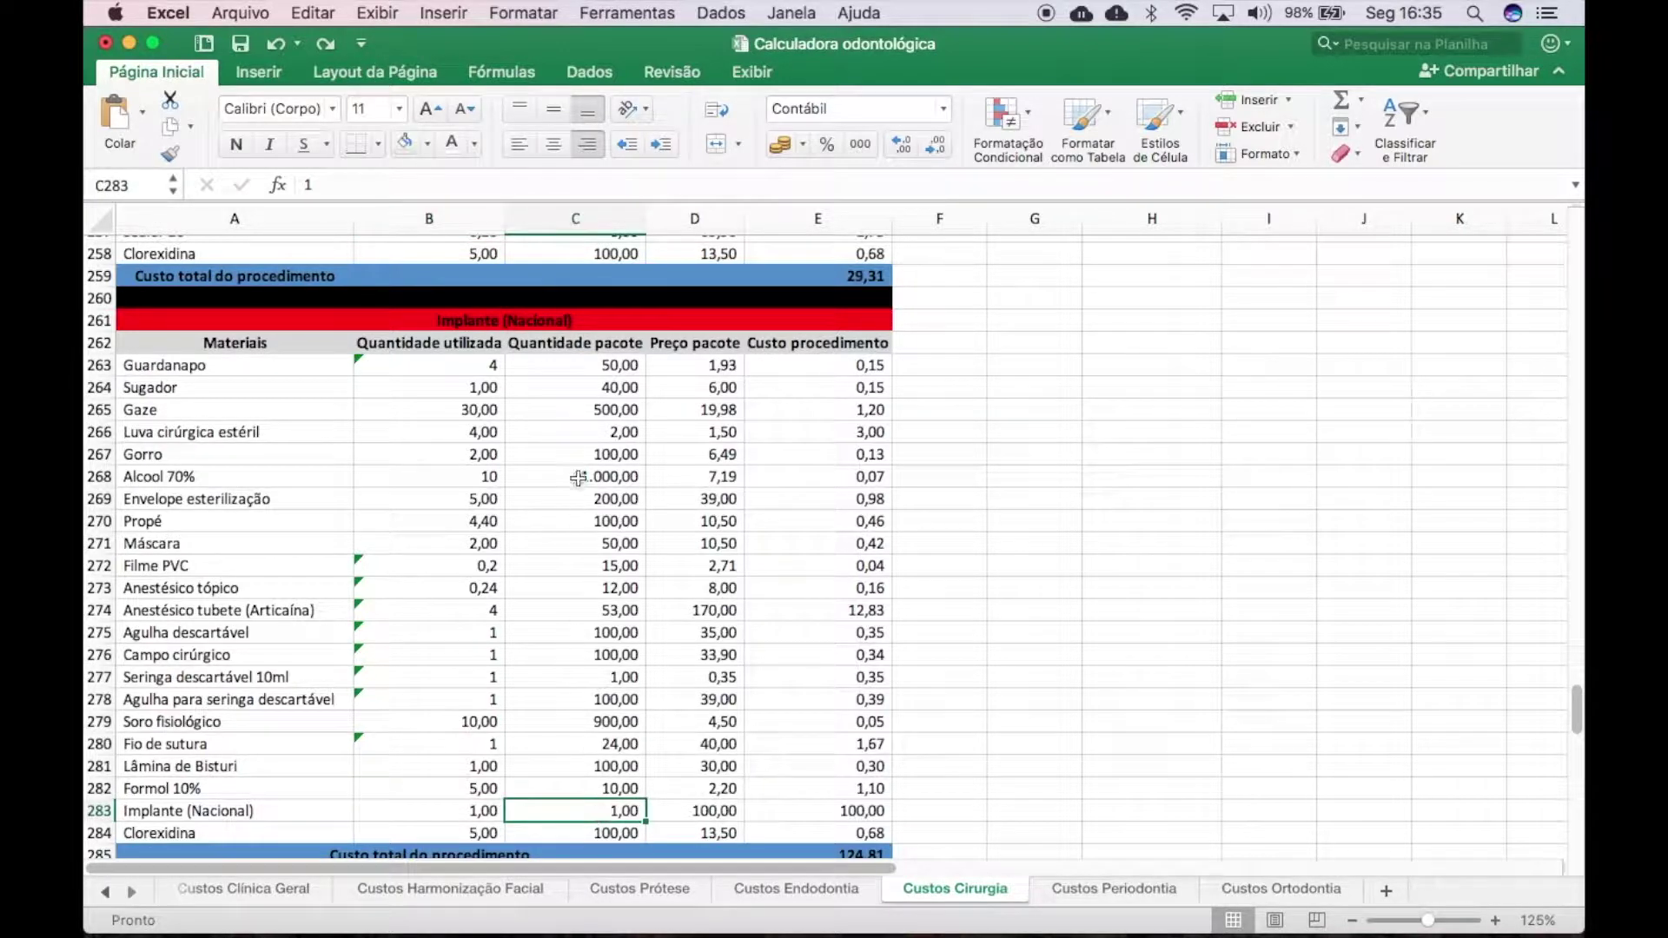
click(726, 812)
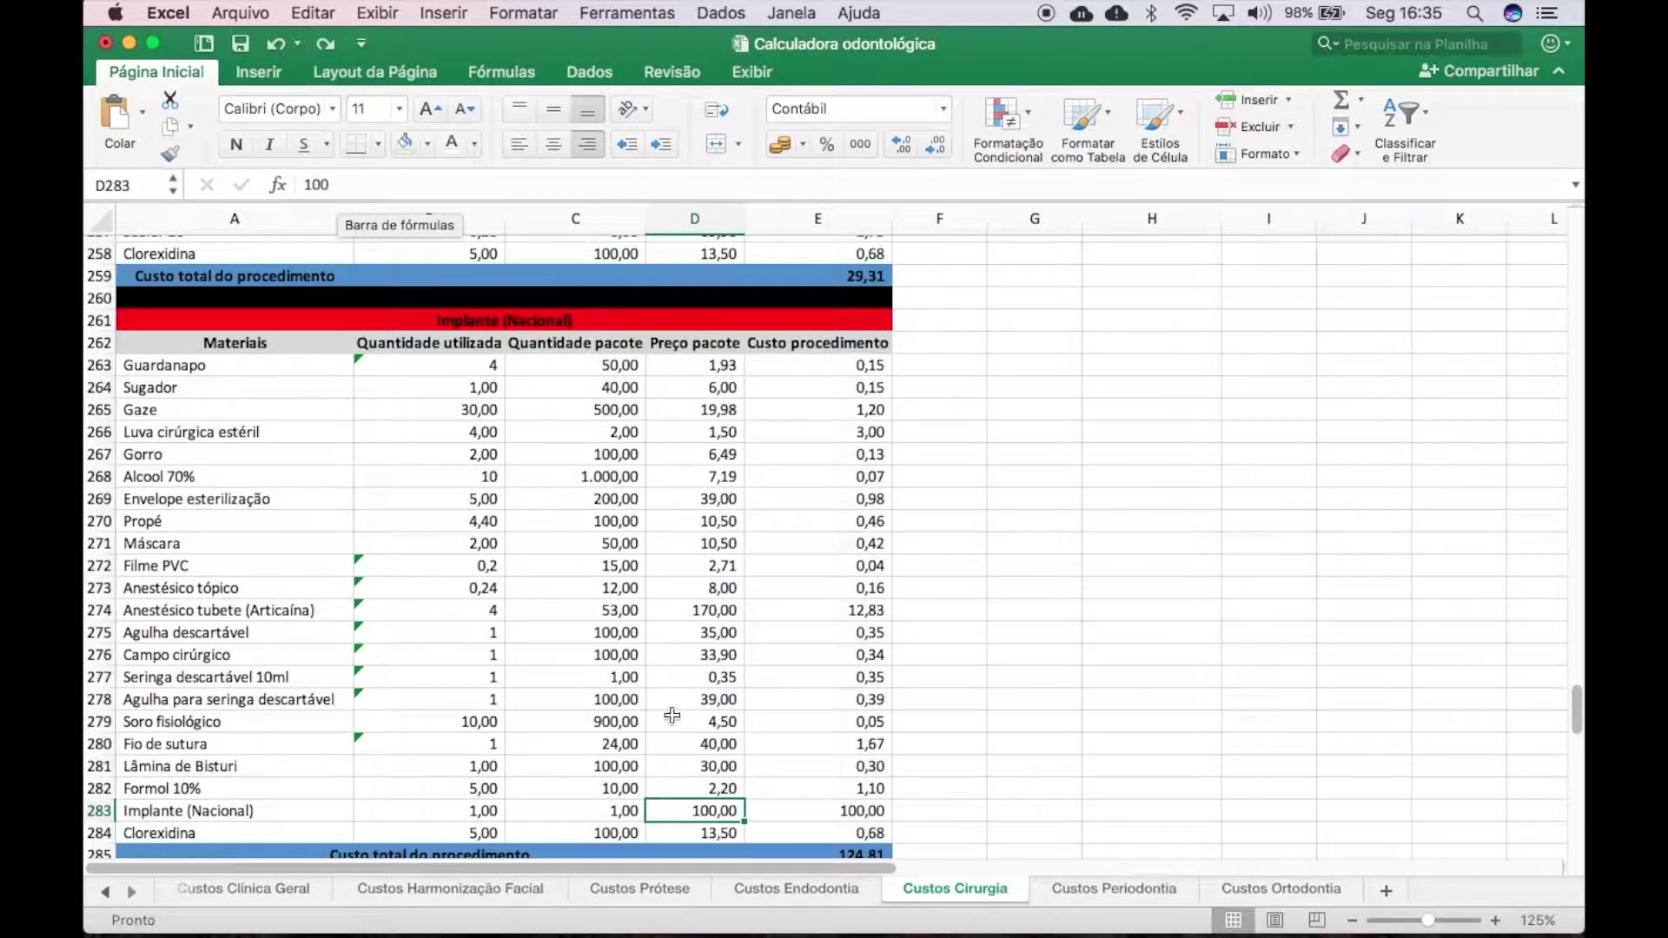
text(150)
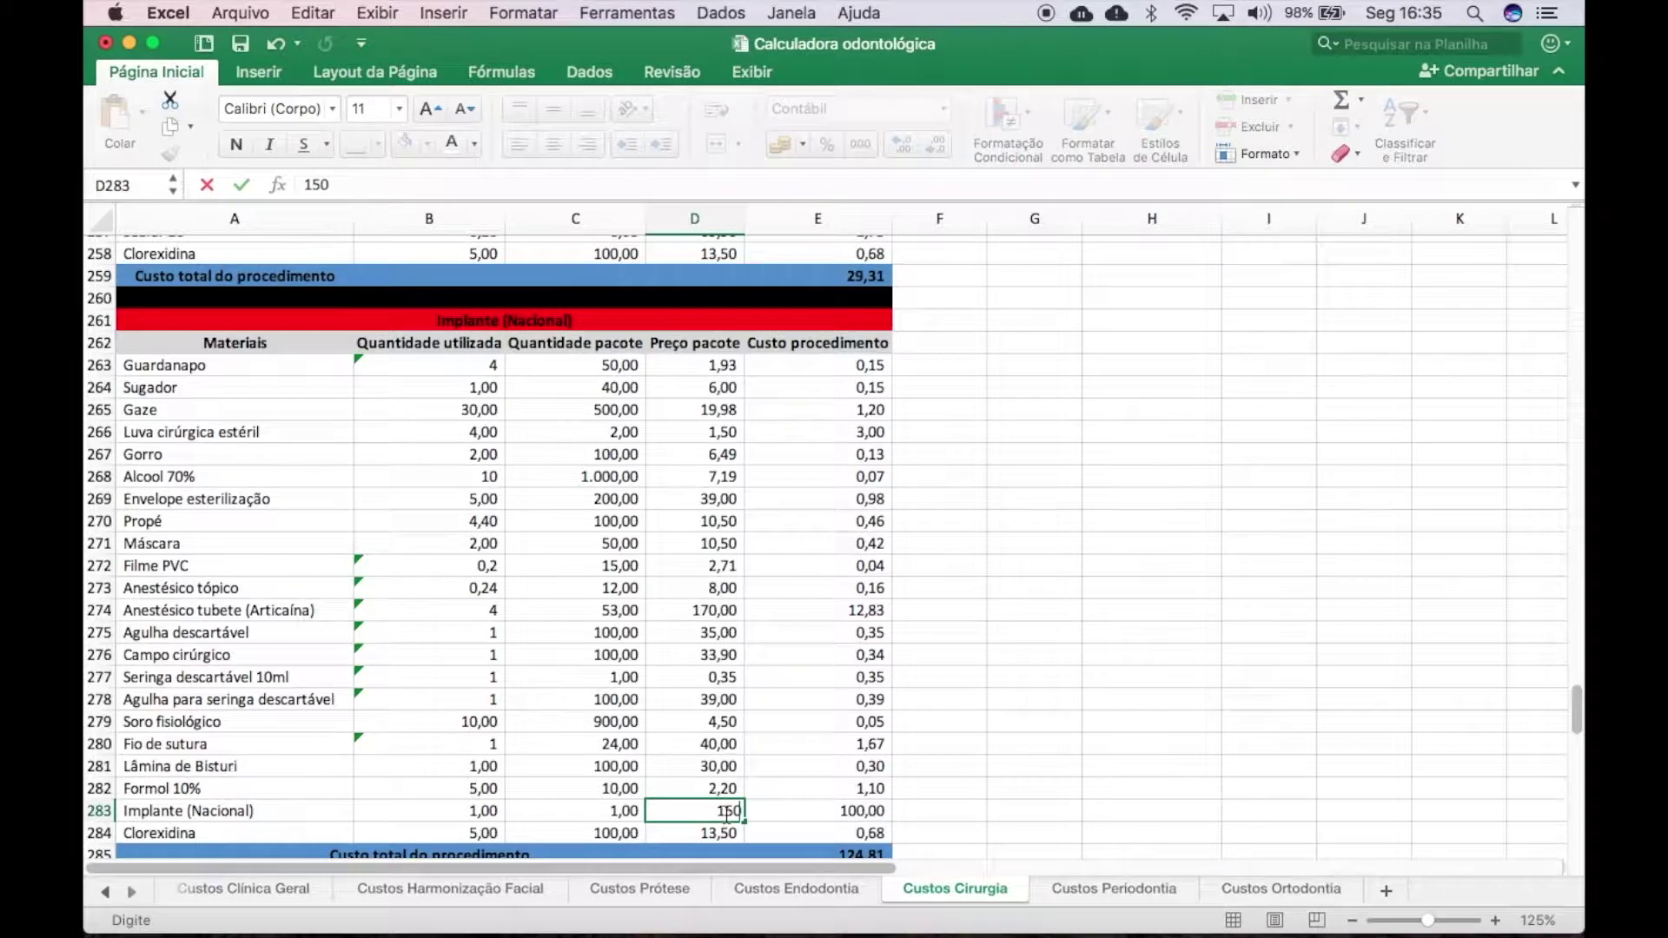
key(Return)
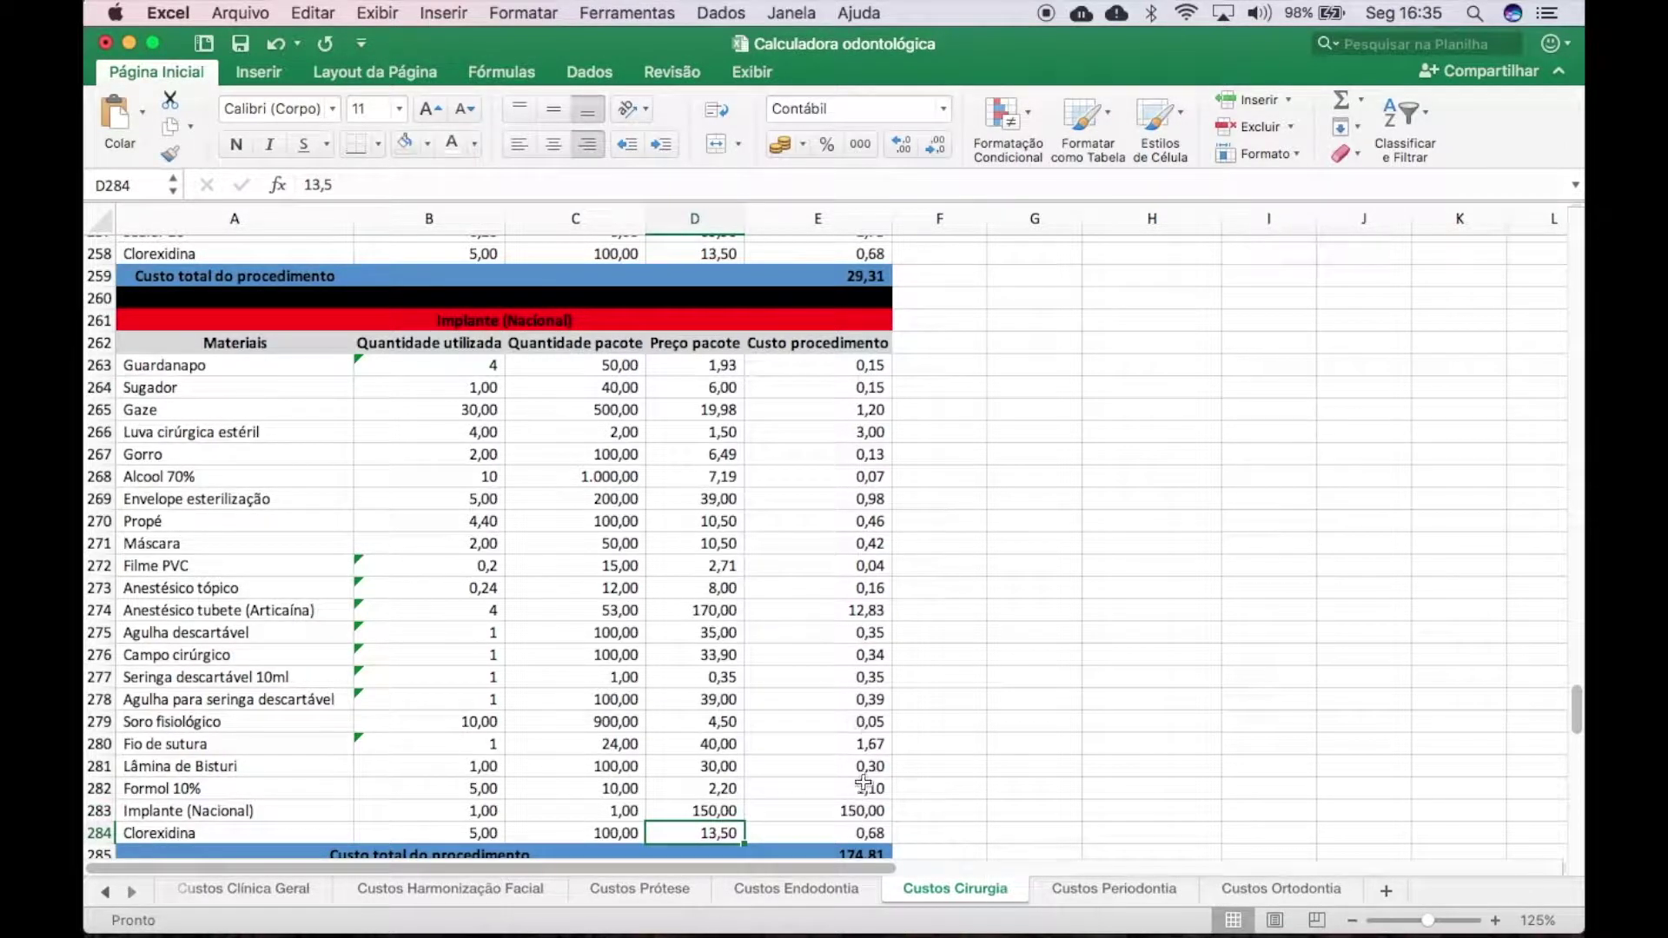
Step: Inspect the procedure cost formula of the Implante (Nacional) material row and the total cost below it
scroll(858, 808, down, 3)
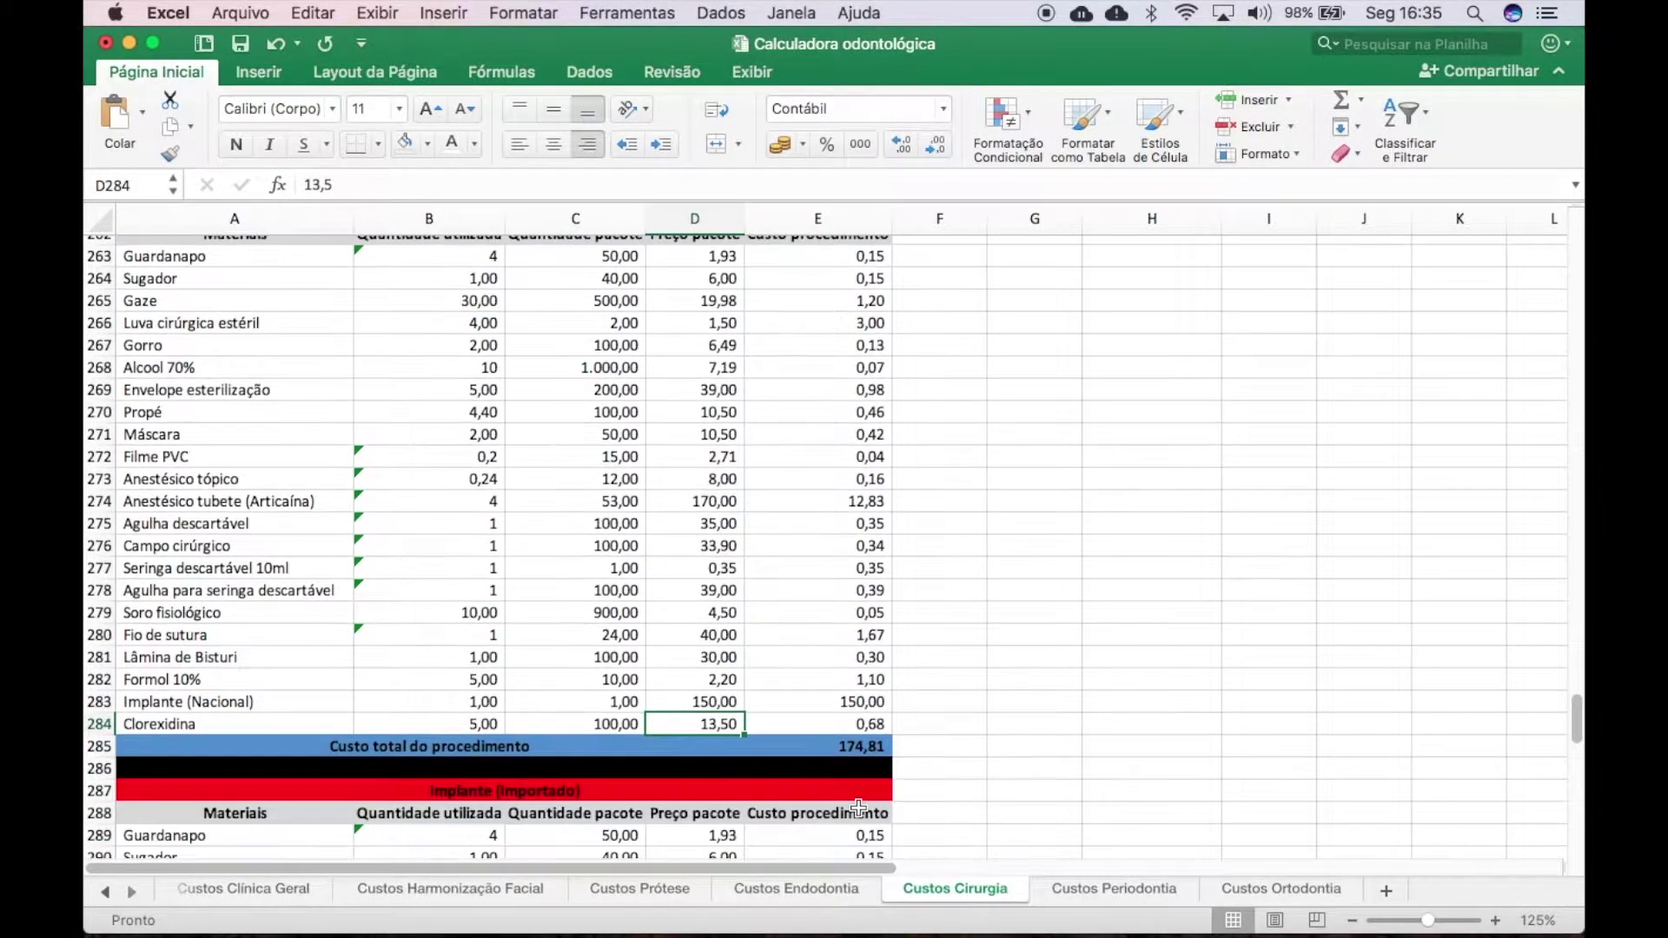
click(846, 501)
click(842, 695)
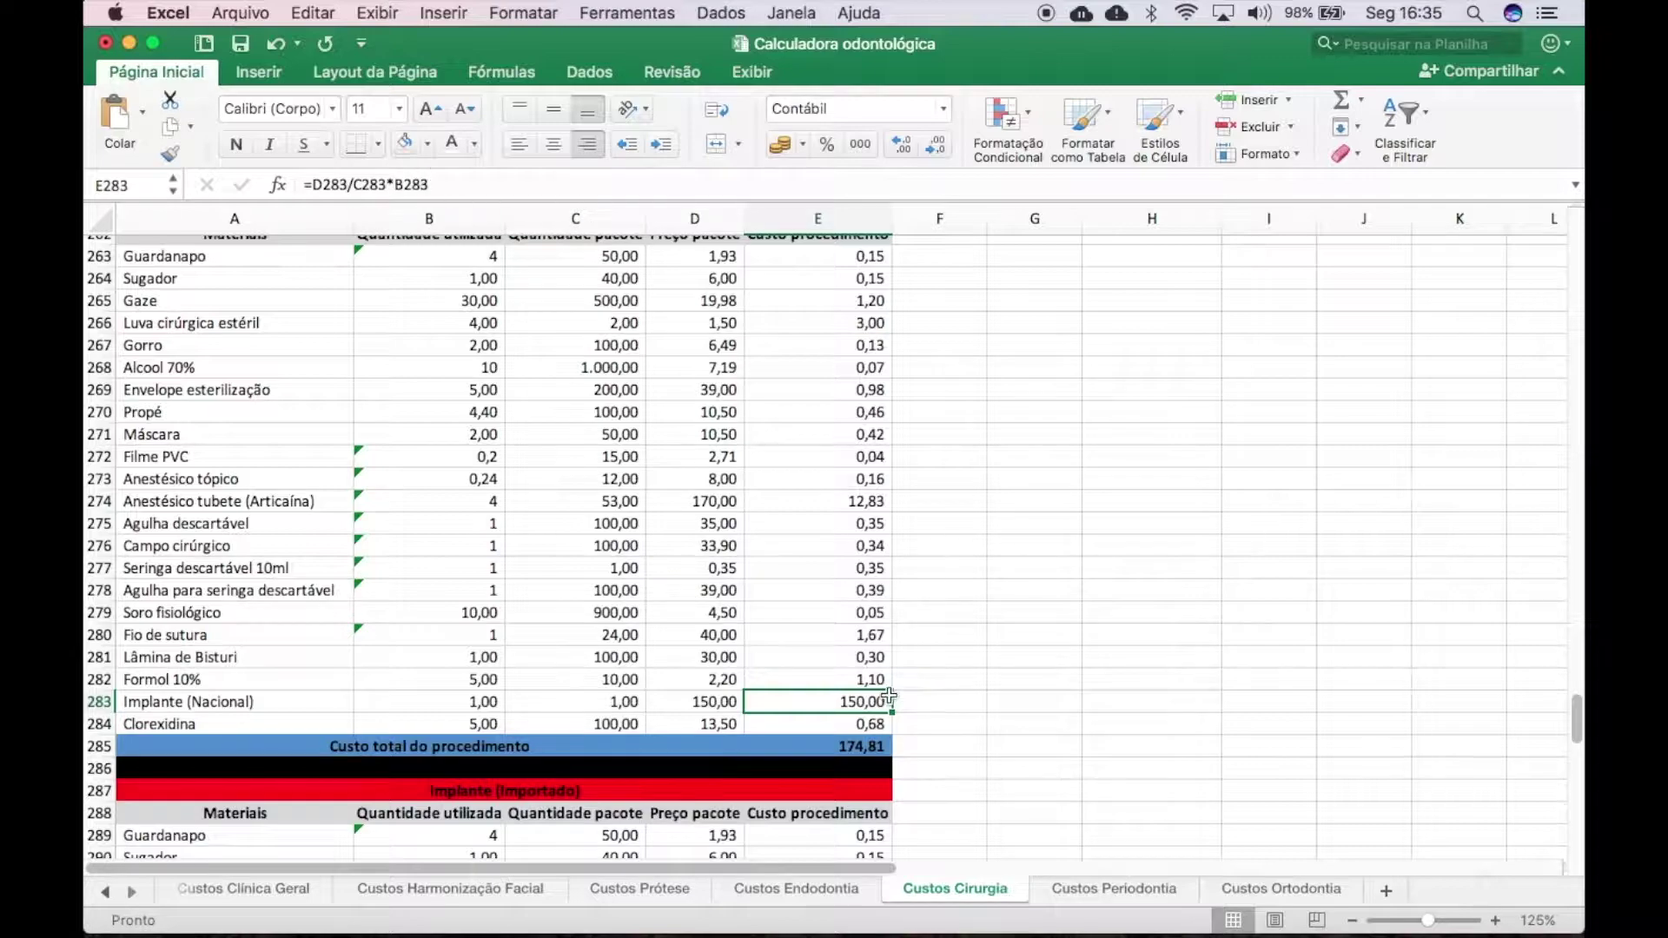
Step: Try a package price of 300 for Enxerto bioss in the Levantamento de seio (Bioss) table, inspect its cost formula, and undo the change
scroll(888, 695, down, 16)
scroll(888, 695, down, 3)
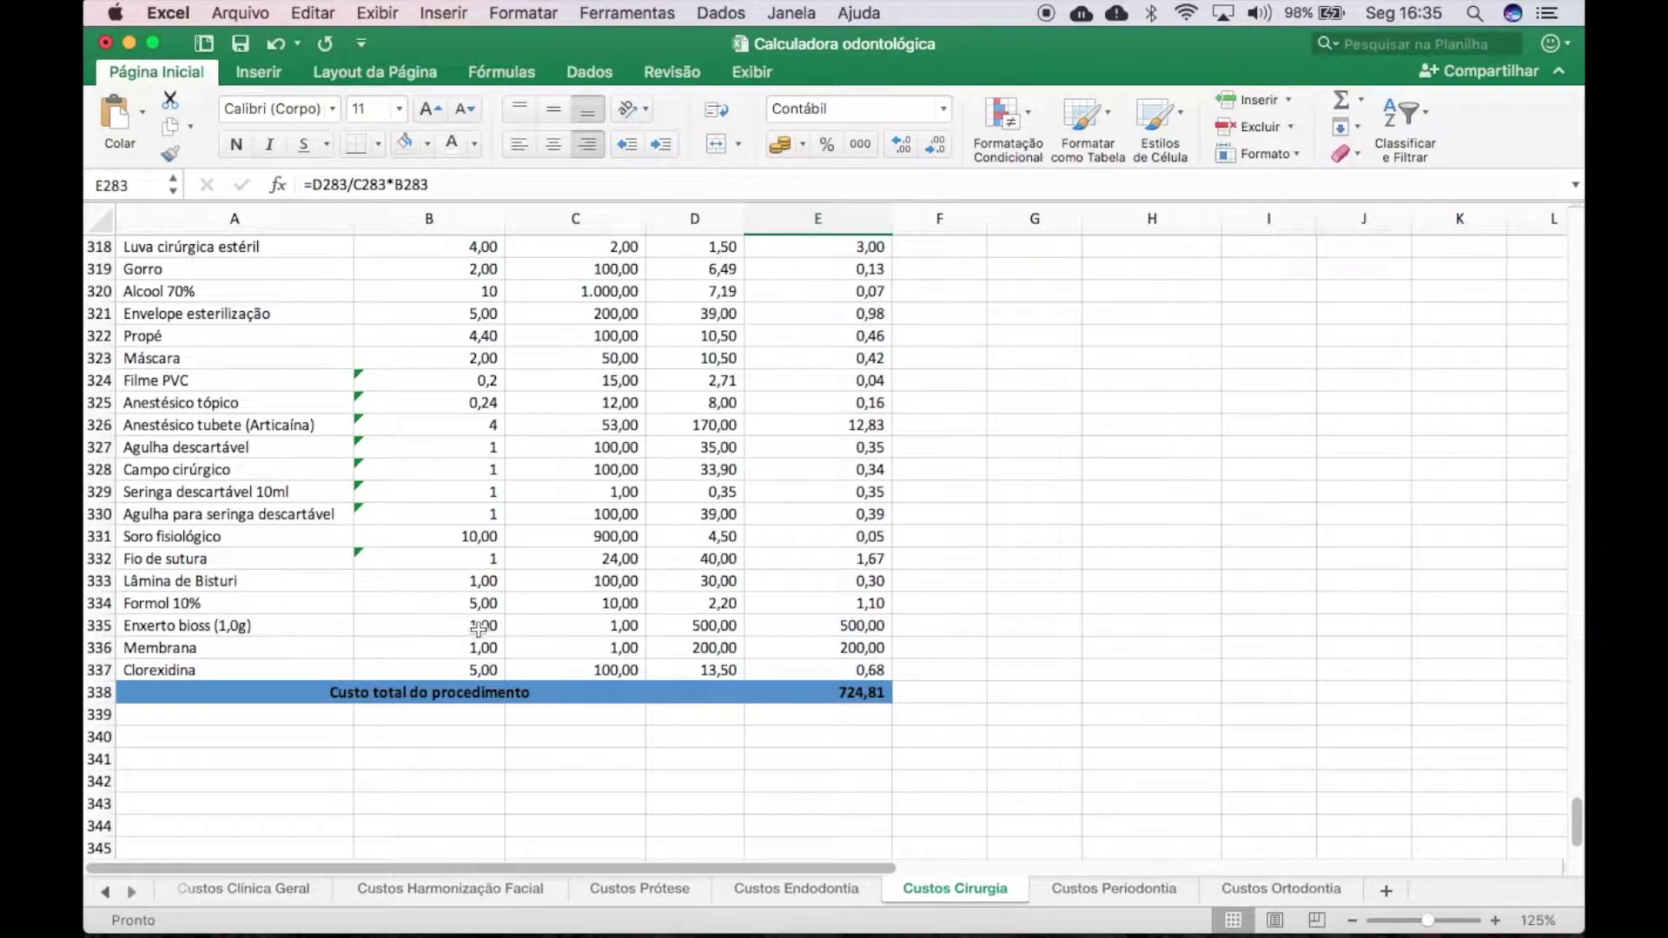
scroll(516, 644, up, 3)
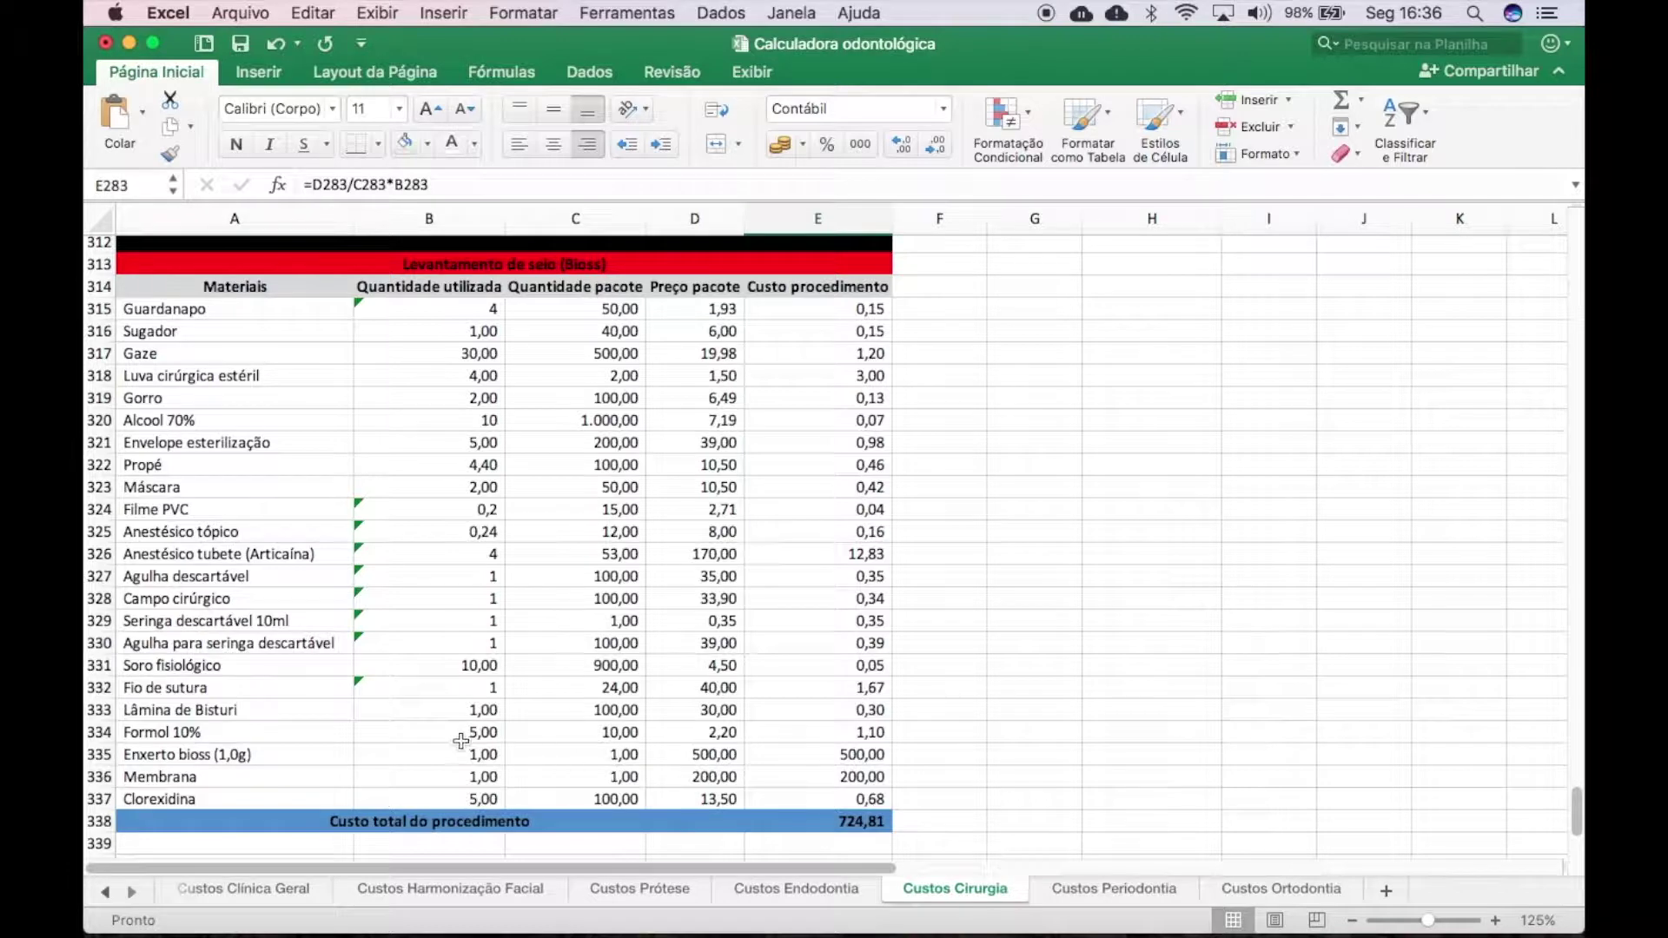
click(707, 755)
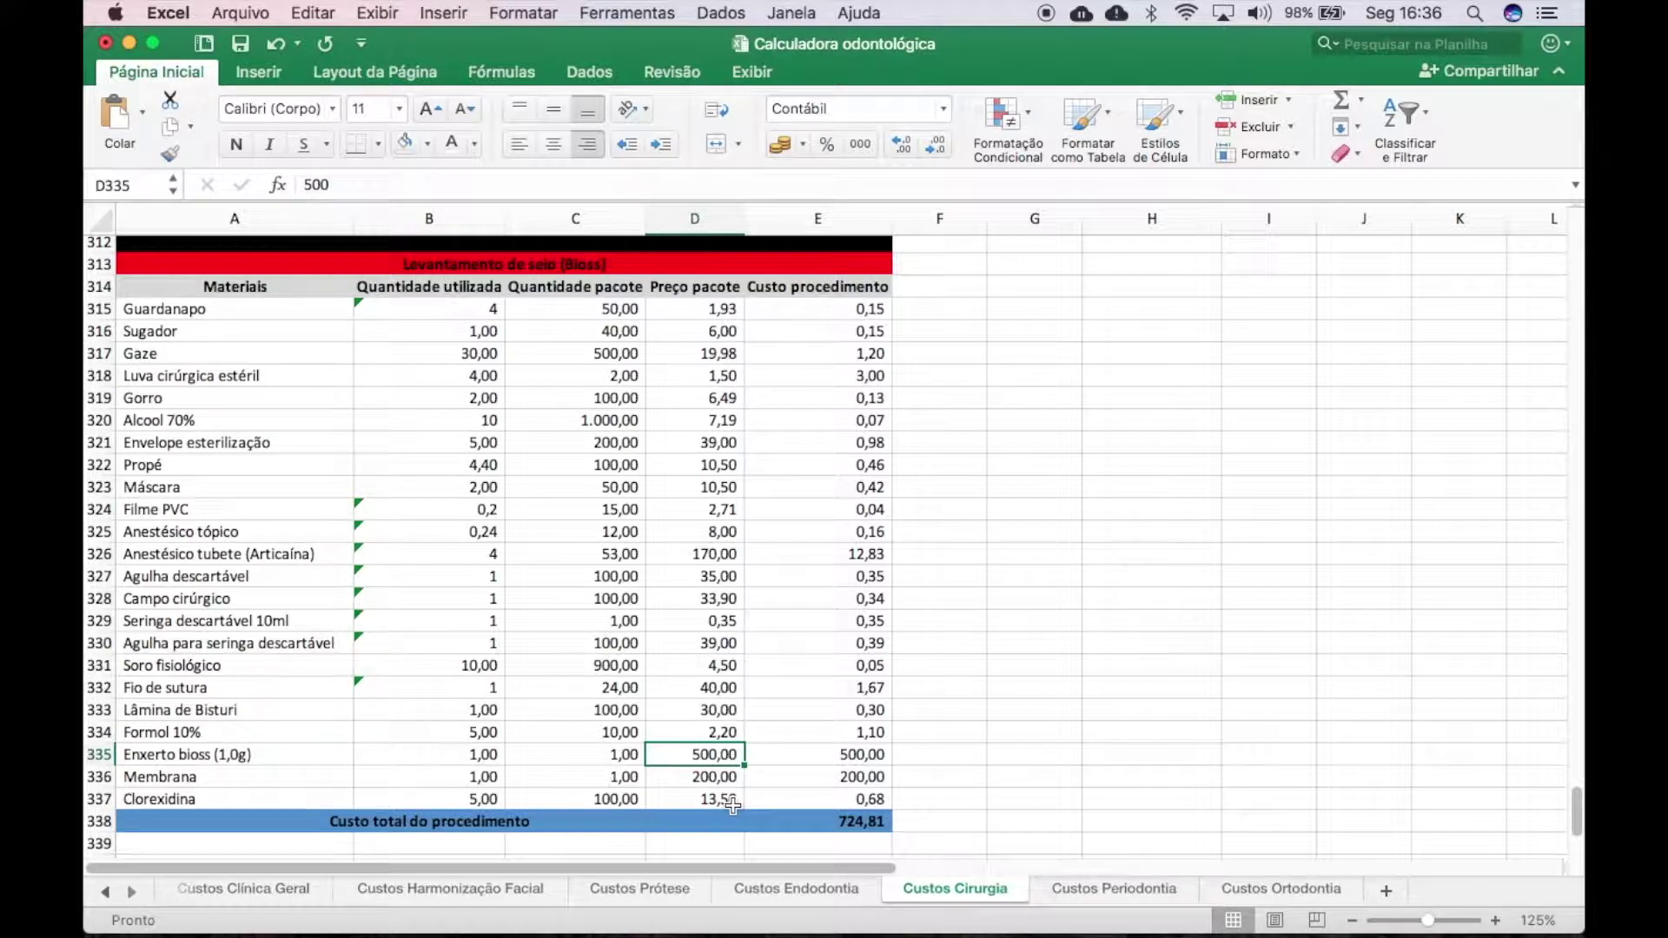
text(3)
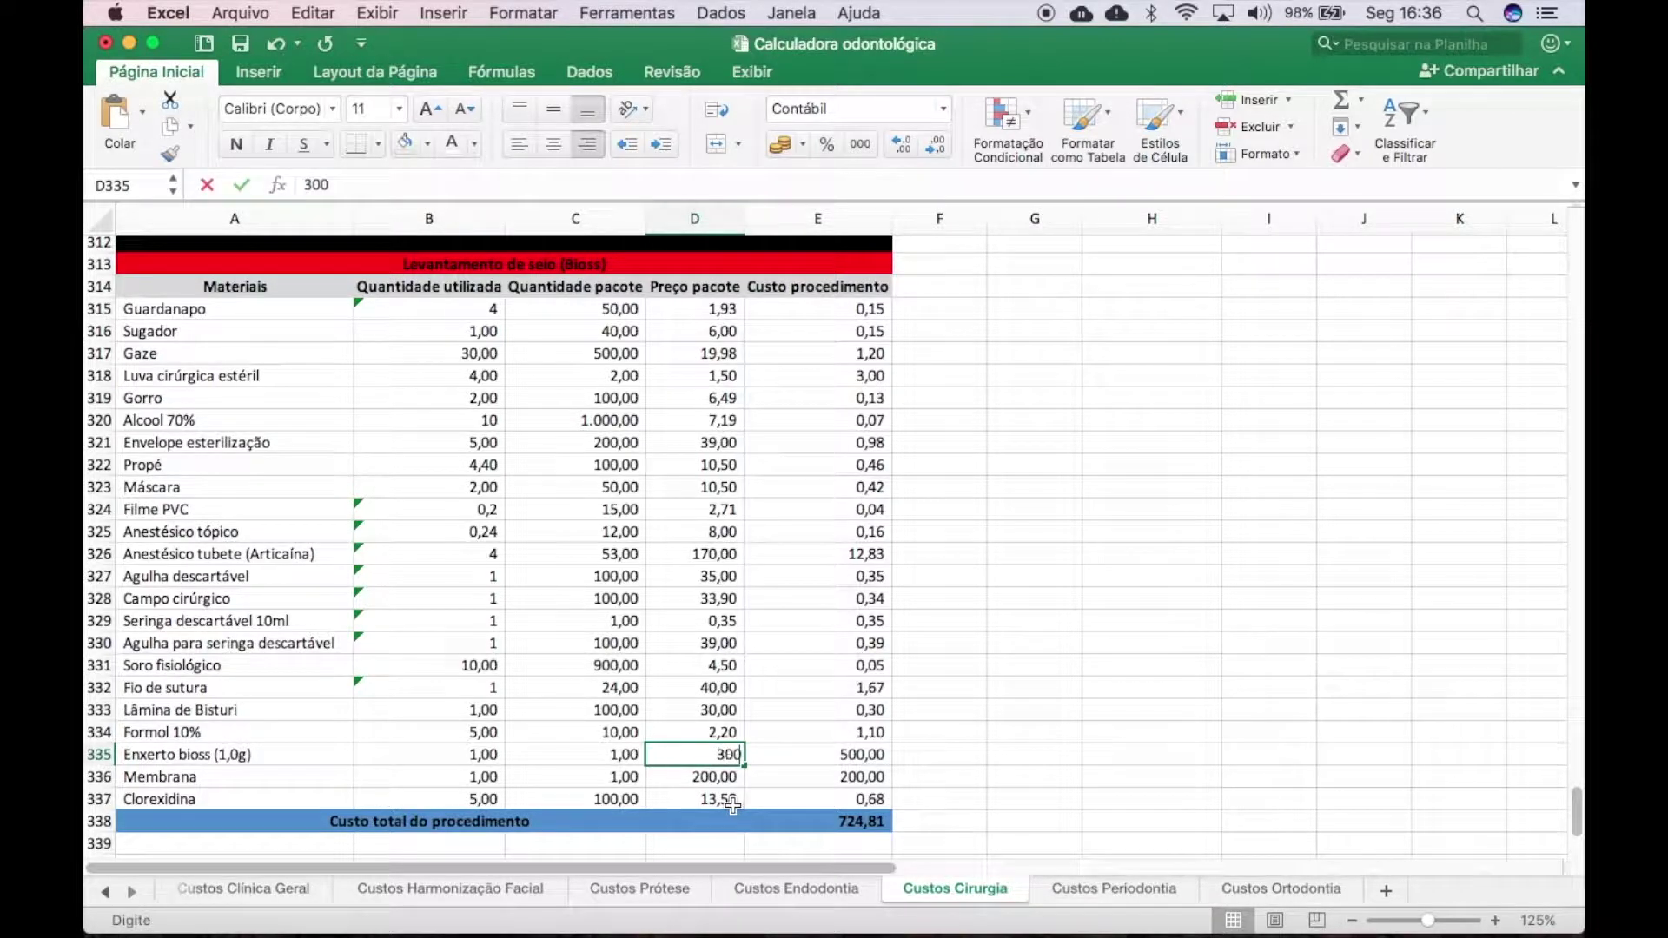
key(Return)
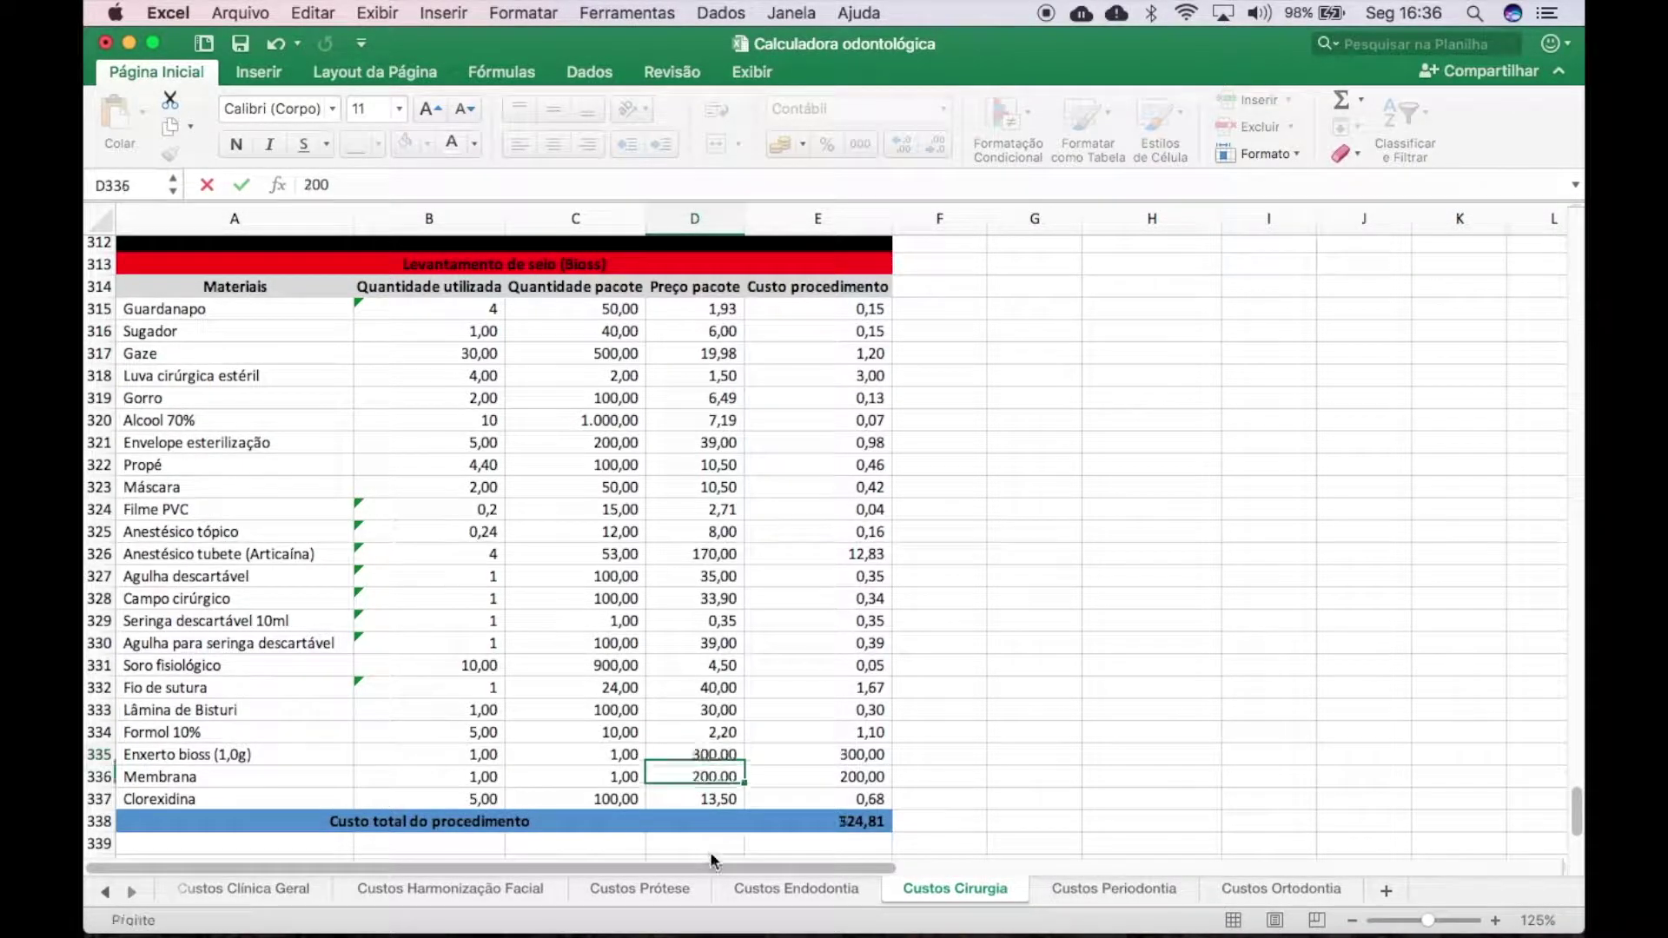
click(868, 754)
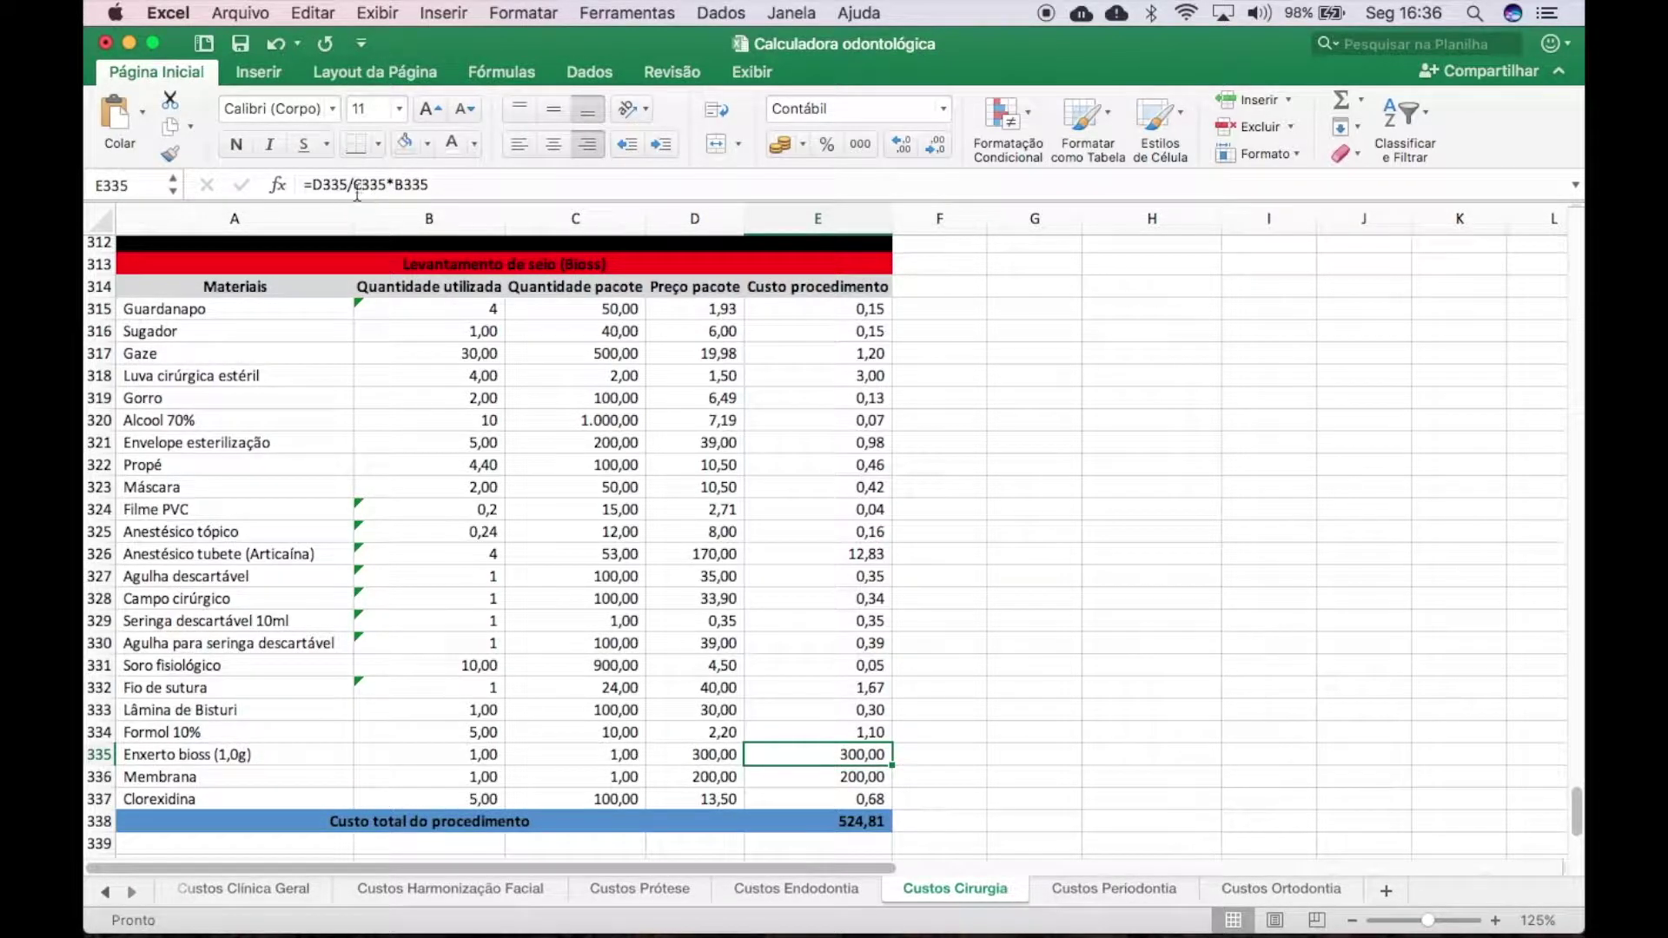
click(276, 43)
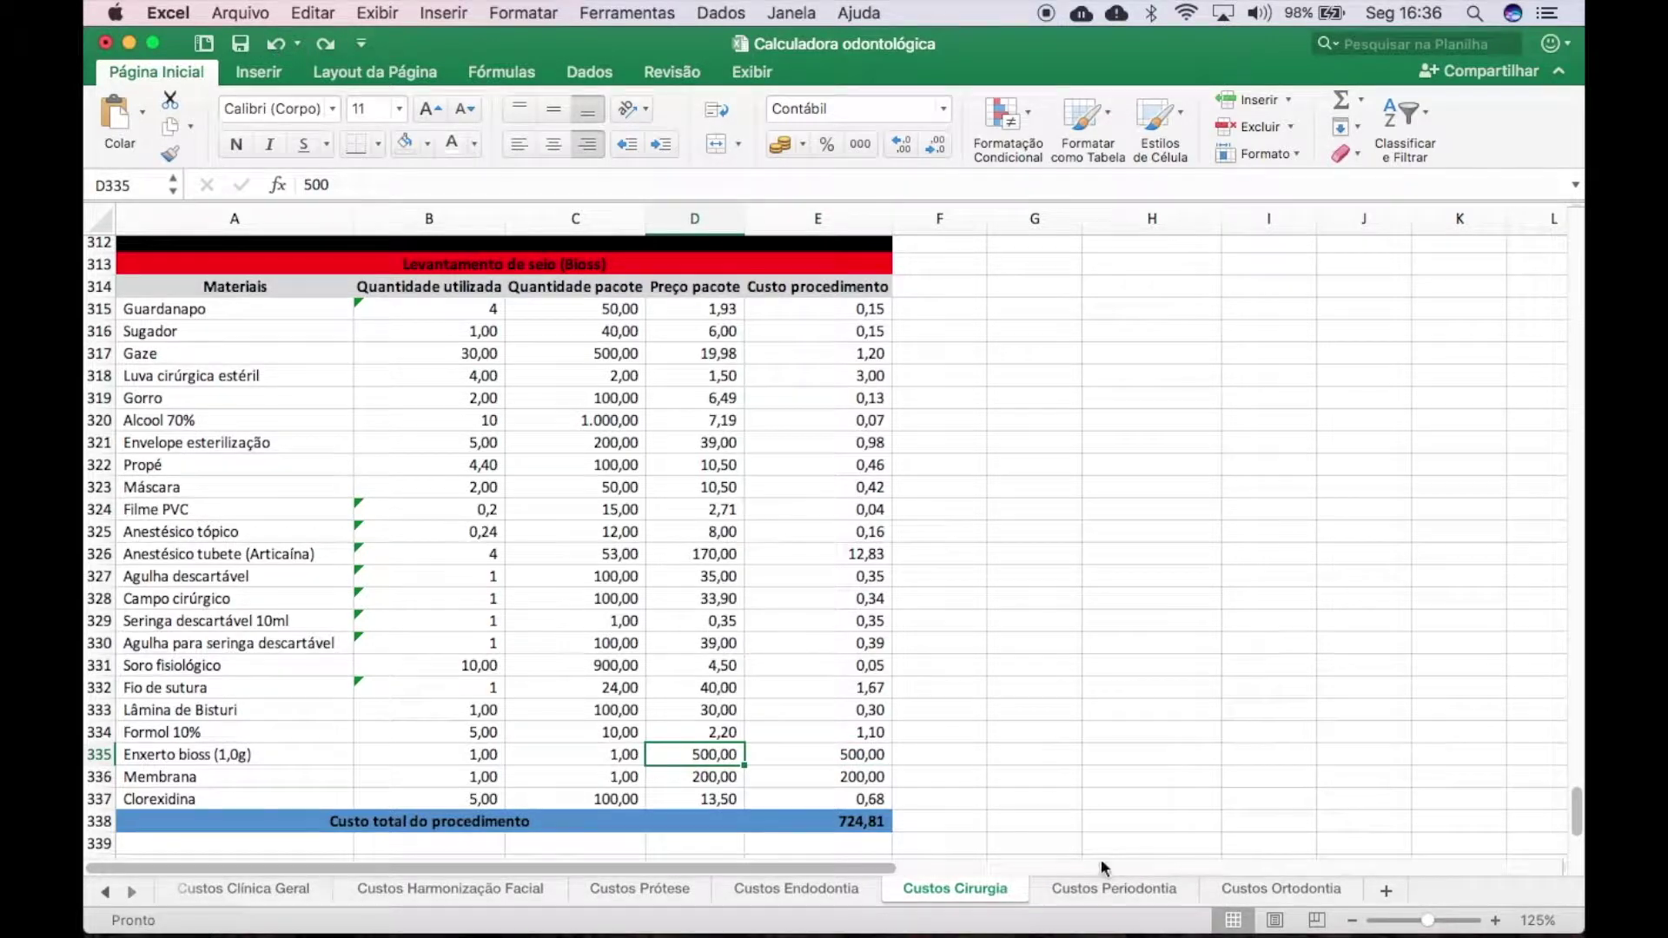
Step: Look over the material tables on the Custos Periodontia sheet, from Tratamento de Processo Agudo to Enxerto Conjuntivo Subepitelial
click(1110, 891)
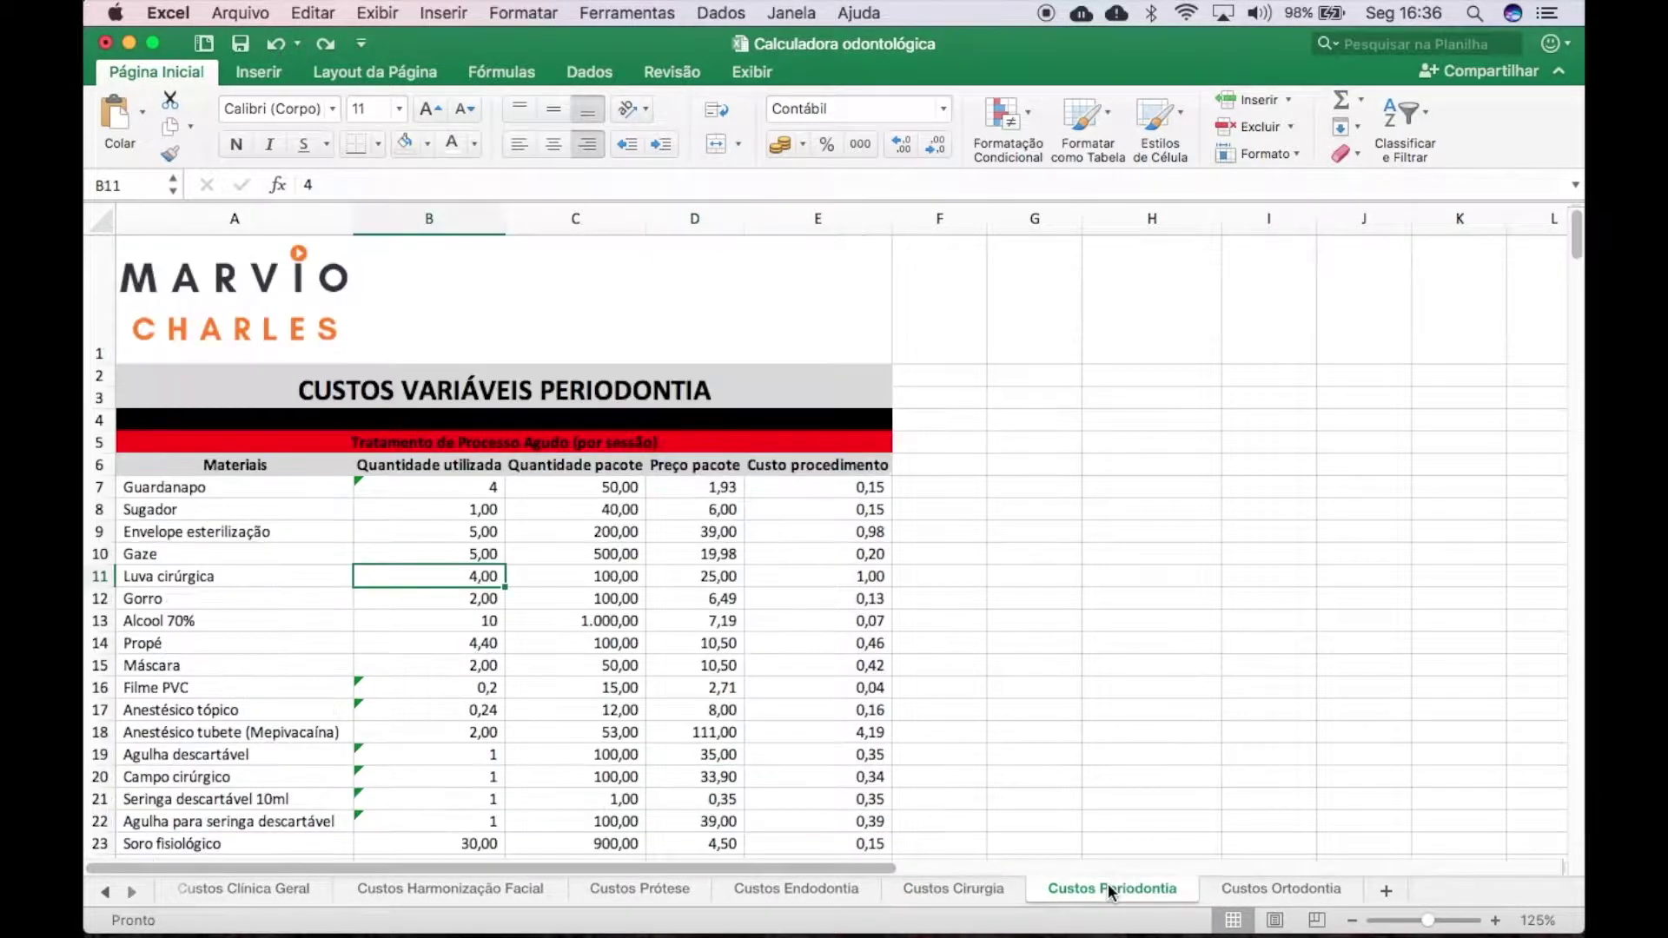
scroll(570, 573, down, 15)
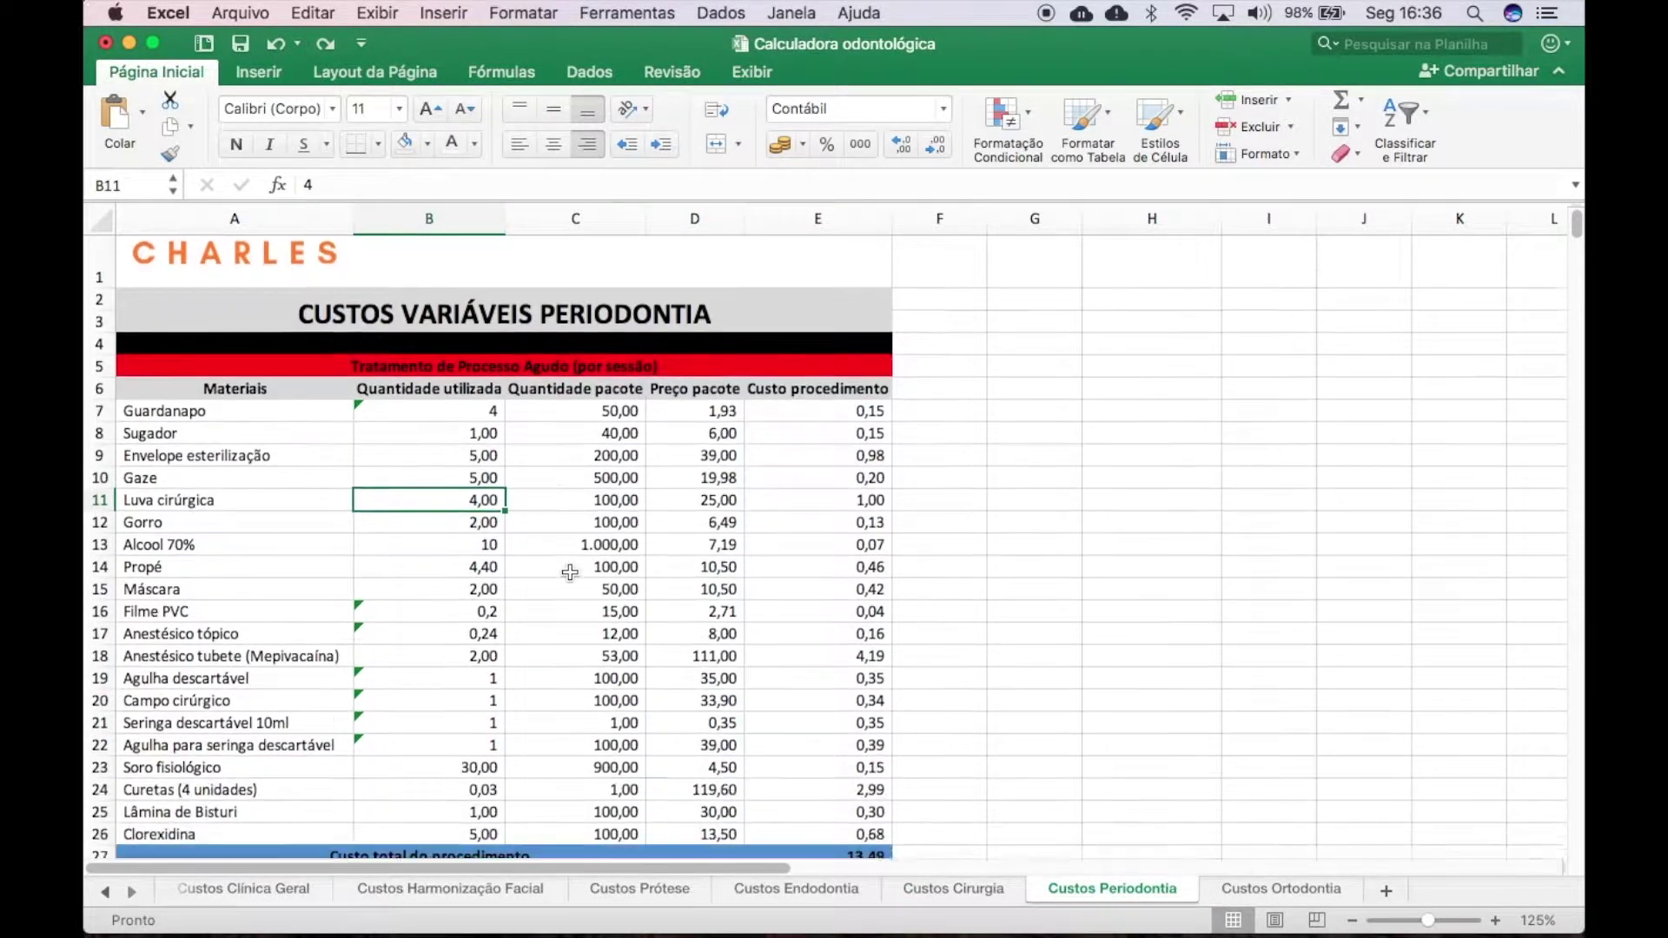
scroll(570, 572, down, 20)
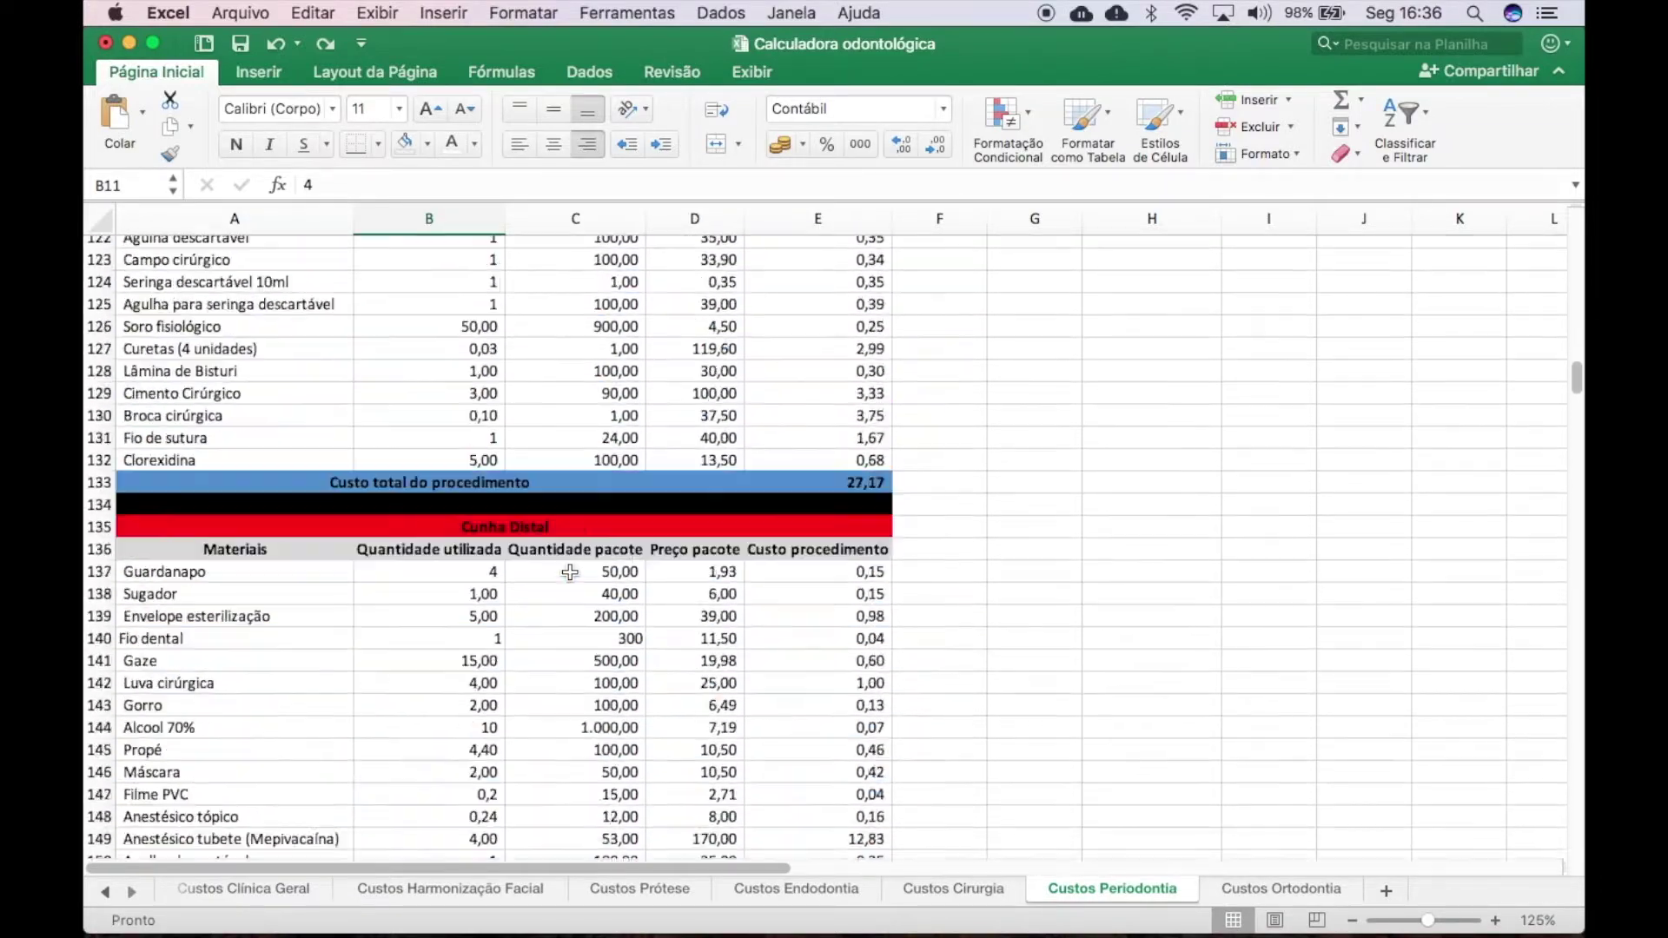
scroll(570, 573, up, 20)
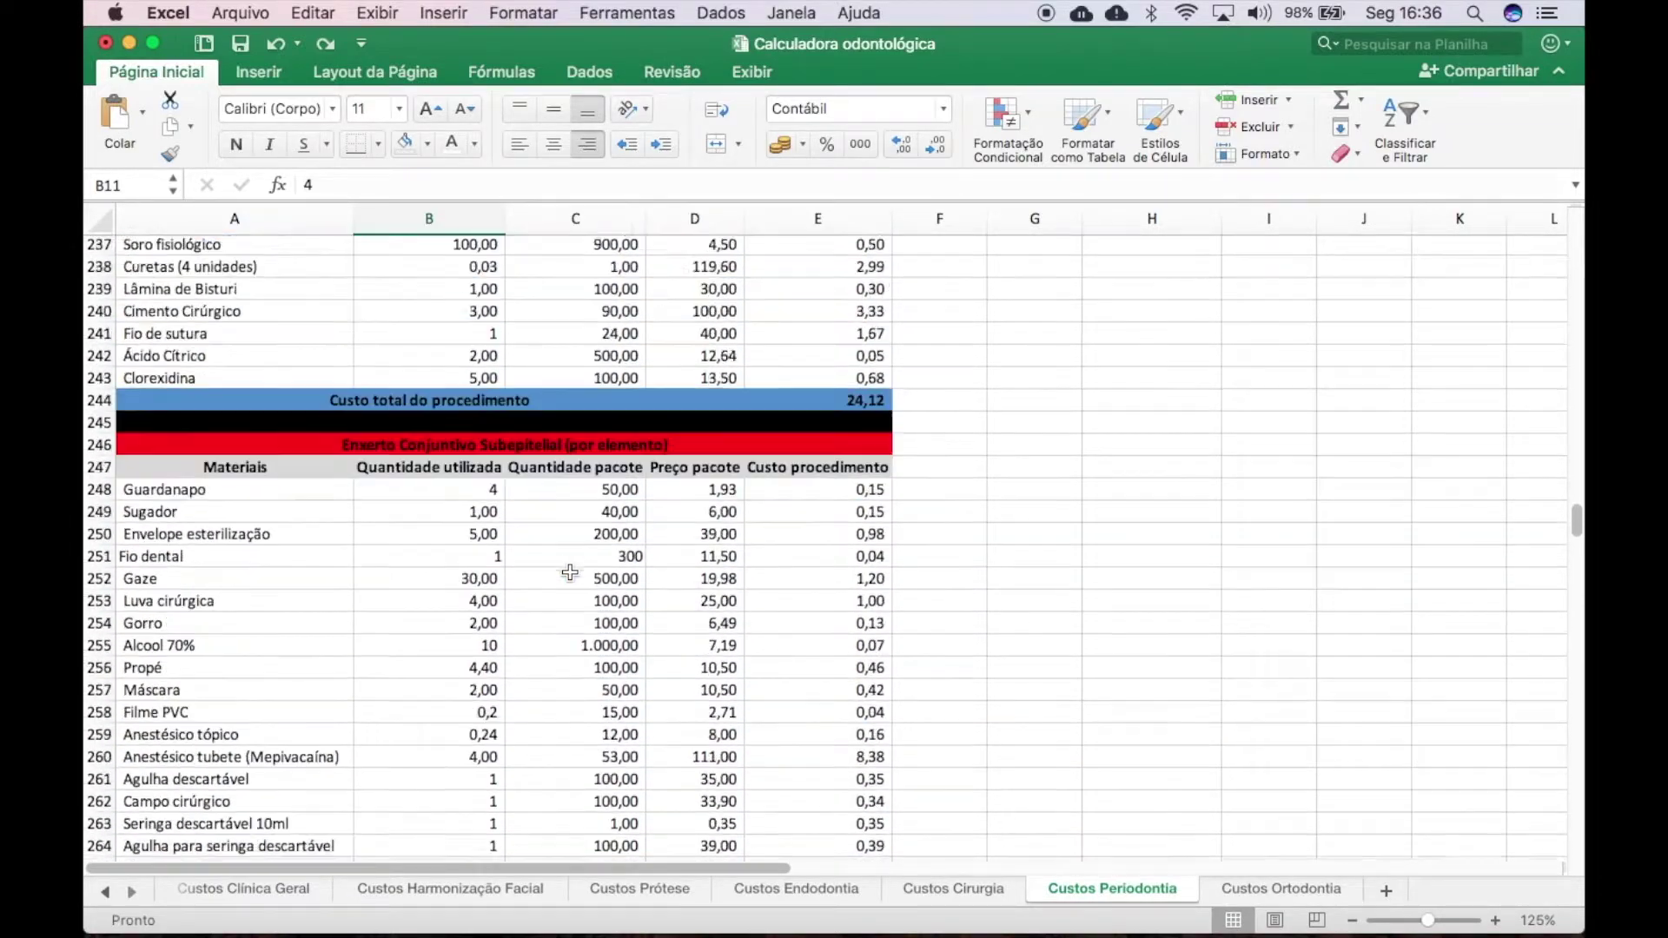
scroll(570, 573, down, 7)
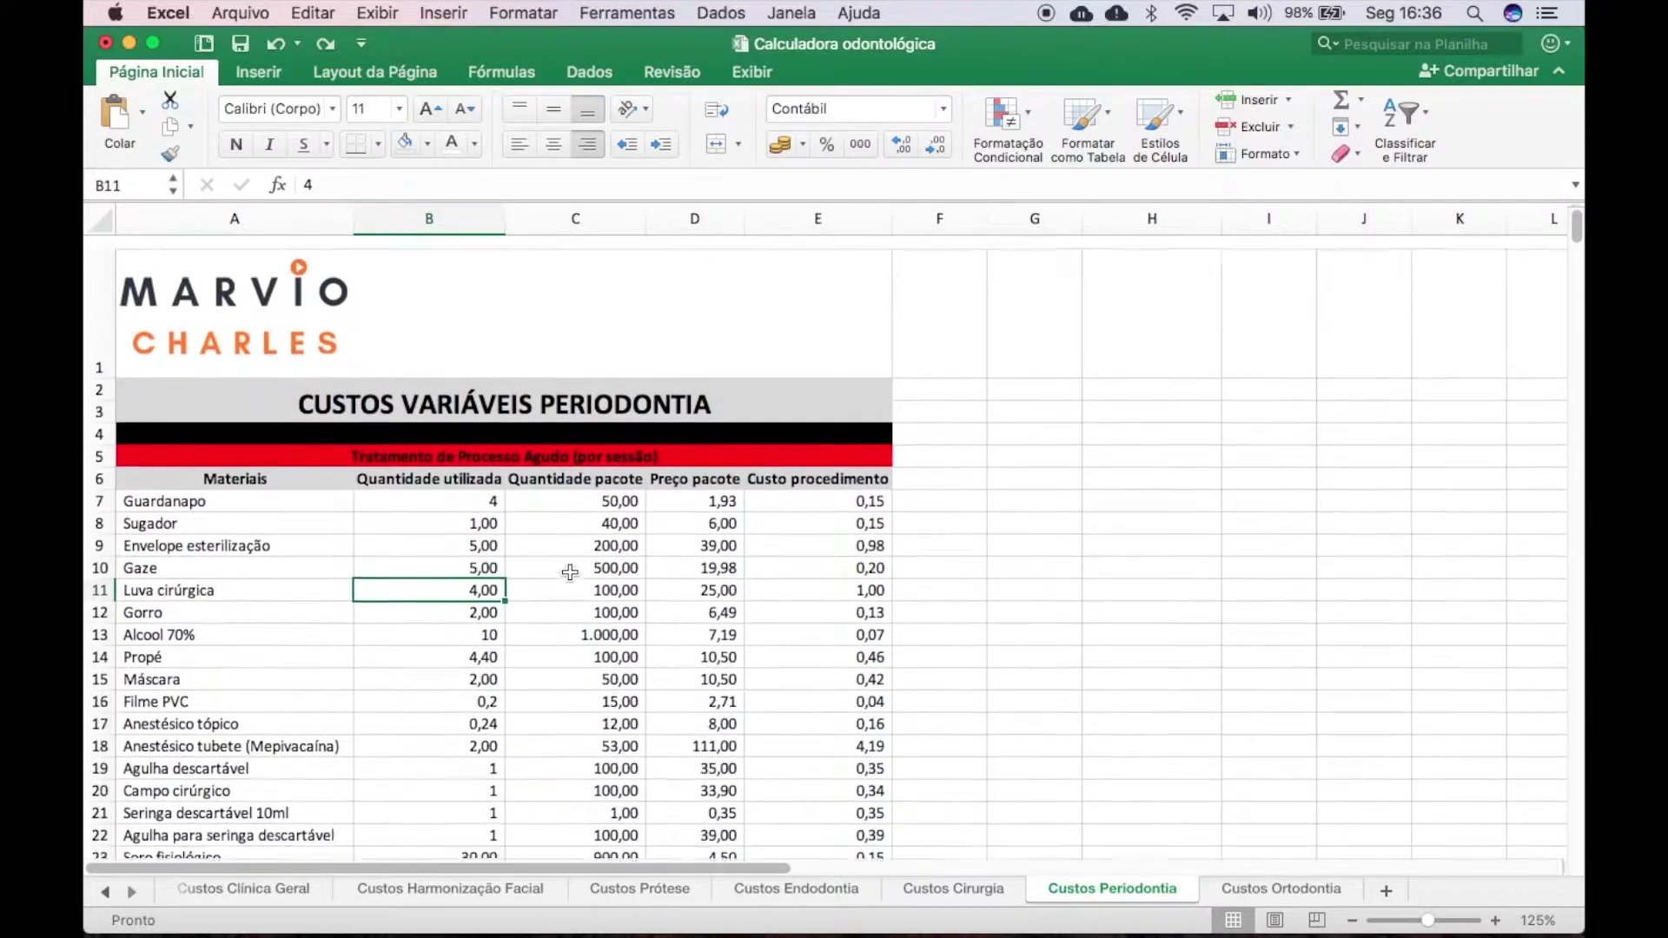
scroll(570, 573, down, 15)
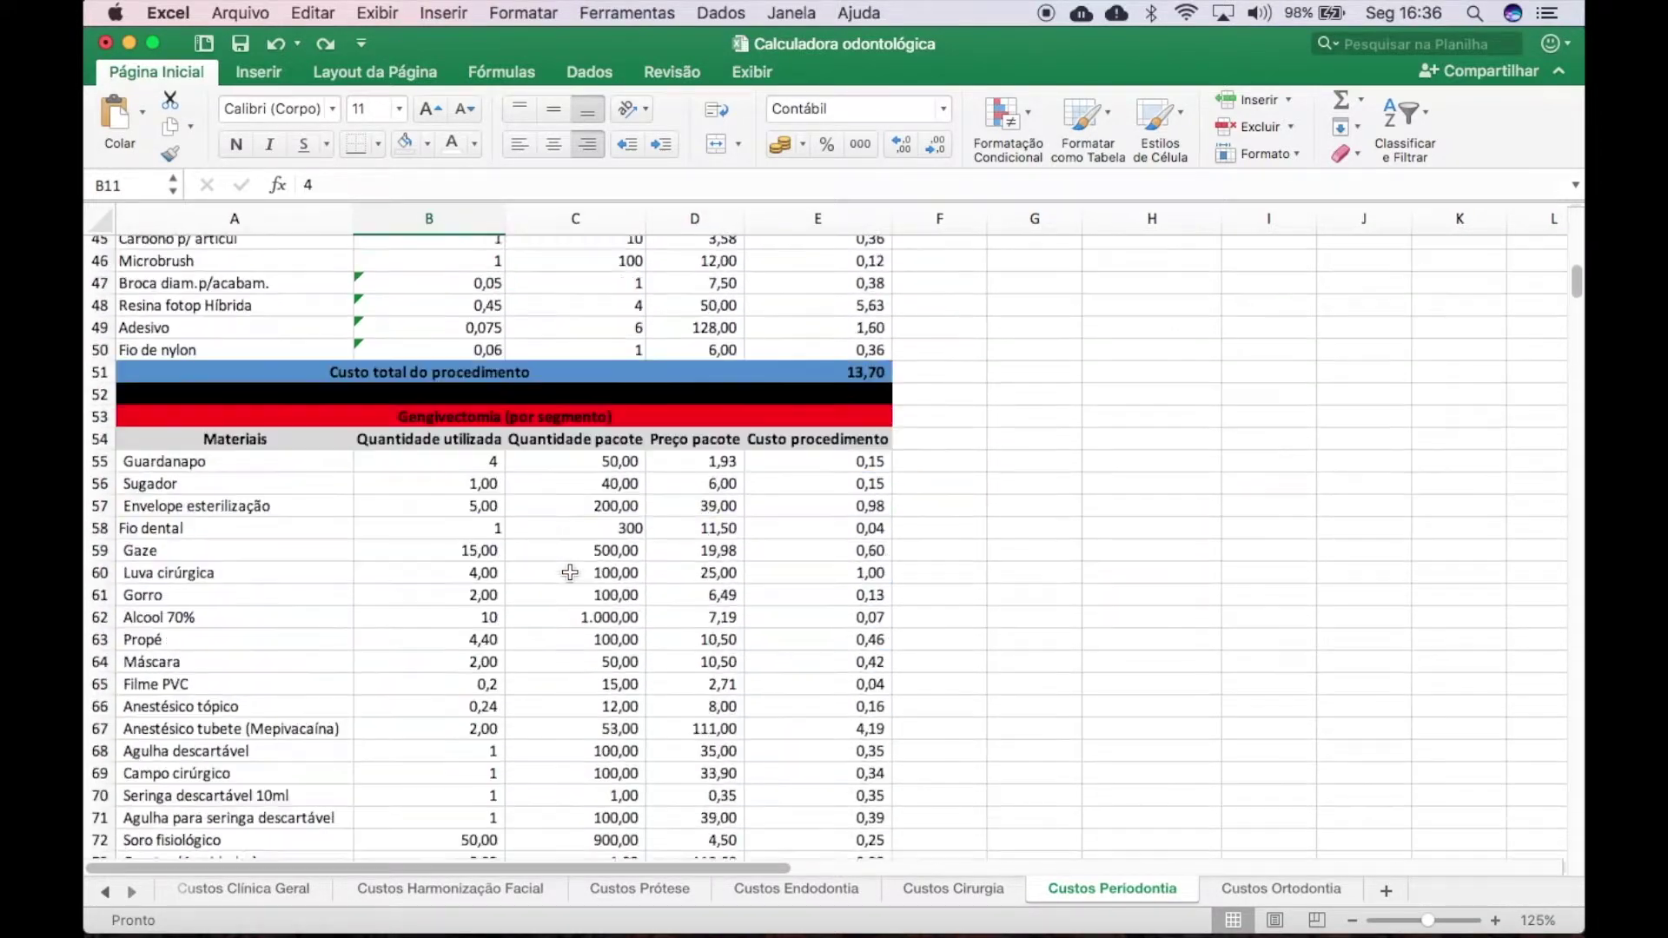
scroll(570, 572, down, 20)
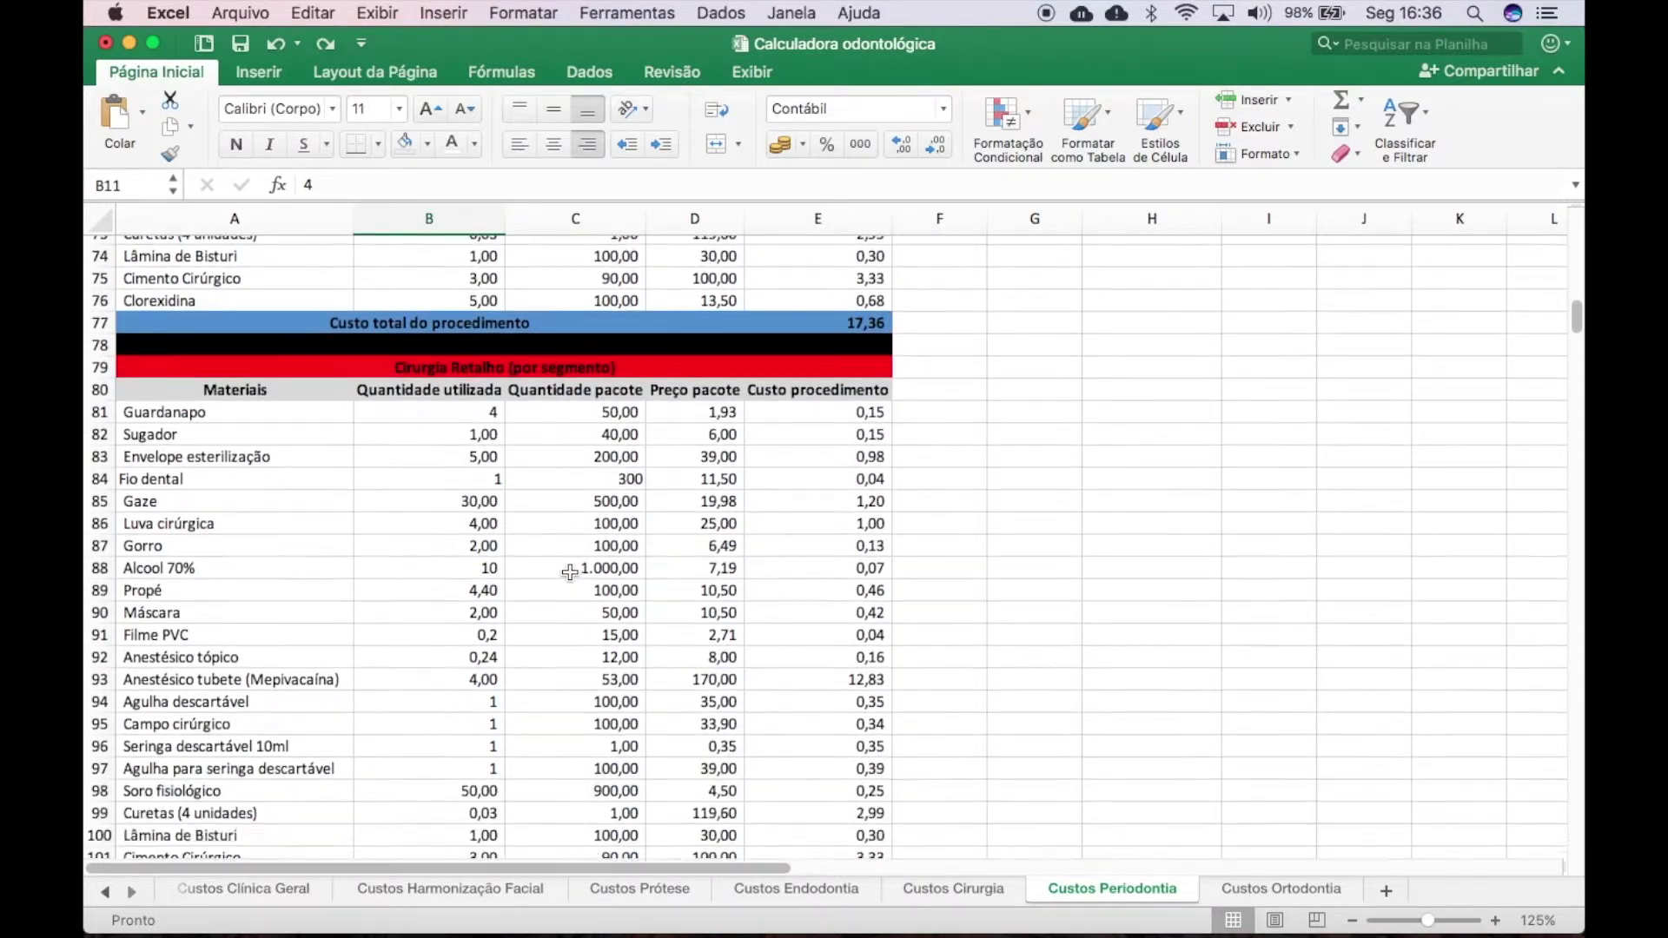
Step: Look over the fixed appliance and appliance maintenance tables on the Custos Ortodontia sheet
click(1278, 890)
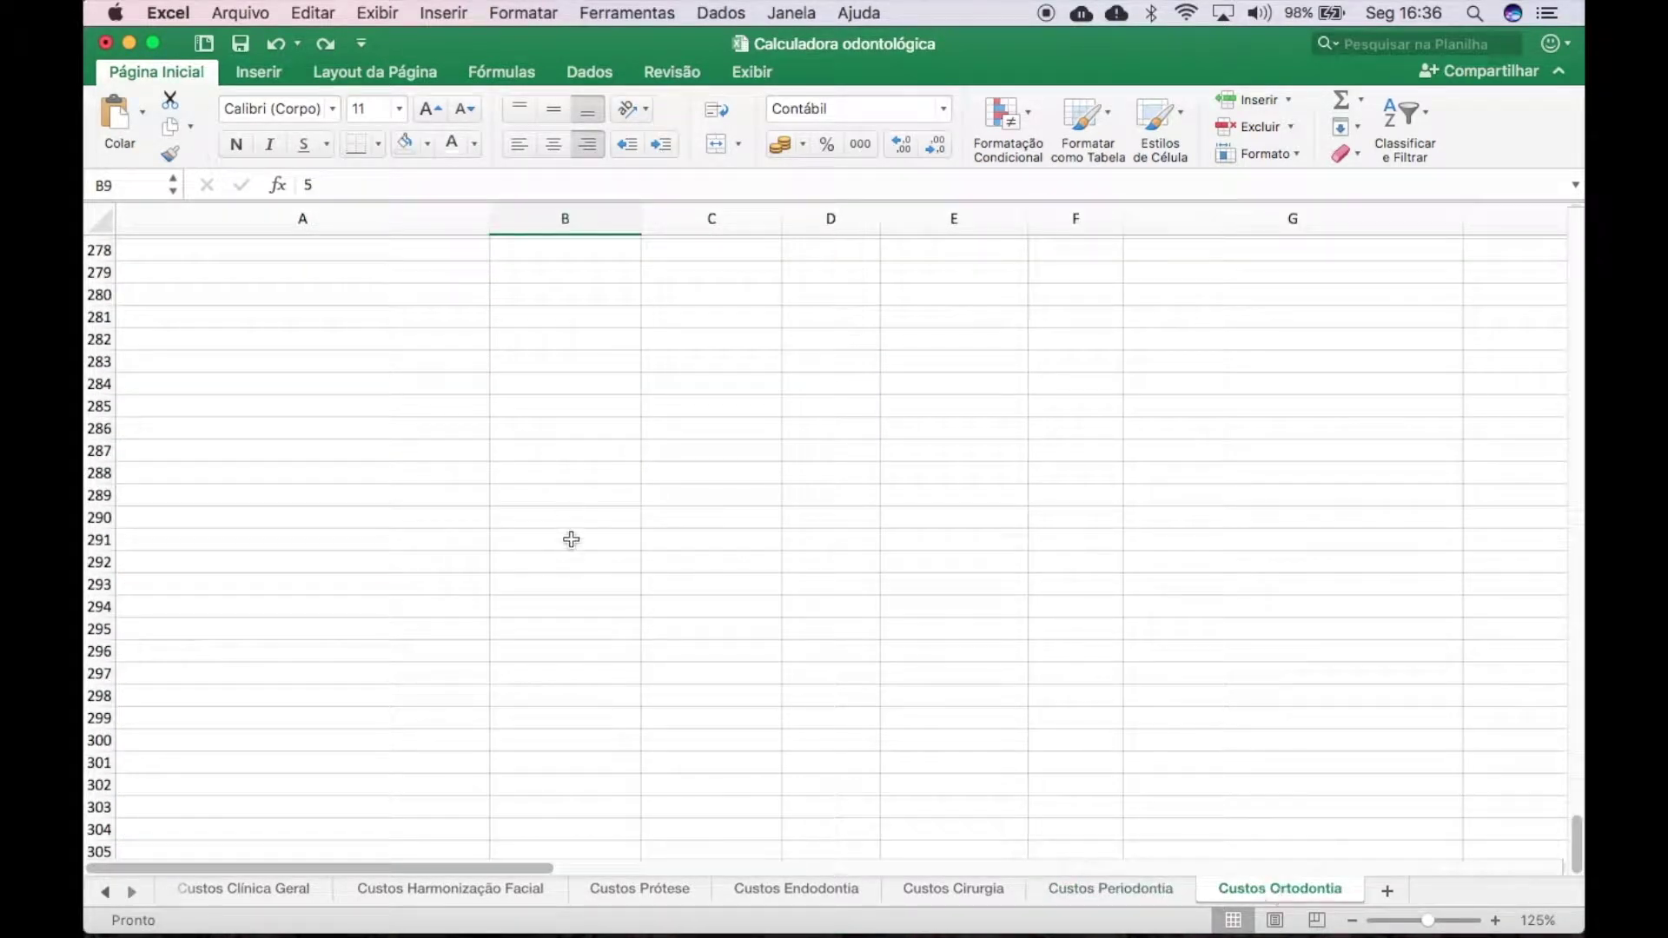
scroll(566, 506, up, 20)
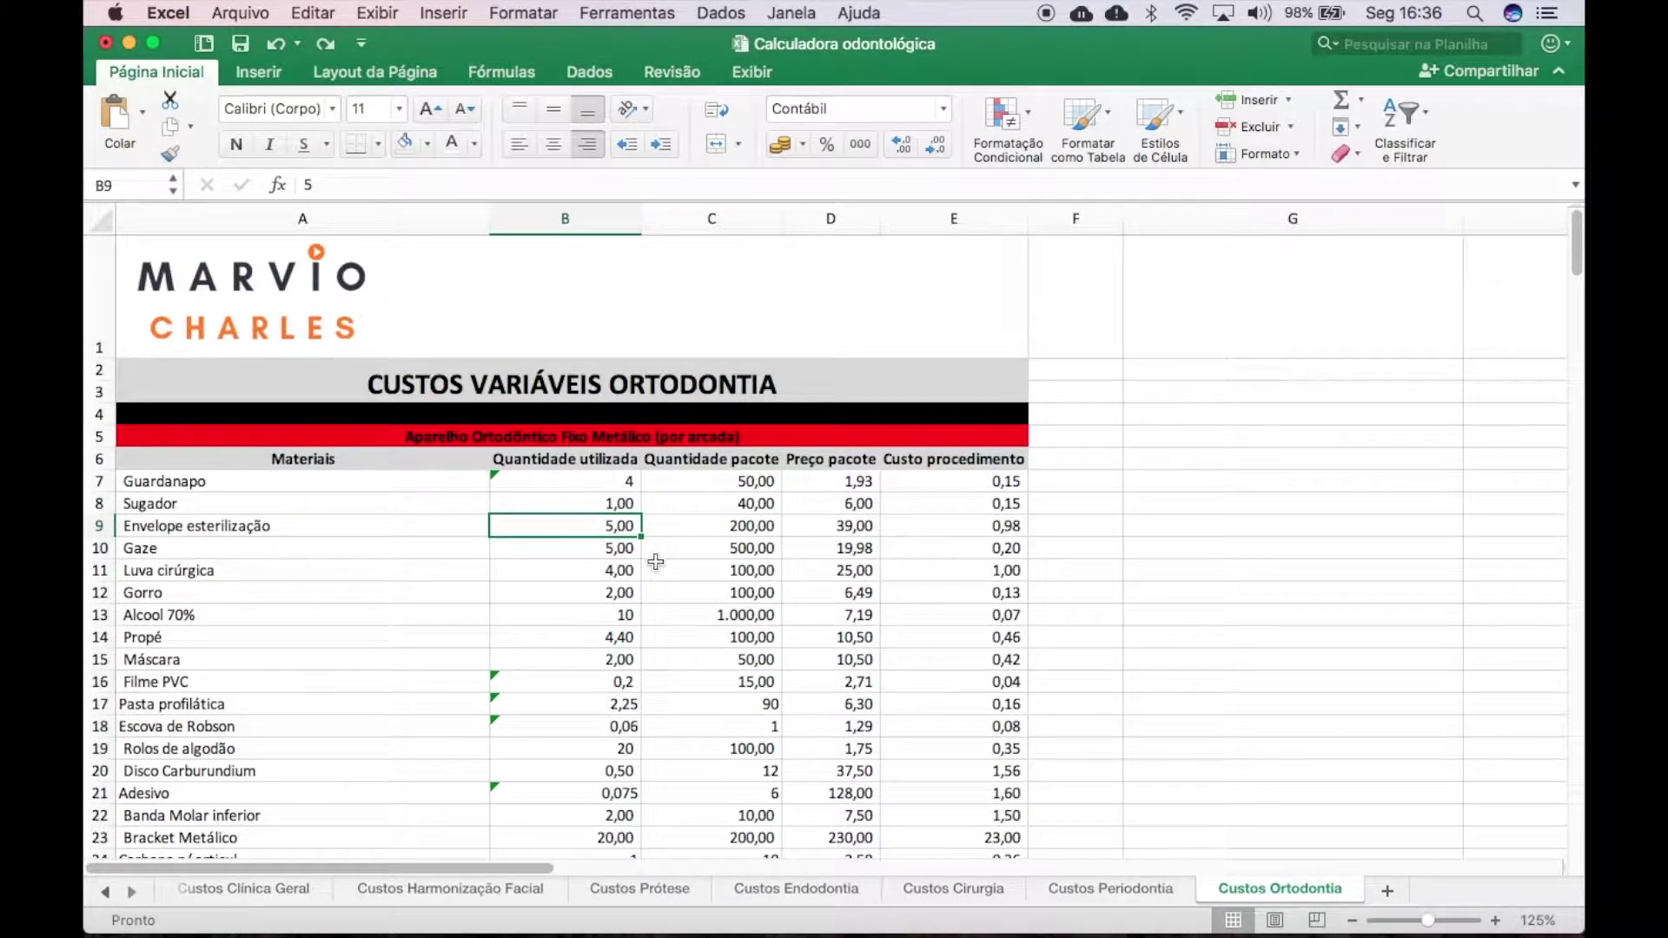
scroll(656, 562, down, 6)
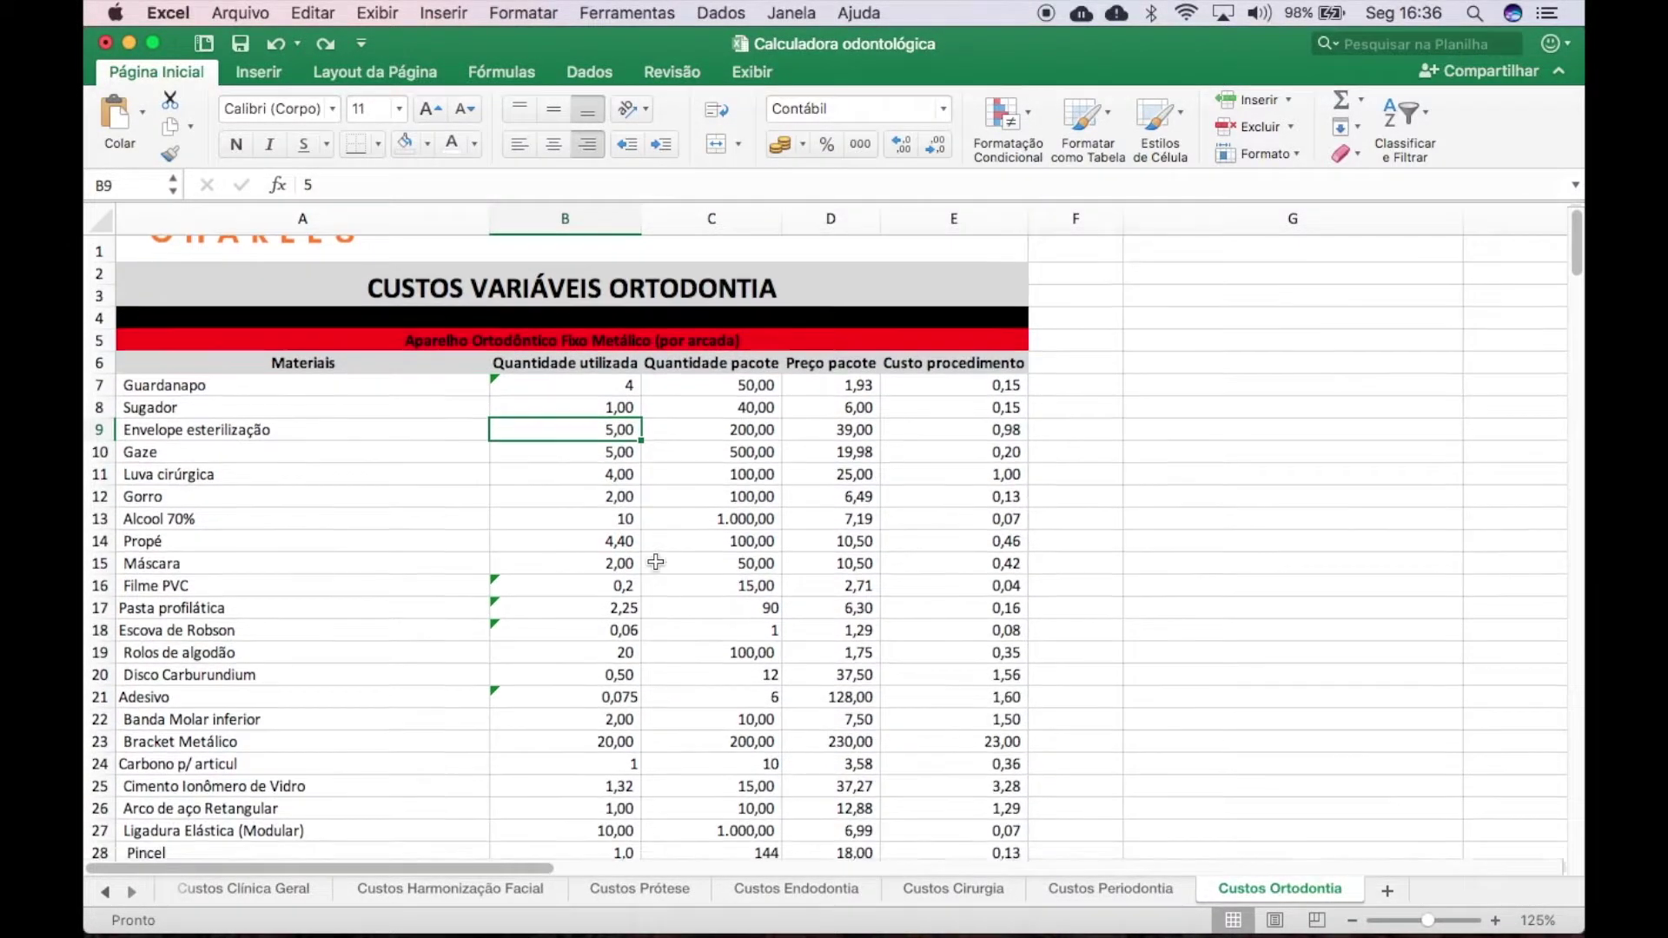
scroll(656, 562, down, 10)
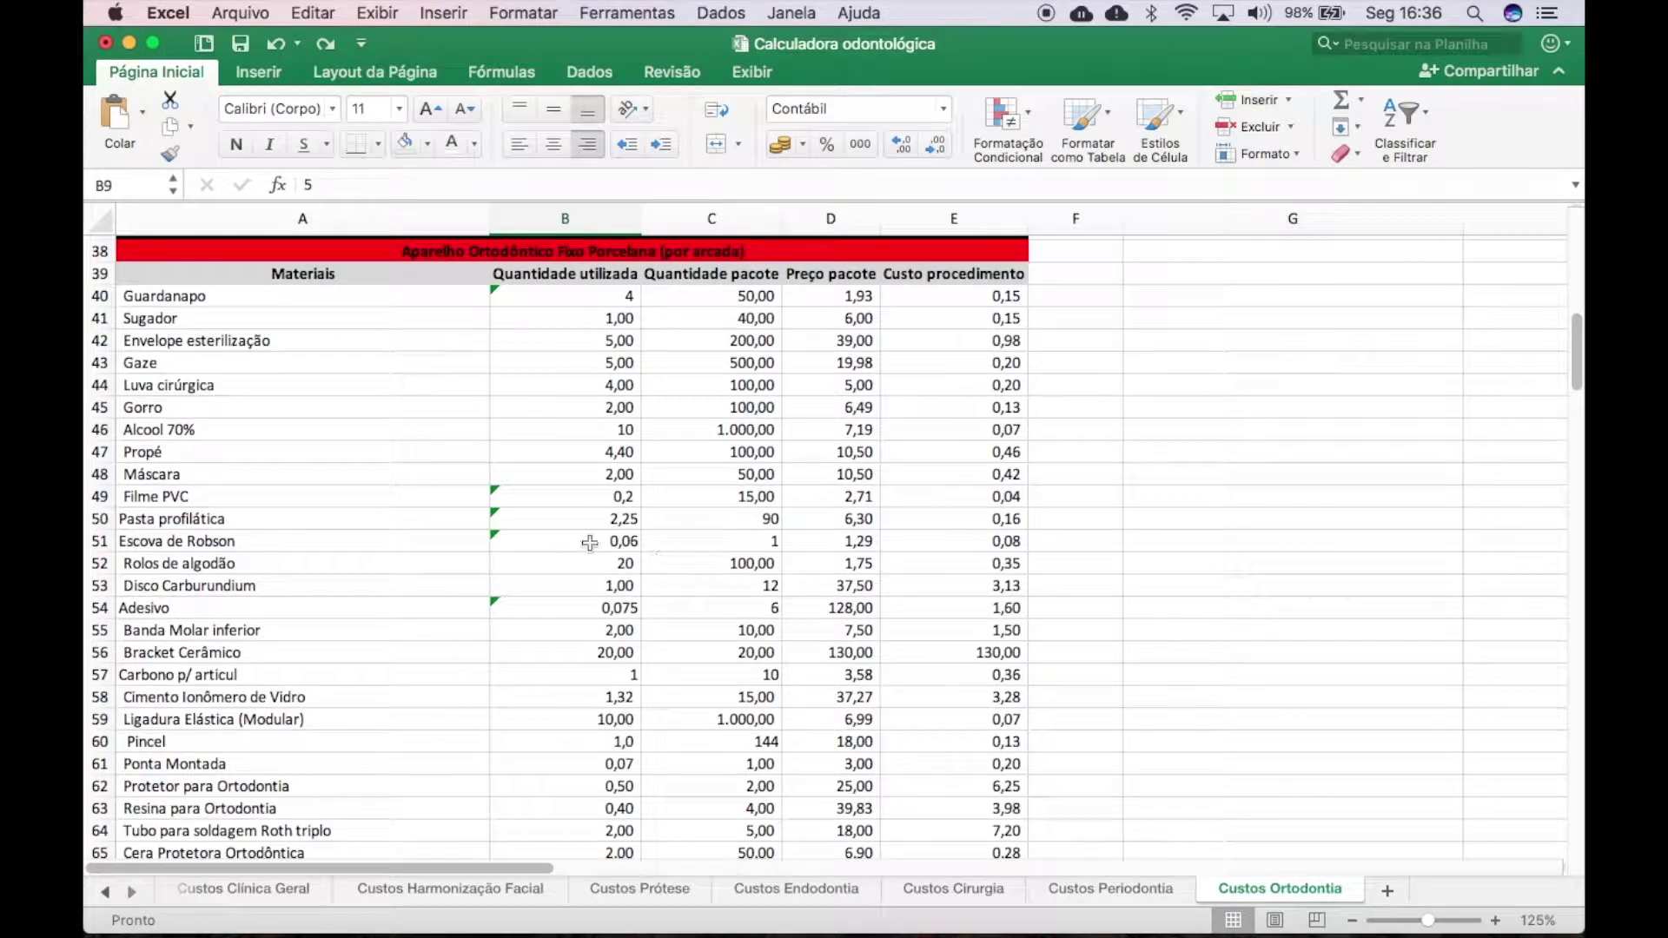
scroll(605, 691, down, 9)
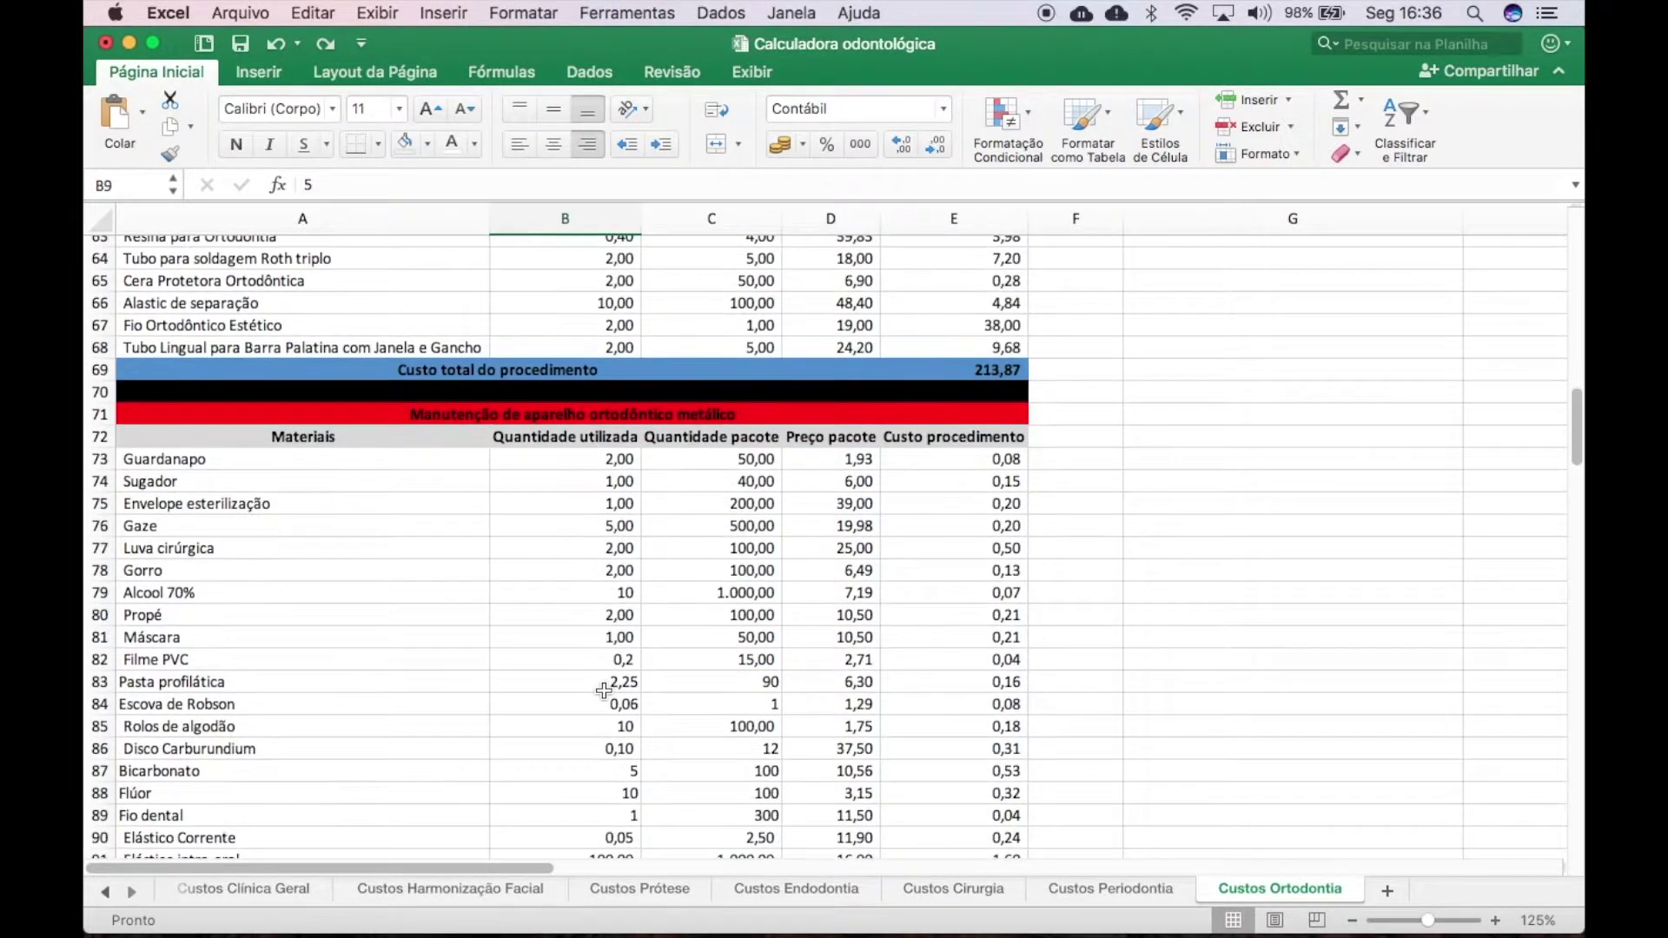
scroll(672, 677, down, 1)
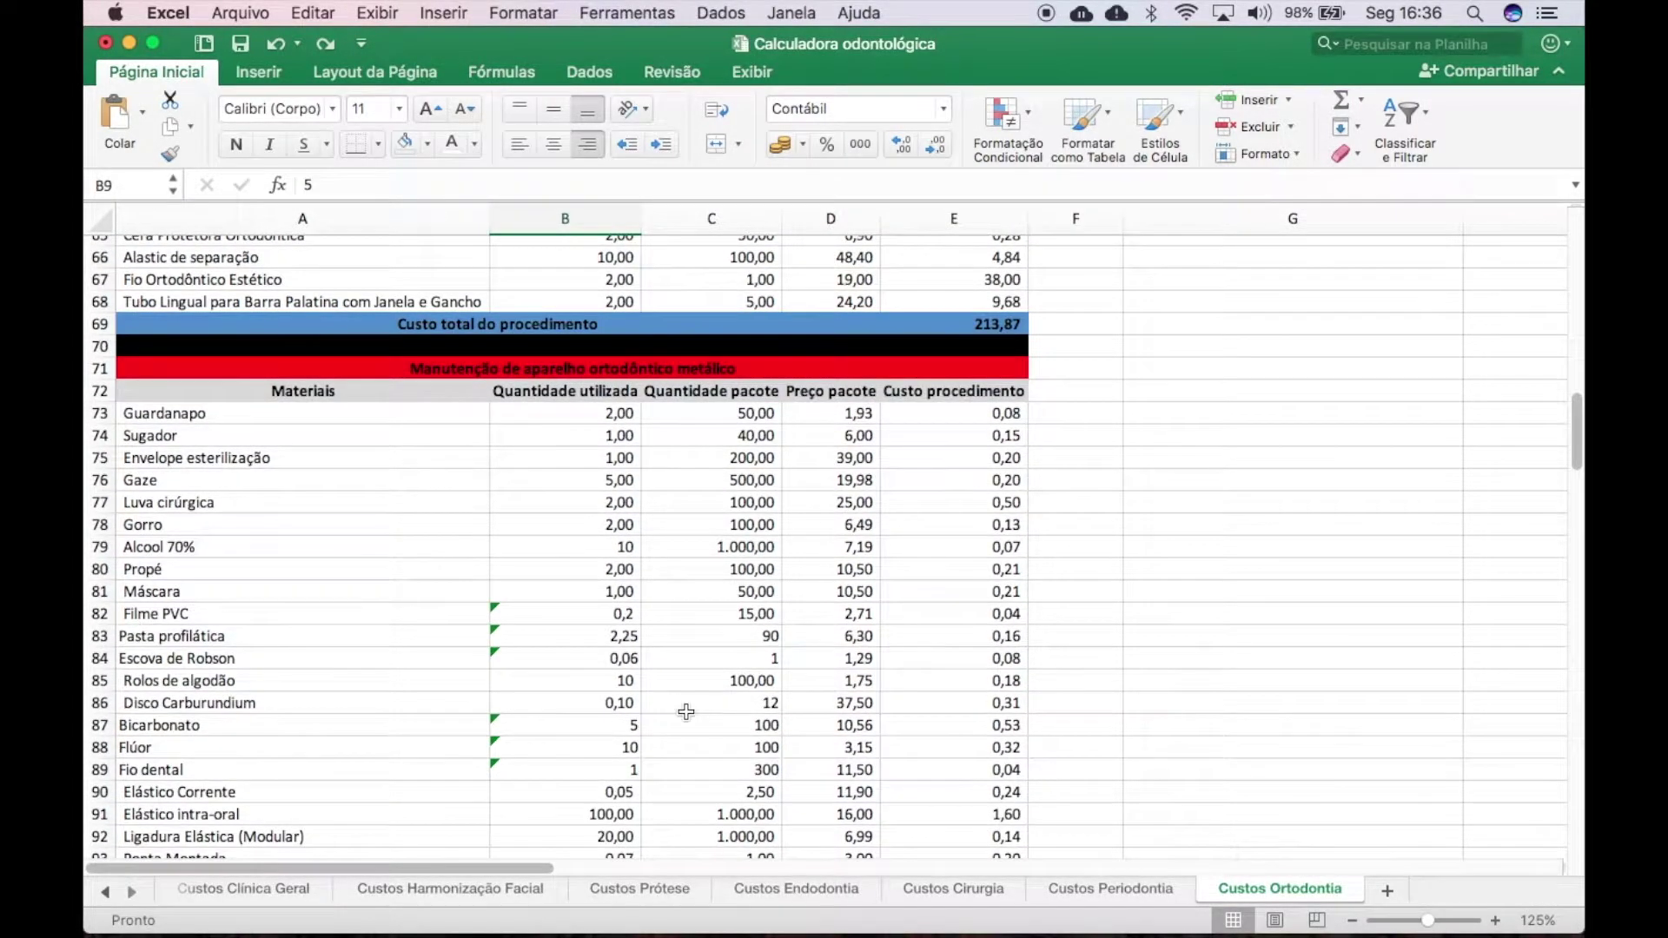
scroll(687, 711, down, 9)
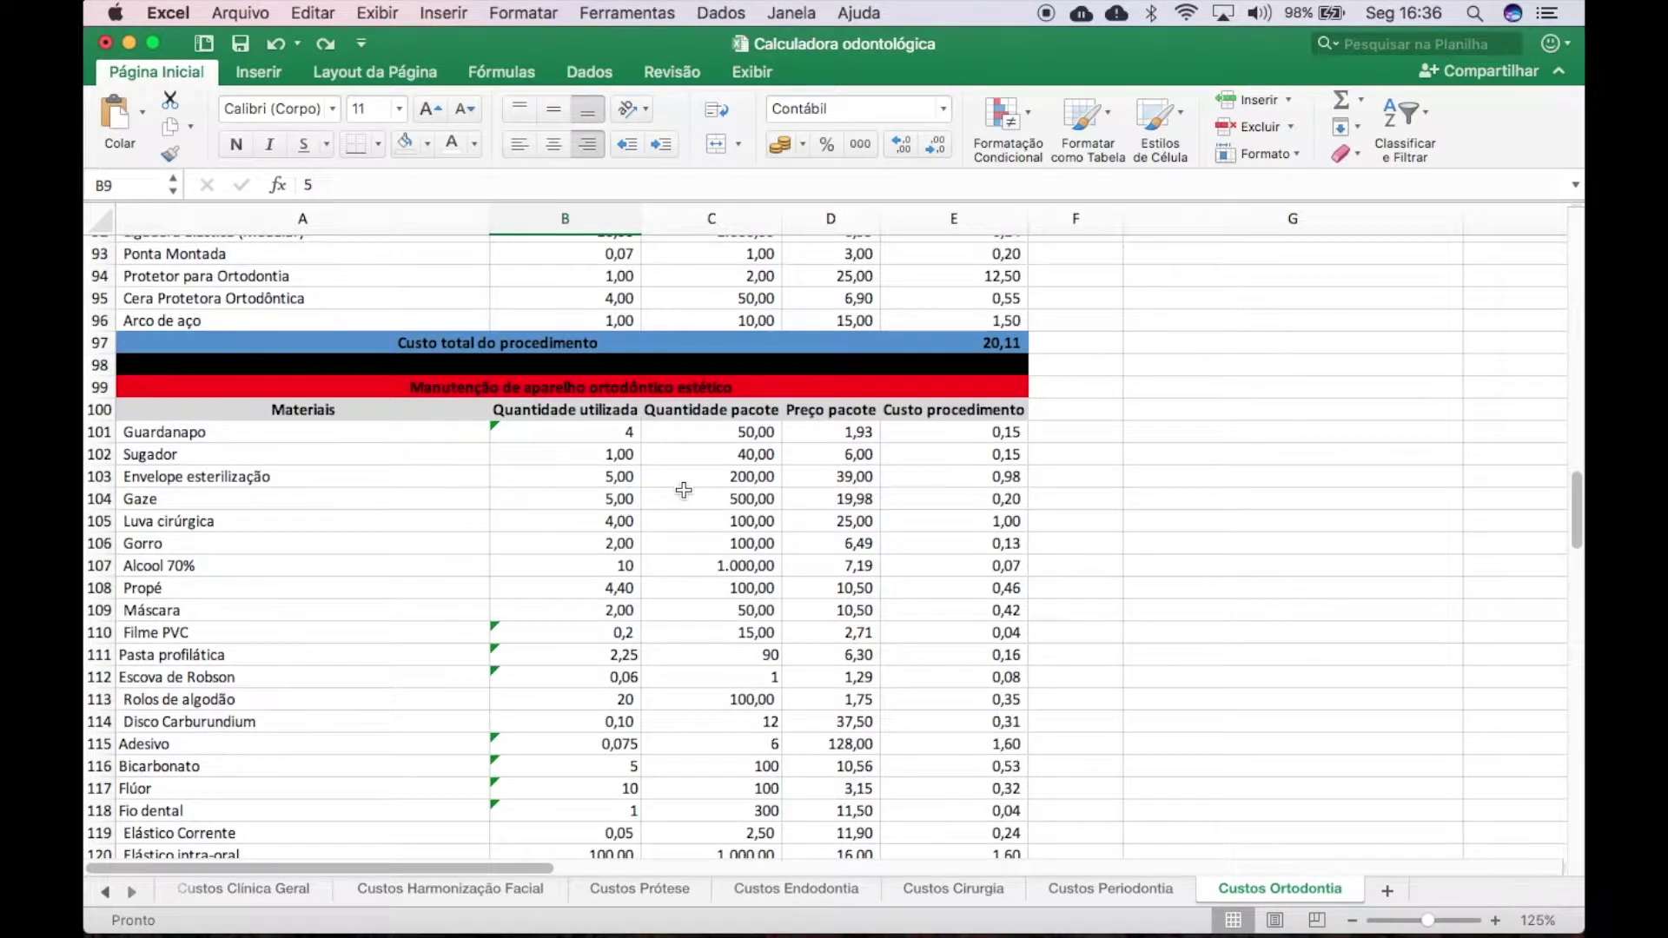
scroll(684, 490, down, 10)
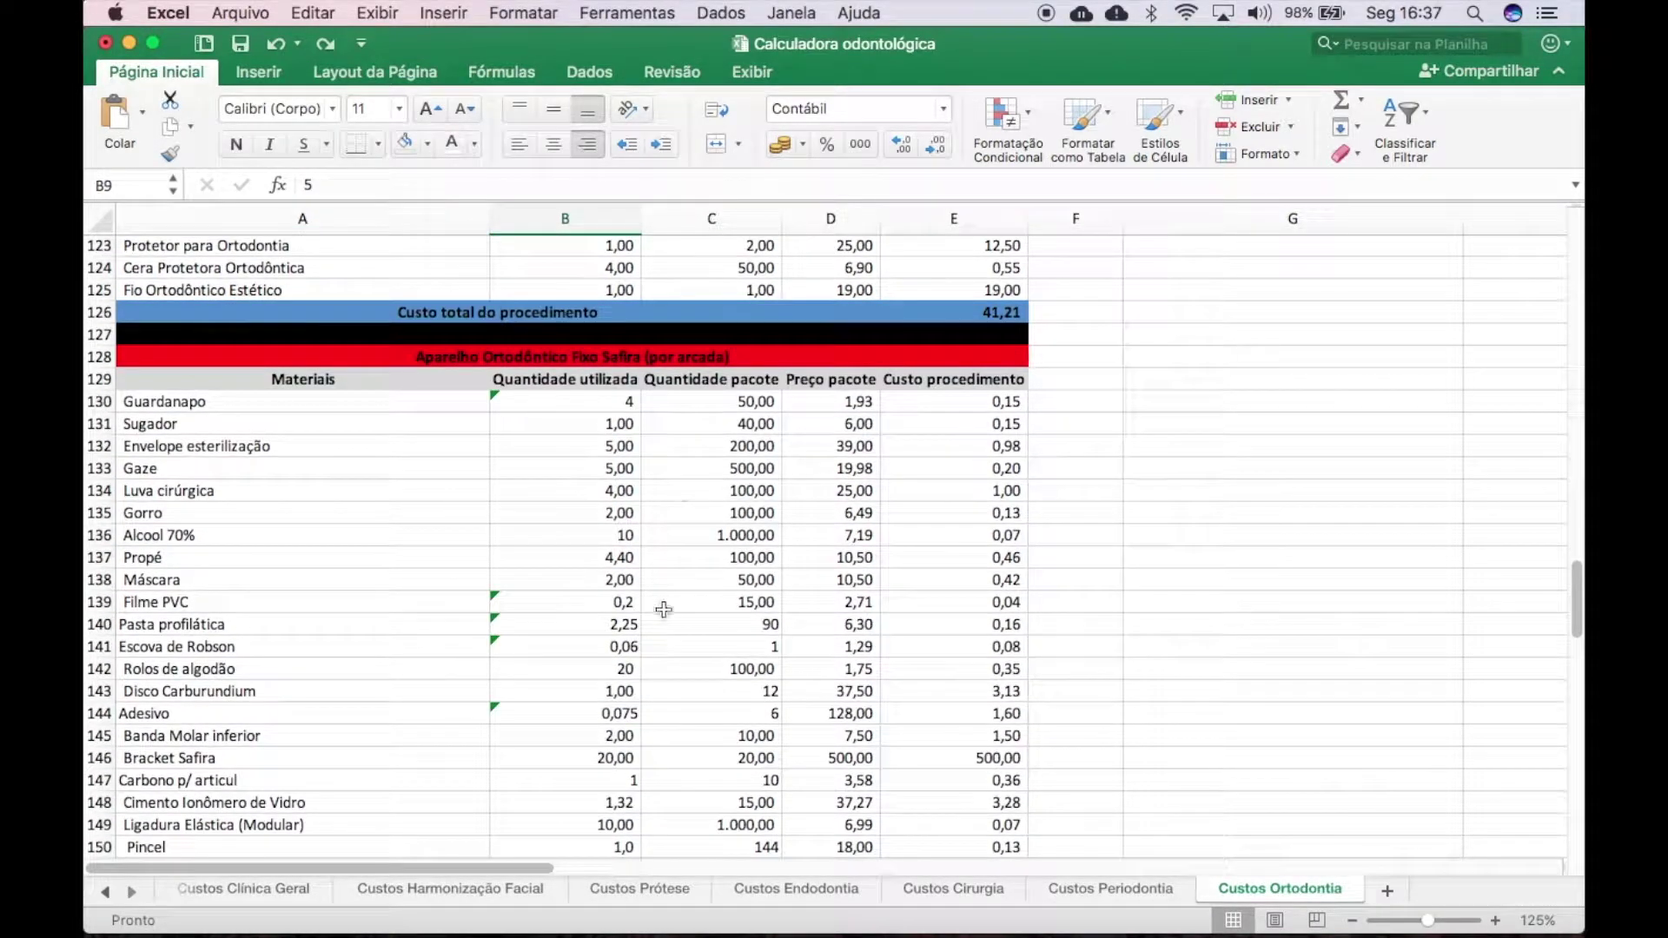
scroll(664, 611, down, 12)
scroll(664, 611, down, 2)
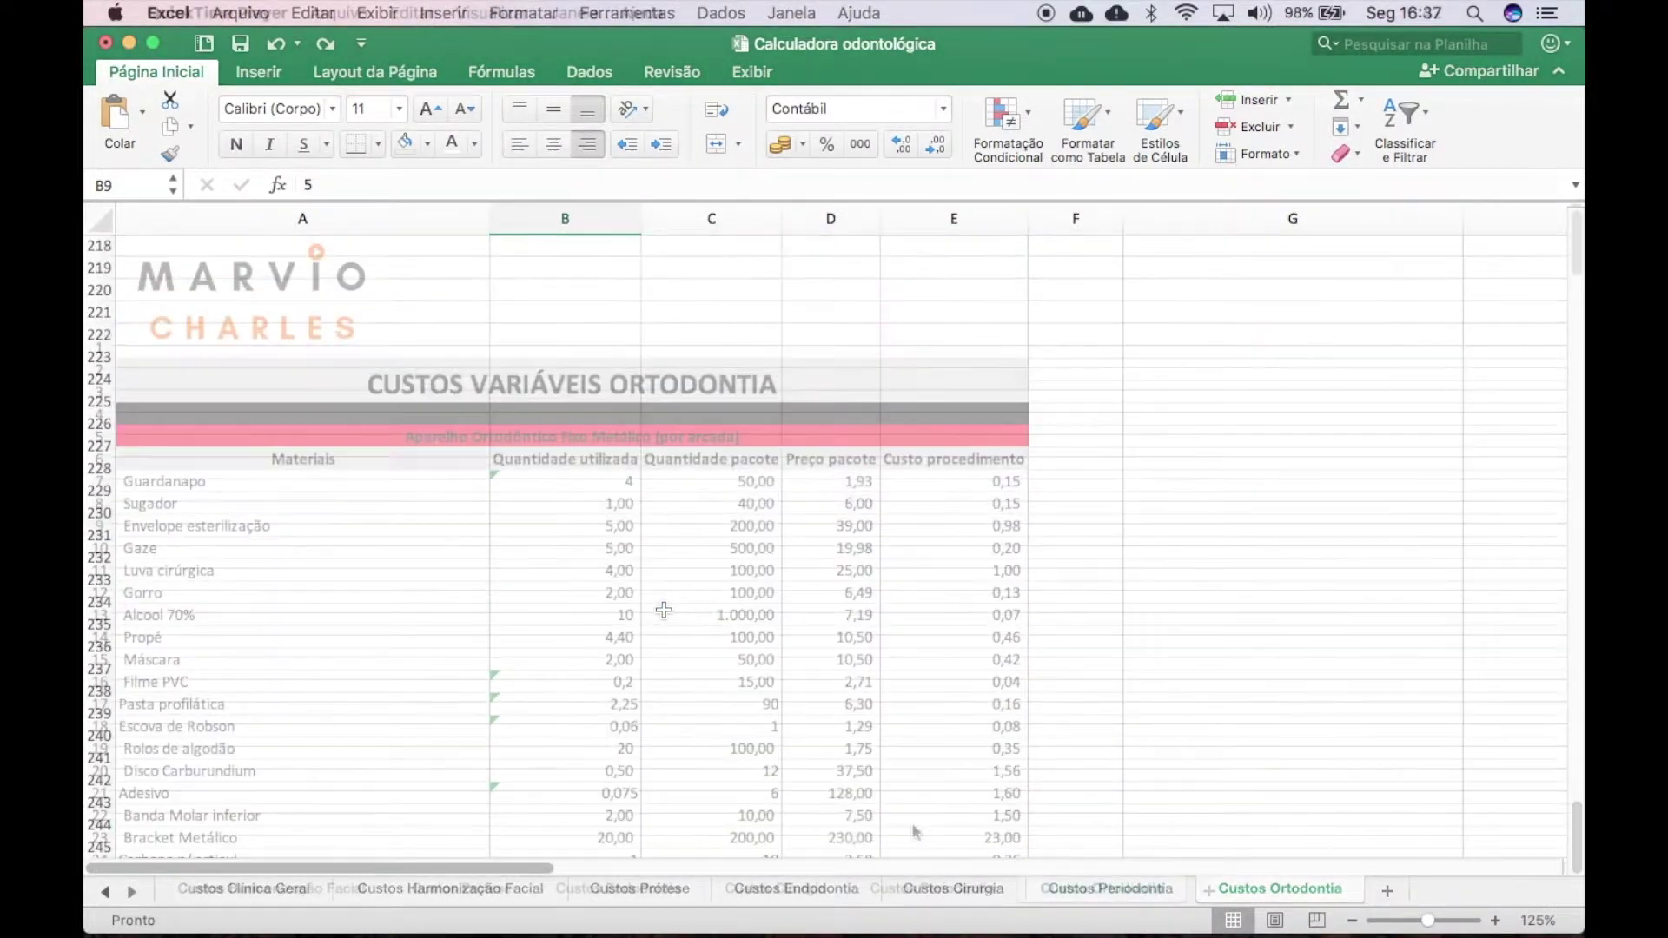
Step: Go to the Custos fixos sheet and examine the monthly expense categories and their price column
click(109, 890)
click(109, 890)
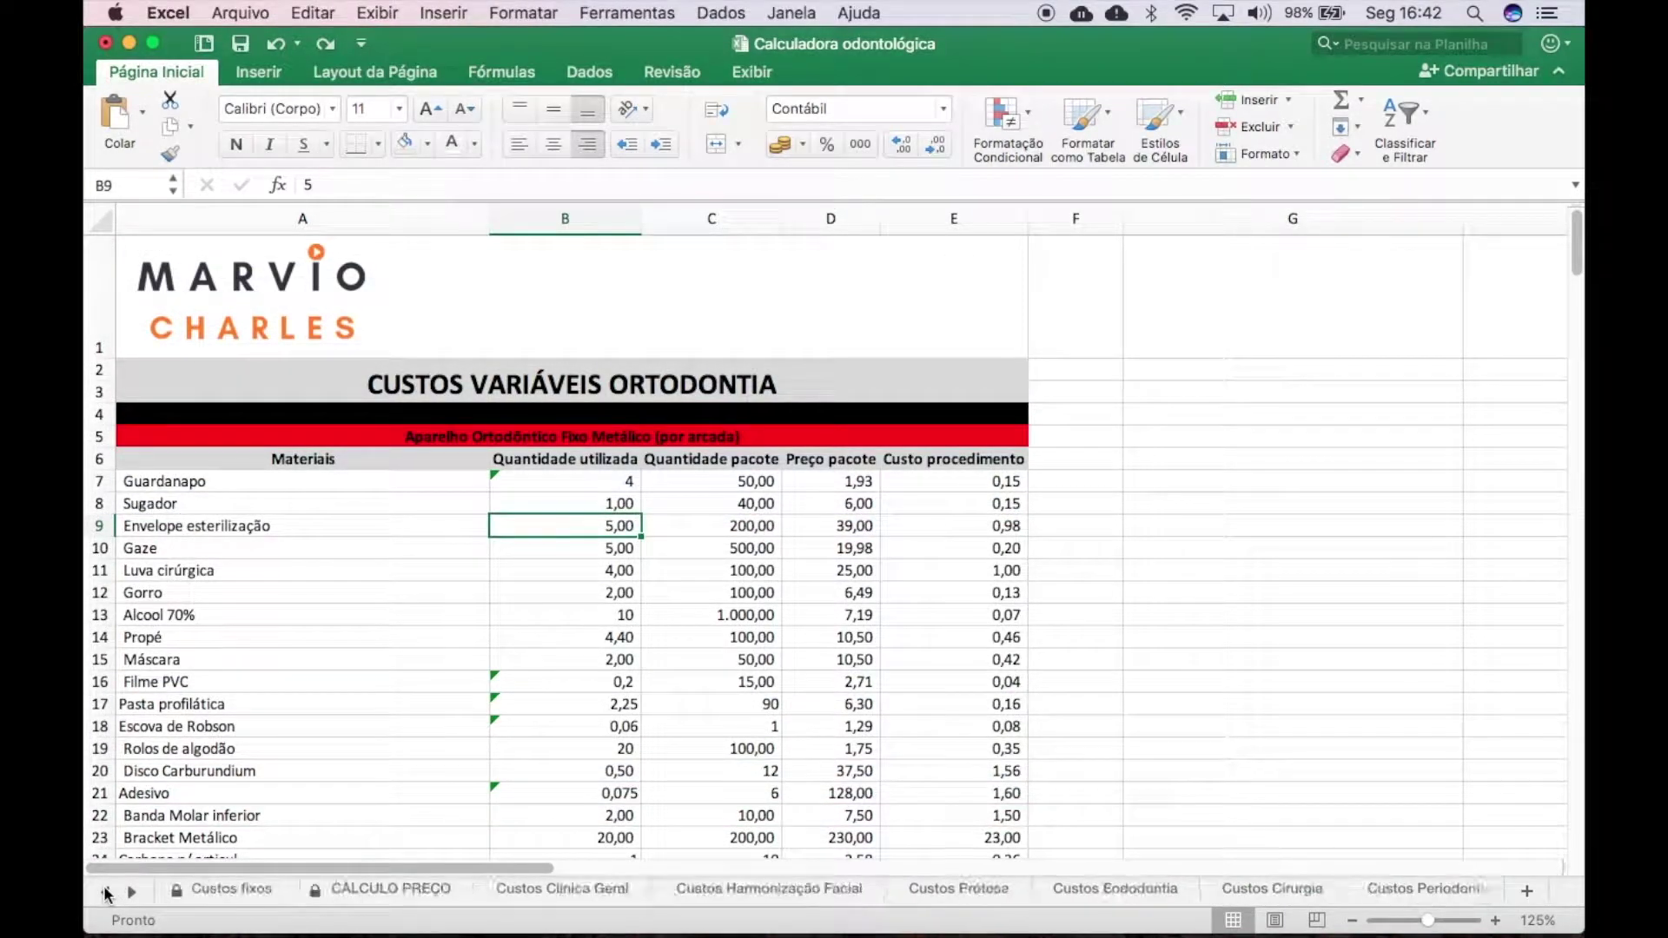
click(226, 888)
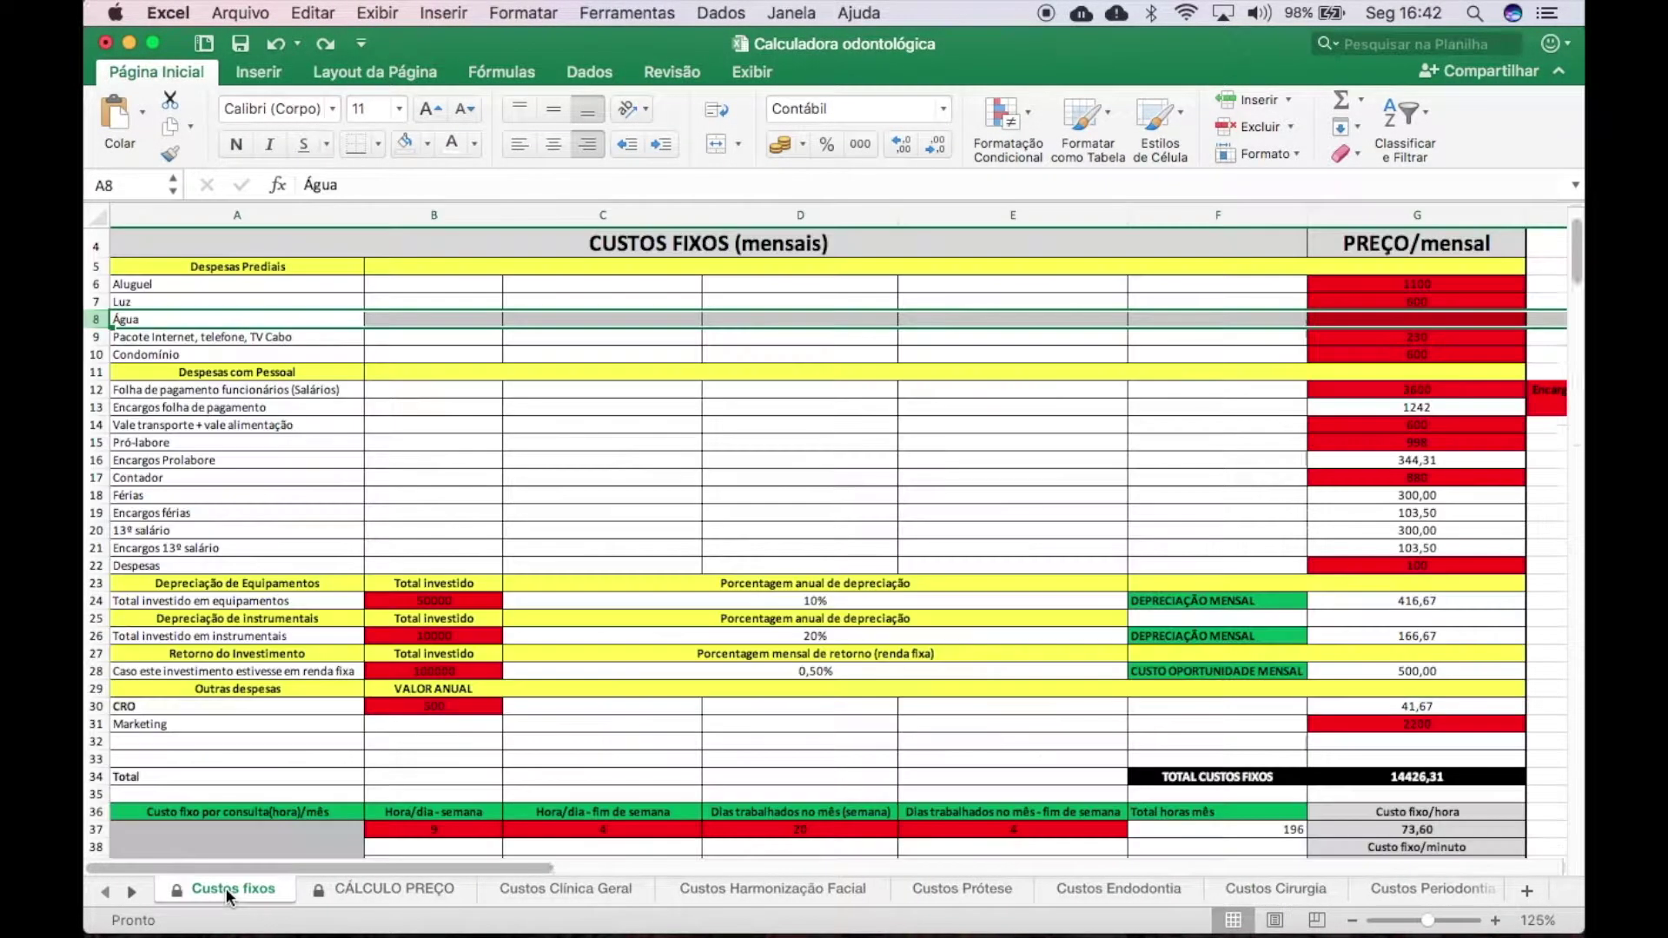
scroll(936, 507, up, 3)
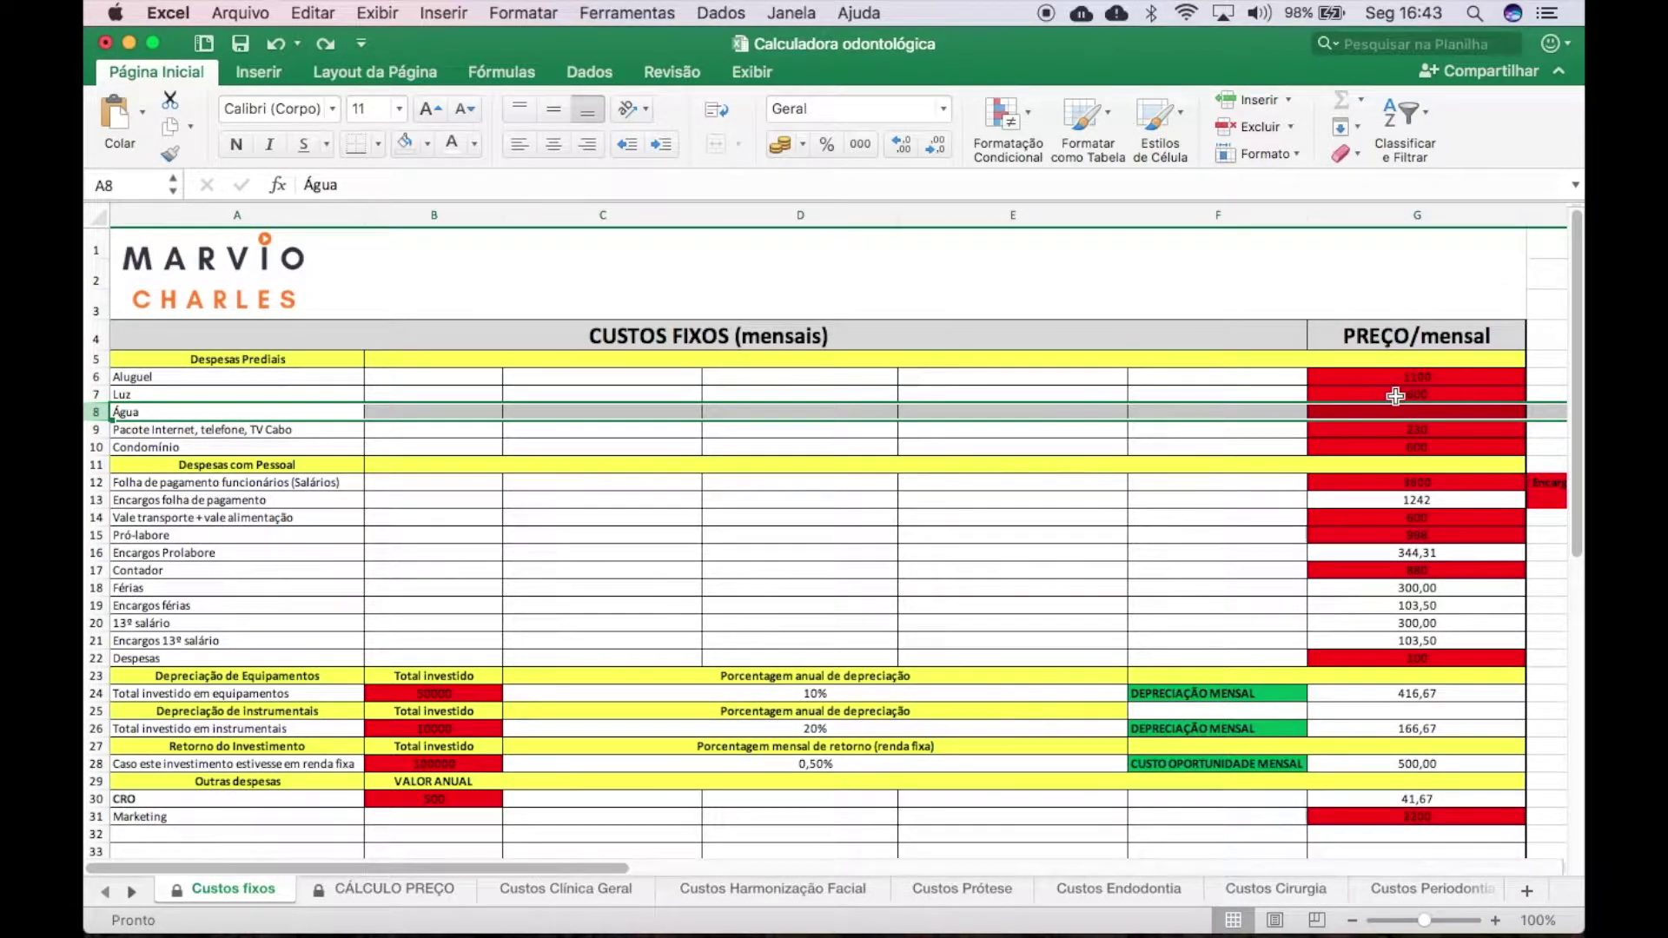
scroll(670, 434, down, 1)
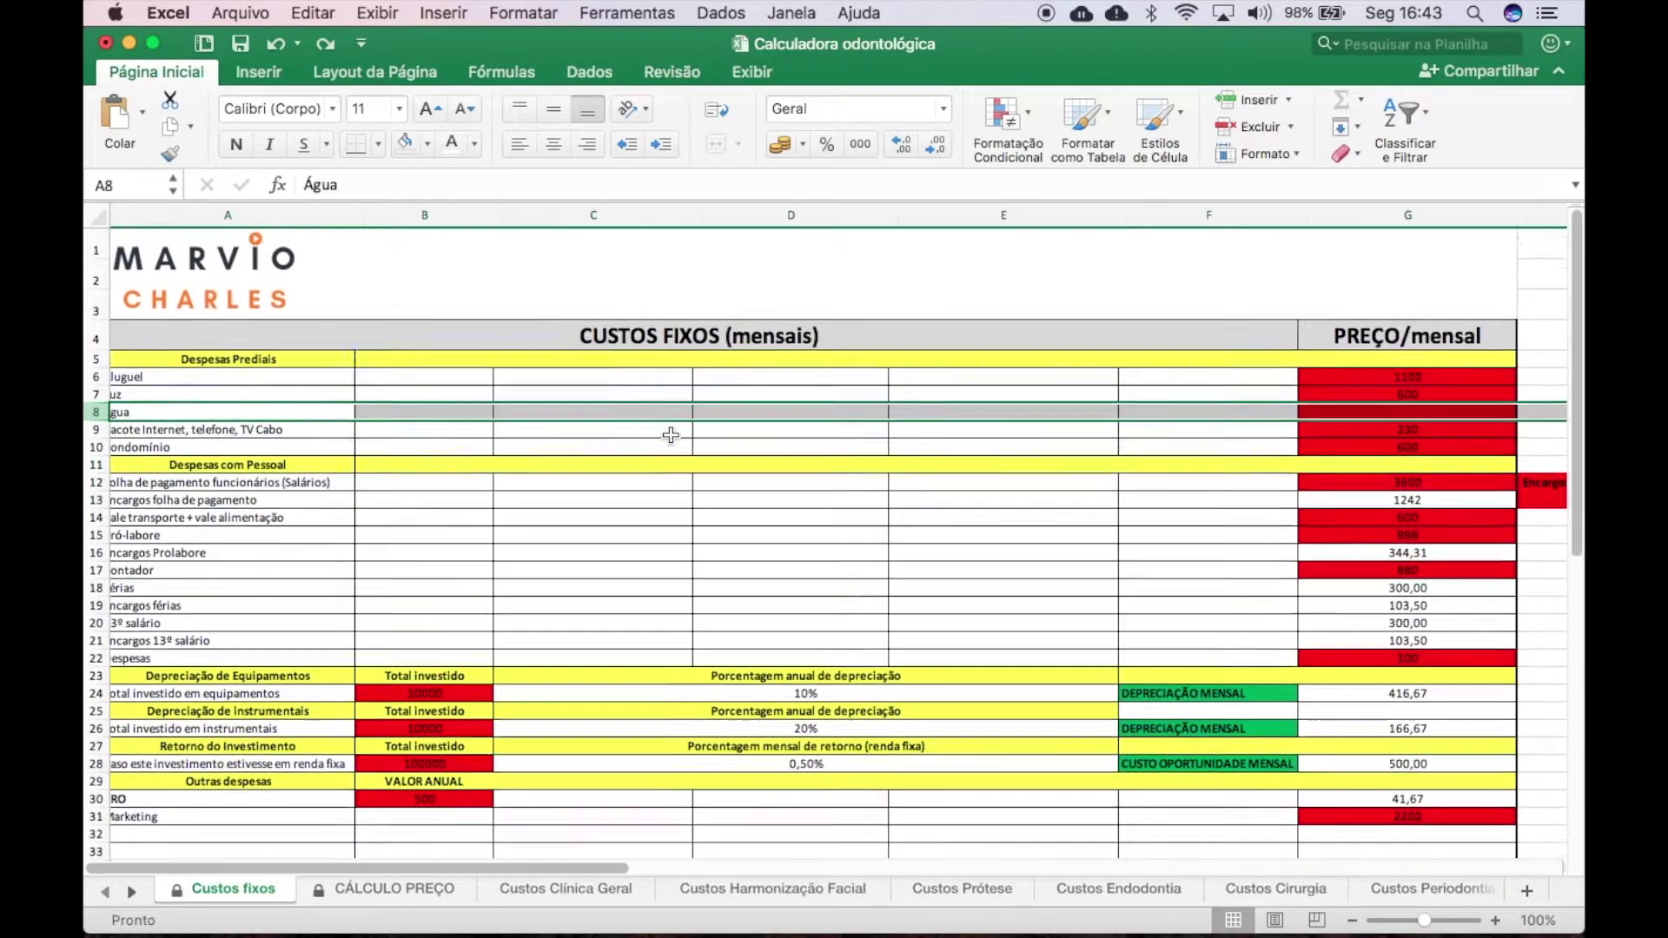
scroll(968, 491, right, 10)
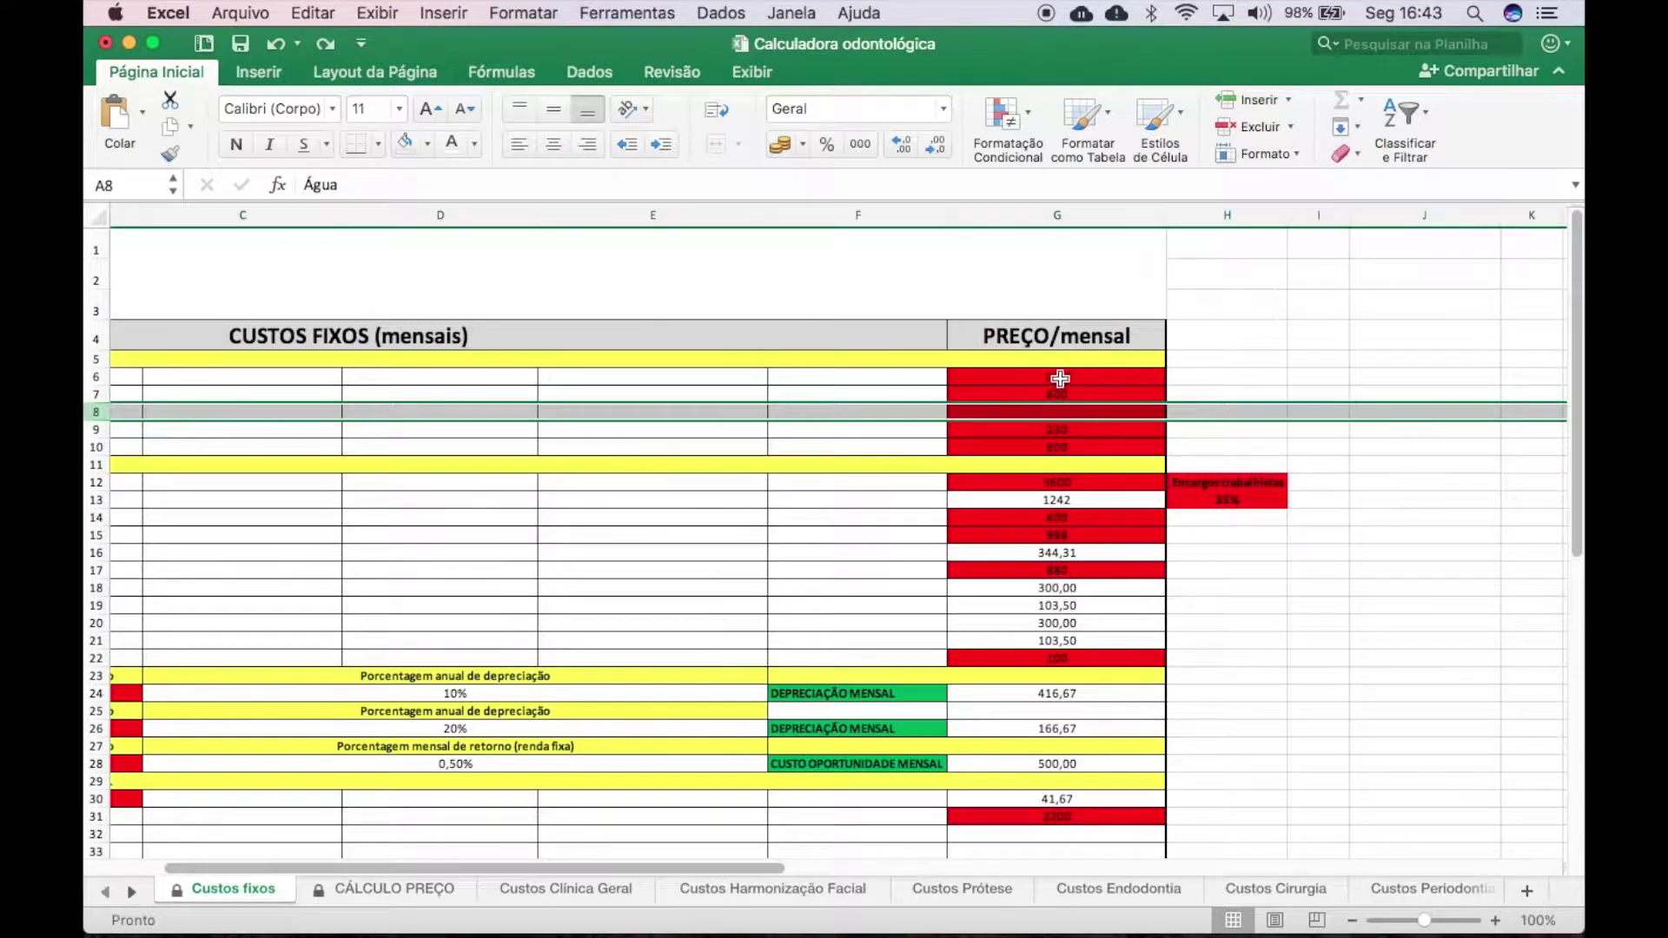
Step: Go through the monthly price cells from Aluguel to Encargos folha de pagamento, checking which hold entered values and which hold formulas
click(1060, 374)
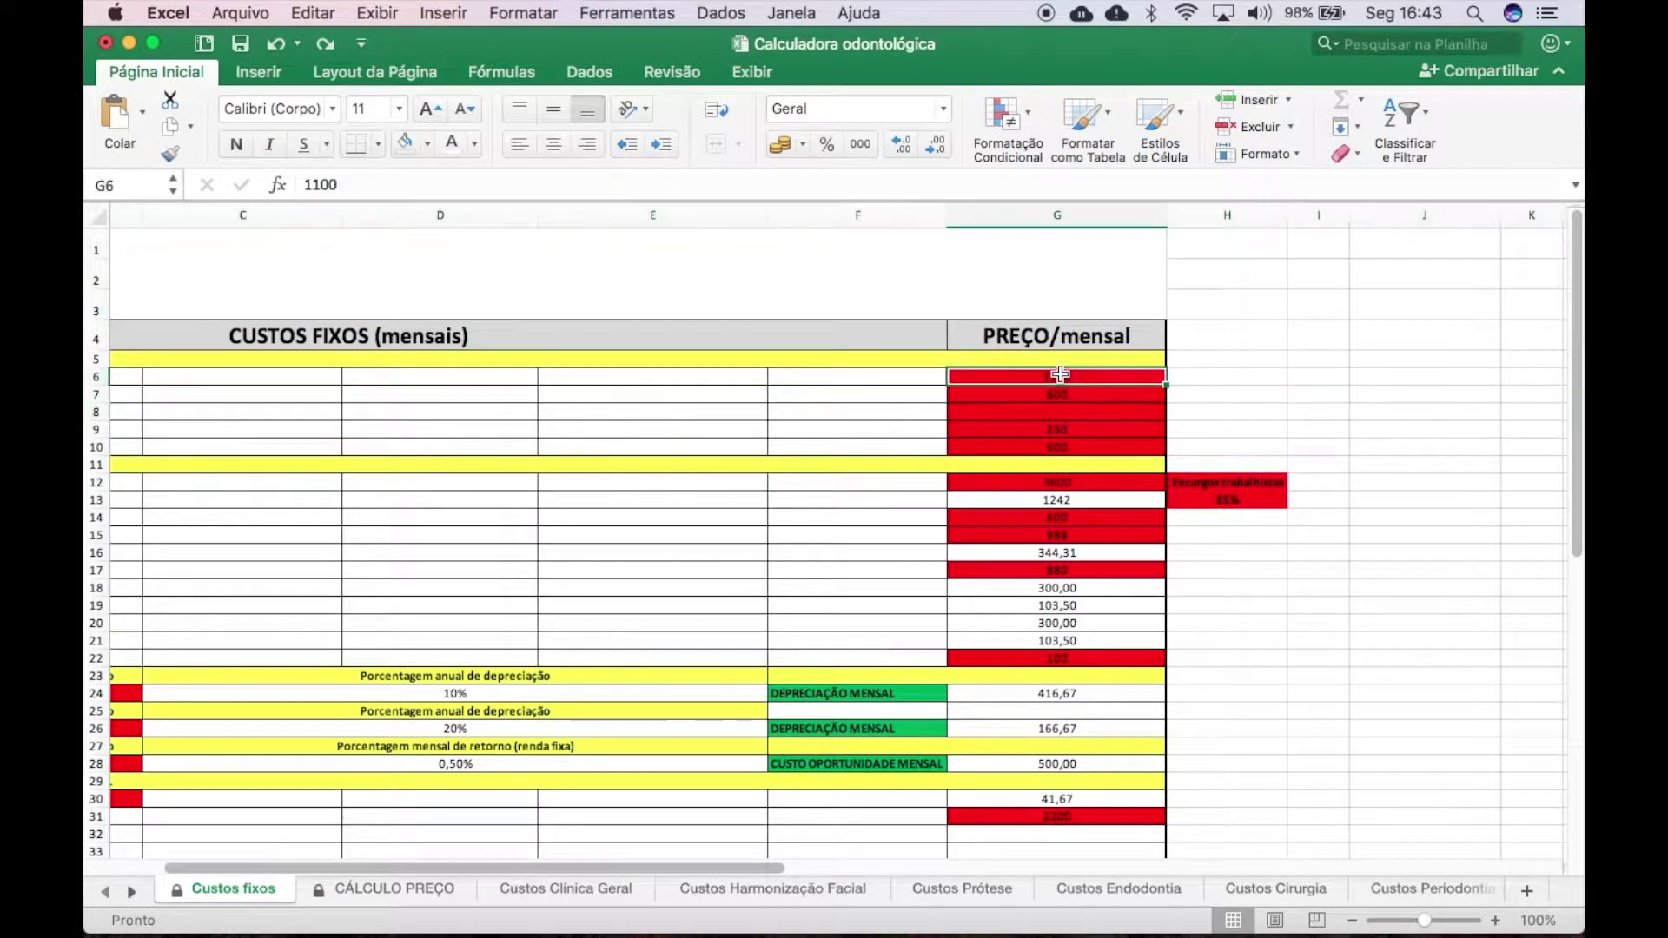
click(1067, 434)
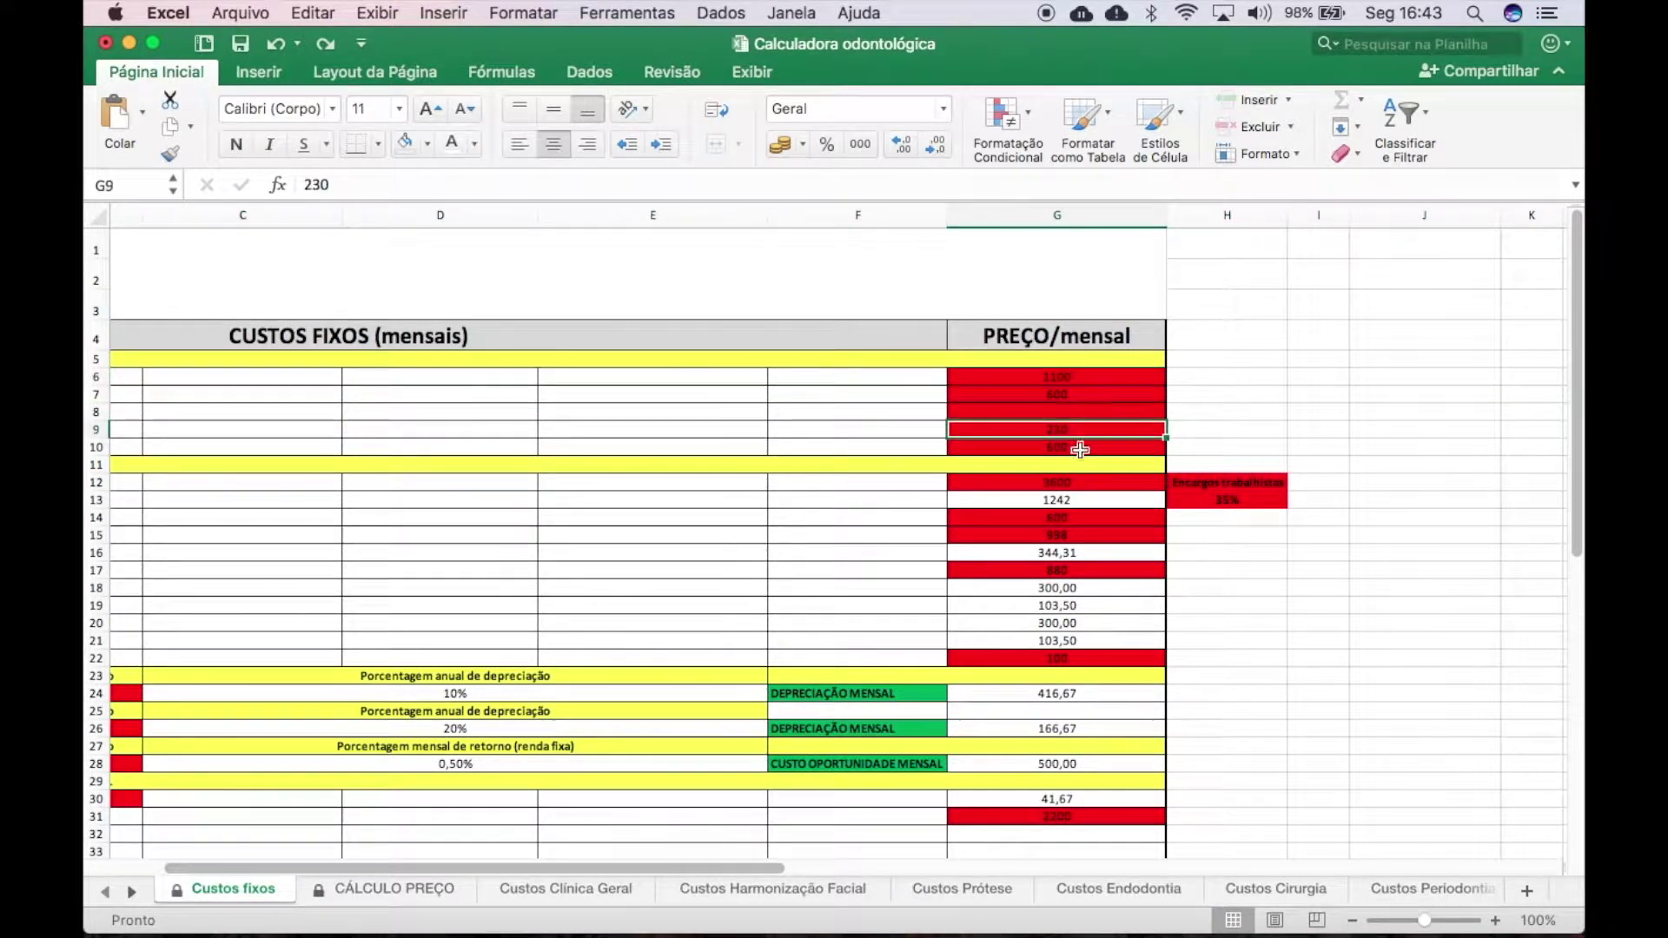
click(1079, 382)
key(Down)
key(Down)
key(Down)
key(Down)
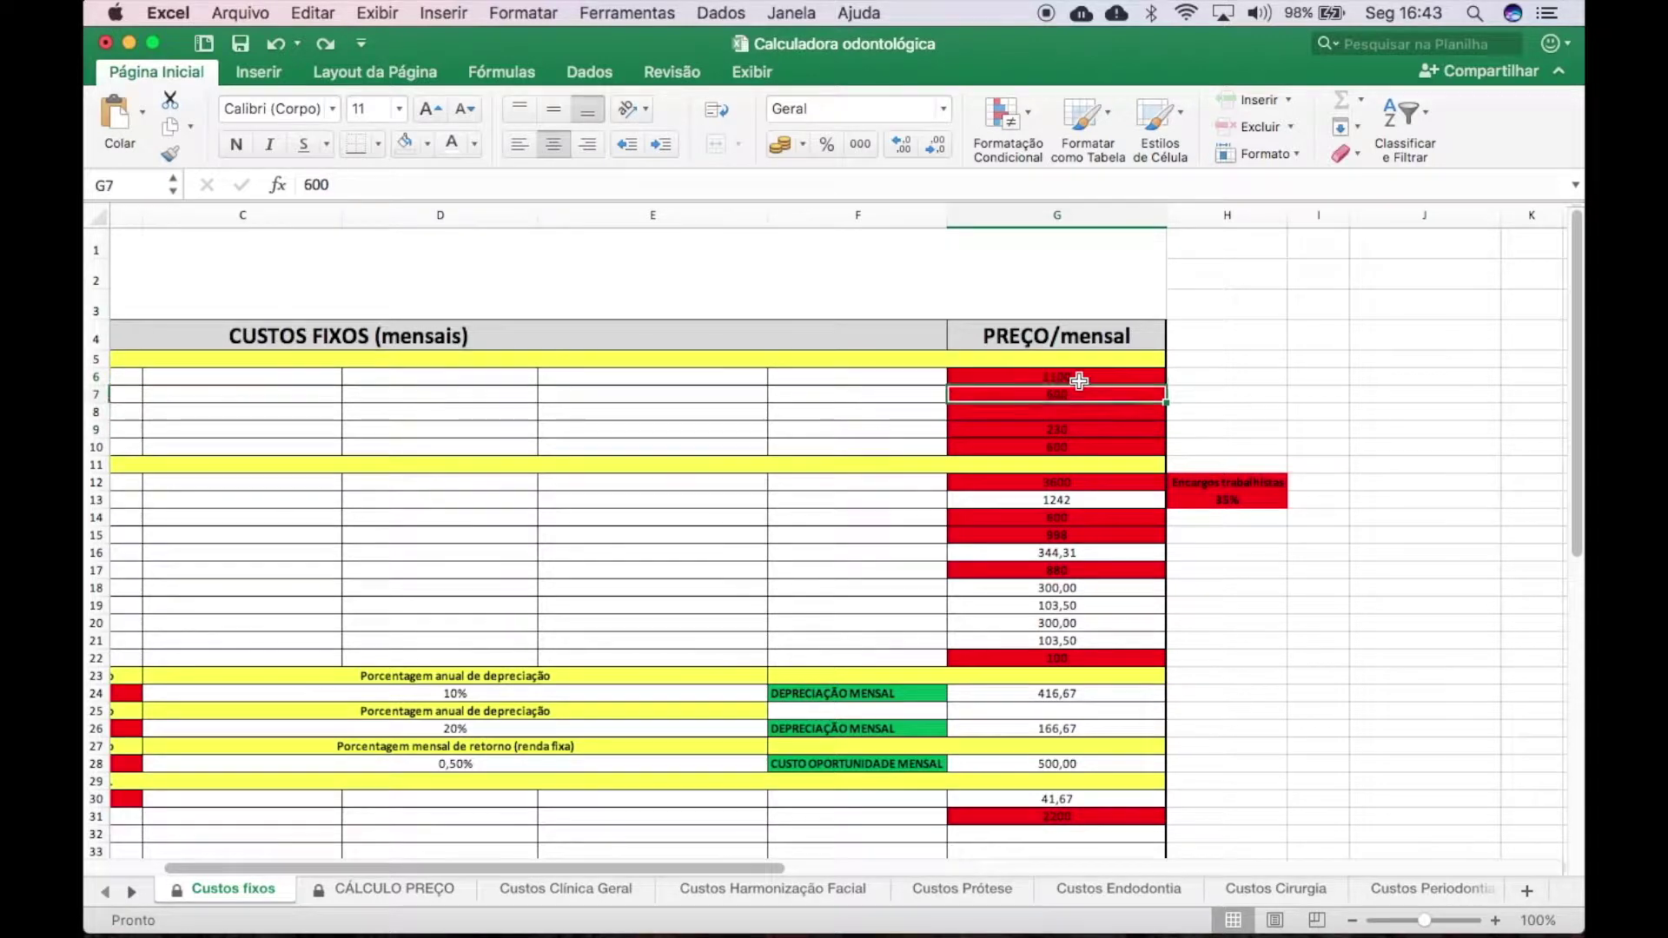
scroll(1080, 381, left, 2)
key(Down)
key(Down)
key(Down)
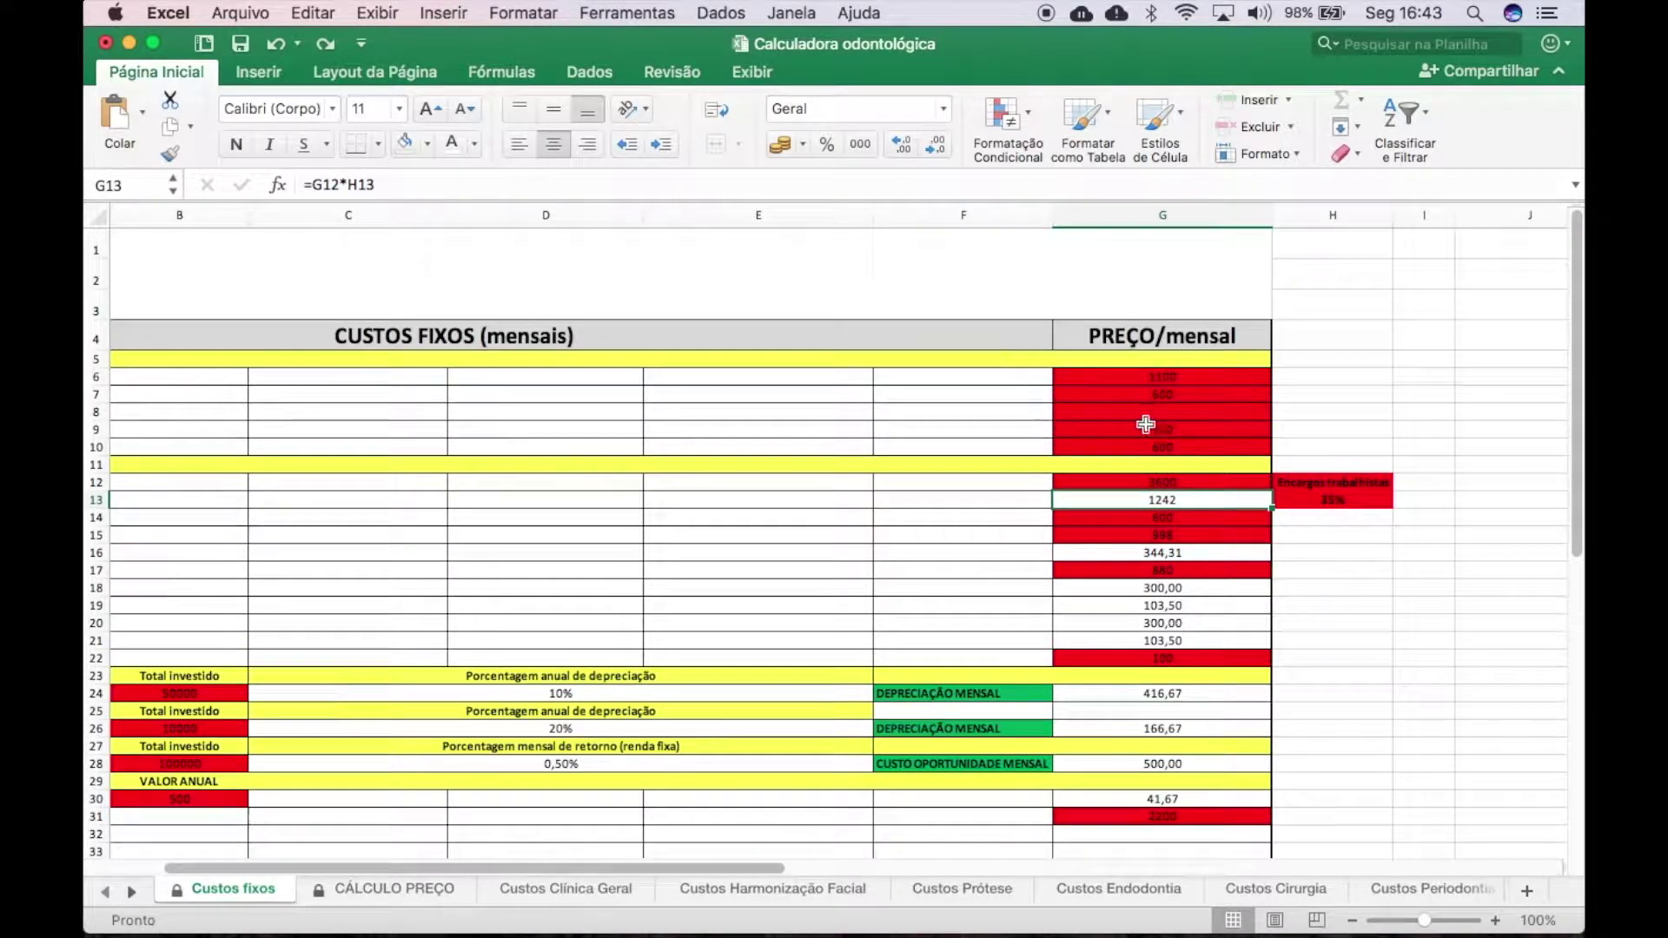
Step: Compare the expense names on Custos fixos with their monthly prices, focusing on the Luz and Aluguel rows
click(1164, 393)
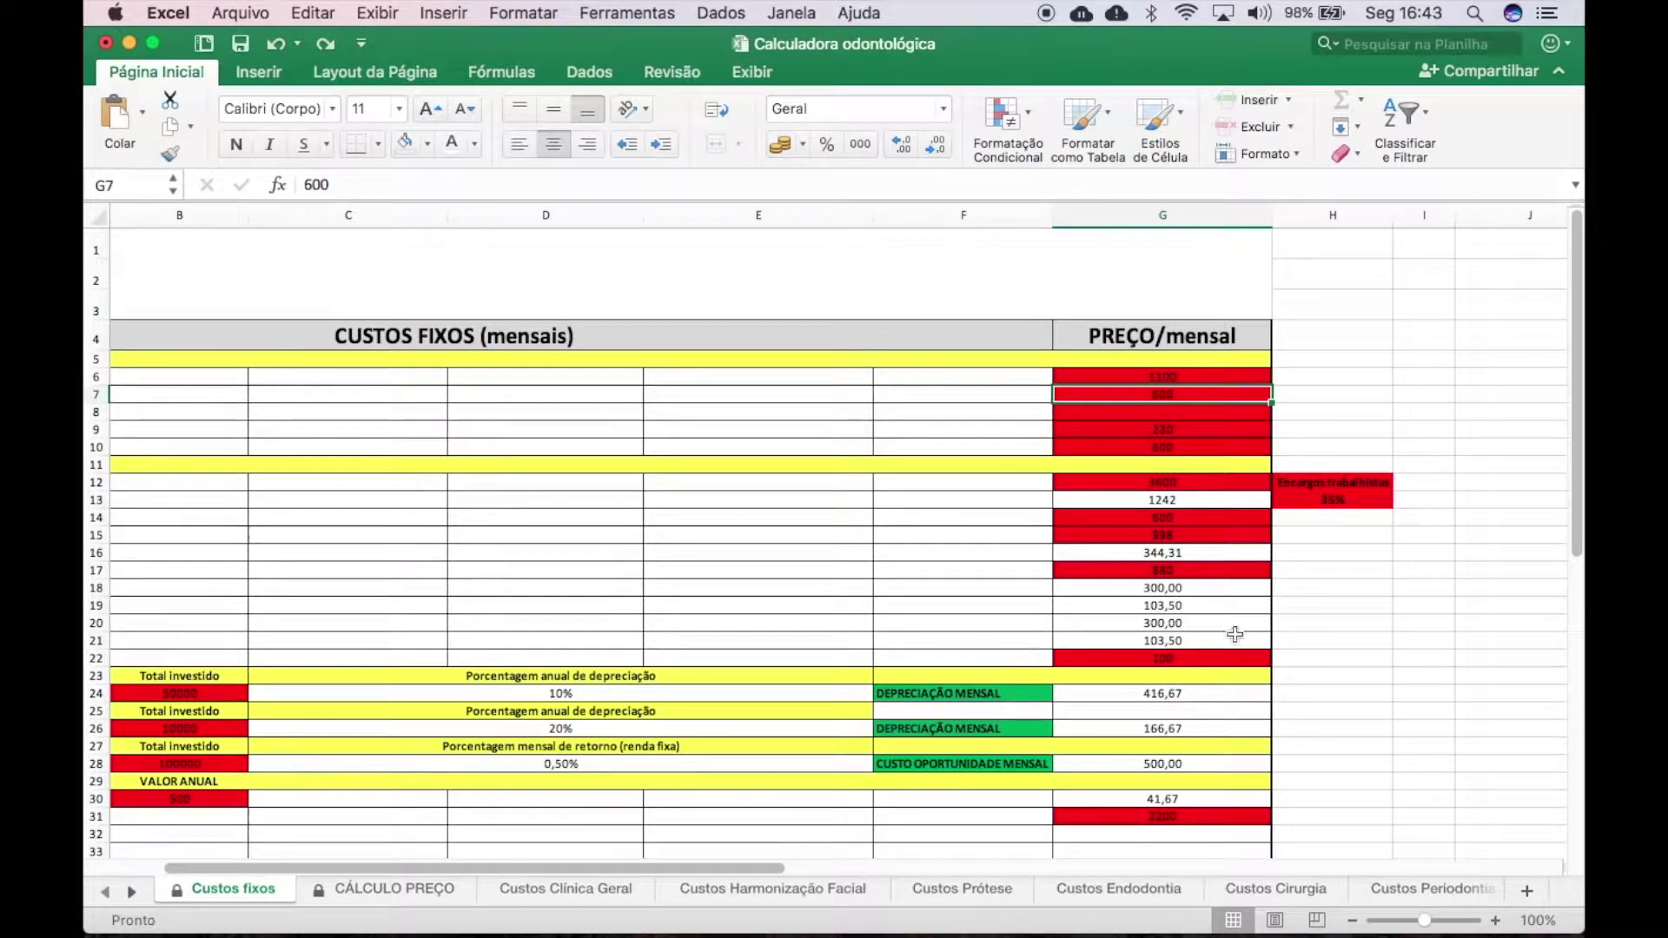
scroll(1295, 640, left, 5)
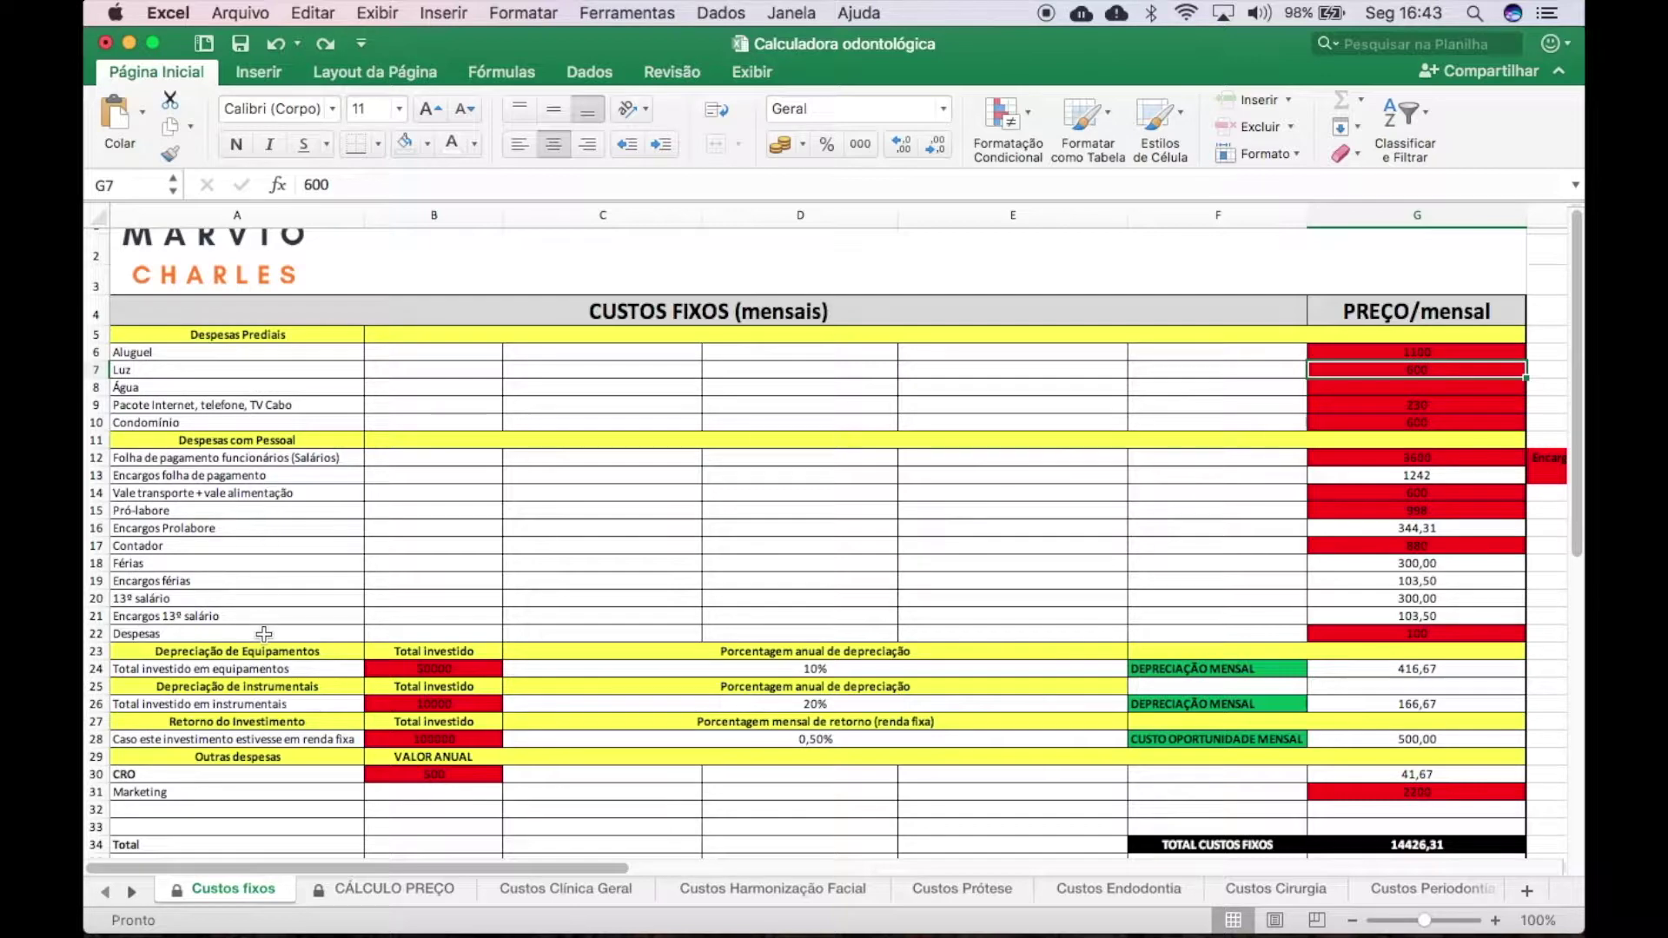
scroll(912, 470, right, 5)
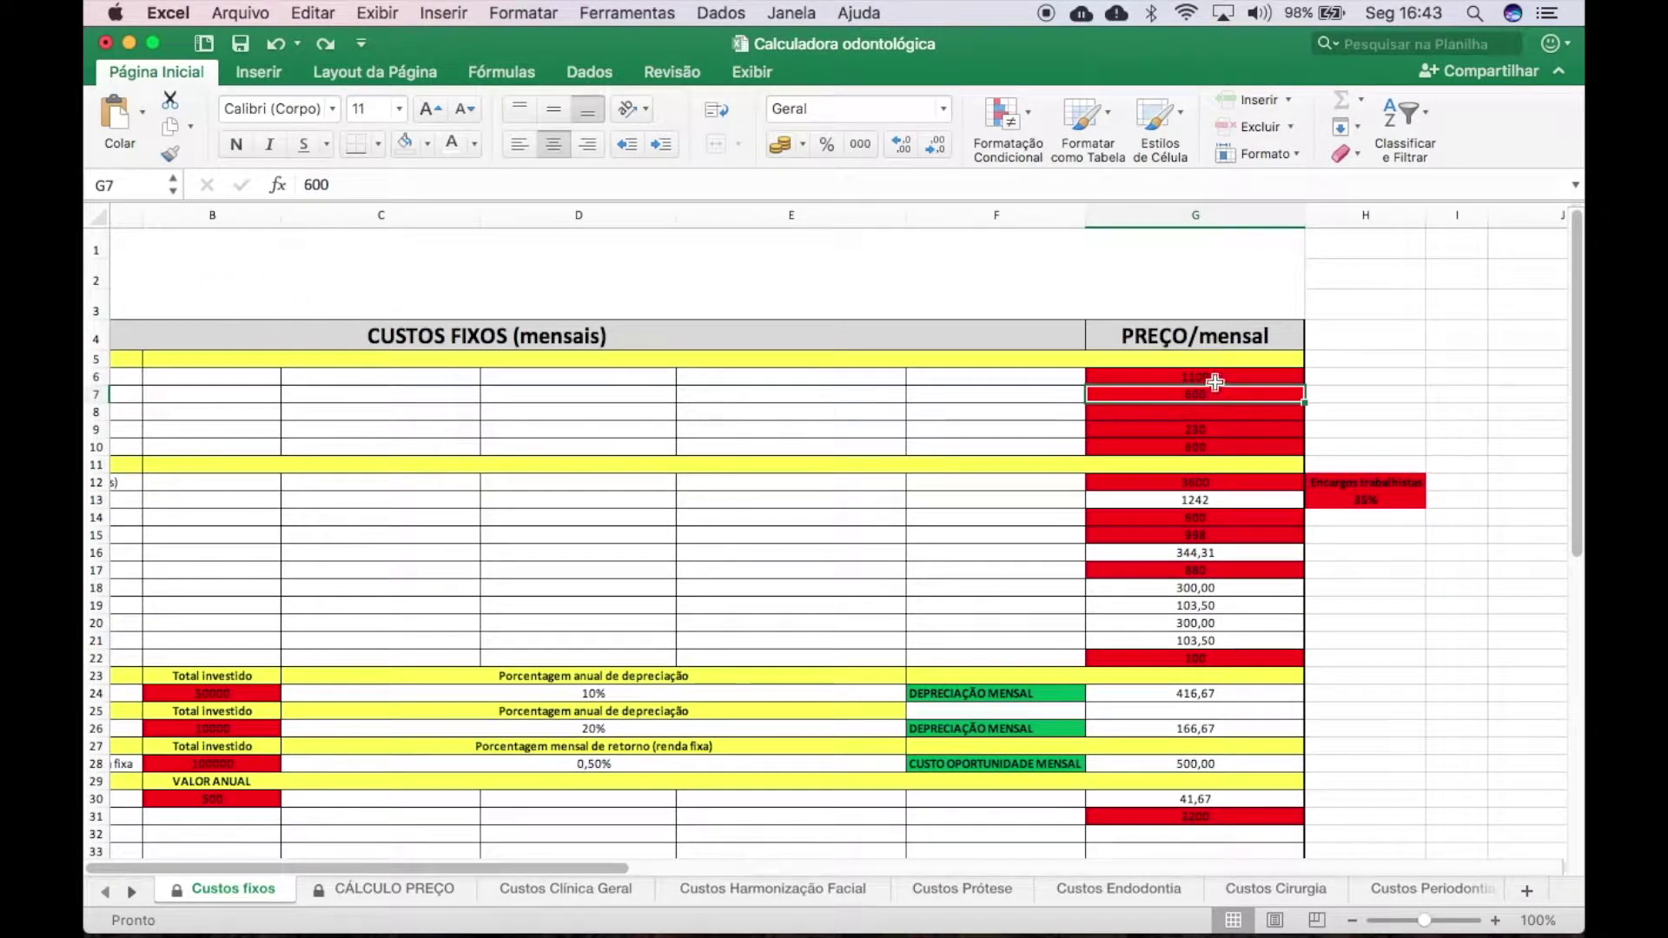
scroll(1212, 669, left, 5)
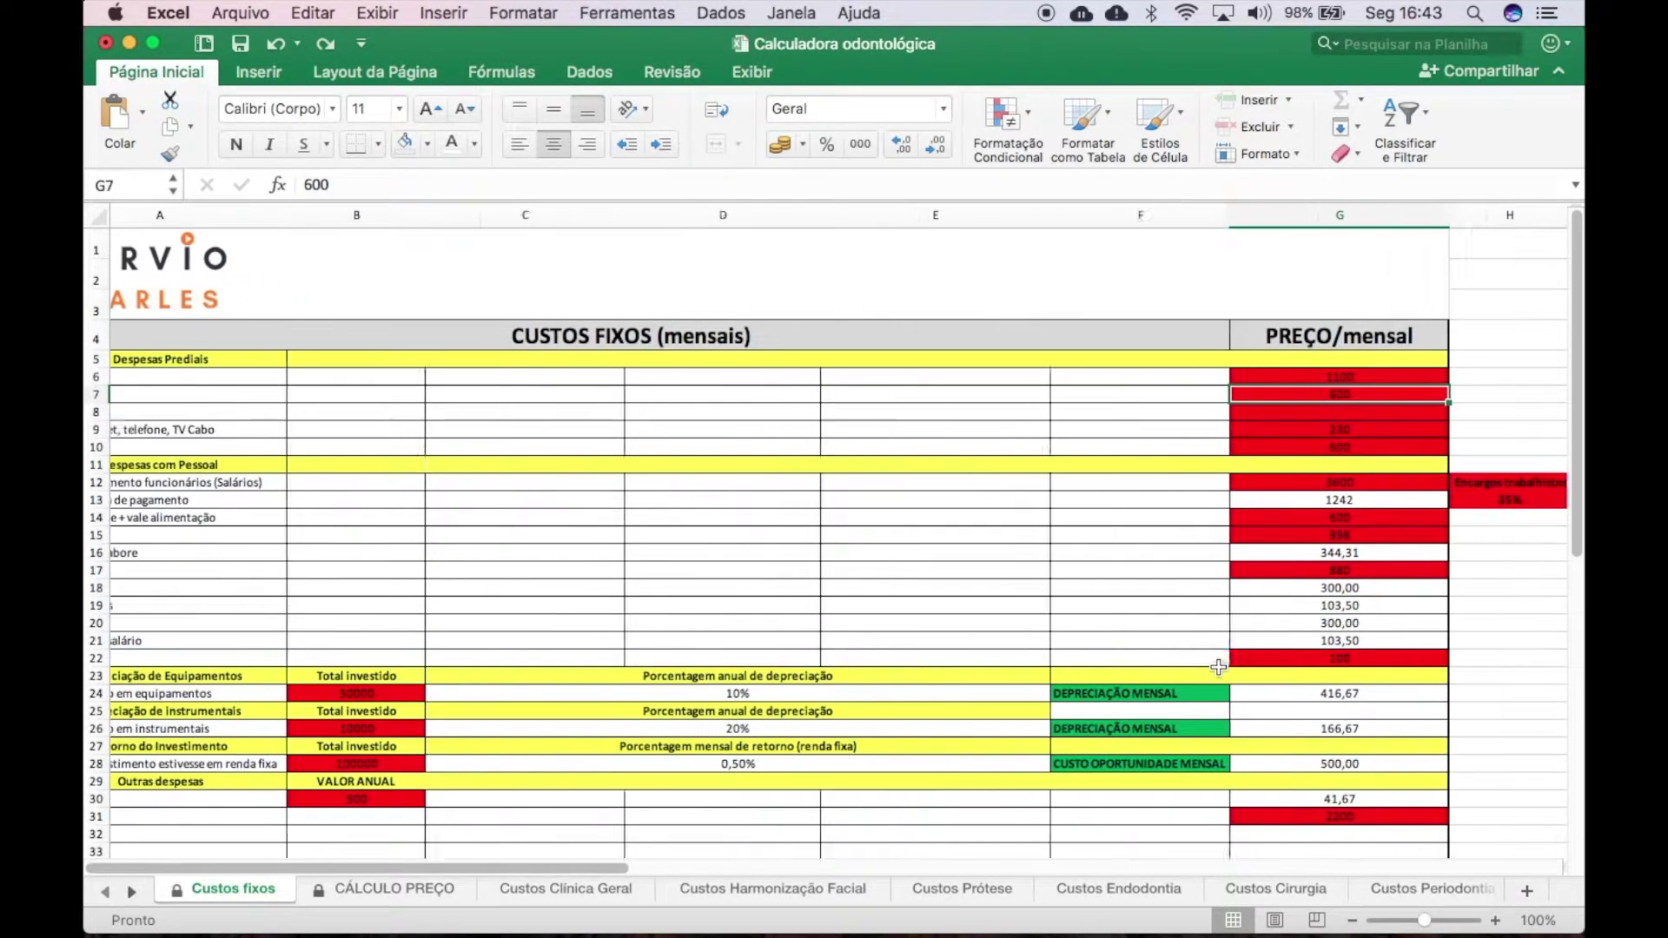
click(251, 377)
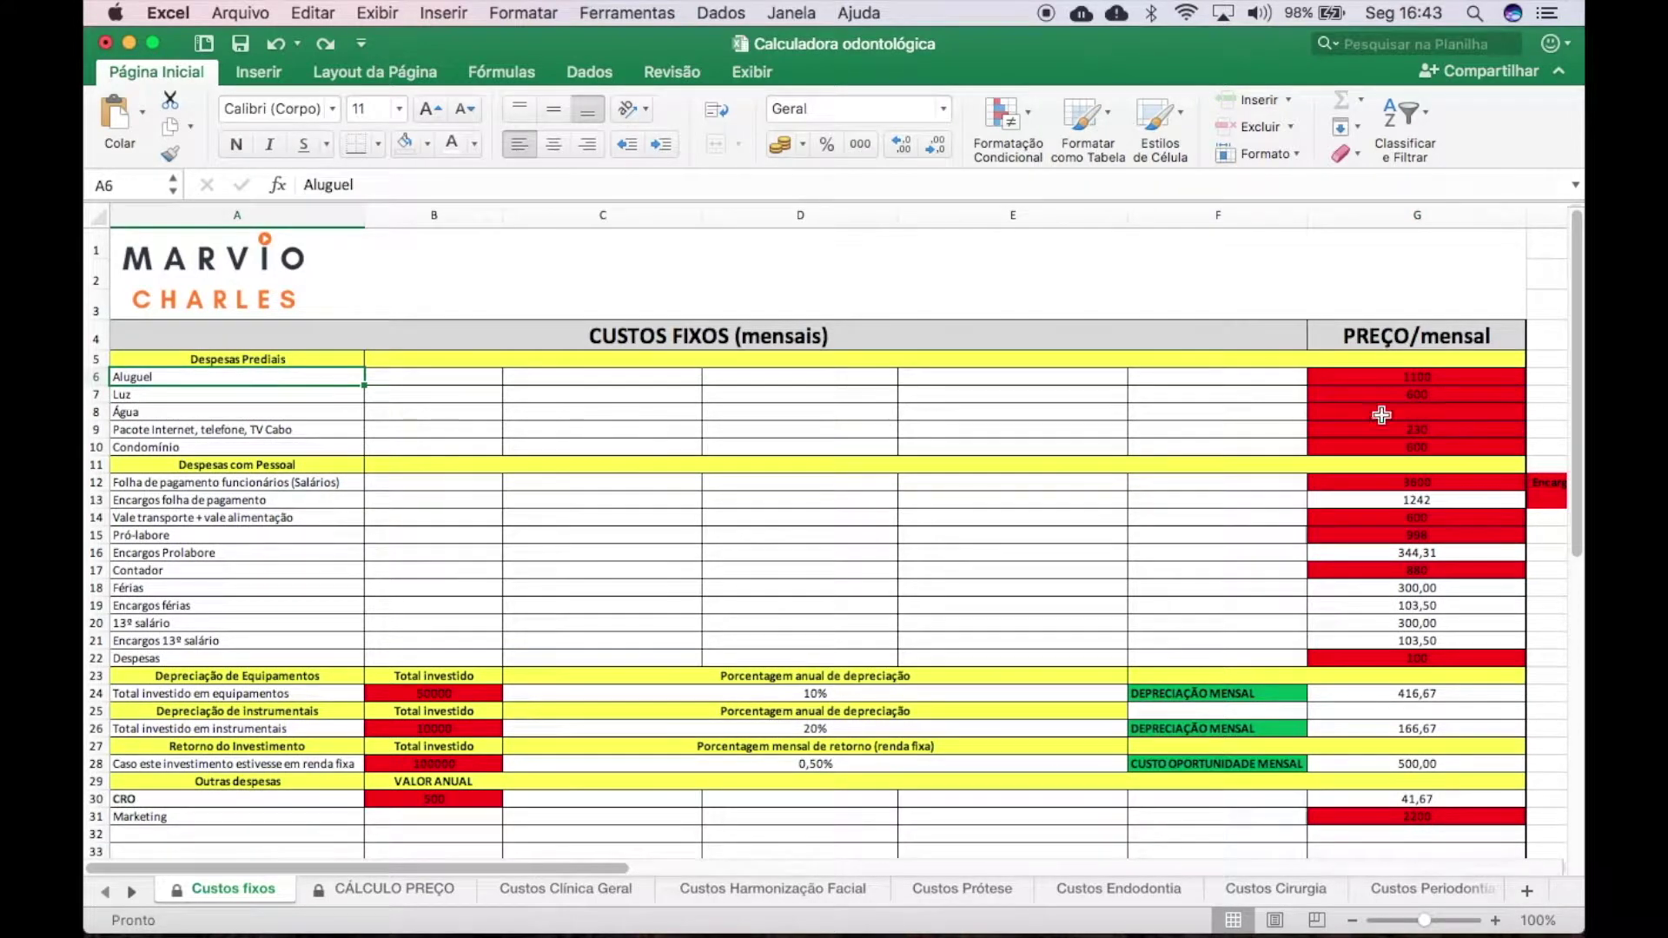
Step: Try monthly prices of 2000 for Aluguel and 400 for Luz, and undo both changes
click(1377, 384)
scroll(1331, 570, right, 2)
scroll(1331, 572, left, 2)
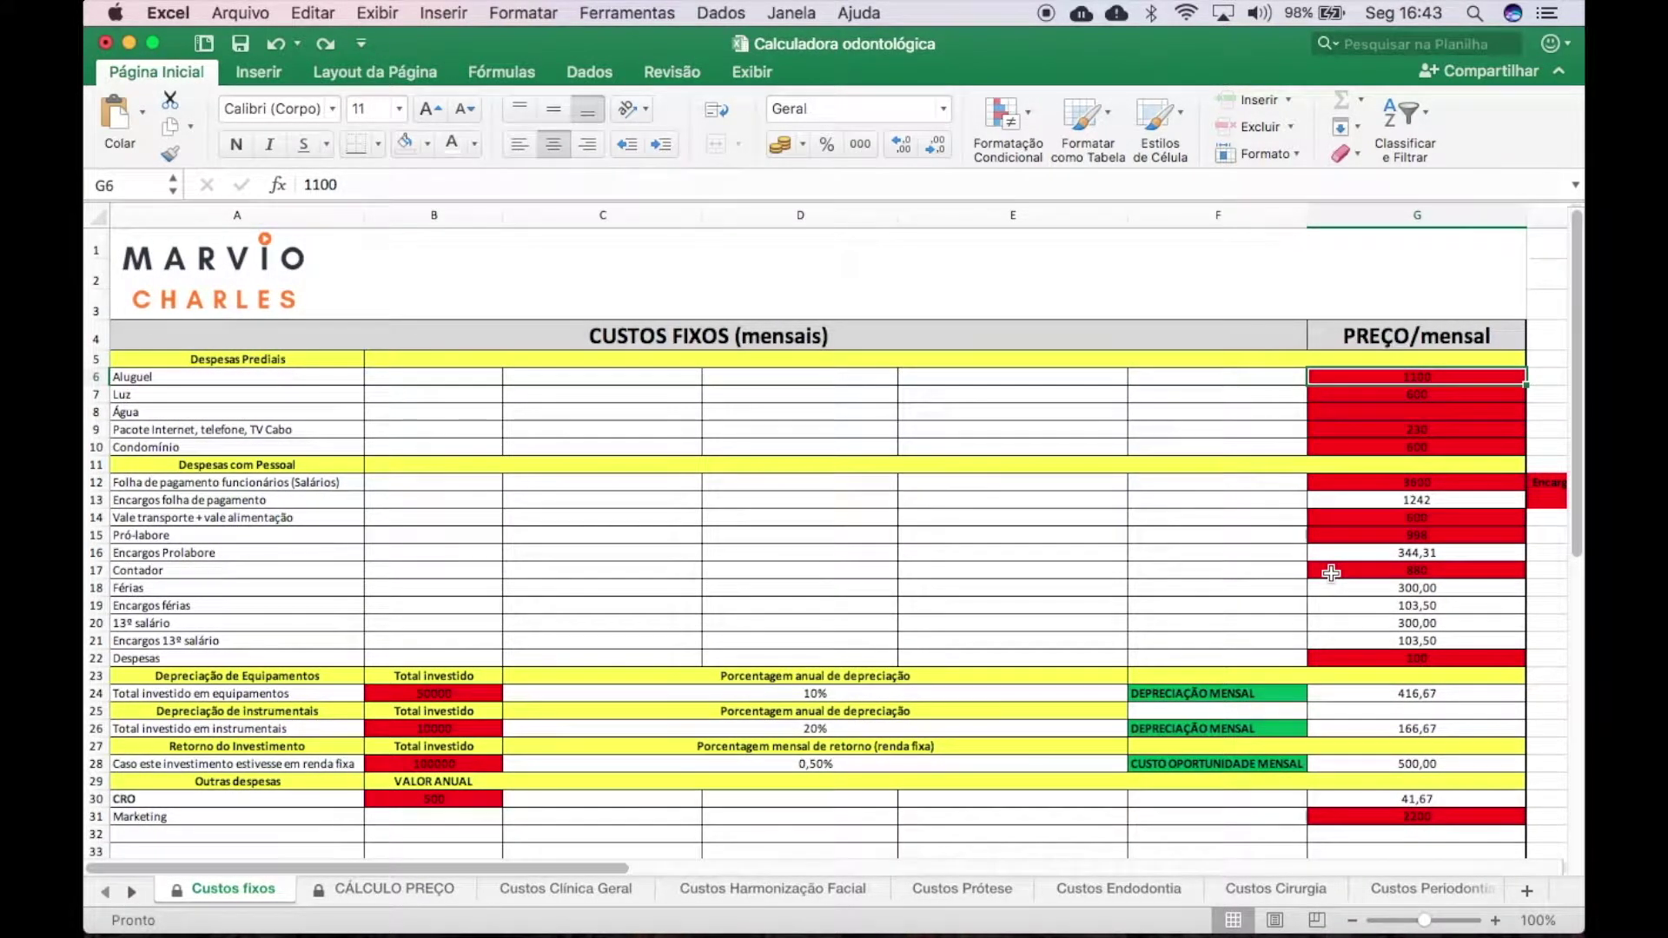
text(20)
key(Return)
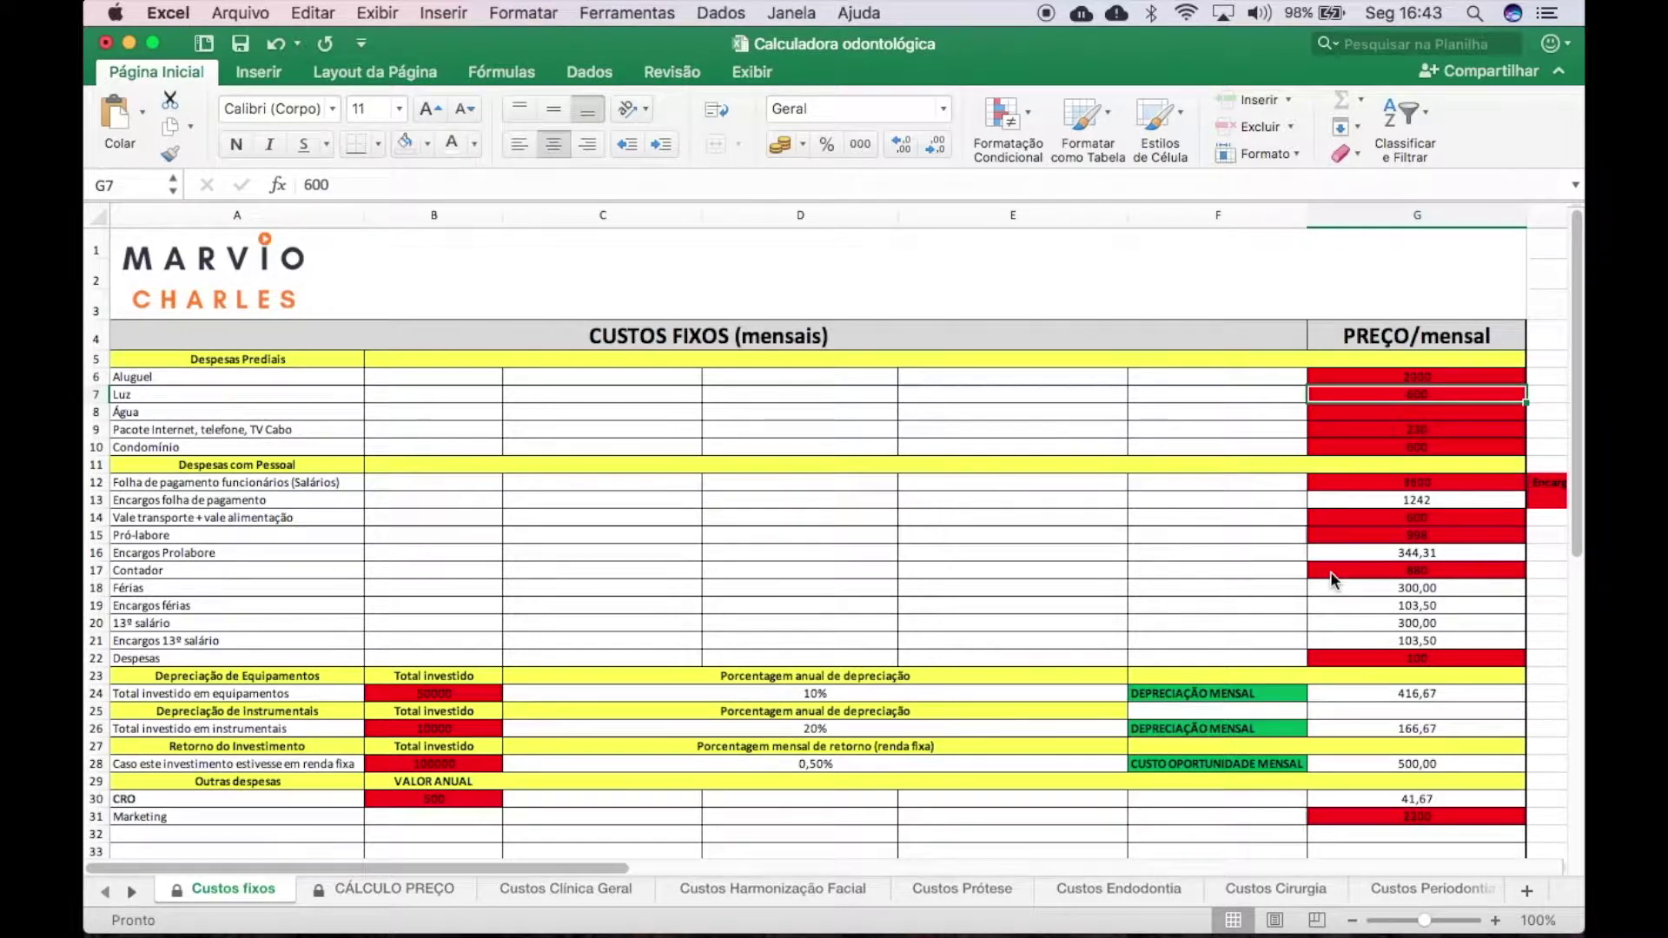
text(400)
key(Return)
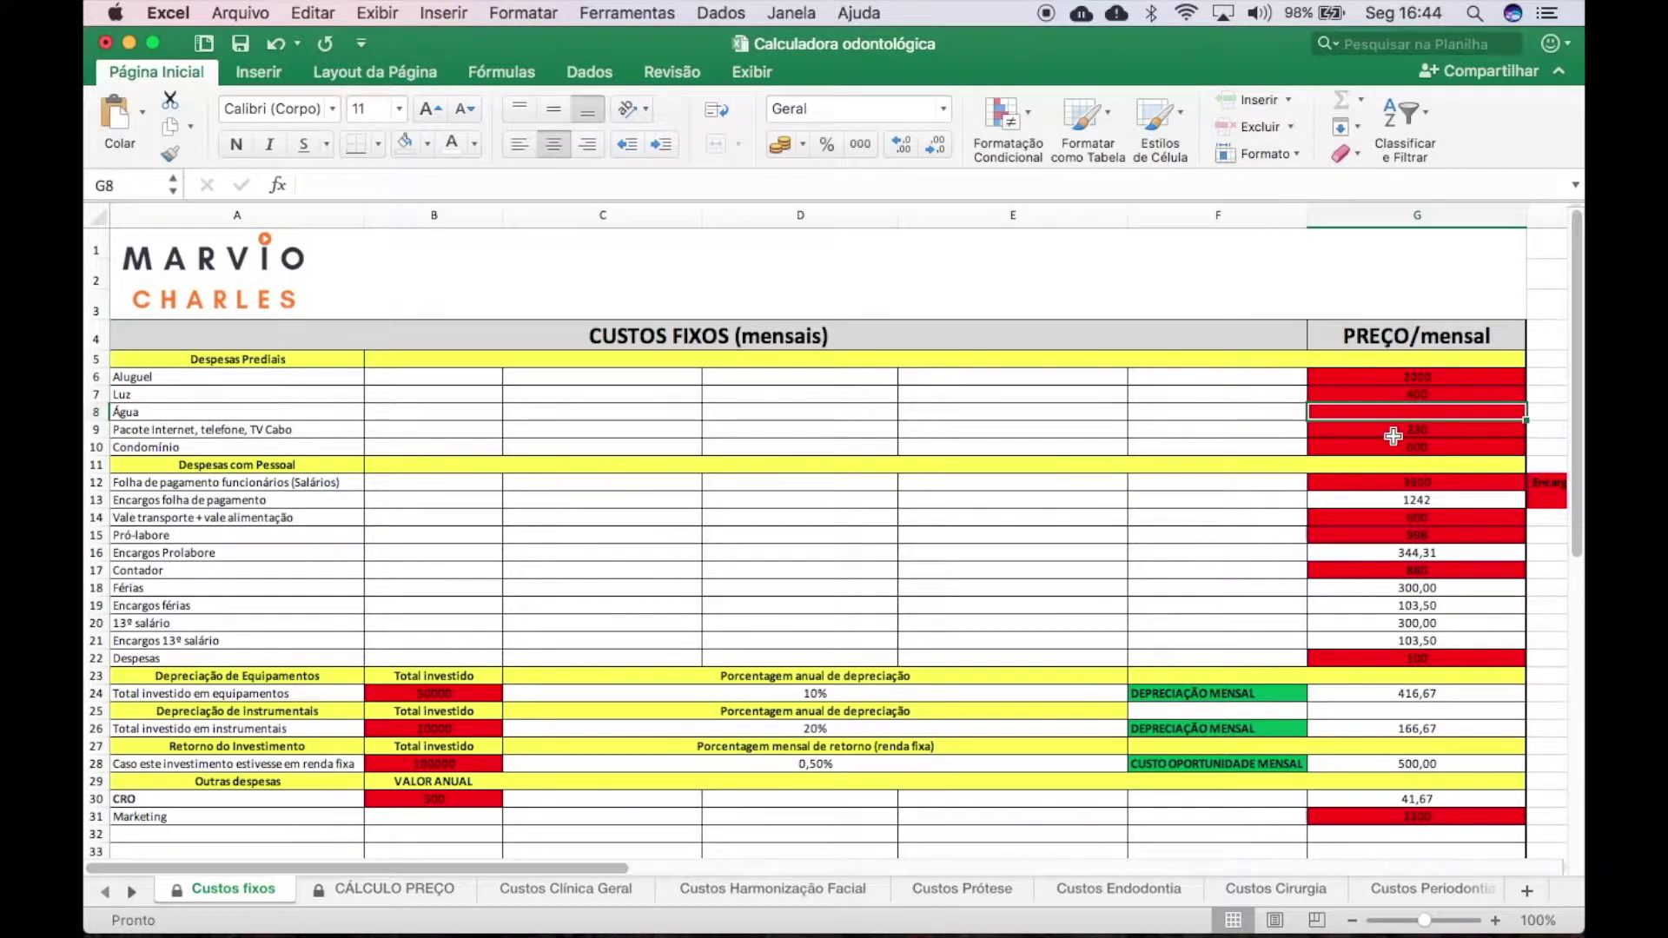
click(276, 44)
click(276, 44)
Step: Insert a row above Água on Custos fixos and label the expense Custo A
scroll(486, 466, up, 1)
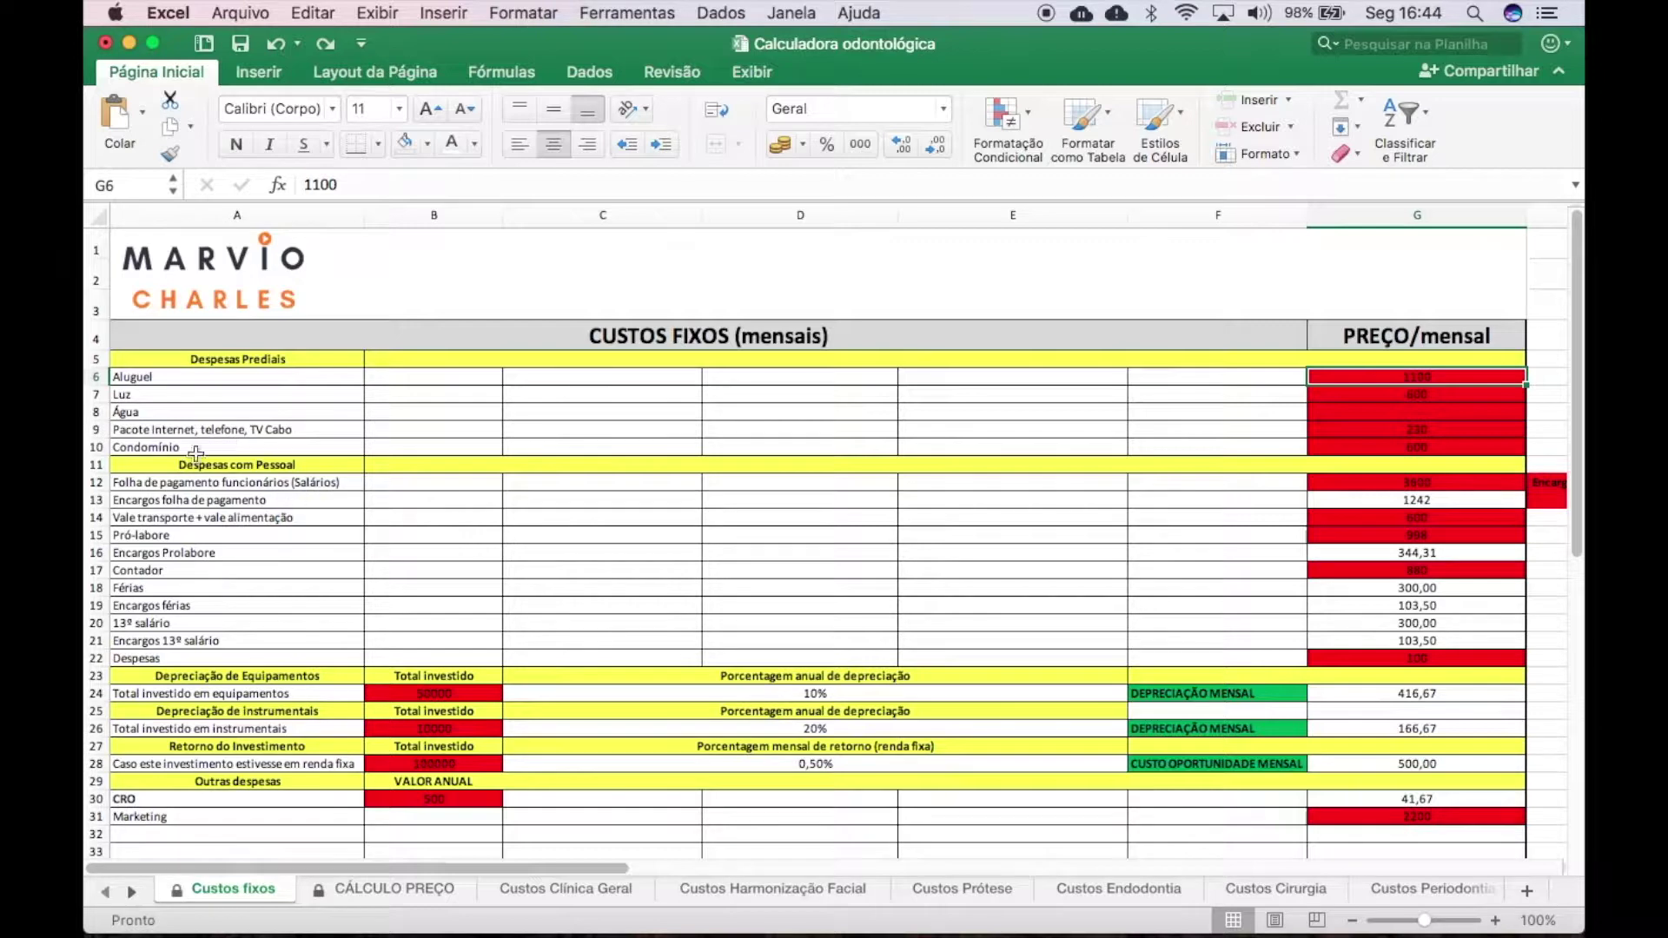
click(93, 415)
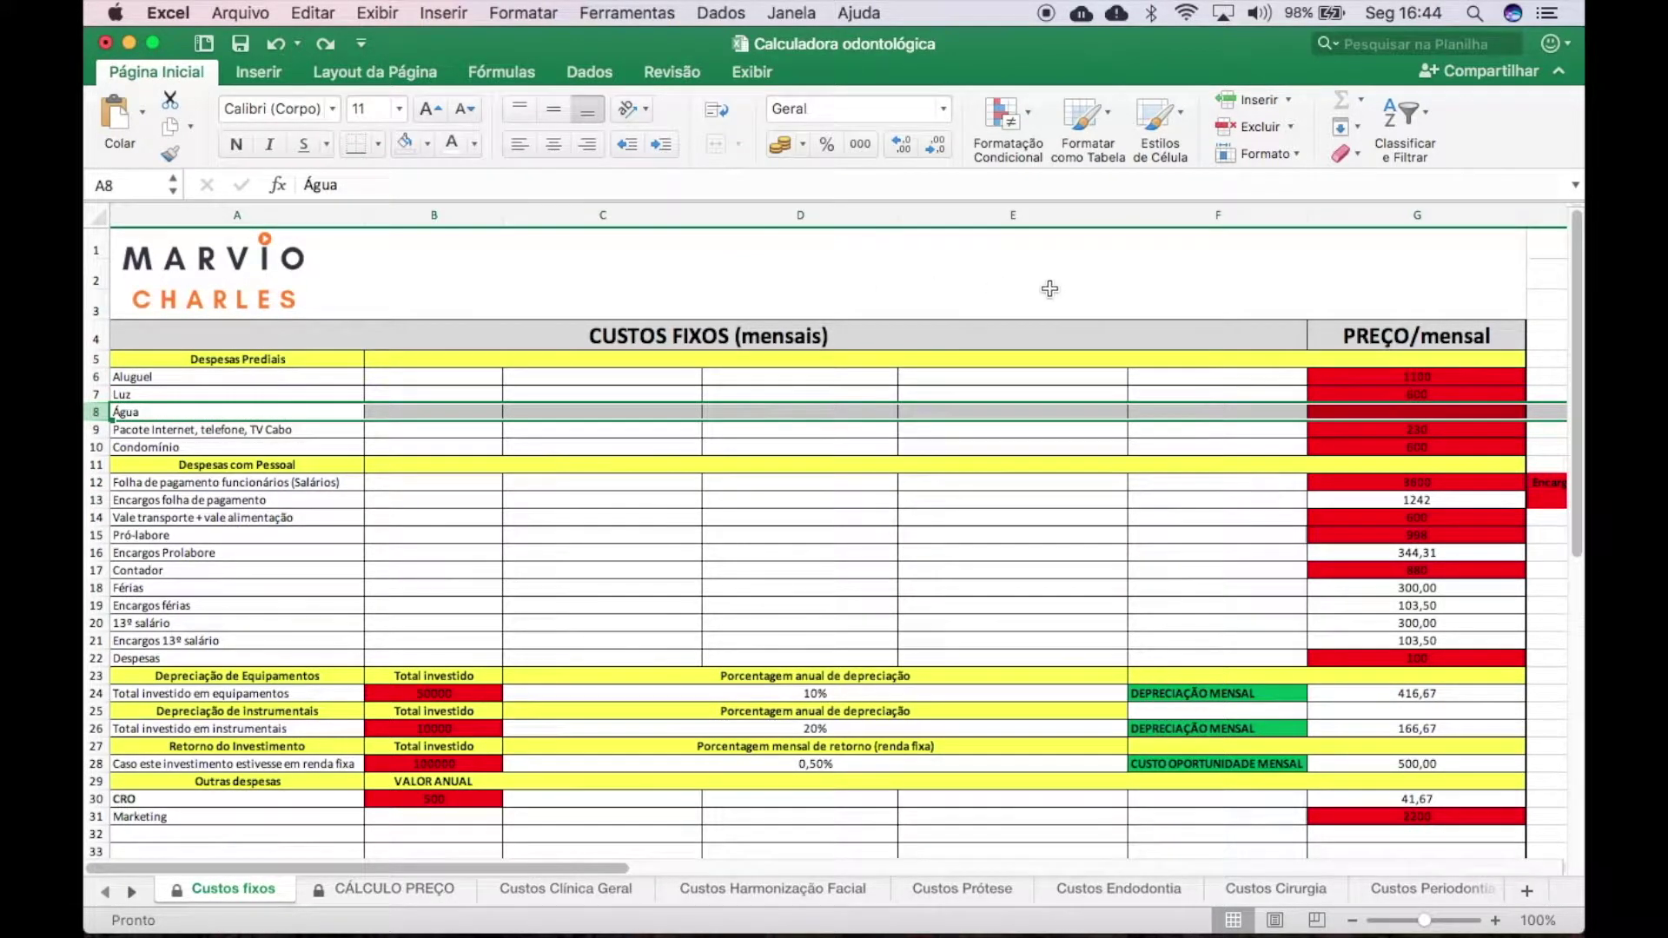
click(1259, 100)
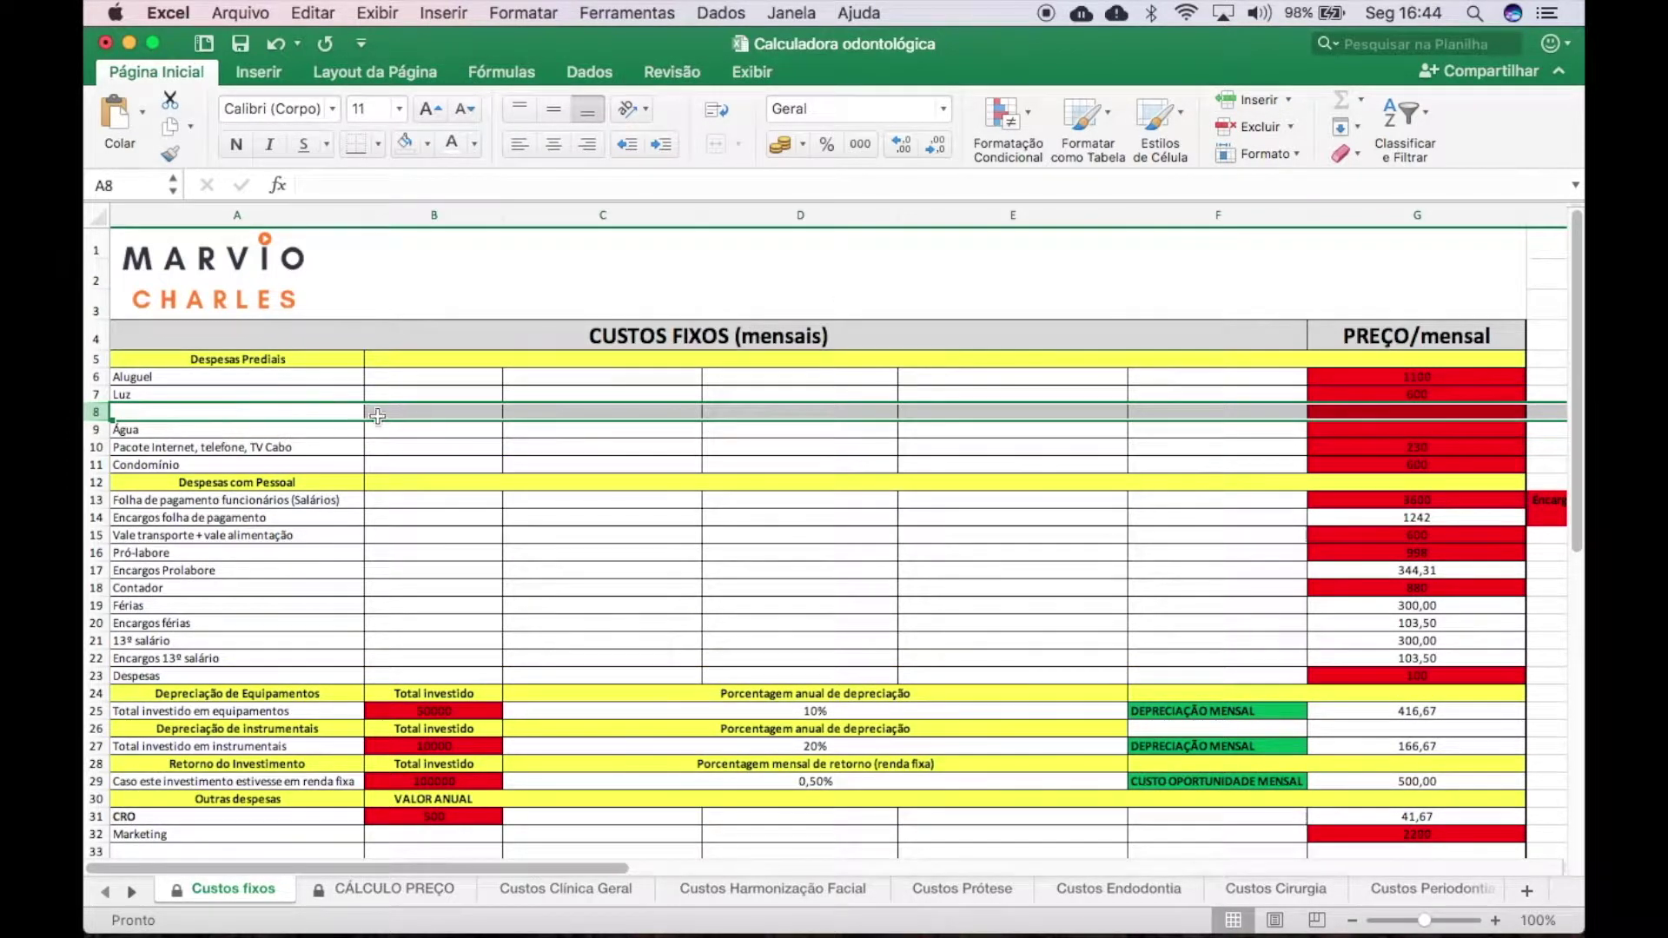
click(209, 417)
text(Custo)
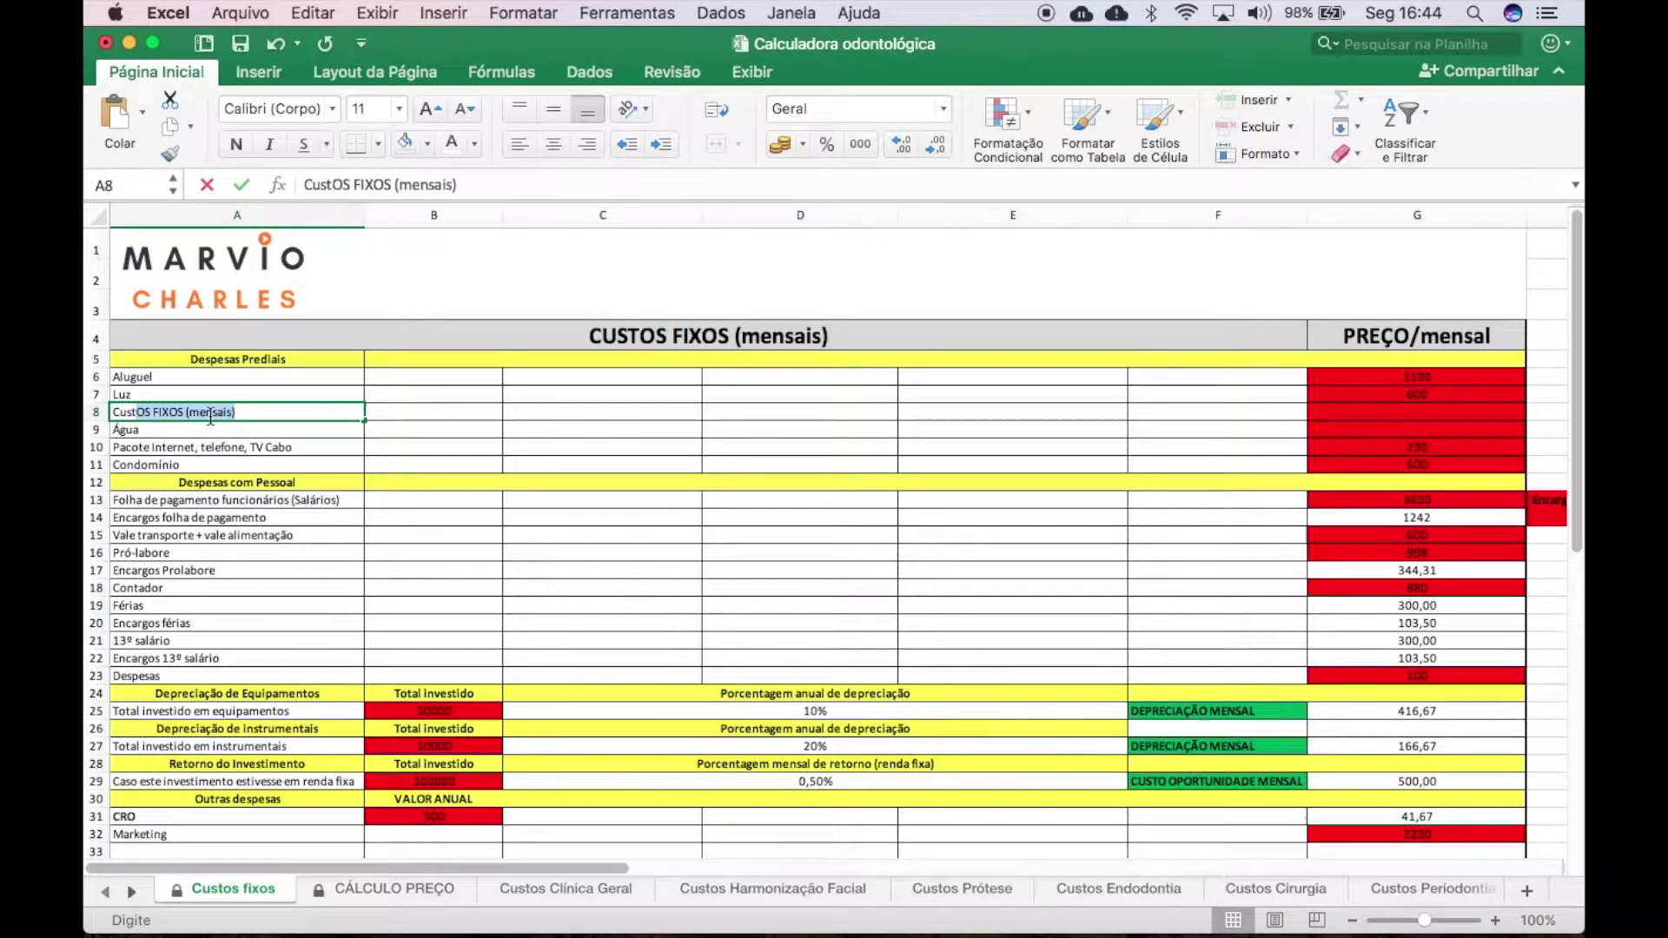
Step: Set the monthly price of the Custo A expense to 500
key(Tab)
key(Tab)
key(Tab)
key(Tab)
key(Tab)
key(Tab)
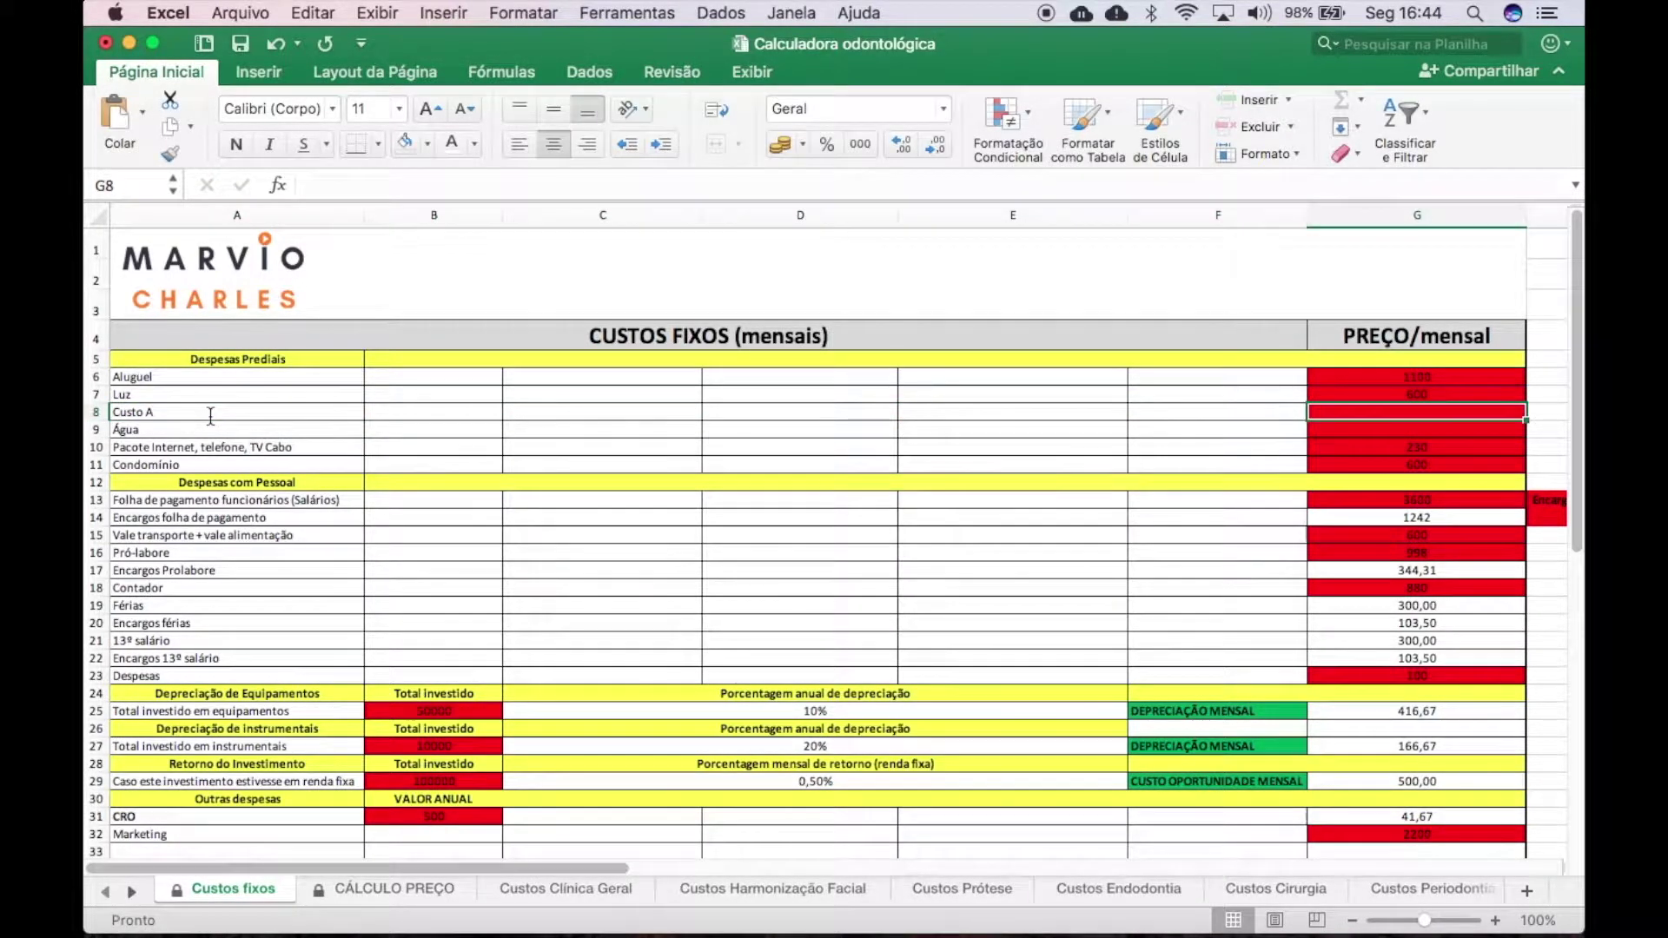
text(500)
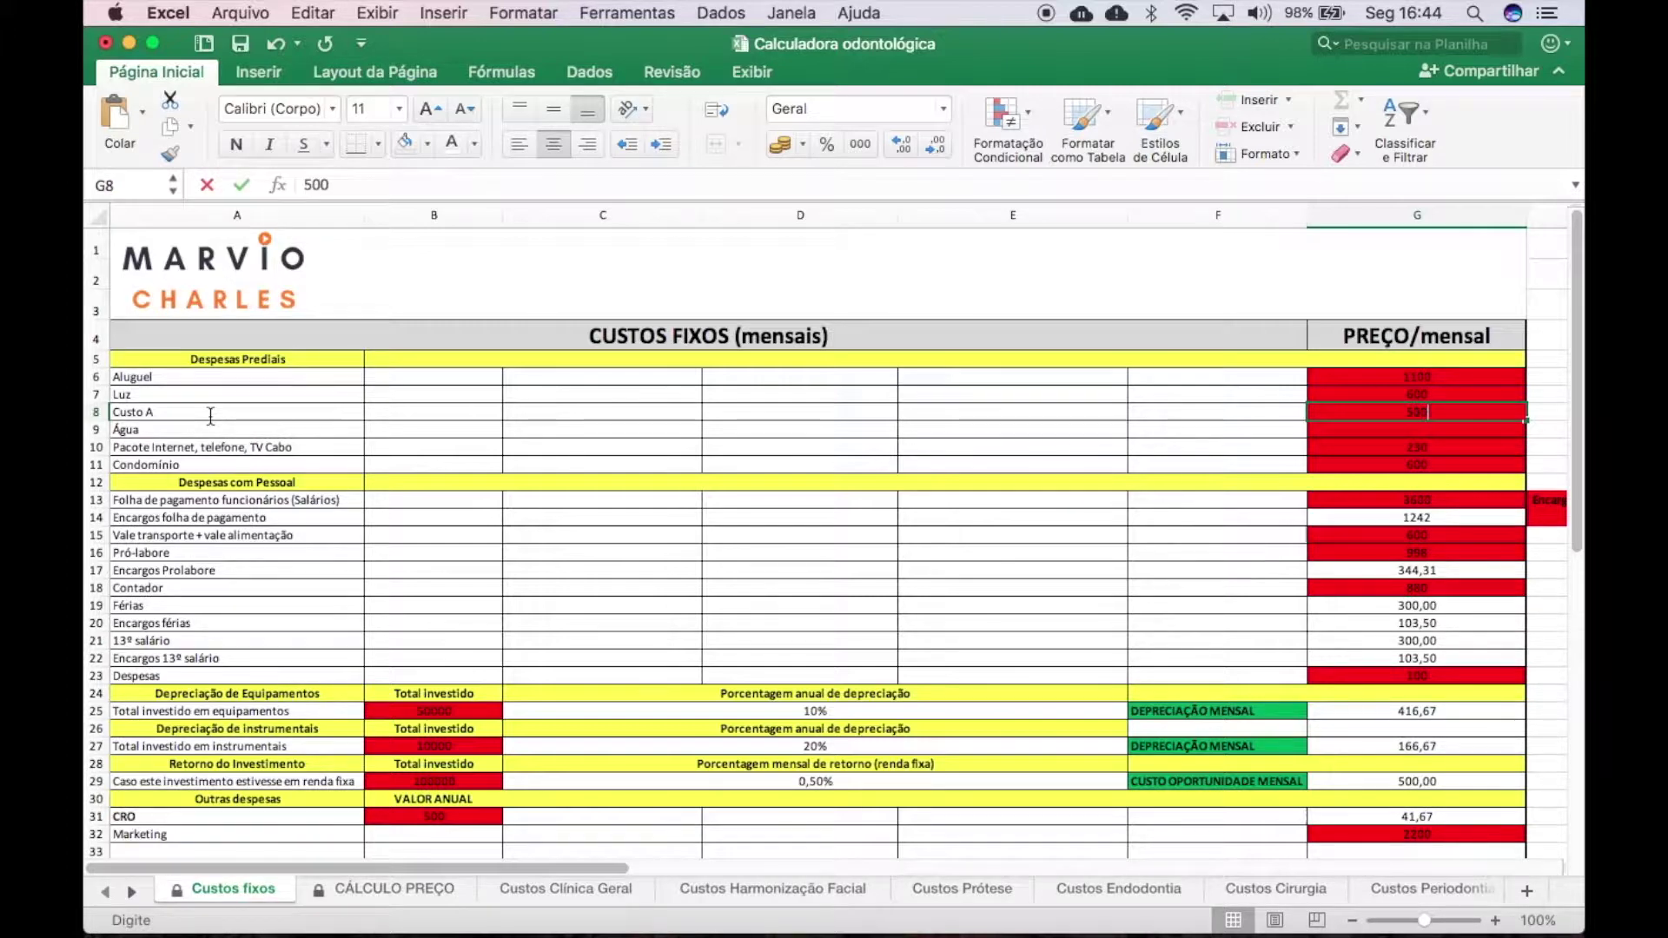
key(Return)
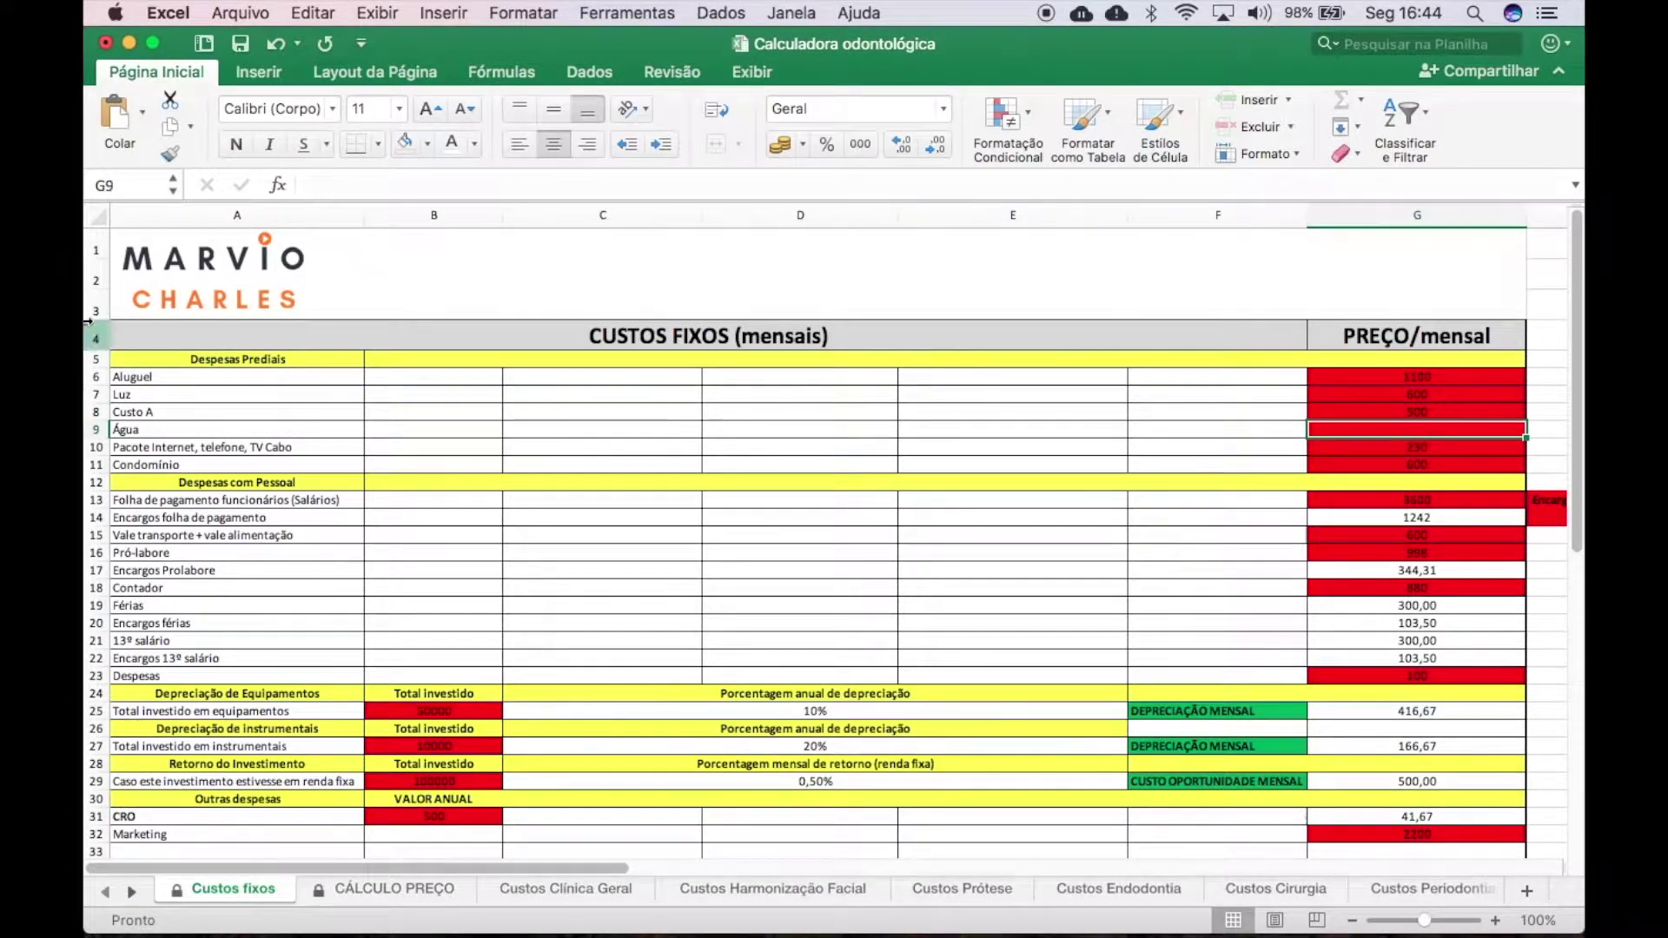
Step: Undo the Custo A price, its label and the inserted row
click(274, 45)
click(275, 45)
click(274, 46)
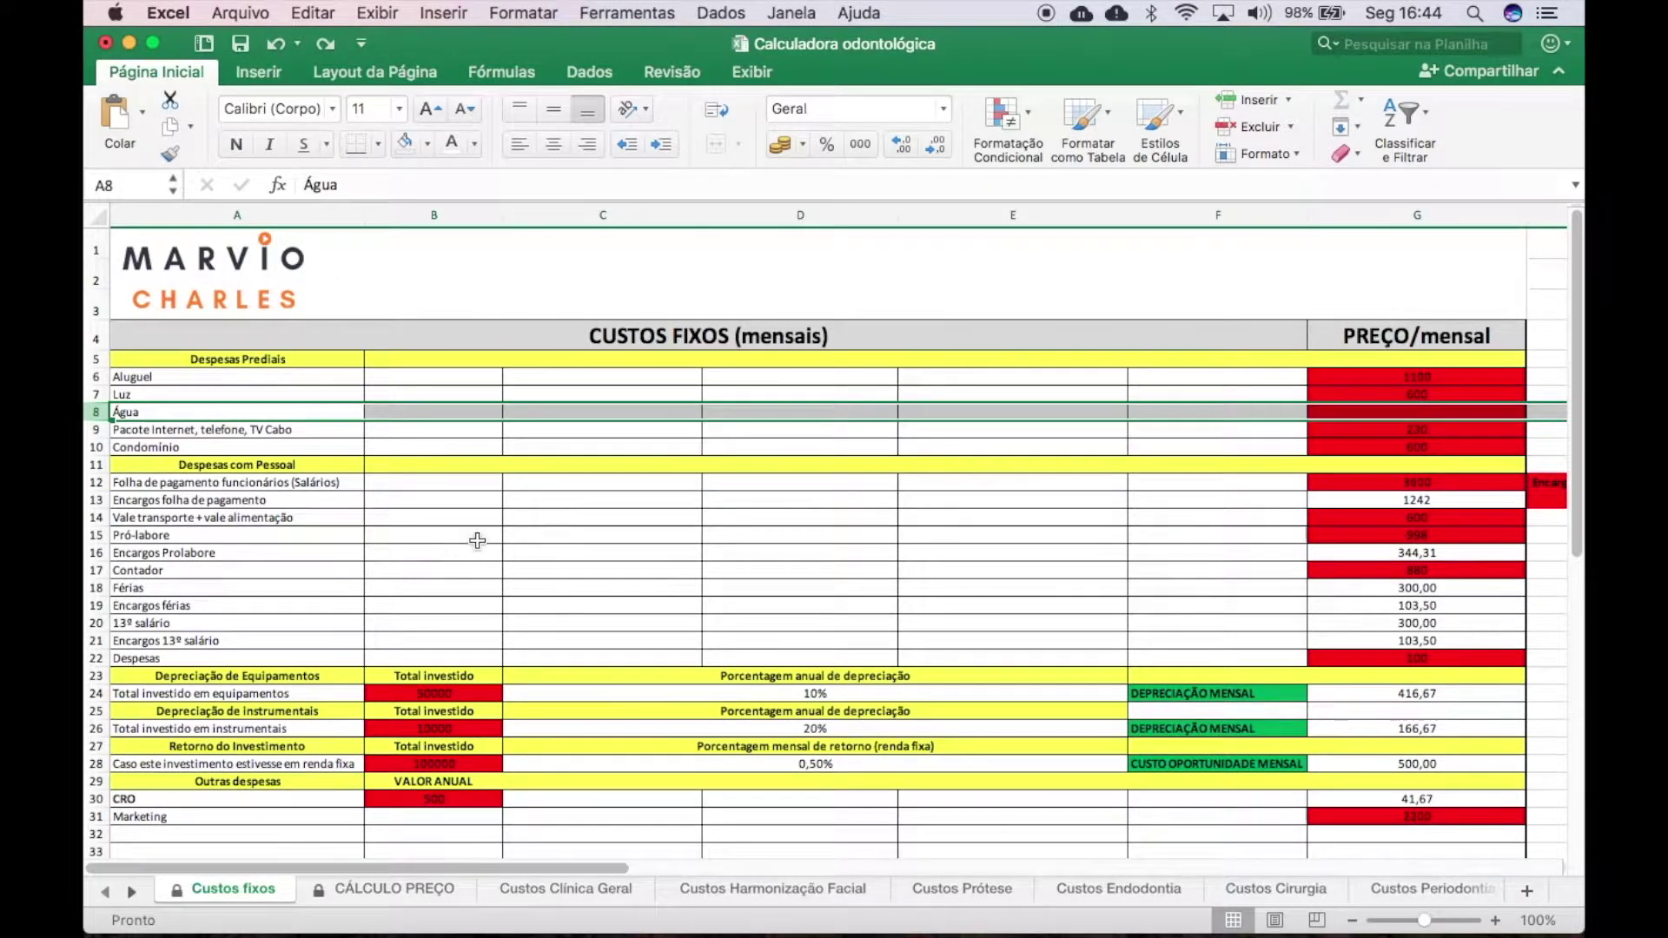
Step: Examine the Folha de pagamento funcionários (Salários) row from its label across to its monthly price
scroll(475, 539, down, 3)
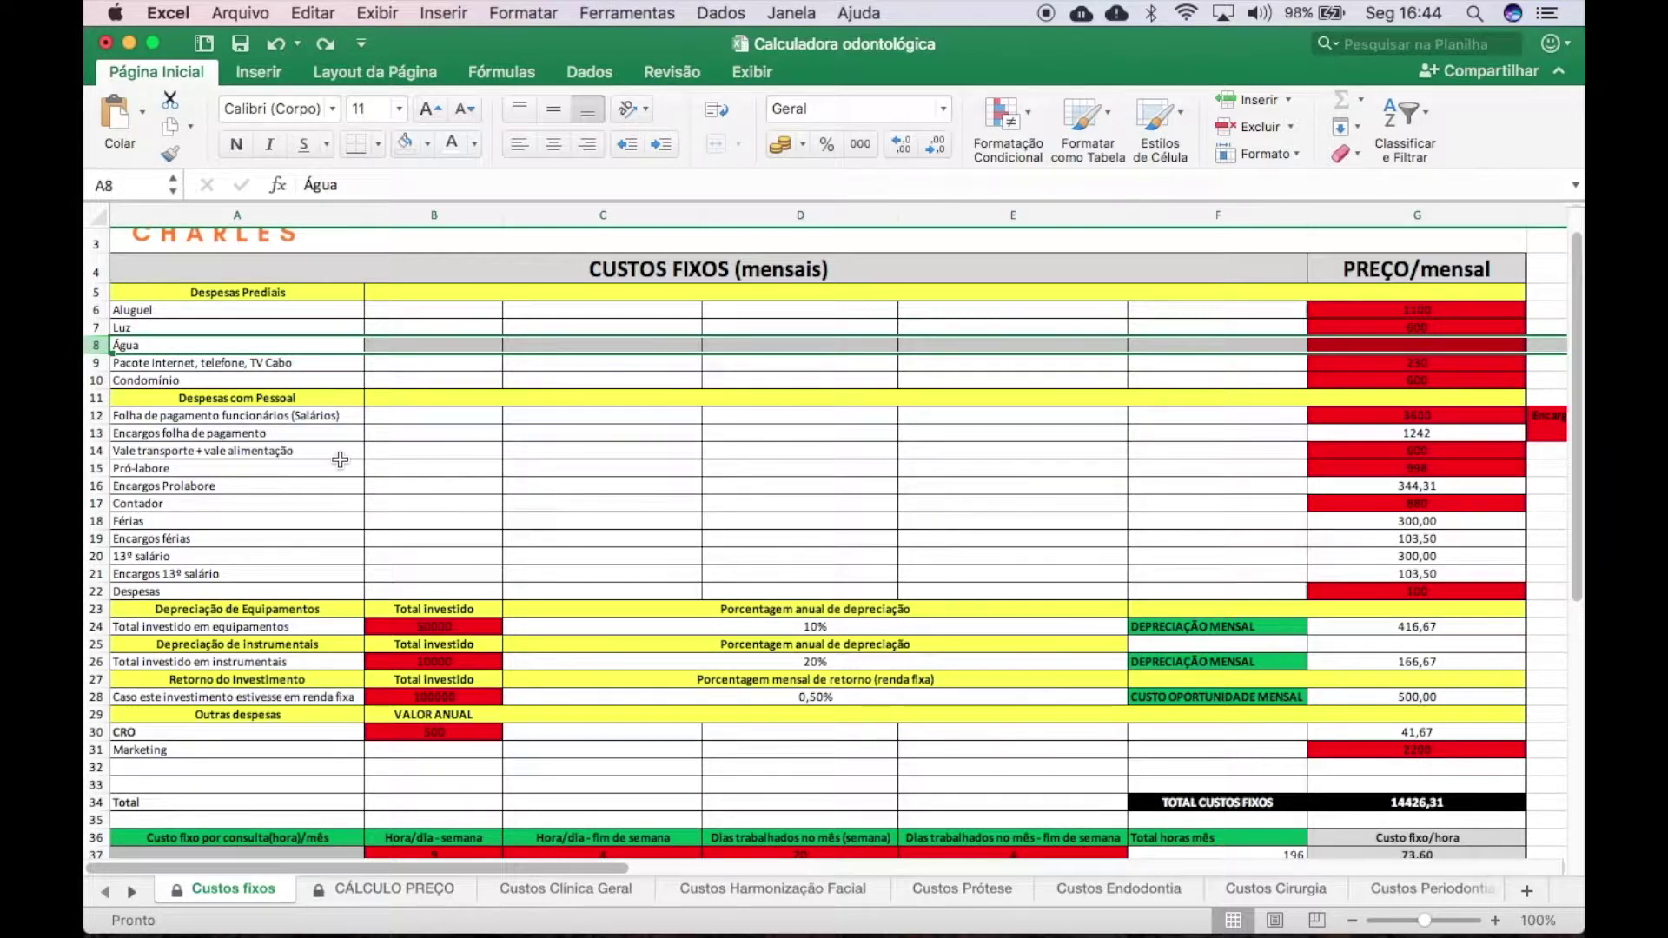
scroll(340, 459, down, 2)
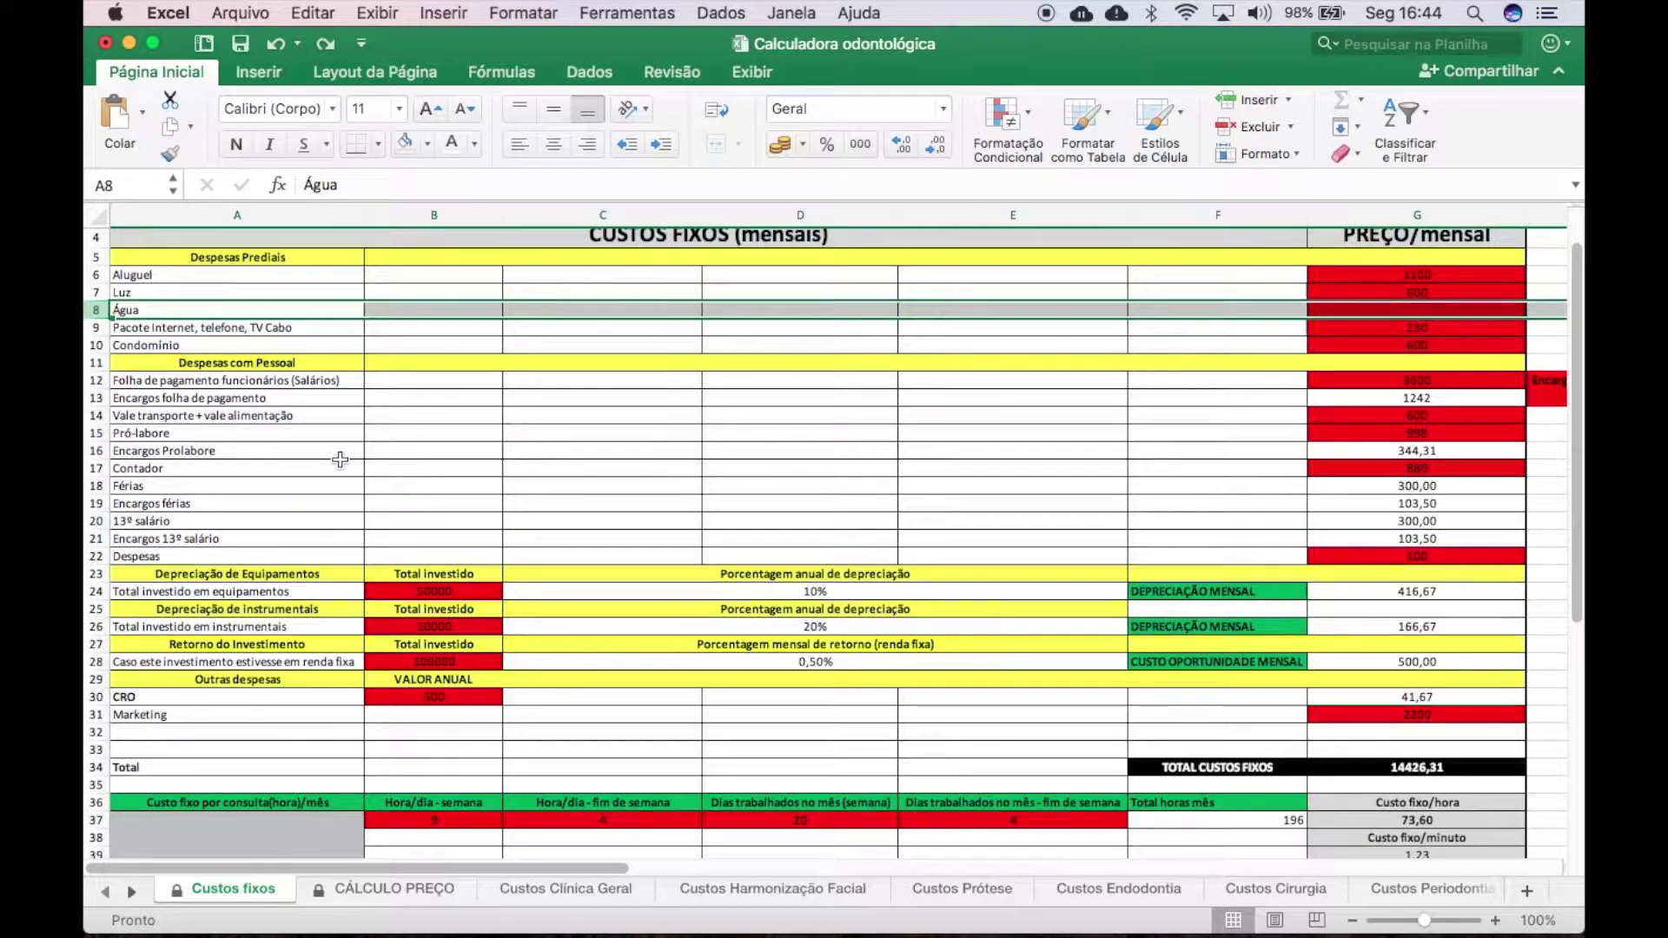
click(331, 383)
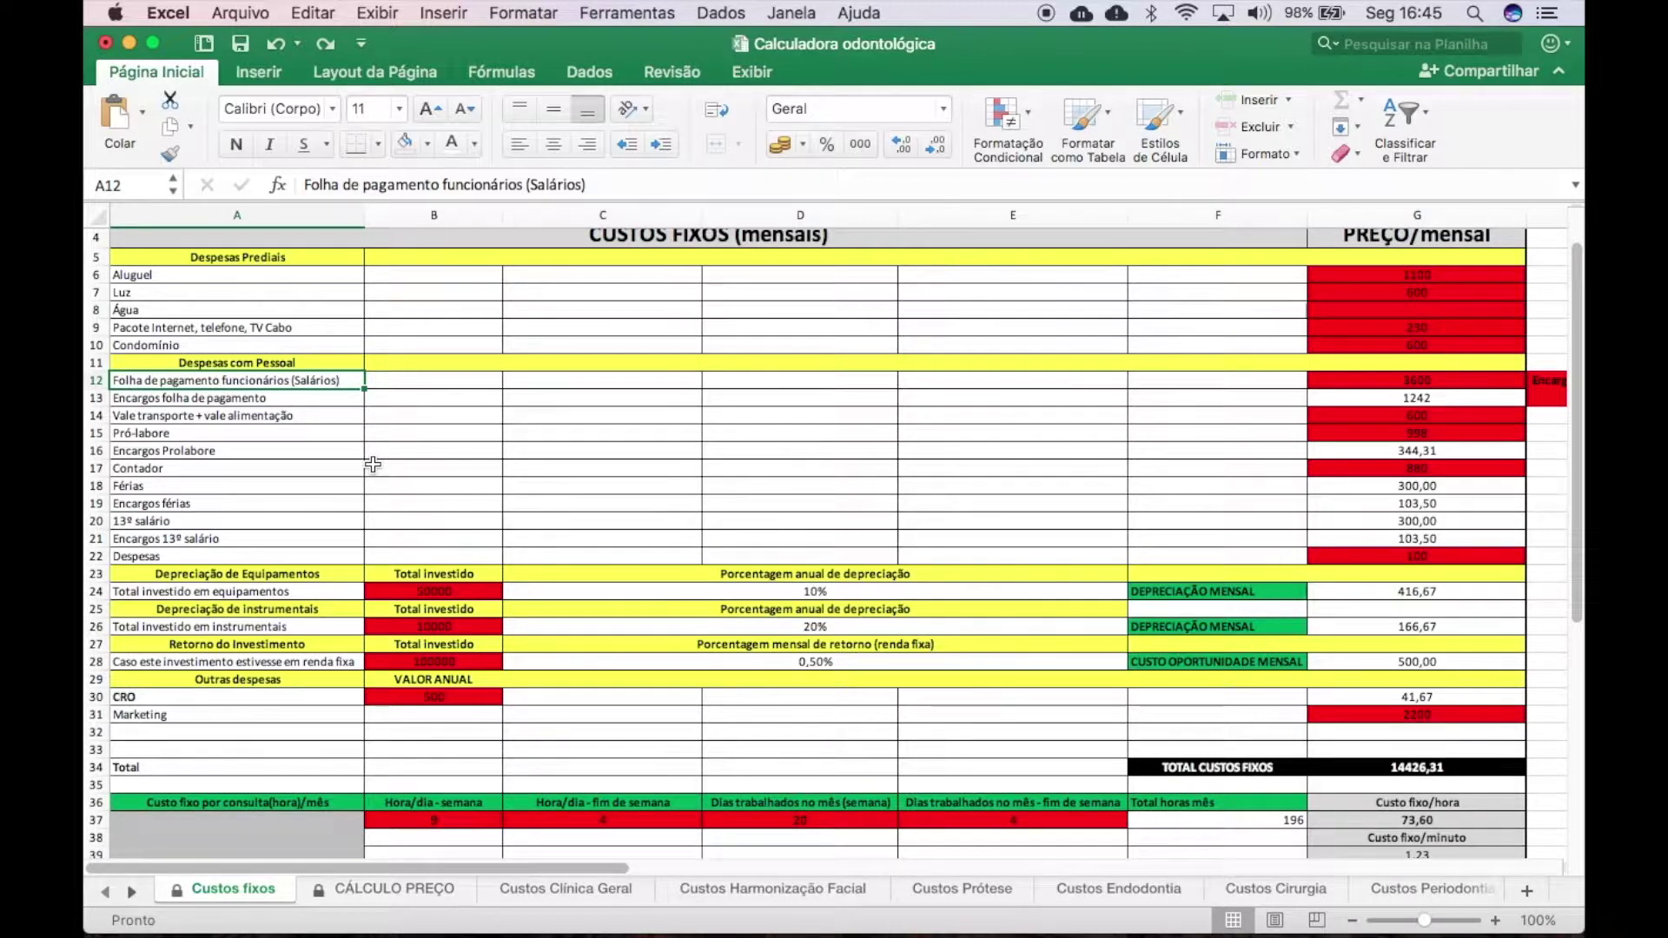
key(Right)
key(Right)
key(Right)
key(Right)
key(Right)
key(Right)
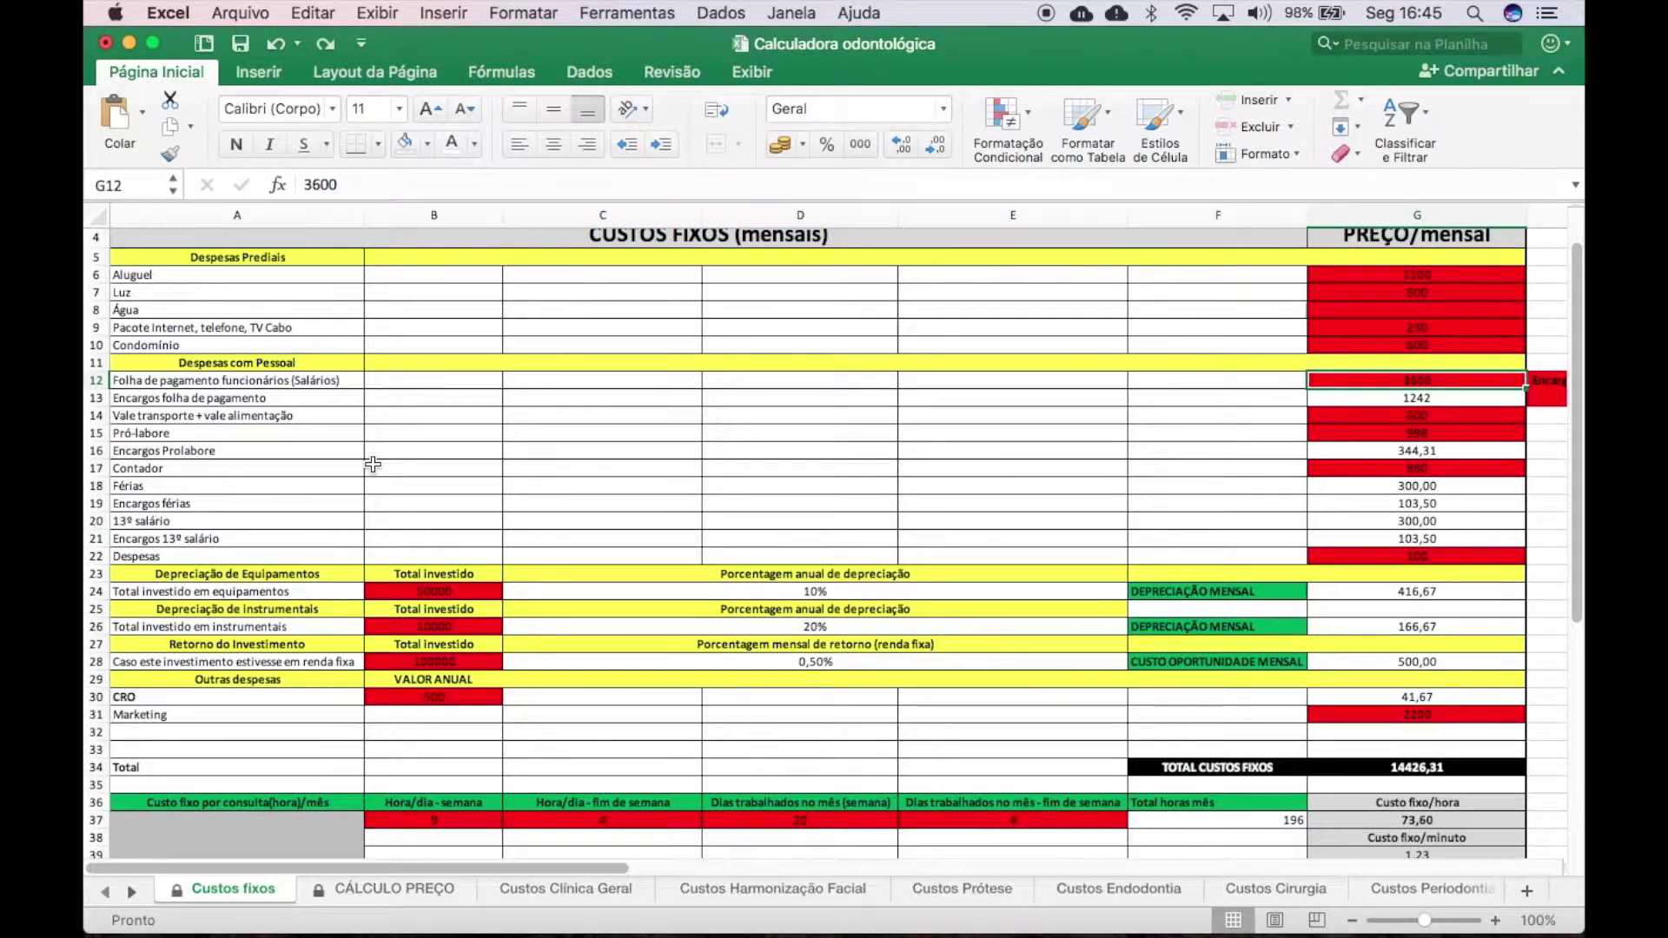
key(Right)
key(Left)
key(Left)
key(Left)
key(Left)
key(Left)
key(Left)
key(Left)
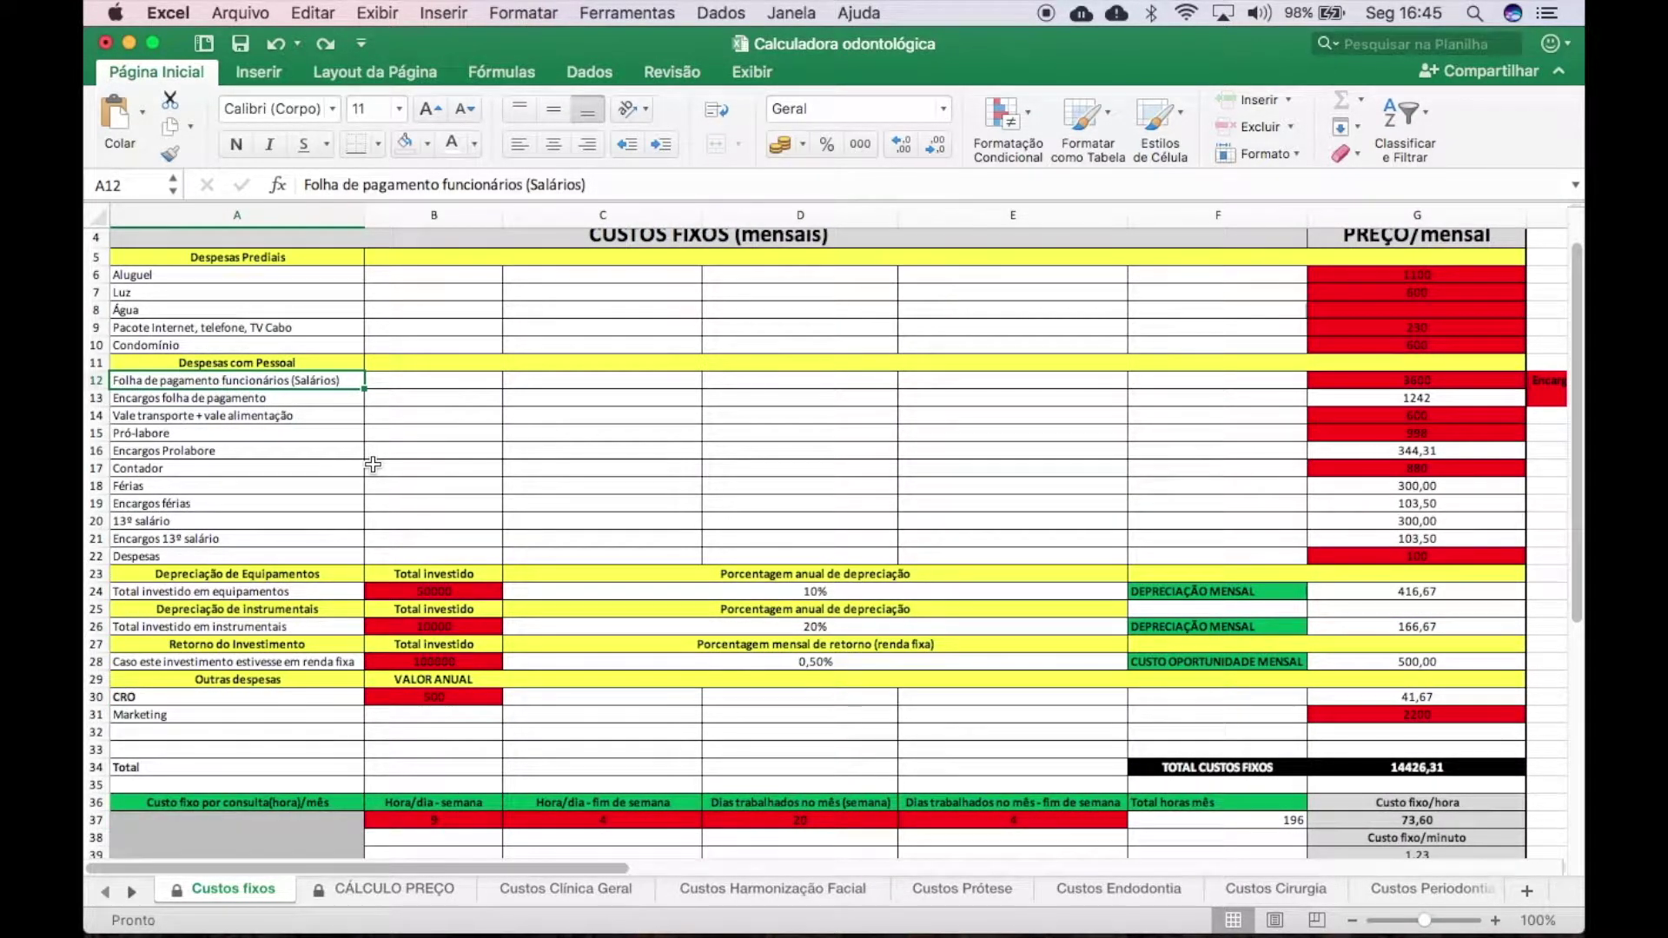
Step: Compare the monthly price of Folha de pagamento funcionários with the neighbouring Encargos trabalhistas cells
key(Right)
key(Right)
key(Right)
key(Right)
key(Right)
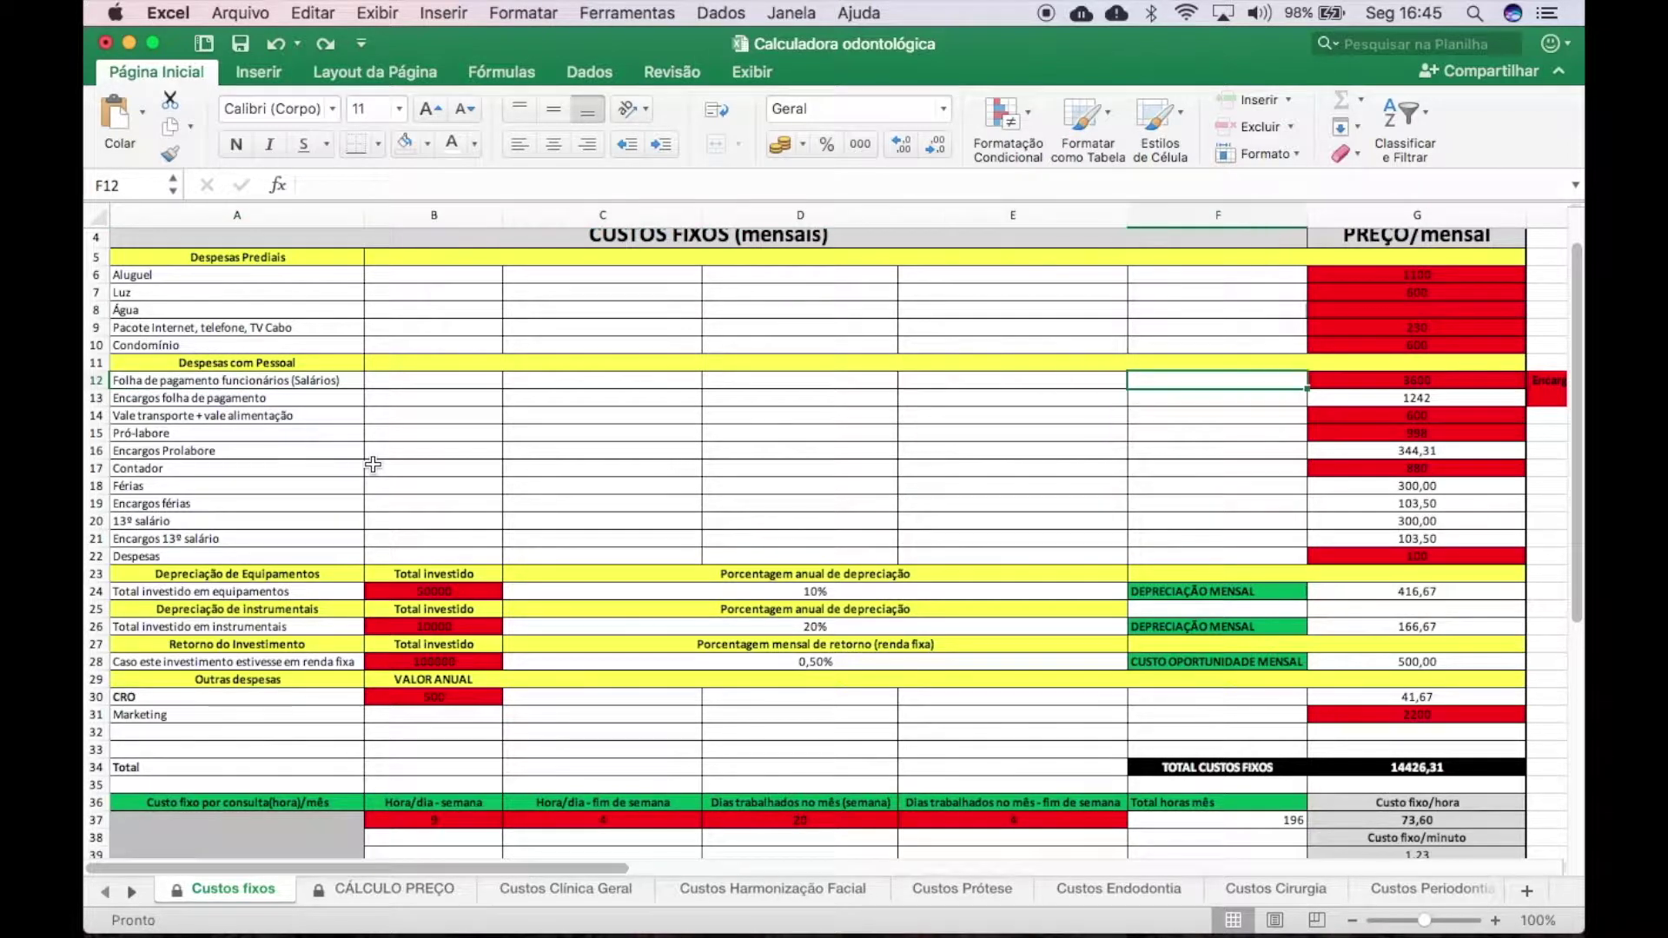
key(Right)
key(Right)
key(Left)
key(Left)
key(Left)
key(Left)
key(Left)
key(Left)
key(Left)
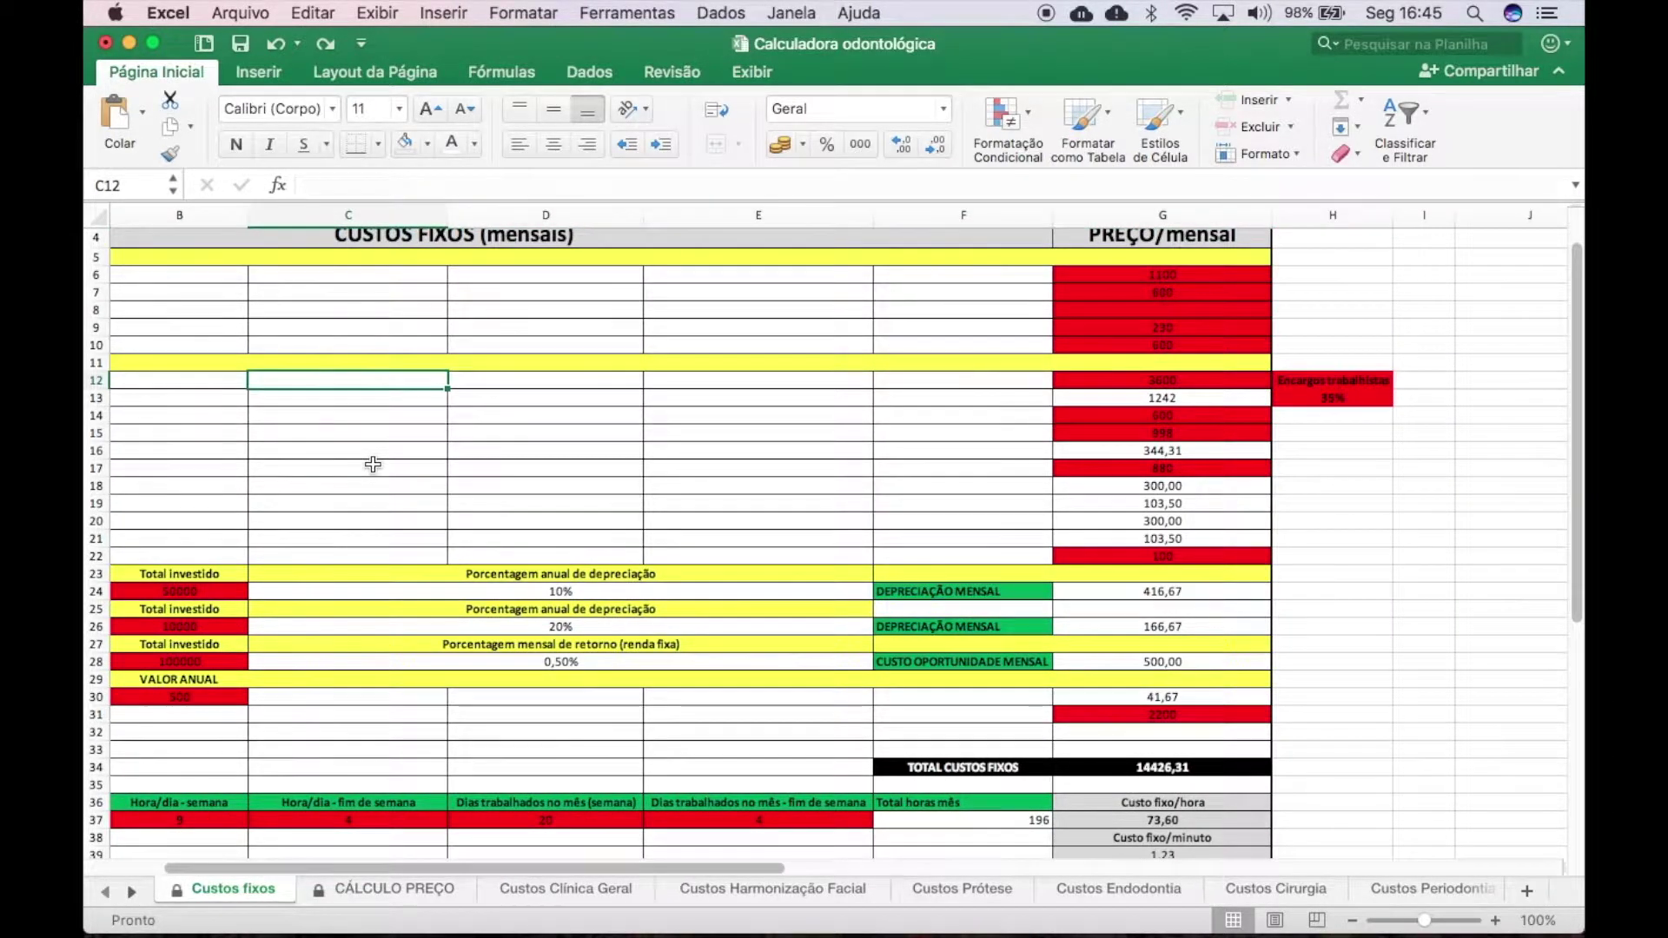
key(Right)
key(Right)
key(Right)
key(Right)
key(Right)
key(Right)
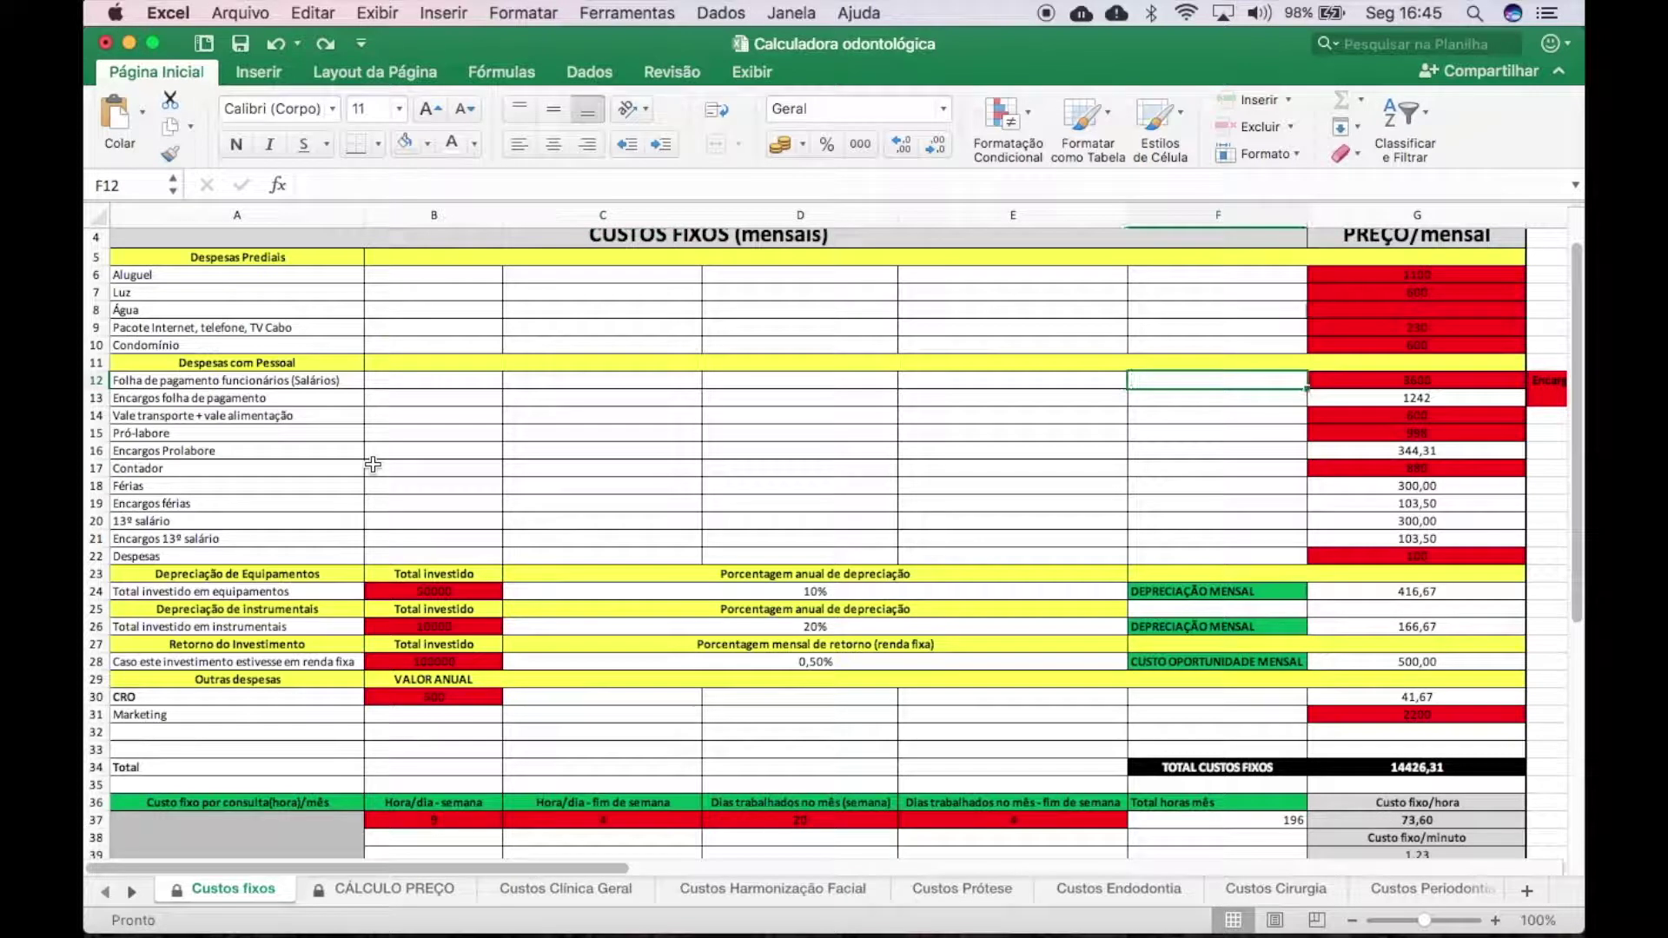
key(super+e)
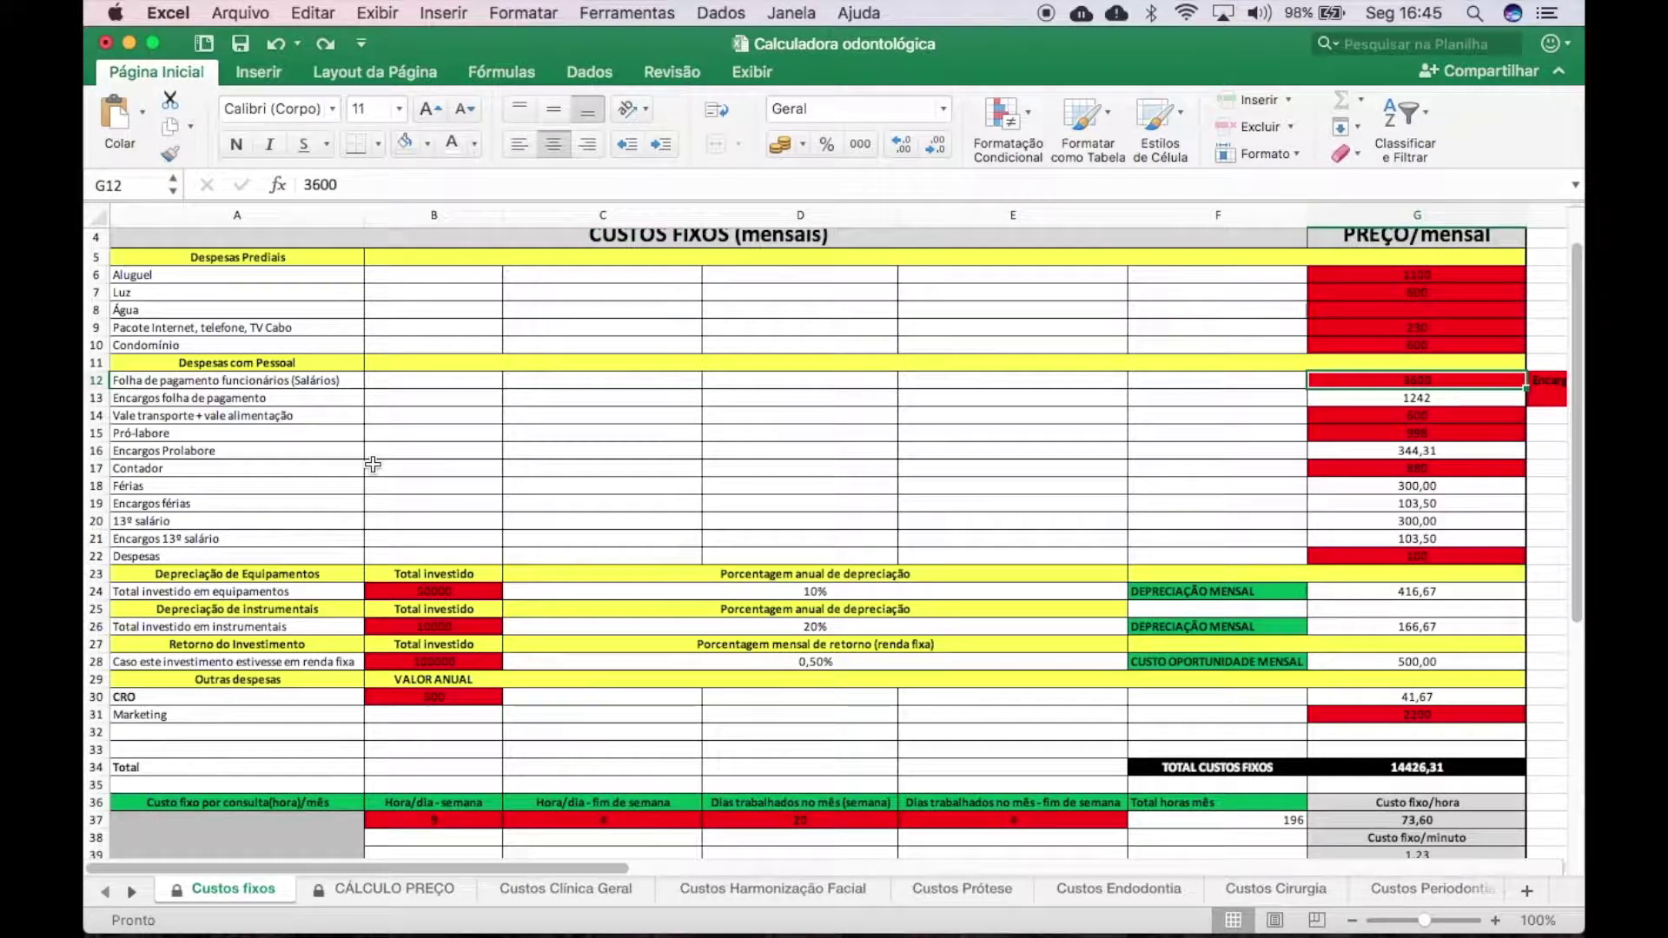
key(Right)
key(Left)
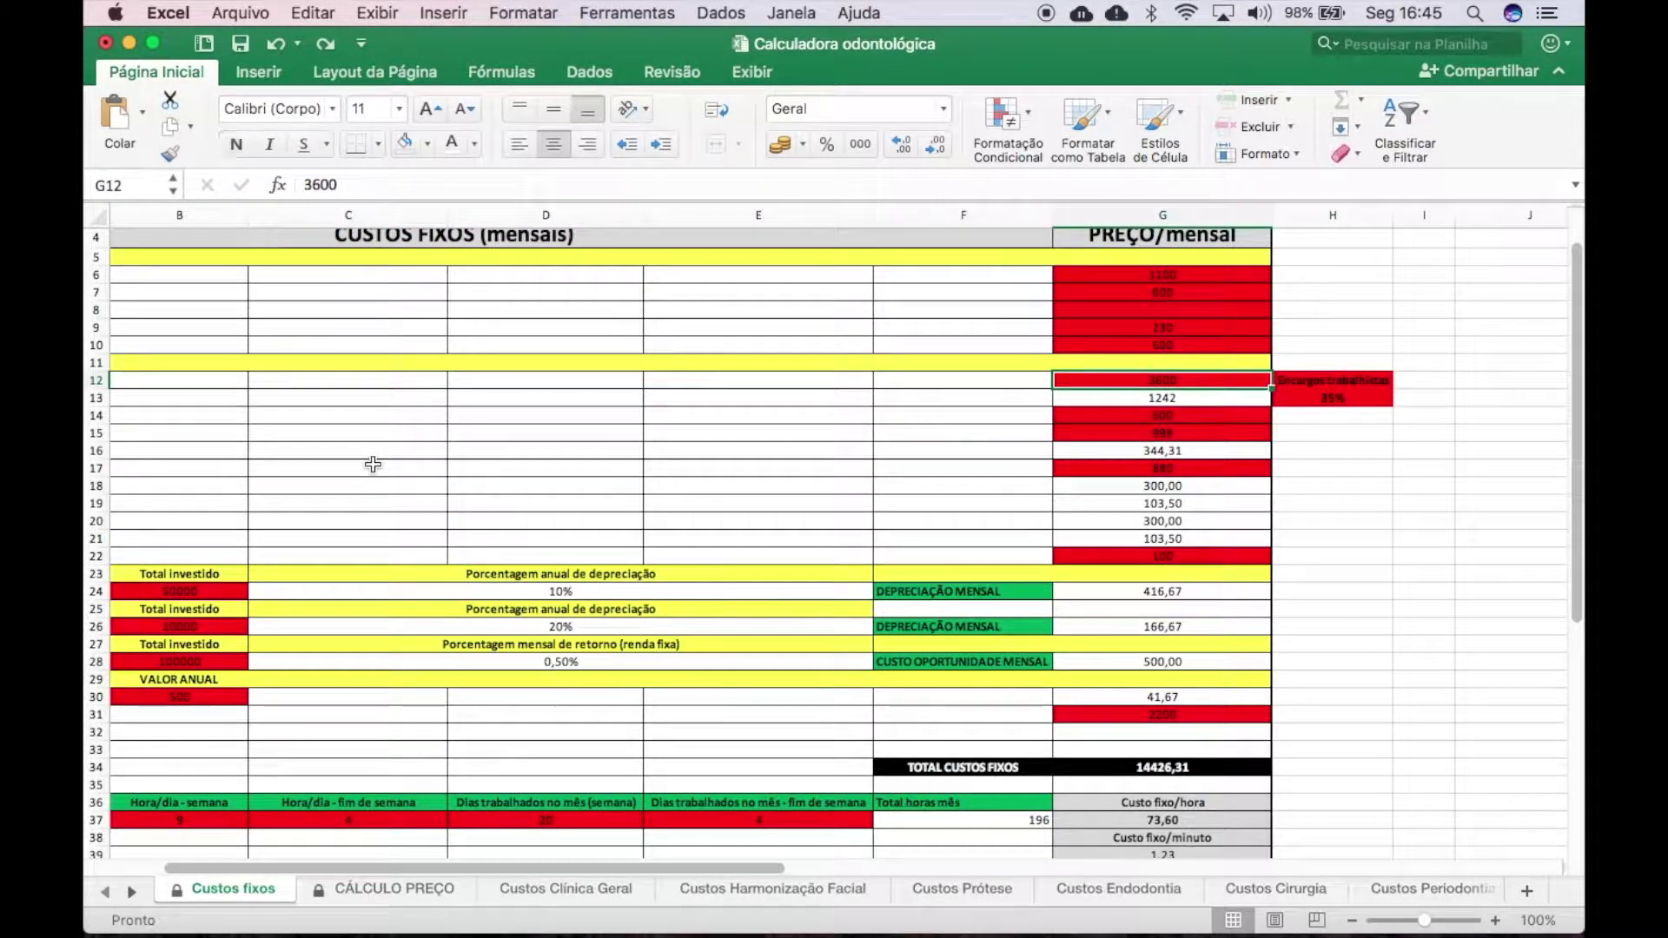
key(Left)
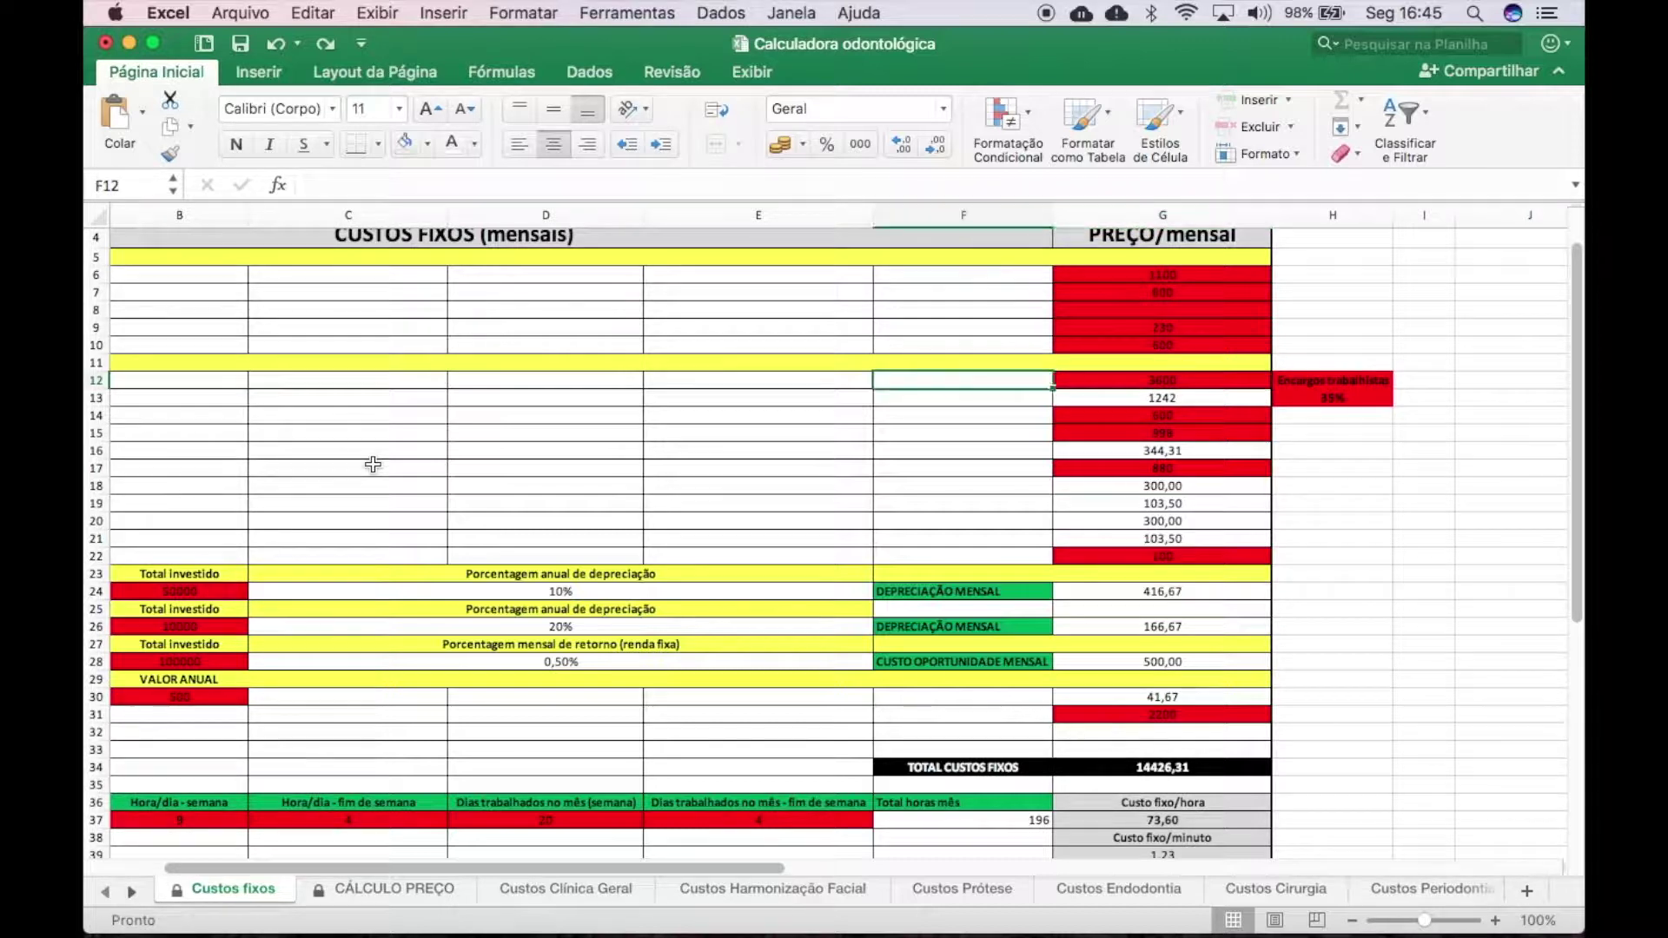
Step: Try a monthly price of 5000 for Folha de pagamento funcionários and undo the change
key(Right)
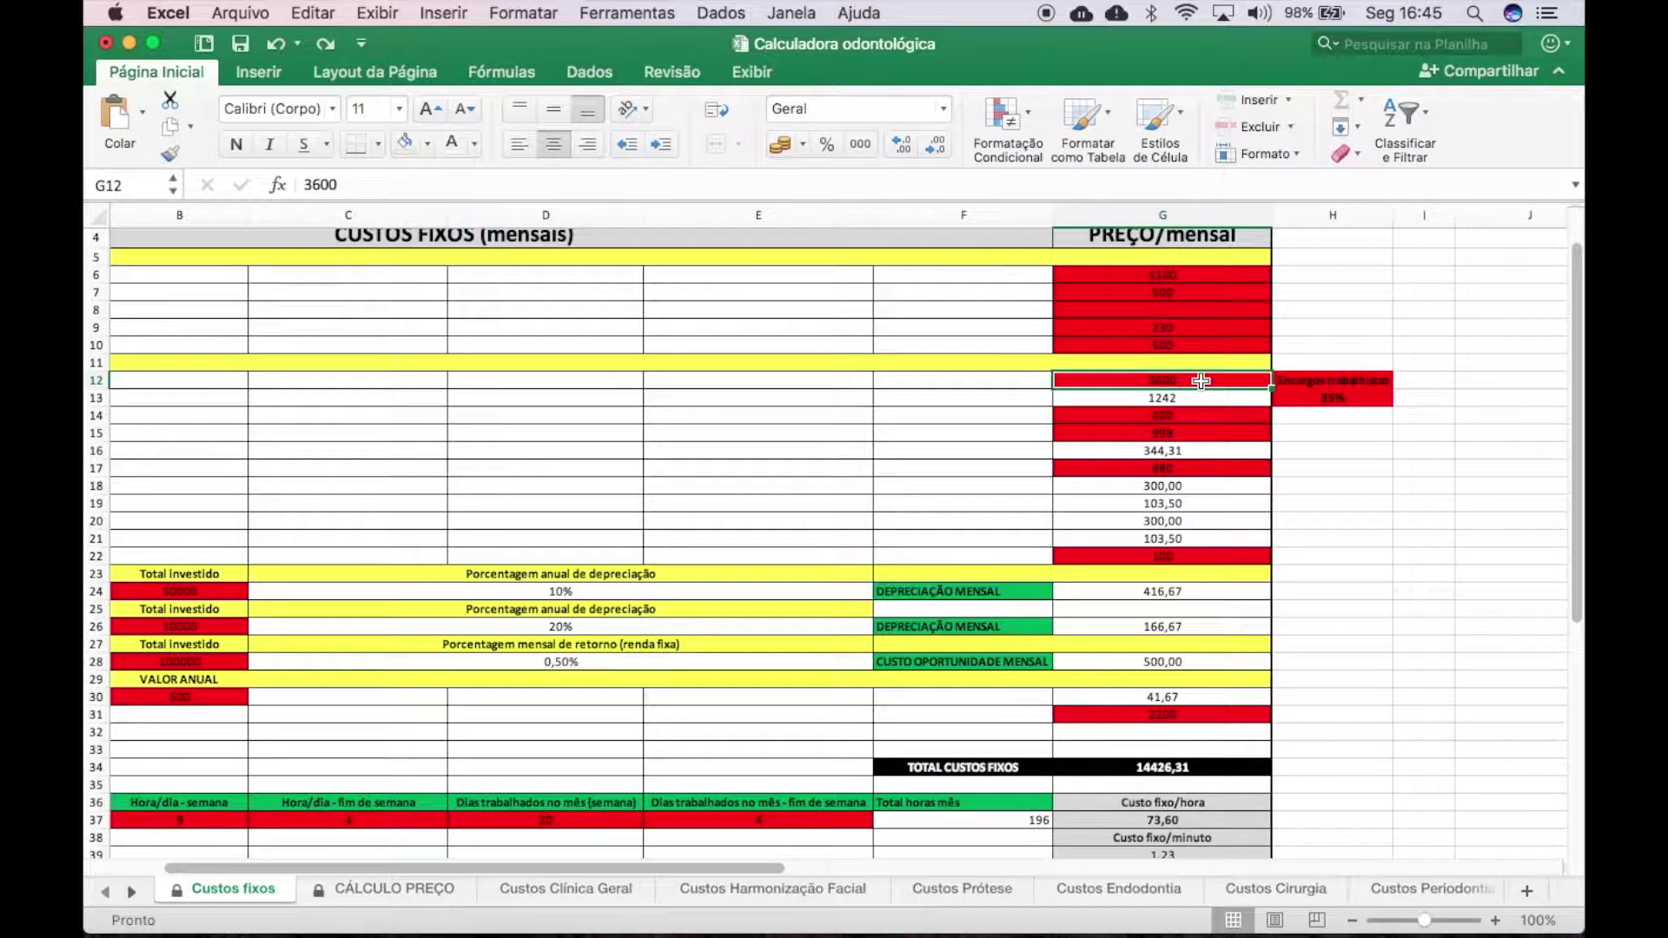
text(5000)
key(Return)
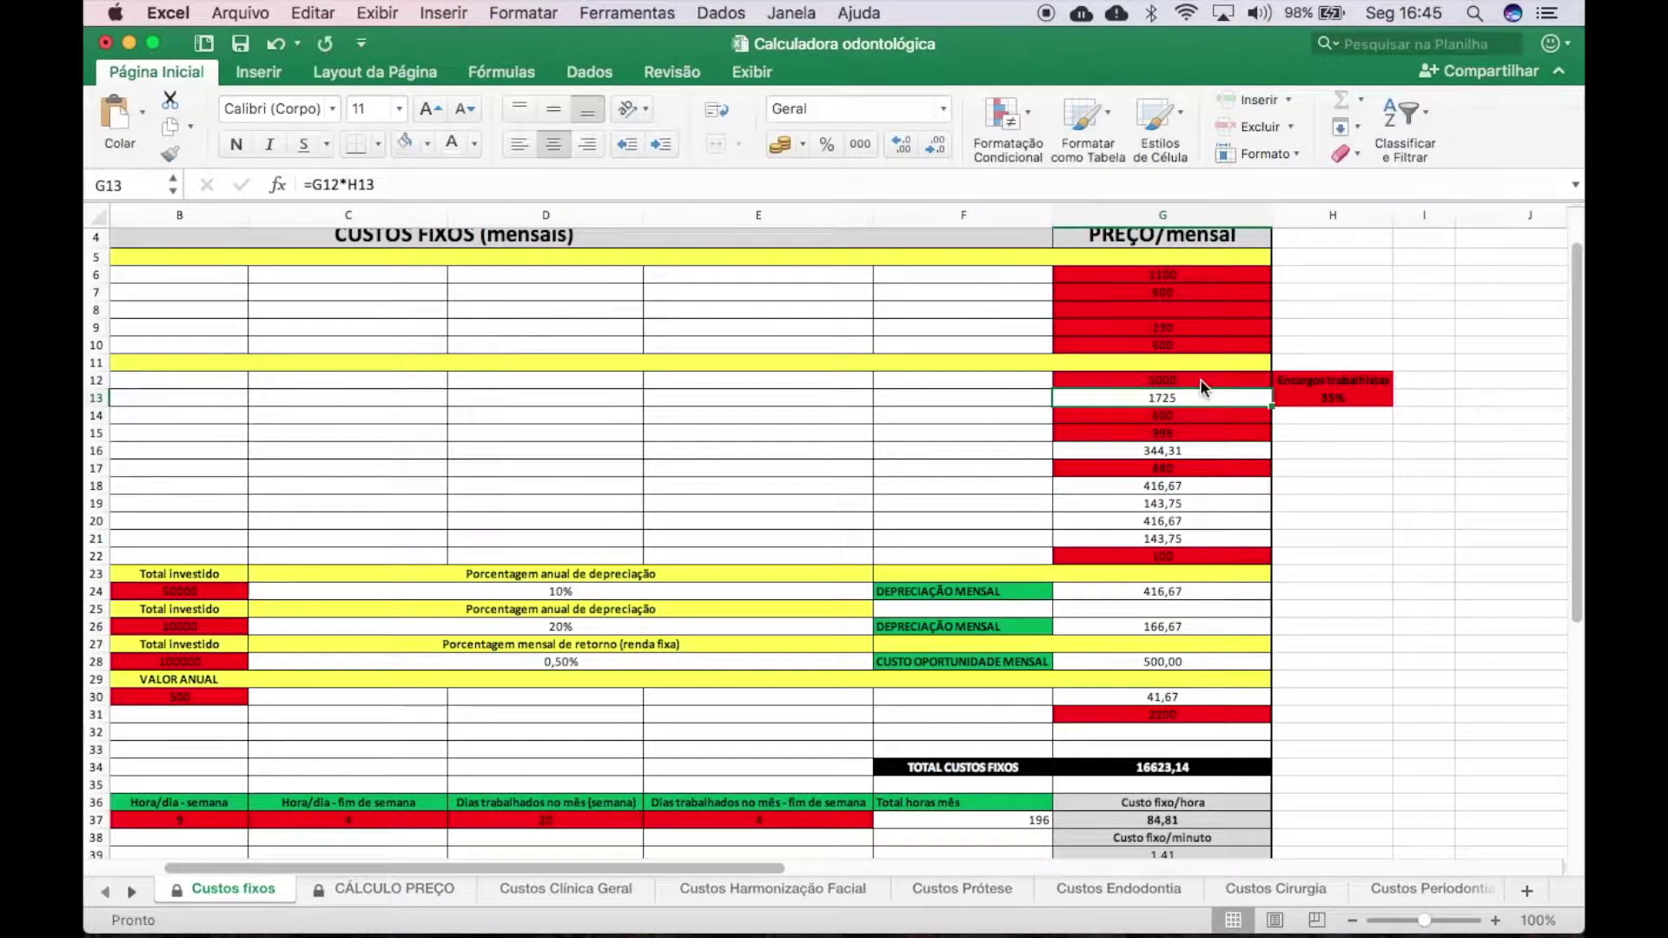
click(274, 38)
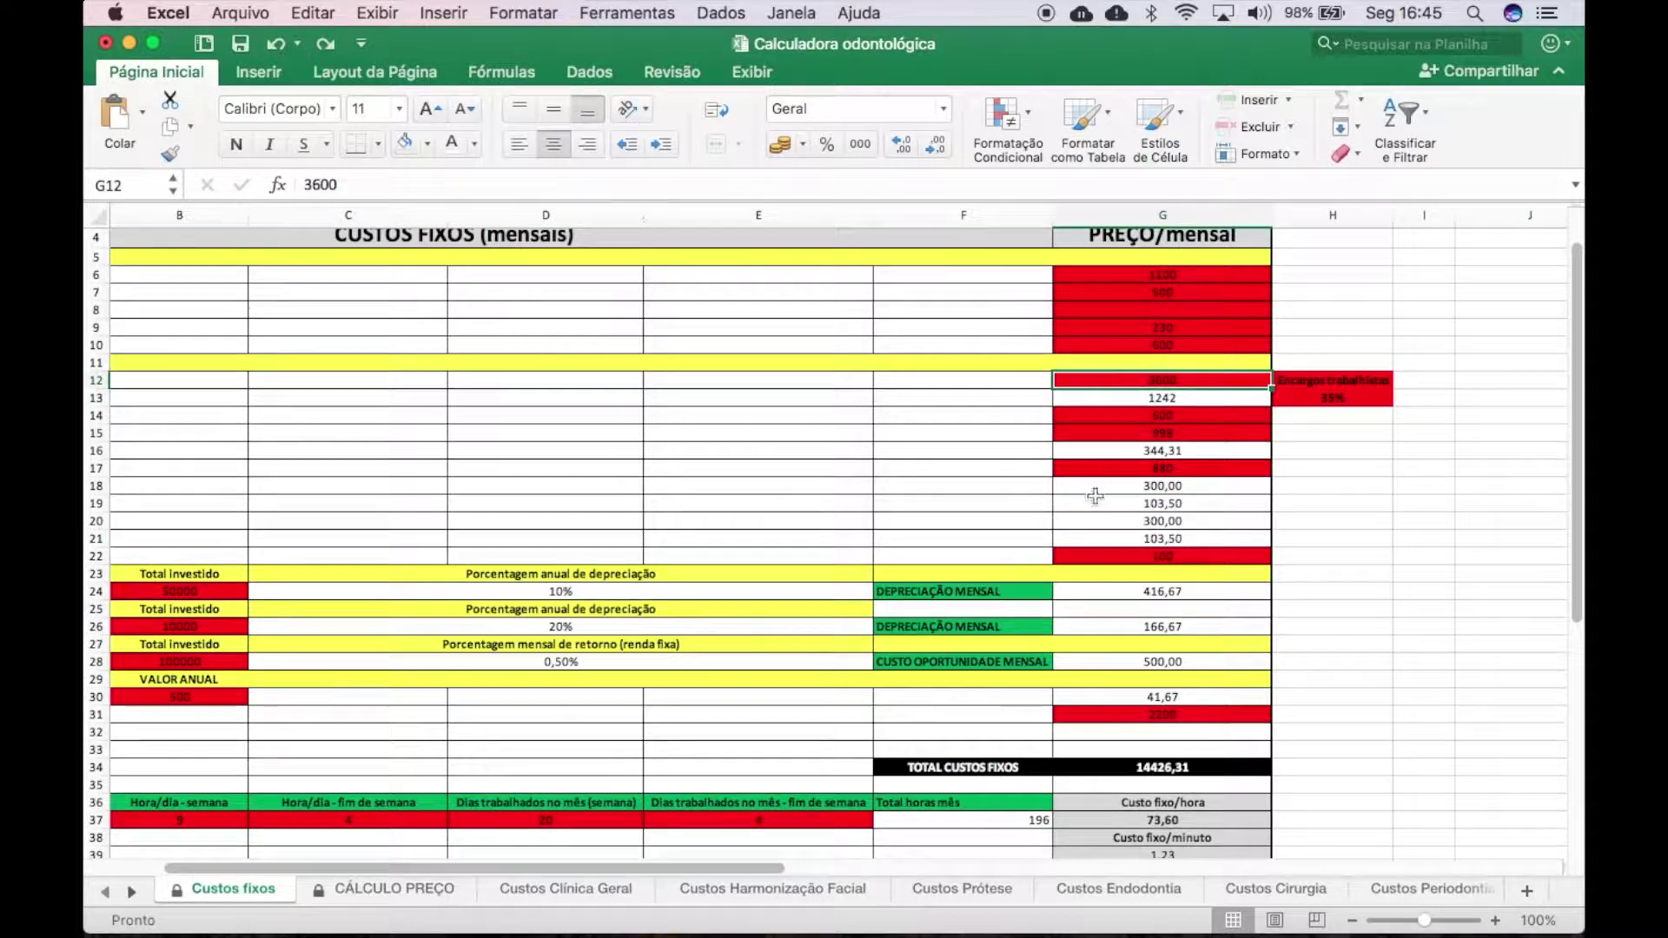
Step: Try an Encargos trabalhistas rate of 30% and undo the change
scroll(1170, 435, left, 5)
scroll(1170, 434, right, 5)
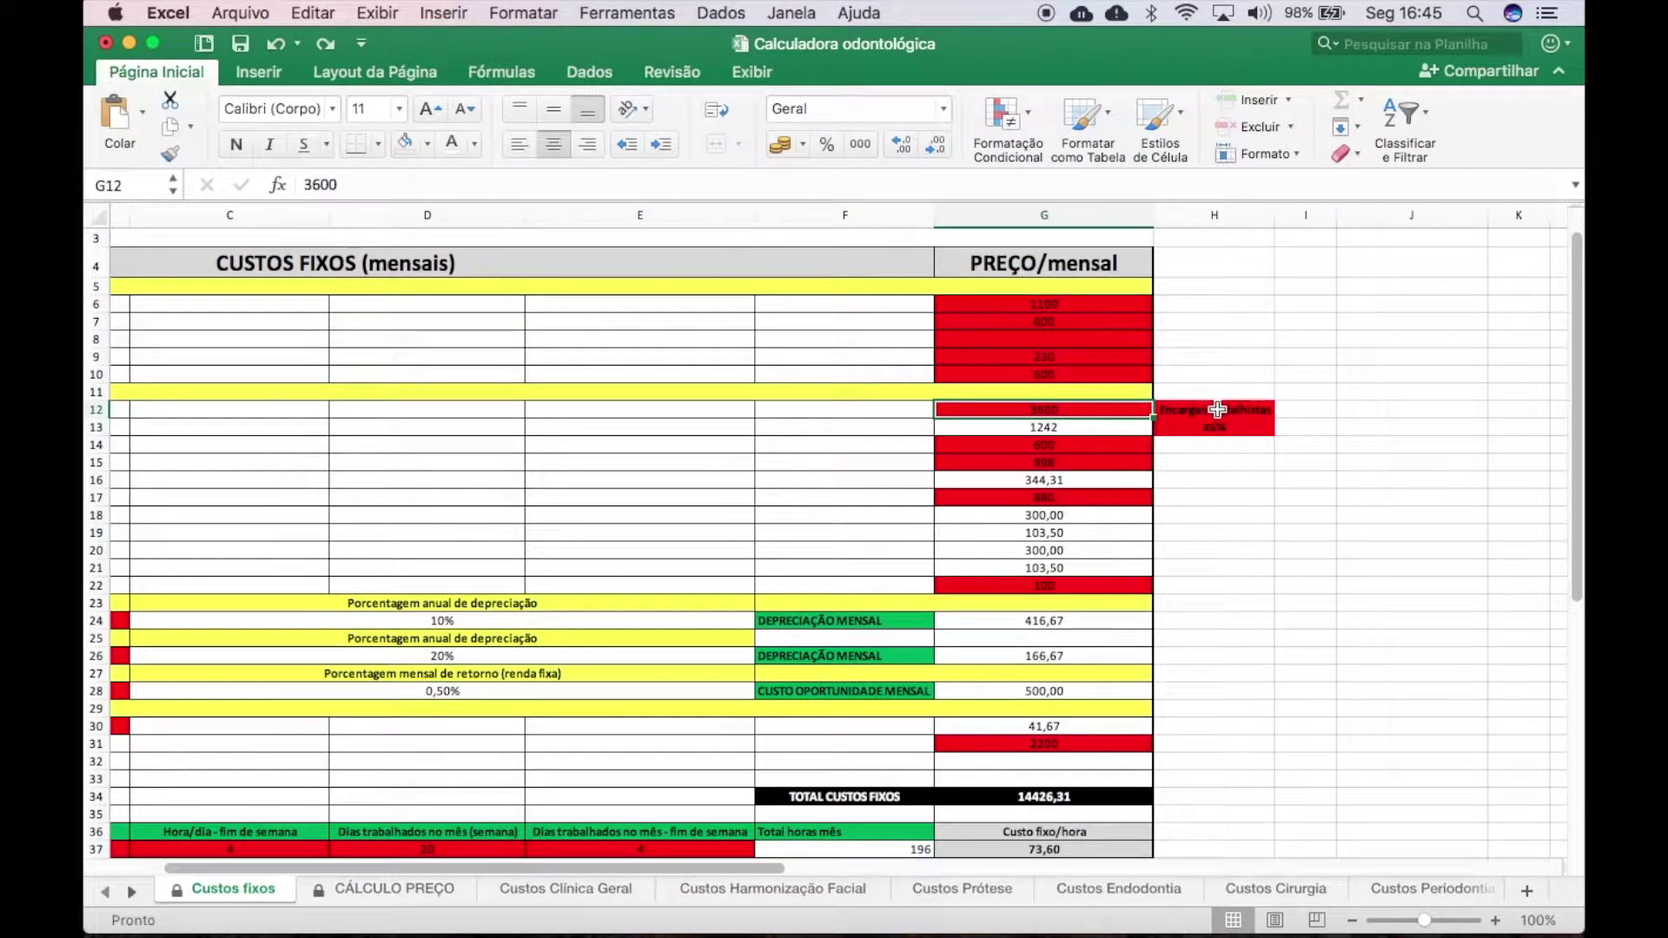
click(1219, 431)
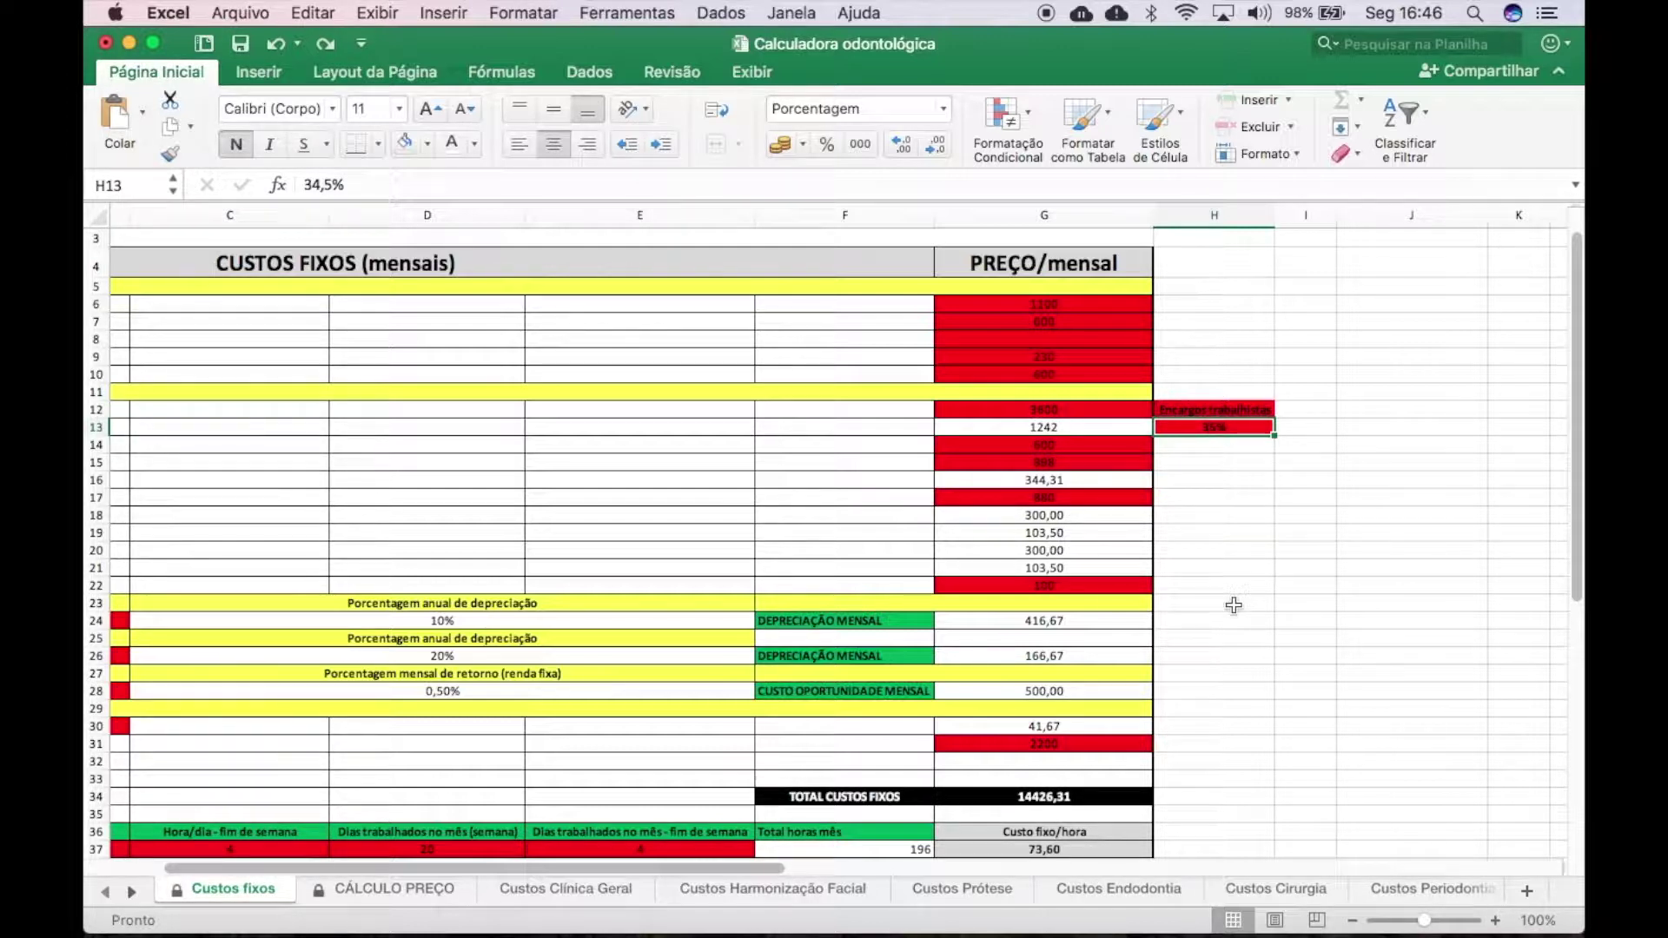
text(30)
key(Return)
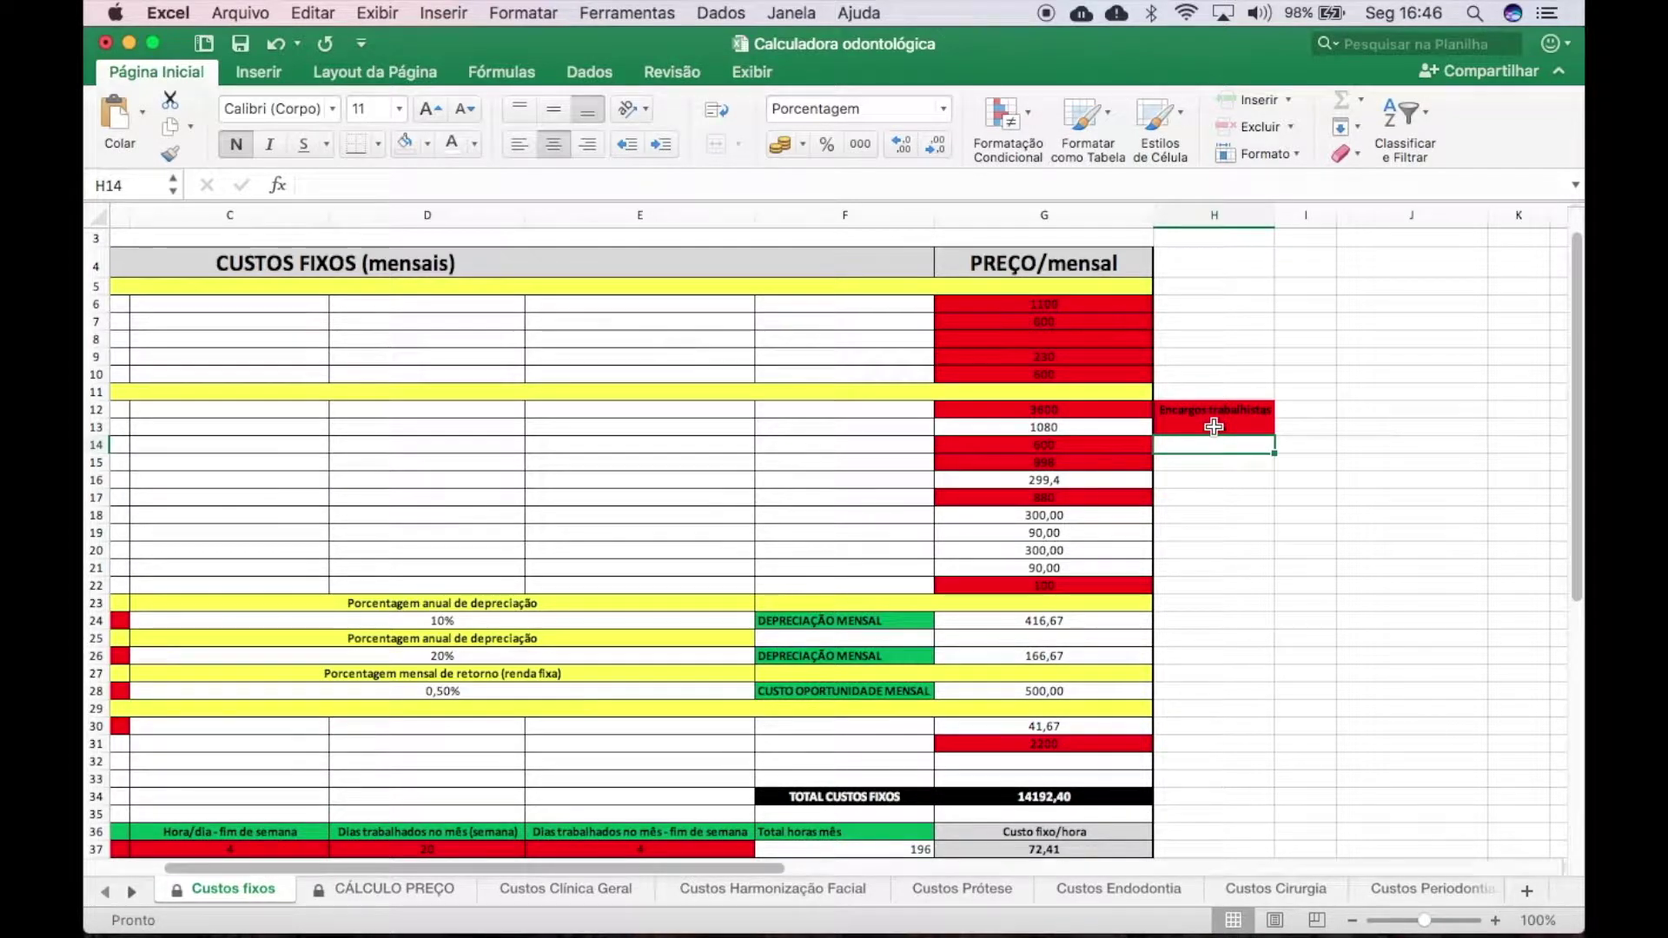
click(275, 43)
Step: Check the Encargos folha de pagamento price formula and the Encargos trabalhistas percentage it refers to
scroll(1006, 392, left, 3)
scroll(1006, 392, up, 1)
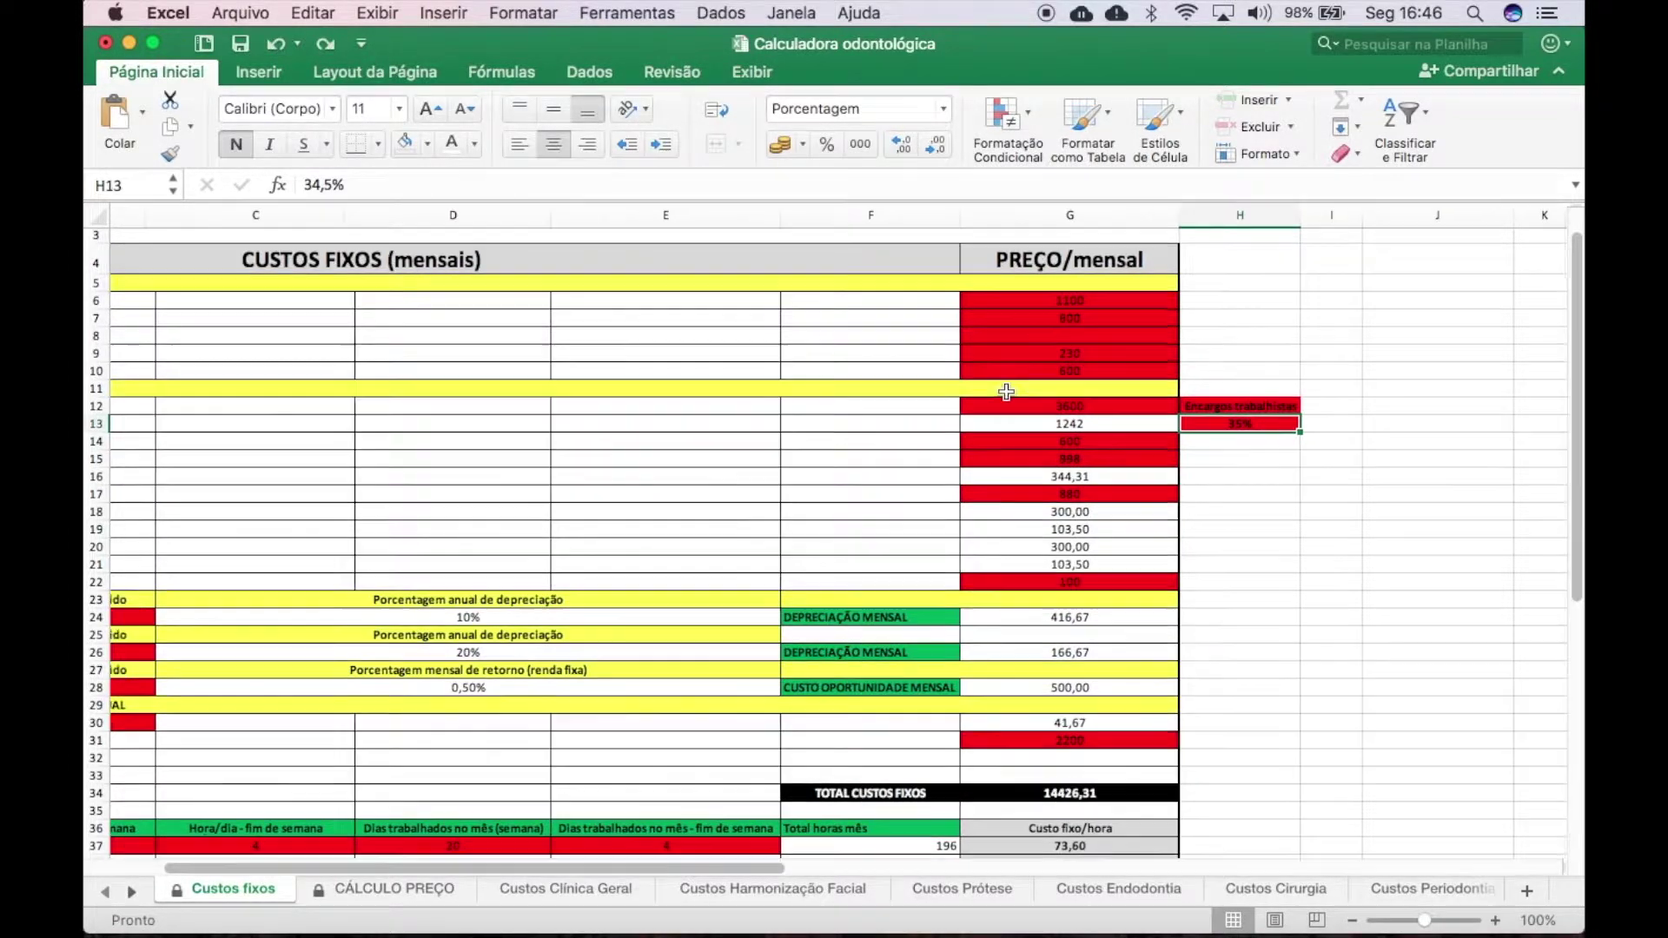
scroll(1006, 392, left, 2)
scroll(1006, 392, up, 1)
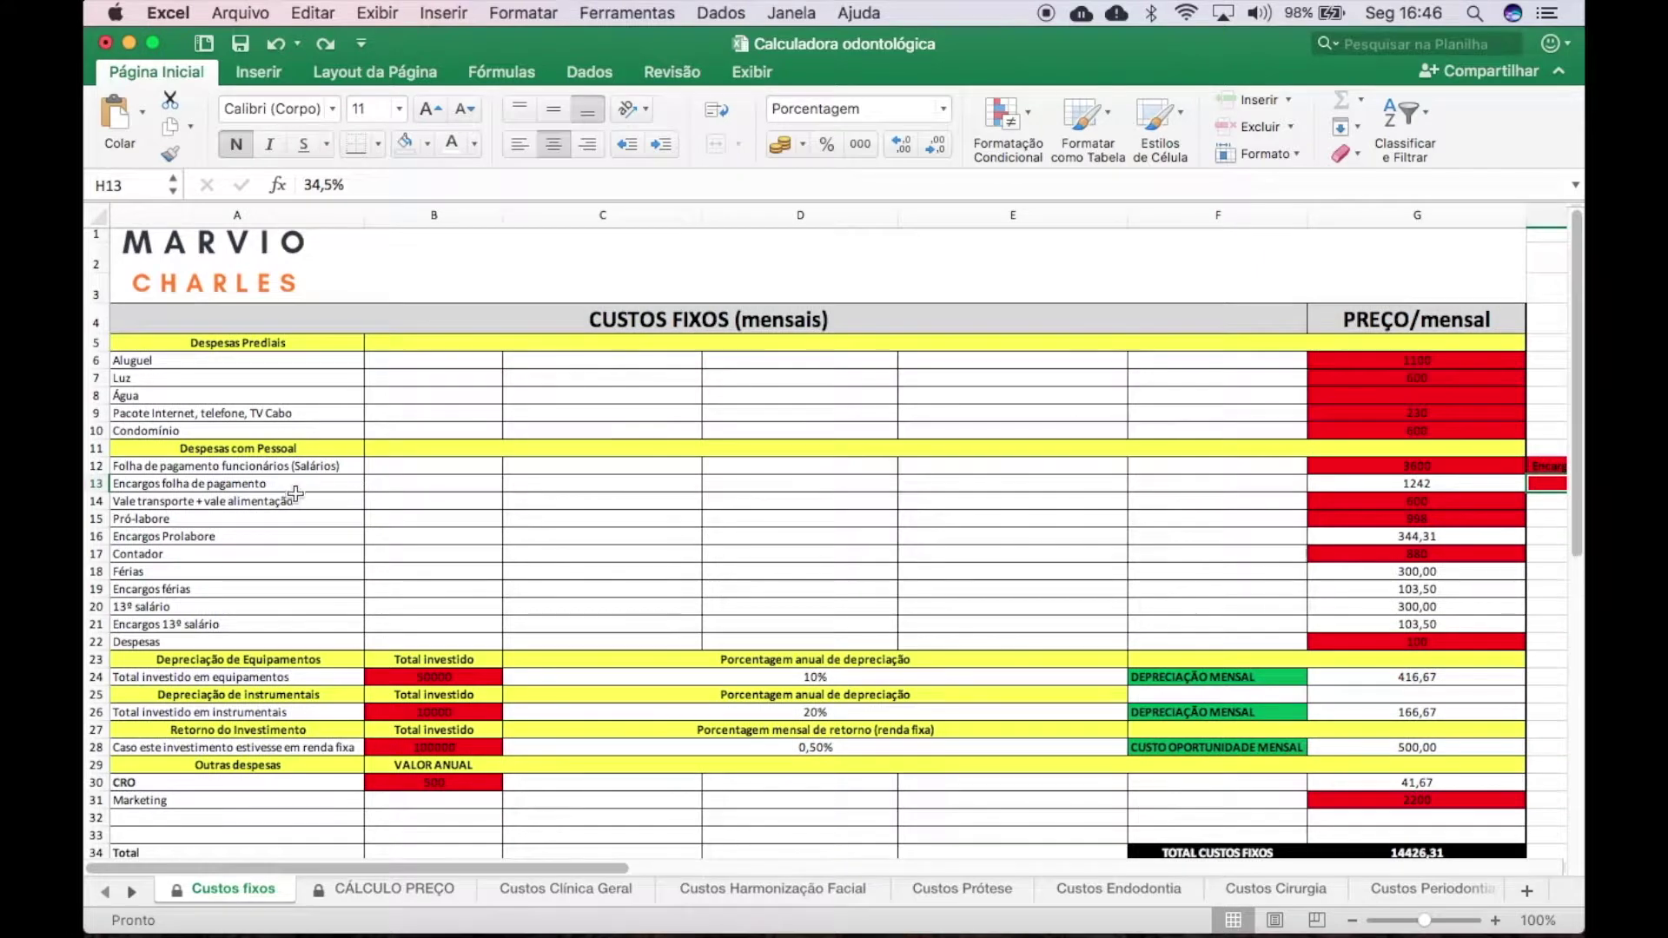
click(1418, 483)
scroll(1429, 557, right, 5)
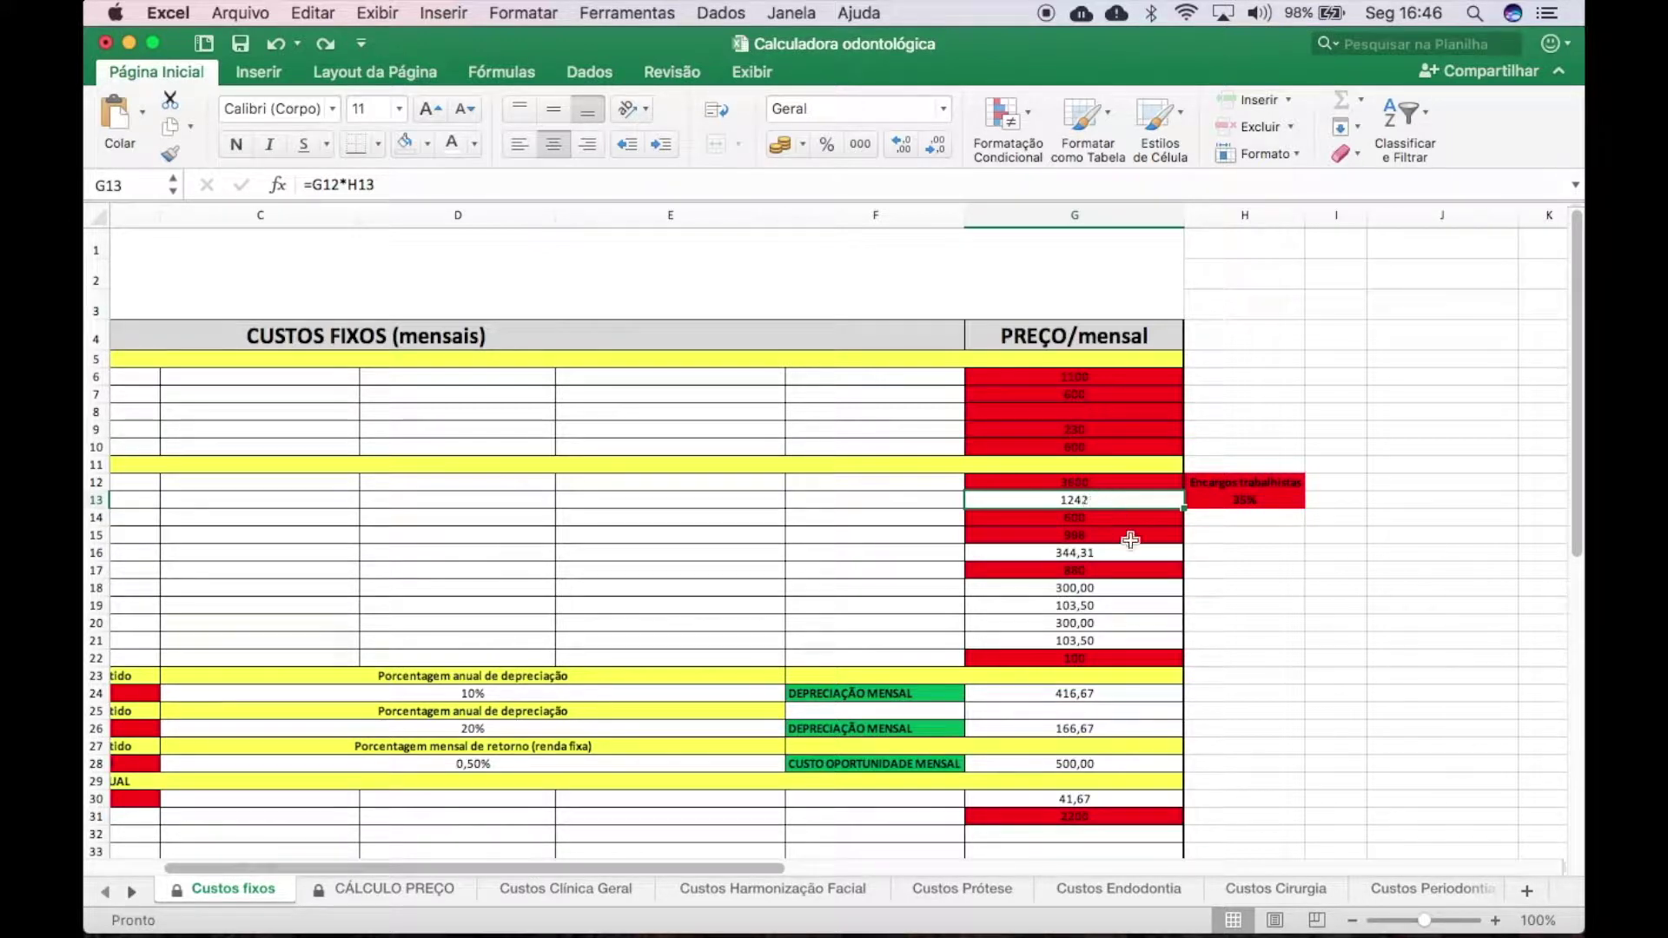
click(1252, 500)
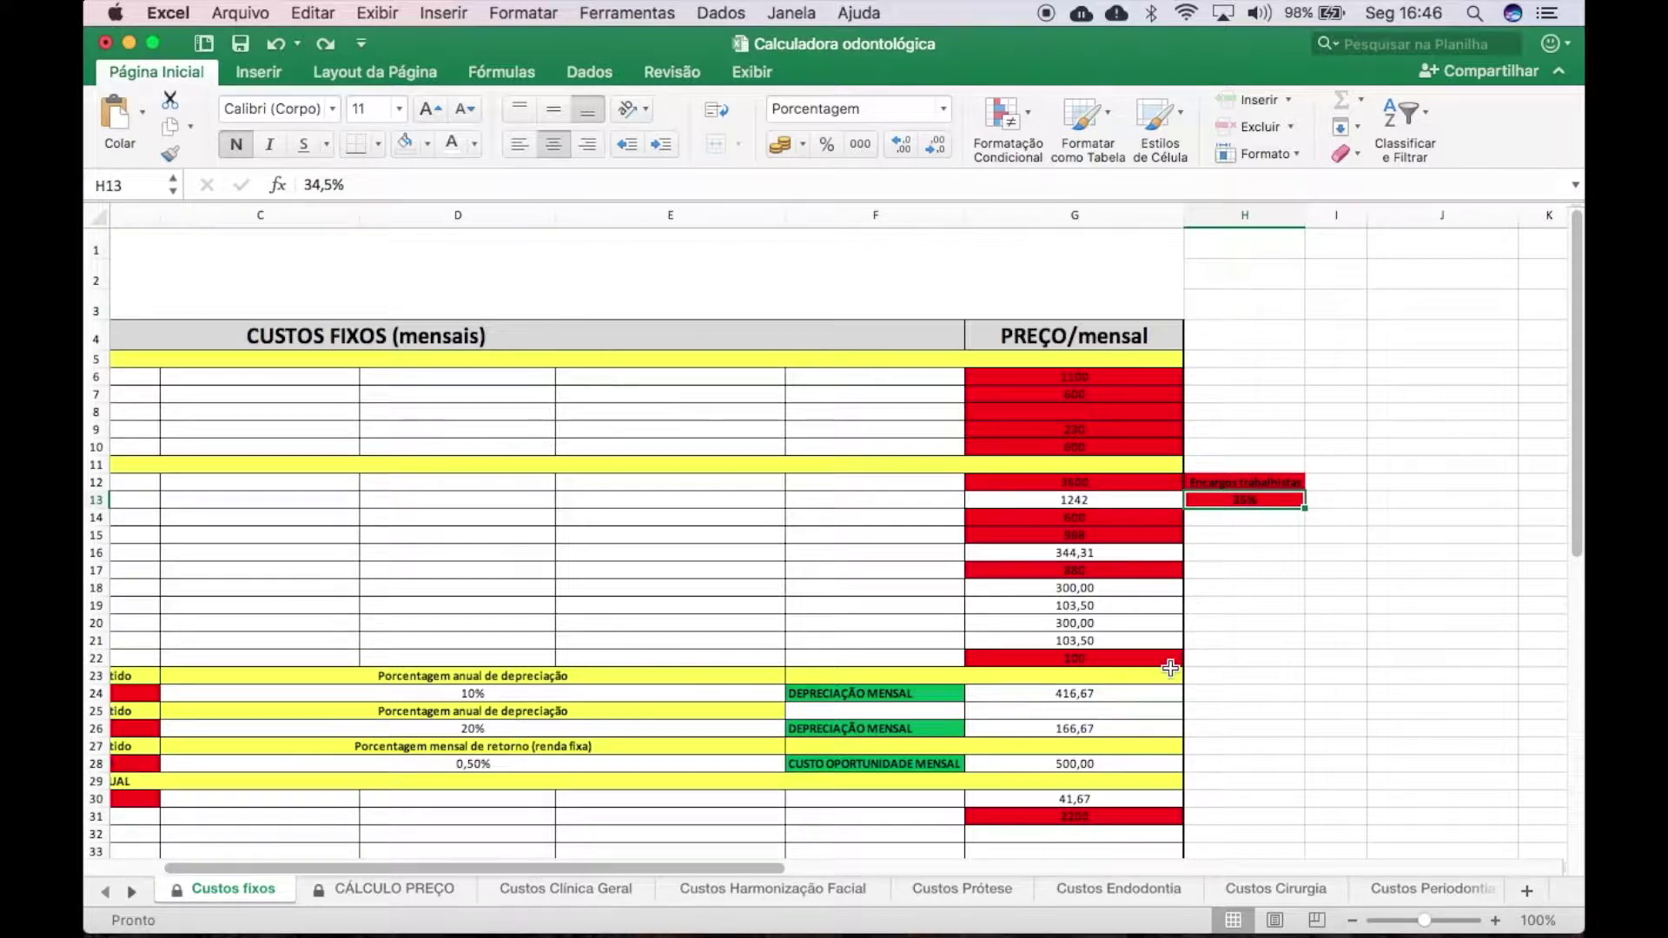
Step: Examine the monthly price entered for Vale transporte + vale alimentação
scroll(1157, 698, left, 8)
scroll(1158, 699, down, 2)
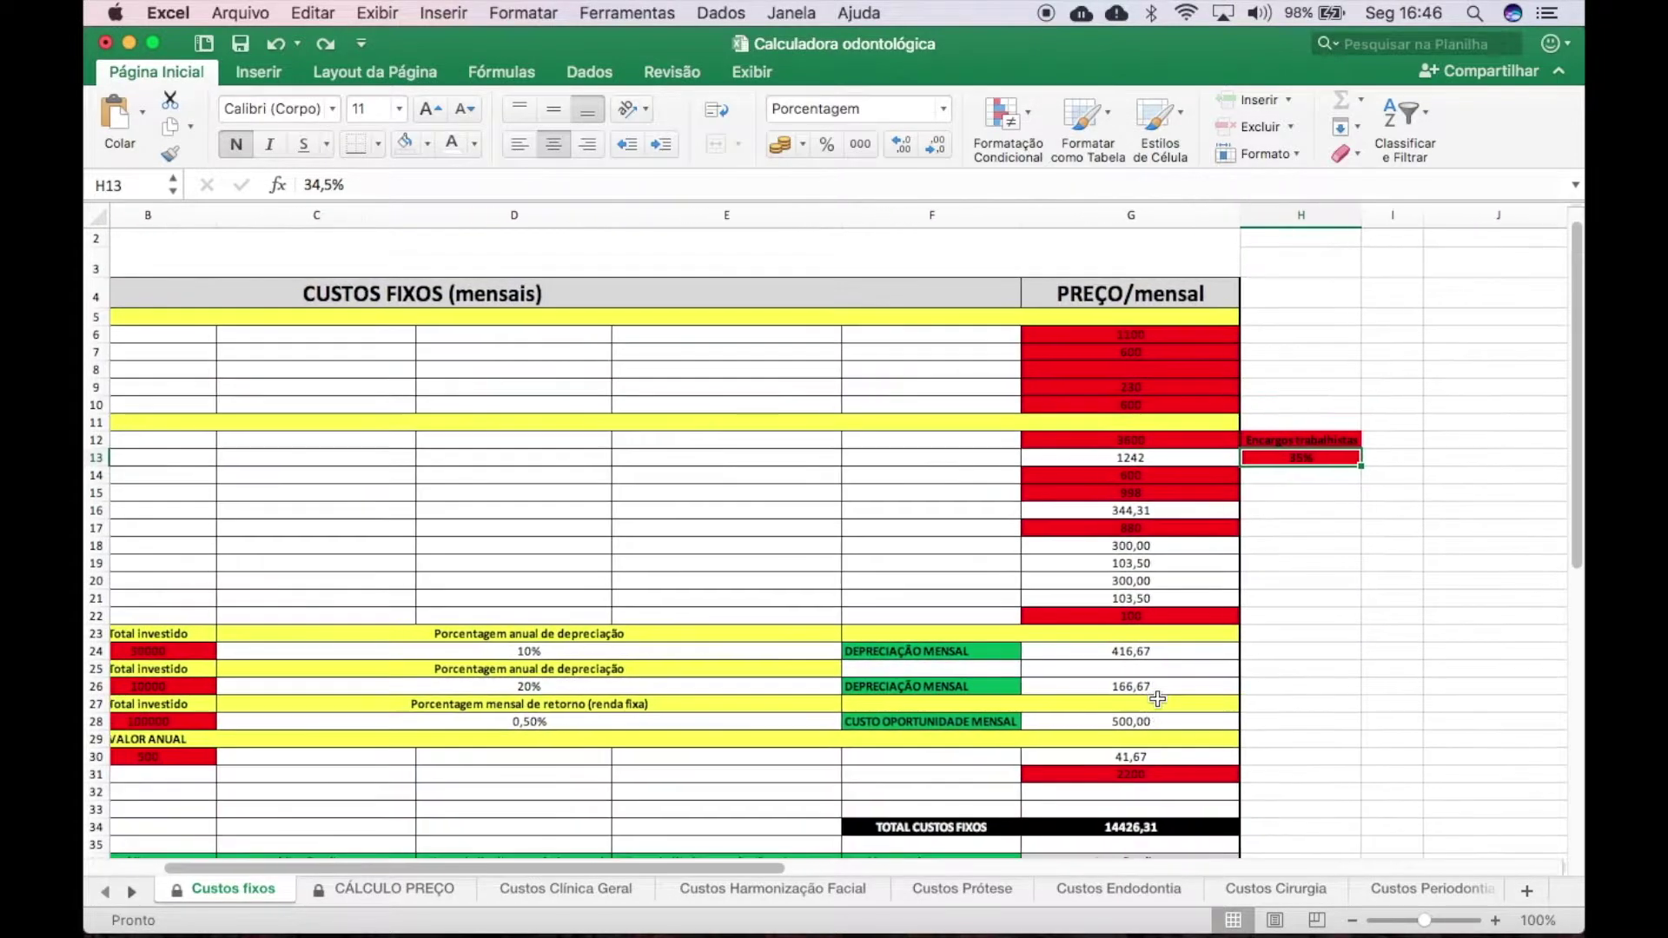
scroll(1157, 698, left, 2)
scroll(1157, 699, up, 1)
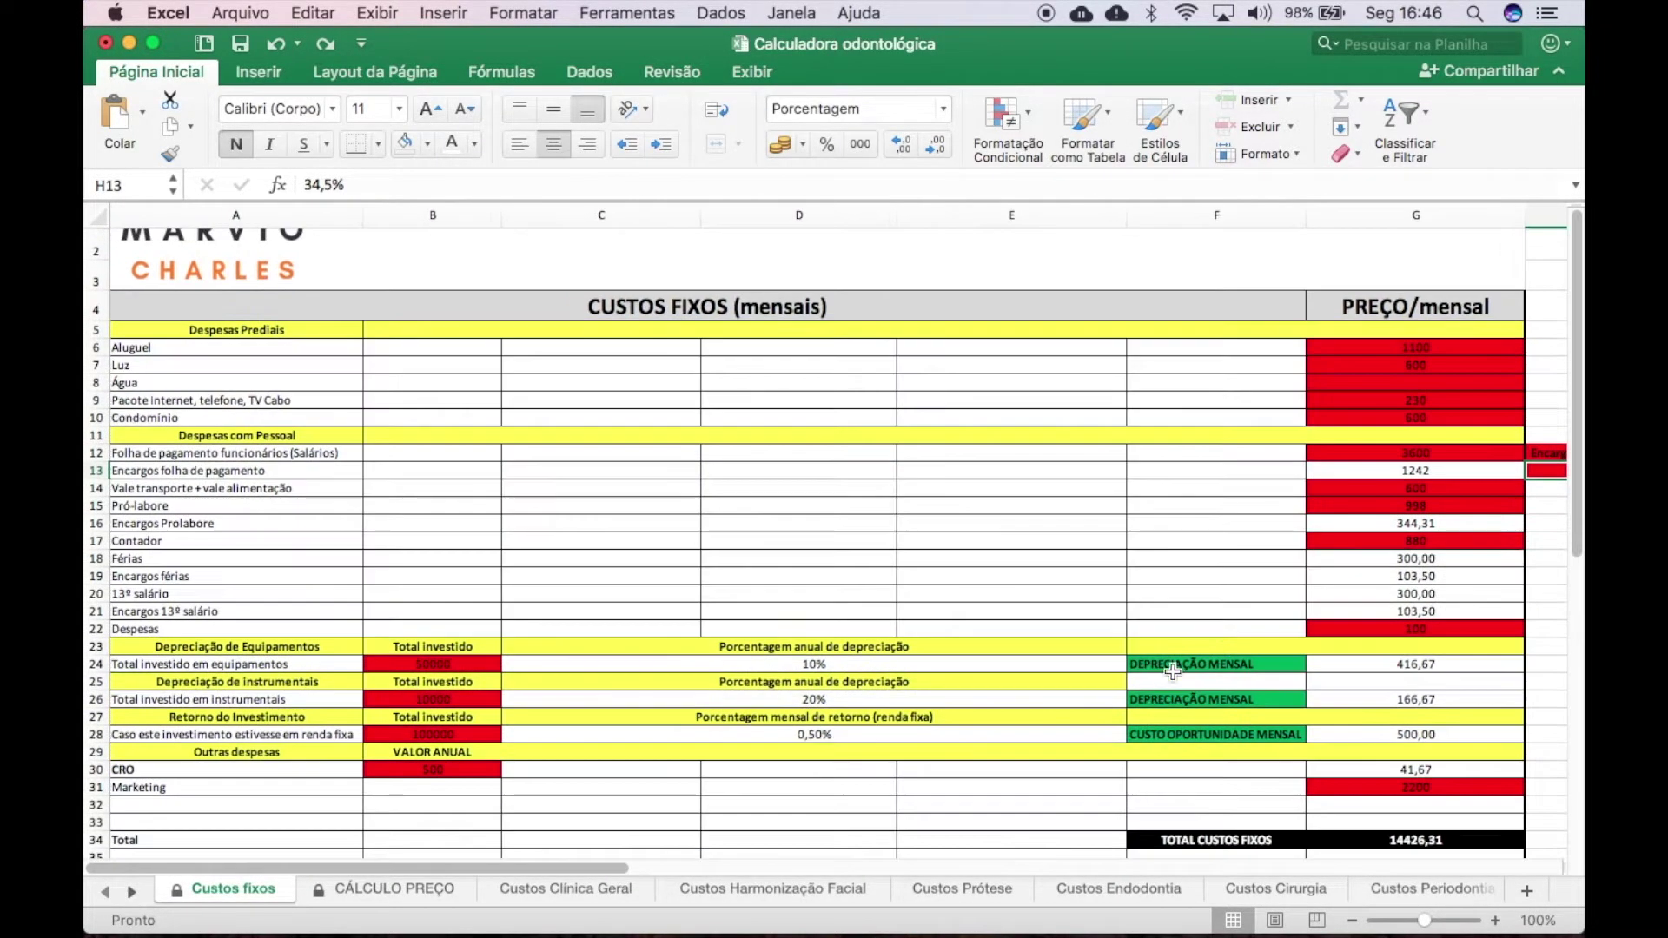
click(1421, 488)
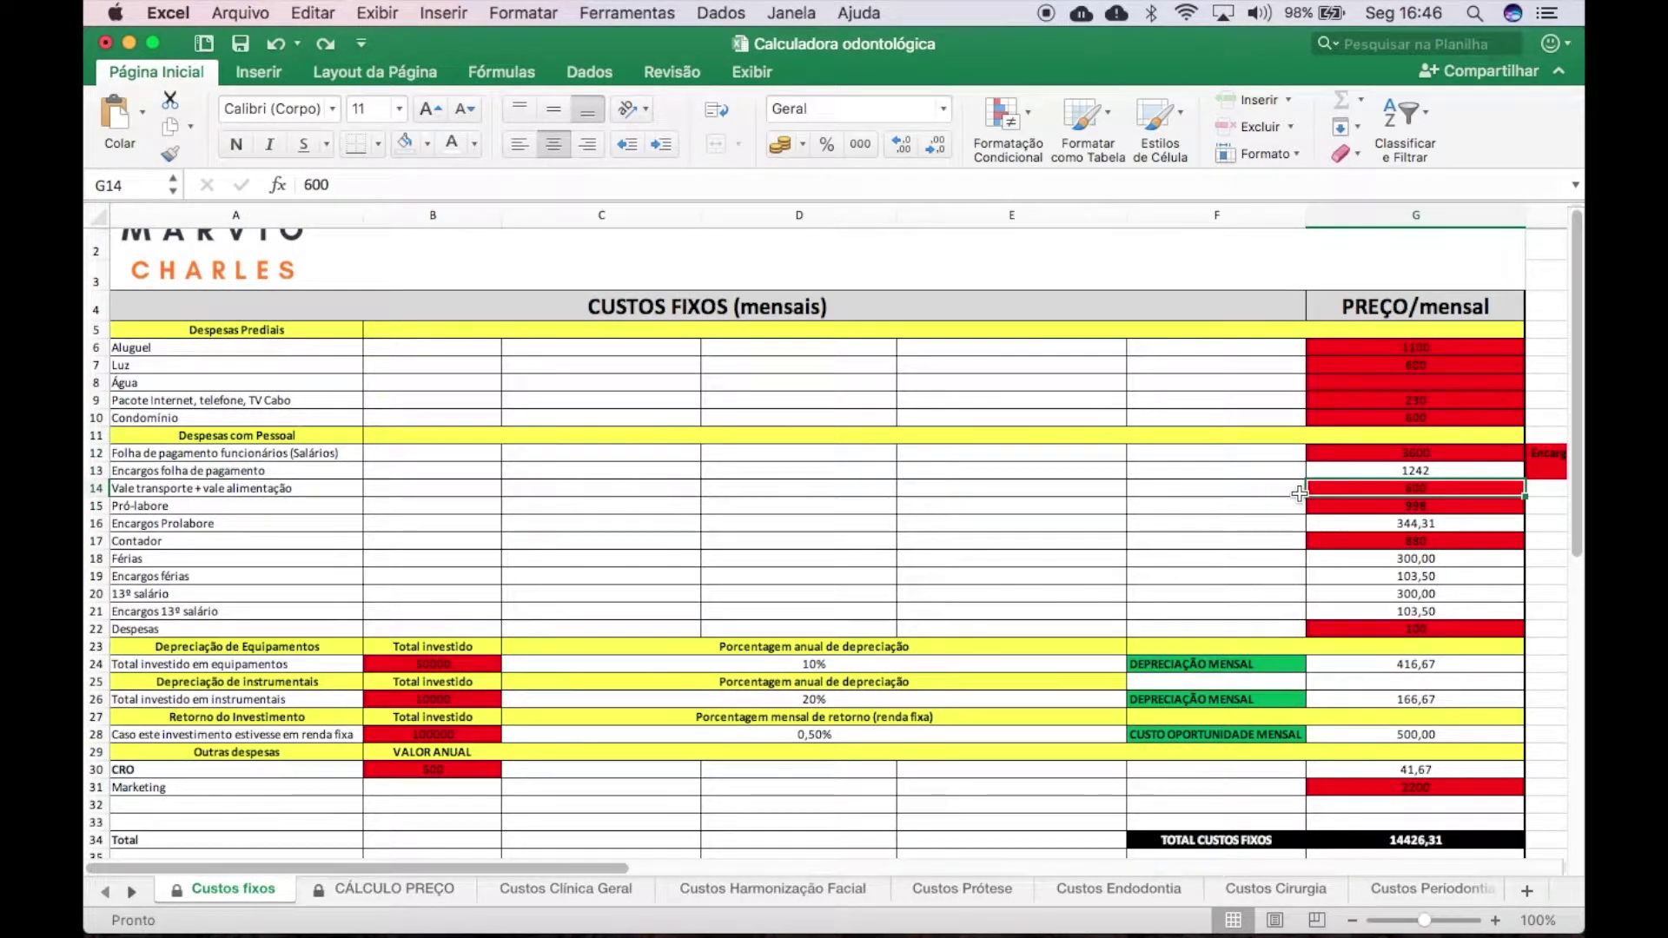
scroll(1452, 489, up, 1)
scroll(1468, 491, right, 2)
scroll(1138, 555, left, 2)
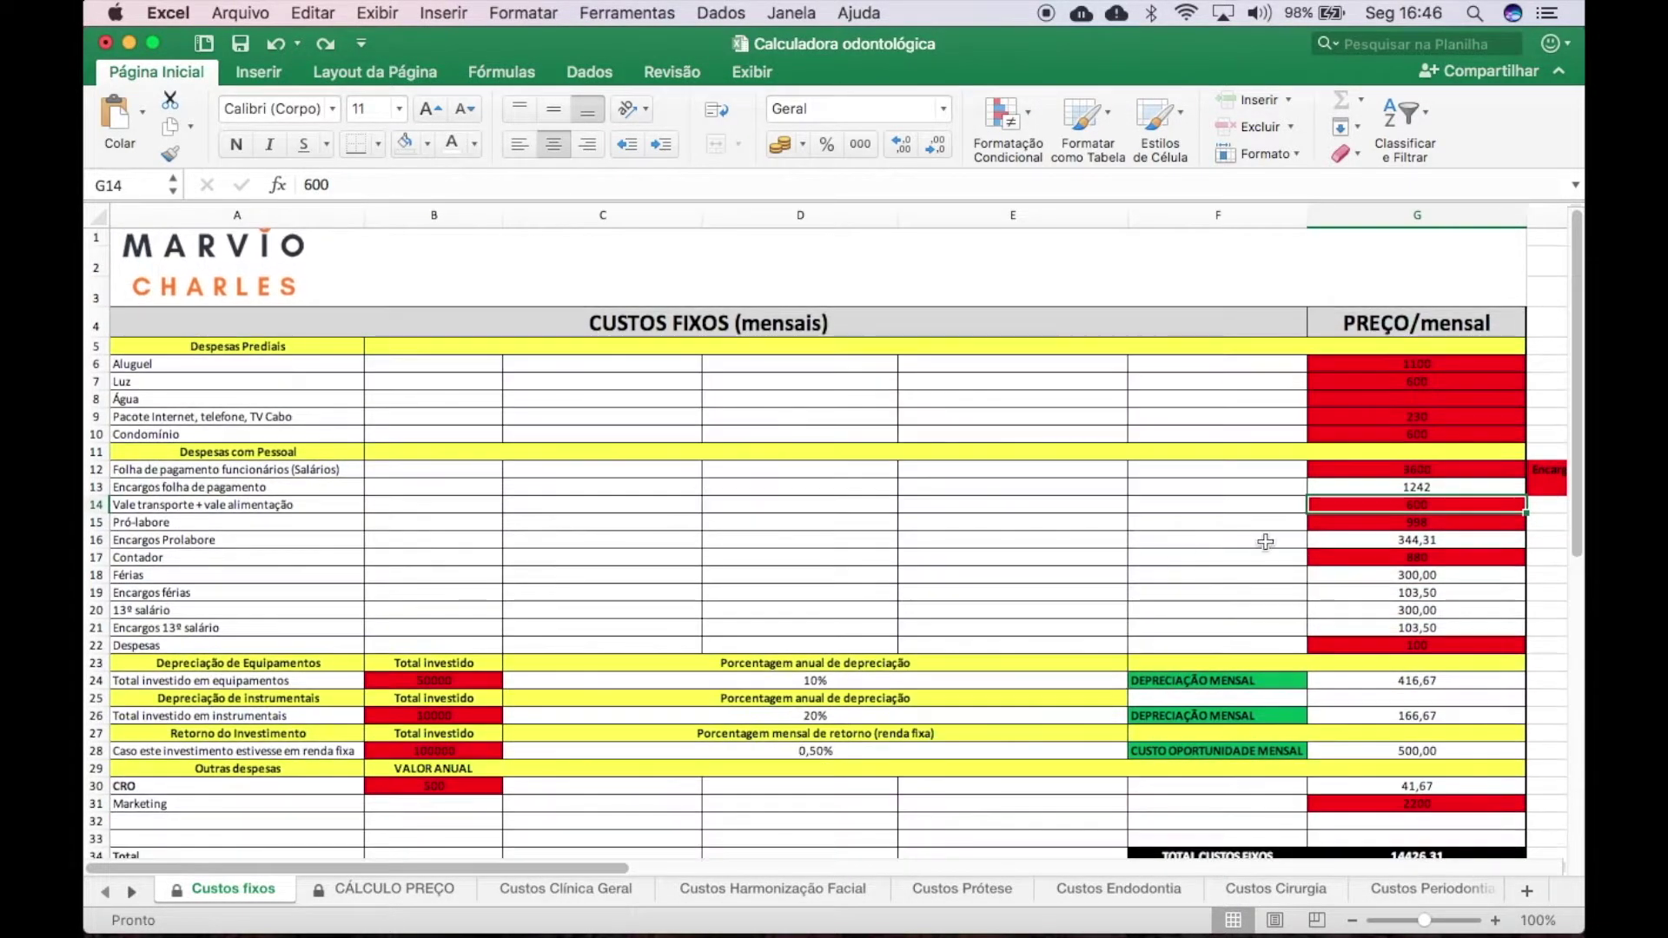
Step: Examine the Pró-labore row, going from its monthly price back toward its label
click(1445, 527)
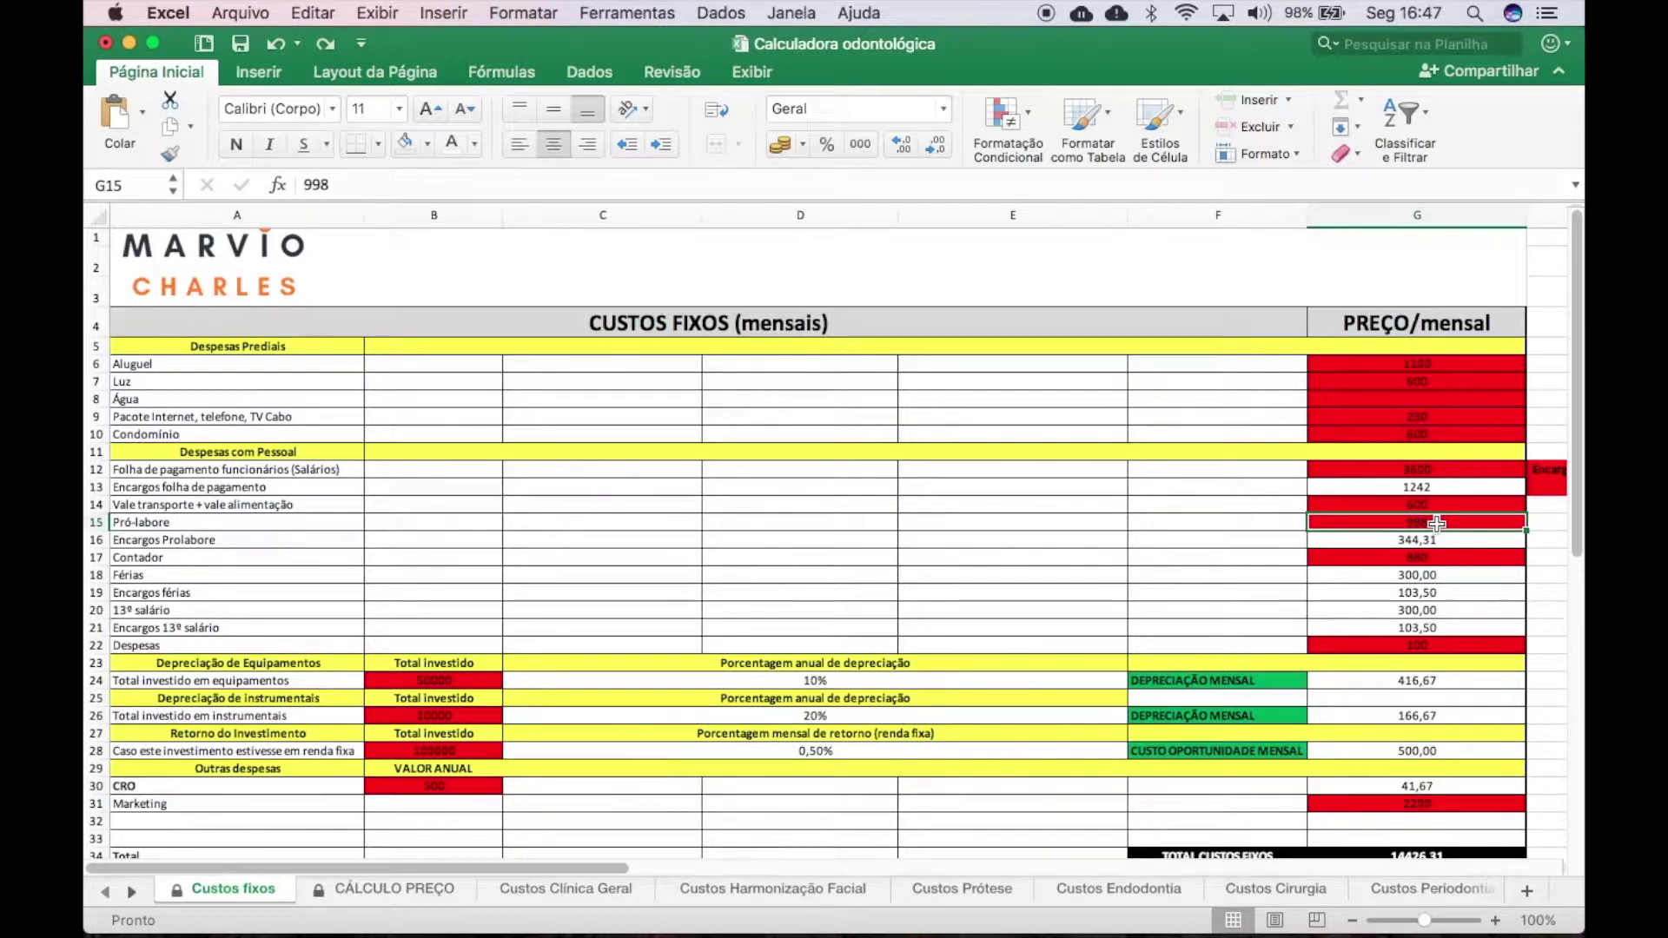
key(Left)
key(Left)
key(Left)
key(Left)
key(Left)
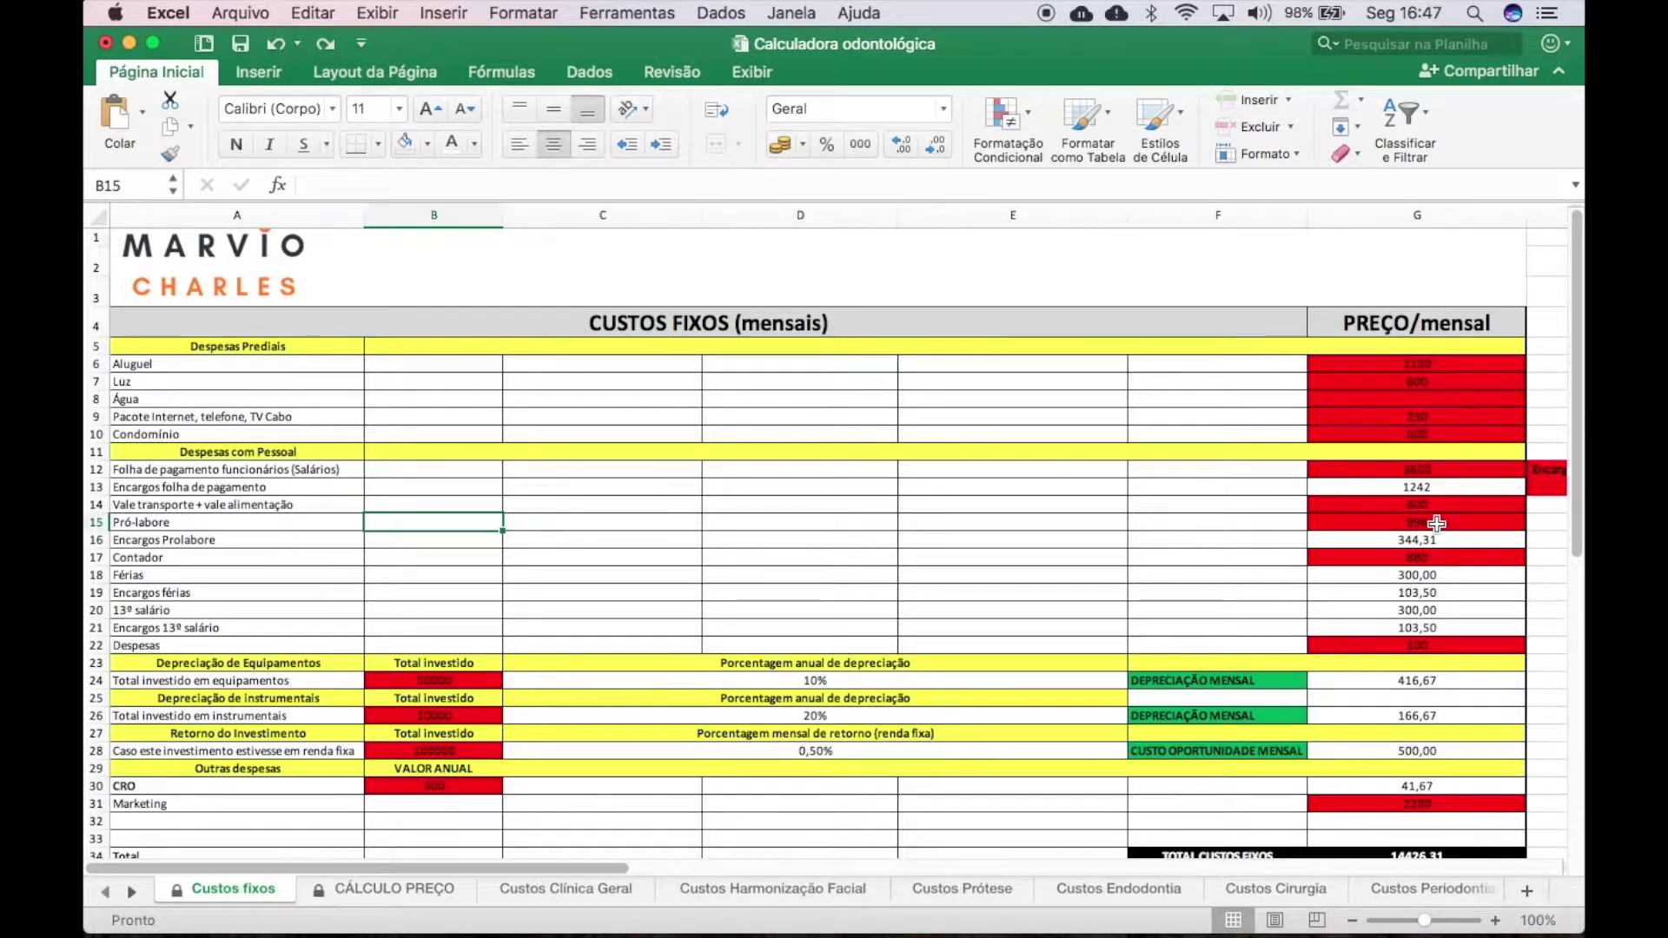
Step: Examine the Pró-labore row, comparing its label with the monthly price entered for it
key(Left)
key(Right)
key(Right)
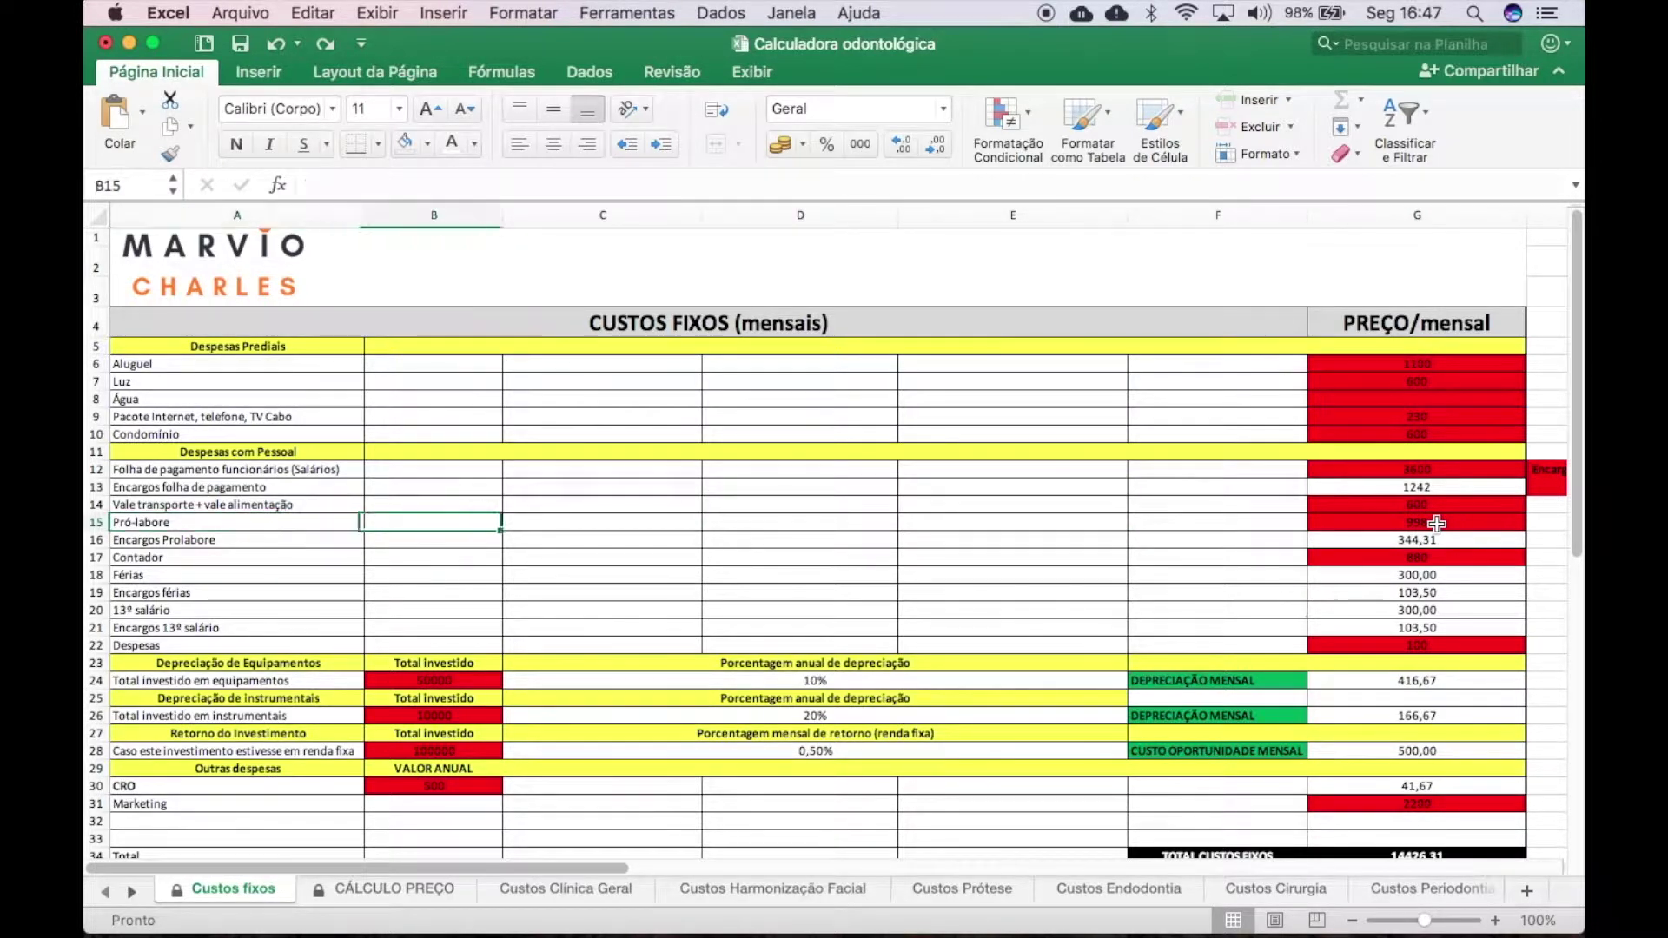
key(Right)
key(Right)
key(Right)
key(Right)
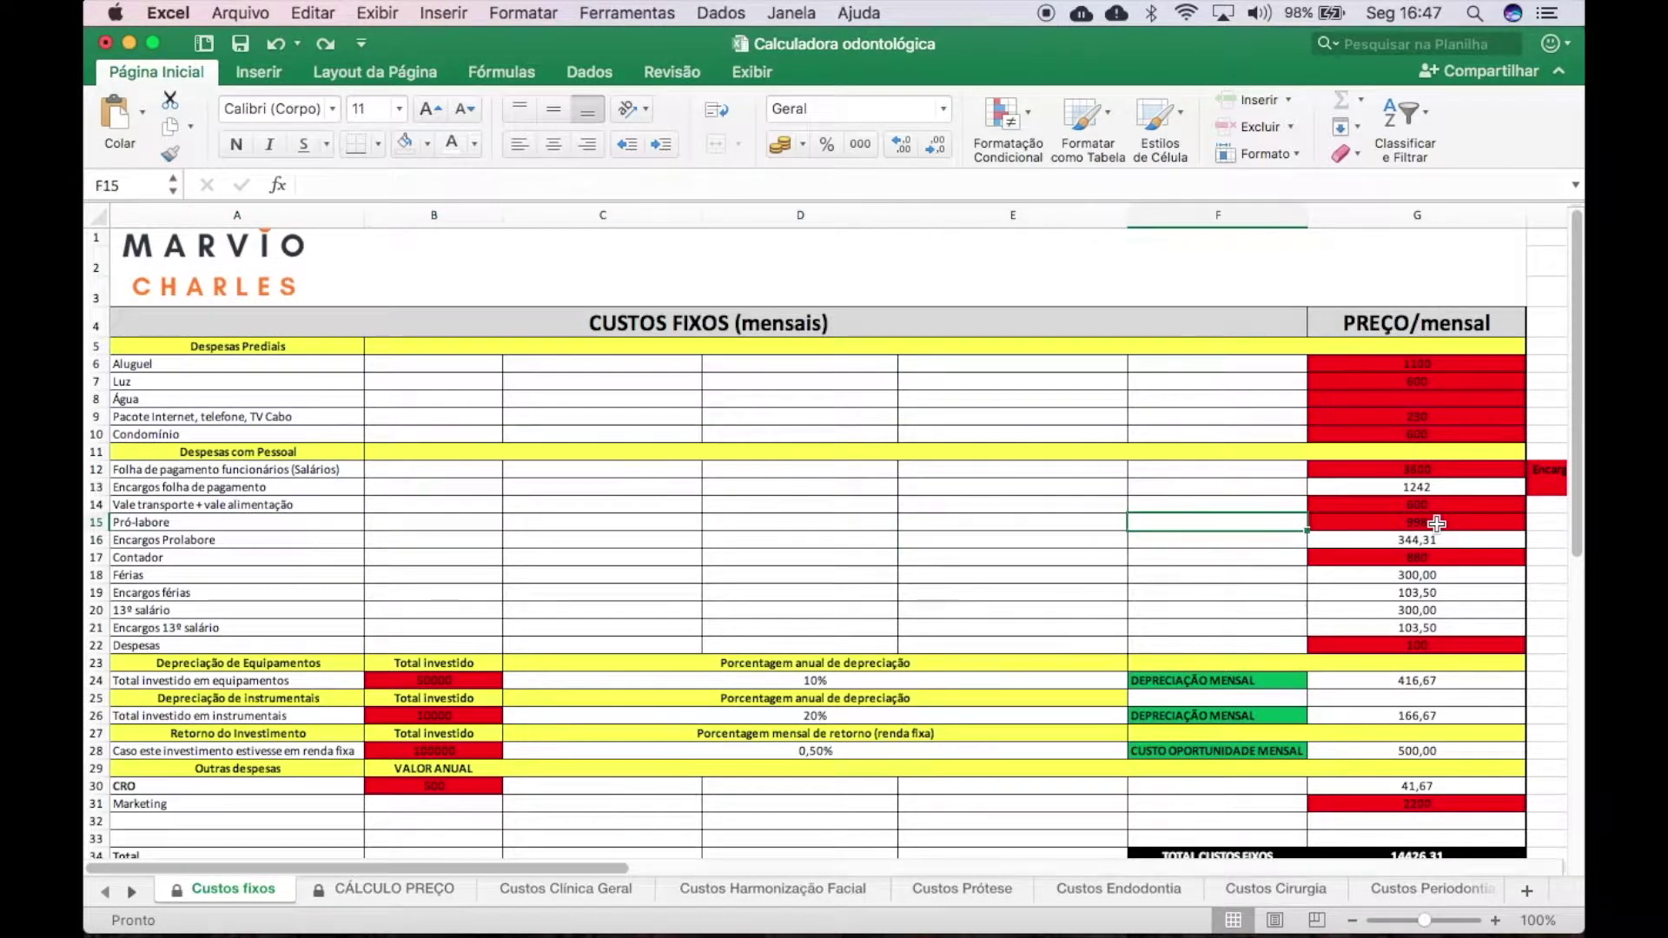
key(super+e)
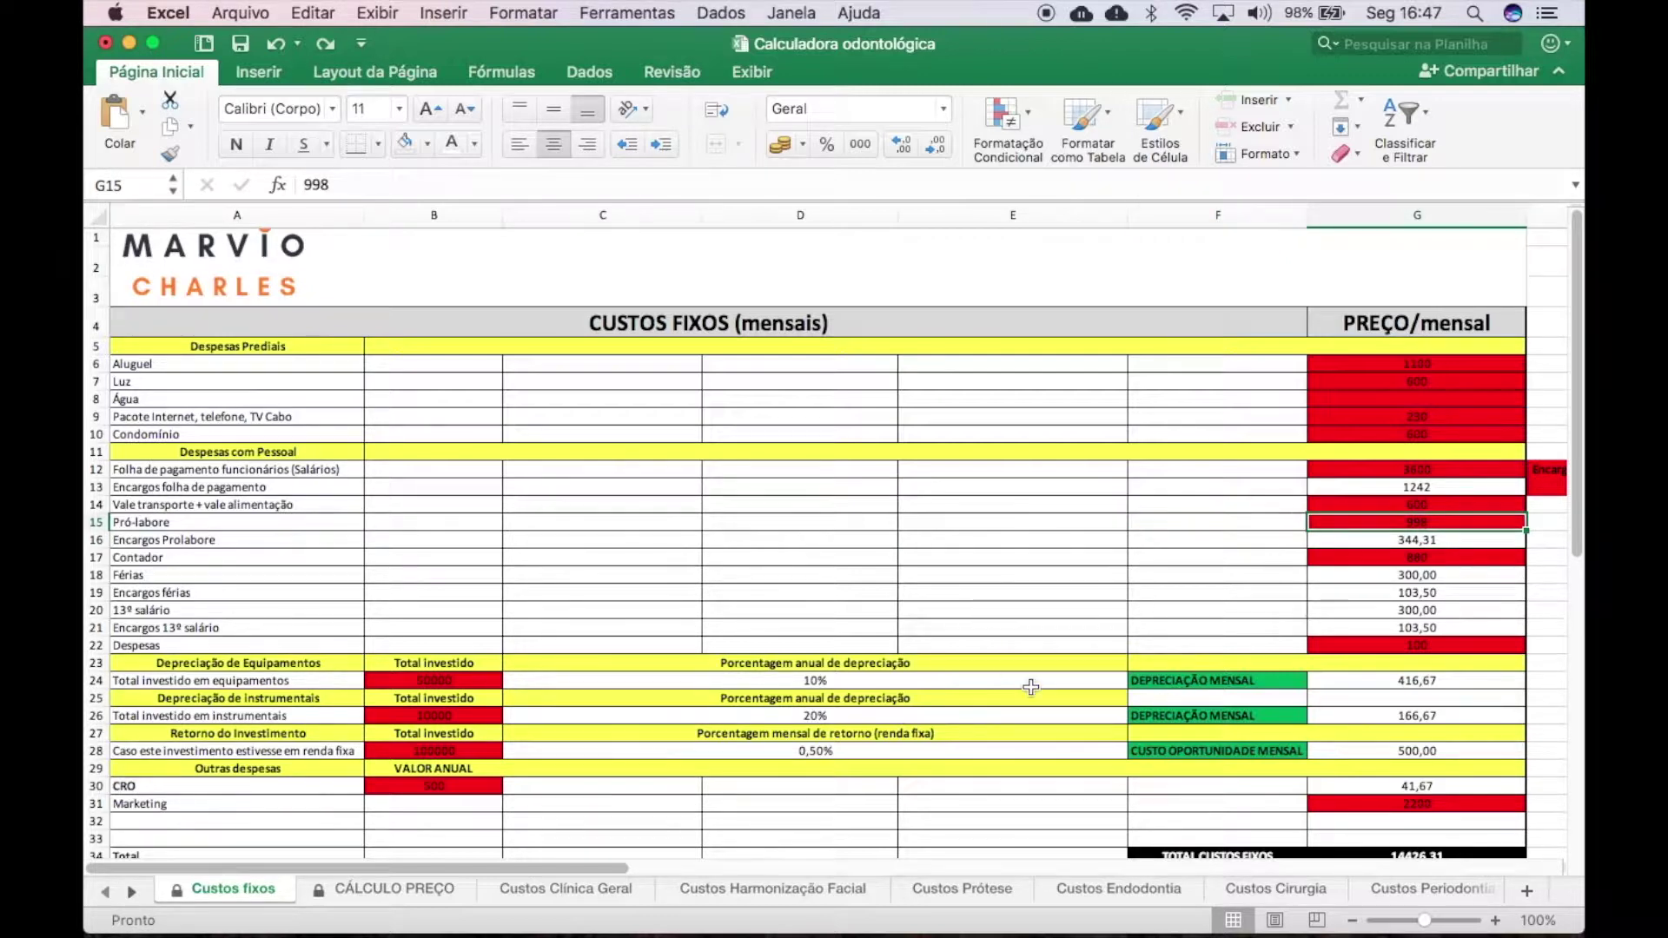
key(Left)
key(Left)
key(Left)
key(Left)
key(Left)
key(Left)
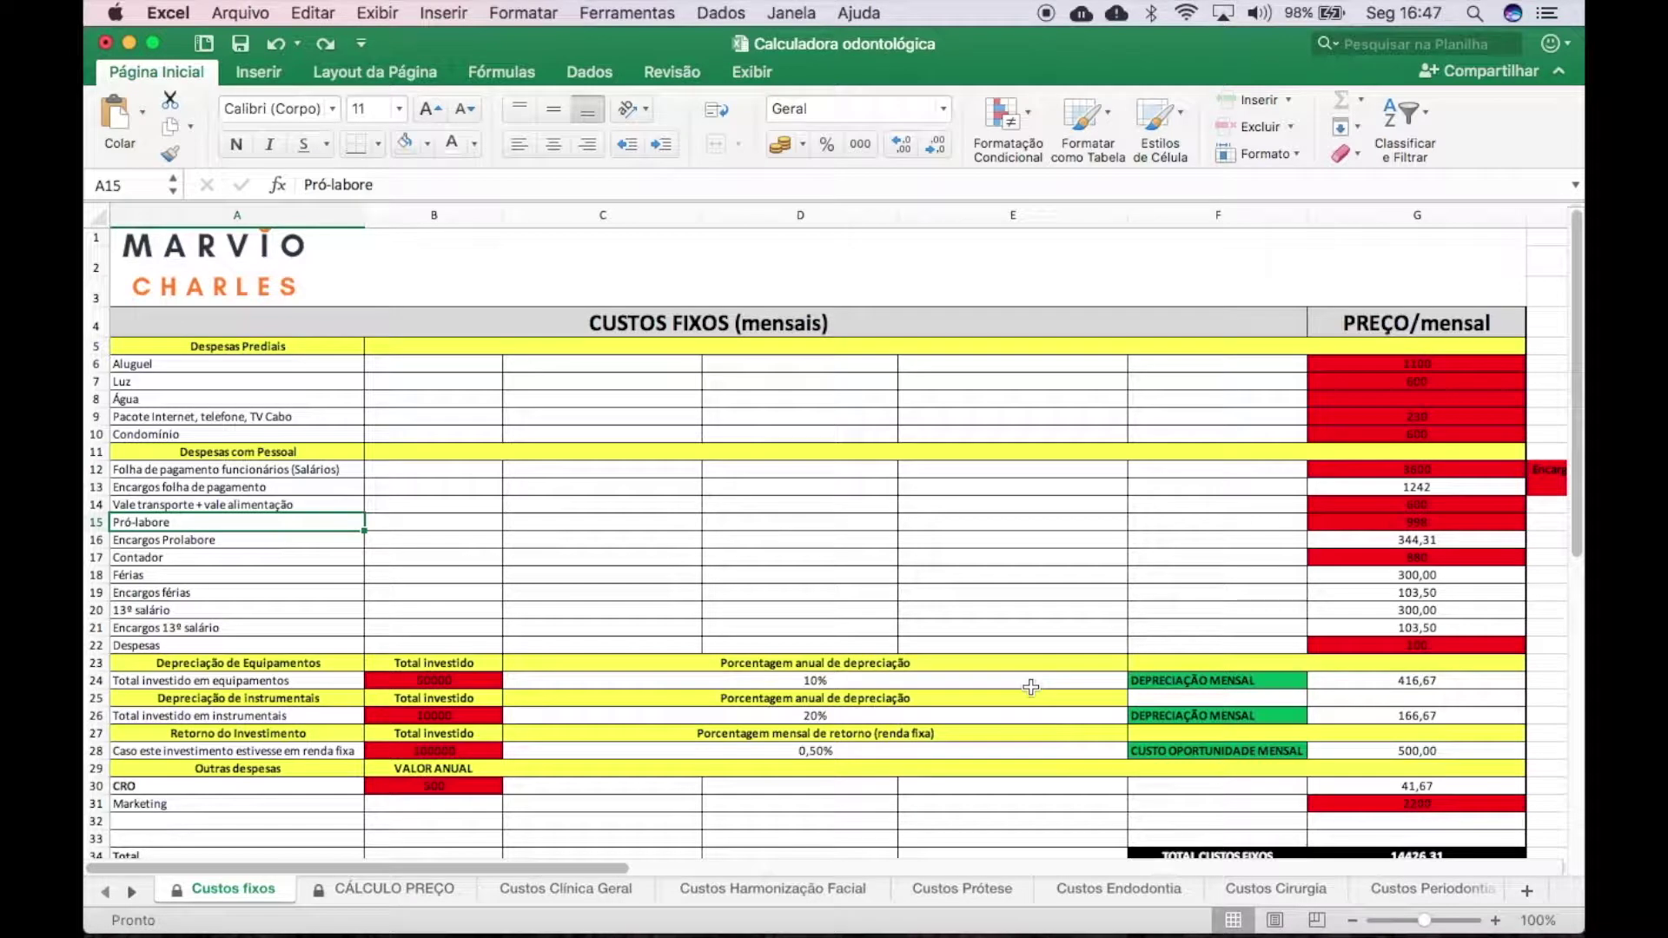
Step: Try a Pró-labore monthly price of 0 and undo the change
key(Right)
key(Right)
key(Right)
key(Right)
key(Right)
key(Right)
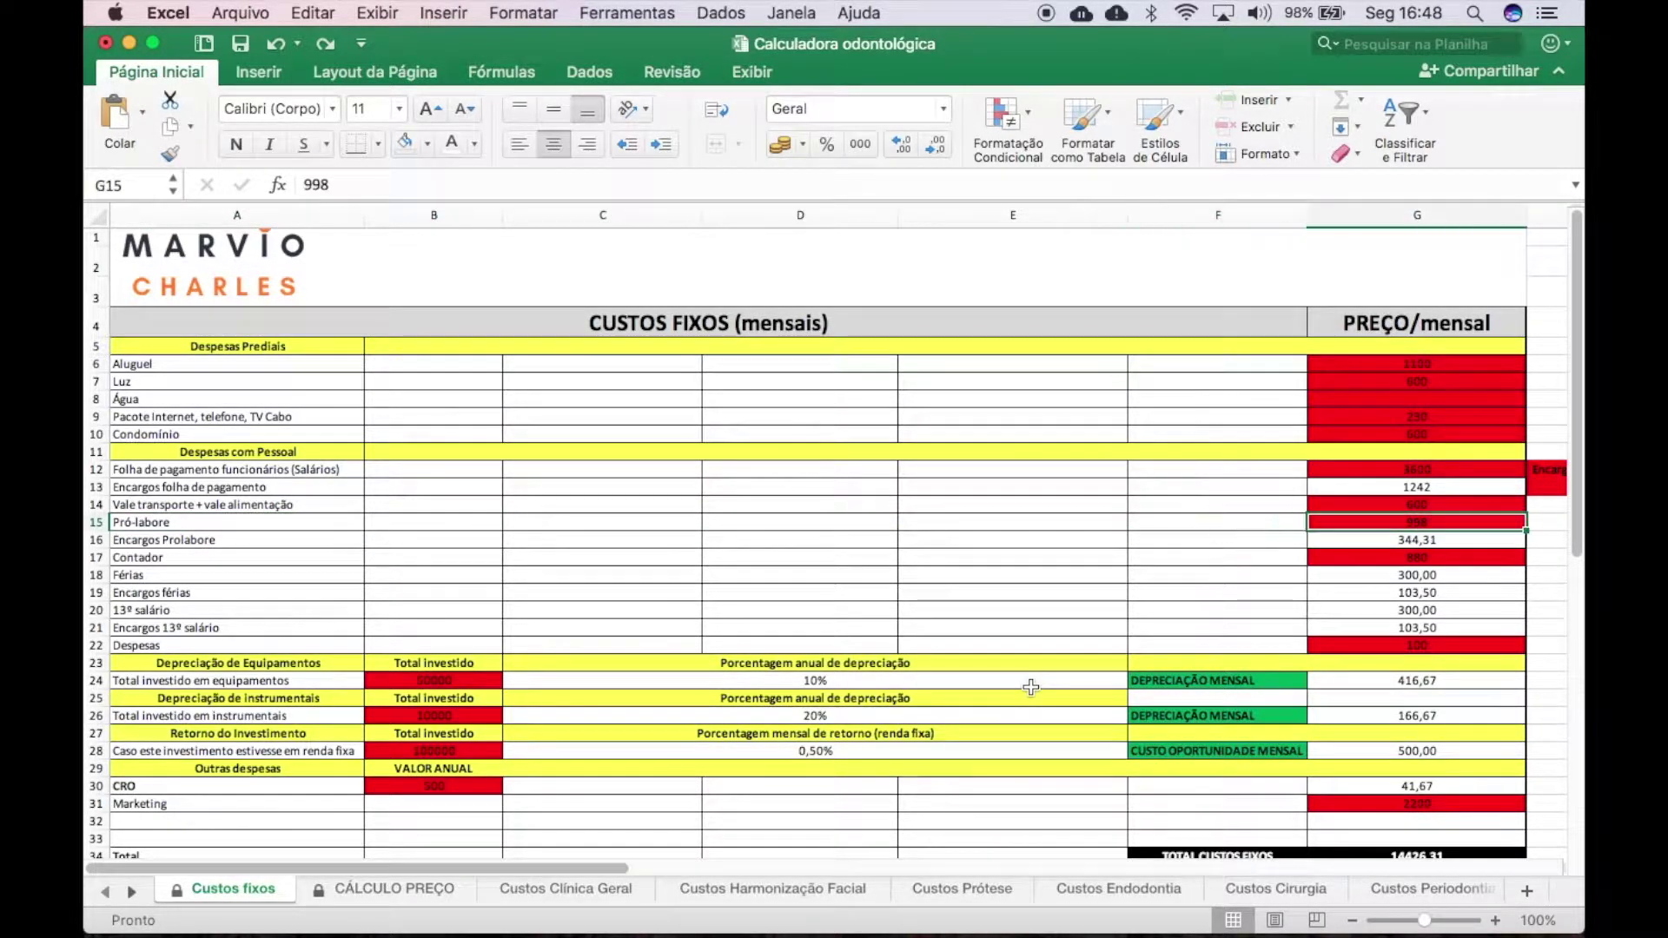
text(0)
key(Return)
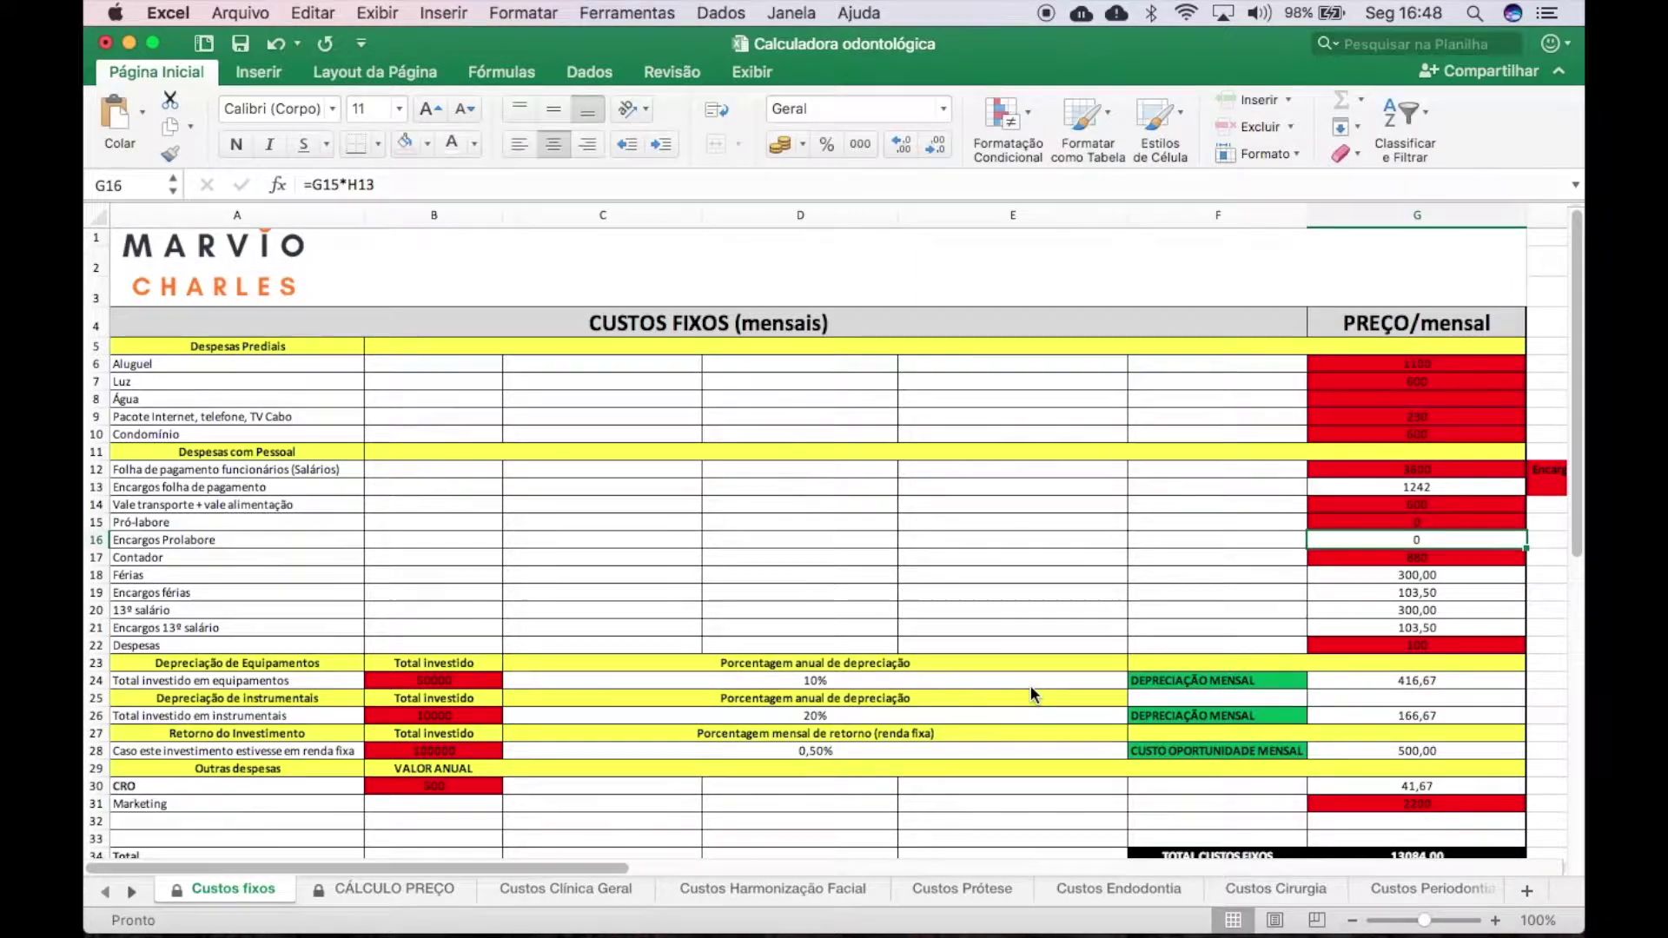
click(283, 52)
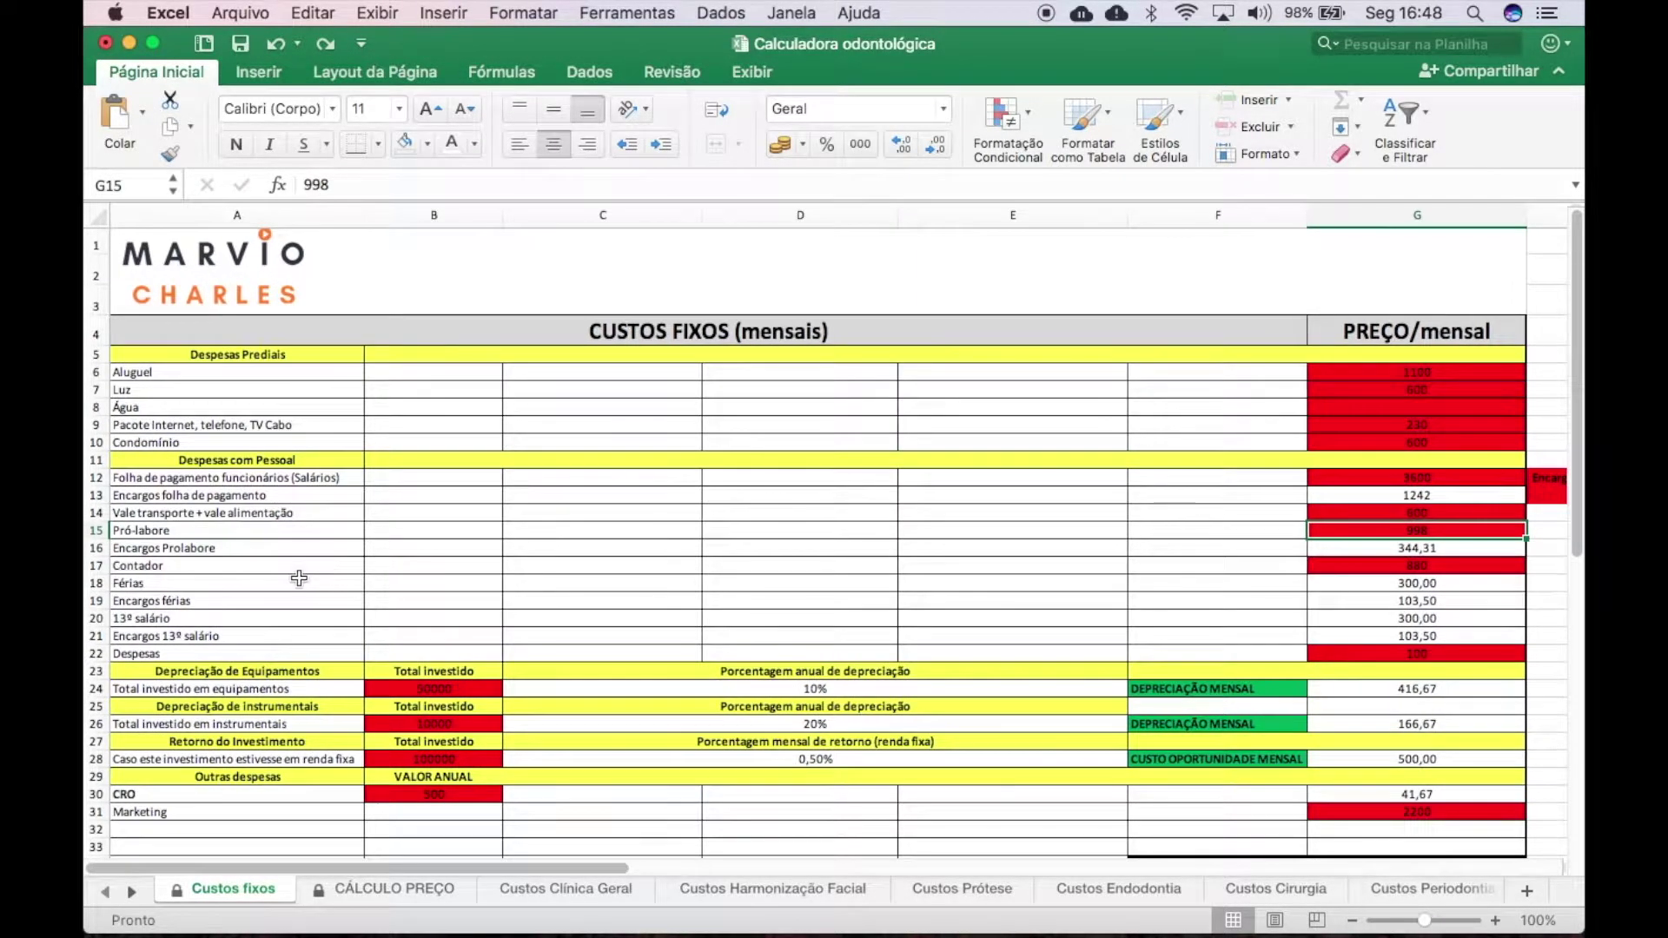
Step: Examine the Encargos Prolabore row from its label across to its monthly price
click(283, 551)
key(Right)
key(Right)
key(Right)
key(Right)
key(Right)
key(Right)
key(Right)
key(Right)
key(Right)
key(Left)
key(Left)
key(Left)
key(Left)
key(Left)
key(Left)
key(Left)
key(Left)
key(Left)
key(Right)
key(Right)
key(Right)
key(Right)
key(Right)
key(Right)
Step: Examine the Contador row from its label across to the monthly price entered for it
key(Down)
key(Left)
key(Left)
key(Left)
key(Left)
key(Left)
key(Left)
key(Right)
key(Right)
key(Right)
key(Right)
key(Right)
key(Right)
key(Right)
key(Left)
key(Left)
key(Left)
key(Left)
key(Left)
key(Left)
key(Left)
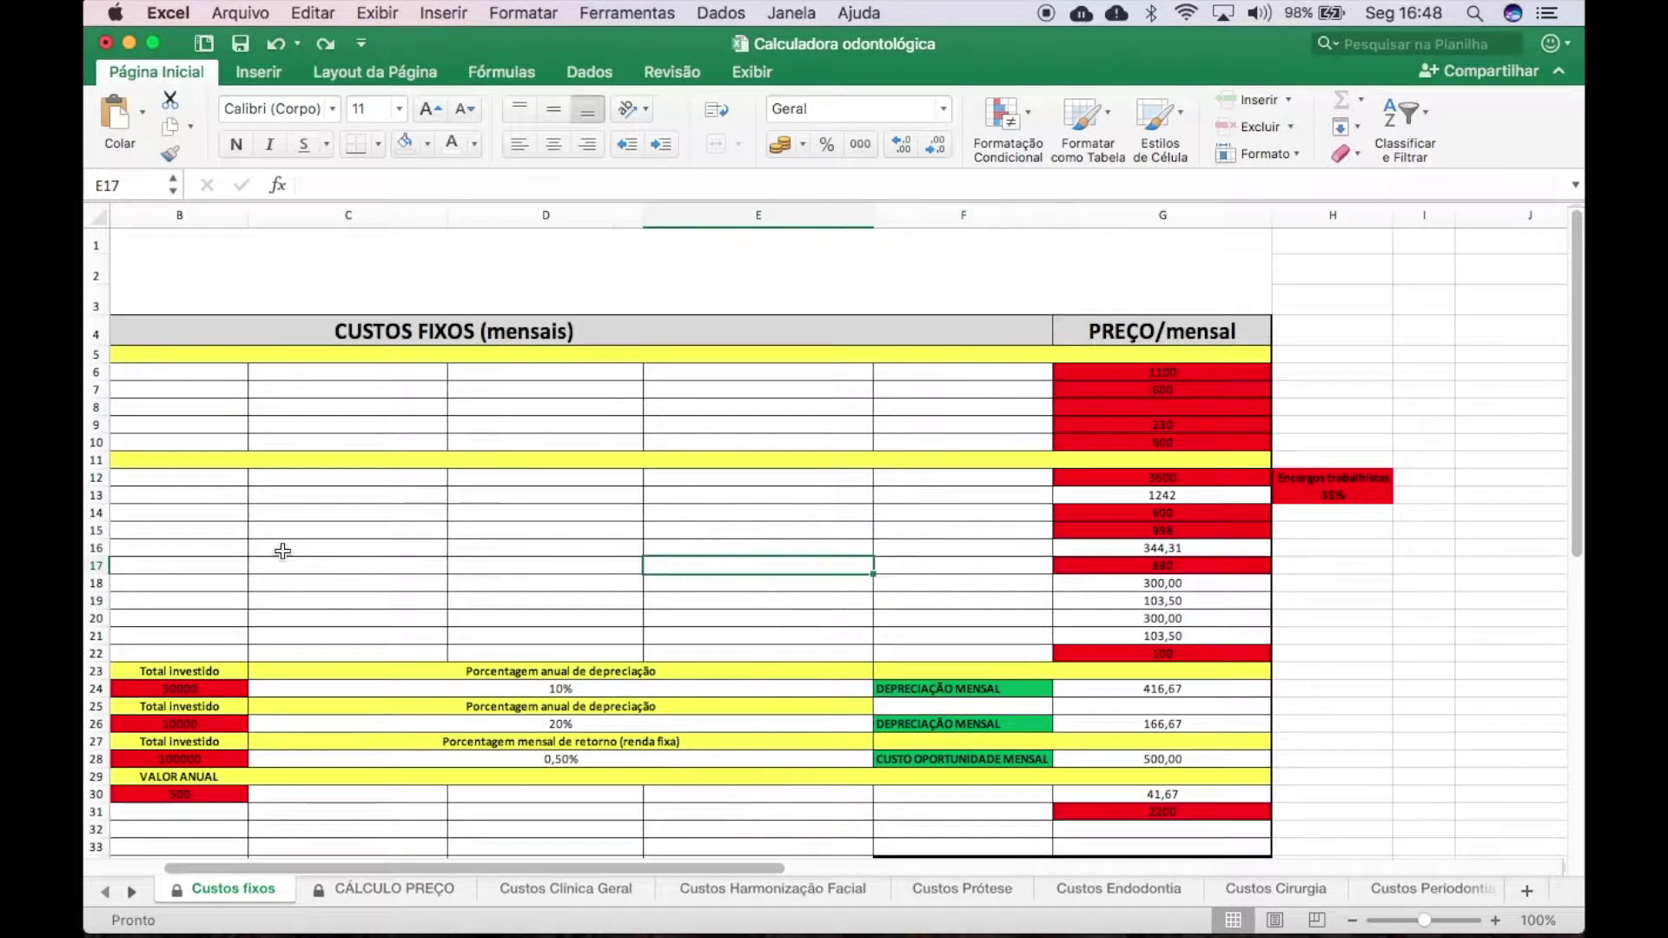
key(Right)
key(Right)
key(Right)
key(Right)
key(Right)
key(Right)
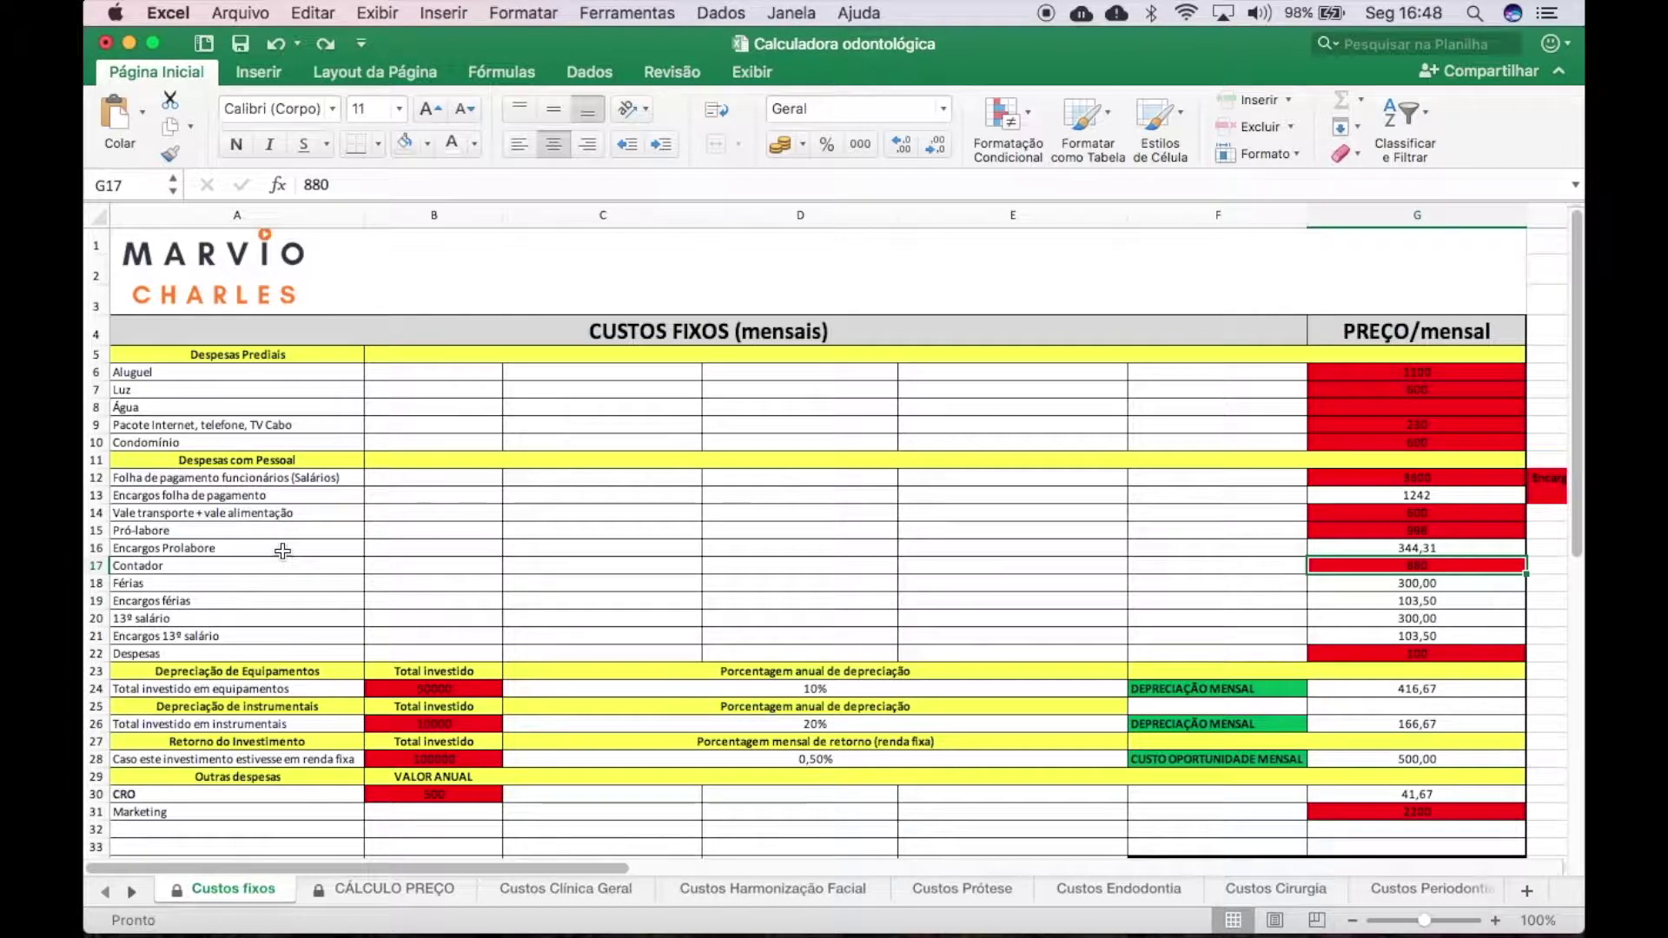
Step: Review the Férias, Encargos férias and 13º salário labels under Despesas com Pessoal
key(Down)
key(Down)
key(Left)
key(Left)
key(Left)
key(Left)
key(Left)
key(Left)
key(Up)
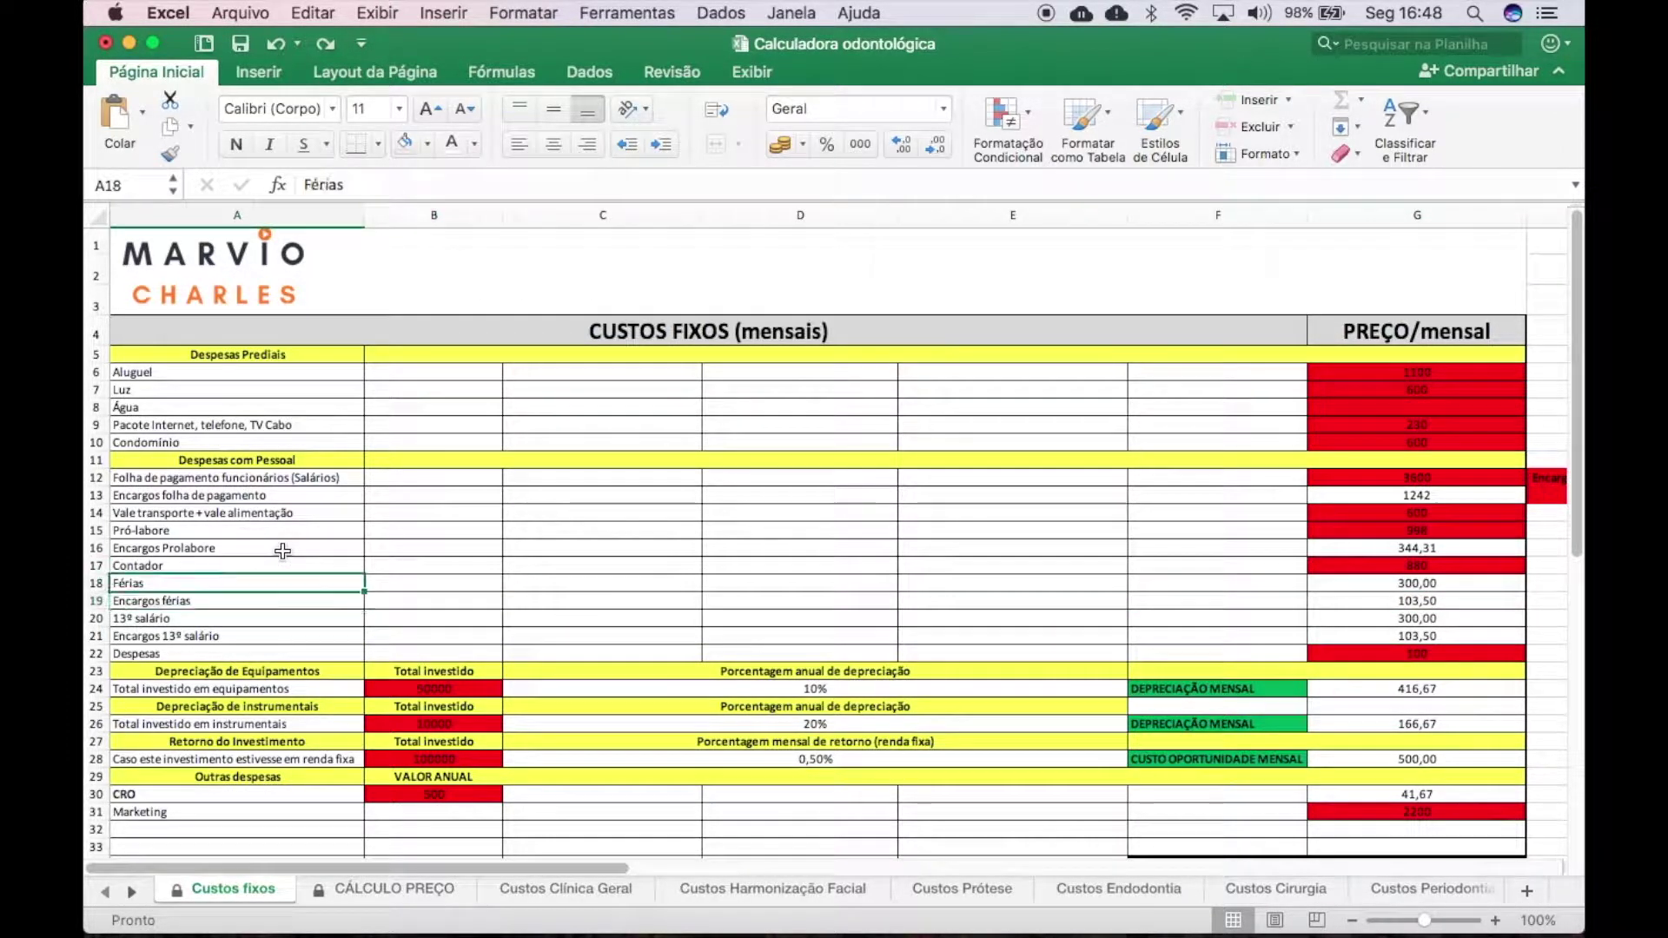
key(Down)
key(Down)
key(Down)
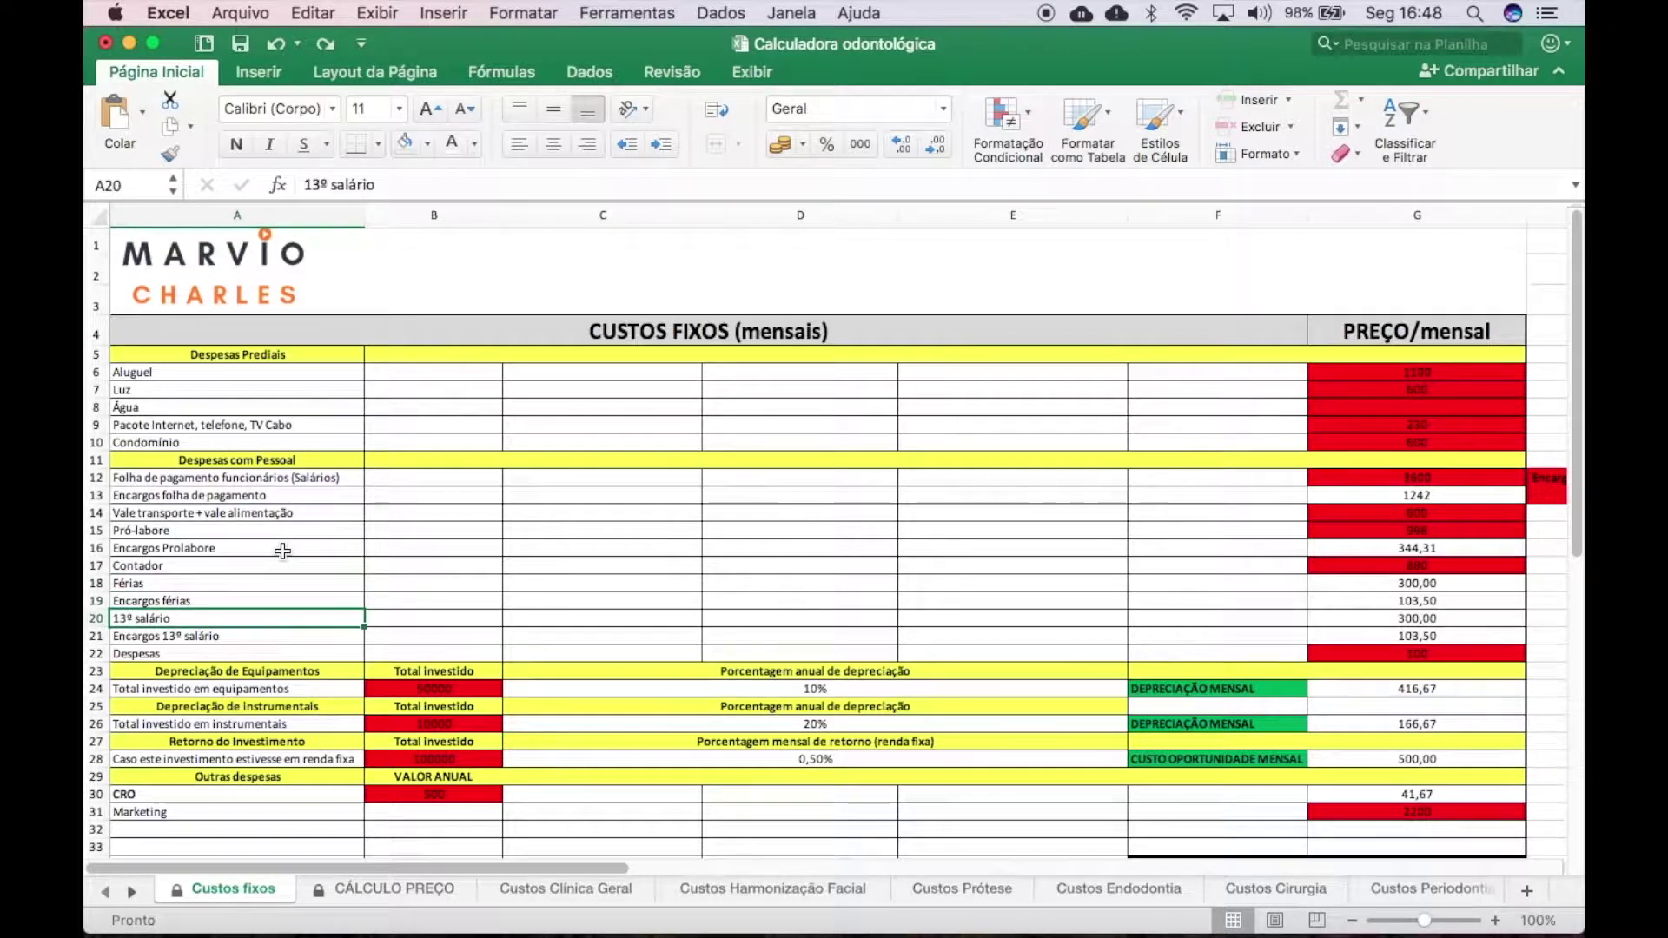
Step: Check the monthly price formulas for vacation, 13º salário and their labor charges
key(Right)
key(Right)
key(Right)
key(Right)
key(Right)
key(Right)
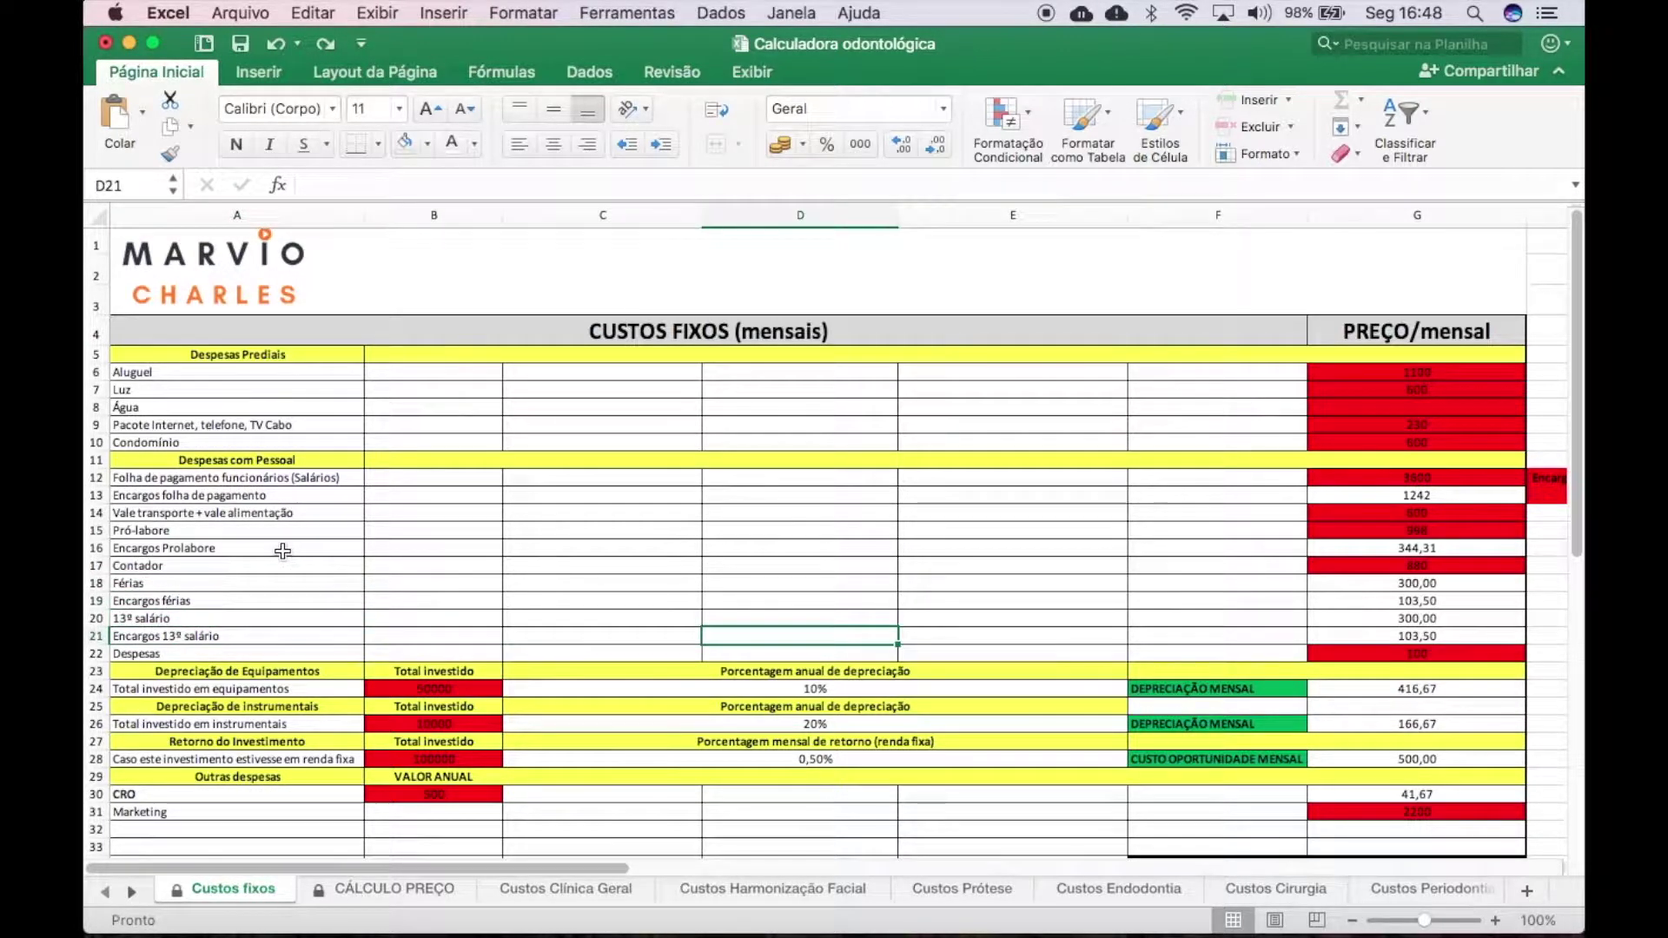
key(Up)
key(Up)
key(Up)
key(Down)
key(Down)
key(Down)
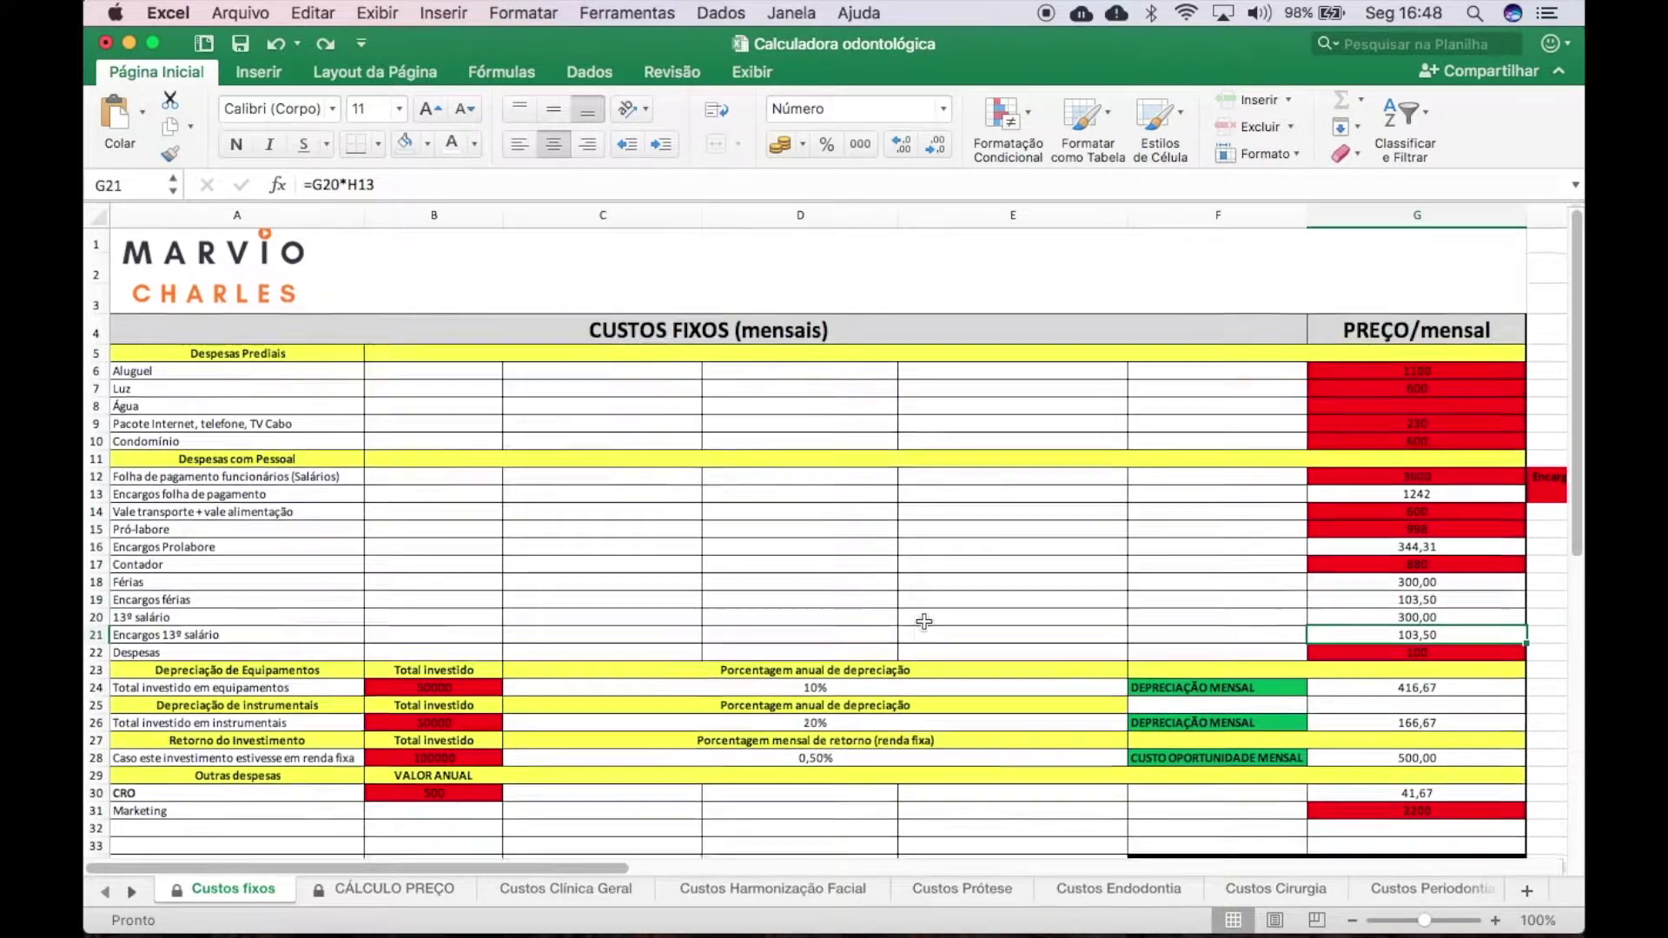
Step: Check the Encargos trabalhistas percentage and the Folha de pagamento funcionários price behind the payroll charges
scroll(924, 622, right, 5)
click(1373, 500)
click(1210, 480)
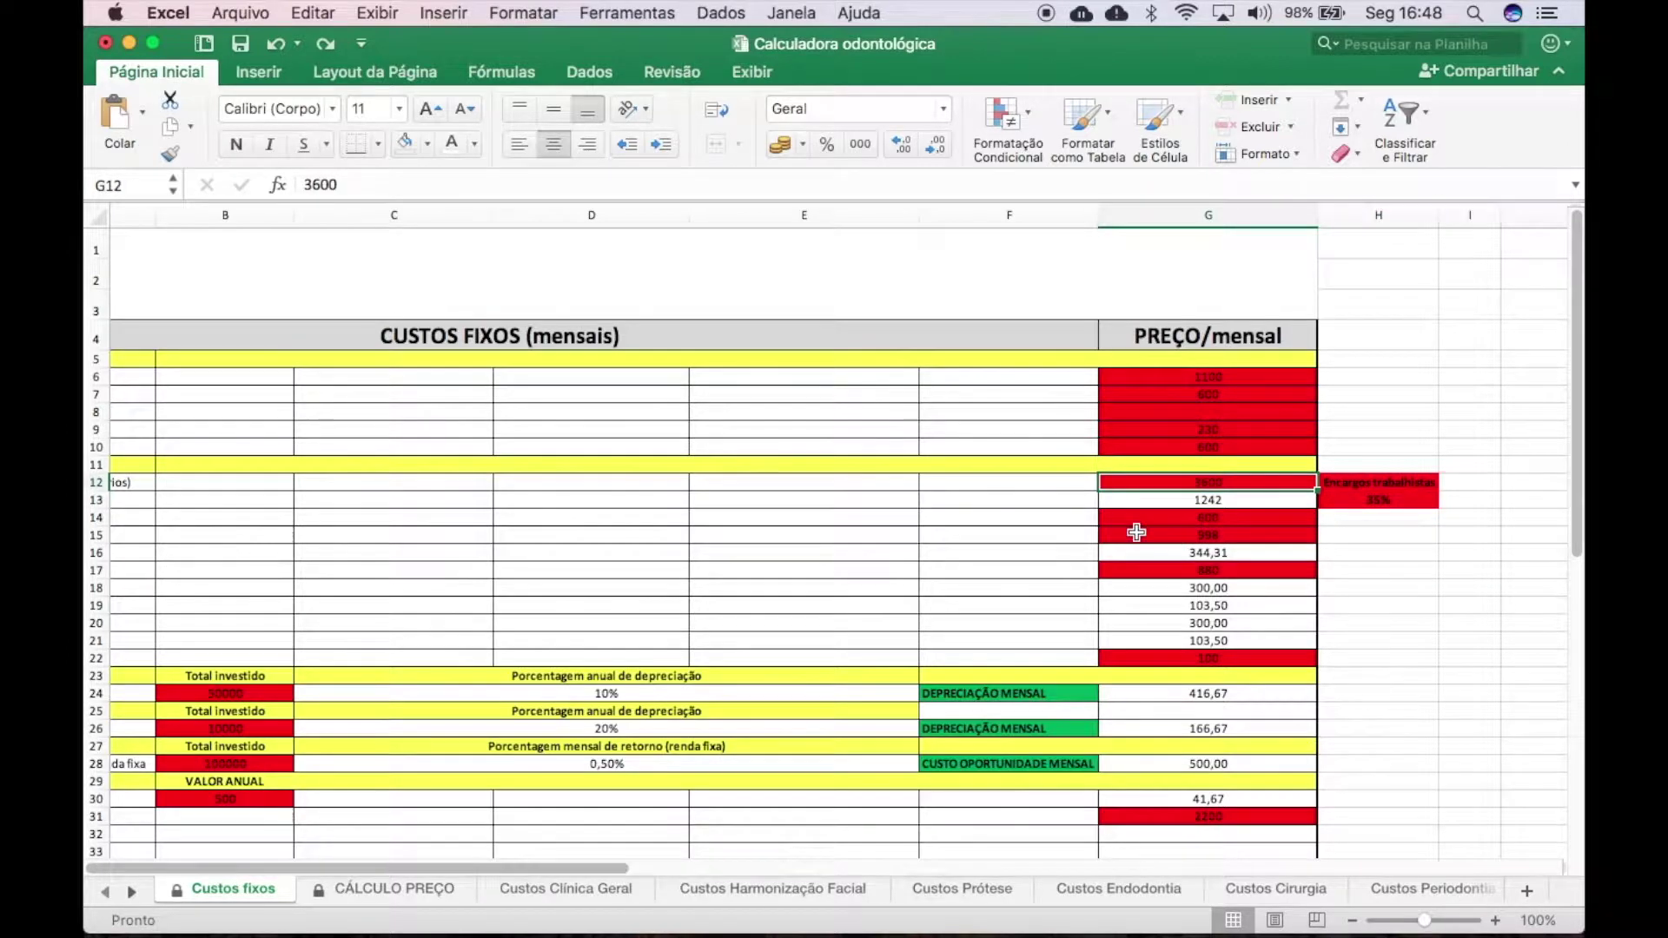
scroll(1136, 533, left, 5)
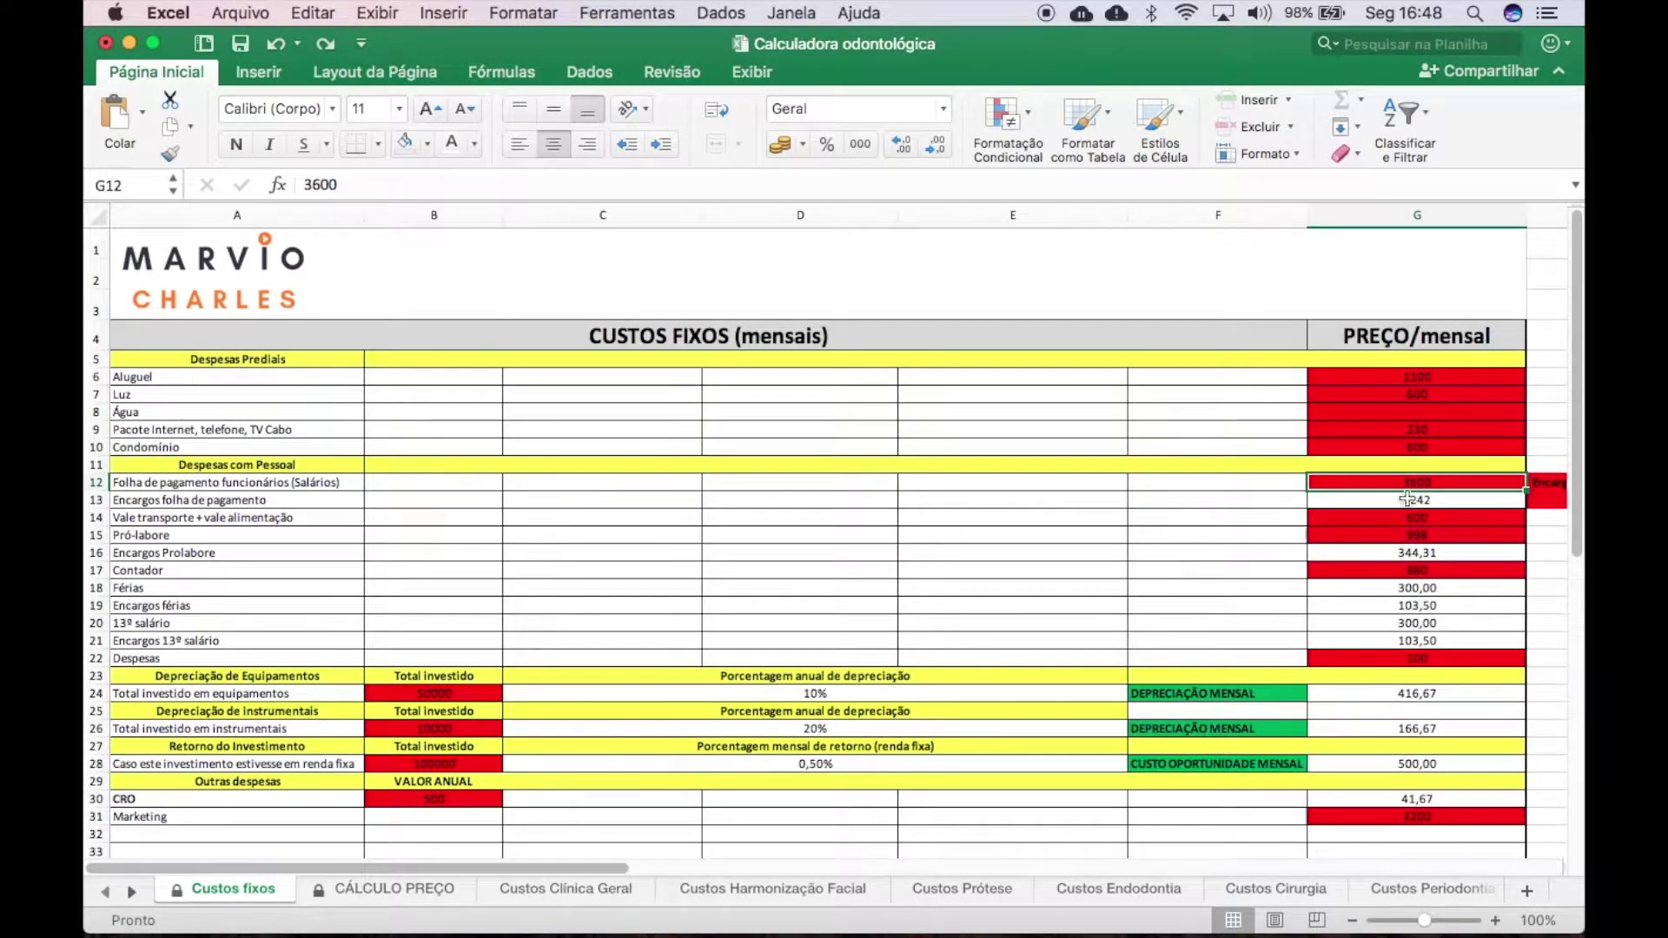
Step: Try a monthly price of 300 for Despesas under Despesas com Pessoal and undo the change
scroll(1369, 521, down, 5)
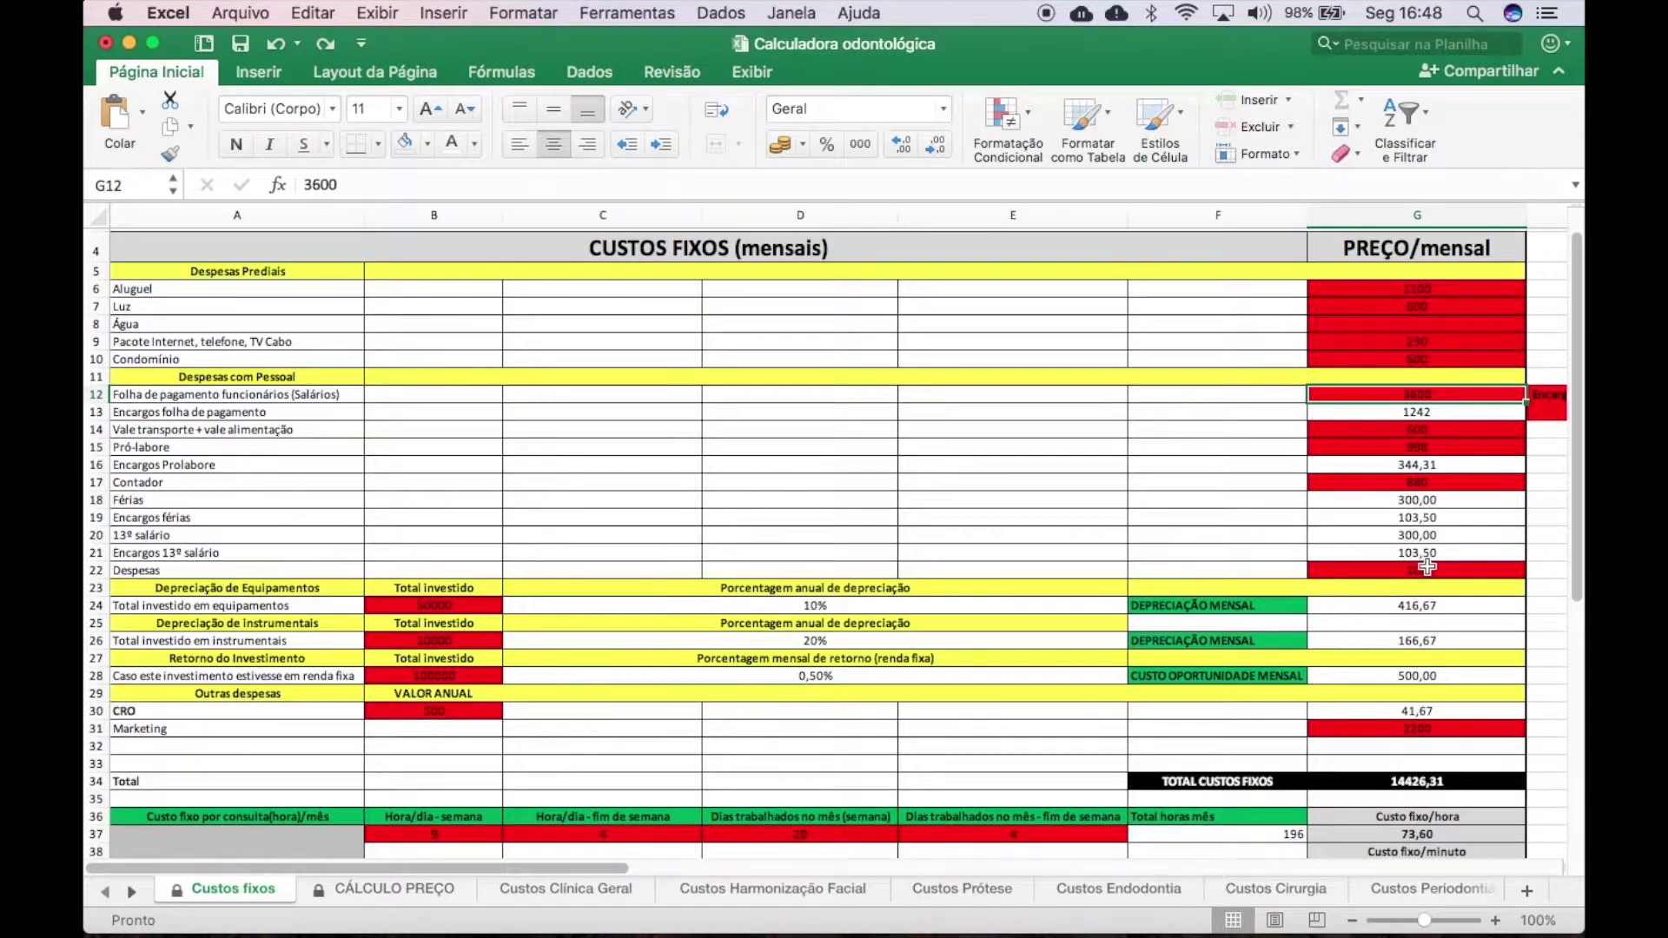
click(1421, 570)
scroll(1416, 582, up, 1)
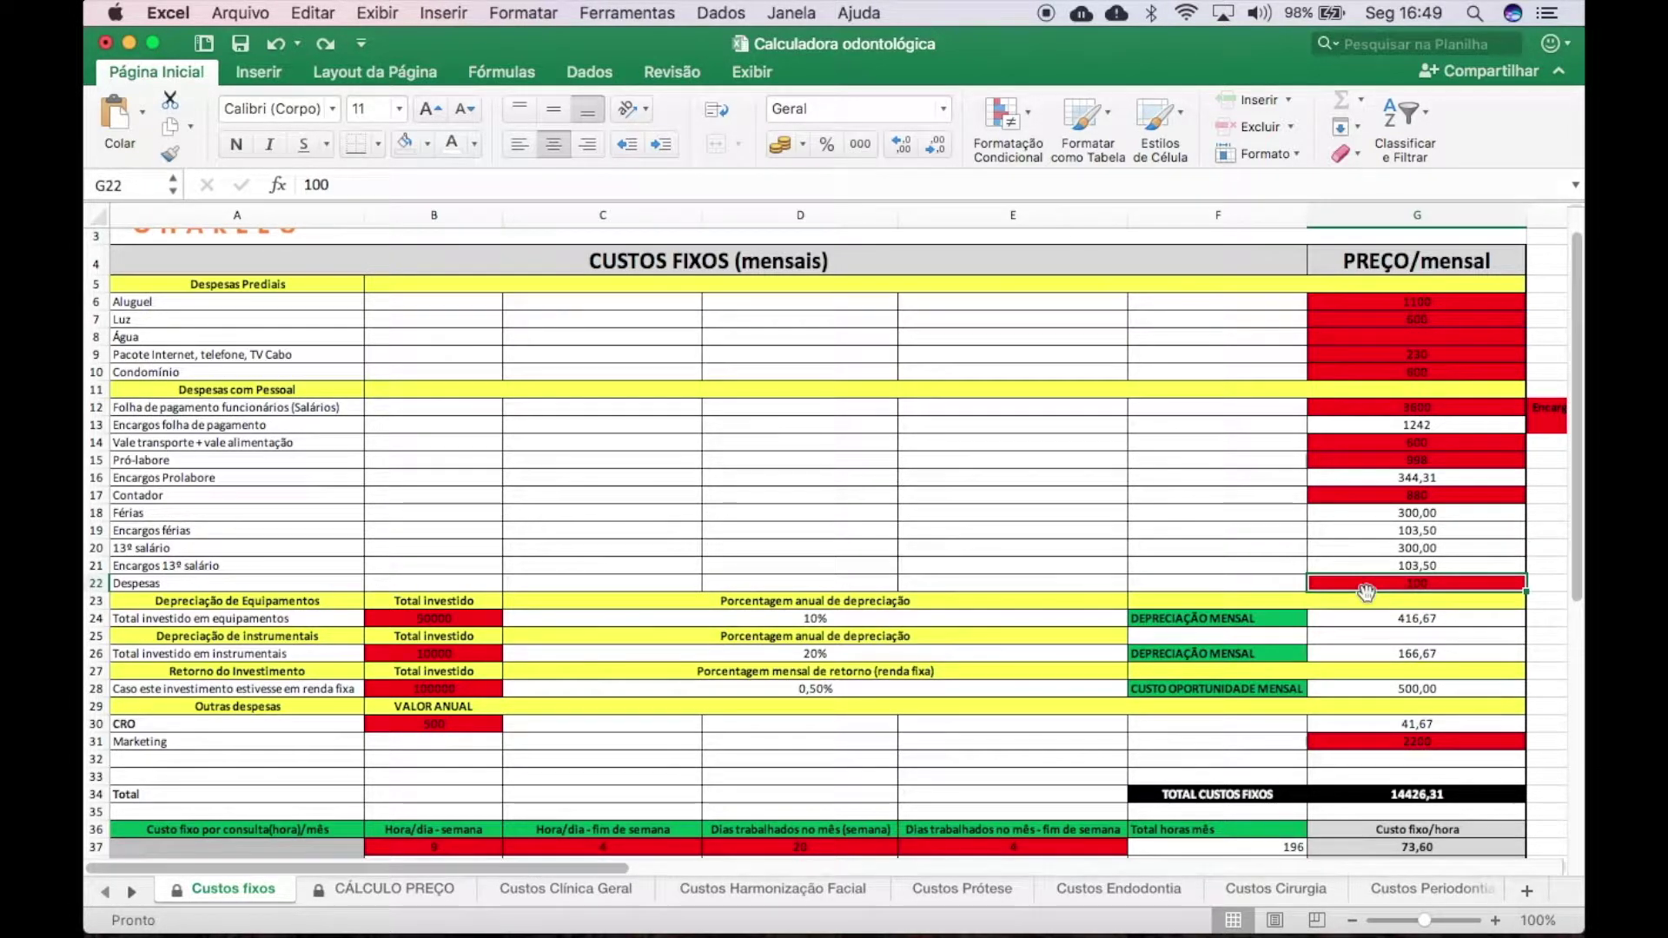
text(300)
key(Return)
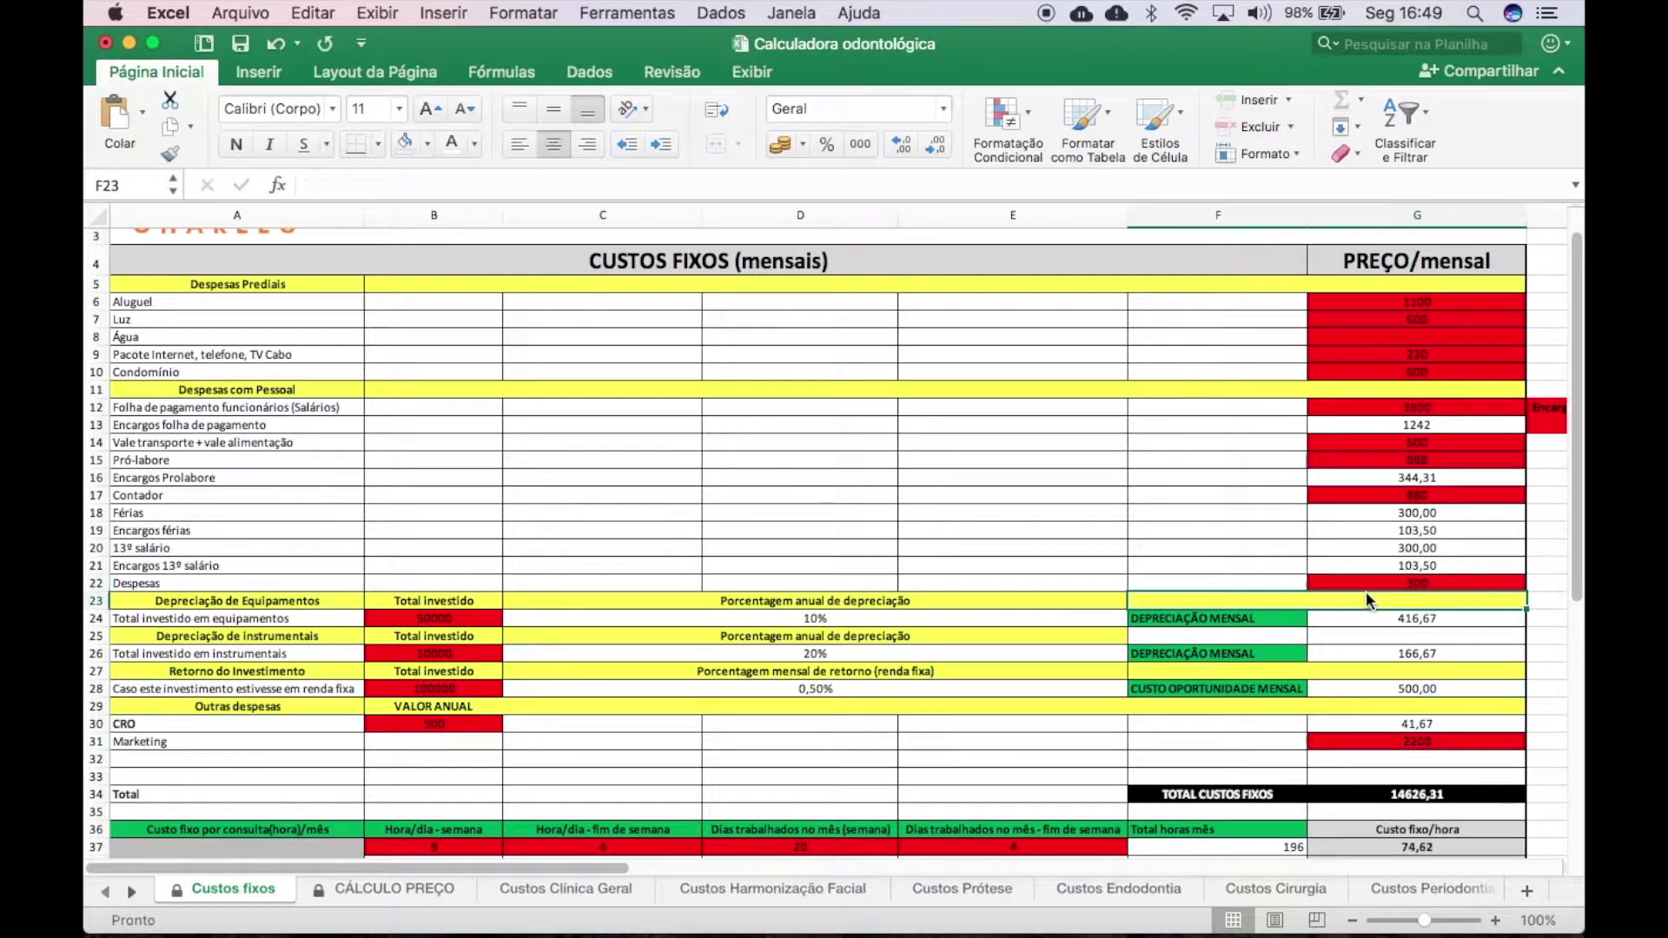
click(276, 44)
Step: Examine the Depreciação de Equipamentos section, including the total invested in equipment and its annual depreciation percentage
scroll(1103, 581, down, 1)
scroll(1103, 581, down, 5)
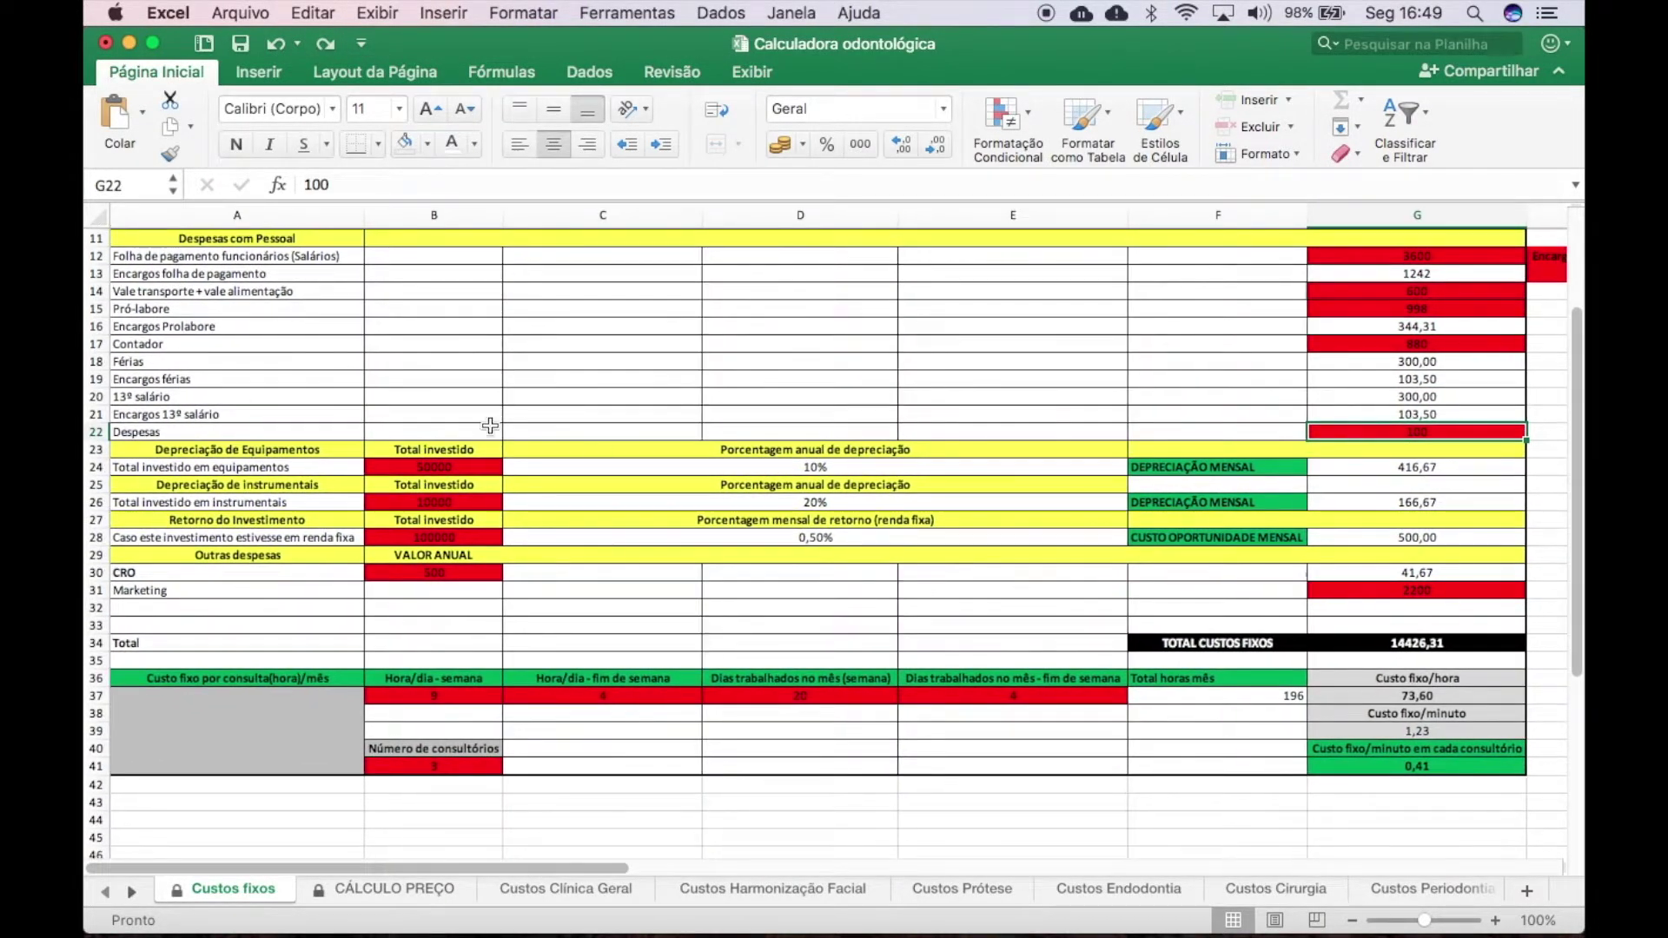
click(290, 447)
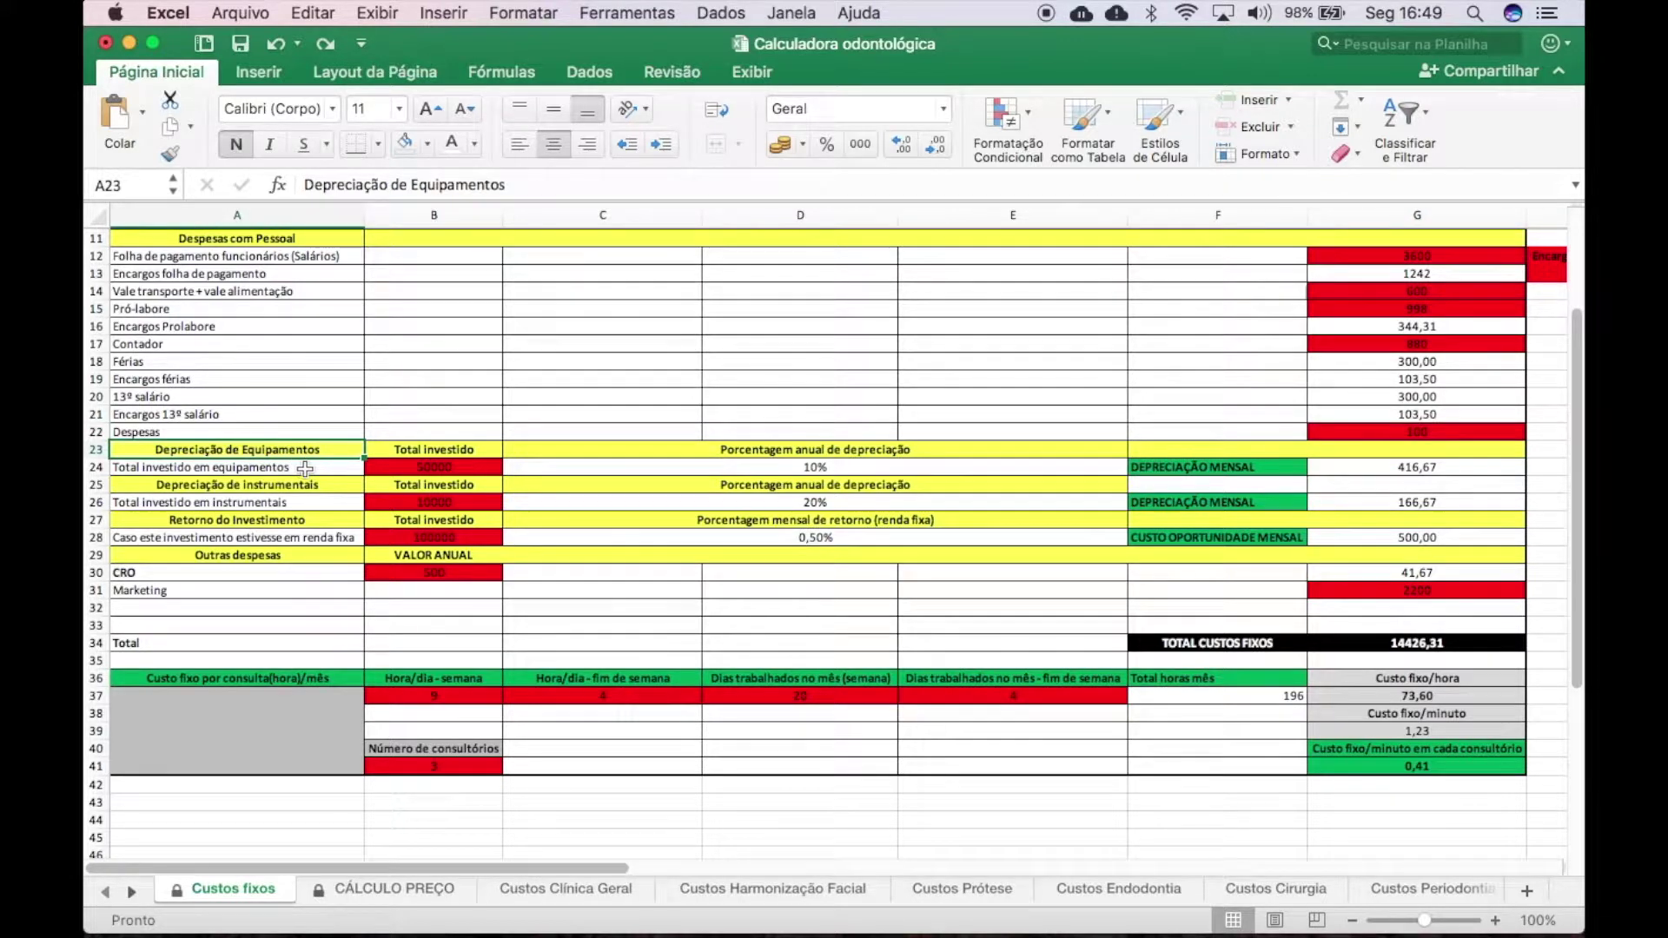
click(285, 467)
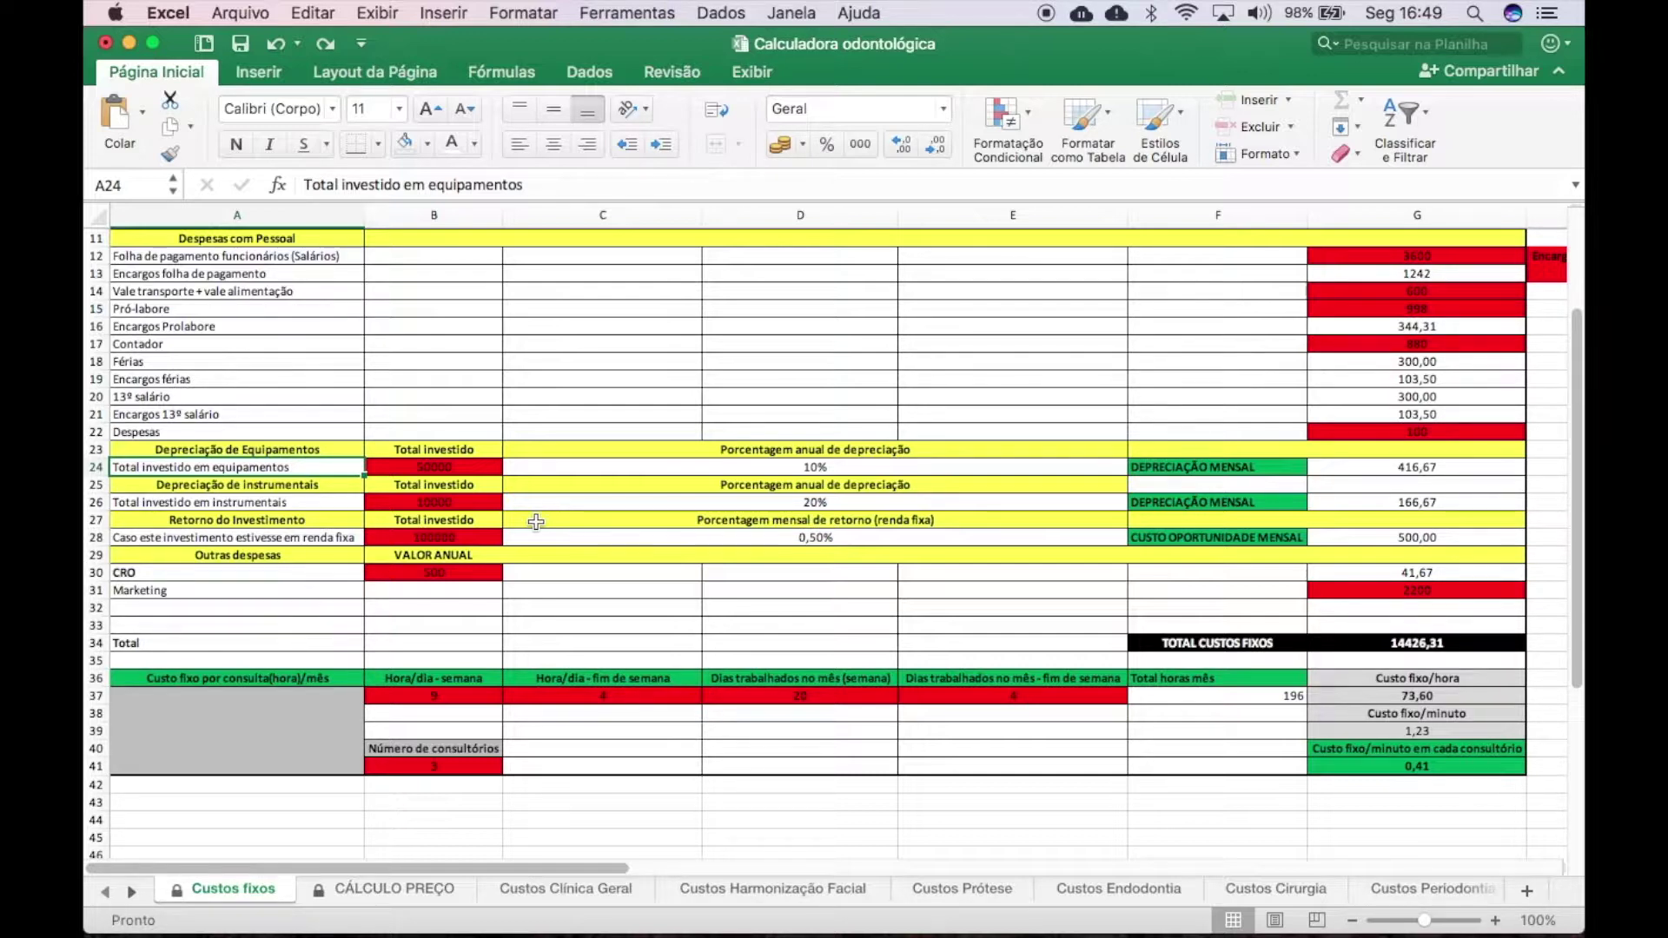
key(Right)
key(Right)
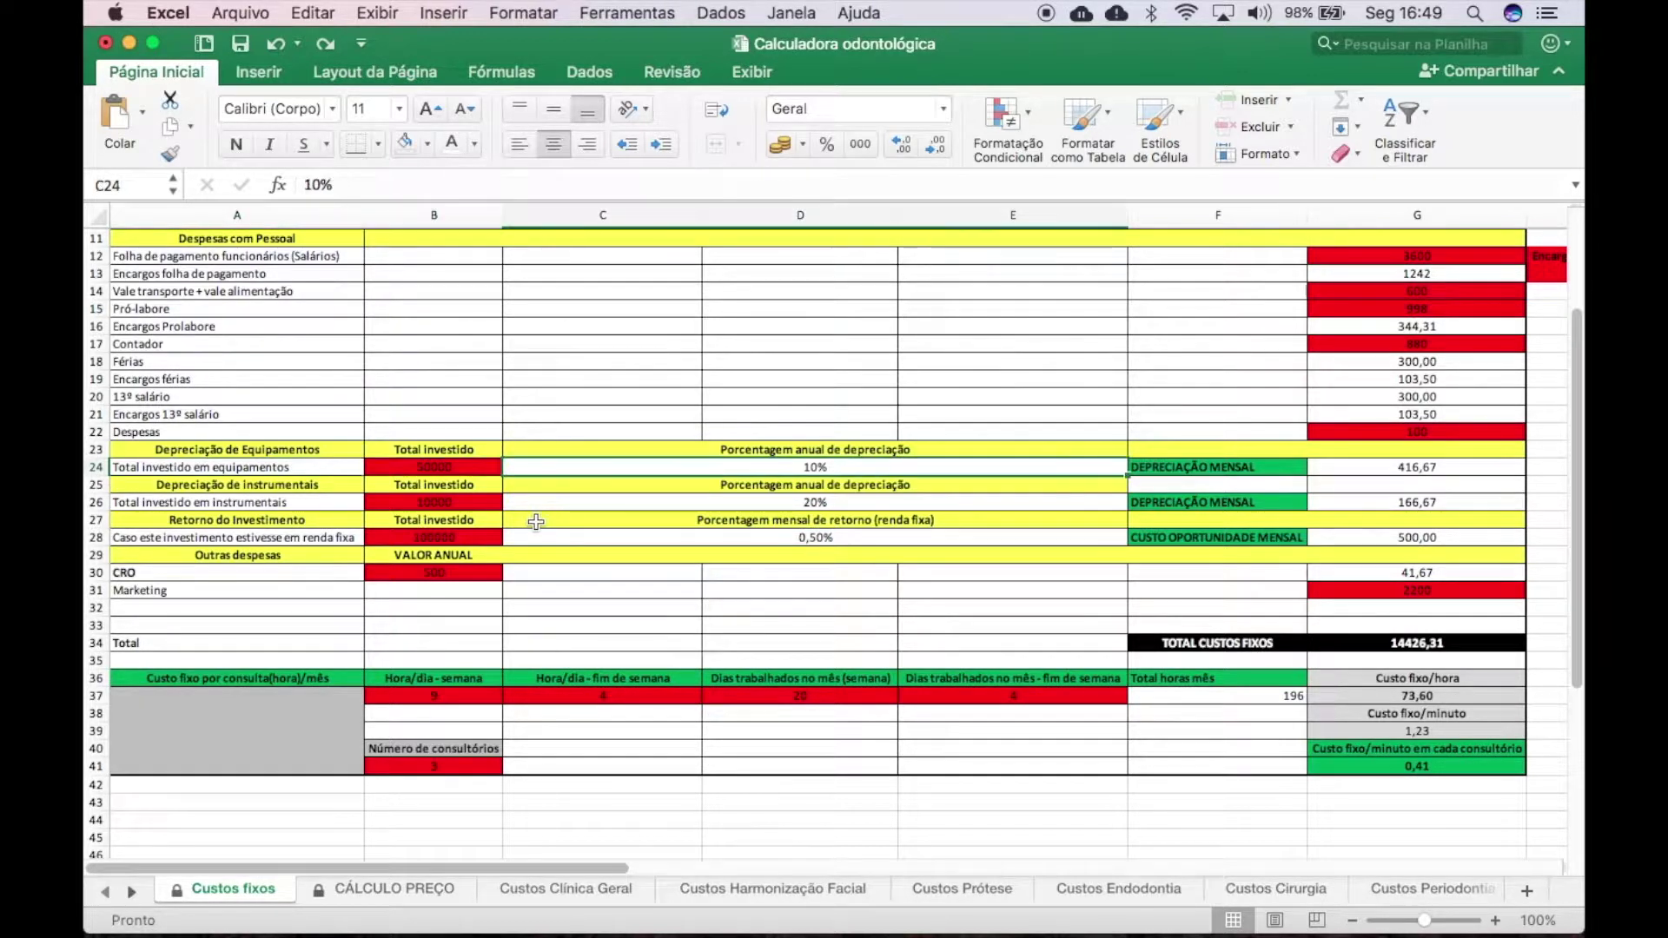
key(Left)
key(Right)
key(Left)
key(Left)
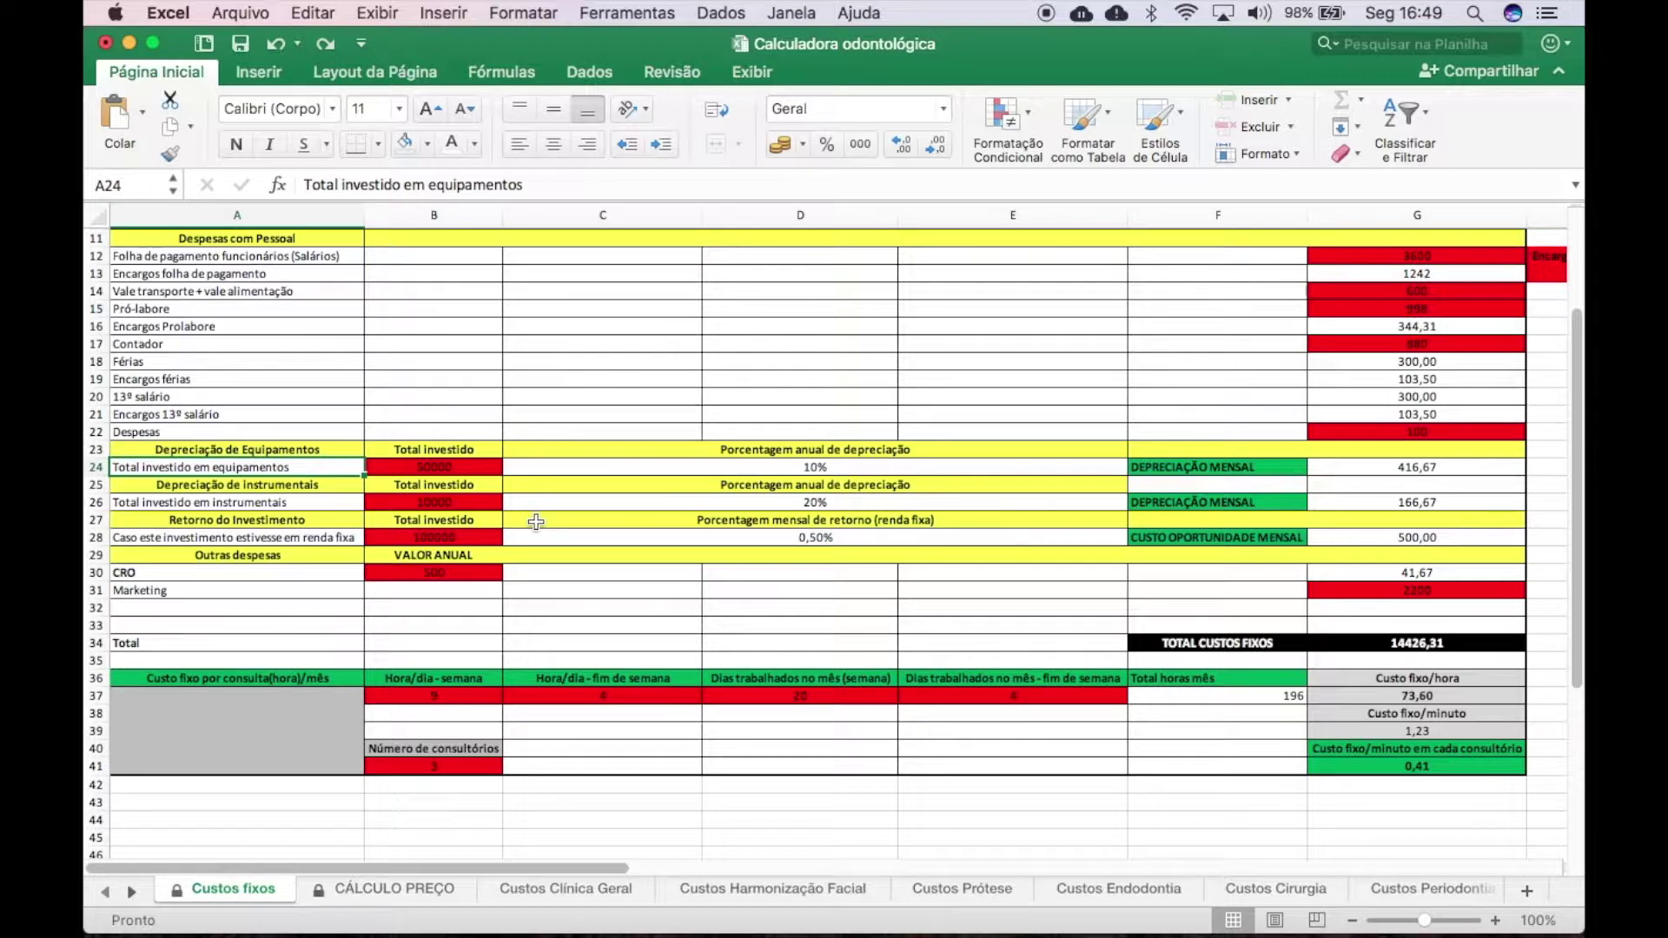
Step: Try a total investment in equipment of 30000 and undo the change
key(Right)
key(Right)
key(Right)
key(Left)
key(Left)
key(Left)
key(Right)
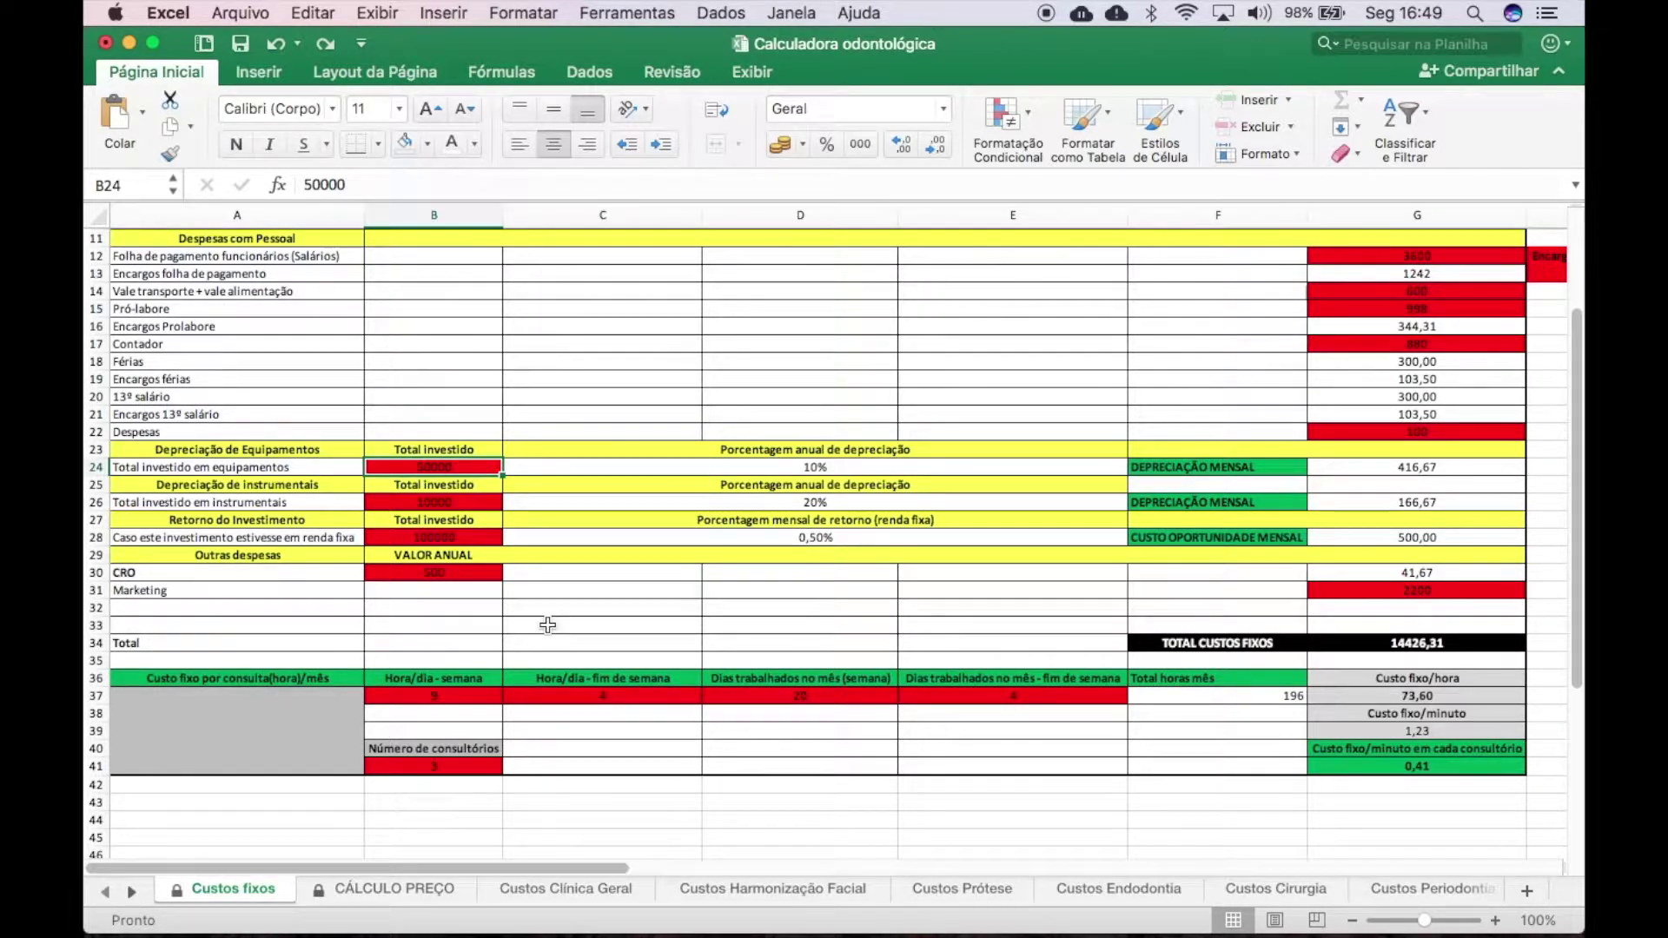
text(3000)
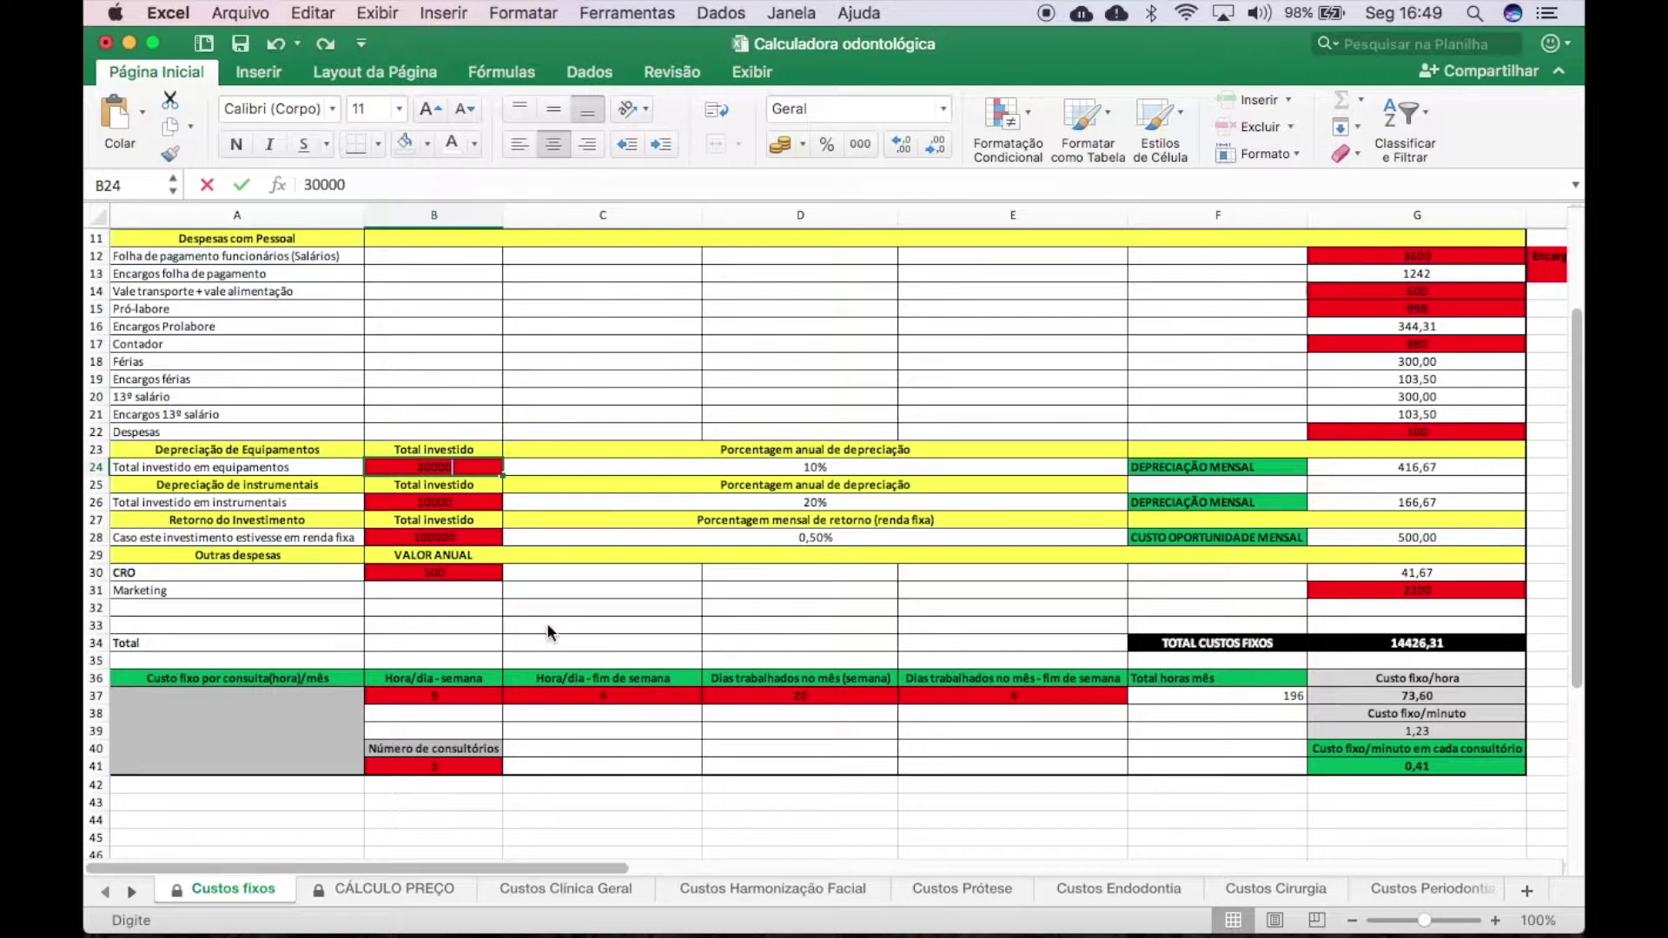
text(0)
key(Return)
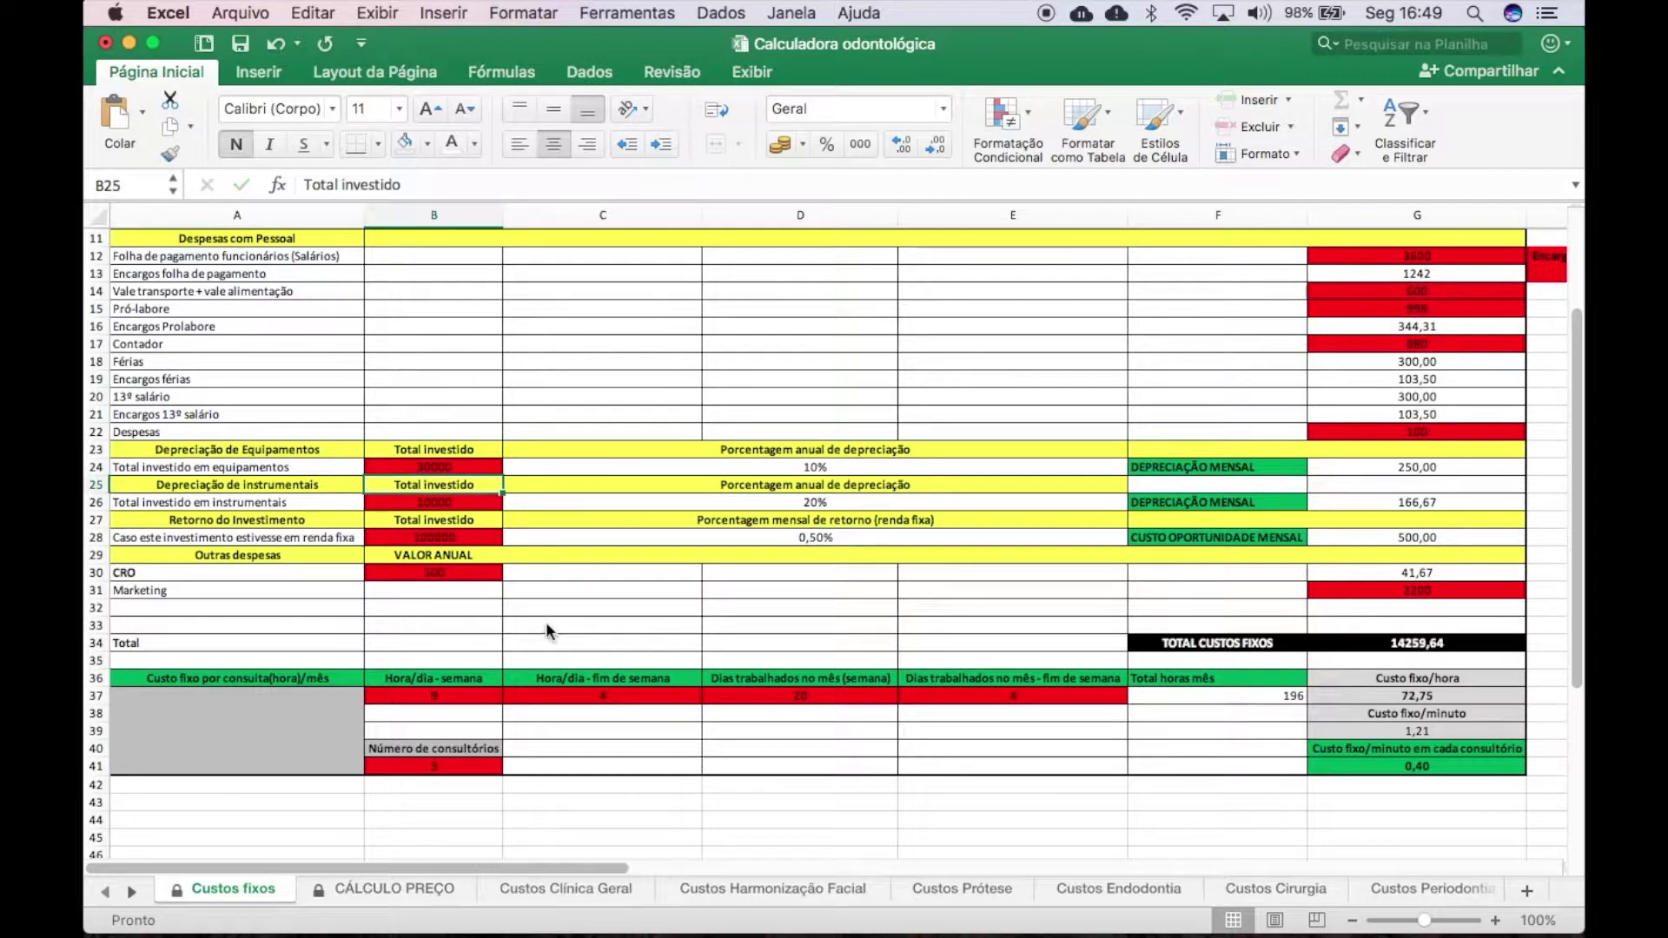
click(275, 43)
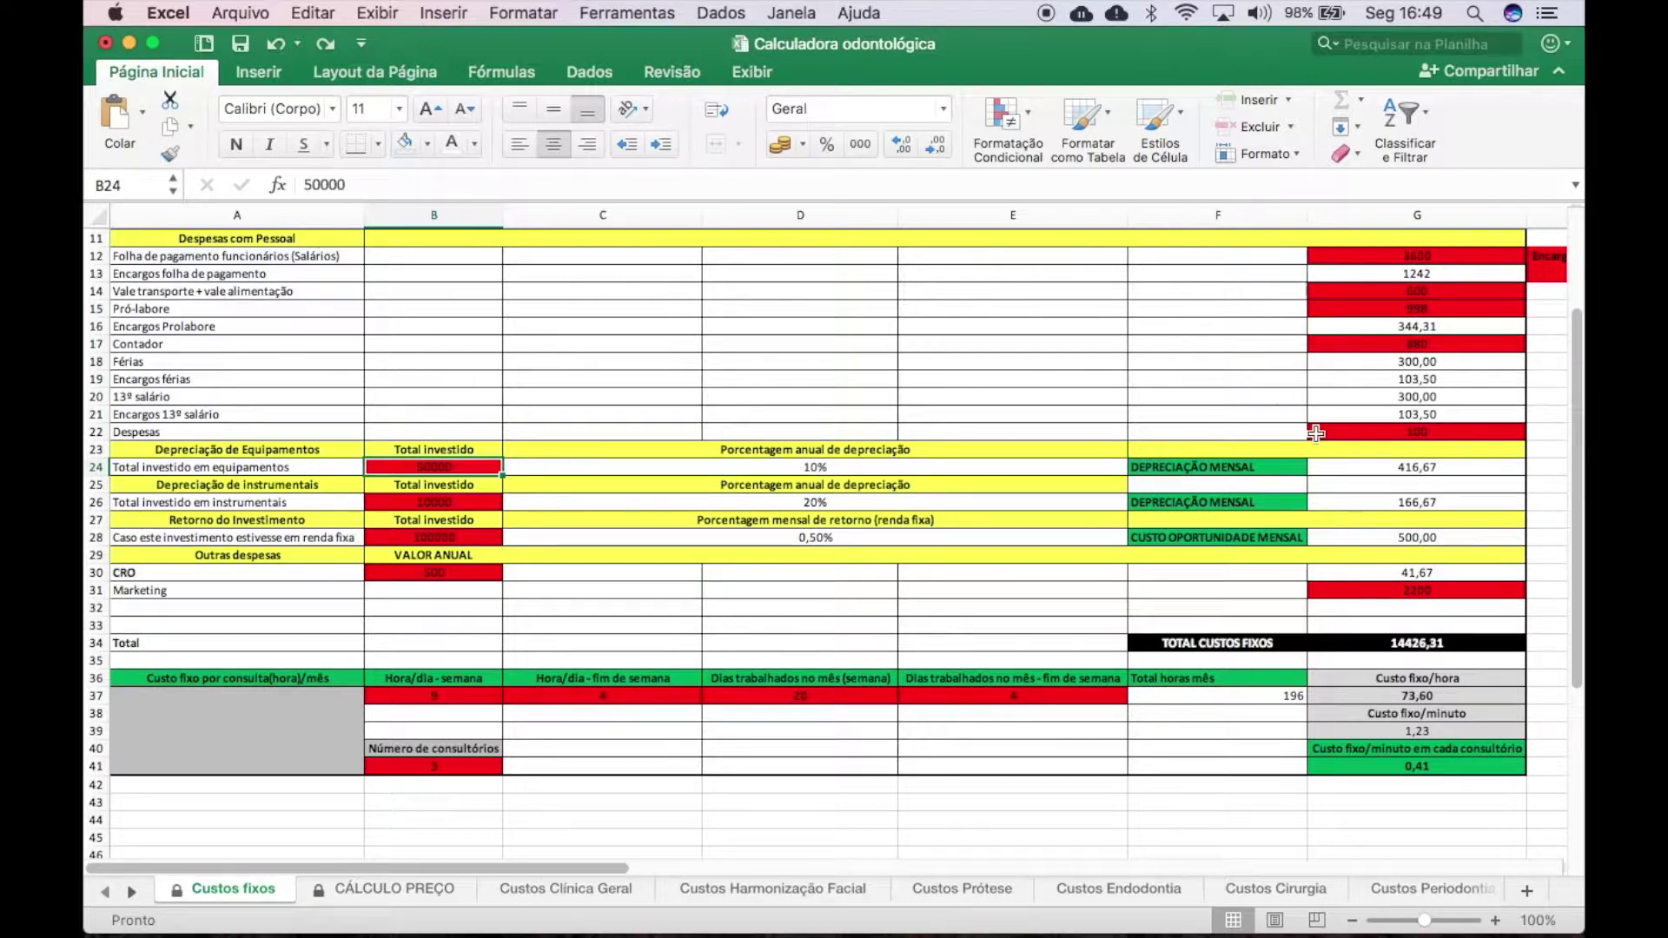
Step: Check the equipment's monthly depreciation formula and the total invested in instrumentais
click(1423, 466)
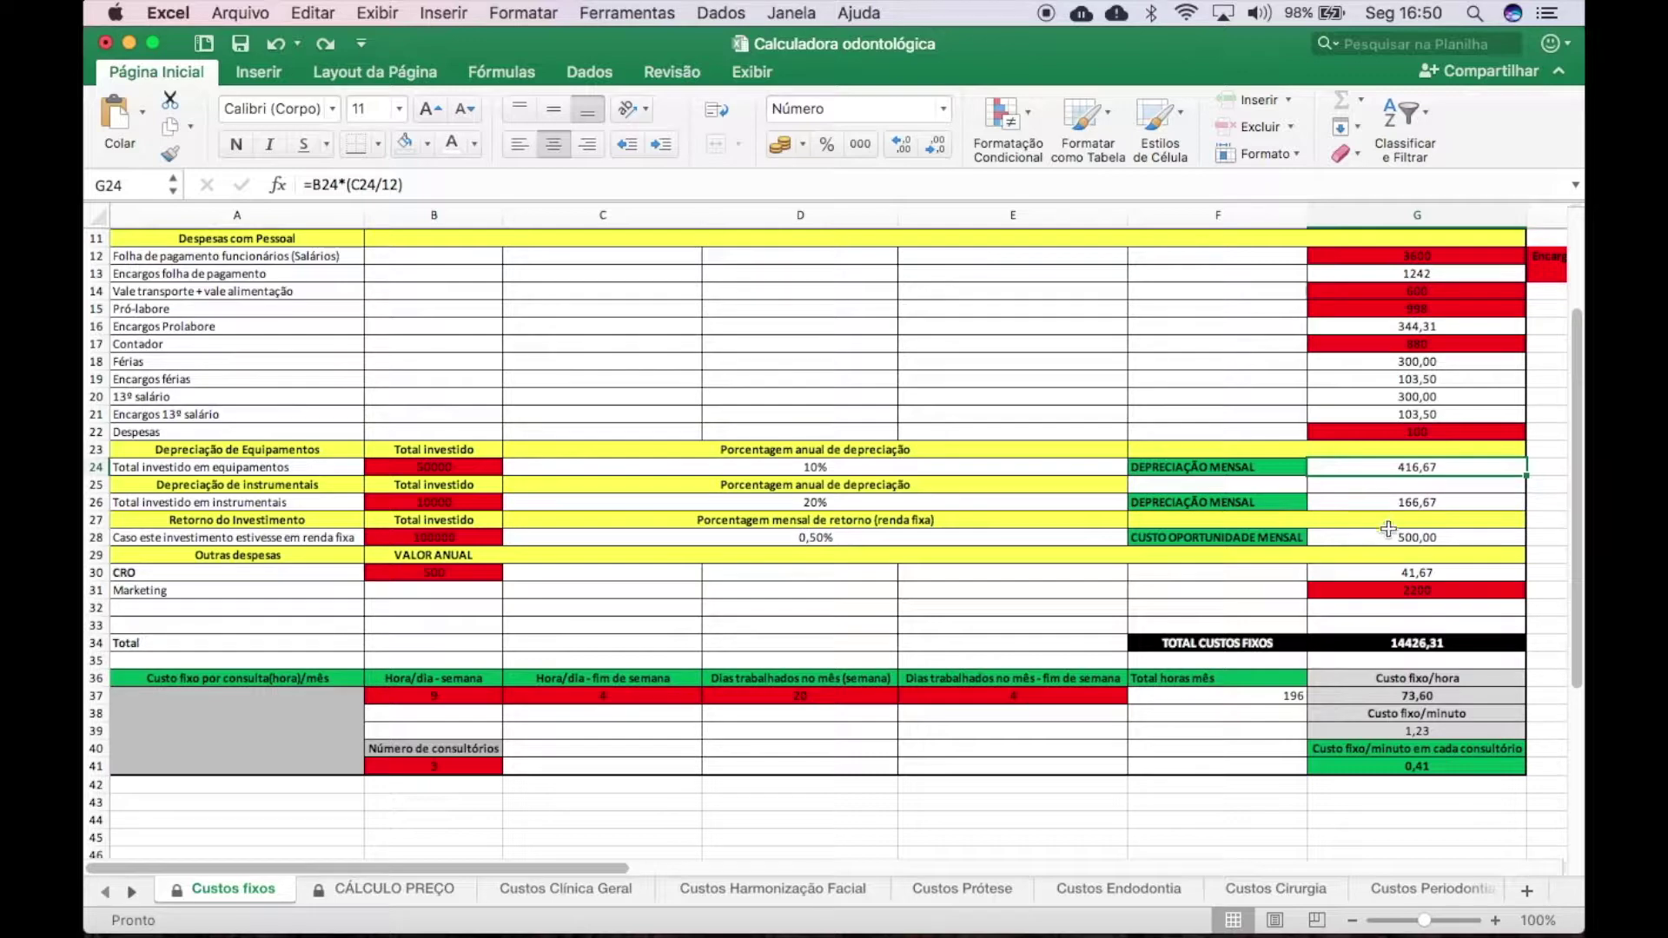
scroll(1254, 568, down, 1)
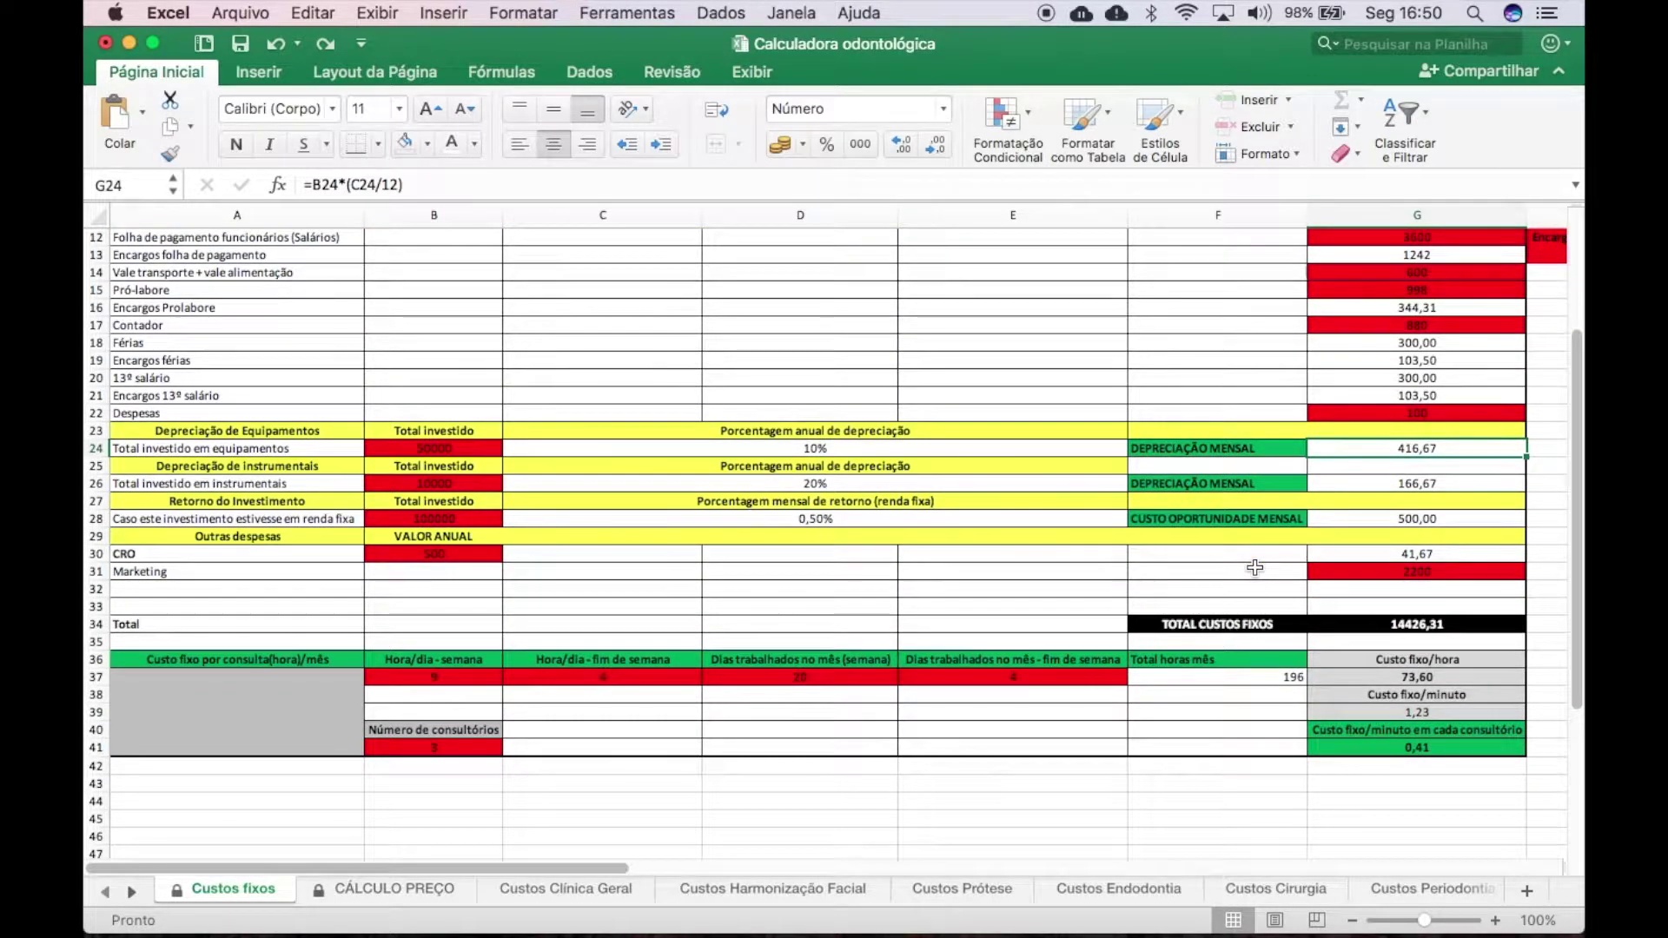
scroll(1254, 568, down, 2)
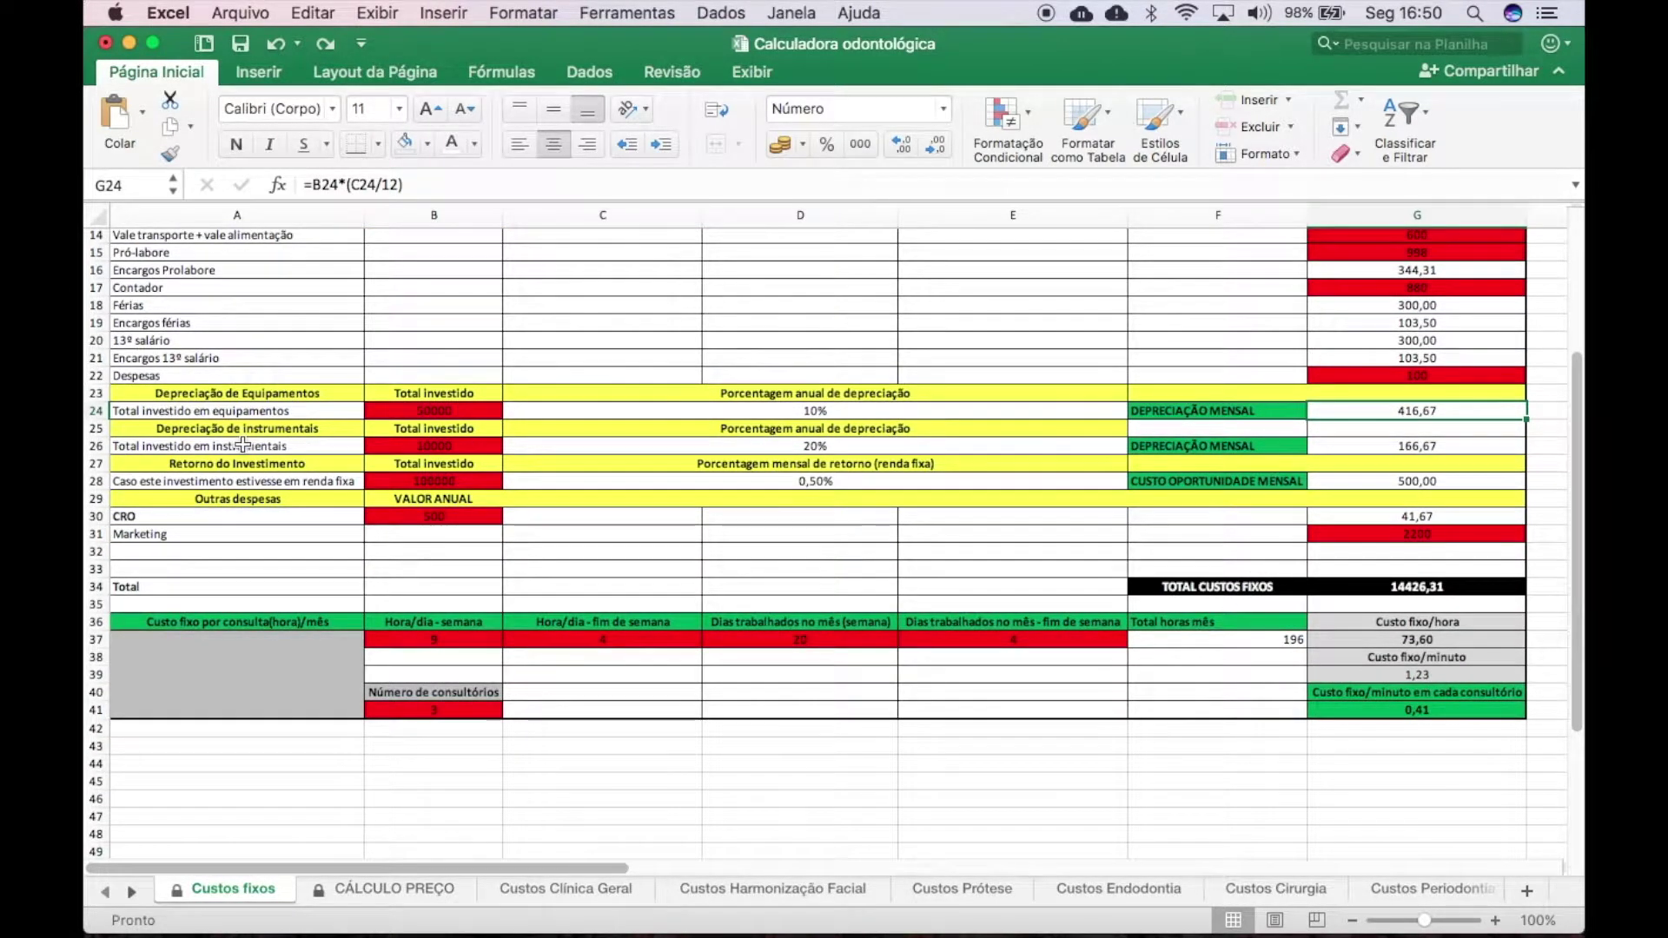
click(243, 446)
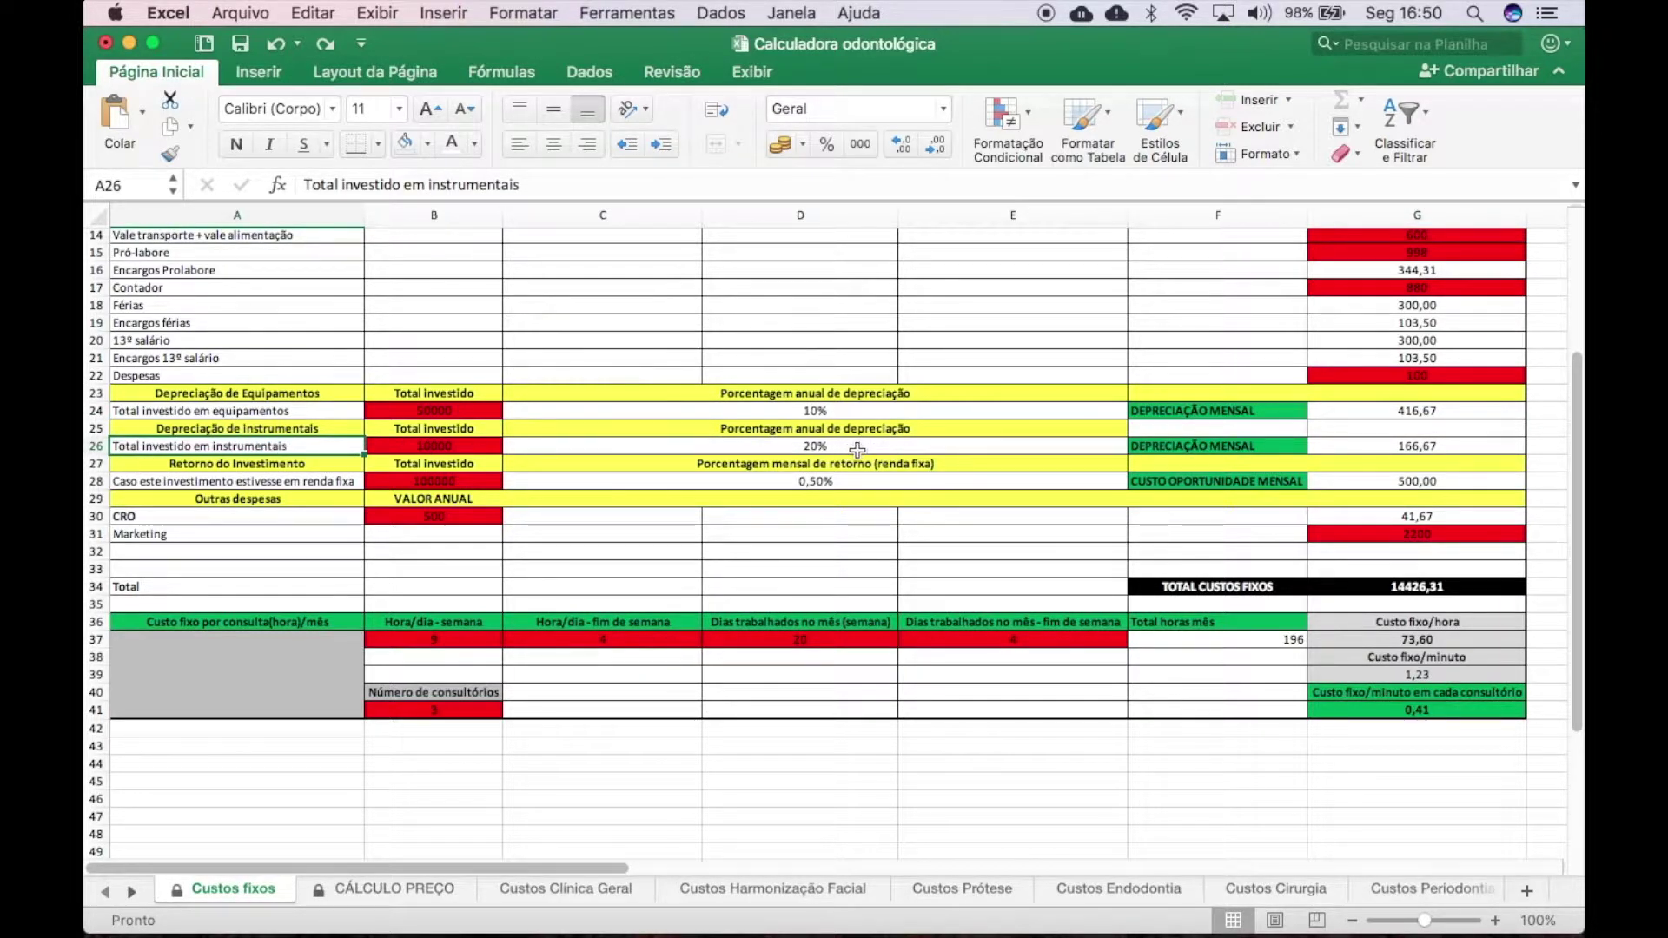
click(422, 451)
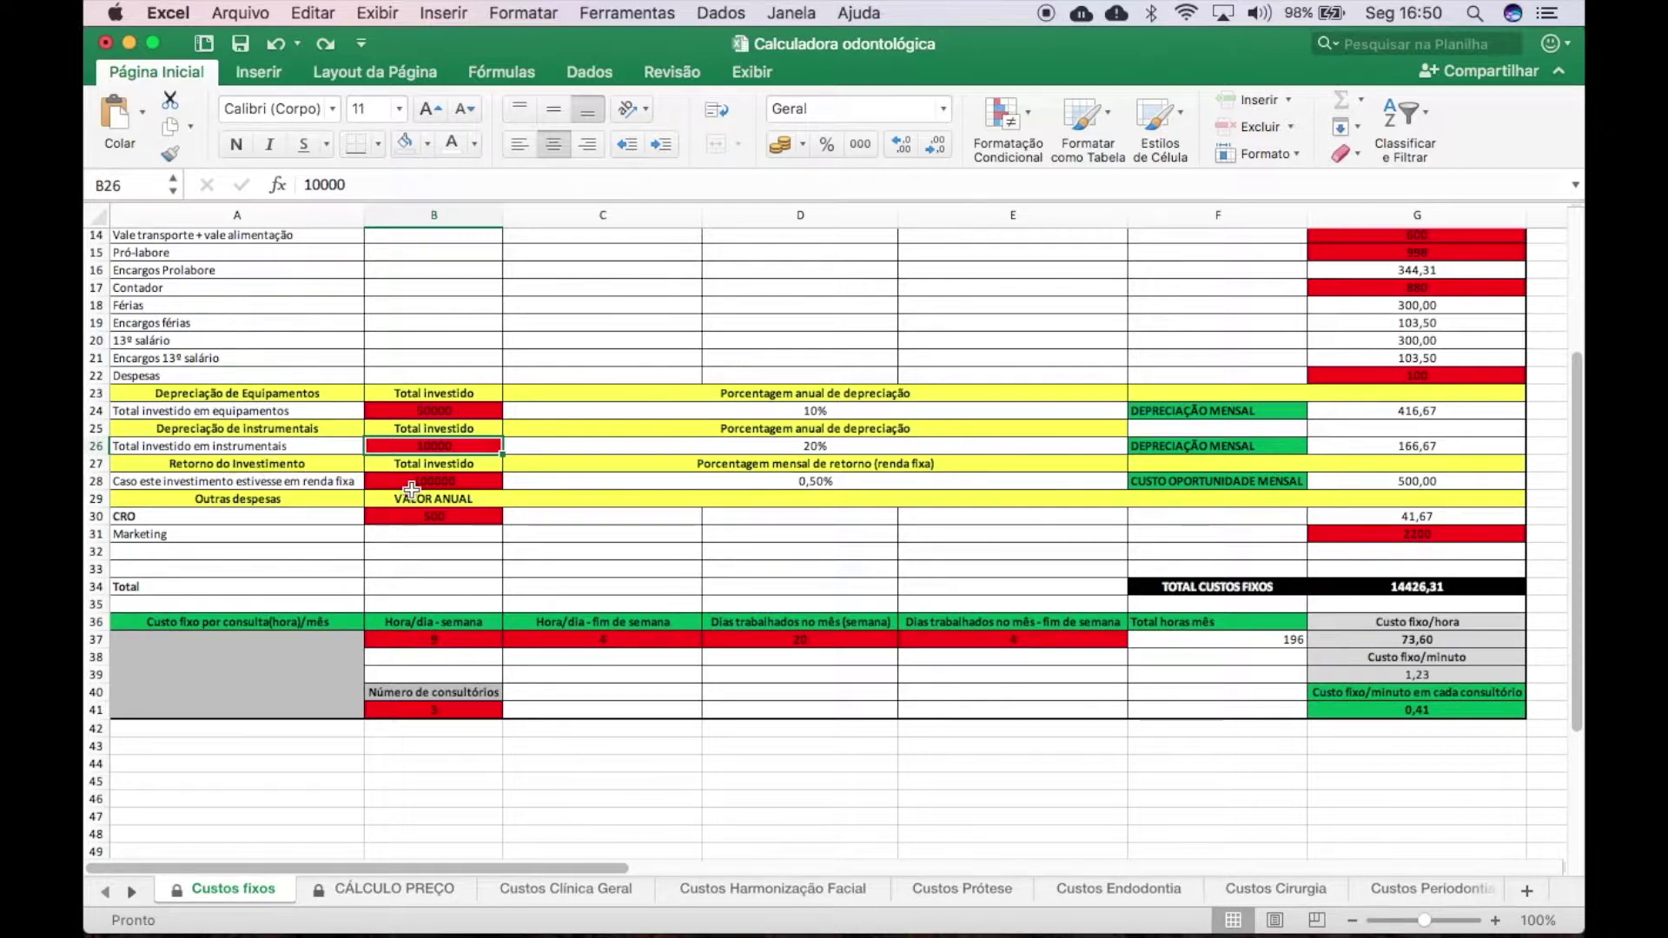
Step: Examine the Retorno do Investimento total invested and its CUSTO OPORTUNIDADE MENSAL entry
click(452, 482)
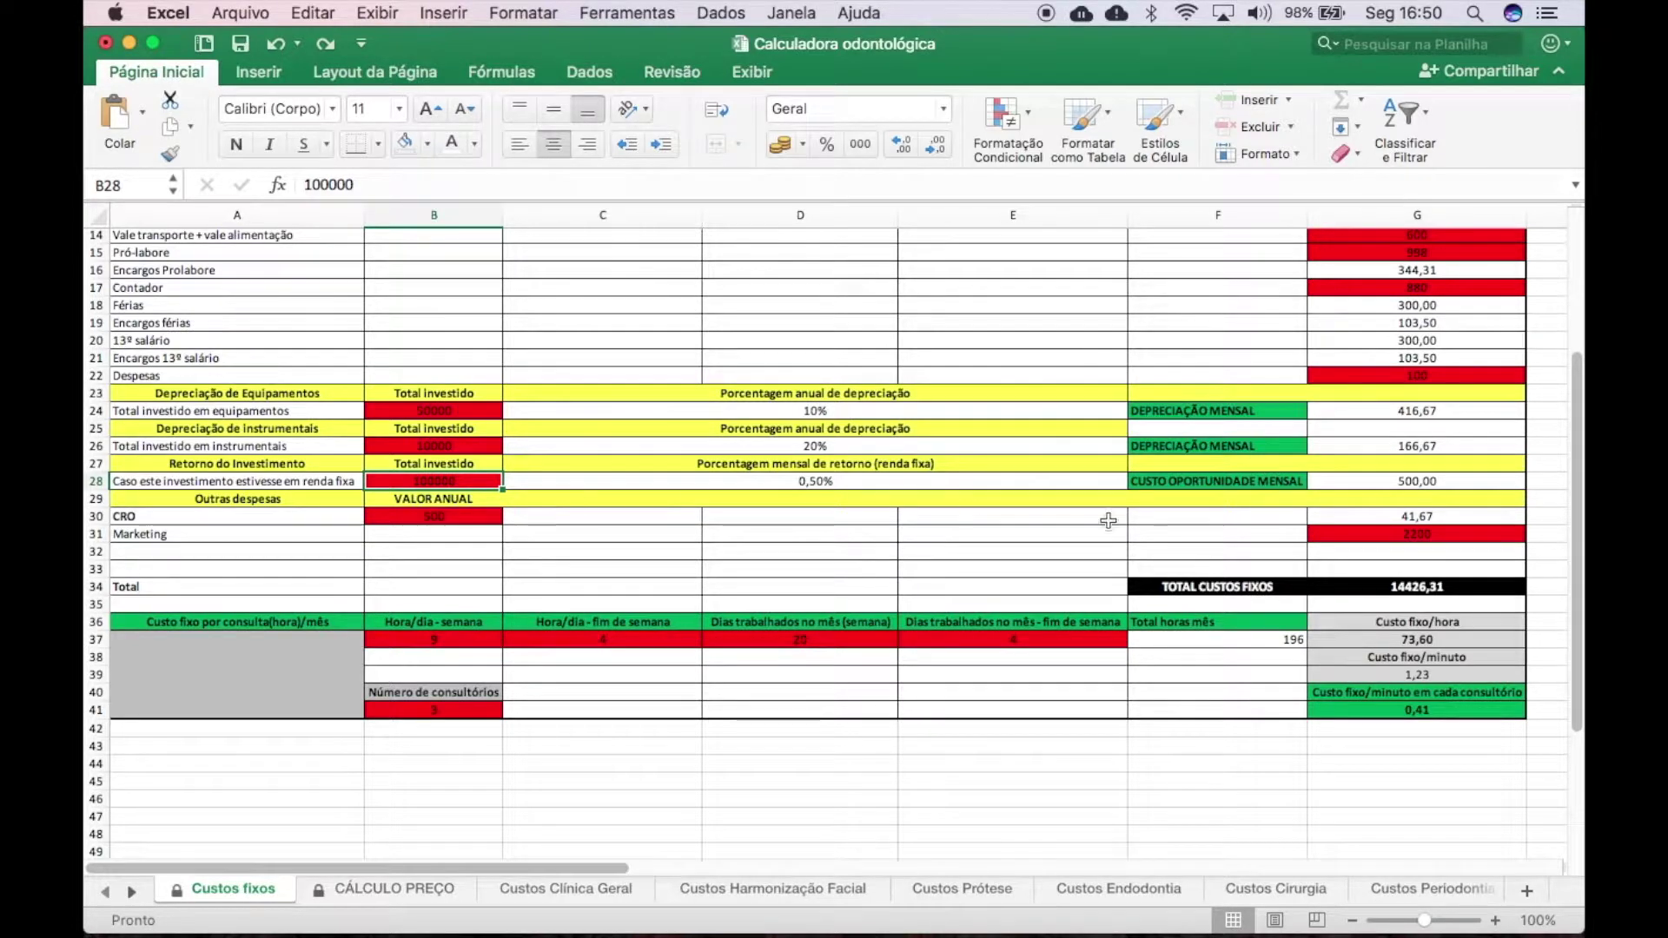
click(1246, 477)
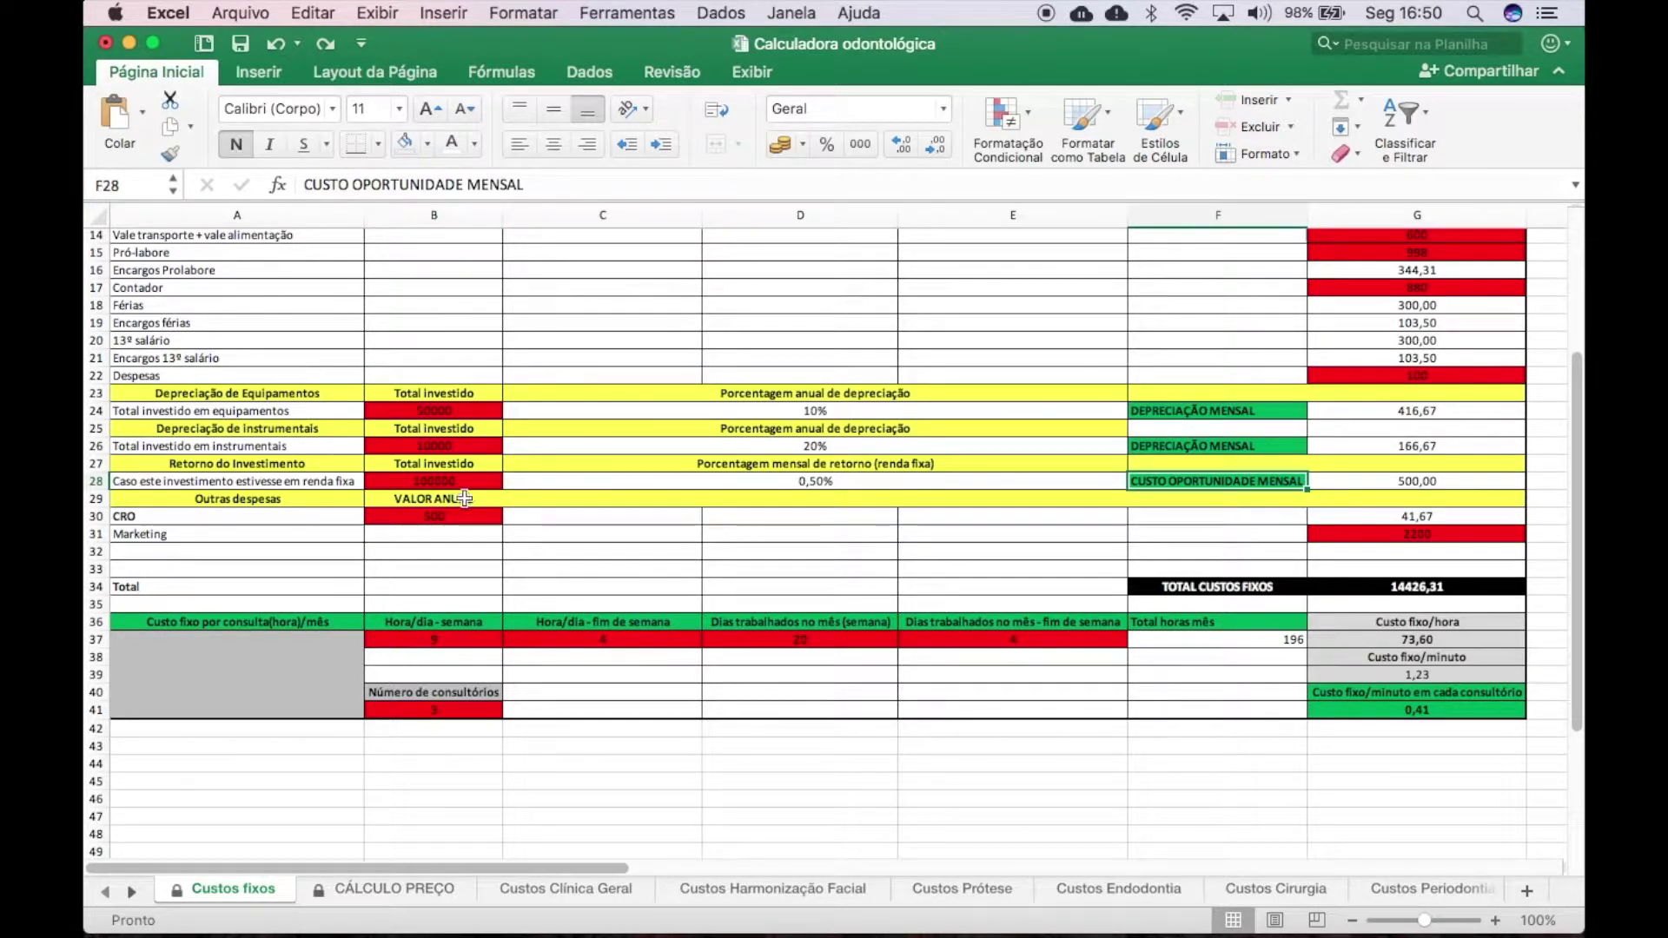
click(430, 481)
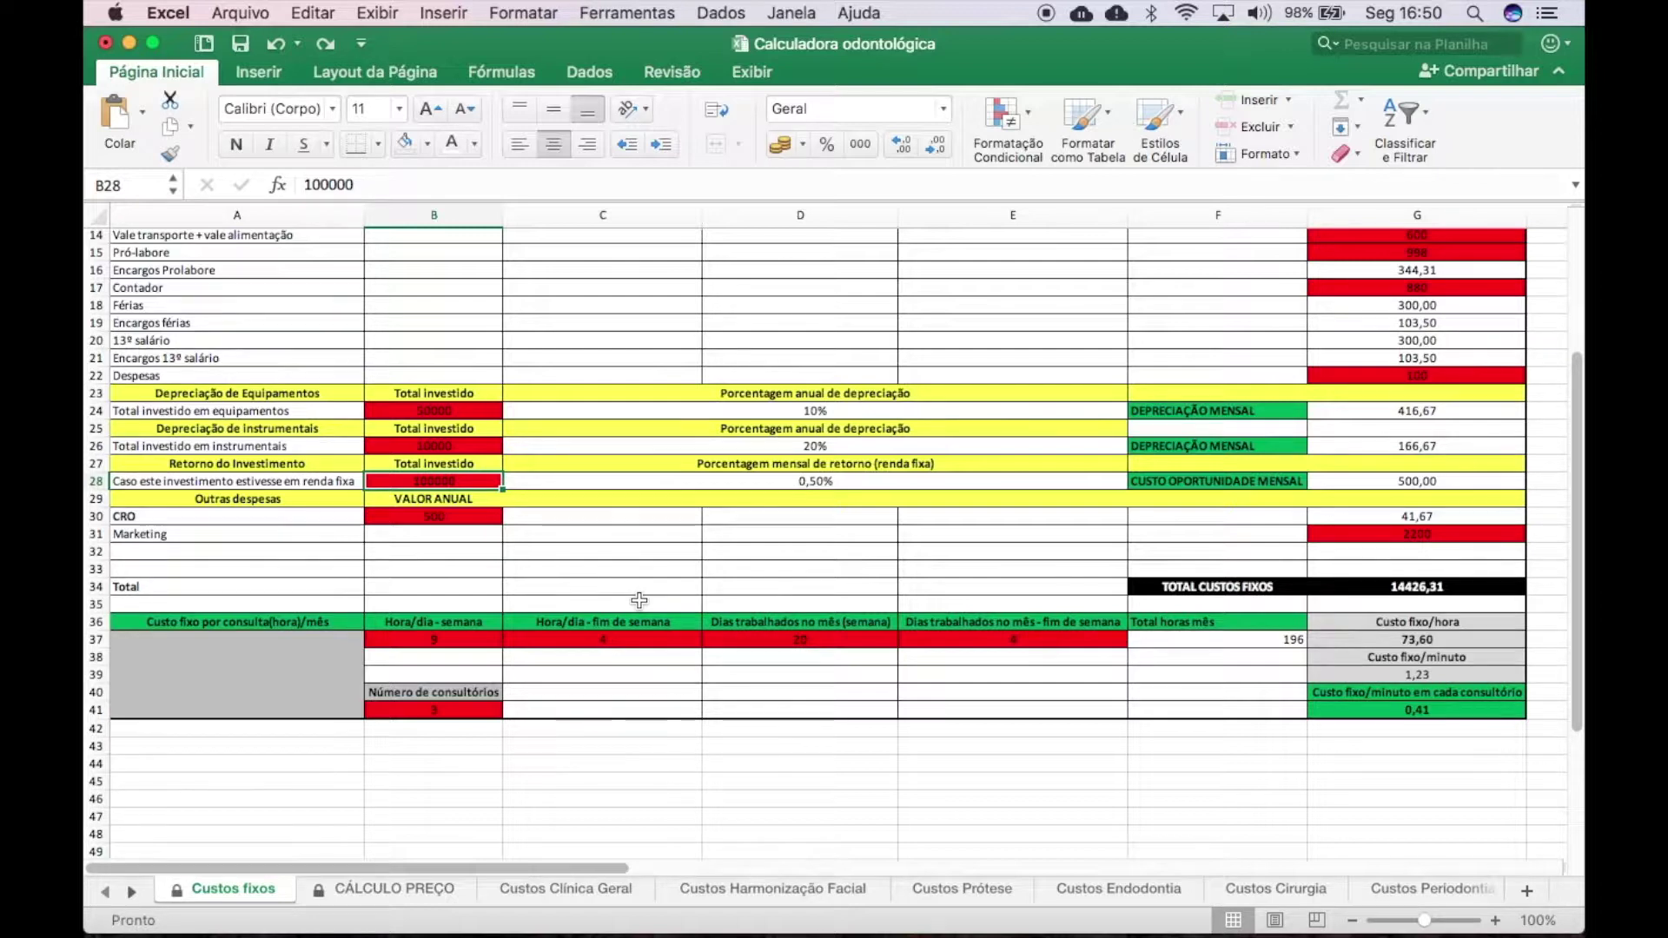
Step: Check the Retorno do Investimento monthly return percentage, total invested and CUSTO OPORTUNIDADE MENSAL formula
click(860, 483)
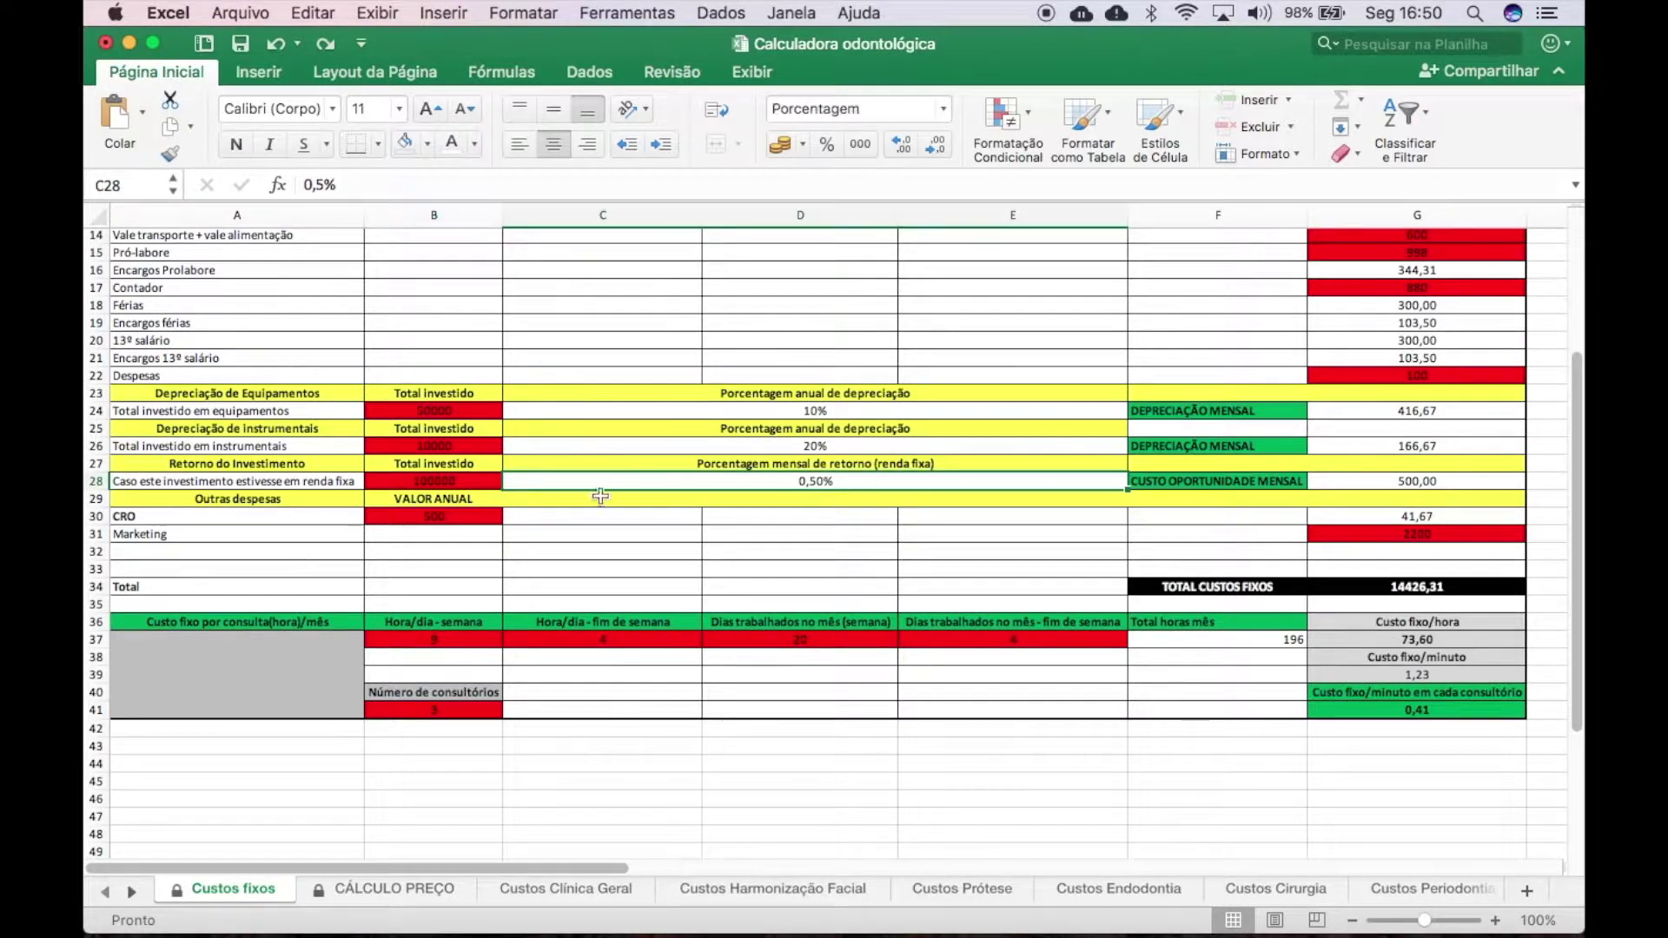
click(459, 483)
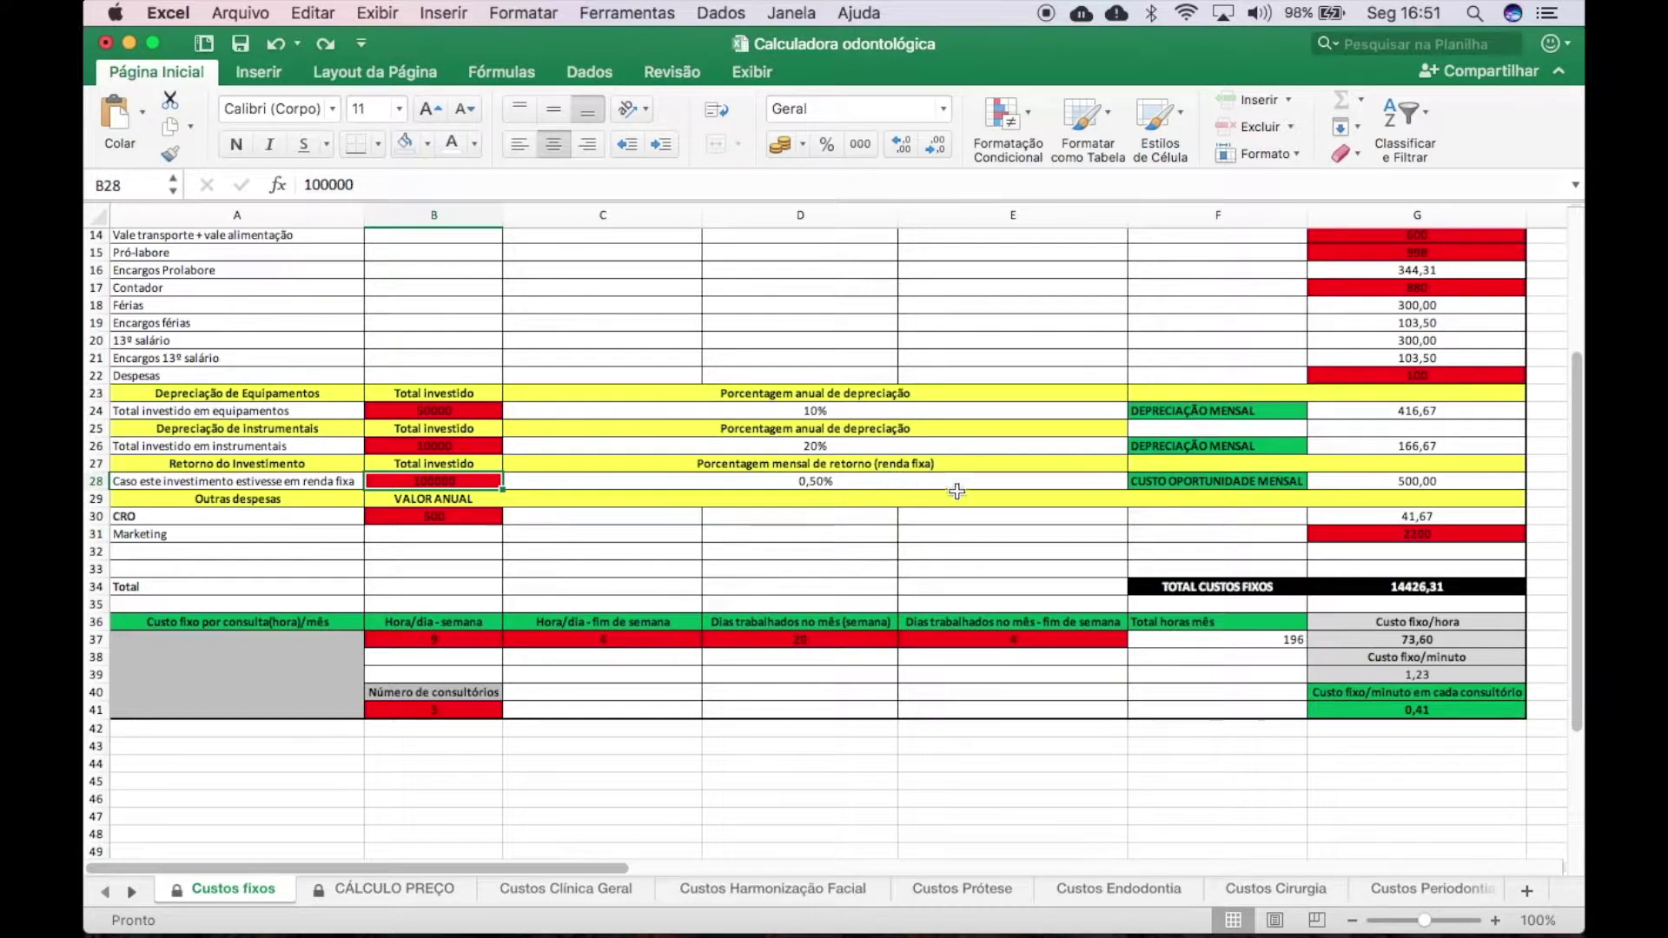
click(1435, 478)
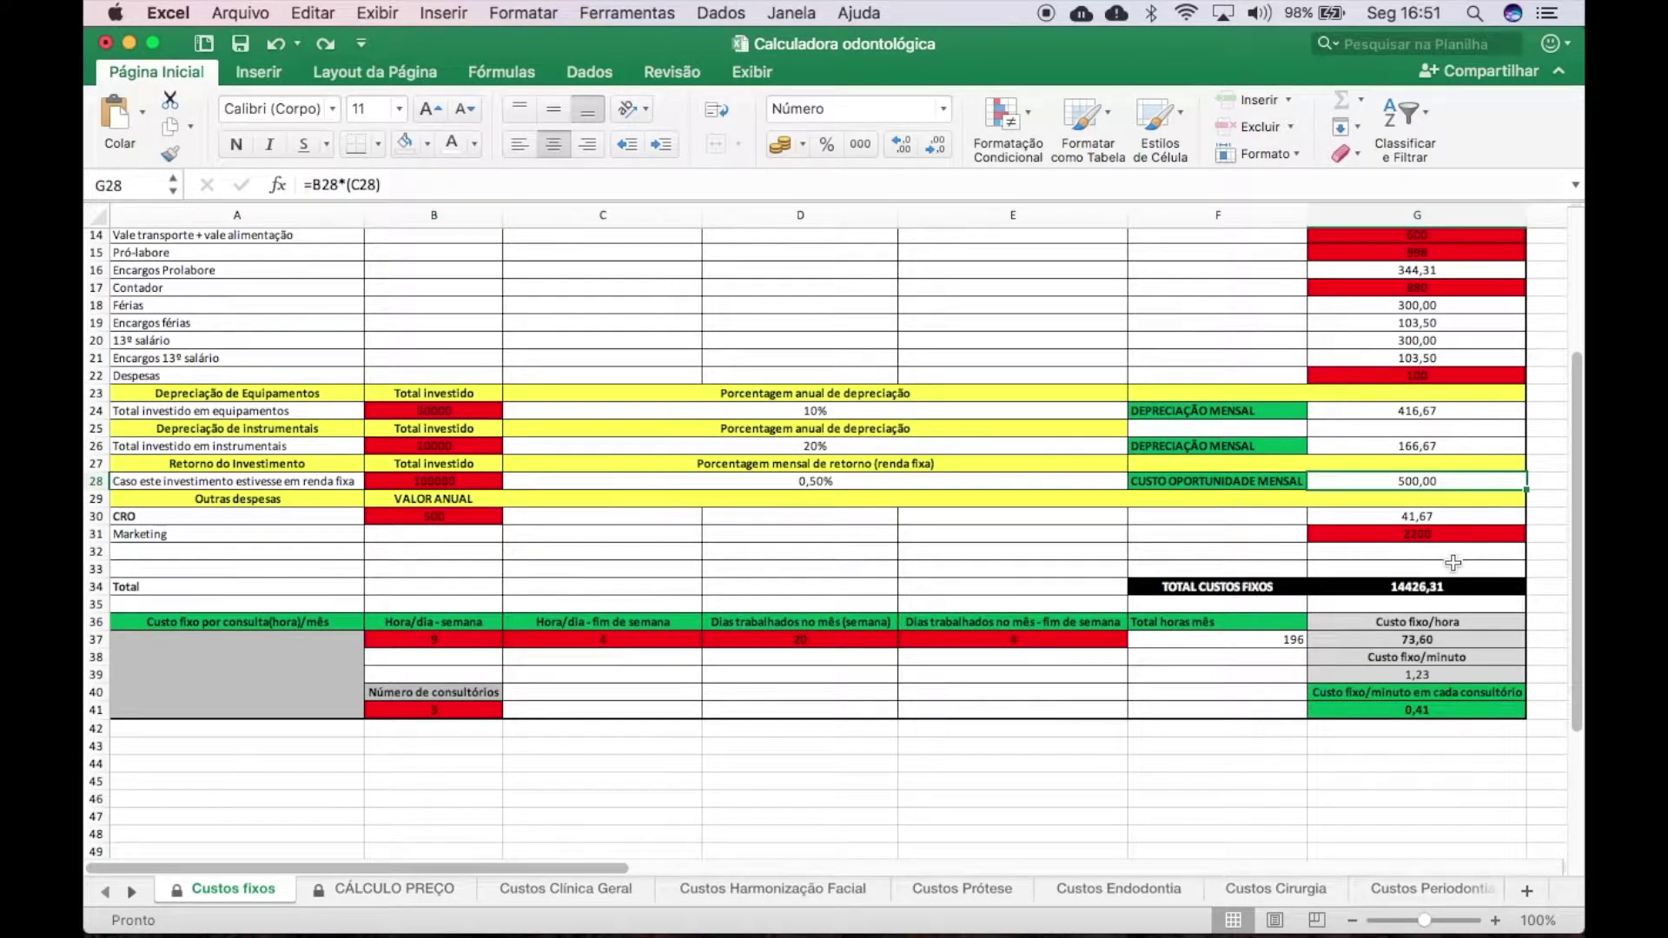
Step: Try a Retorno do Investimento total invested of 150000 and undo the change
scroll(1453, 560, down, 5)
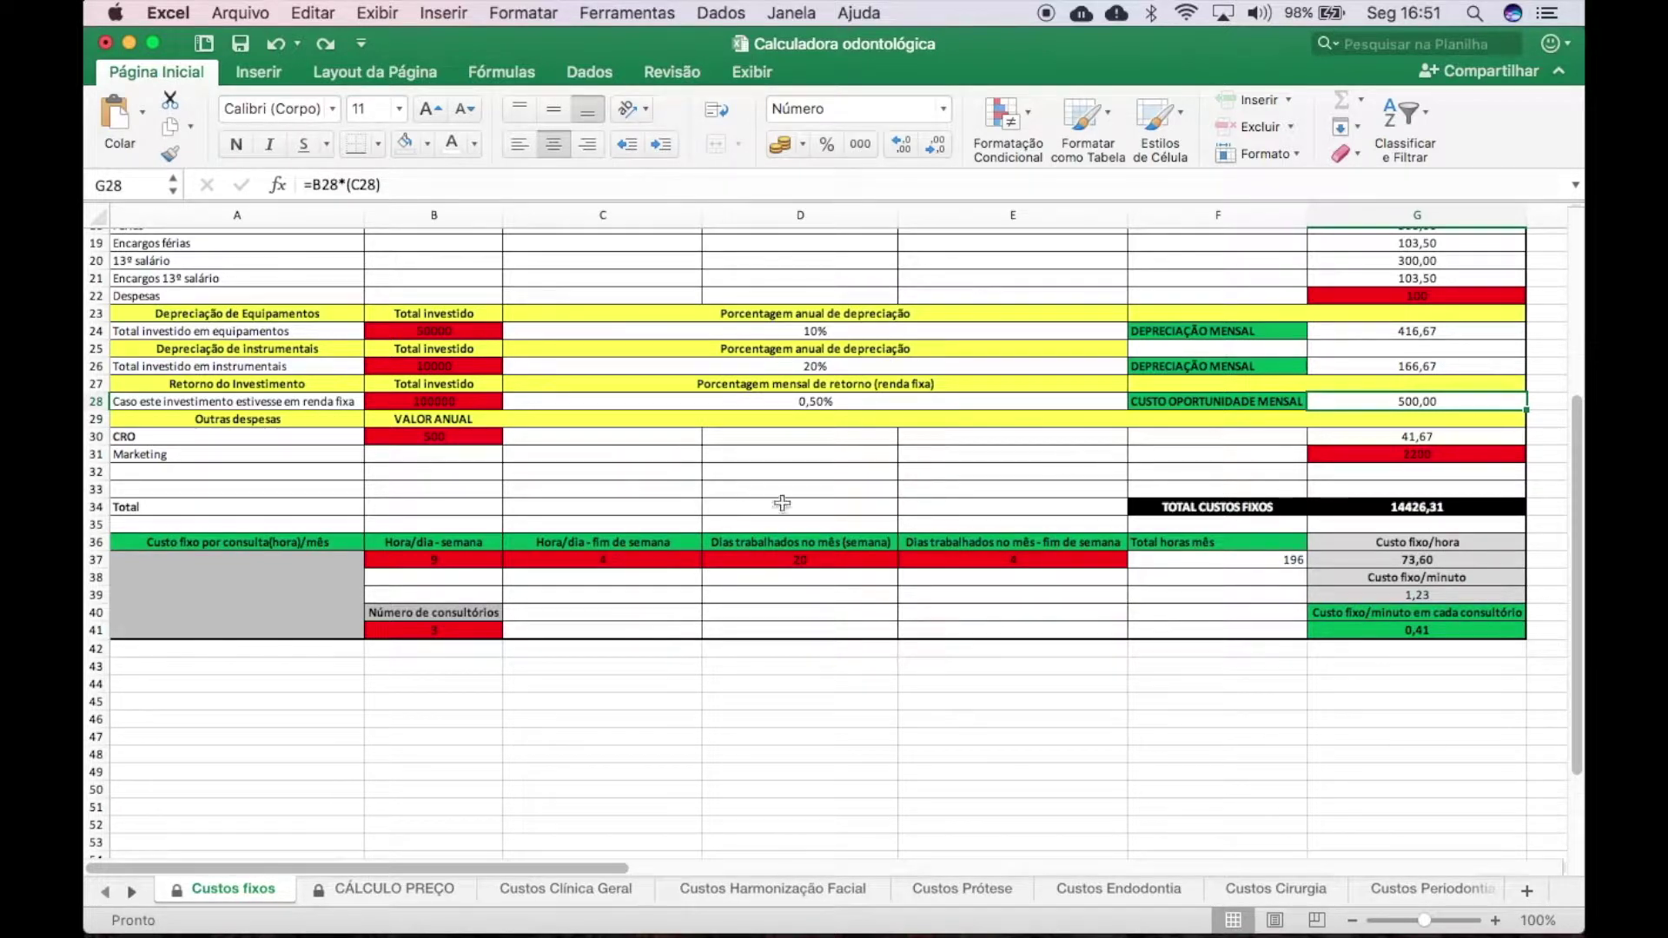
click(439, 399)
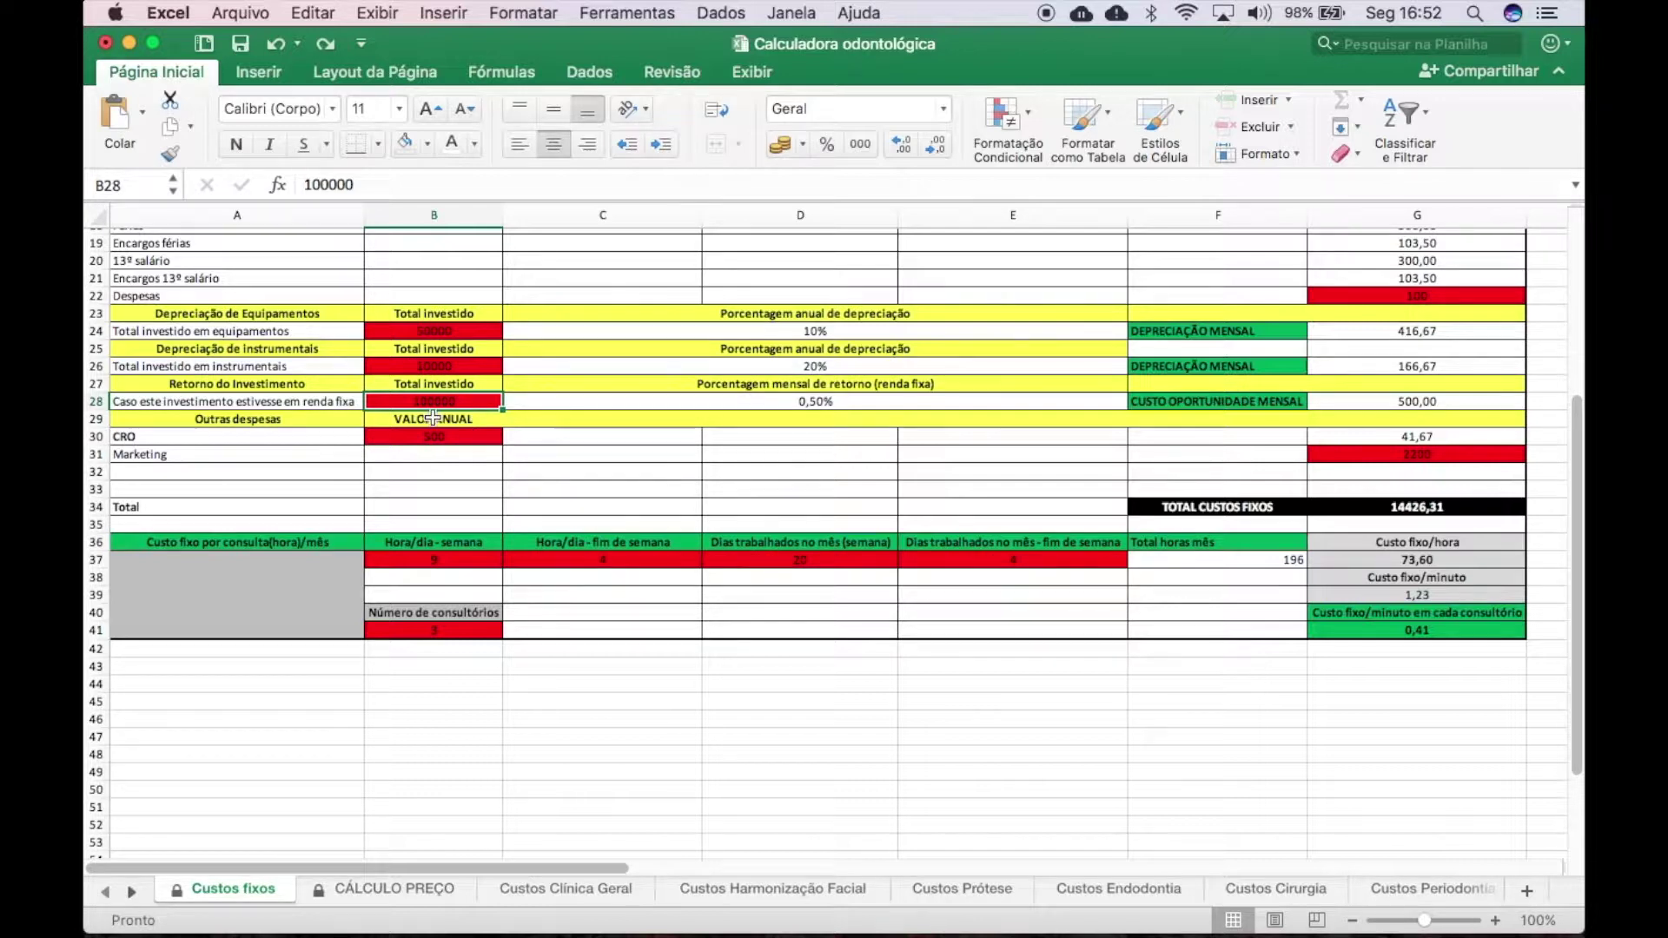
text(150000)
key(Return)
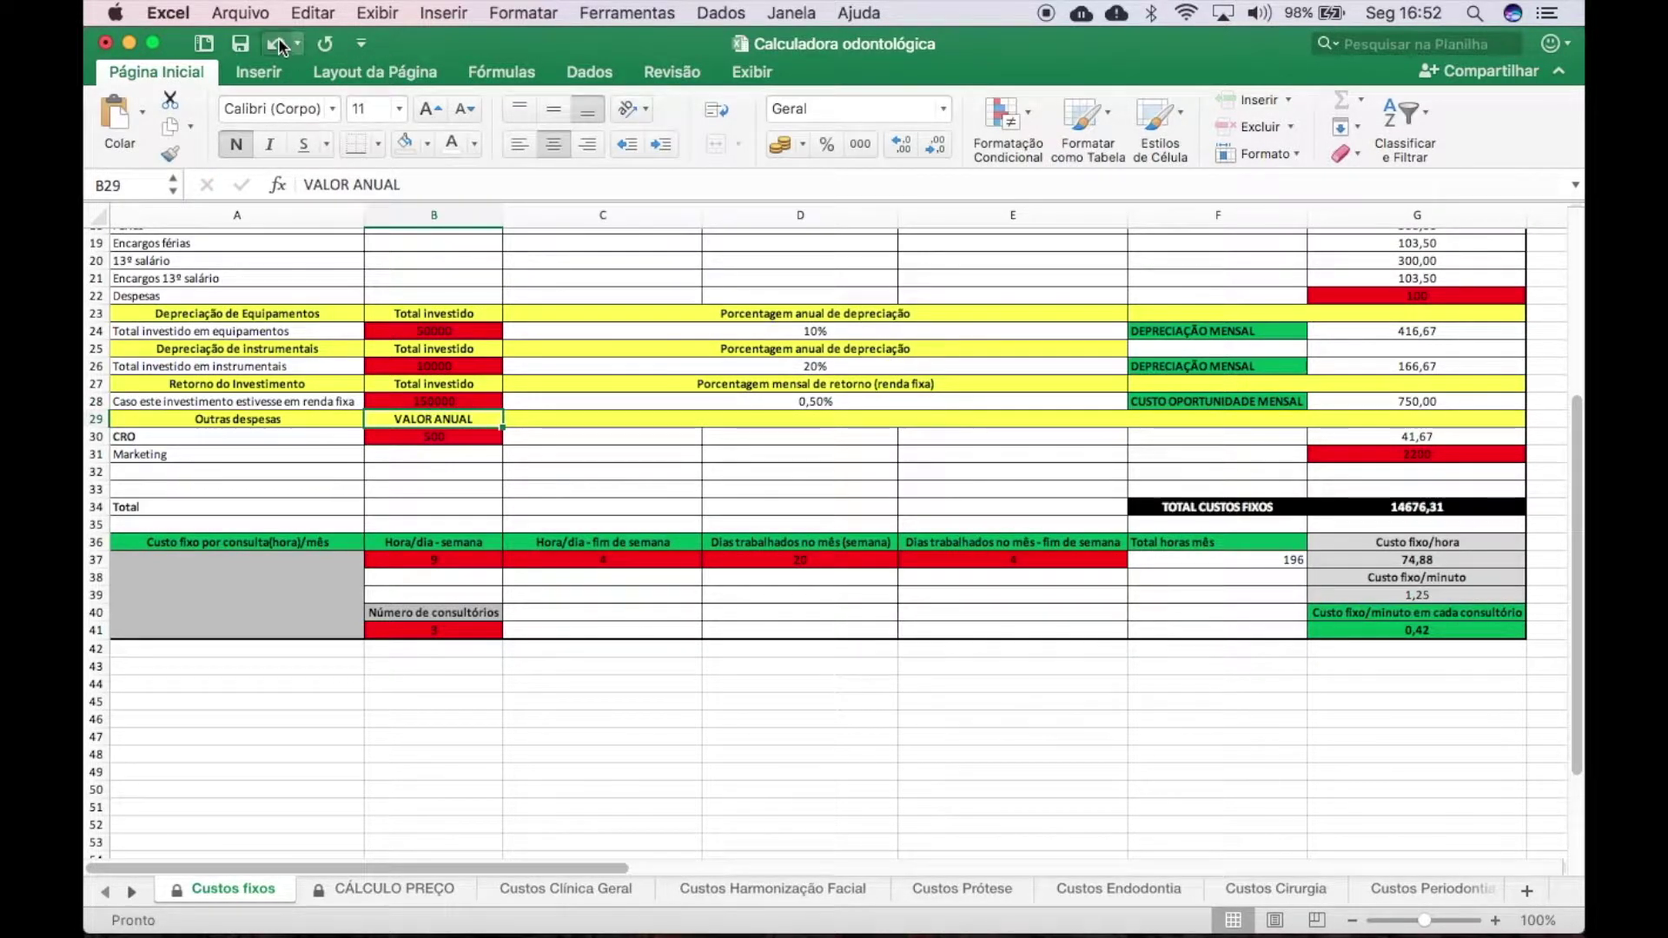
click(278, 40)
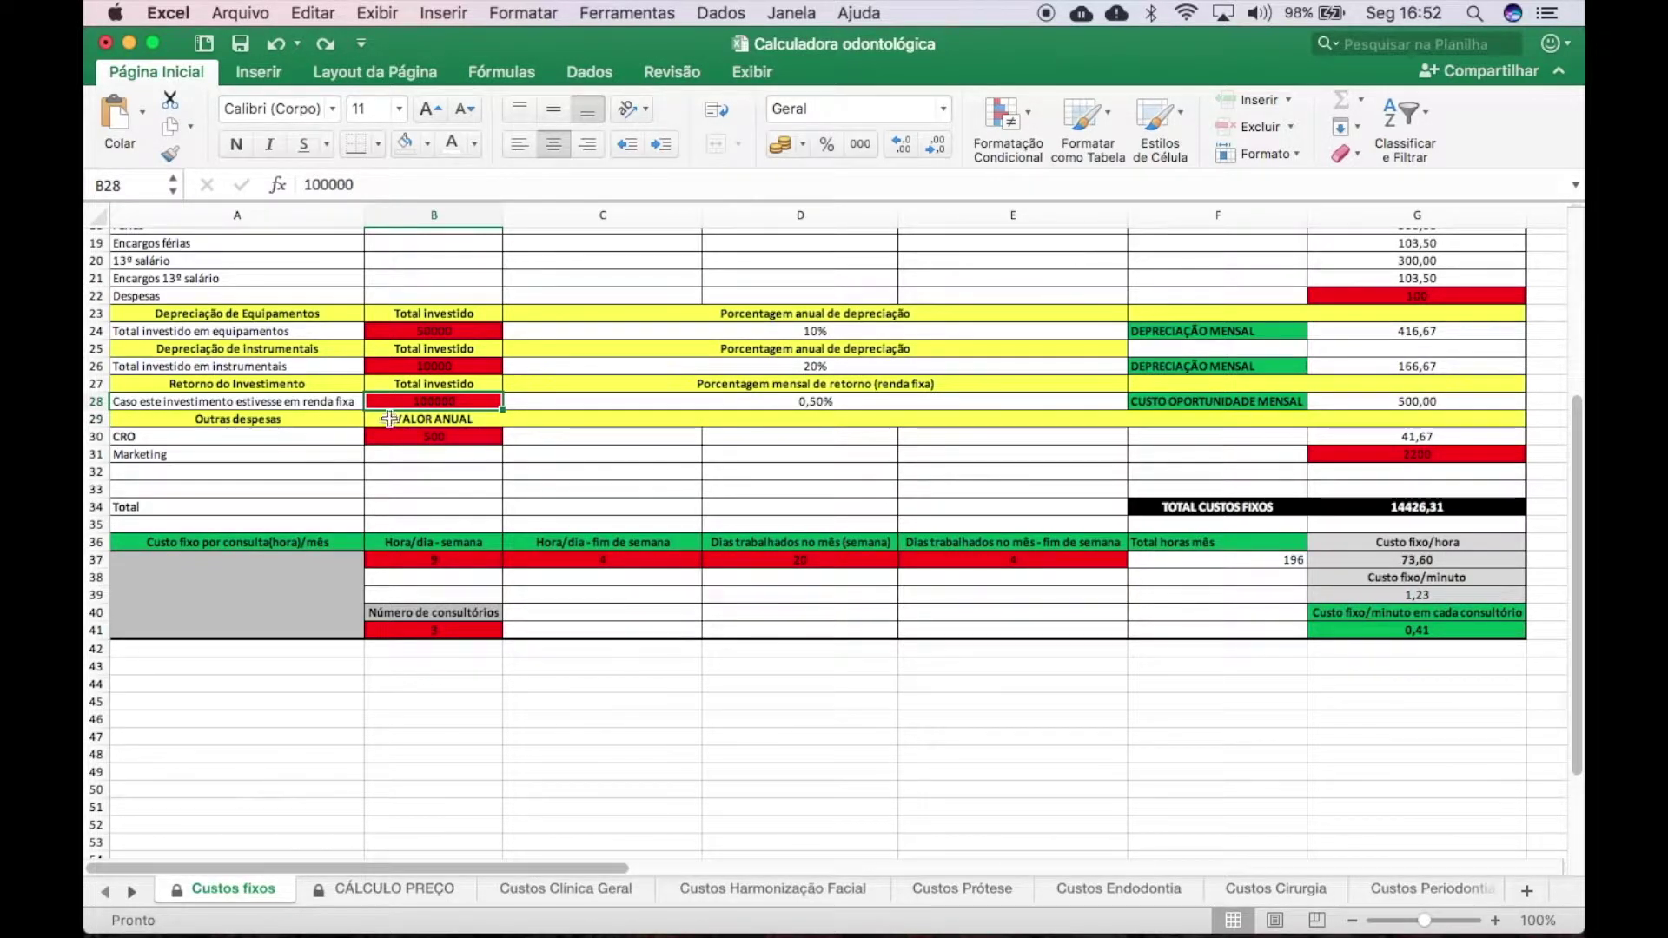
Step: Try an annual CRO value of 1000 under Outras despesas and undo the change
click(436, 439)
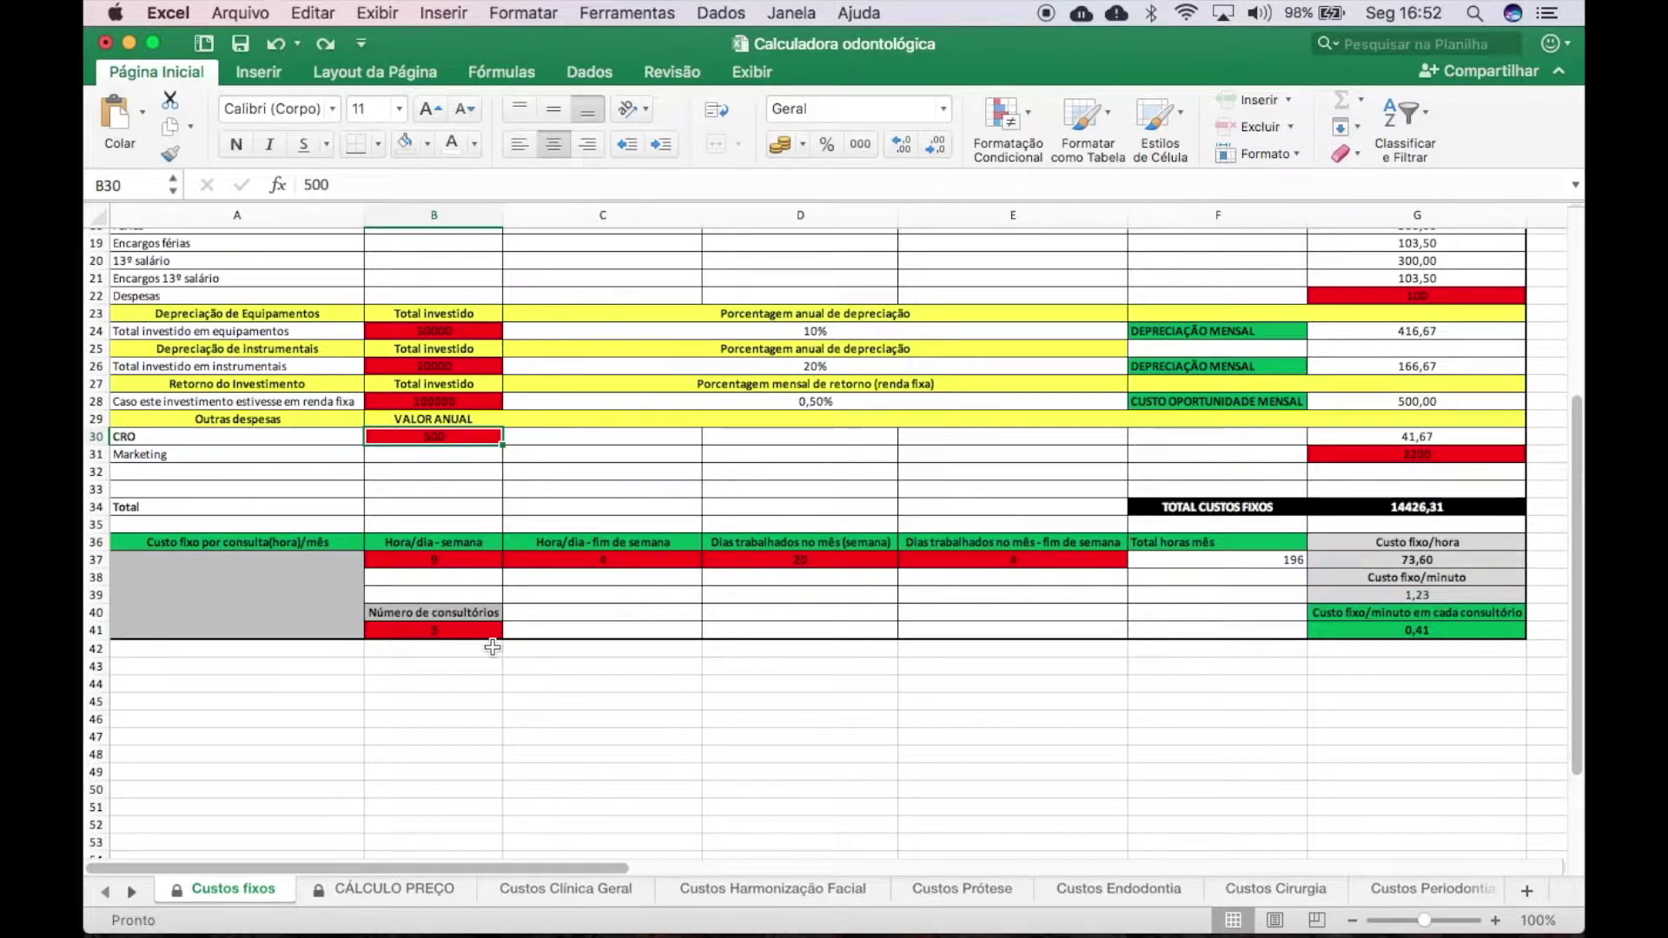
text(1000)
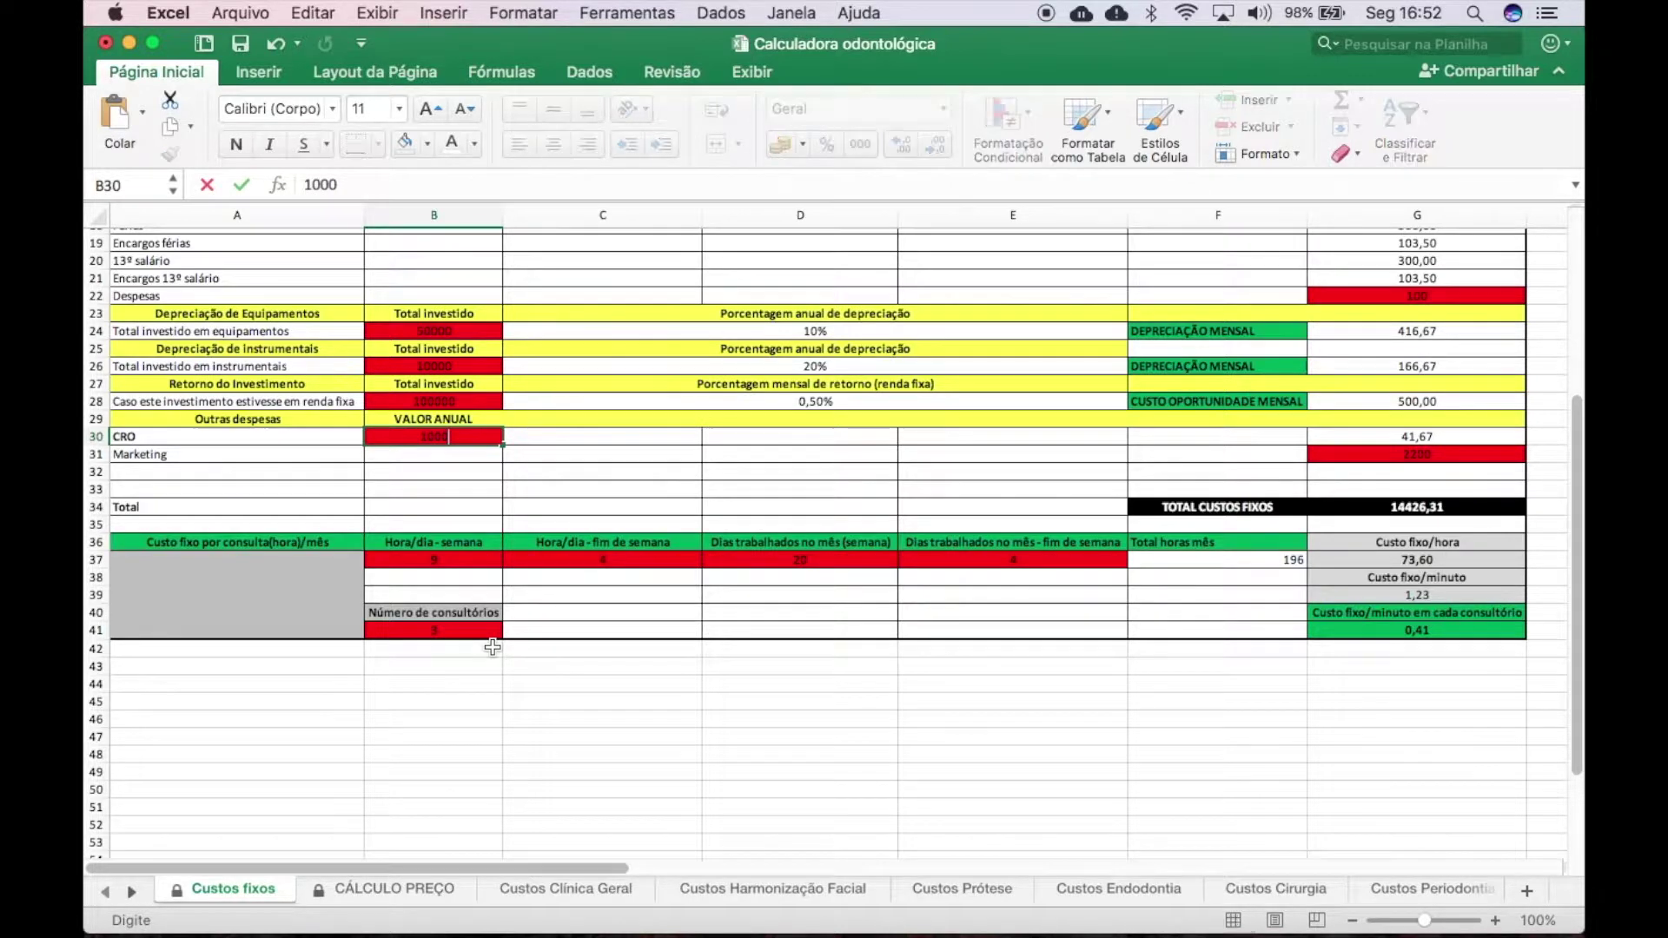
key(Return)
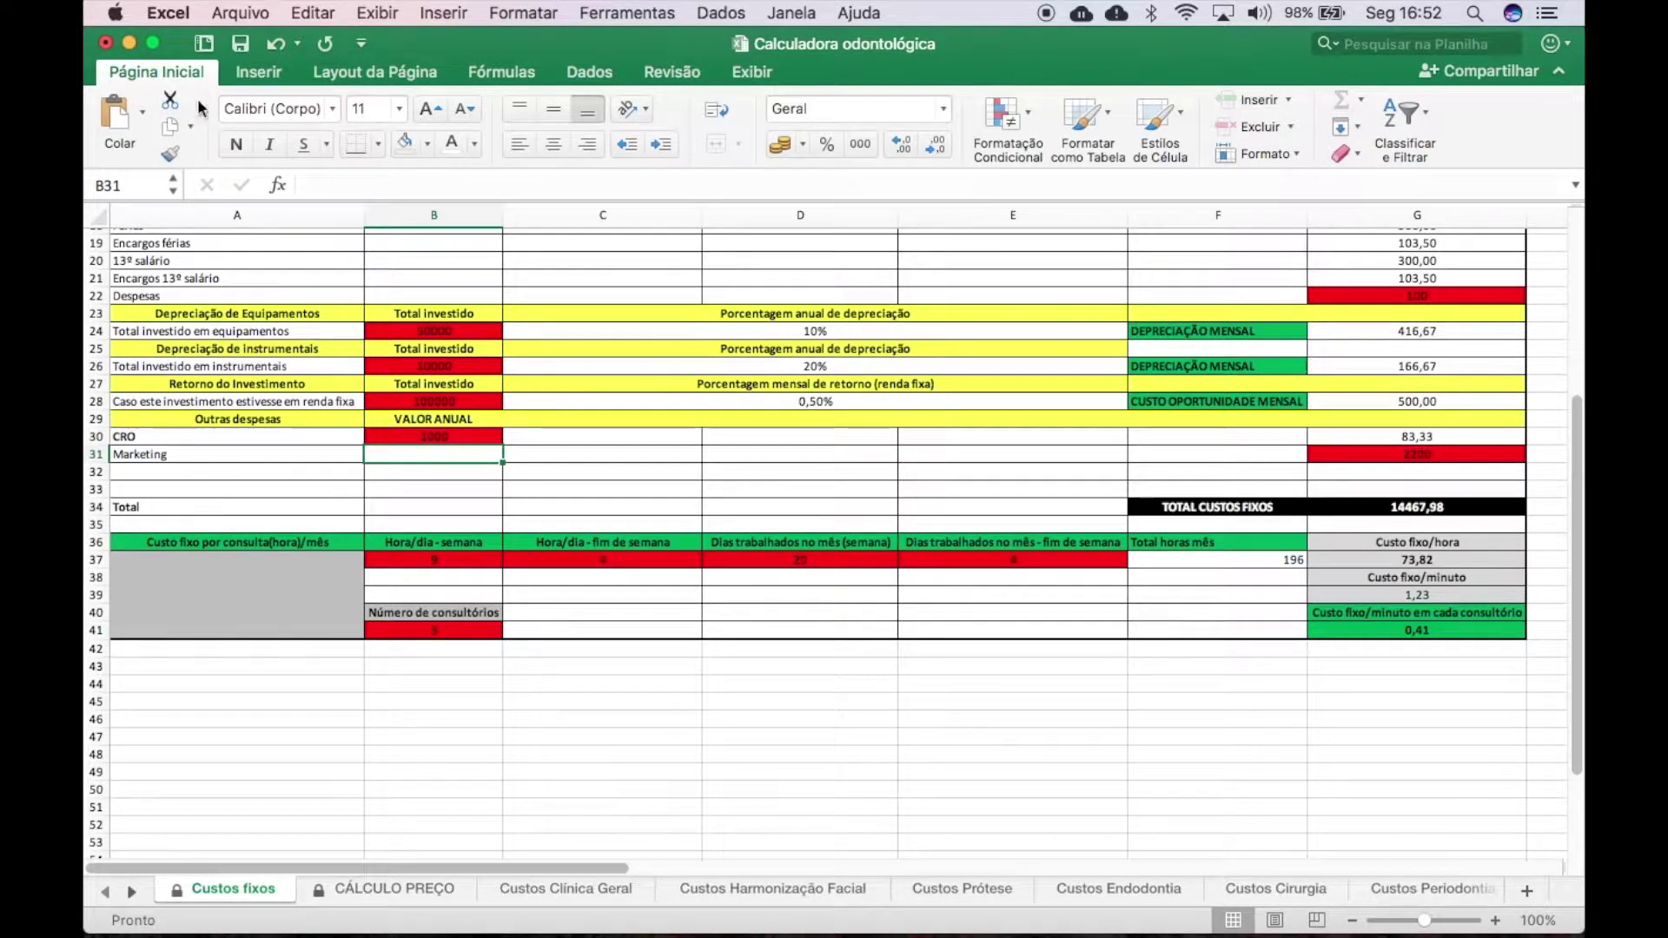
click(272, 48)
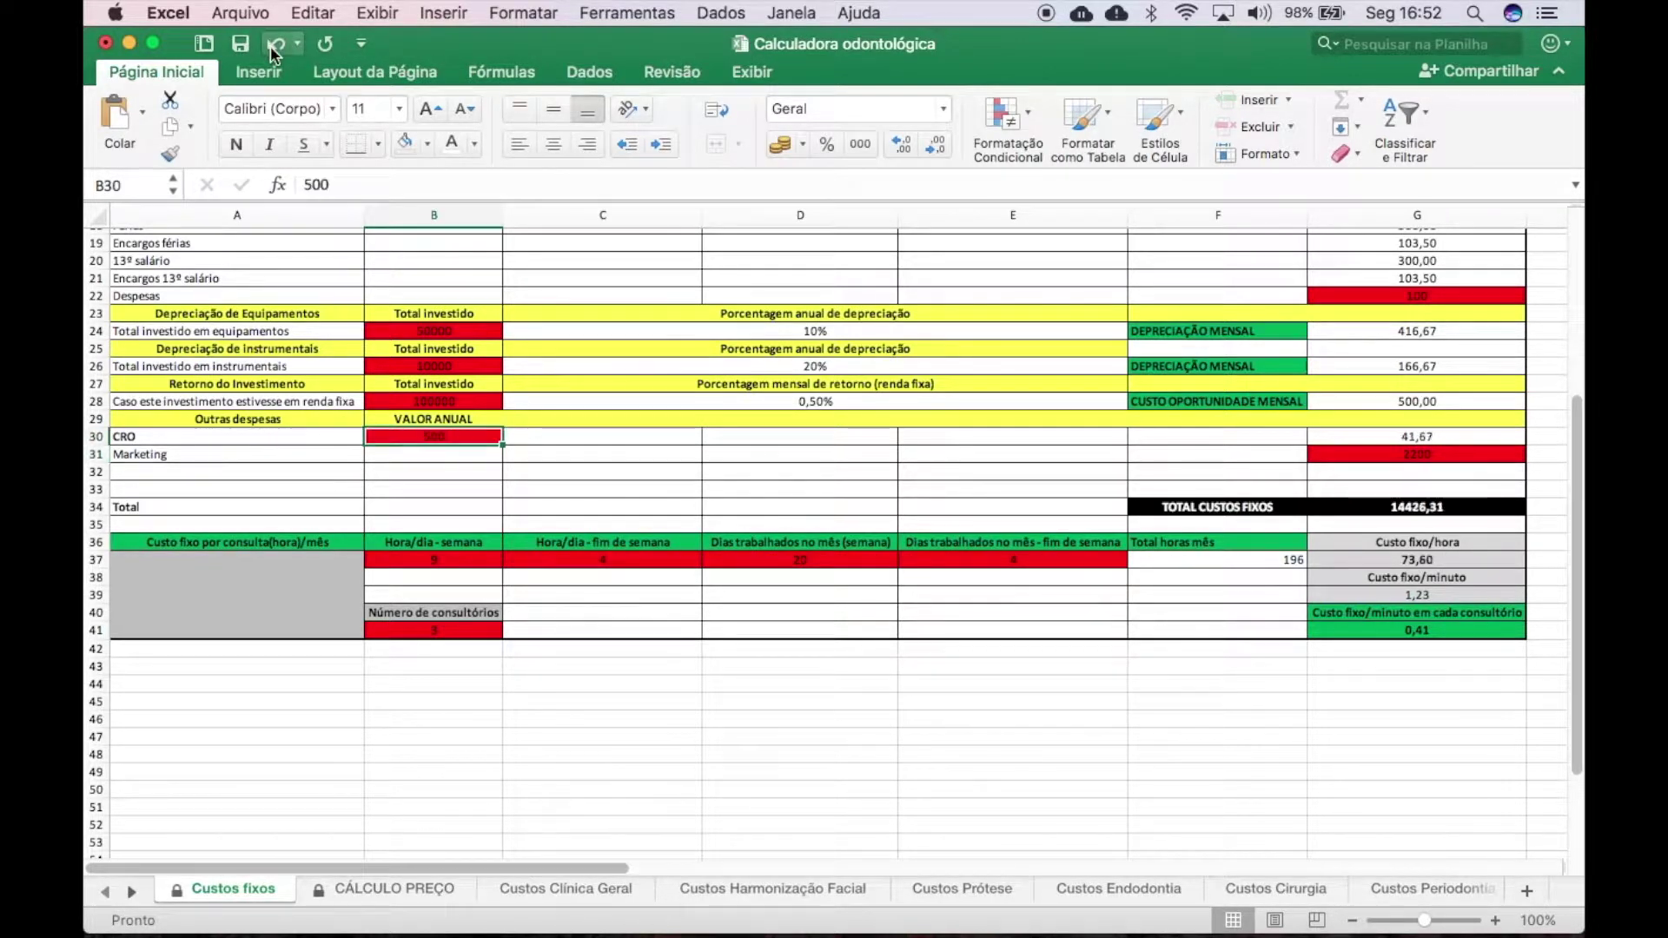
Step: Try a Marketing expense of 5000 in the Outras despesas section and undo the change
click(221, 465)
click(217, 453)
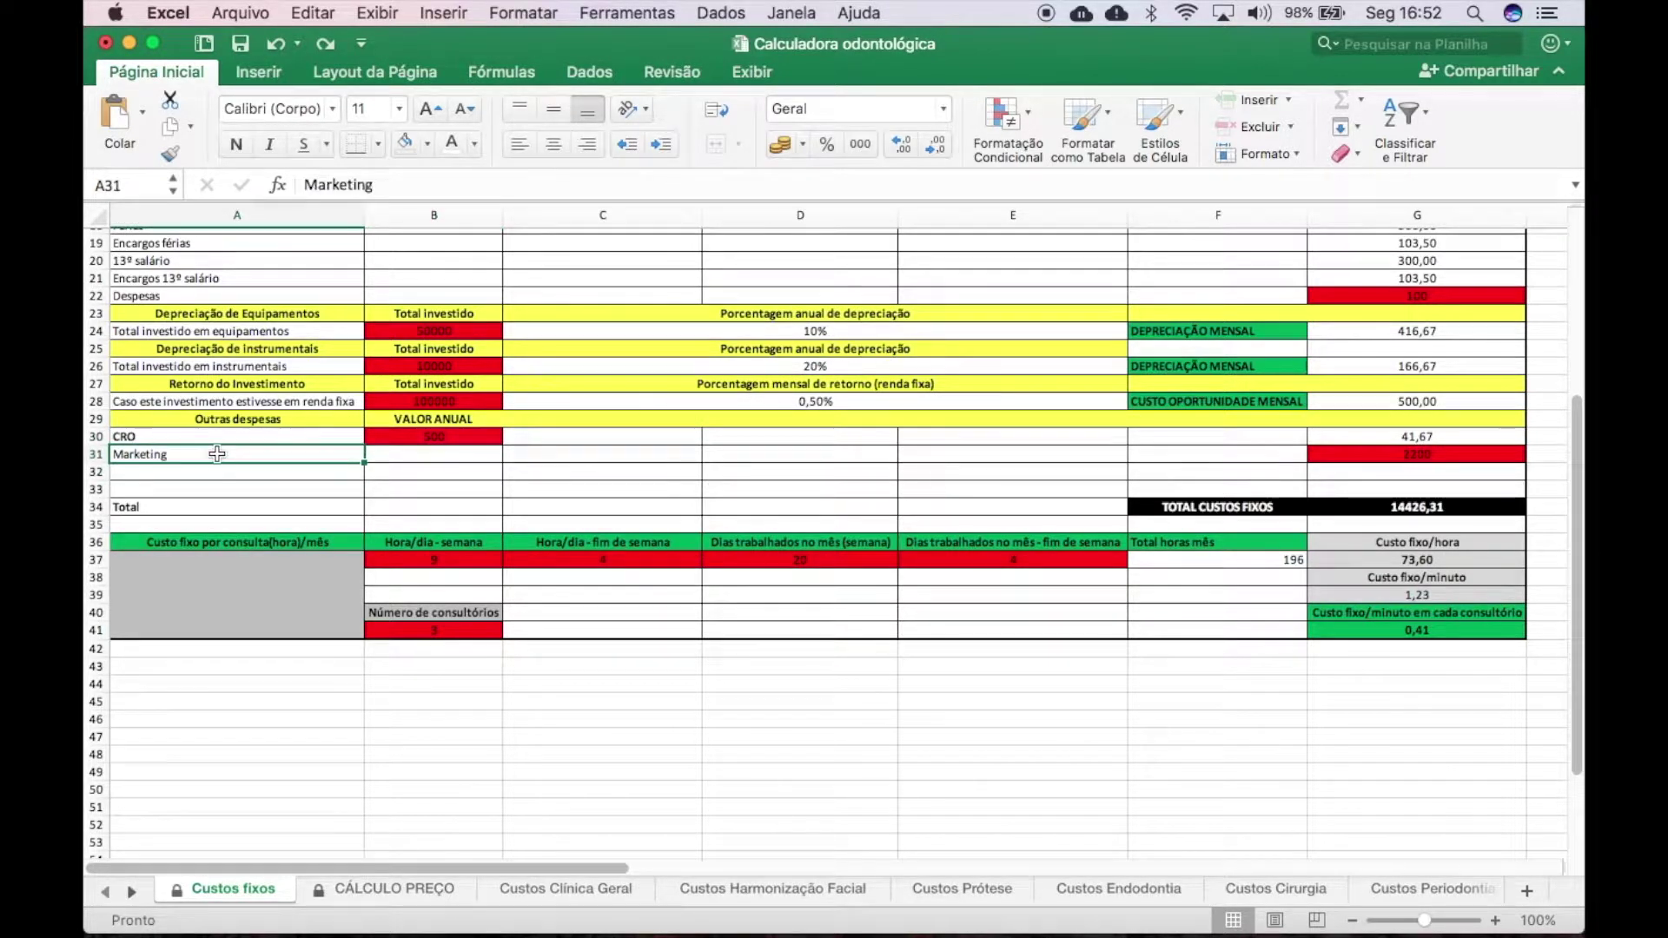
key(Right)
key(Right)
key(Right)
key(Right)
key(Right)
key(Right)
key(Right)
key(Left)
key(Left)
key(Left)
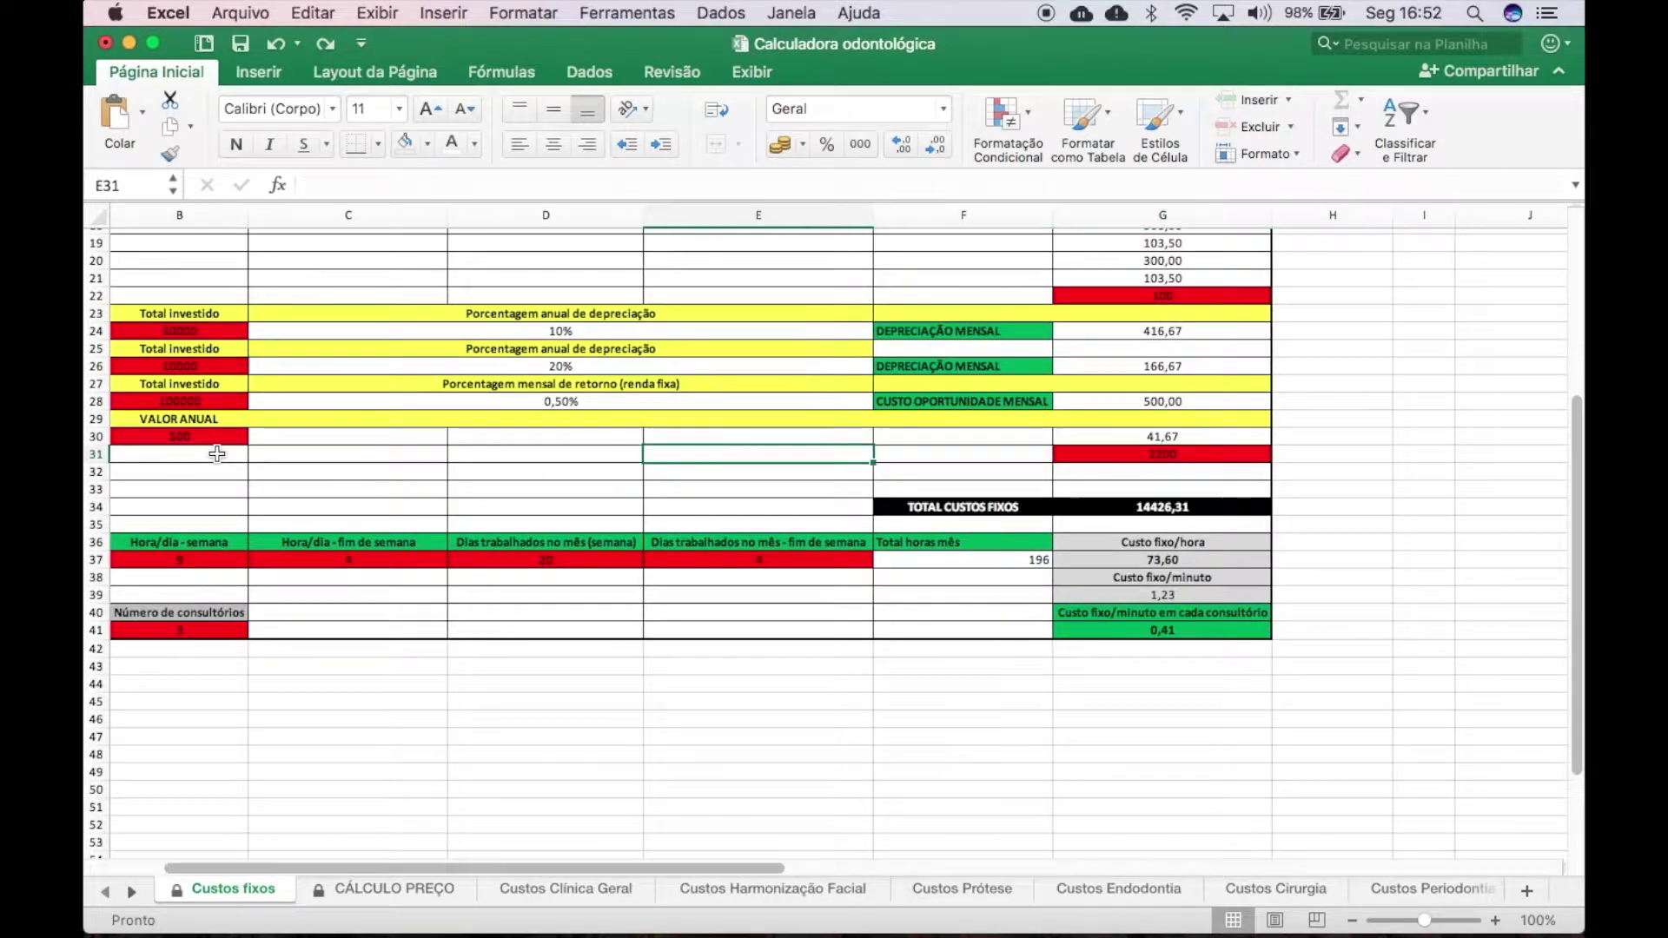
key(Home)
key(Right)
key(Right)
key(Right)
key(Right)
key(Right)
key(Right)
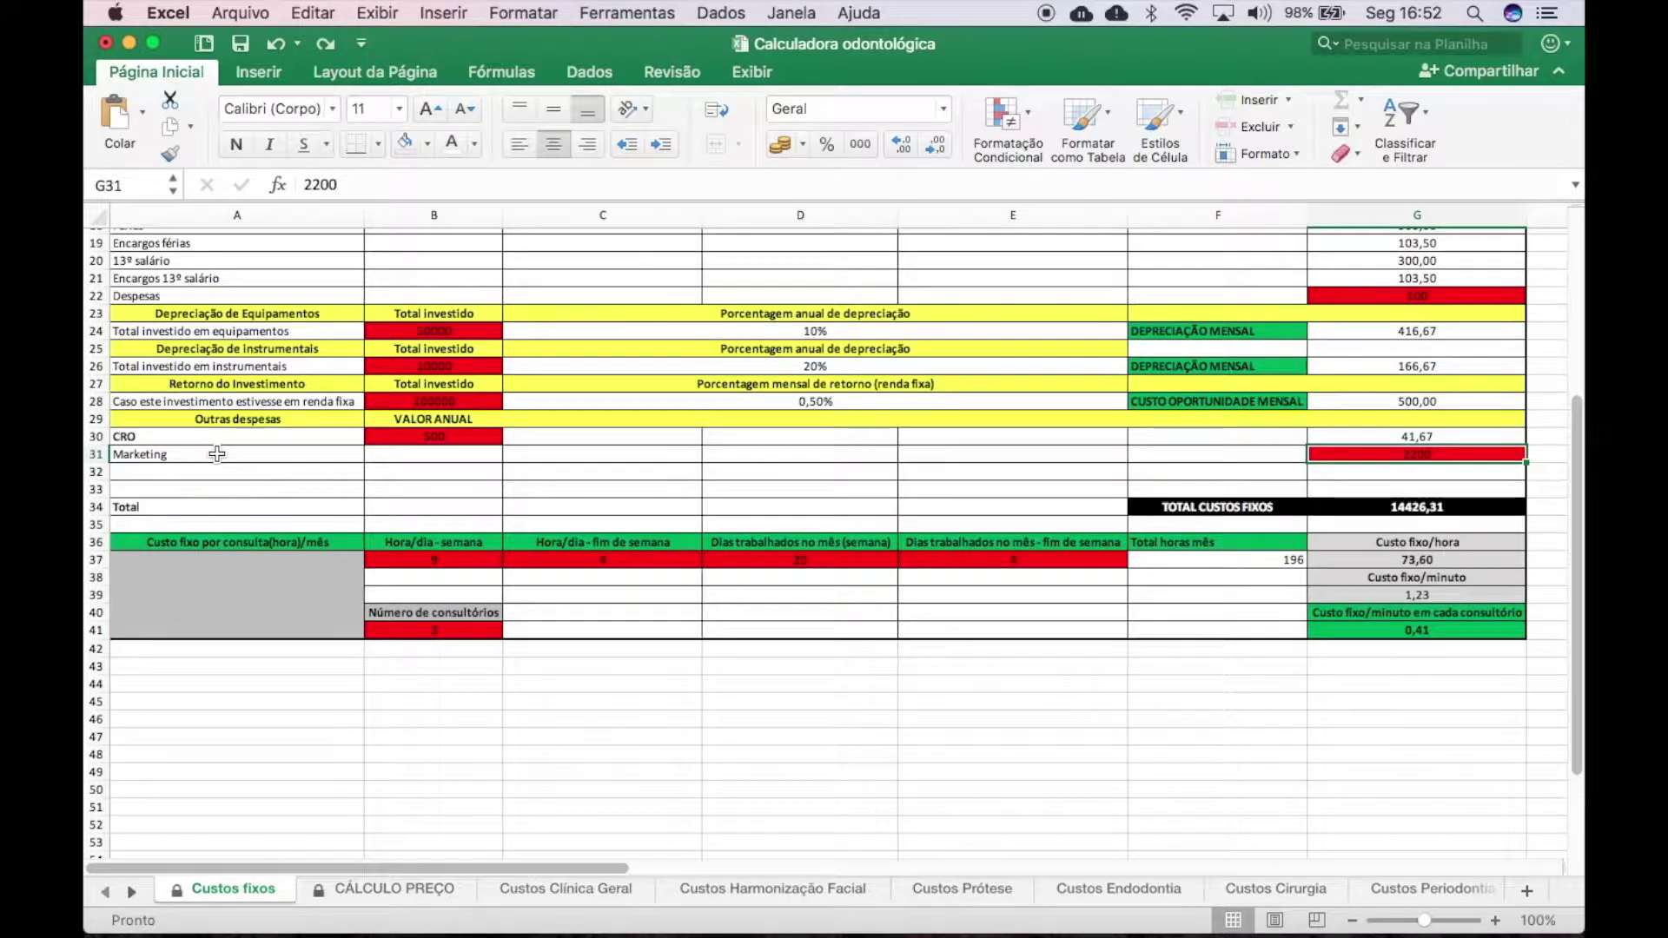
text(5000)
key(Return)
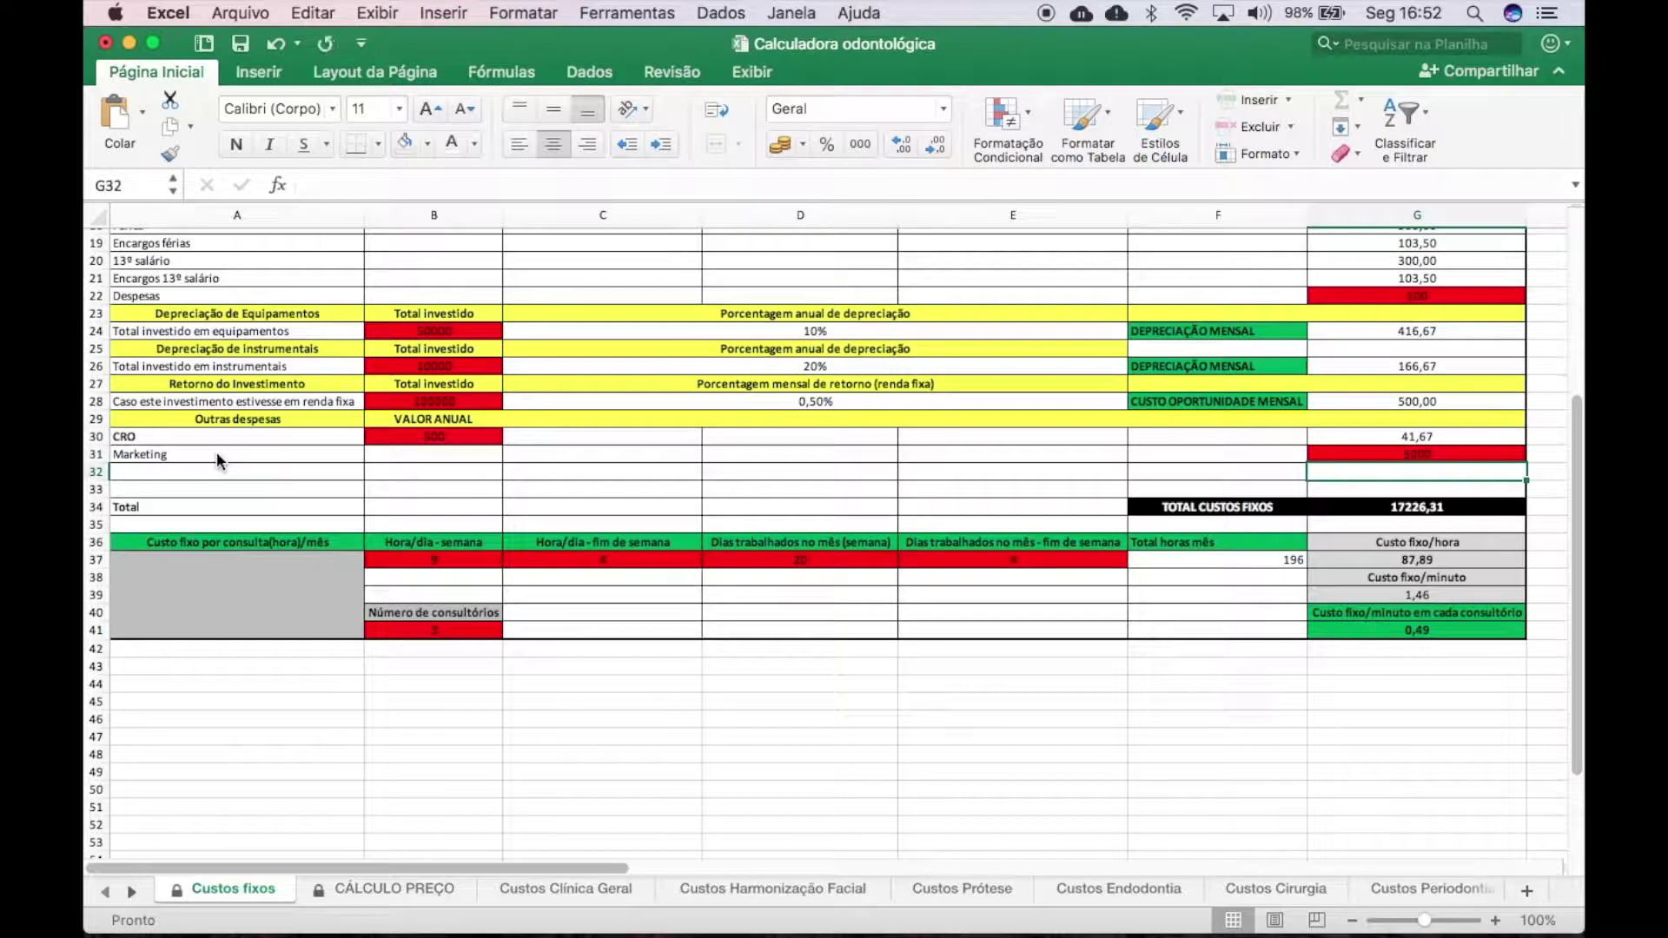
key(super+z)
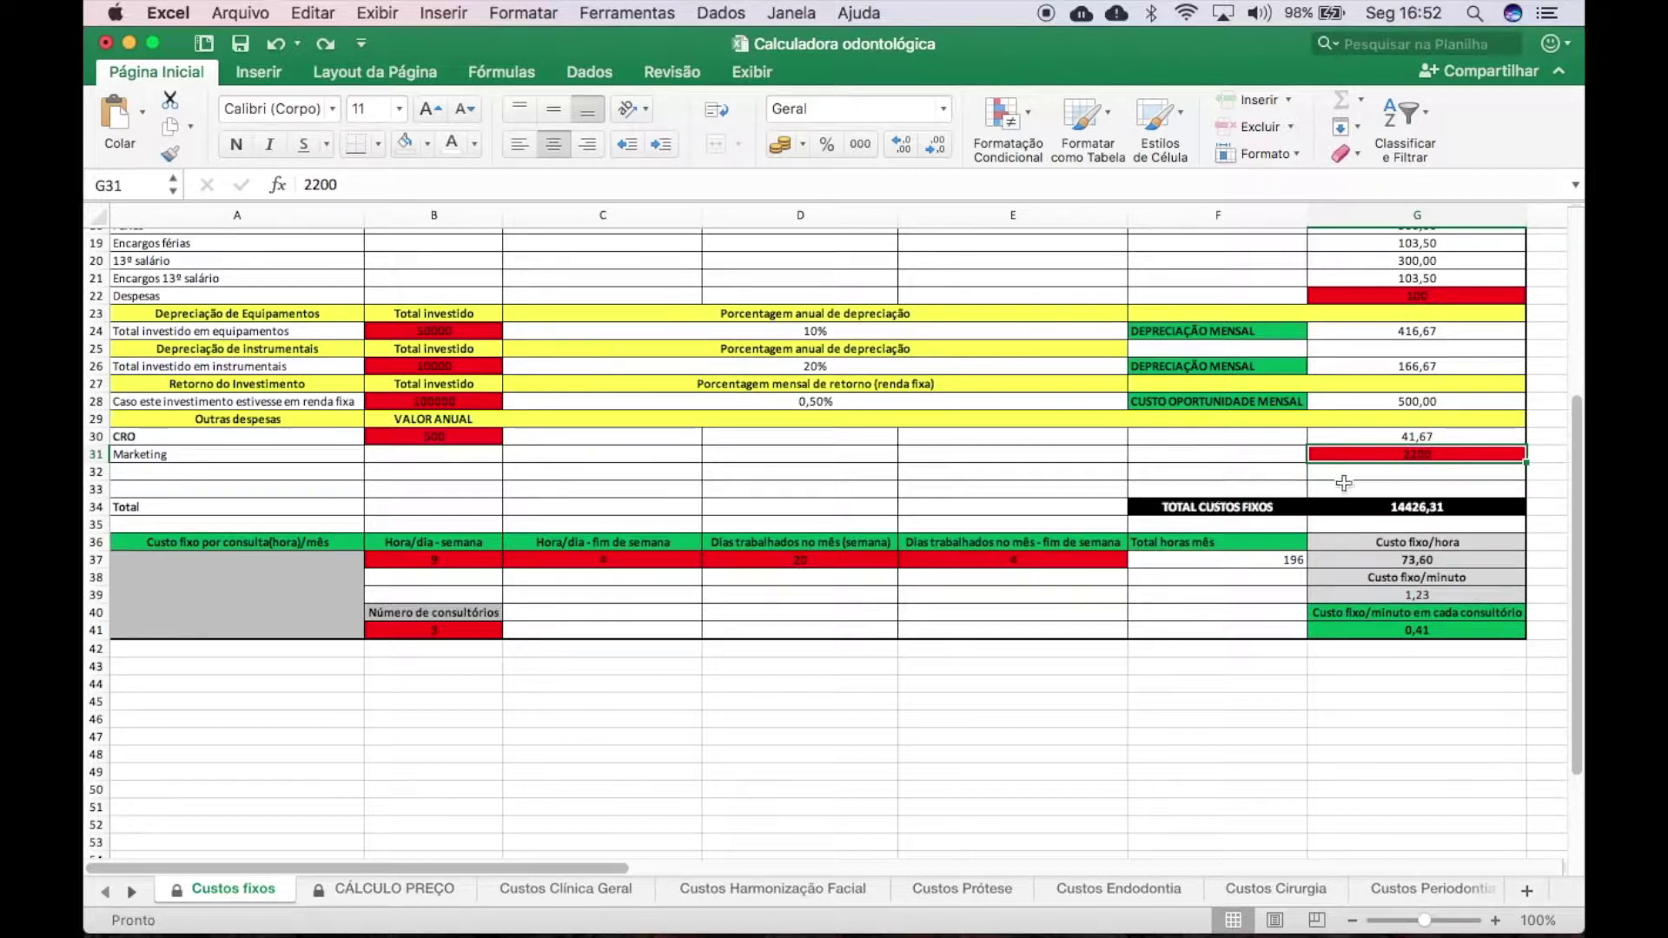
Step: Check the TOTAL CUSTOS FIXOS formula and the hours per day entries for weekdays and weekends
click(1412, 506)
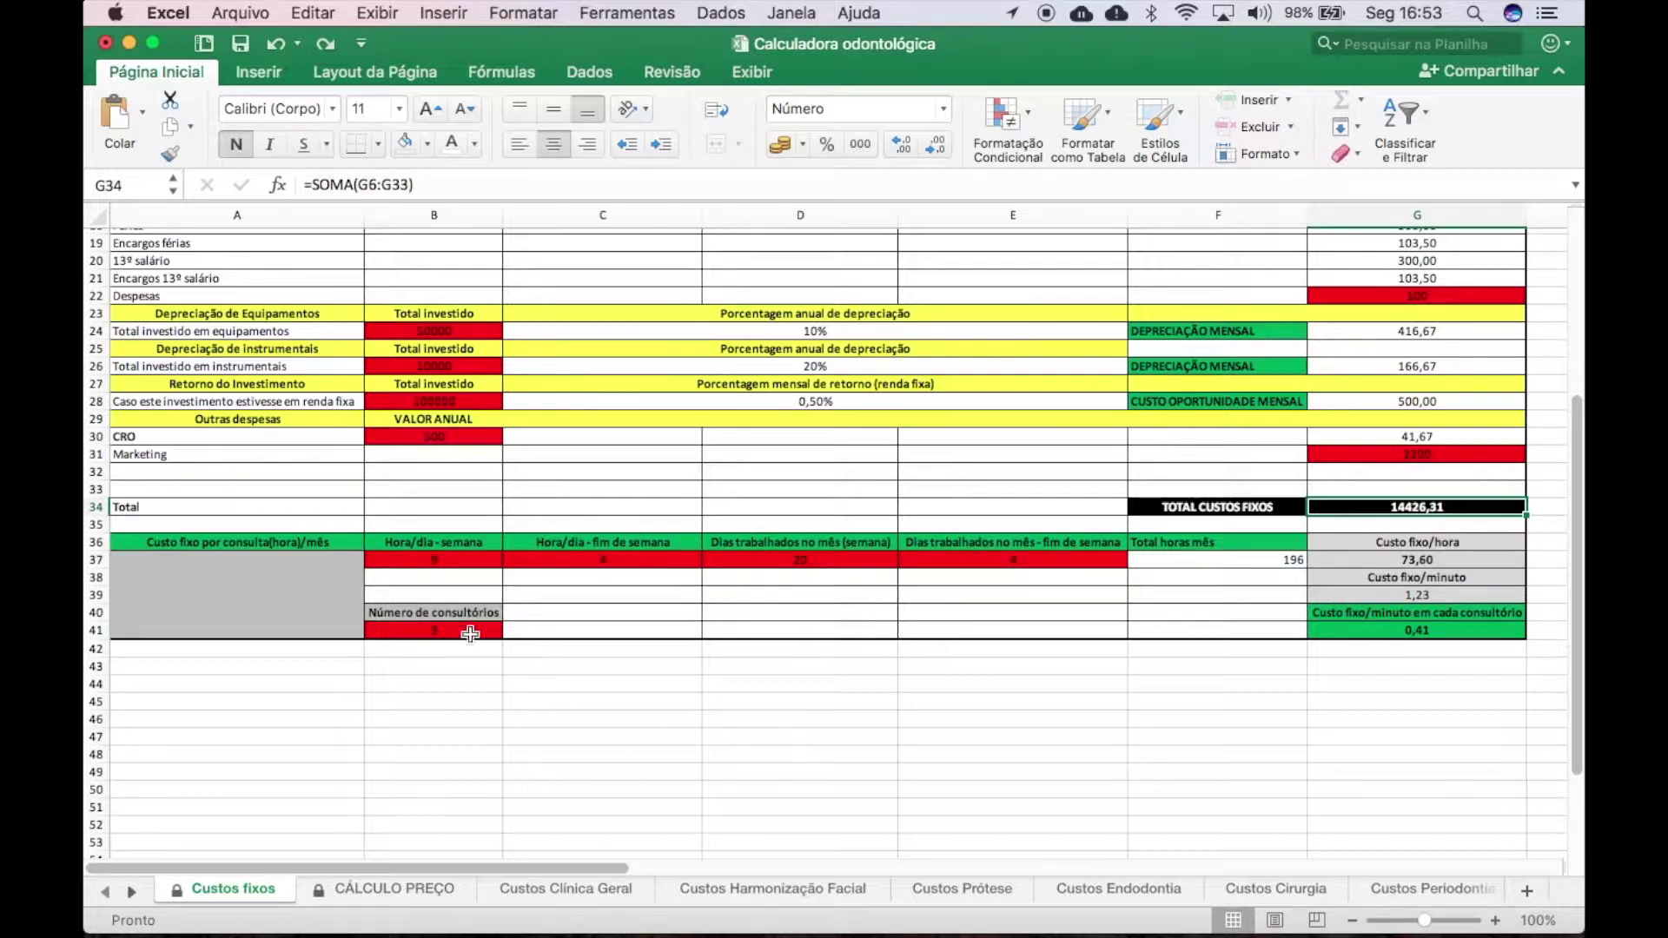
click(434, 558)
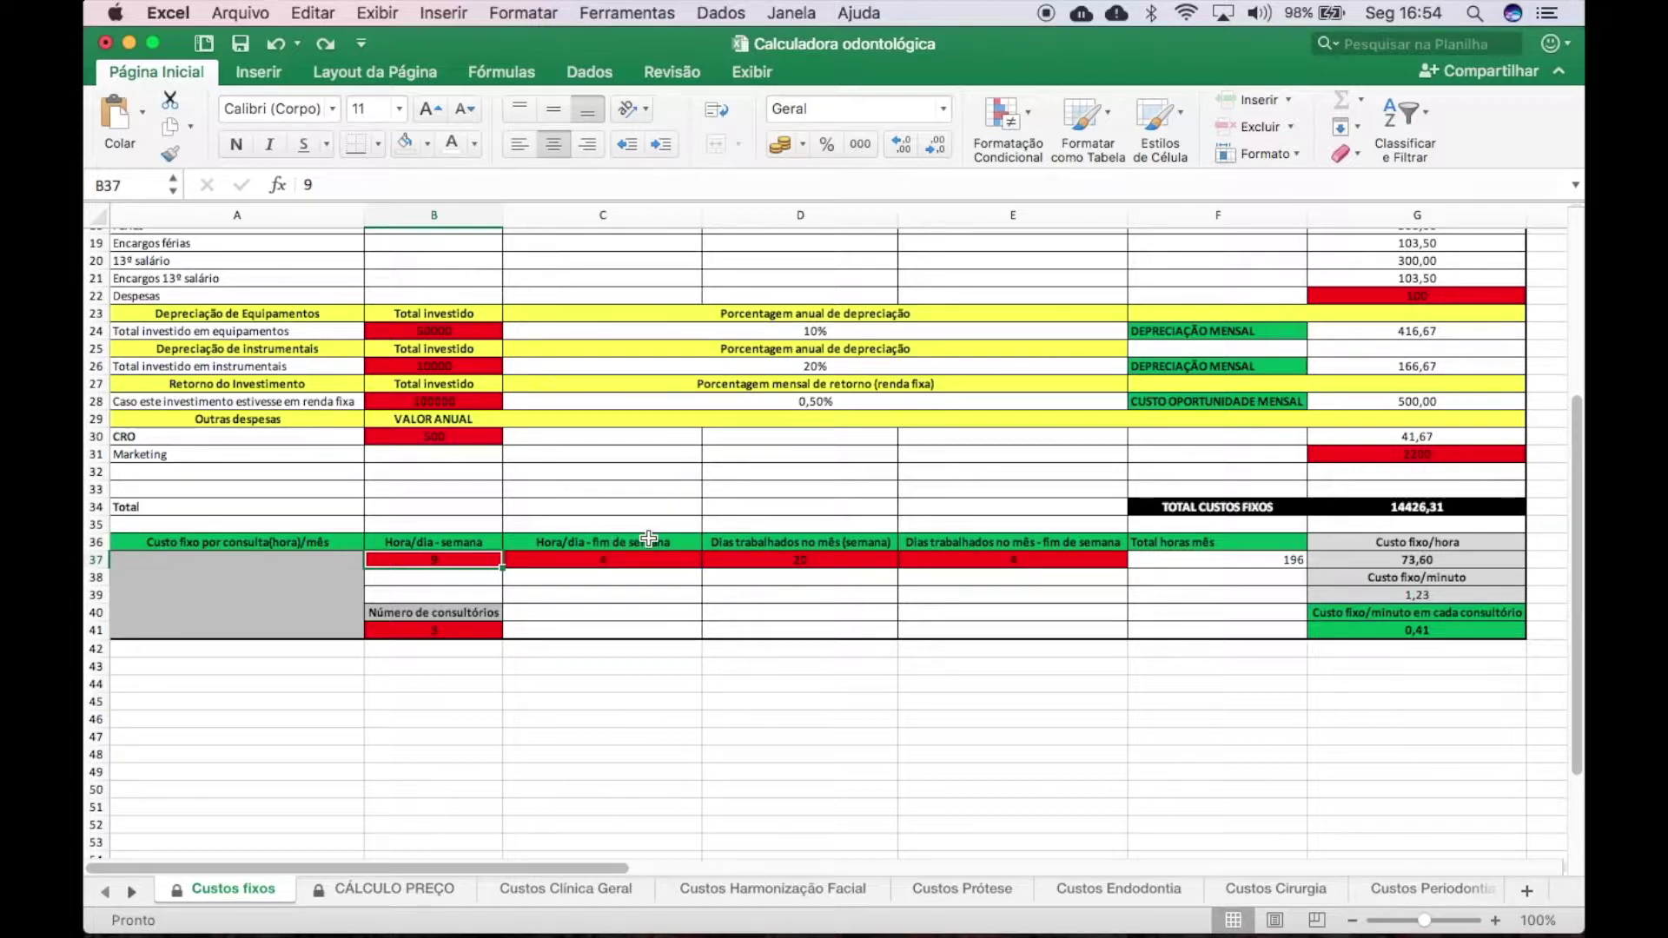
click(589, 564)
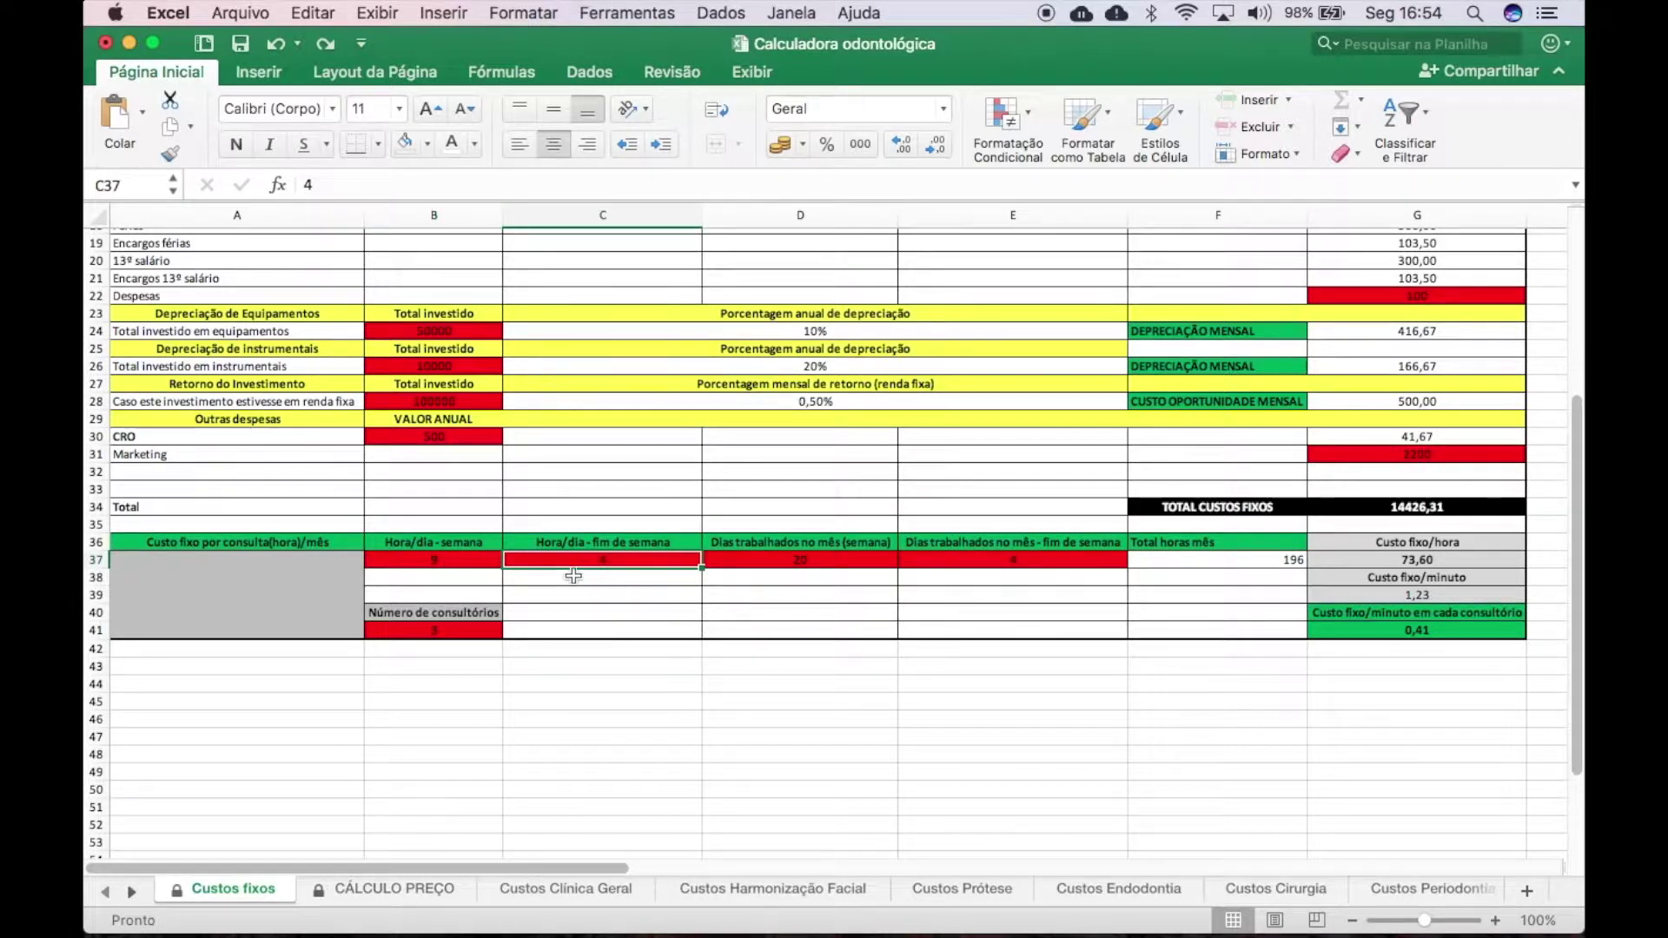
Step: Try 18 weekday days worked in the month and undo the change
click(850, 562)
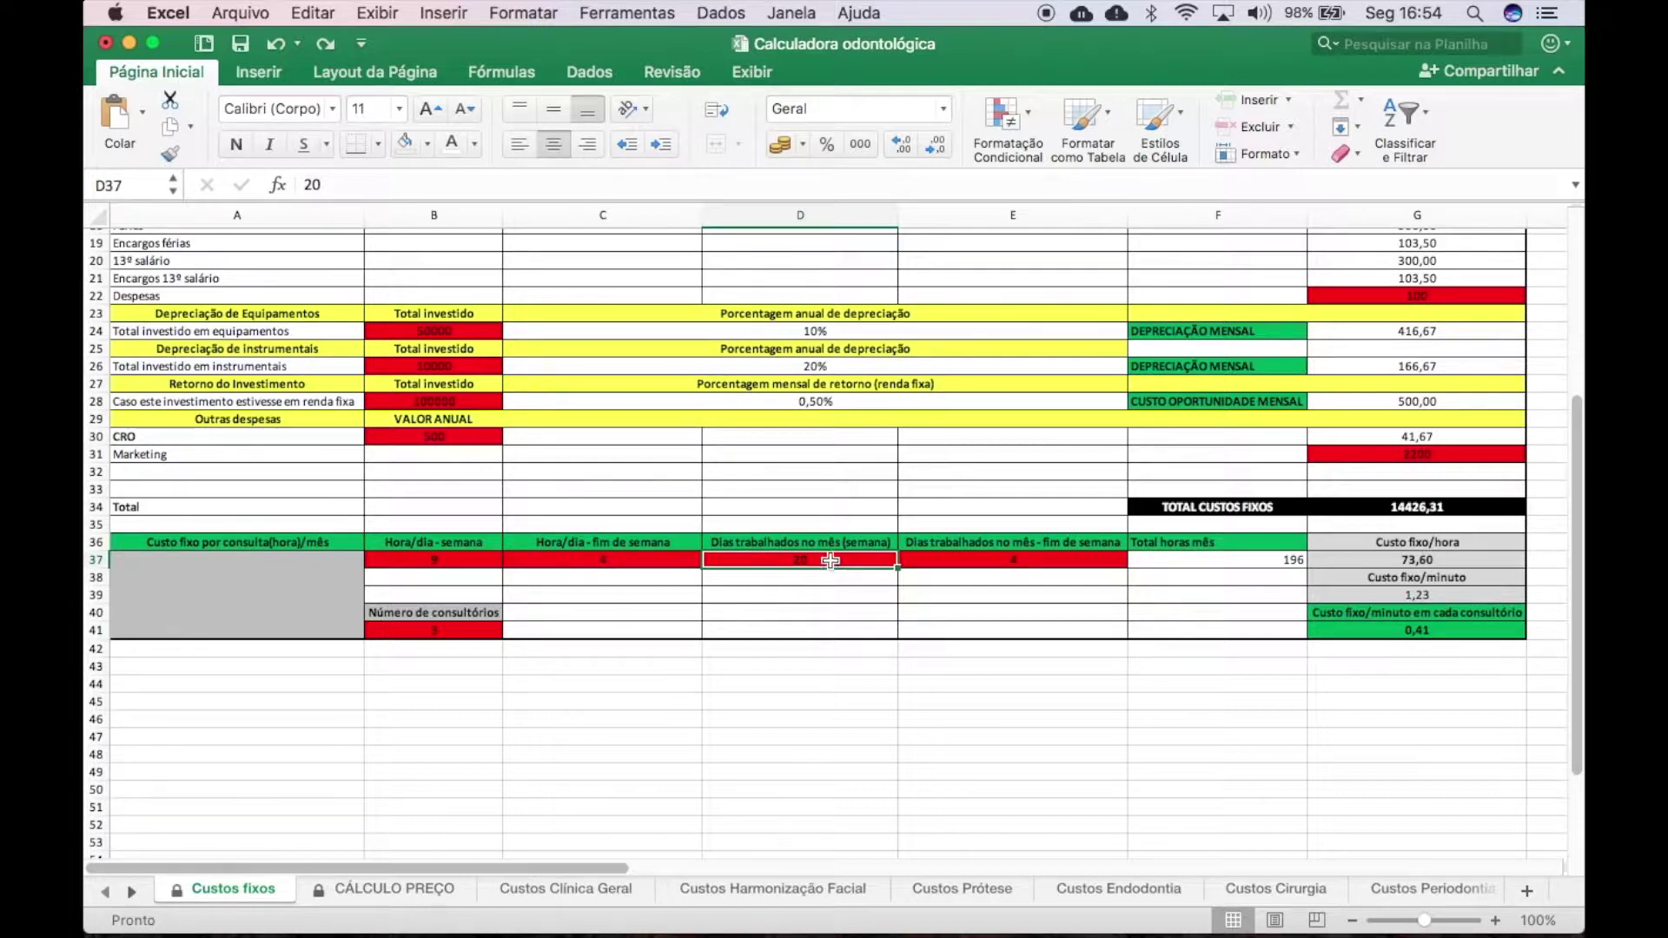
text(18)
key(Return)
click(276, 45)
Step: Check the weekend days worked in the month and the Total horas mês formula
click(1019, 559)
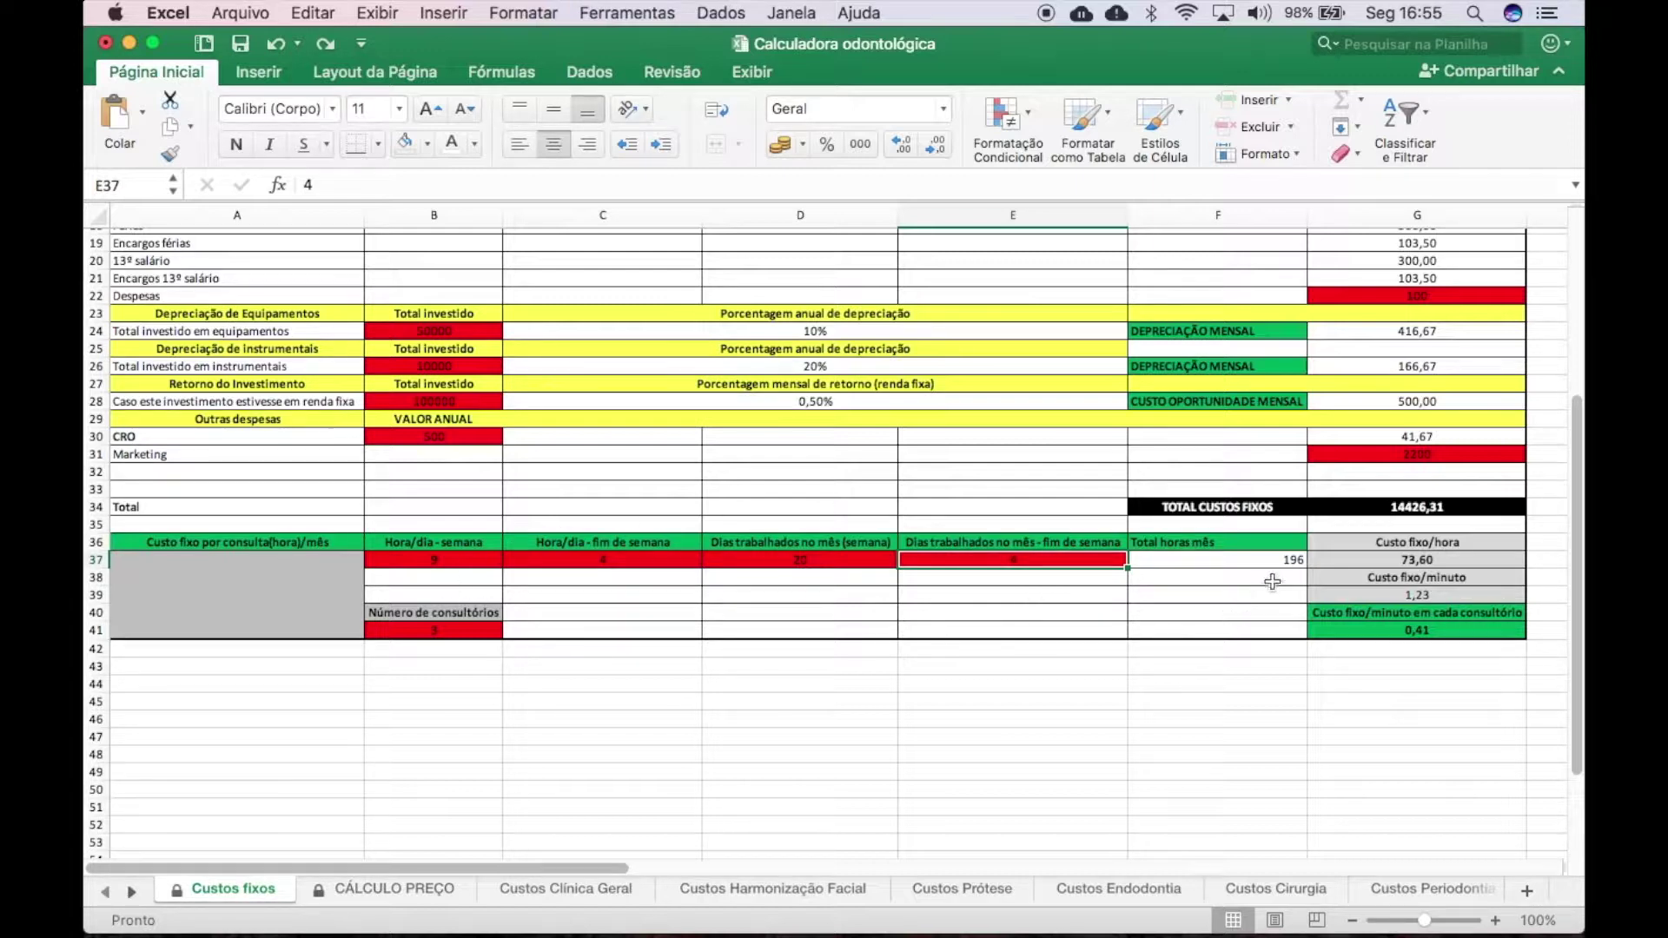
click(1245, 557)
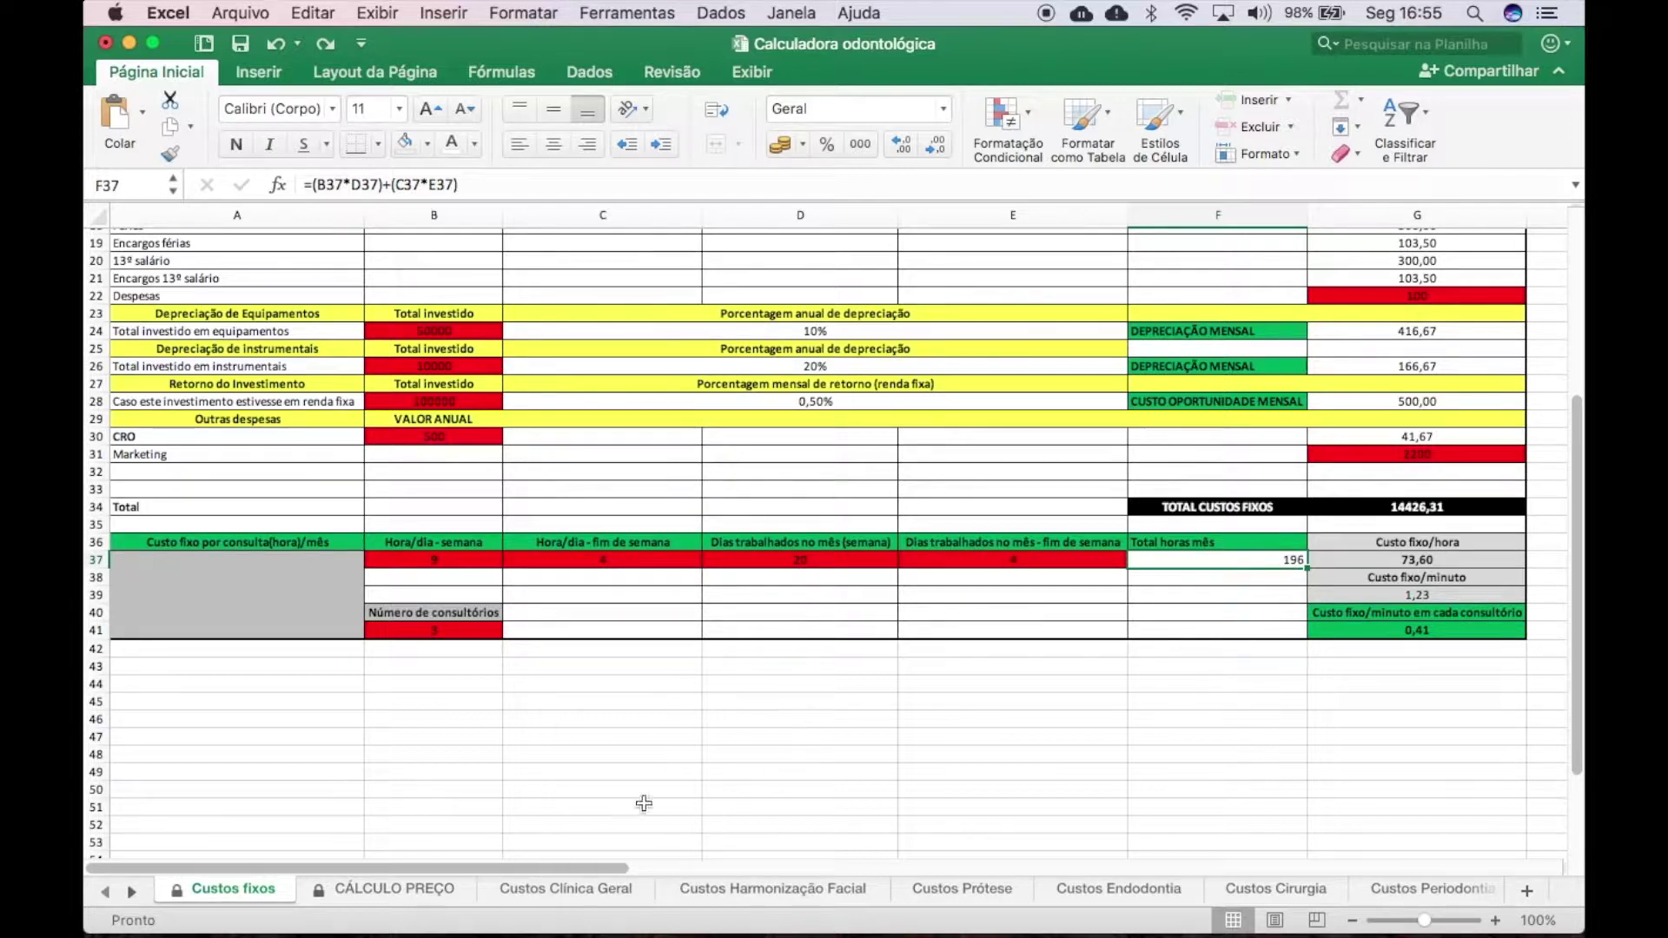
Step: Try 2 as the Número de consultórios and set it back to 3
click(440, 633)
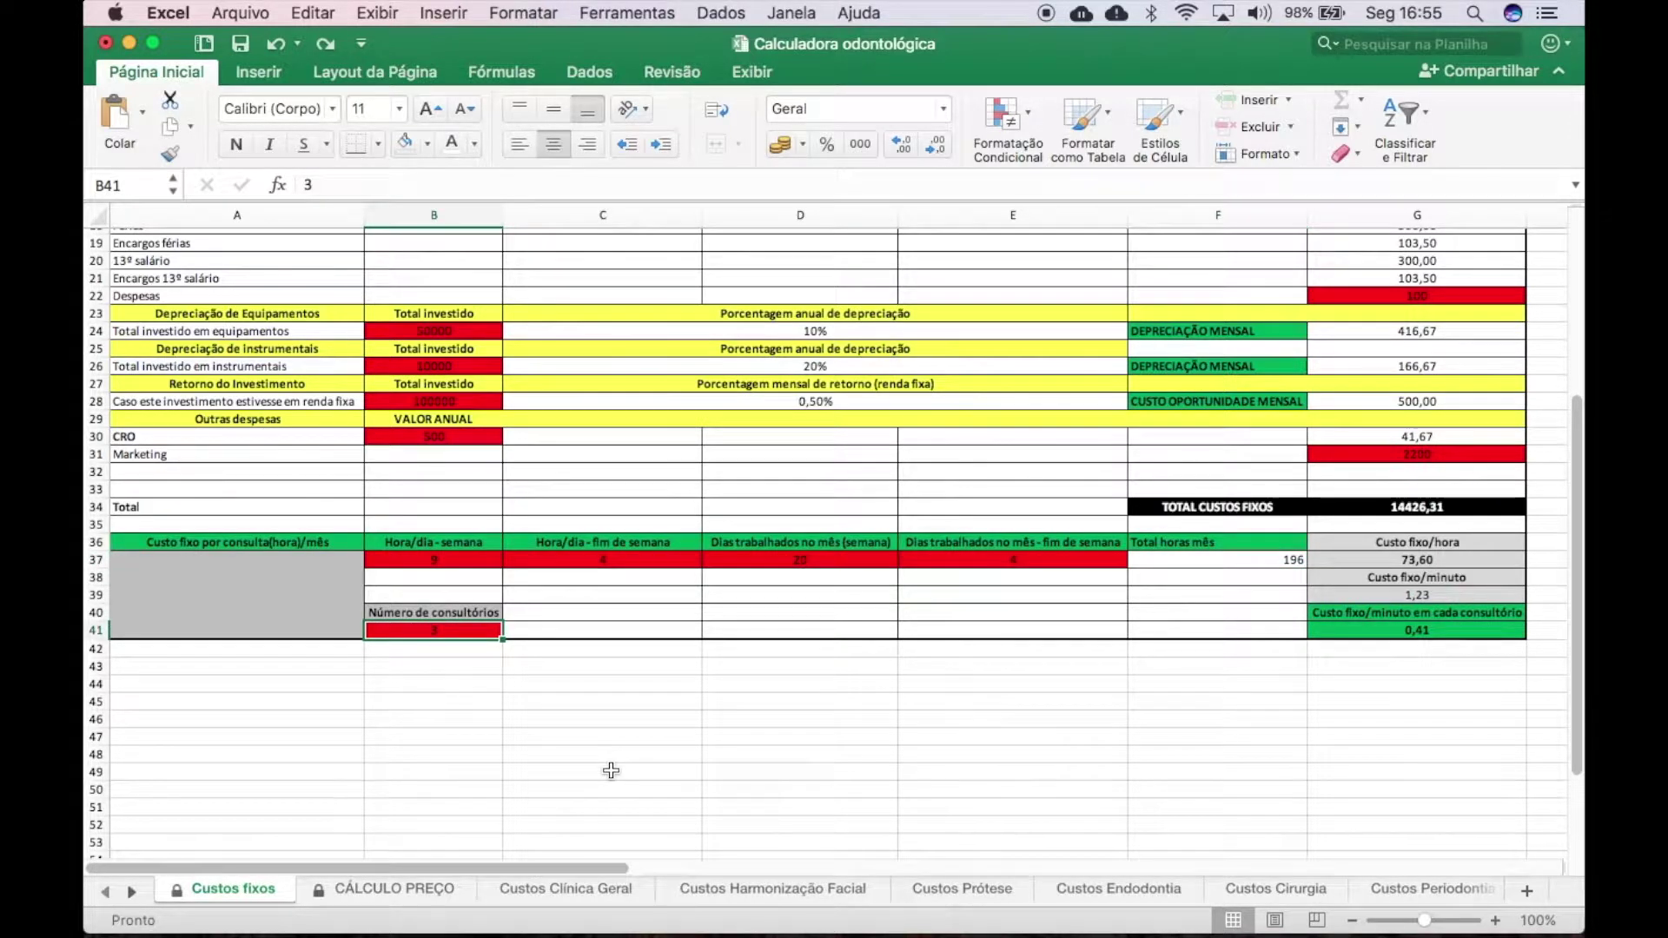
scroll(611, 771, down, 1)
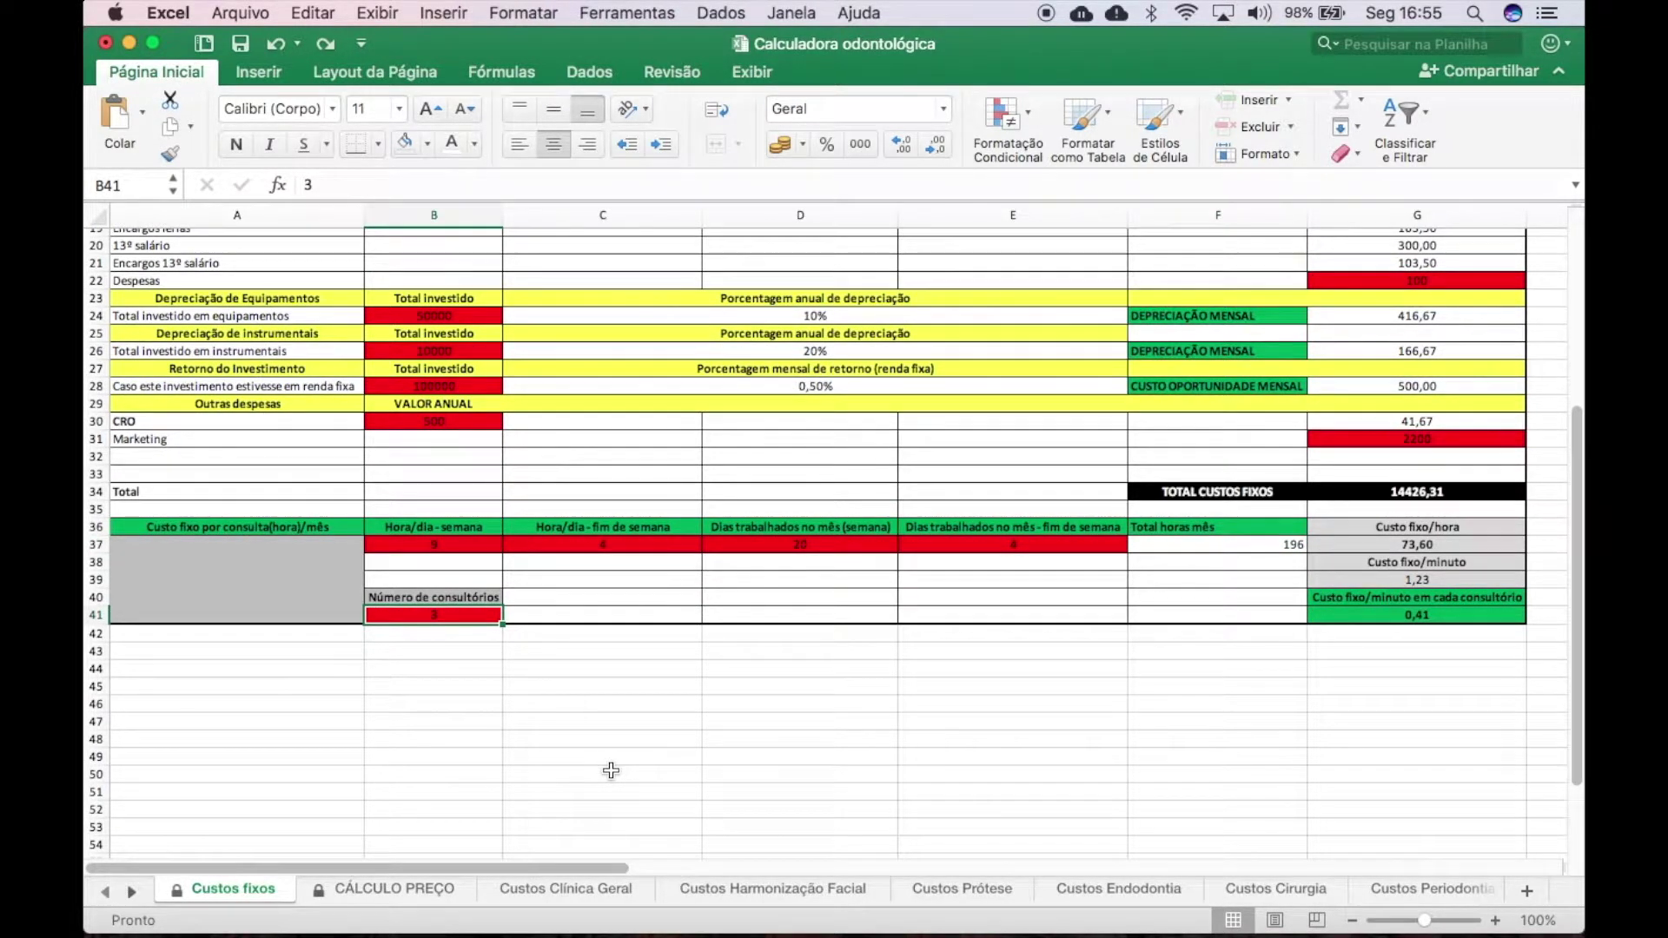
text(2)
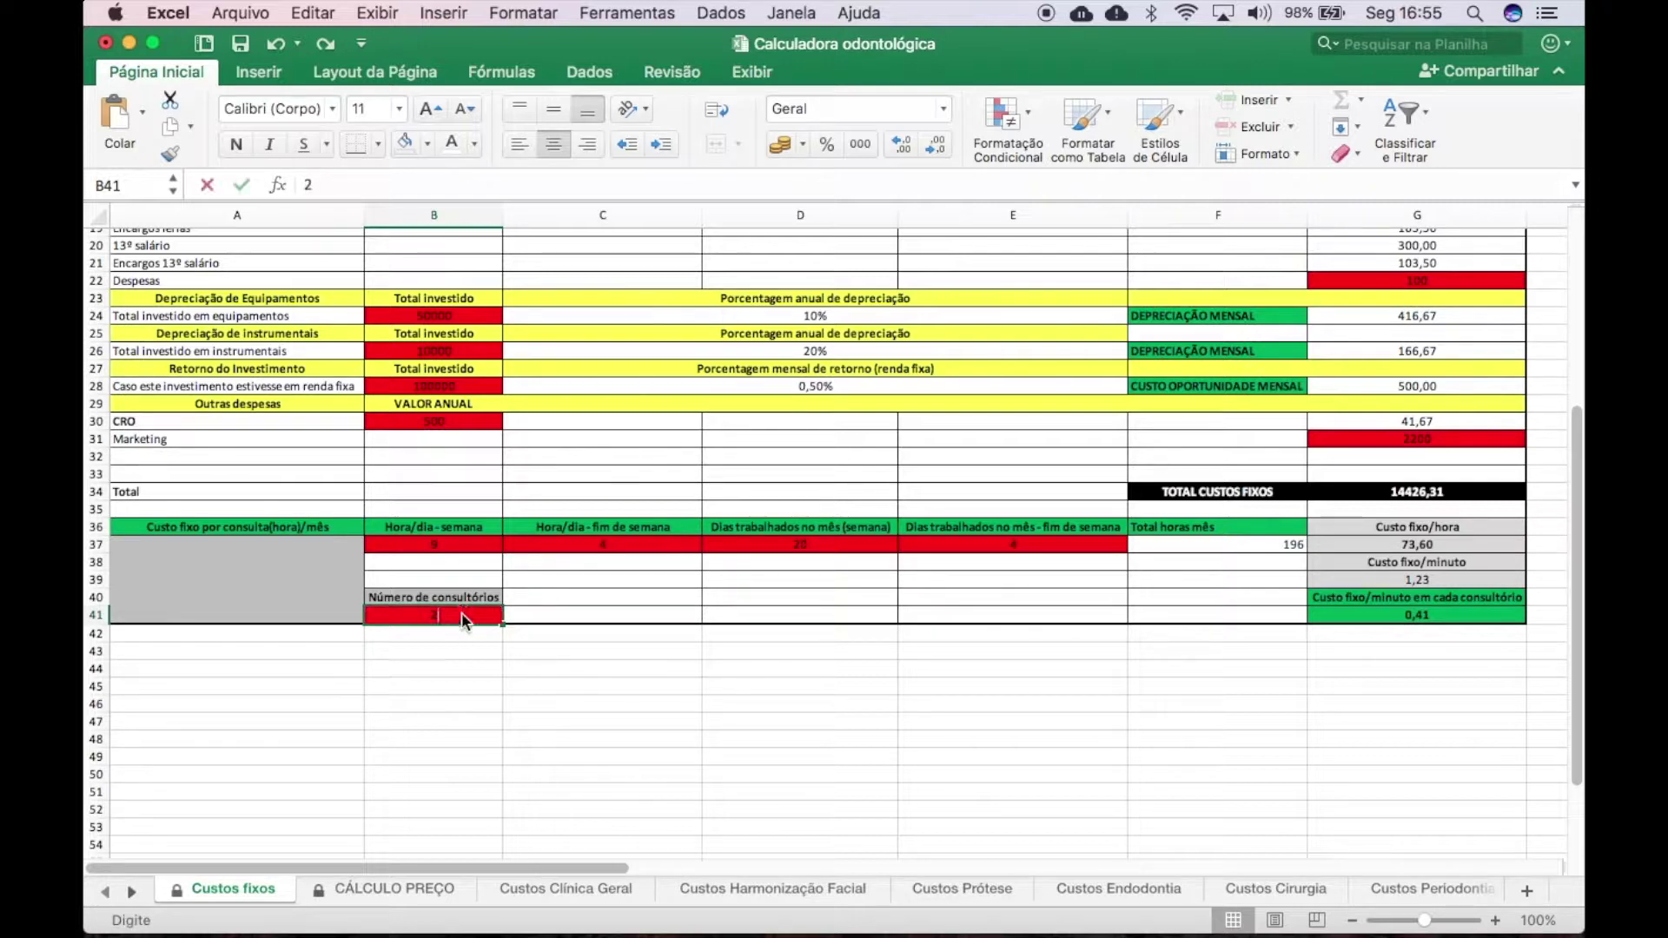
key(Return)
click(431, 615)
text(3)
key(Return)
Step: Try 10 and 1 as the Número de consultórios, and restore it to 3
click(457, 610)
text(10)
key(Return)
click(432, 610)
text(1)
key(Return)
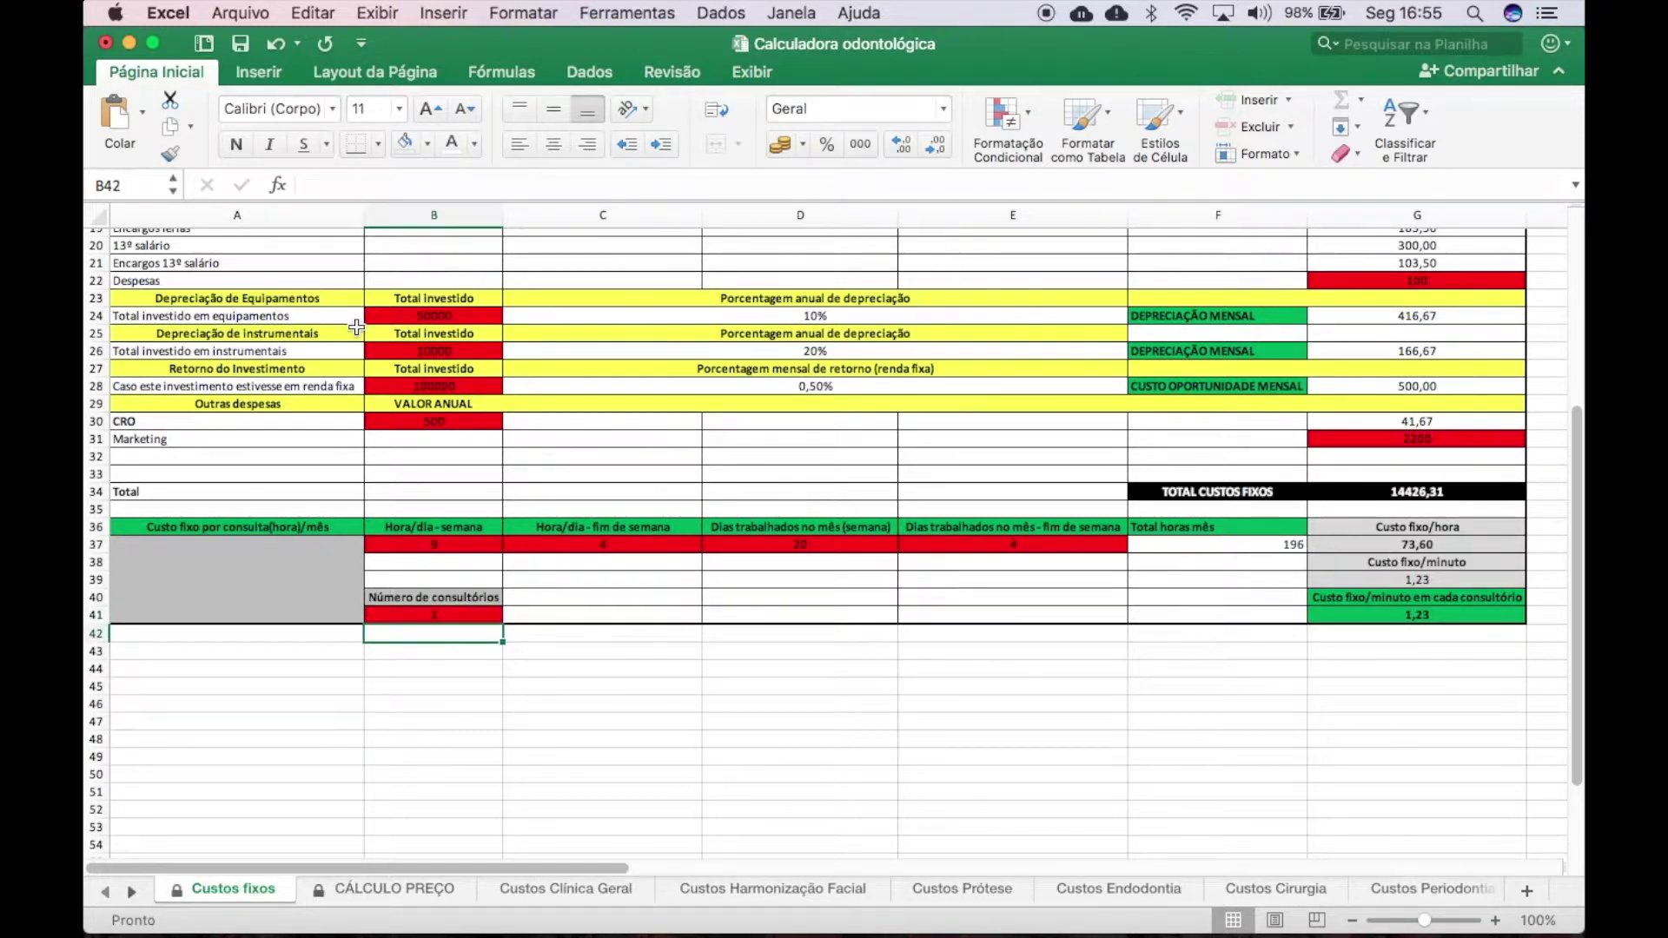
click(447, 612)
text(3)
key(Return)
Step: Examine the Custo fixo/hora, Custo fixo/minuto and Custo fixo/minuto em cada consultório results at the end of the sheet
scroll(967, 577, up, 2)
scroll(968, 577, right, 2)
scroll(742, 634, down, 4)
scroll(742, 634, right, 3)
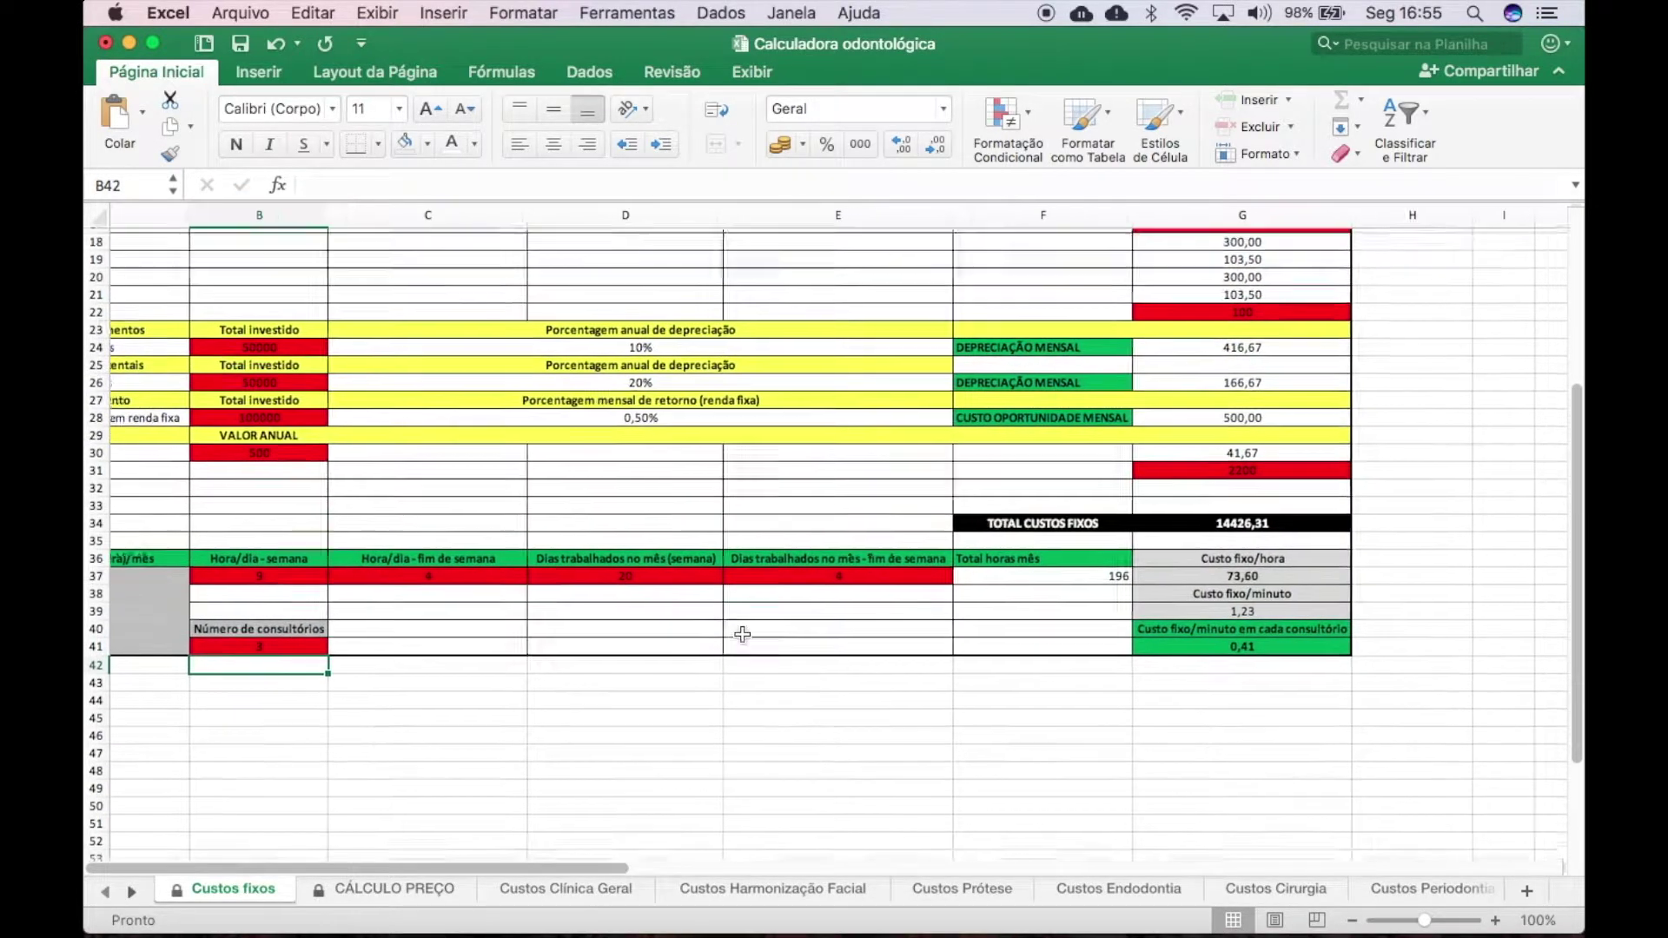
scroll(742, 634, up, 10)
scroll(742, 634, left, 2)
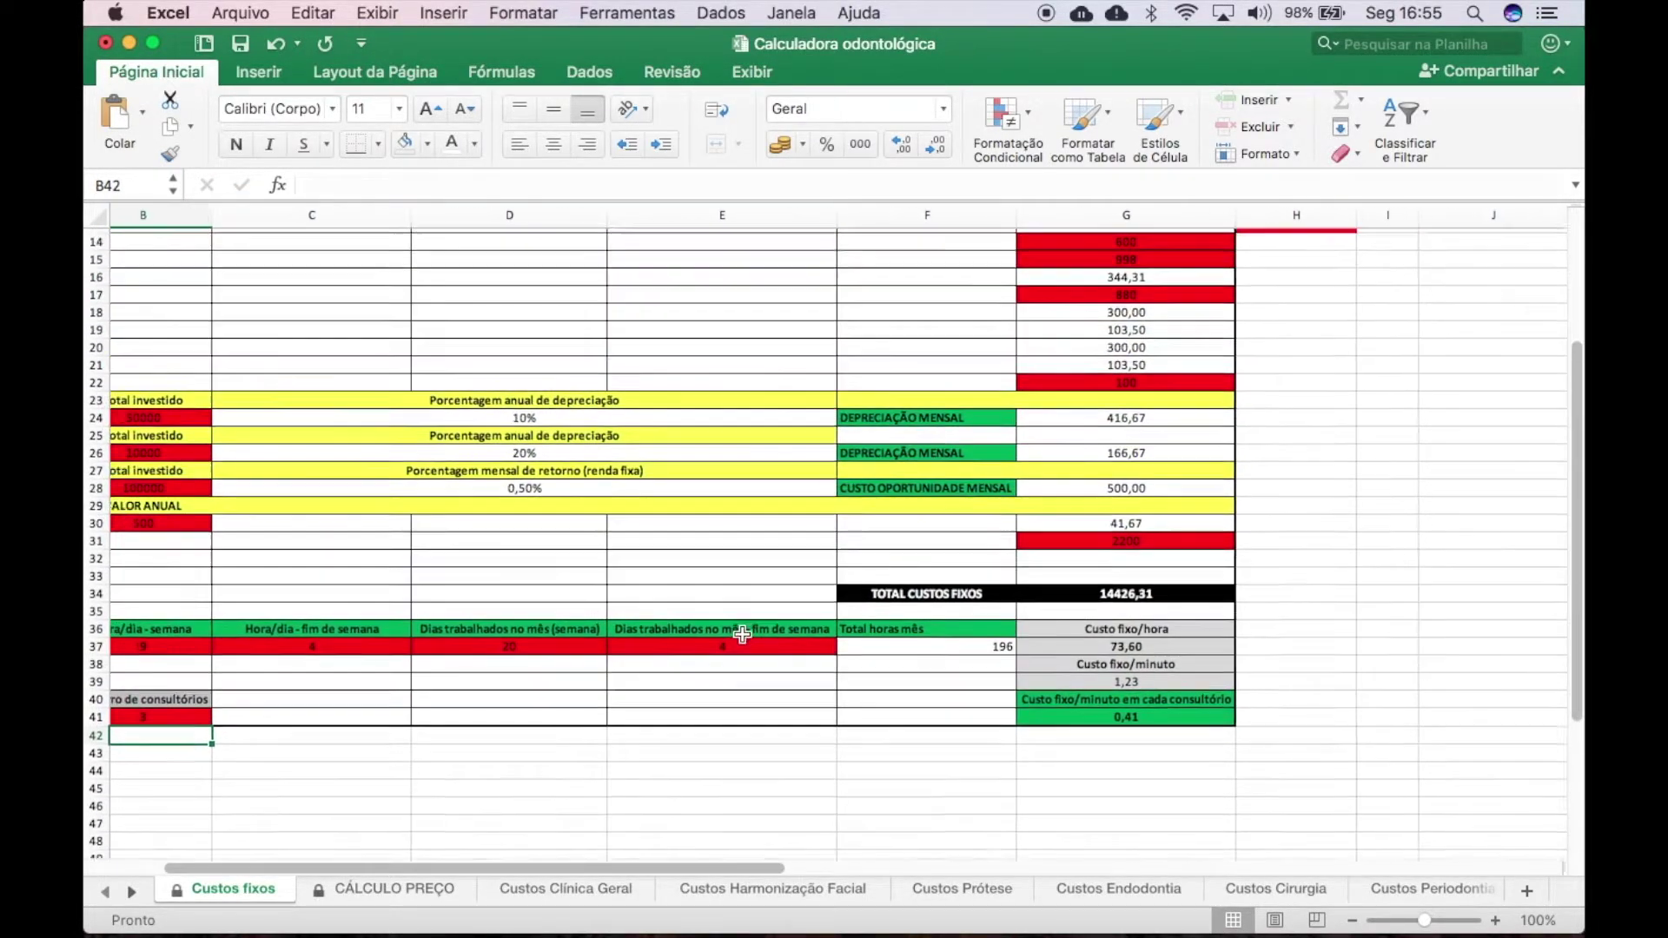
scroll(742, 634, down, 5)
scroll(742, 634, down, 2)
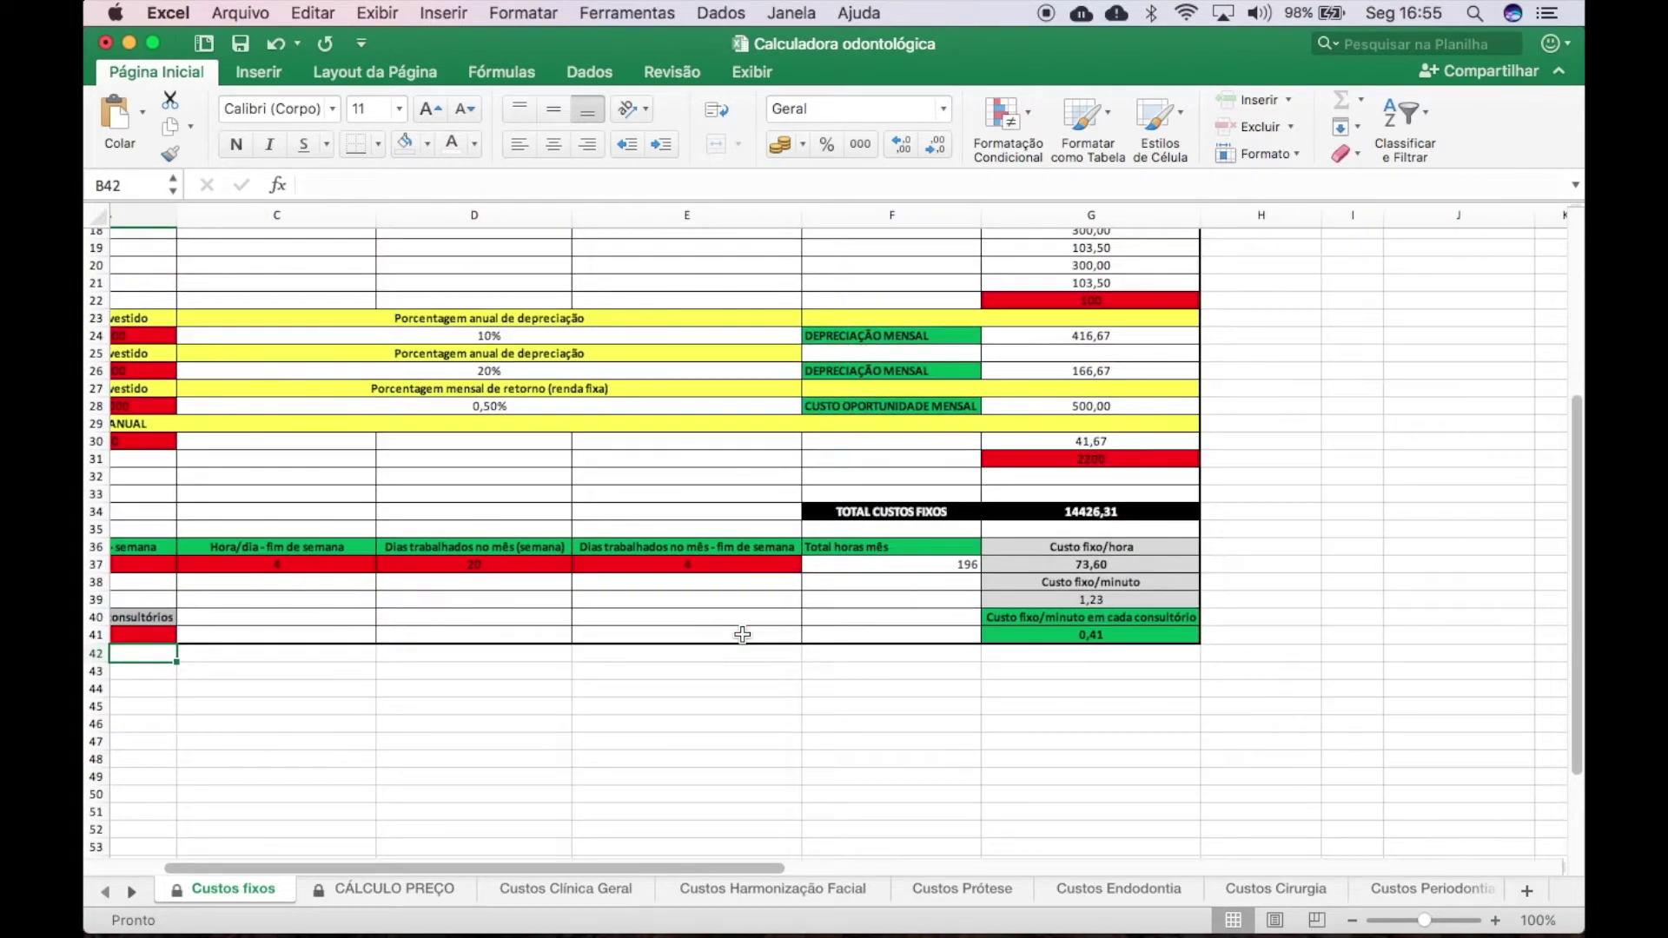
scroll(1102, 650, right, 2)
scroll(1102, 650, down, 2)
scroll(1102, 650, left, 1)
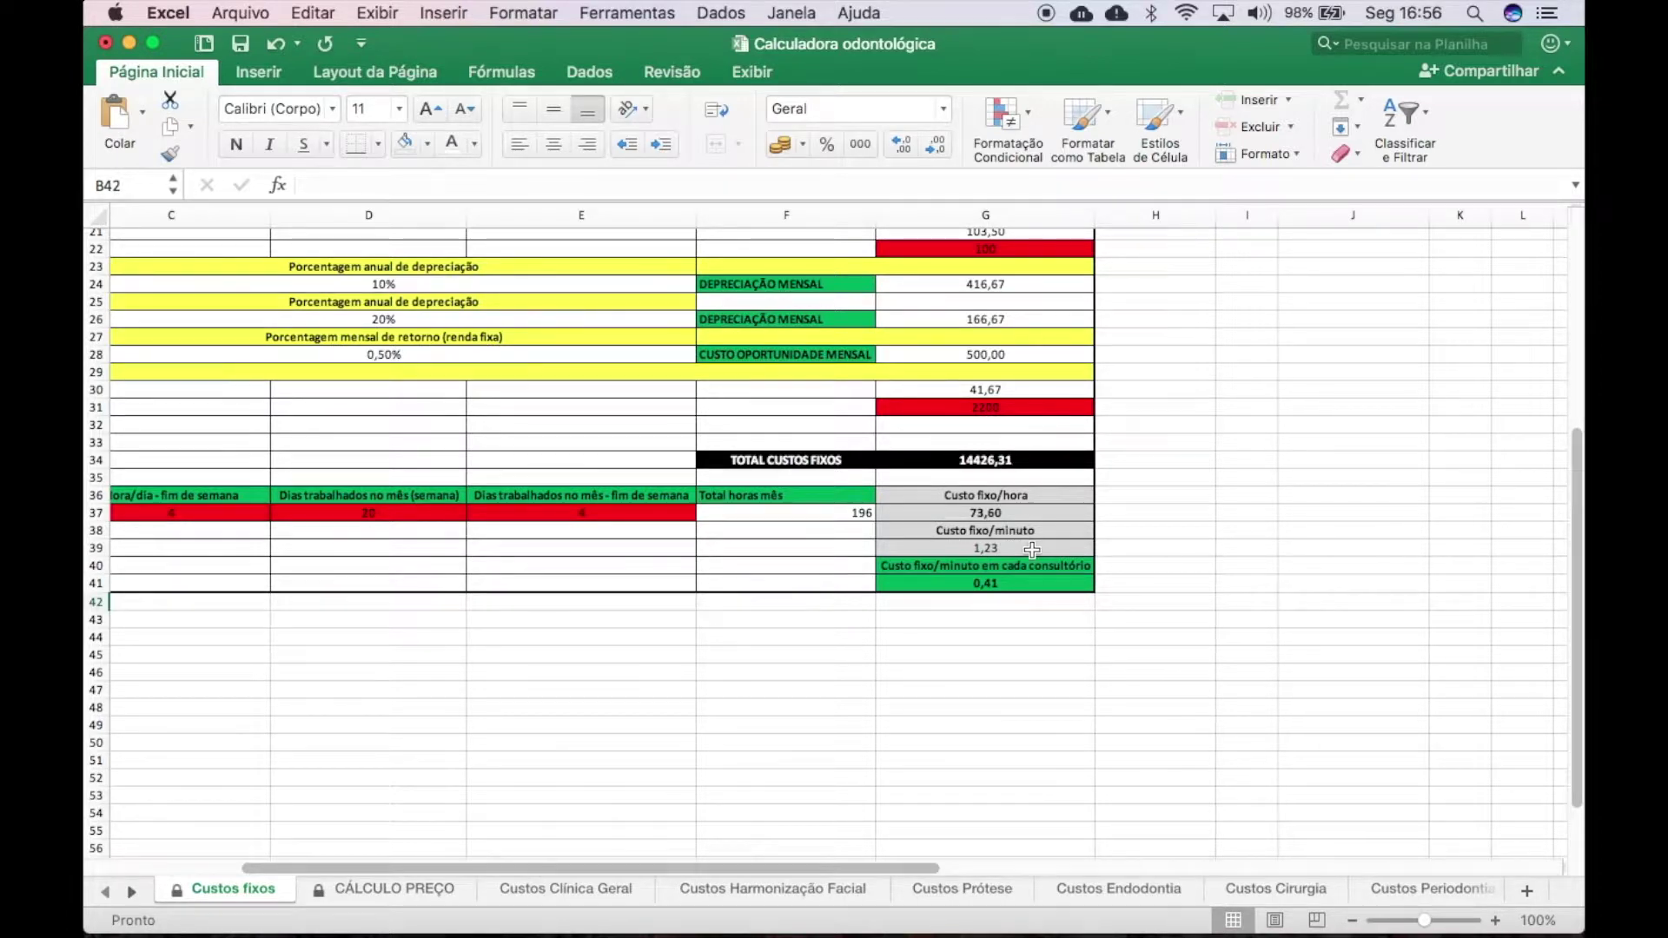
double_click(1055, 497)
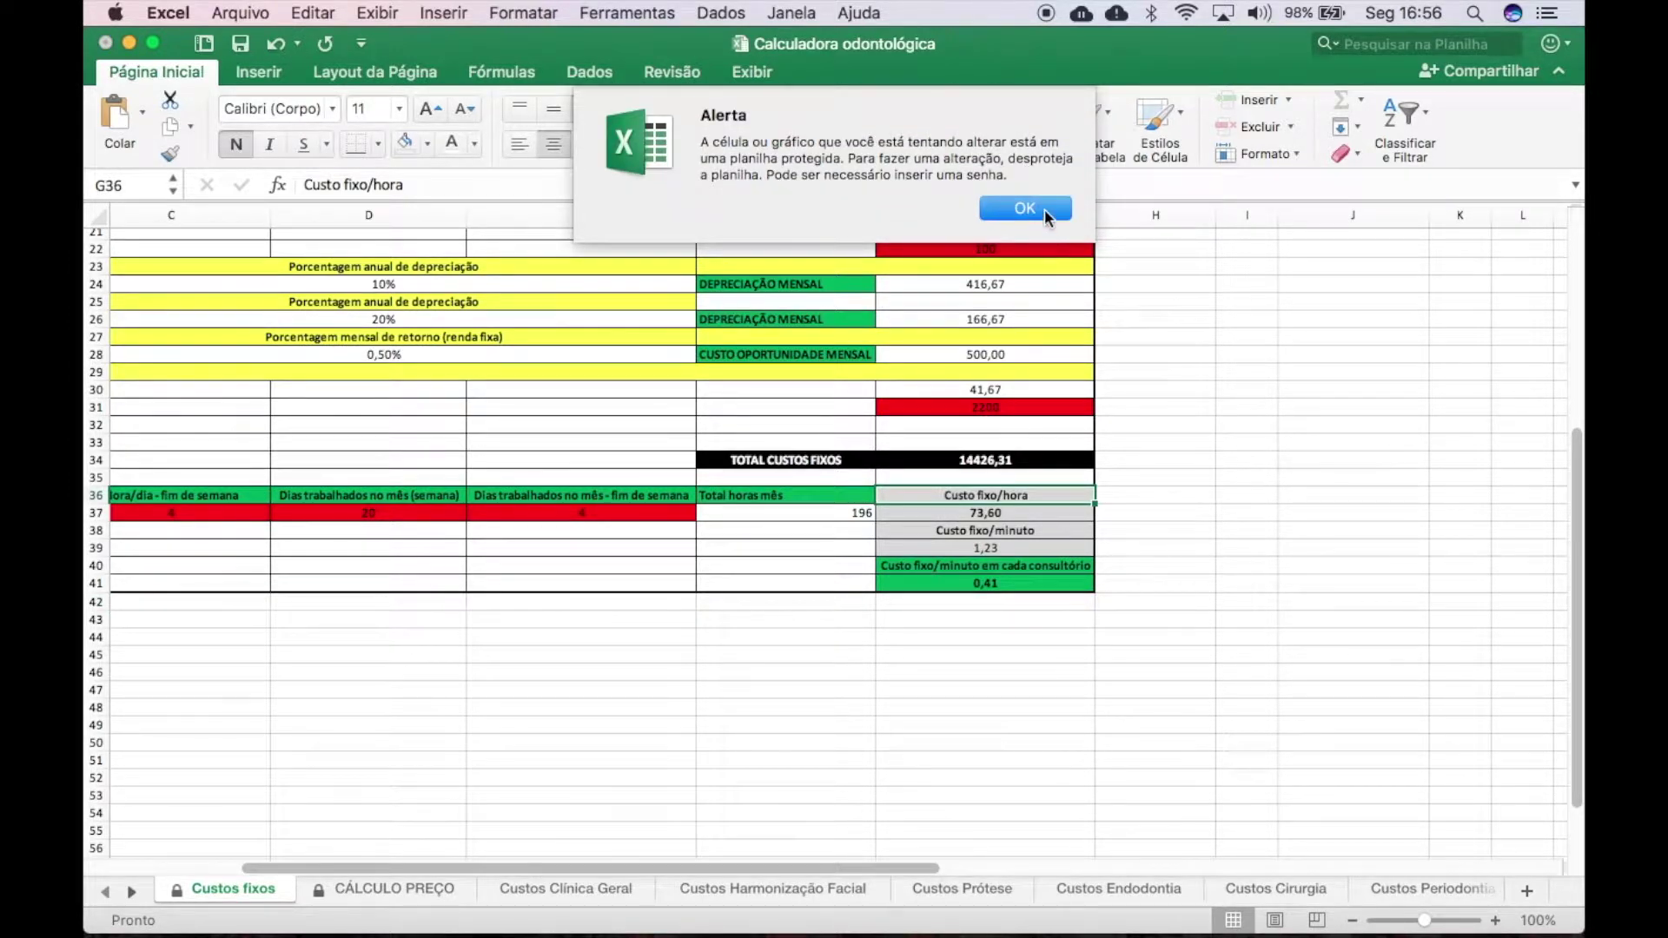
Step: Dismiss the protected-sheet alert and review the monthly costs and the fixed cost per hour and minute on the Custos fixos sheet
click(1044, 209)
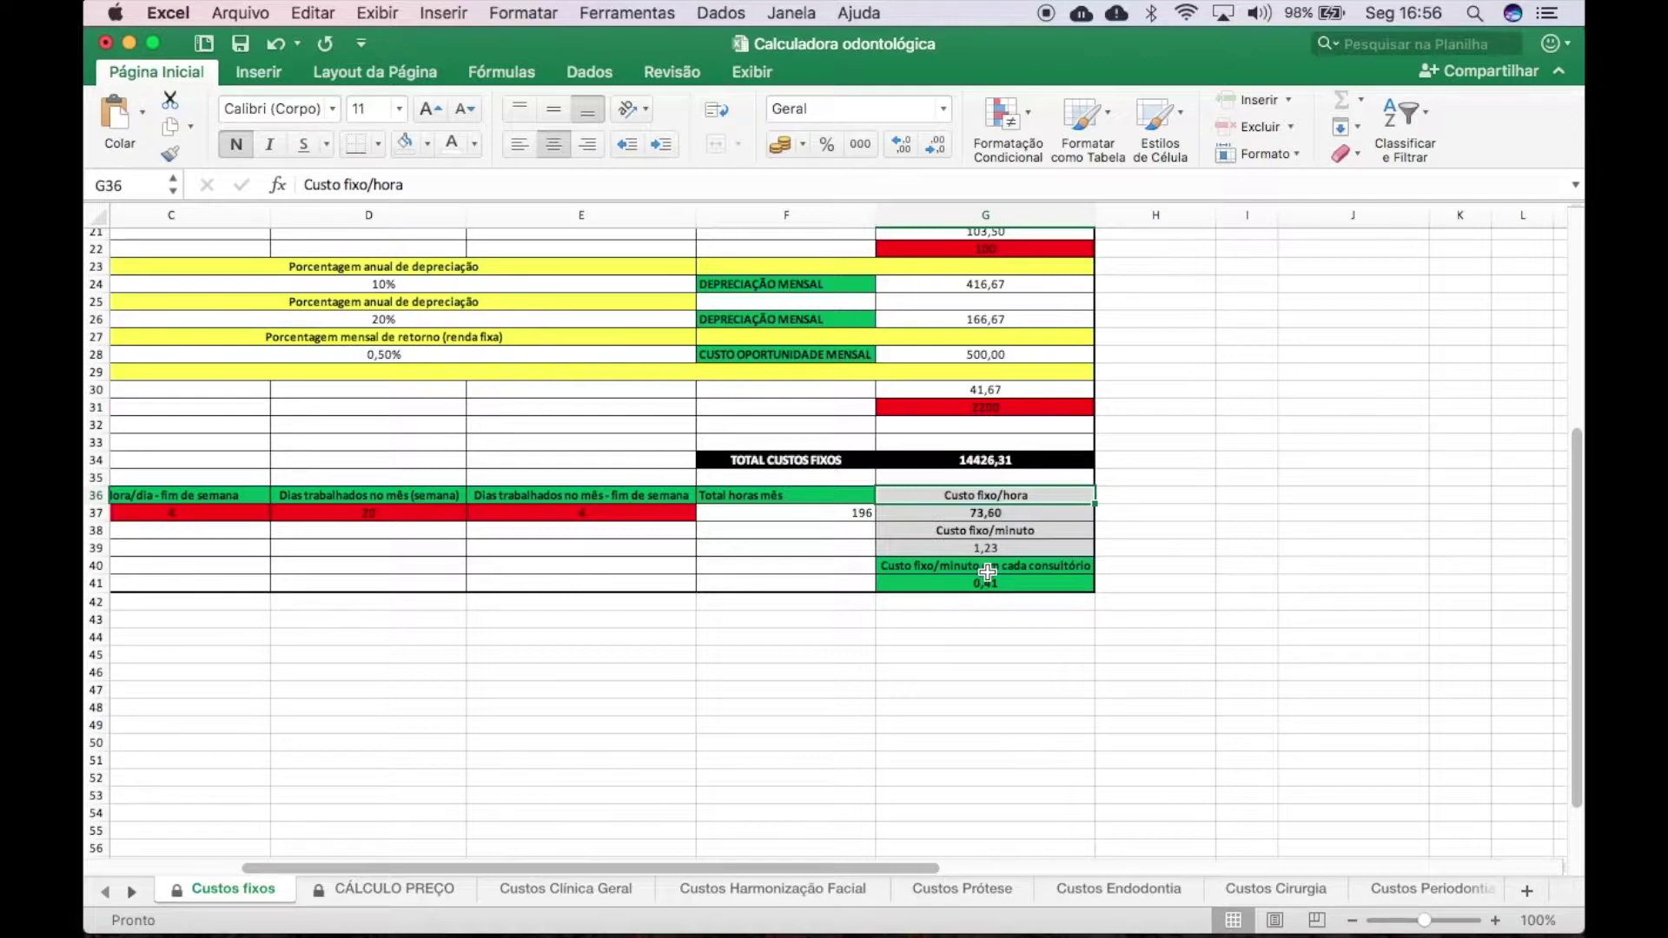
scroll(997, 589, left, 5)
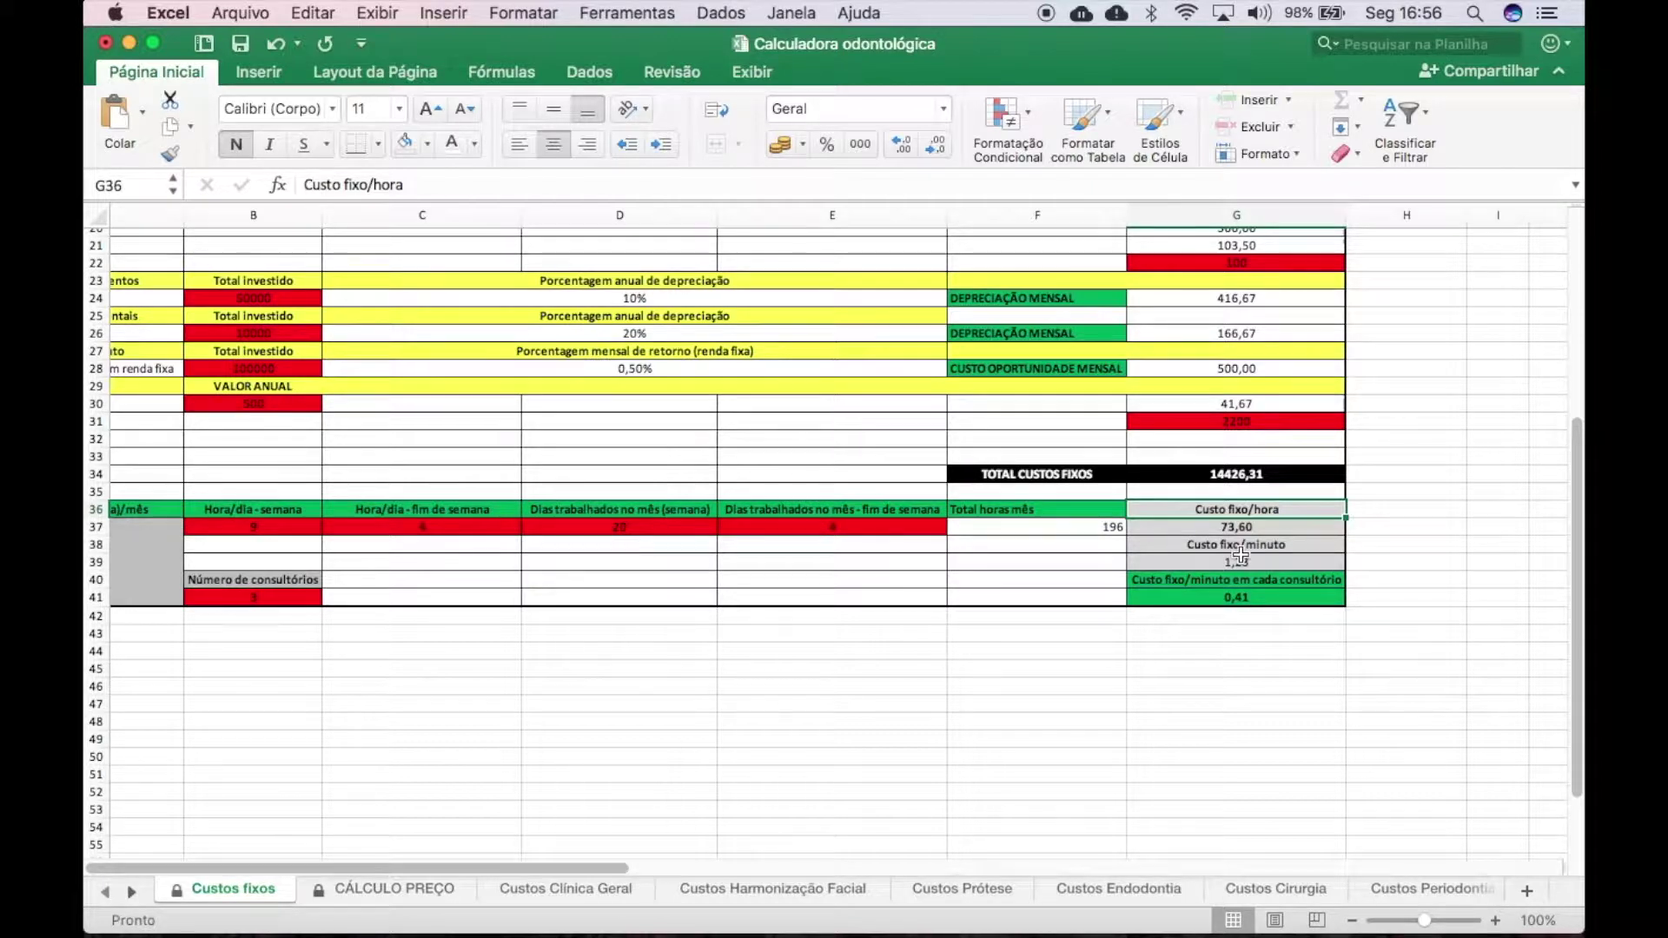
scroll(1240, 554, right, 3)
scroll(1240, 554, up, 10)
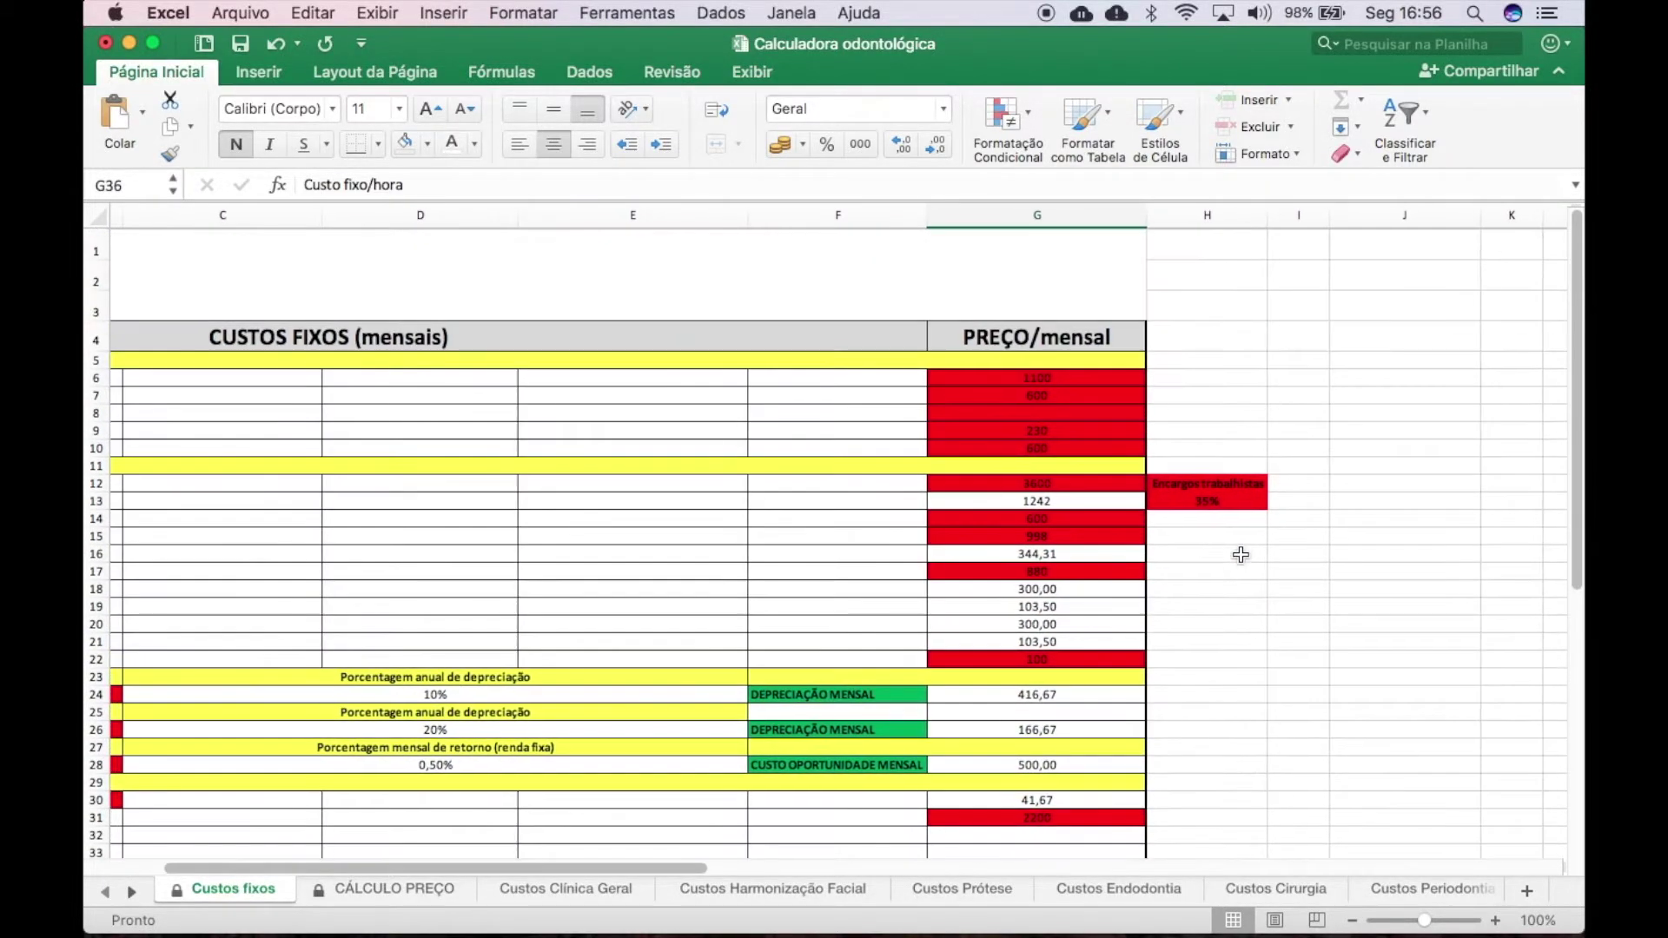
scroll(1240, 554, down, 5)
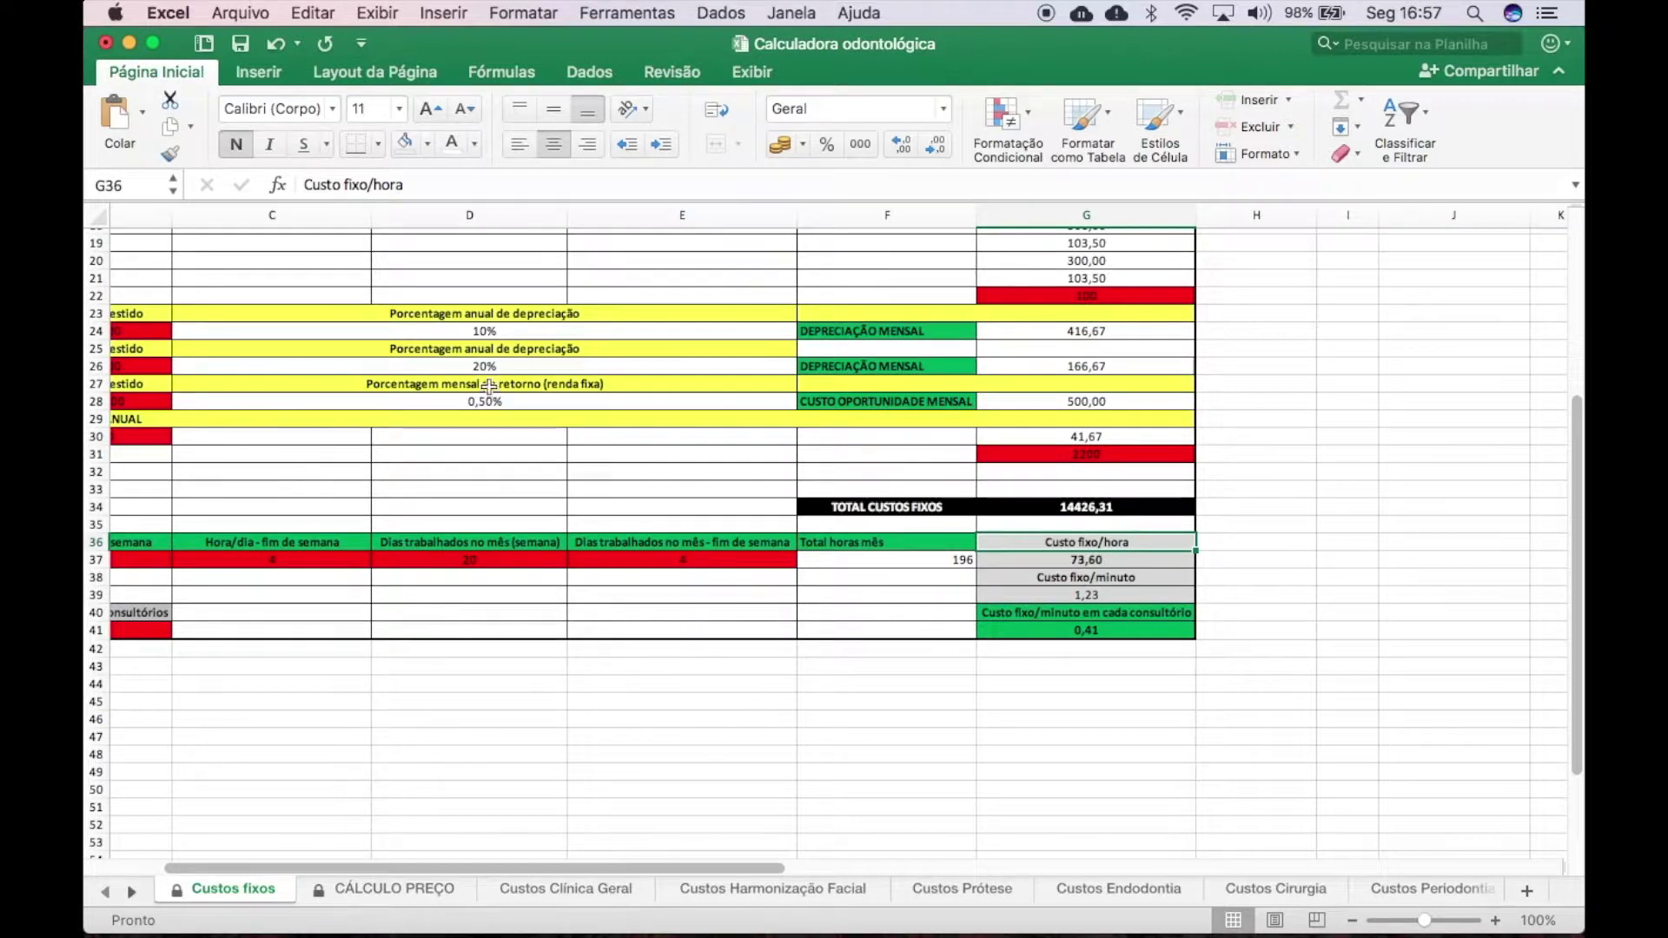
Step: Inspect the formula for fixed cost per minute in each consulting room in cell G41 and review the costs feeding it
click(1122, 633)
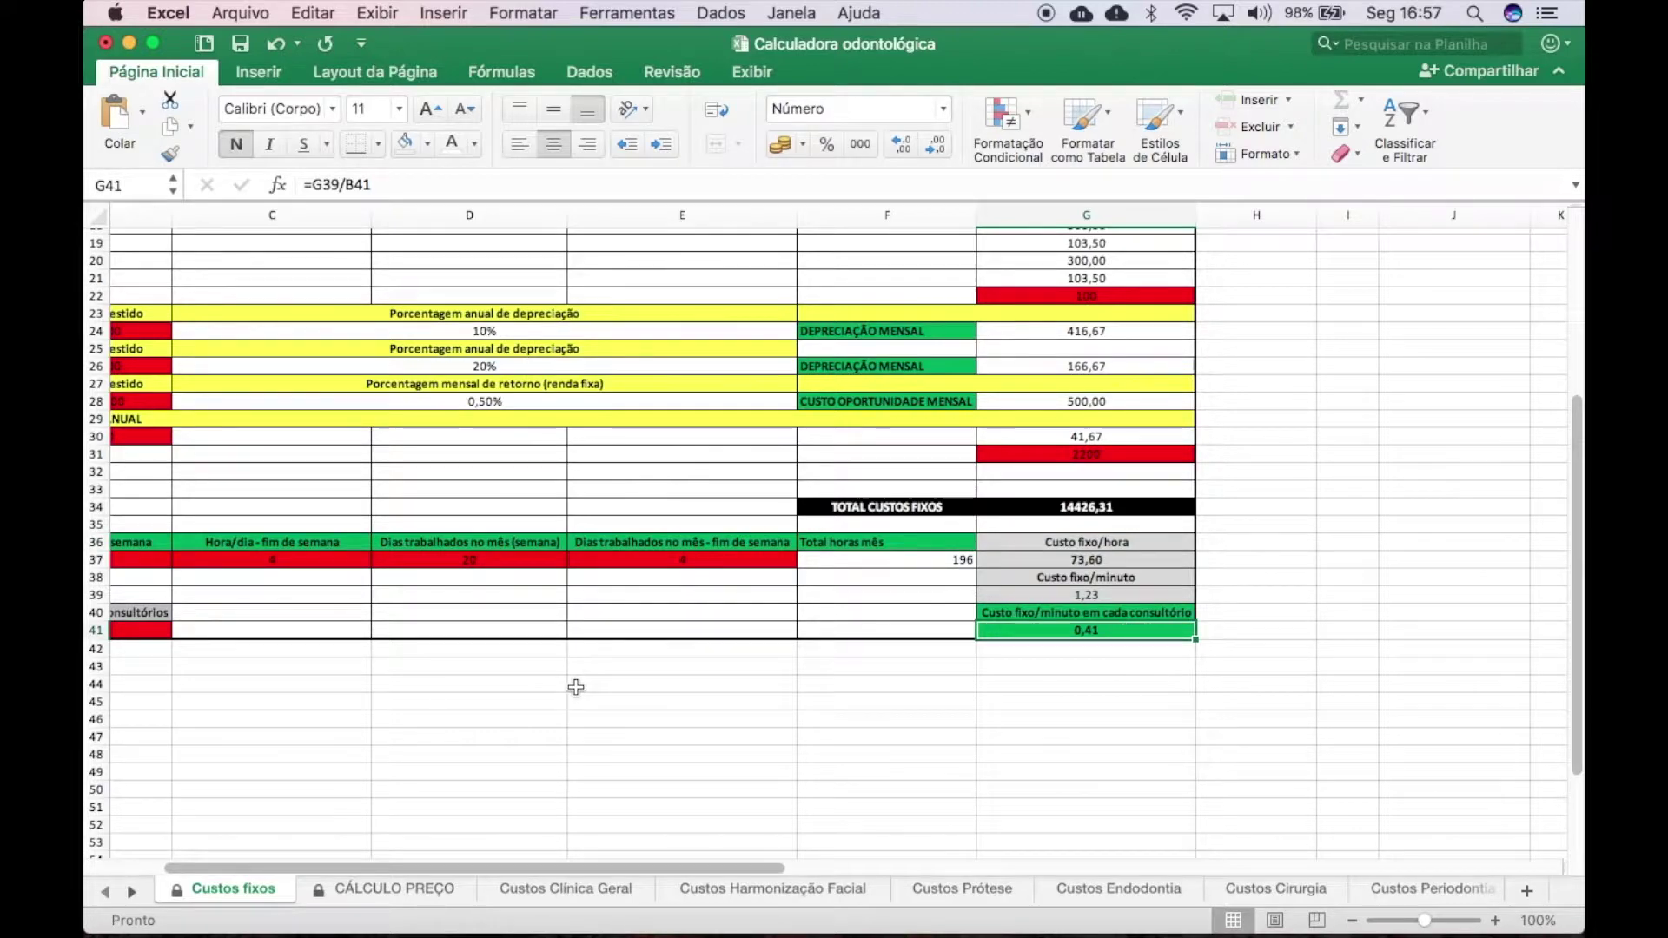
scroll(951, 529, up, 3)
scroll(952, 530, up, 5)
scroll(951, 529, left, 2)
scroll(952, 529, down, 4)
scroll(952, 529, up, 3)
scroll(951, 529, left, 2)
scroll(952, 529, down, 3)
scroll(951, 529, right, 2)
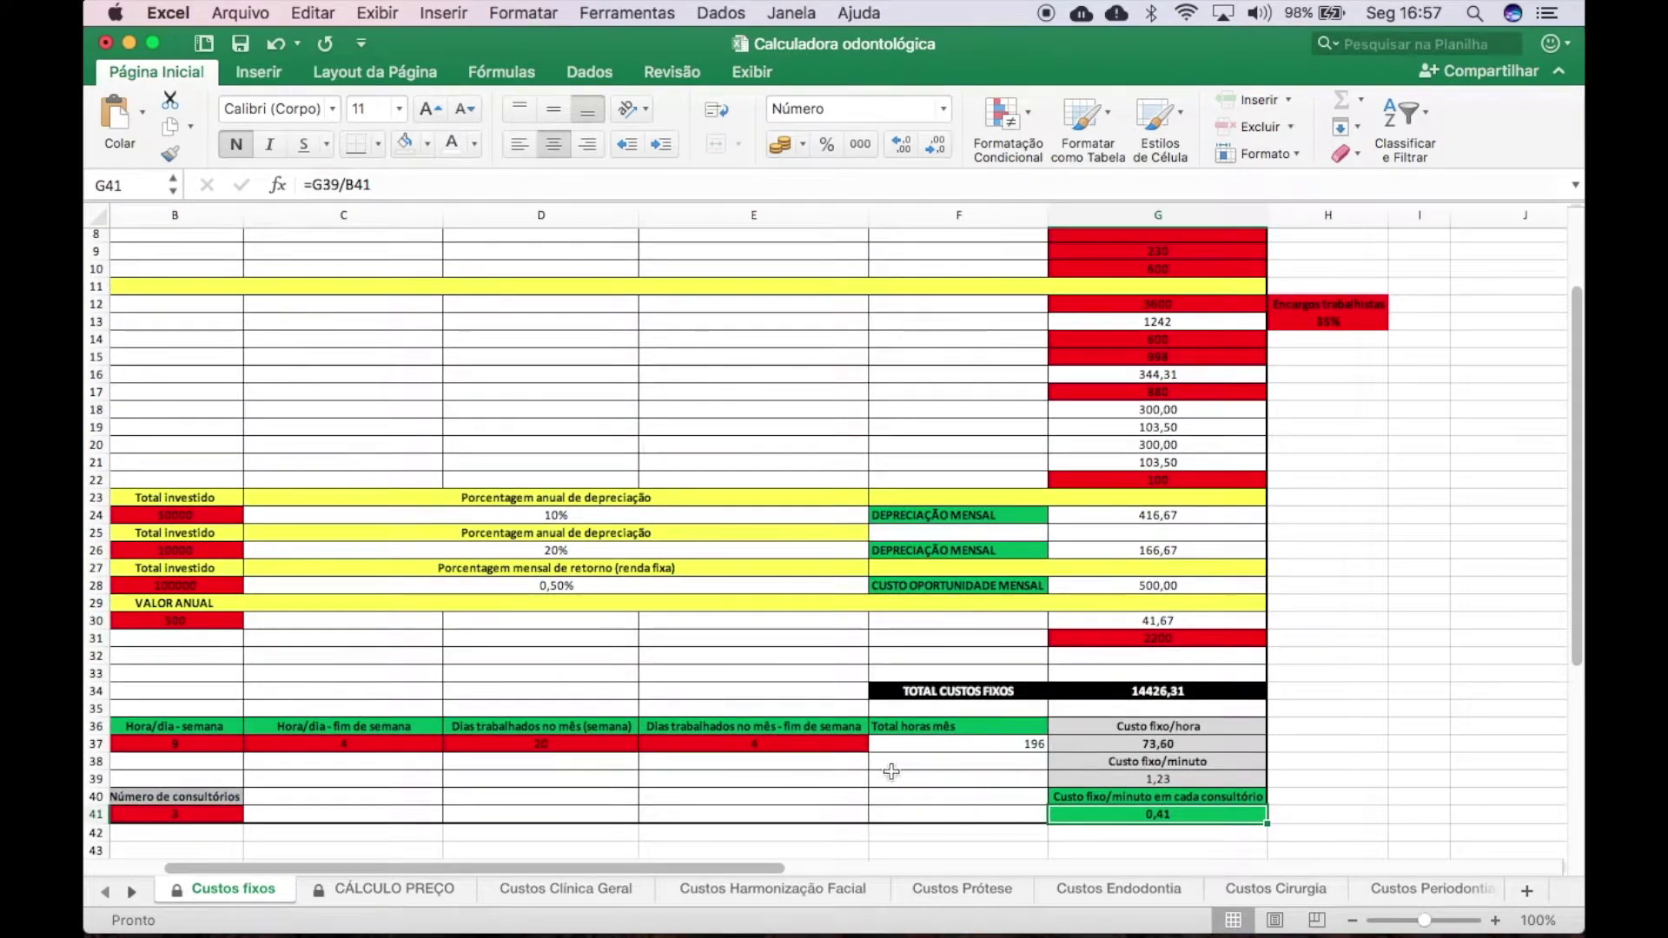
Step: Compare the Custo fixo por minuto cell on the CÁLCULO PREÇO sheet with its source cell on the Custos fixos sheet
click(383, 890)
scroll(603, 520, up, 5)
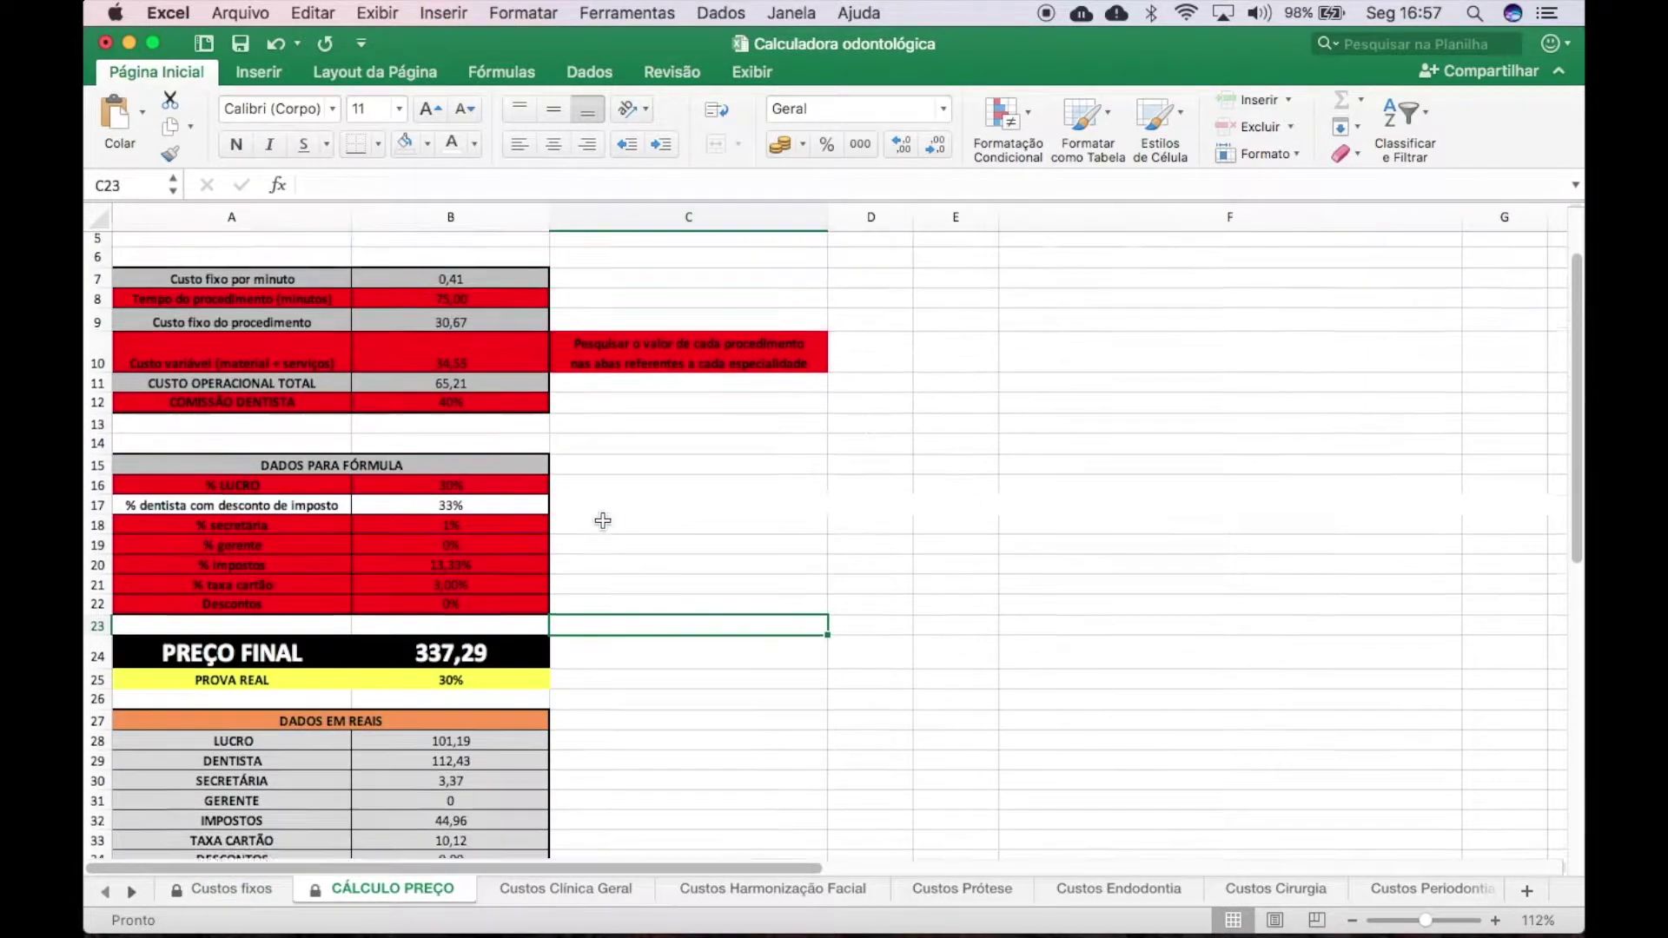
scroll(603, 521, up, 2)
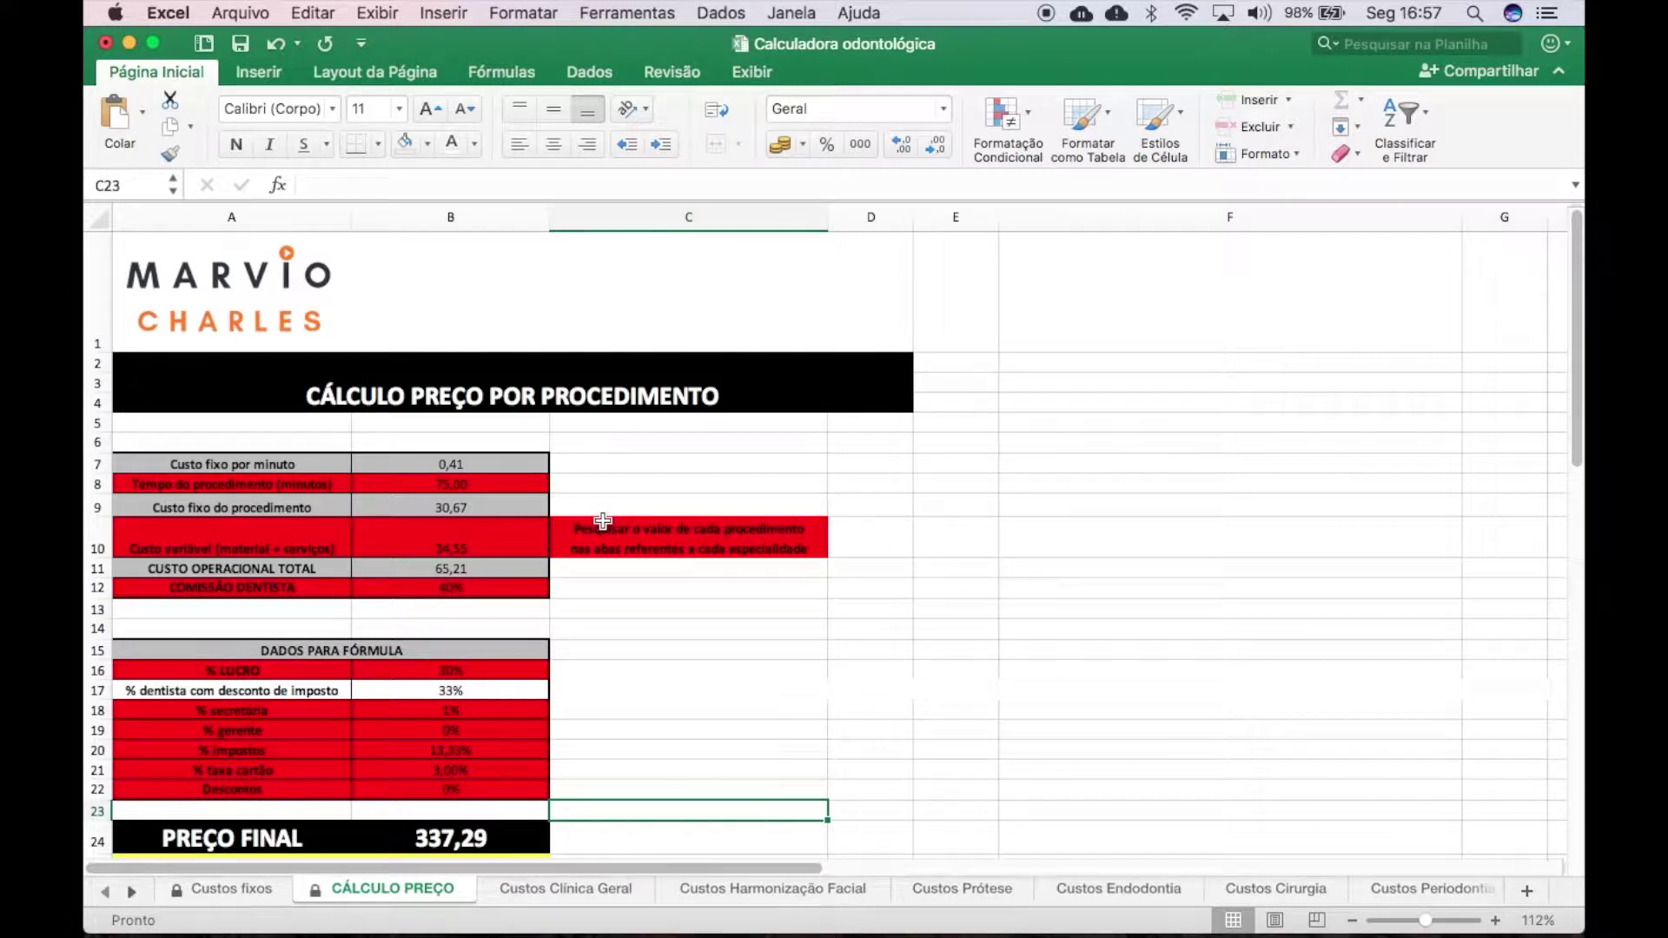
click(483, 465)
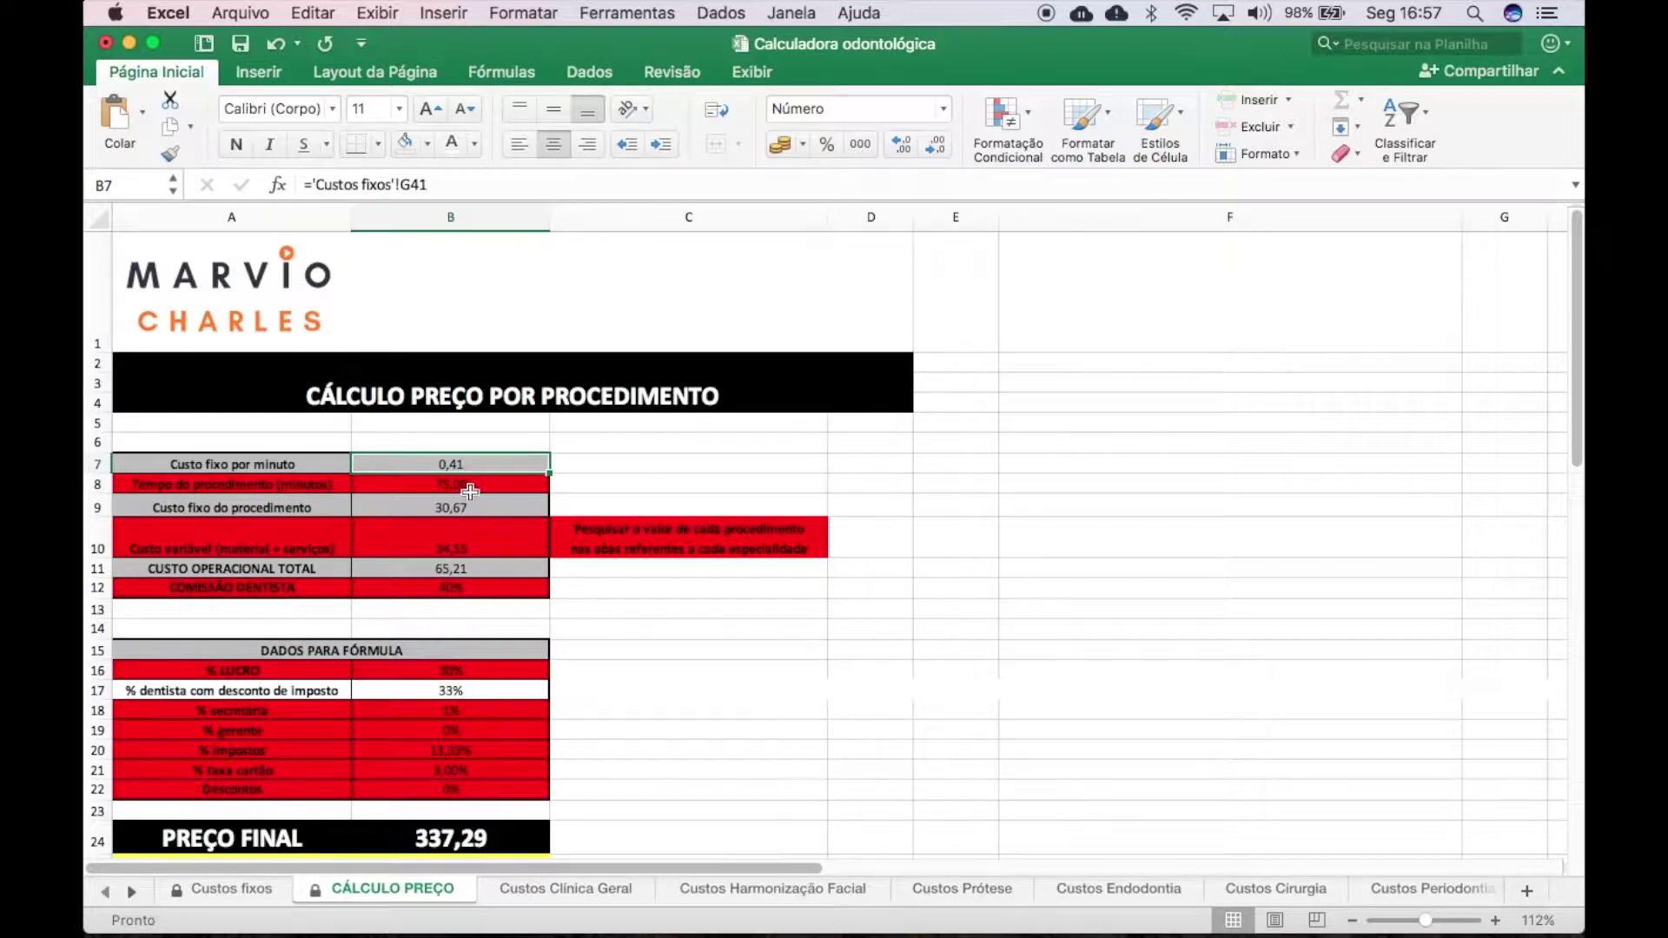
click(233, 890)
scroll(1148, 697, down, 6)
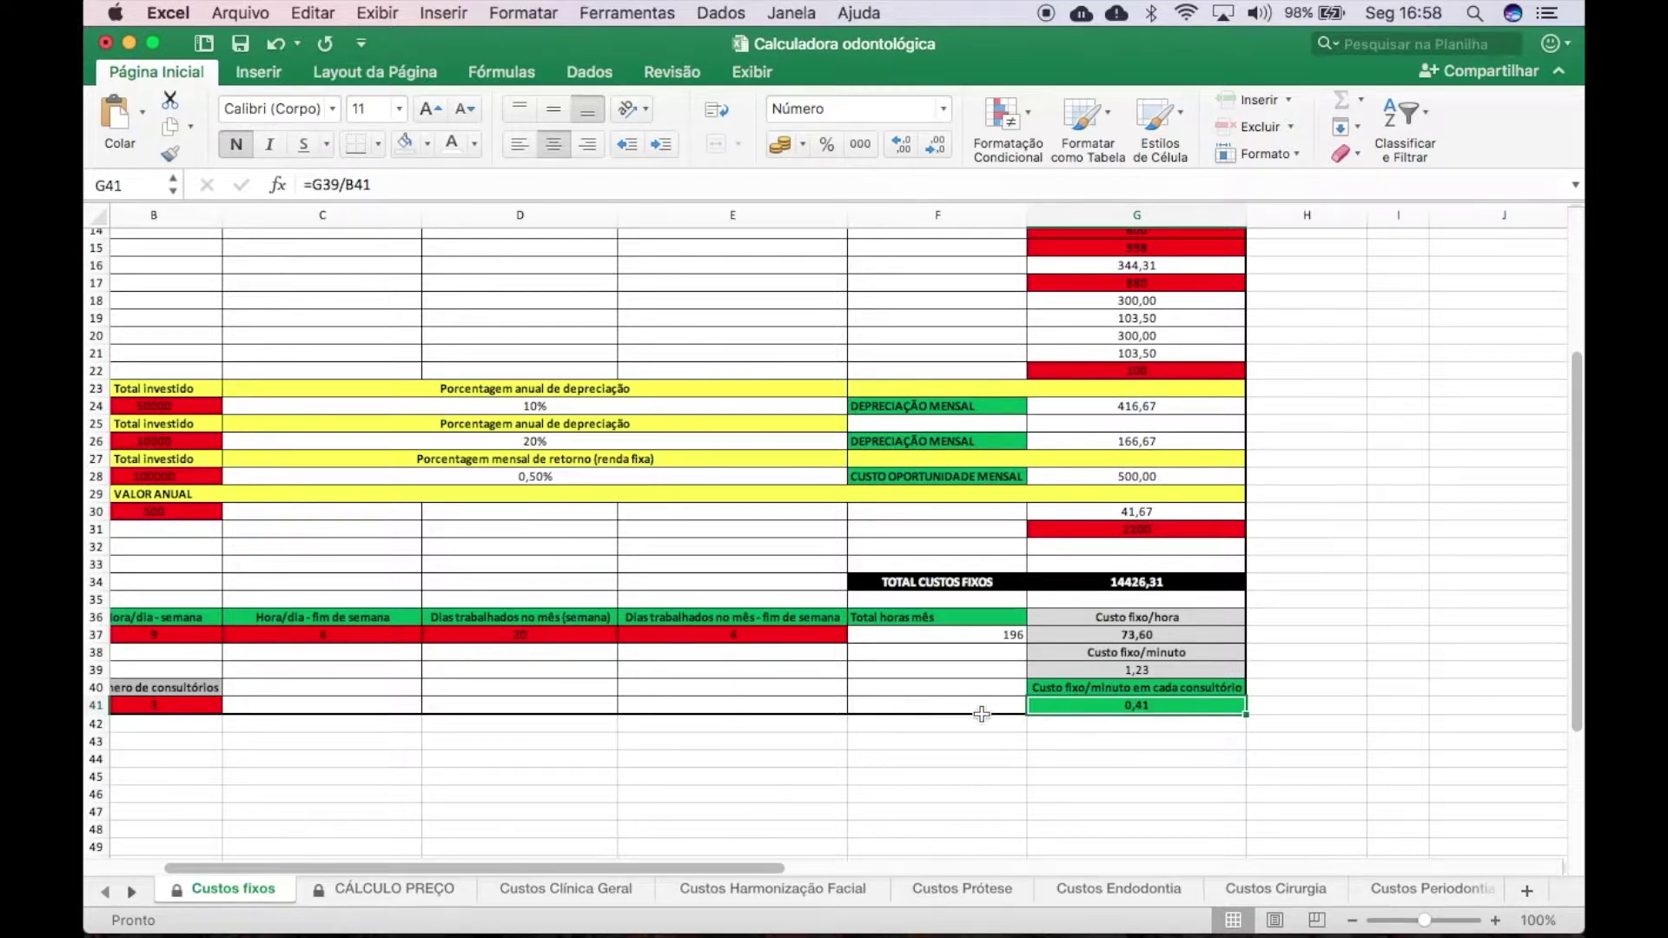
click(376, 890)
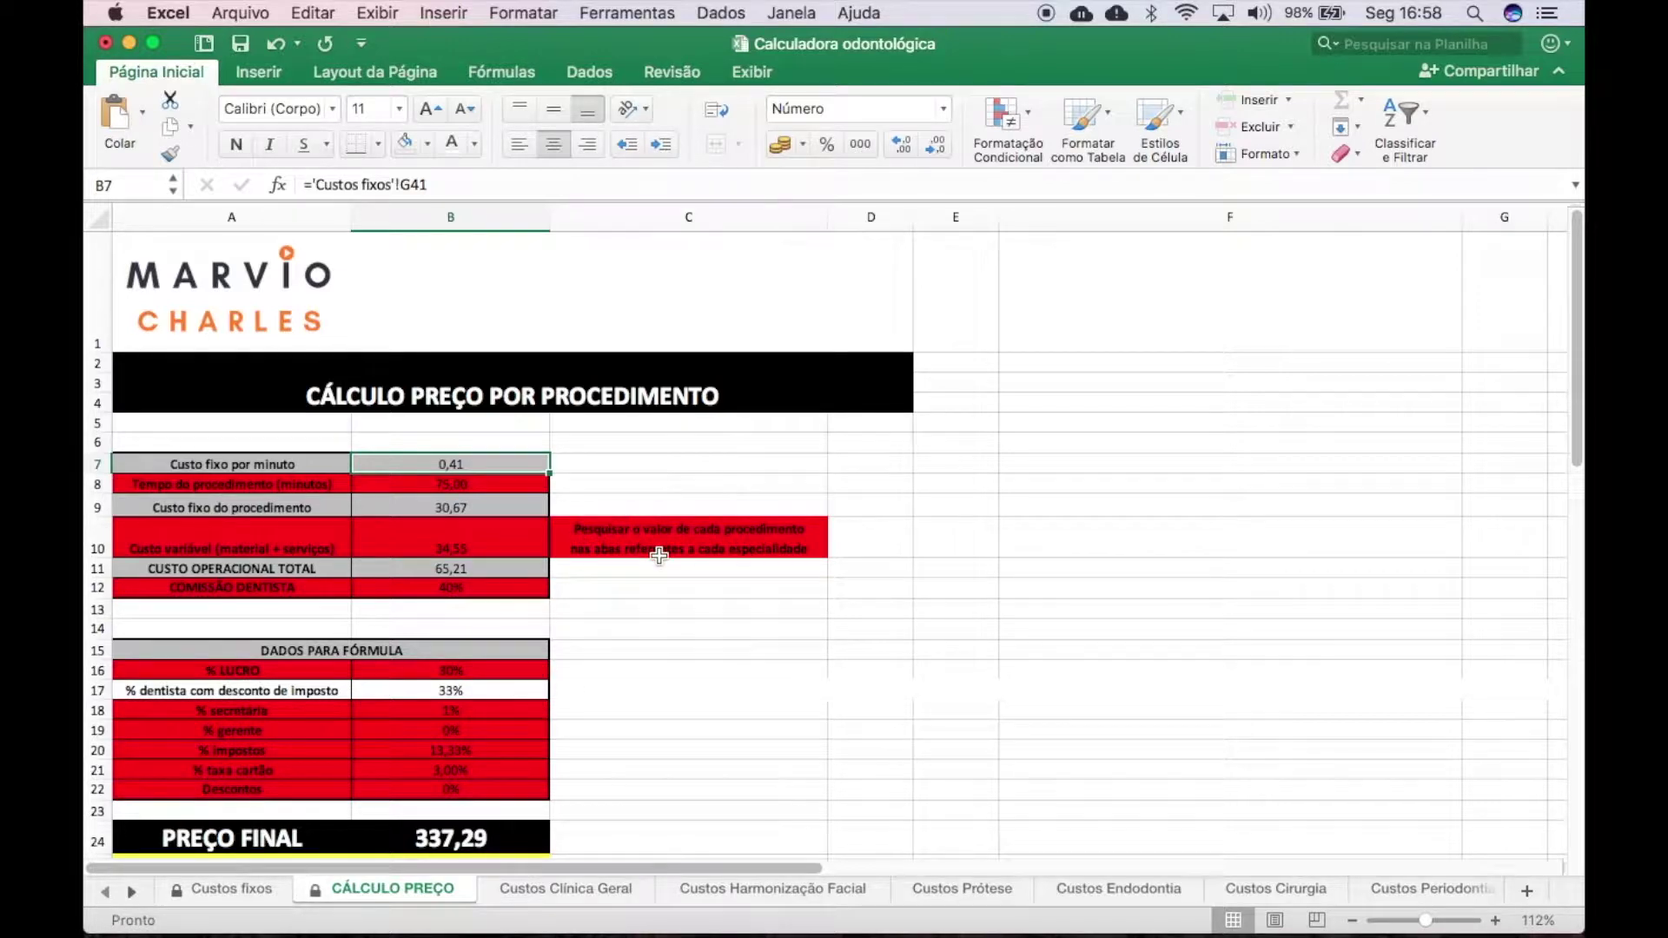
Step: Examine the price calculation inputs: procedure time, variable cost, dentist commission, and the secretary, manager and card fee percentages
click(460, 488)
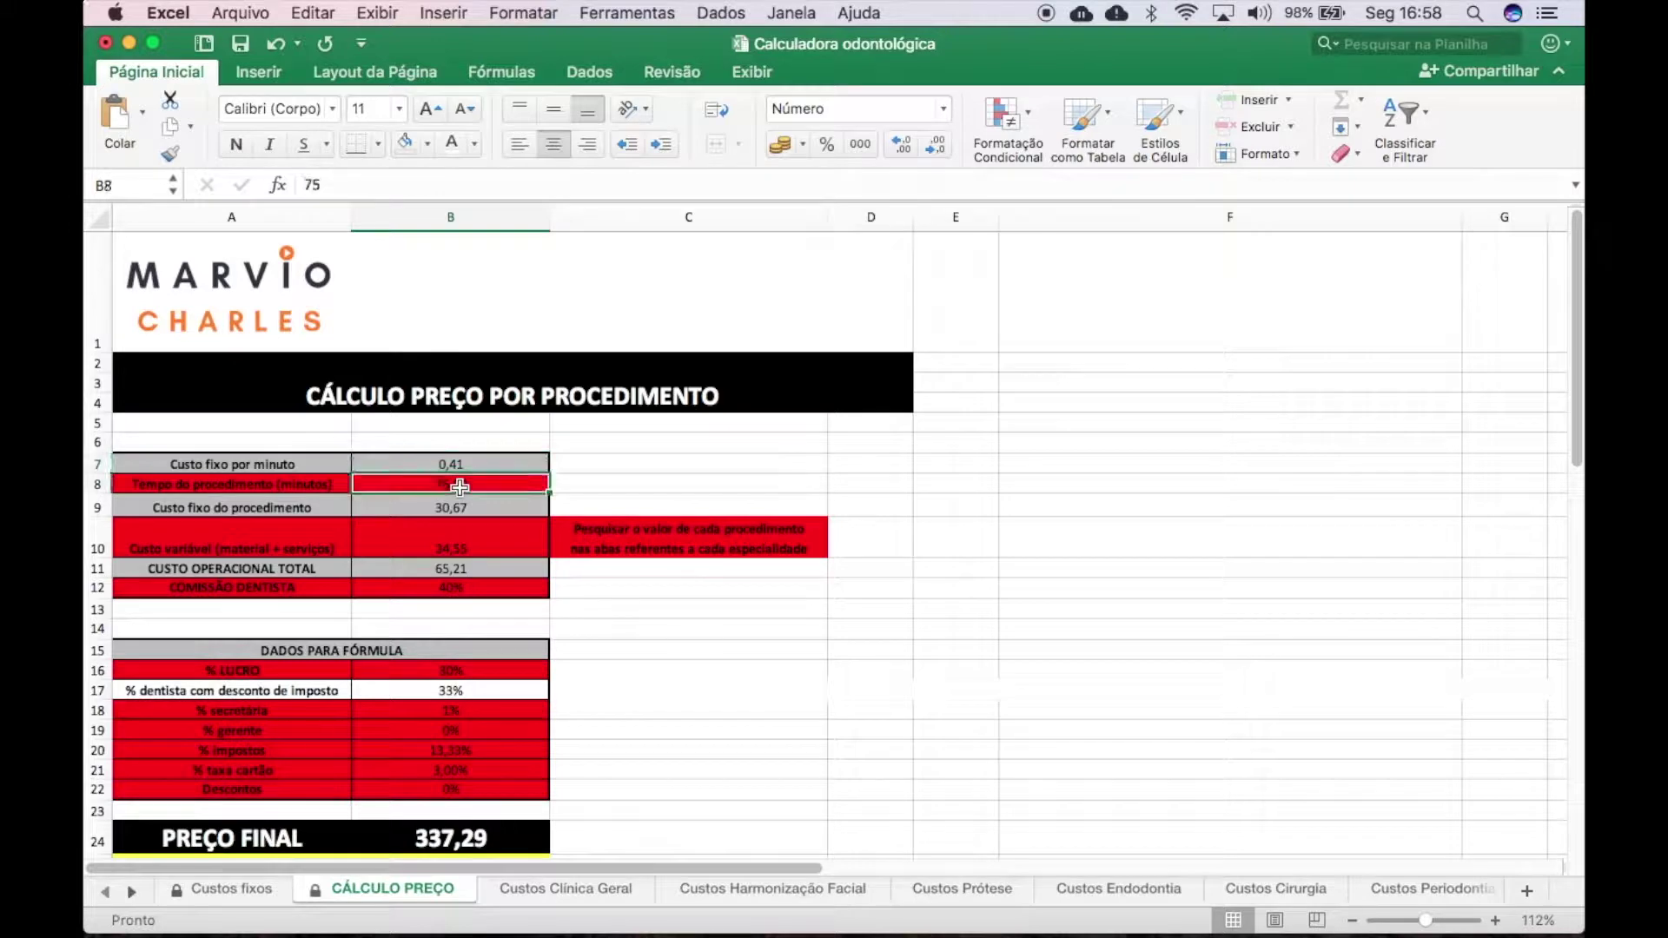
click(462, 537)
scroll(462, 539, down, 3)
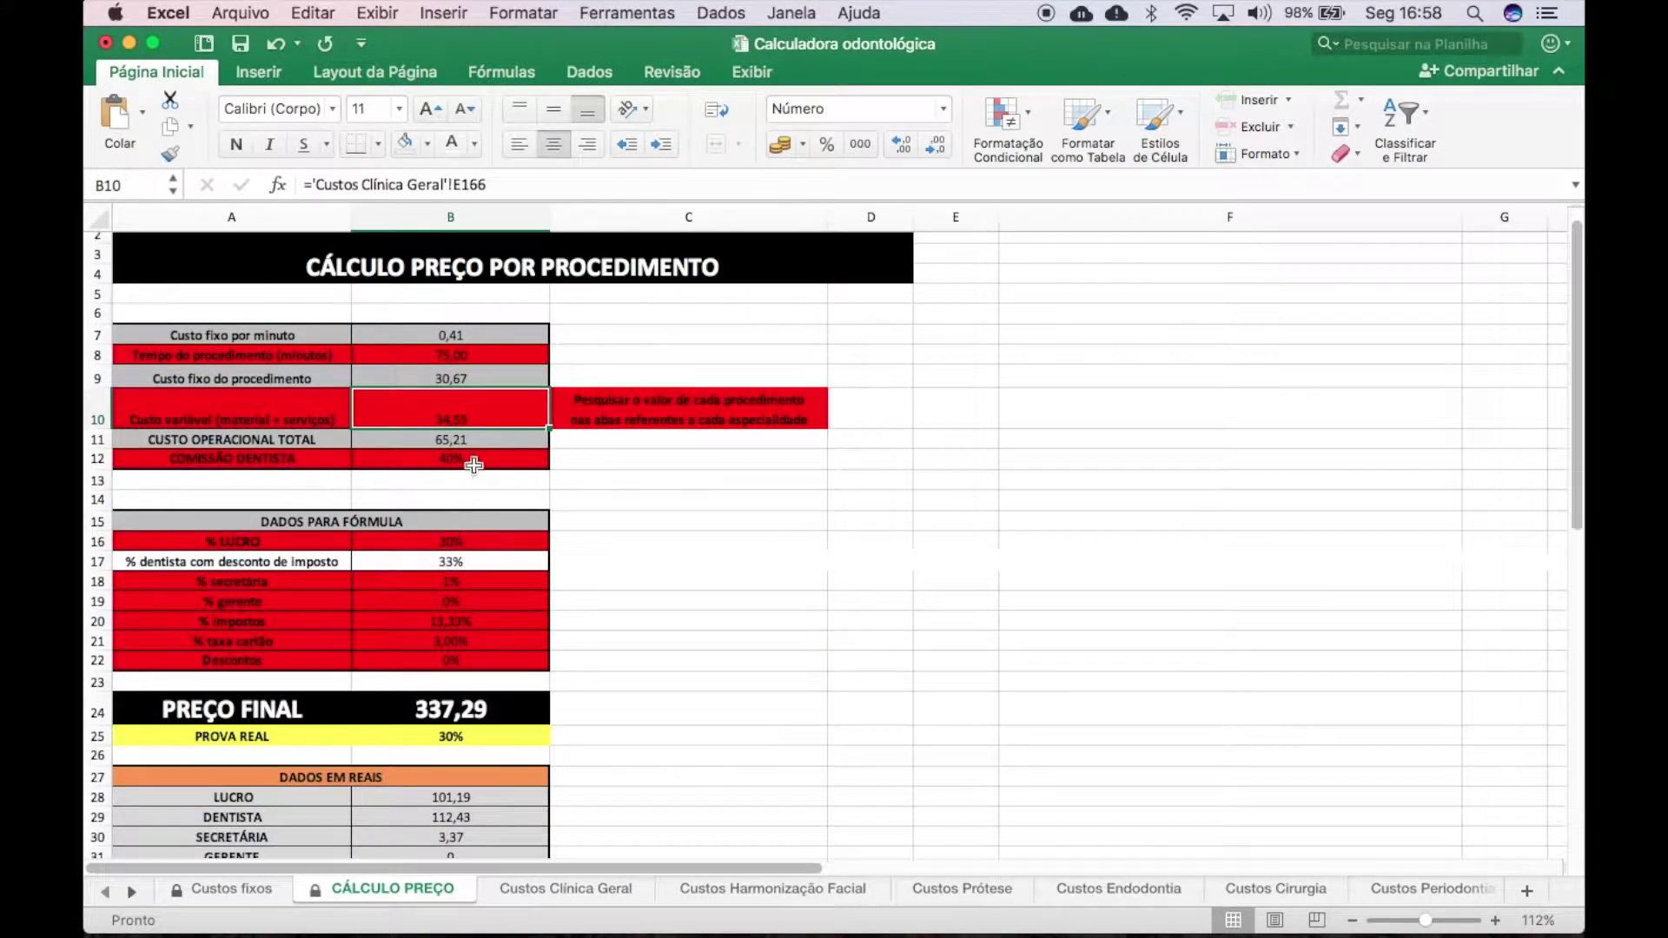
click(478, 458)
click(488, 582)
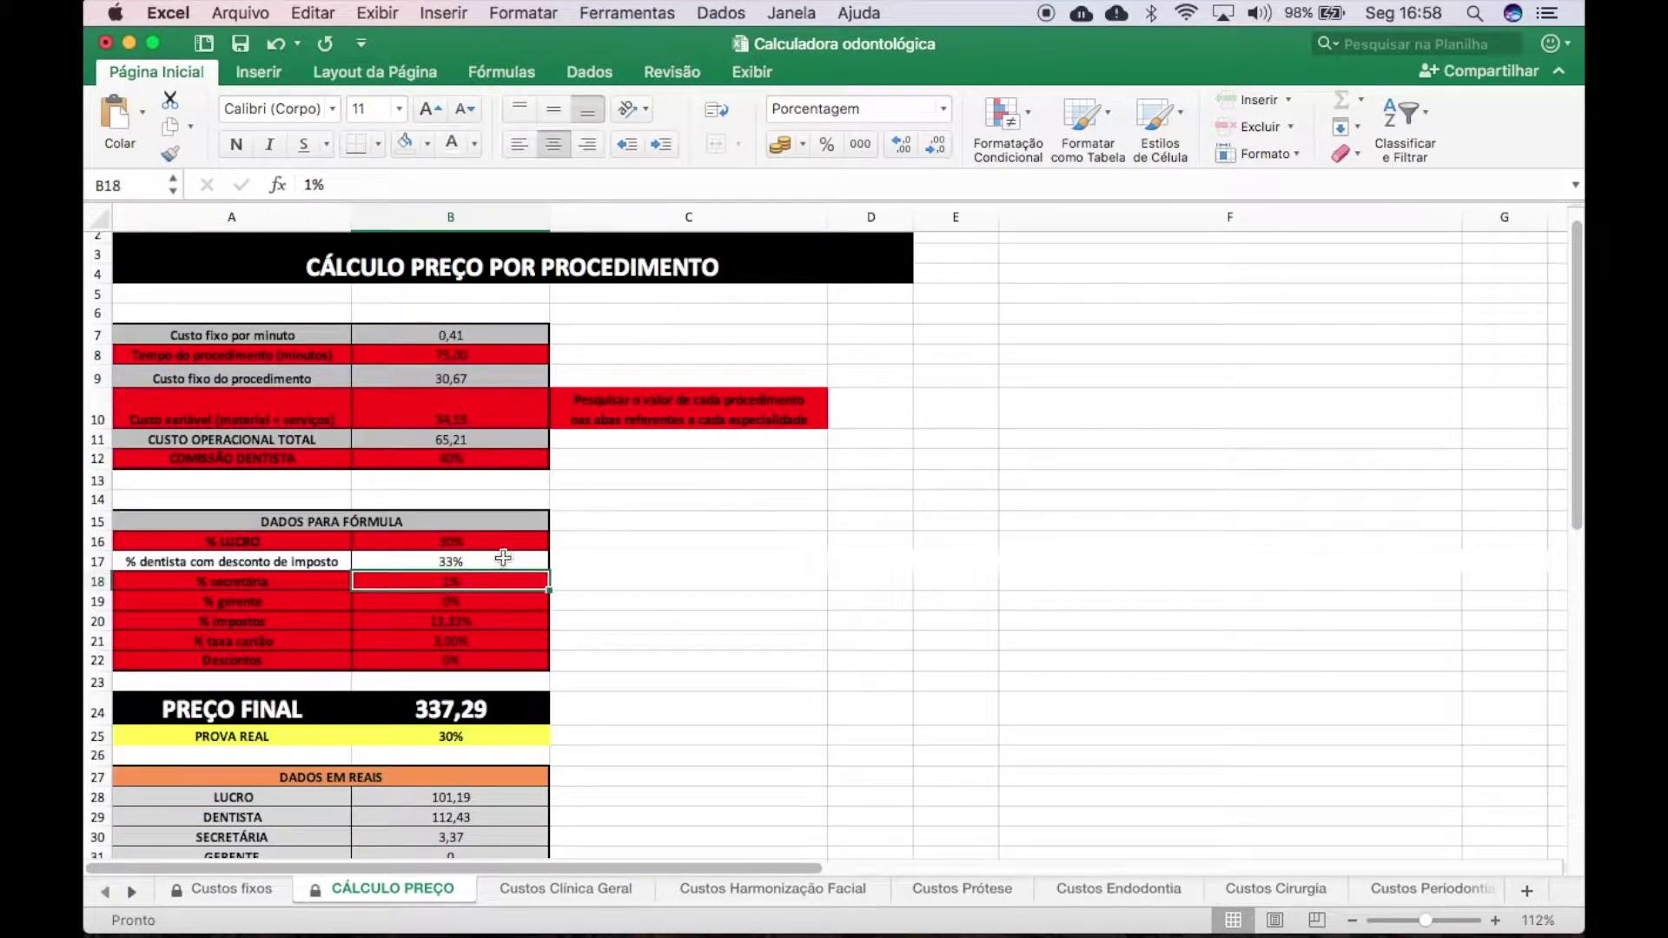
click(497, 559)
scroll(494, 539, down, 2)
click(488, 545)
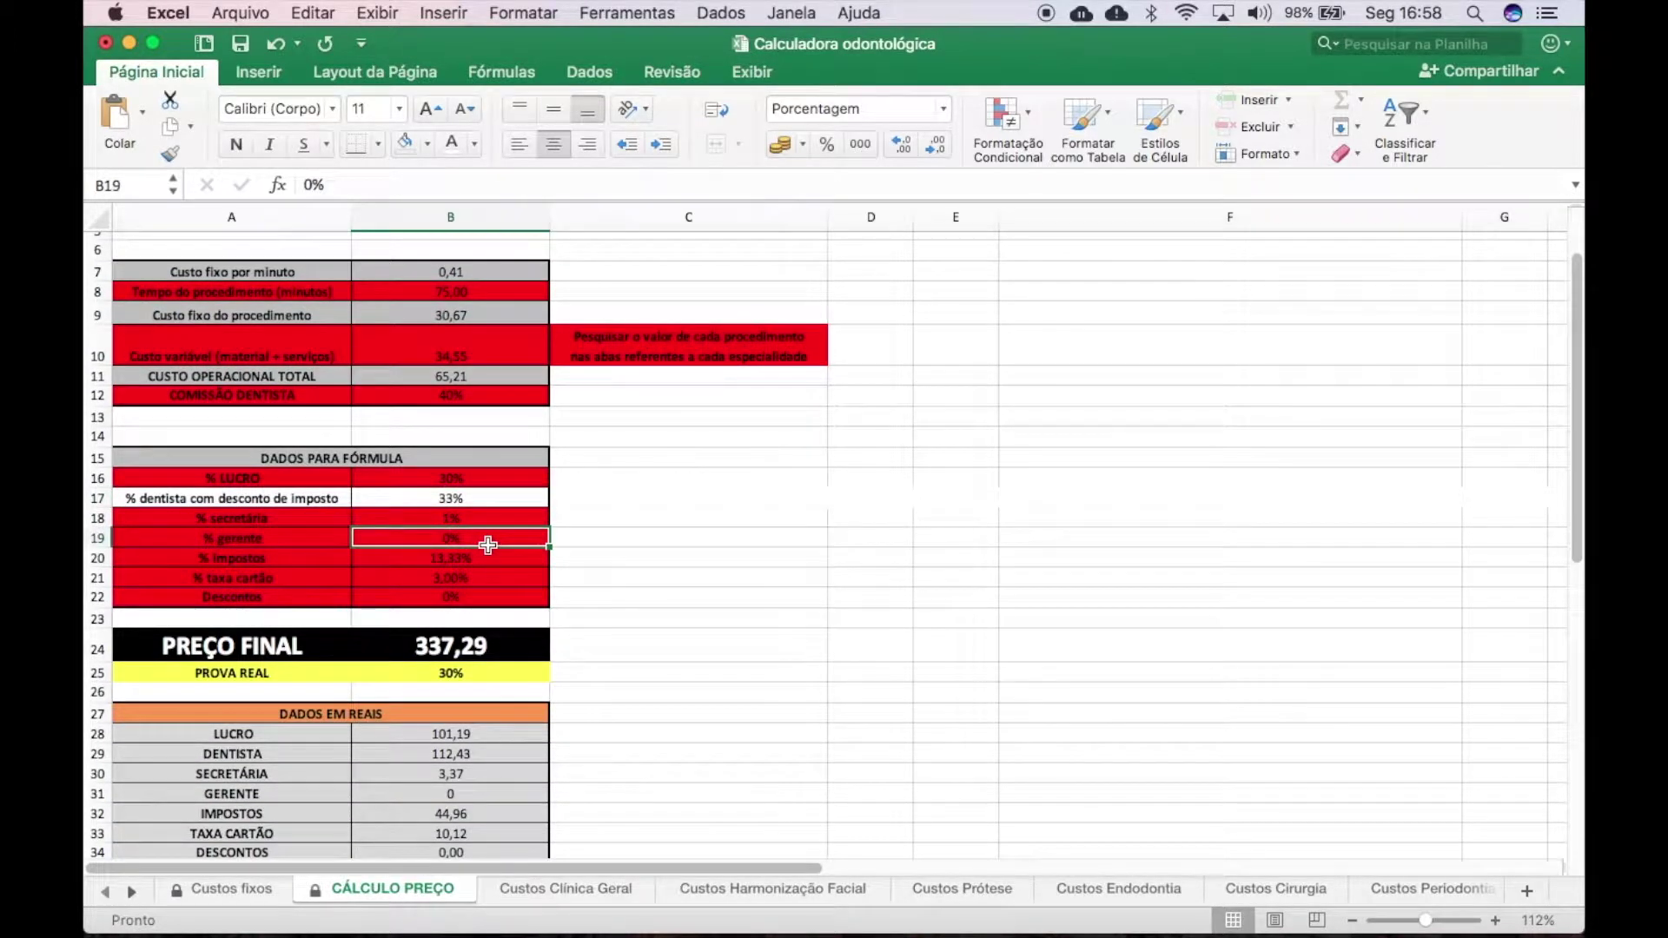
click(465, 580)
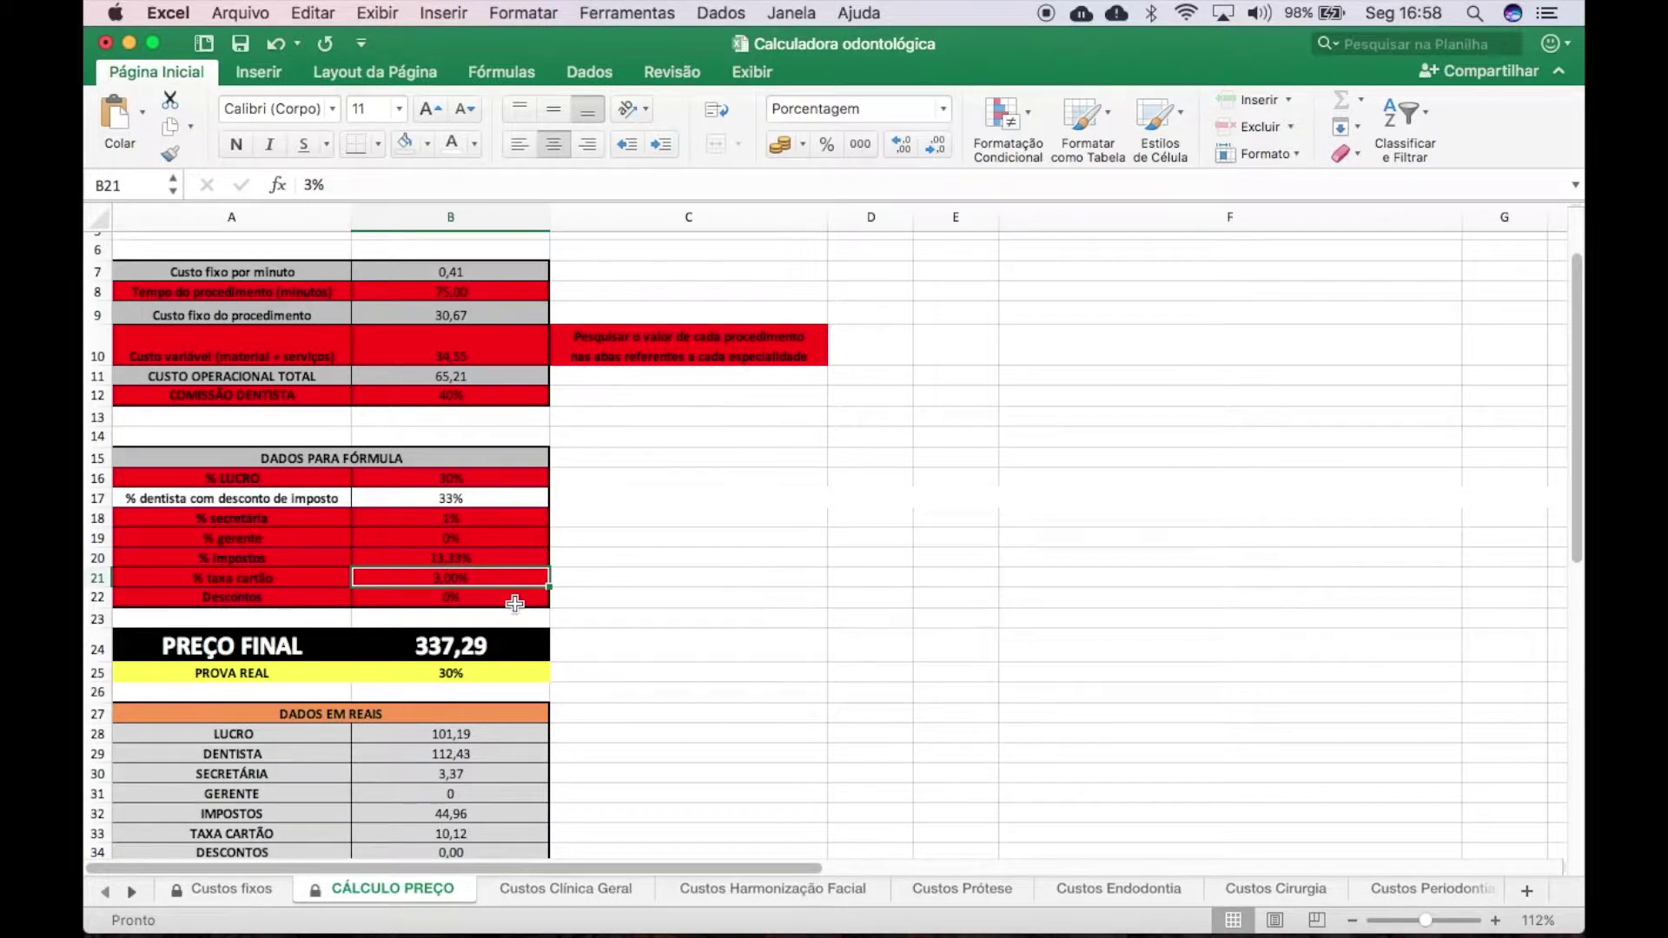
scroll(515, 604, down, 2)
scroll(515, 604, up, 5)
scroll(515, 604, down, 1)
scroll(515, 604, up, 1)
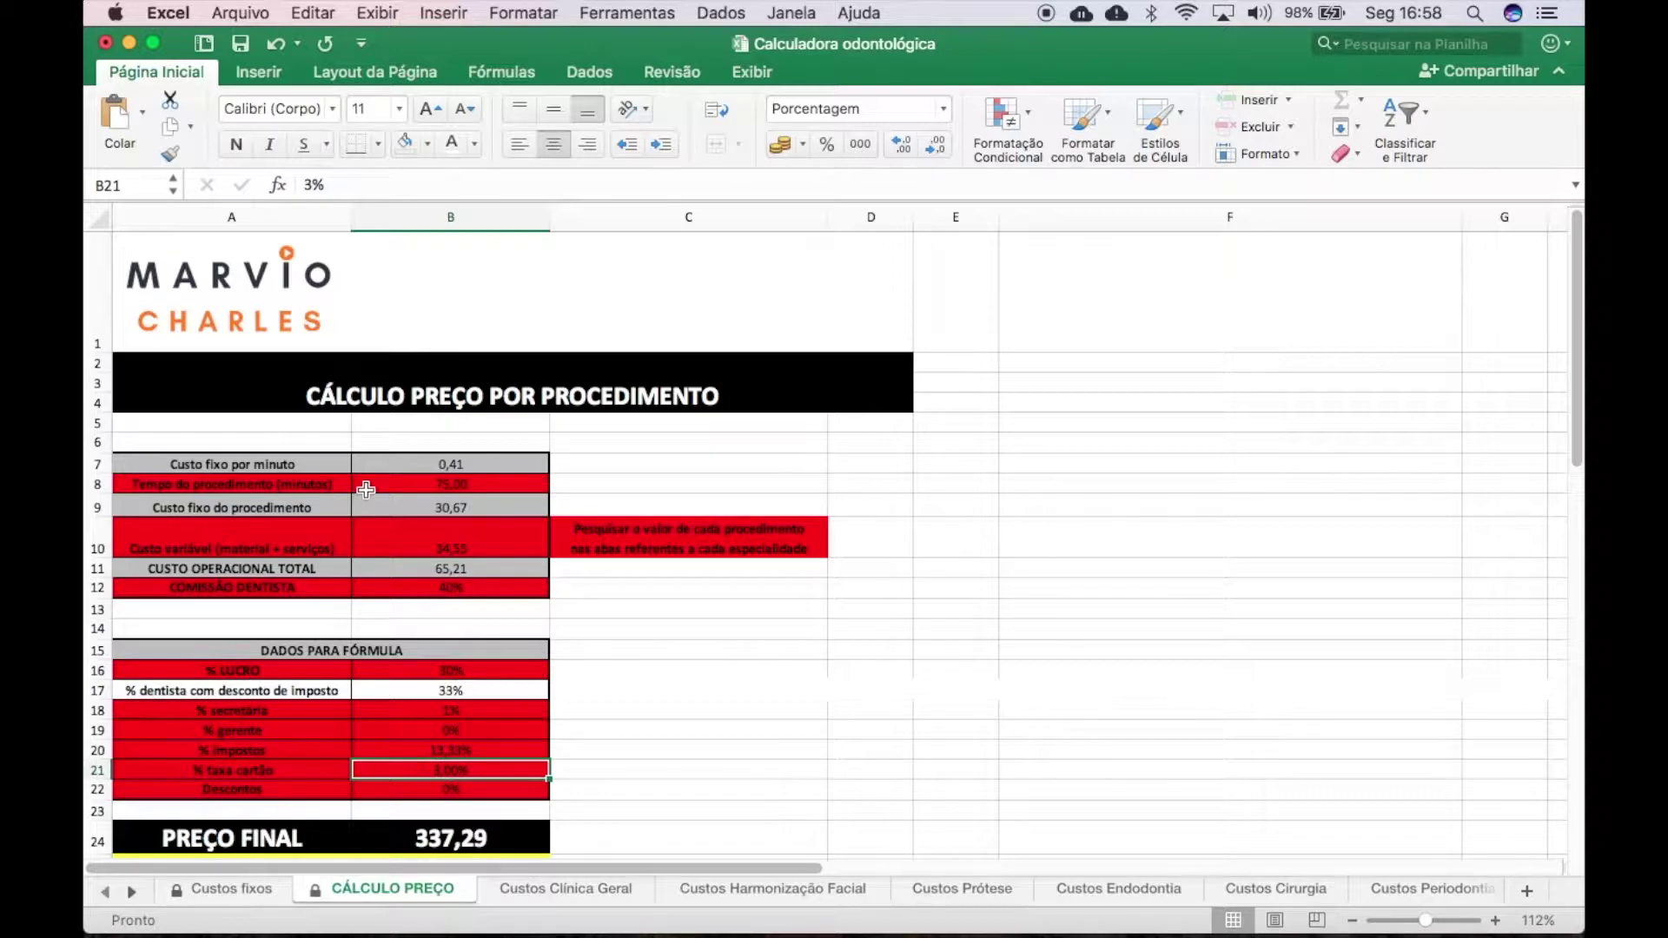
Step: Set the procedure time (Tempo do procedimento) in cell B8 to 90 minutes
click(472, 487)
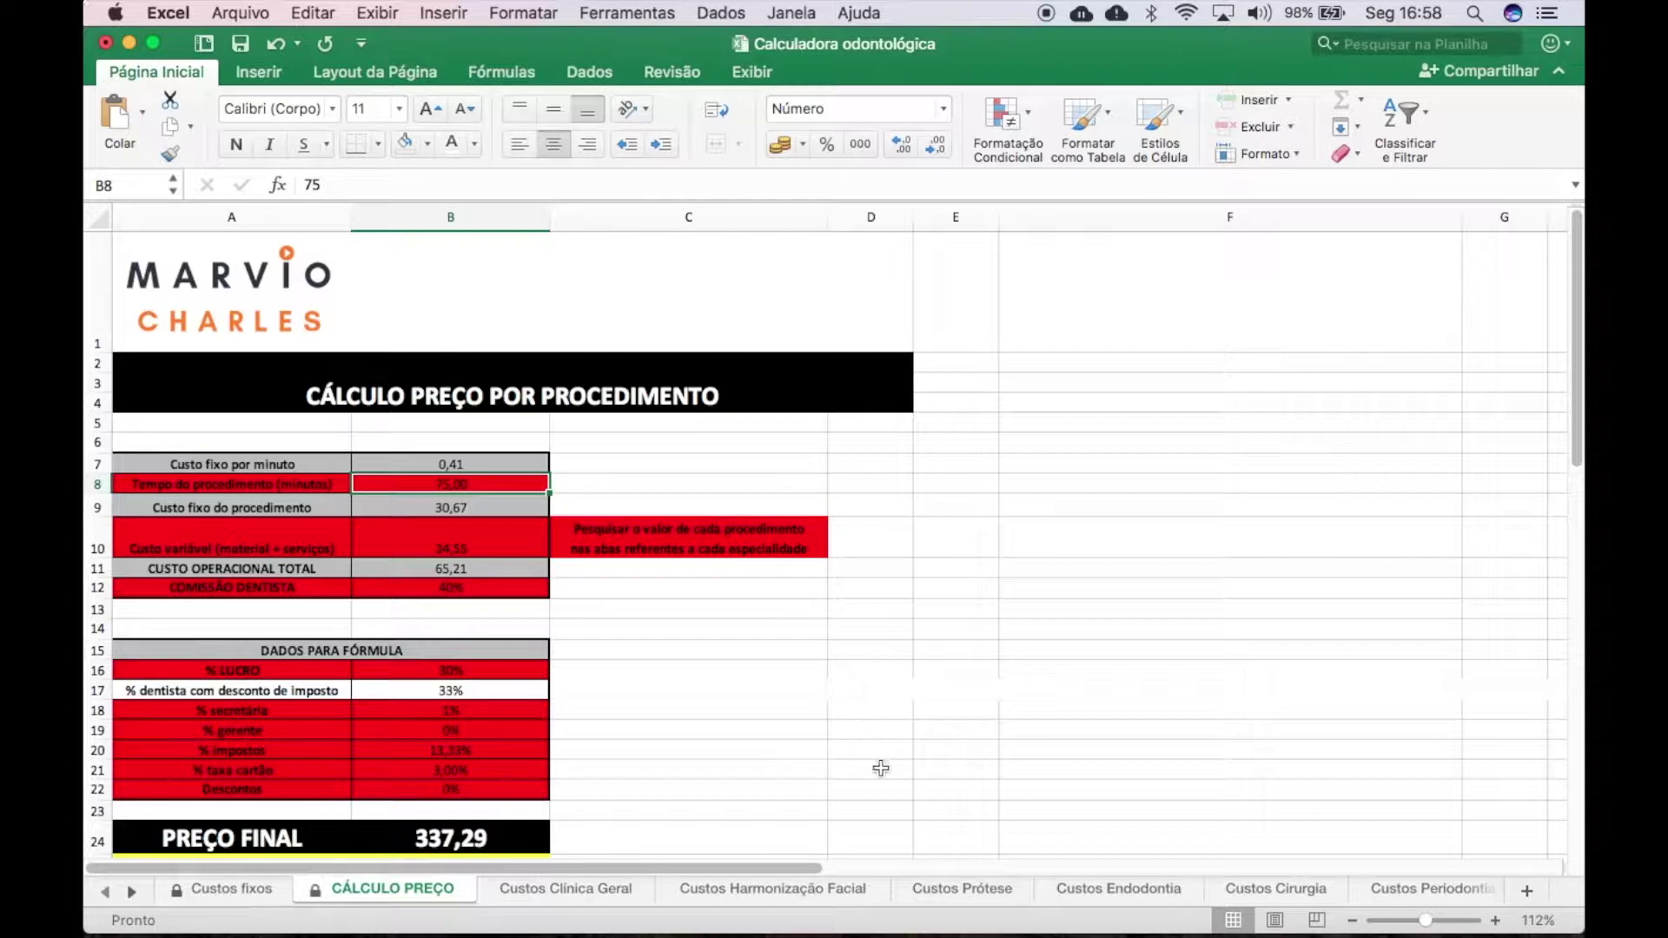
scroll(701, 655, down, 3)
scroll(700, 655, up, 3)
text(90)
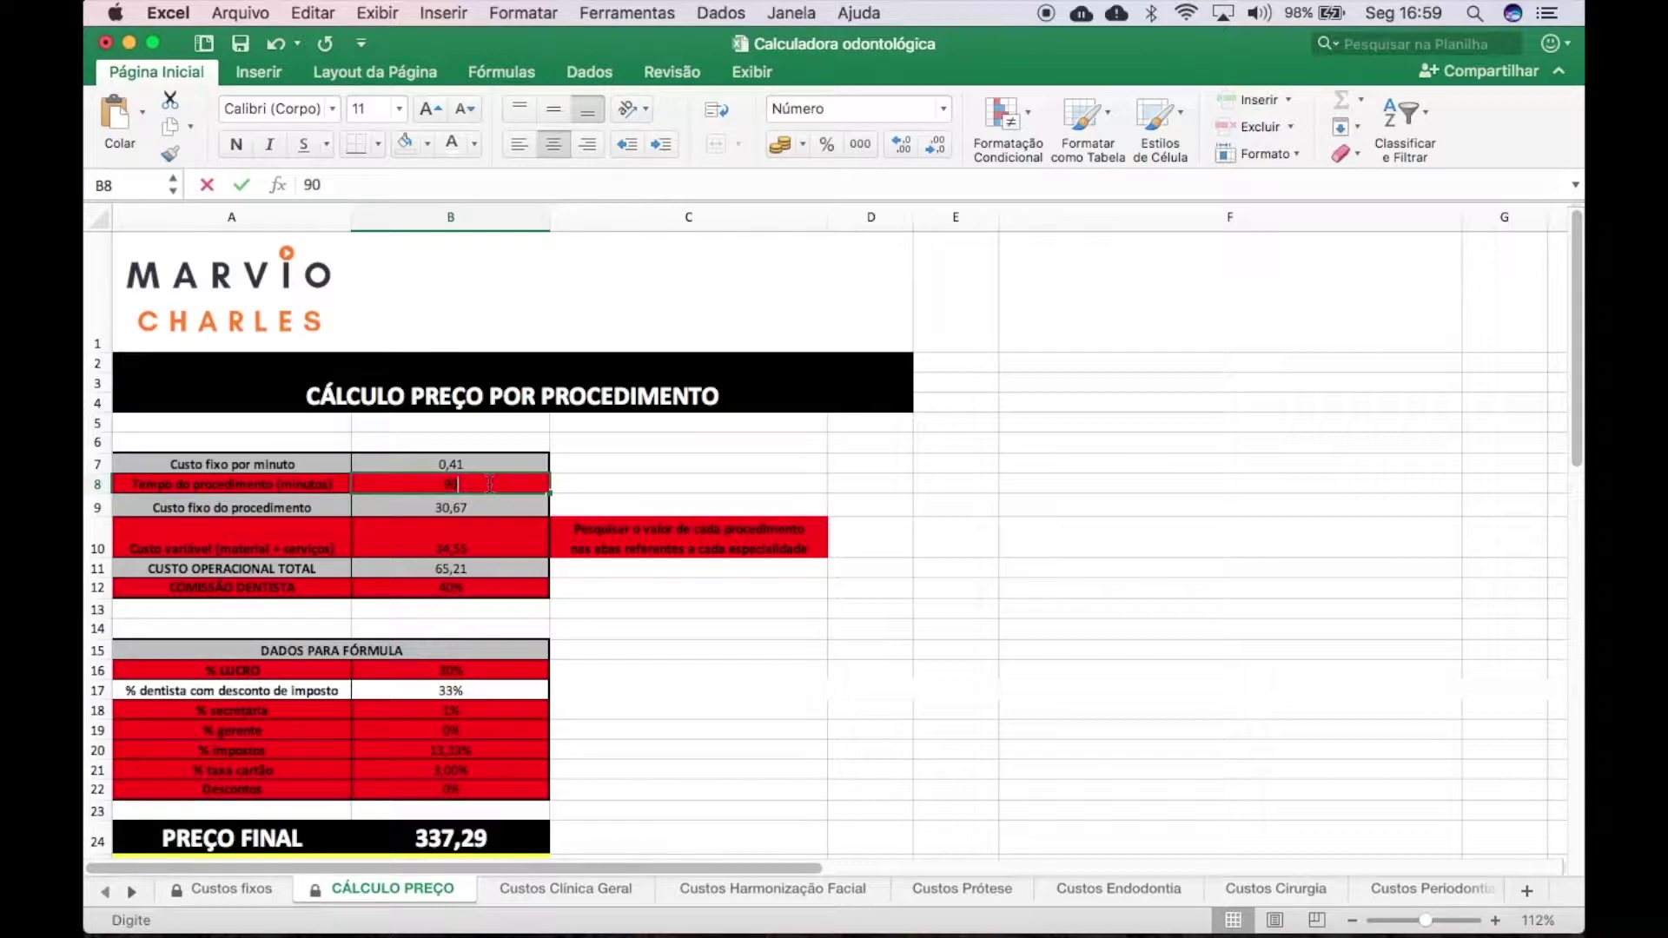
key(Return)
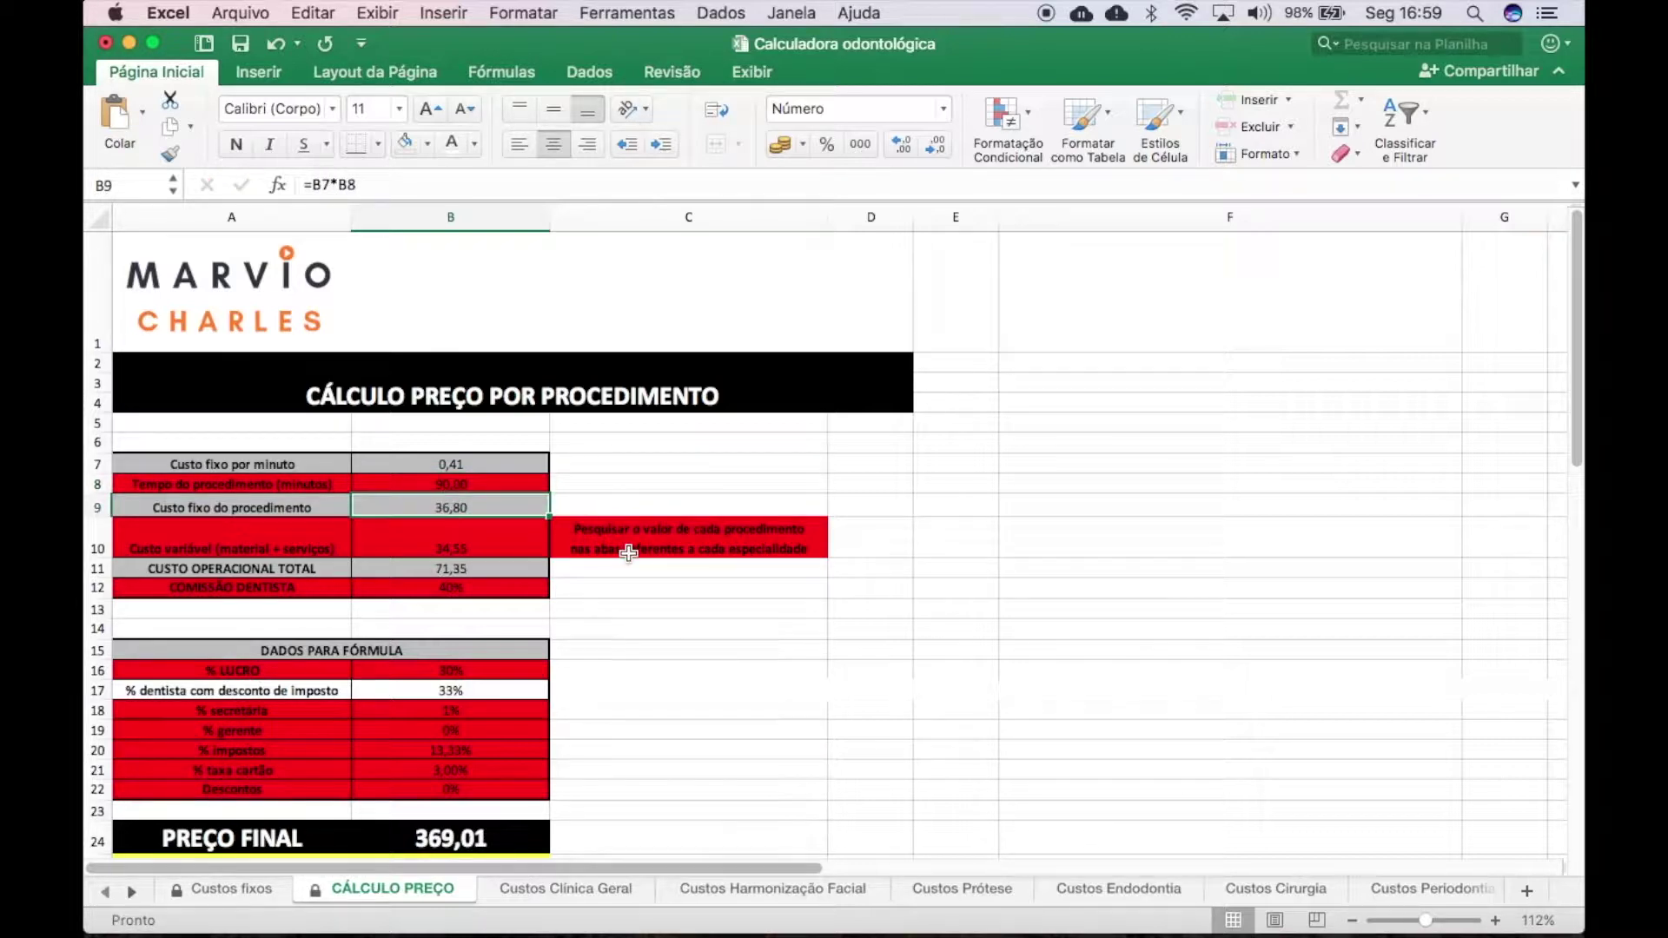
Step: Start a new formula in the Custo variável cell B10 that references the Custos Clínica Geral sheet
scroll(629, 553, down, 2)
scroll(629, 554, down, 1)
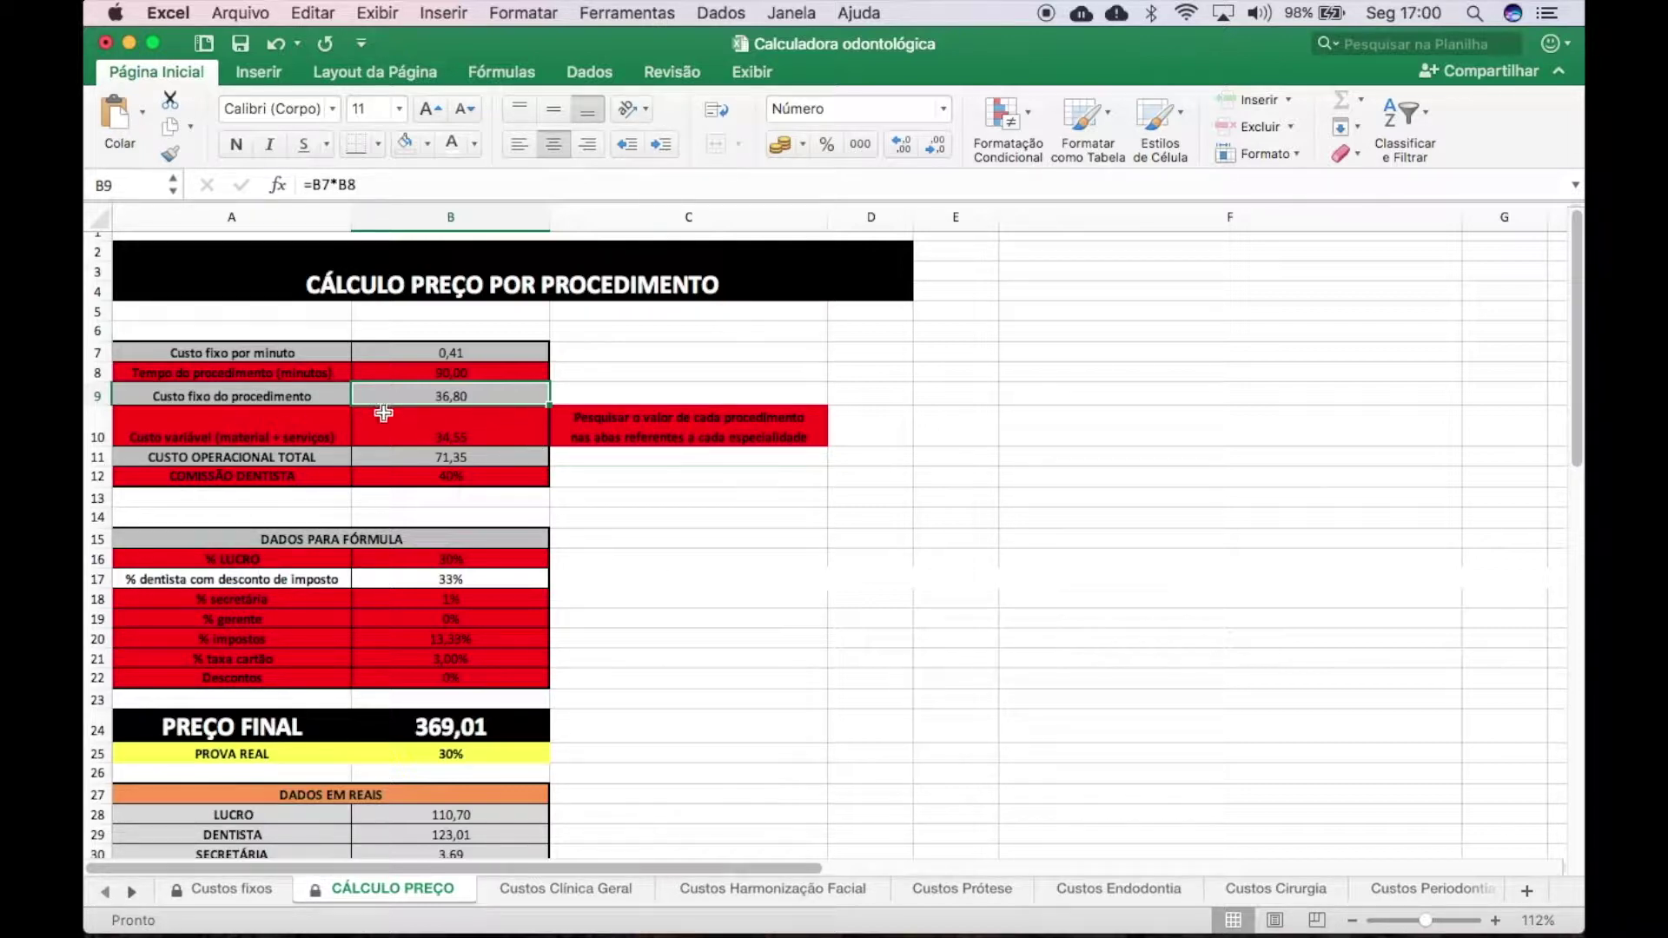
click(462, 430)
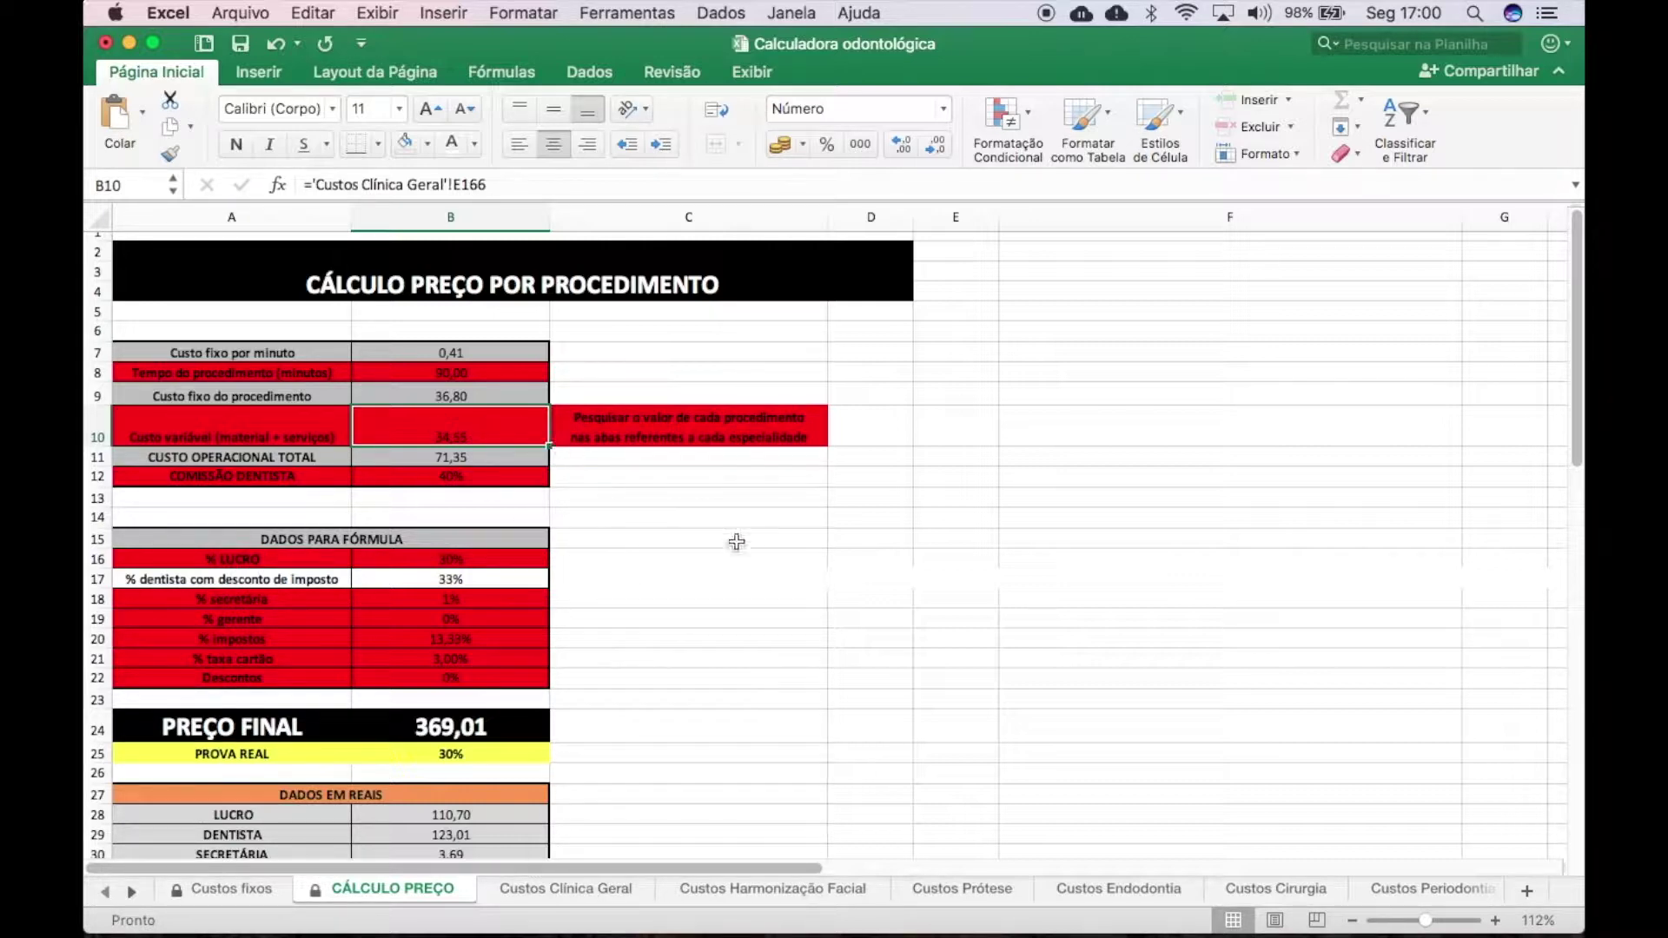
click(605, 469)
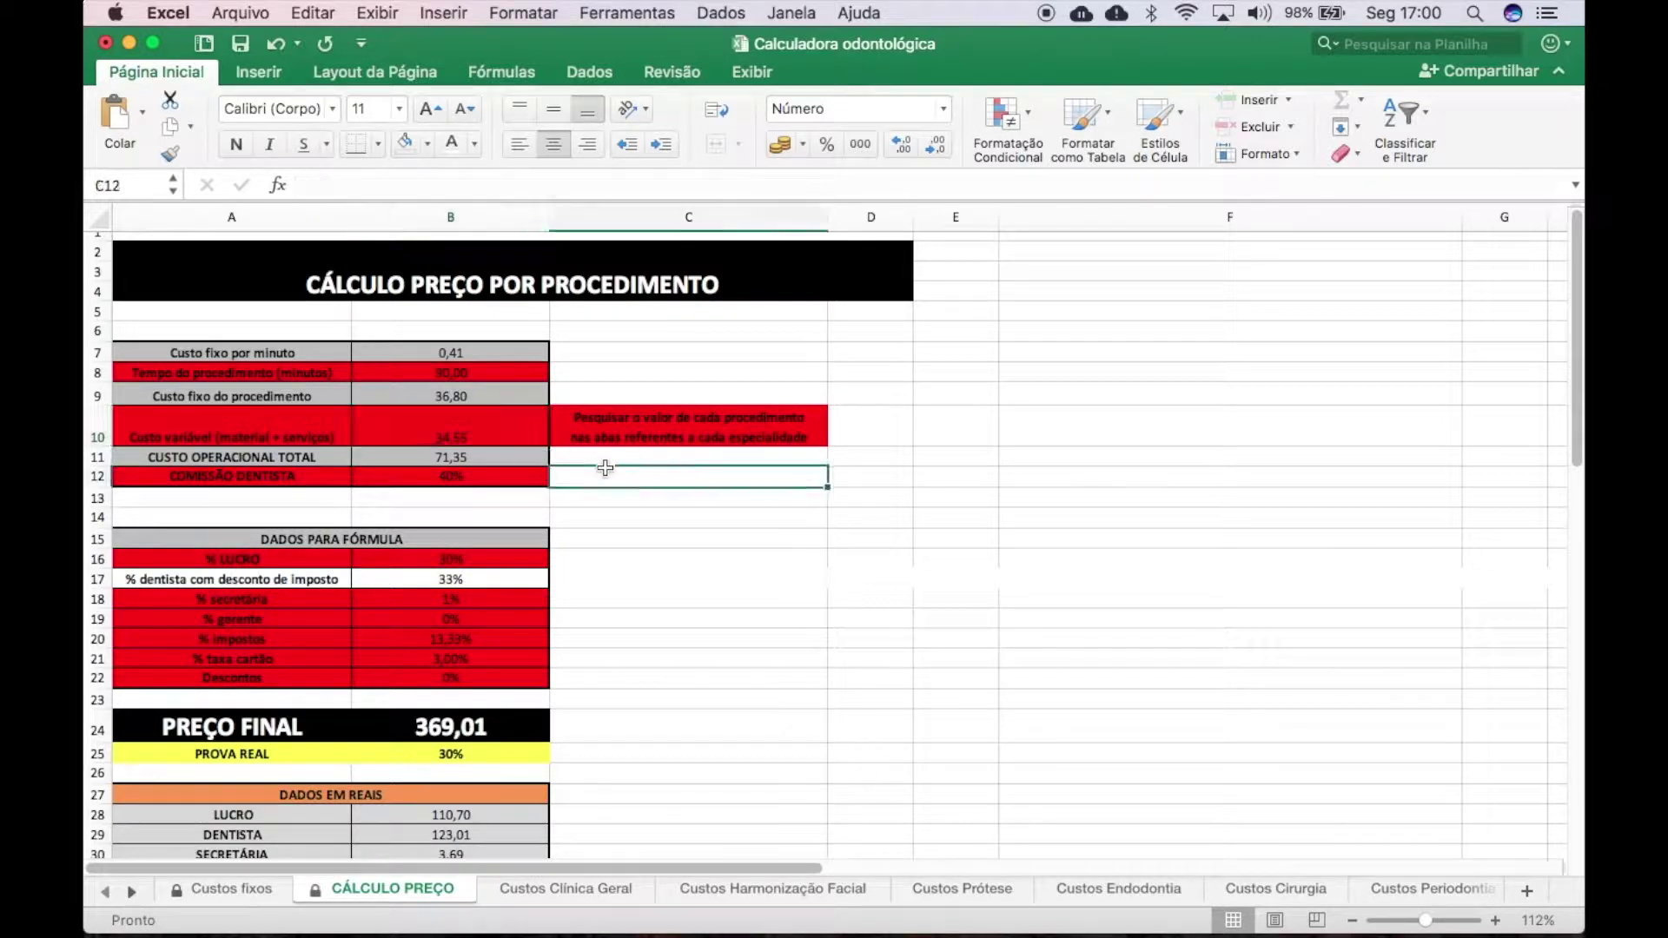
click(426, 426)
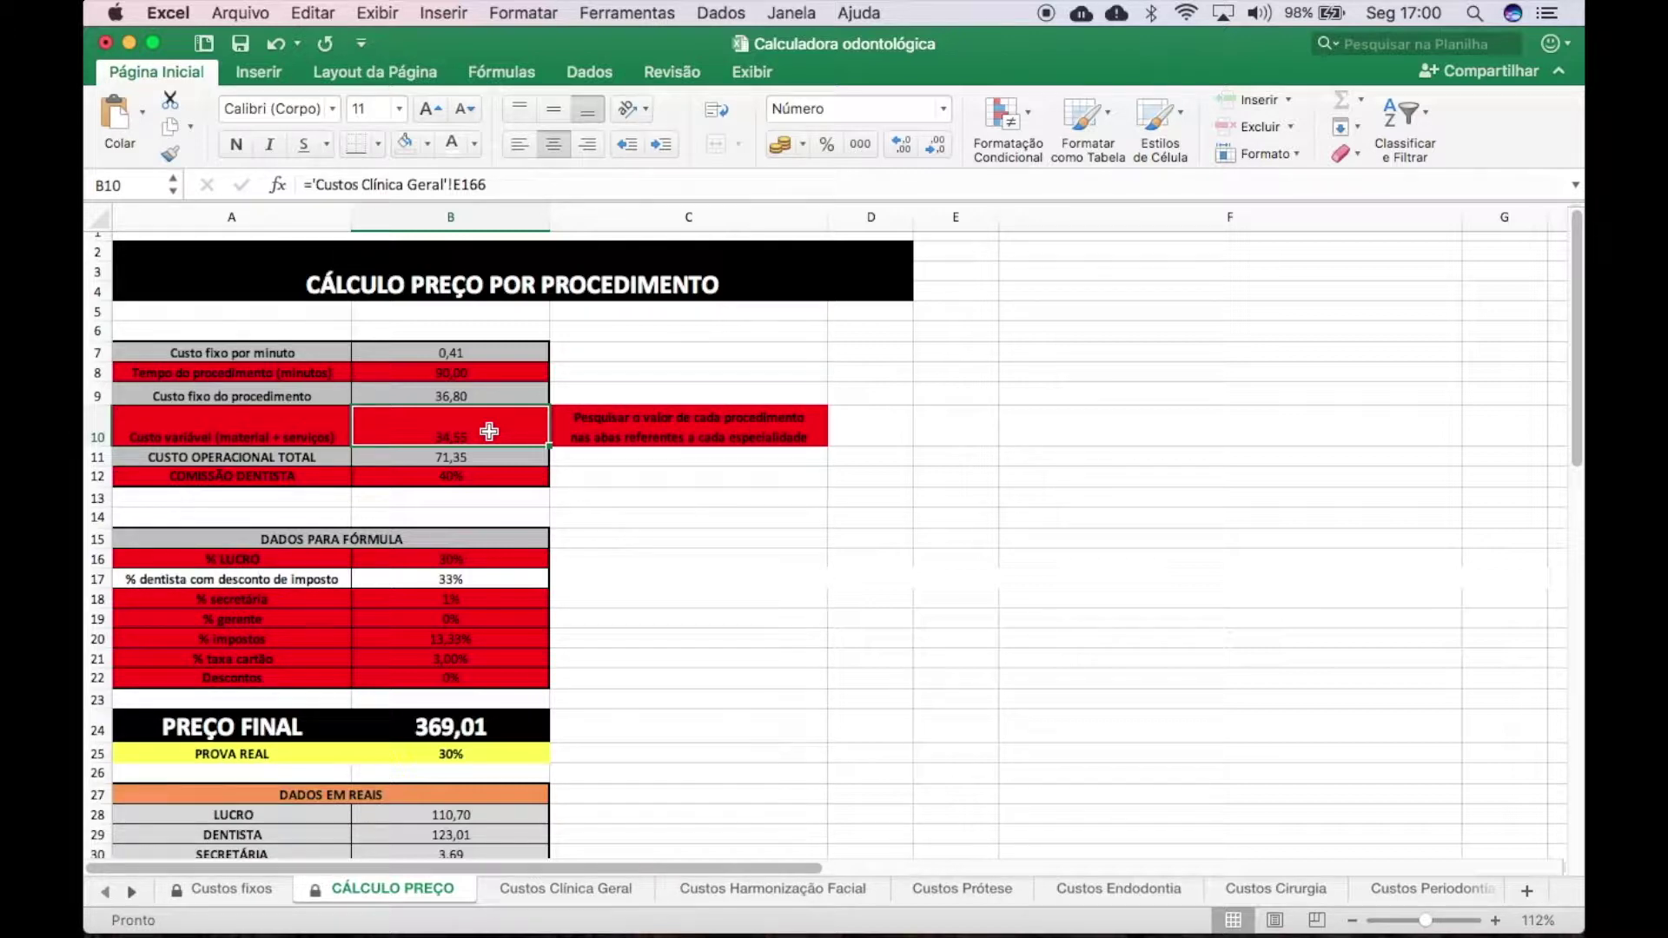
text(=)
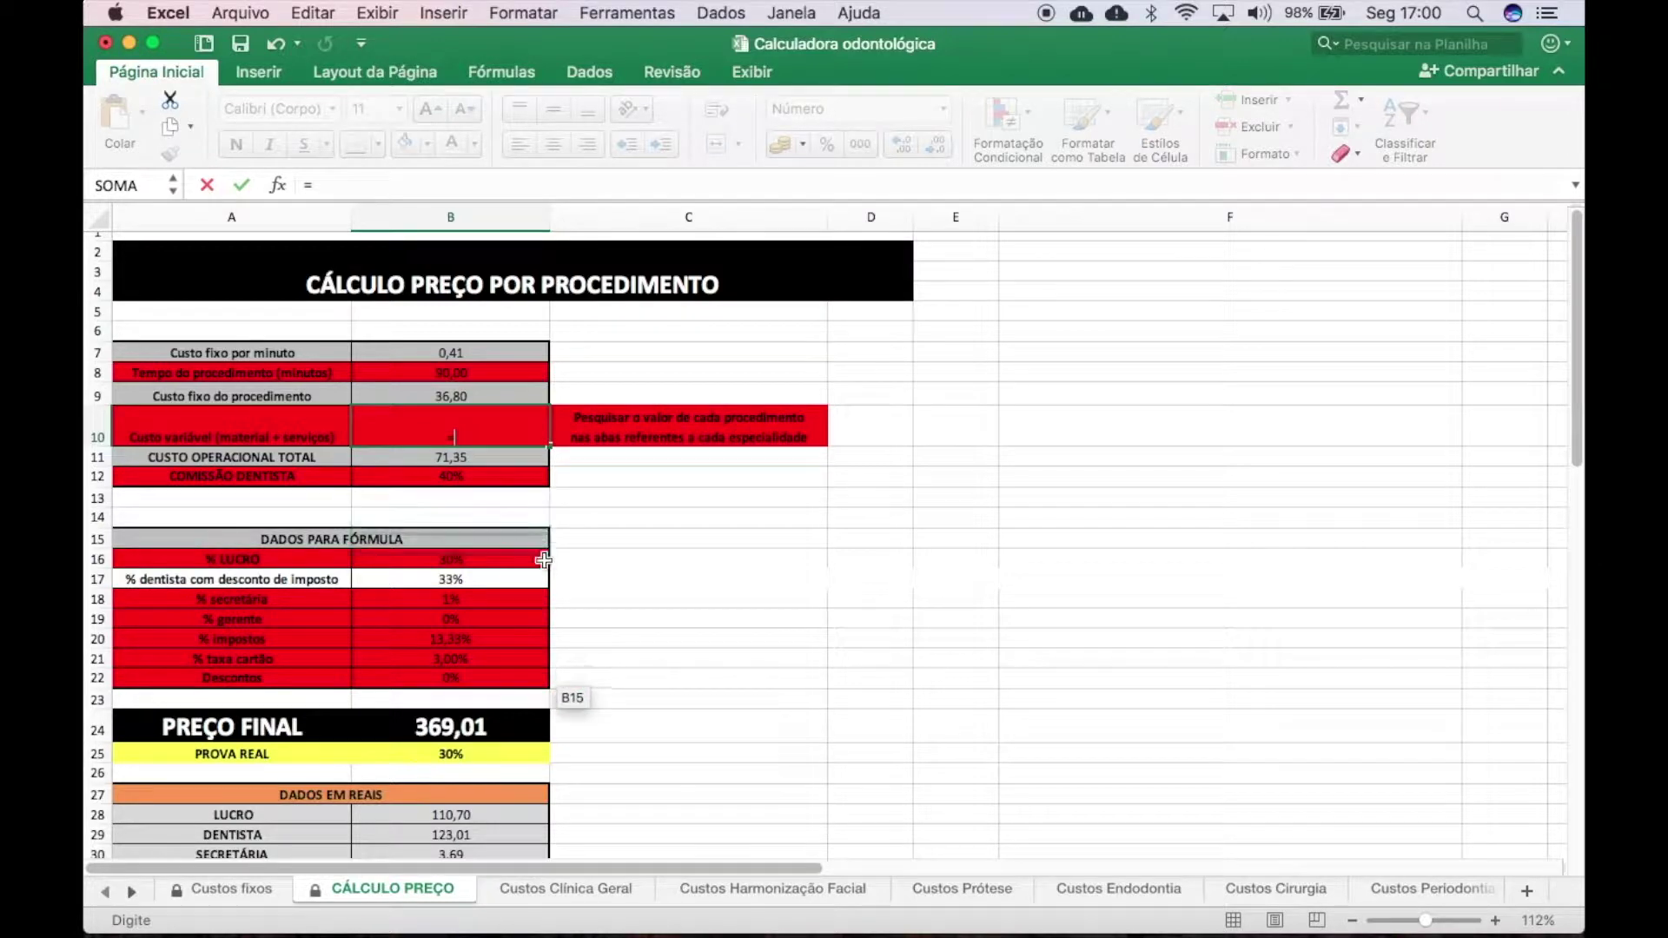
click(565, 889)
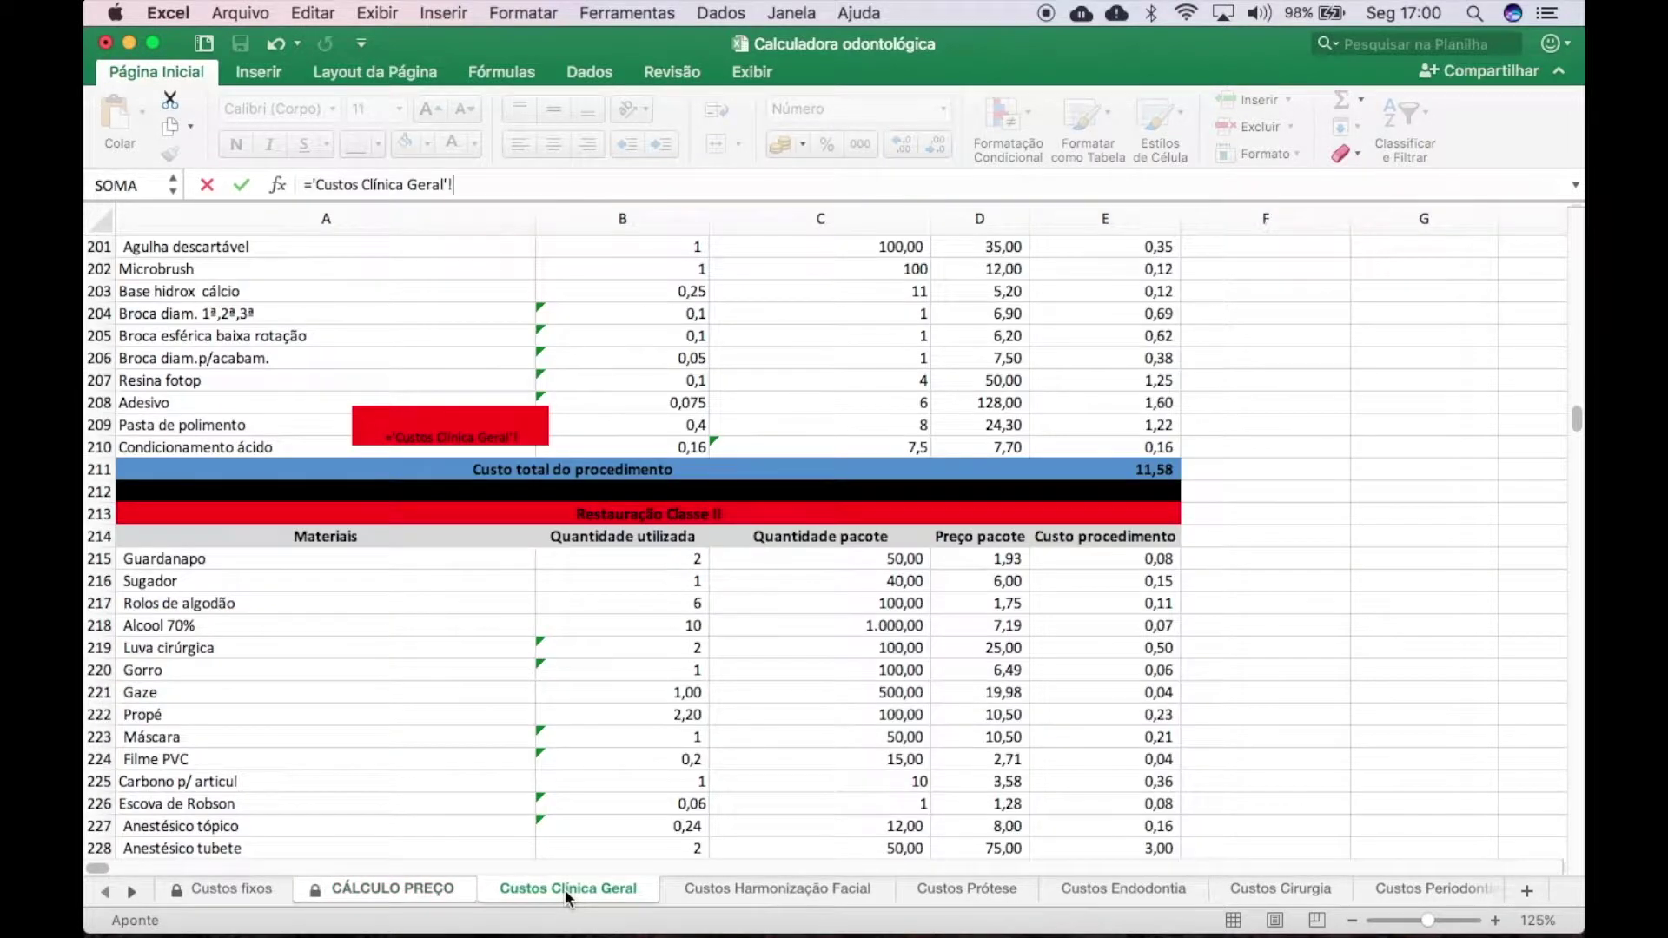
Step: Look through the procedure cost tables on the Custos Clínica Geral sheet for the procedure to reference
scroll(738, 468, up, 5)
scroll(739, 468, up, 8)
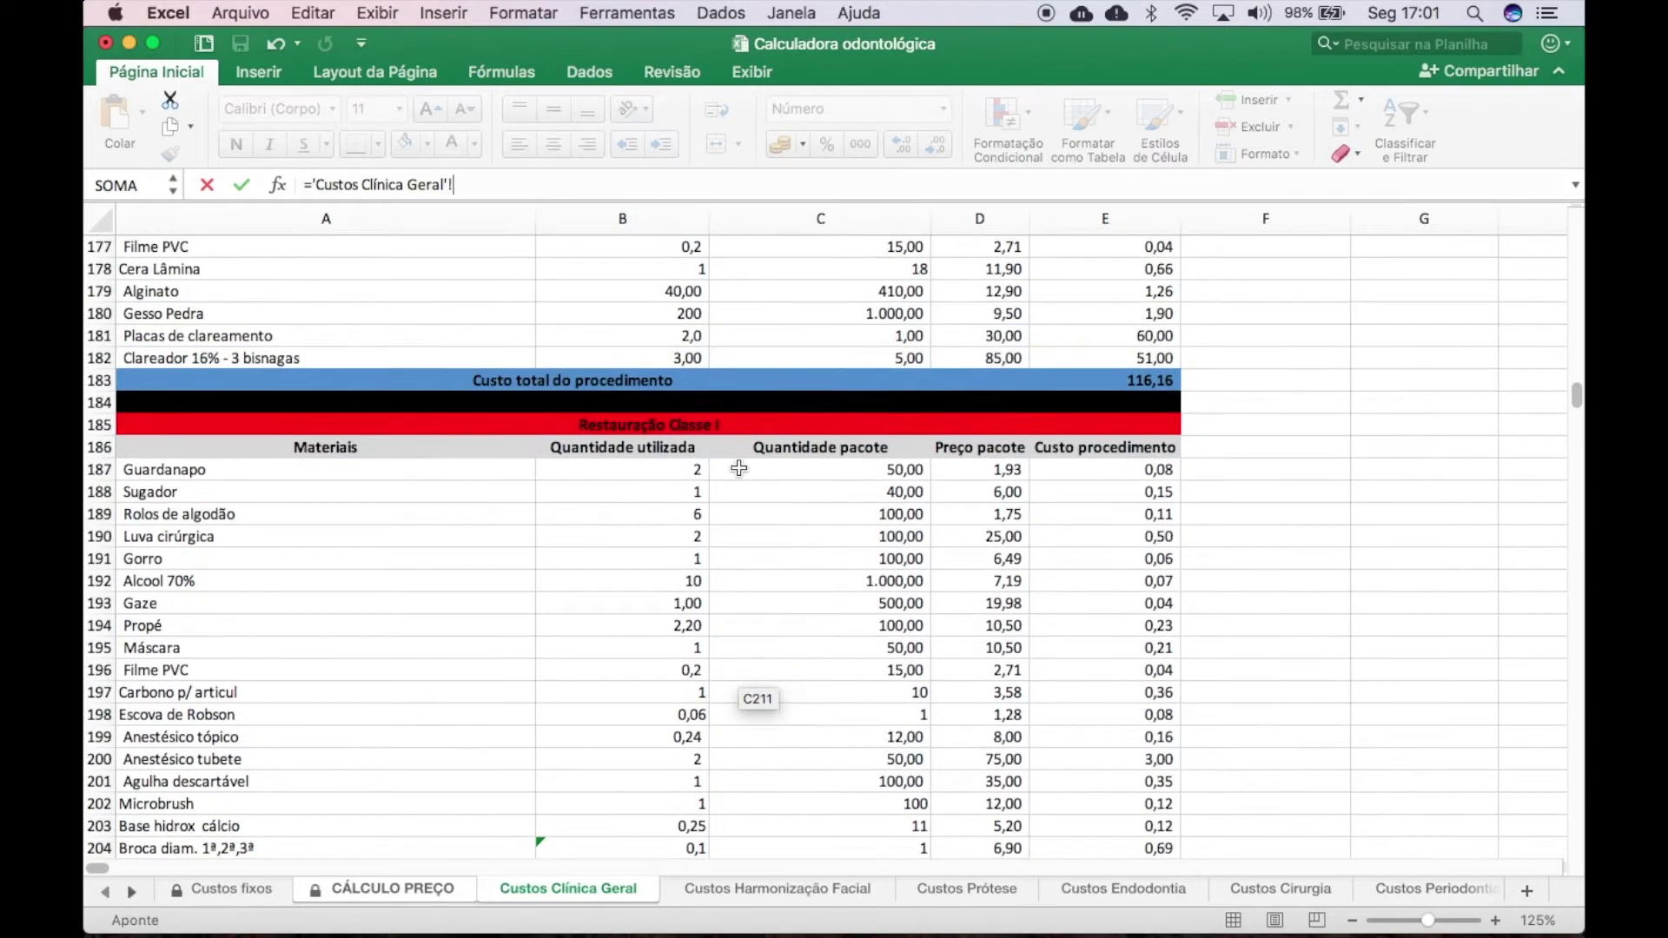
scroll(738, 468, up, 10)
scroll(738, 468, up, 20)
scroll(739, 468, down, 8)
scroll(738, 468, down, 20)
scroll(739, 468, up, 20)
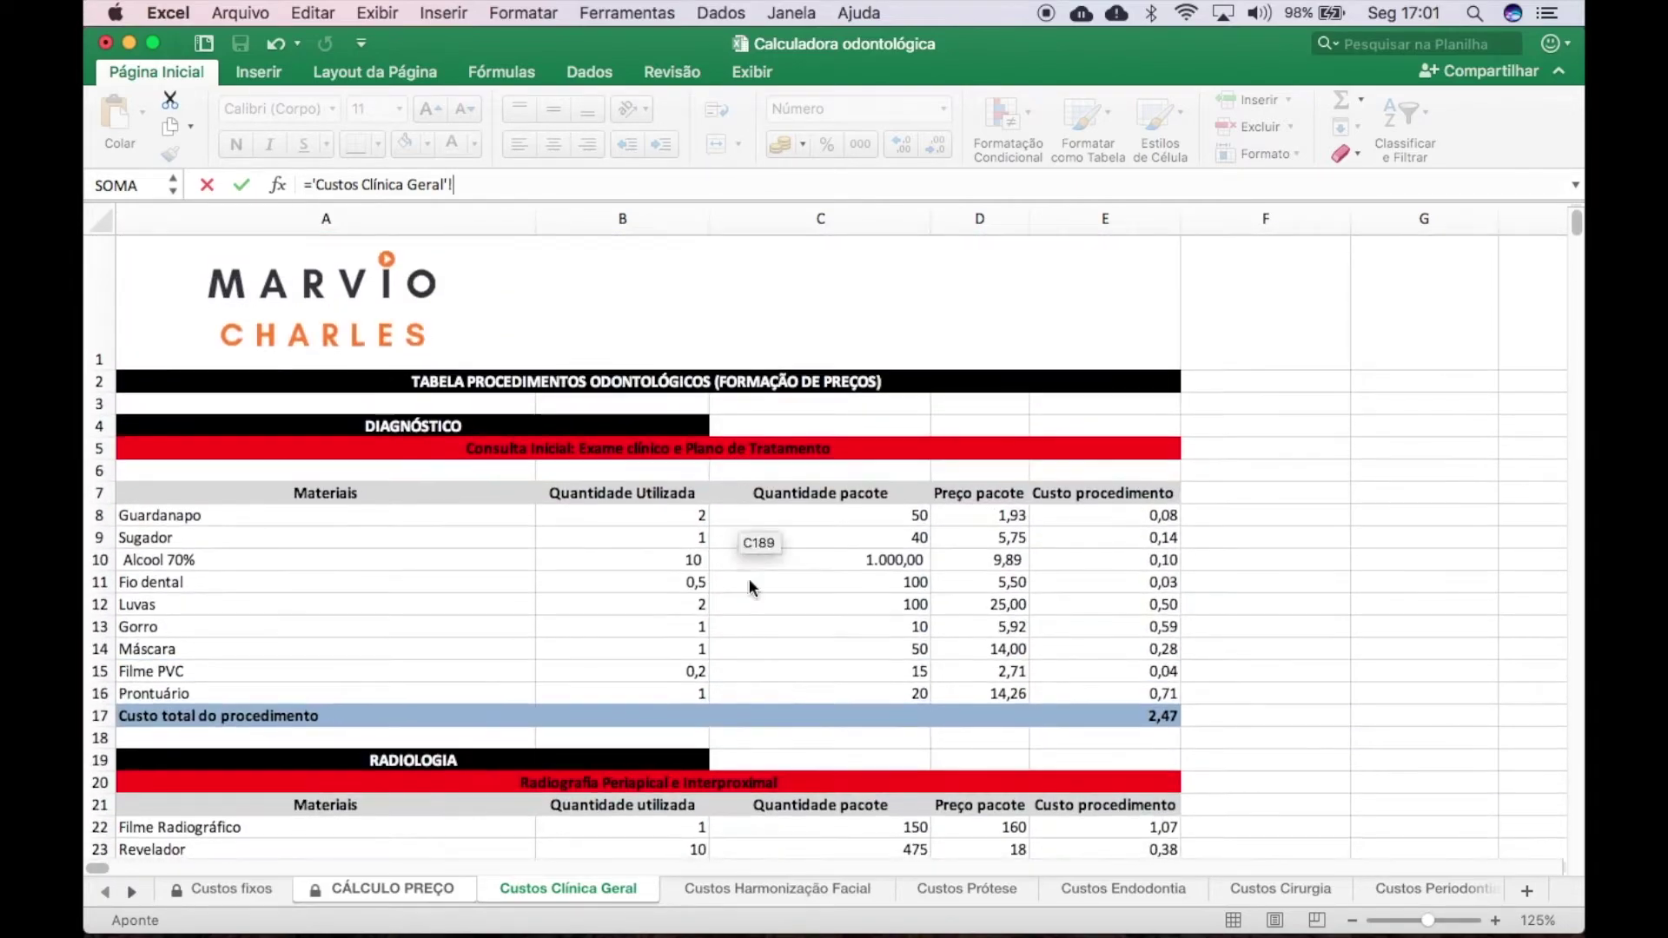
Step: Search the Custos Clínica Geral sheet for "clareamento"
click(513, 10)
mouse_move(584, 10)
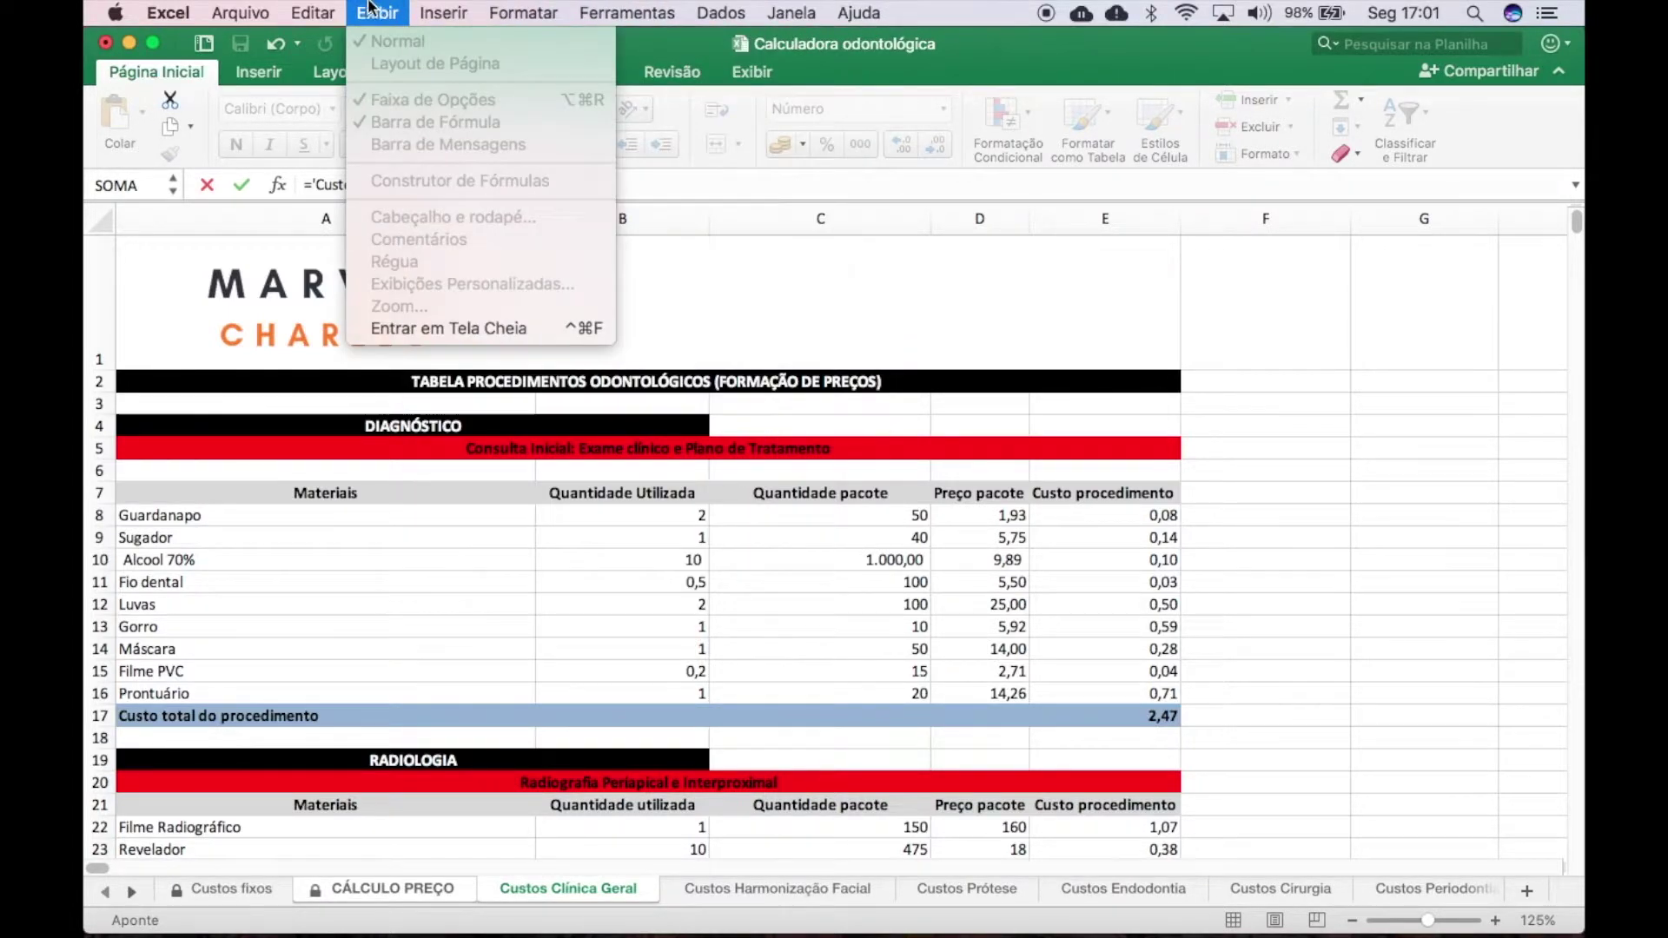
mouse_move(721, 12)
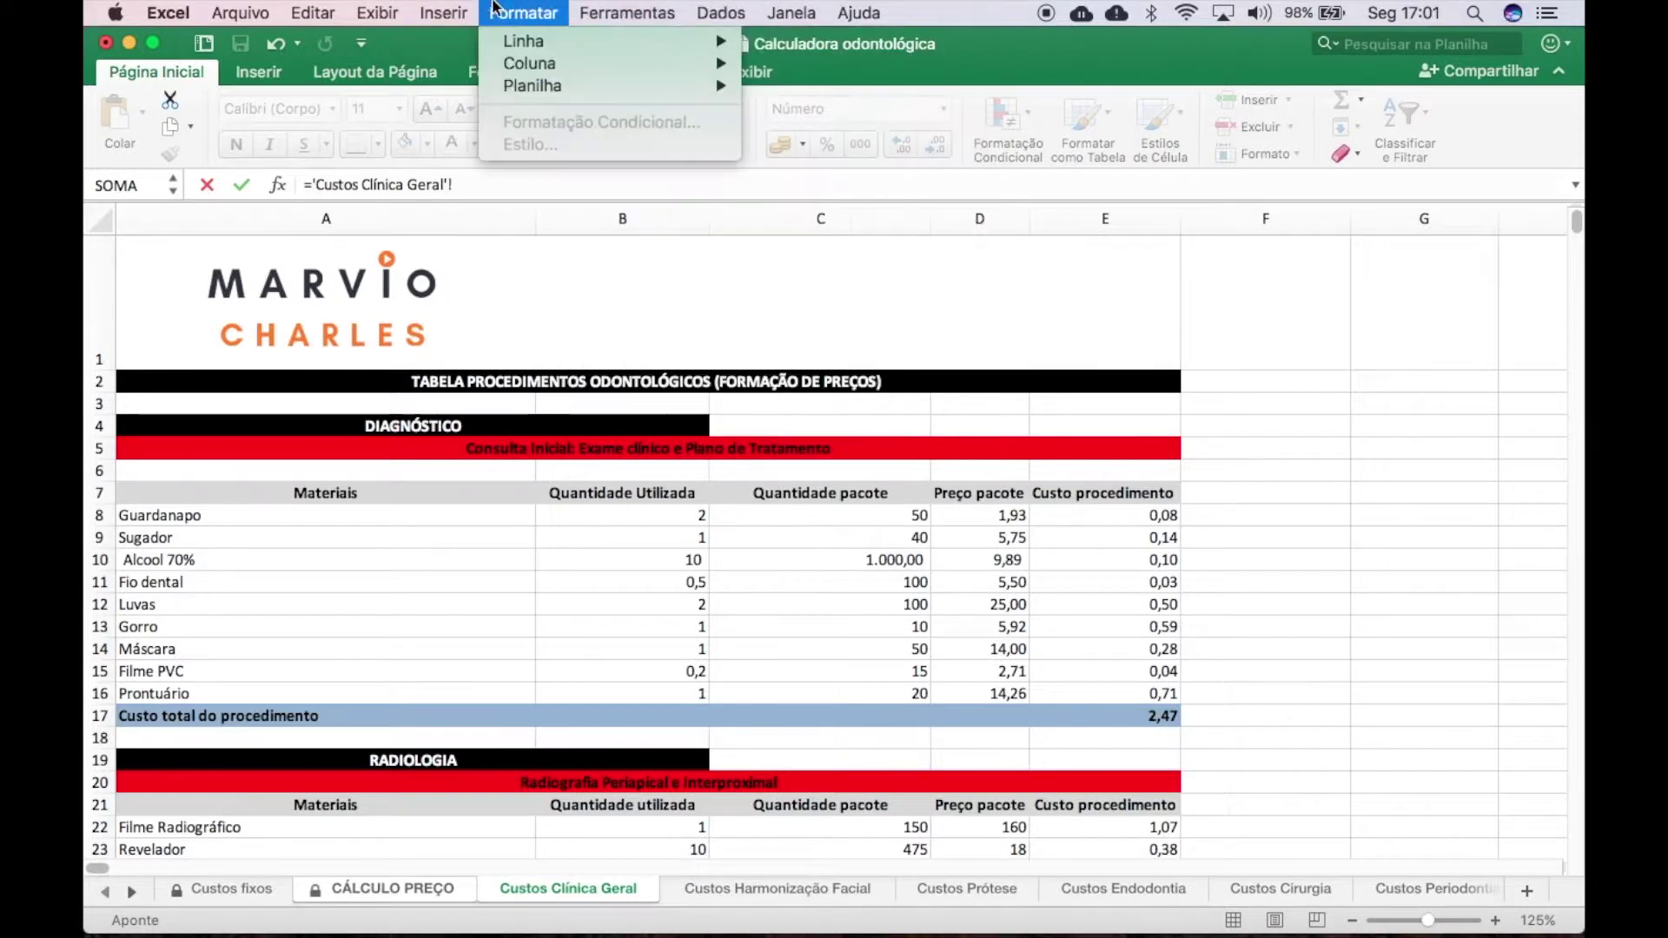
mouse_move(417, 7)
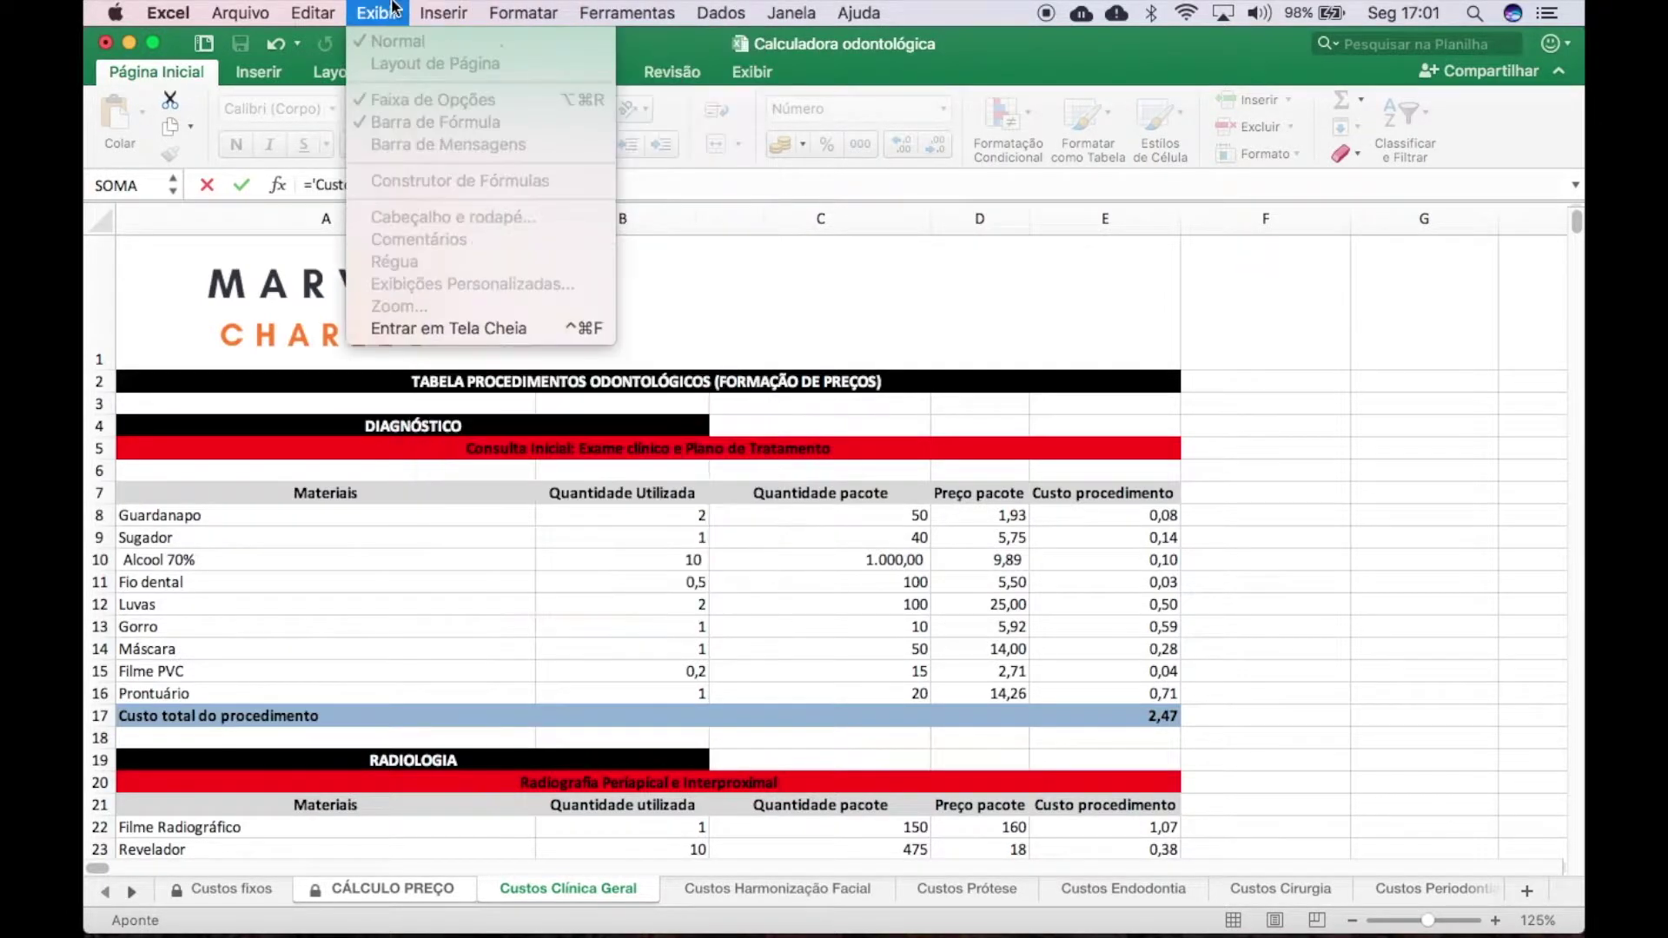
mouse_move(330, 7)
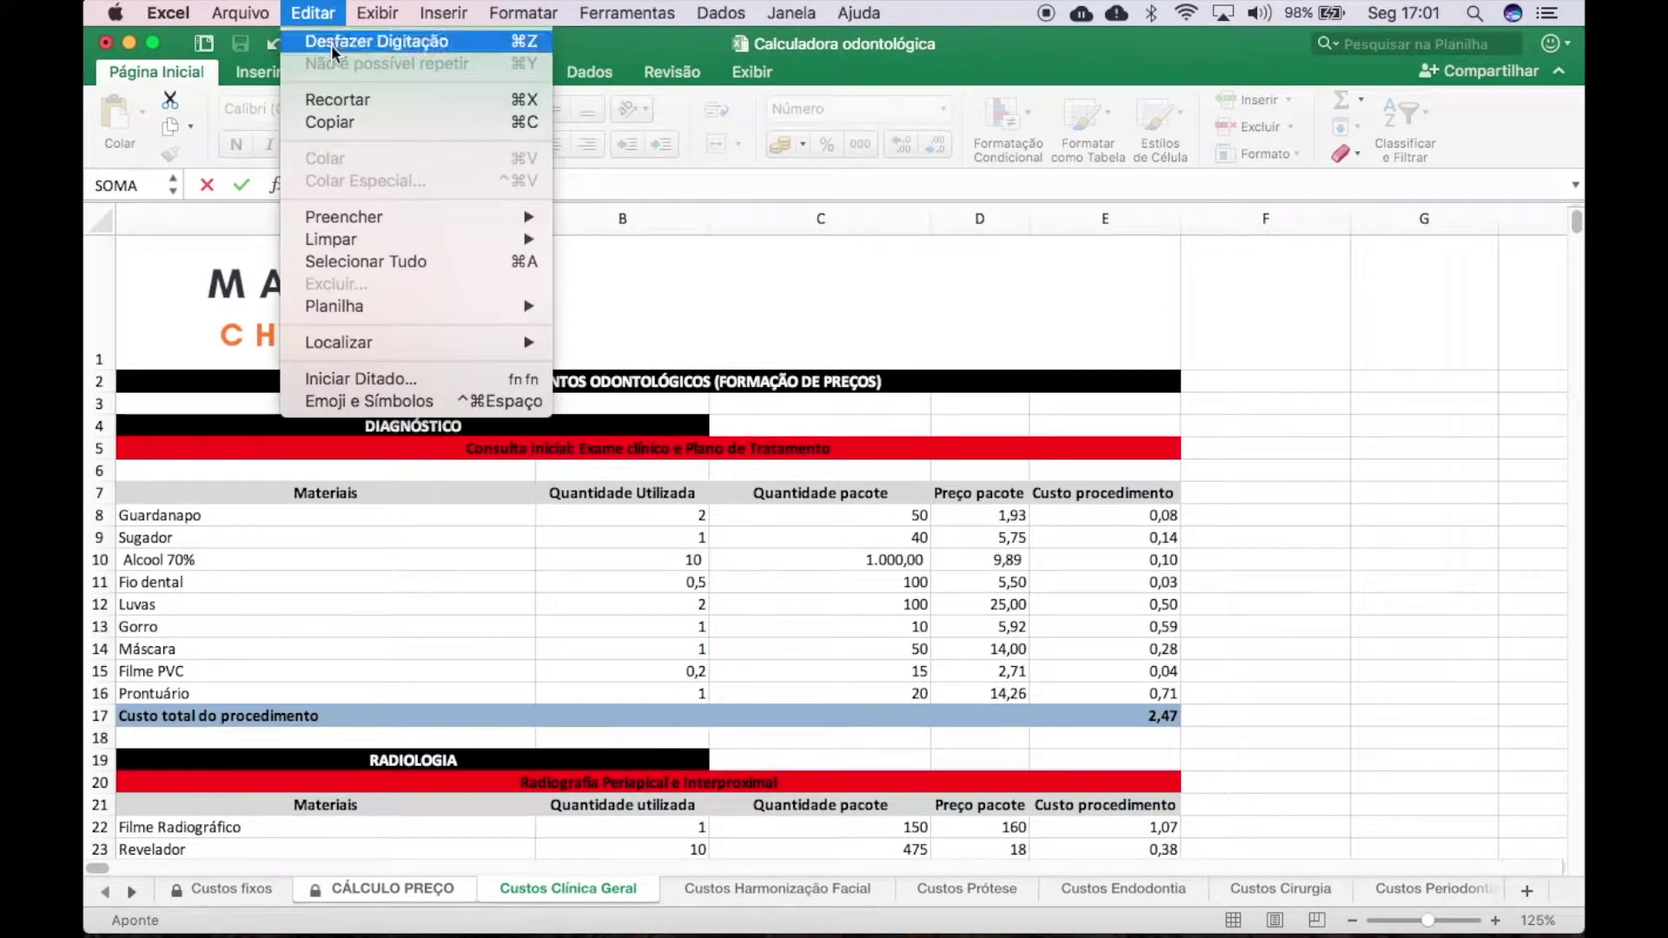
mouse_move(430, 336)
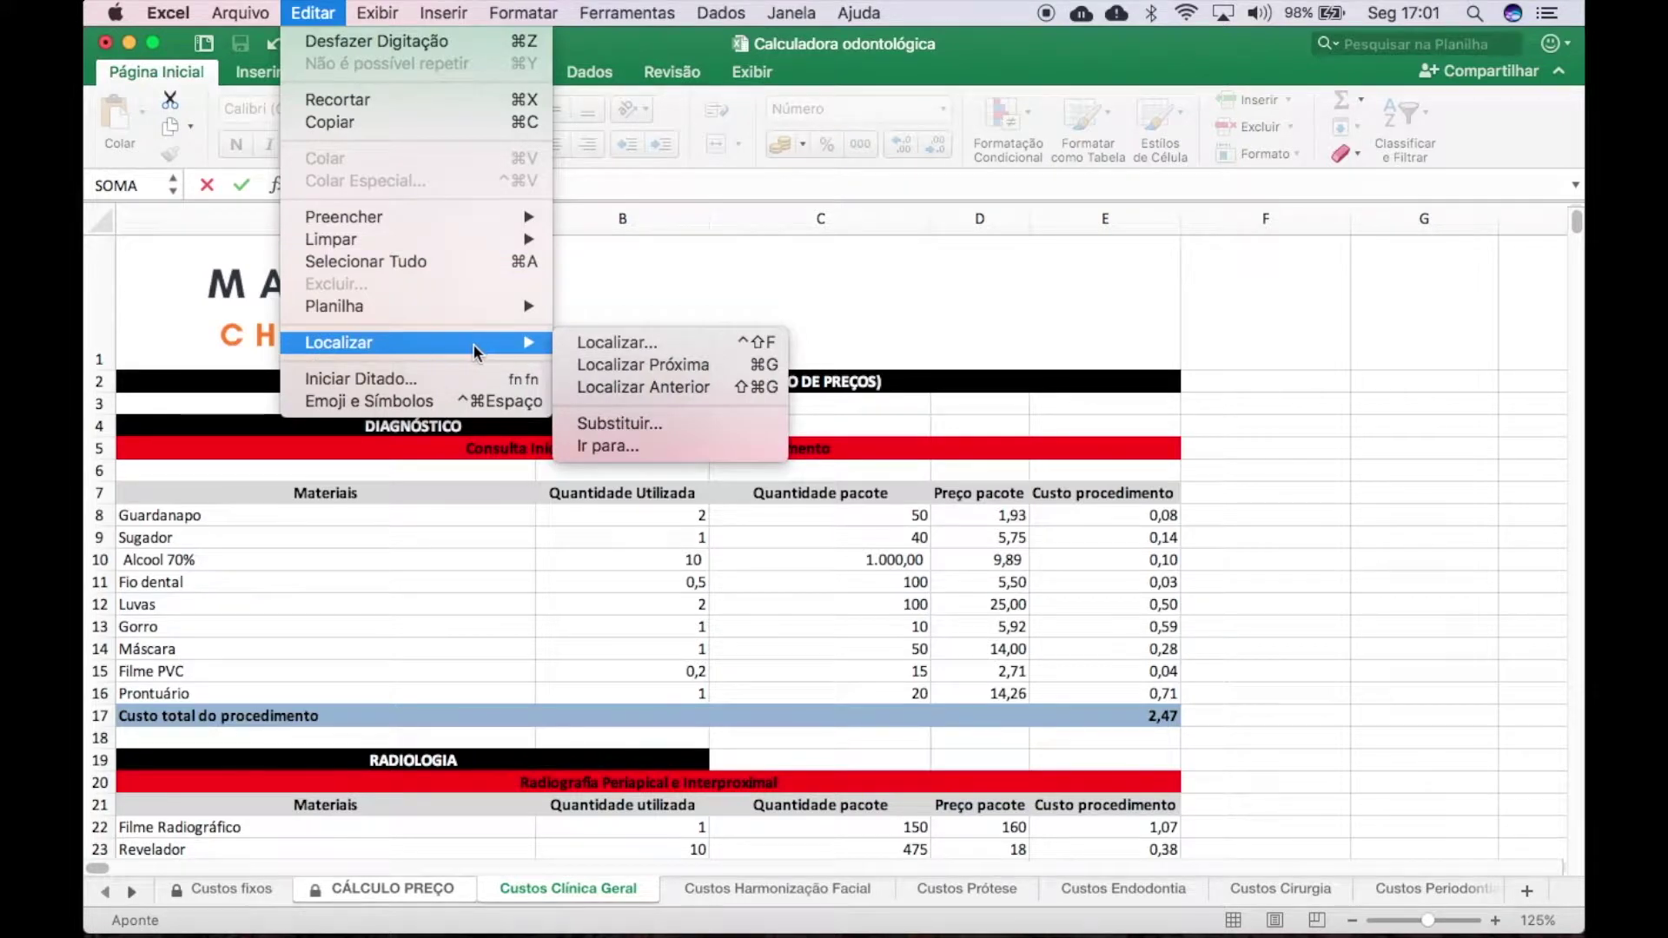
click(683, 343)
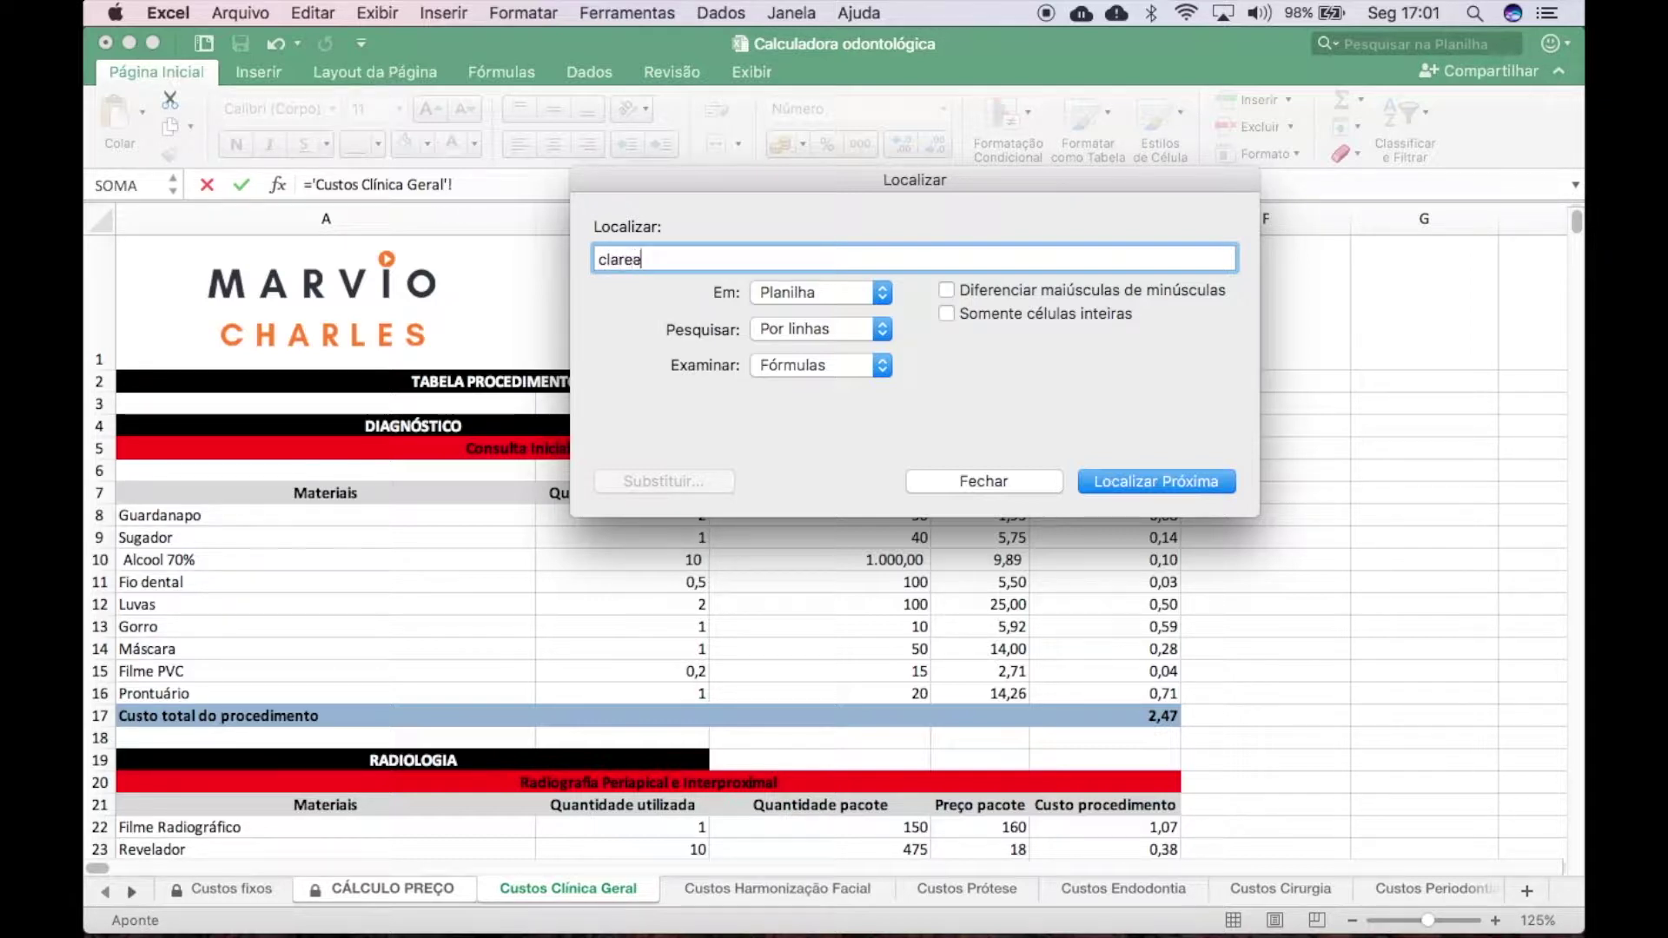
text(ento)
key(Return)
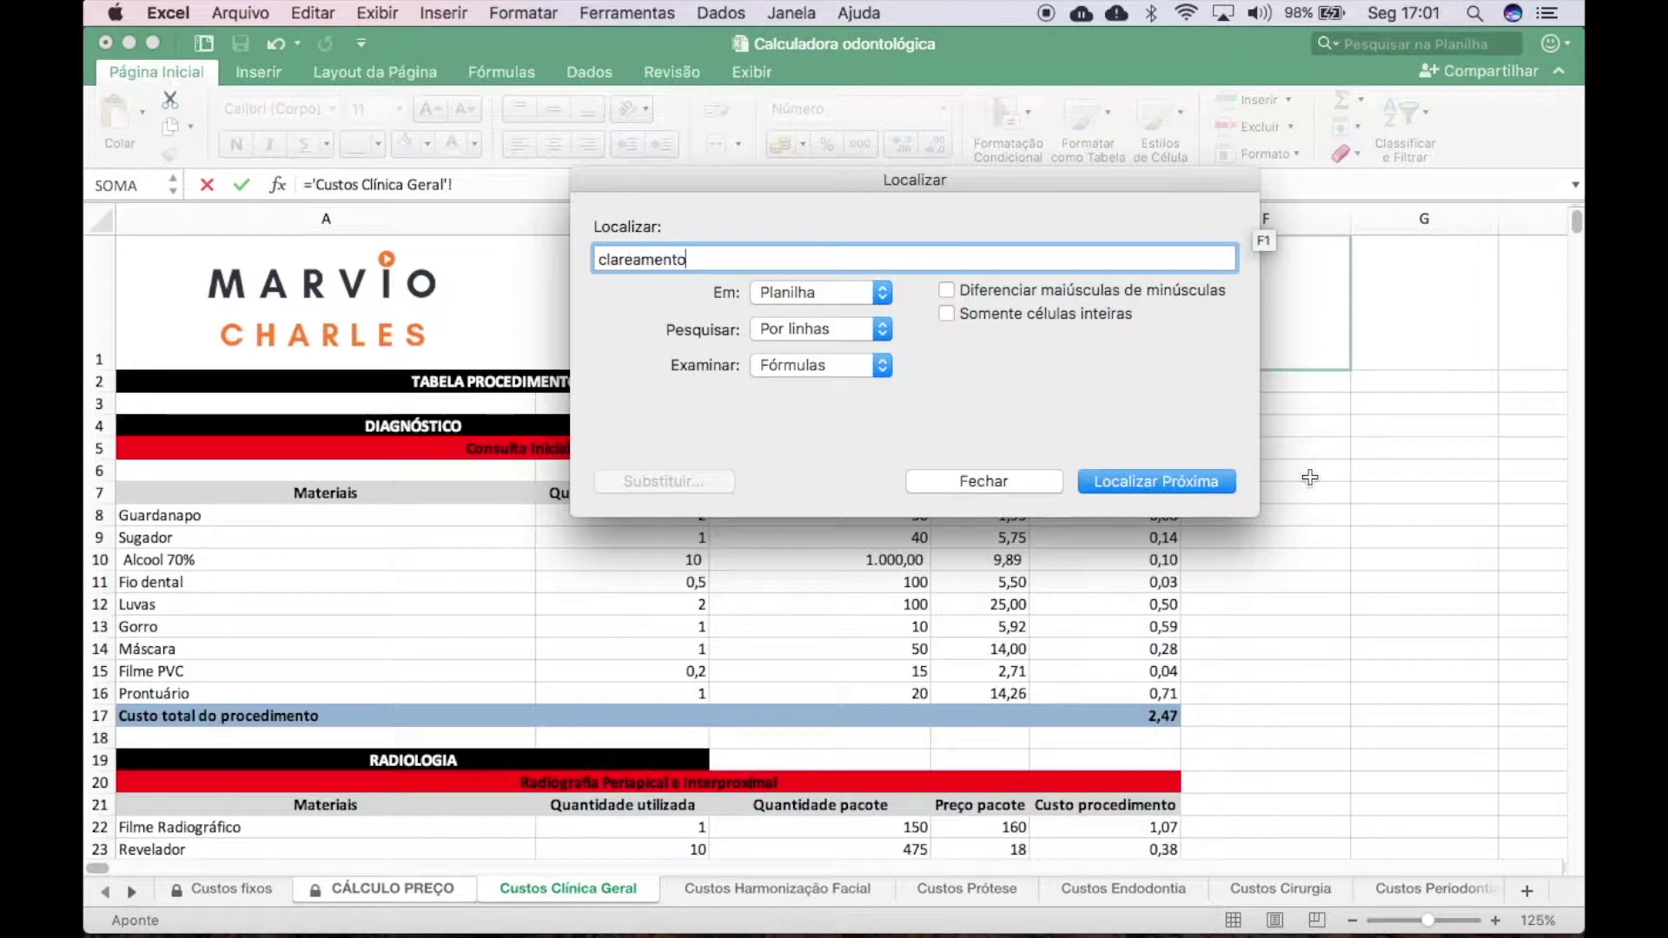
Step: Find the "clareamento" match and complete the Custo variável formula with the Clareamento Dental à Laser total cost in cell E166
click(1169, 483)
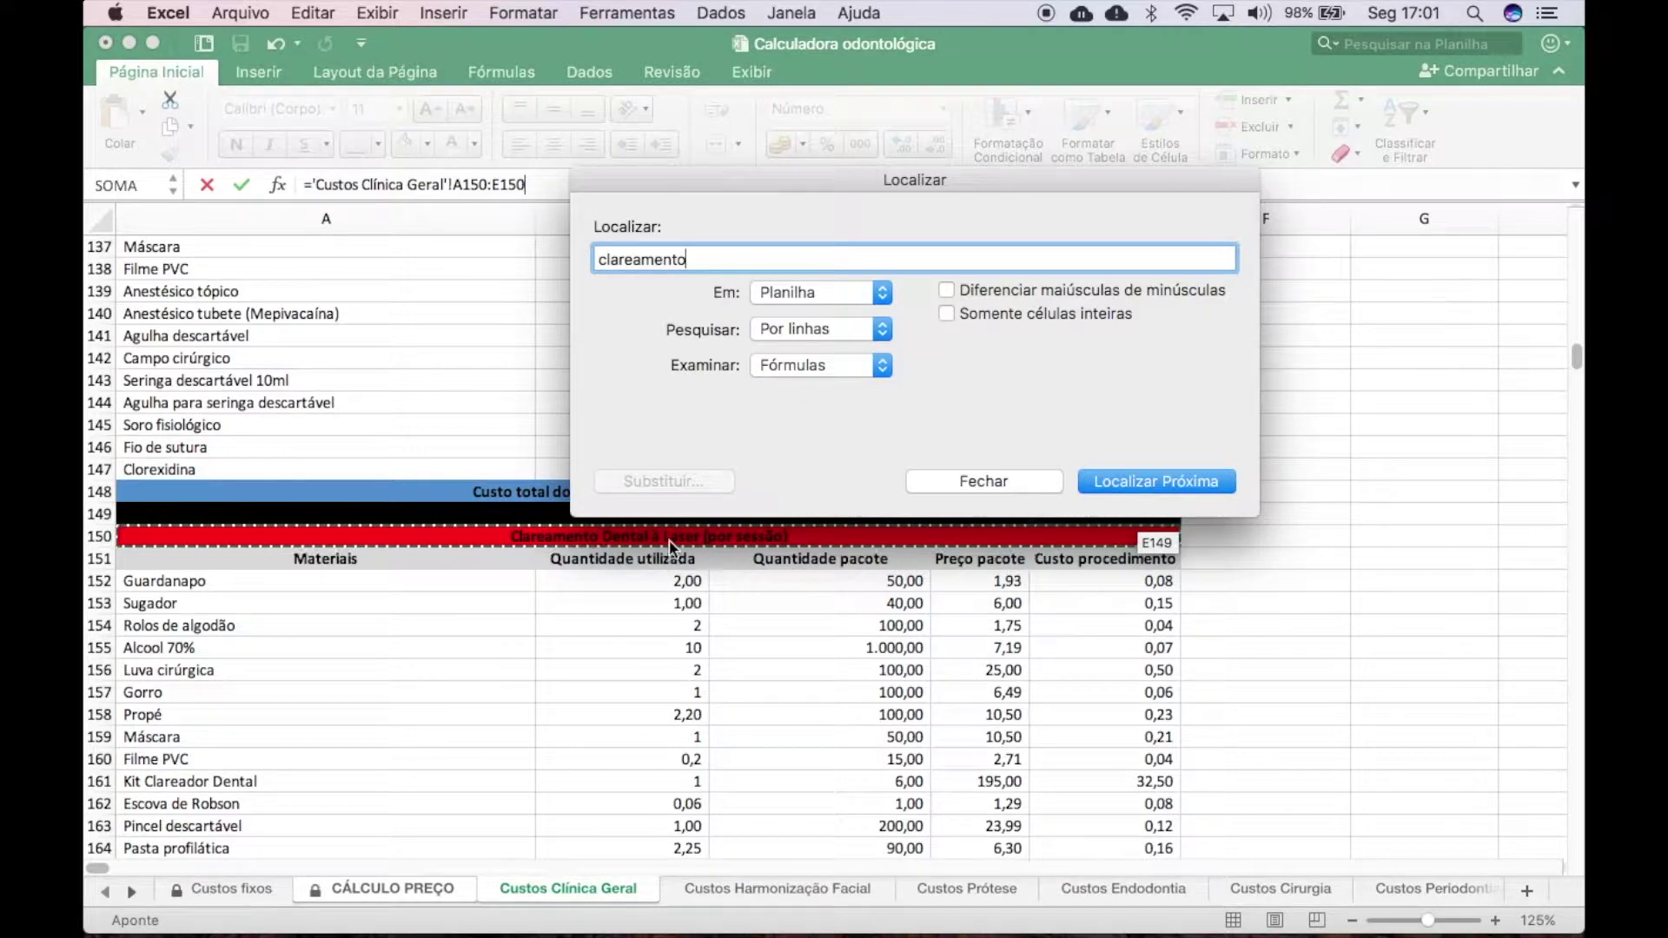
click(1018, 481)
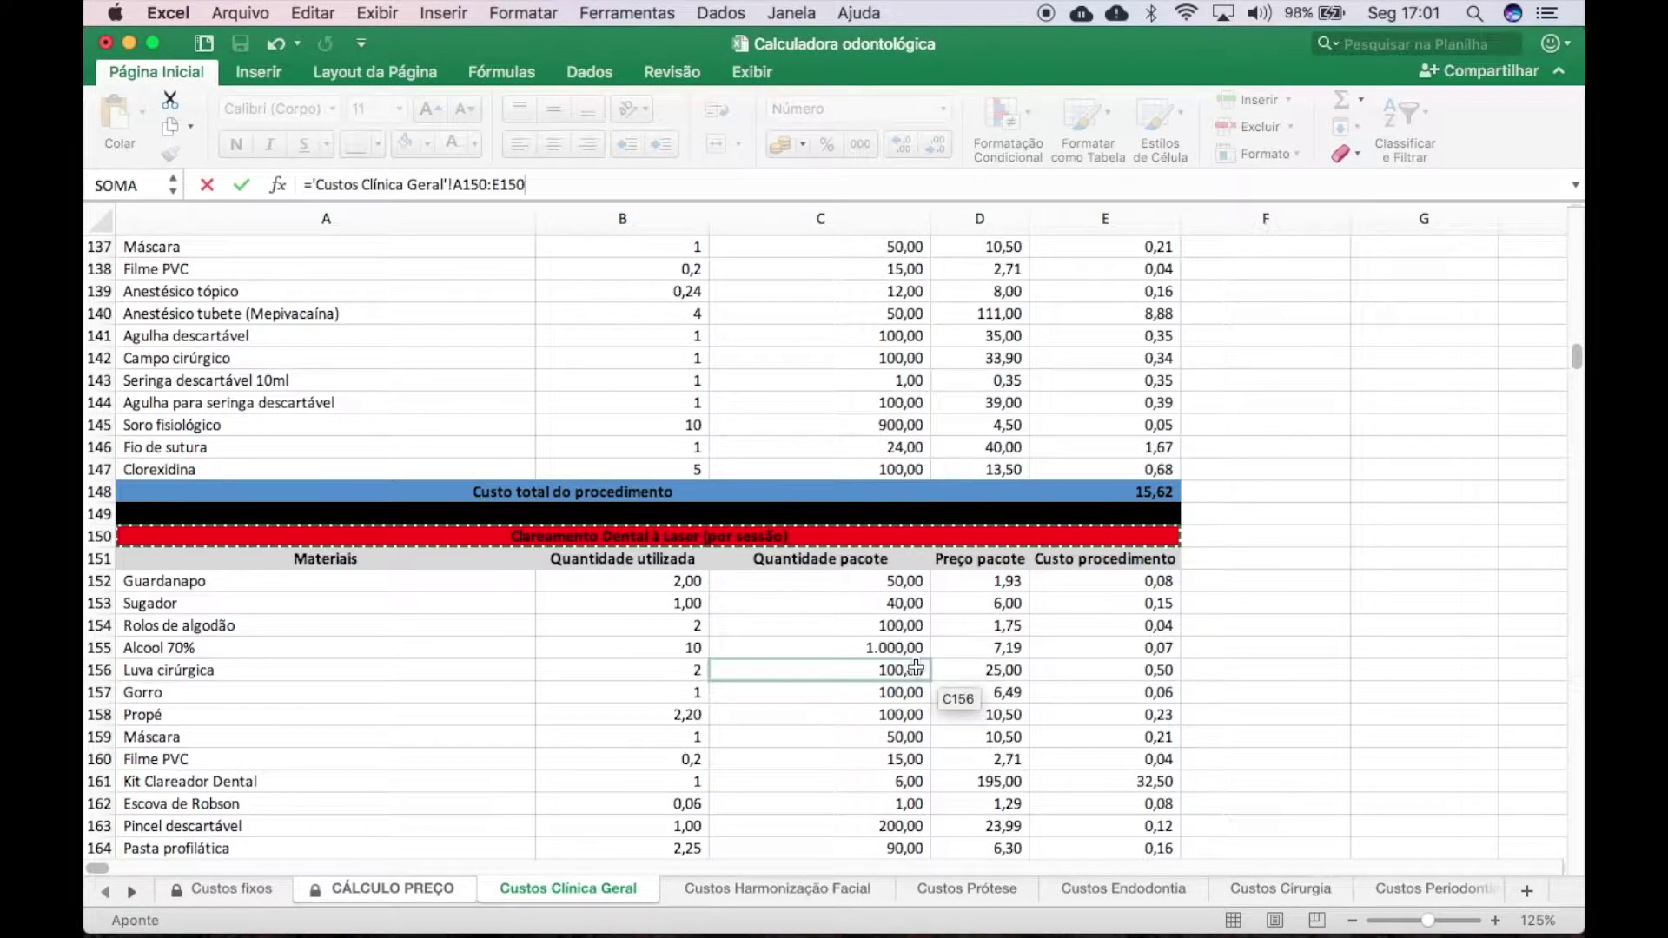
scroll(916, 667, down, 5)
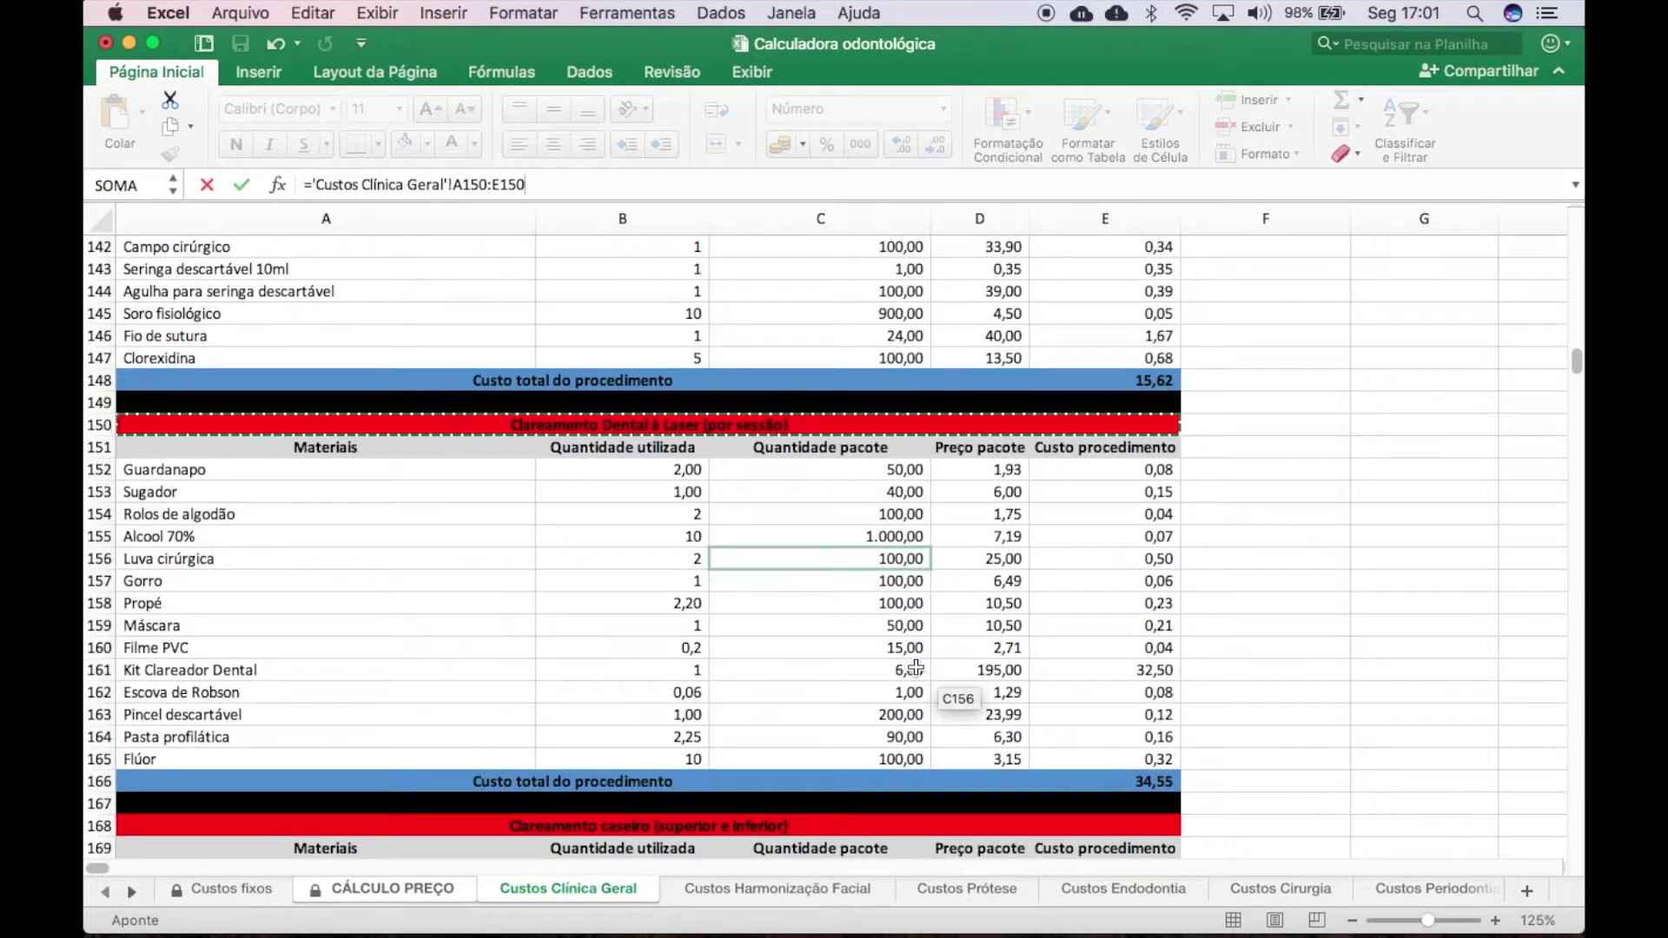
scroll(570, 611, down, 6)
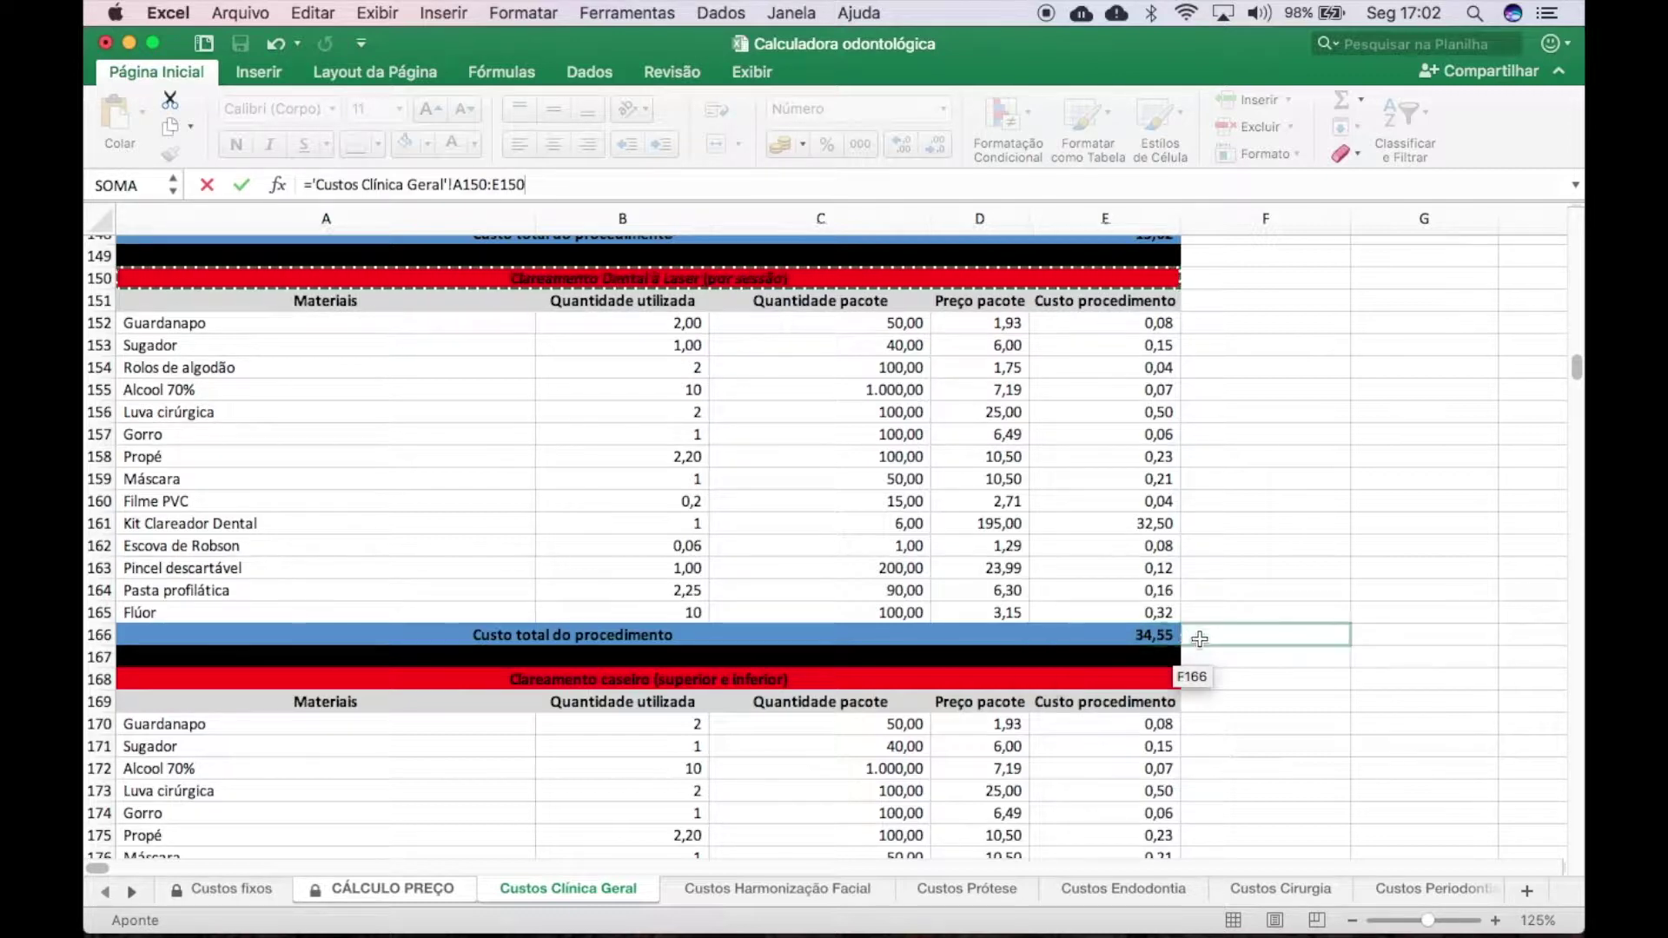
click(1118, 639)
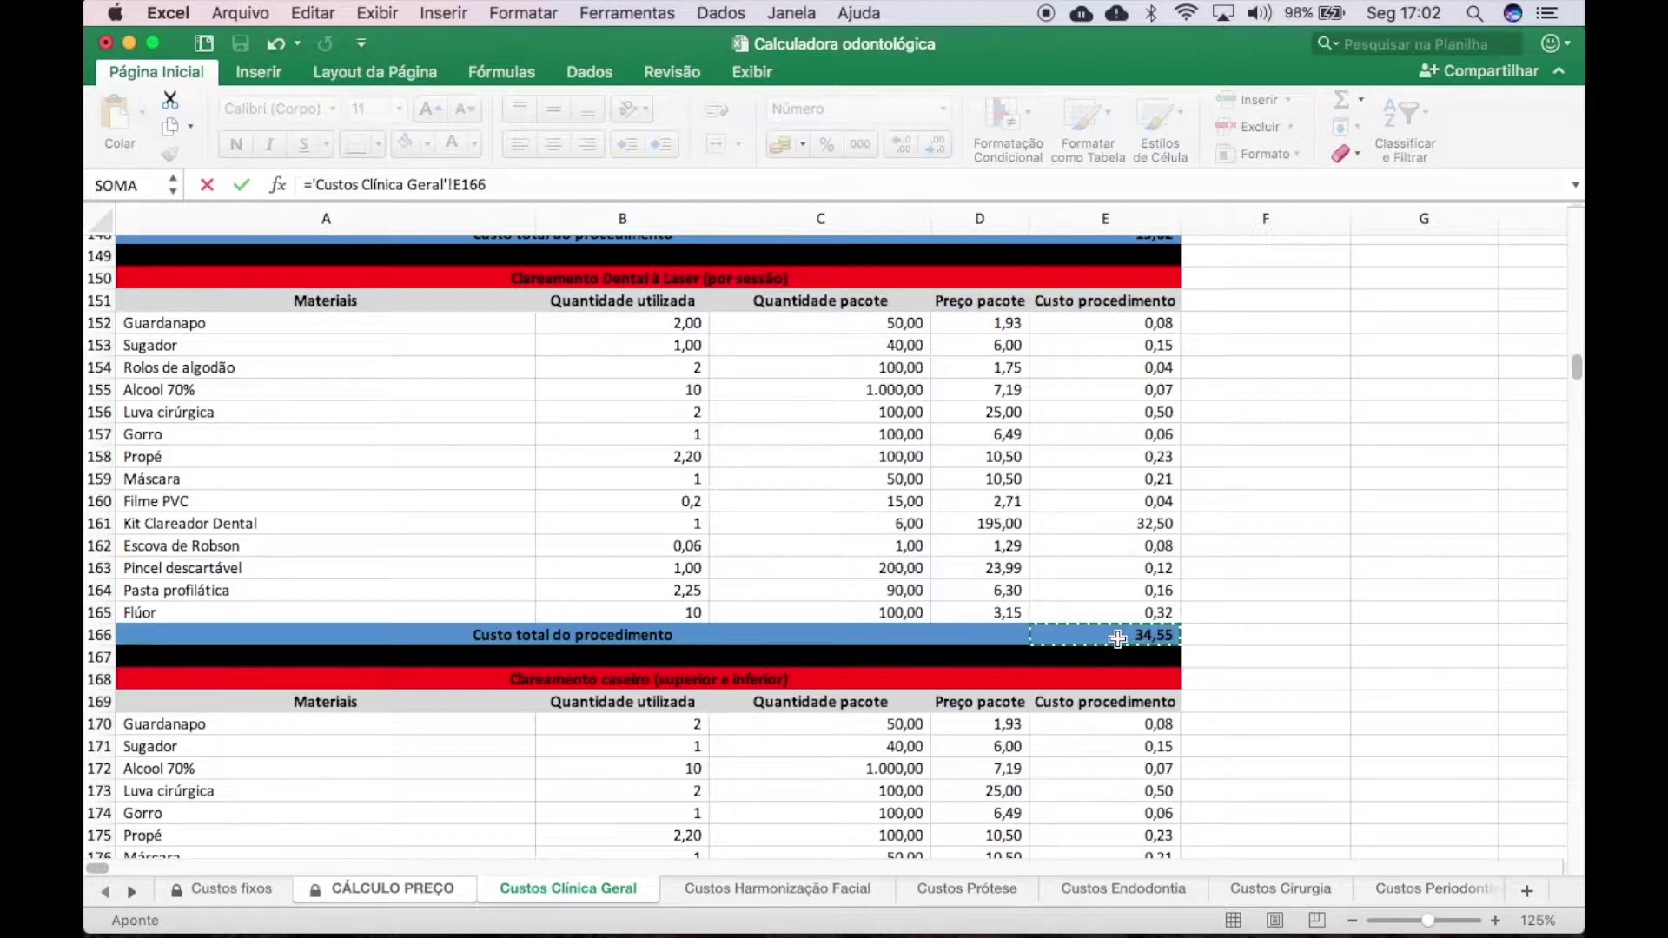
key(Return)
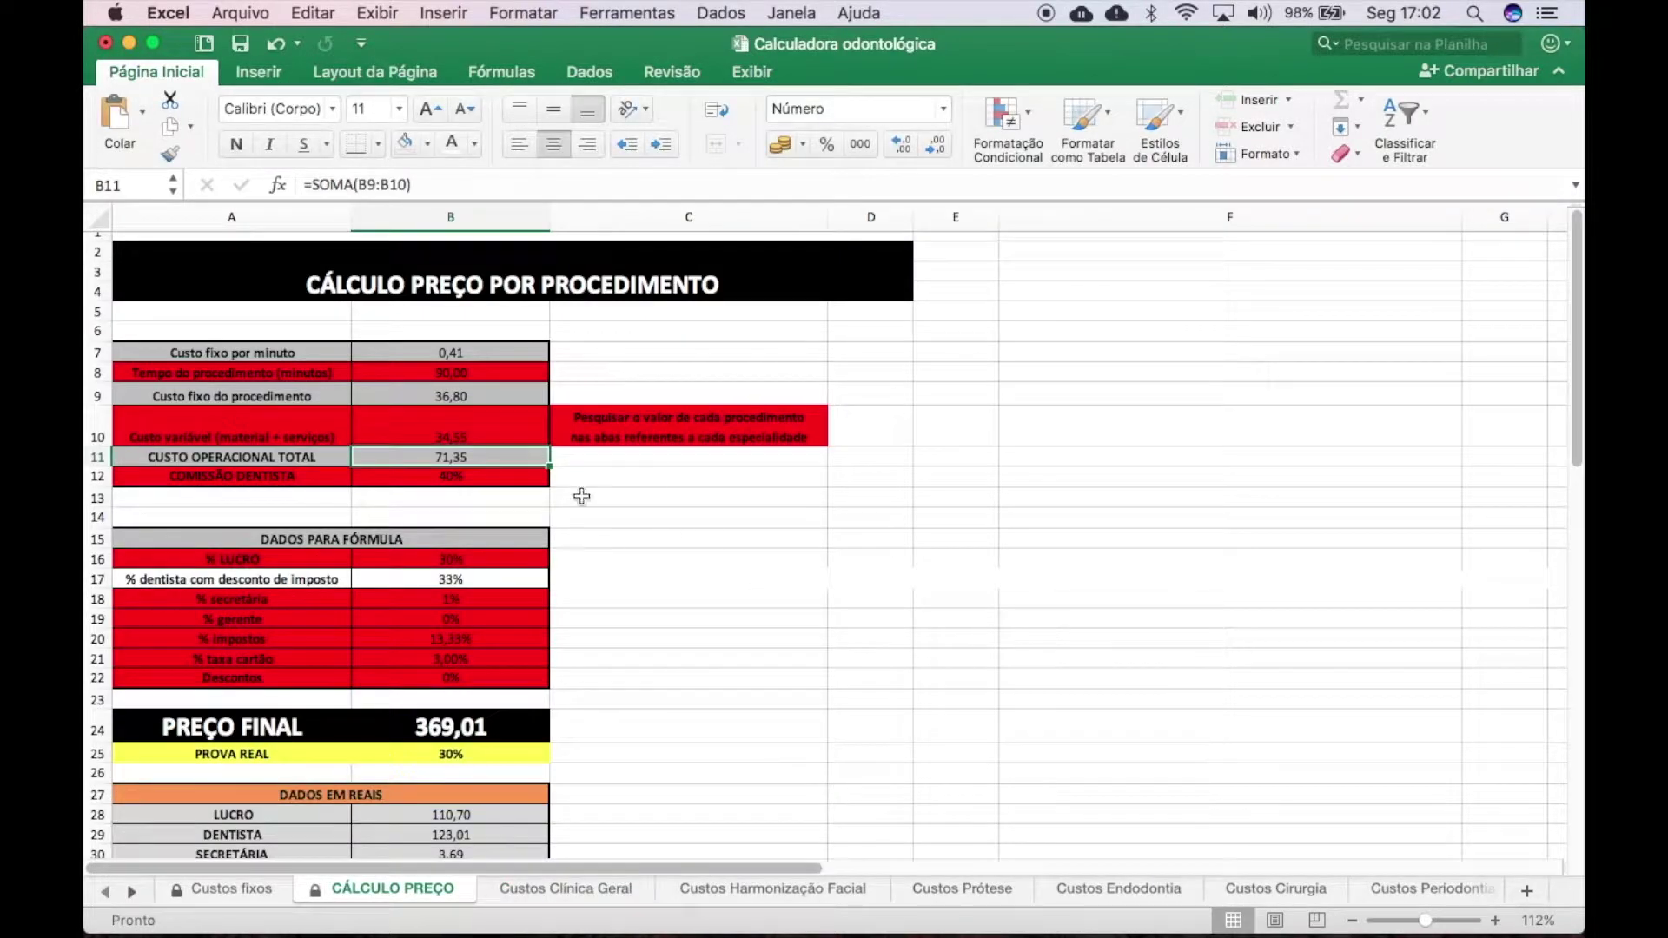
Step: Compare the Custo variável cell B10 with the Clareamento Dental à Laser table and look through the other procedure tables on Custos Clínica Geral
click(447, 422)
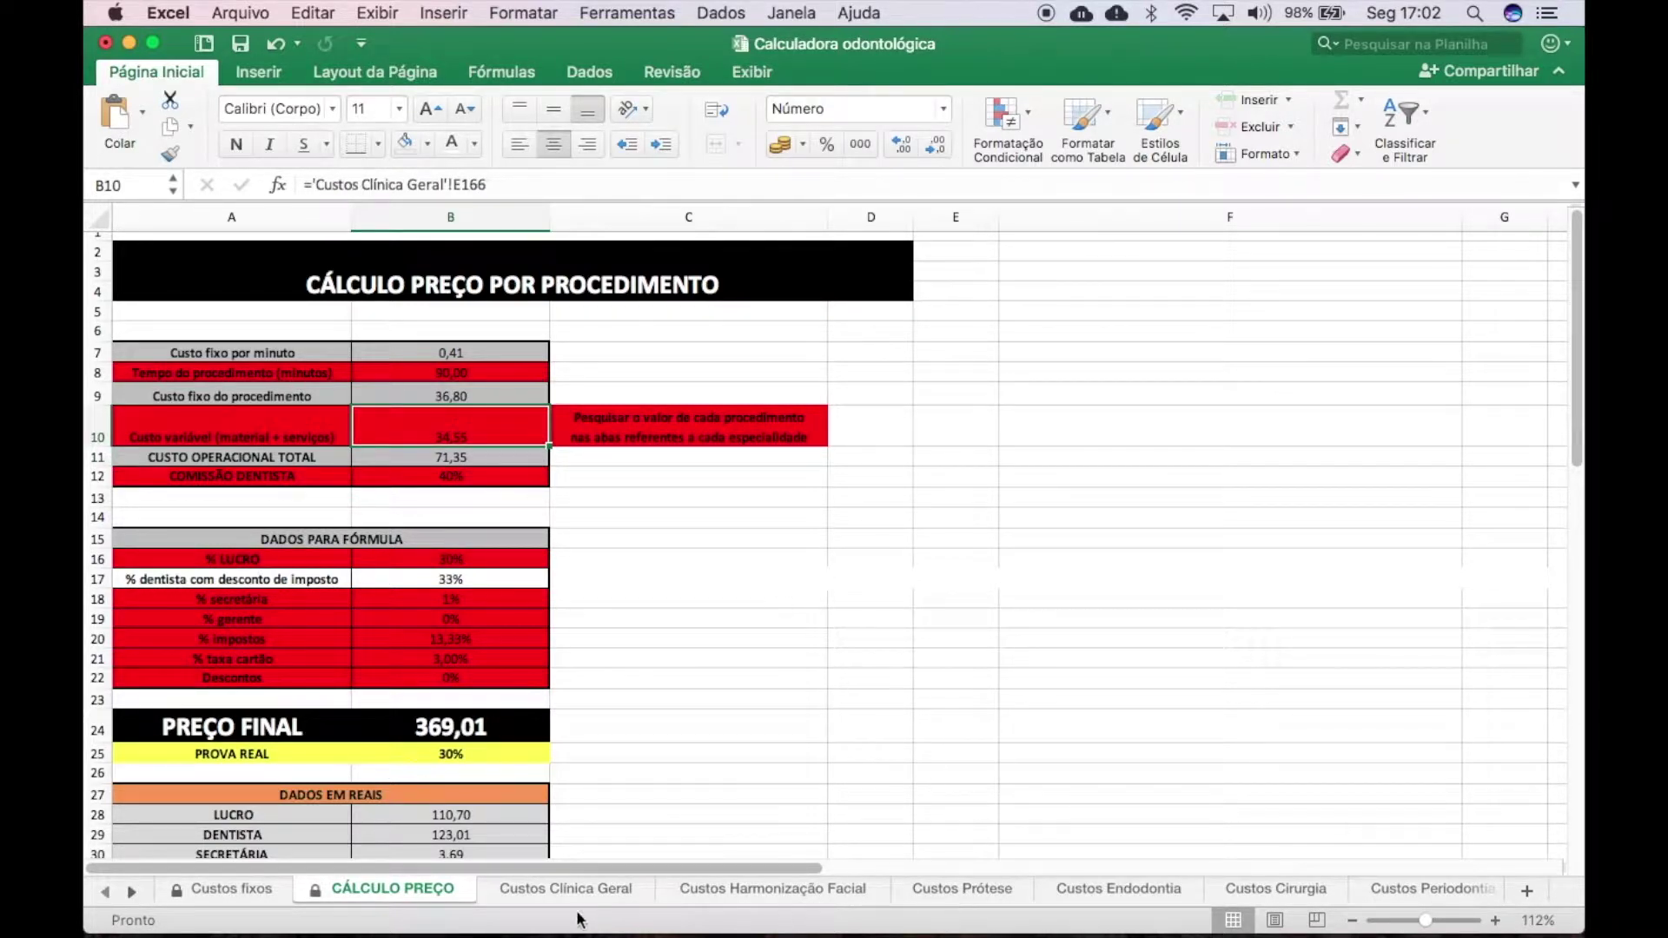
click(598, 891)
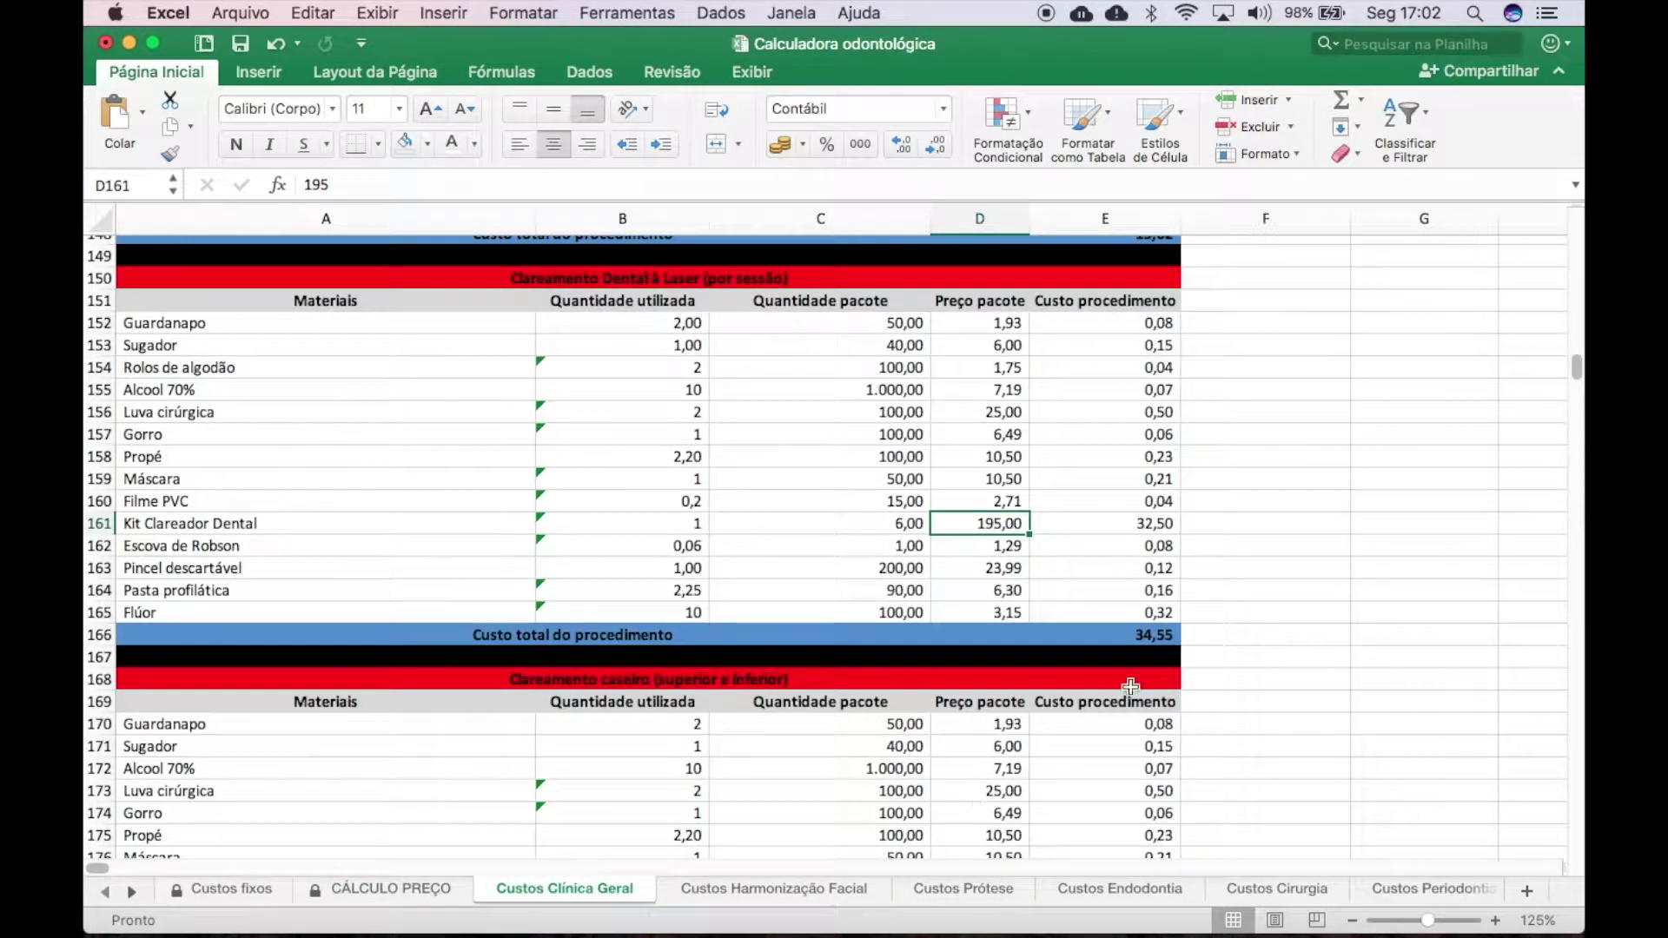
click(372, 890)
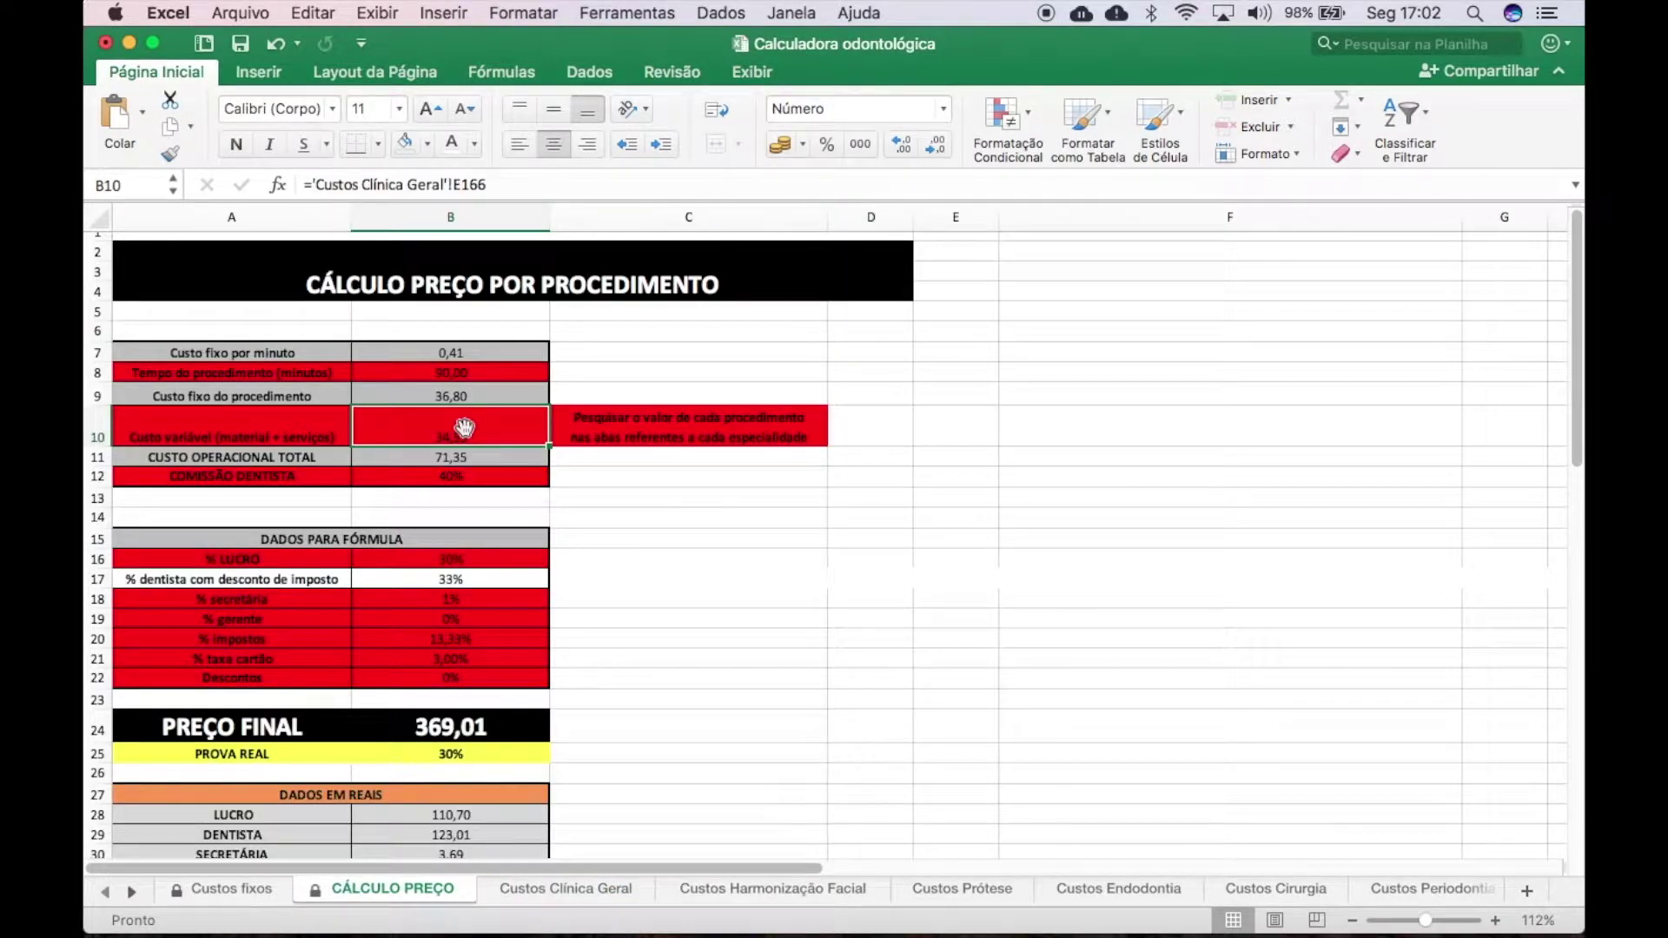
click(542, 895)
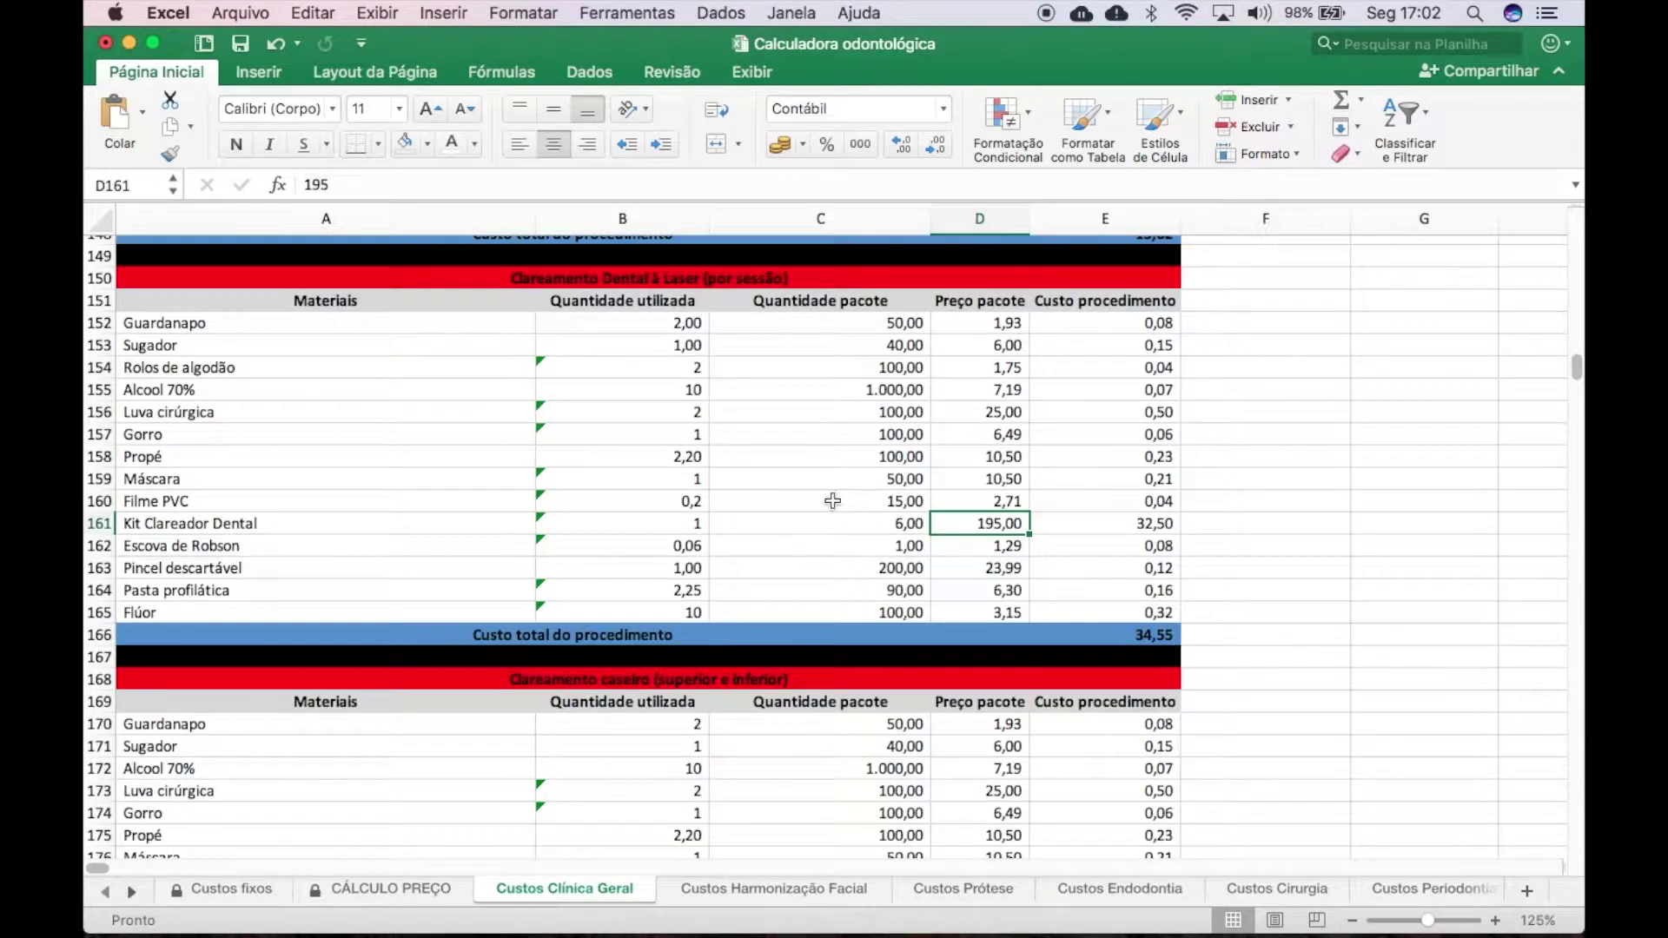
scroll(879, 521, up, 2)
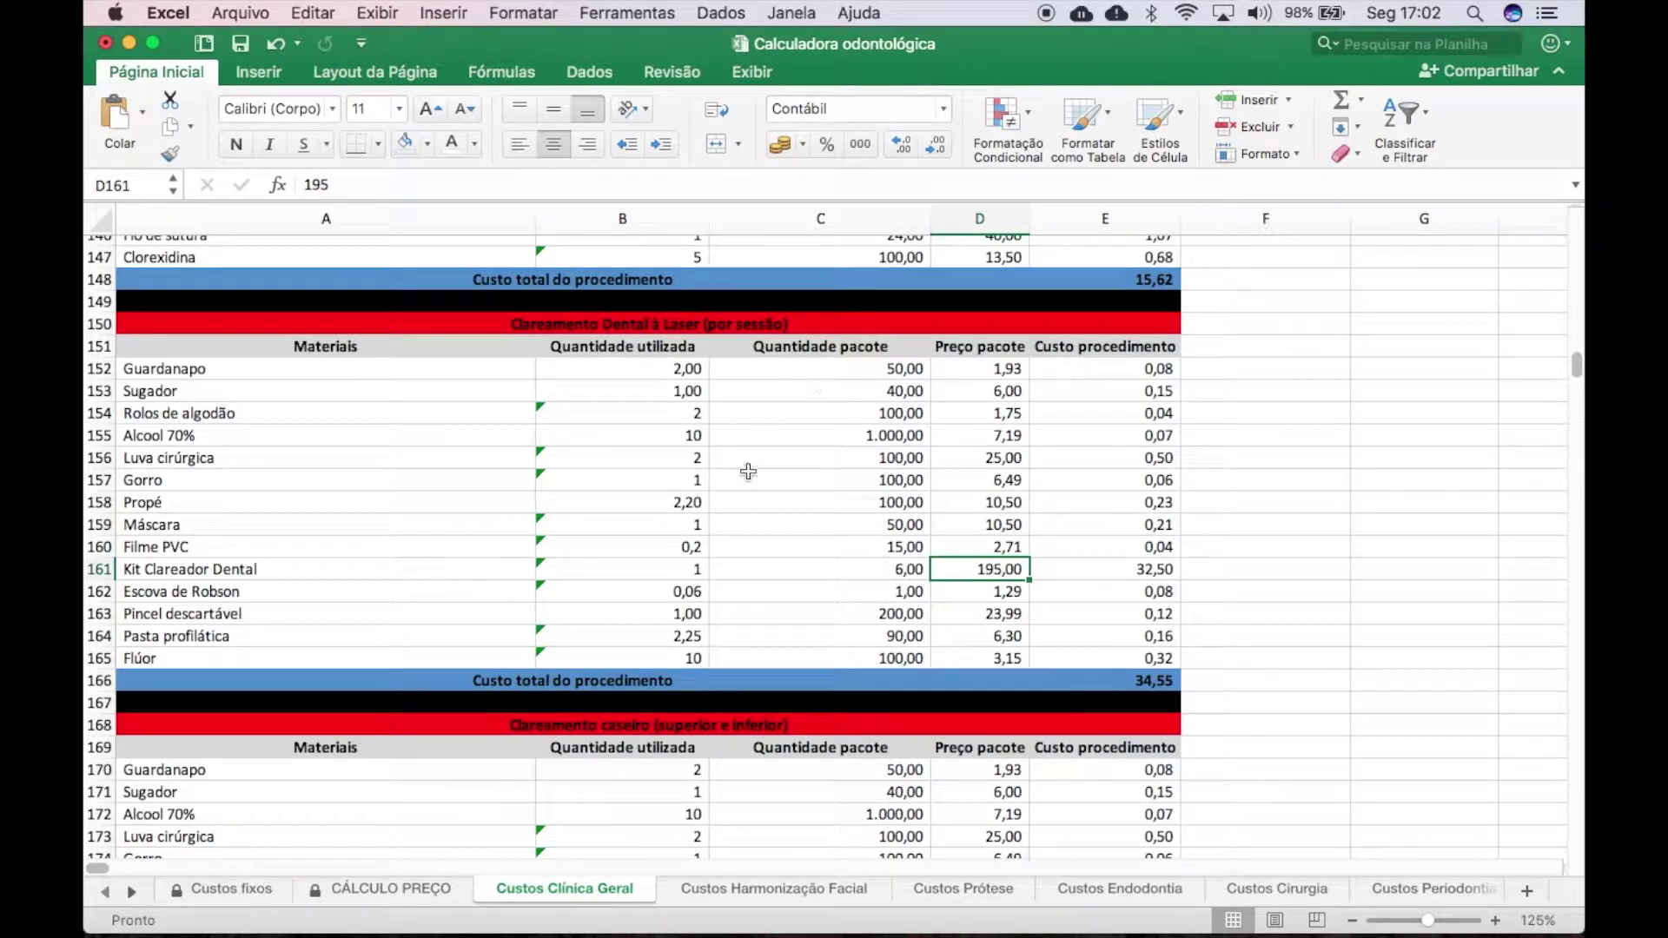
click(734, 521)
scroll(732, 519, up, 20)
scroll(733, 518, down, 20)
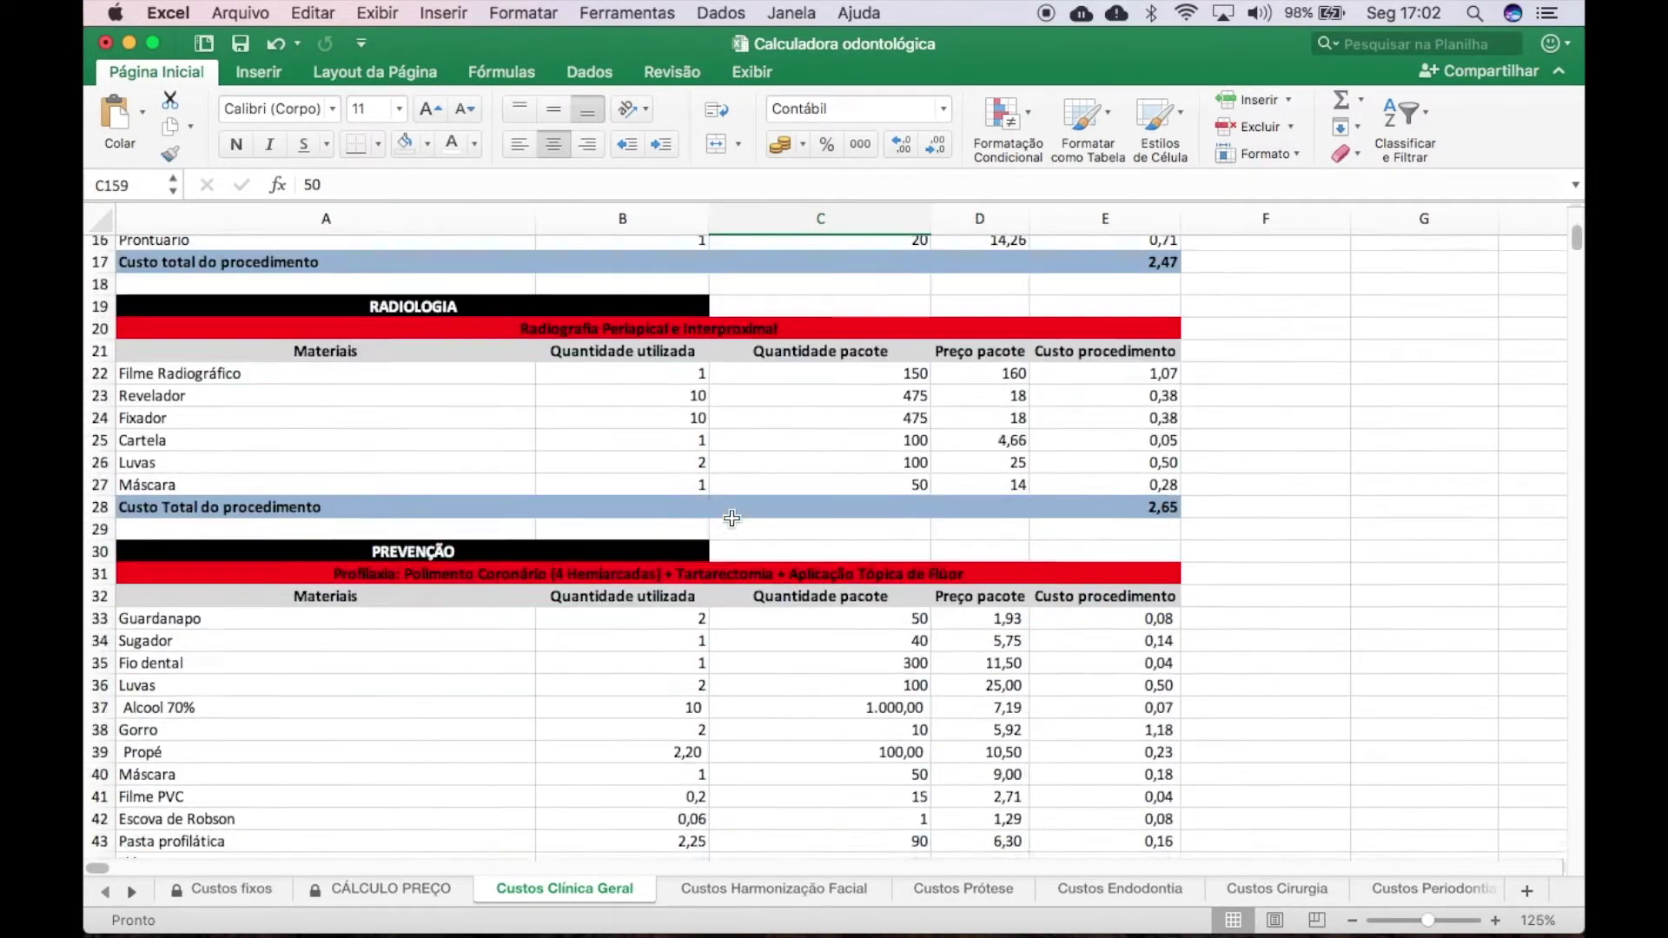
scroll(733, 519, down, 12)
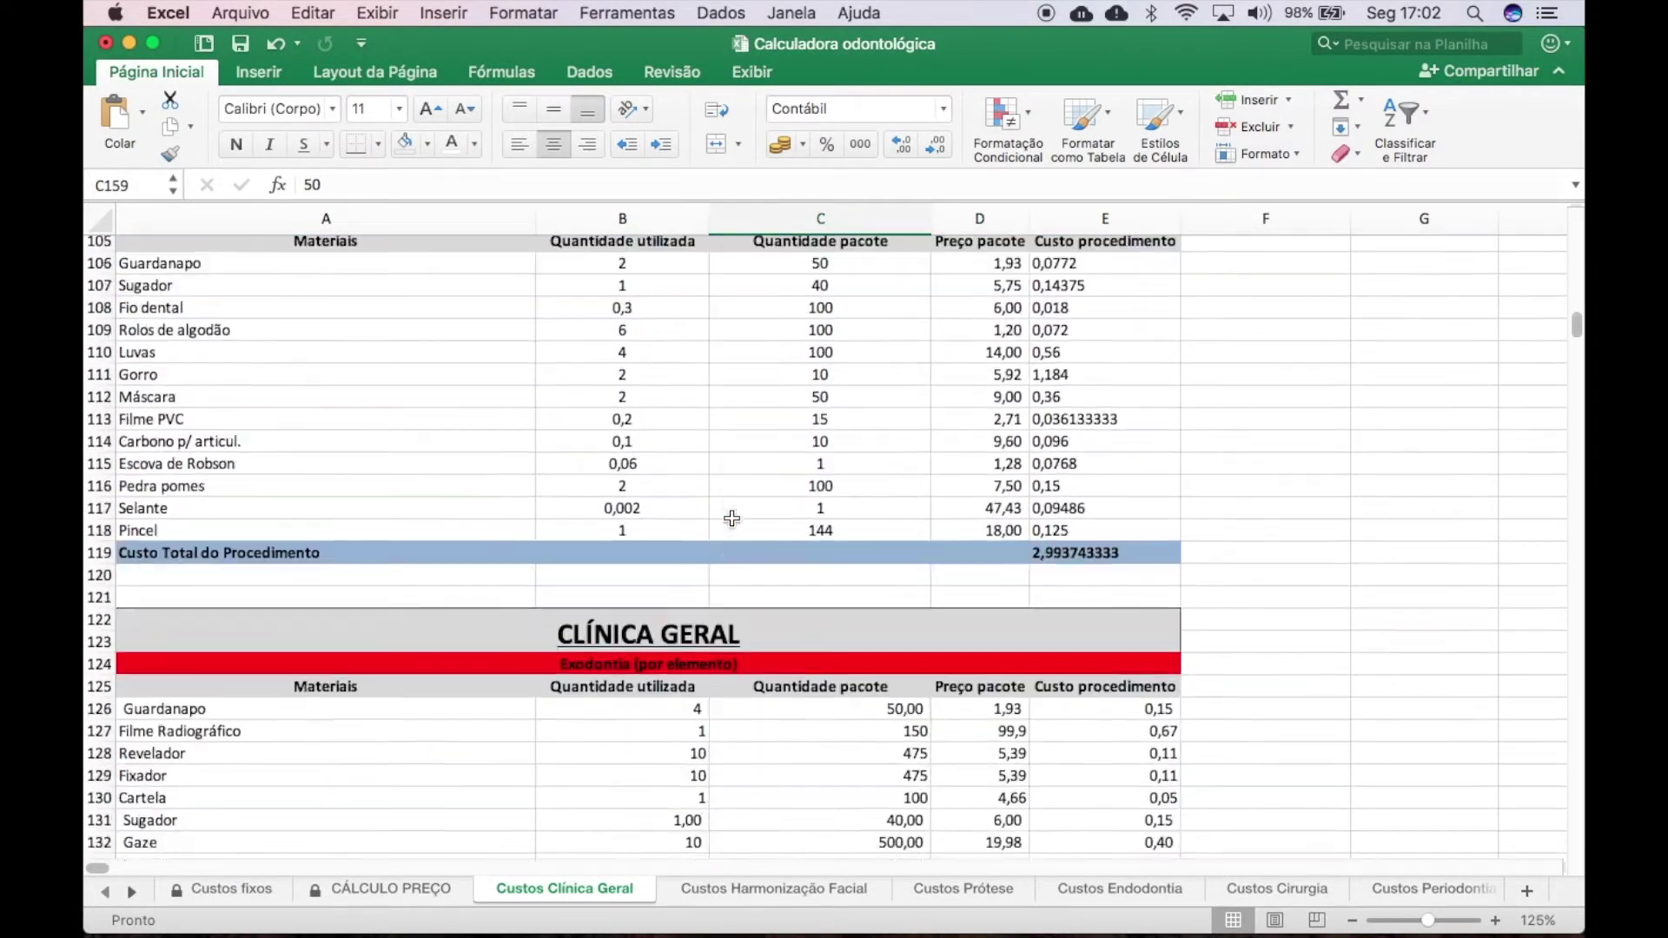
scroll(733, 519, down, 13)
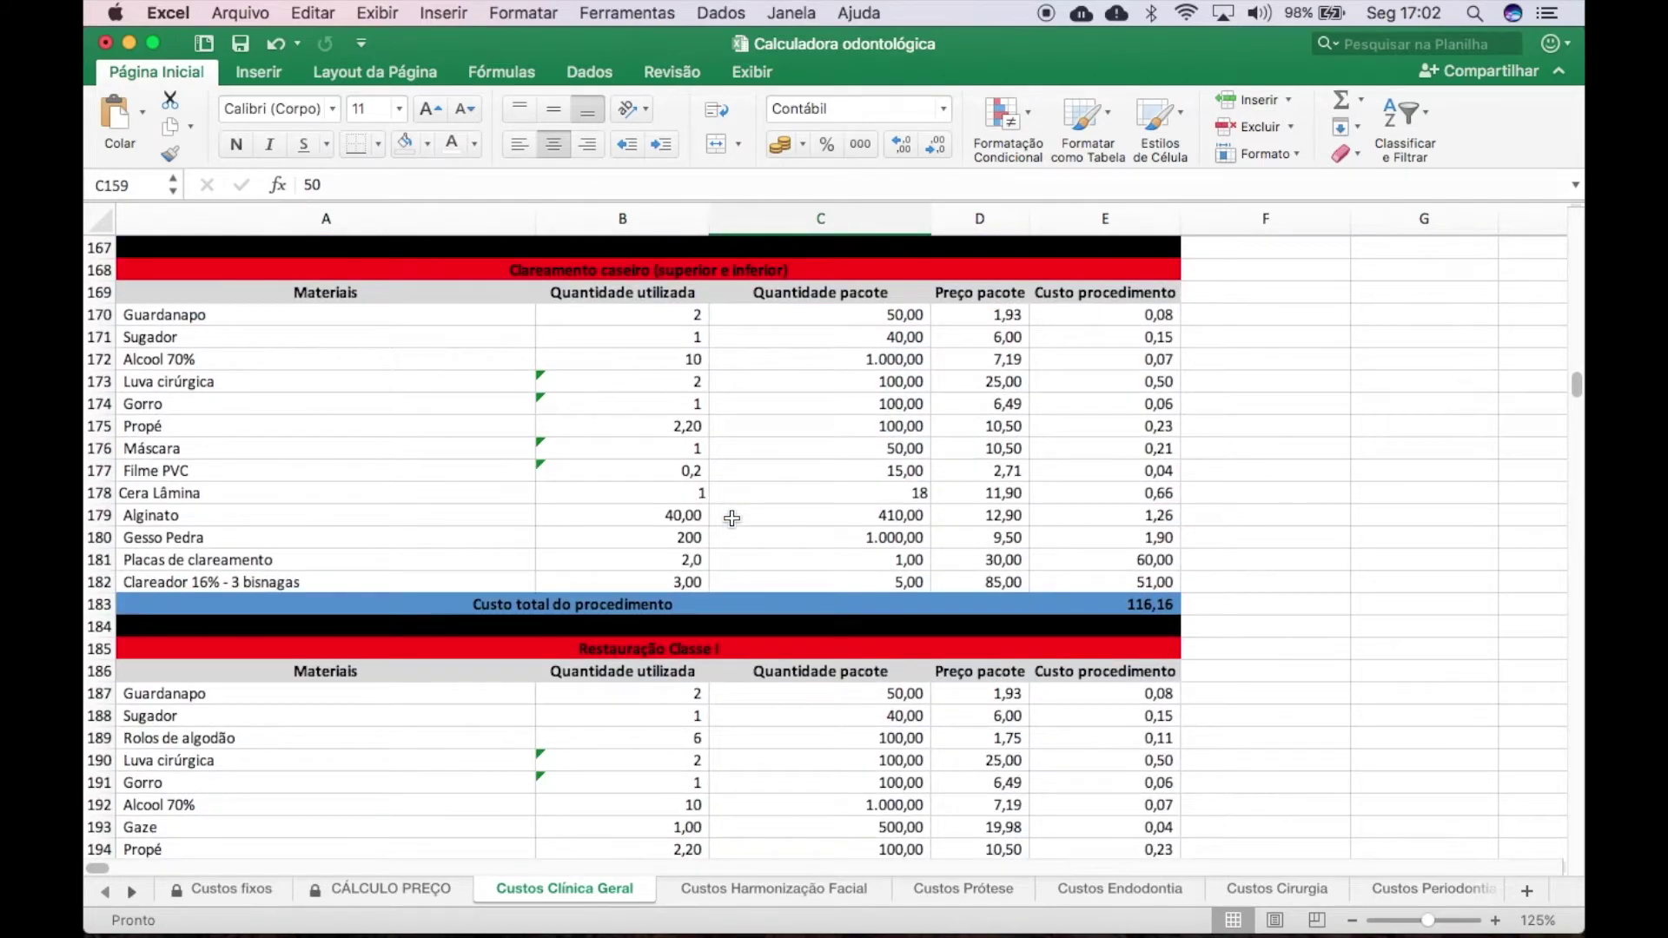
scroll(732, 519, down, 5)
scroll(733, 521, up, 4)
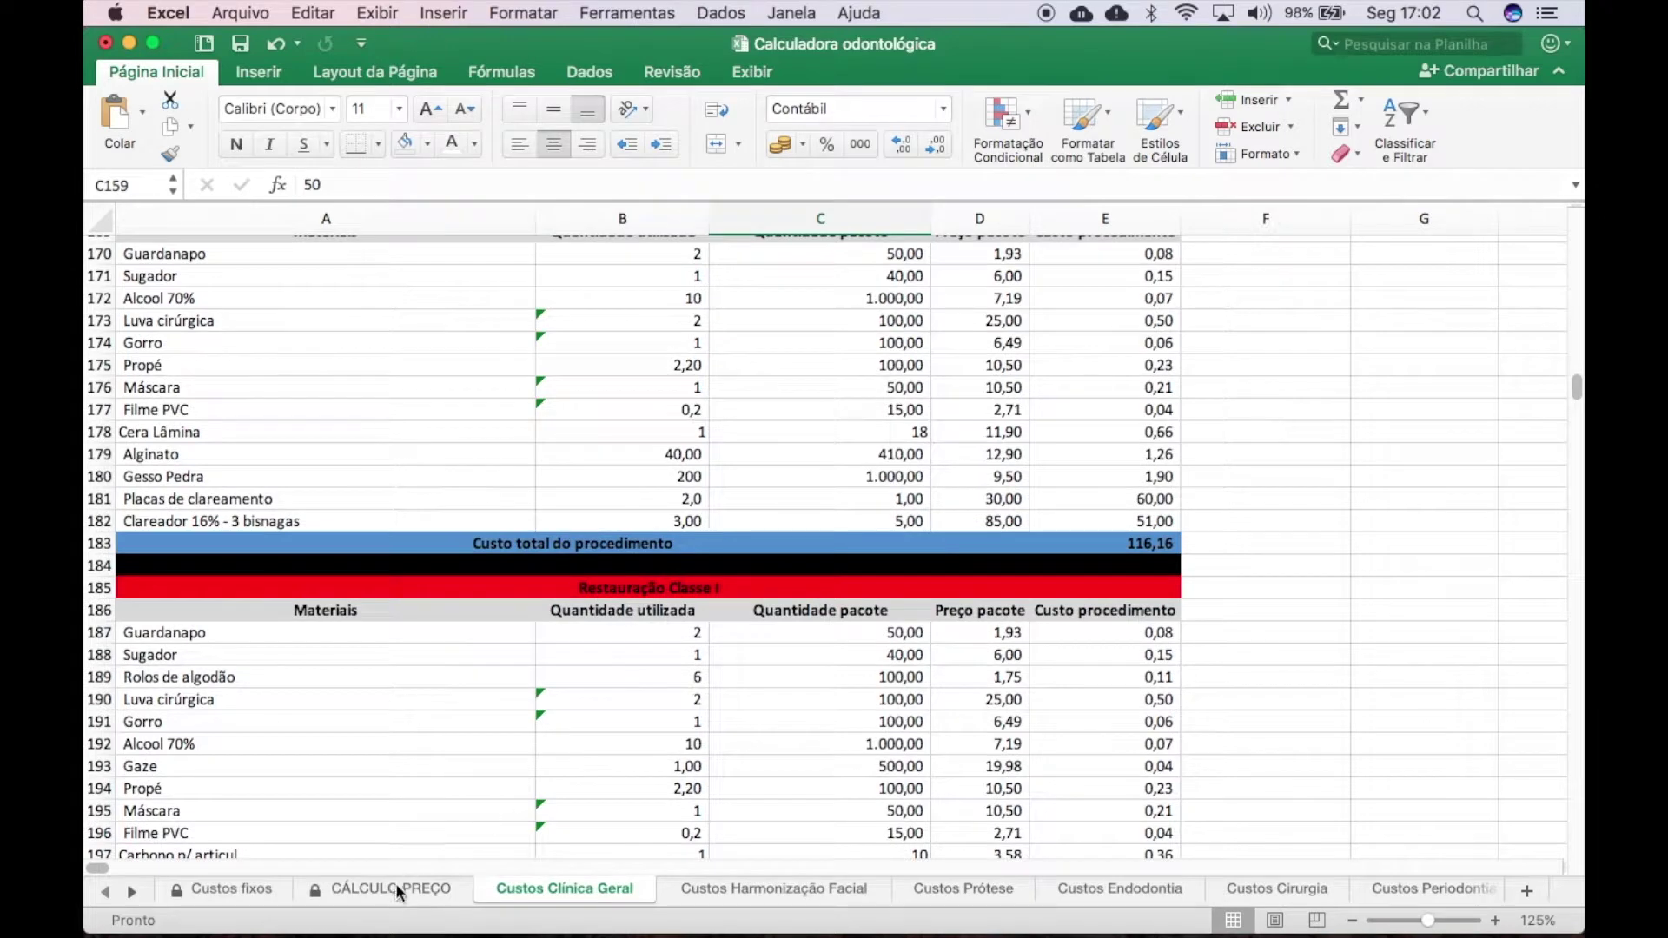
Step: Restart the formula in the Custo variável cell B10 on CÁLCULO PREÇO with a reference to the Custos Clínica Geral sheet
click(394, 888)
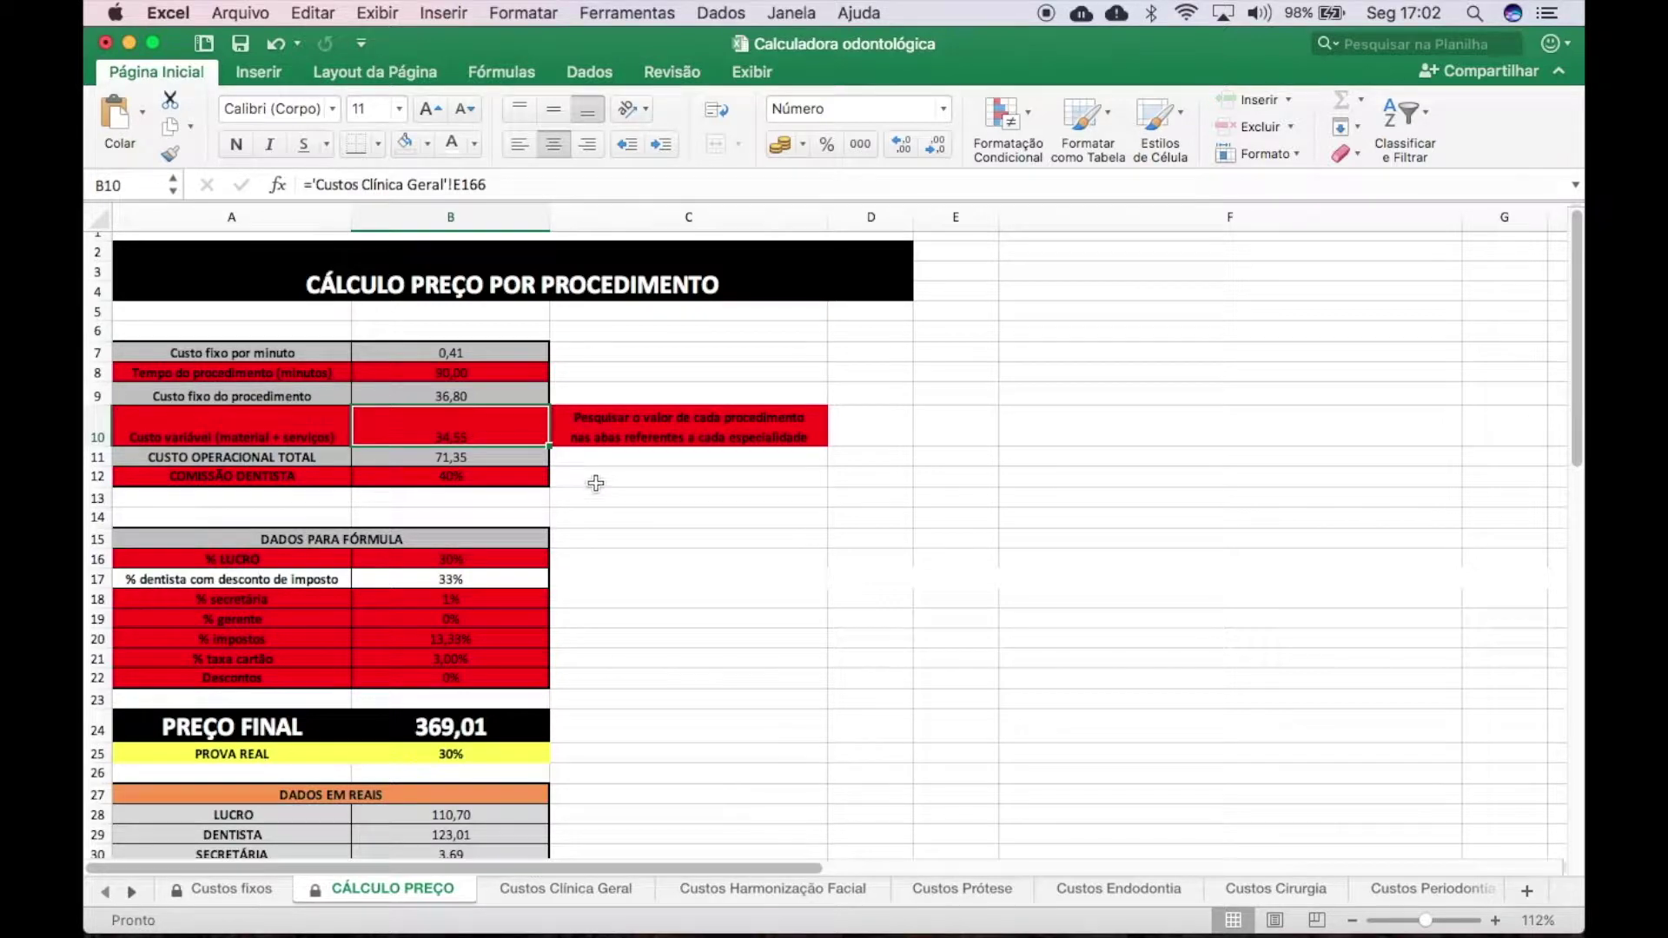
text(=)
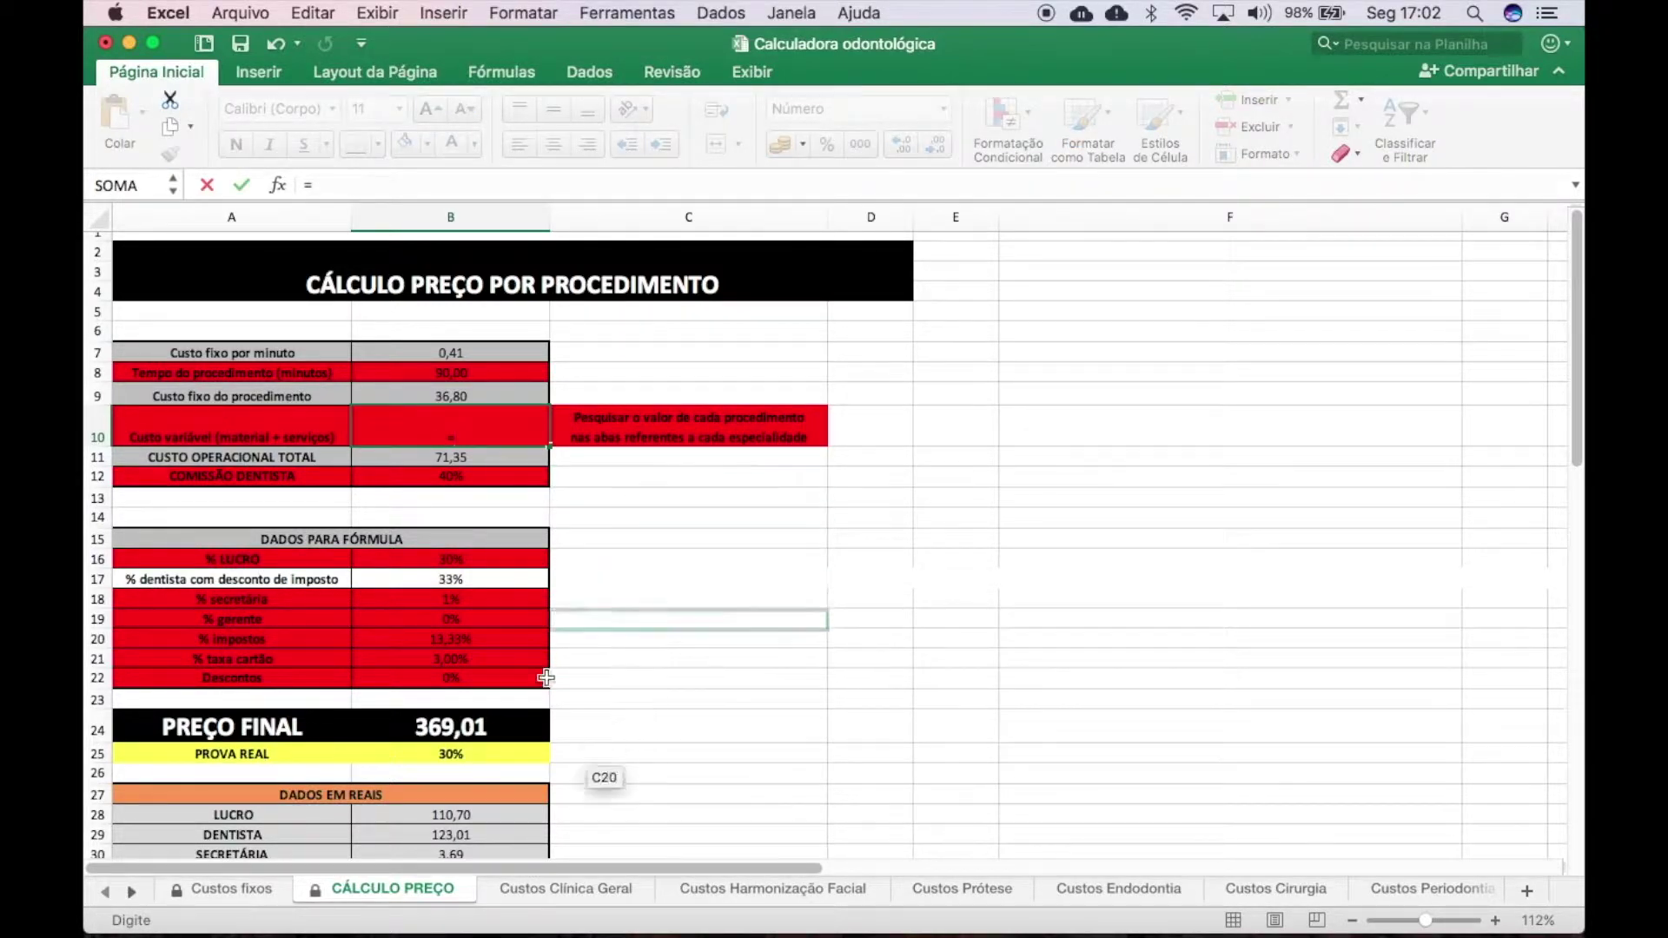
click(581, 886)
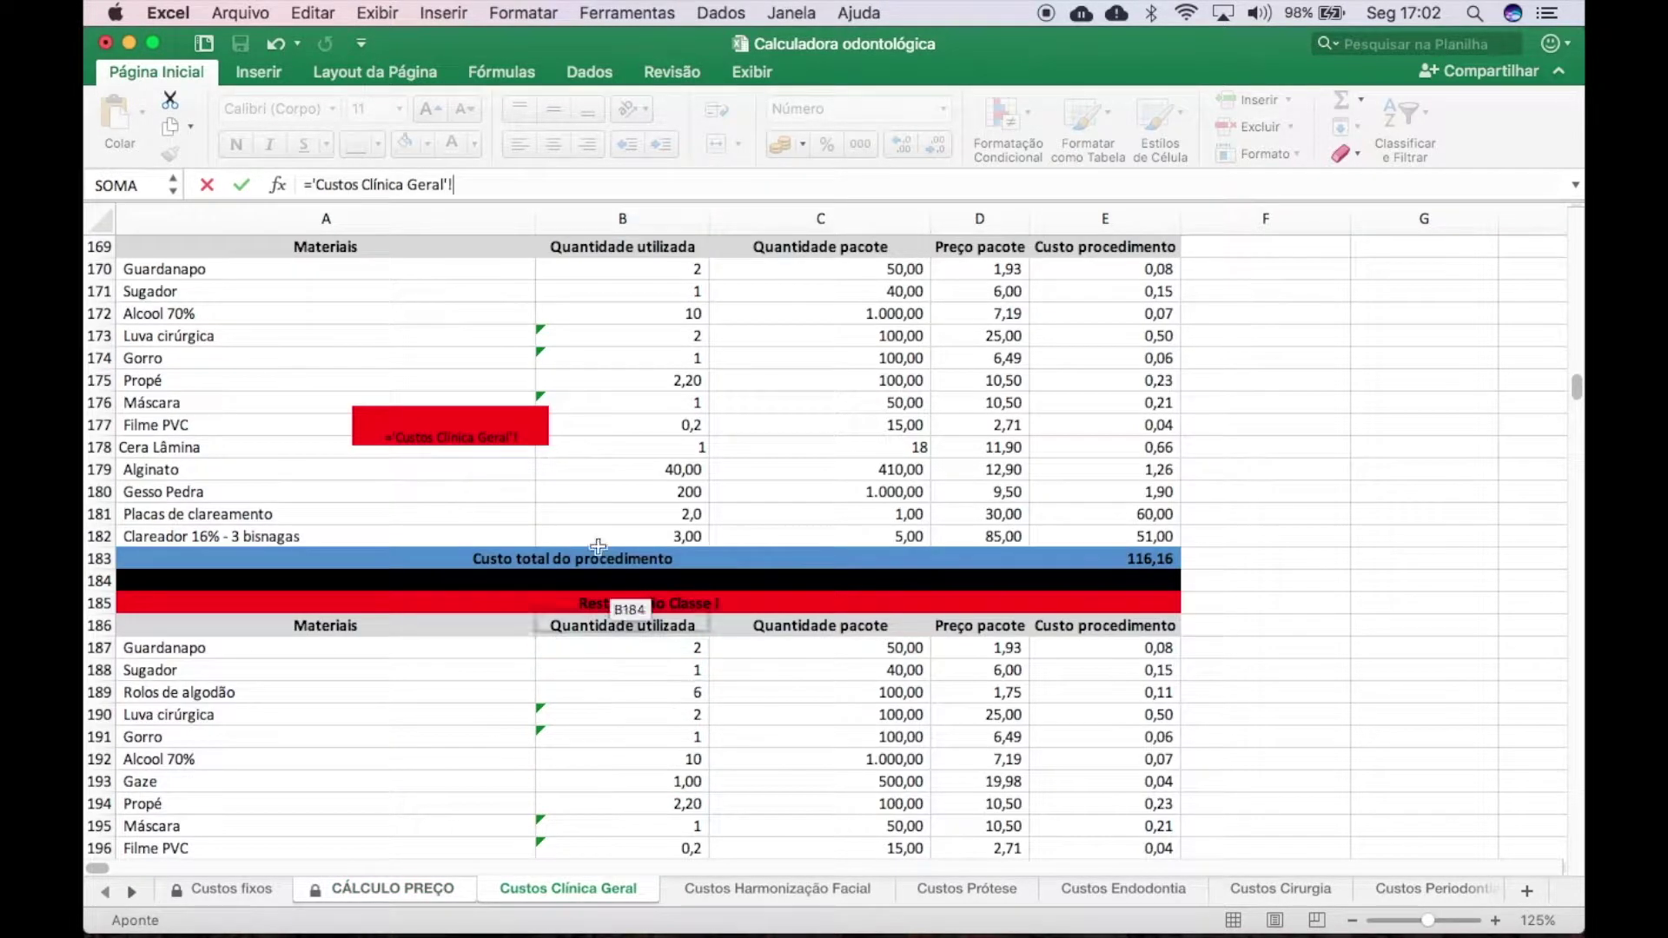
Step: Search the Custos Clínica Geral sheet for "clareamento" again and cycle through the matches to the Clareamento Dental à Laser table
click(363, 10)
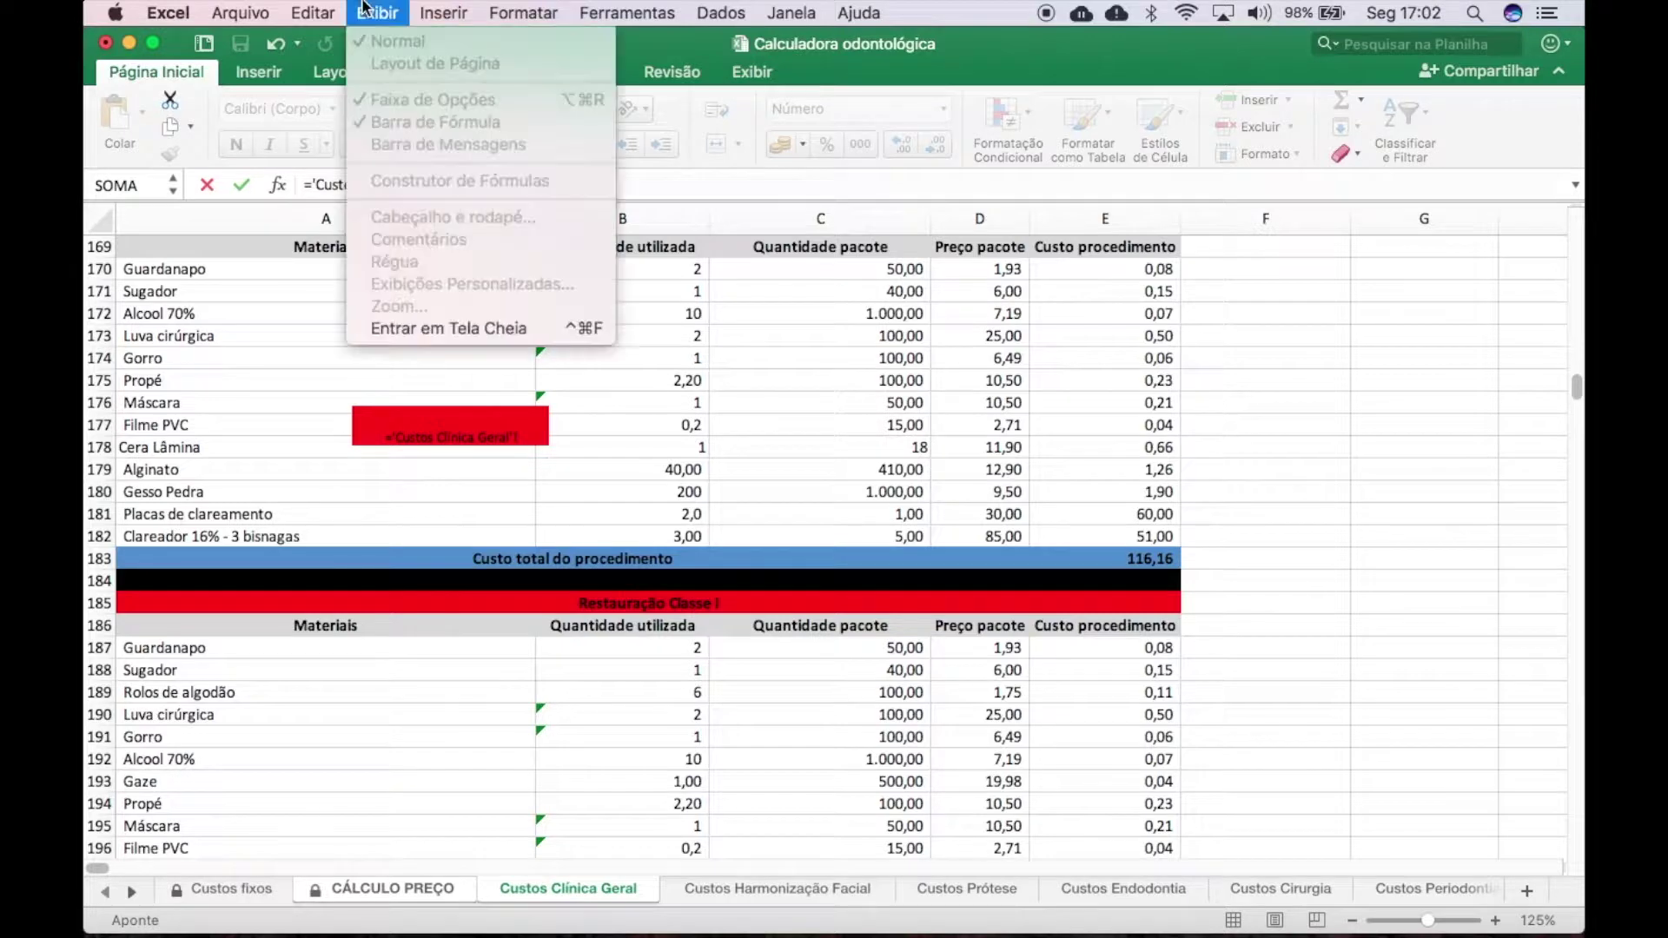
mouse_move(322, 8)
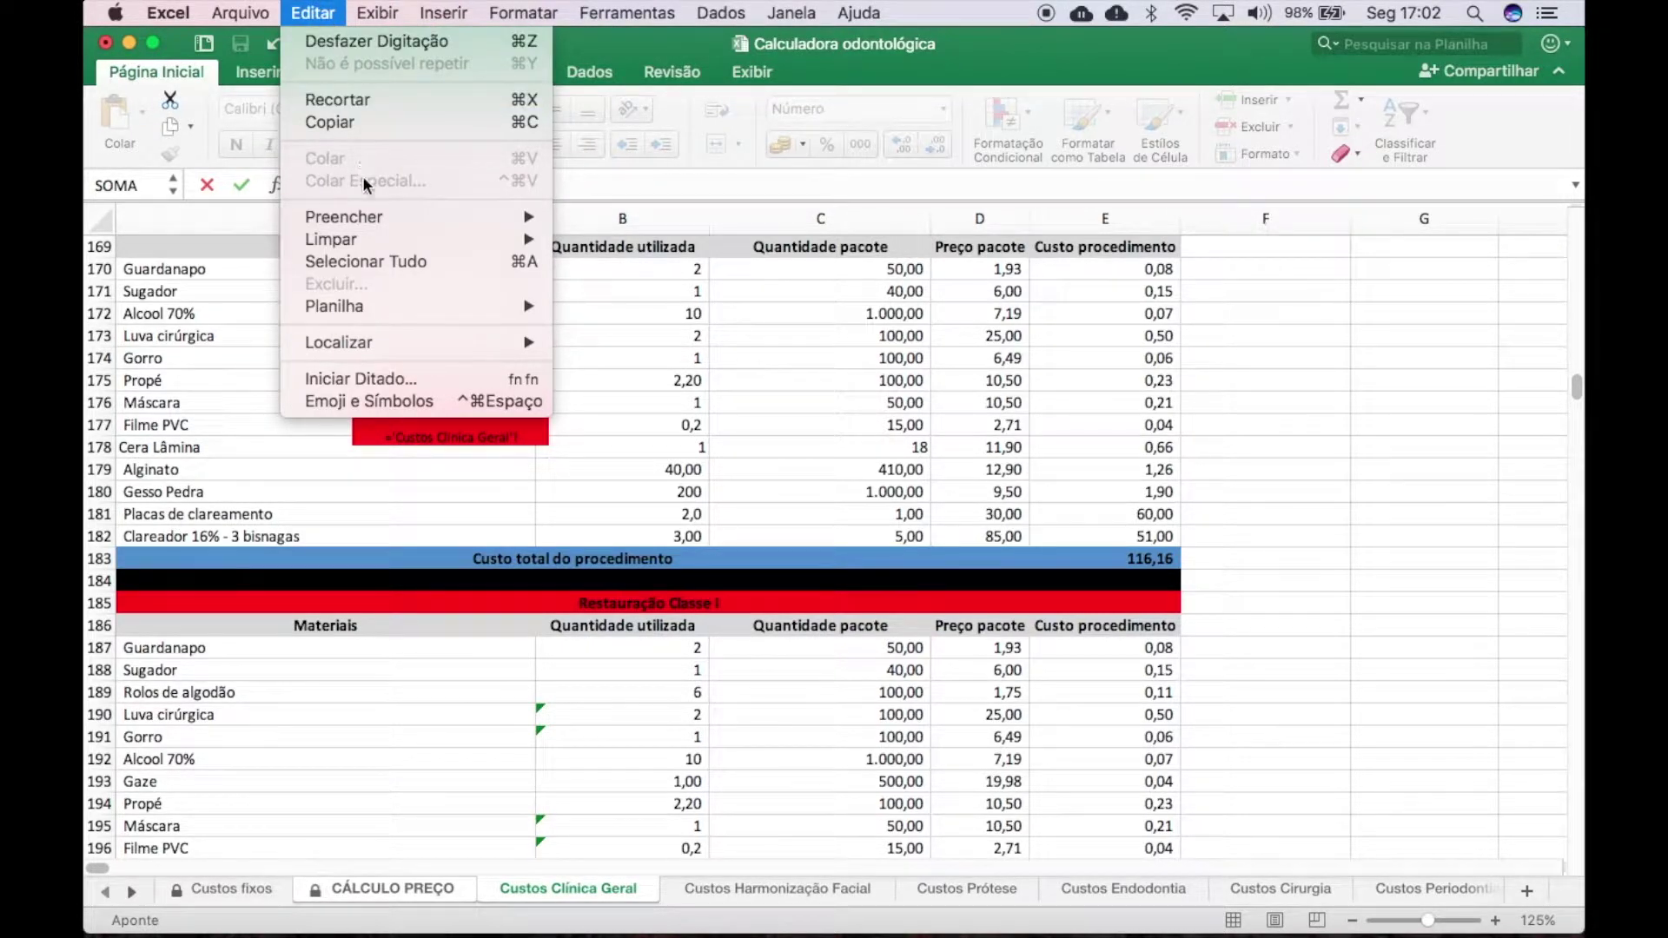
mouse_move(400, 341)
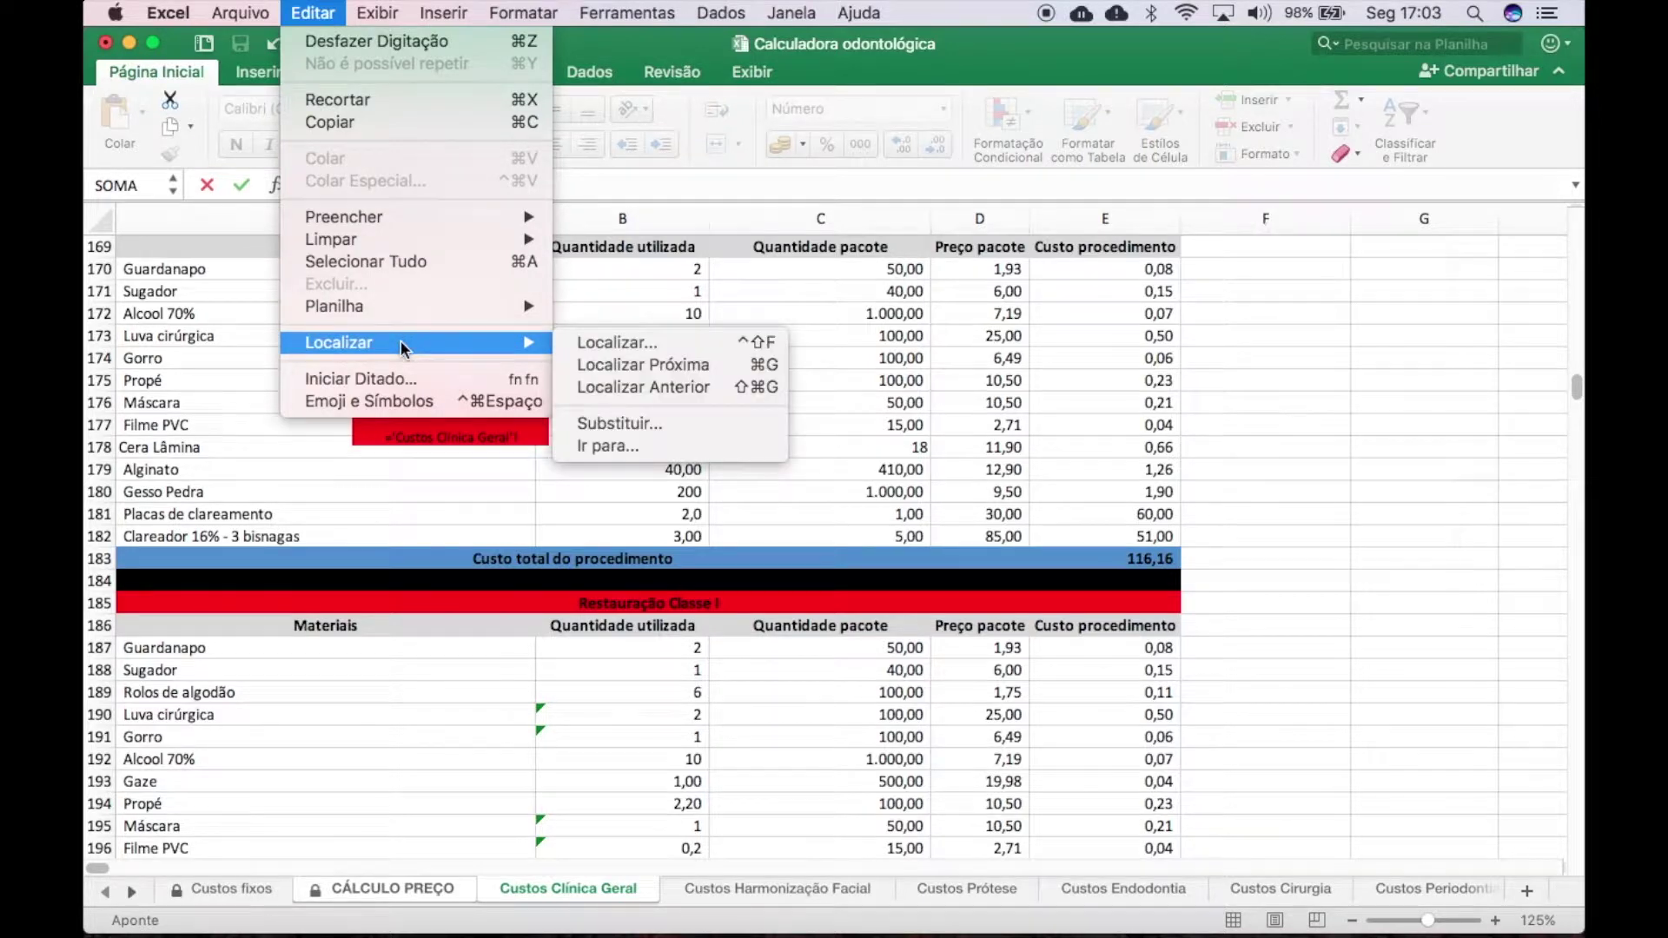
click(673, 344)
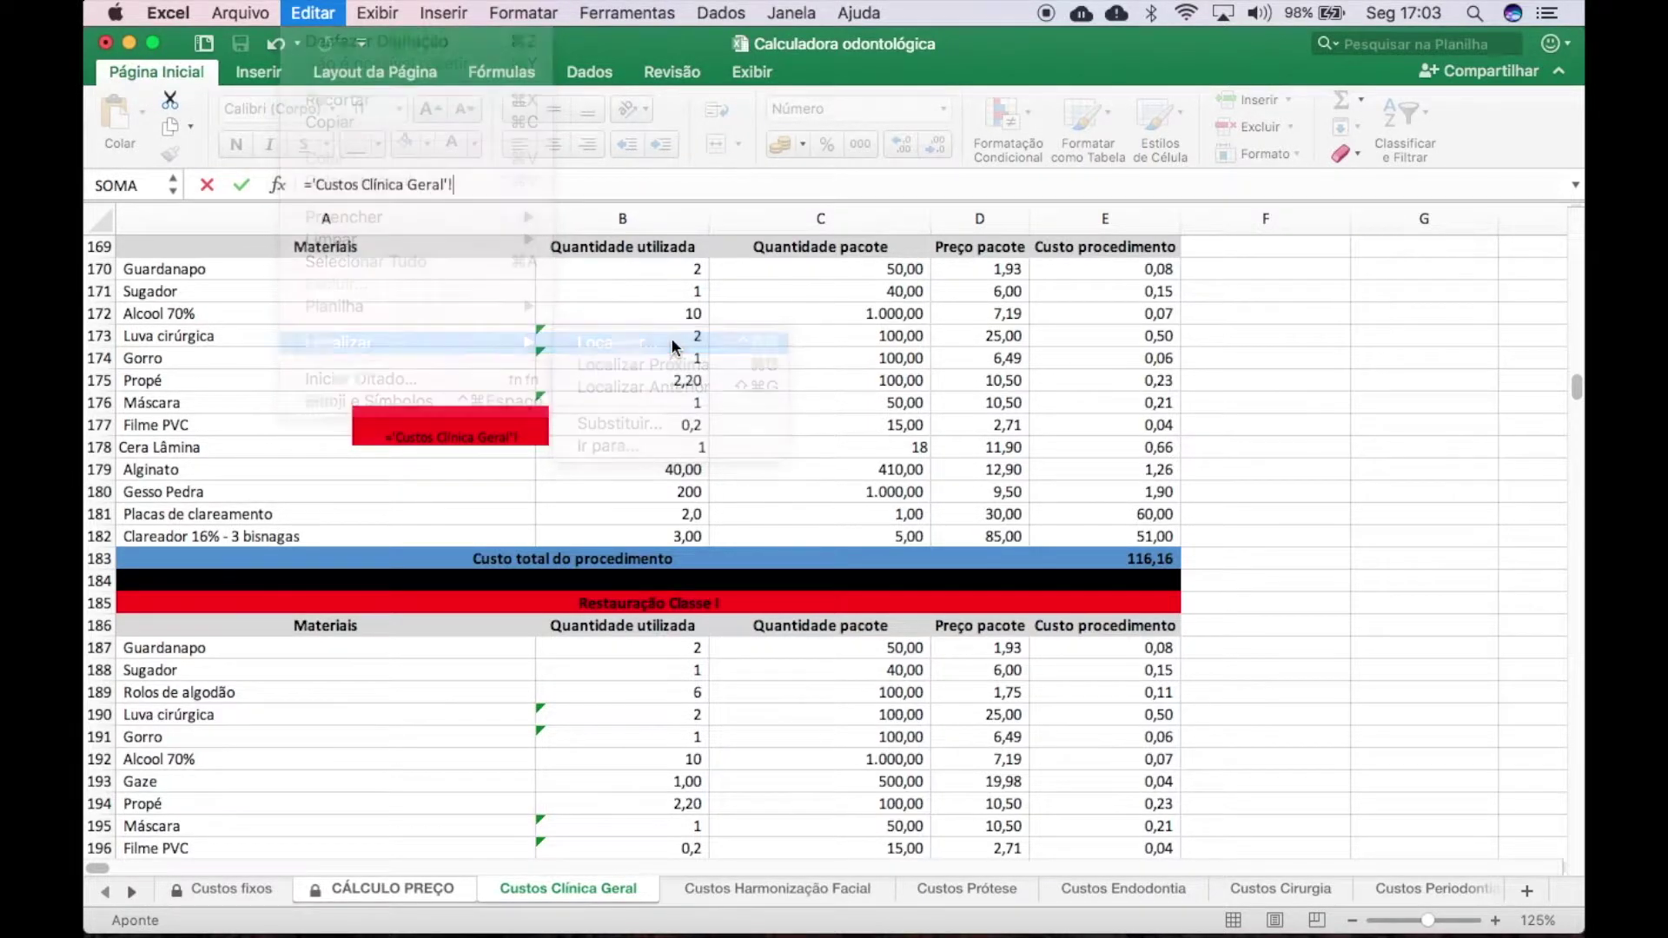
click(738, 259)
key(BackSpace)
key(BackSpace)
key(BackSpace)
key(BackSpace)
key(BackSpace)
key(BackSpace)
key(BackSpace)
key(BackSpace)
key(BackSpace)
key(BackSpace)
key(BackSpace)
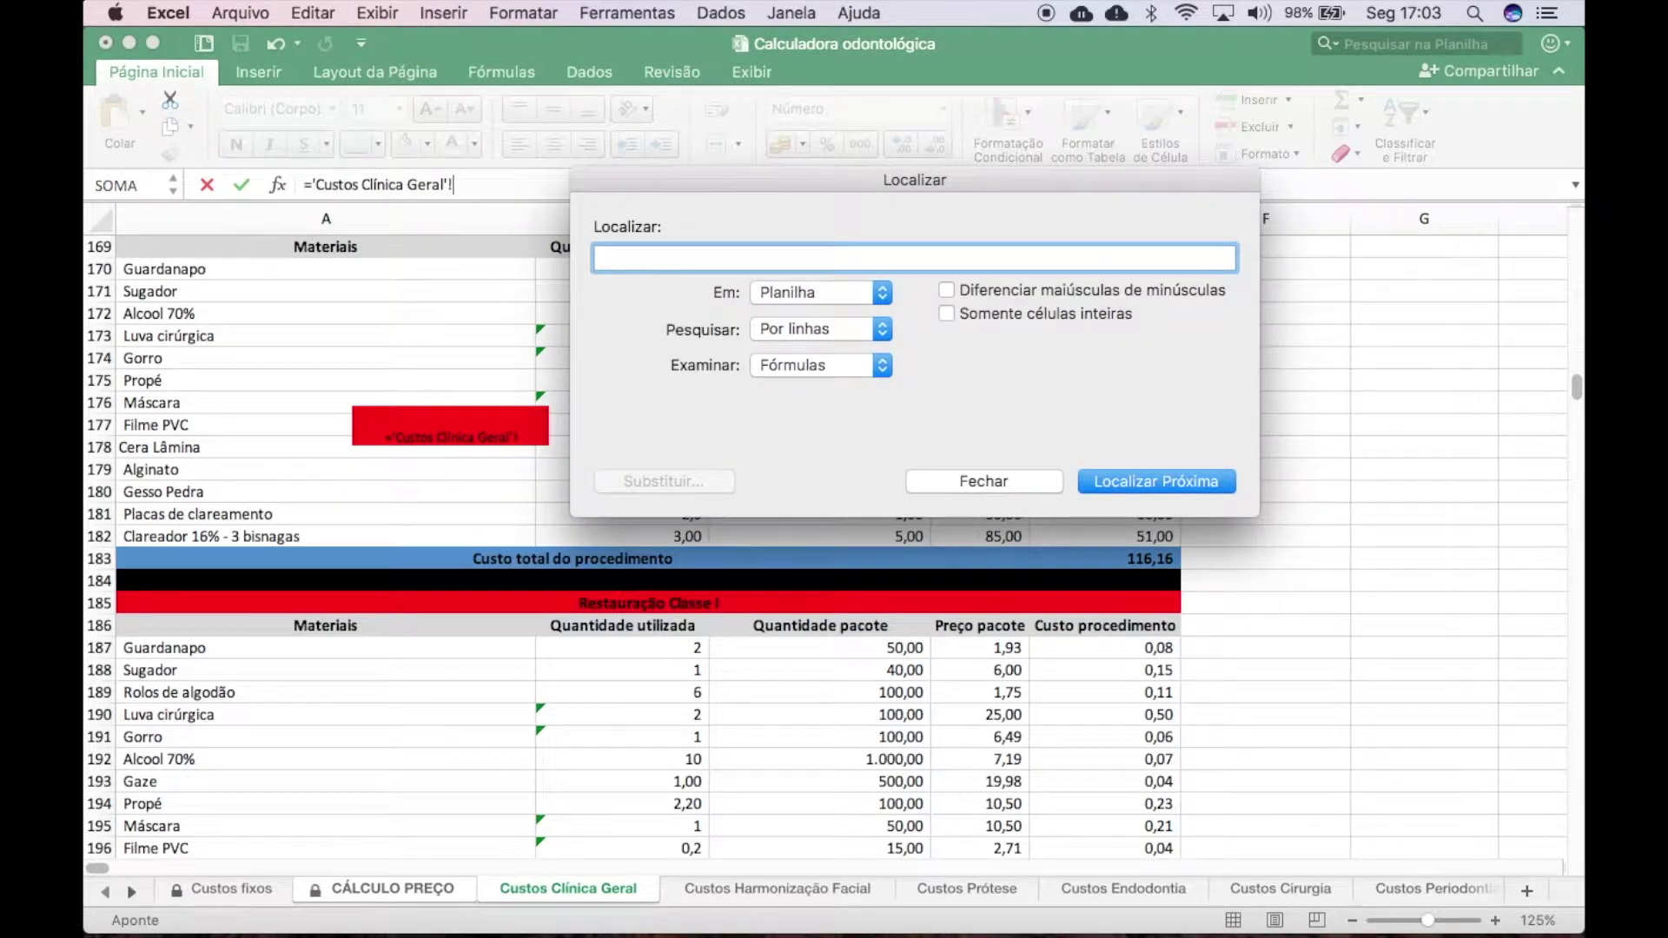
text(clareamento)
click(1154, 488)
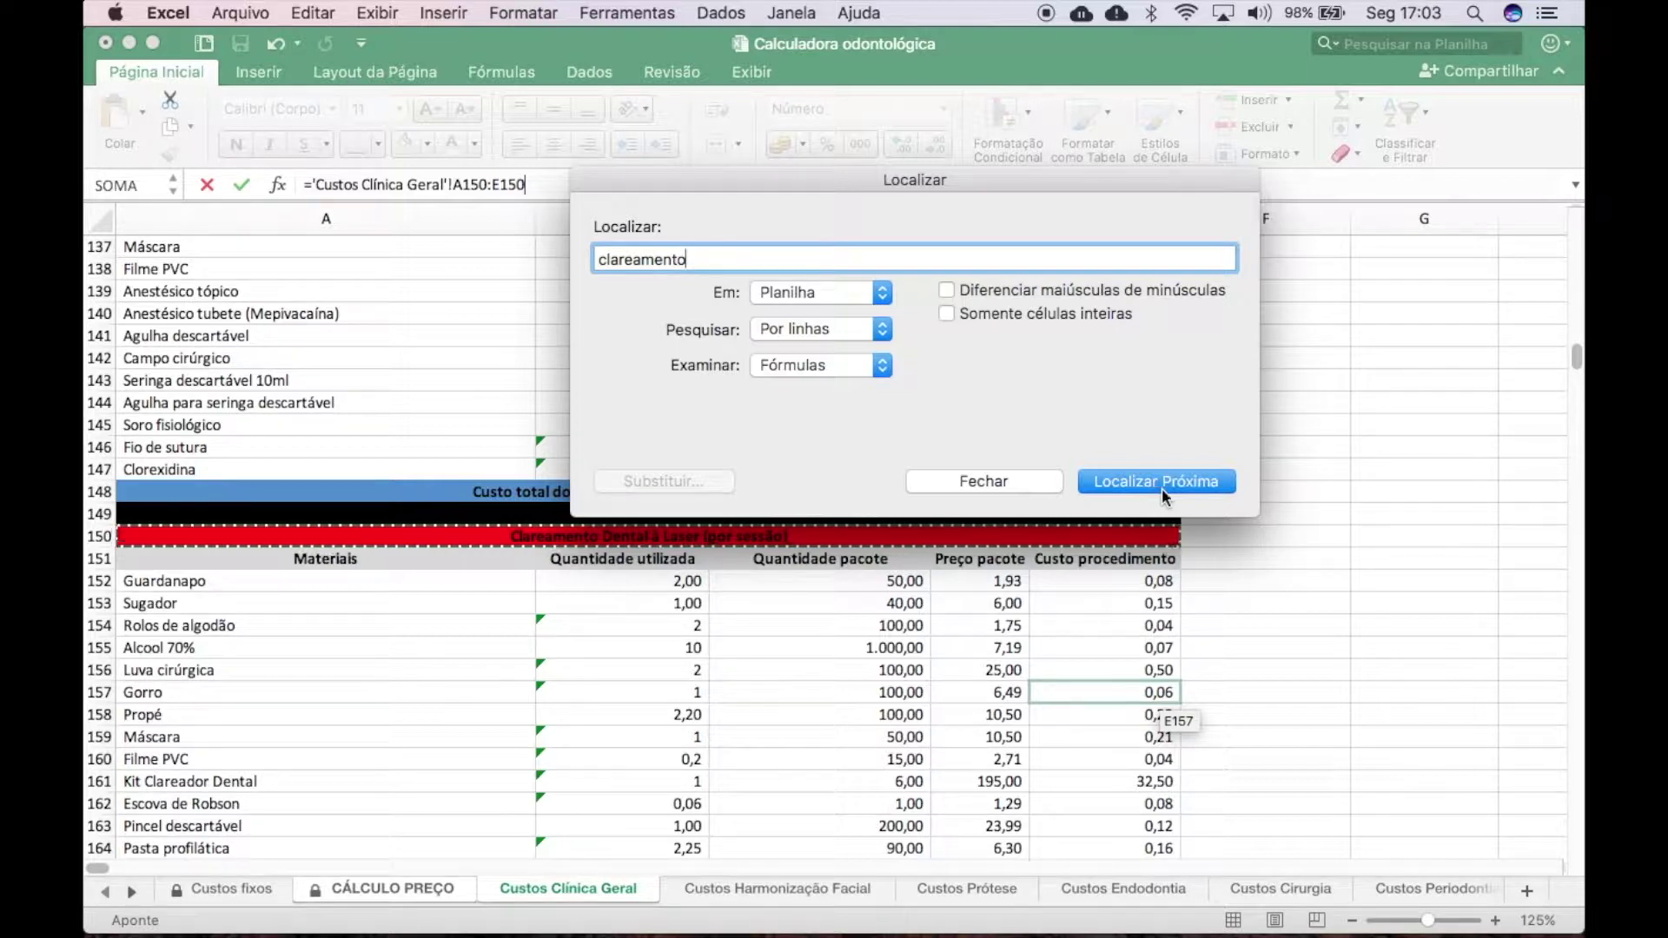
click(1169, 487)
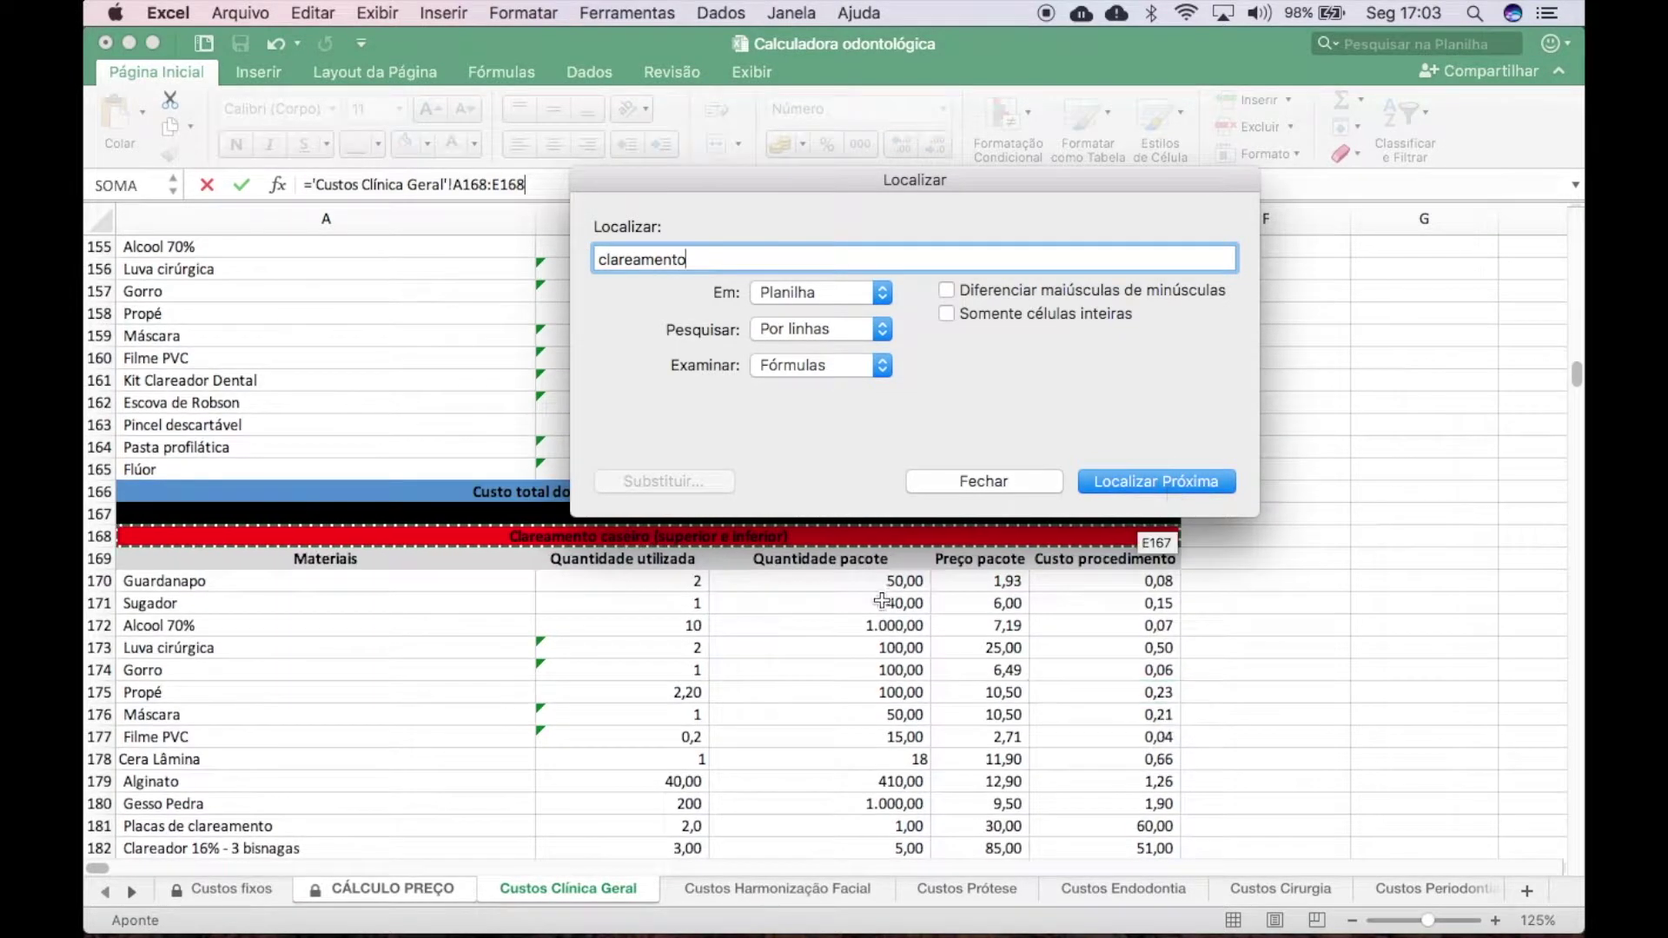
click(1166, 481)
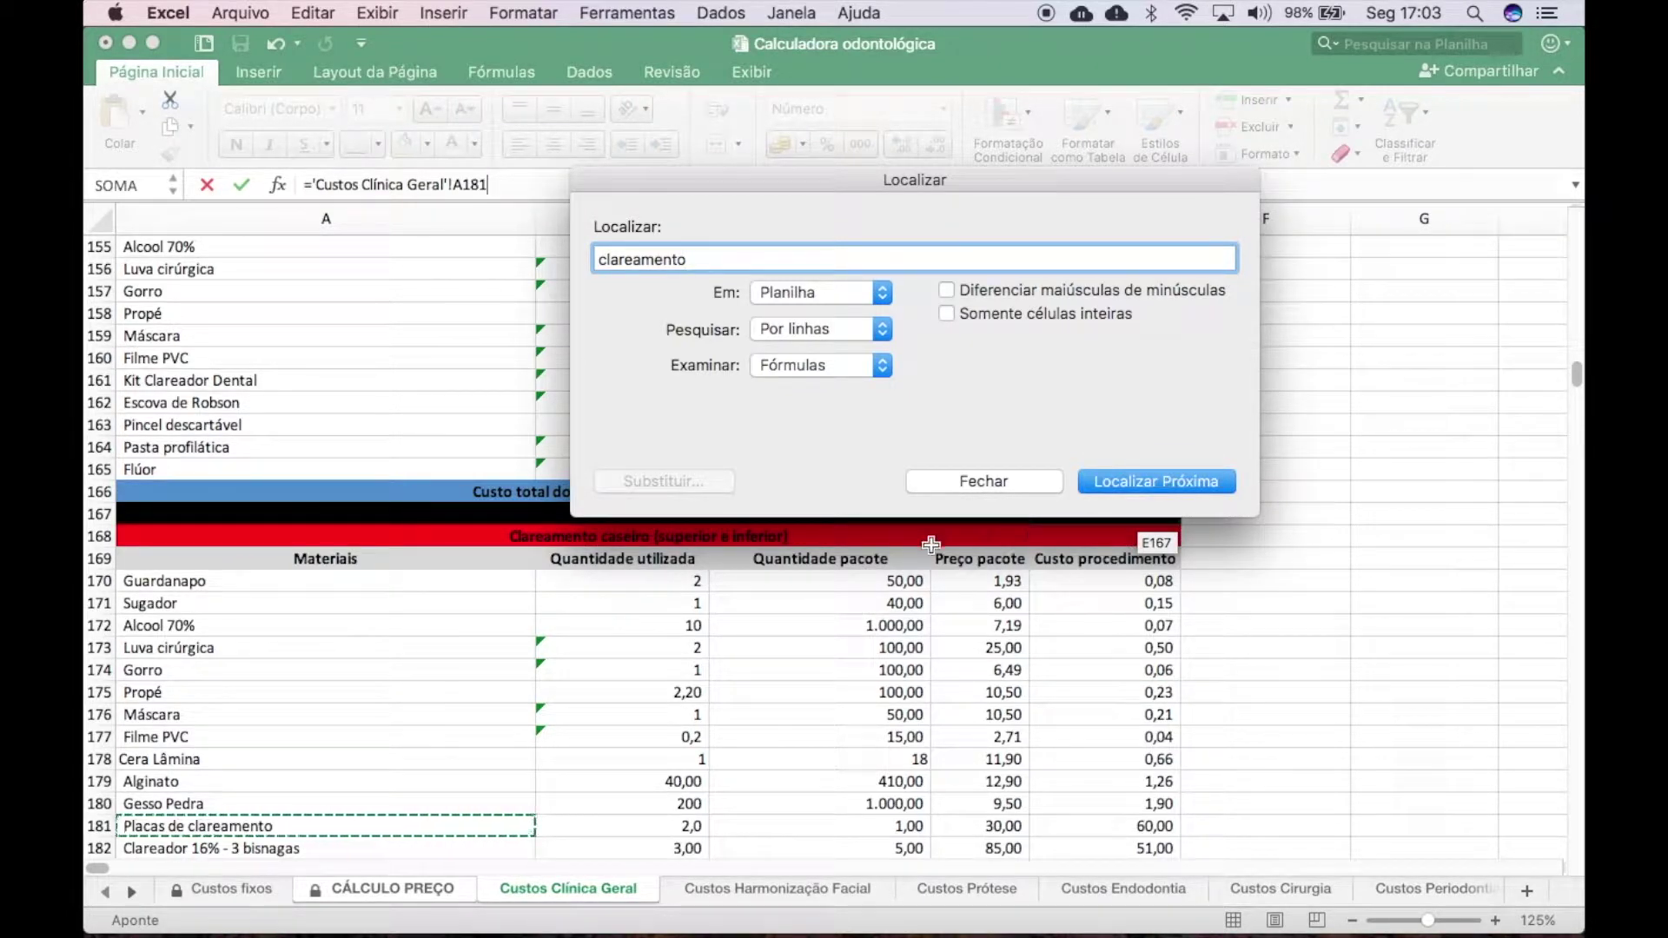
click(1145, 483)
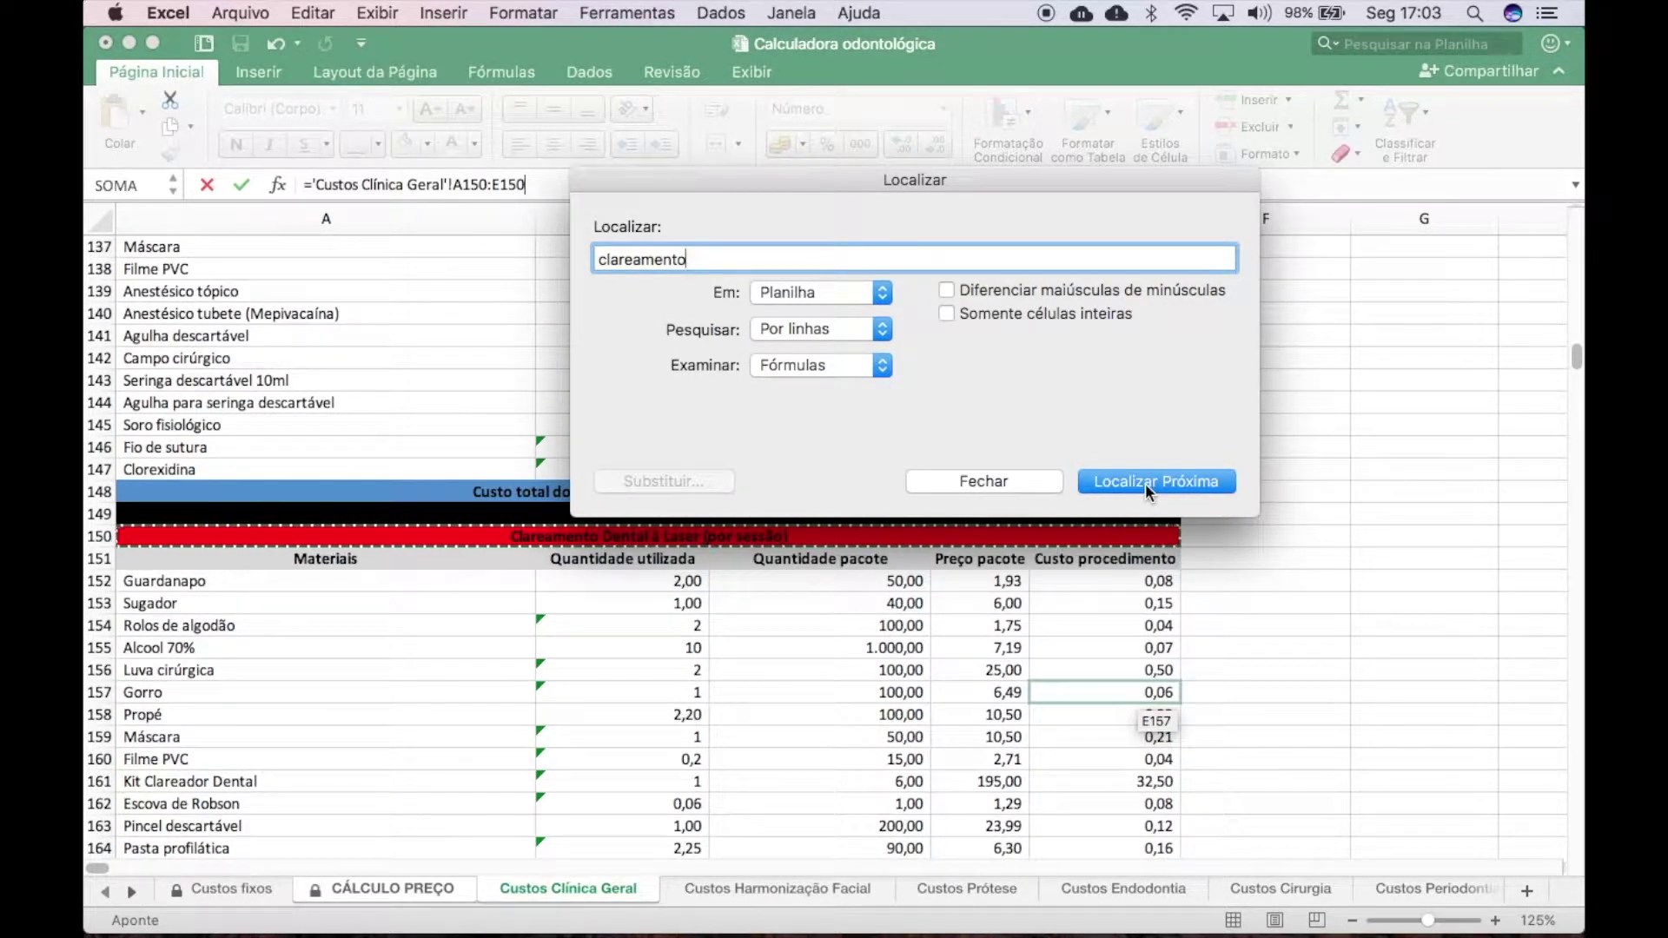
click(1145, 483)
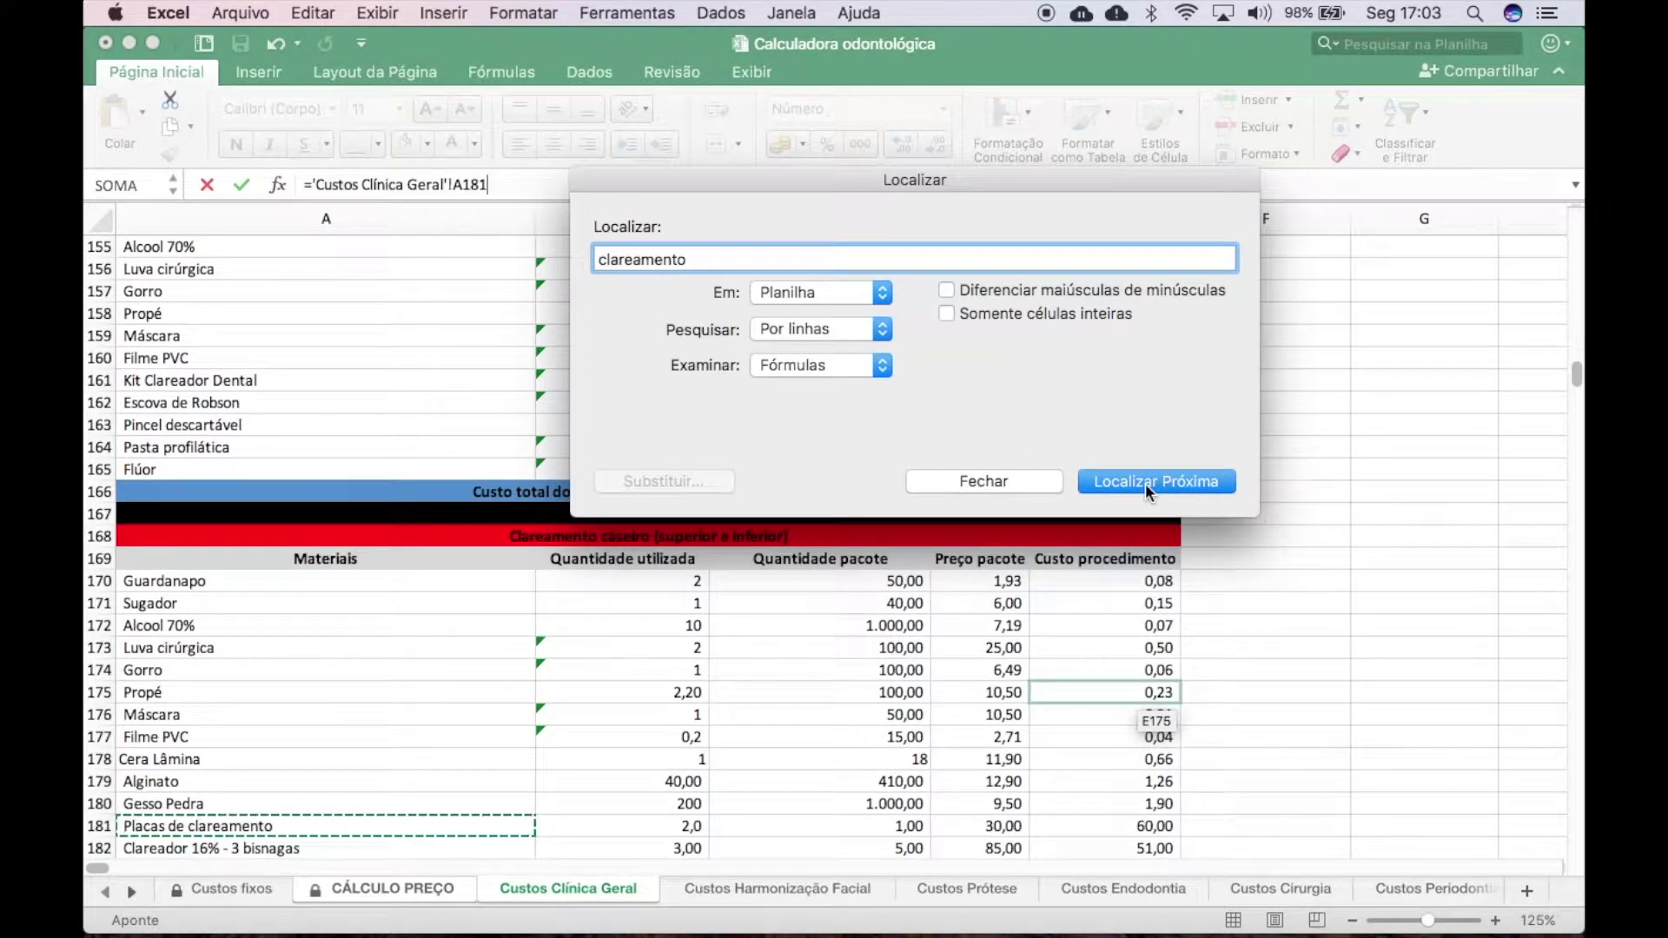
click(1145, 483)
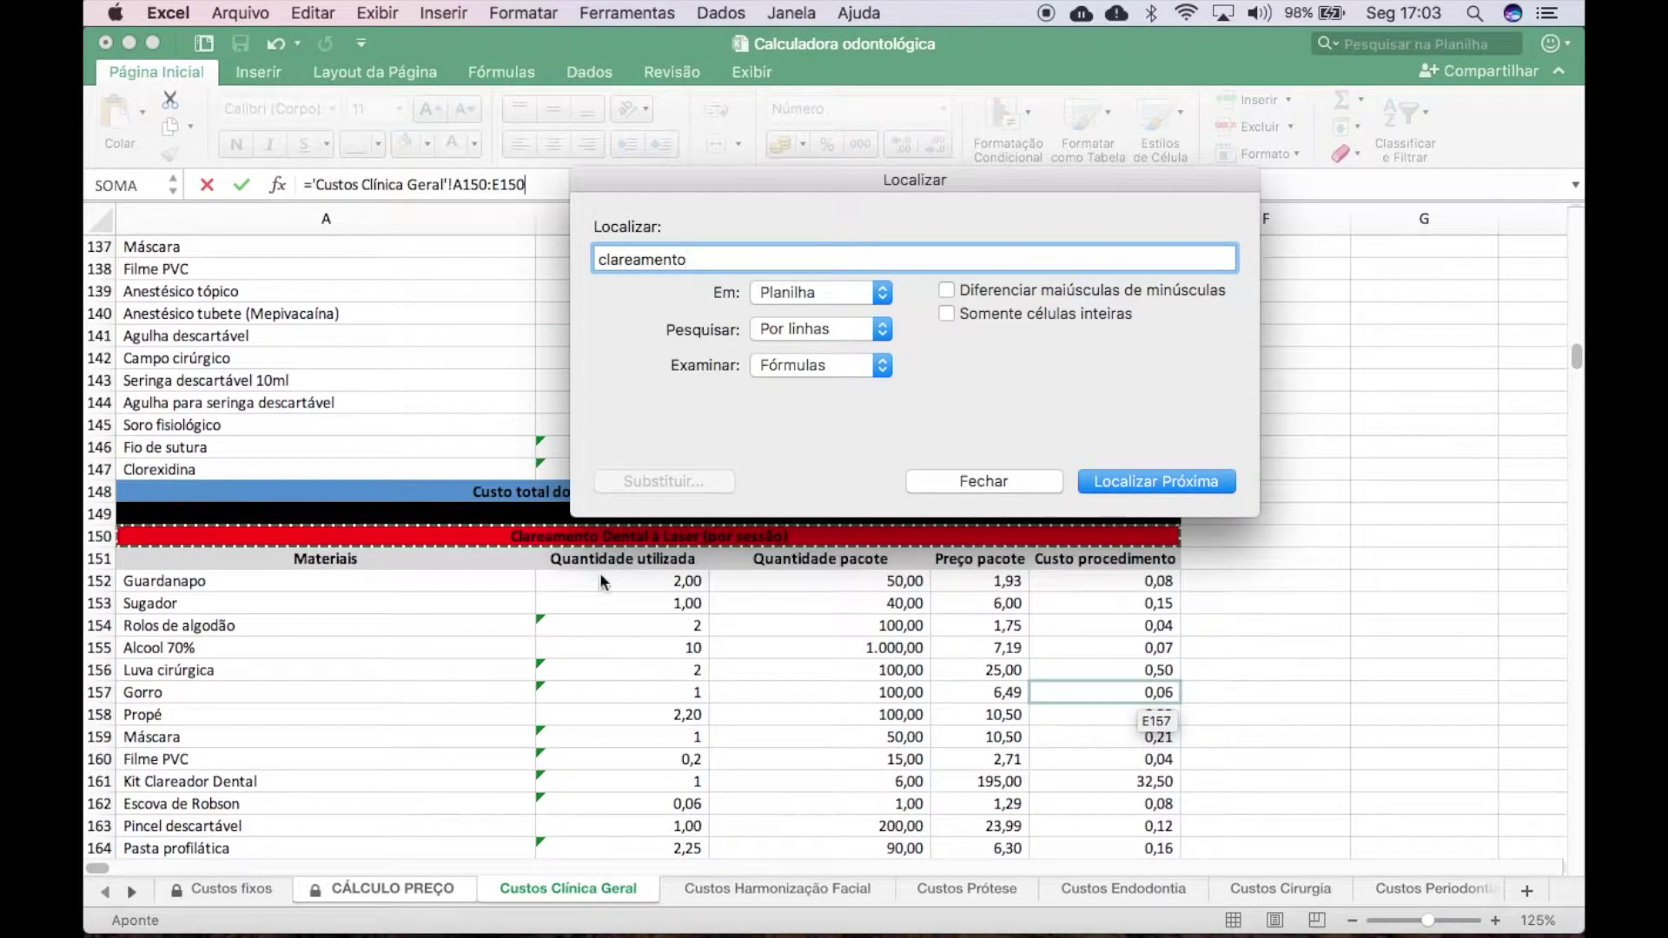
Step: Reference the Clareamento Dental à Laser total cost in cell E166 to finish the B10 formula, and check the Custo variável cell
click(1008, 480)
scroll(910, 666, down, 3)
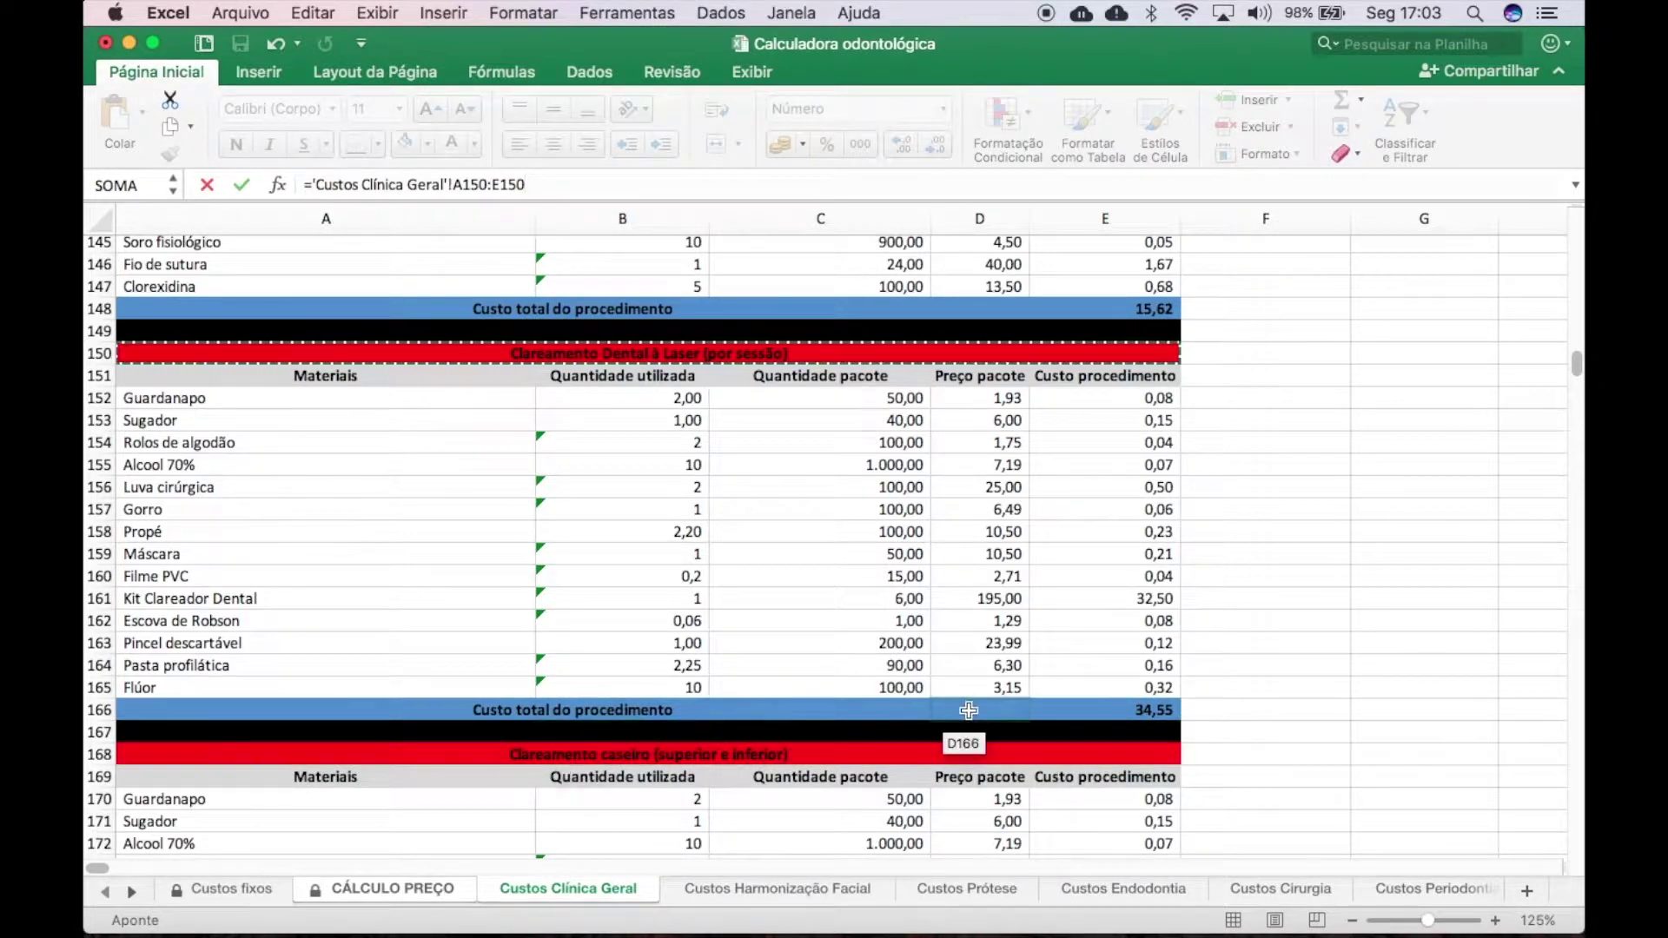
click(1129, 710)
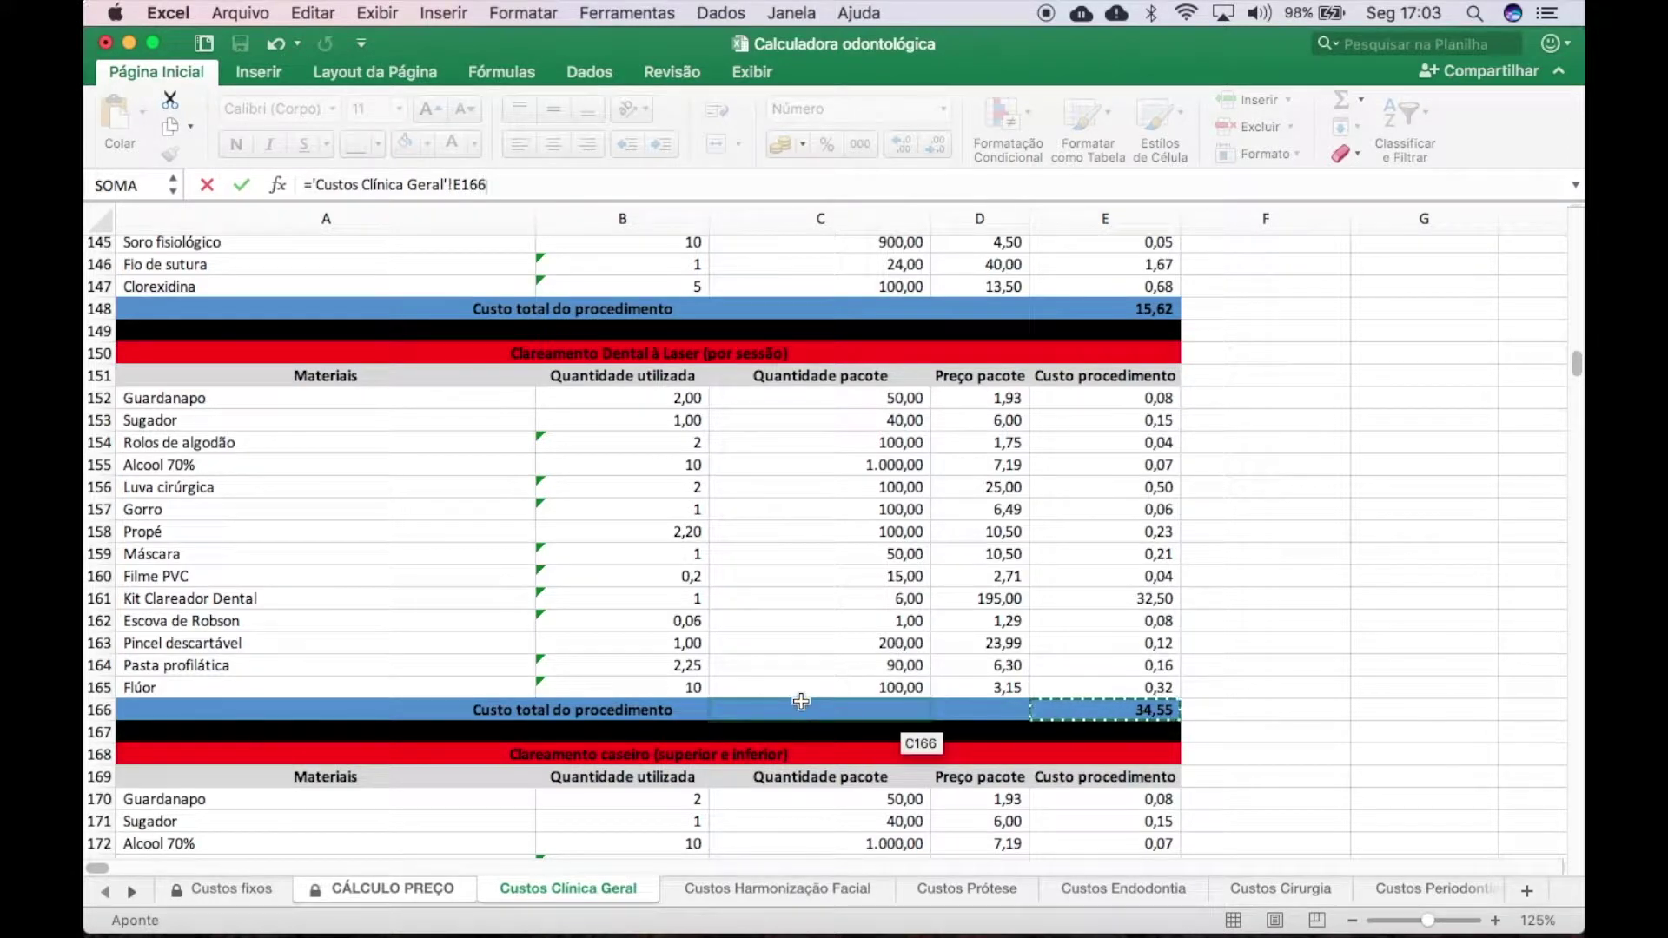
key(Return)
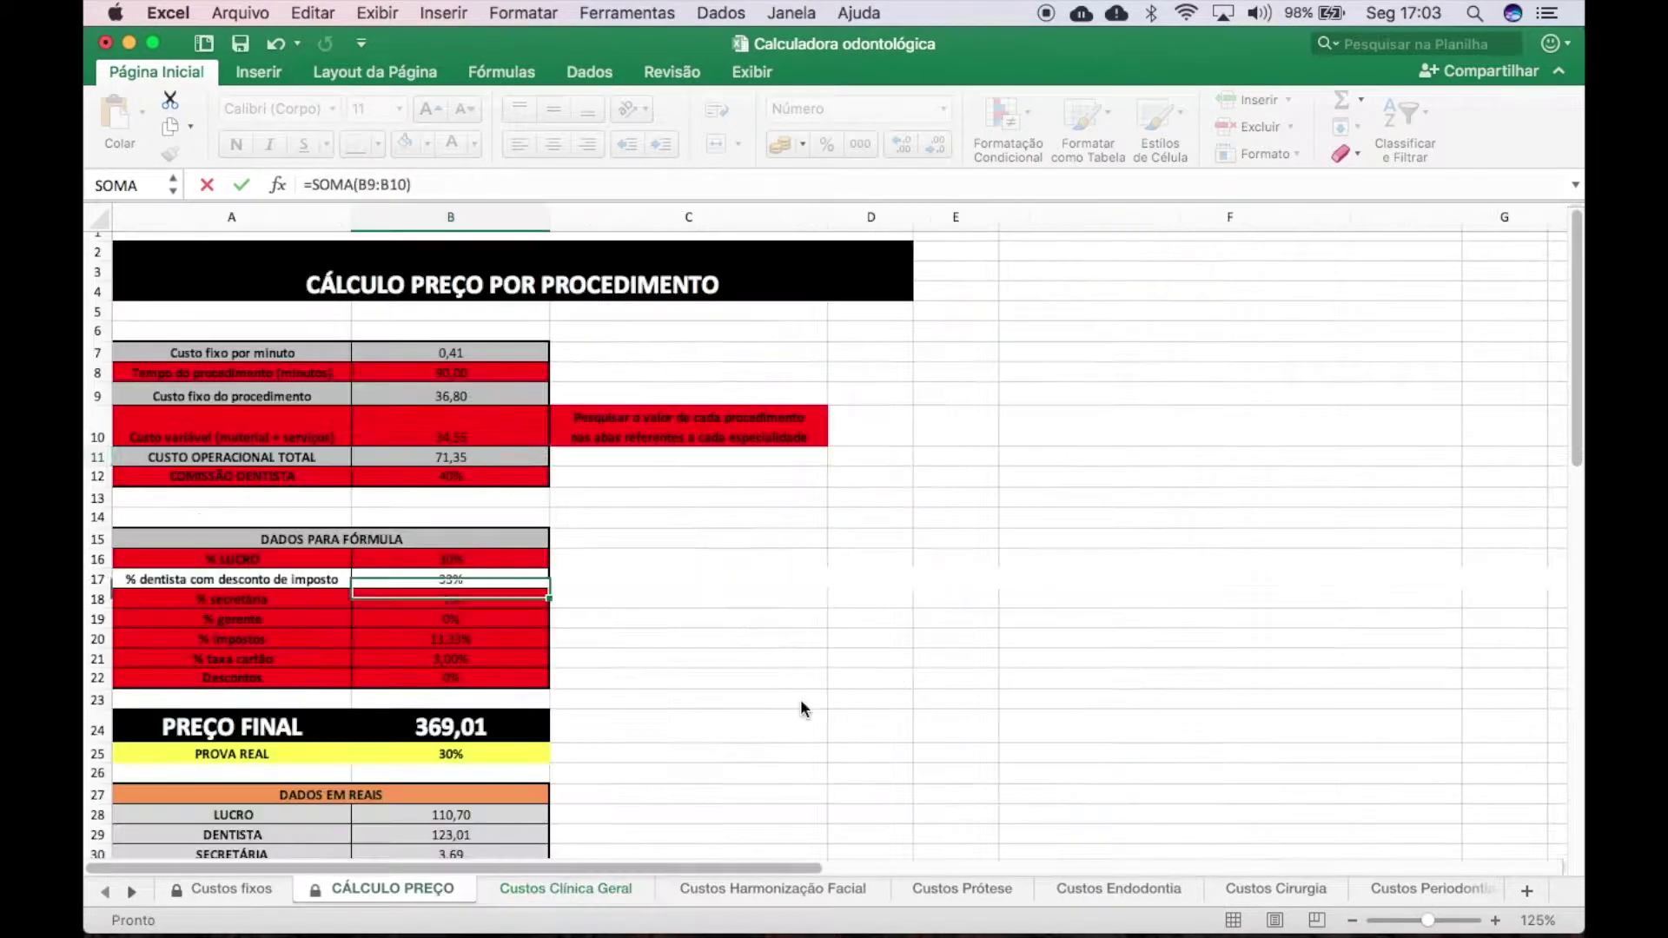
click(470, 428)
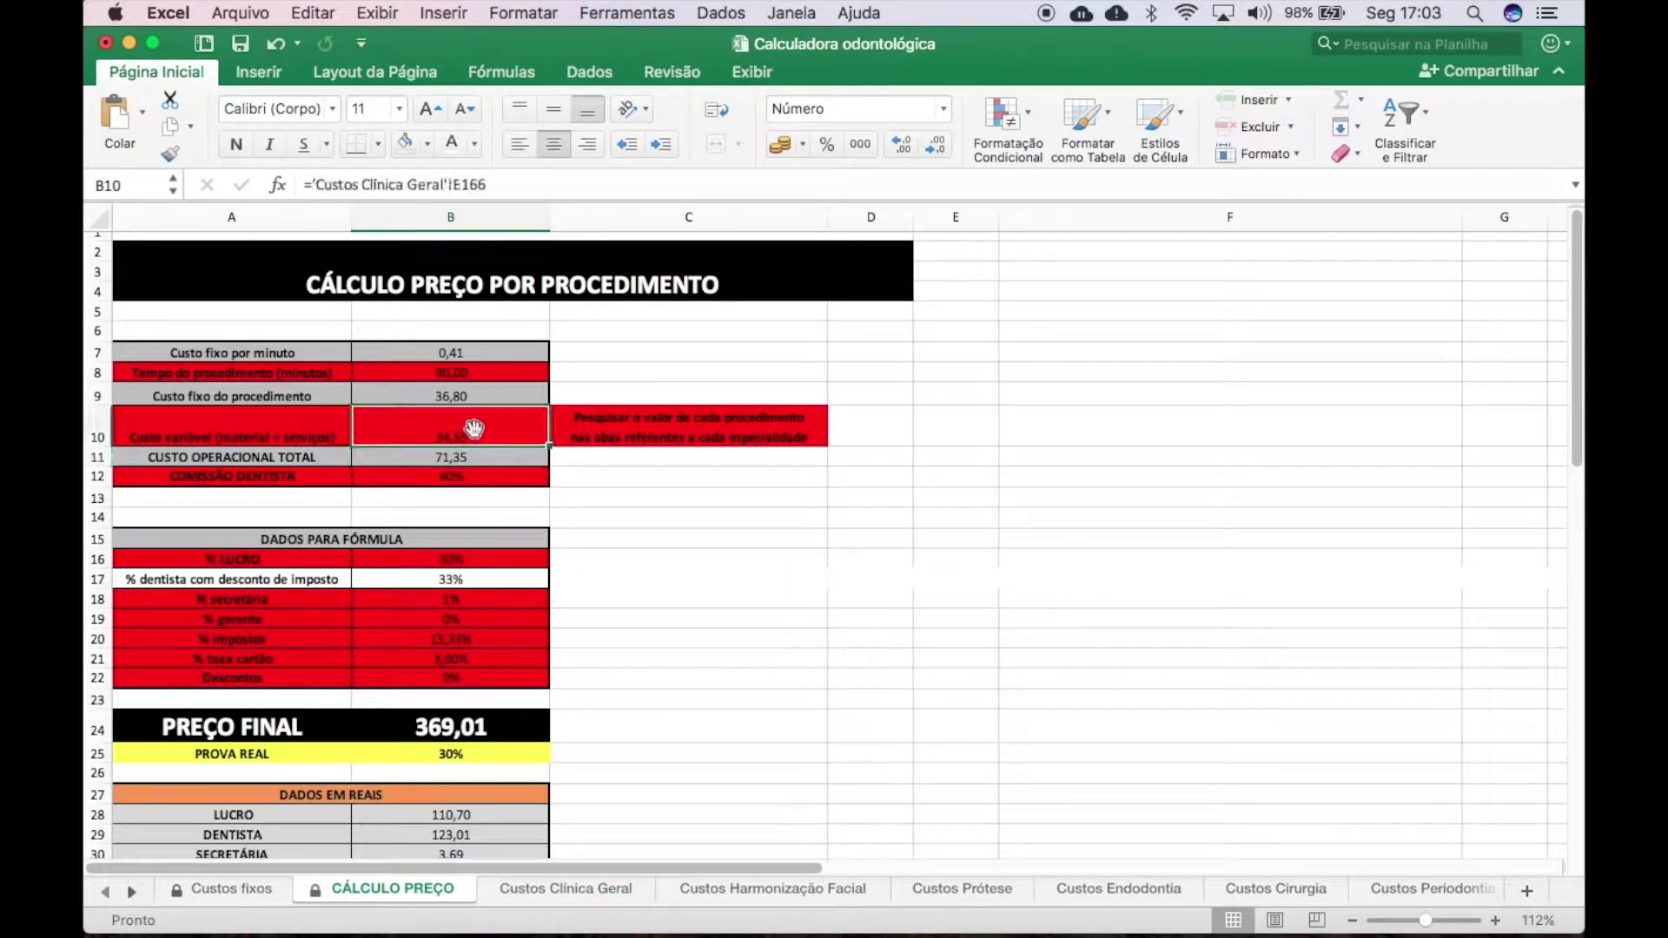
Step: Set the COMISSÃO DENTISTA in cell B12 to 40%
click(465, 473)
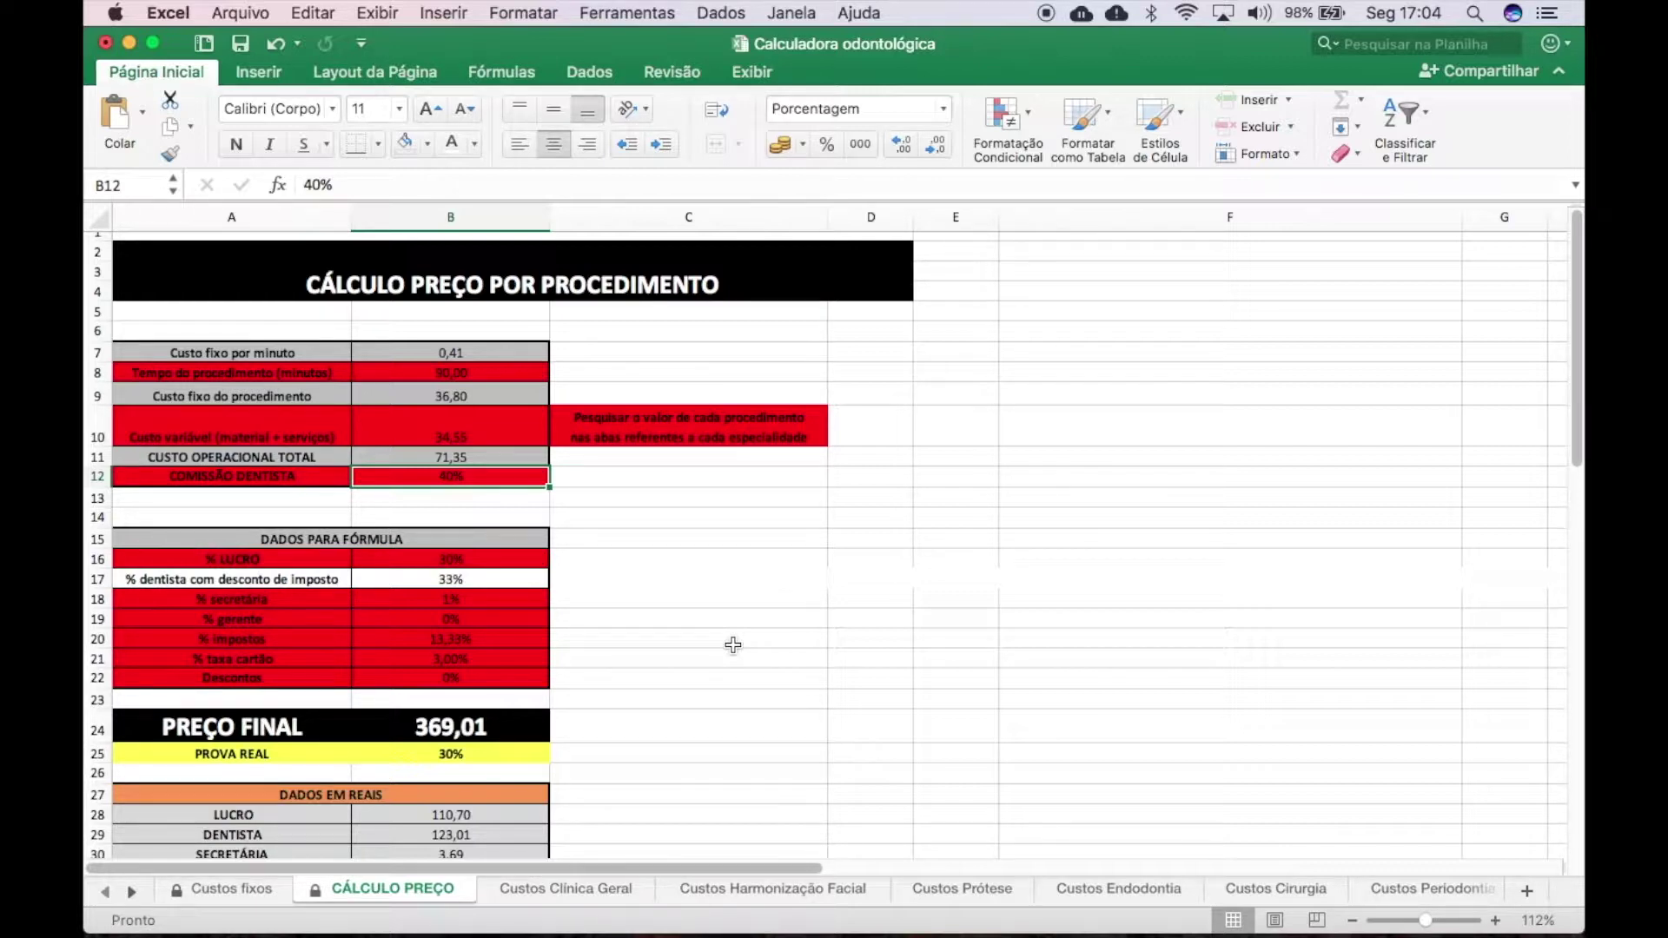
text(40)
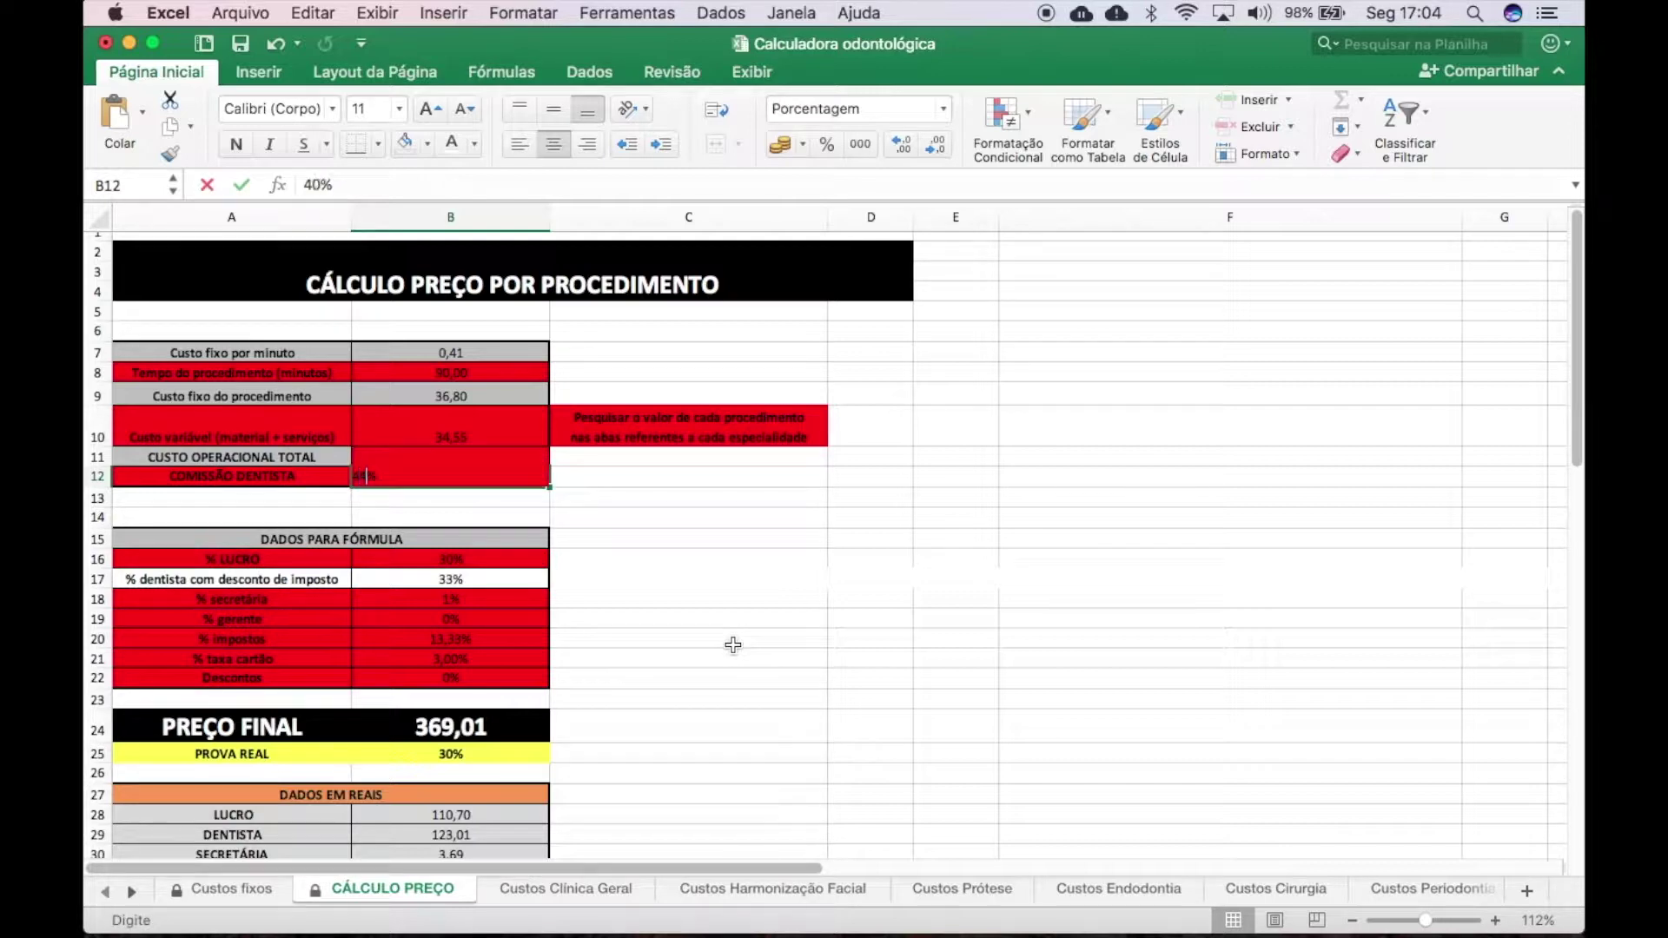
key(Return)
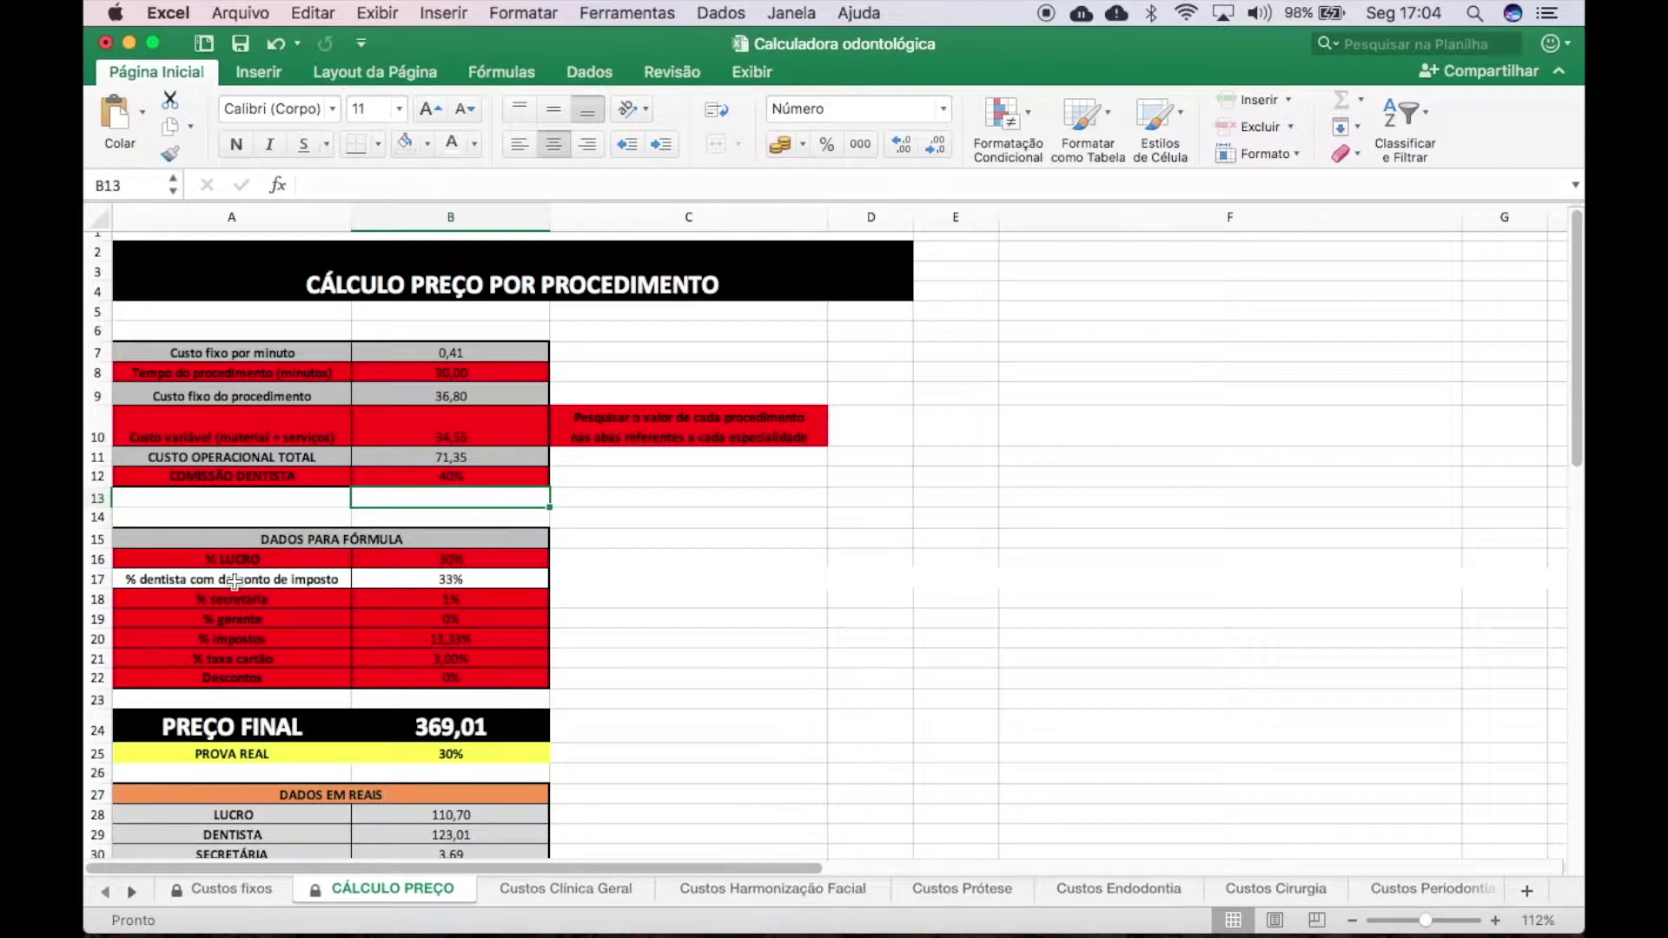
Step: Examine the "% dentista com desconto de imposto" formula in B17 and the % impostos and COMISSÃO DENTISTA cells it references
click(448, 576)
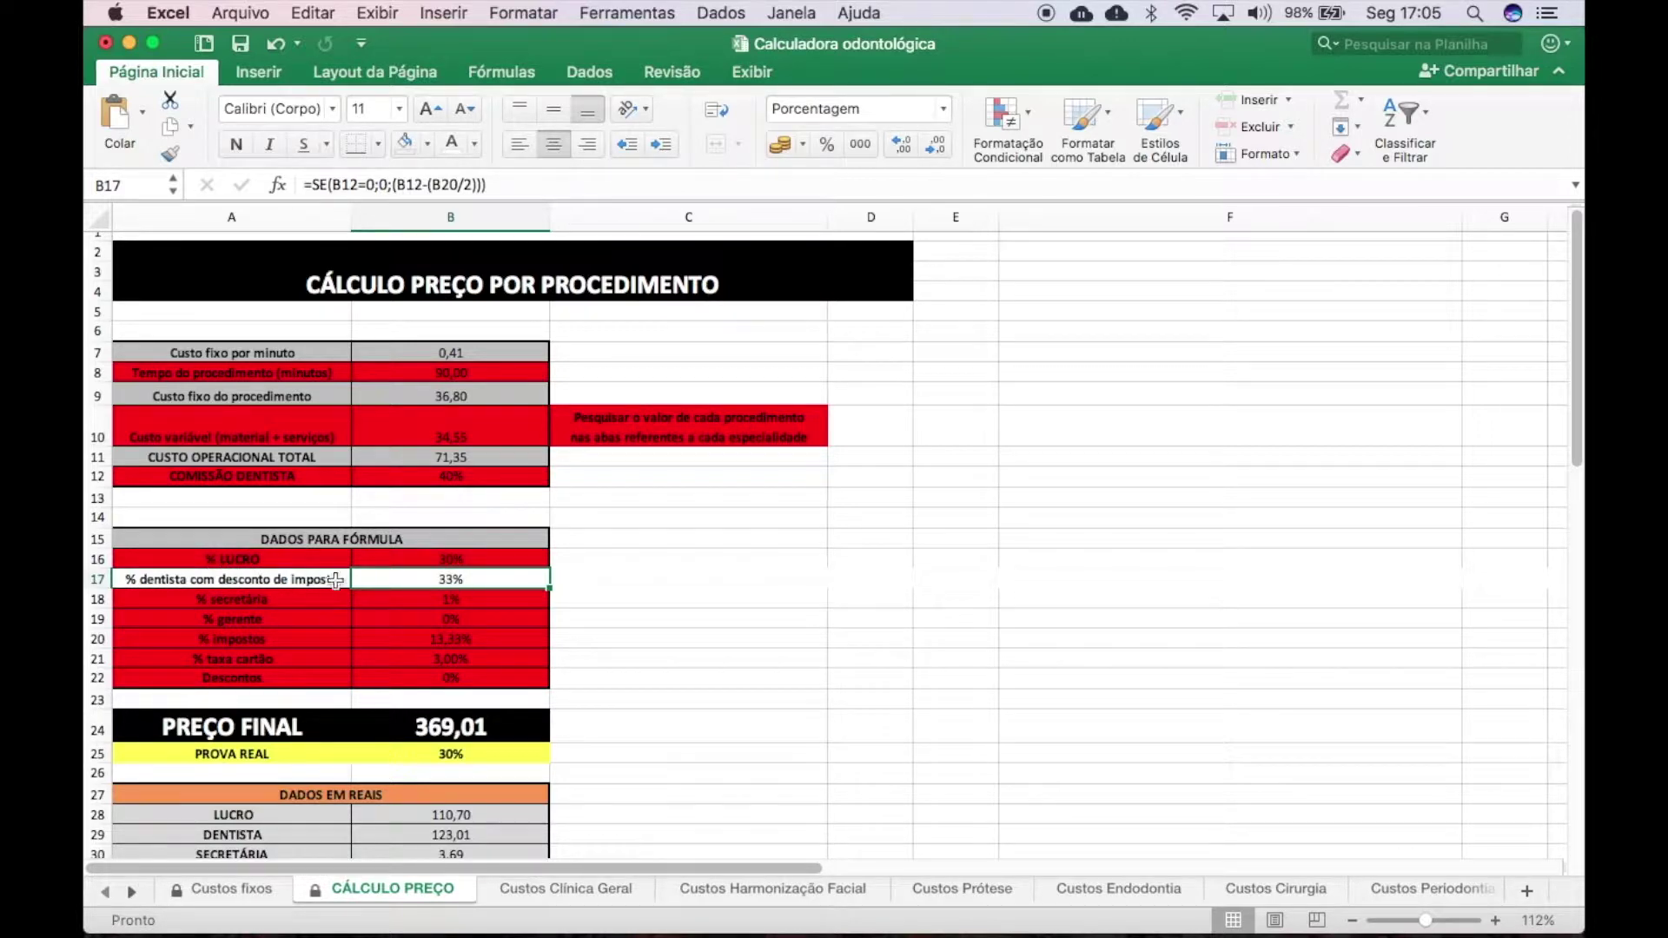
click(233, 583)
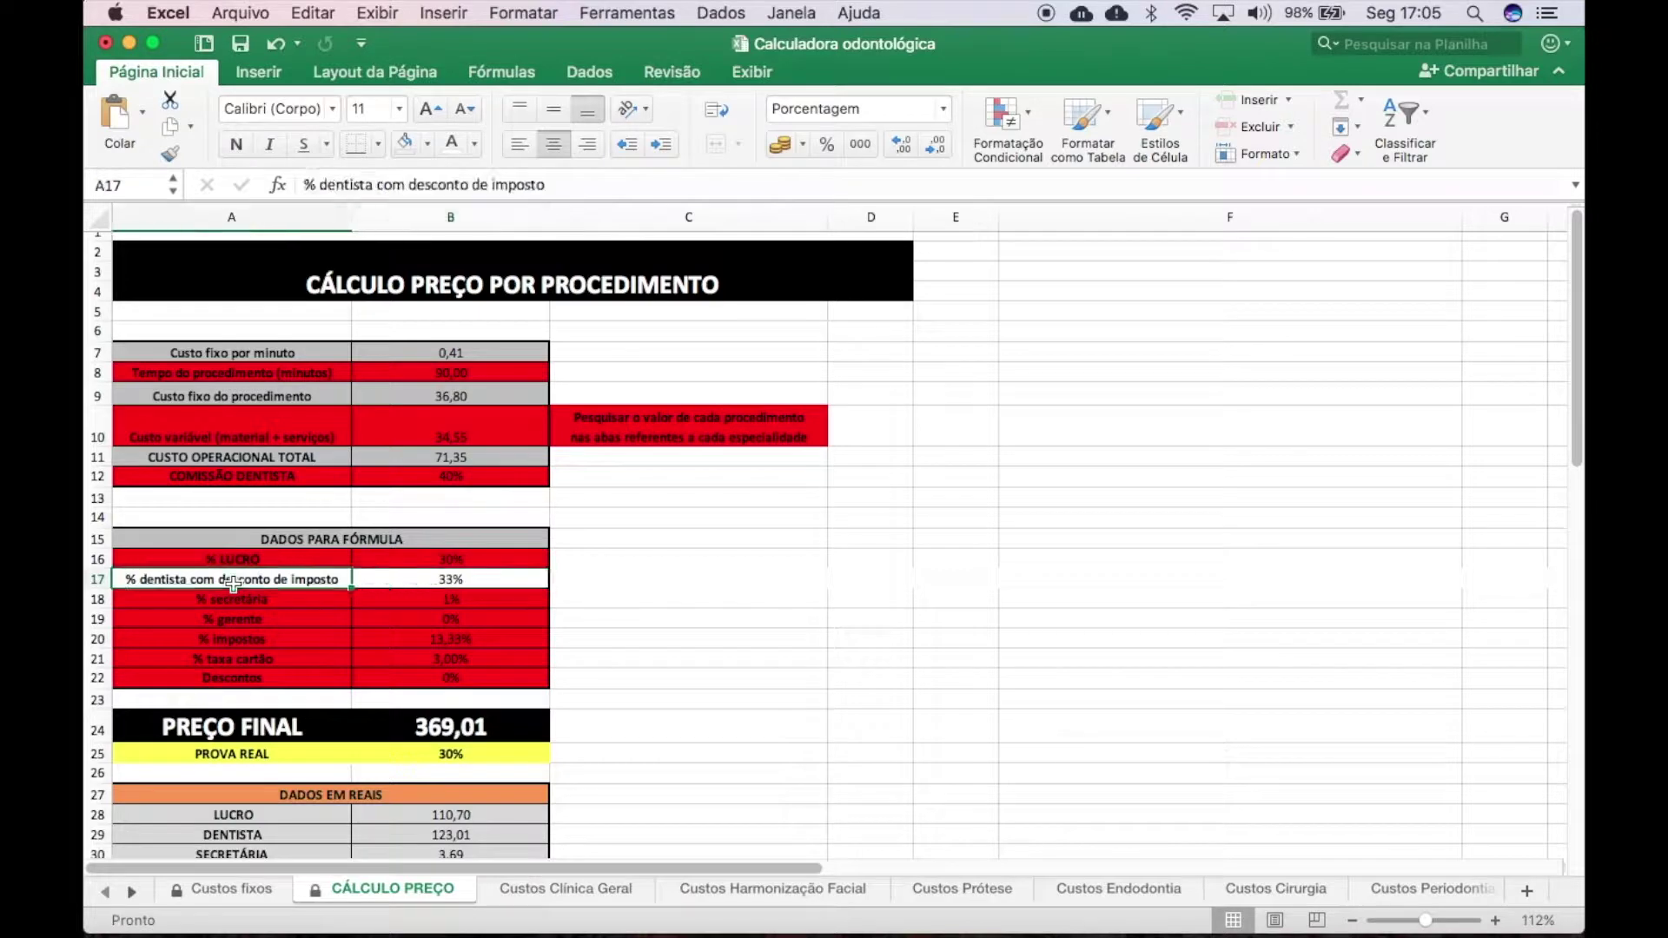
key(Right)
key(Left)
key(Right)
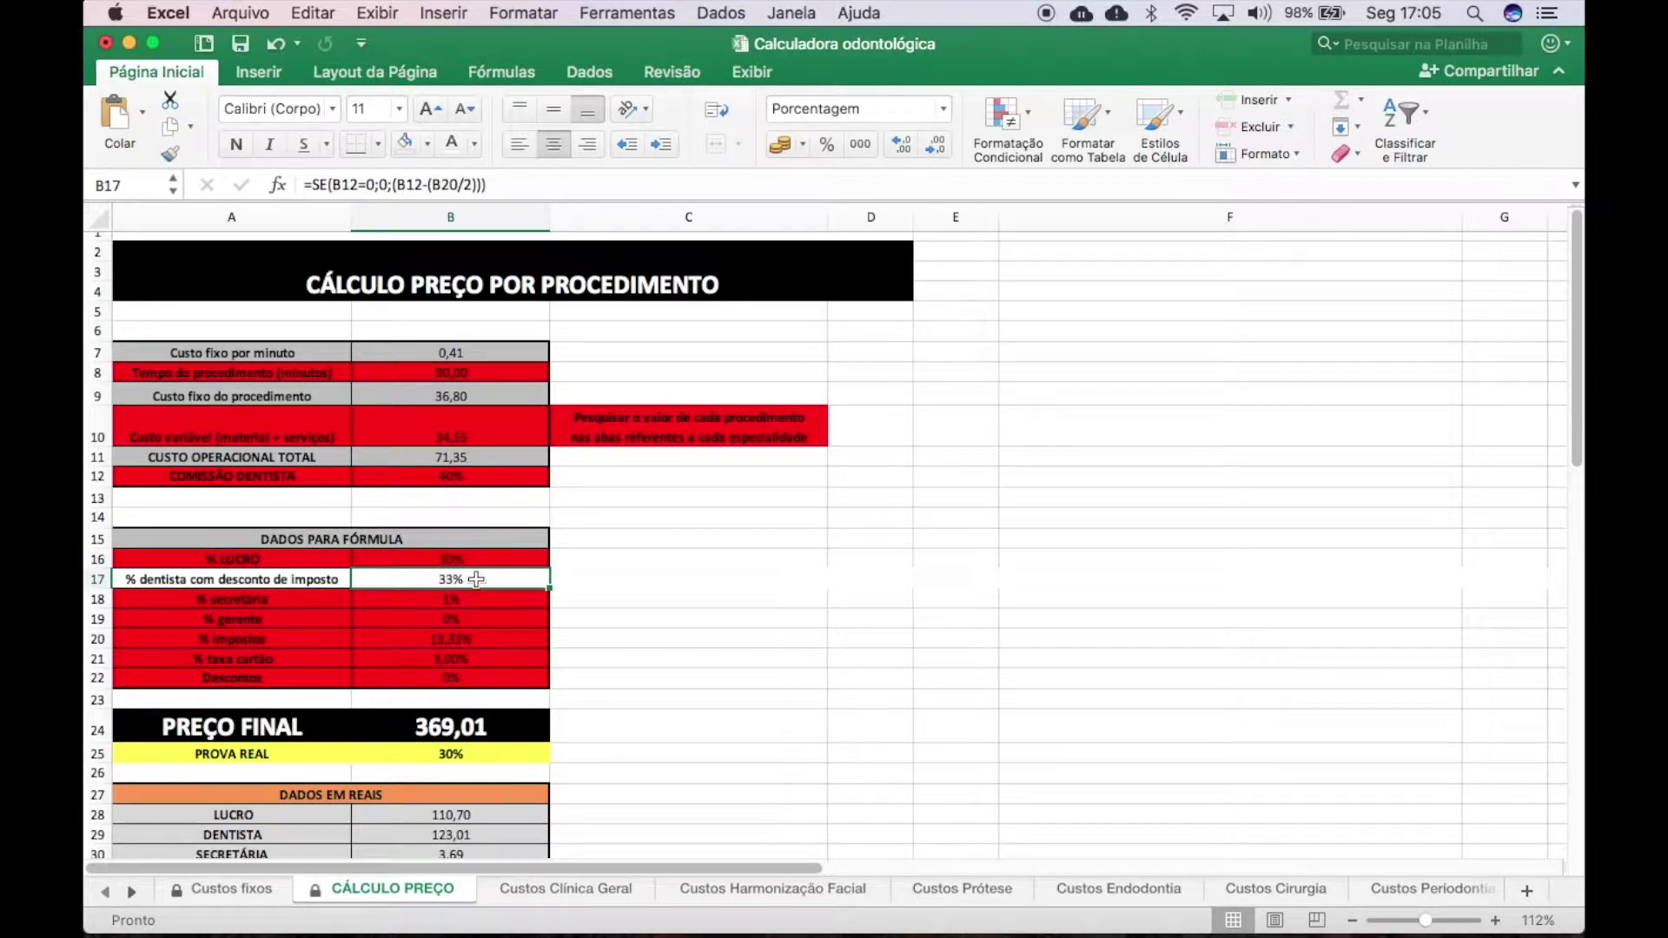
scroll(523, 580, down, 2)
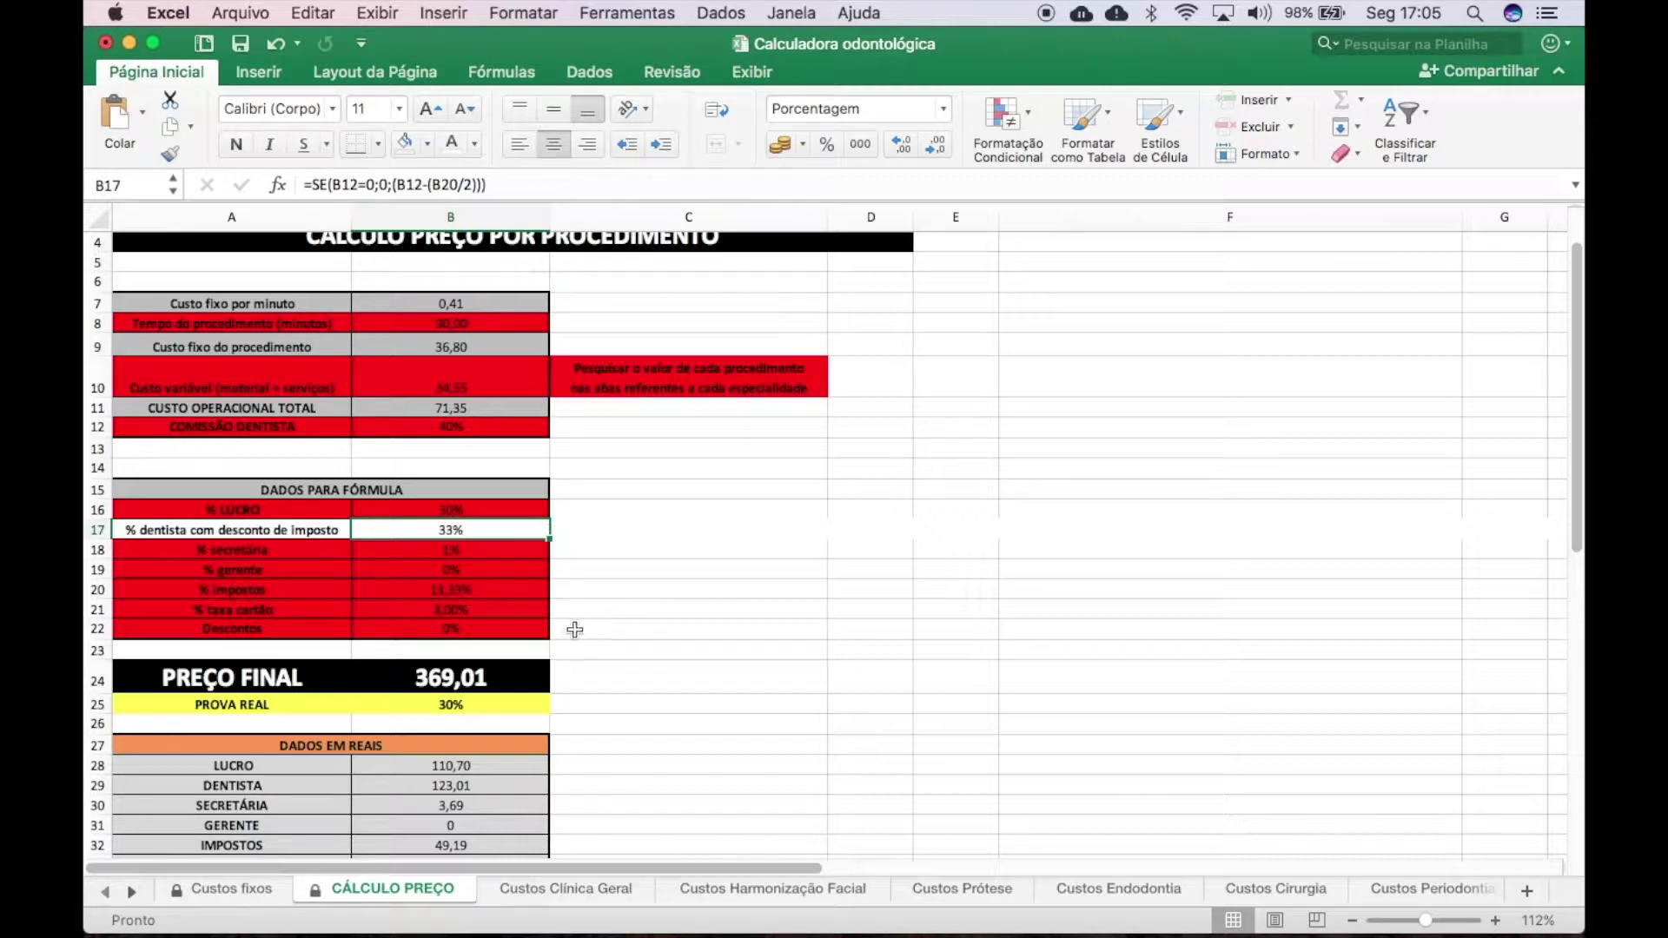
click(479, 594)
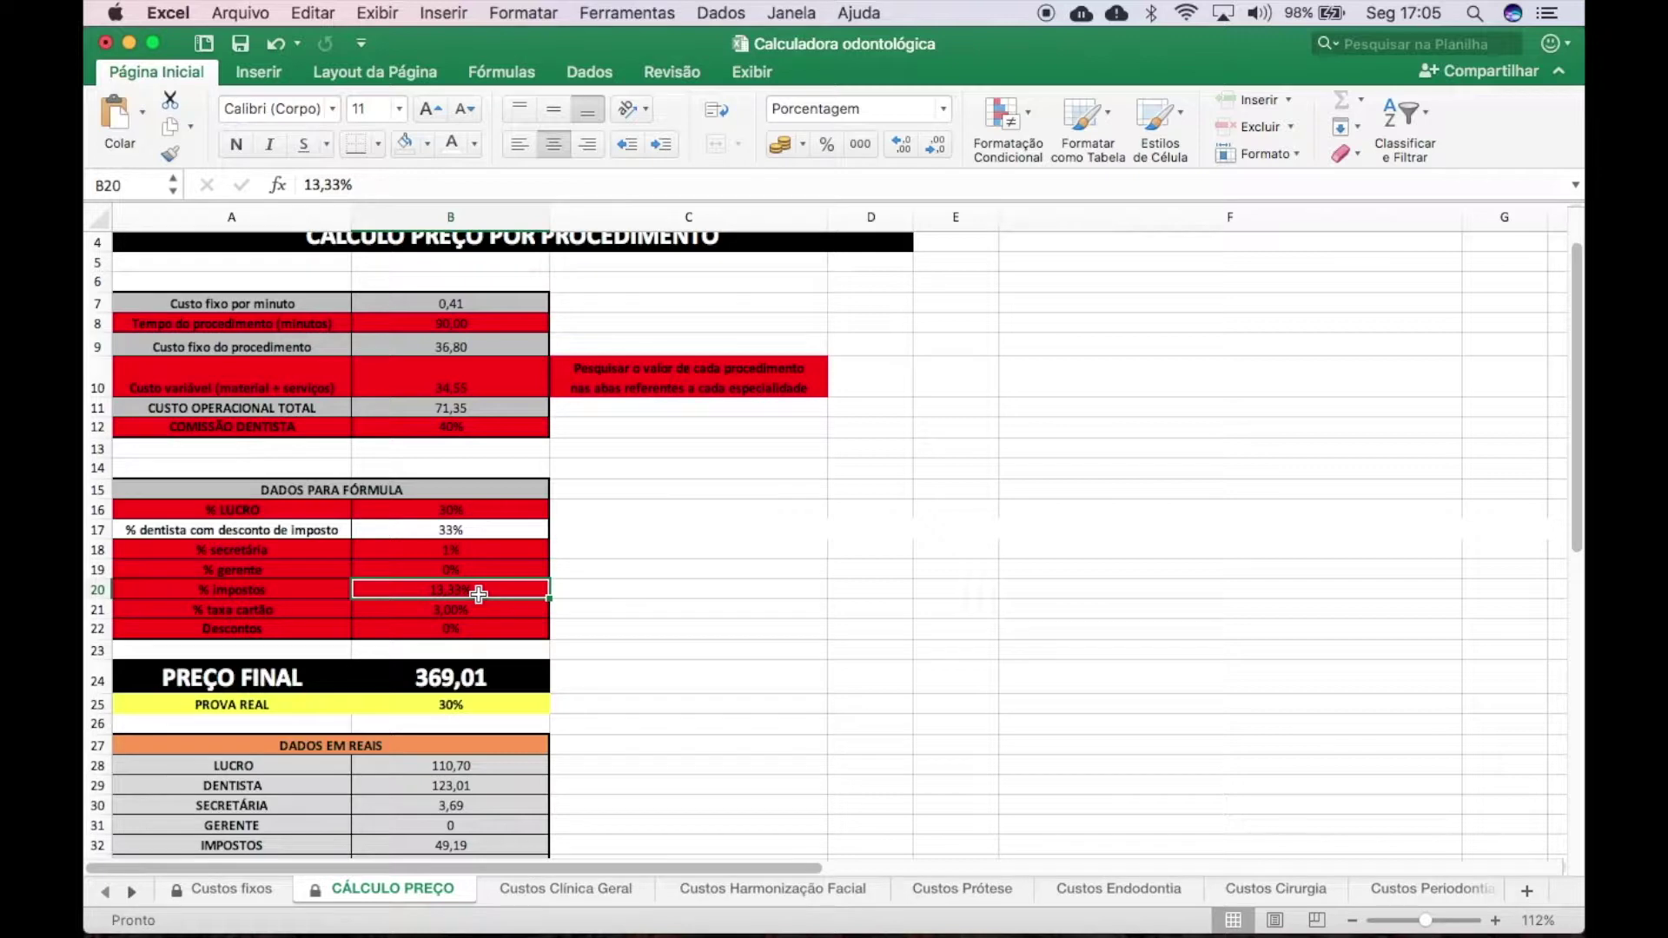
scroll(637, 563, up, 3)
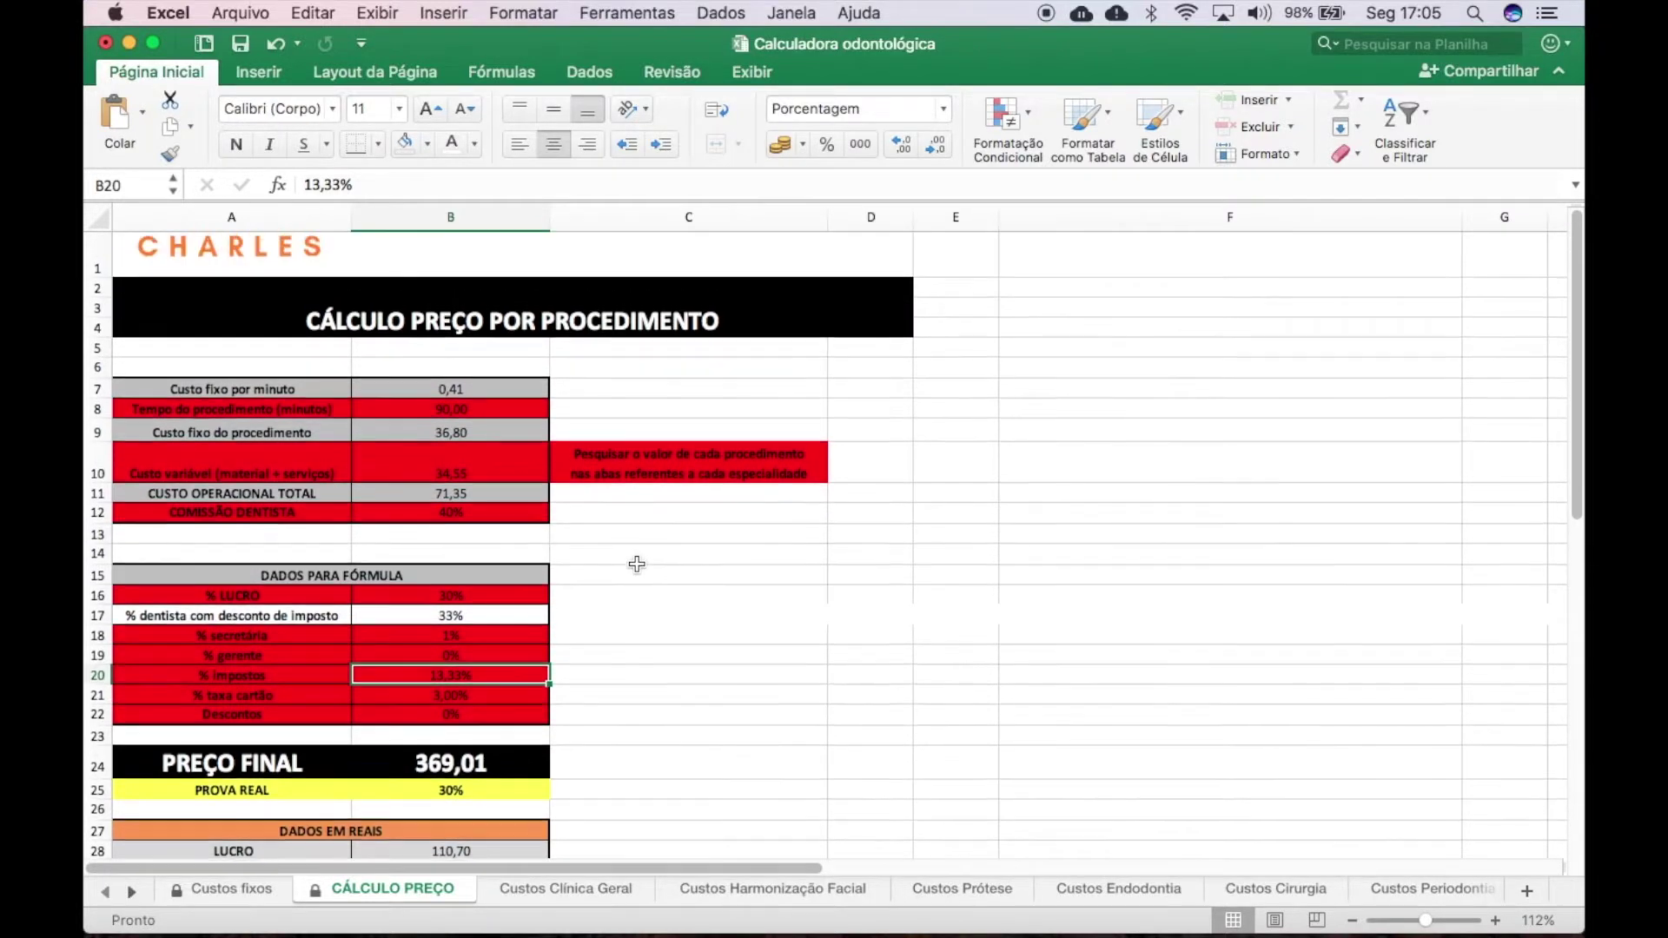
click(502, 517)
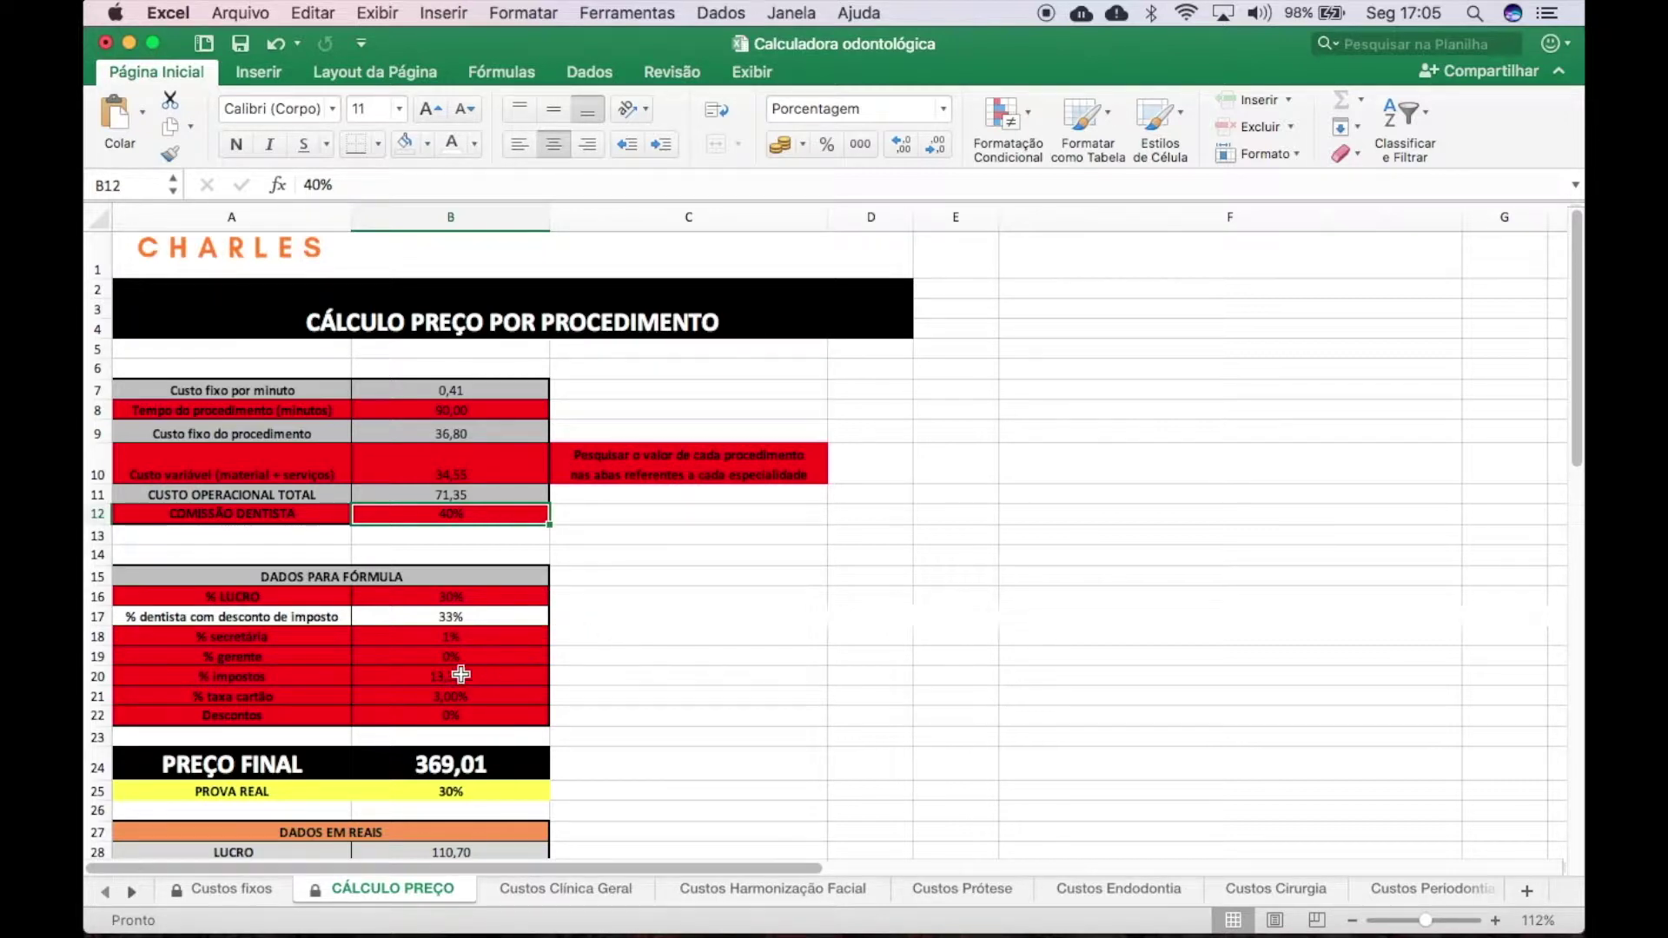
Step: Try overwriting the "% dentista com desconto de imposto" formula in B17 with 40% and undo the change
click(476, 618)
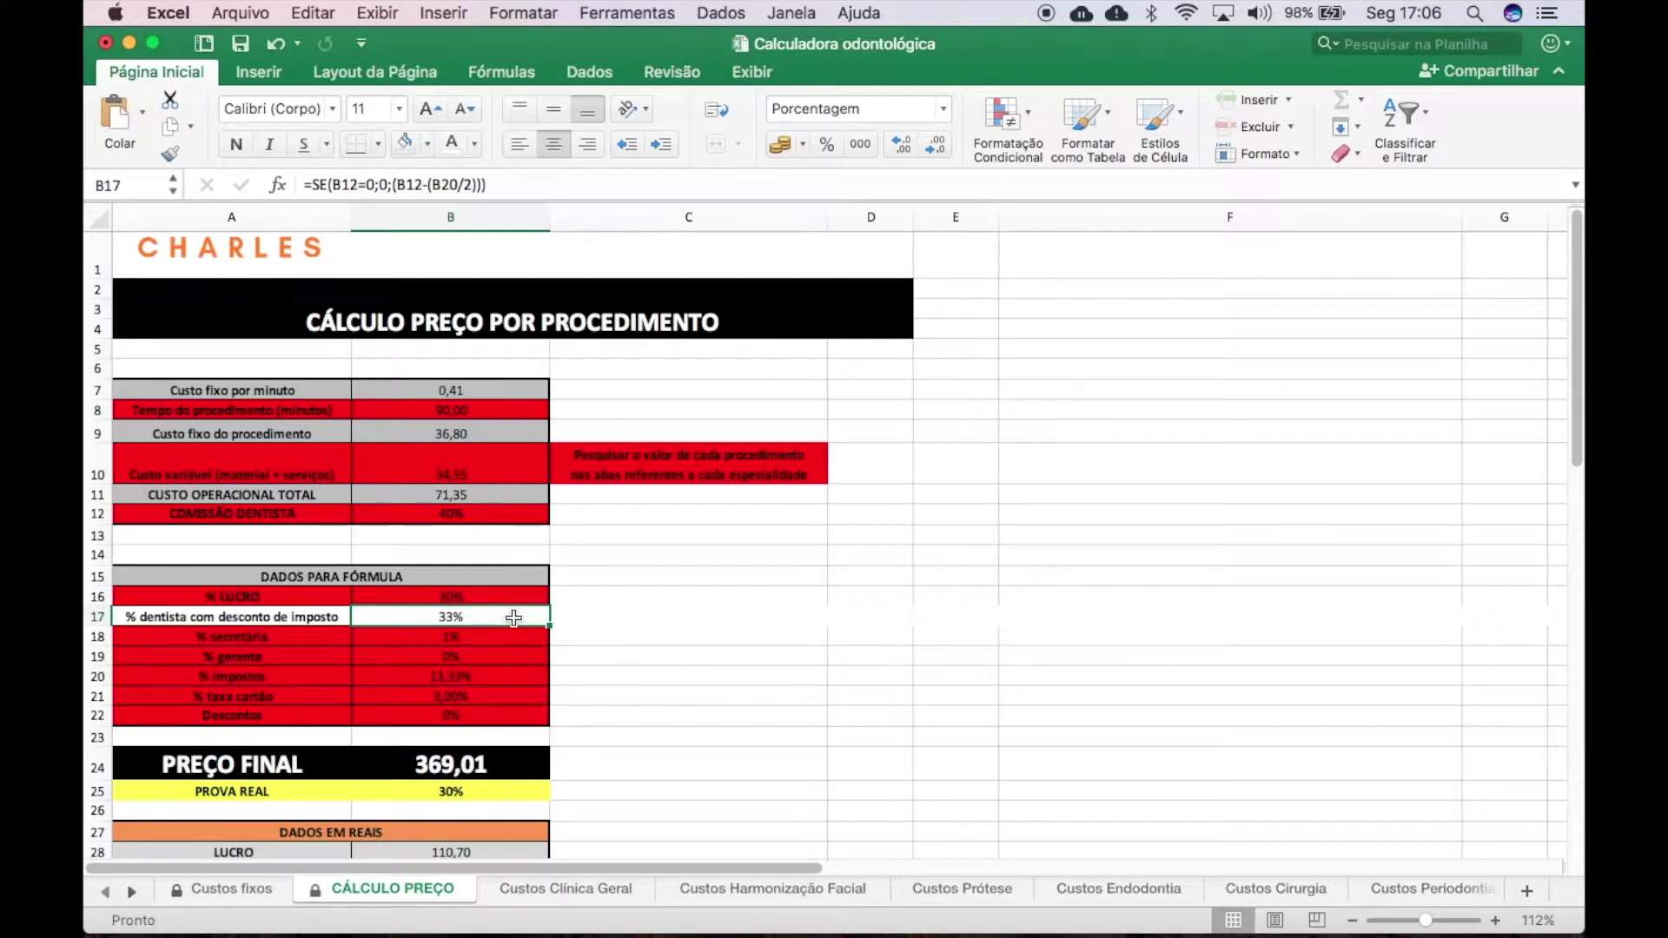
text(40)
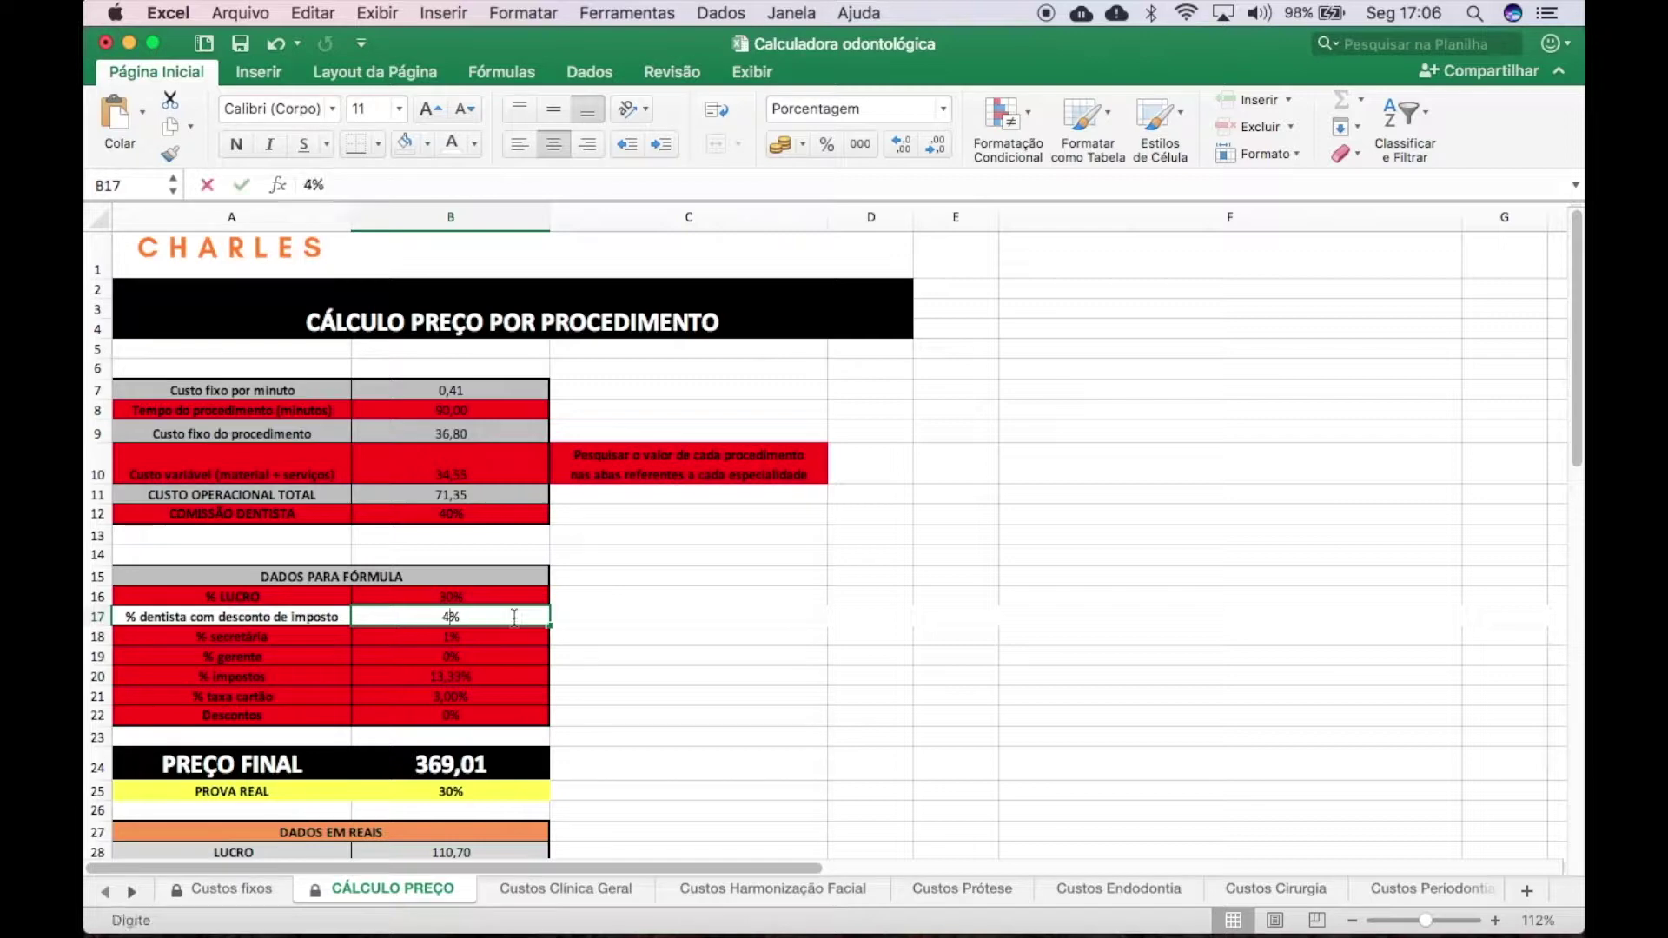
key(Return)
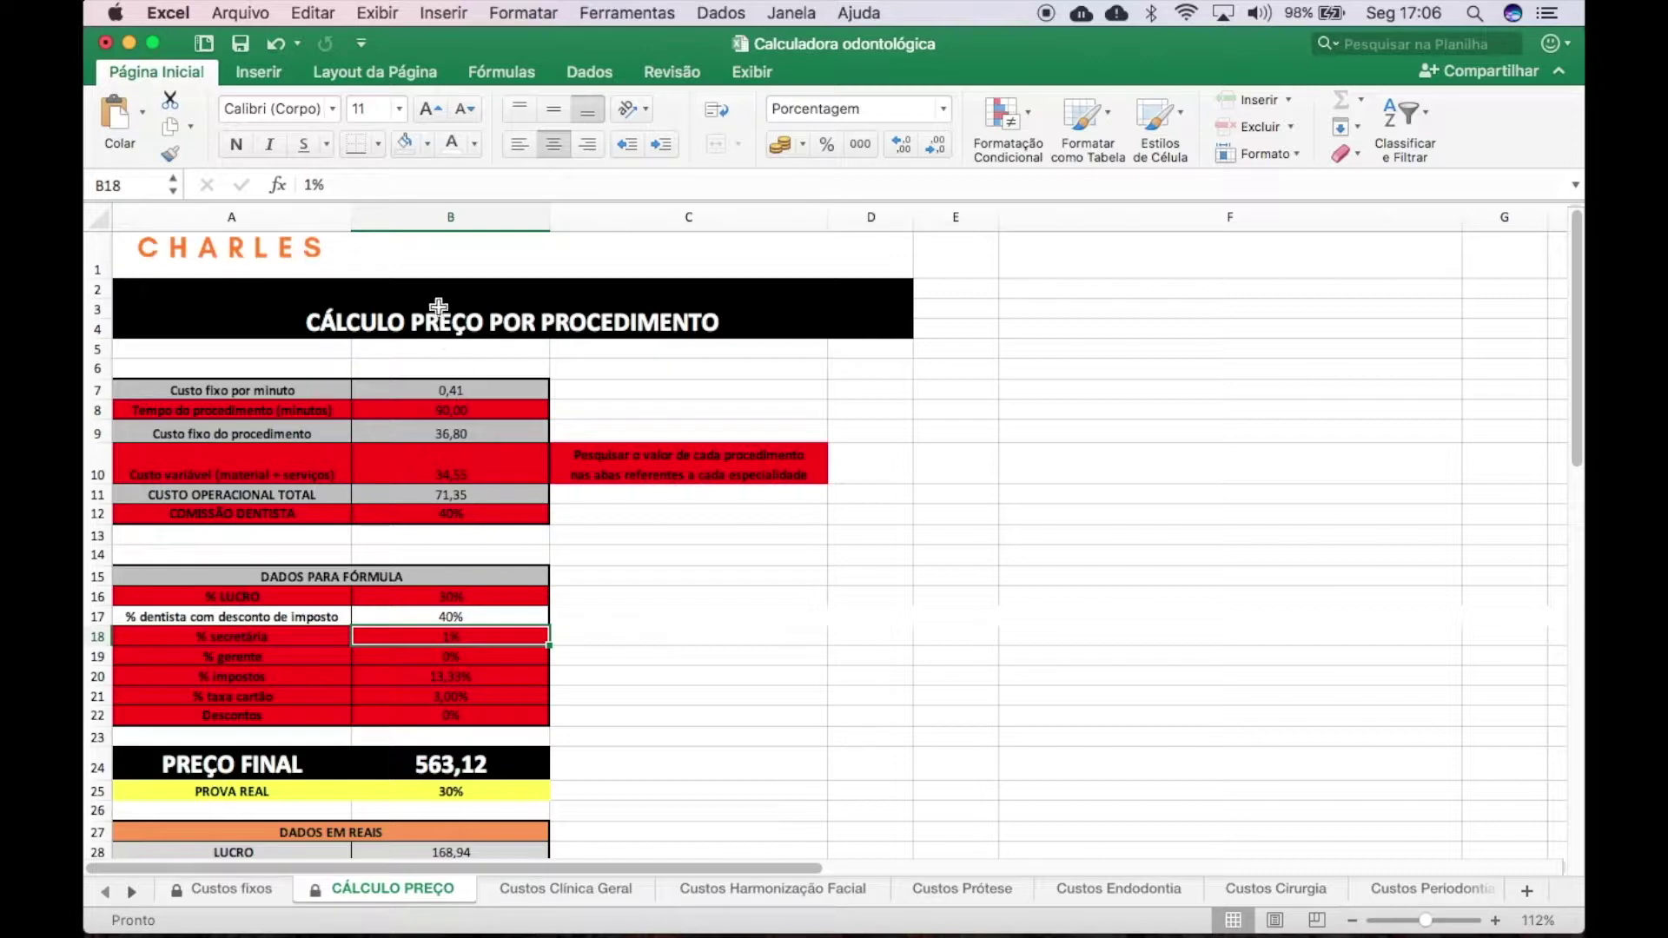
click(276, 43)
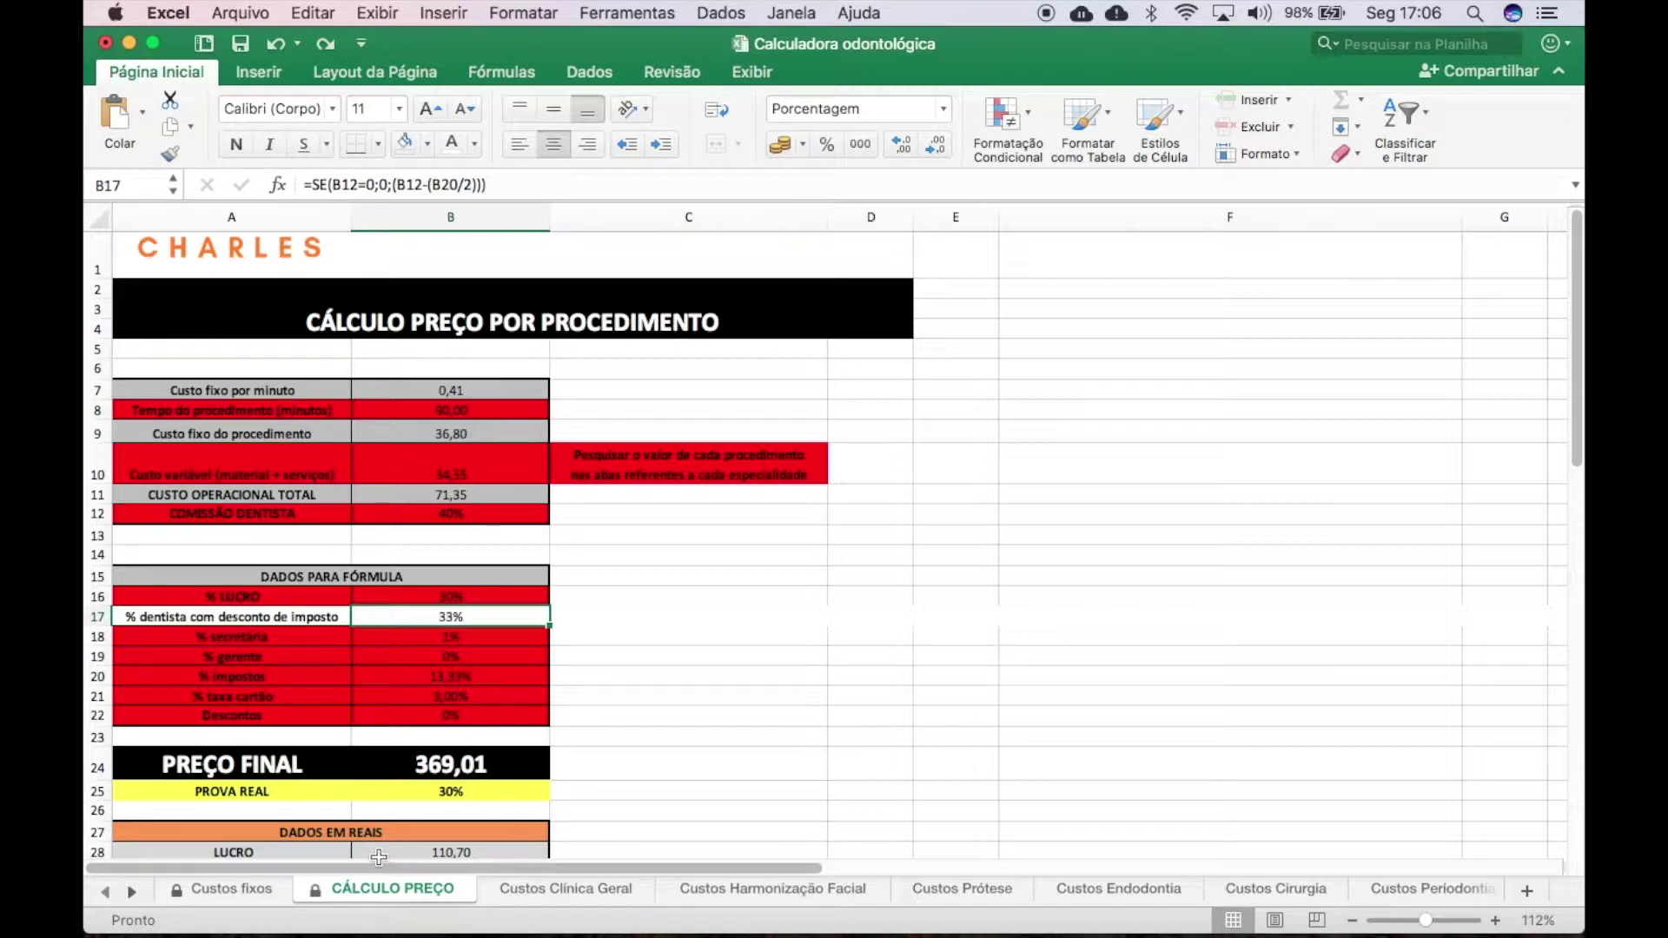
Step: Save the workbook from the Custos fixos sheet, view that sheet once more and return to CÁLCULO PREÇO
click(227, 889)
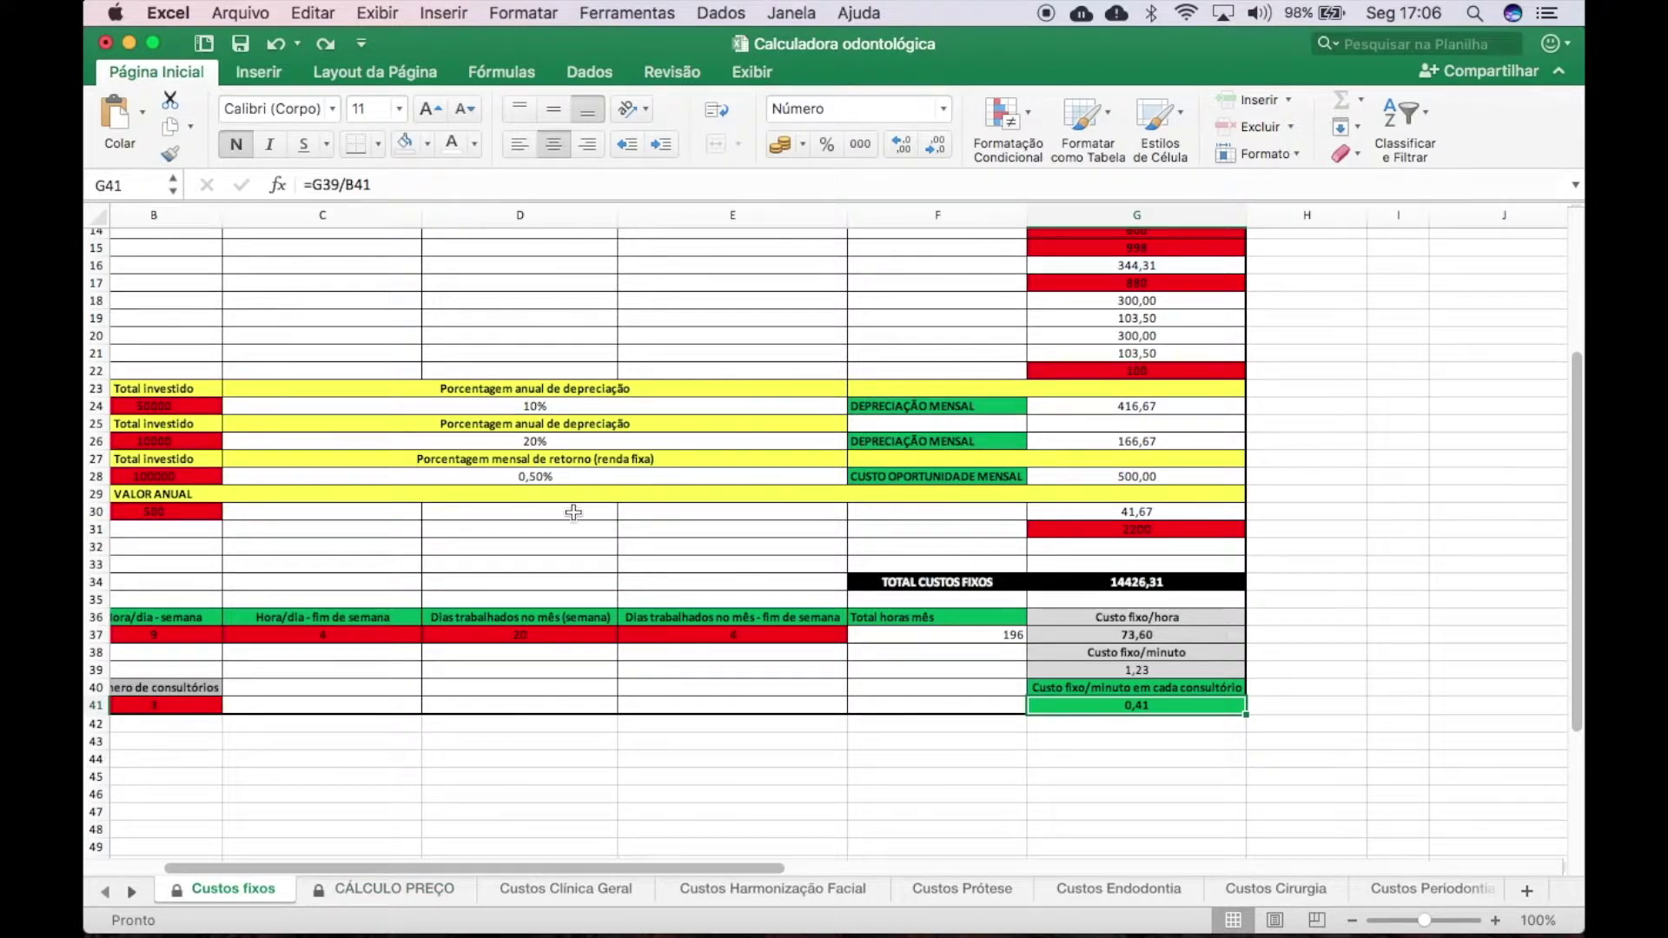
click(238, 45)
click(369, 892)
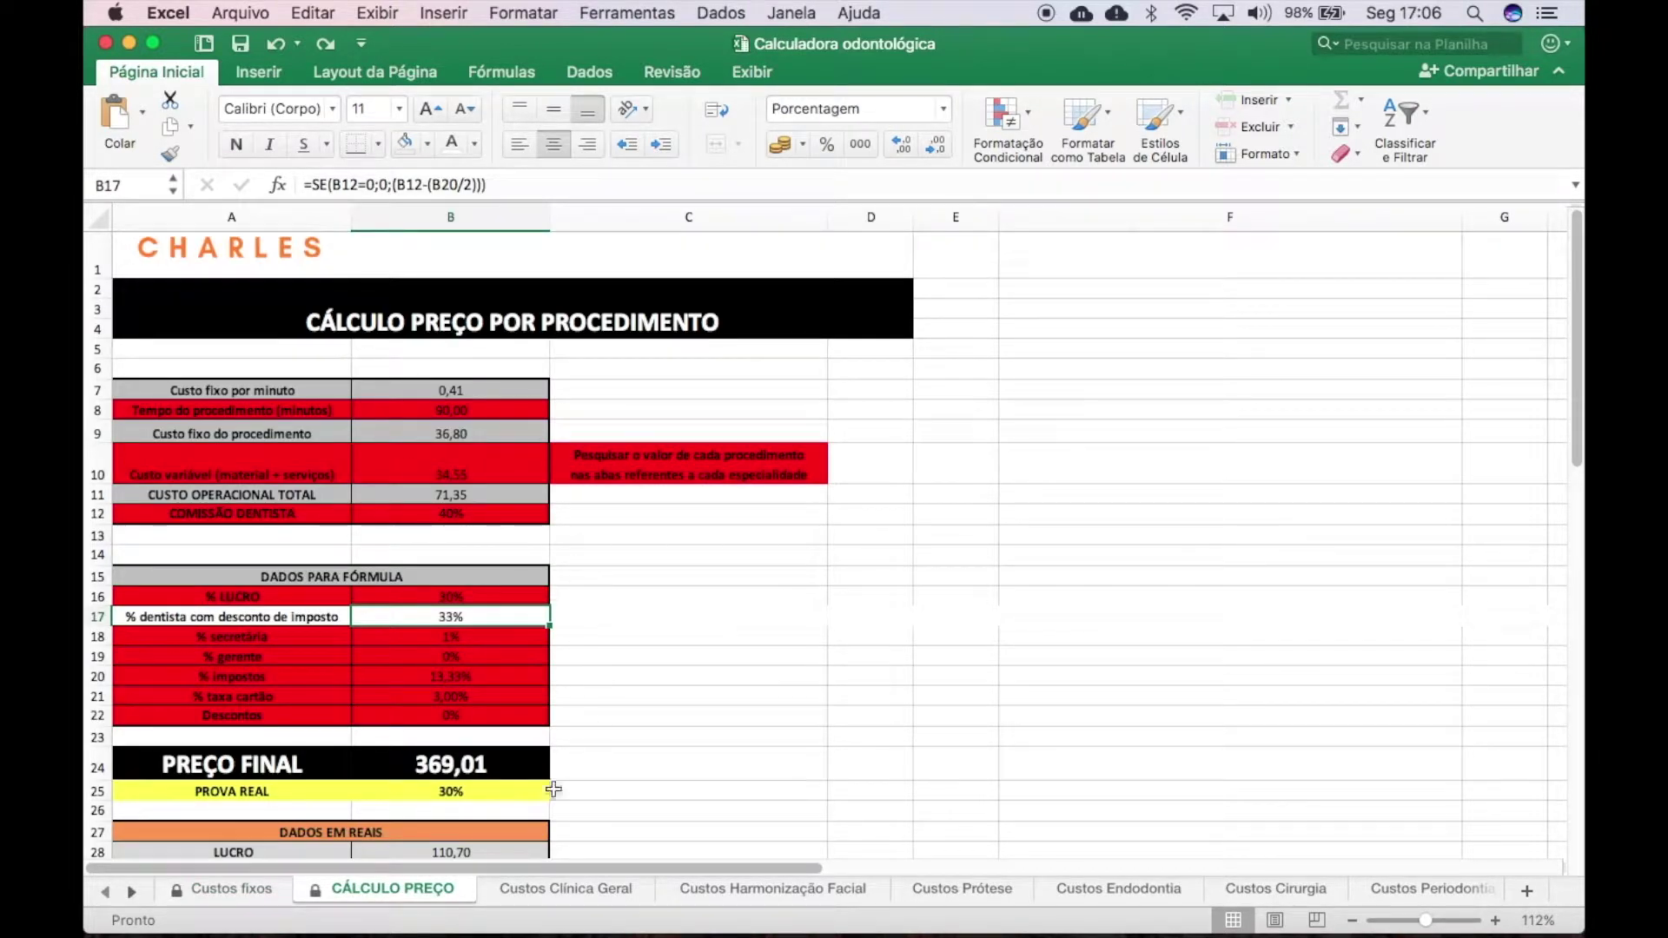
click(206, 893)
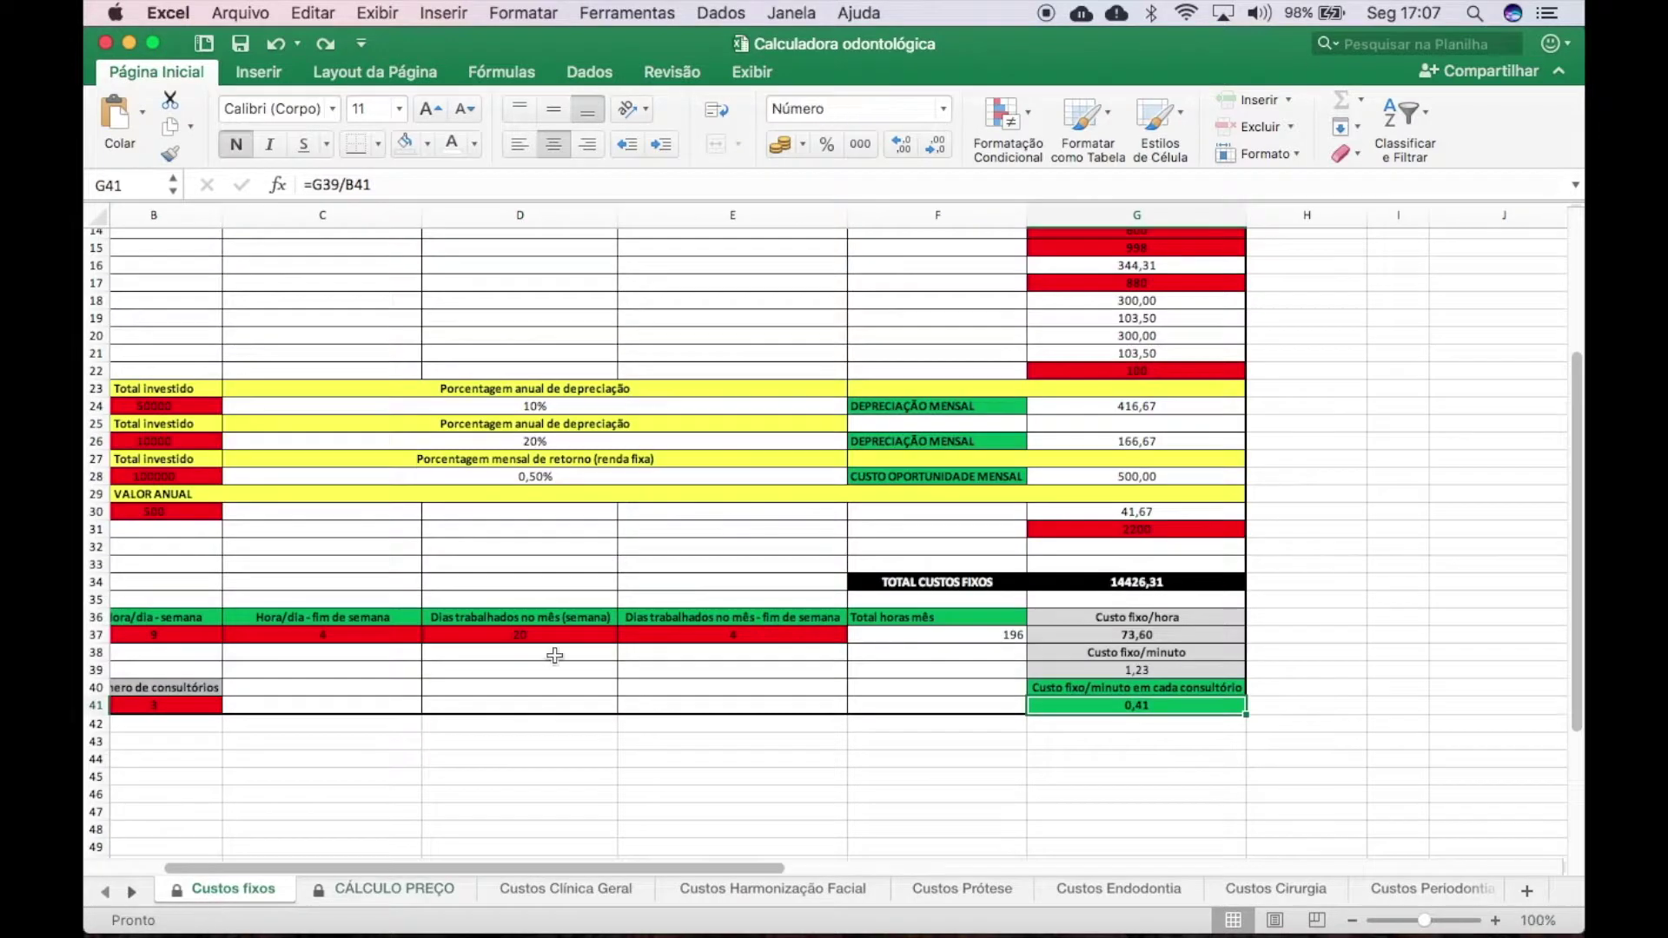
click(392, 886)
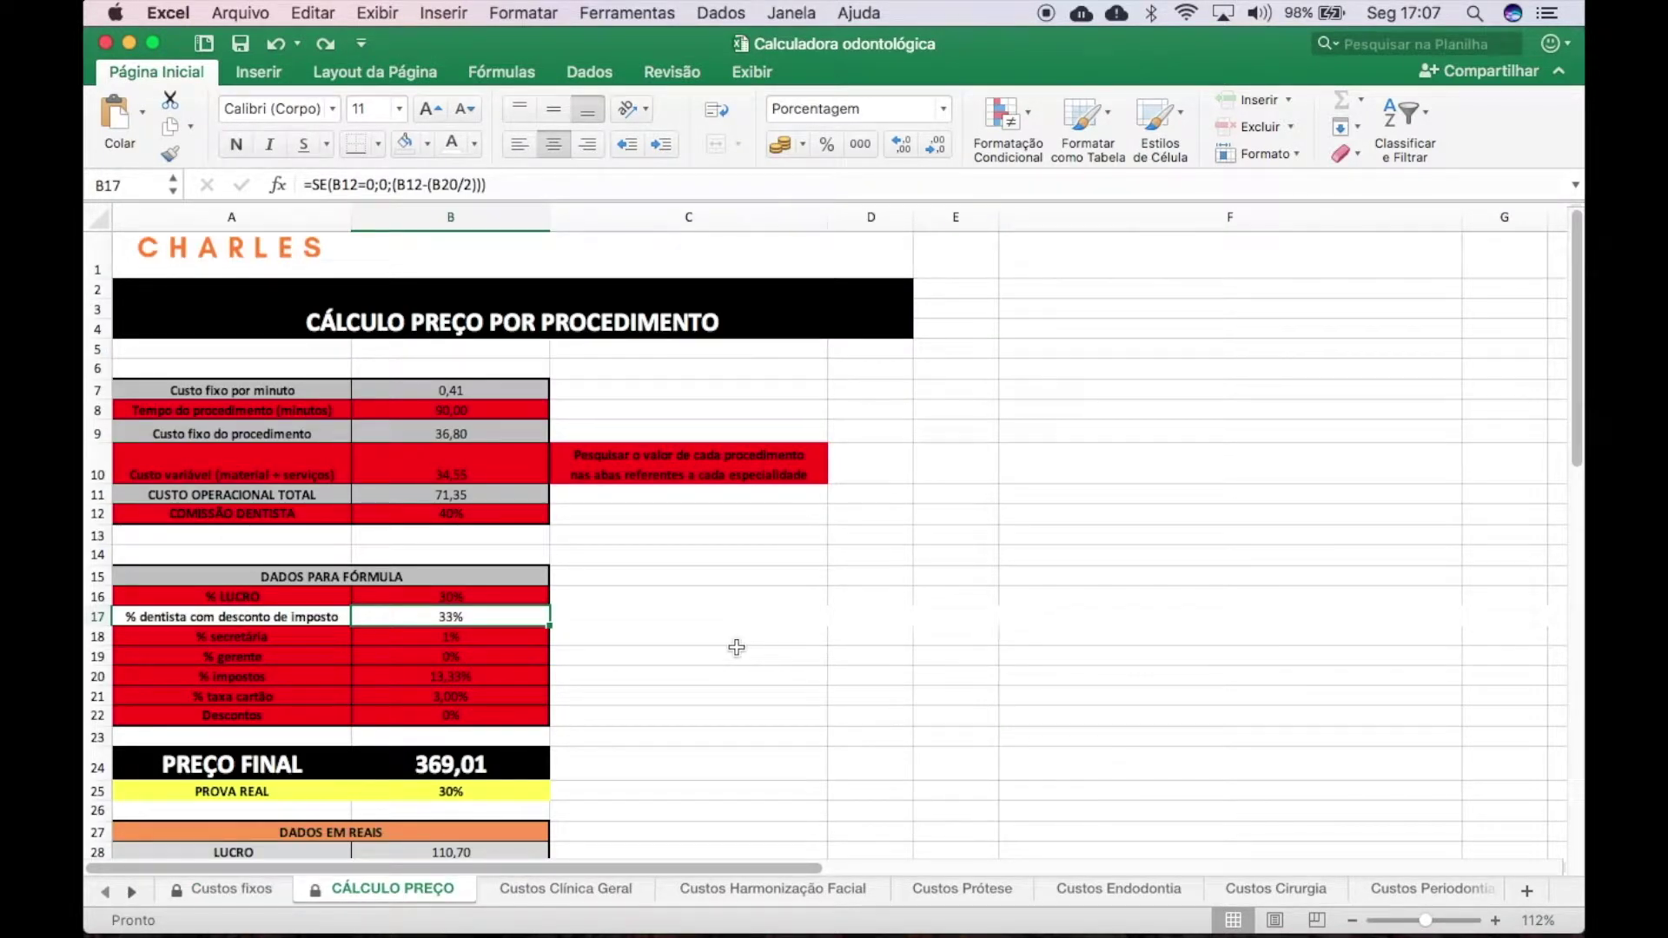
Step: Check the COMISSÃO DENTISTA cell and set the % secretária in cell B18 to 1%
scroll(737, 647, down, 5)
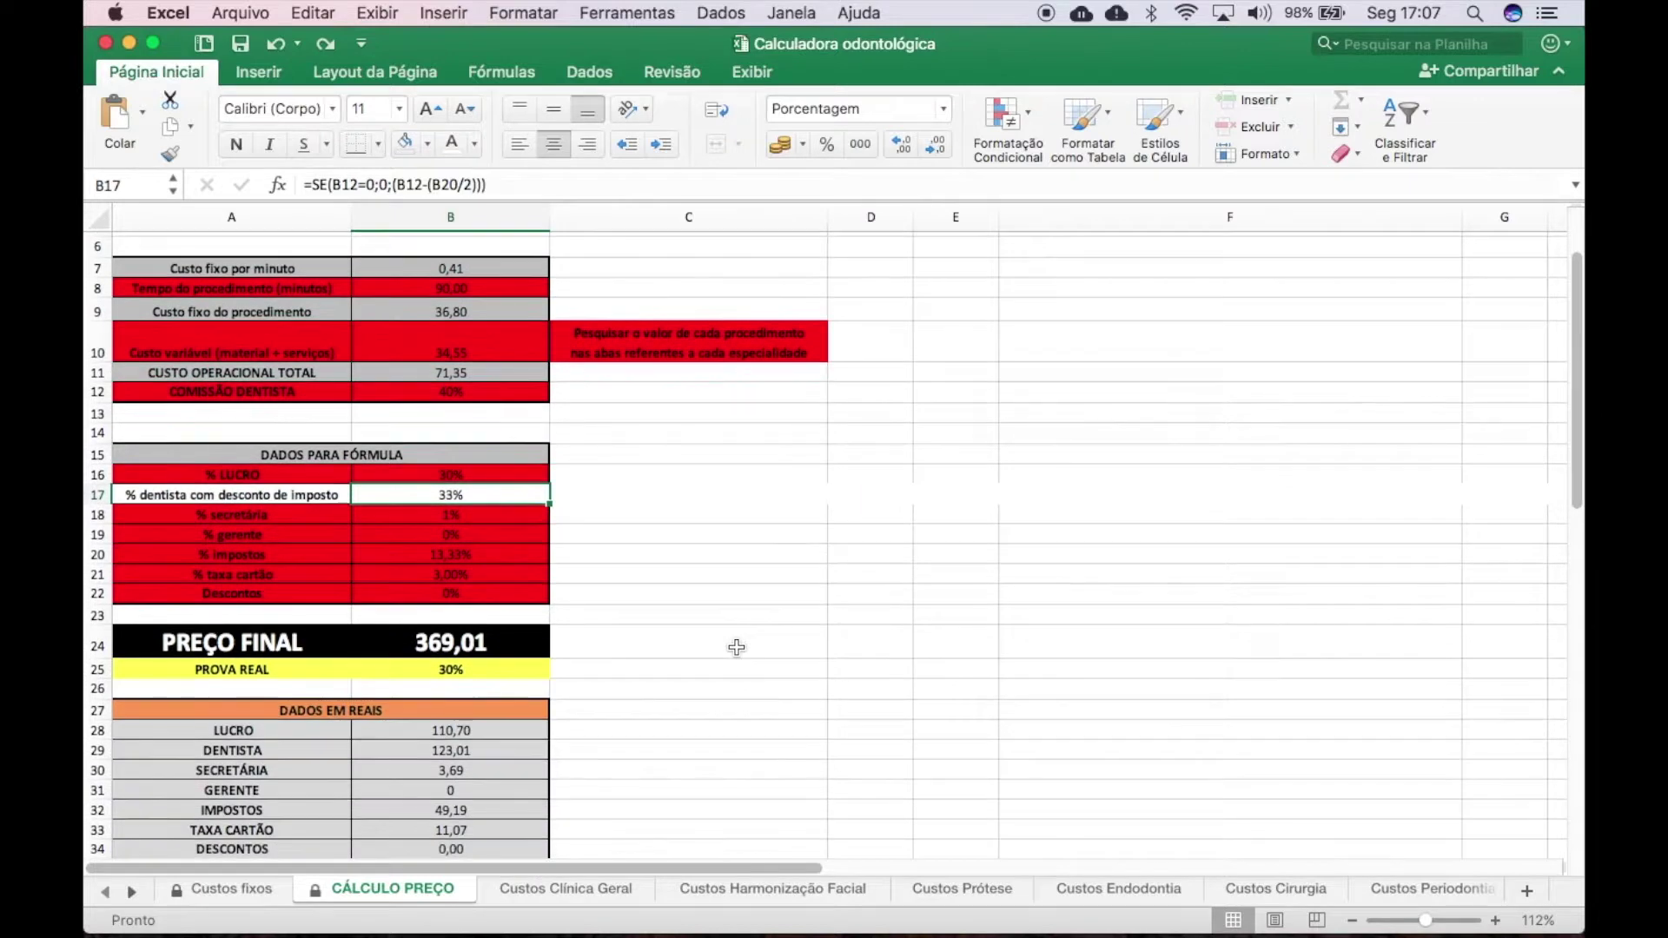
click(514, 392)
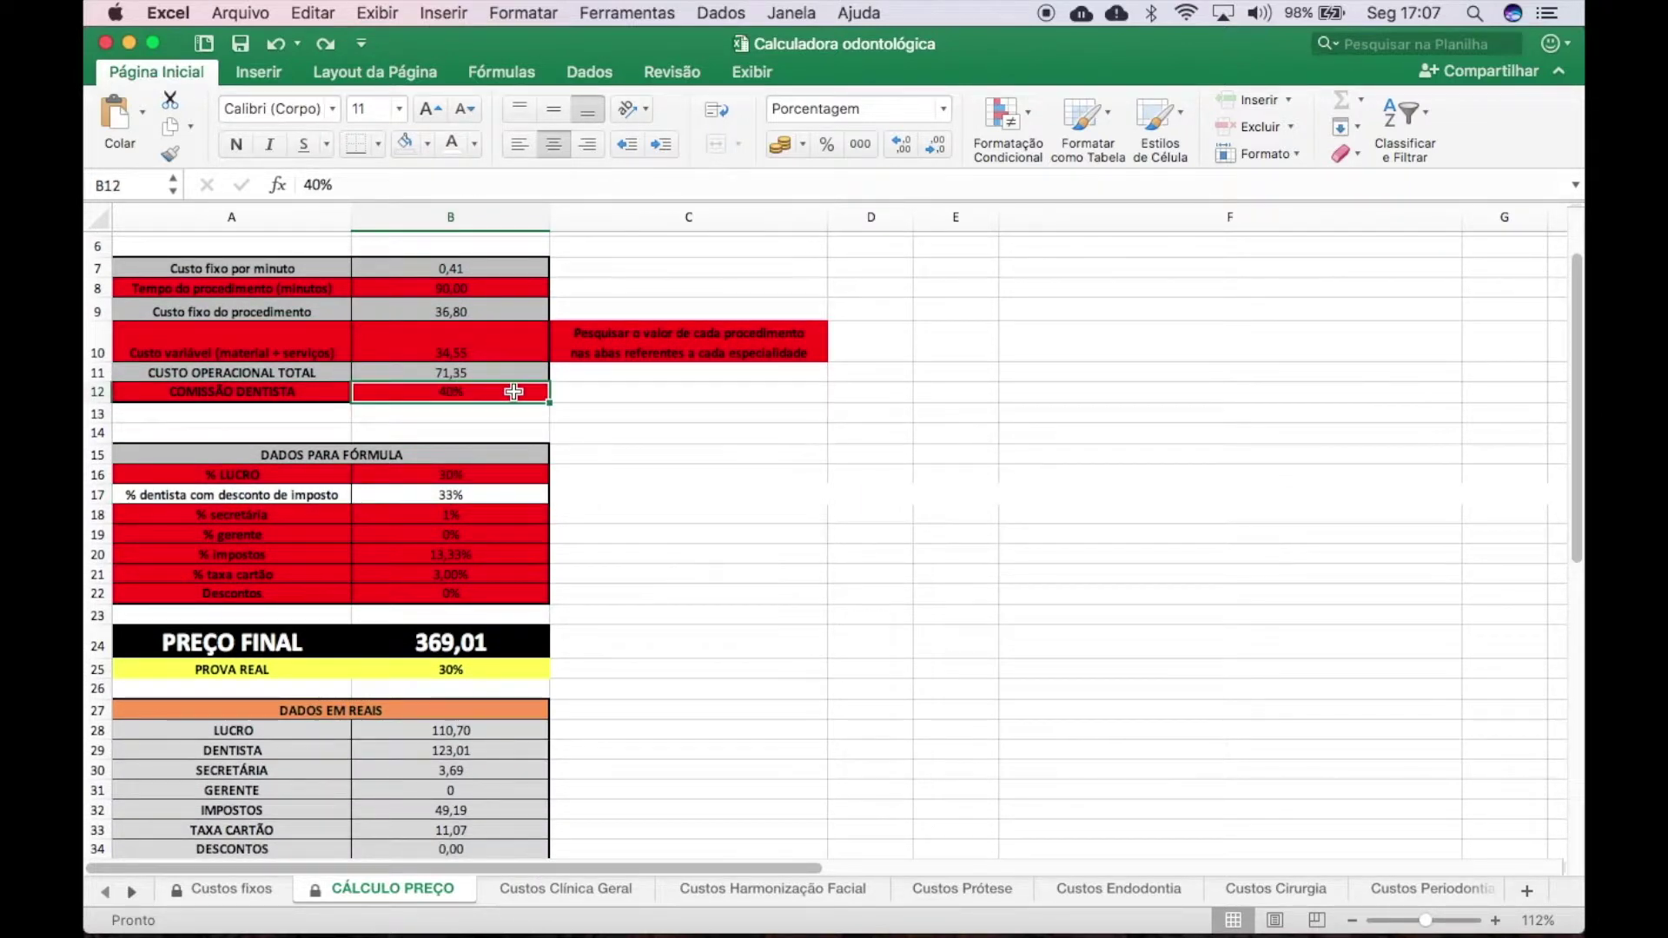
click(462, 519)
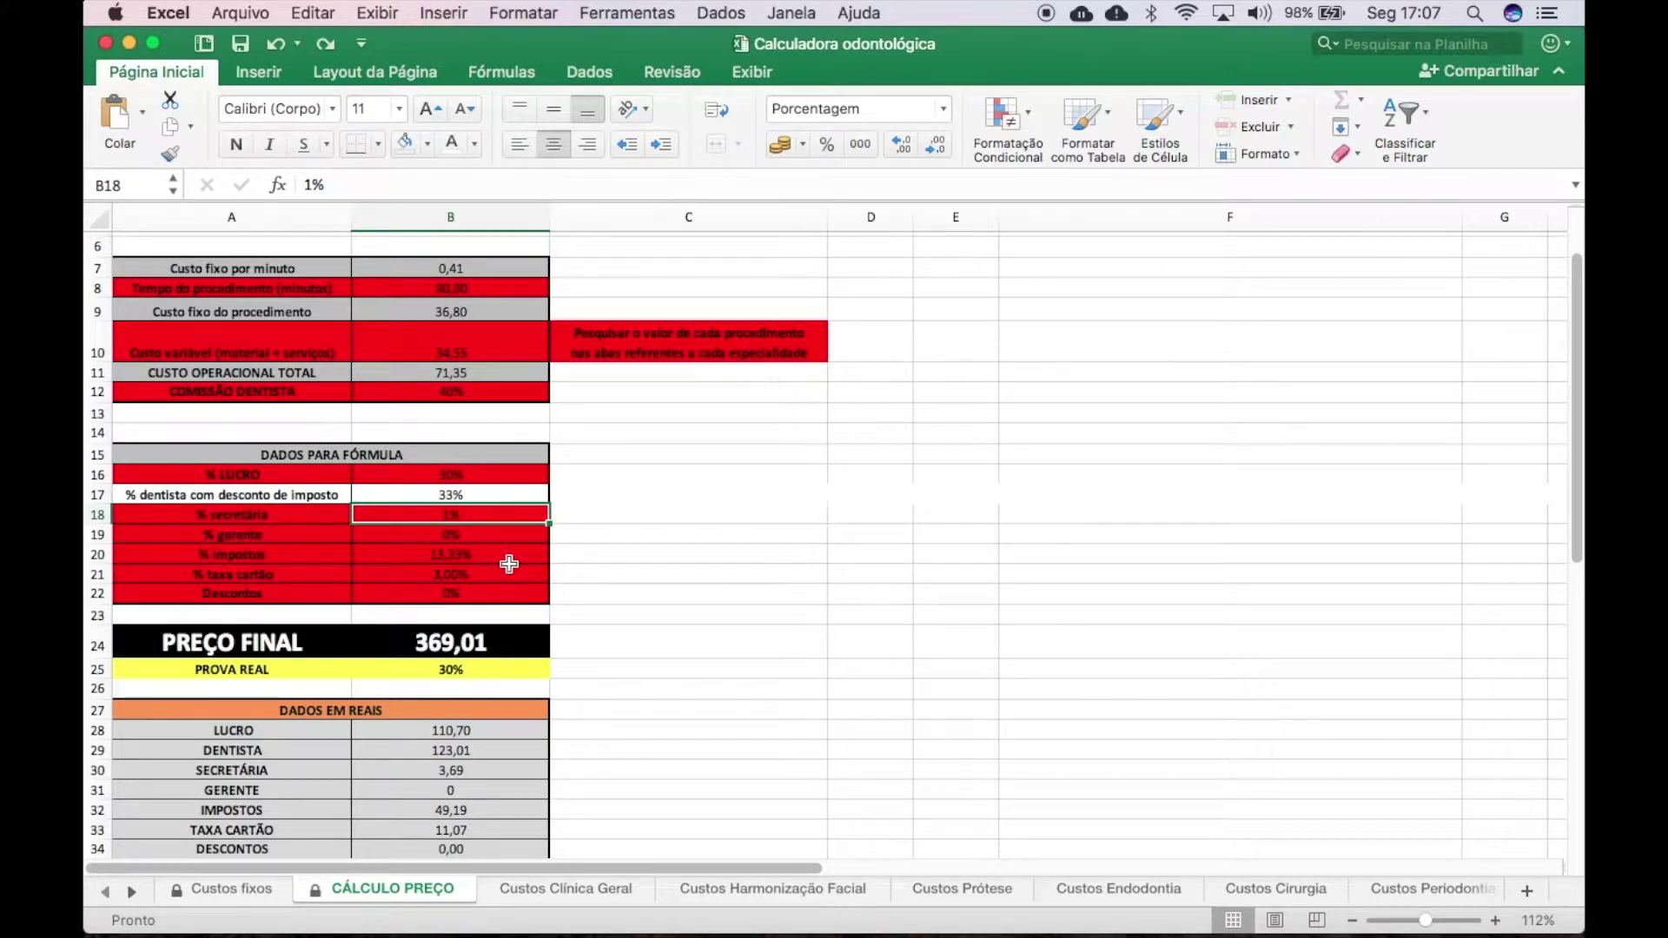
key(Delete)
text(1)
key(Return)
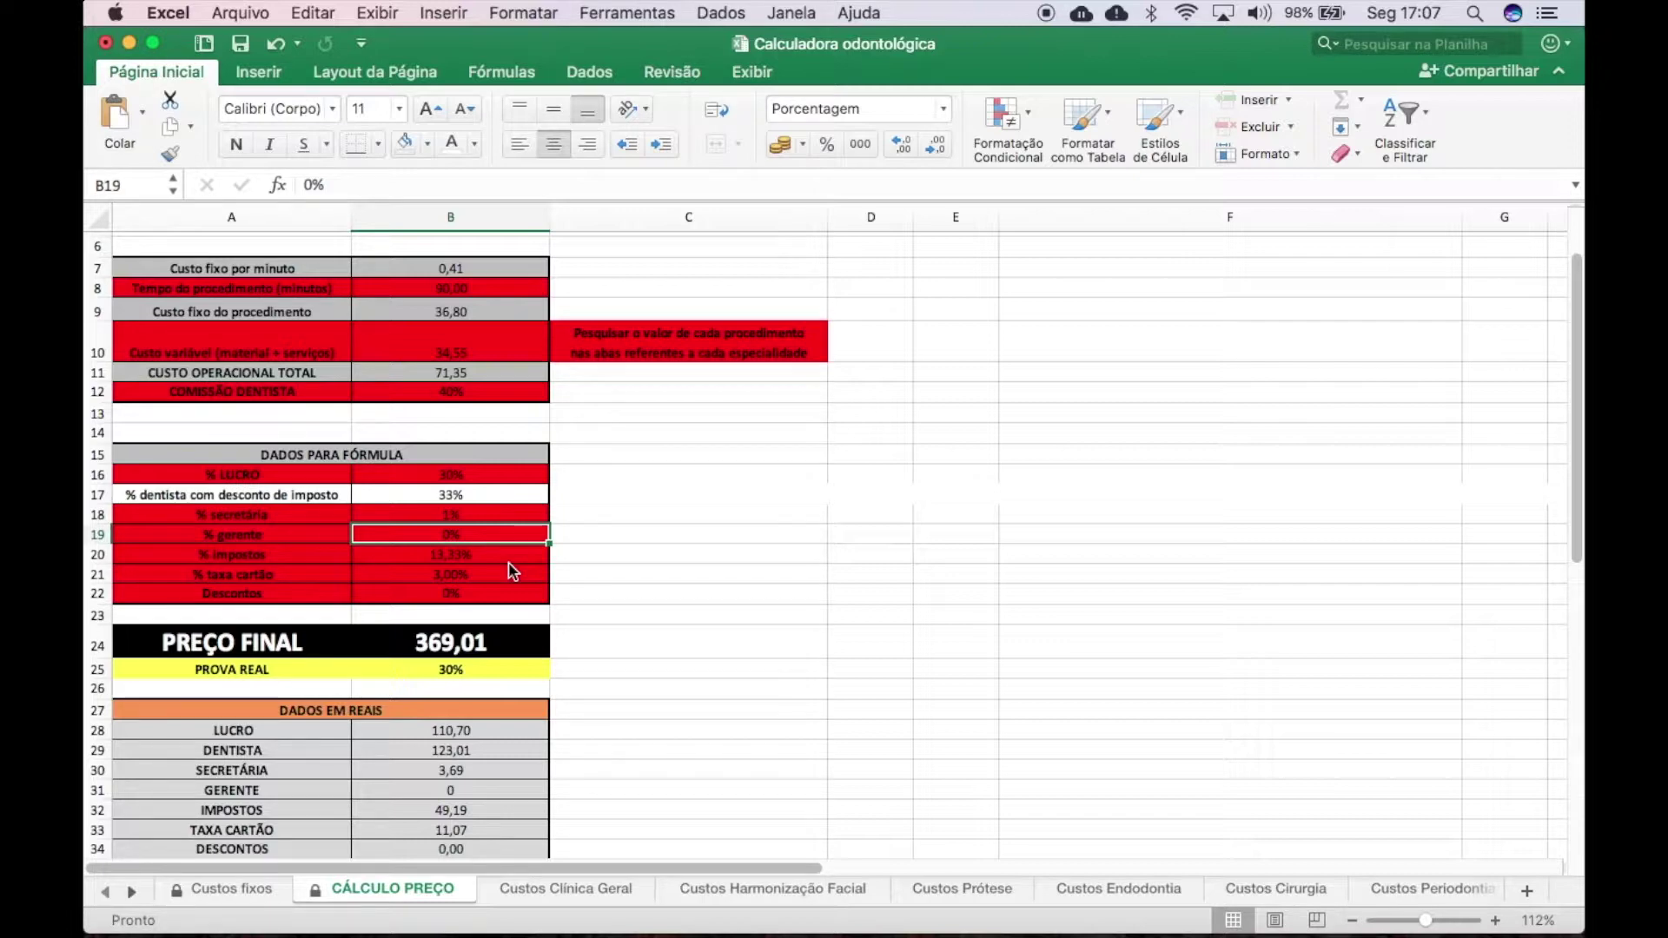
Step: Try a % gerente of 5% in cell B19 and set it back to 0%
text(5)
key(Return)
key(Up)
text(0)
key(Return)
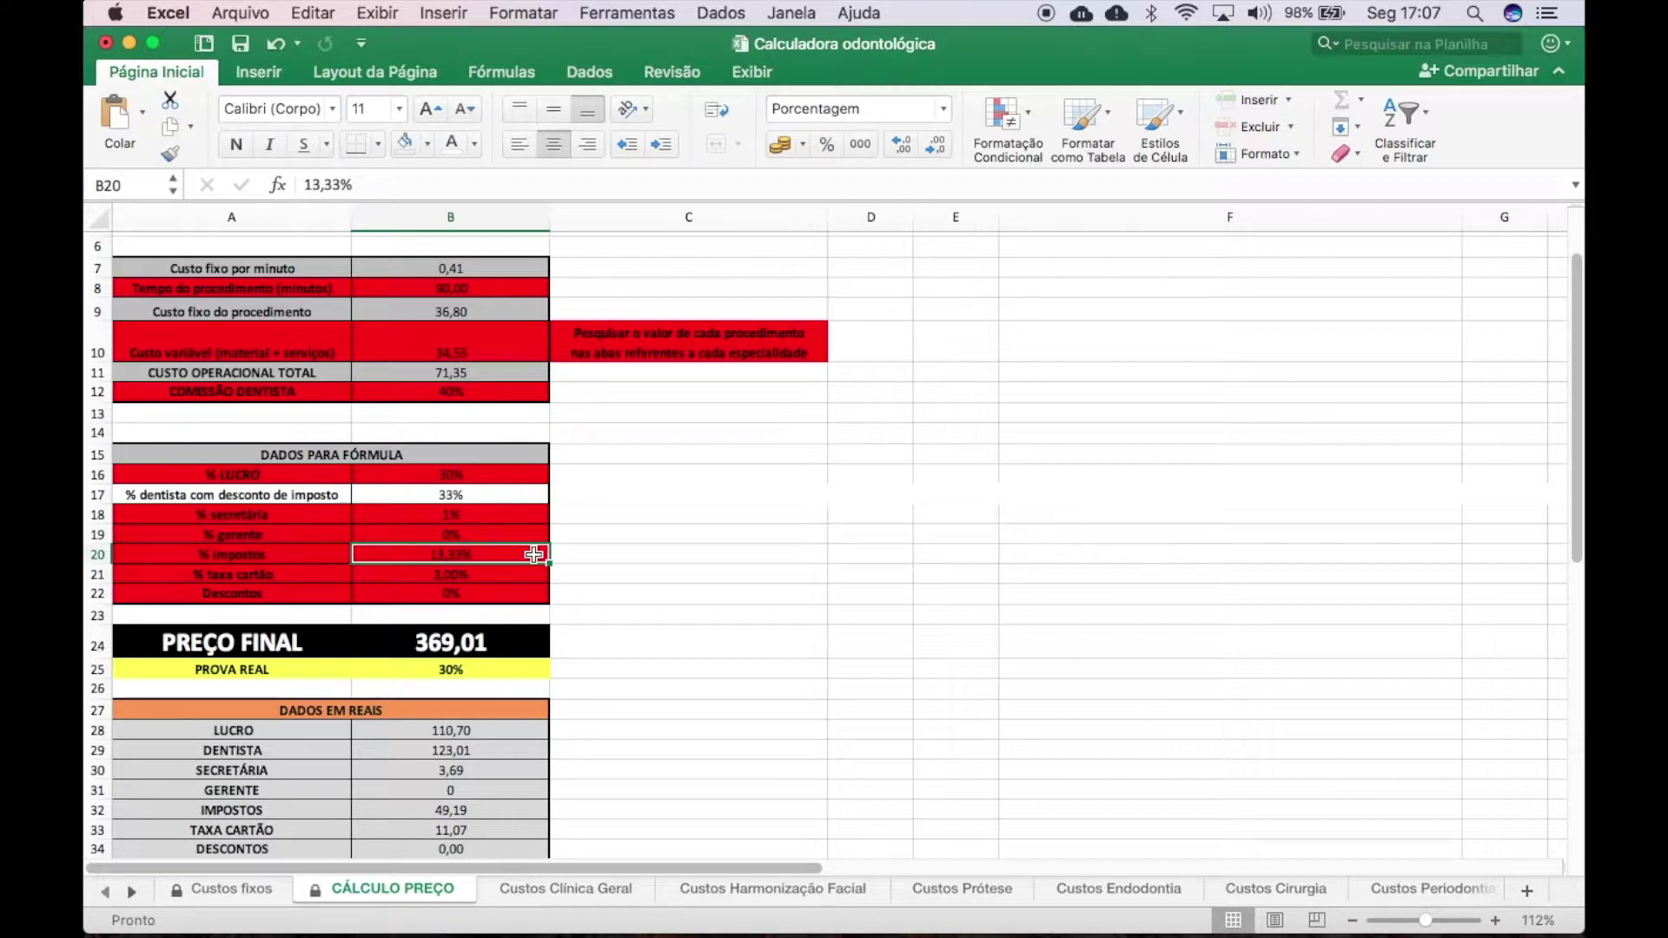
key(Left)
key(Right)
key(Right)
key(Left)
key(Left)
key(Right)
key(Right)
key(Left)
key(Left)
key(Right)
Step: Try a % impostos of 0% in cell B20 and undo the change
text(0)
key(Return)
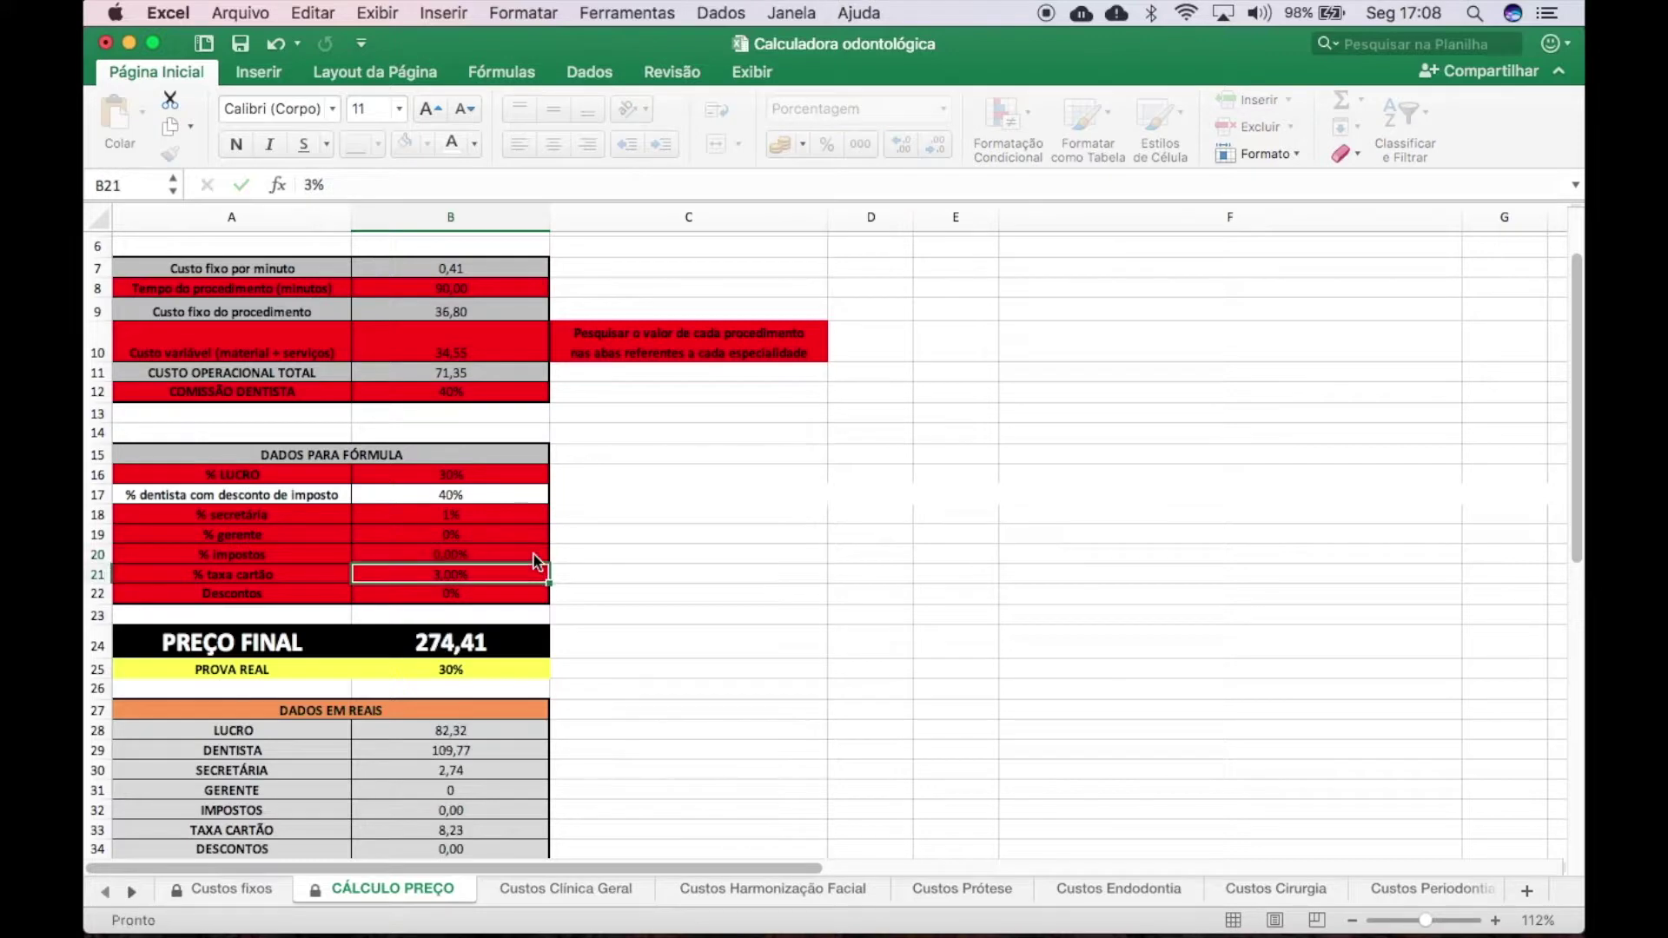
click(271, 45)
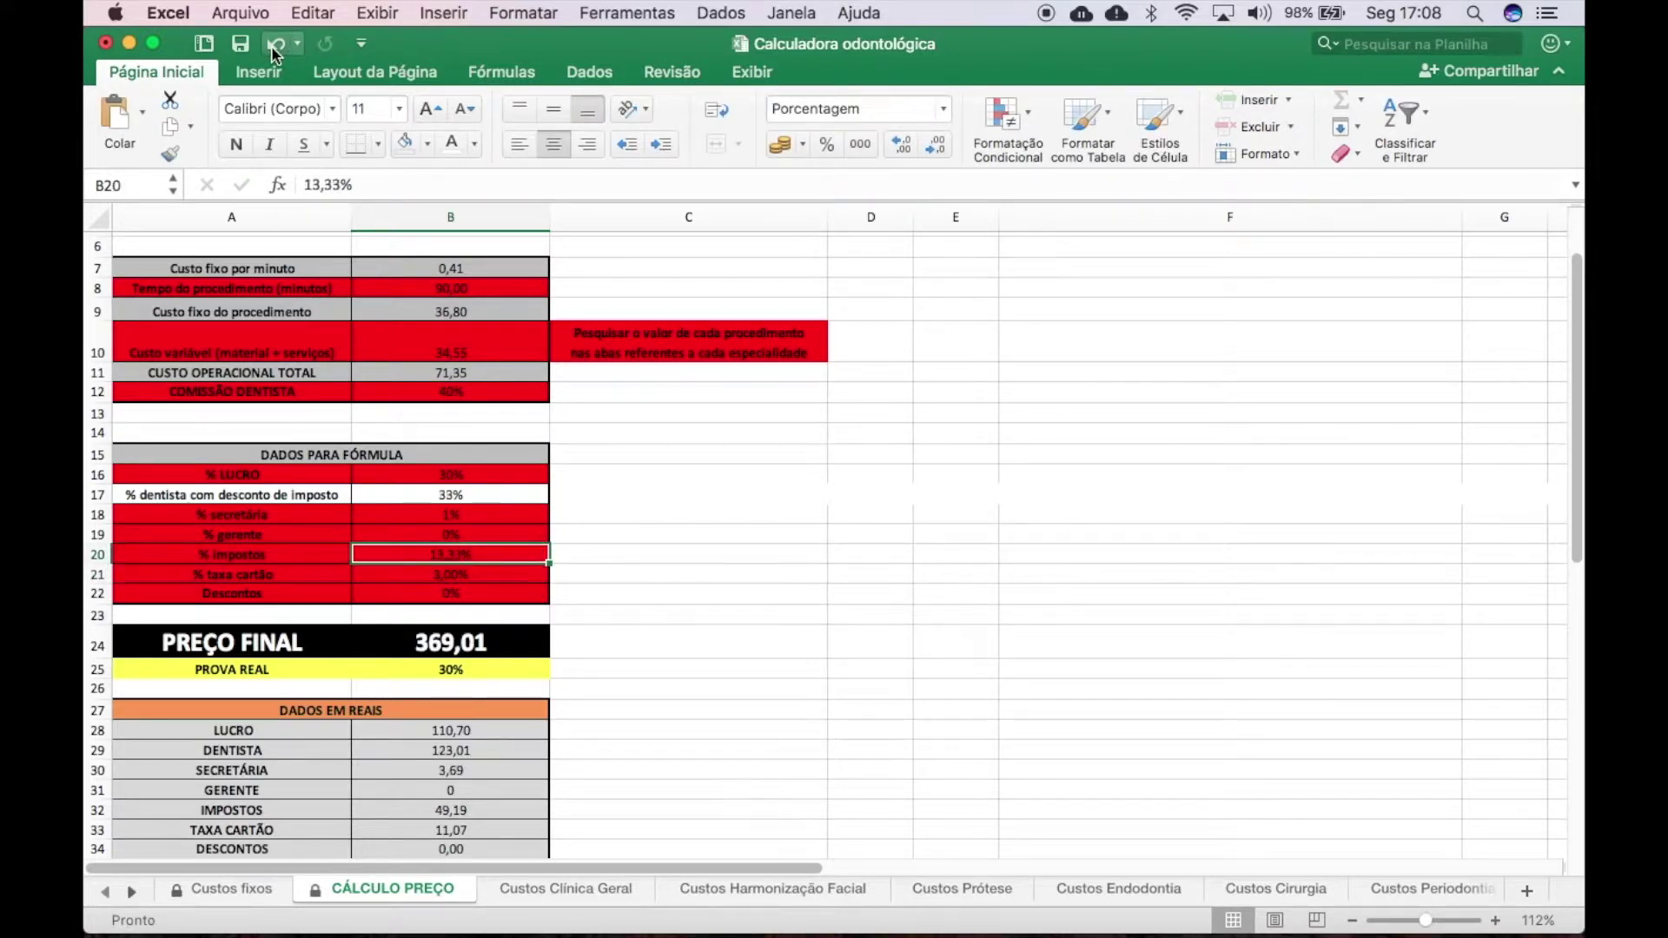
Step: Set the % taxa cartão in cell B21 to 3%
click(469, 576)
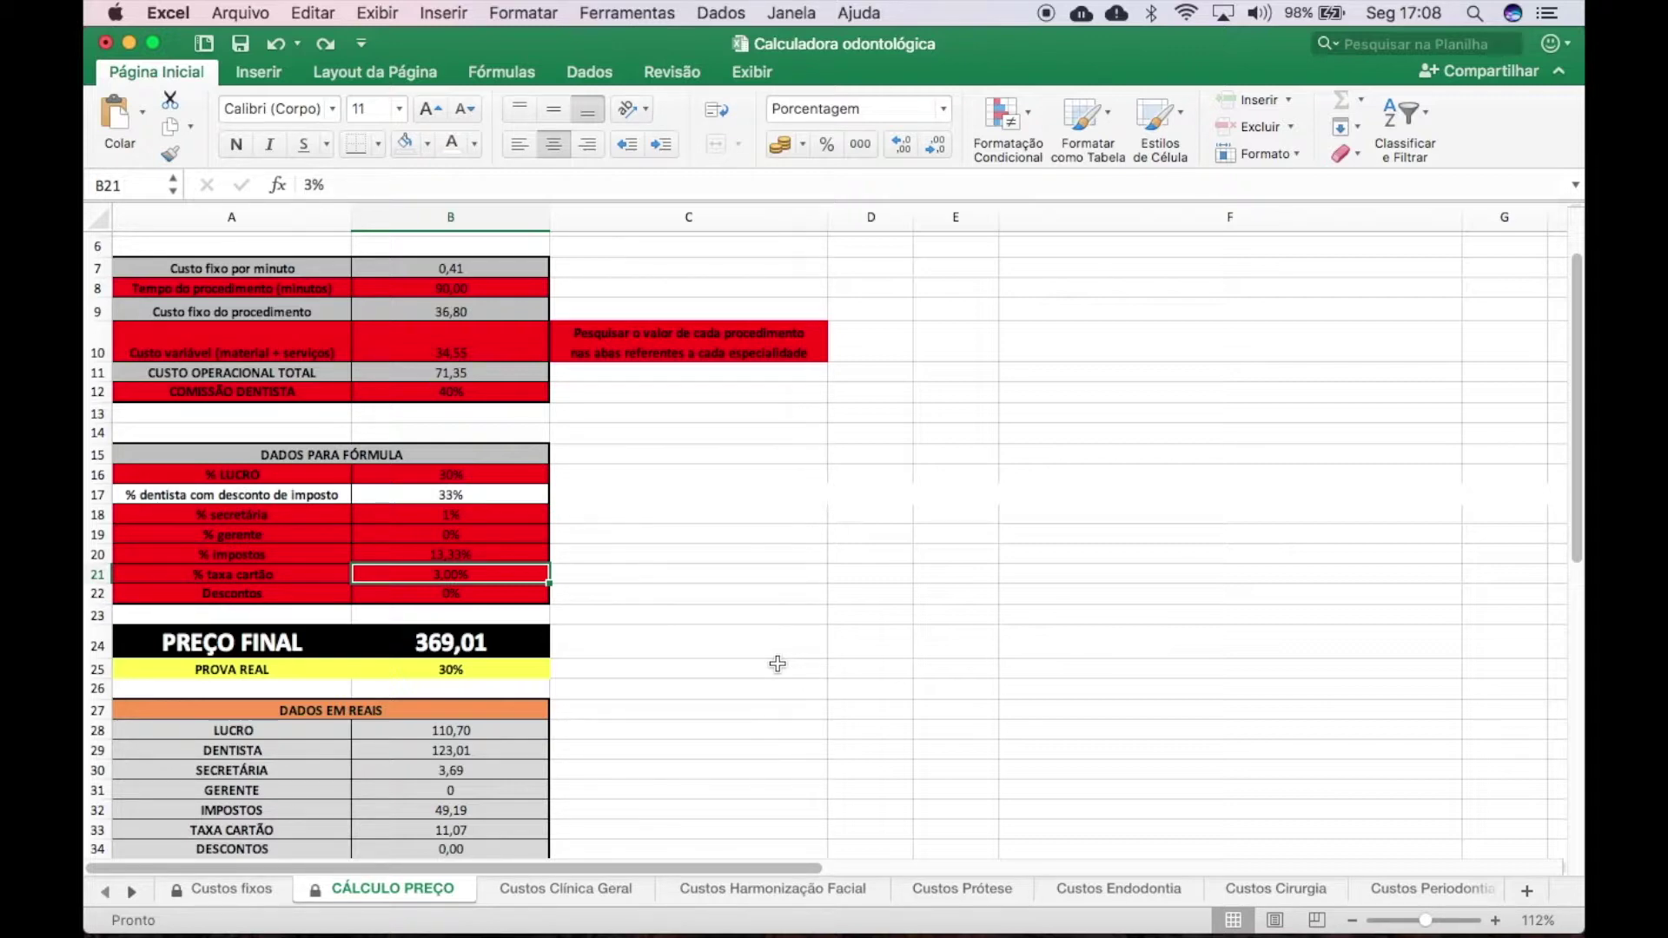
text(3)
key(Return)
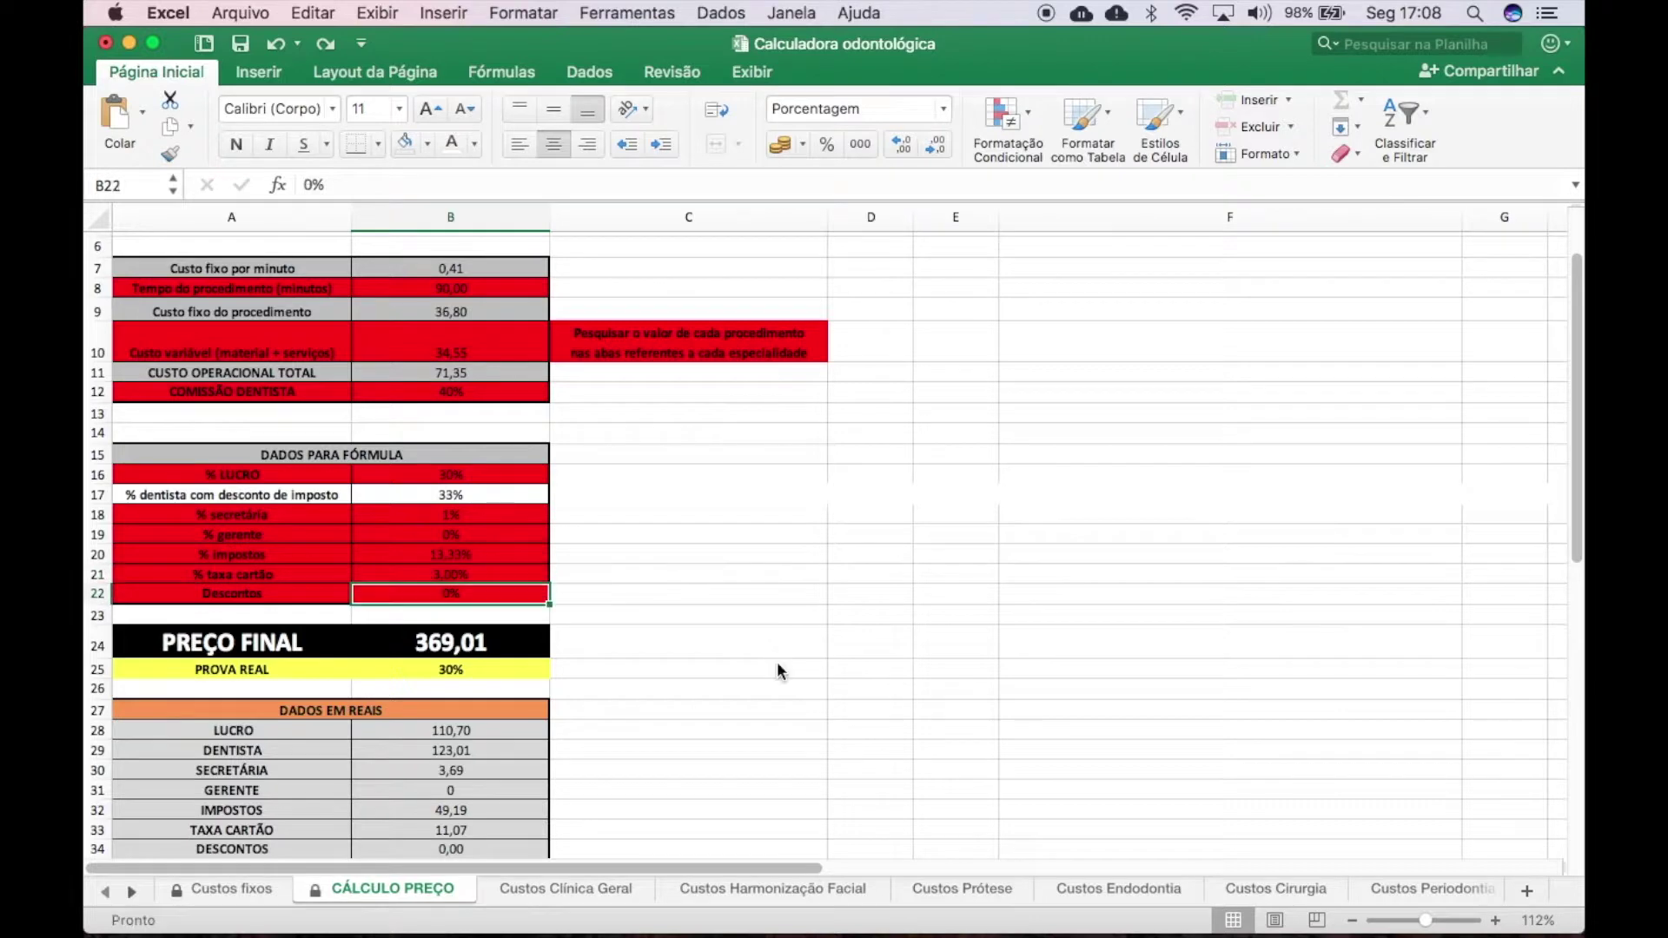
Step: Try a % taxa cartão of 6% in cell B21 and undo the change
key(Up)
text(6)
key(Return)
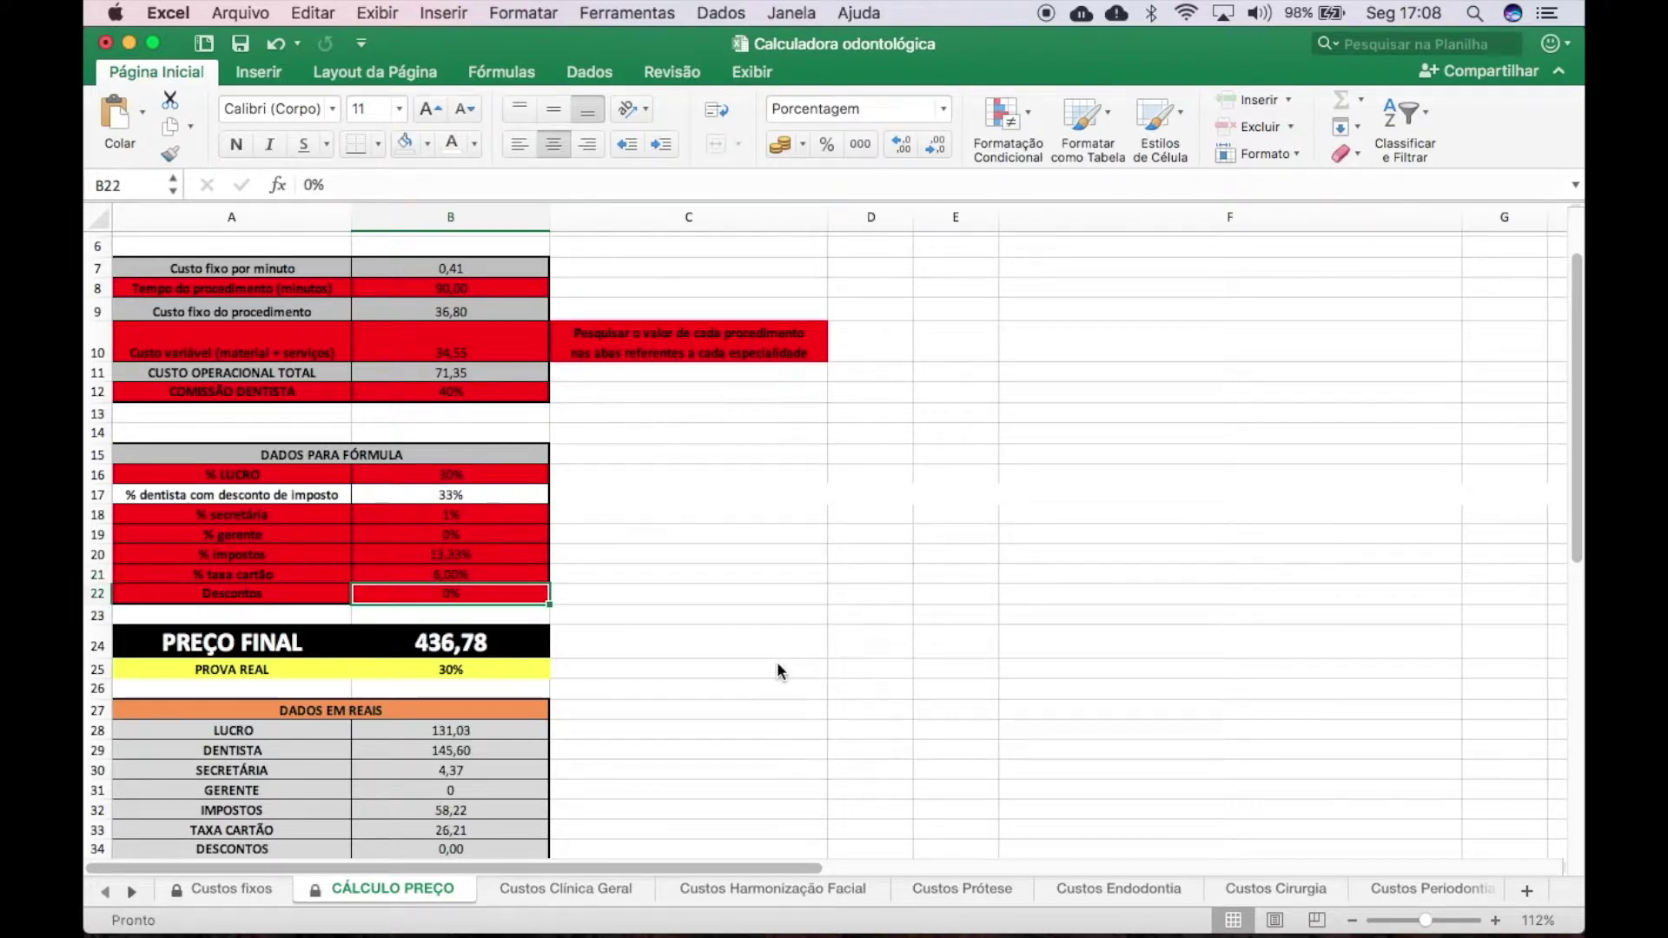
click(277, 46)
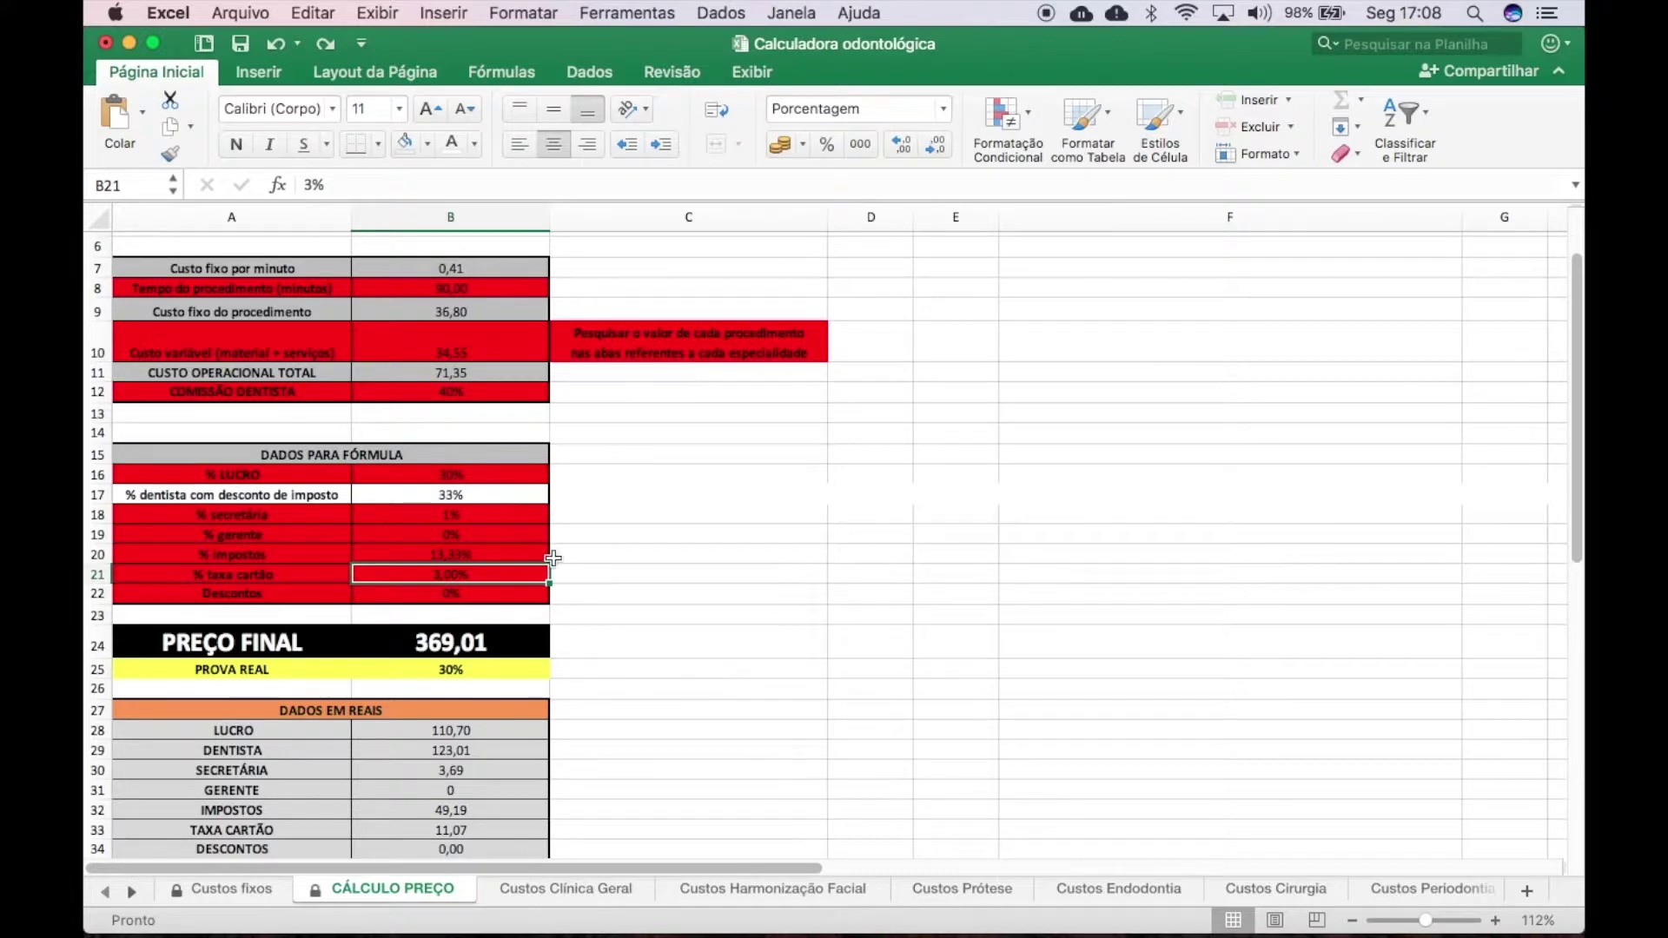
Step: Check the PREÇO FINAL formula in B24 and try a % LUCRO of 27% in cell B16
click(428, 470)
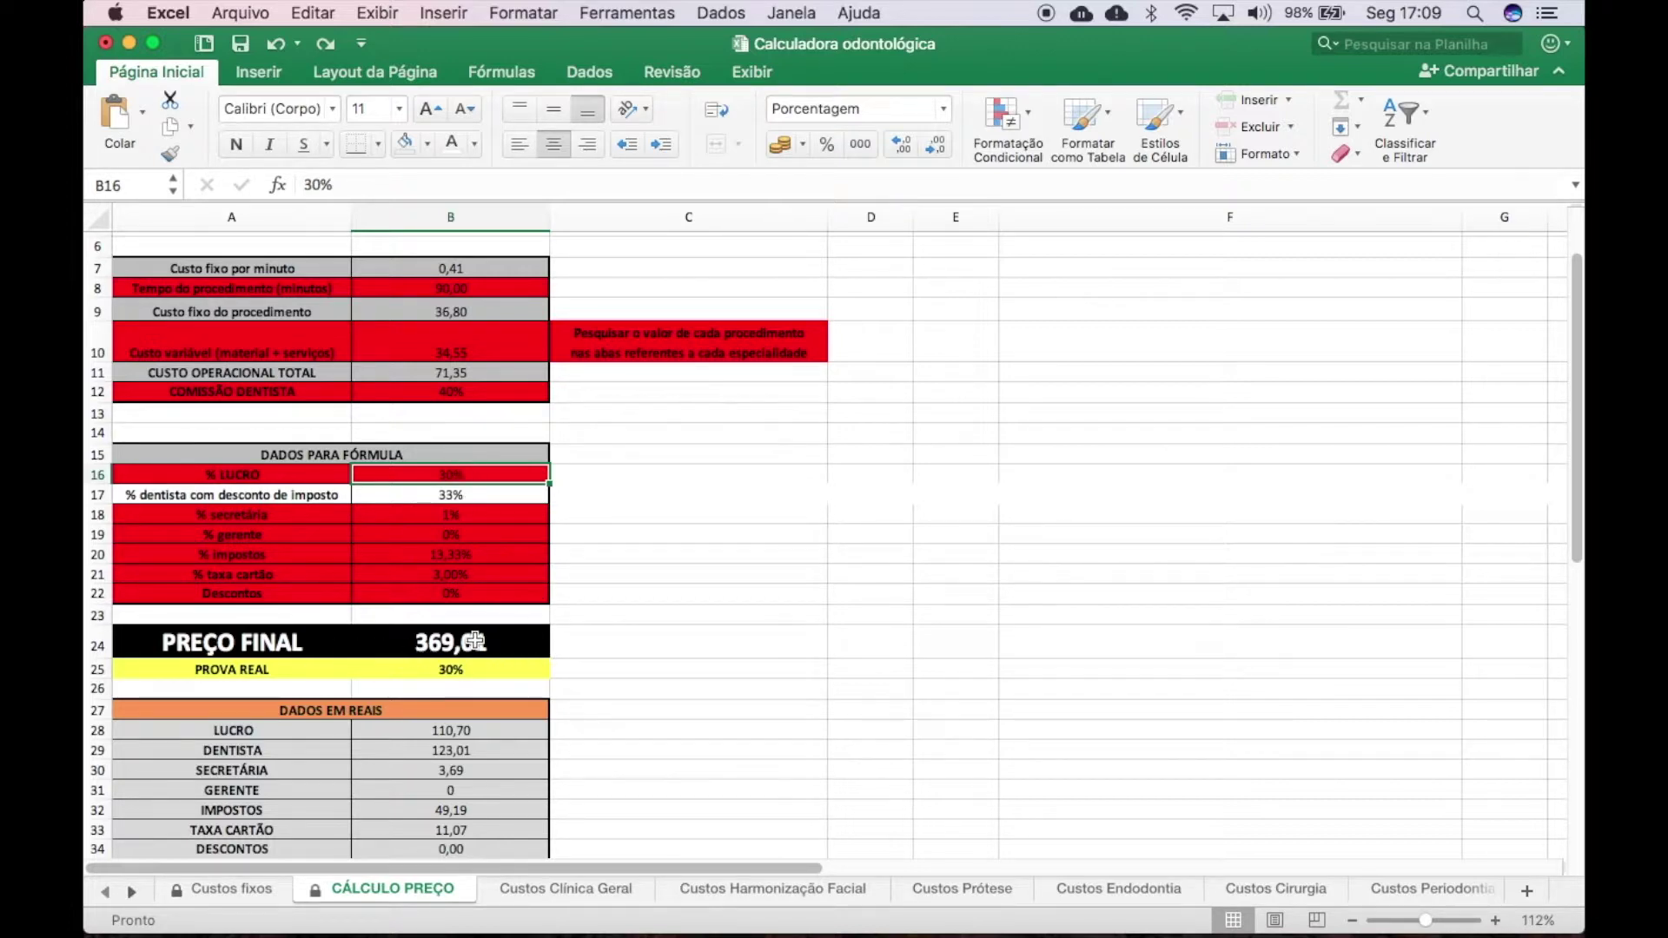
click(517, 647)
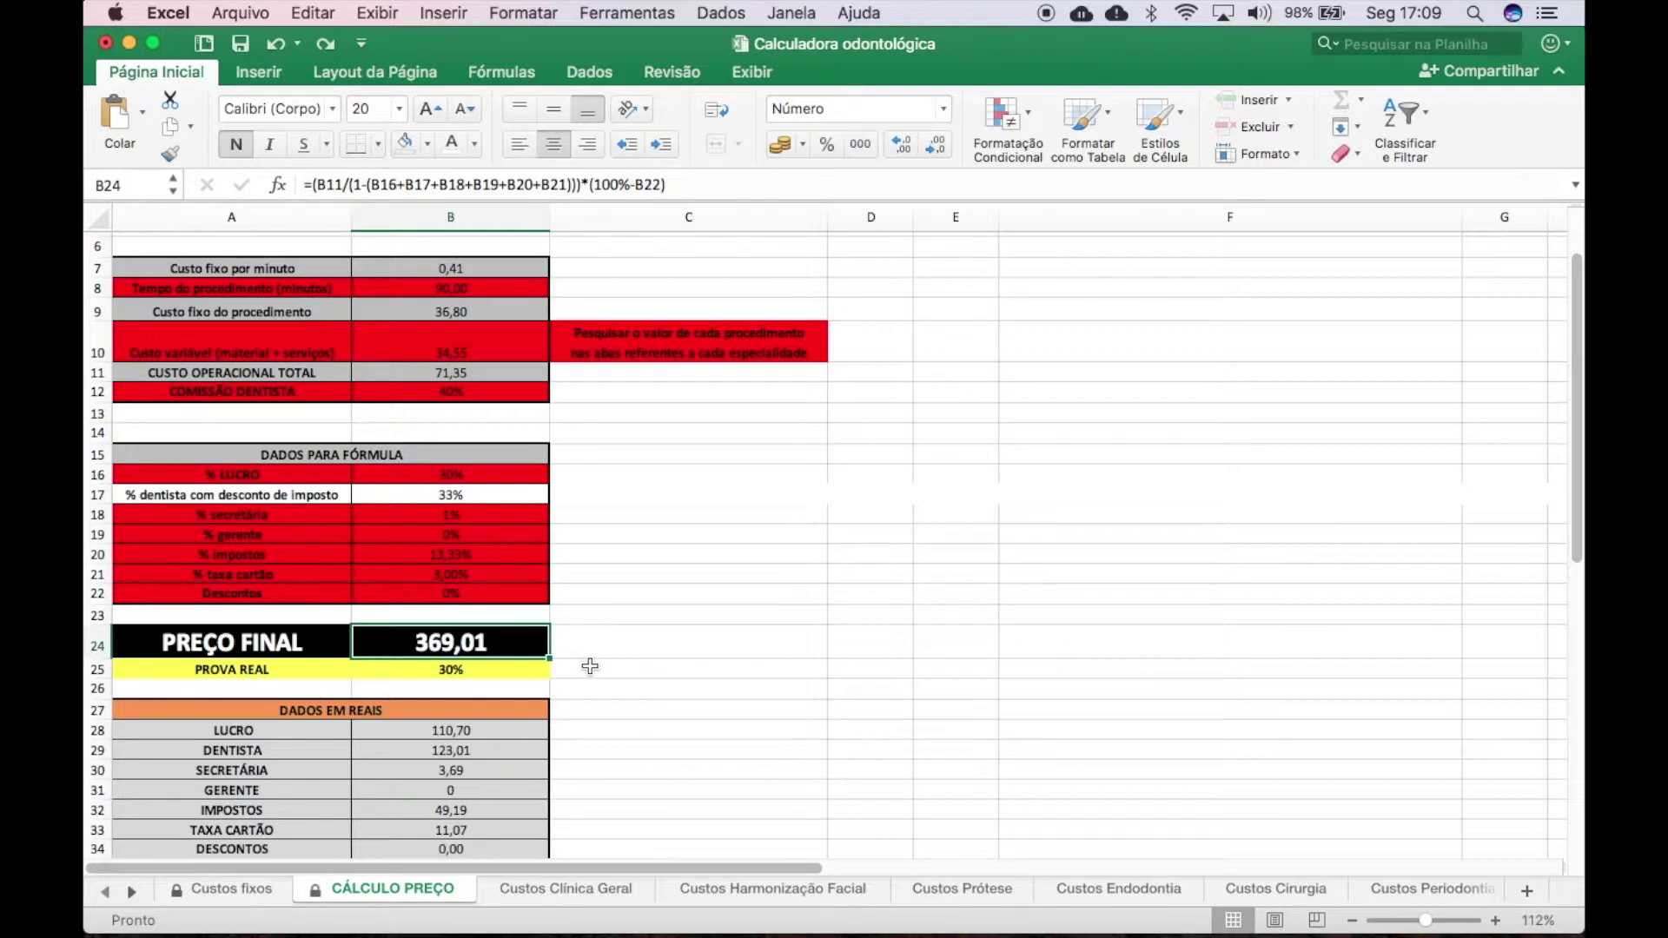
click(471, 475)
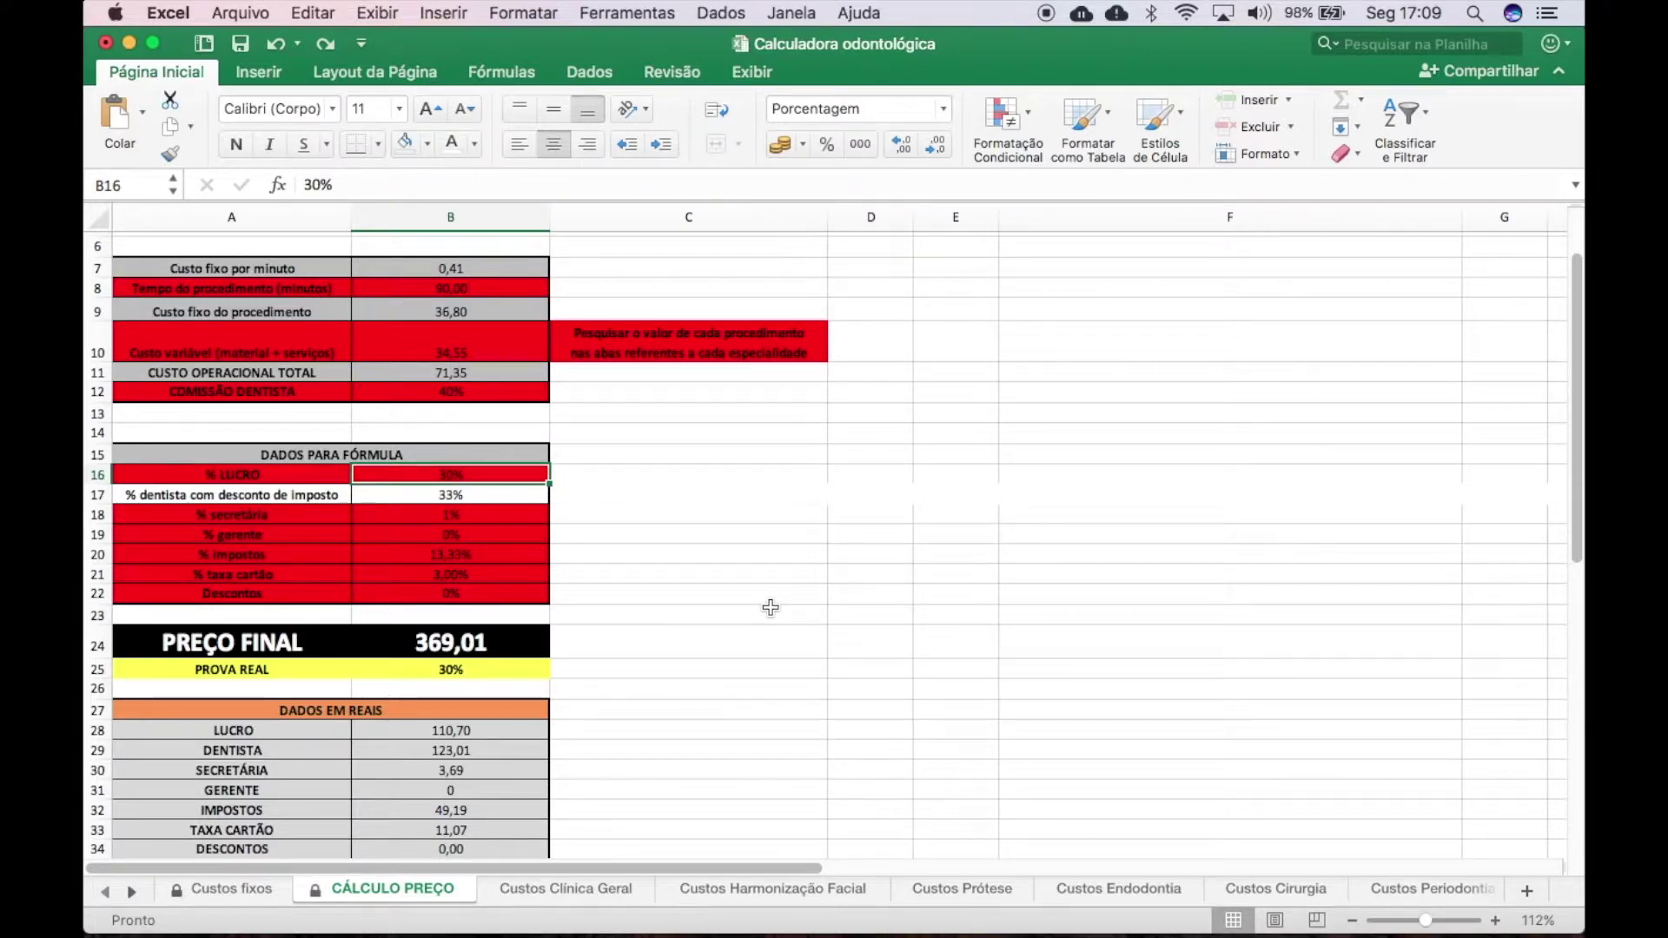
text(27)
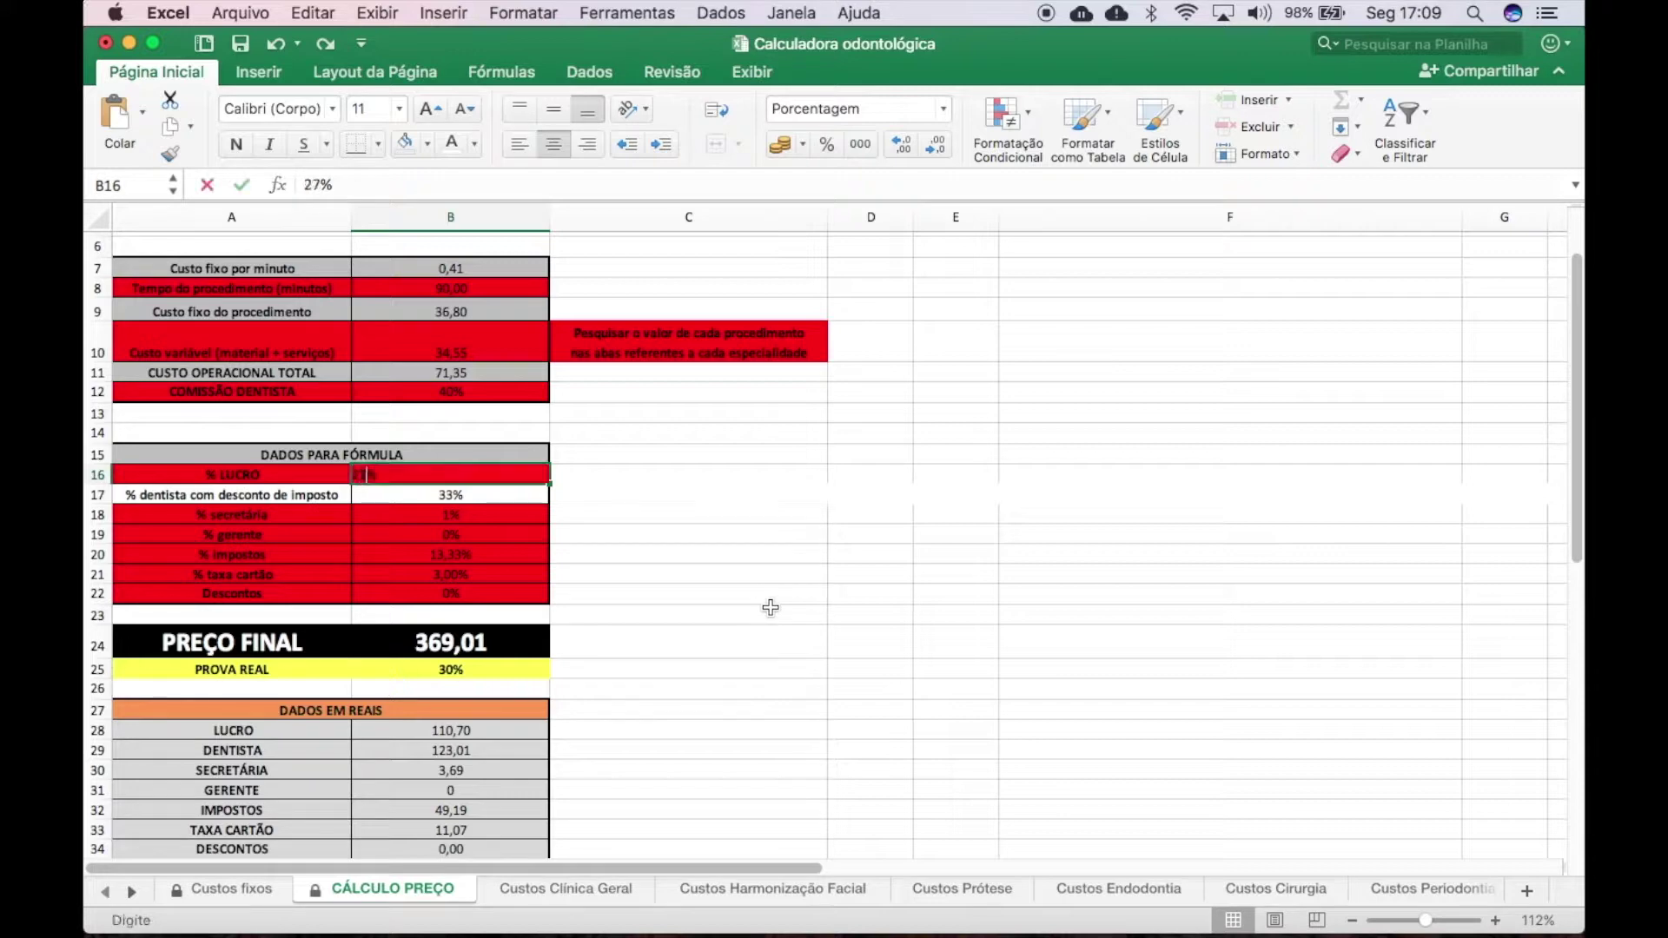
key(Return)
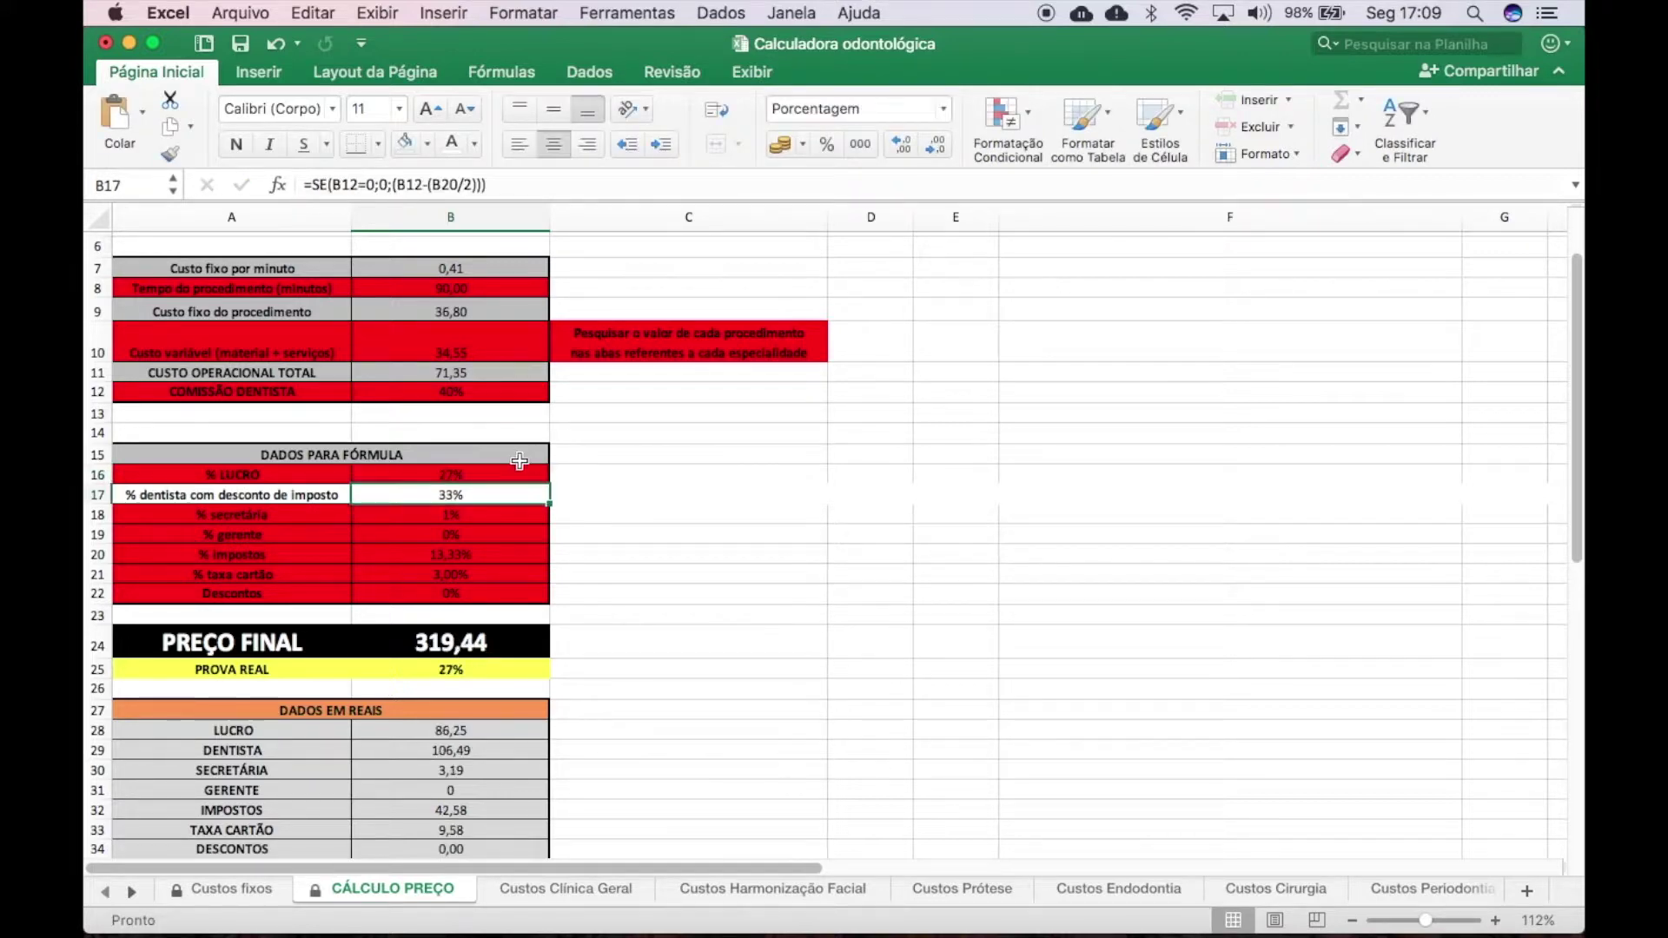
Step: Try a % LUCRO of 25% and then 33% in cell B16
click(469, 476)
text(25)
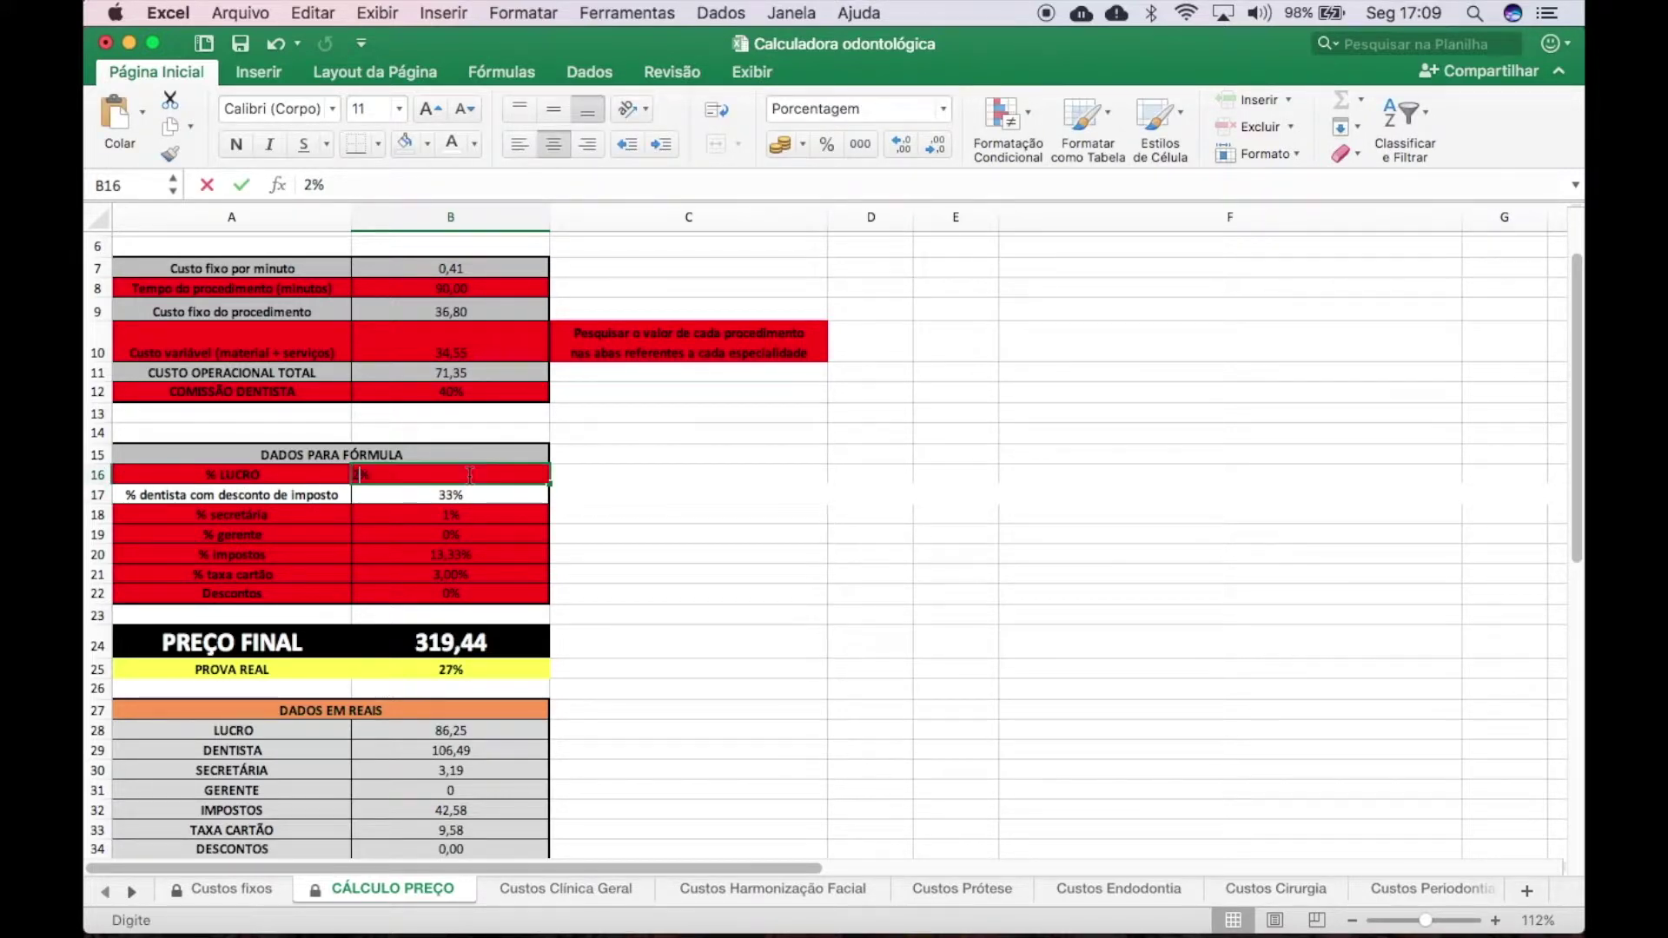
key(Return)
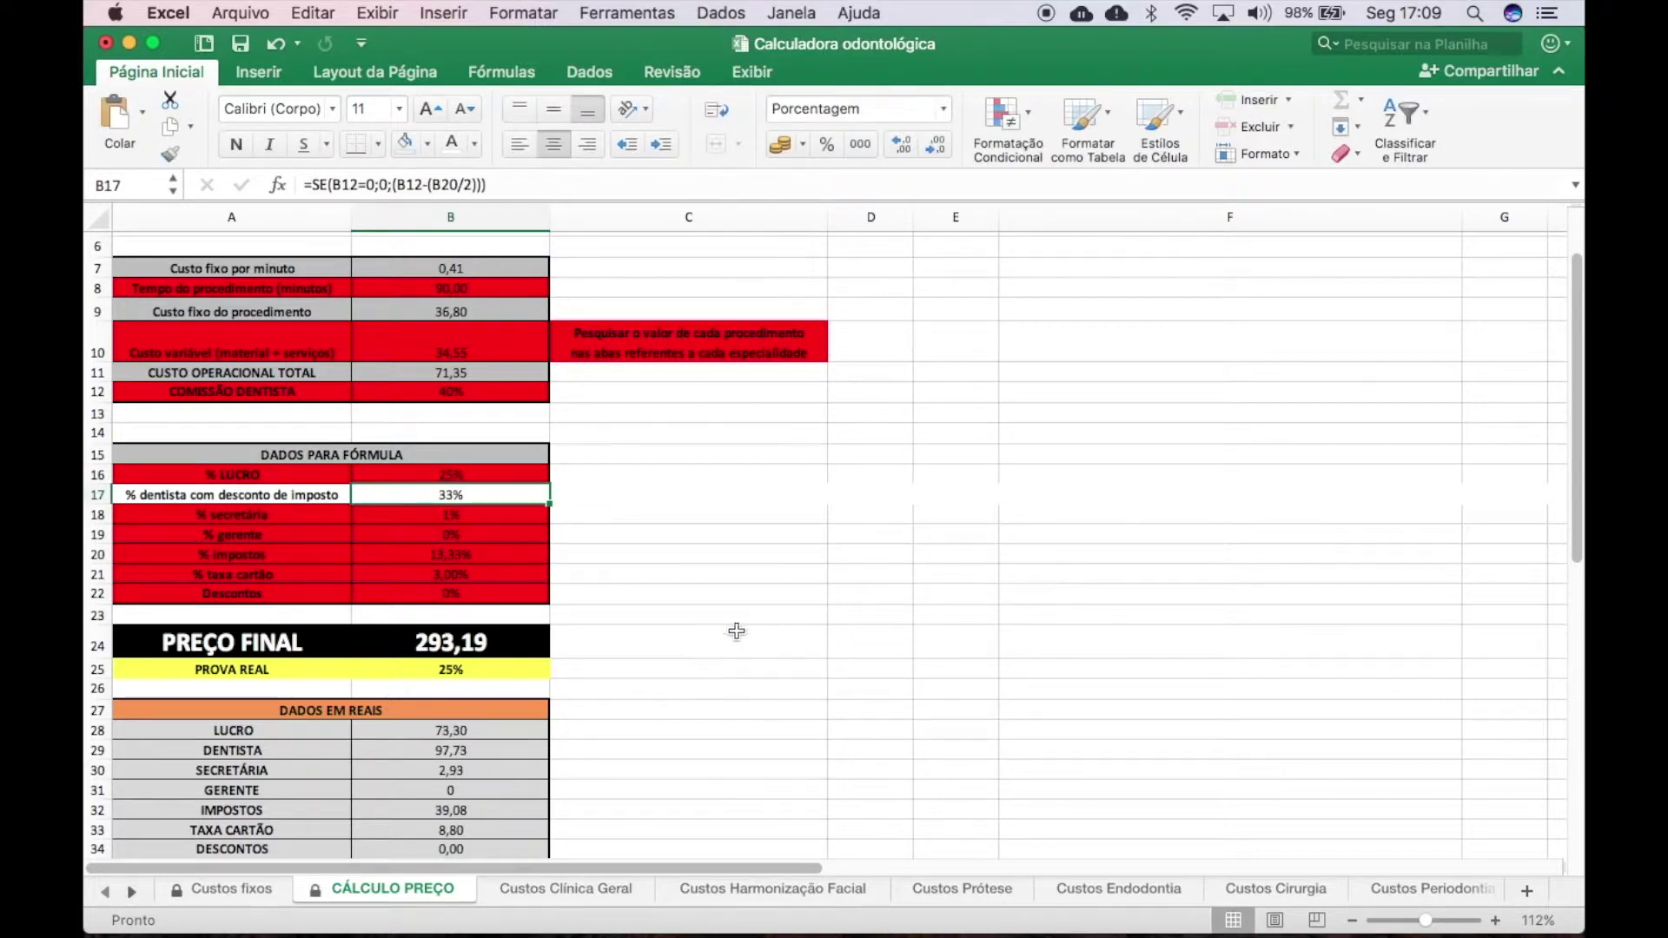
click(439, 470)
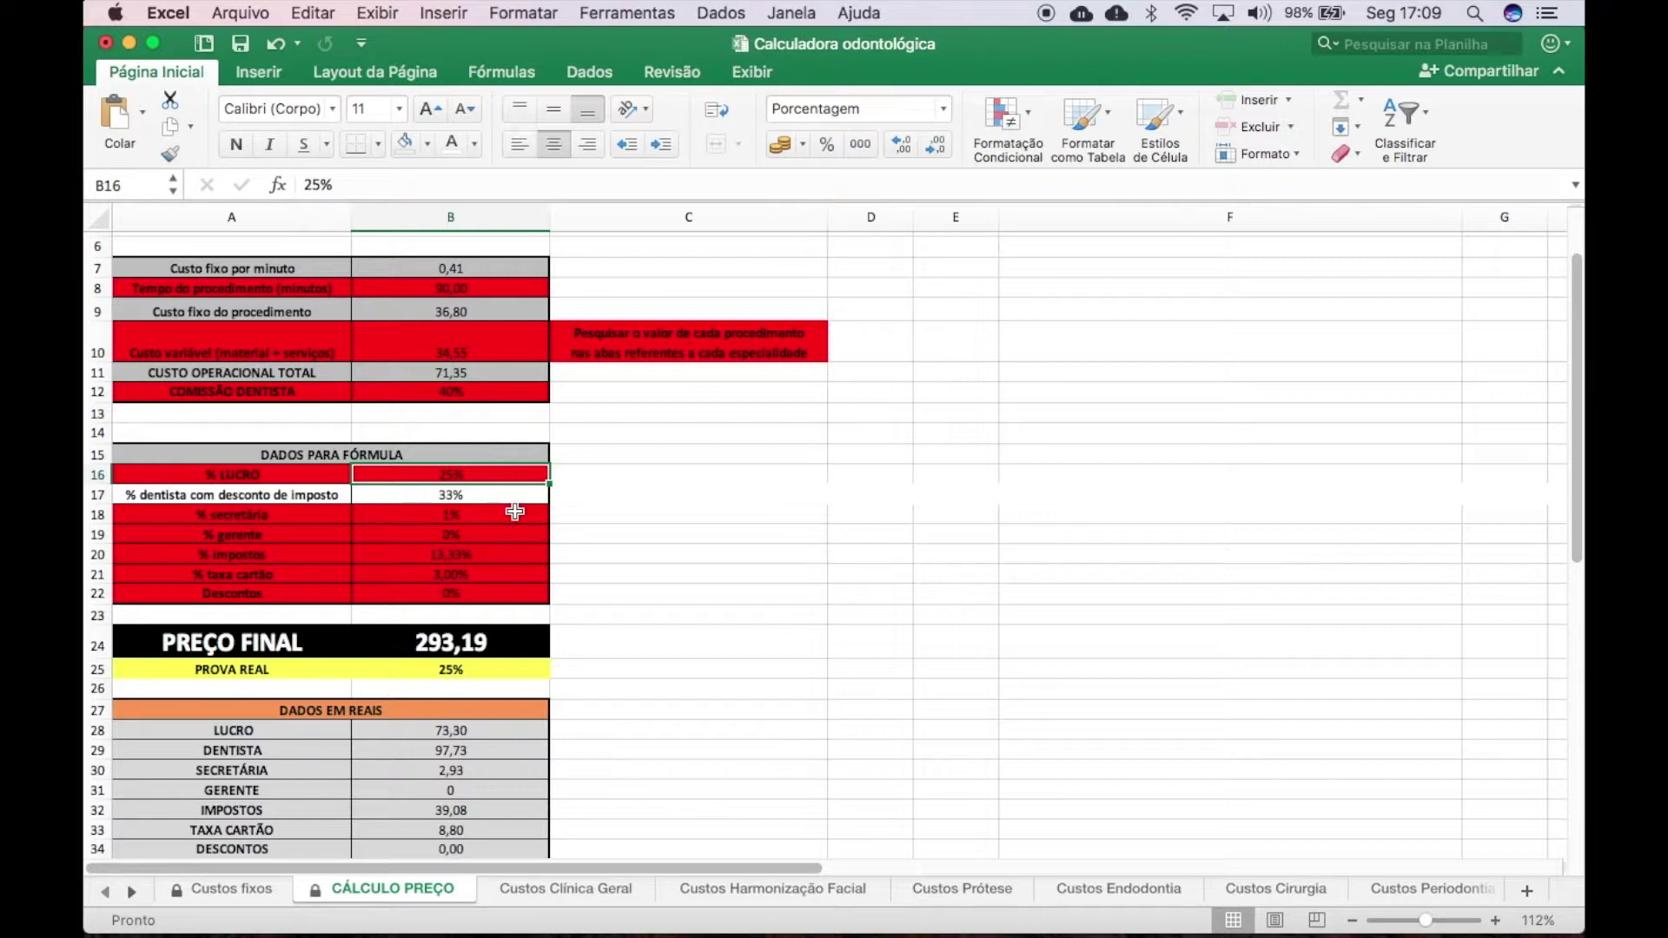
text(33)
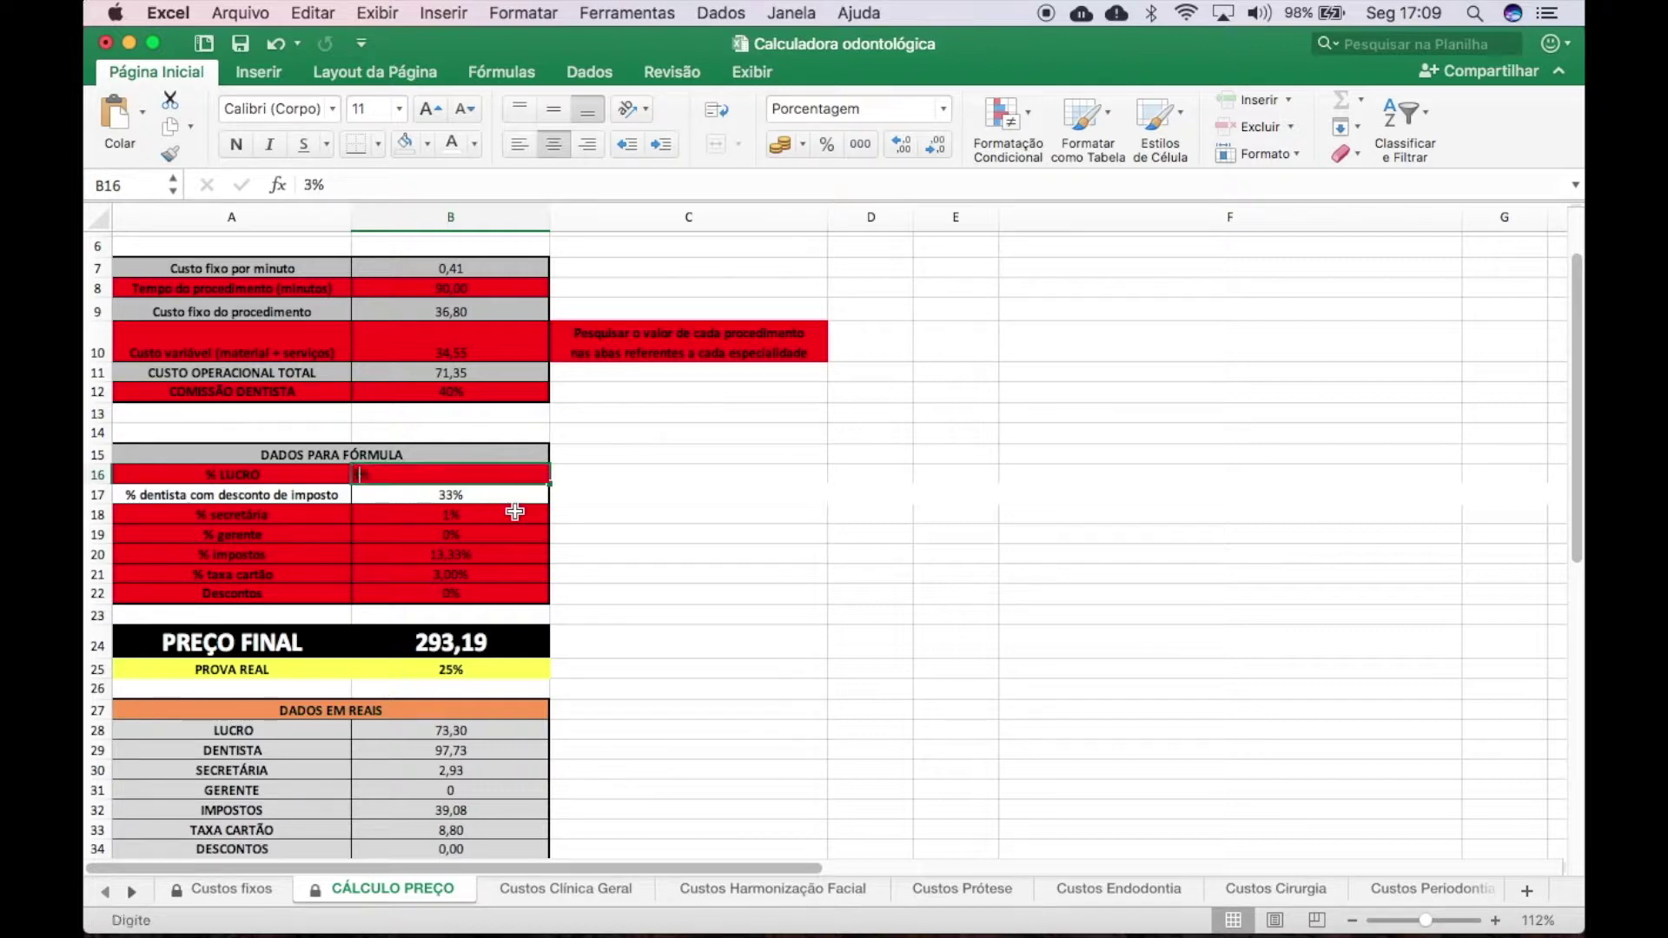
key(Return)
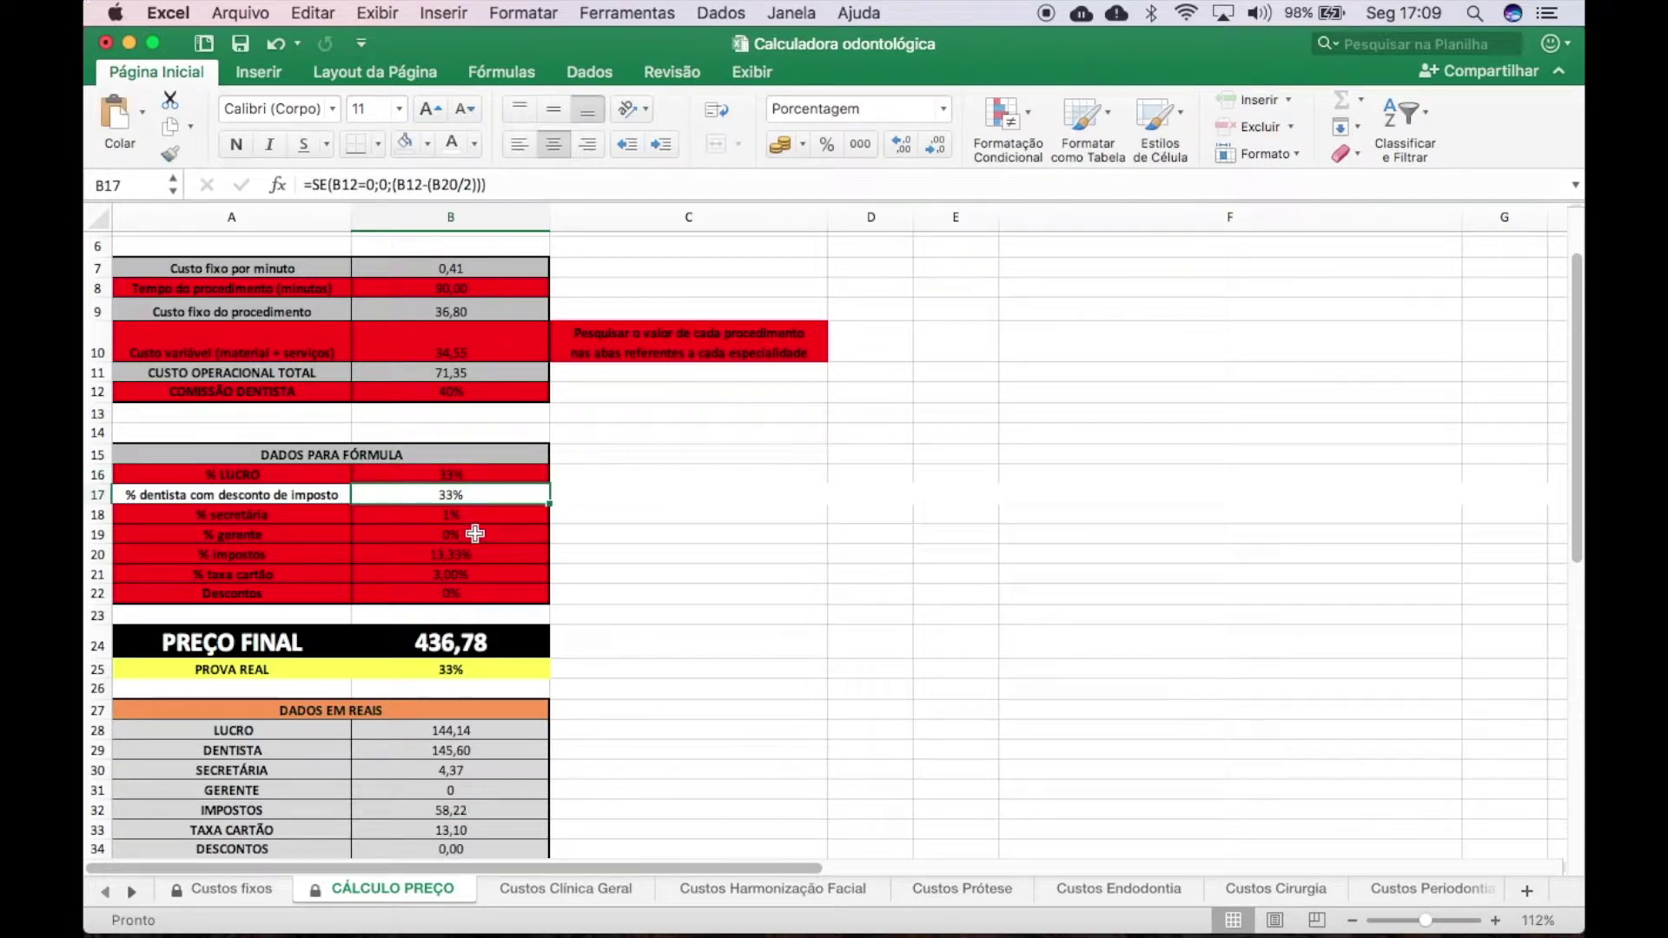
Step: Try a % LUCRO of 34% and then 33,5% in cell B16, and check the PROVA REAL formula in B25
click(437, 477)
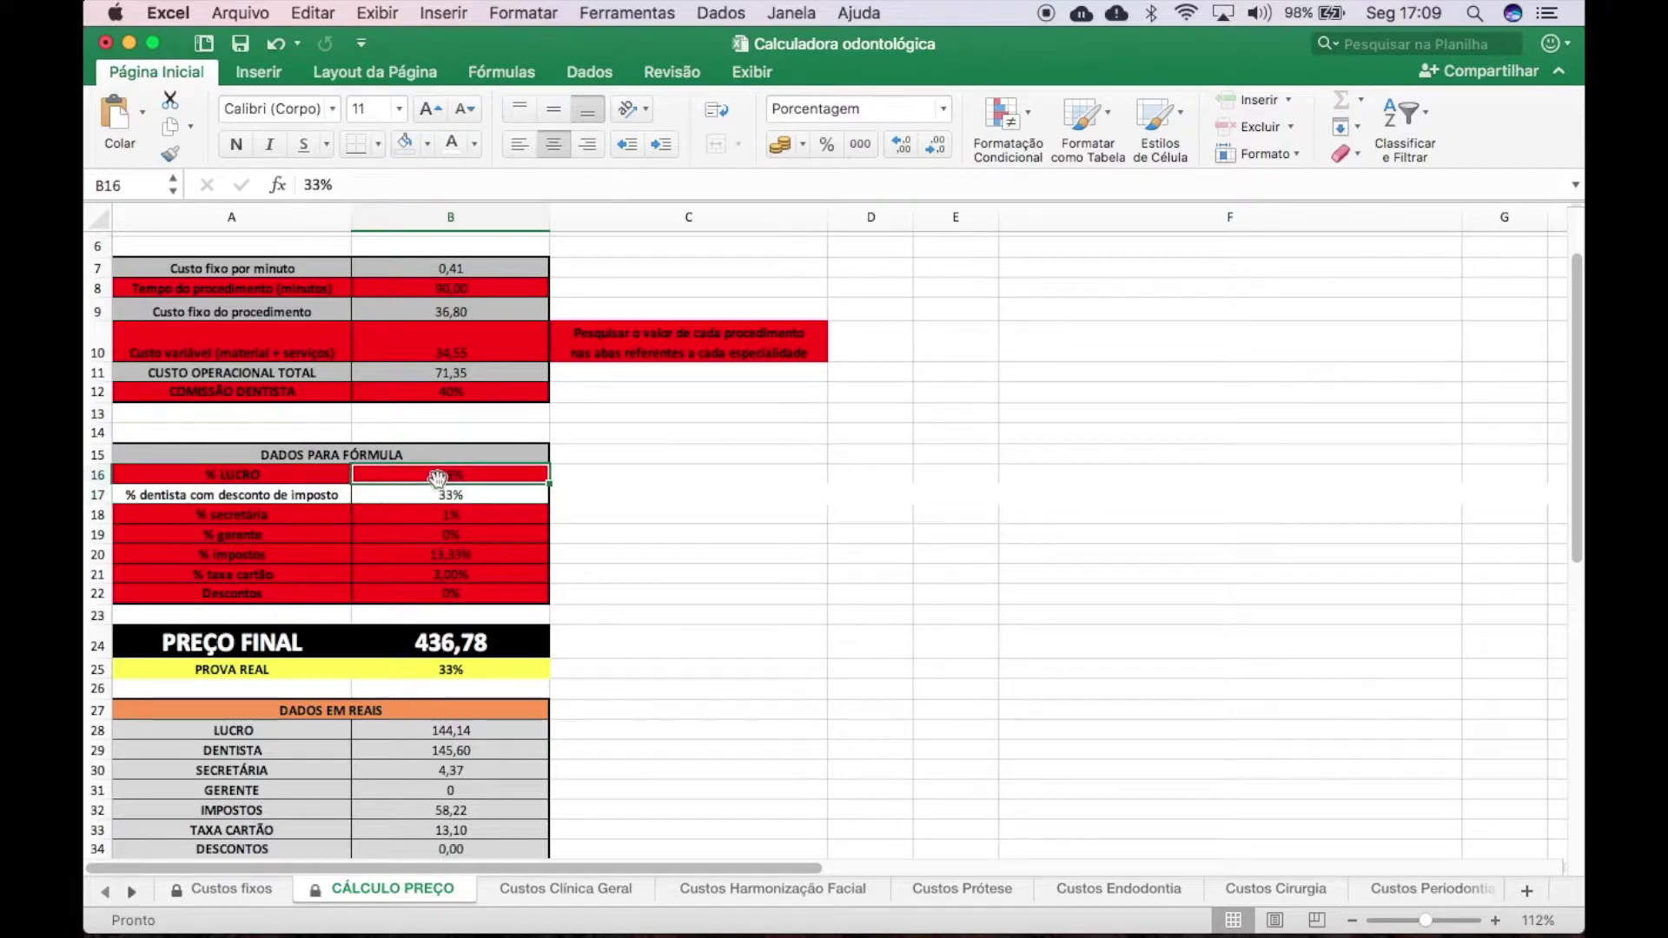
key(Return)
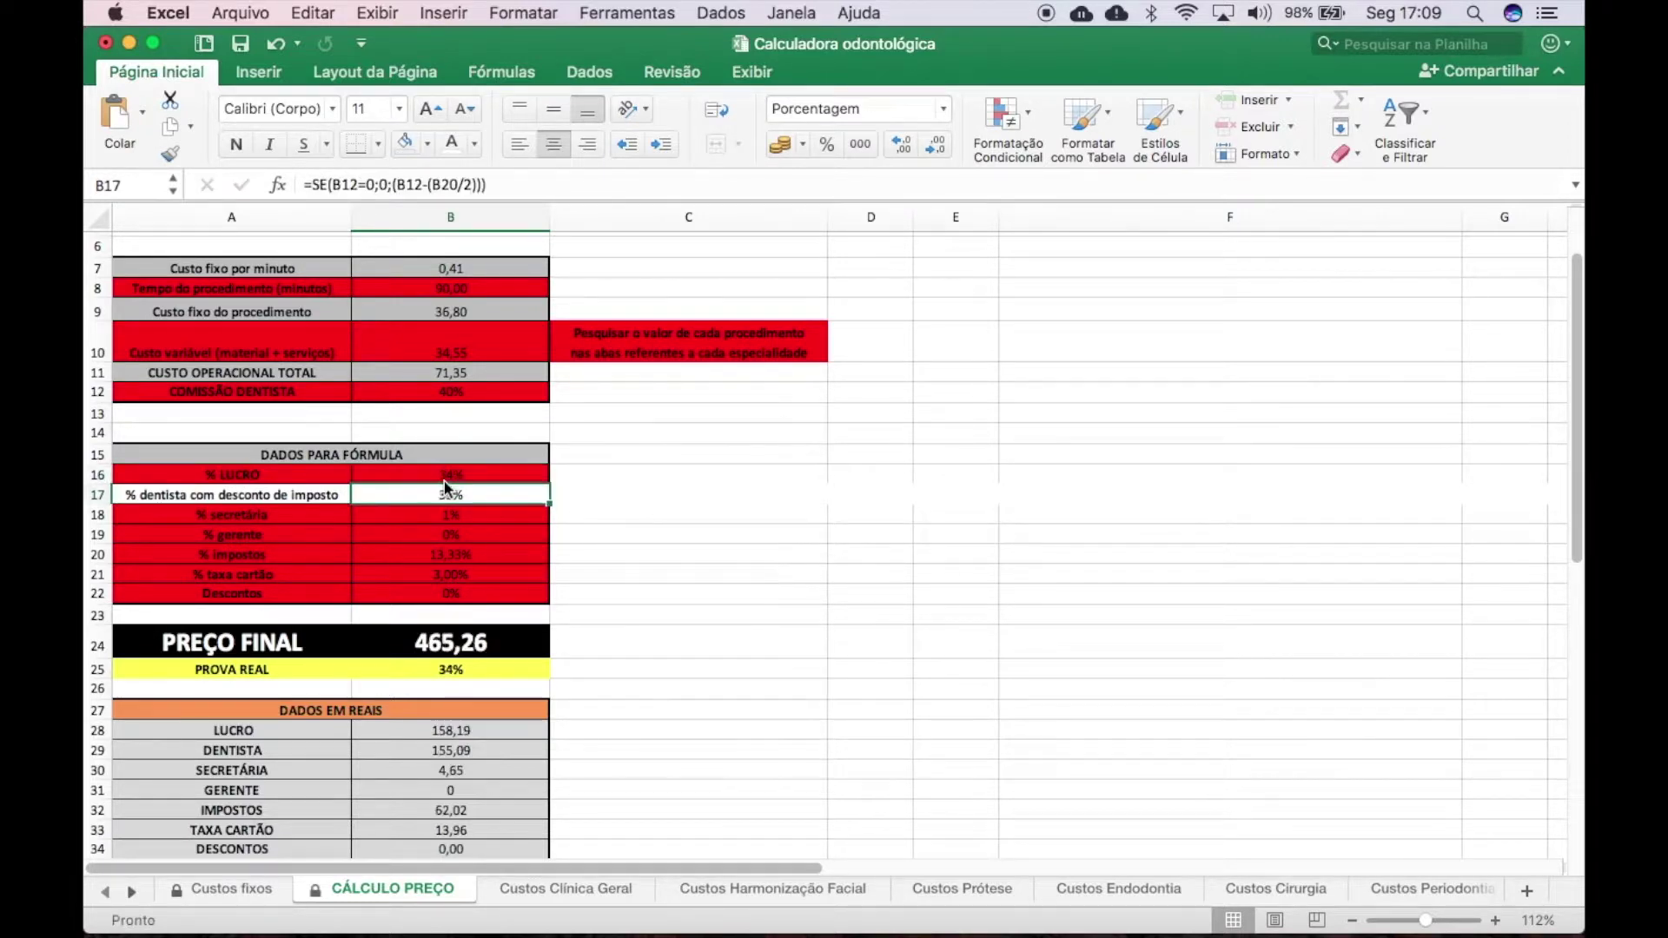
click(448, 472)
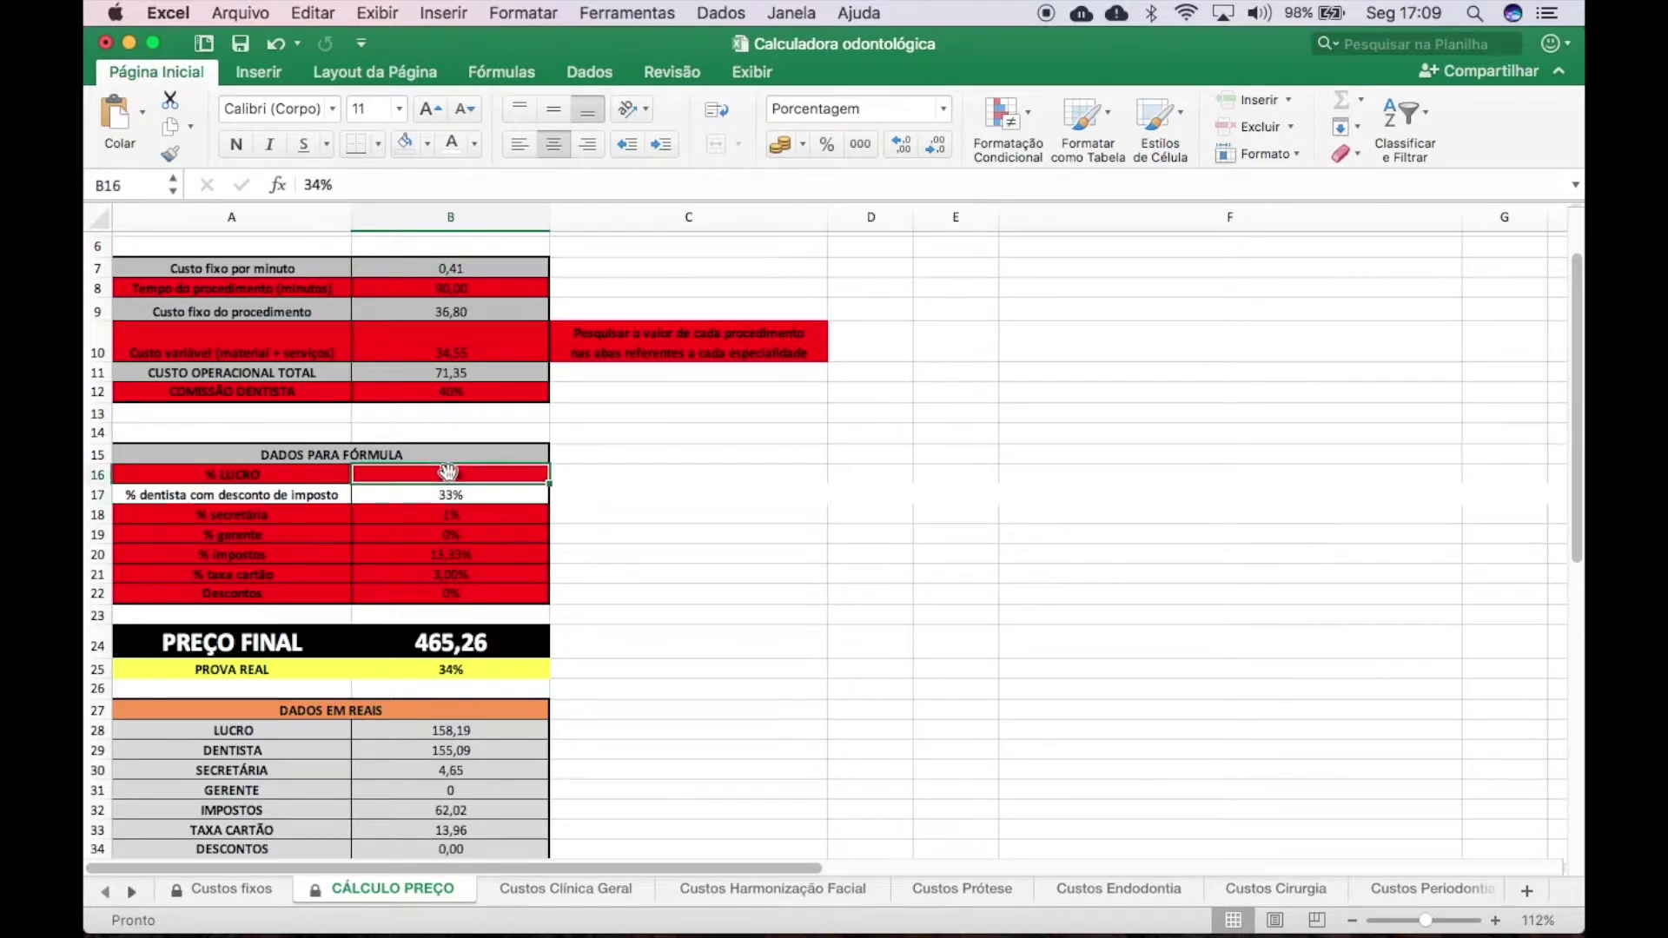
text(33,5)
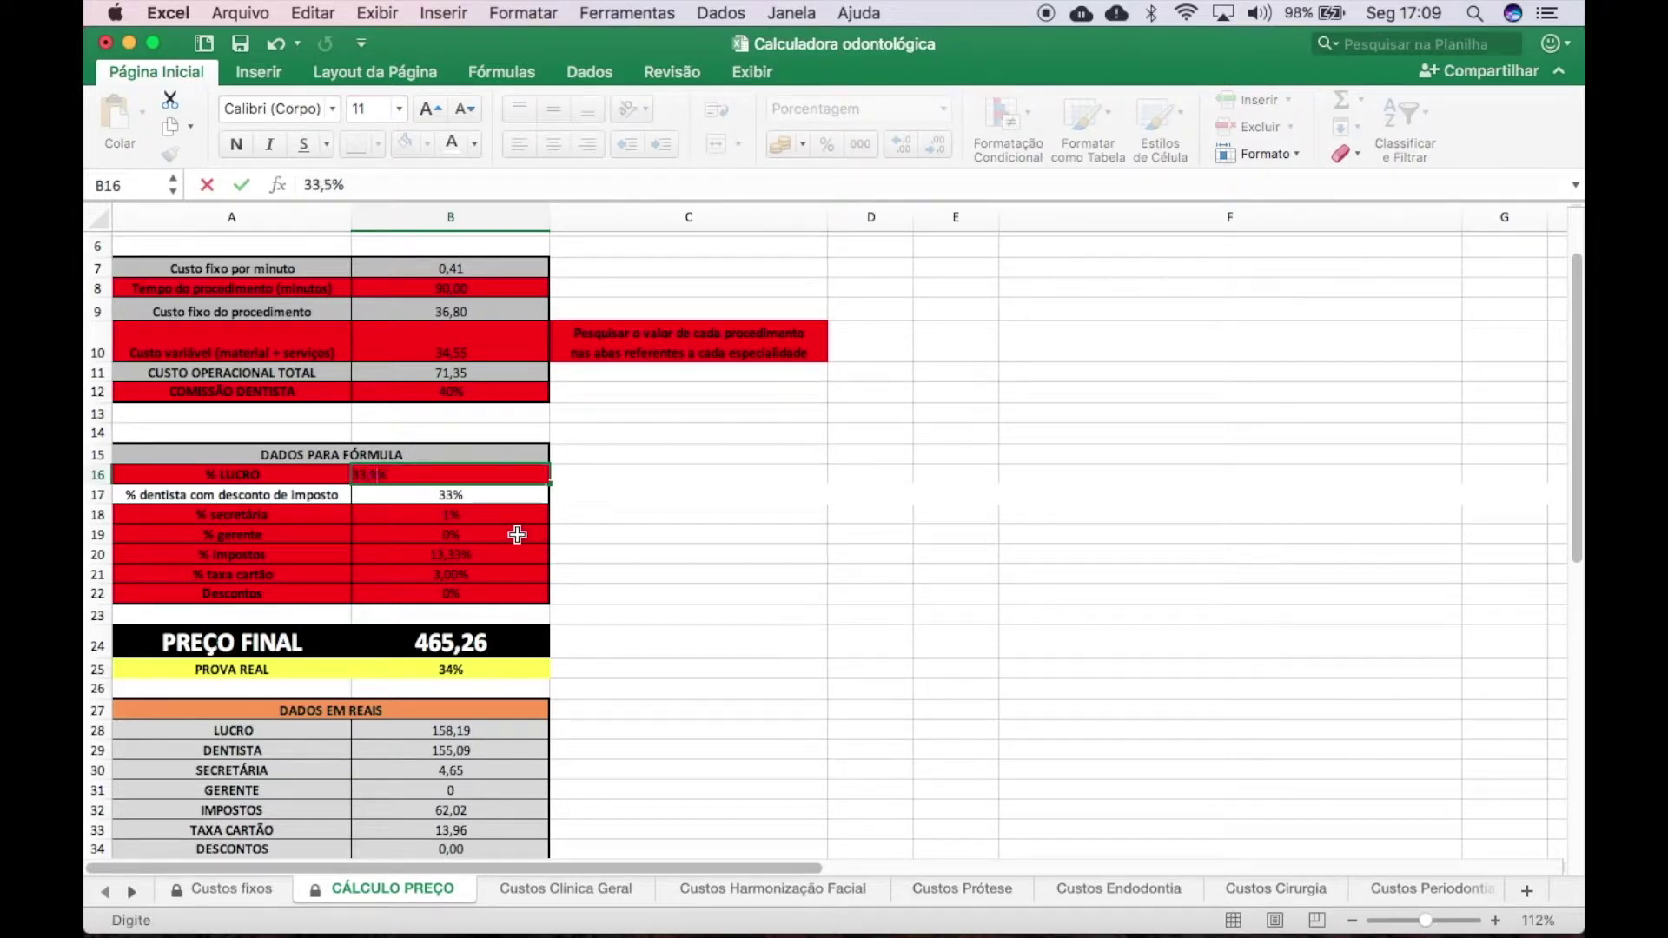
key(Return)
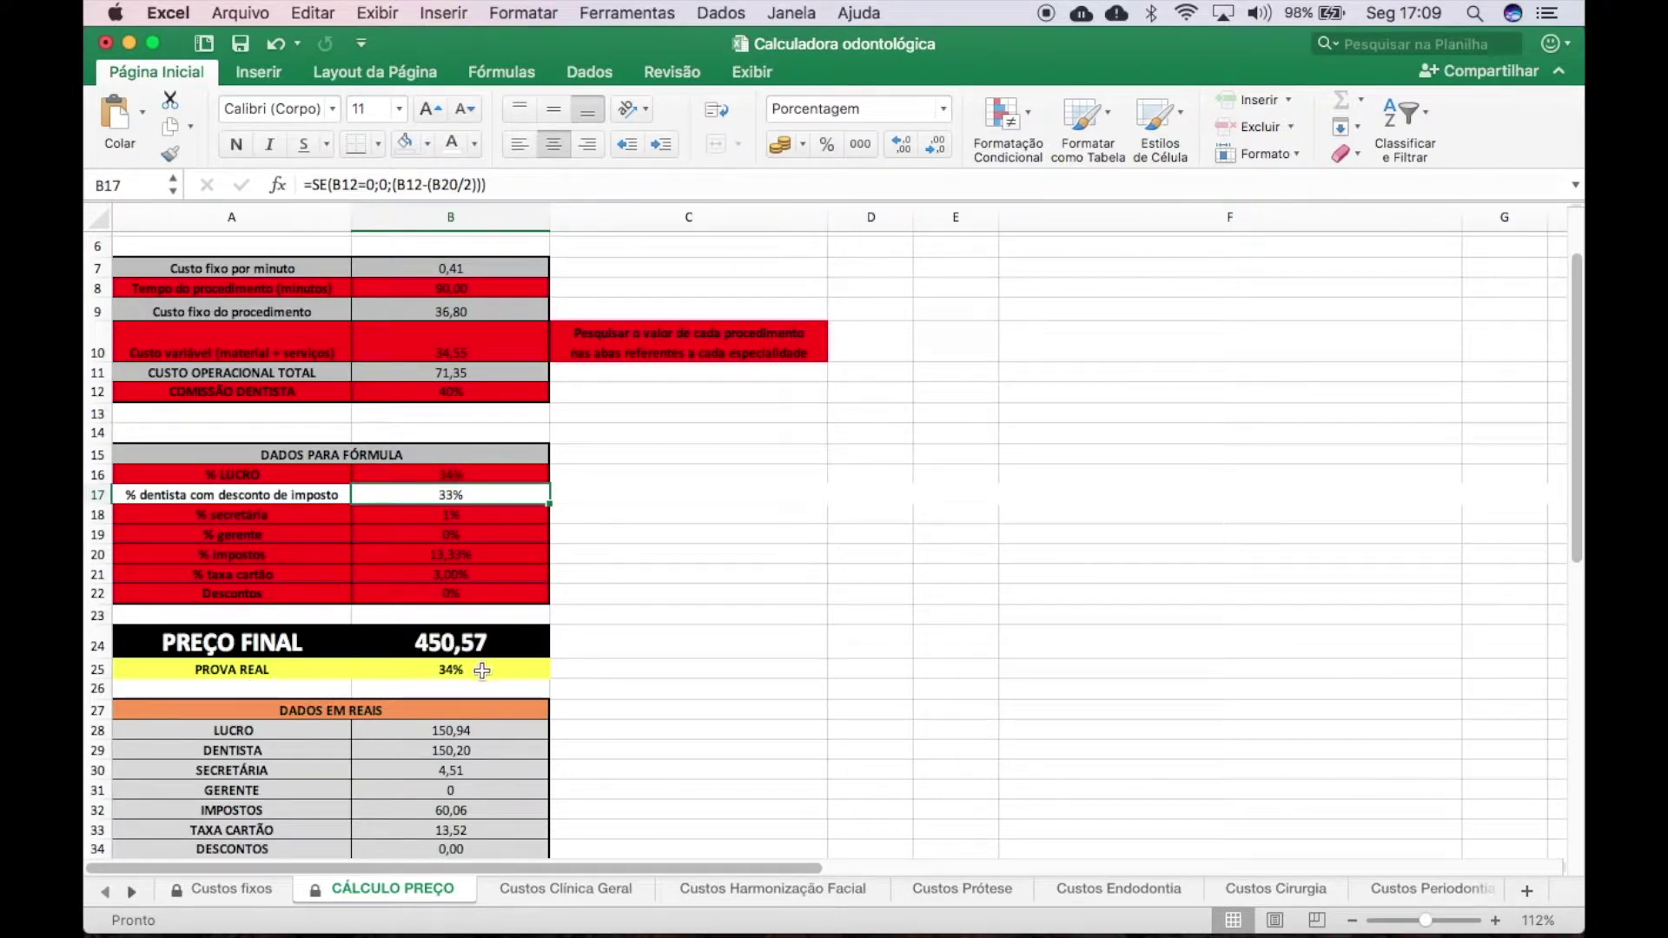
click(451, 674)
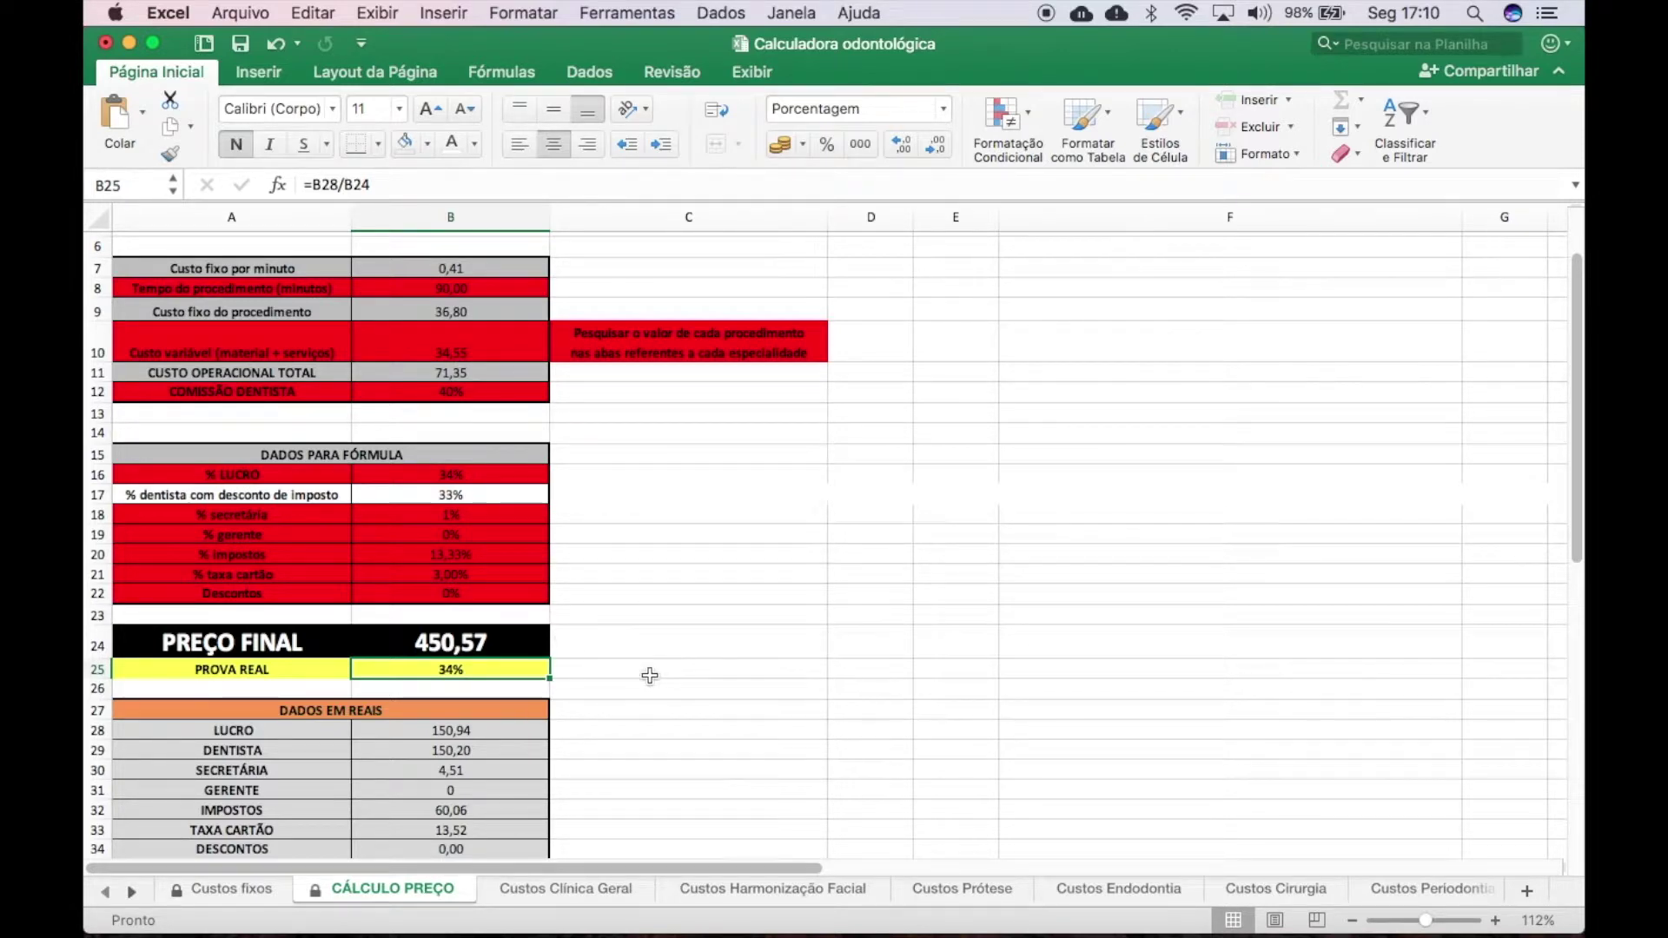
Step: Undo the last five % LUCRO entries in cell B16
click(273, 43)
click(273, 45)
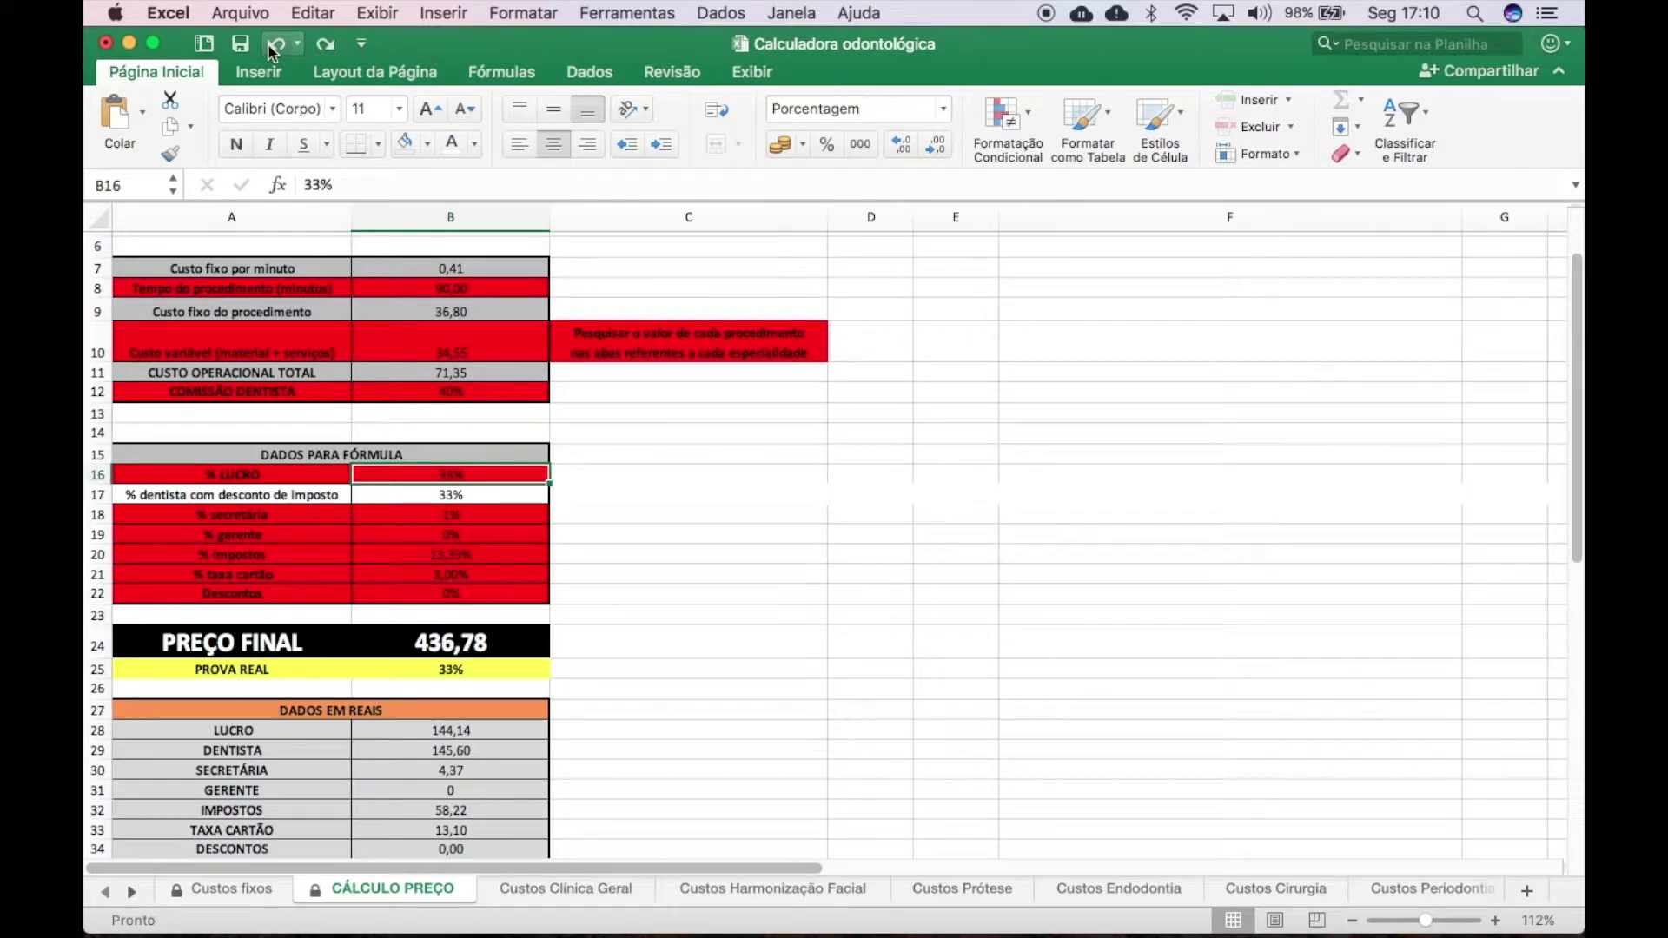
click(273, 45)
click(273, 45)
click(273, 46)
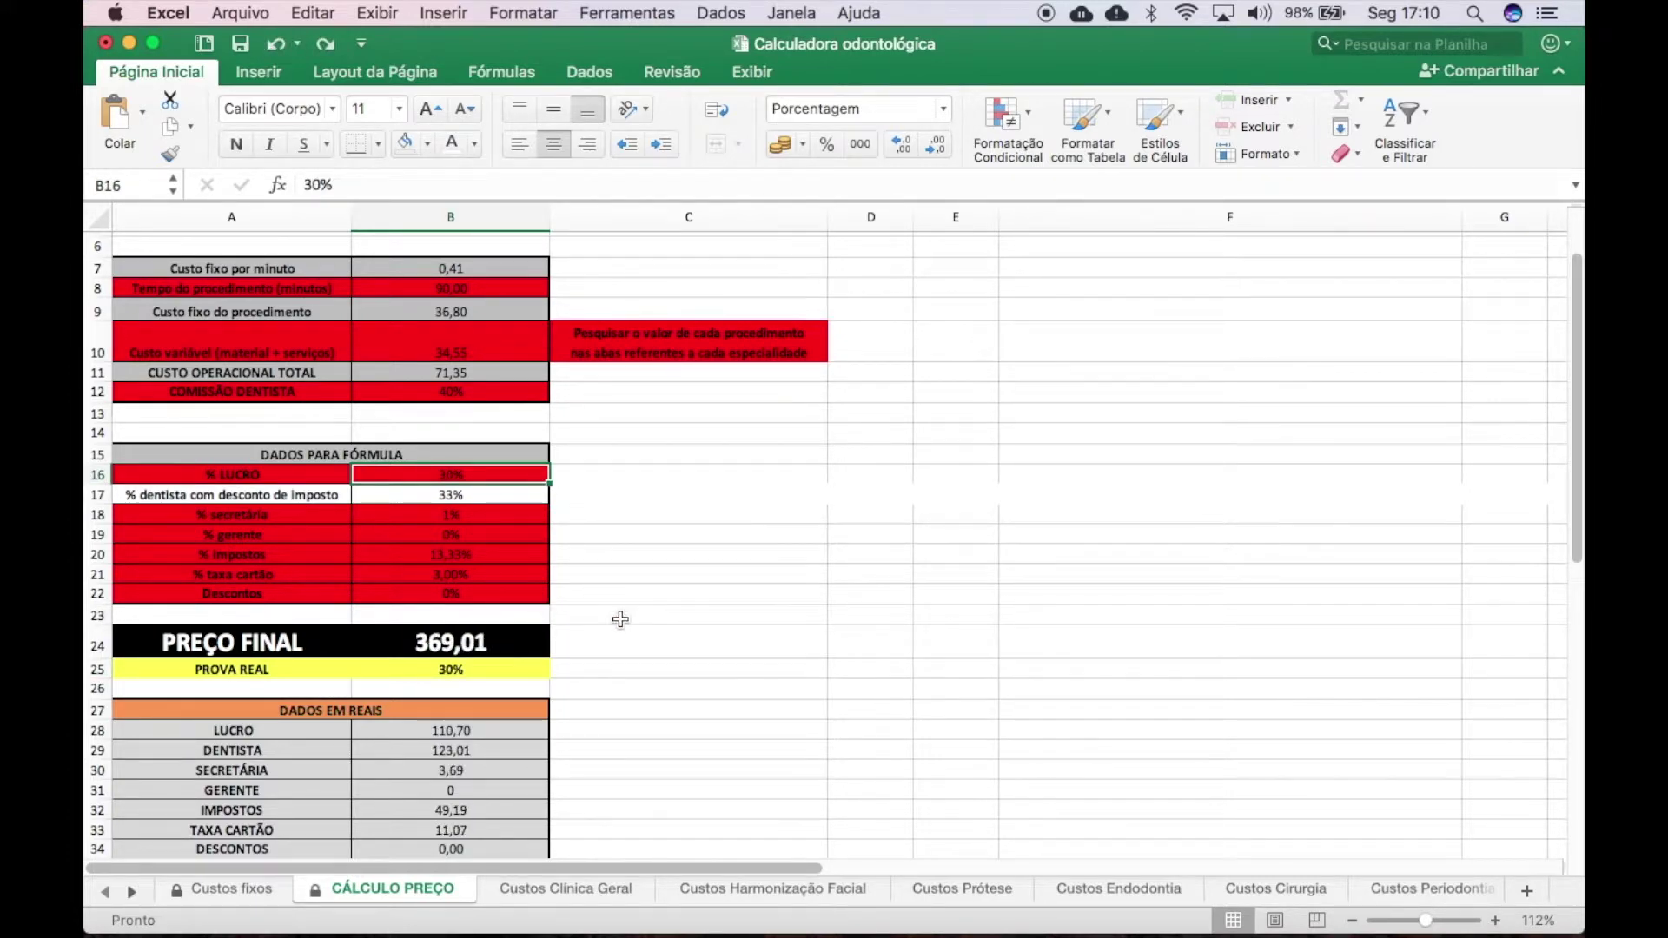
Step: Set the COMISSÃO DENTISTA in cell B12 to 0%
scroll(621, 619, down, 1)
scroll(620, 619, up, 2)
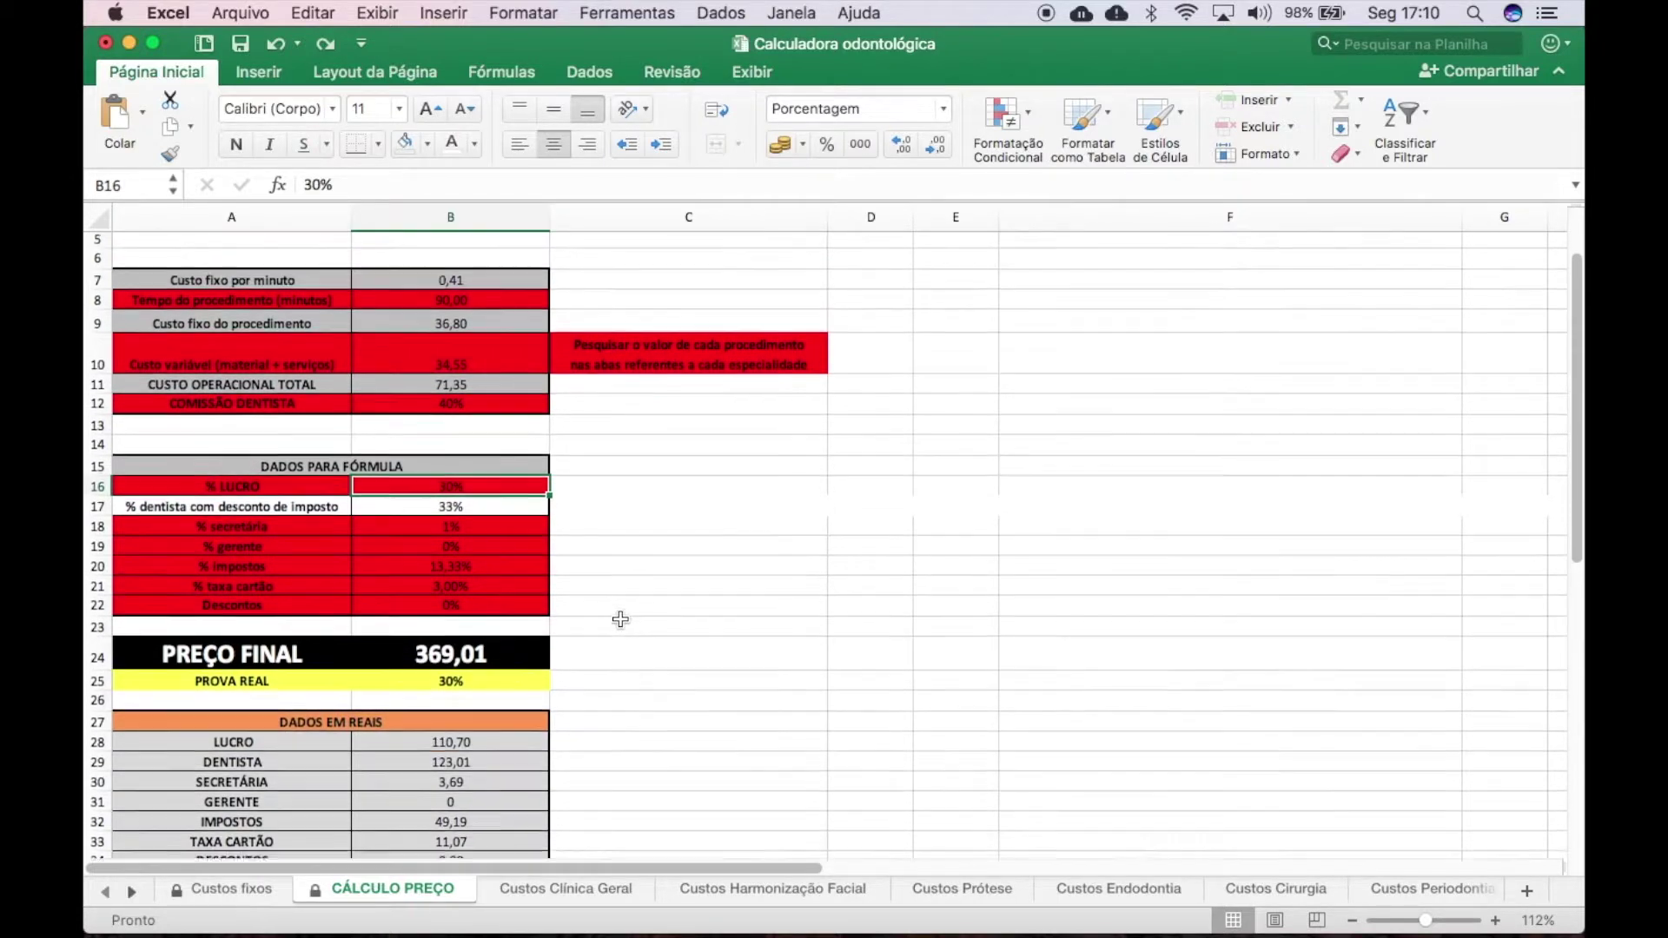
scroll(621, 619, up, 2)
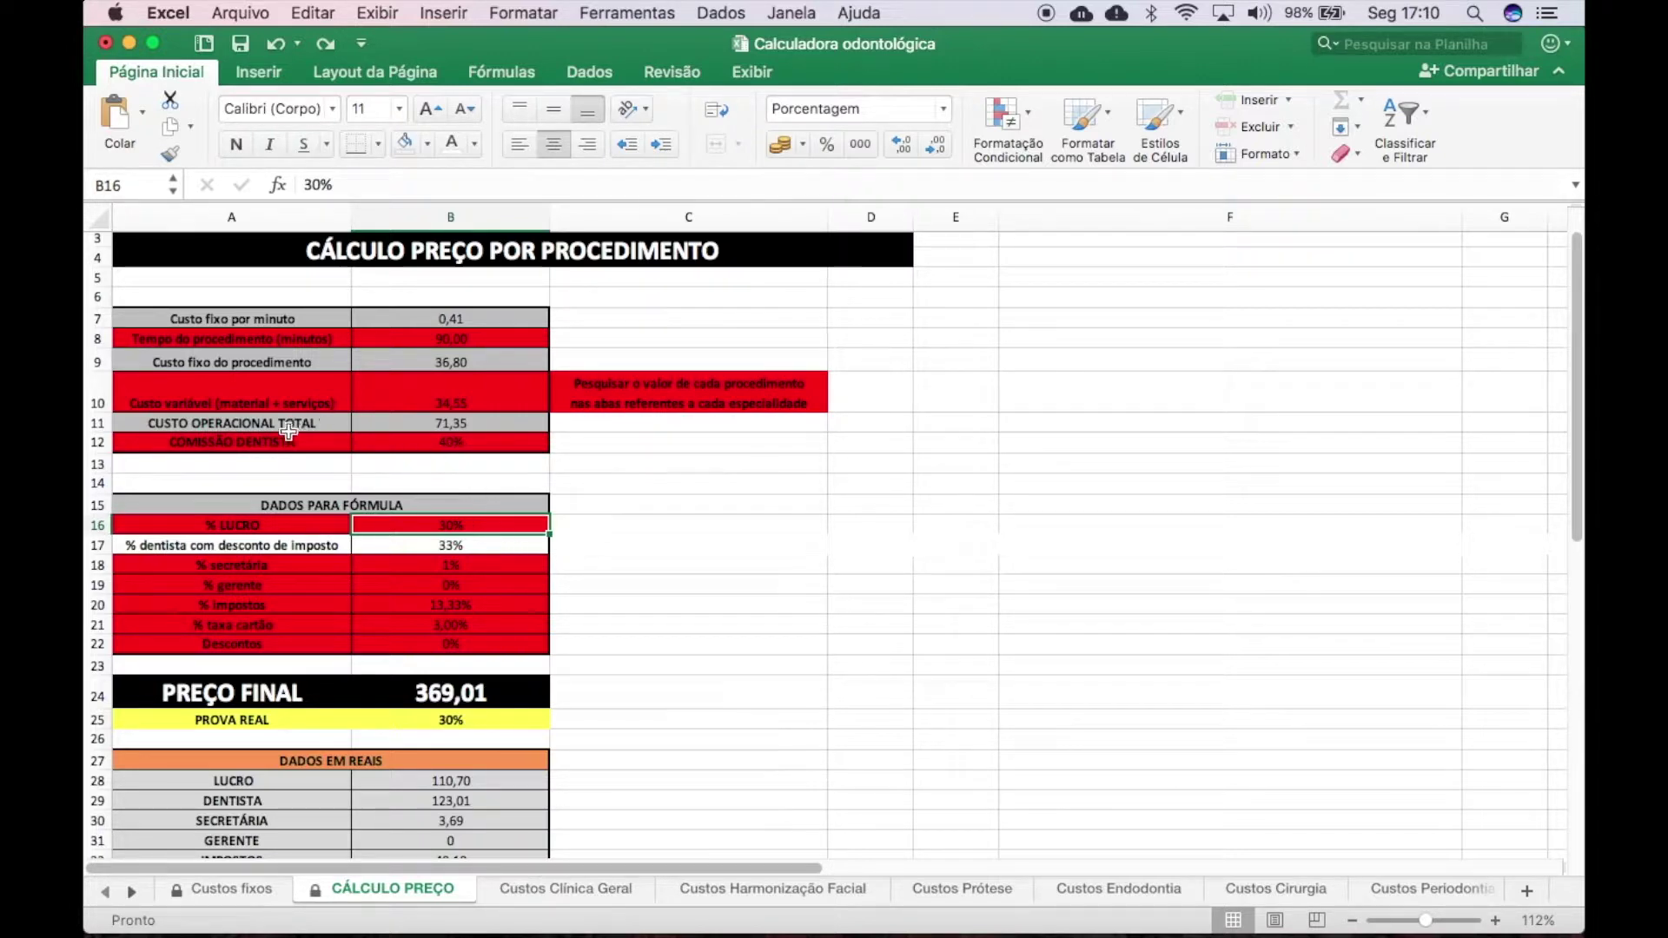
click(449, 445)
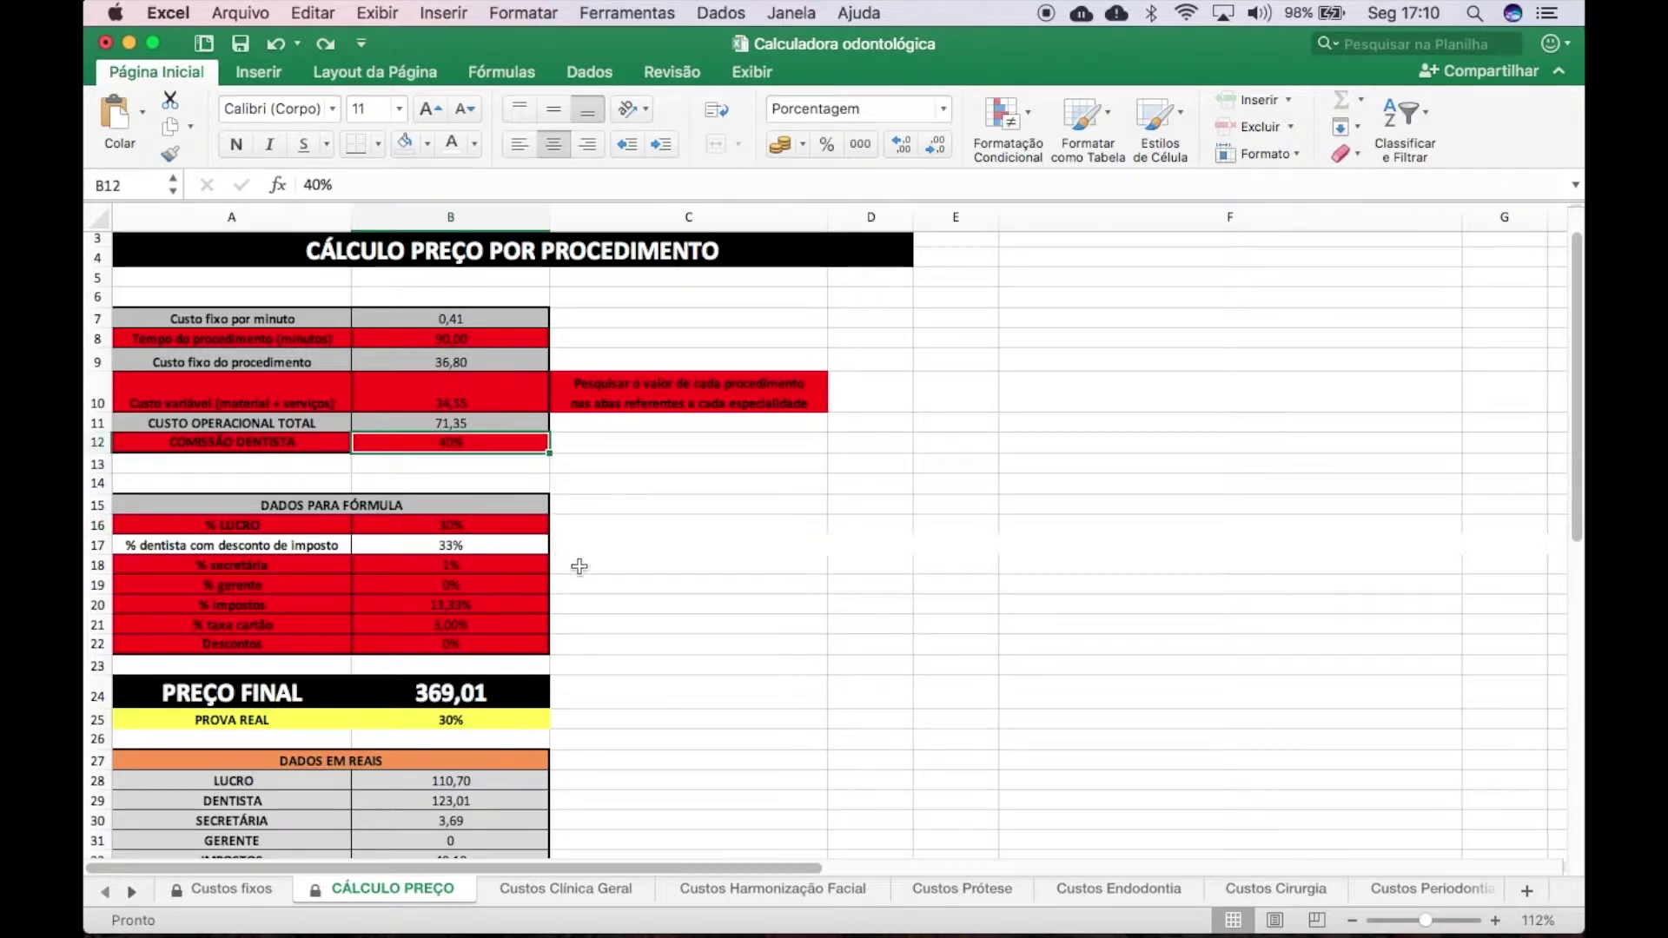
text(0)
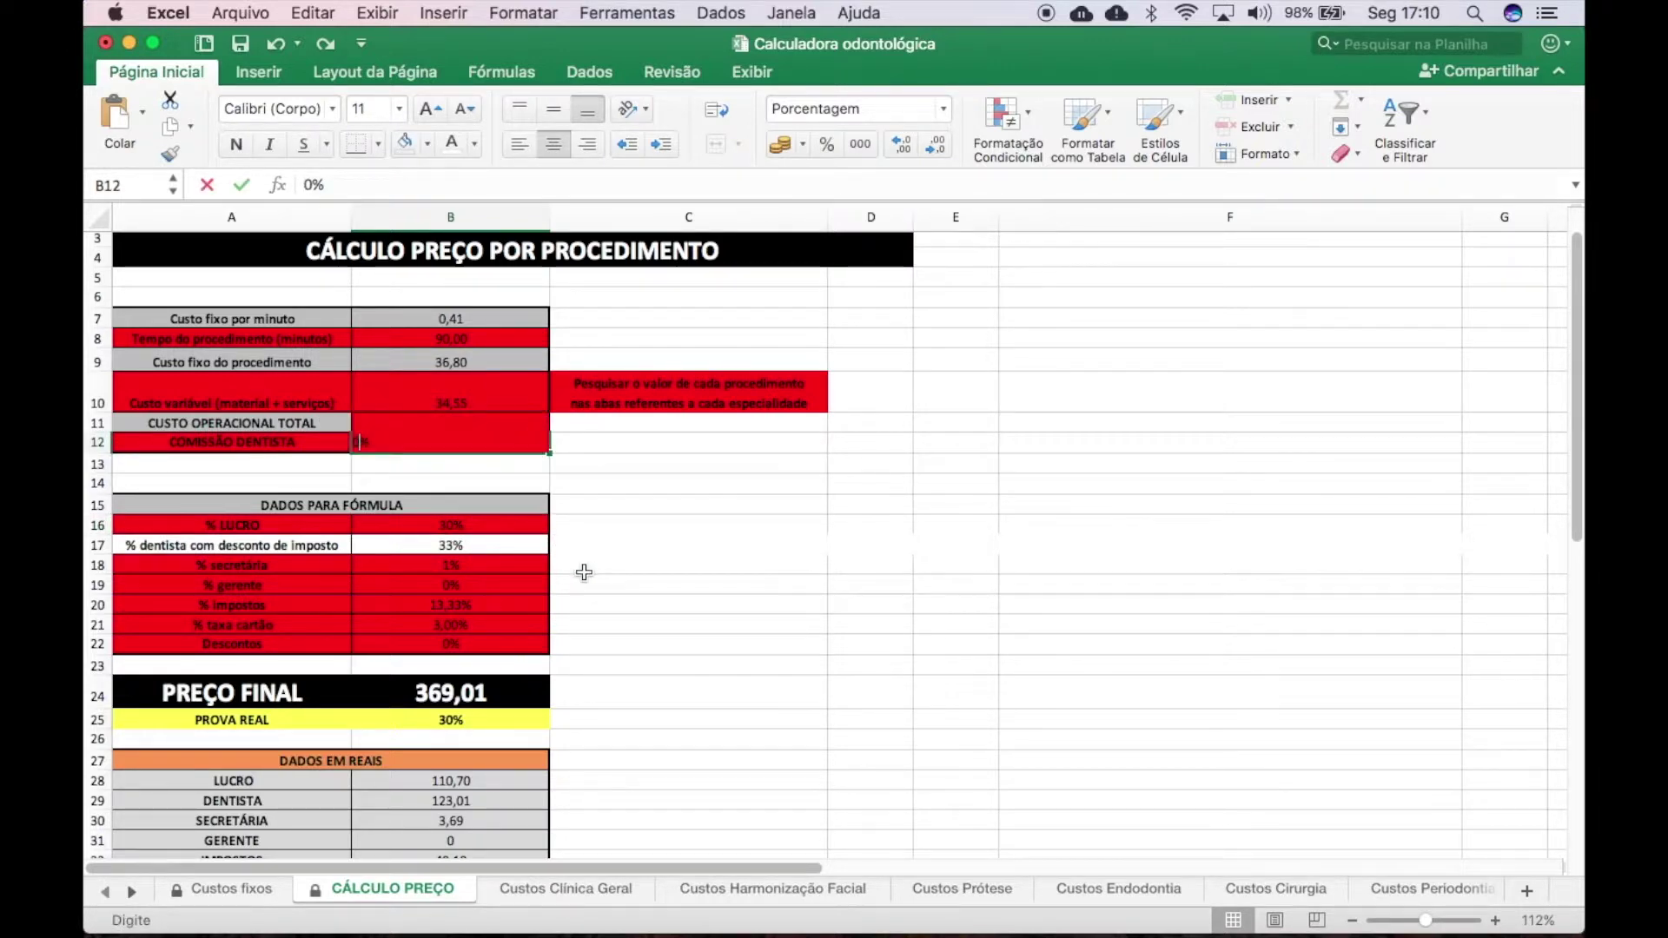
key(Return)
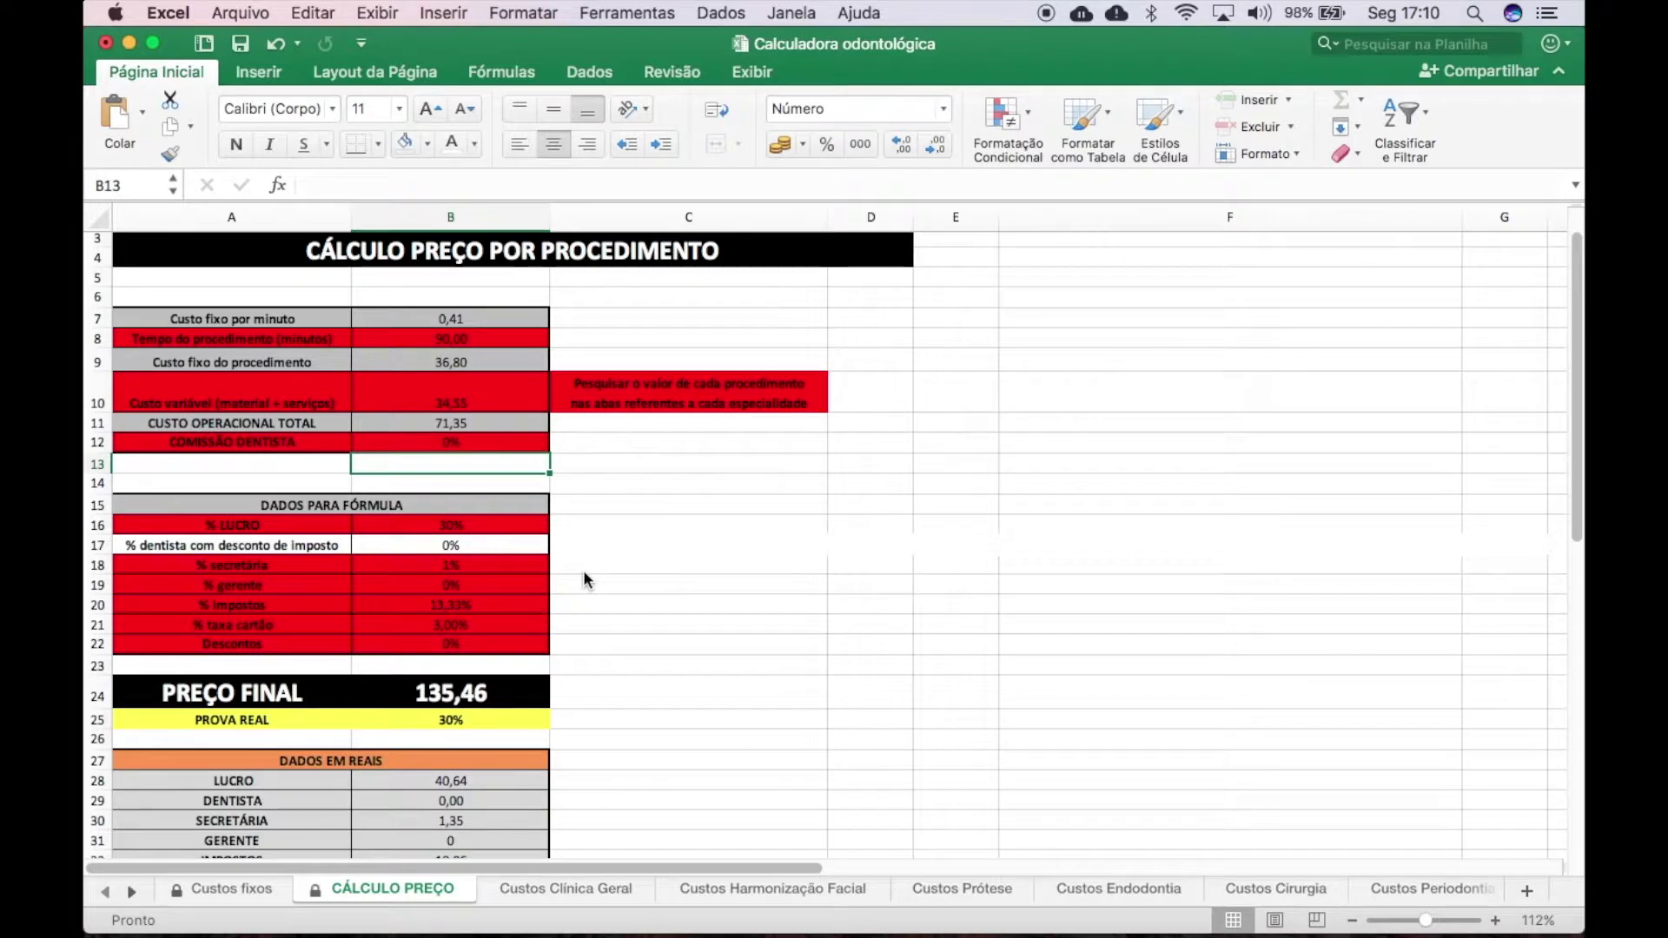
Step: Try a % LUCRO of 70% and then 65% in cell B16 with no dentist commission
scroll(583, 580, down, 4)
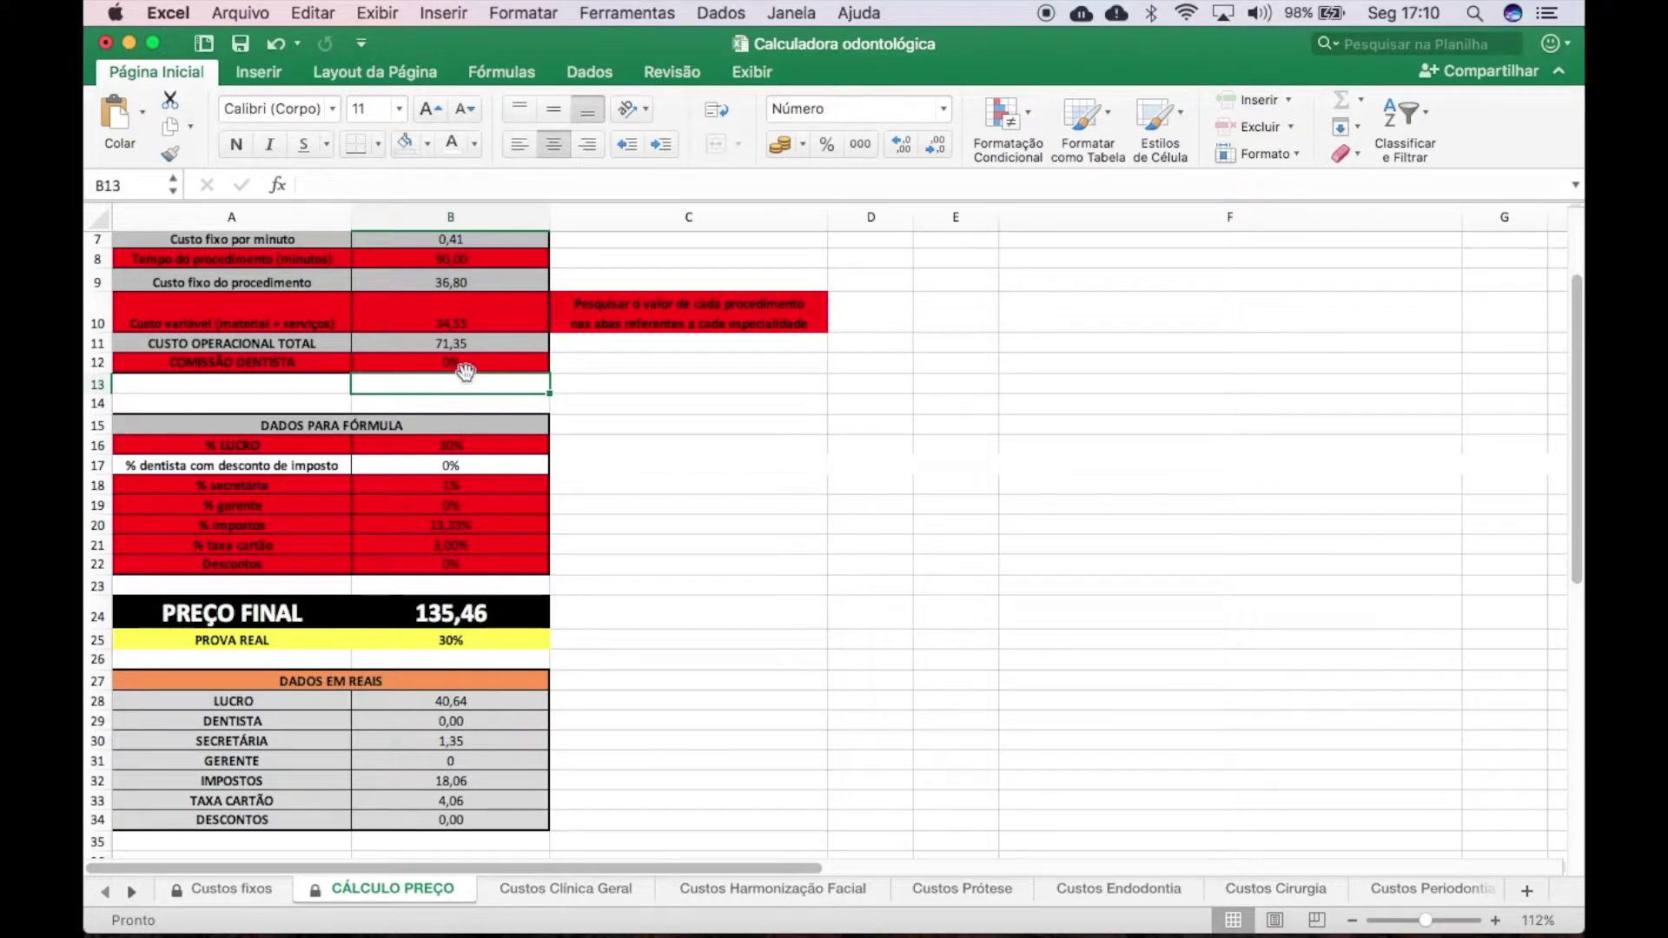
click(469, 445)
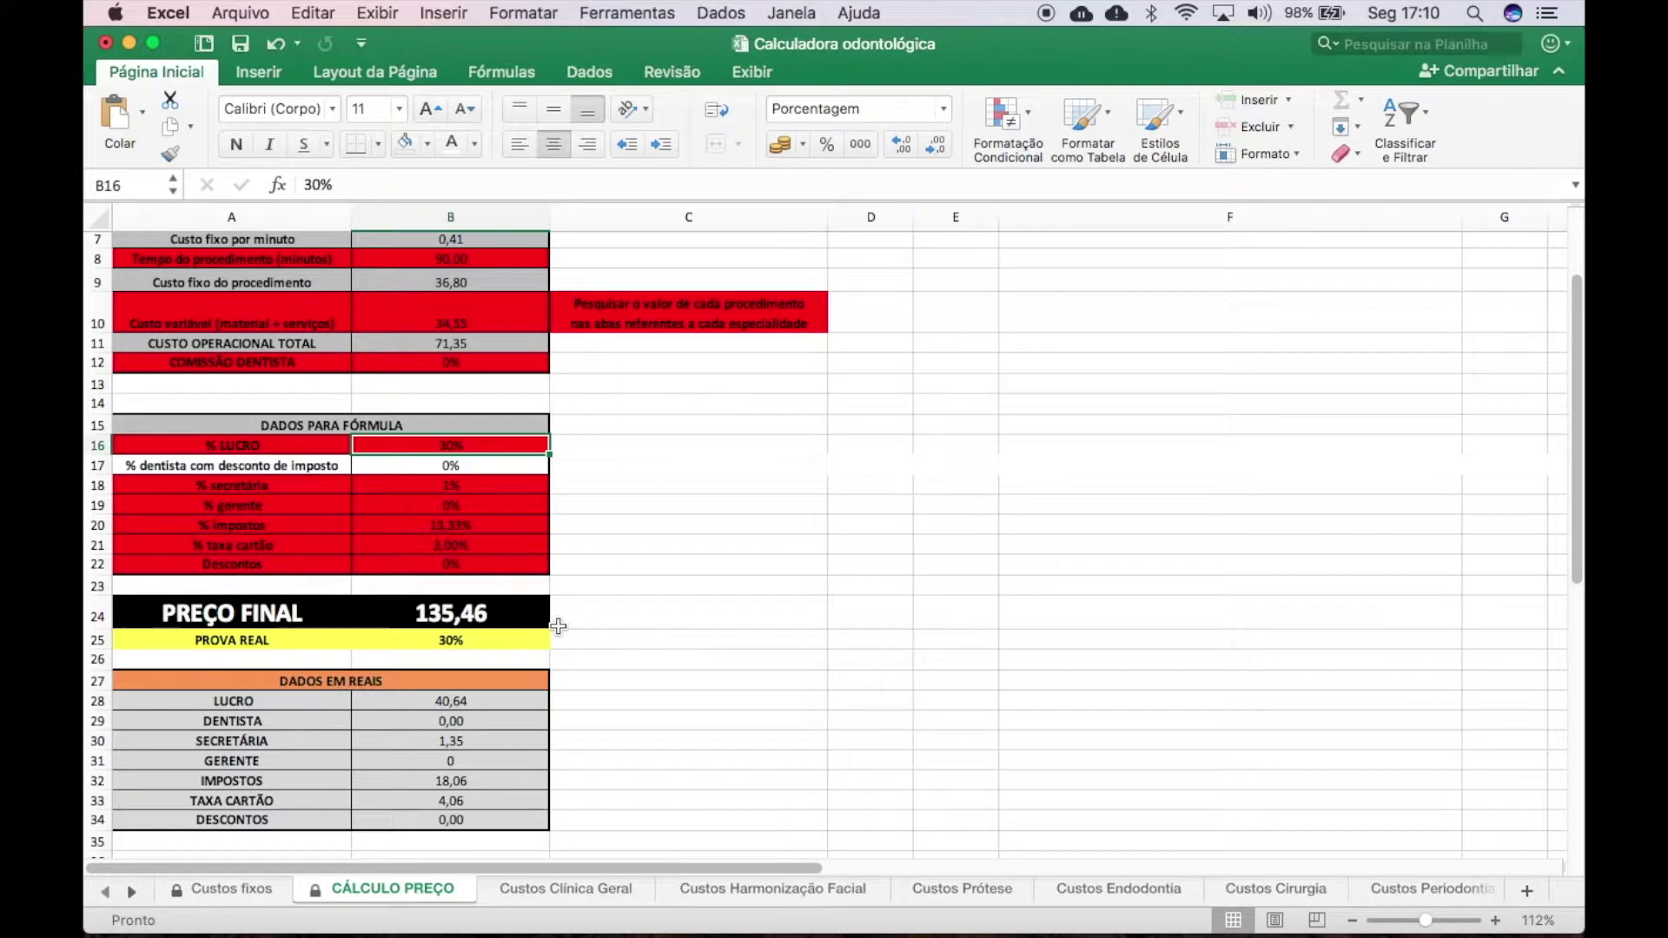
text(7)
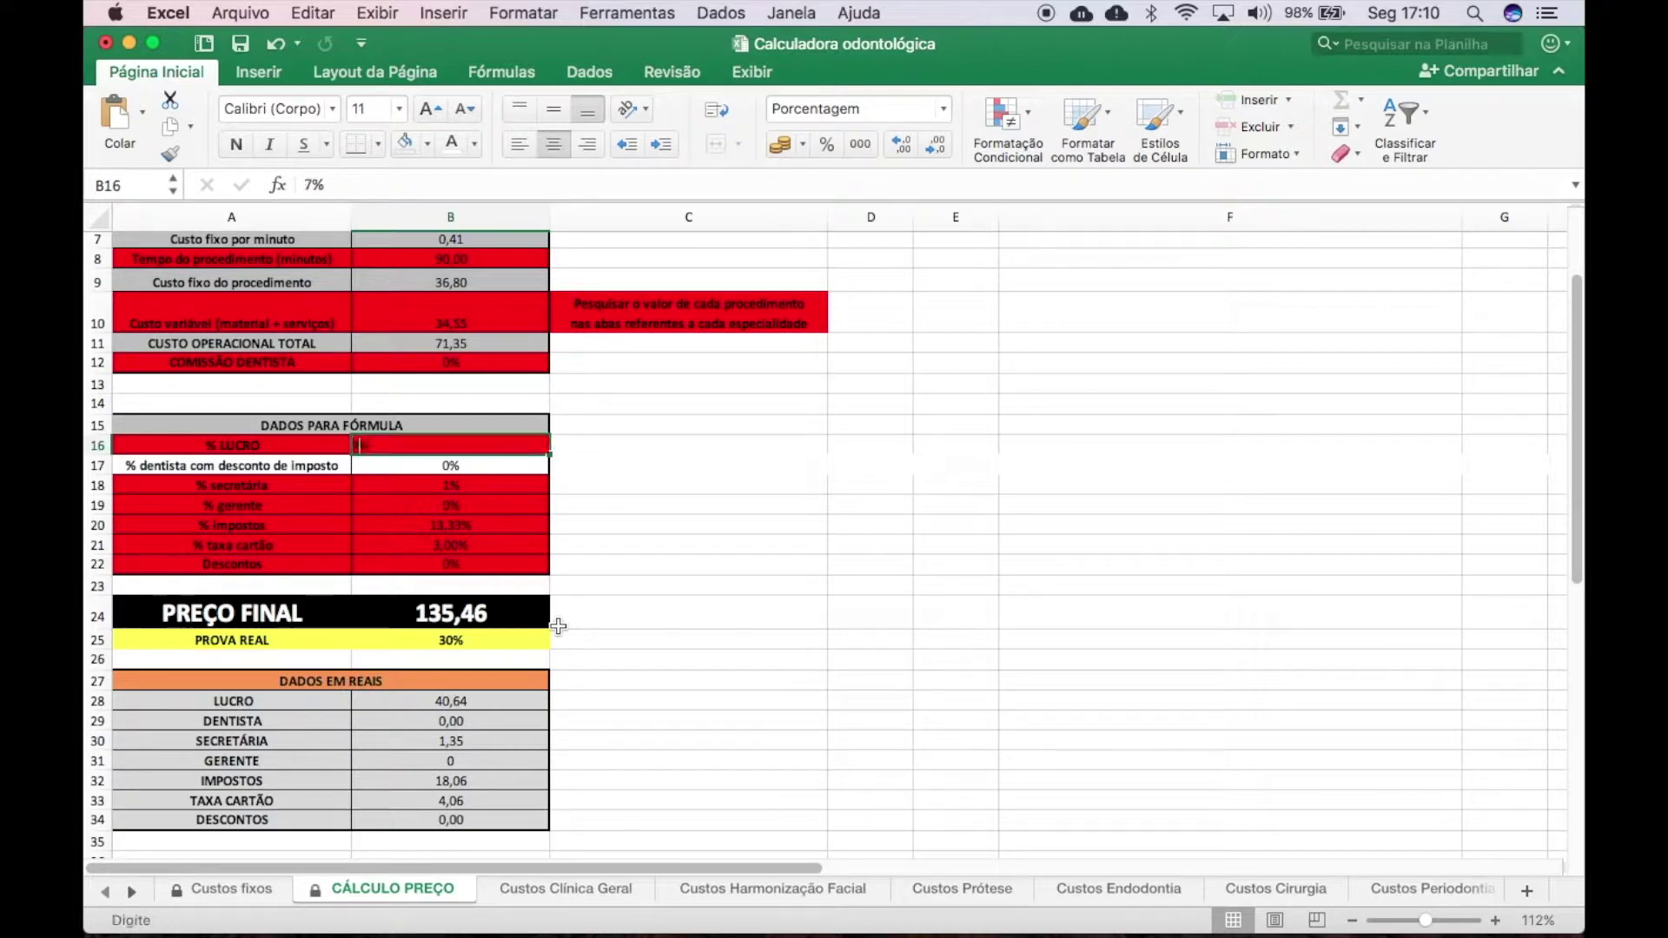
text(0)
key(Return)
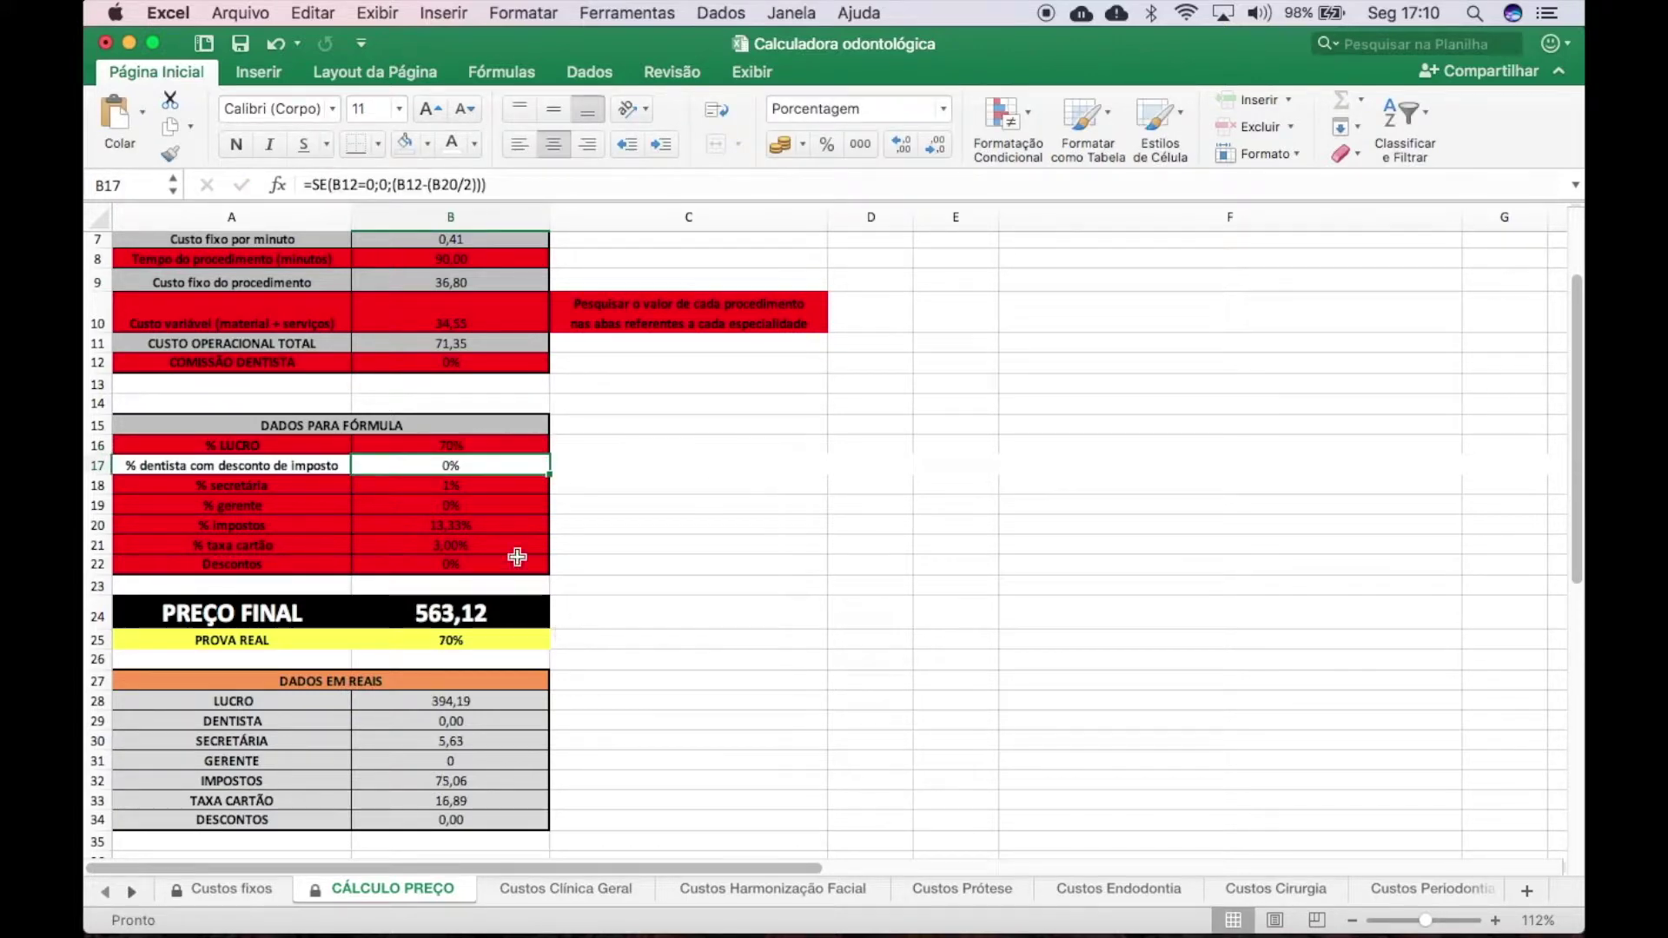
click(450, 445)
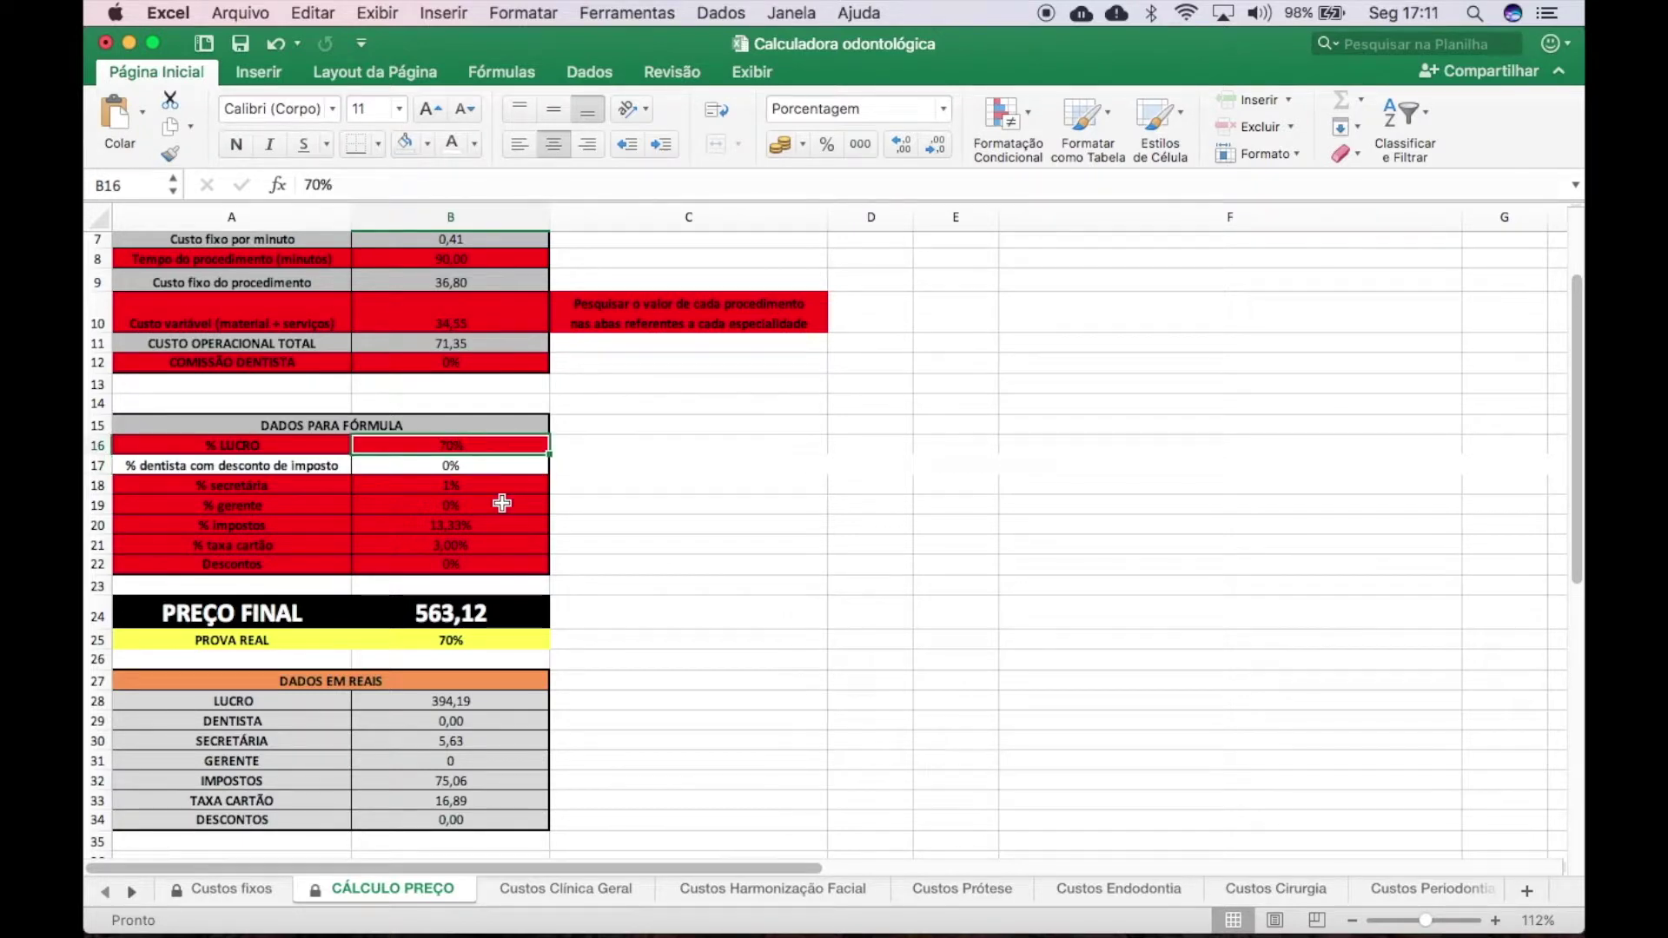
text(65)
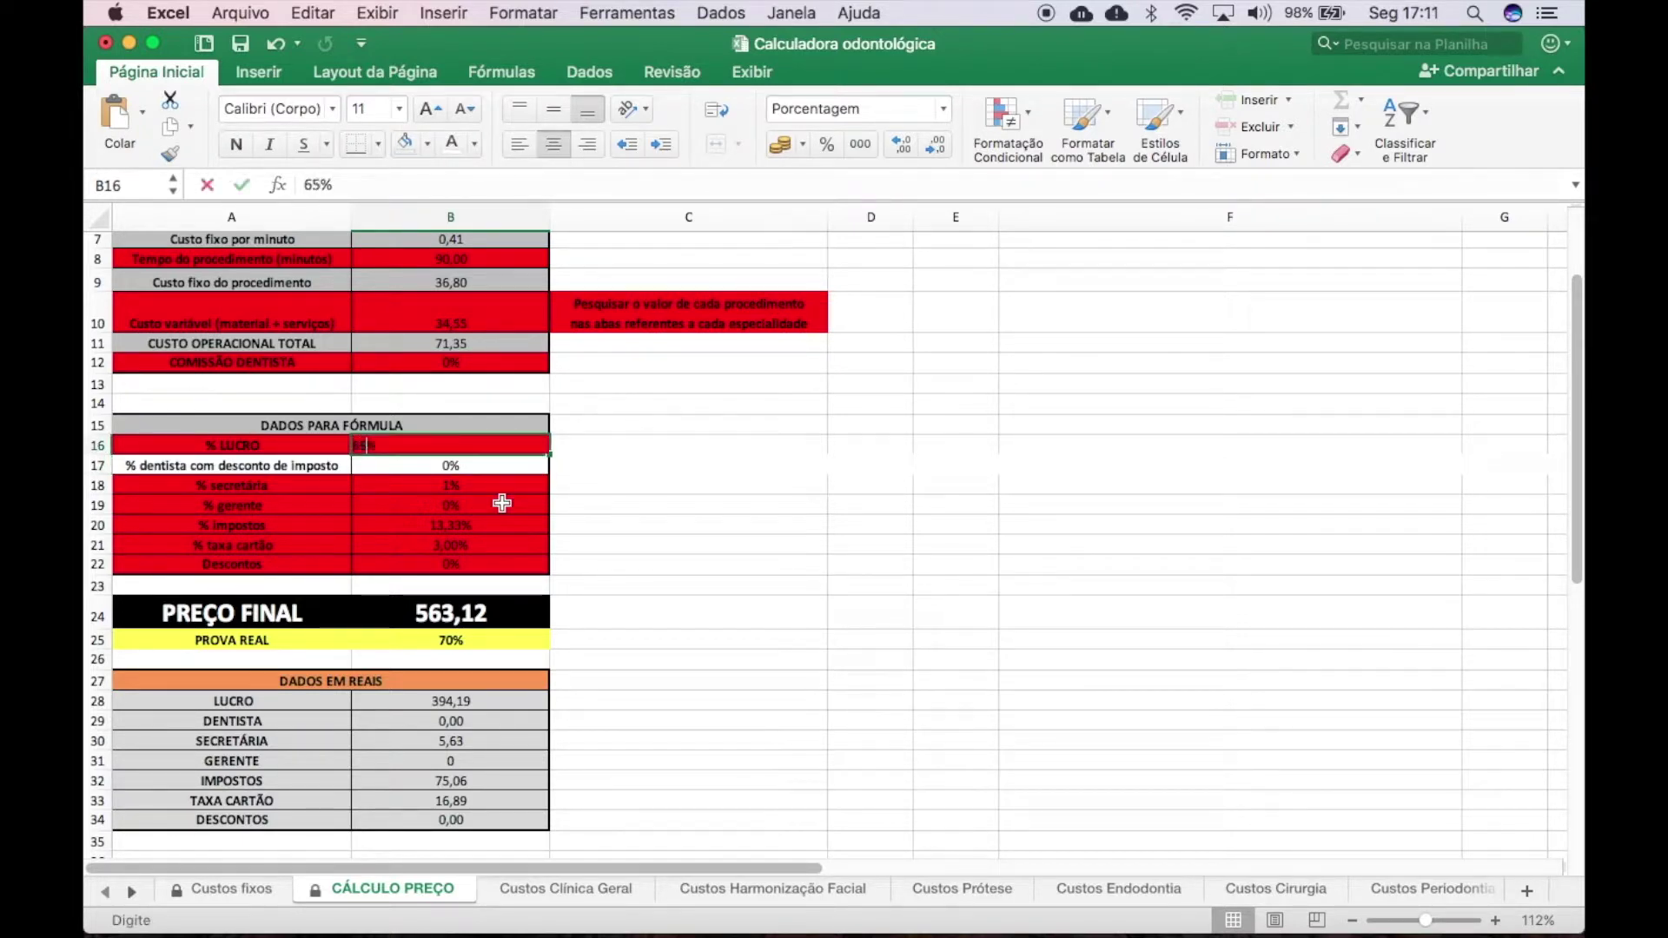
key(Return)
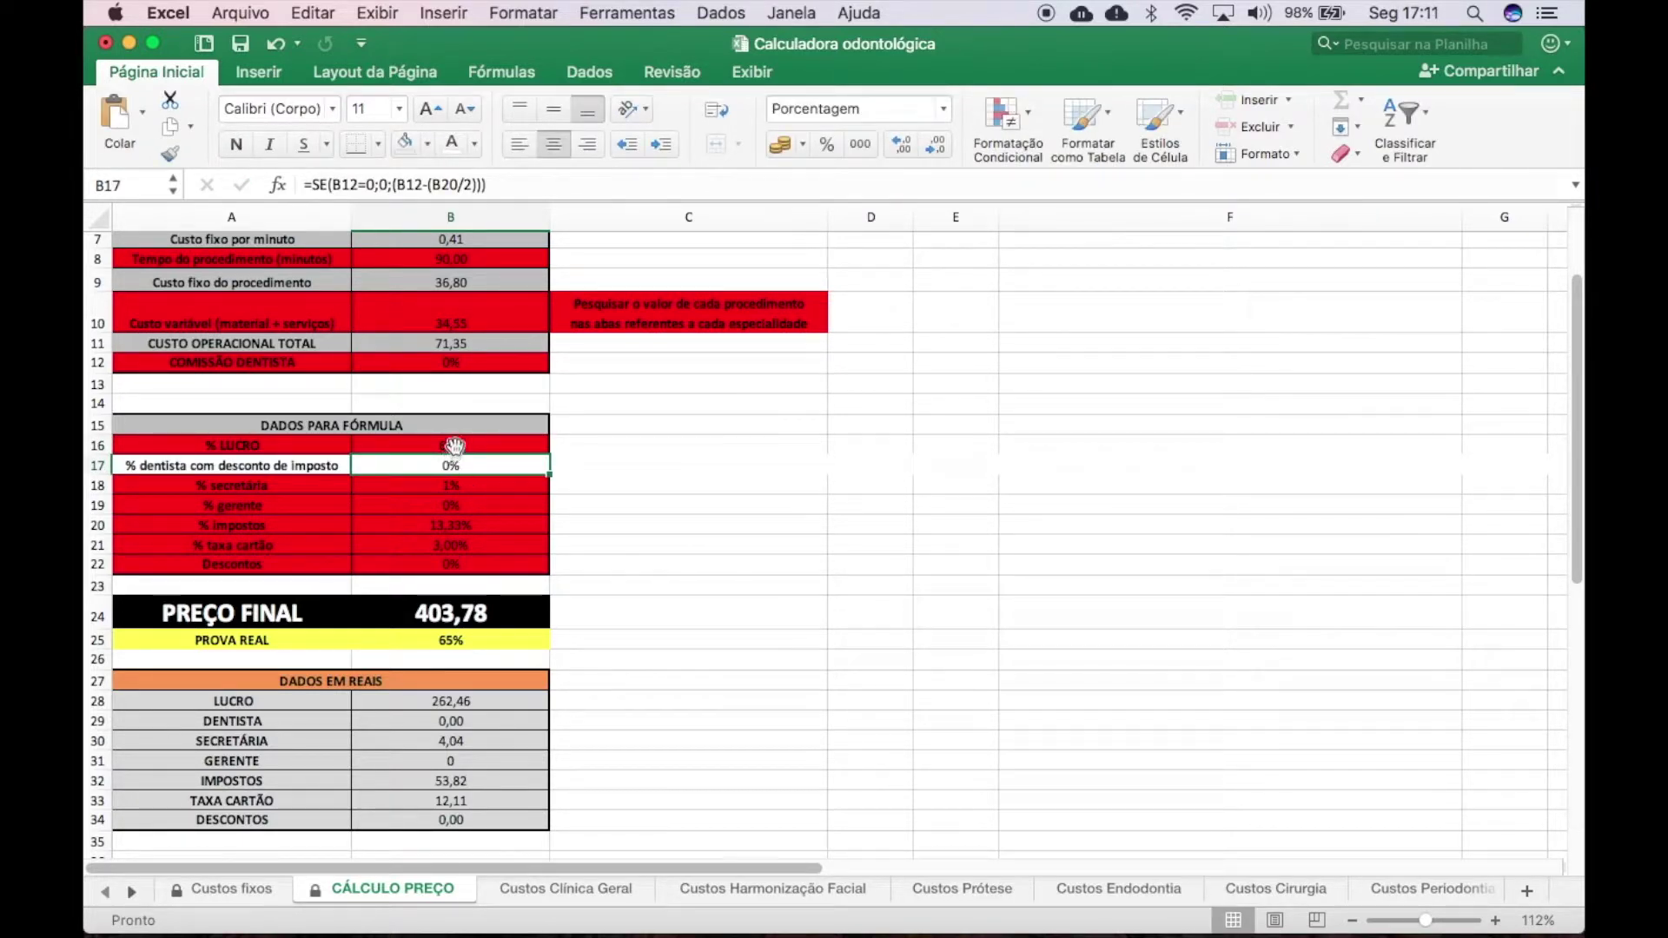
Step: Try a % LUCRO of 66% and then 67% in cell B16
click(450, 444)
text(6)
key(Return)
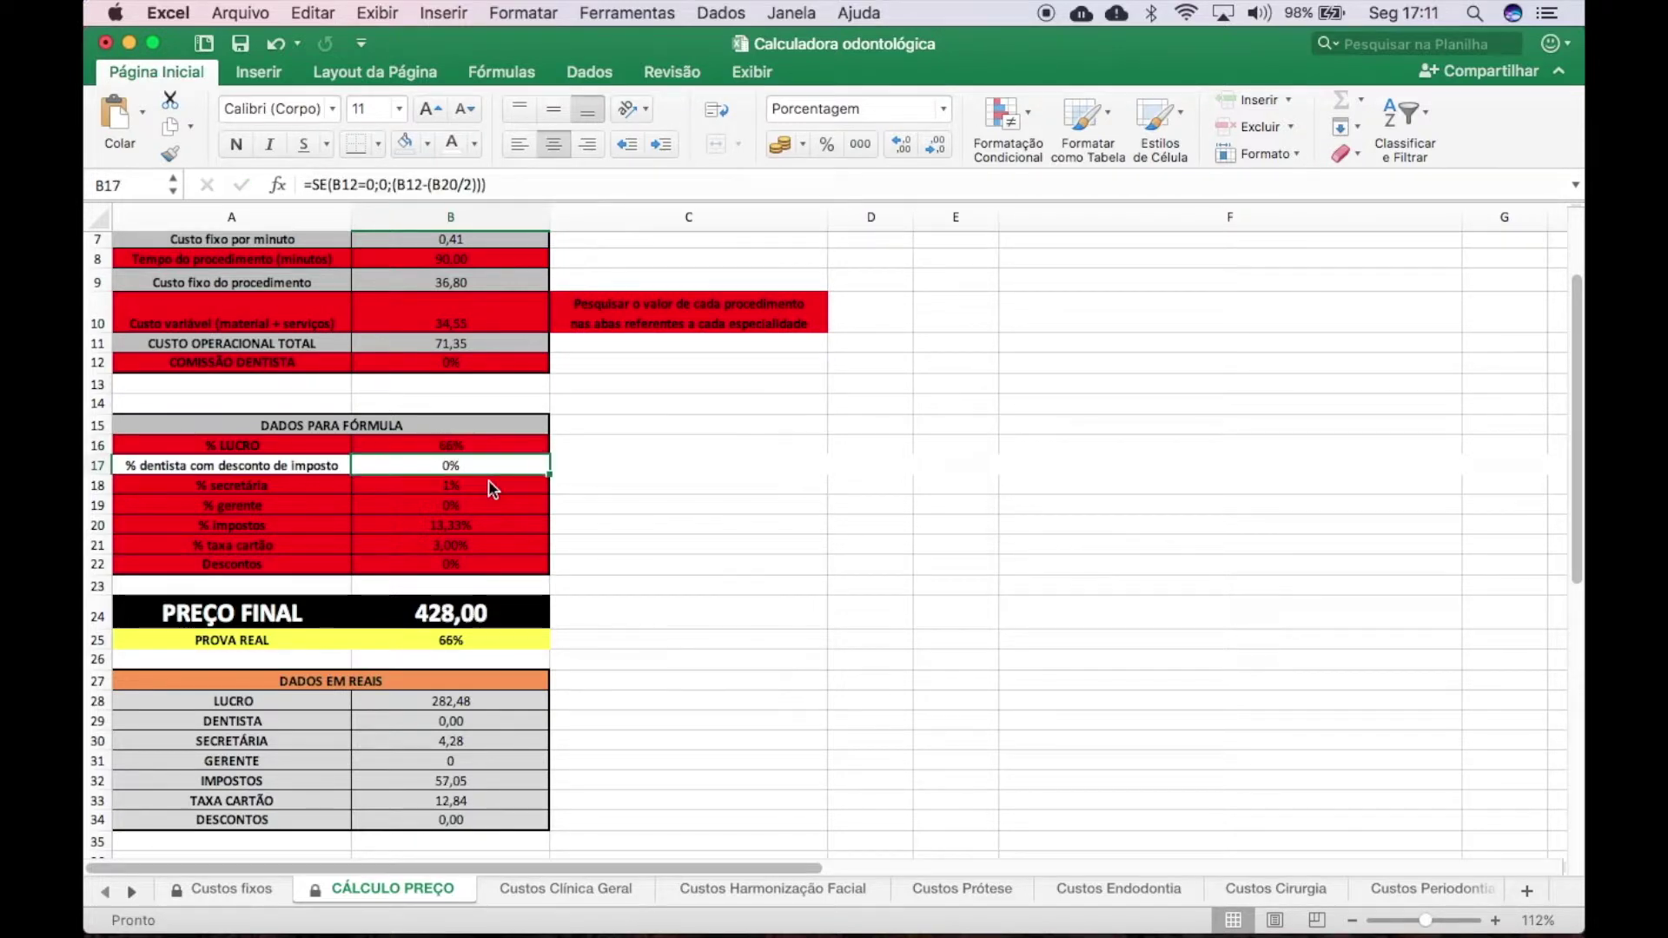
click(451, 446)
text(67)
key(Return)
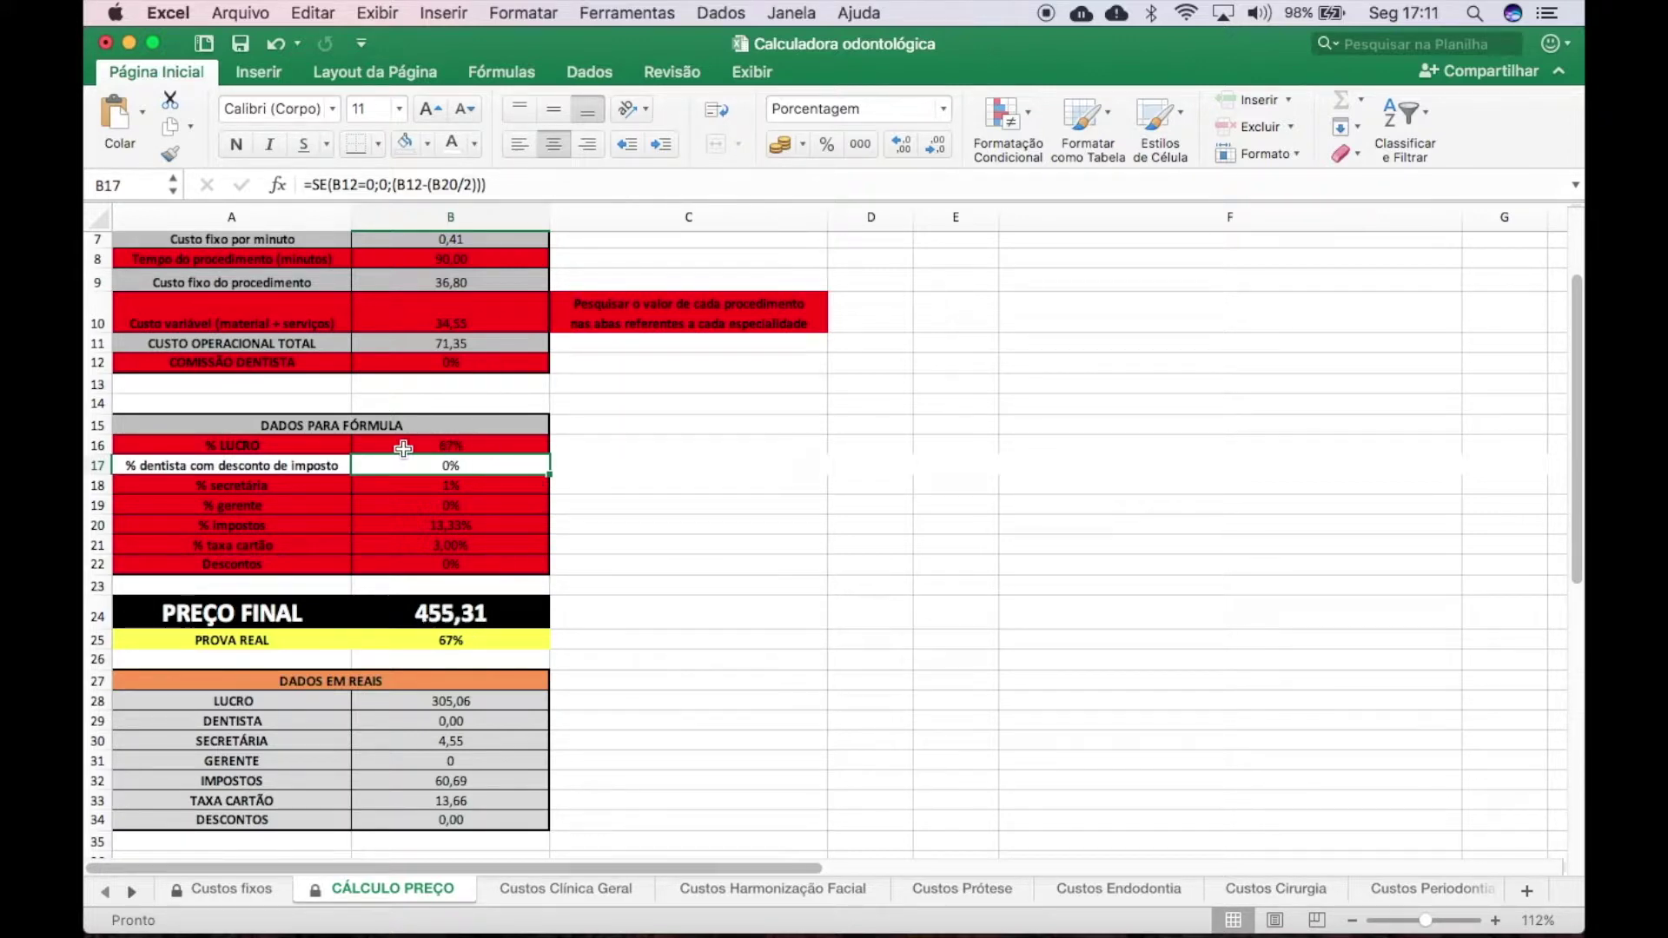
Step: Try a % LUCRO of 90% in cell B16 and review the DADOS EM REAIS and contribution margin rows
click(466, 444)
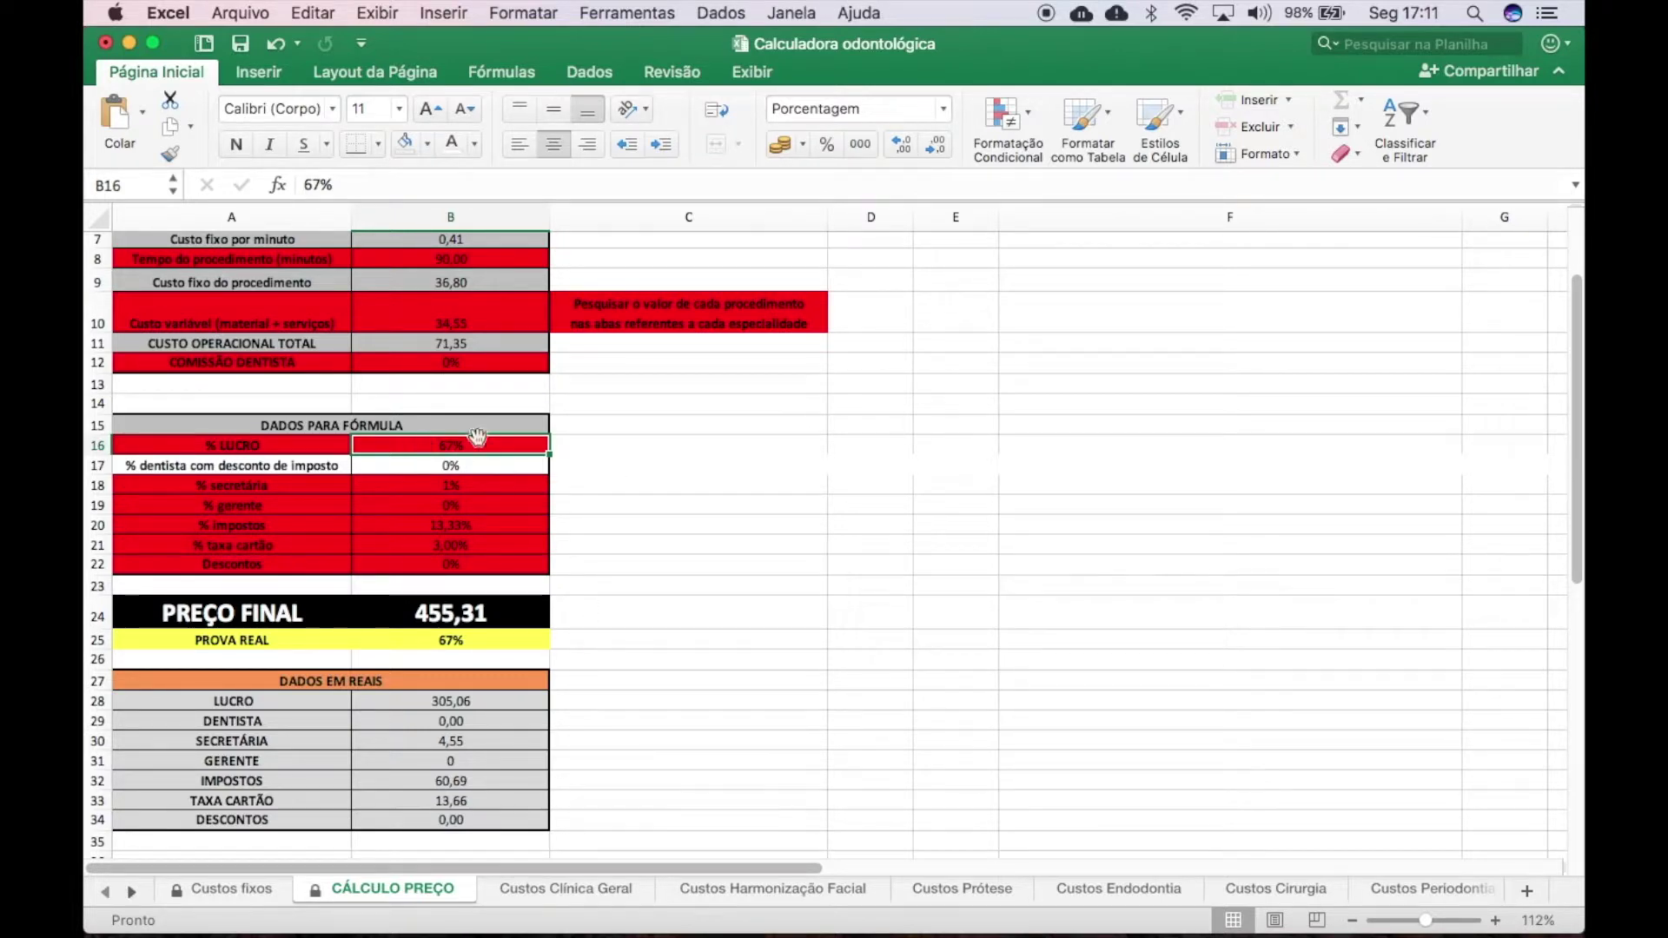
text(90)
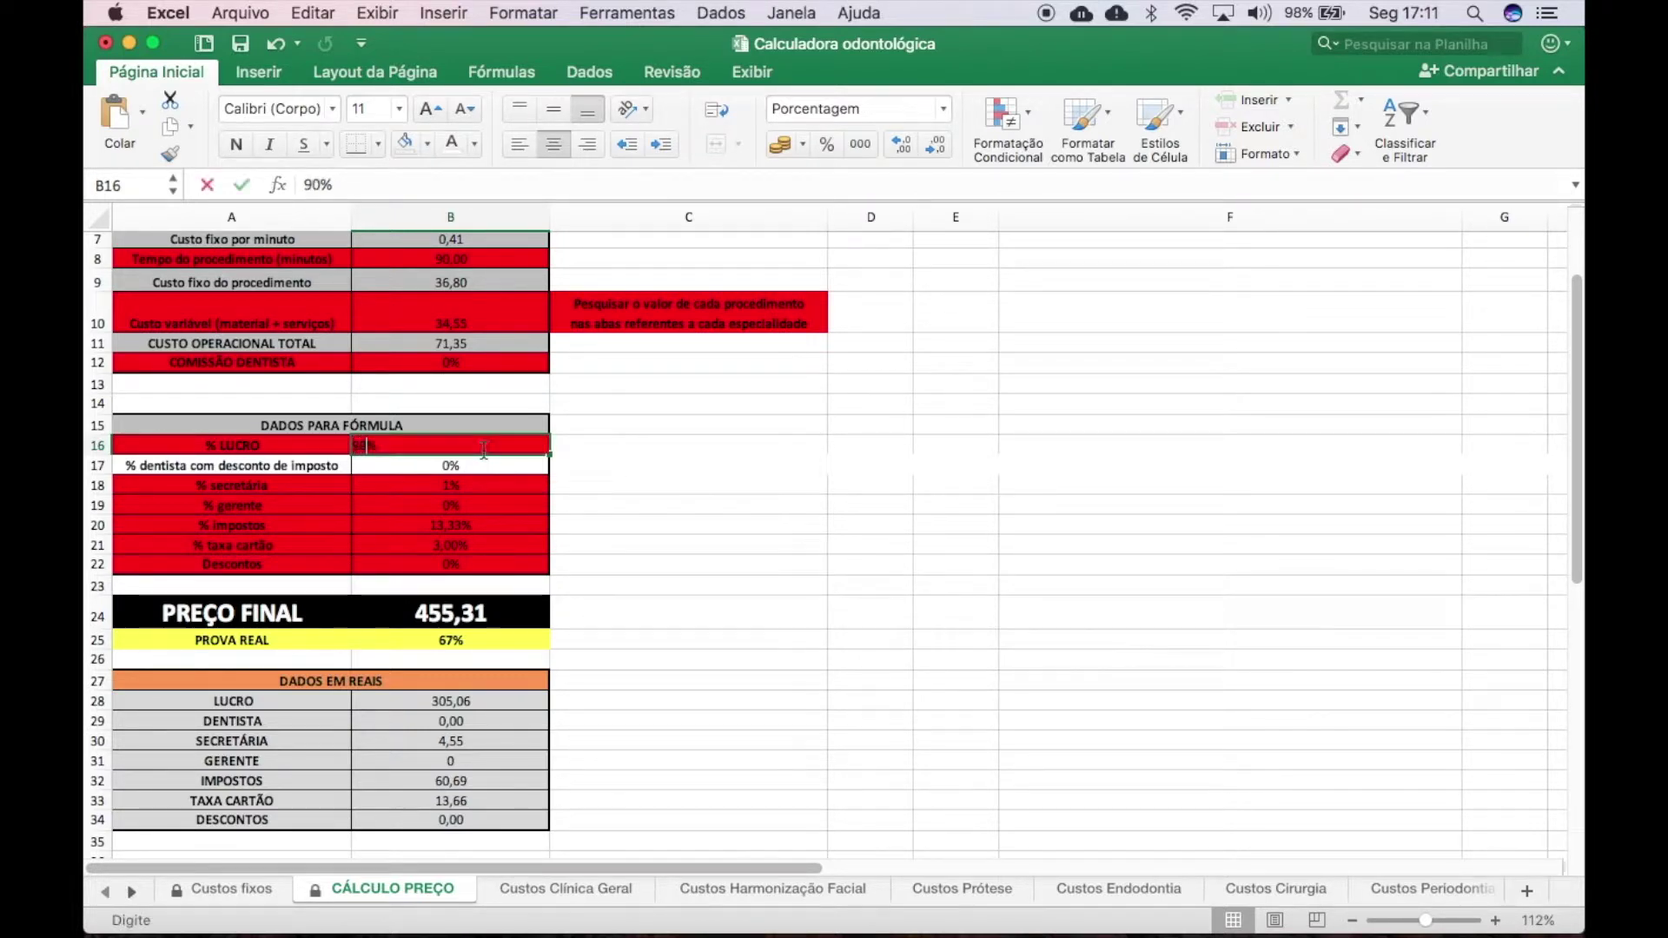
key(Return)
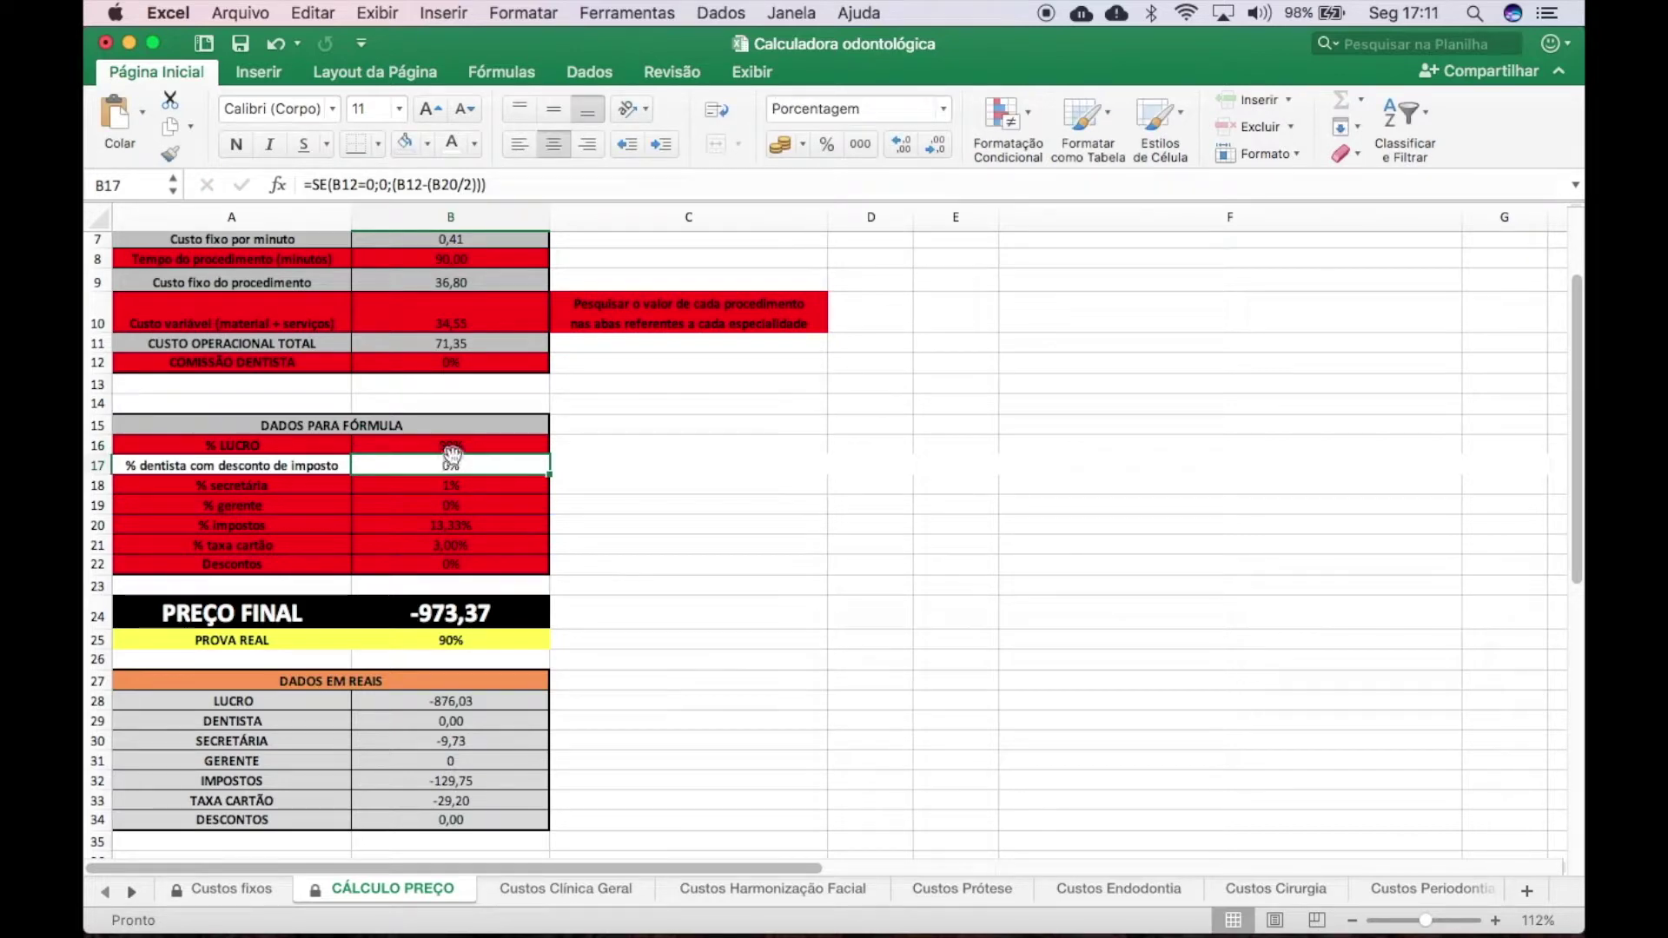
scroll(596, 624, down, 3)
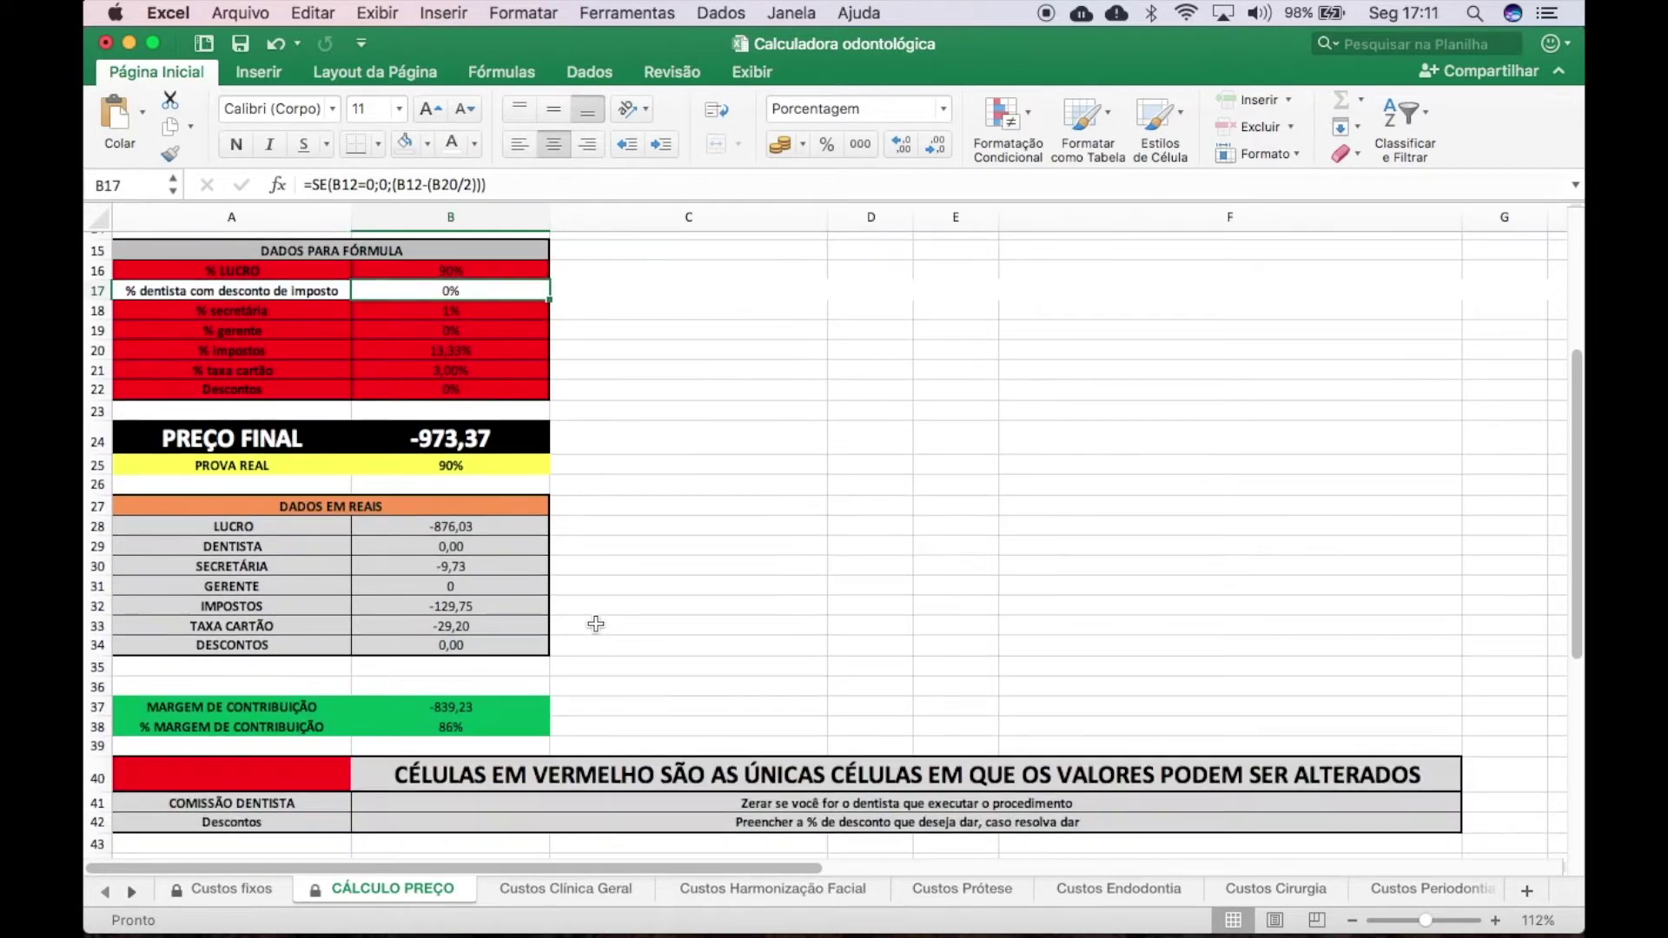
scroll(596, 624, up, 2)
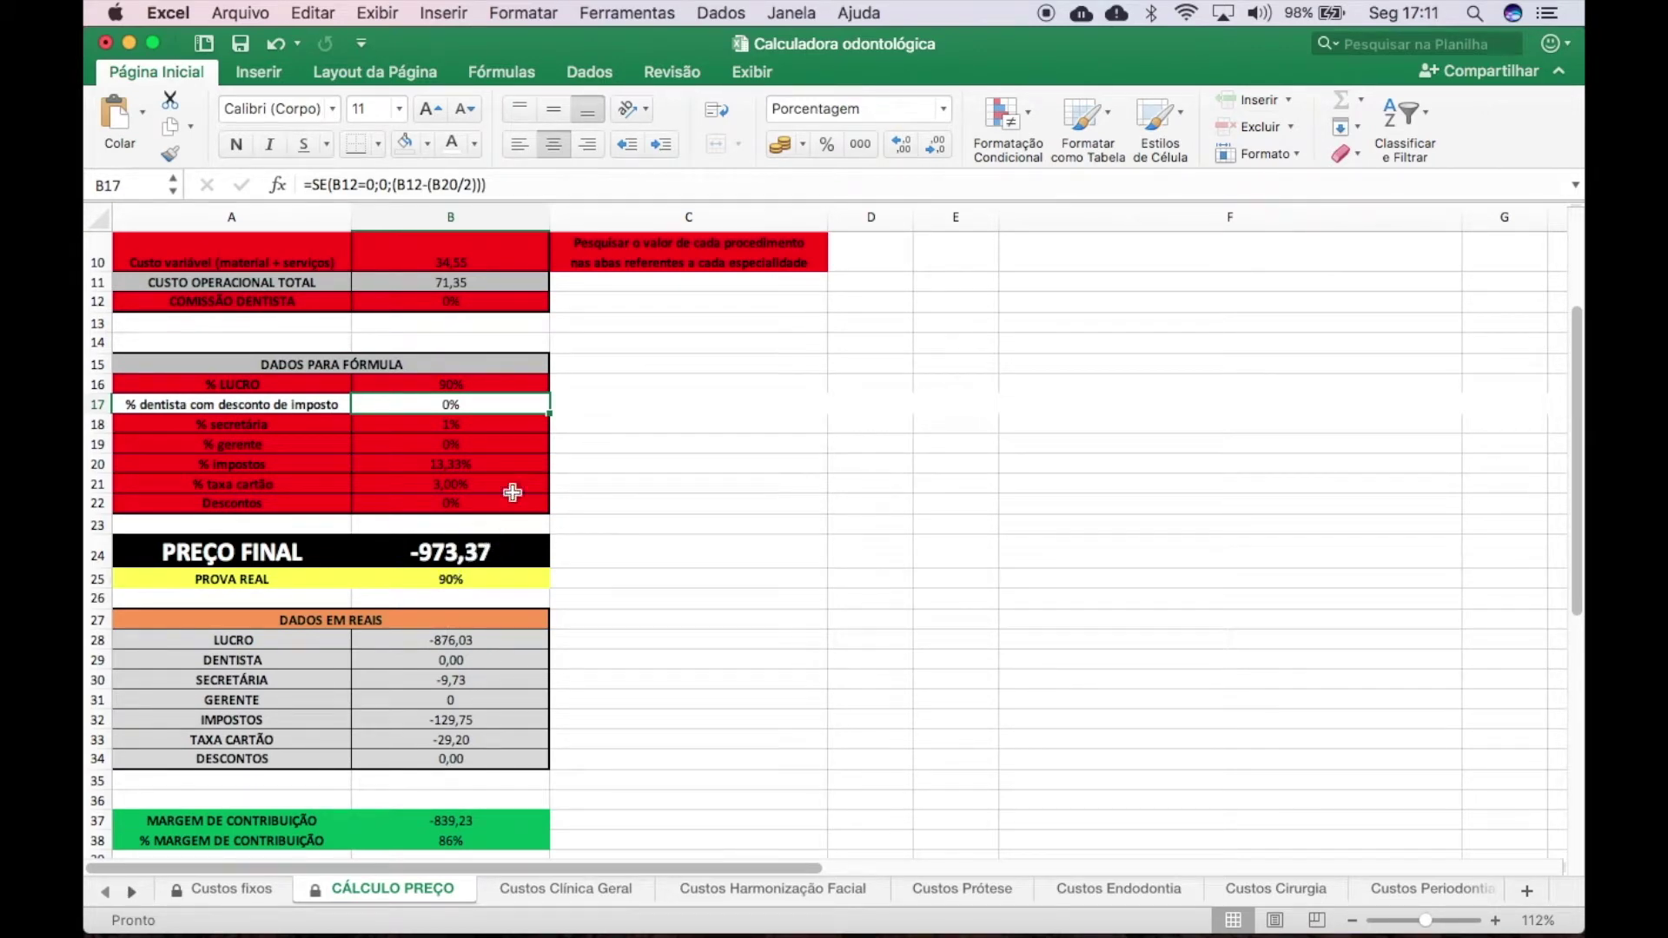
Step: Set the % LUCRO in cell B16 to 80%
click(451, 382)
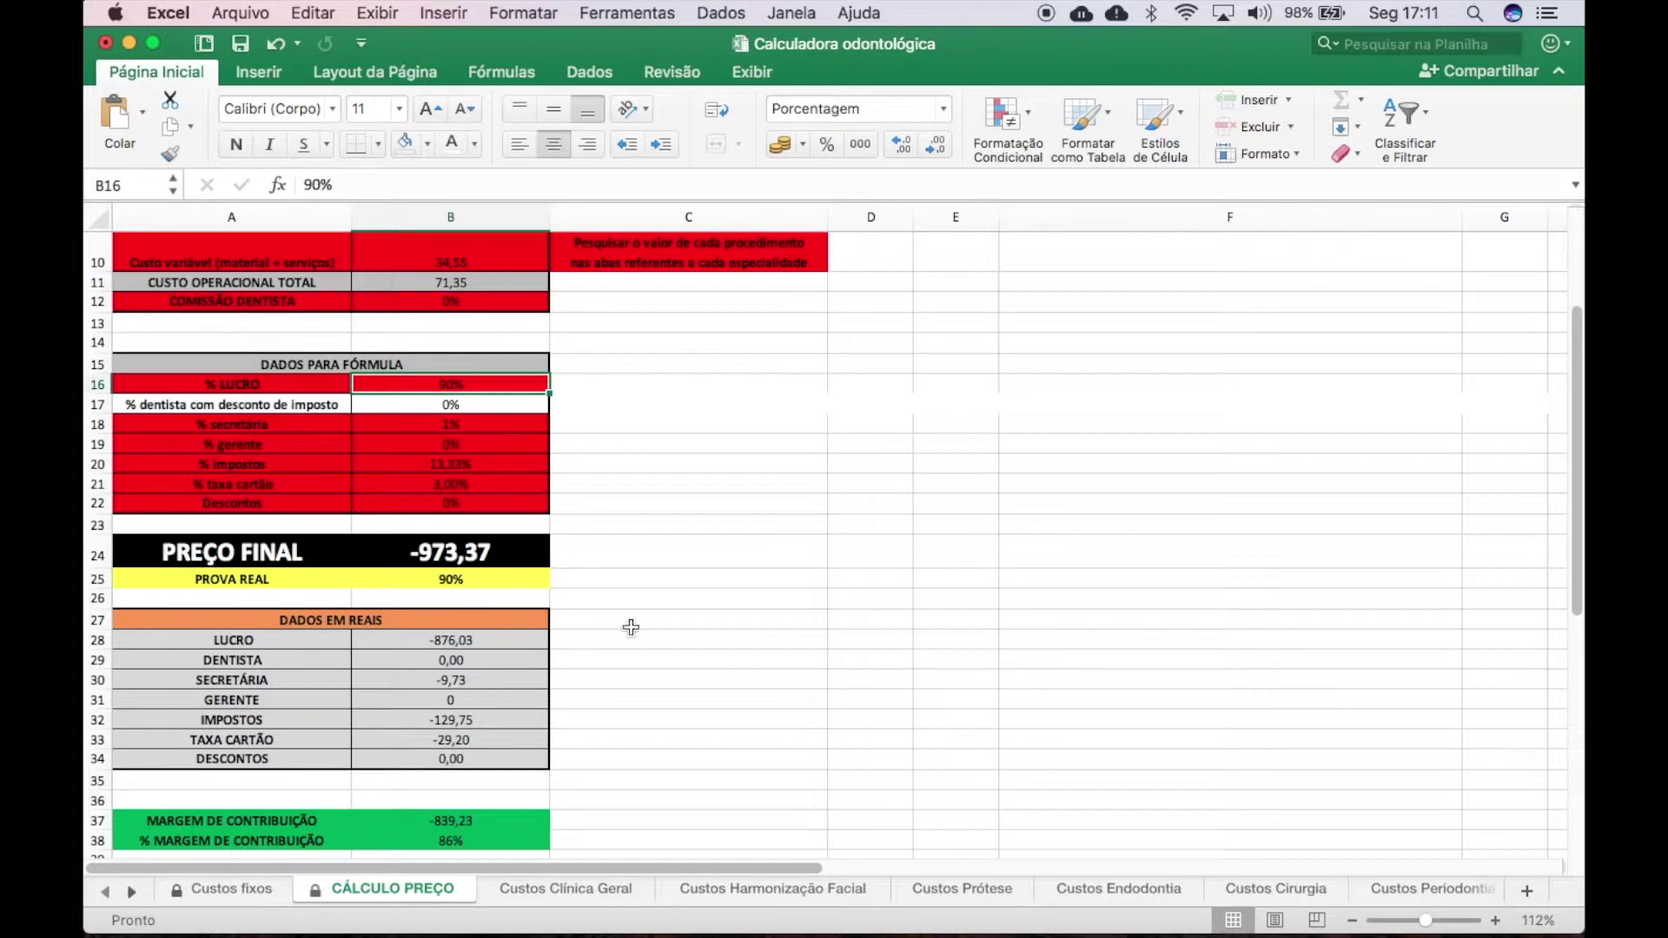
text(80)
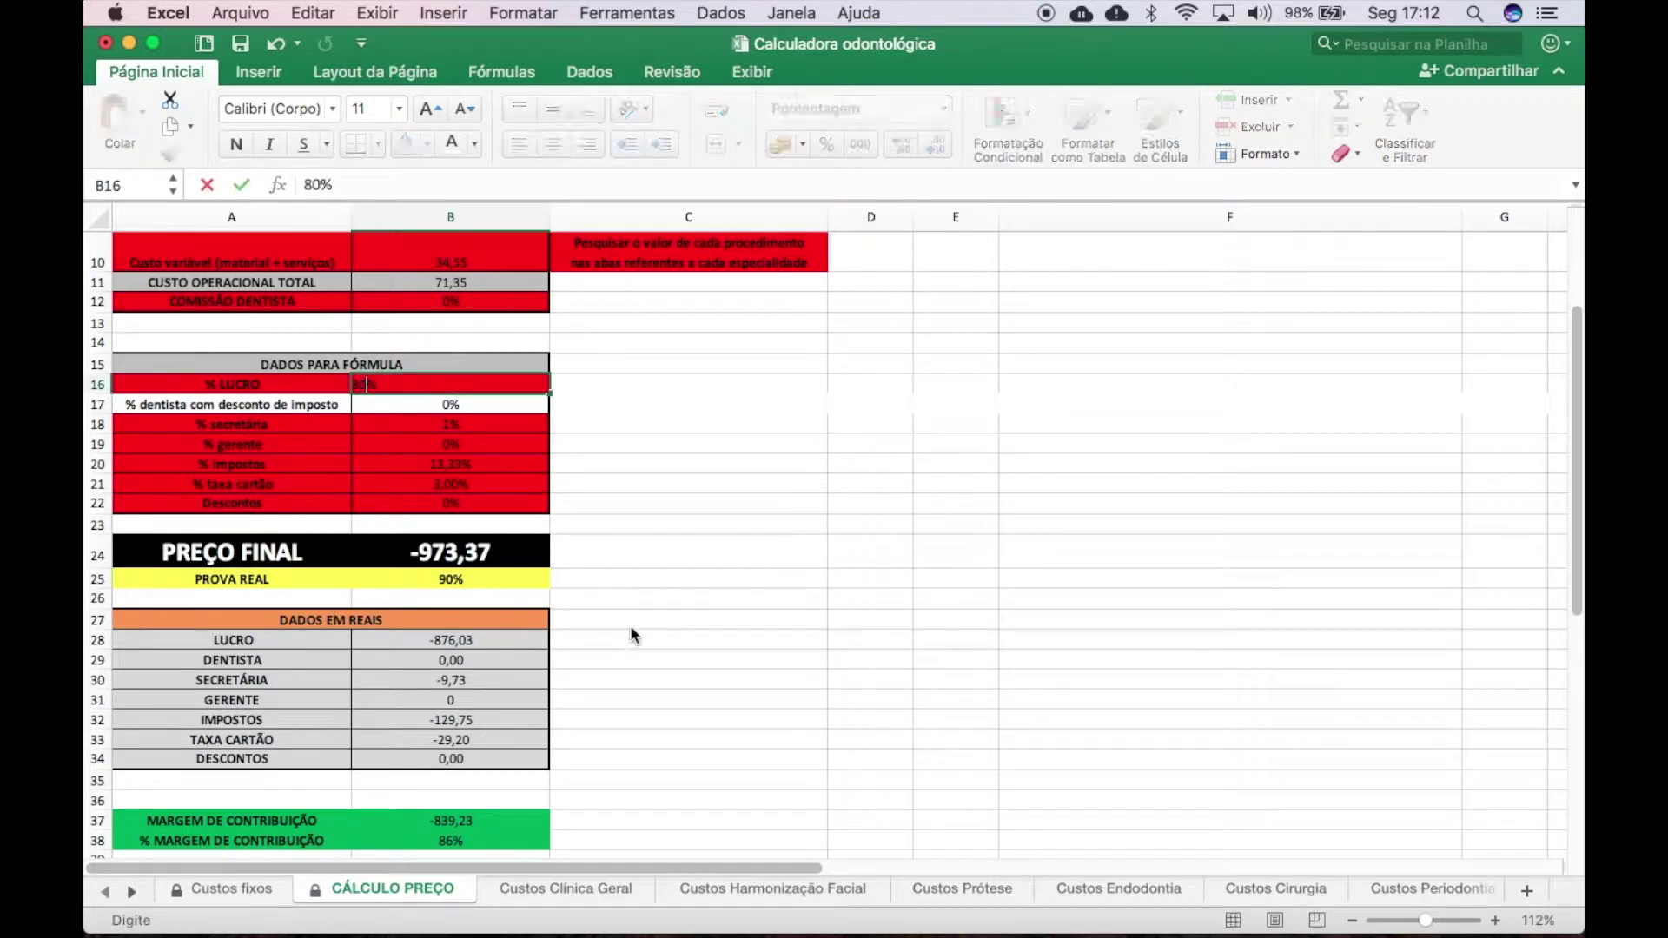
key(Return)
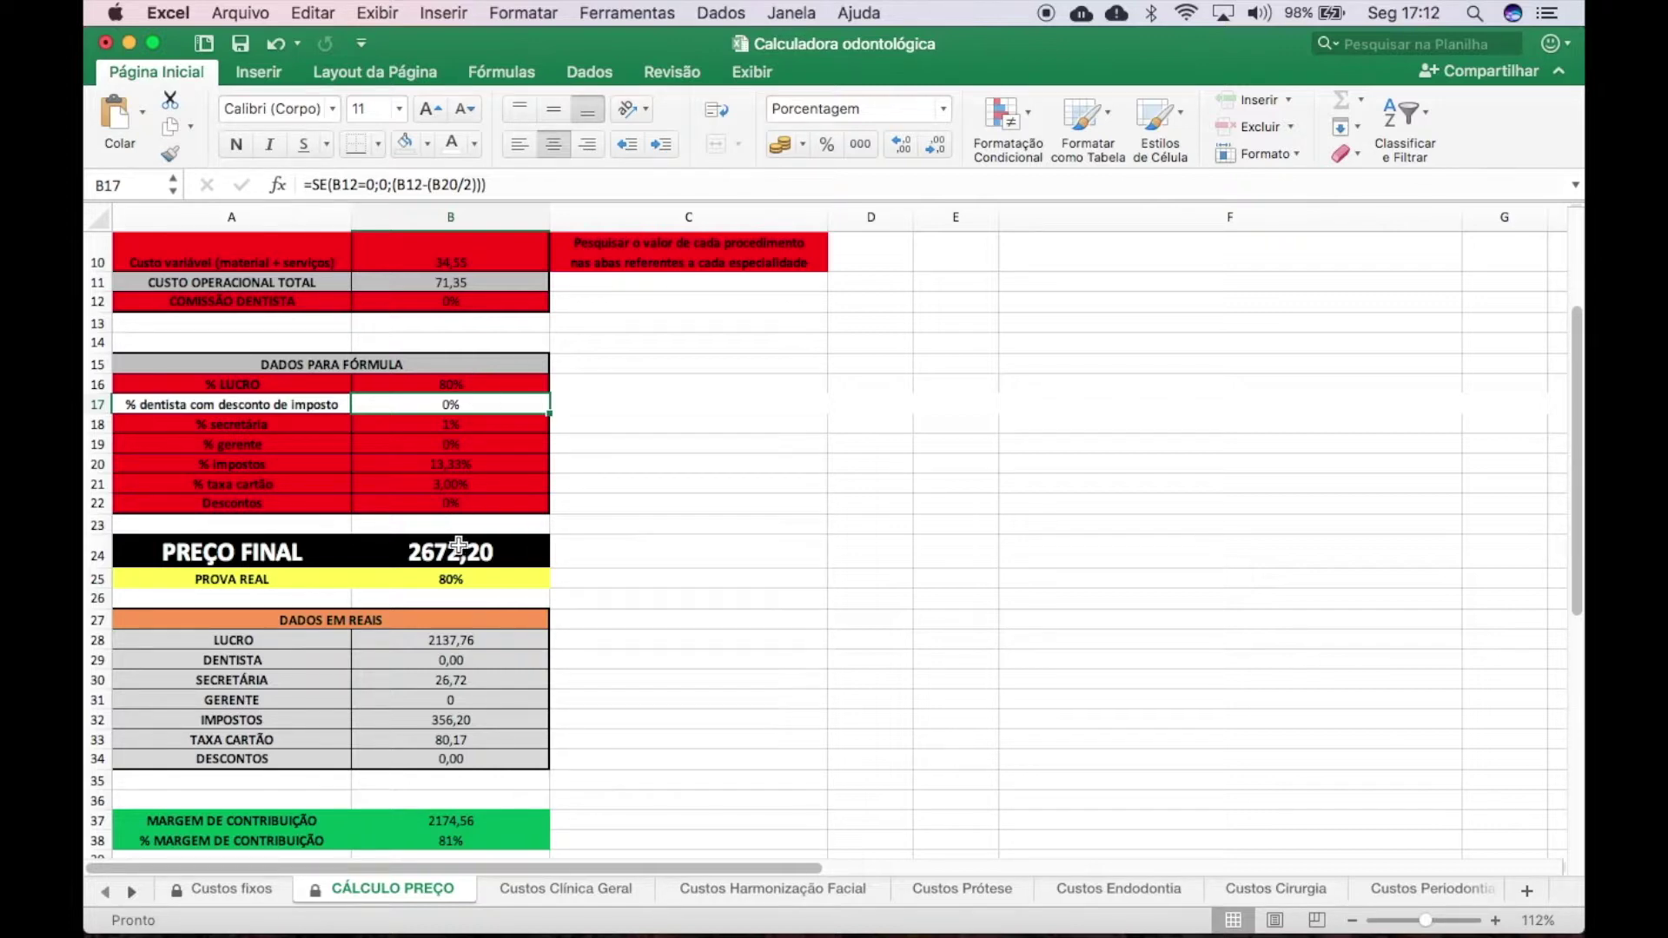
Step: Undo the % LUCRO trials in cell B16 and the removal of the dentist commission in cell B12
click(469, 382)
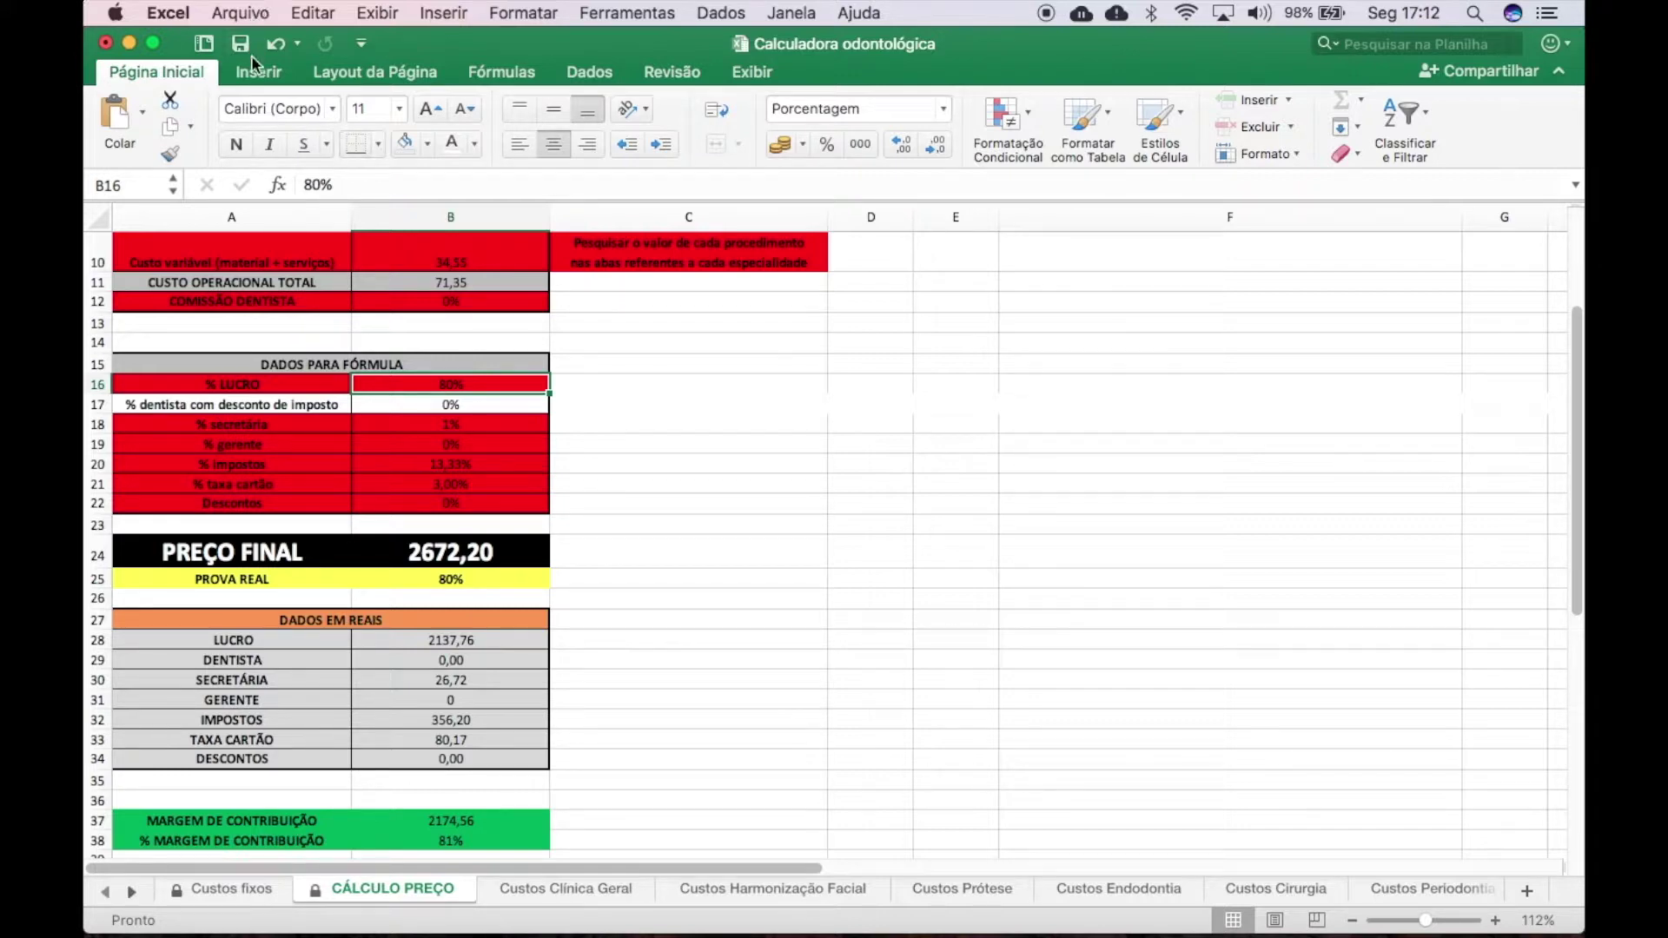
click(275, 45)
click(274, 45)
click(274, 45)
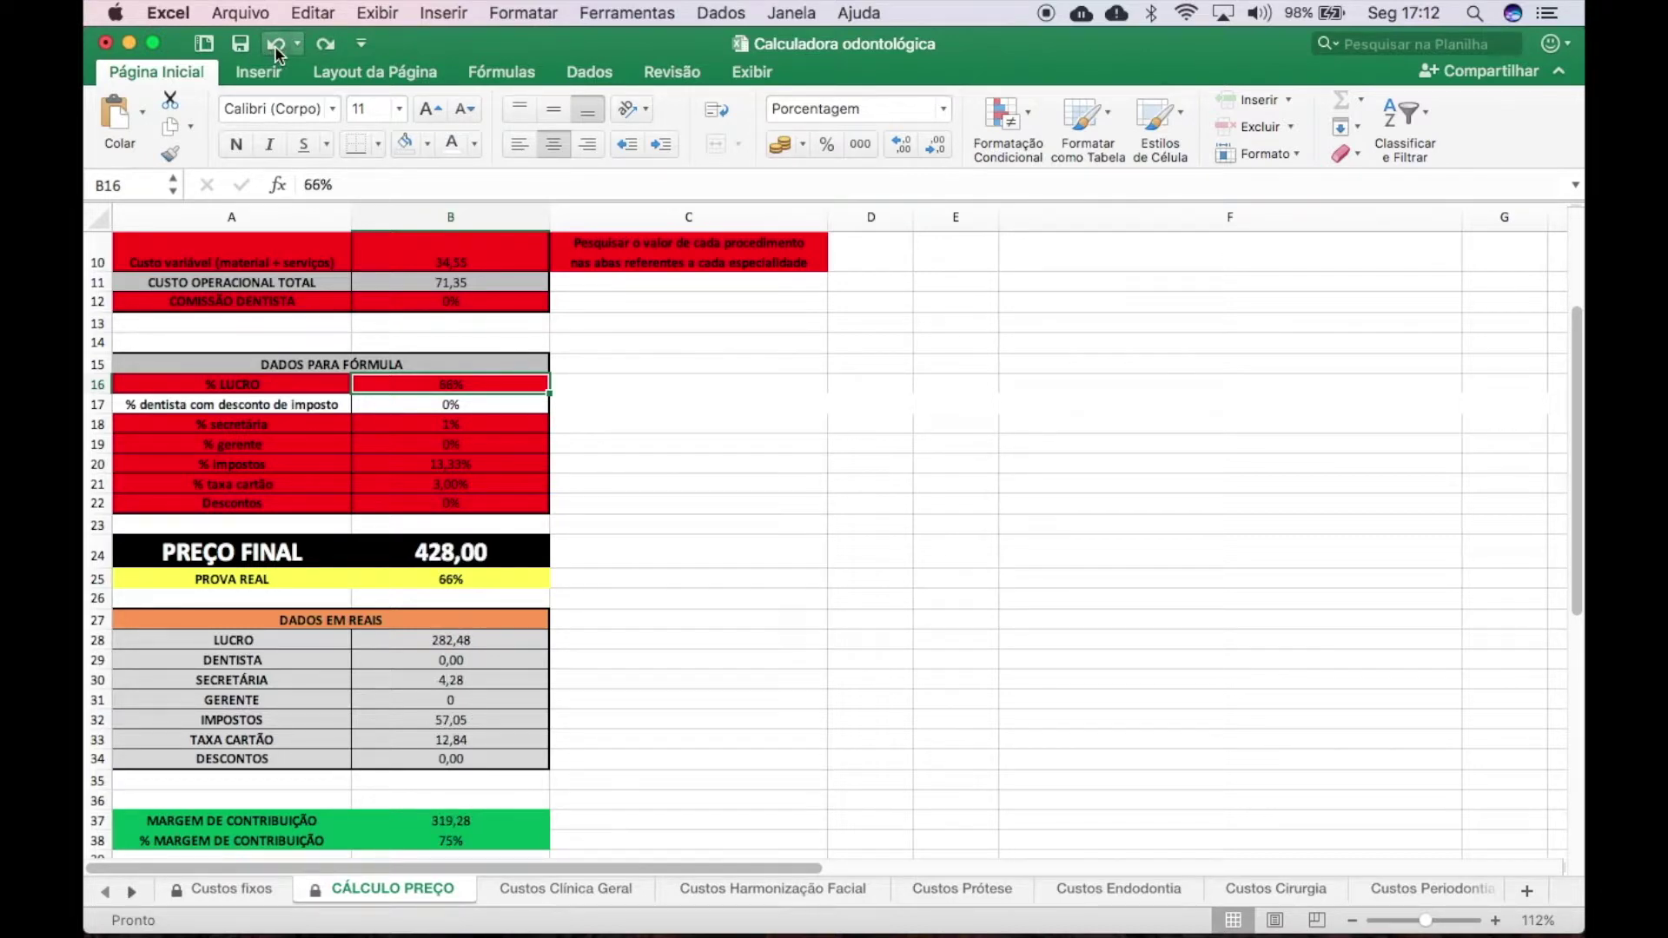
click(274, 45)
click(275, 45)
click(275, 45)
click(274, 45)
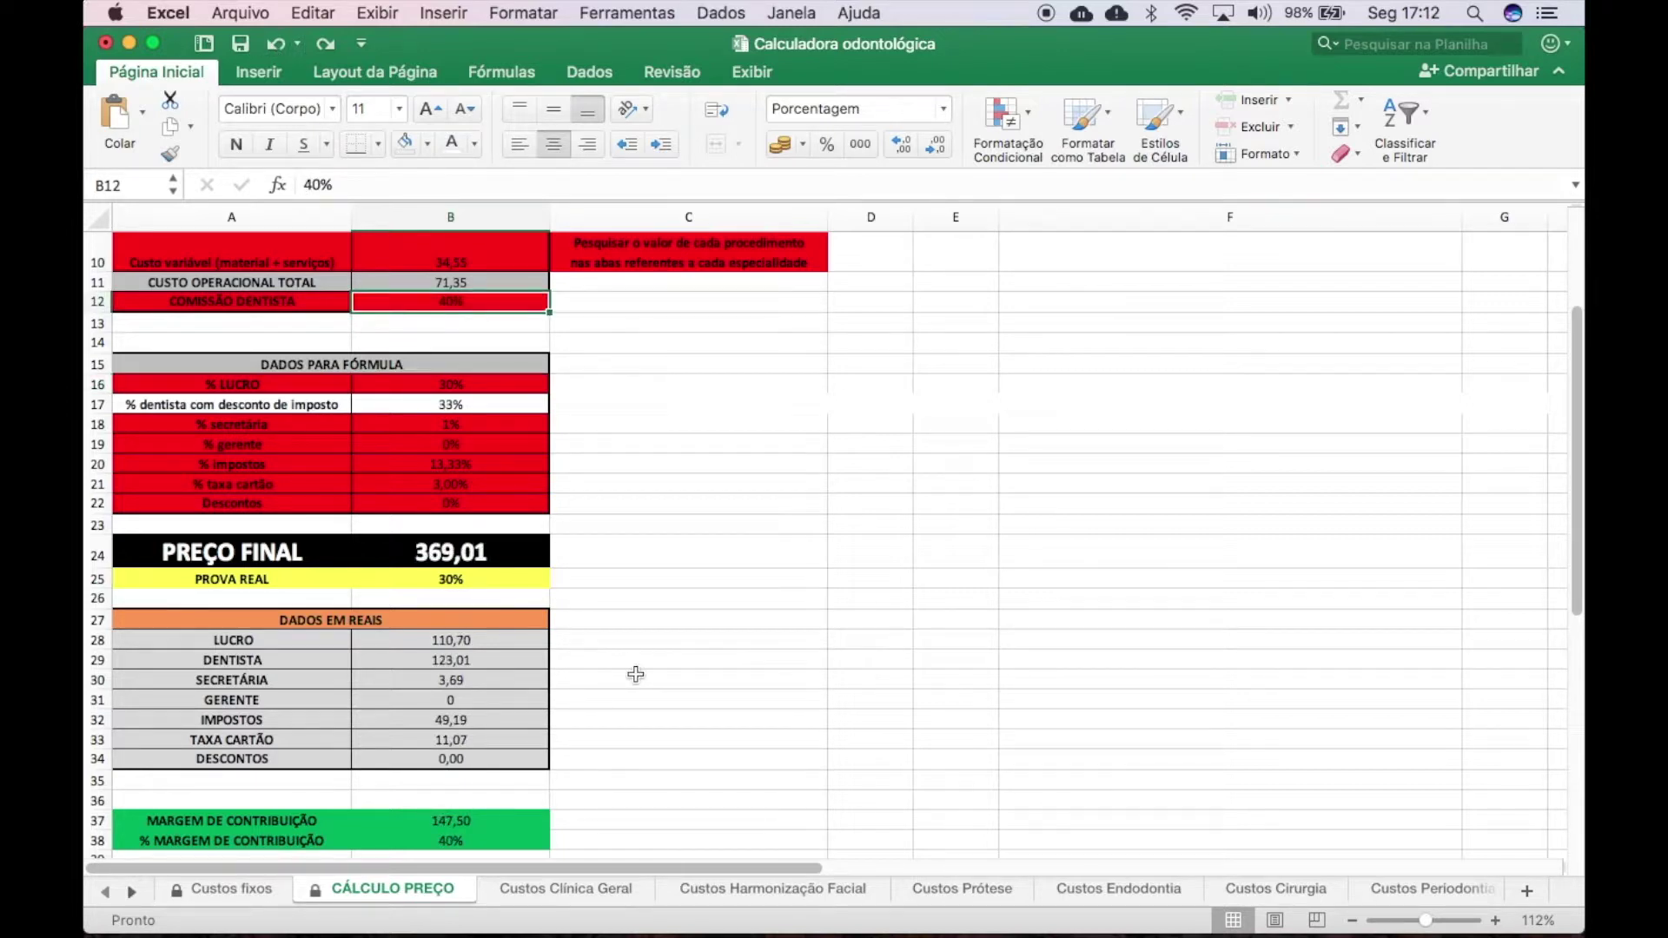
Step: Examine the PREÇO FINAL, DADOS EM REAIS and MARGEM DE CONTRIBUIÇÃO figures with the dentist commission included
scroll(636, 675, down, 5)
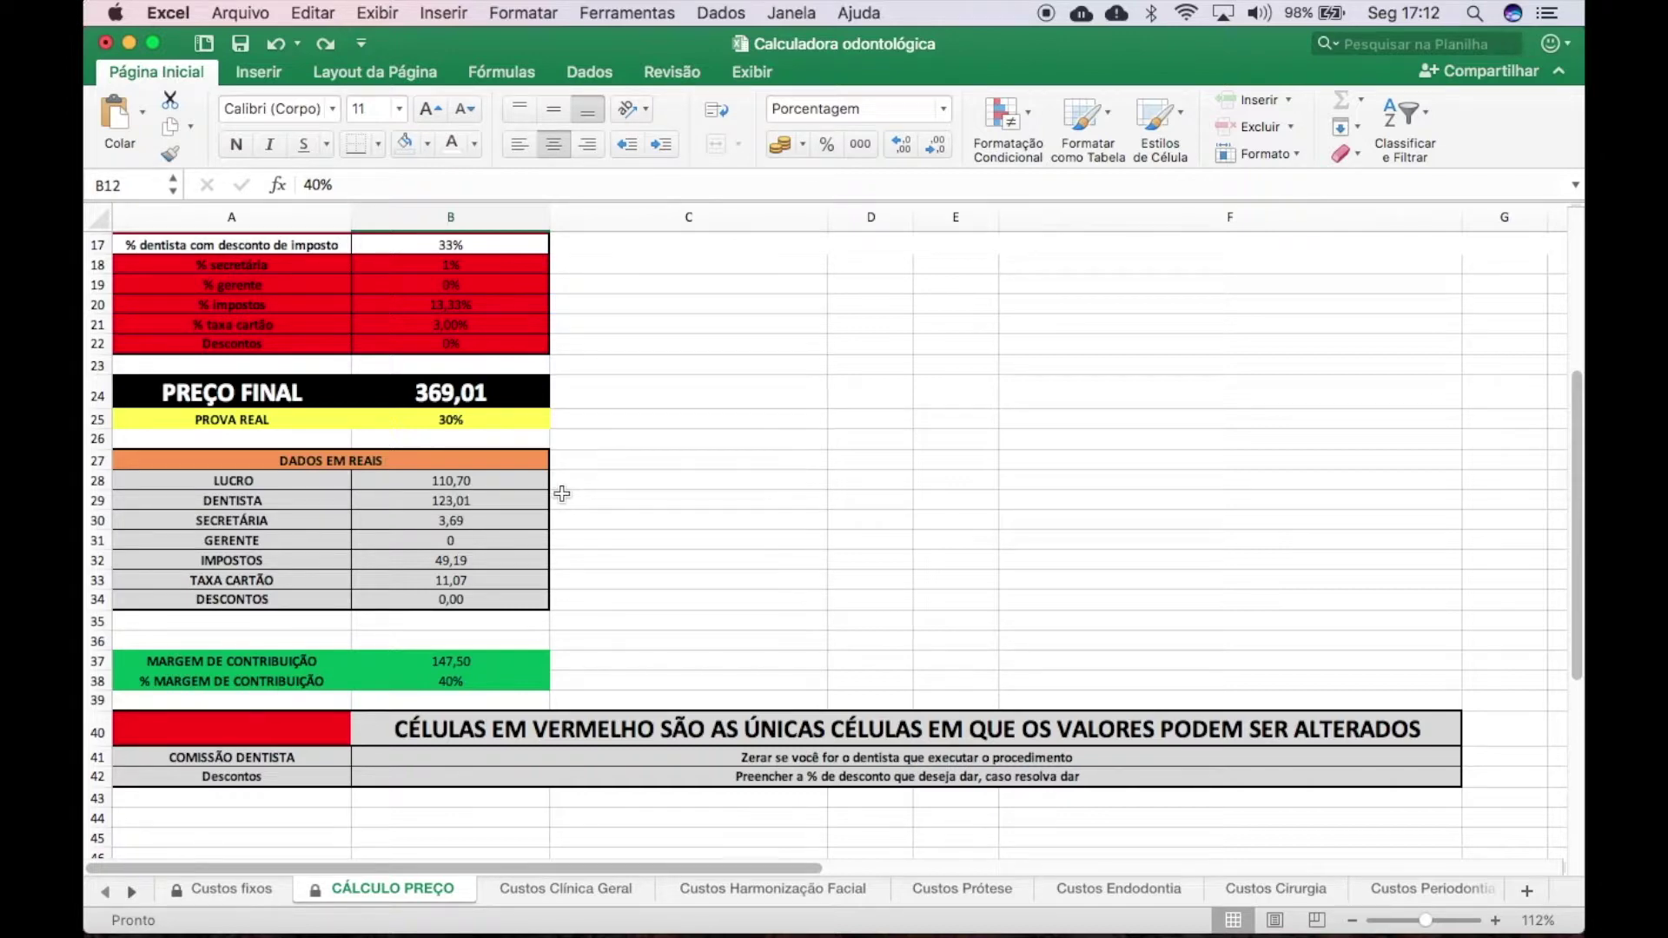
scroll(301, 415, up, 2)
scroll(301, 416, up, 1)
scroll(546, 481, up, 3)
scroll(546, 481, down, 5)
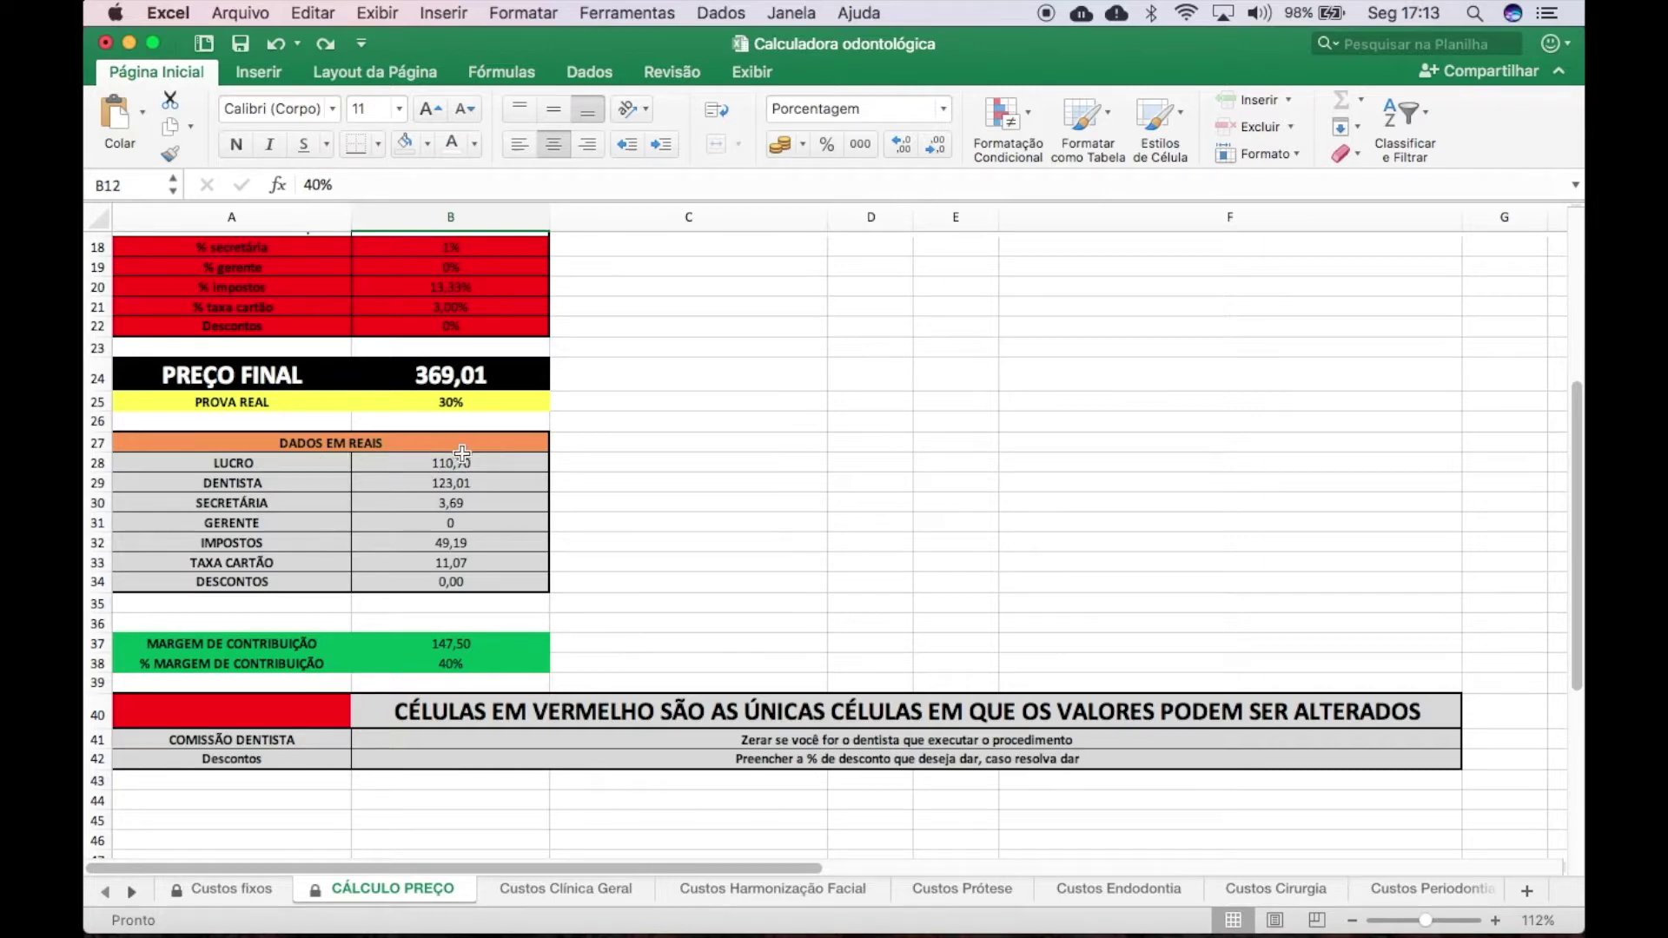
scroll(452, 464, up, 2)
scroll(464, 463, down, 2)
scroll(463, 463, down, 2)
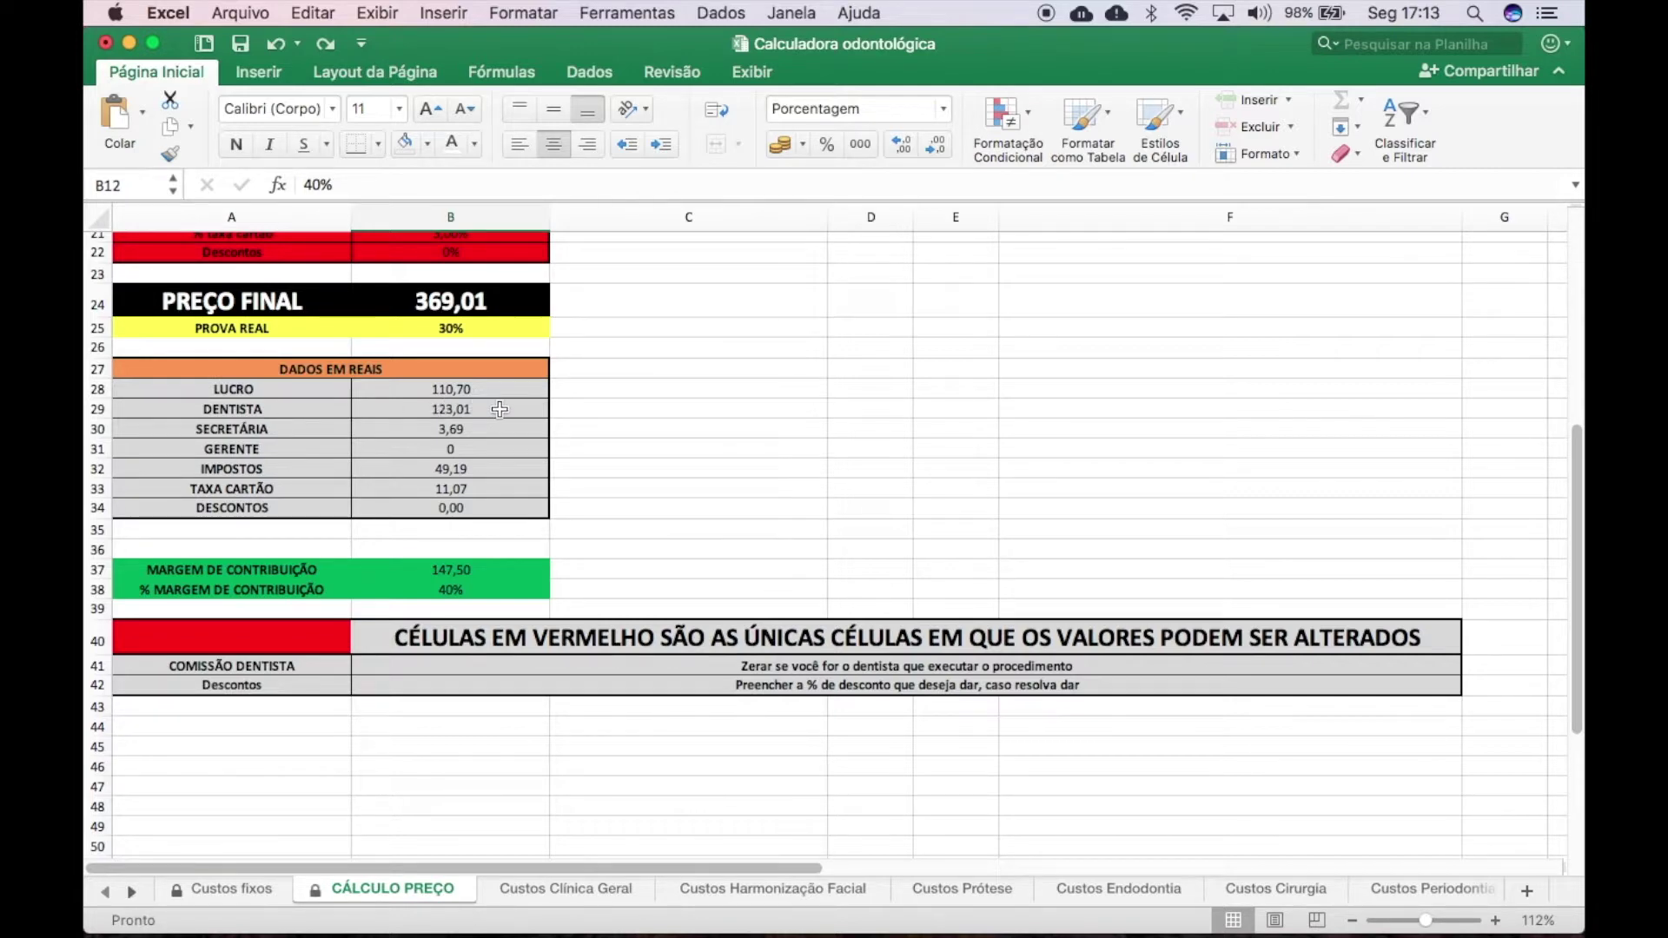
scroll(500, 412, up, 1)
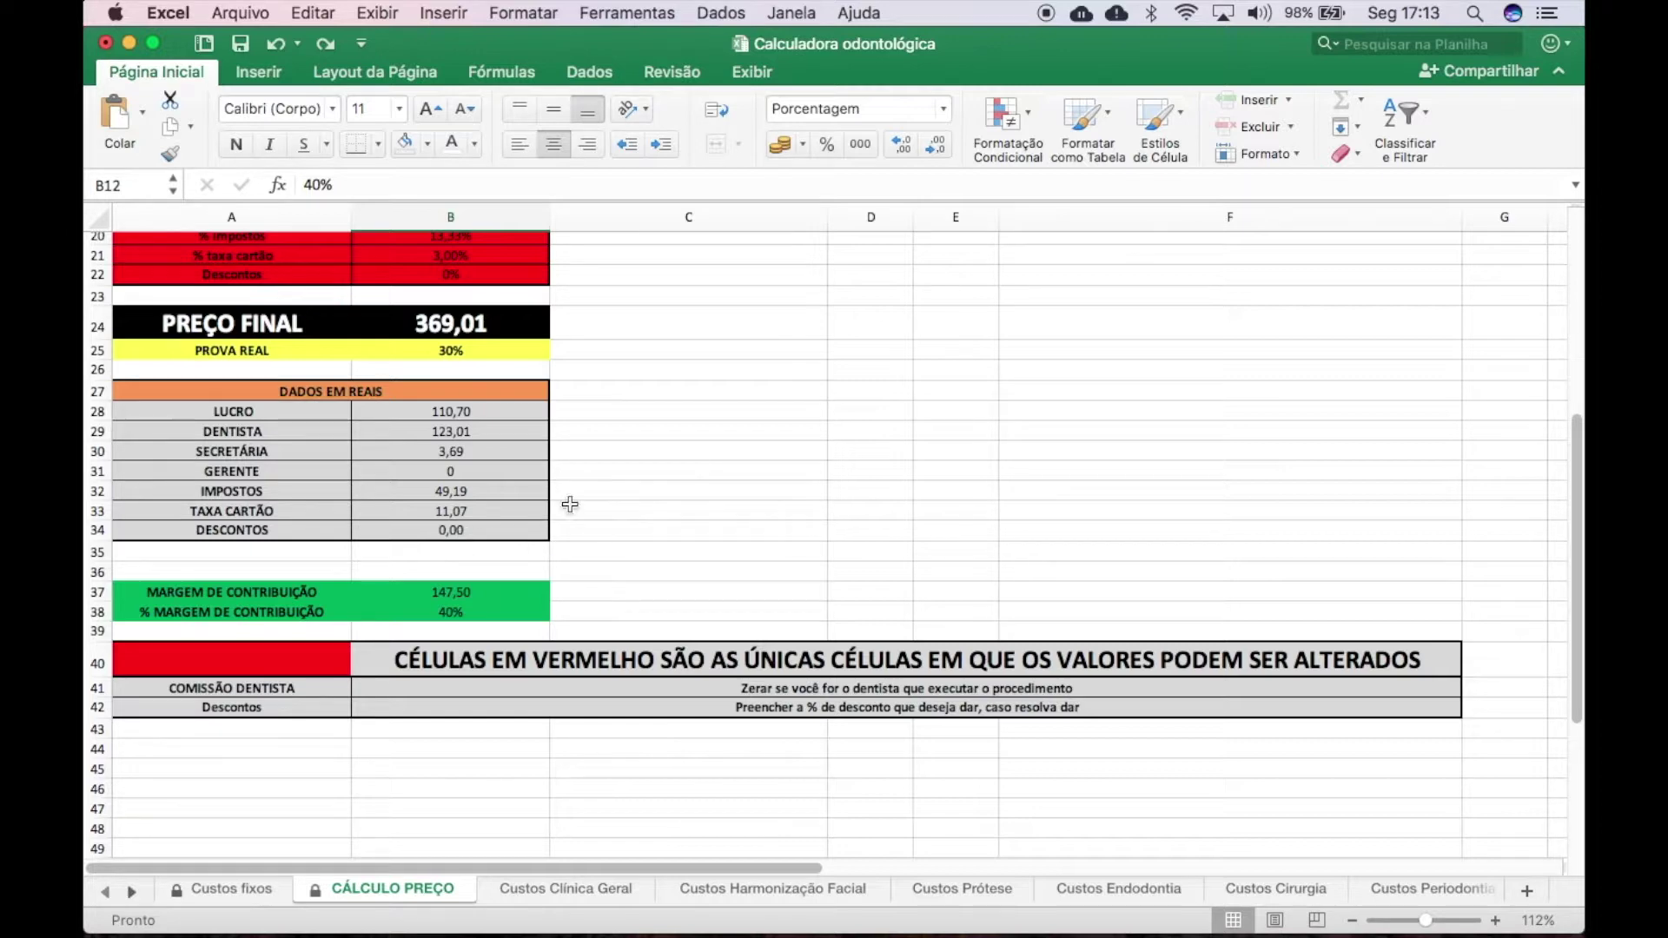
scroll(587, 491, up, 2)
scroll(587, 492, up, 2)
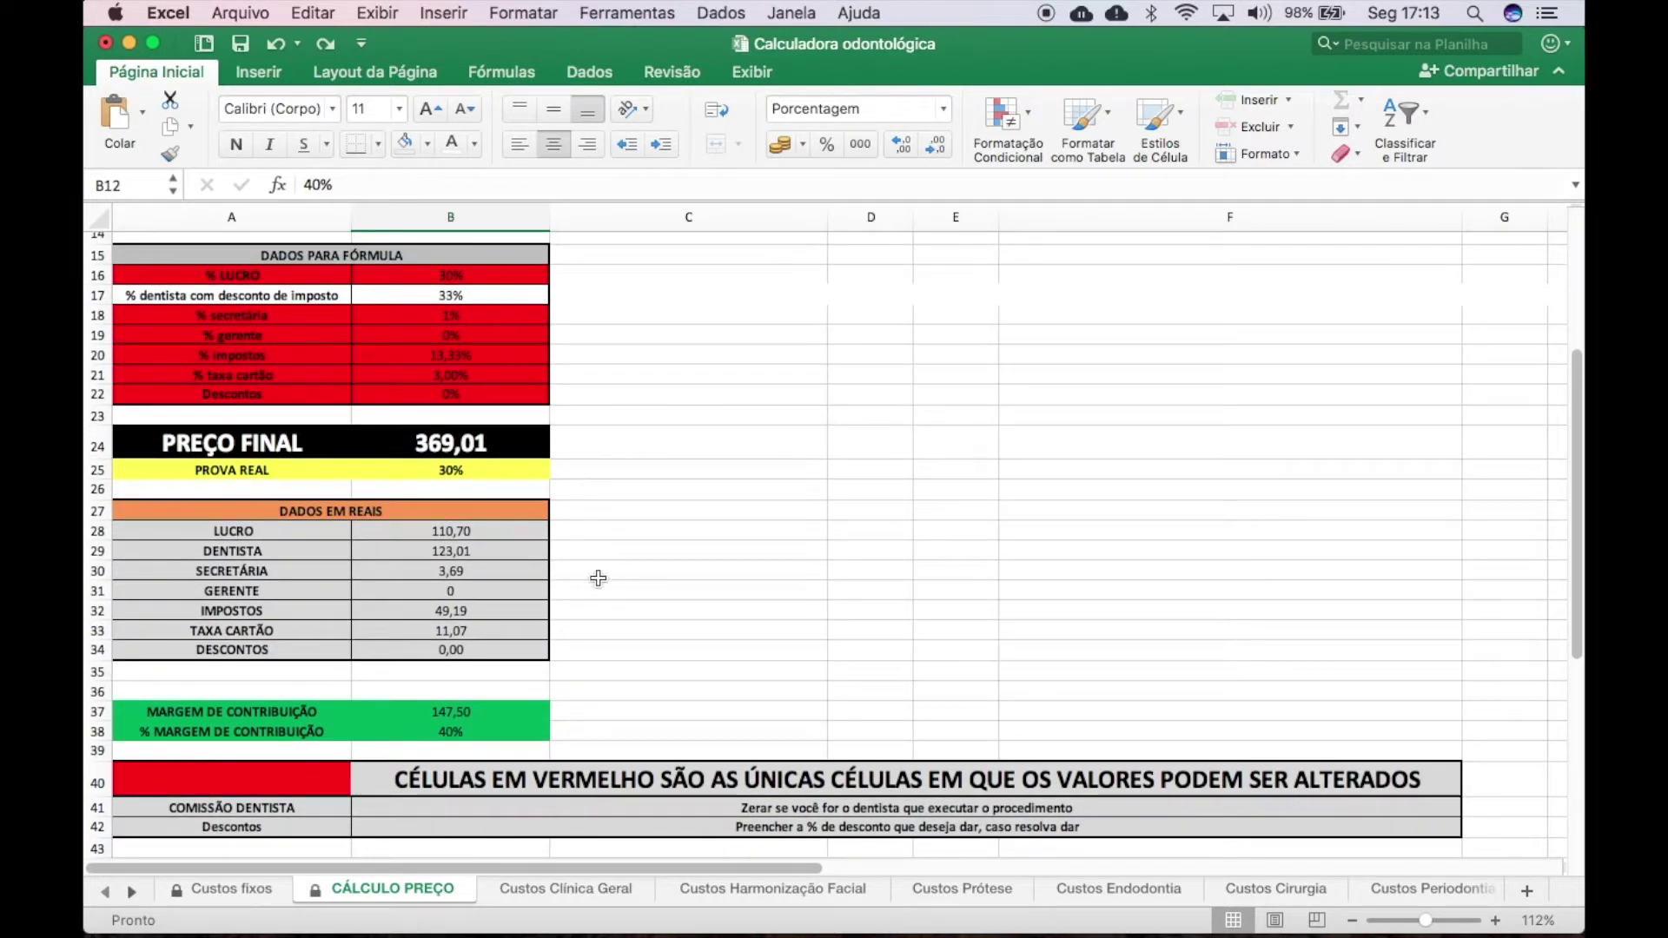
Step: Try a 10% discount in the Descontos cell B22 and undo it after reviewing the DADOS EM REAIS rows
scroll(545, 513, up, 1)
click(460, 475)
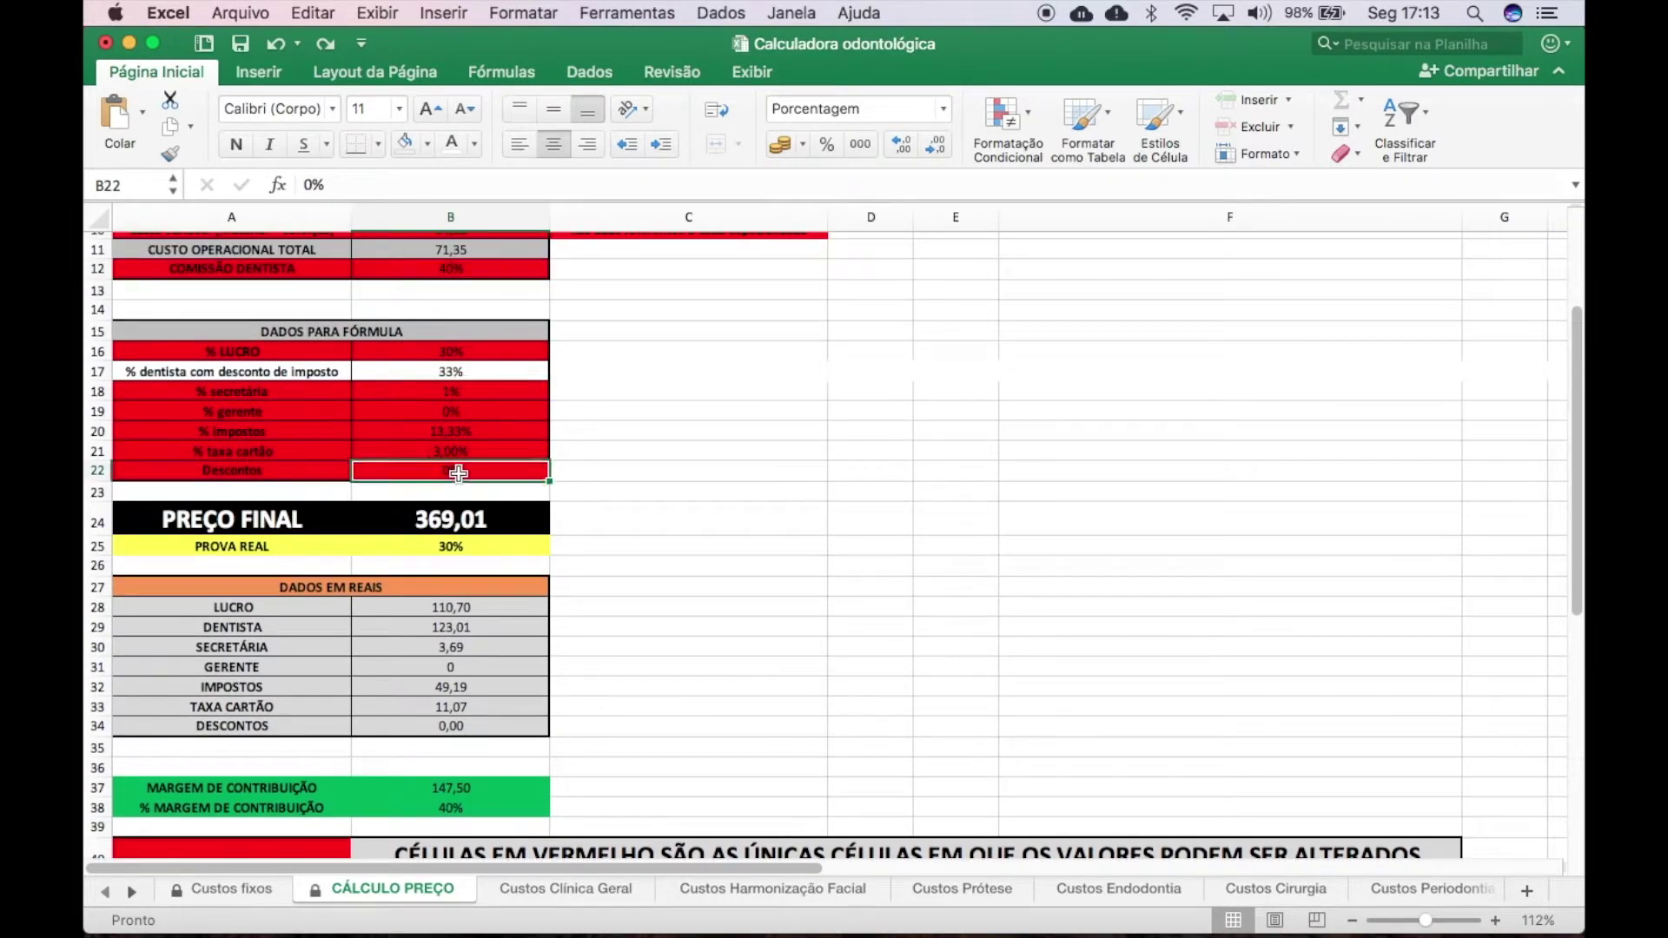
text(10)
key(Return)
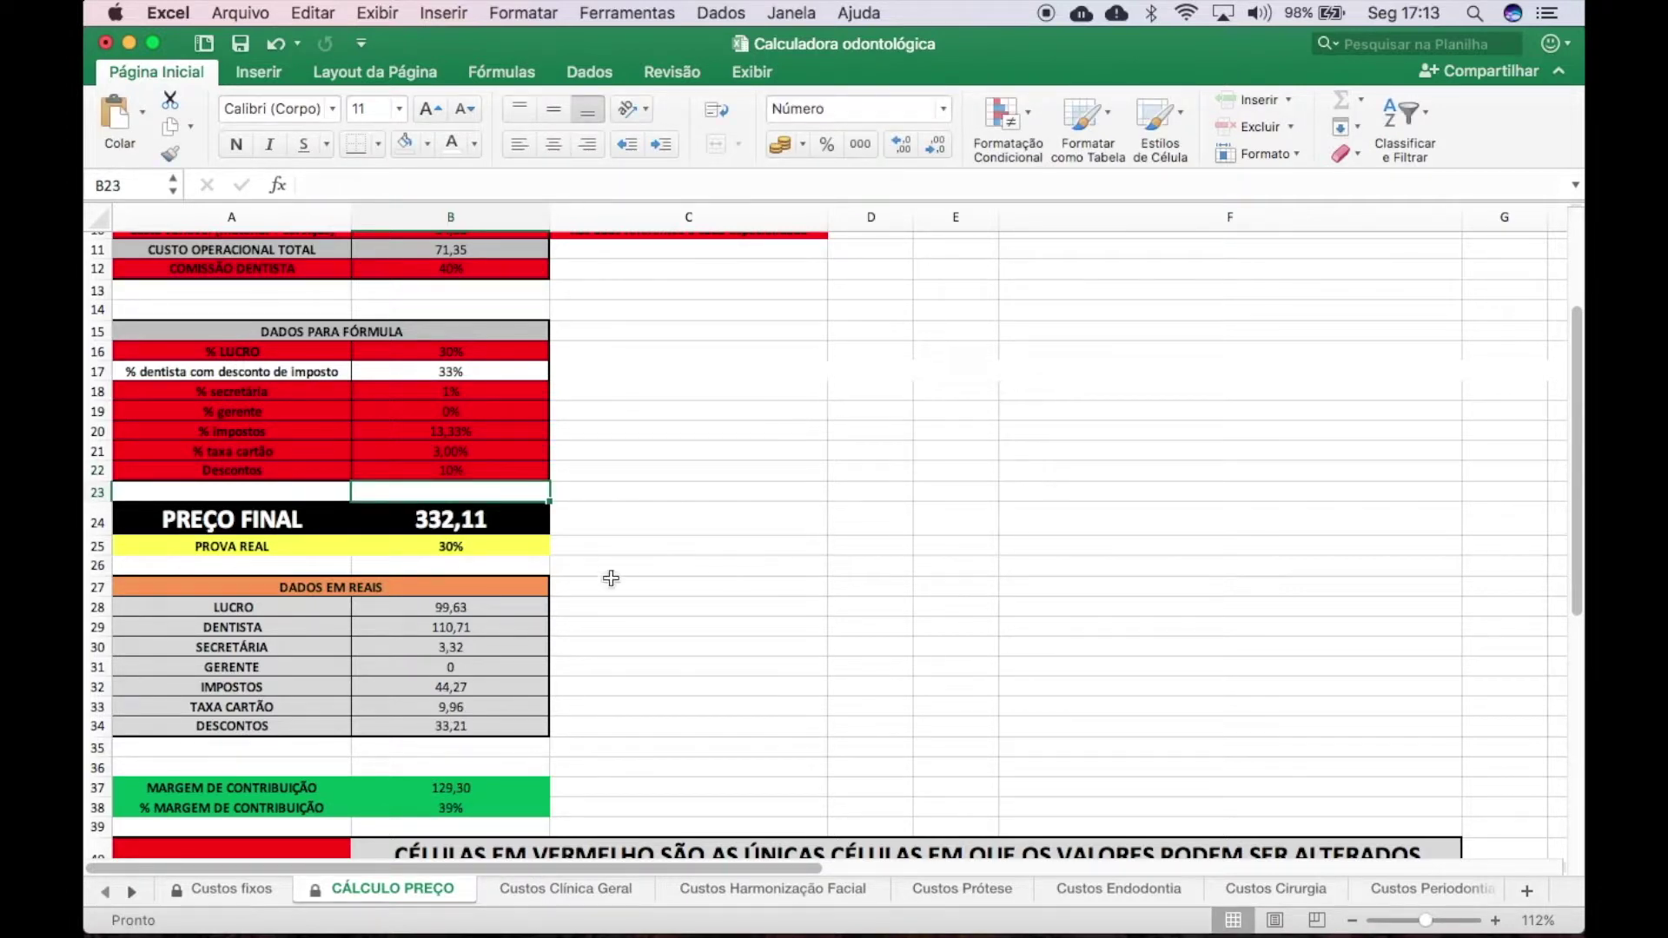
scroll(573, 539, down, 2)
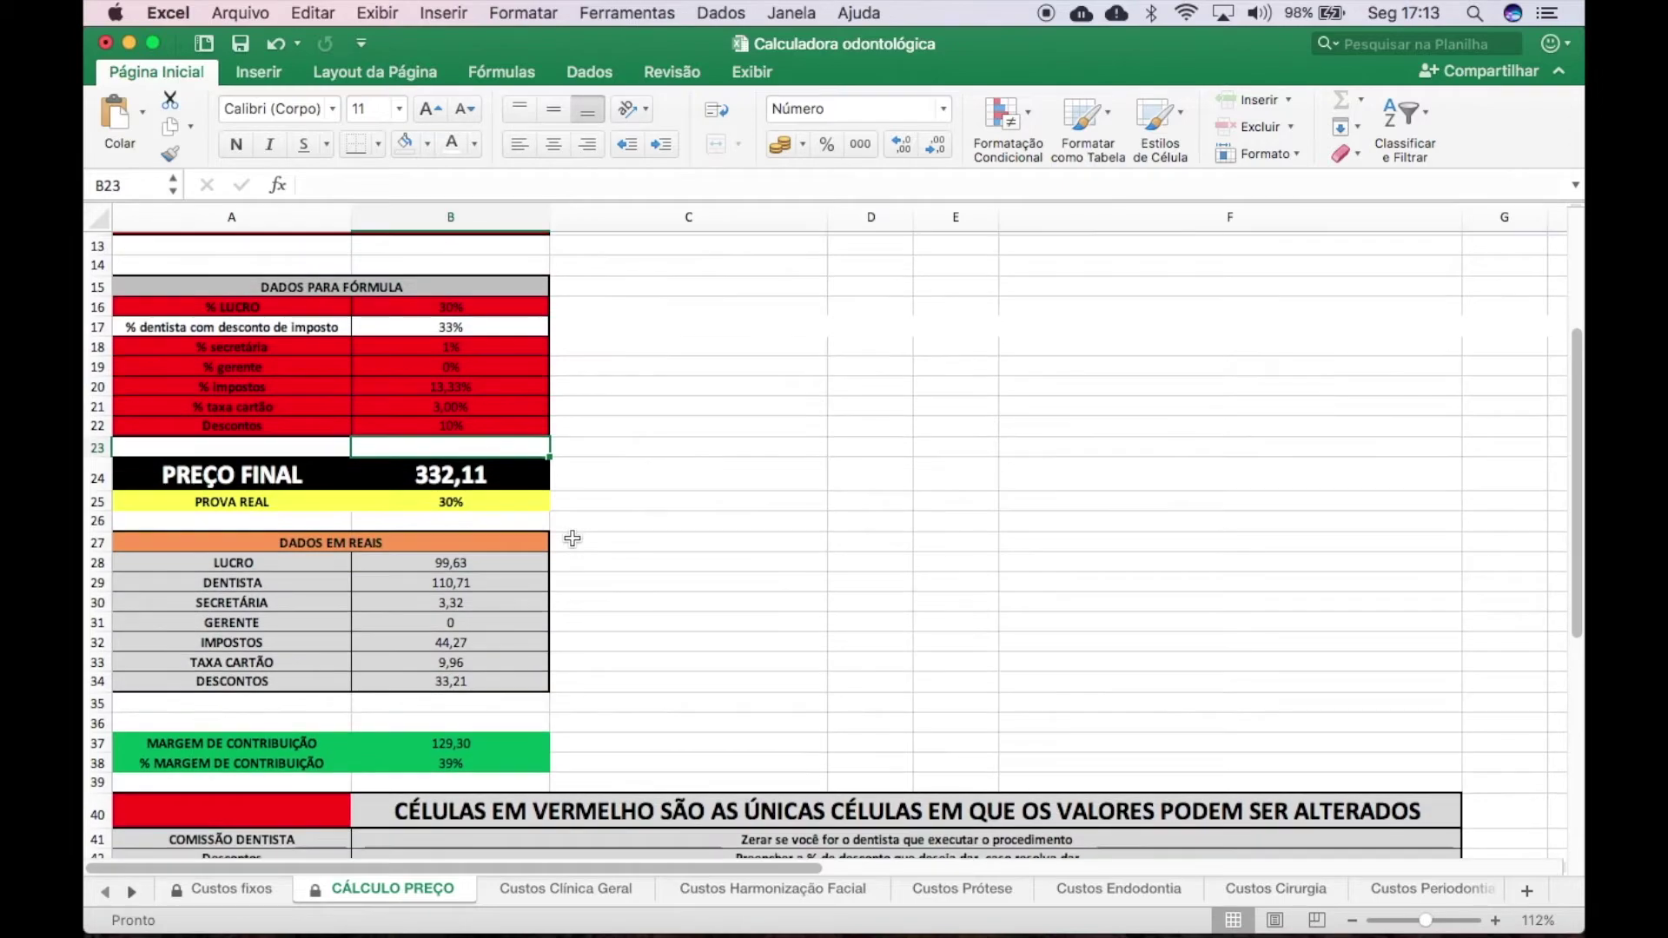
scroll(572, 539, down, 8)
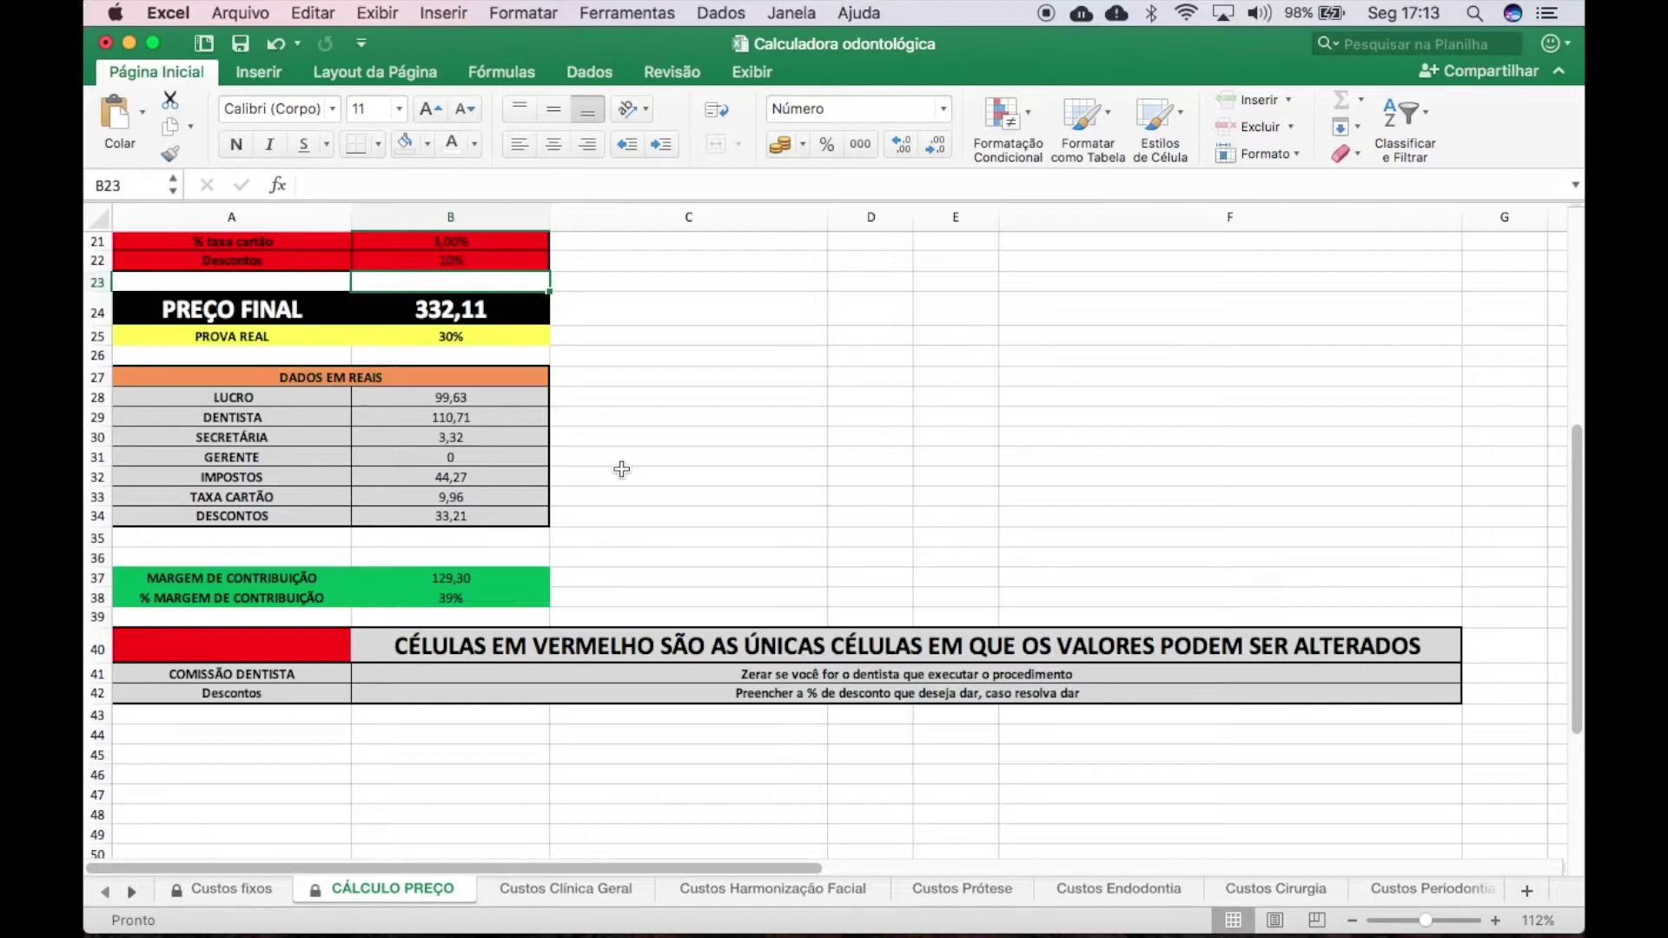
click(274, 42)
Step: Review the price calculation and the notes on editable red cells, dentist commission and discounts in rows 40 to 42
scroll(704, 562, up, 3)
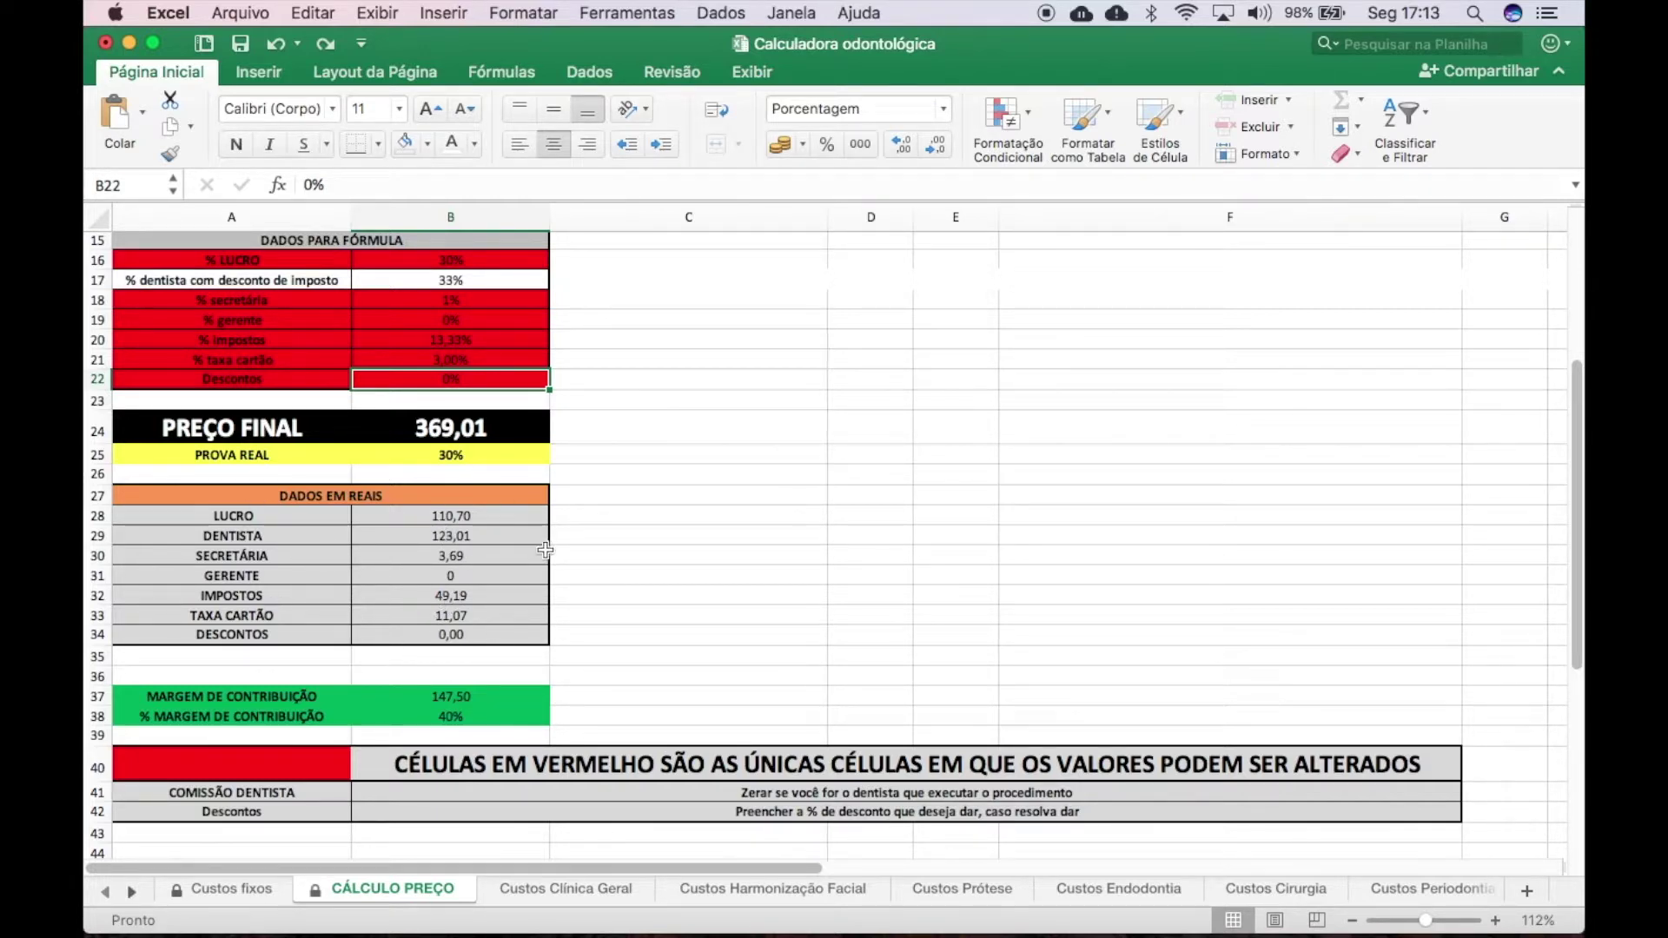
scroll(613, 531, up, 3)
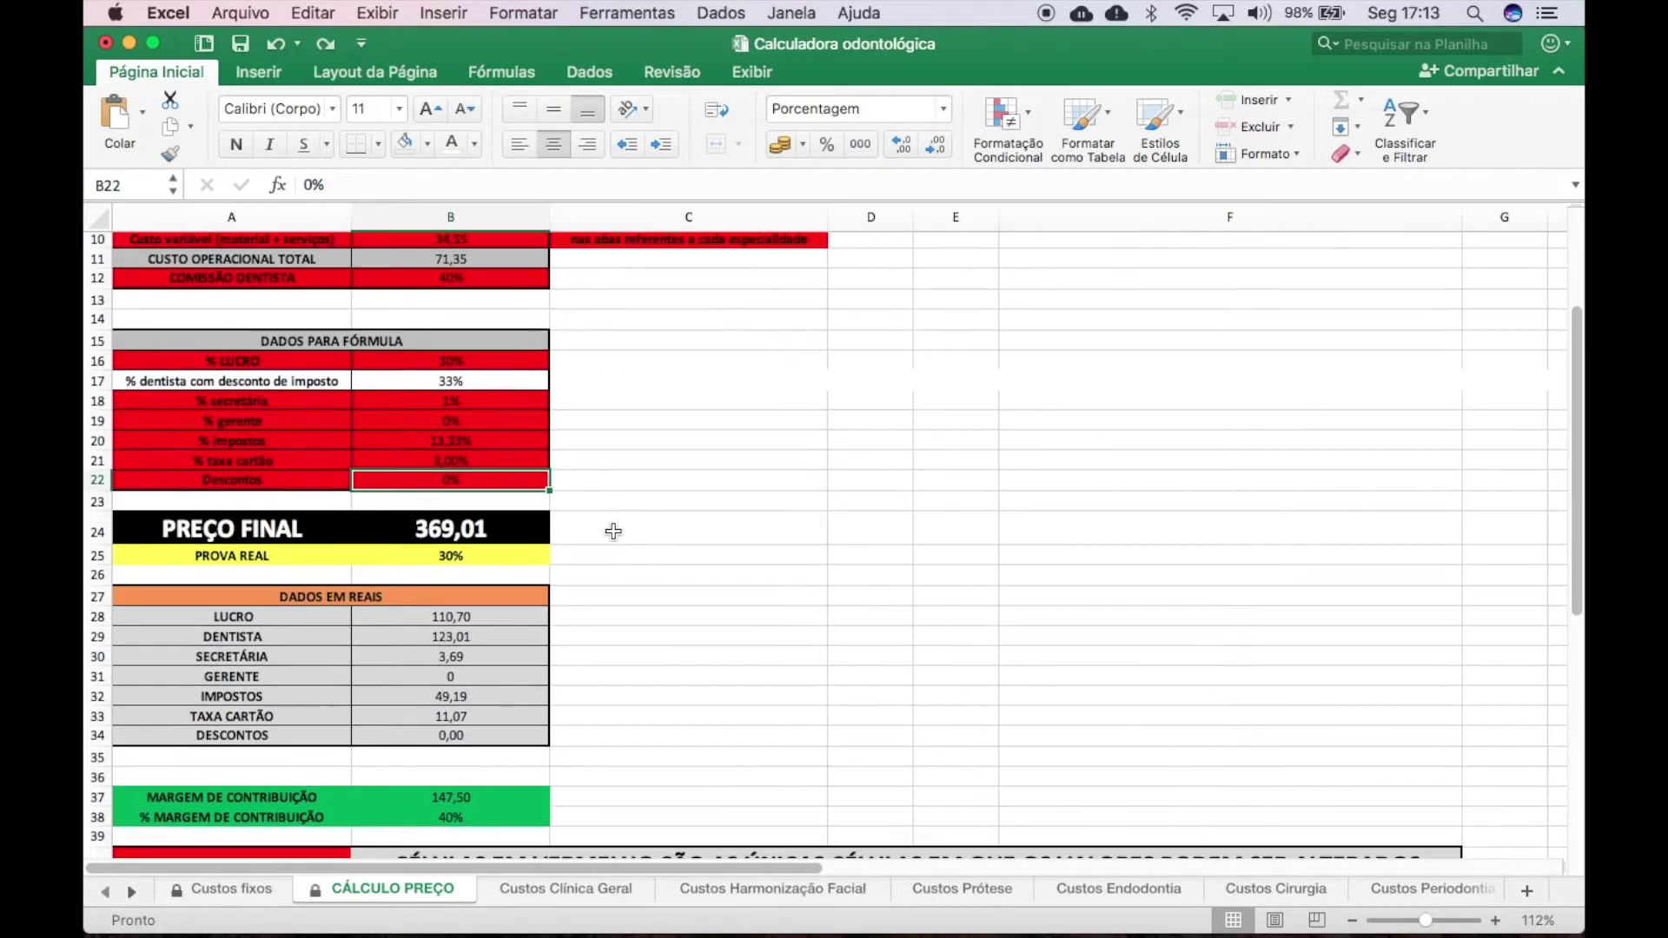
scroll(613, 531, up, 1)
scroll(613, 530, down, 1)
scroll(614, 531, up, 2)
scroll(613, 531, down, 8)
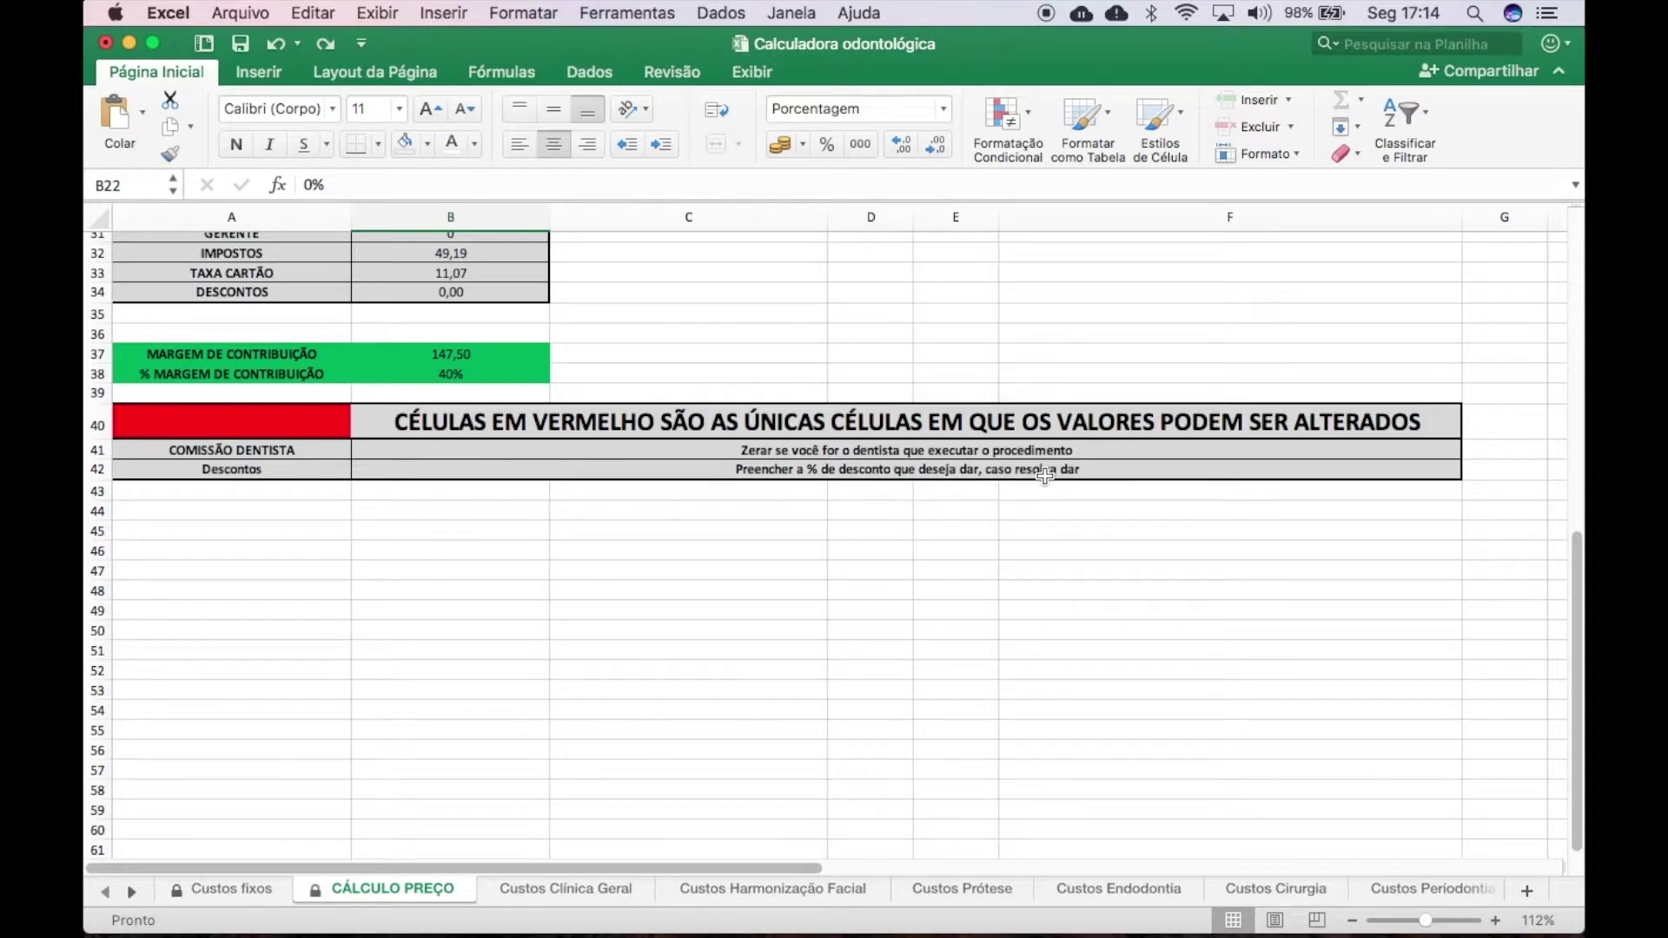
scroll(909, 486, up, 2)
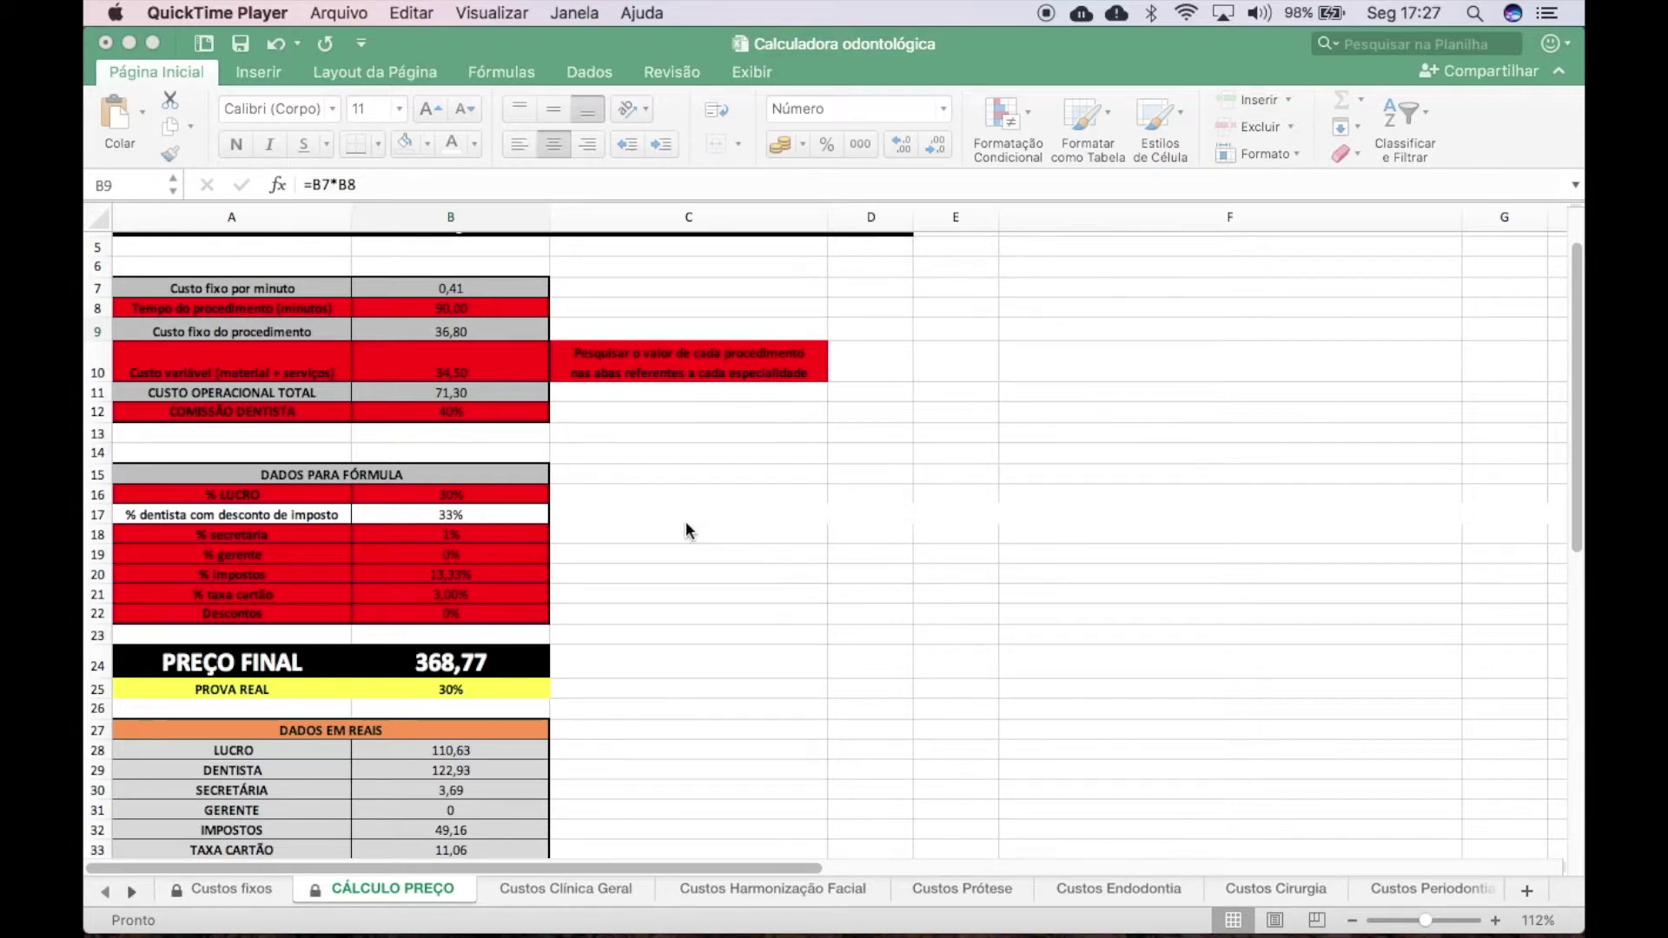
Step: Set the Tempo do procedimento in cell B8 to 200 minutes
scroll(685, 527, up, 2)
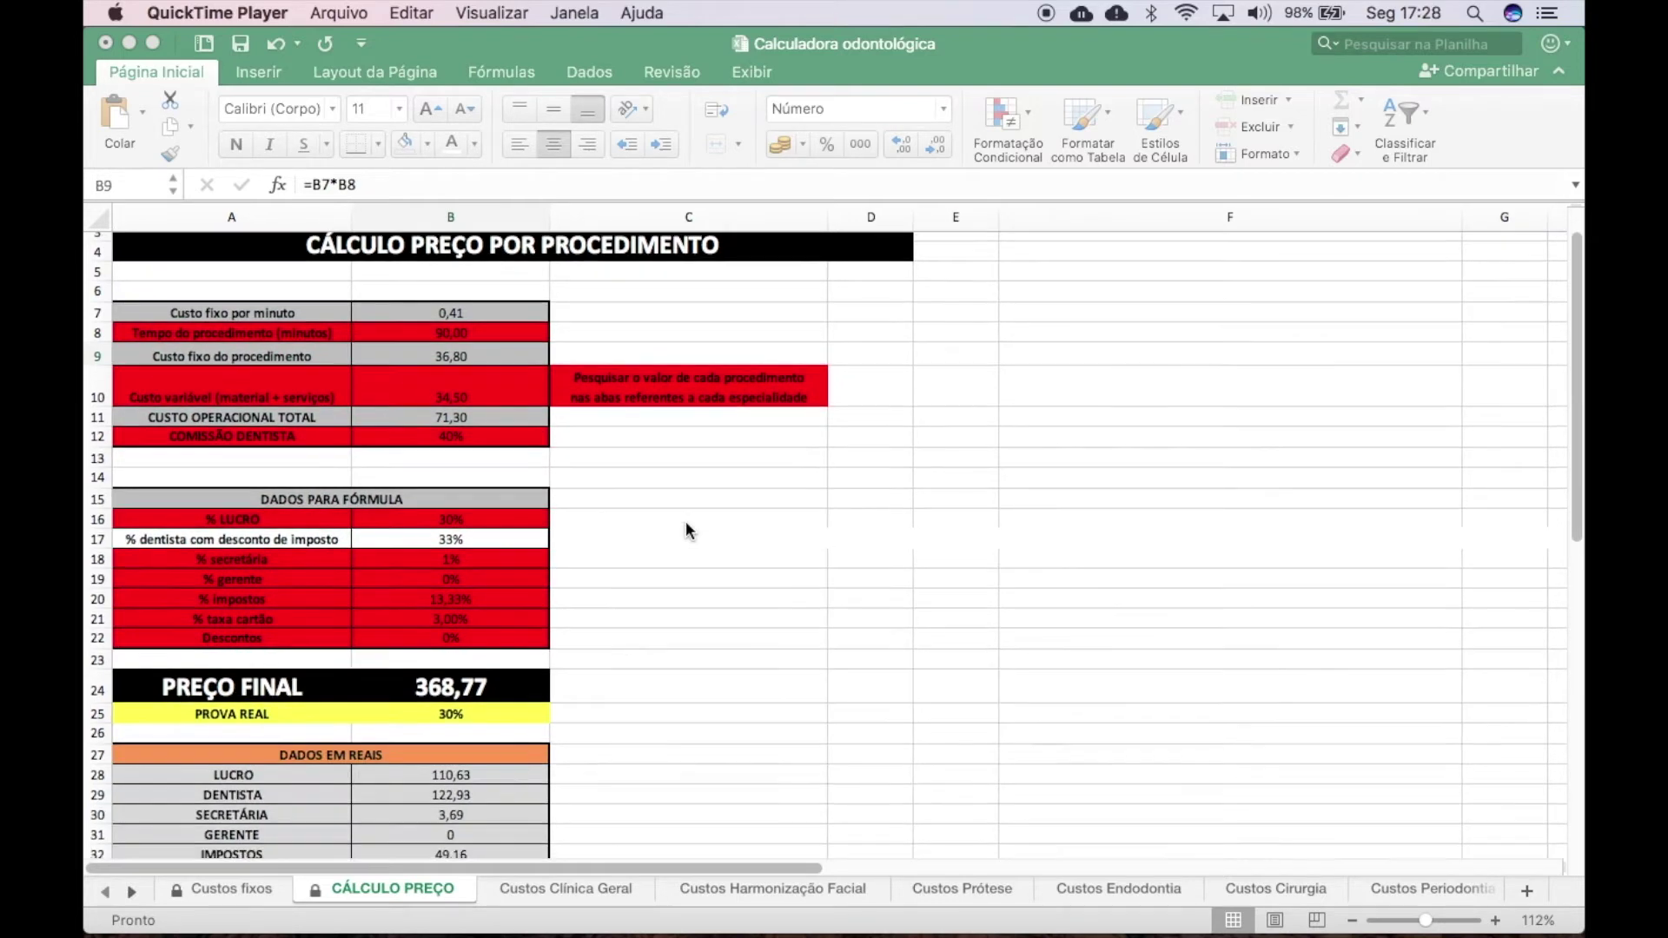
scroll(687, 529, down, 2)
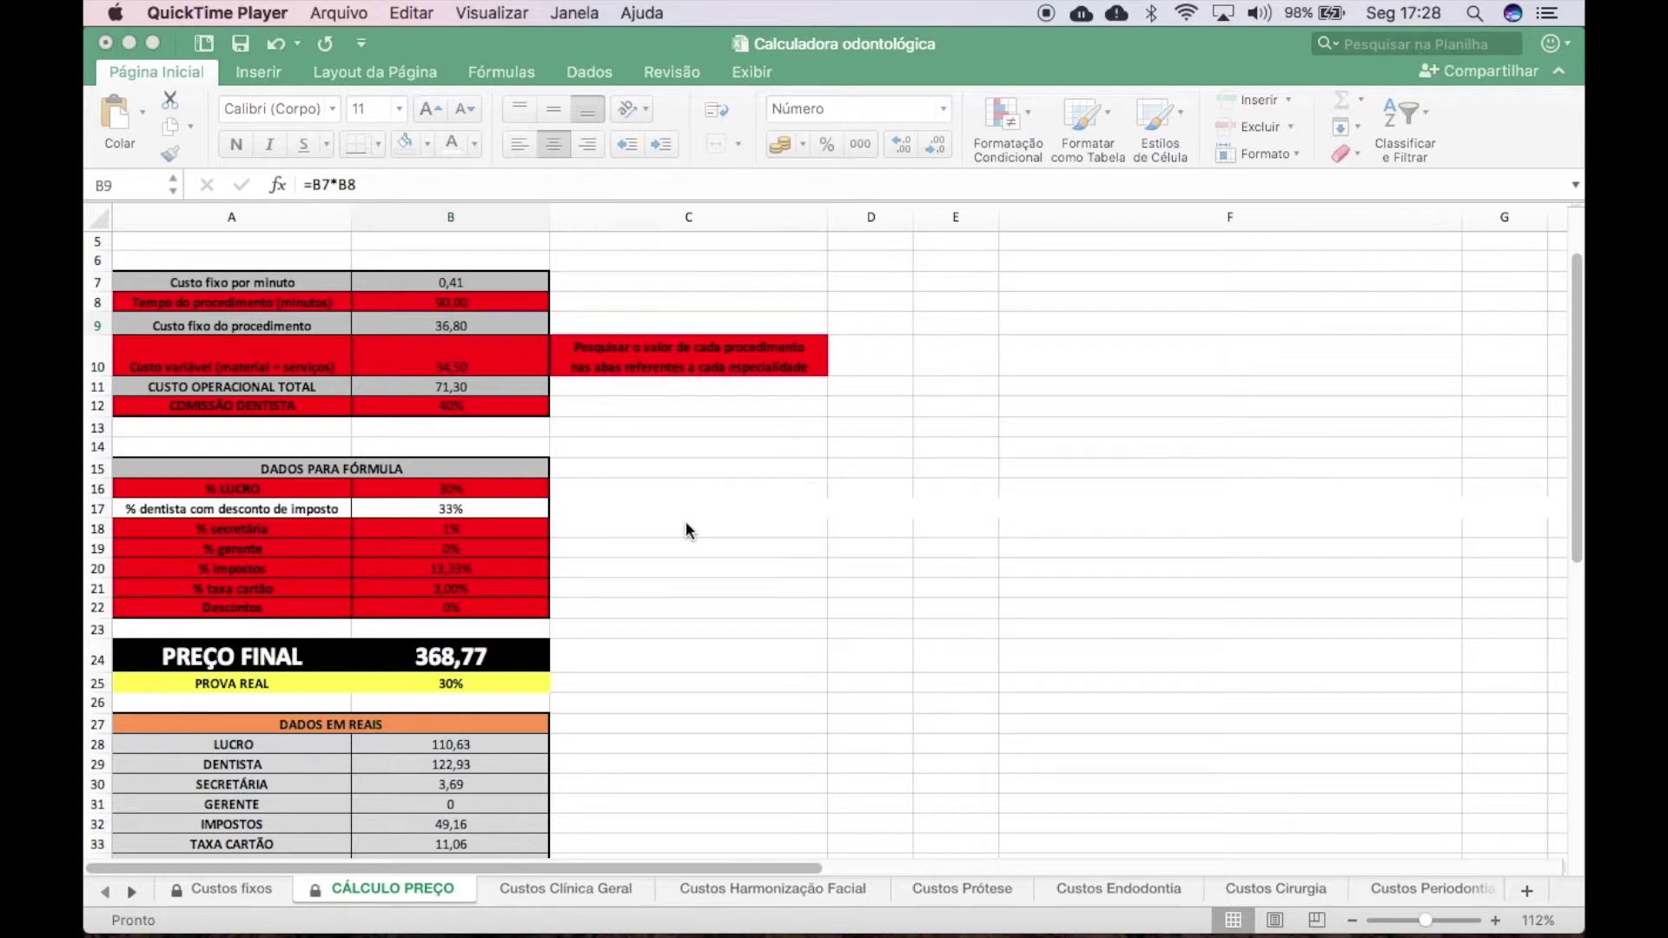
scroll(644, 520, down, 1)
scroll(644, 519, up, 2)
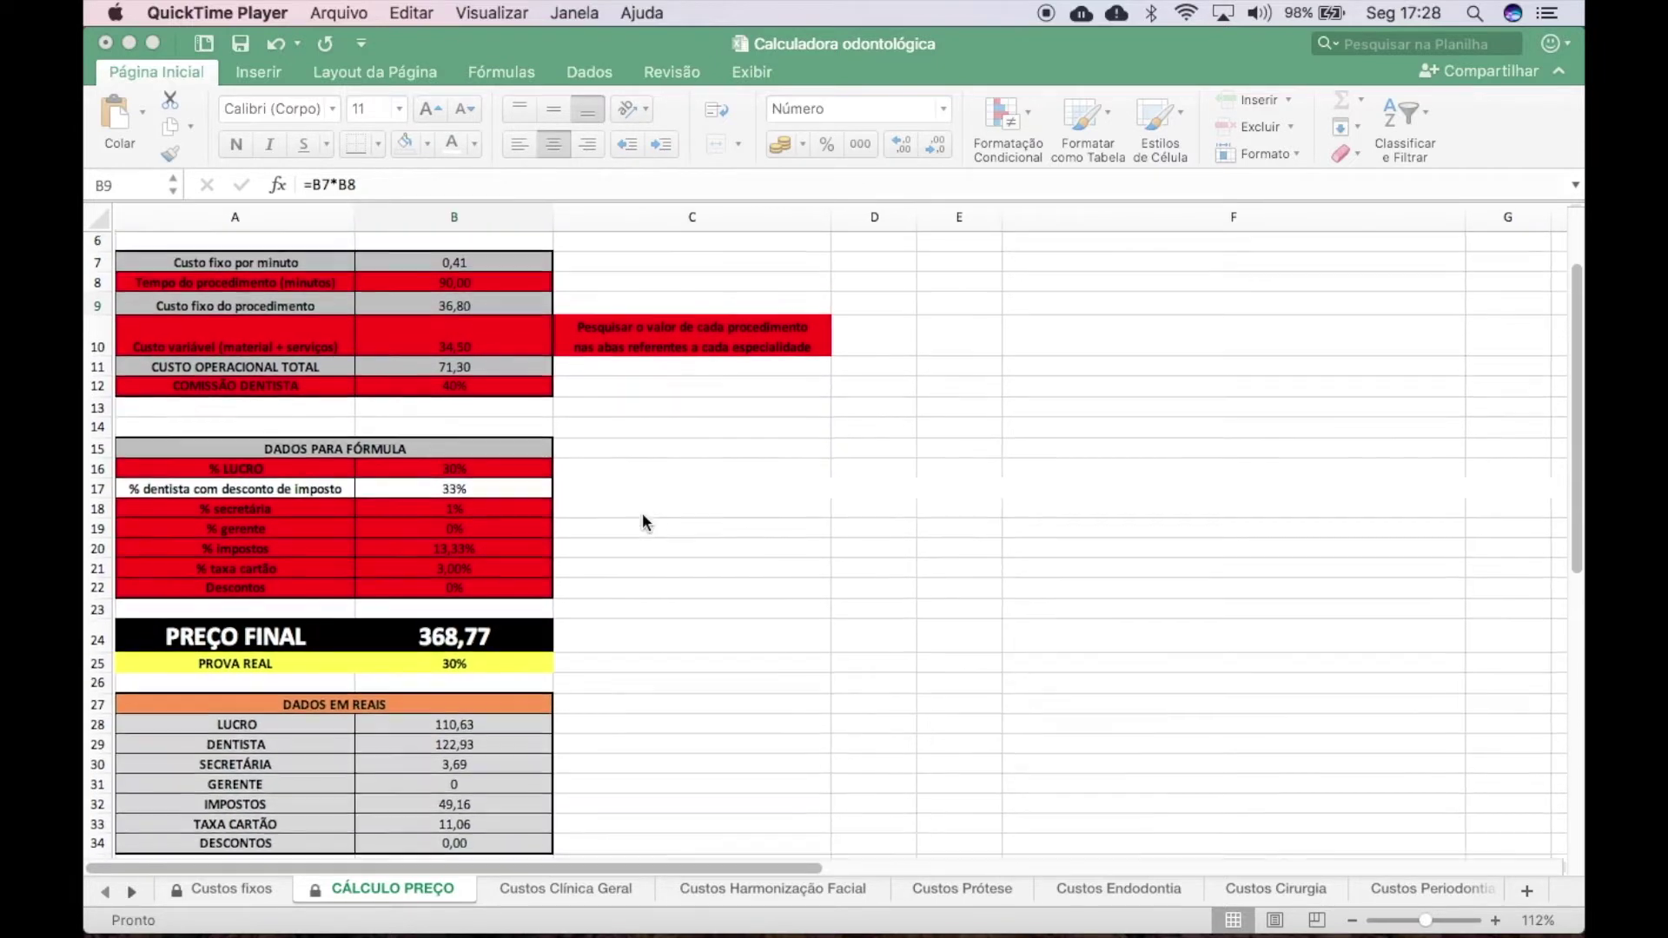
scroll(662, 546, up, 2)
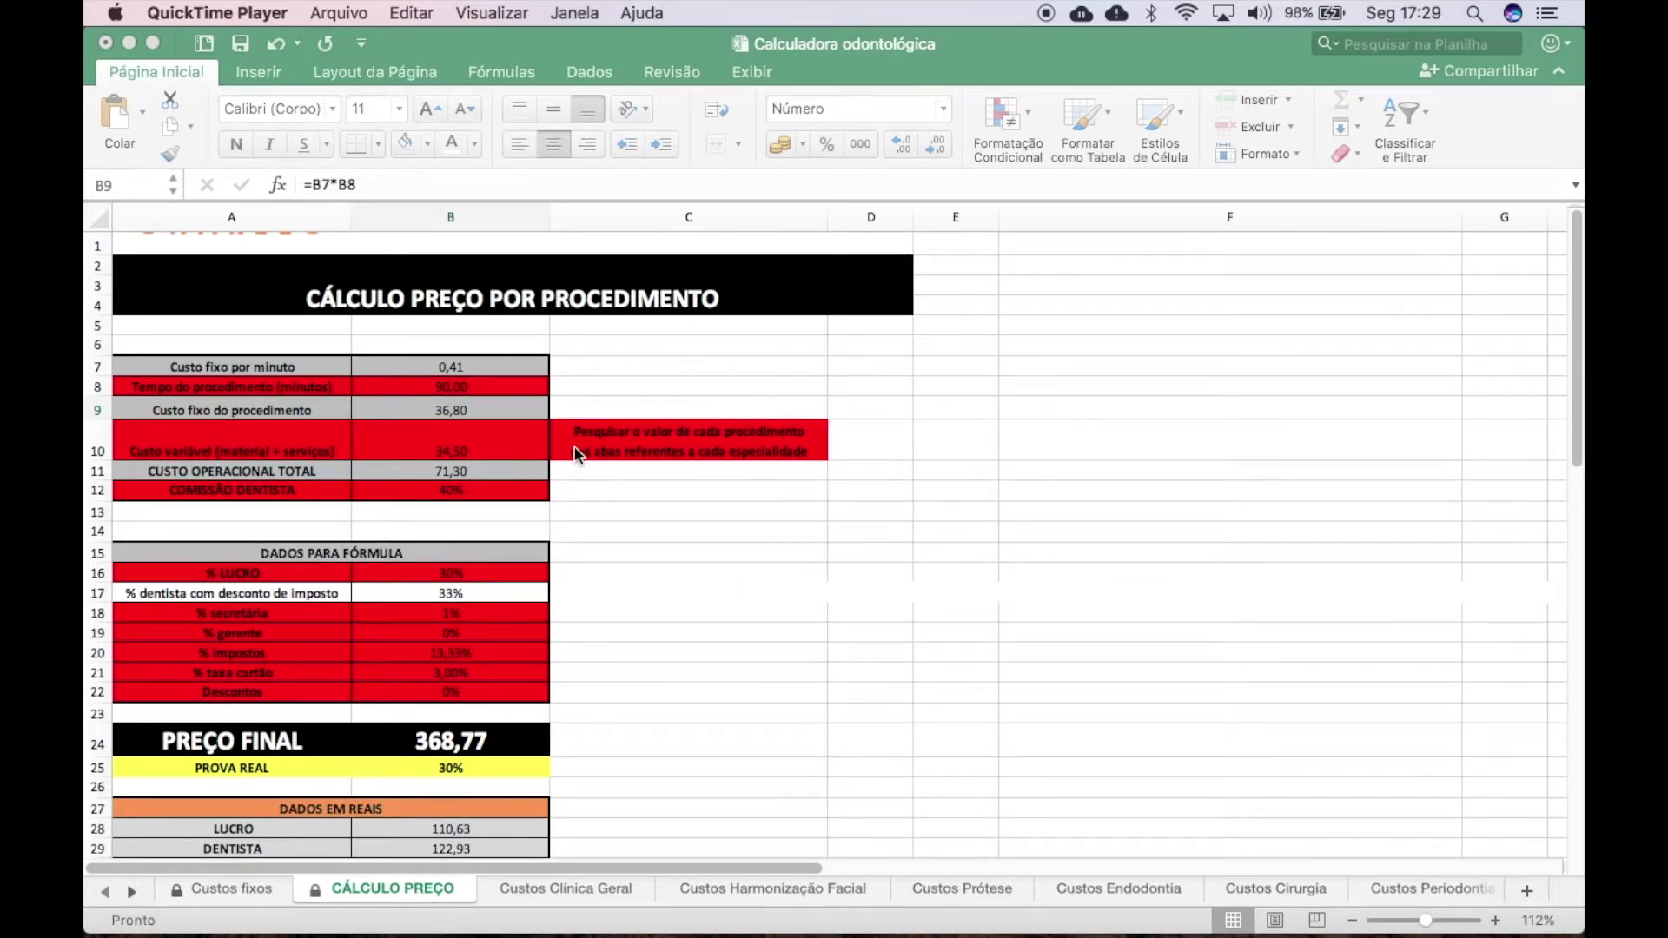
click(467, 383)
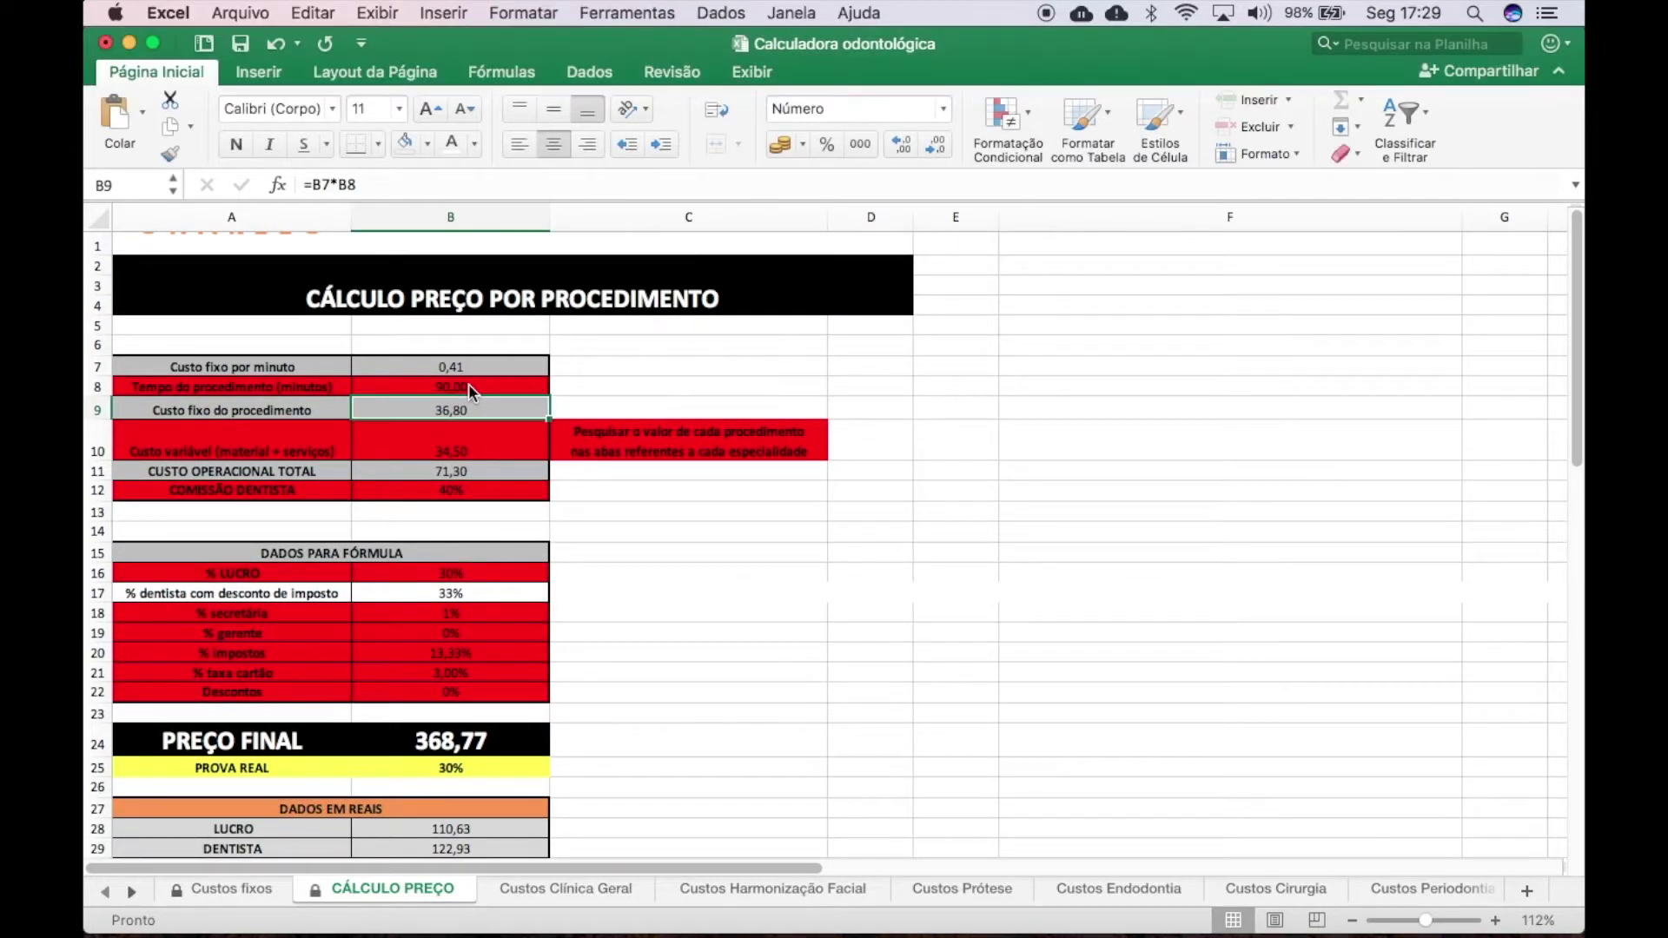
click(467, 385)
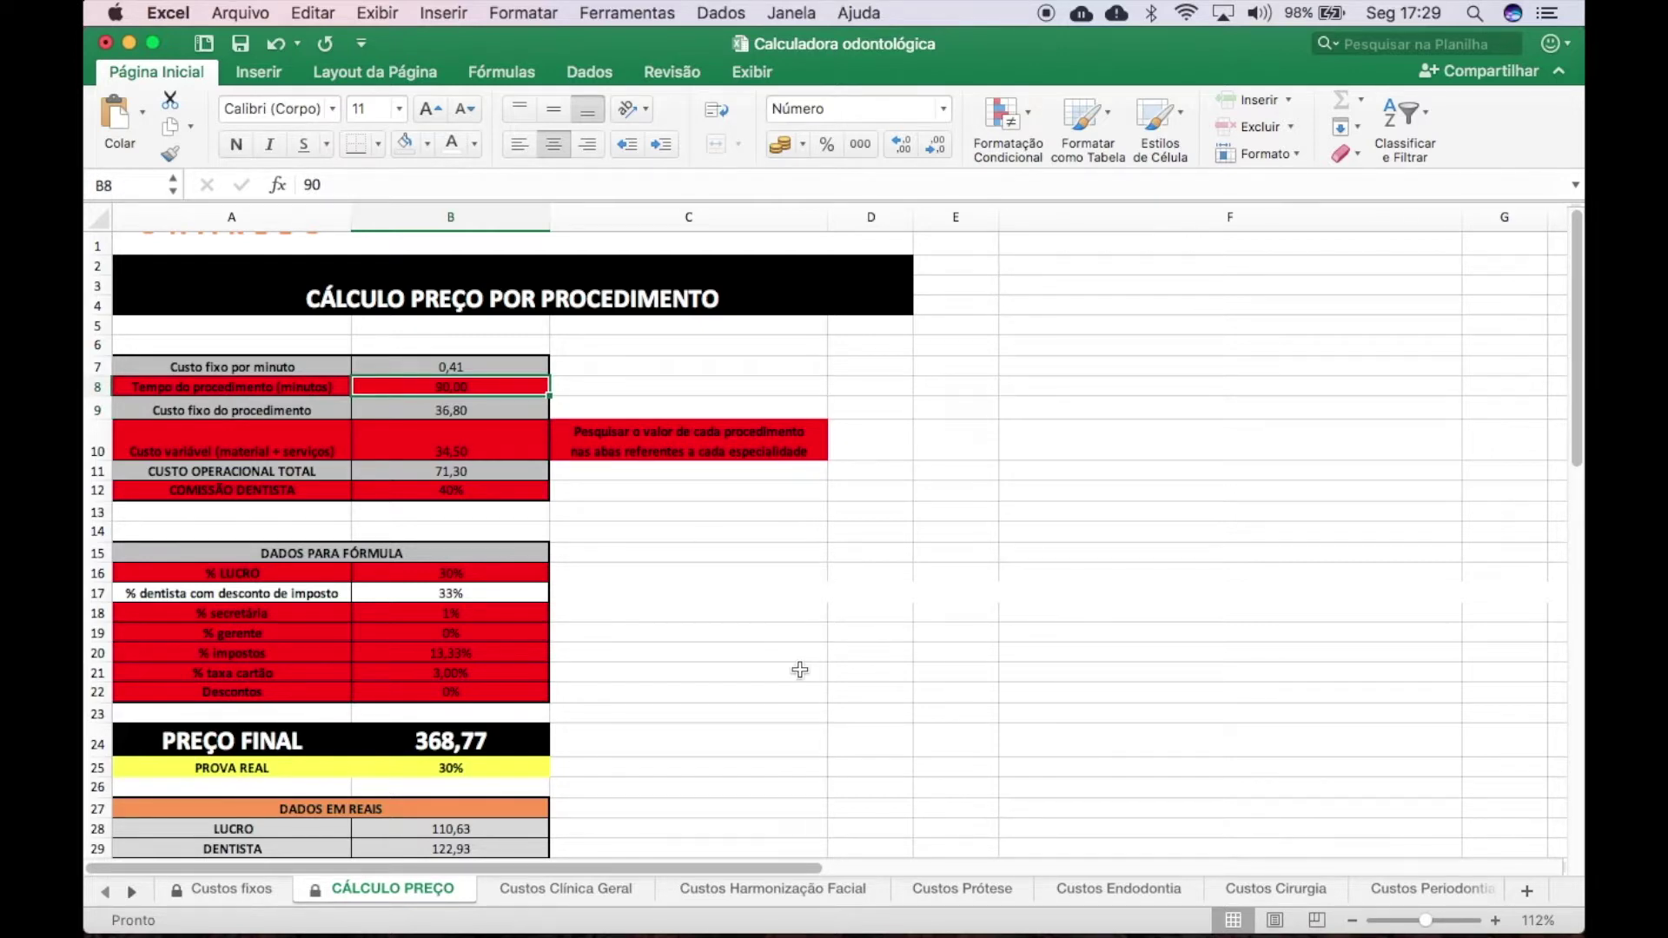
text(200)
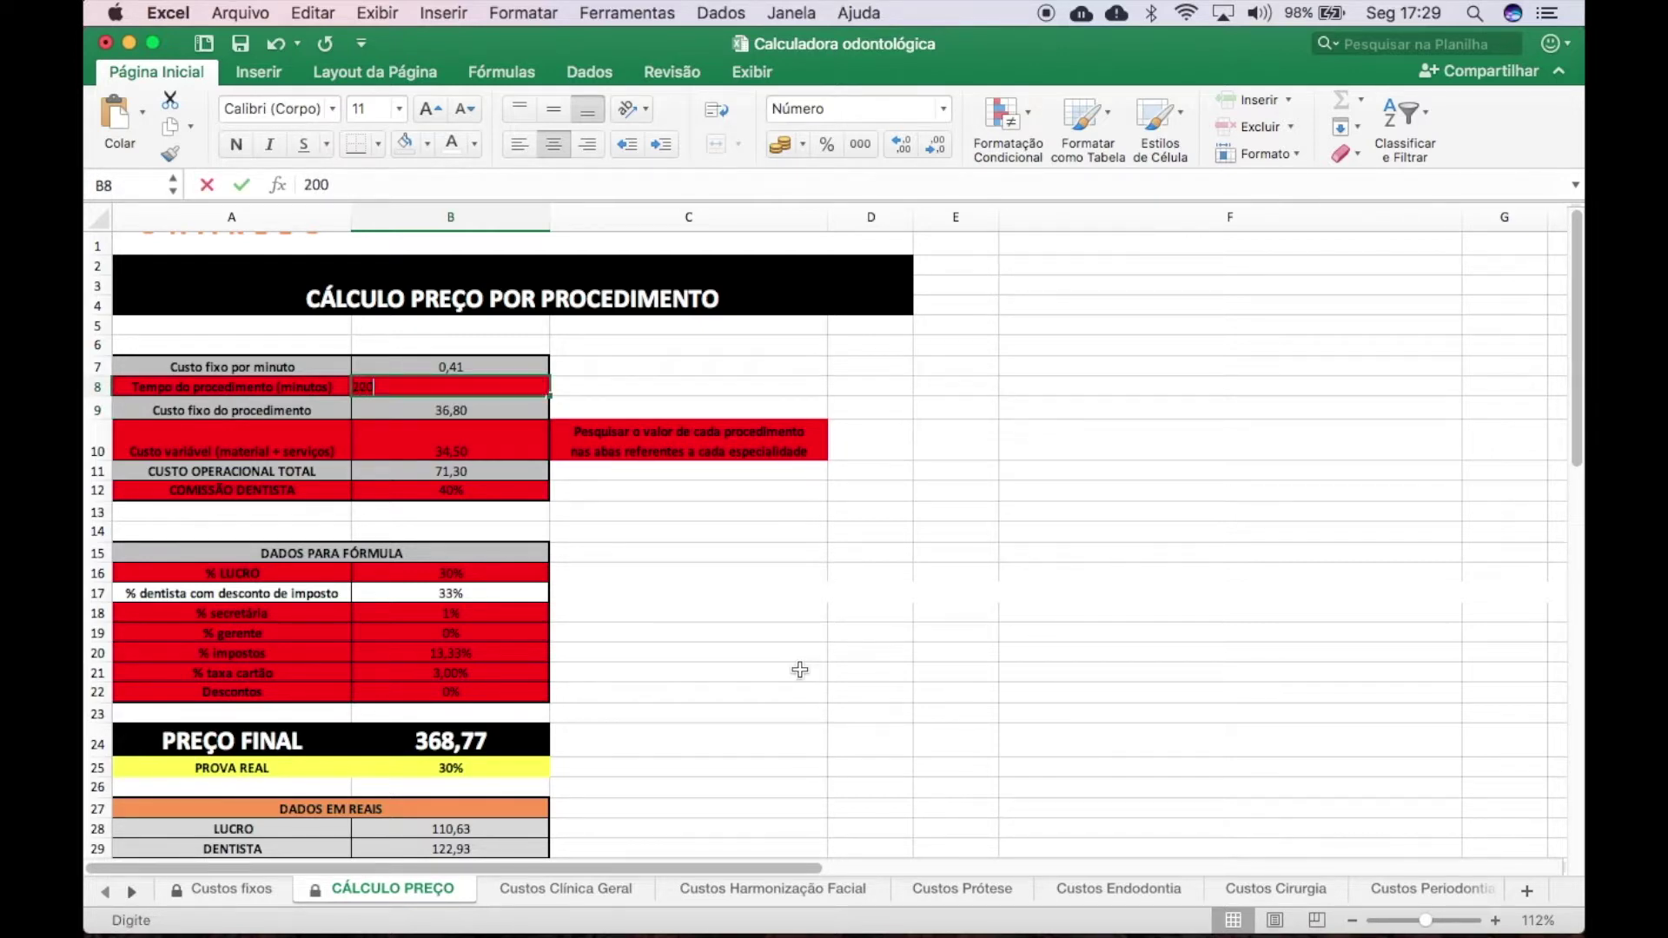
key(Return)
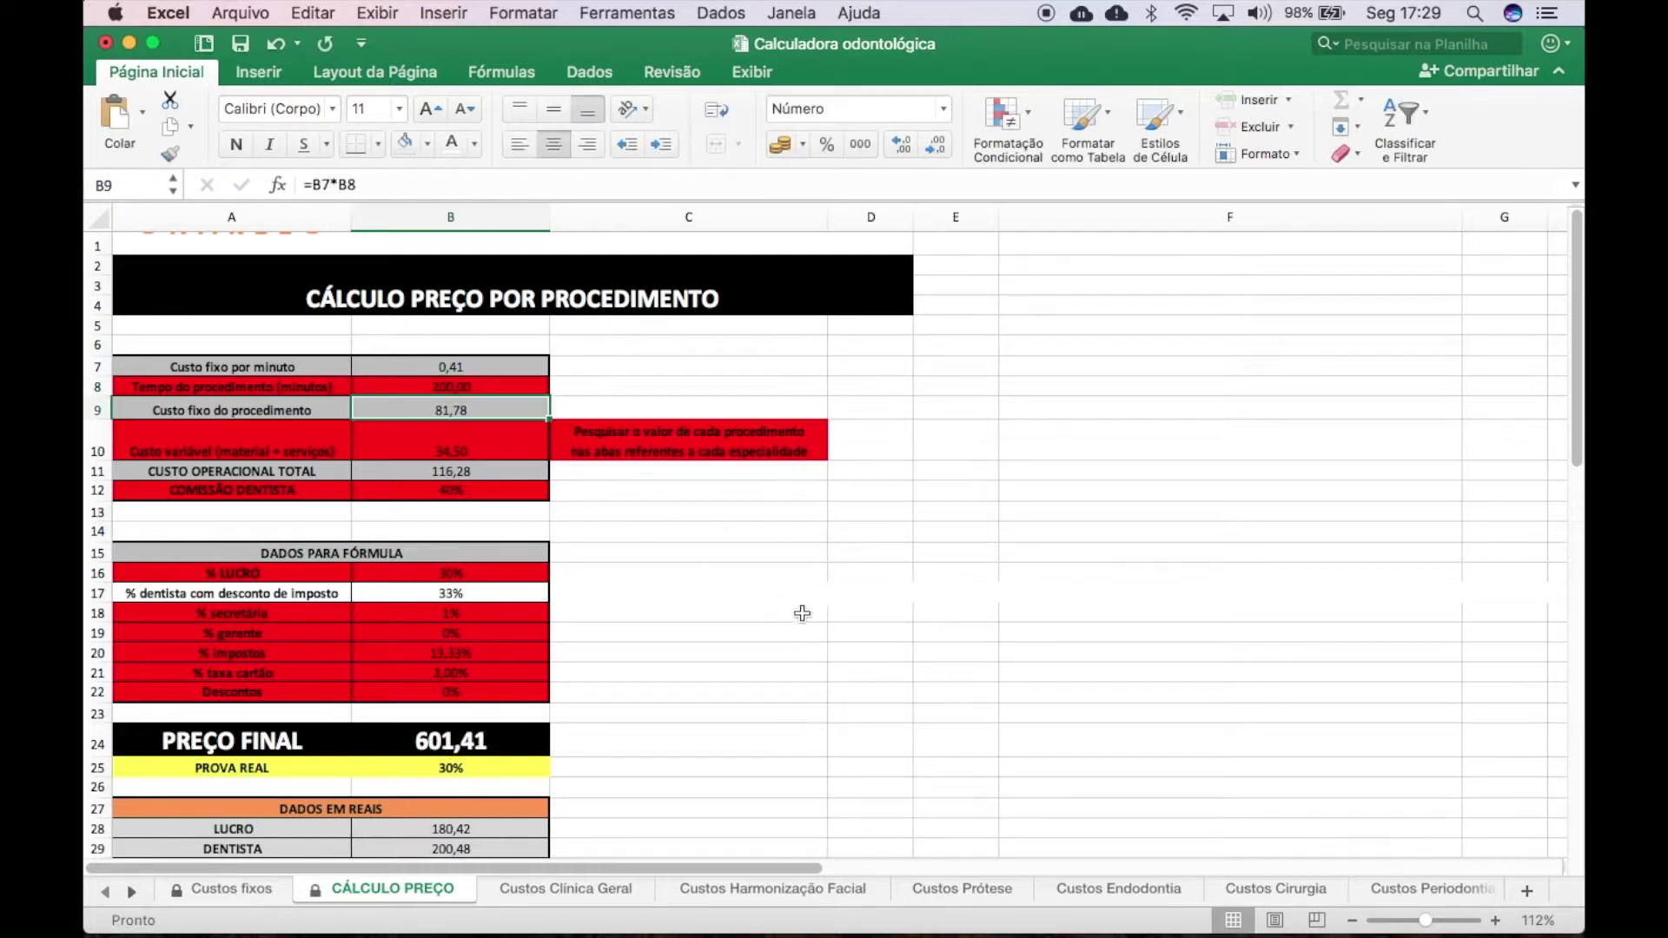
Step: Start a formula in the Custo variável cell B10 that references the Custos Prótese sheet
scroll(800, 612, down, 3)
click(472, 388)
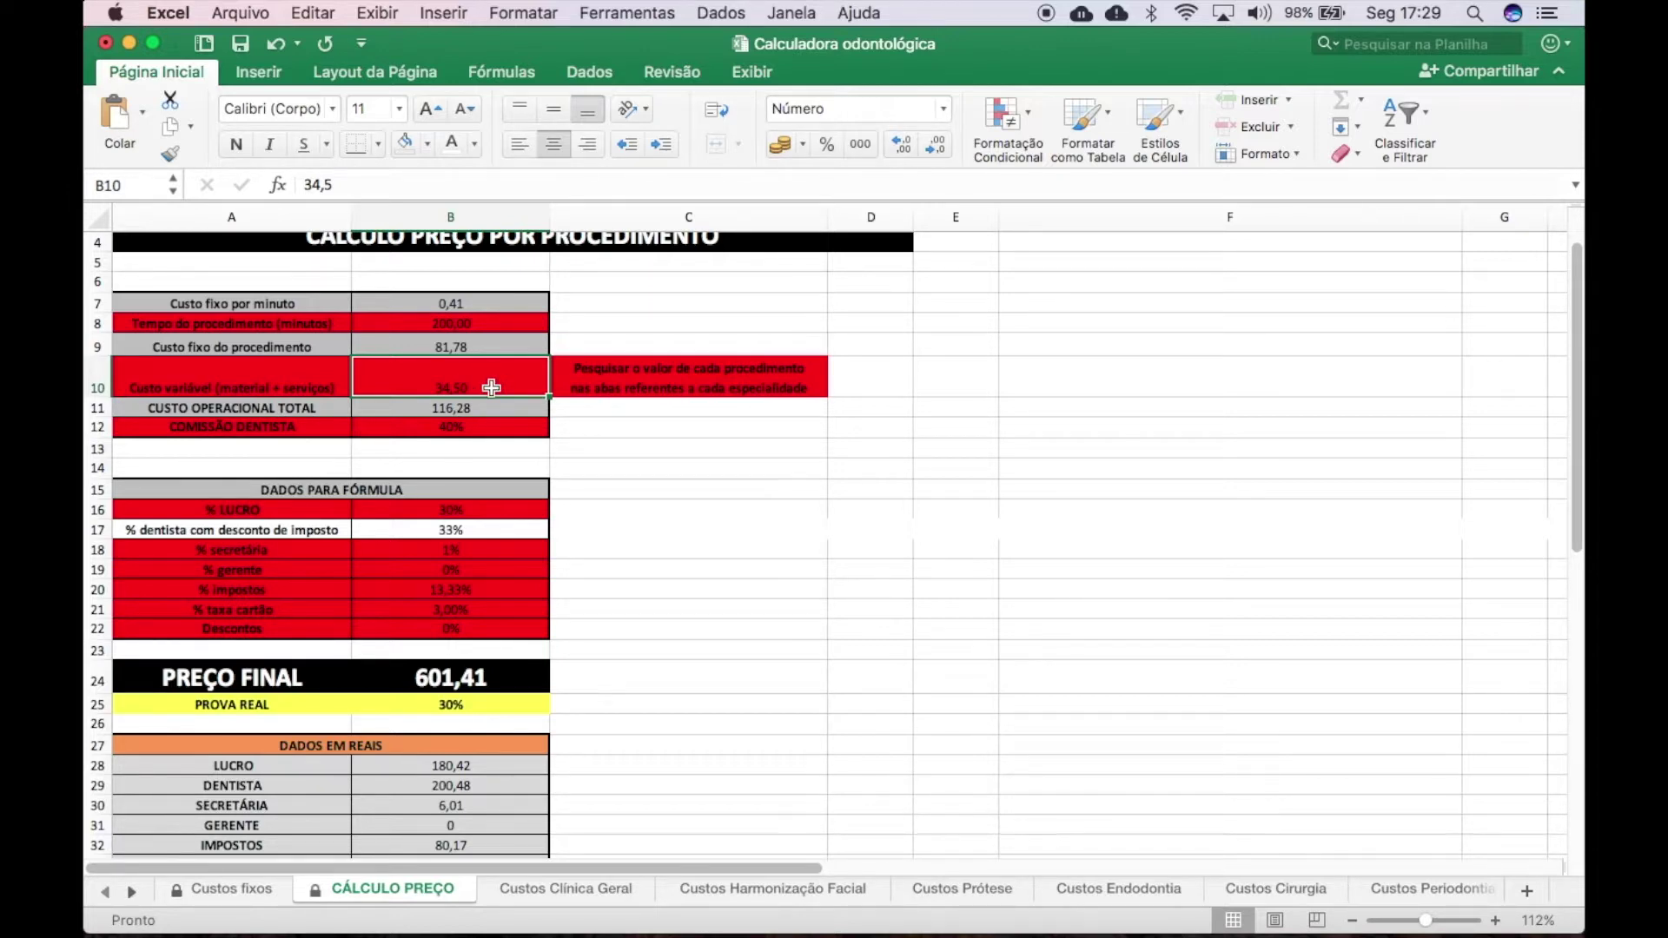
text(=)
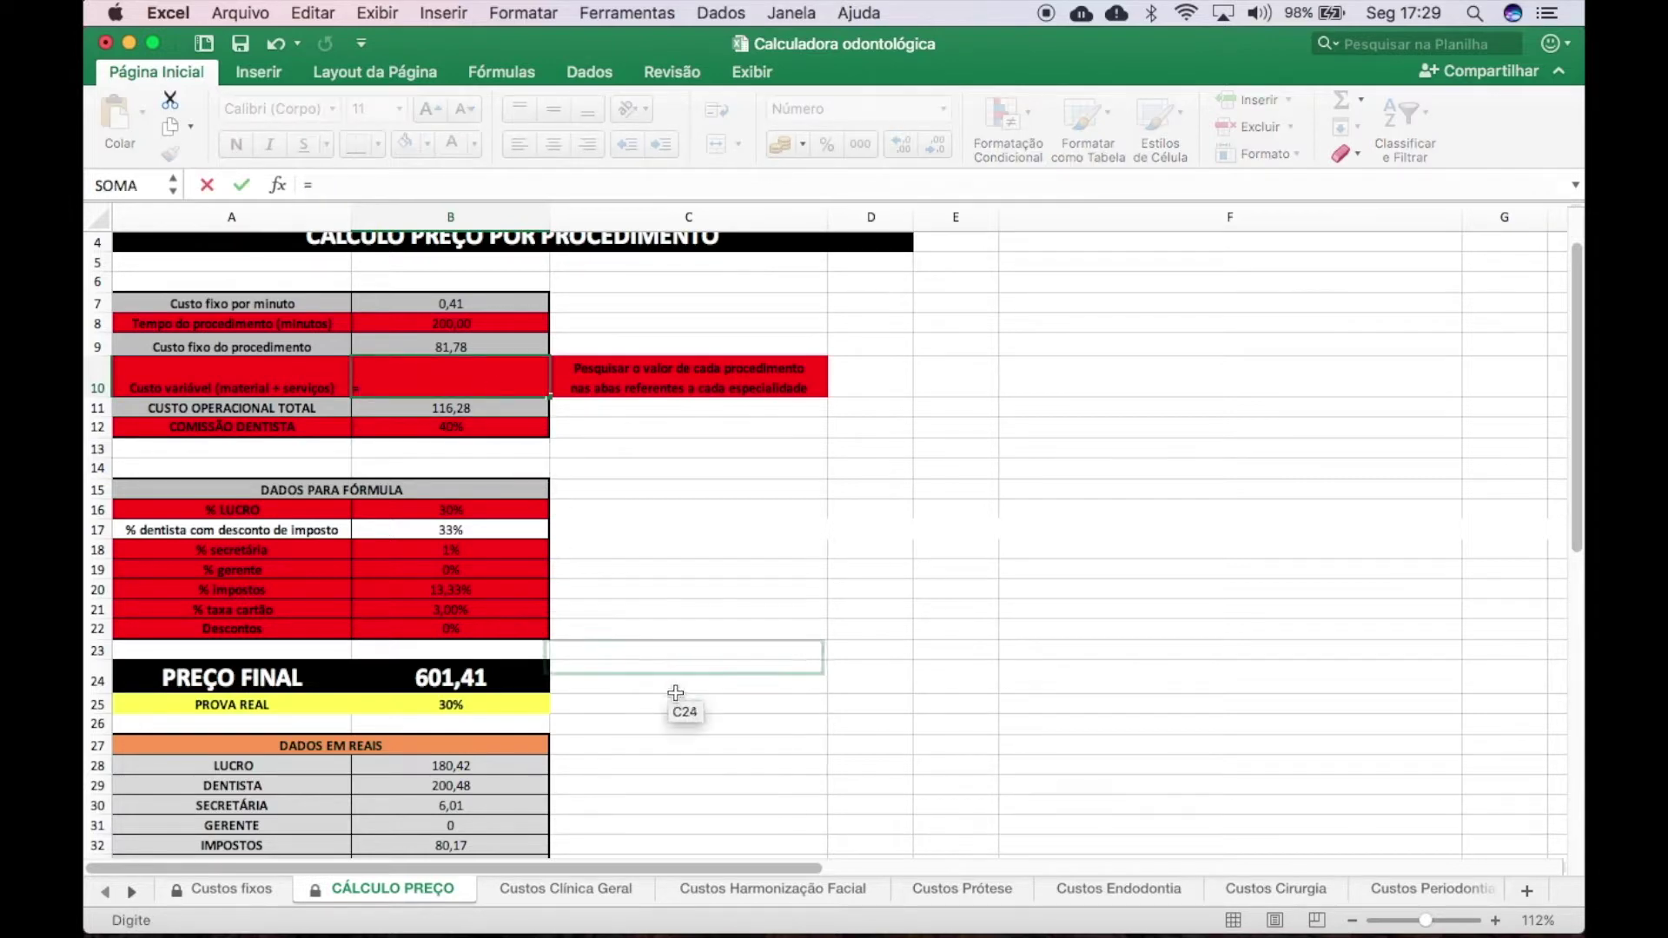
click(968, 890)
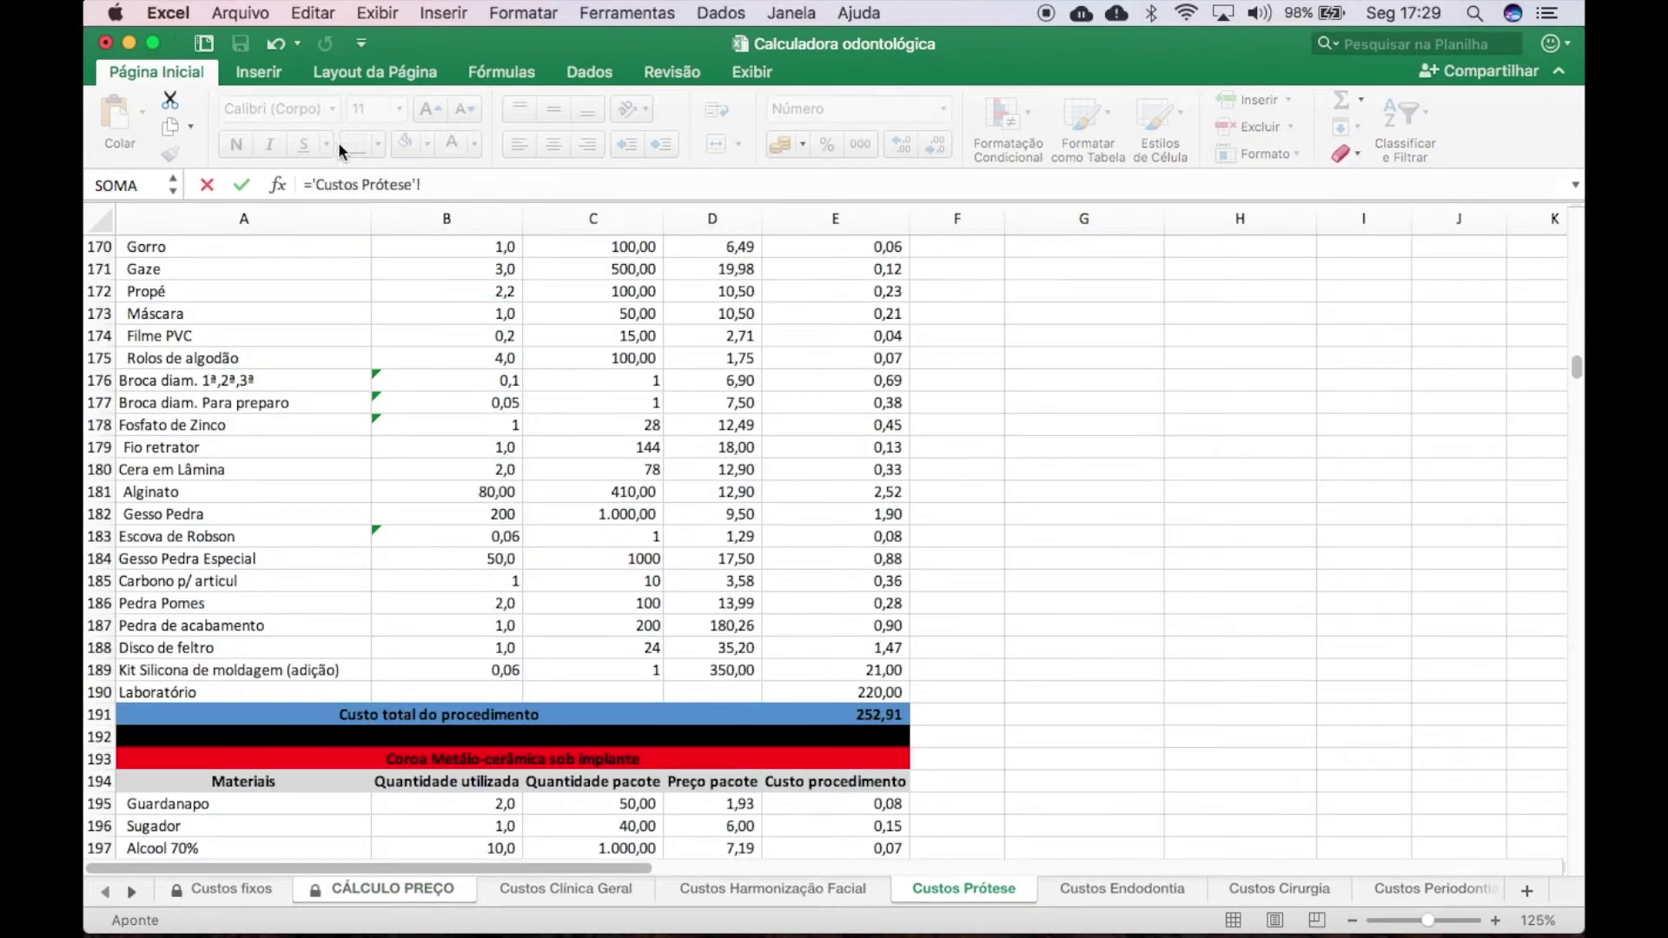
Step: Search the Custos Prótese sheet for "coroa" until reaching the Coroa Metálo-Cerâmica table, and close the search
click(314, 14)
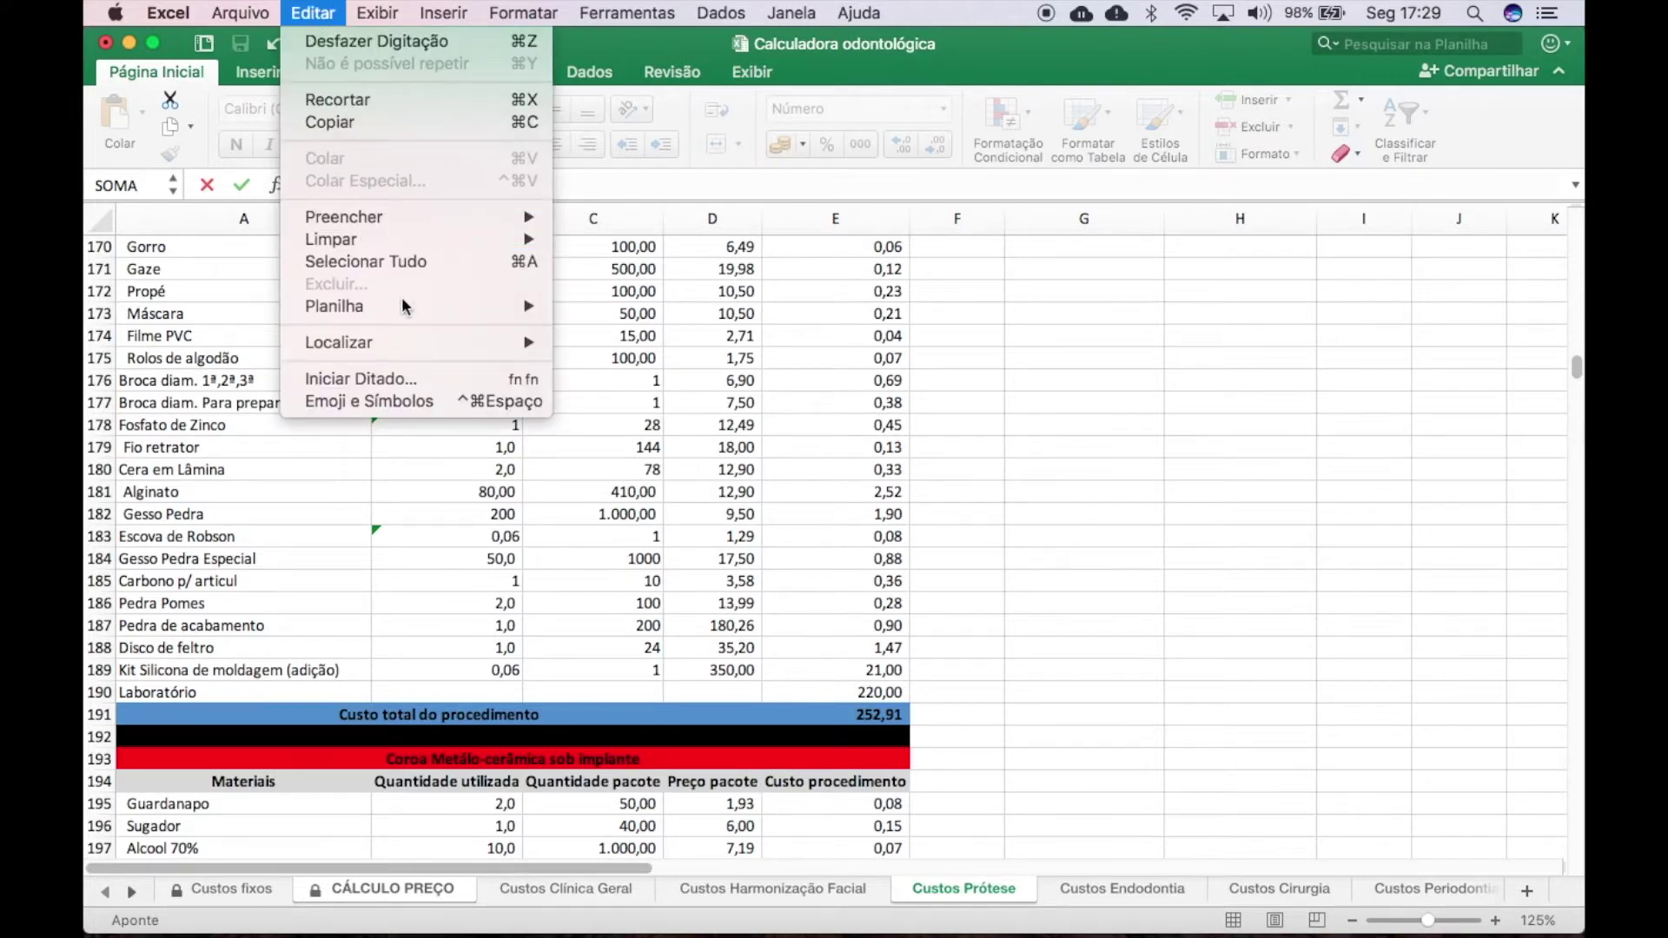
mouse_move(415, 340)
click(603, 341)
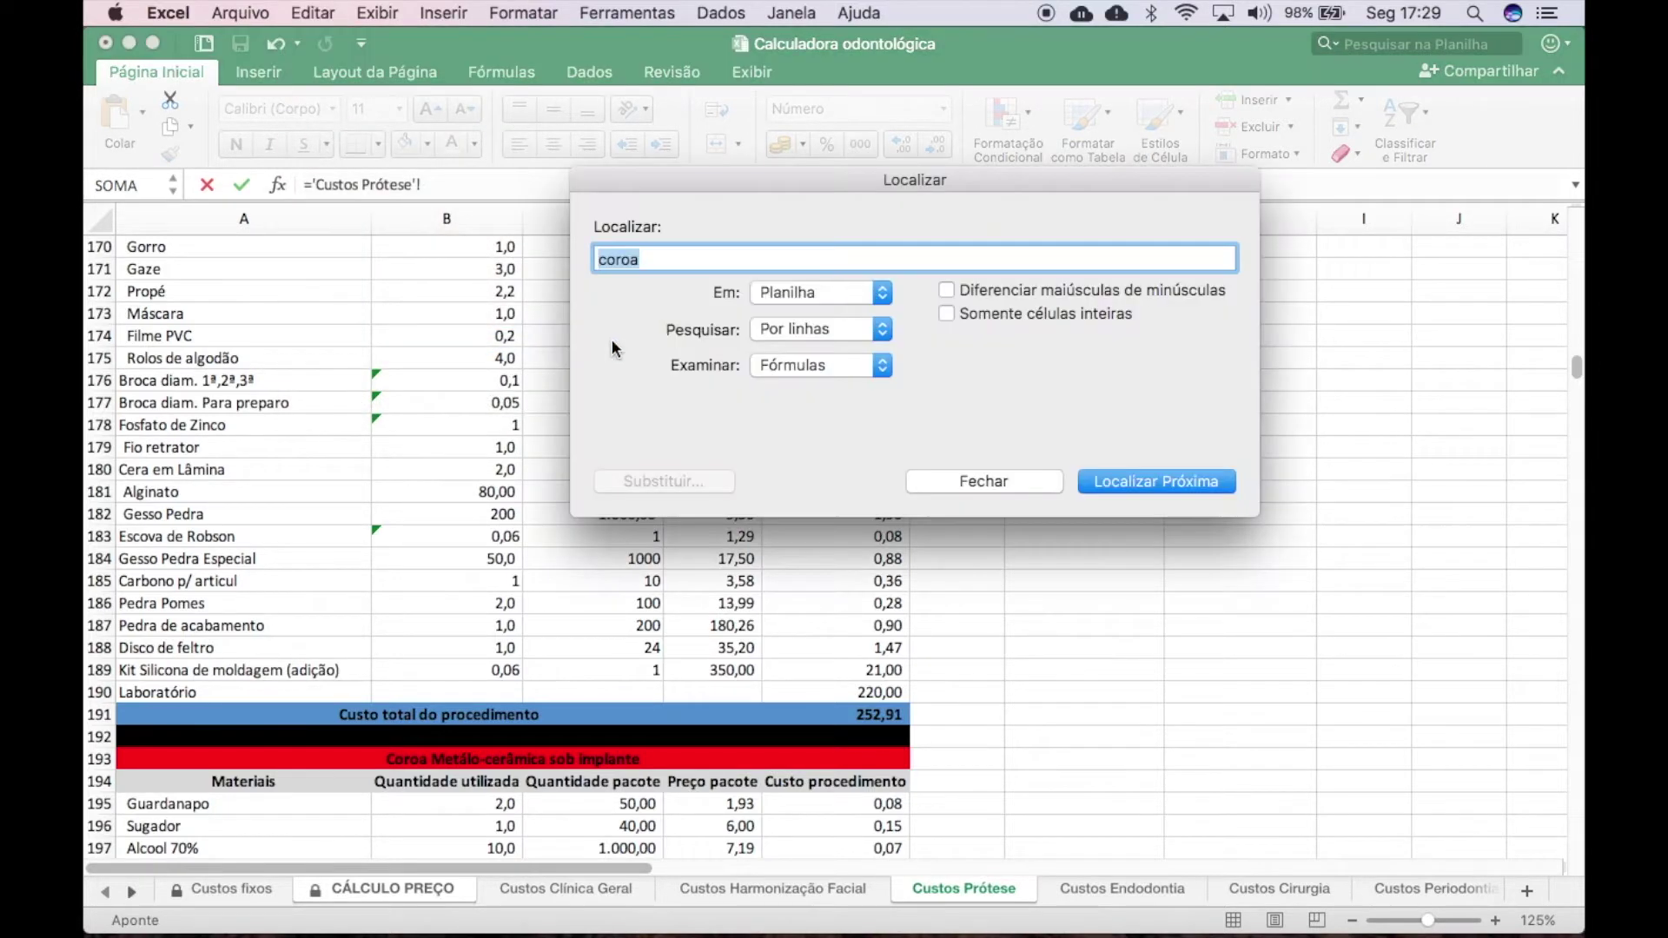
text(coroa)
click(1162, 482)
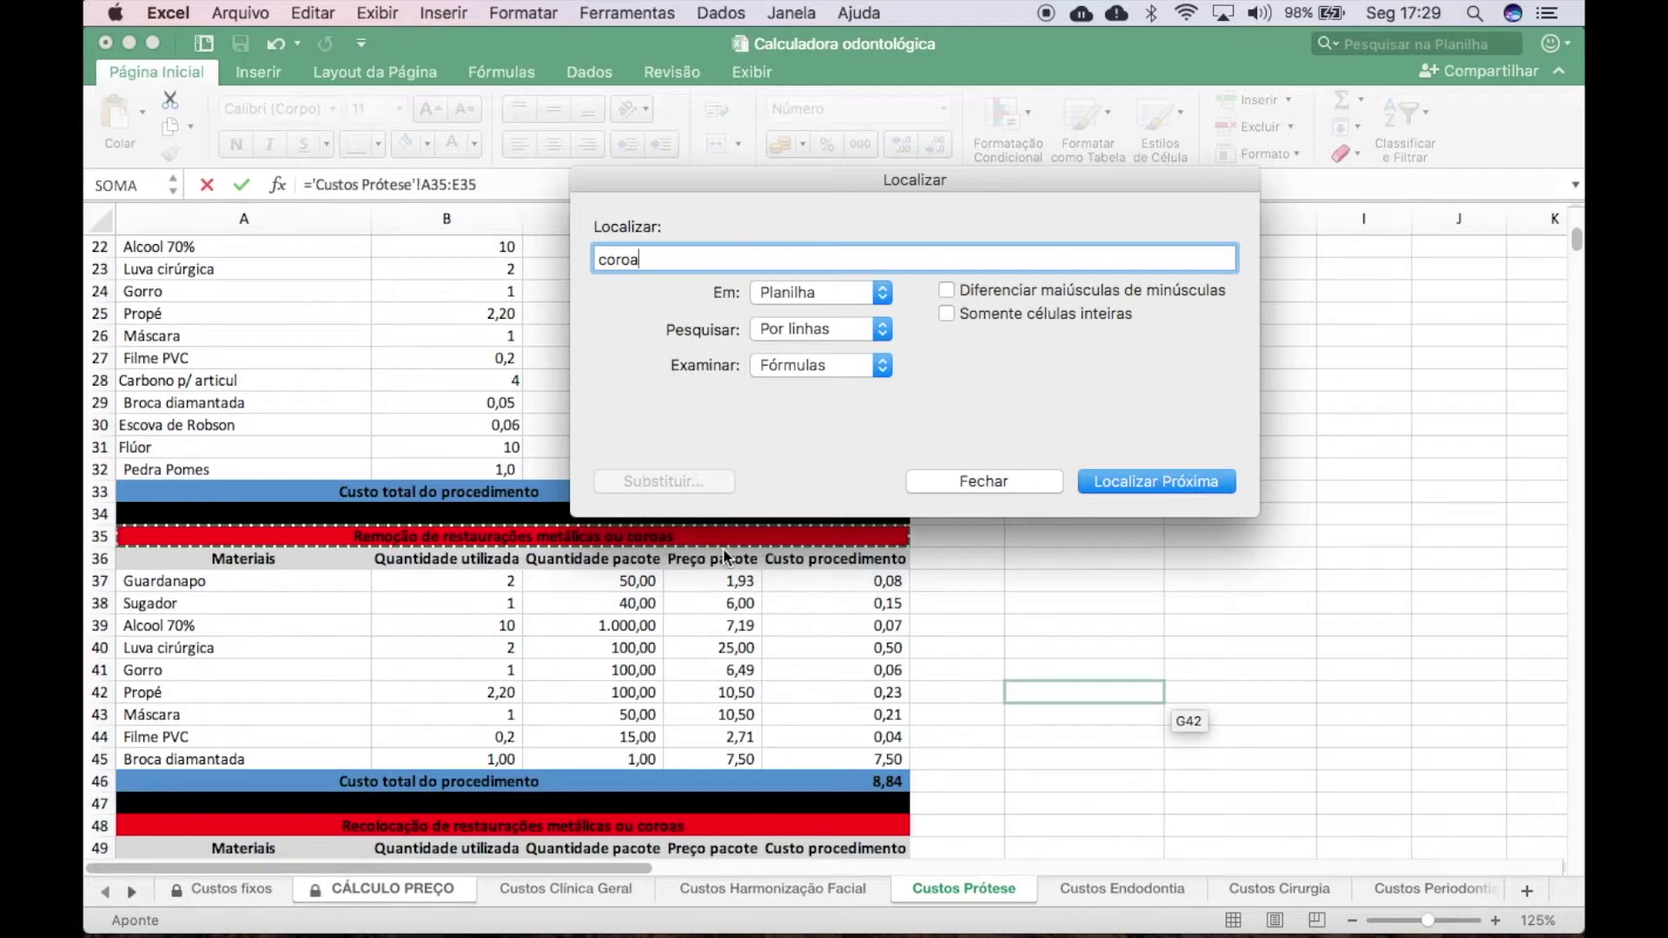
click(1156, 485)
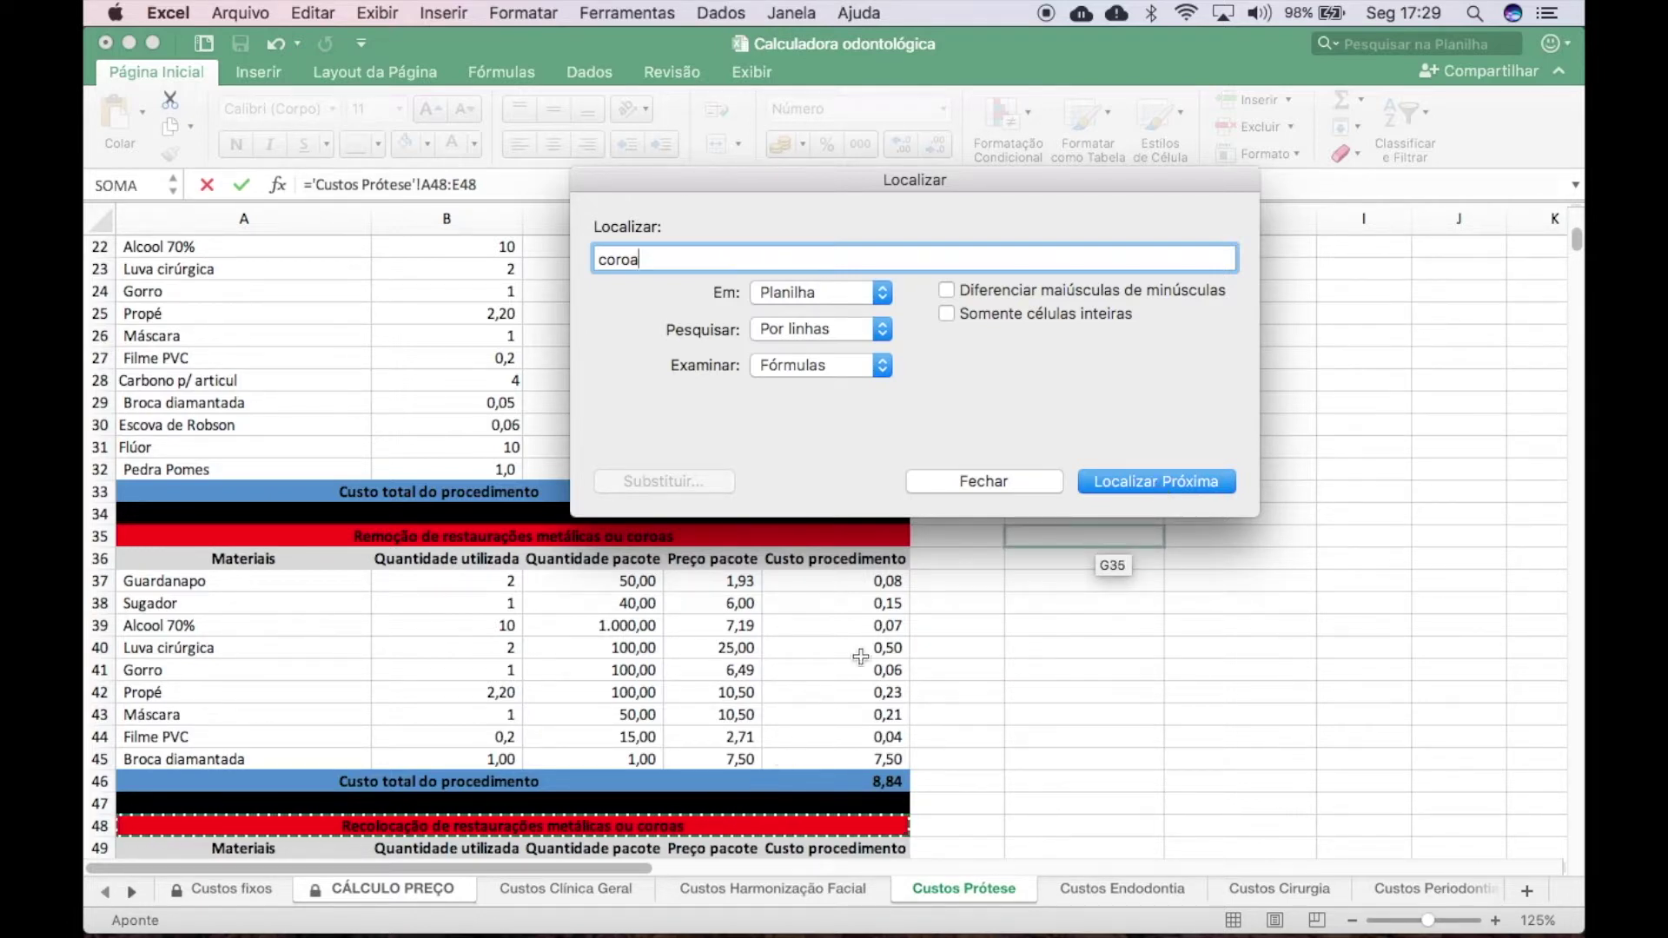
click(1145, 483)
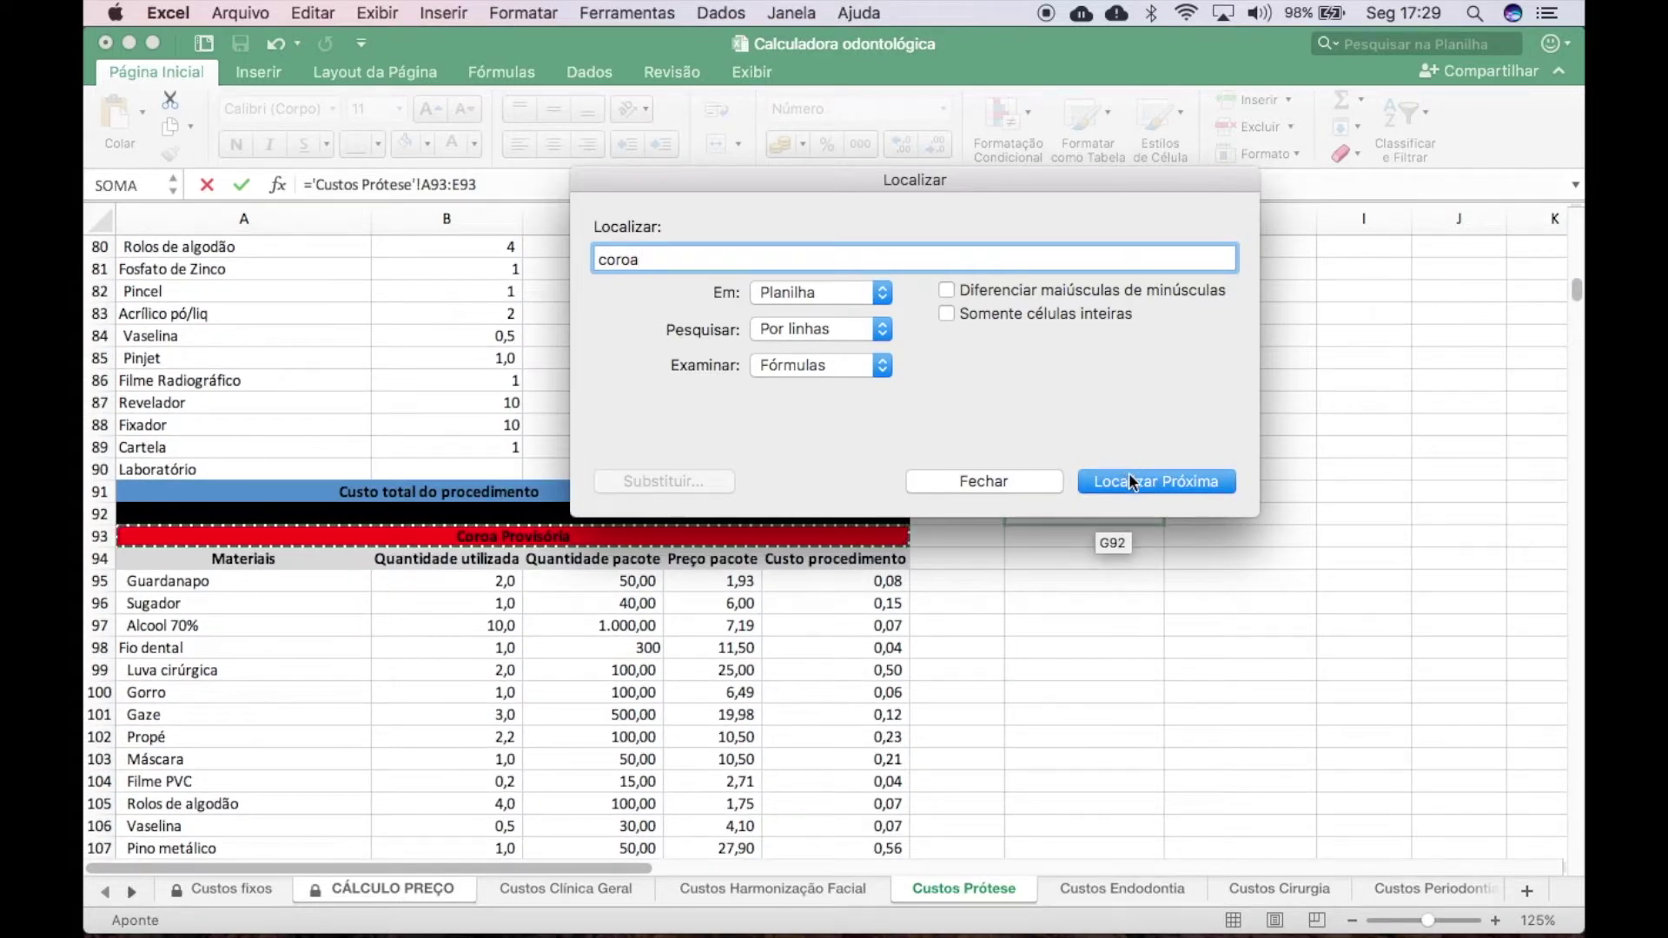
click(1132, 482)
scroll(1016, 779, down, 1)
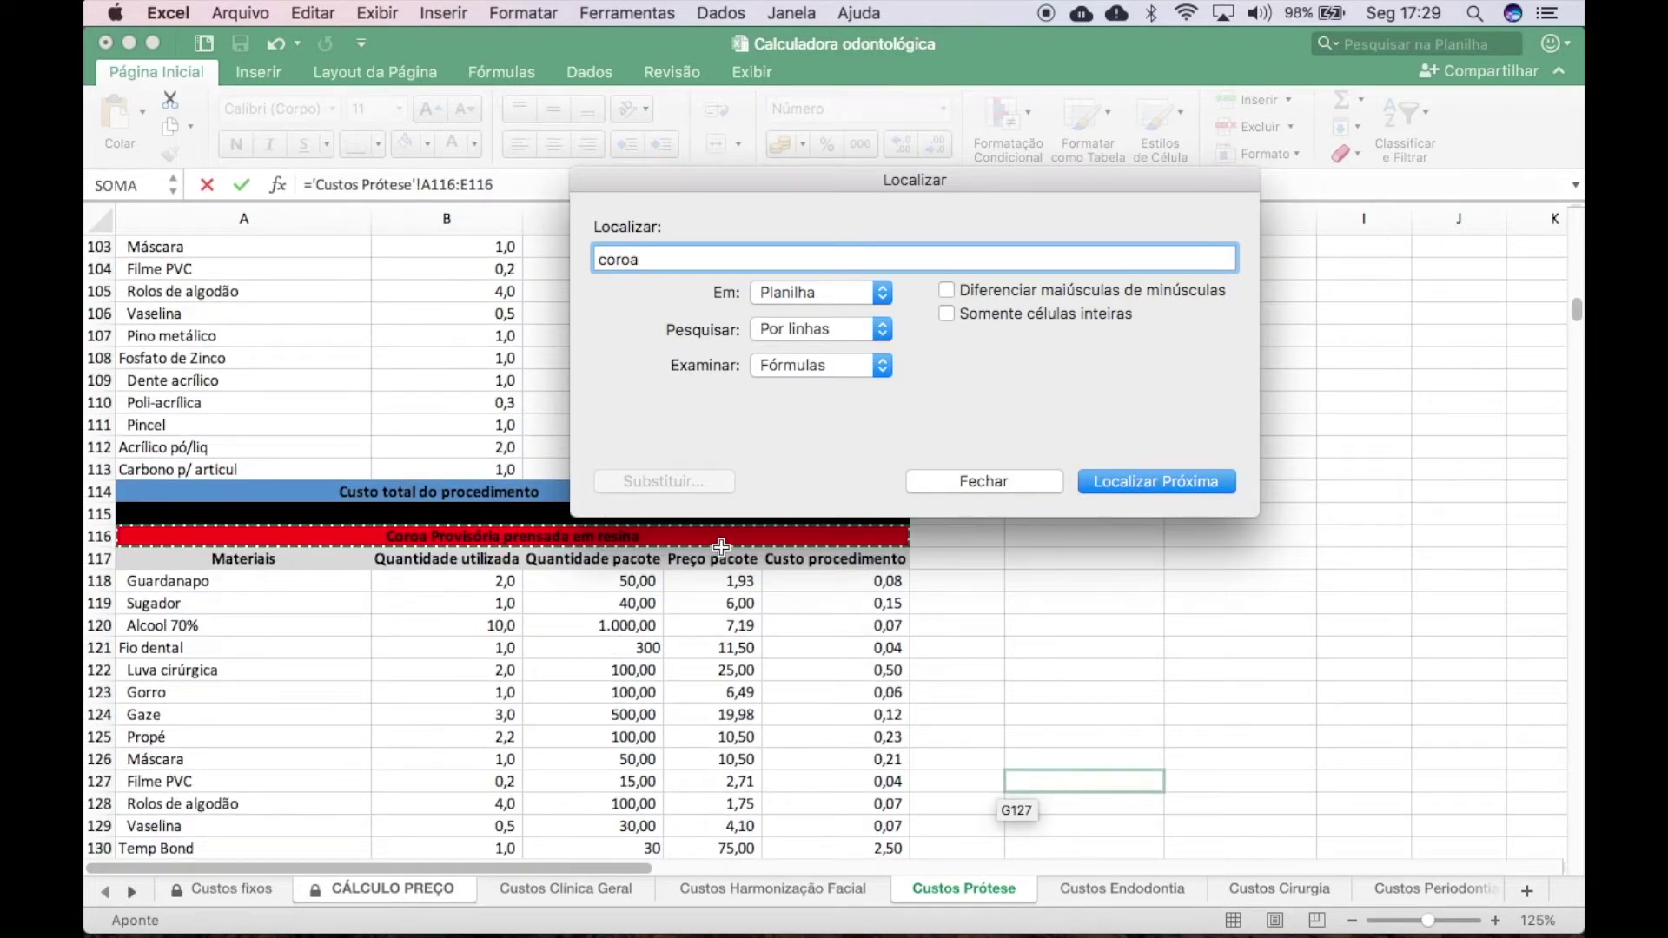
click(1122, 479)
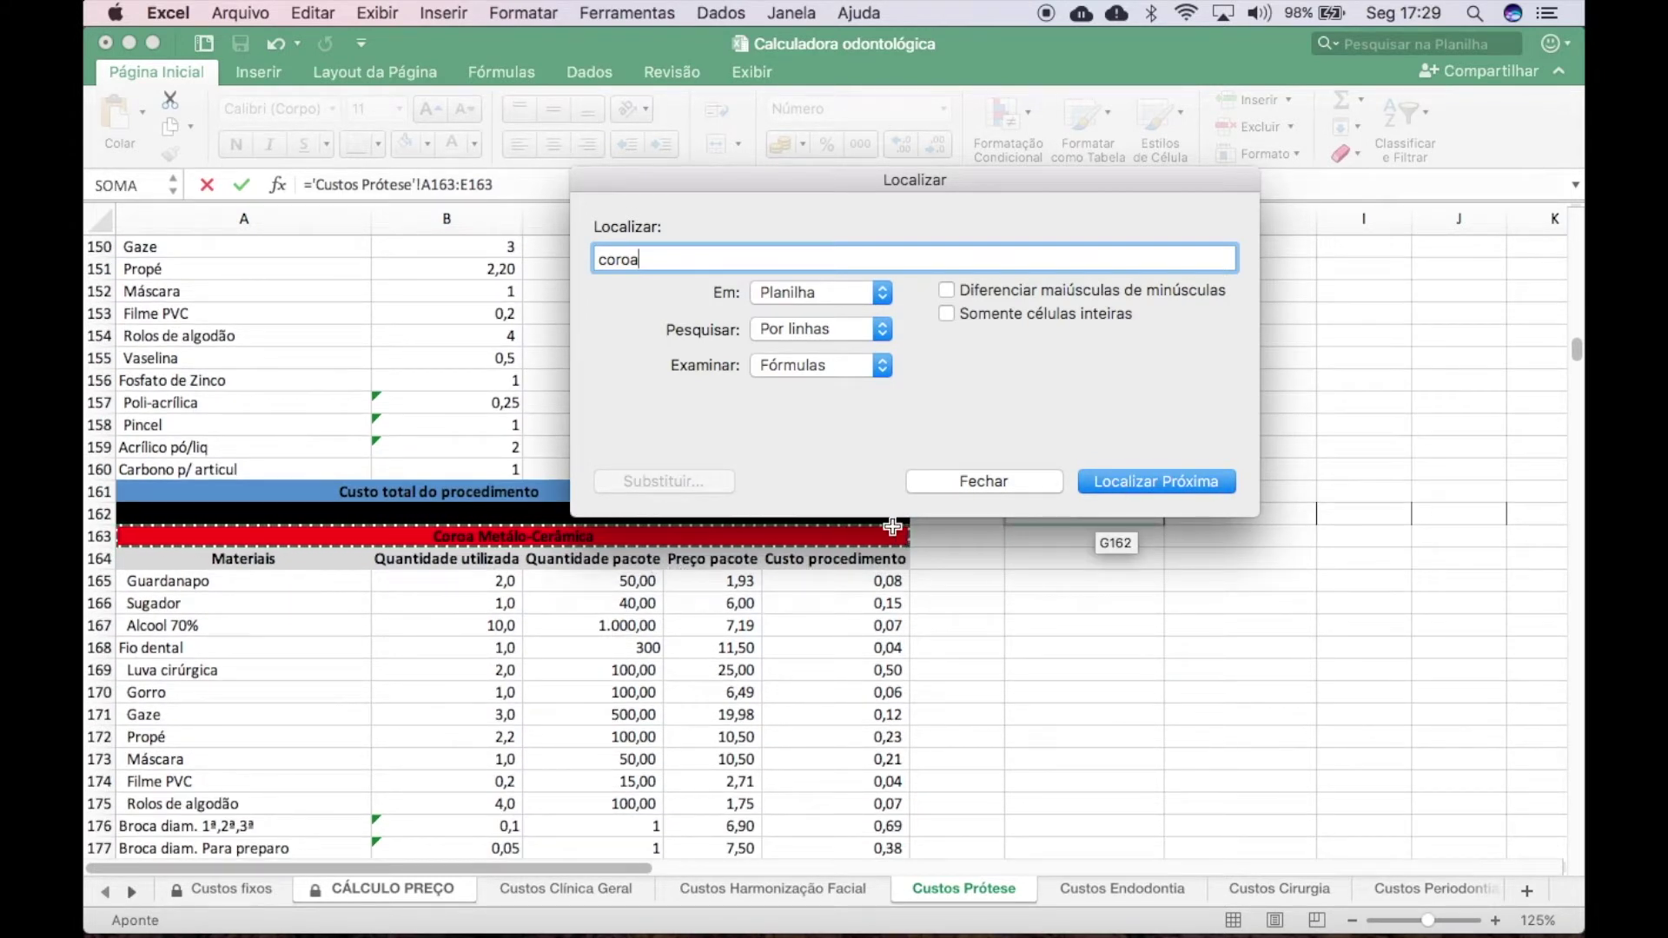
click(1008, 485)
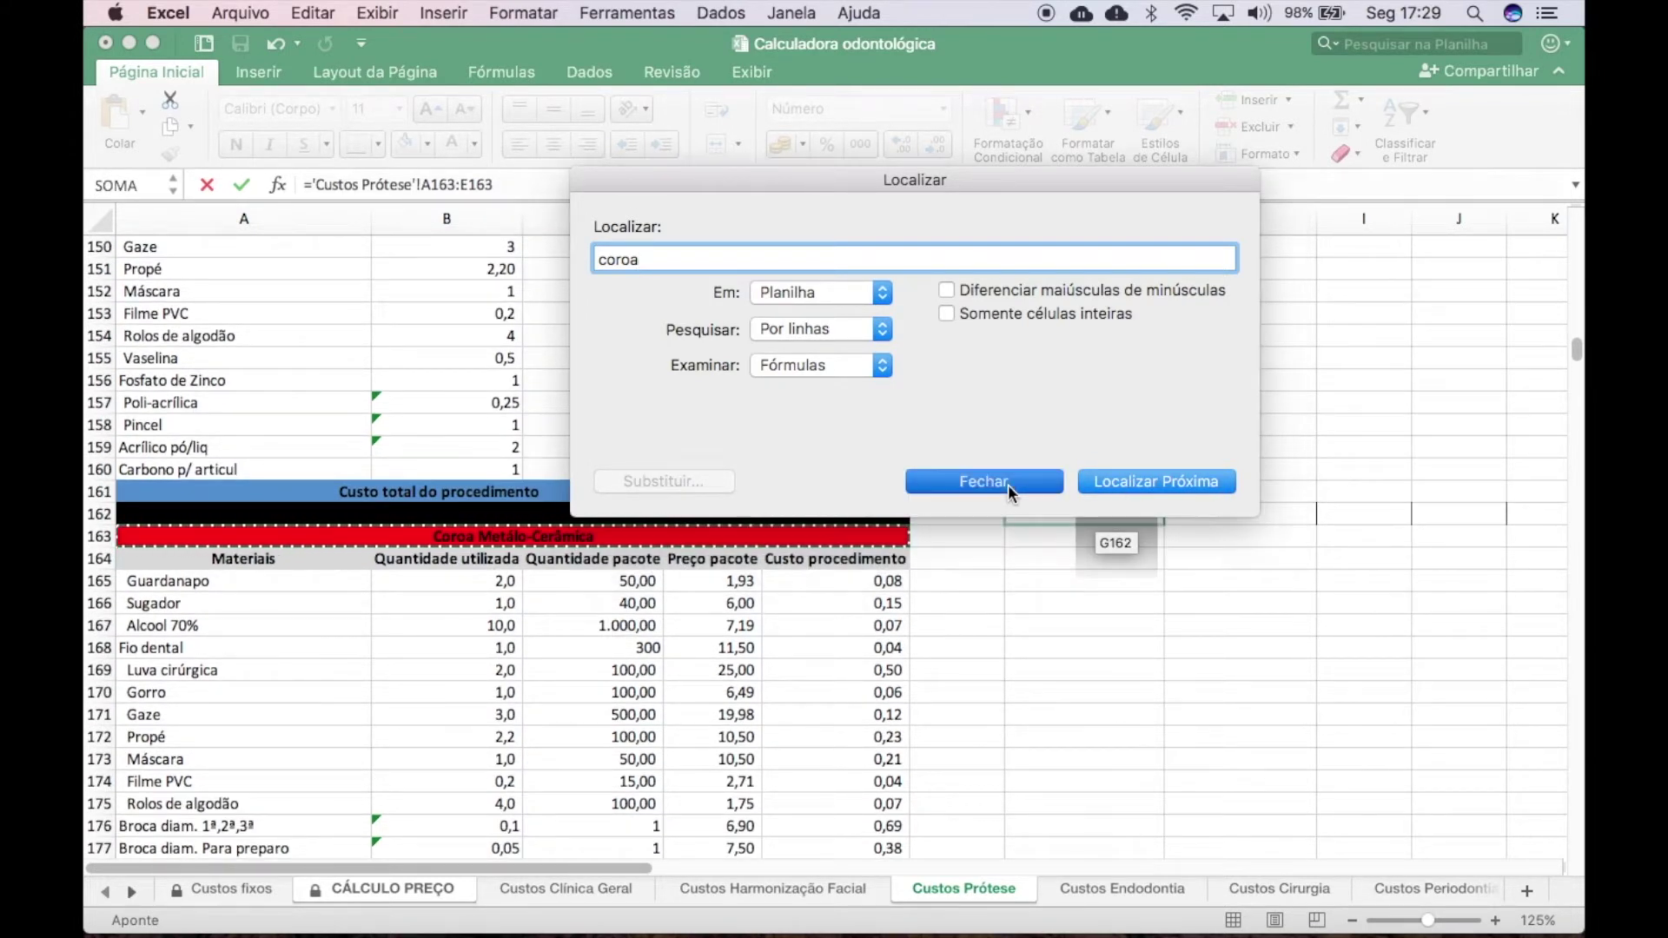
Step: Complete the Custo variável formula in B10 by referencing the Coroa Metálo-Cerâmica total cost cell E191 on the Custos Prótese sheet
scroll(784, 613, down, 6)
scroll(783, 614, down, 4)
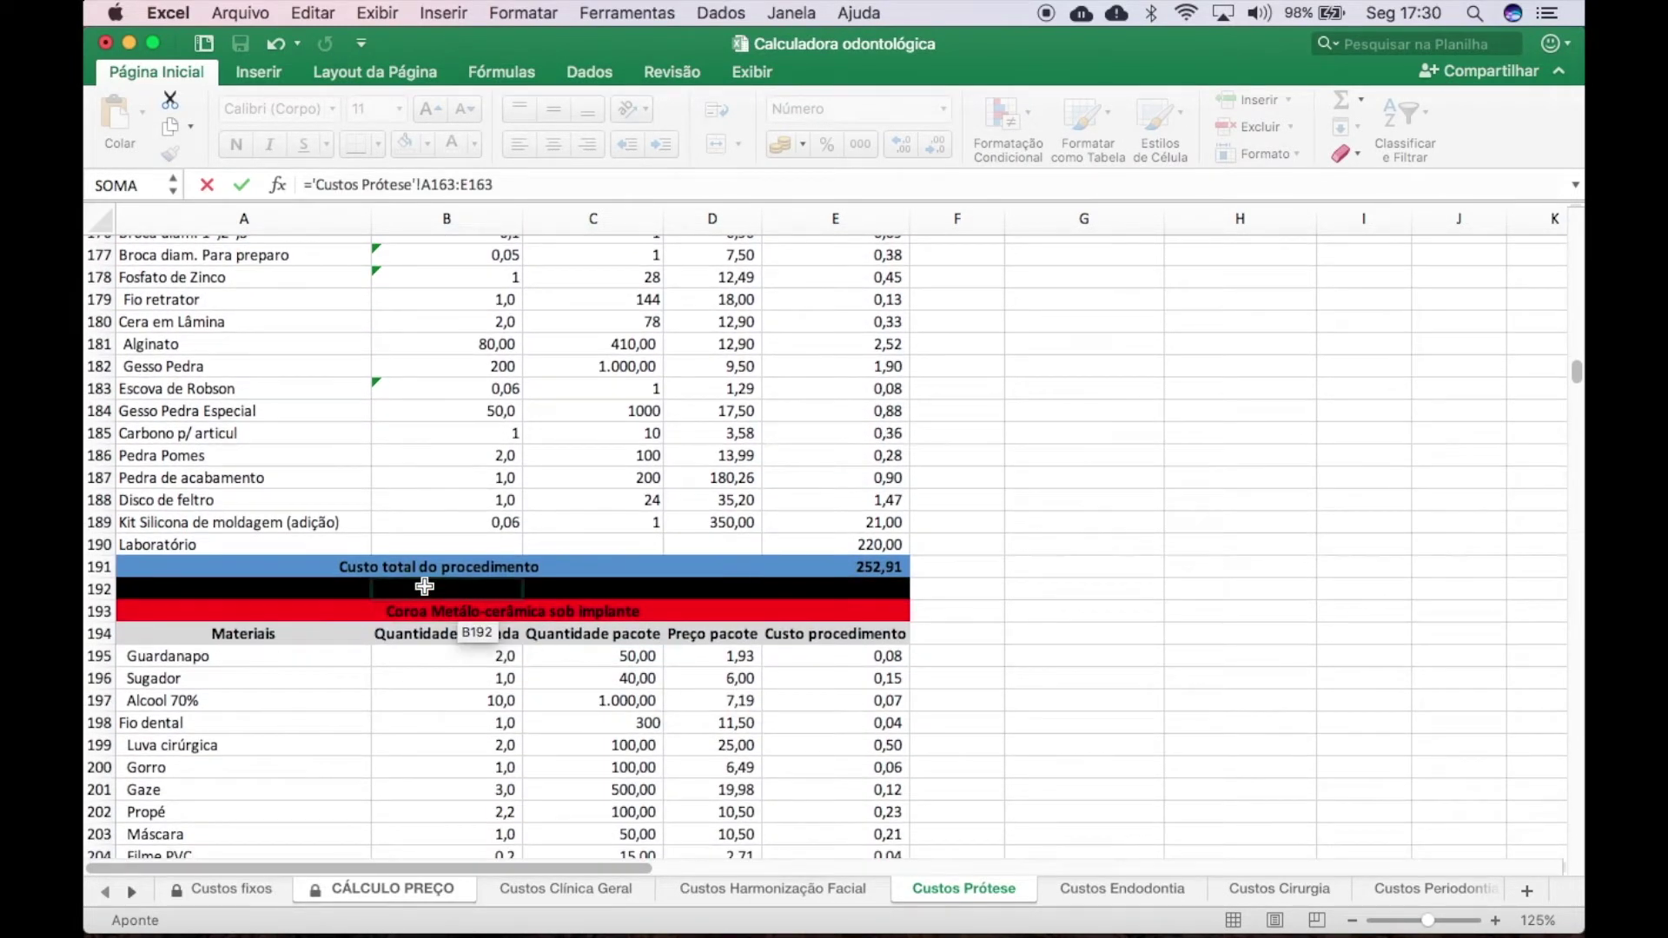
click(882, 565)
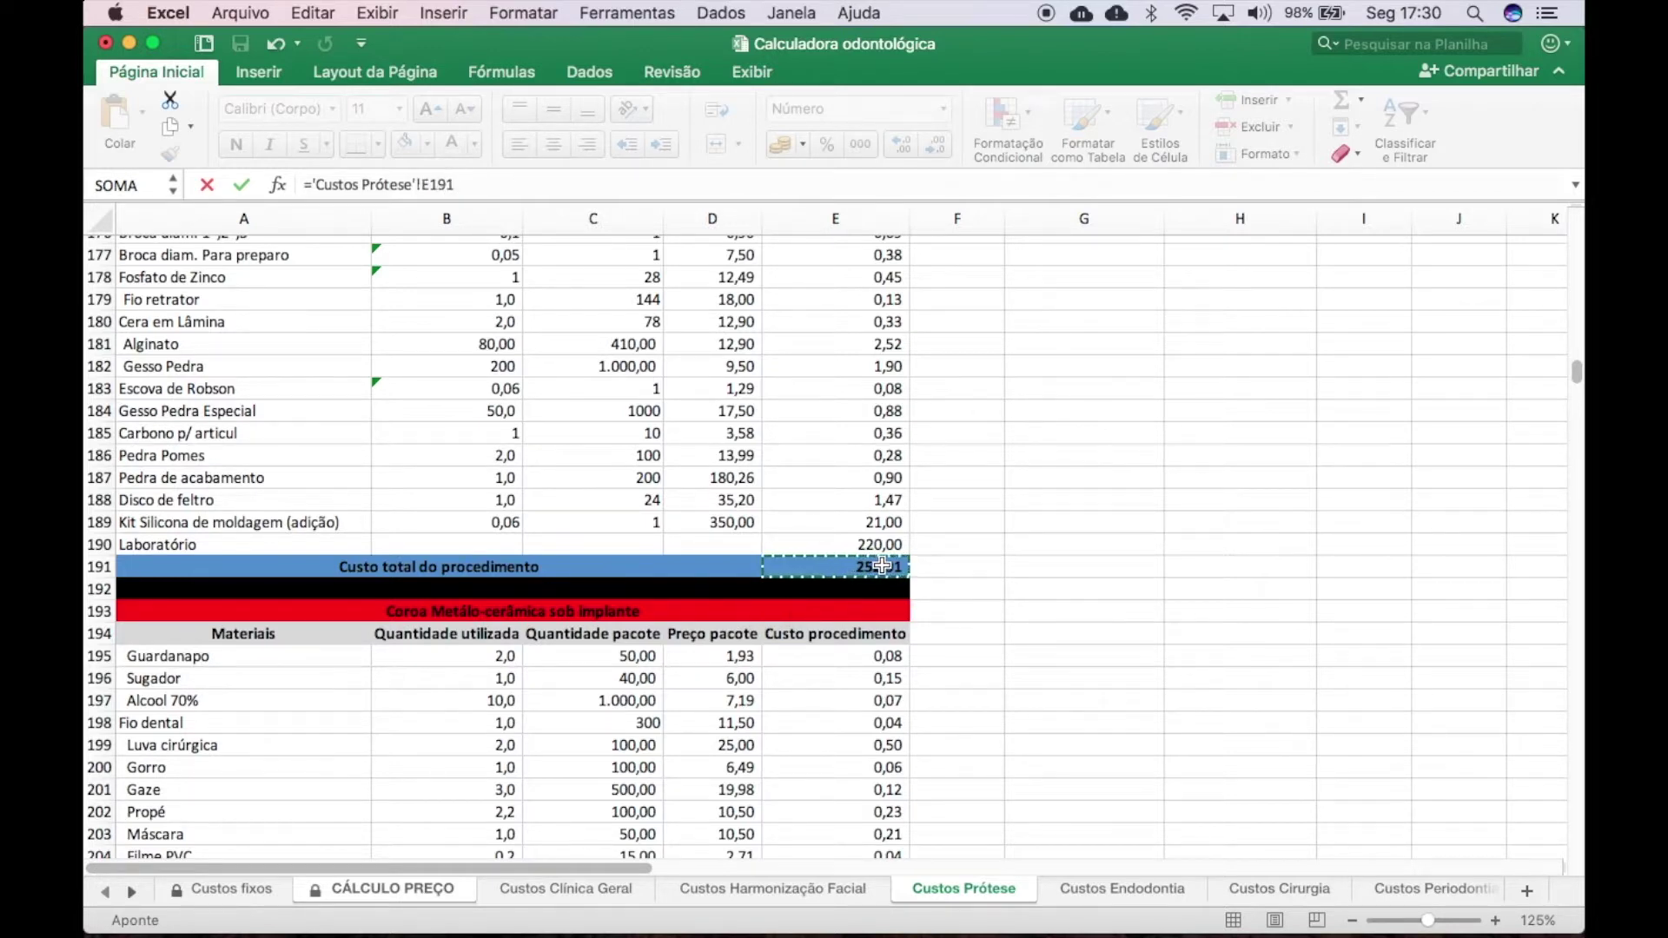
key(Return)
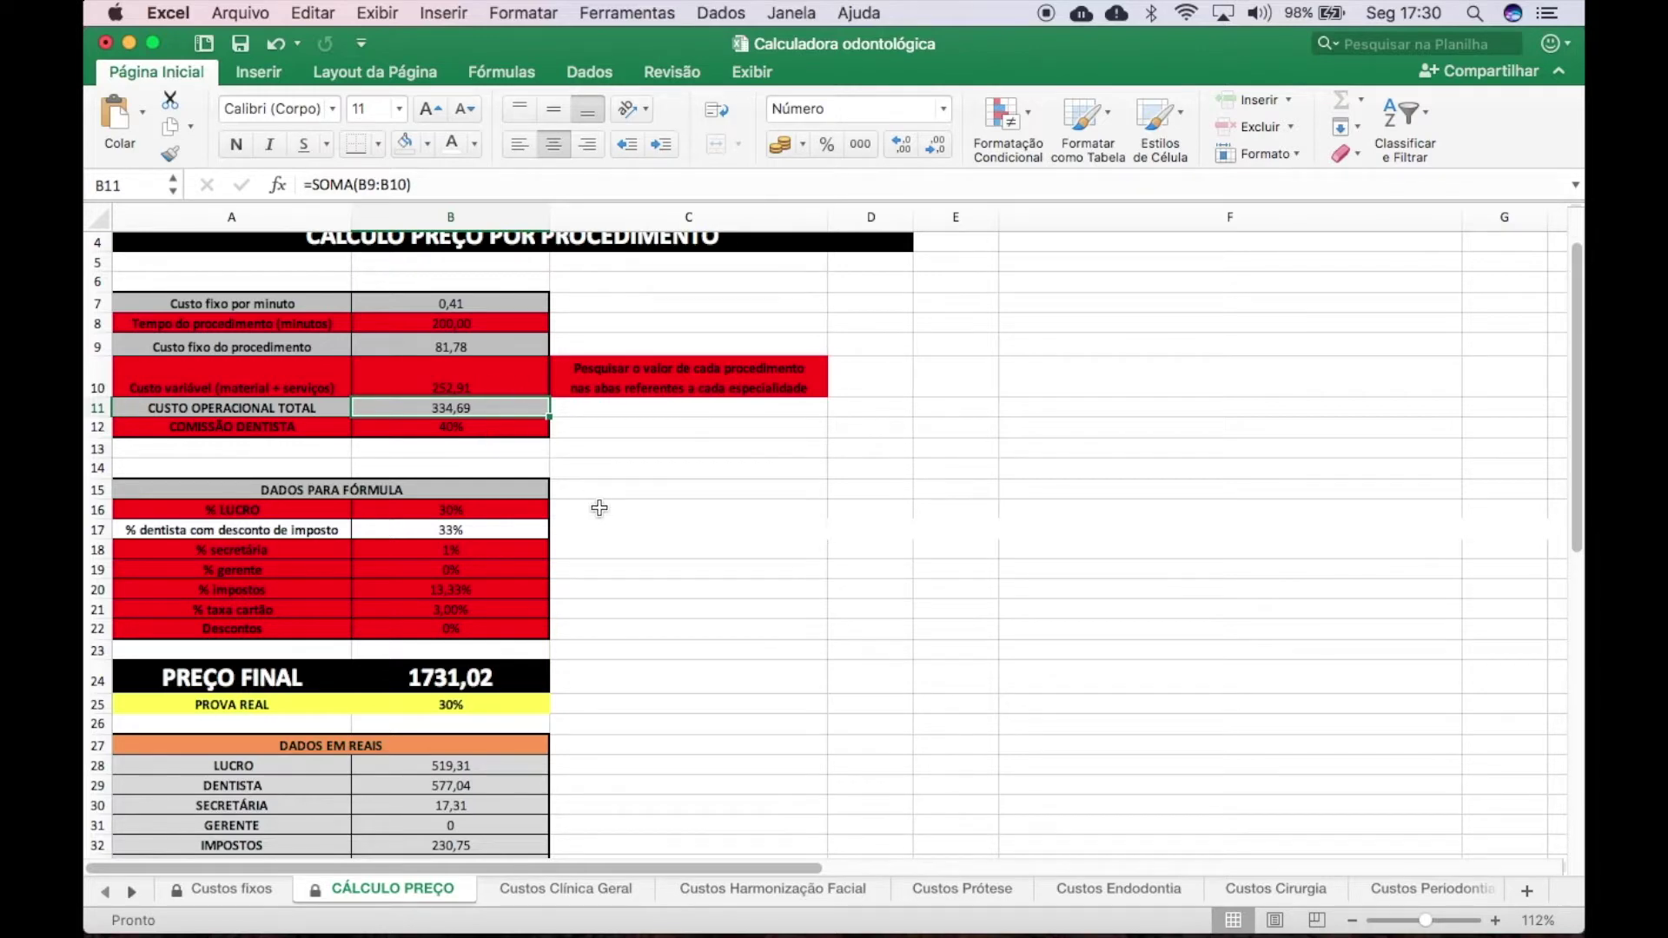
Step: Set the Comissão dentista in cell B12 to 36%
scroll(600, 508, down, 1)
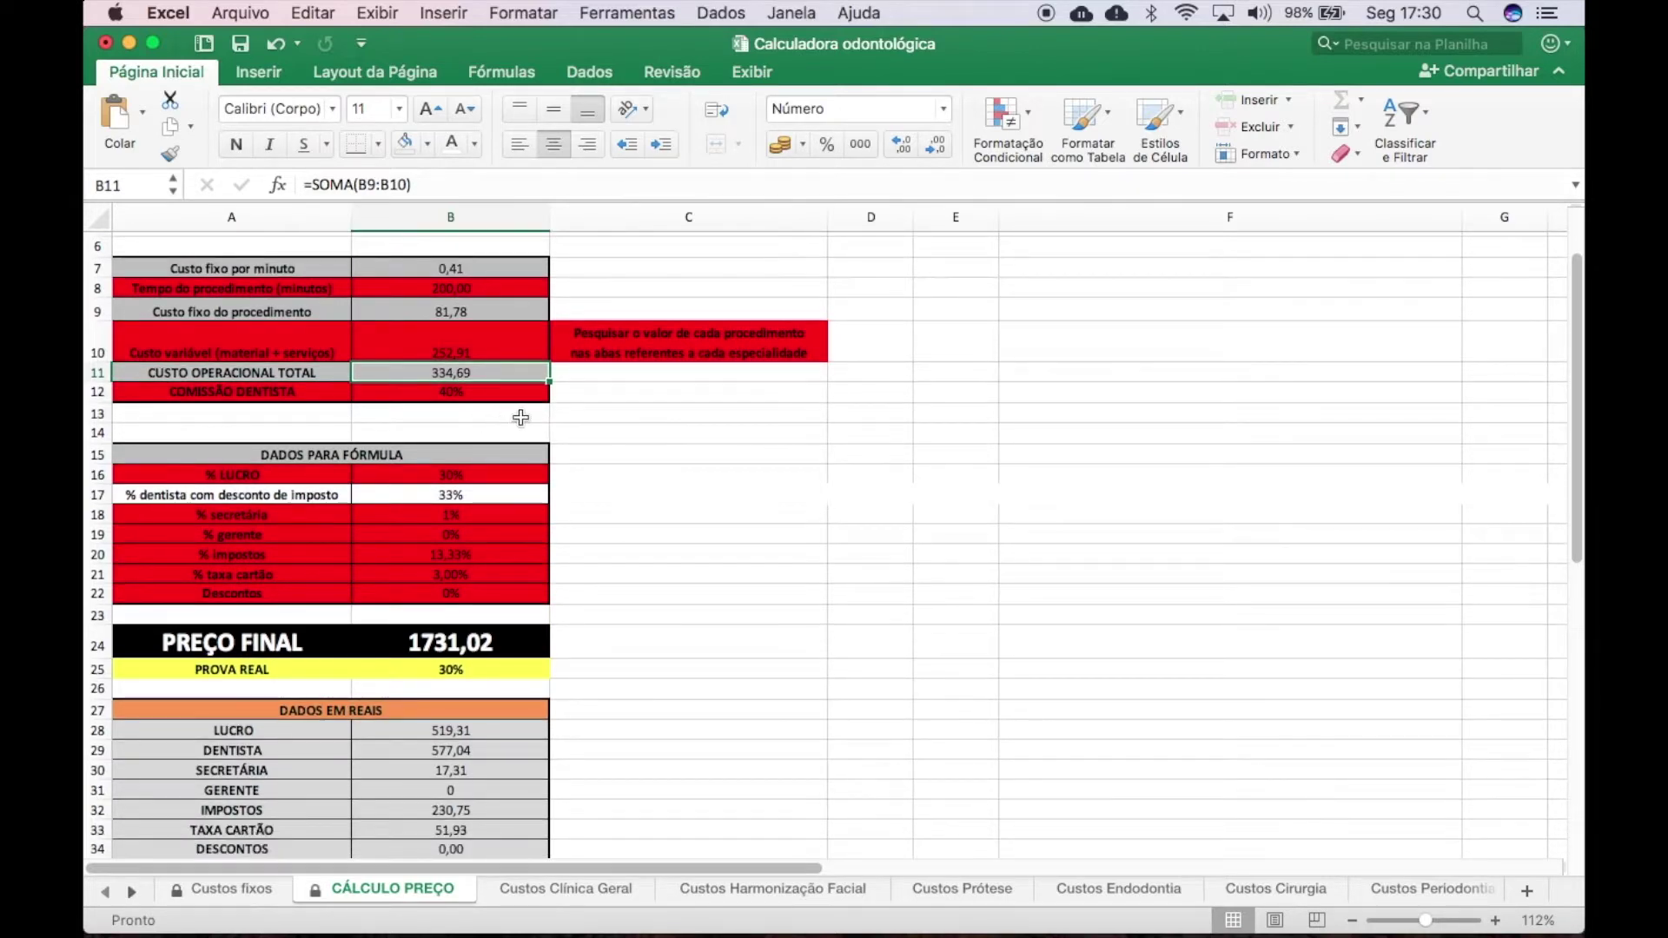
click(476, 392)
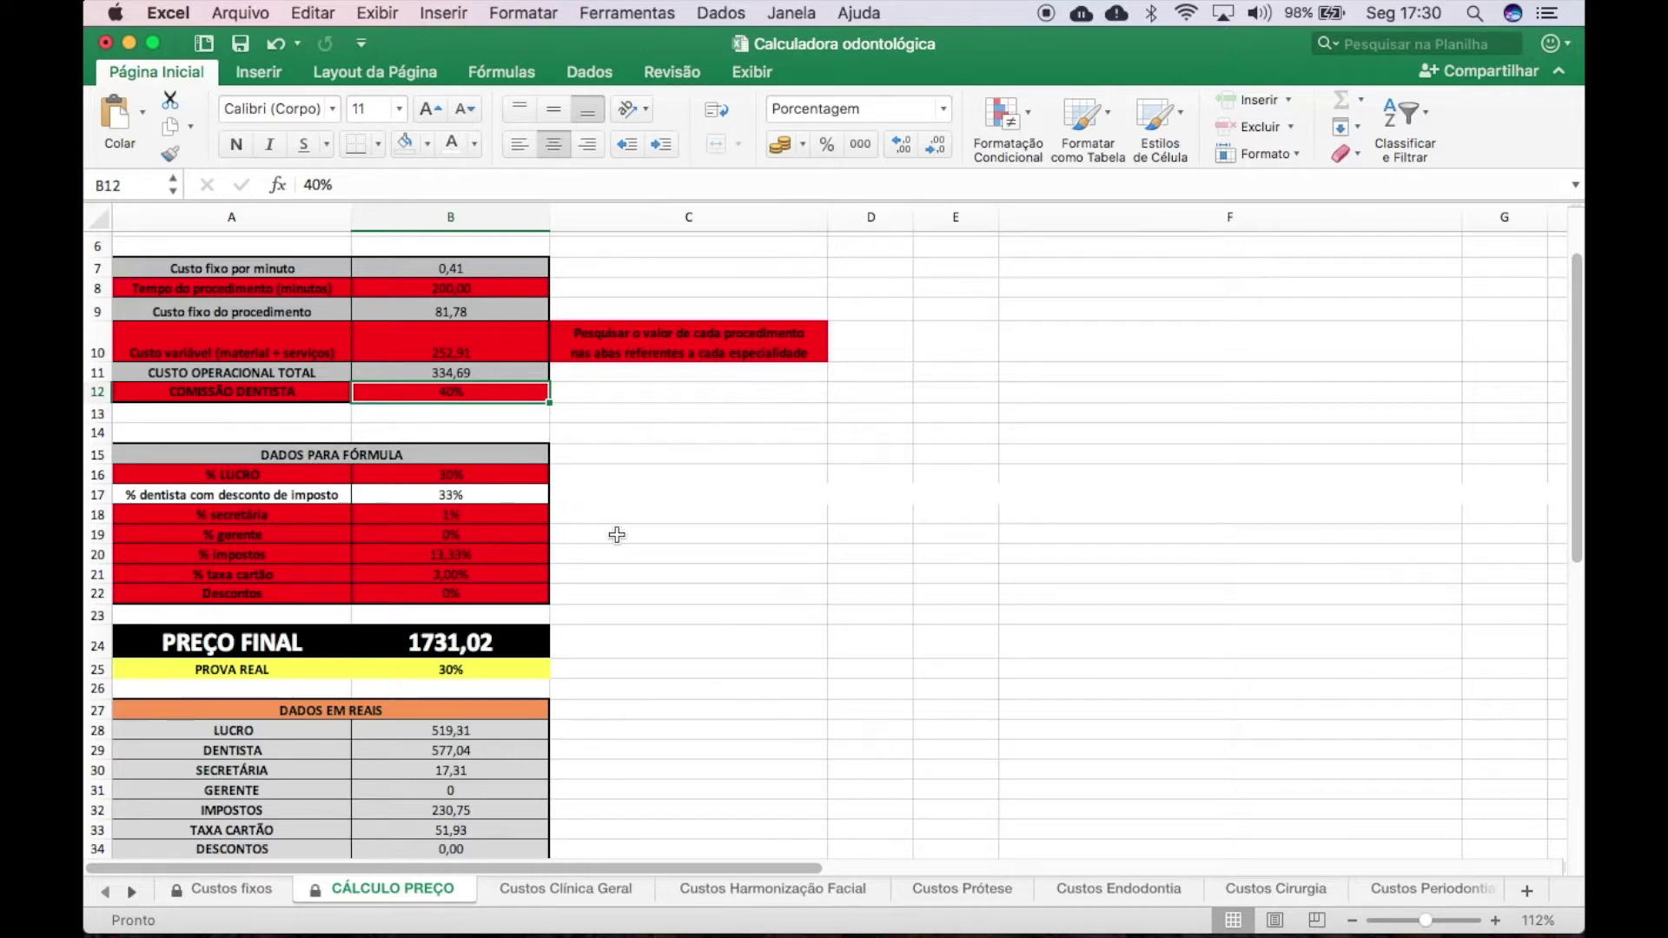
scroll(617, 535, down, 3)
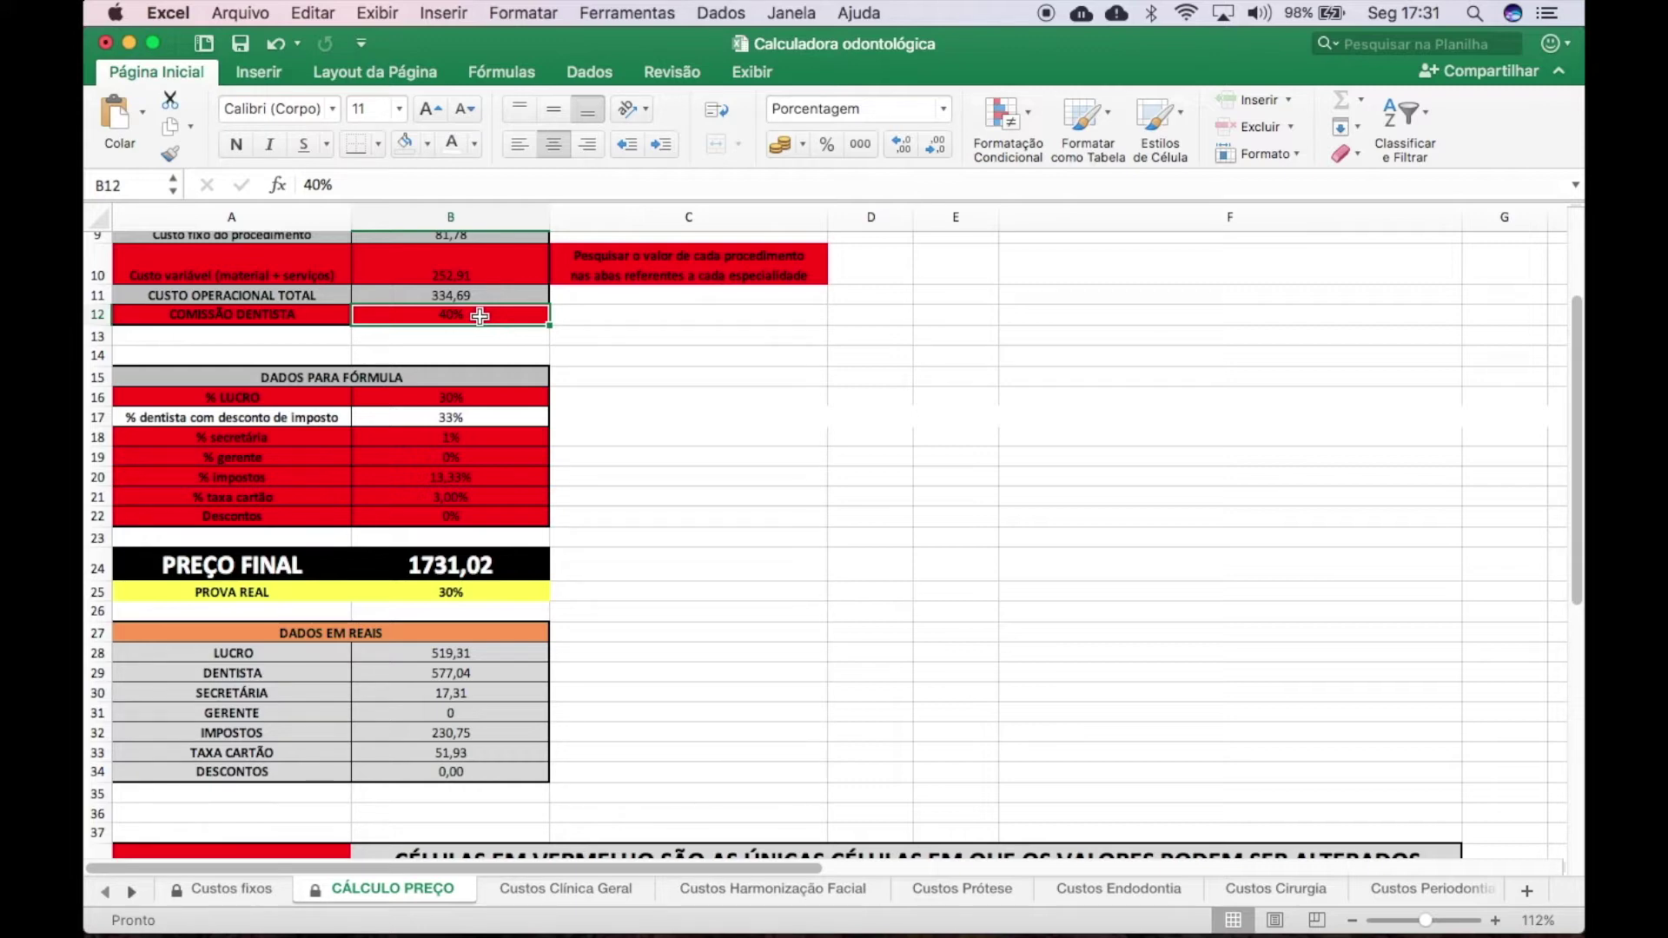
text(36)
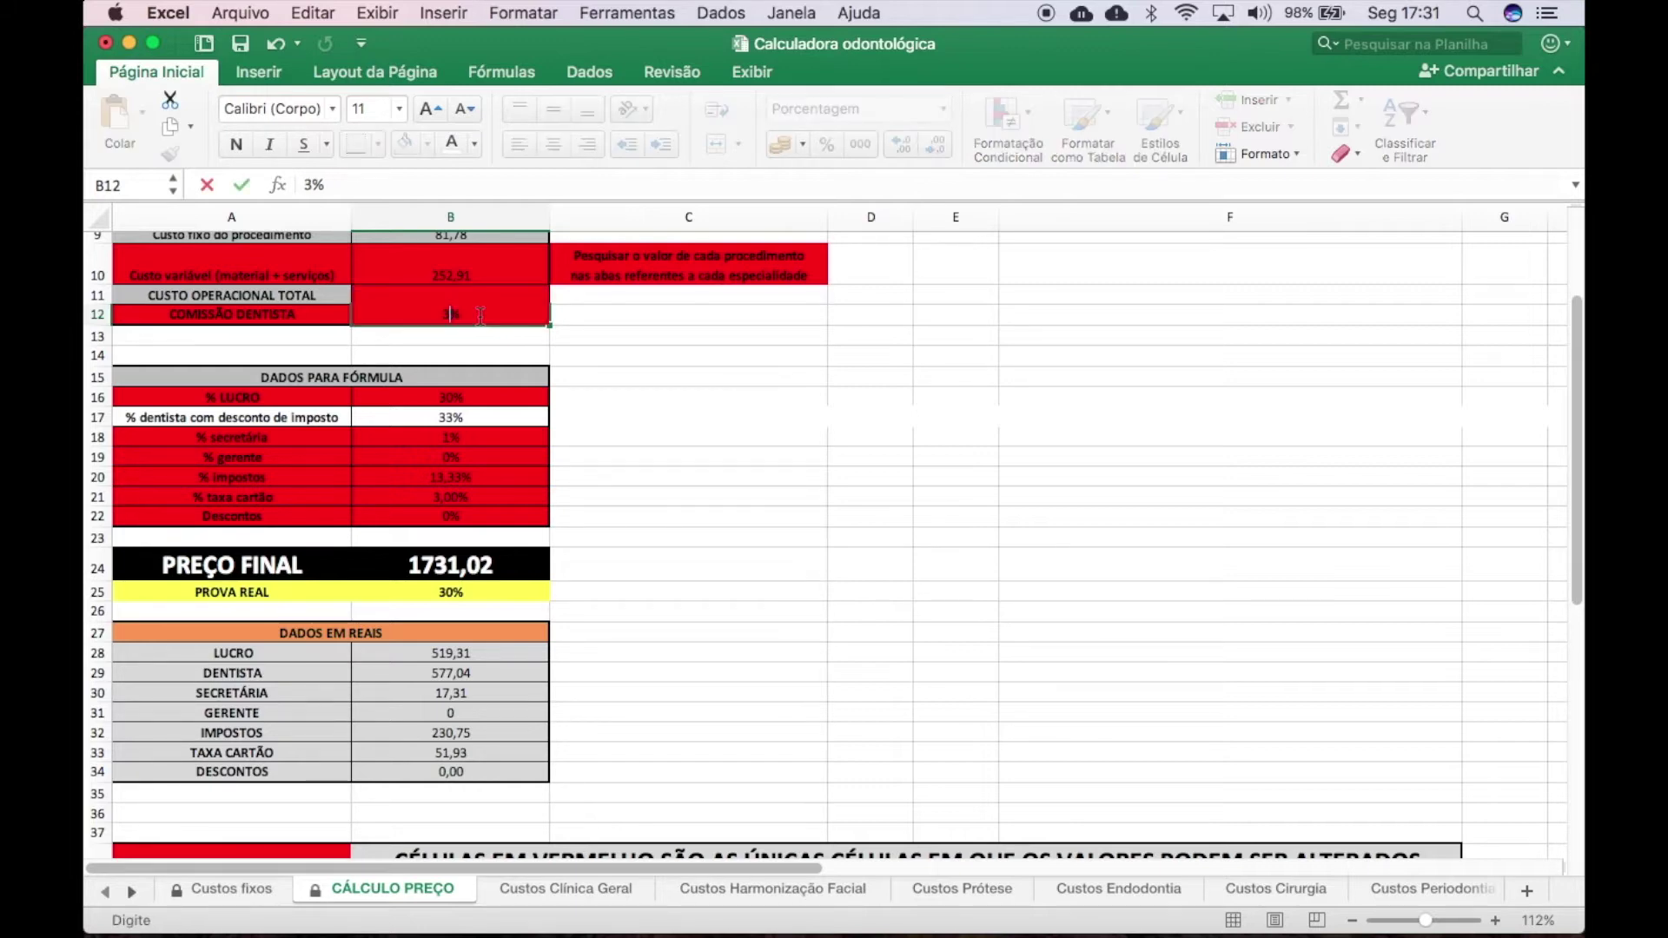
click(479, 399)
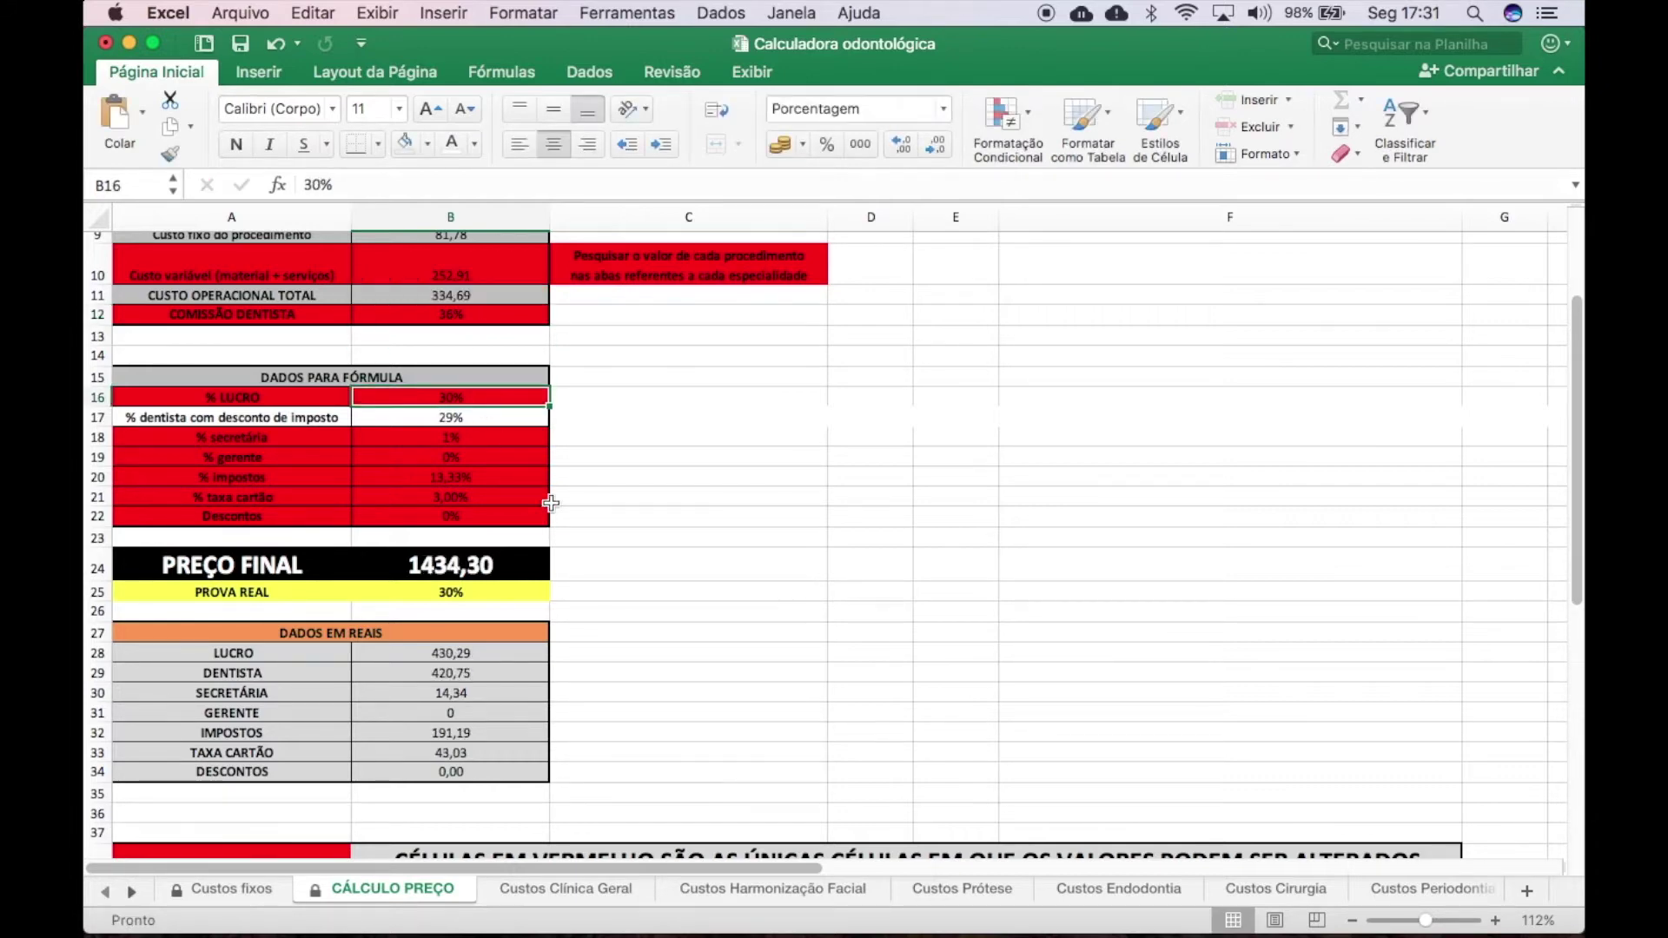
scroll(561, 625, down, 2)
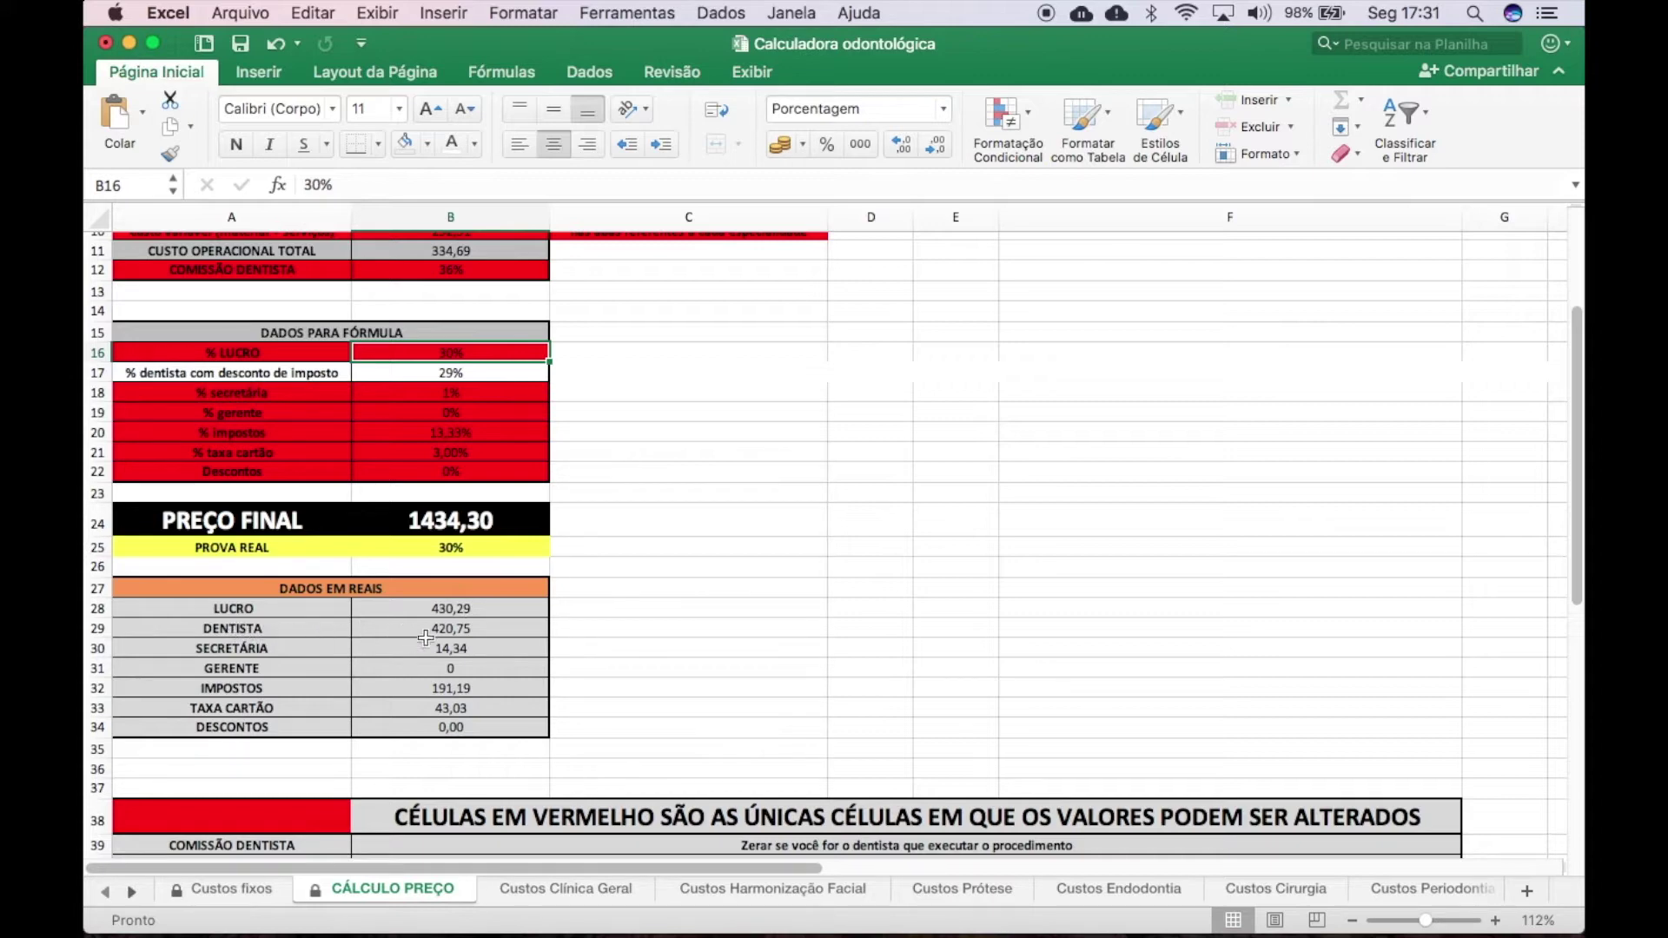
scroll(633, 595, up, 4)
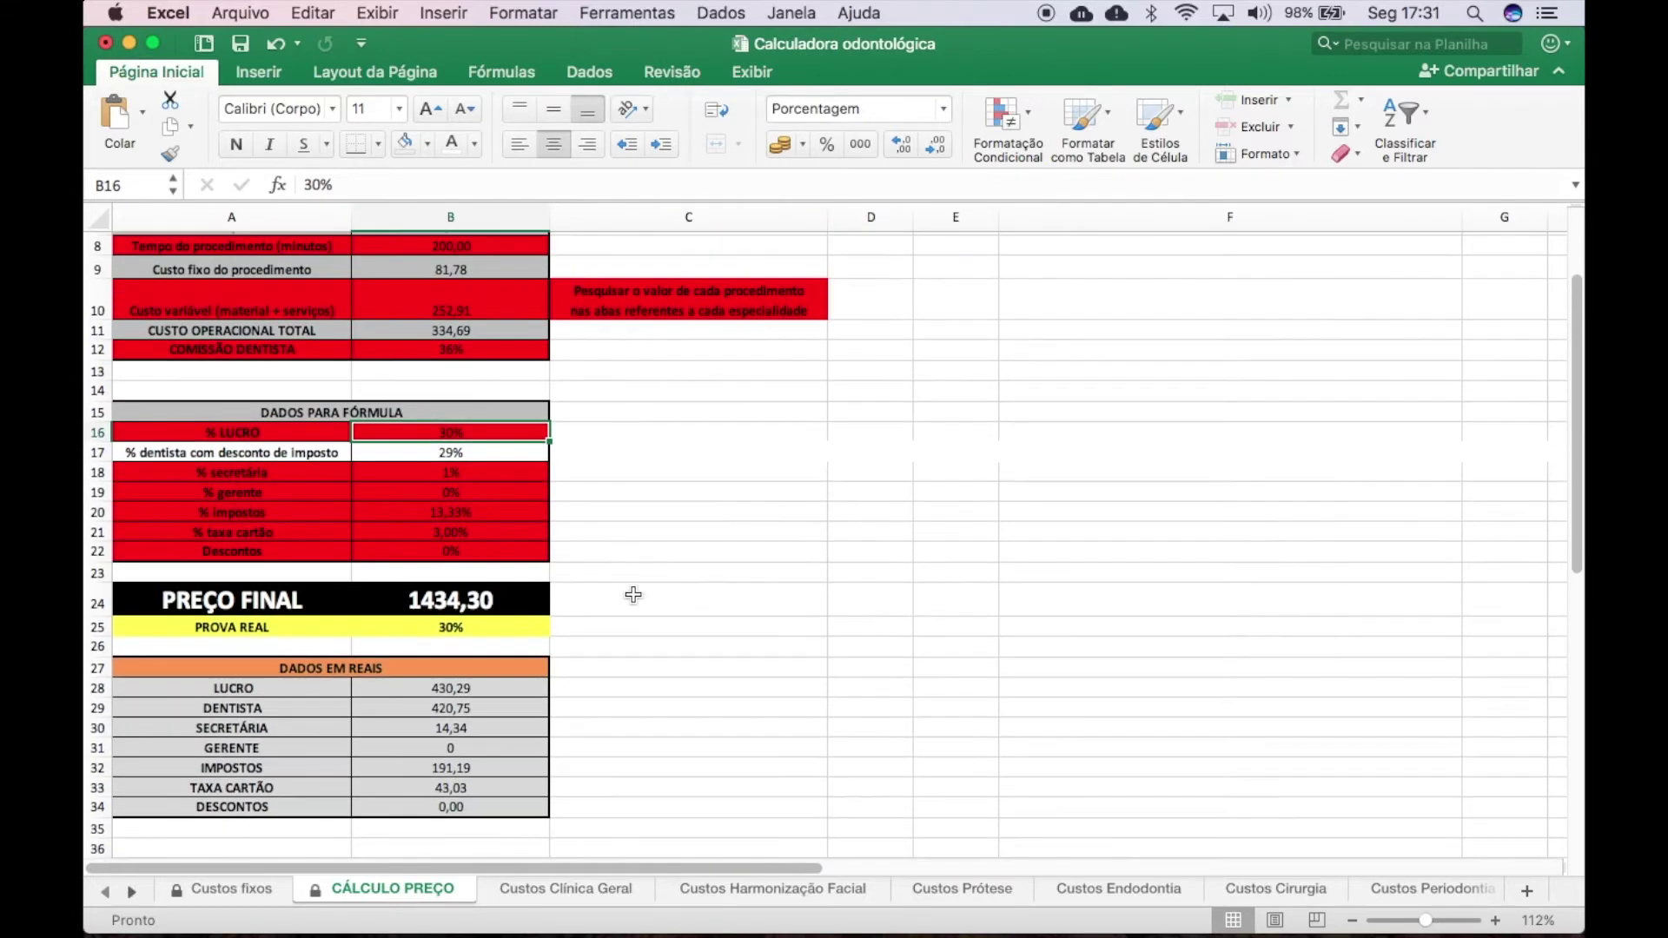
Step: Set the Comissão dentista in B12 to 35% and the % Lucro in B16 to 29%
click(480, 355)
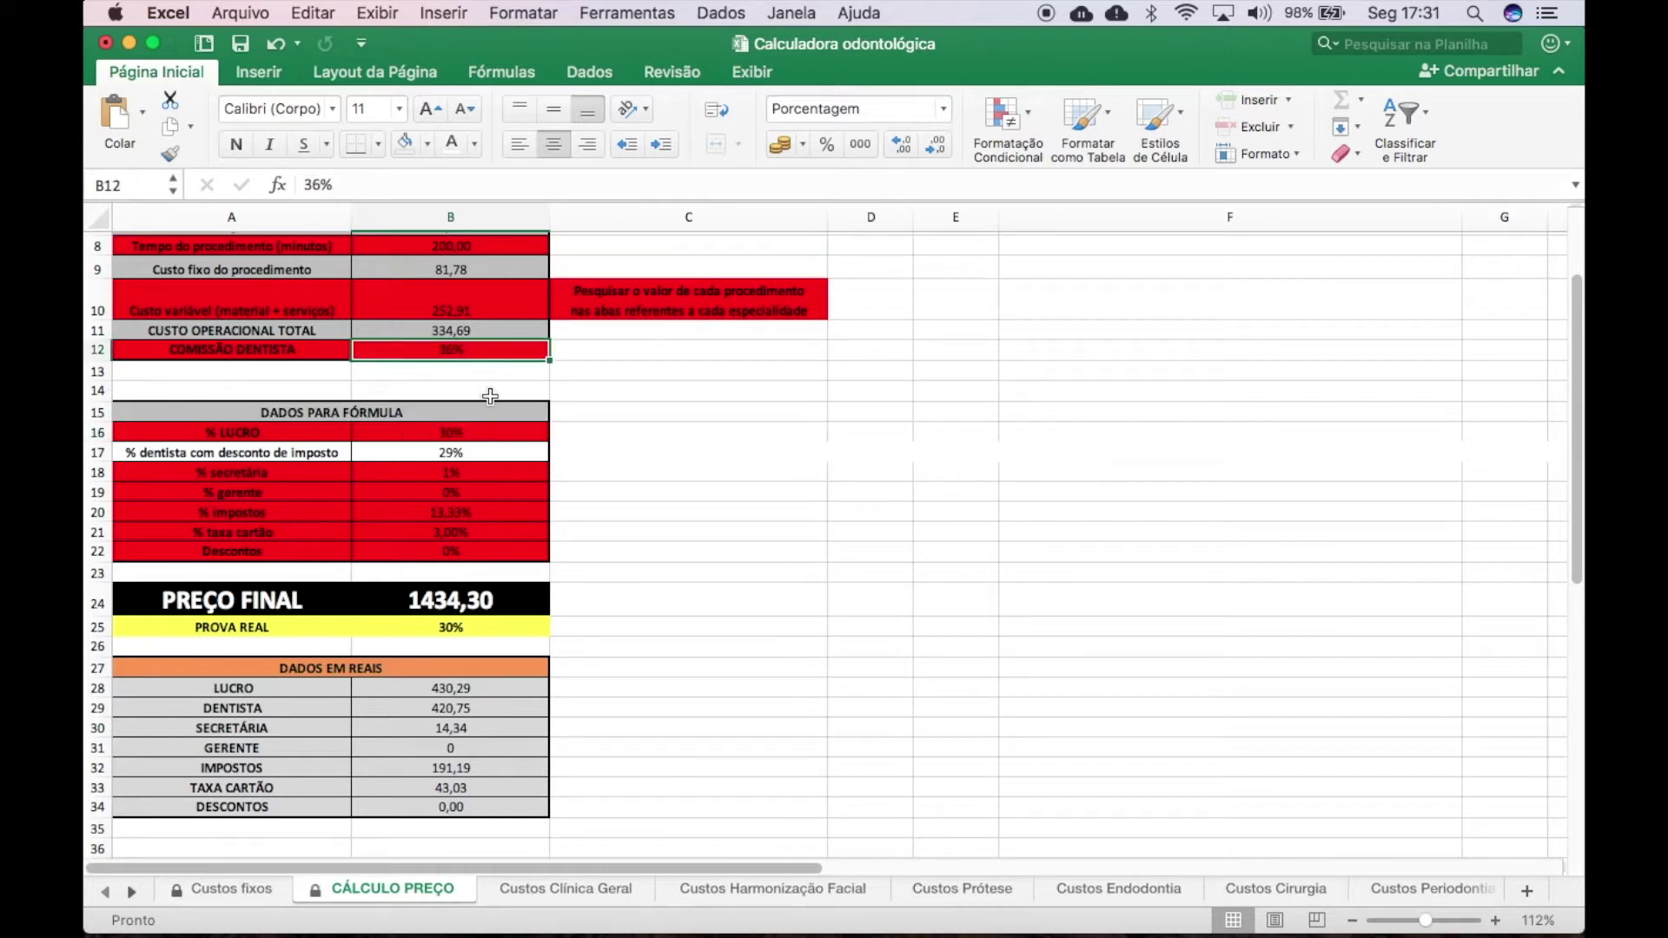
text(35)
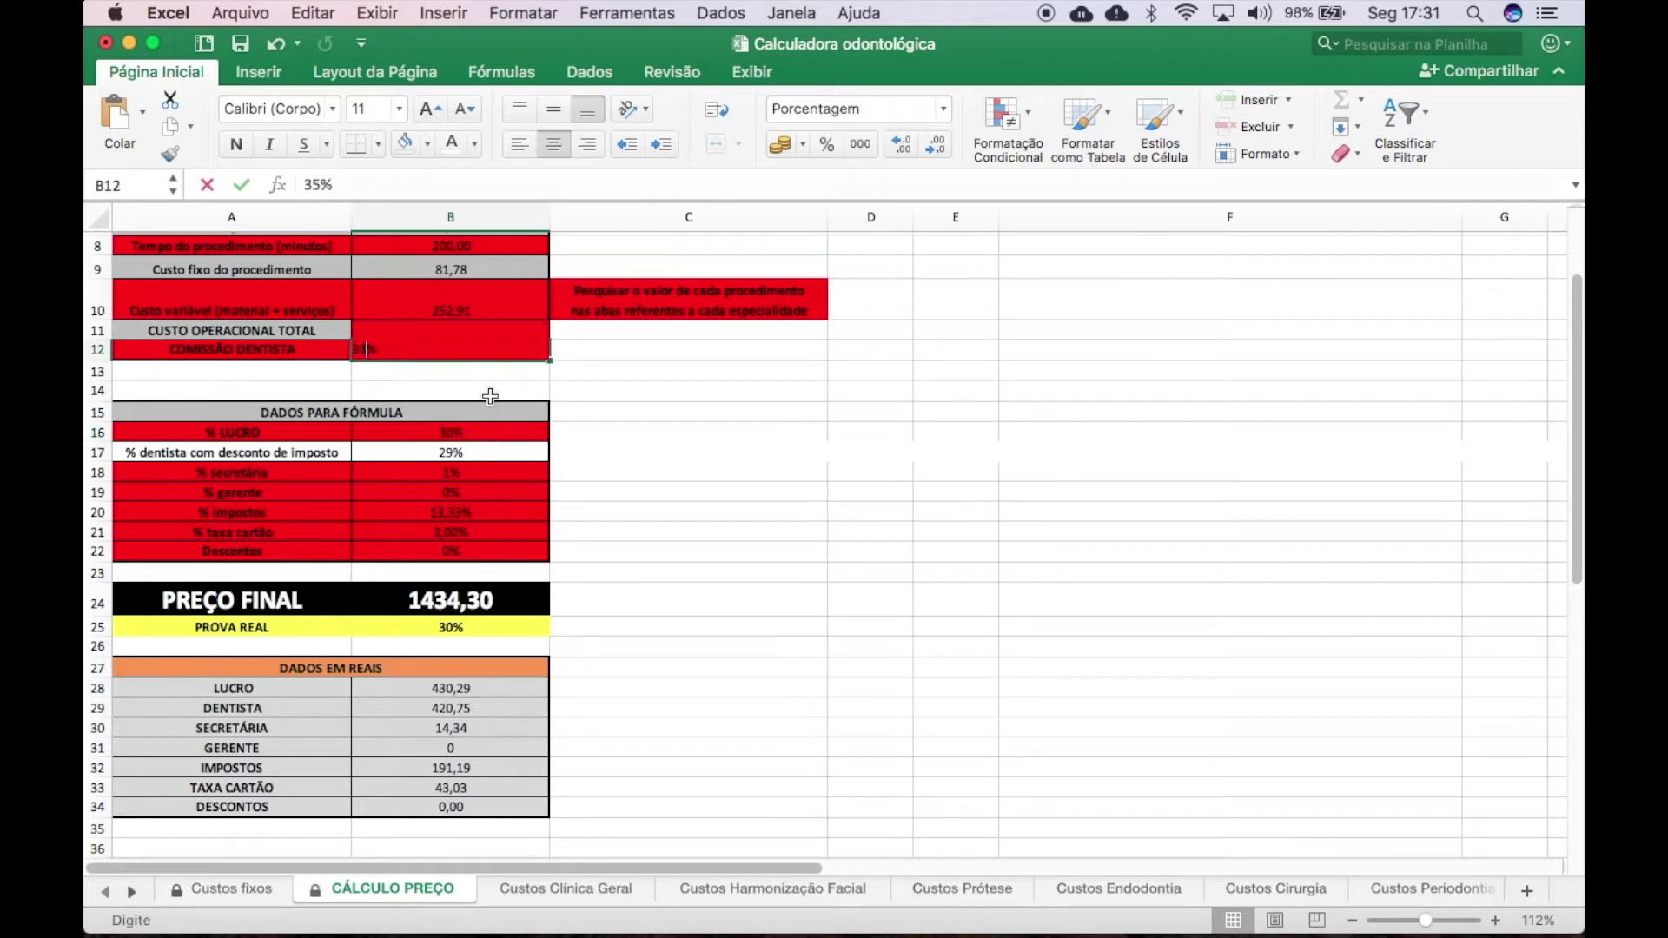
key(Return)
click(461, 432)
text(29)
key(Return)
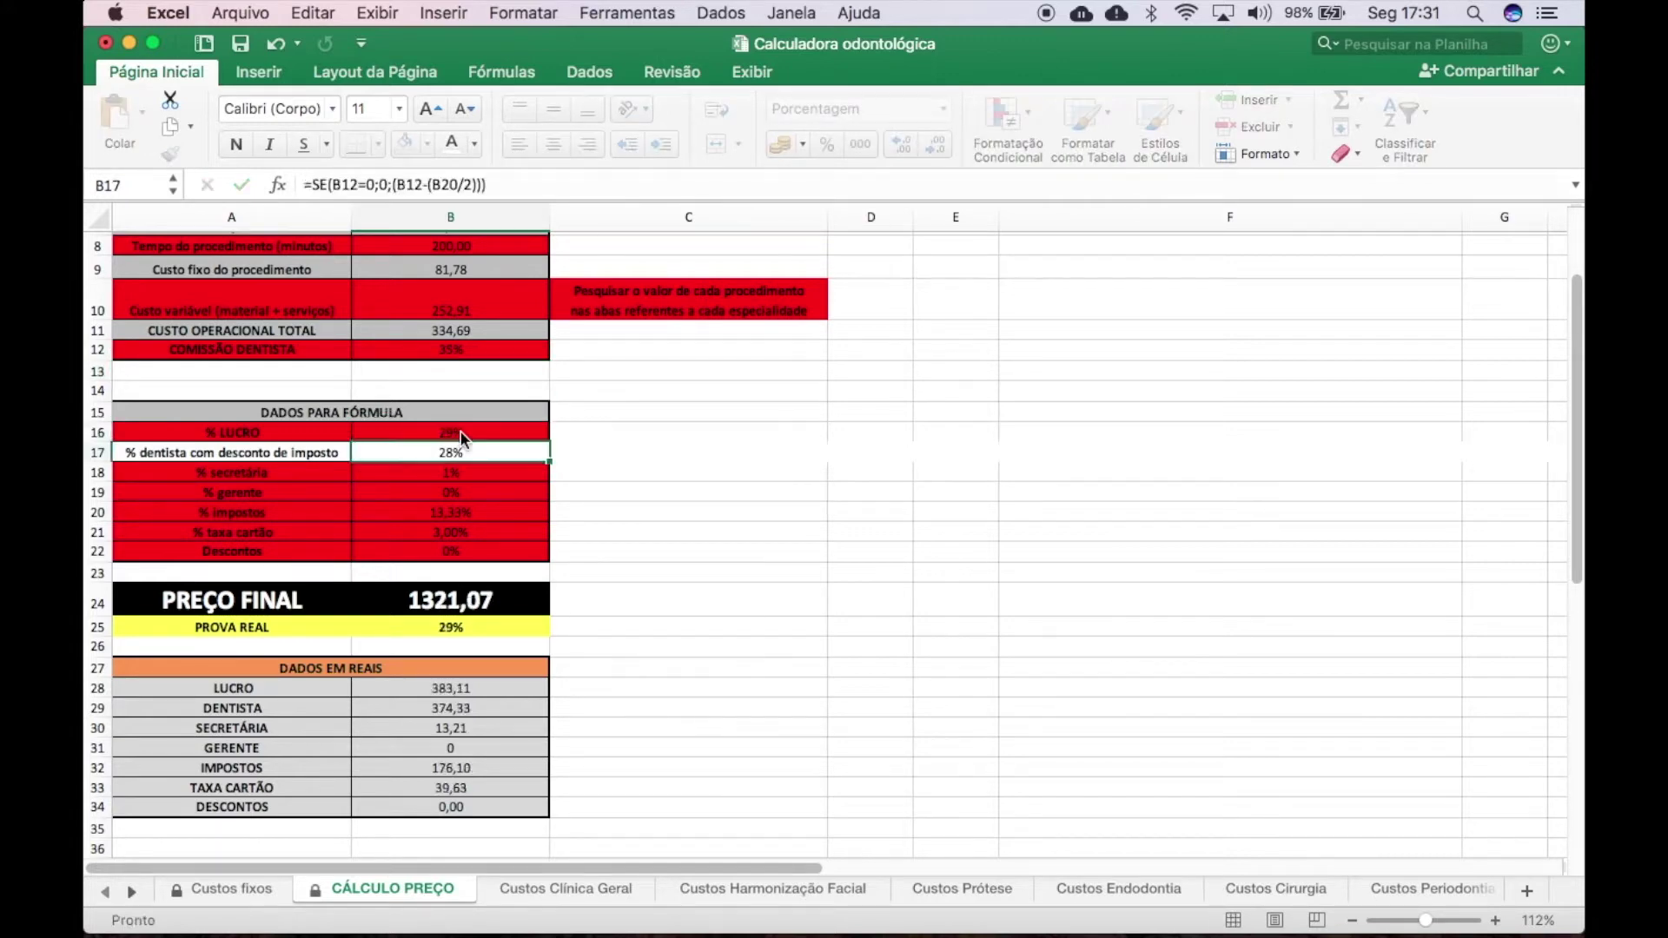
Step: Review the crown's final price, the Dados em reais breakdown, the notes on editable red cells and the Comissão dentista cell B12
scroll(576, 758, down, 3)
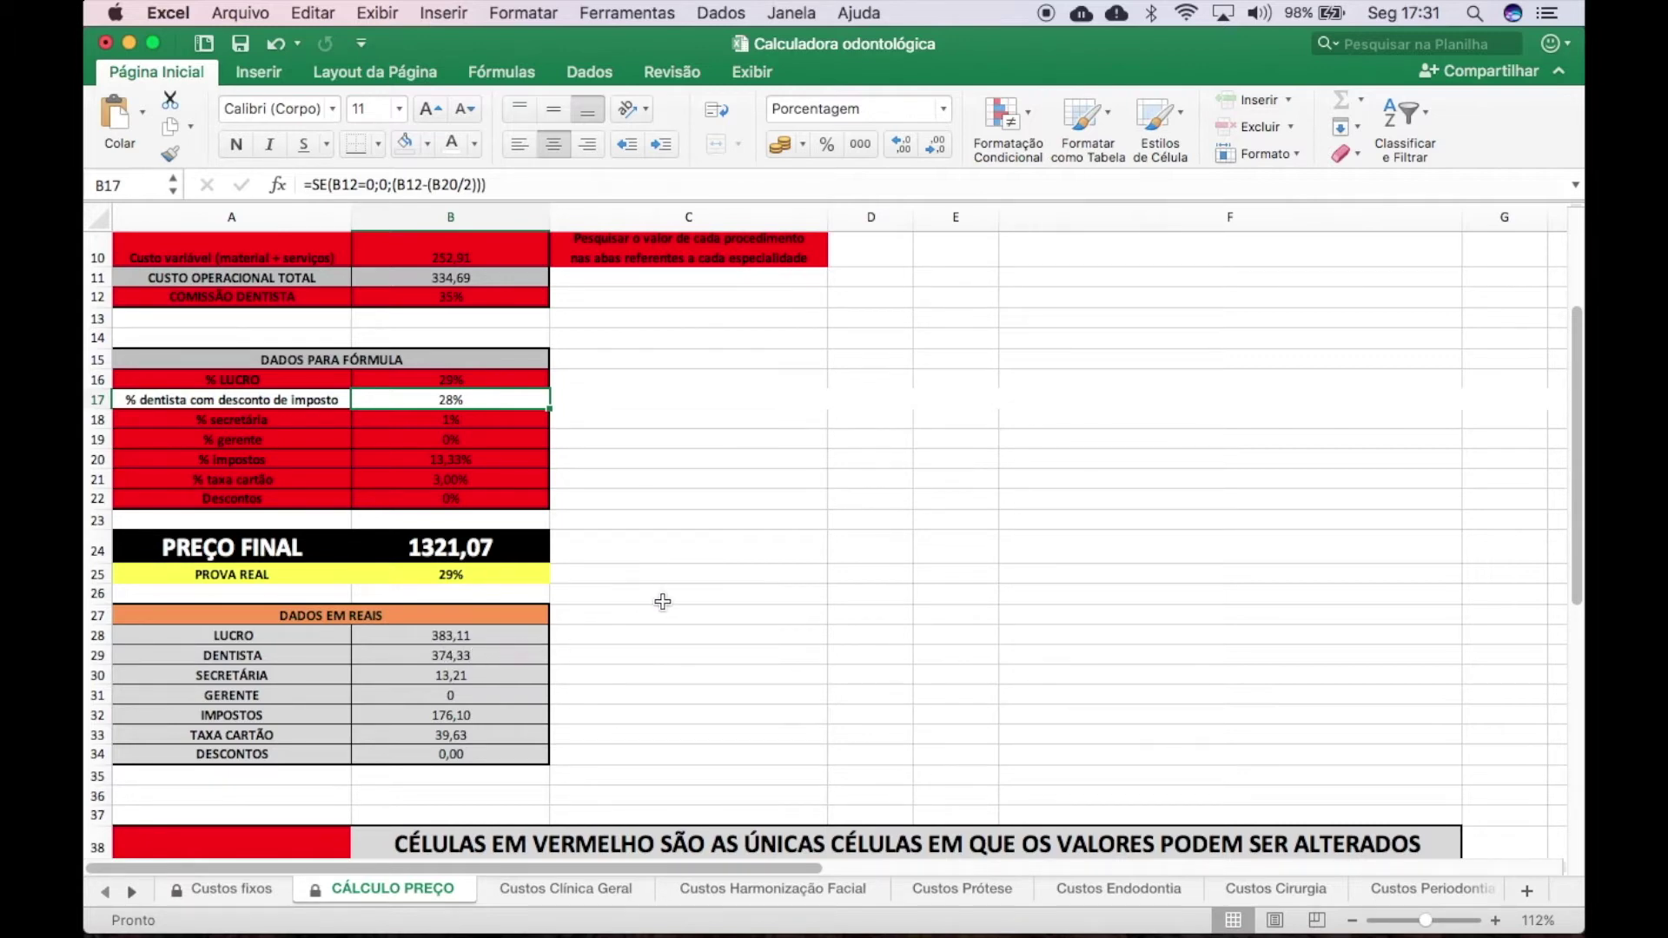
scroll(665, 601, up, 1)
scroll(665, 601, up, 2)
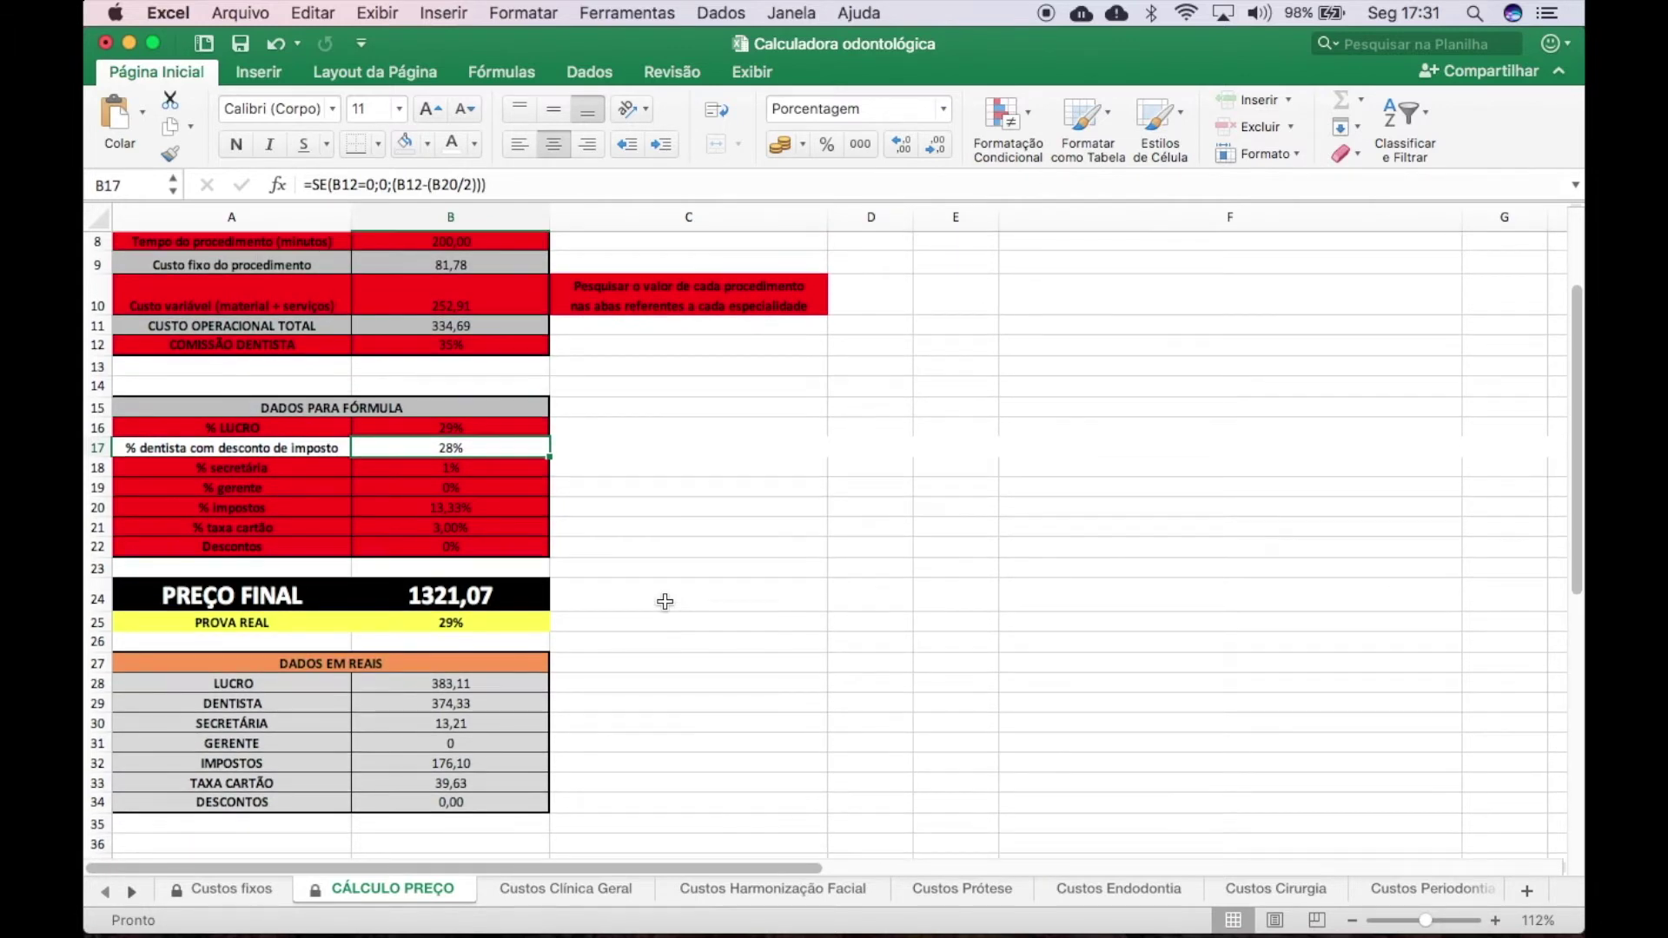
scroll(745, 634, down, 4)
scroll(743, 634, up, 3)
scroll(743, 634, up, 3)
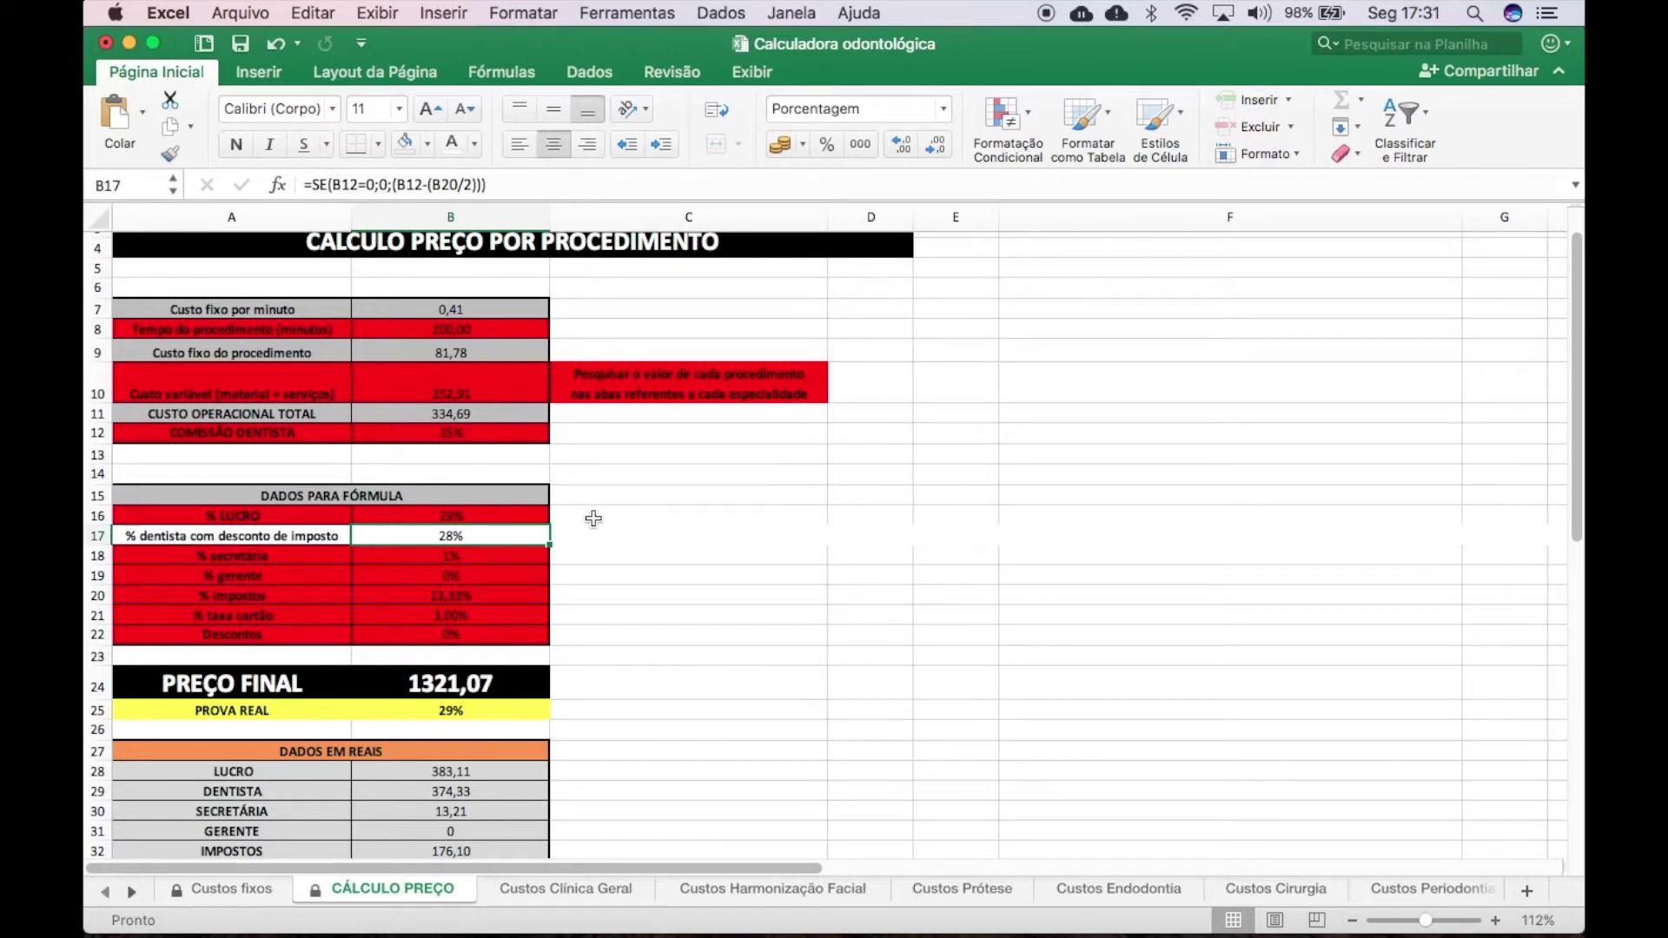
scroll(849, 700, down, 5)
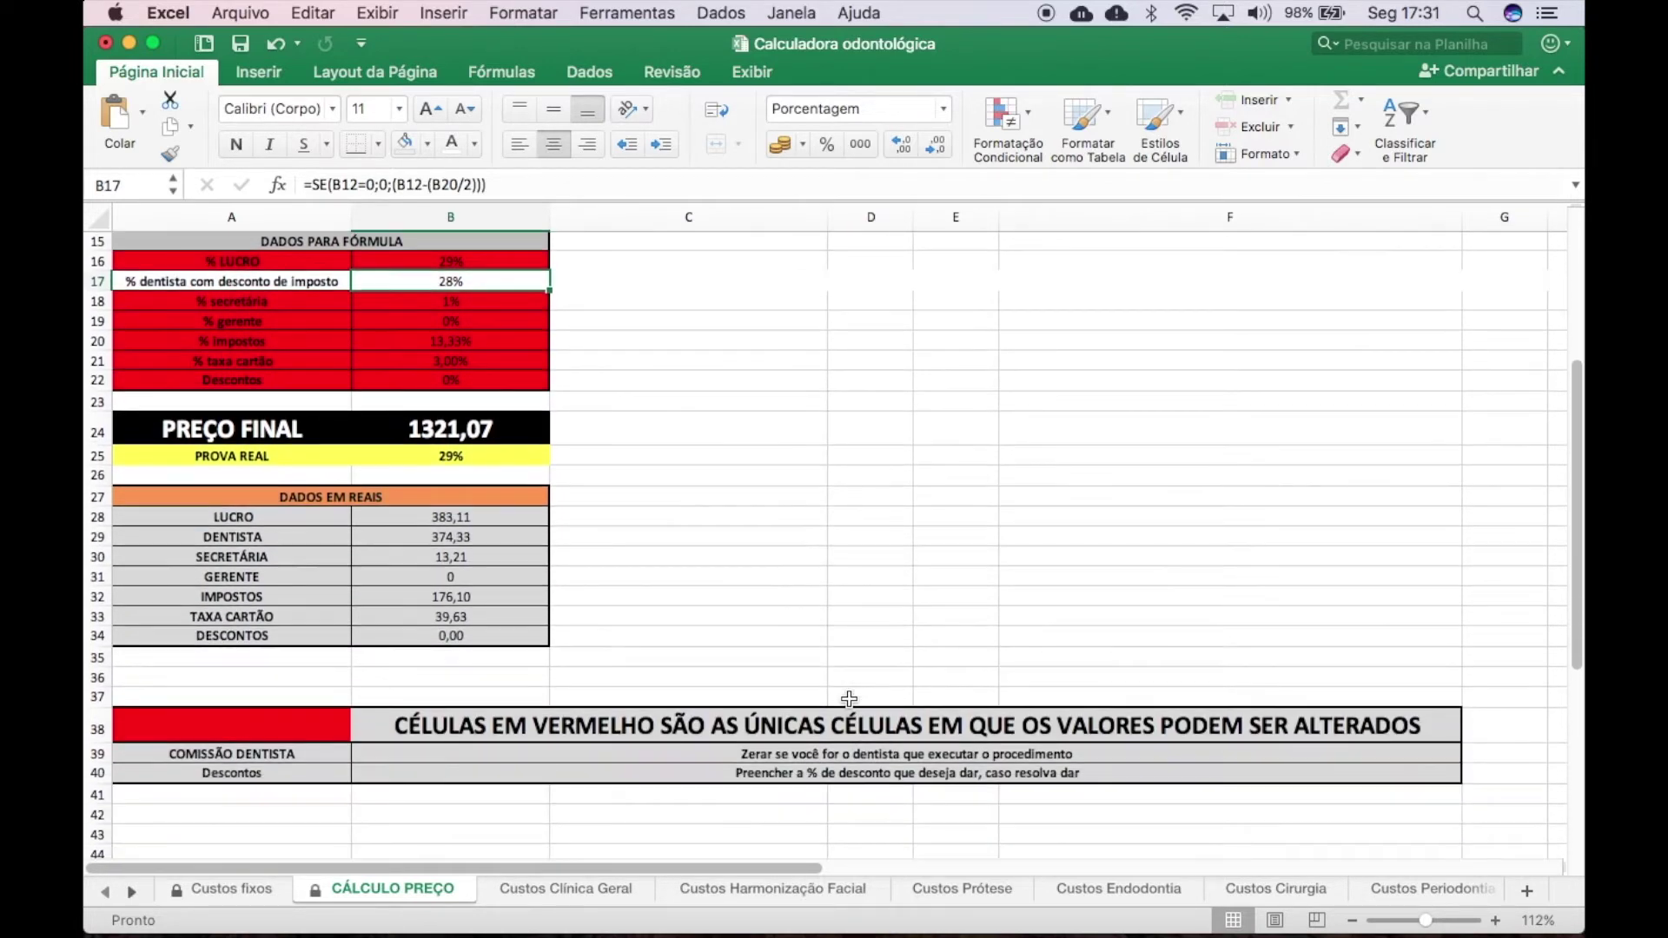
scroll(848, 699, up, 7)
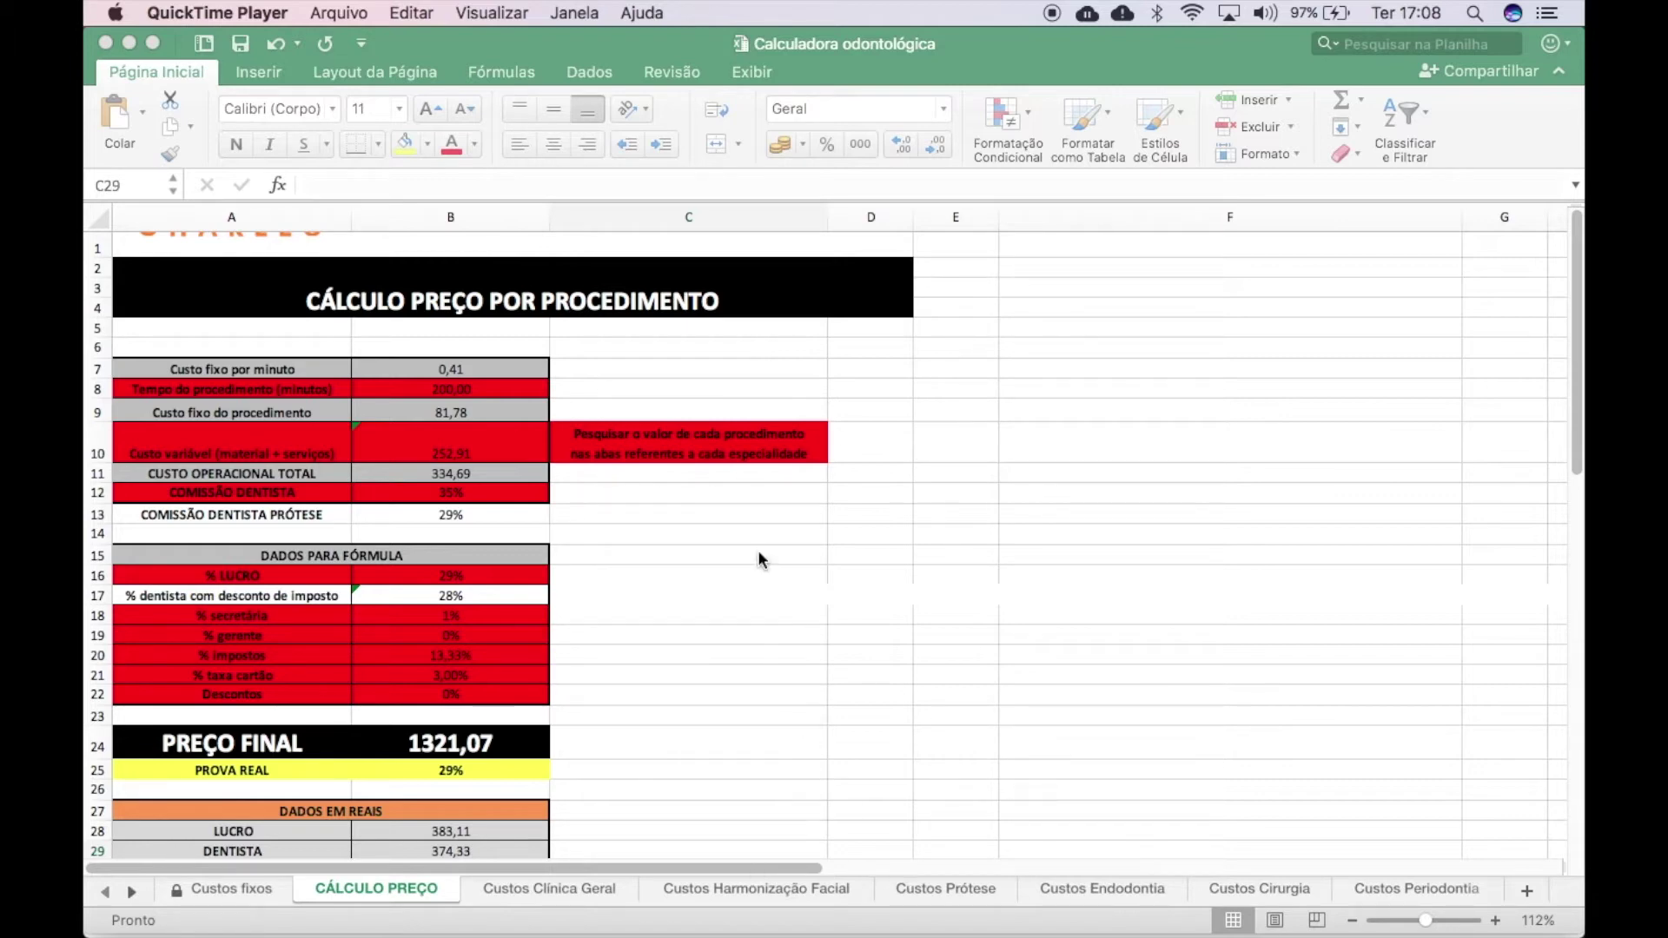
click(443, 497)
click(459, 493)
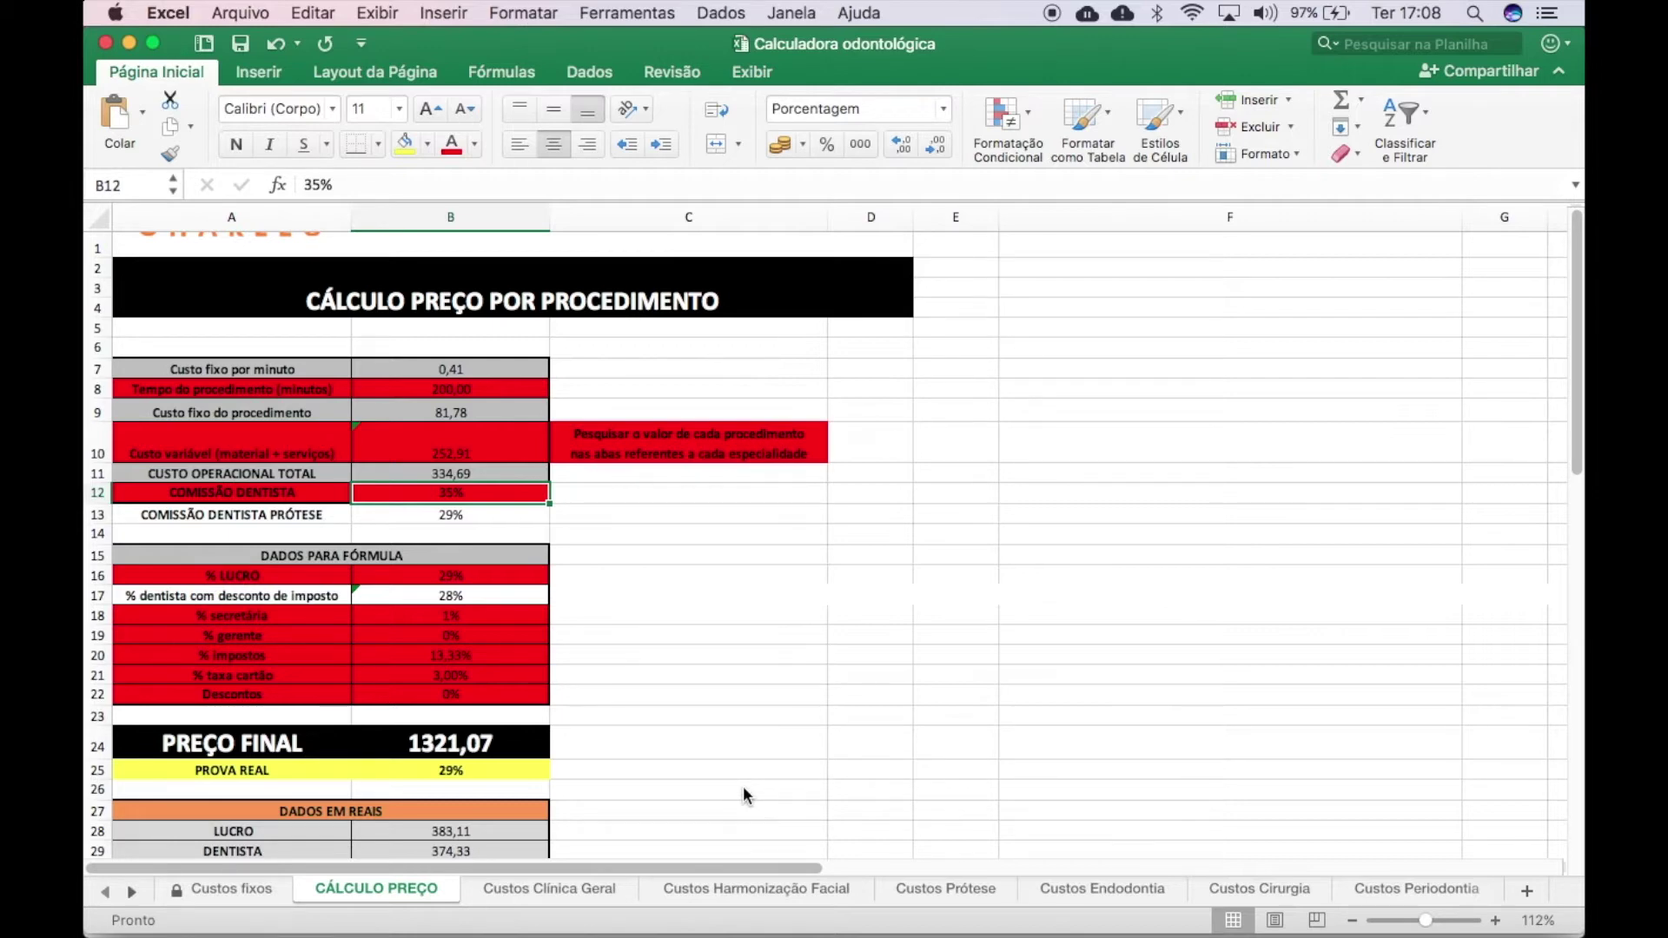
scroll(743, 785, down, 1)
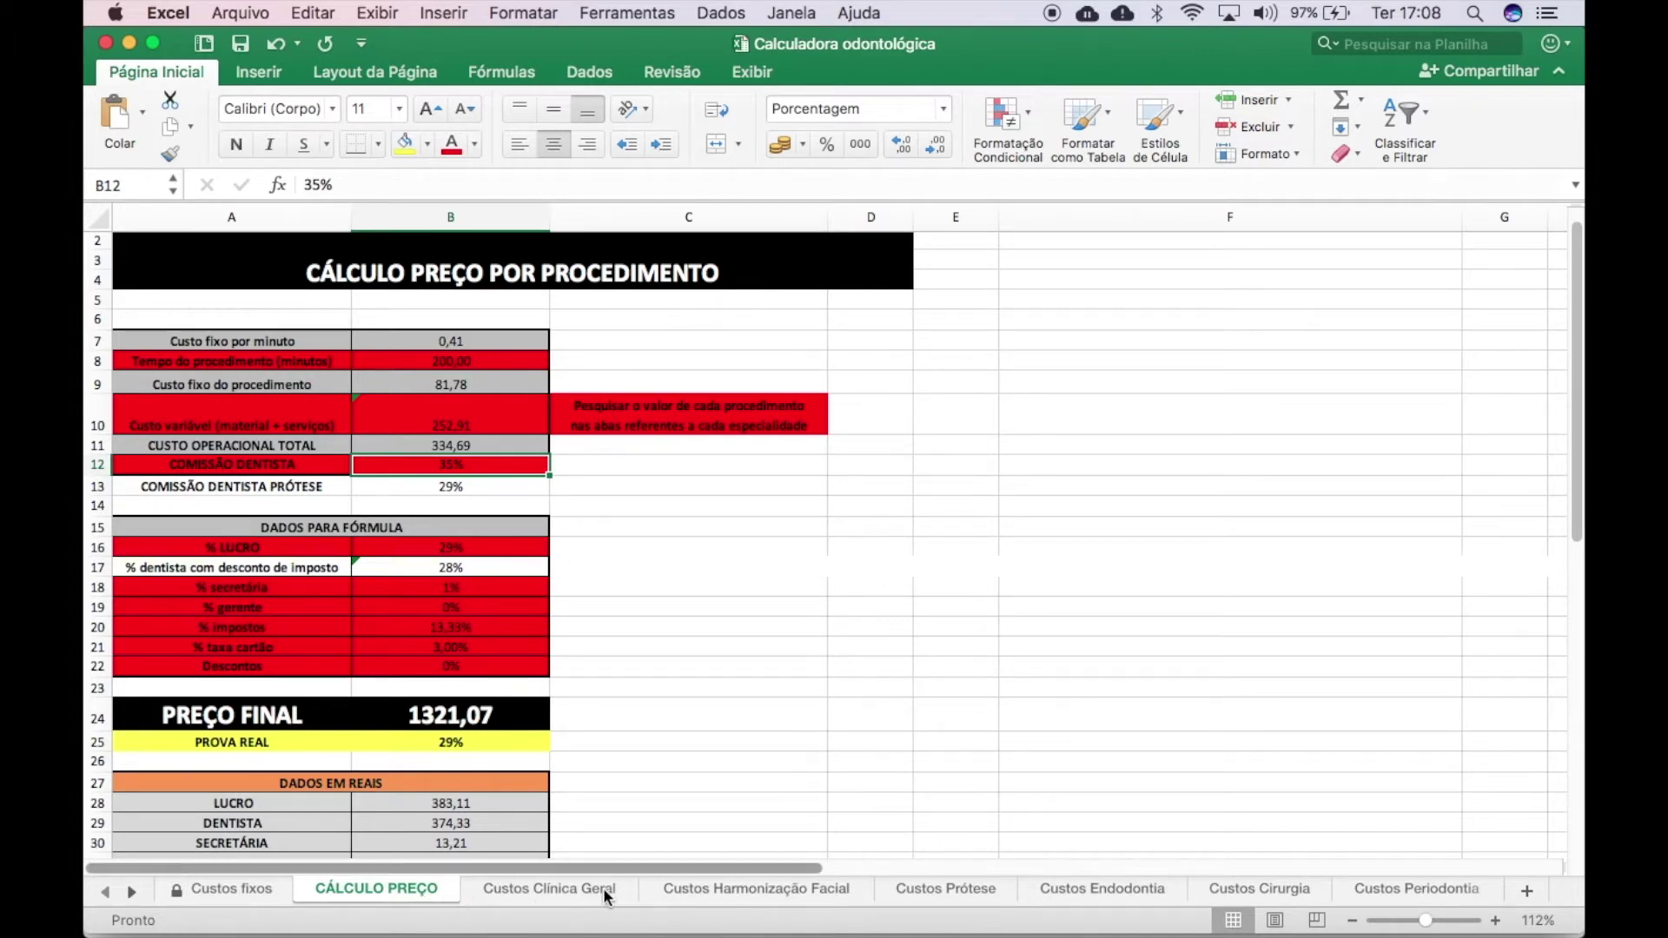
Step: Insert a blank row above Laboratório in the Coroa Metálo-Cerâmica table on the Custos Prótese sheet
click(946, 888)
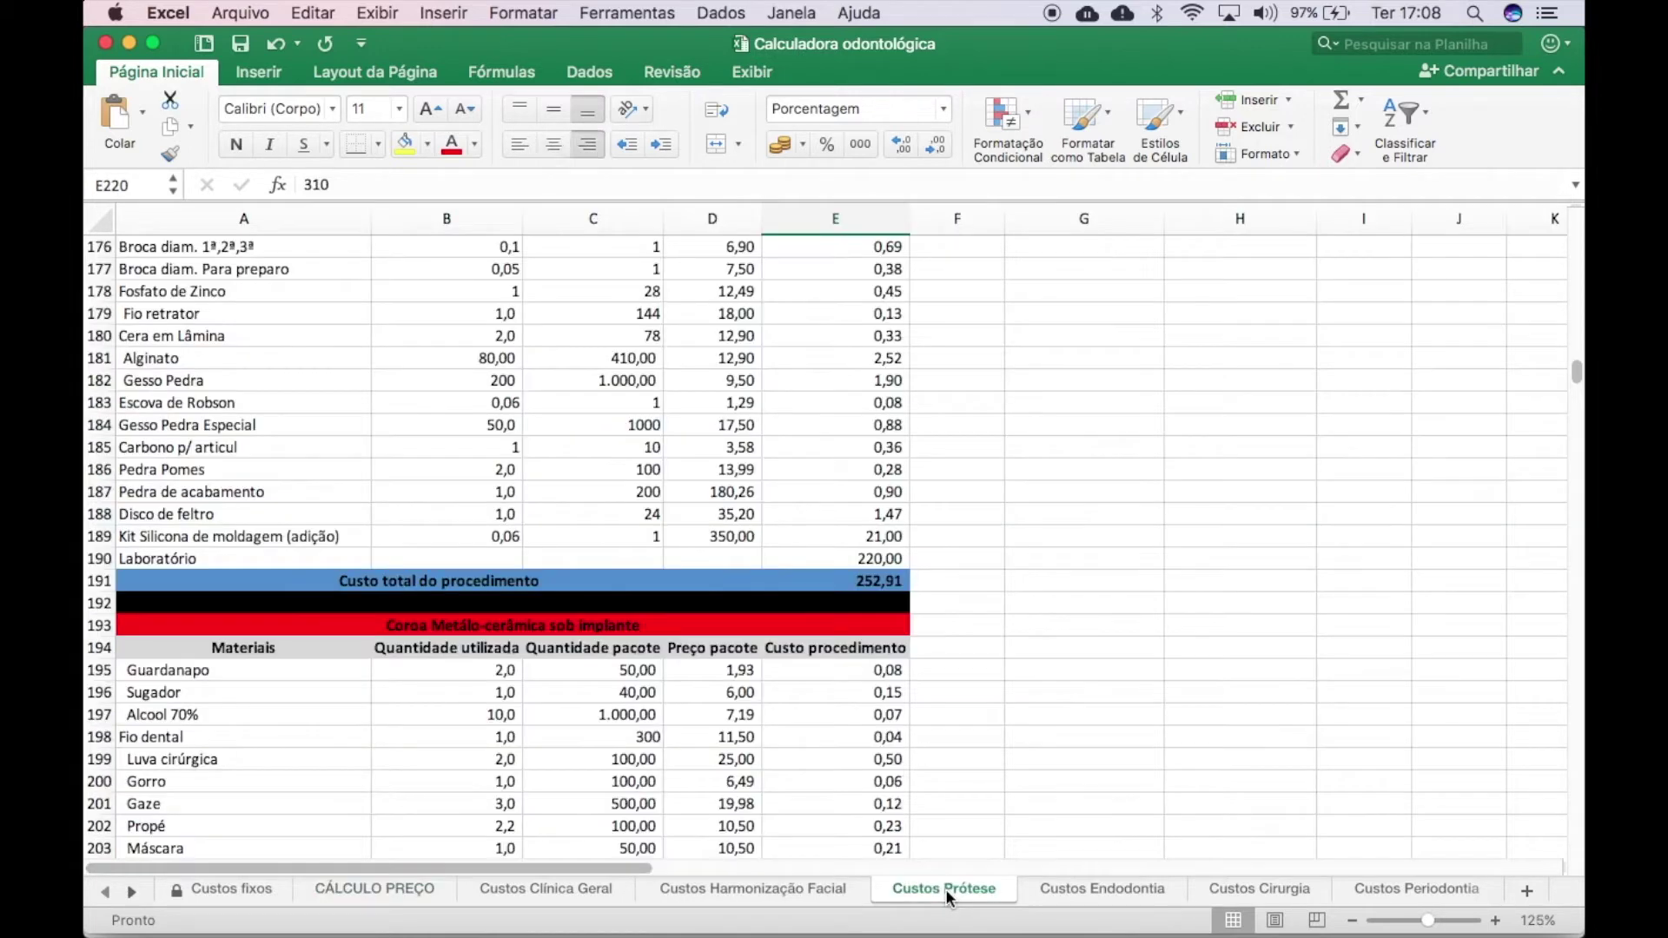
scroll(656, 625, up, 6)
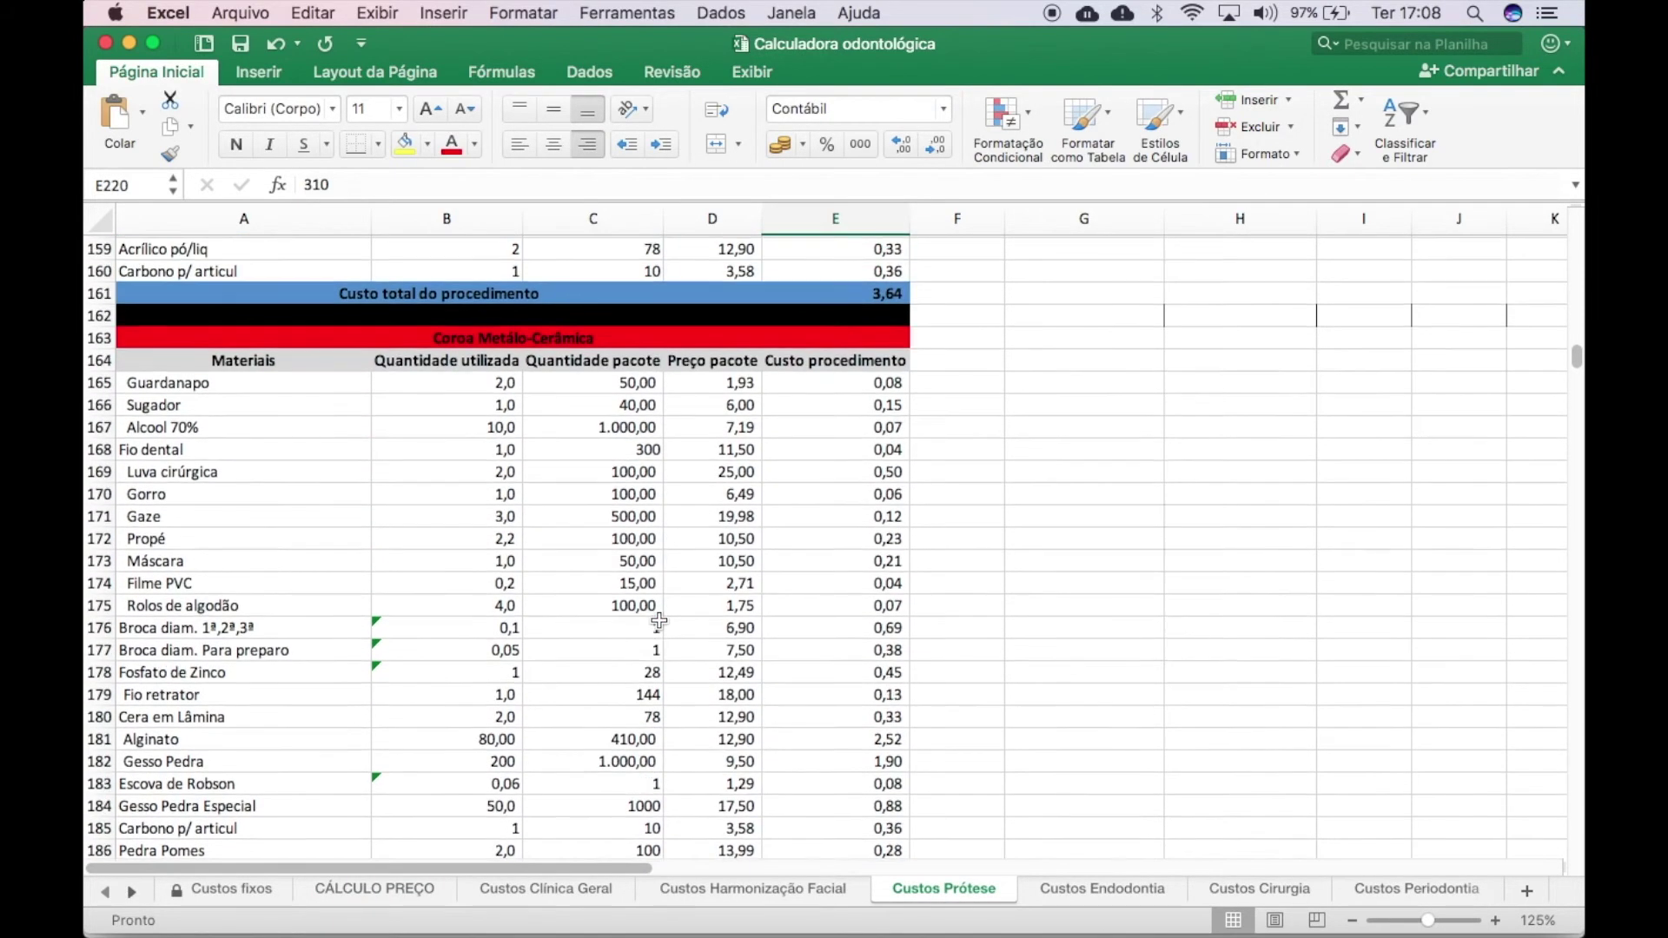
scroll(728, 583, down, 3)
scroll(728, 583, down, 2)
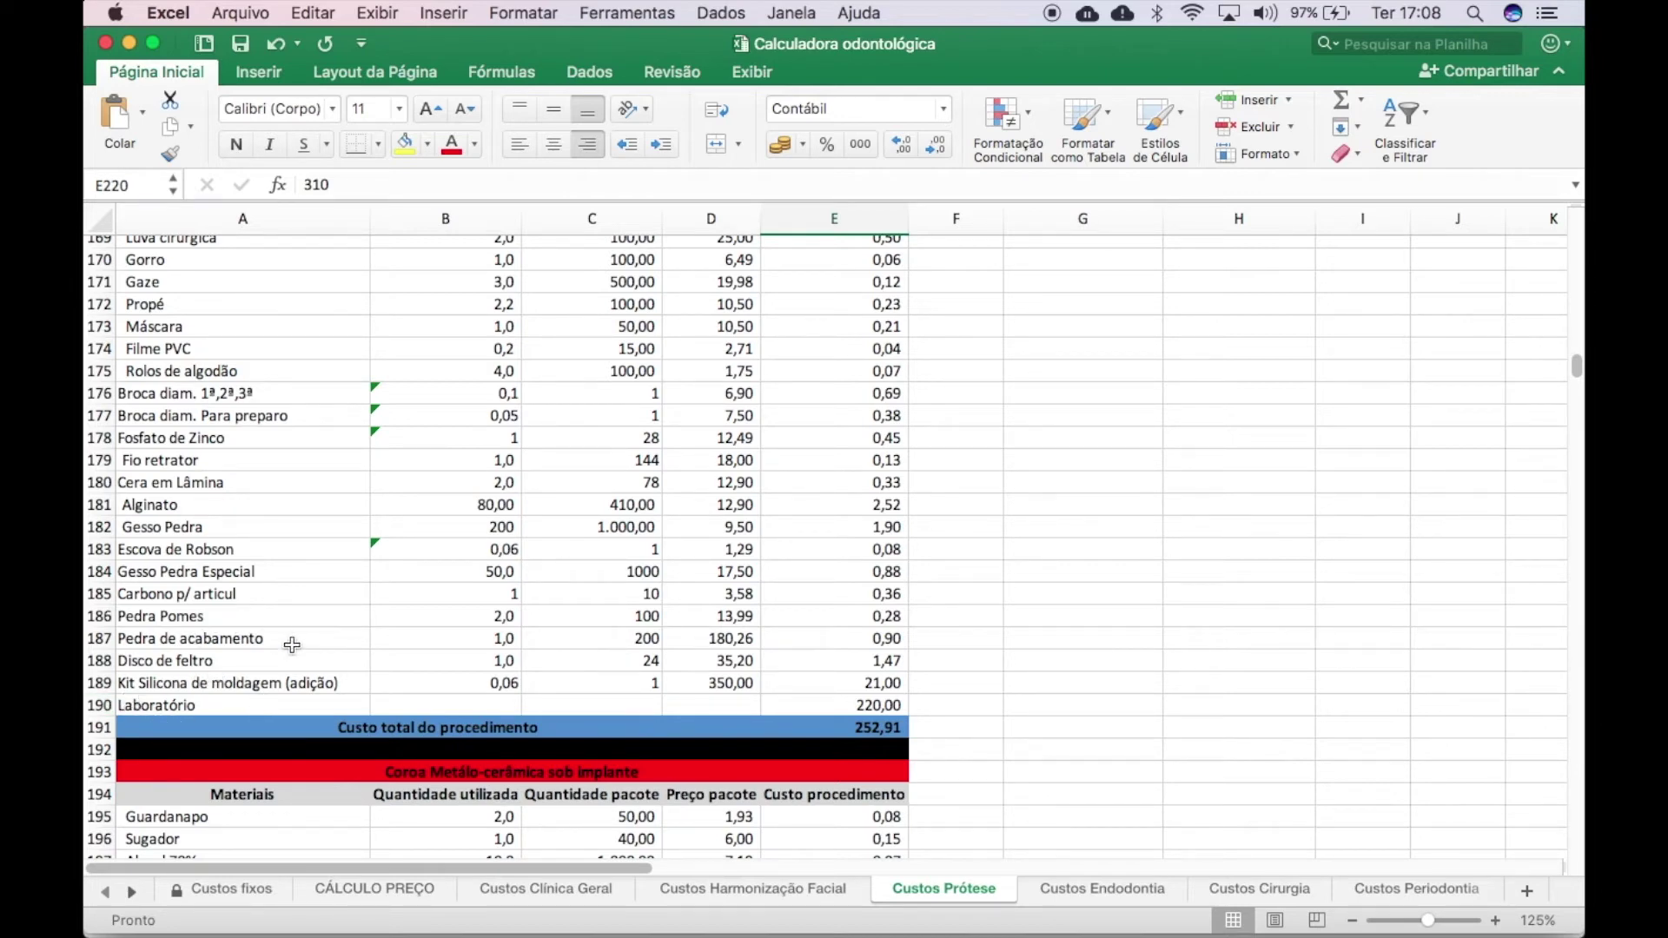
click(98, 705)
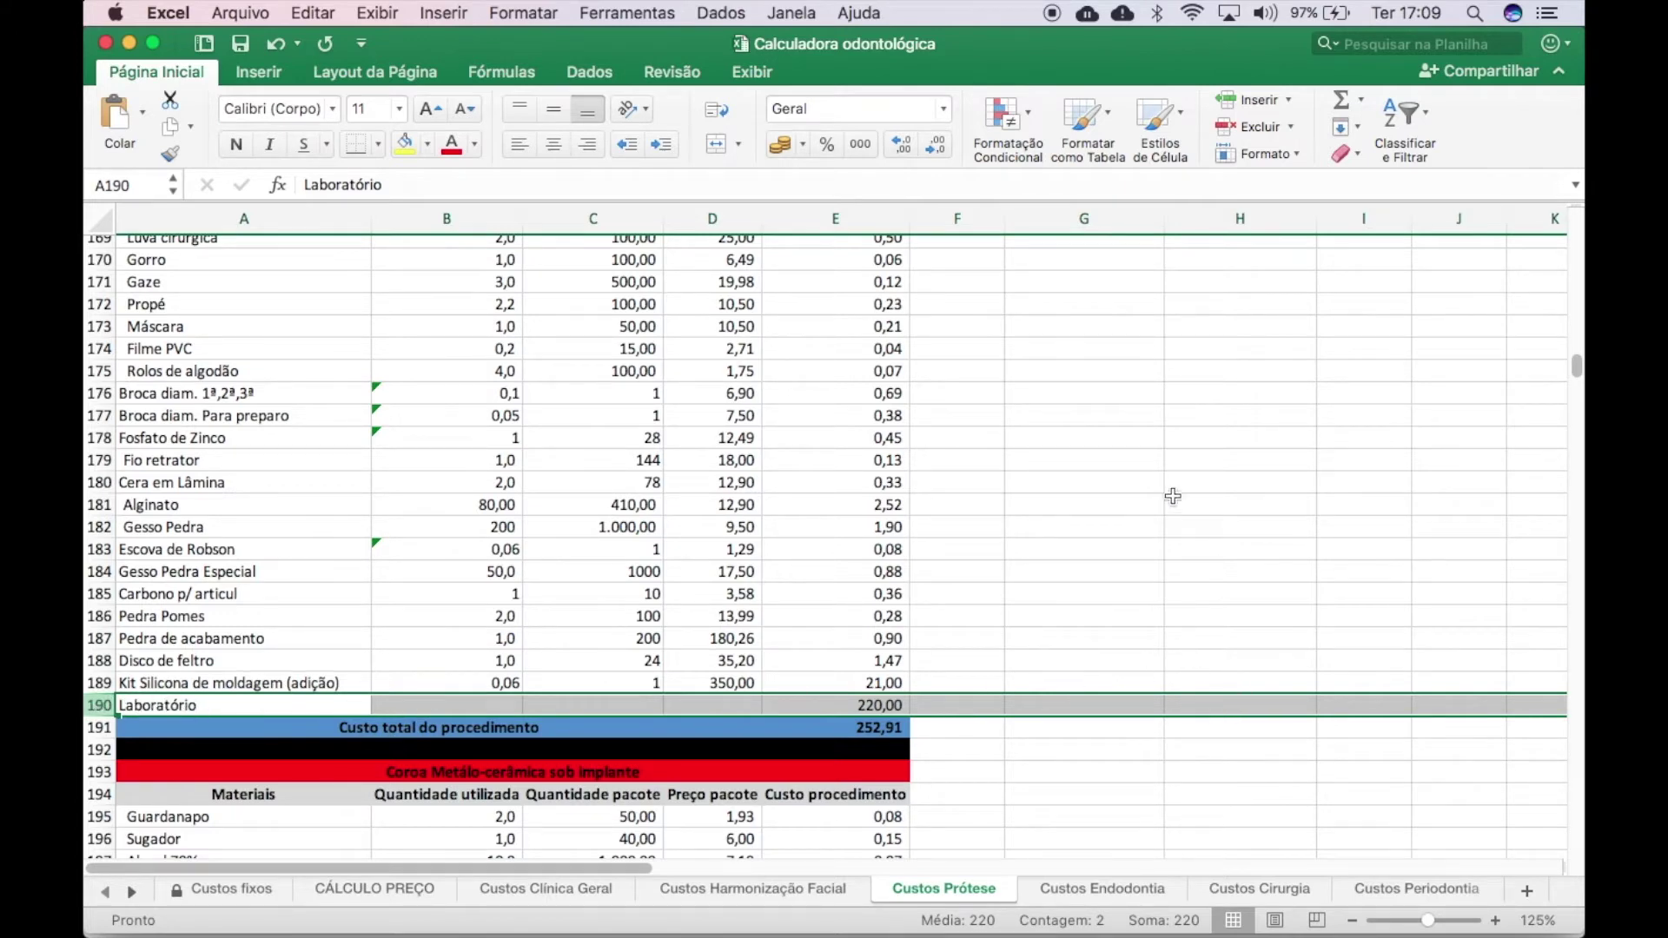
click(1253, 99)
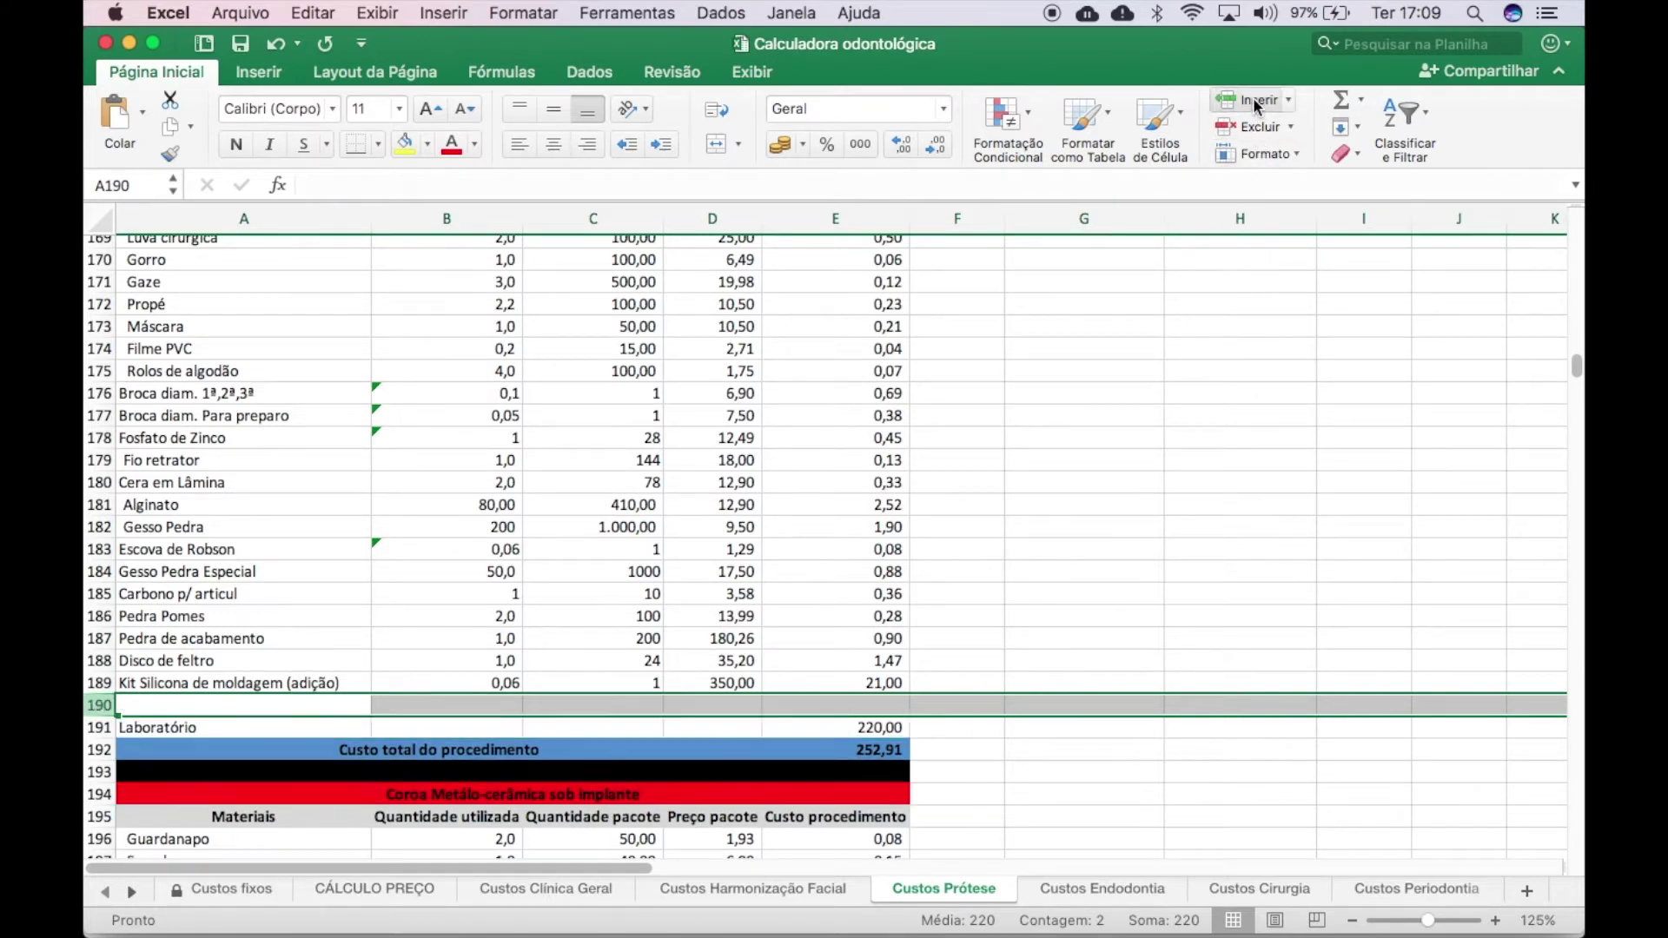
Step: Label the new row 190 PAGAMENTO DENTISTA and set its Custo procedimento in E190 to 300
click(248, 708)
text(P)
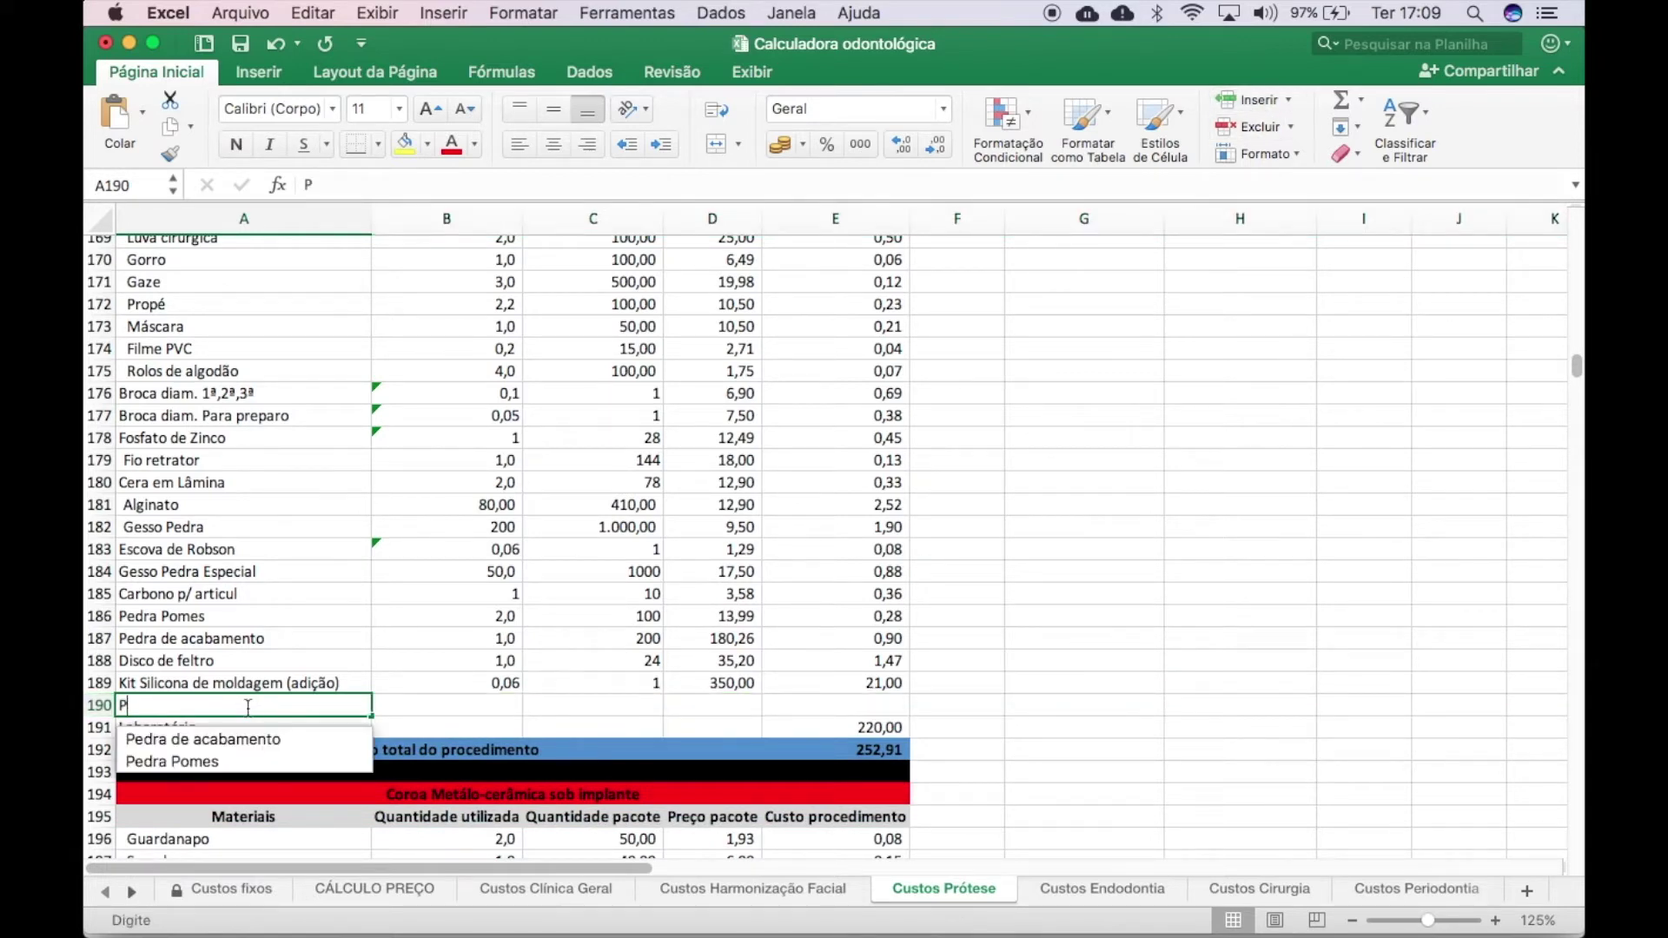
text(AGAMENTO DENTIST)
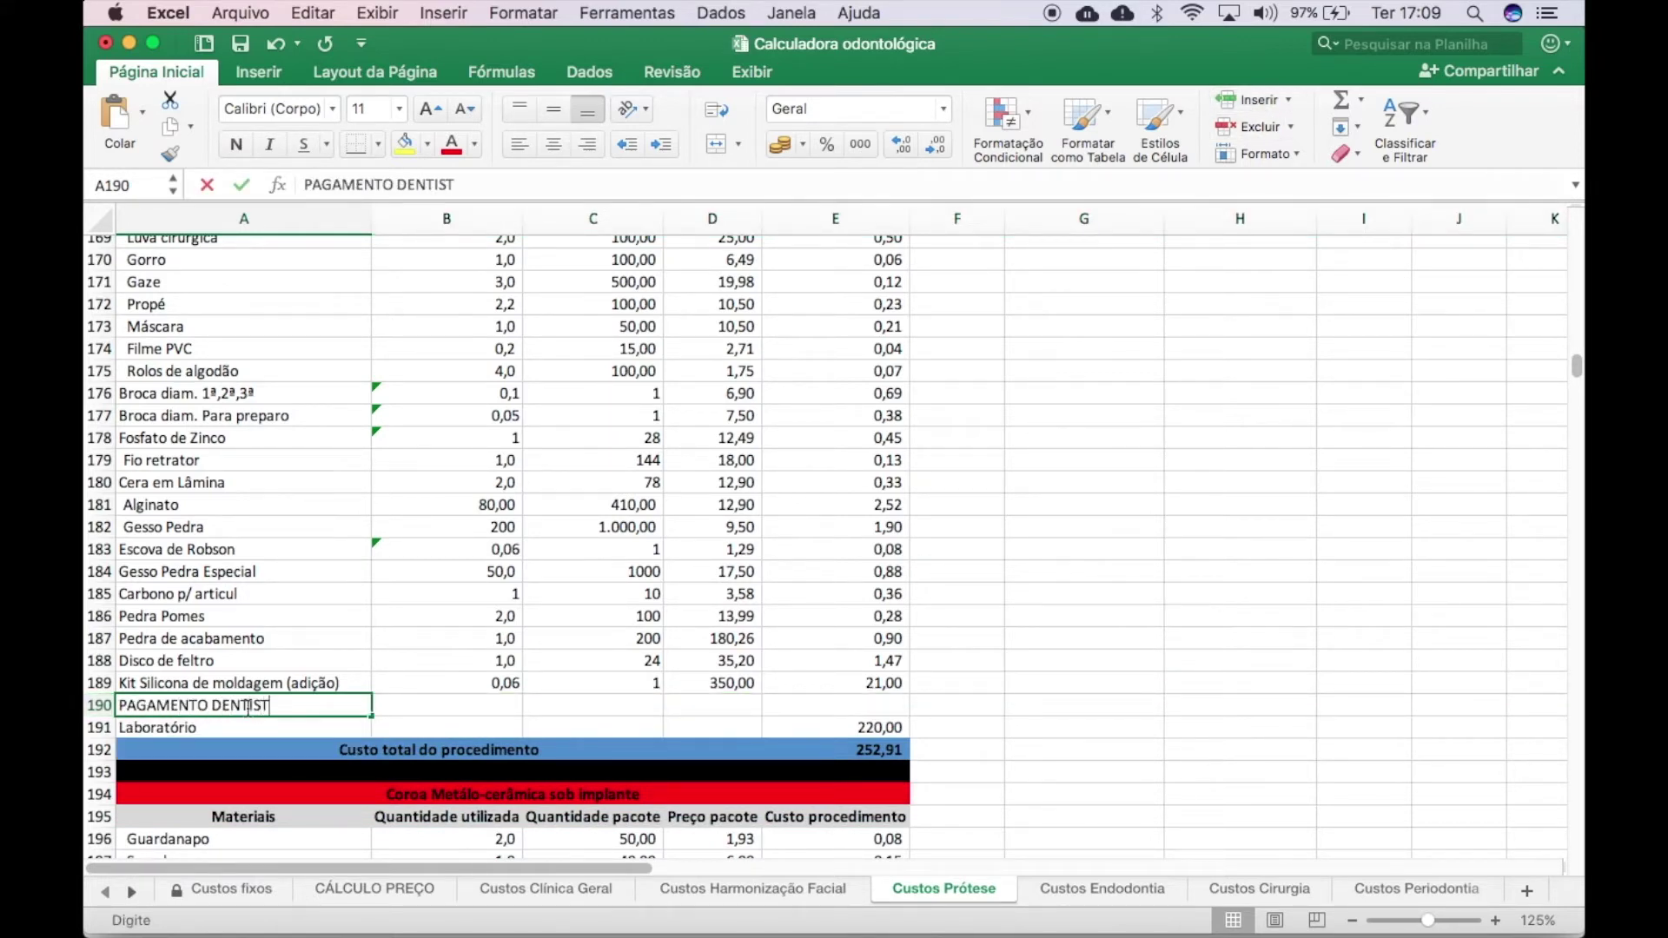
key(Tab)
key(Tab)
key(Tab)
key(Tab)
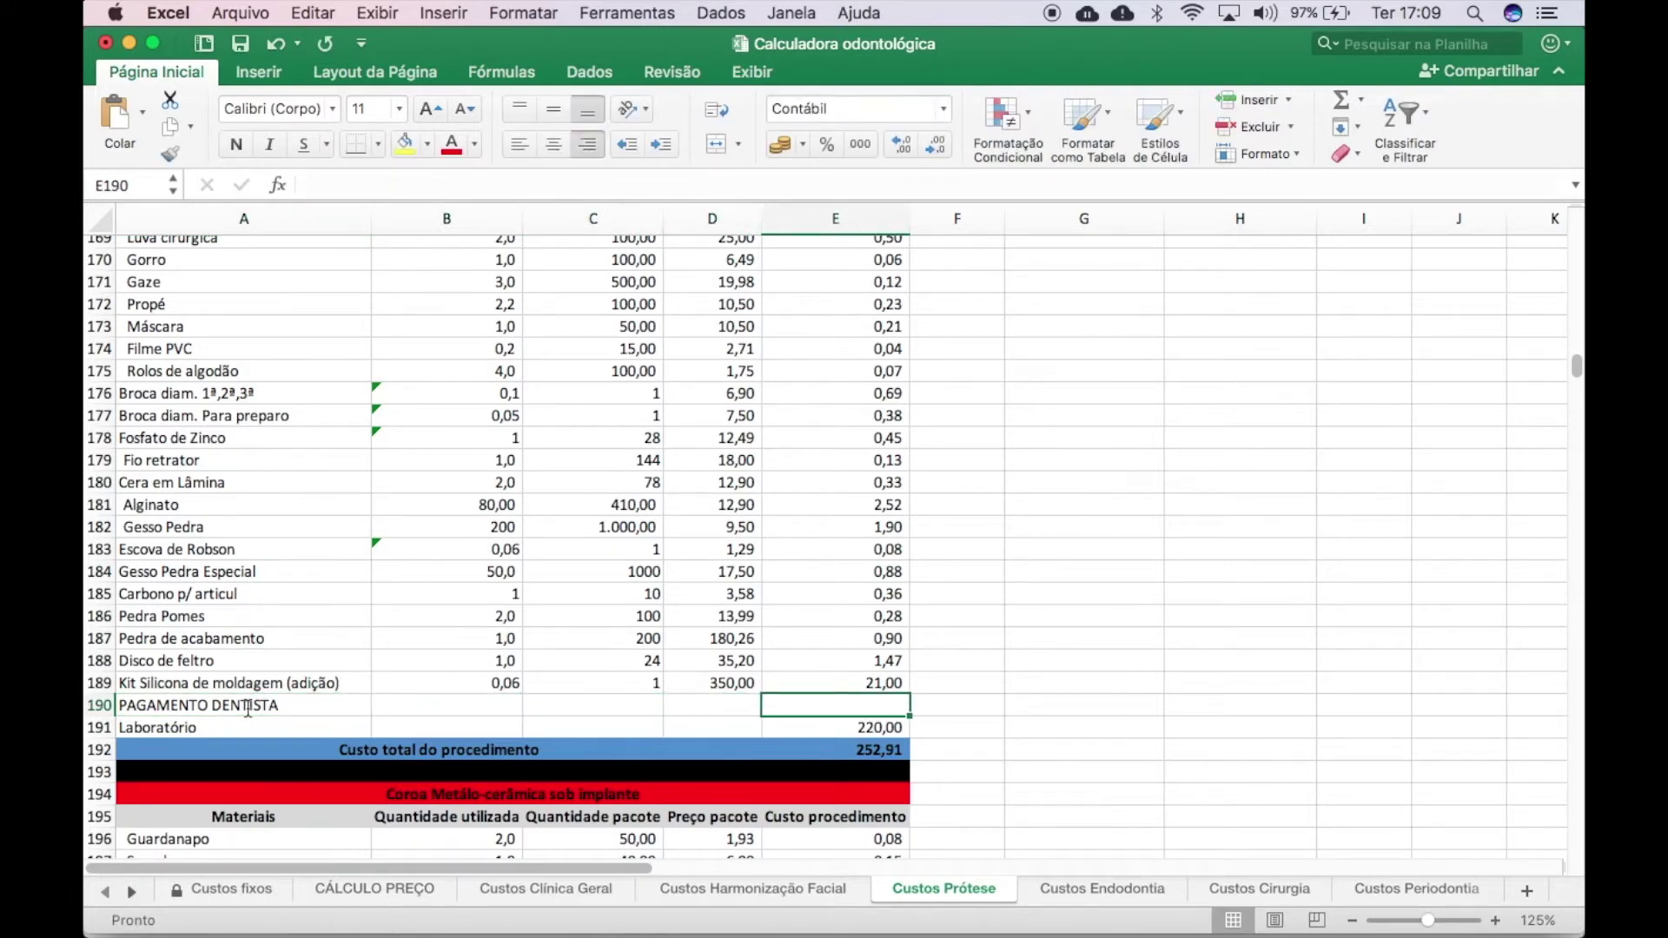
scroll(522, 736, up, 5)
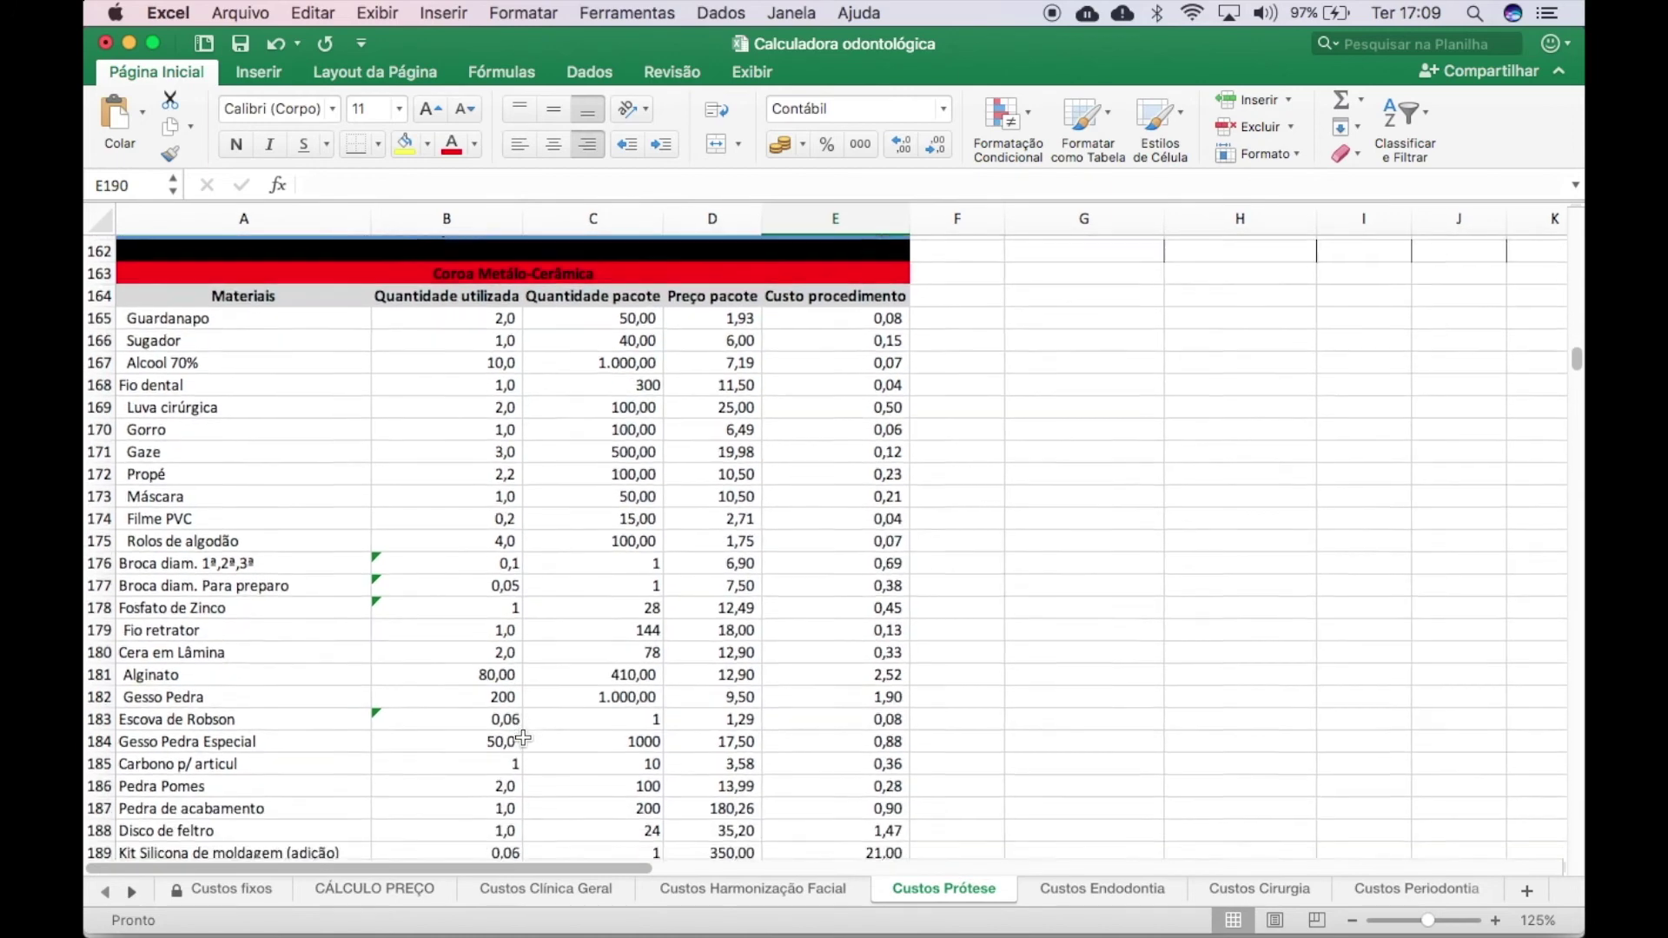
scroll(523, 736, down, 6)
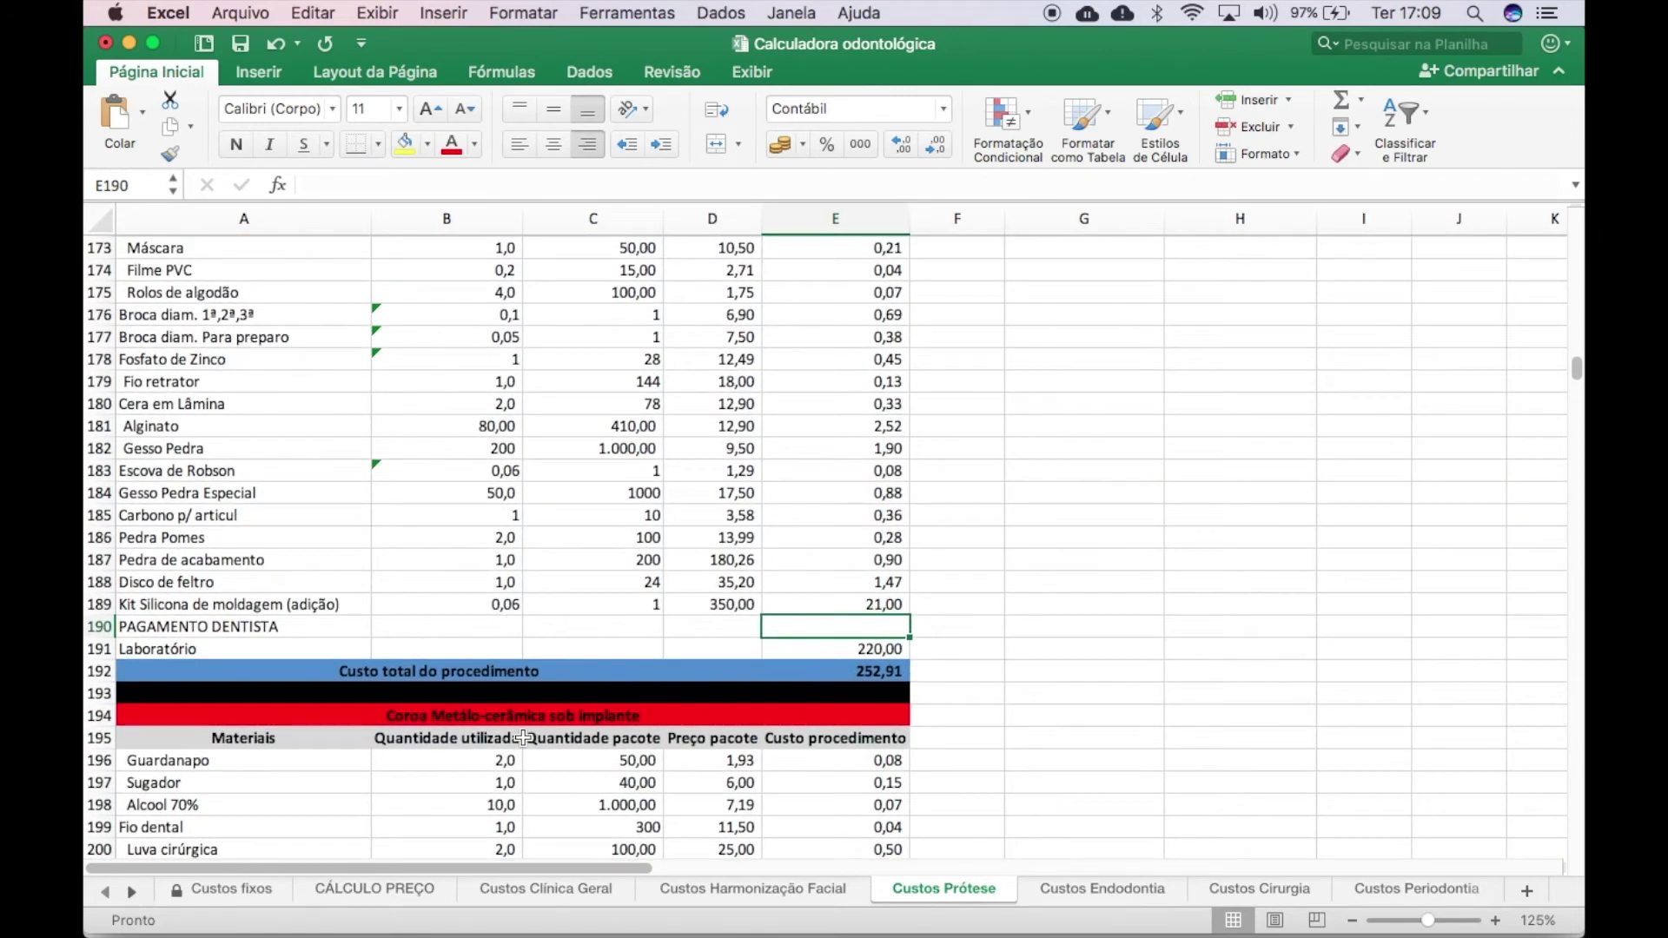
text(300)
key(Return)
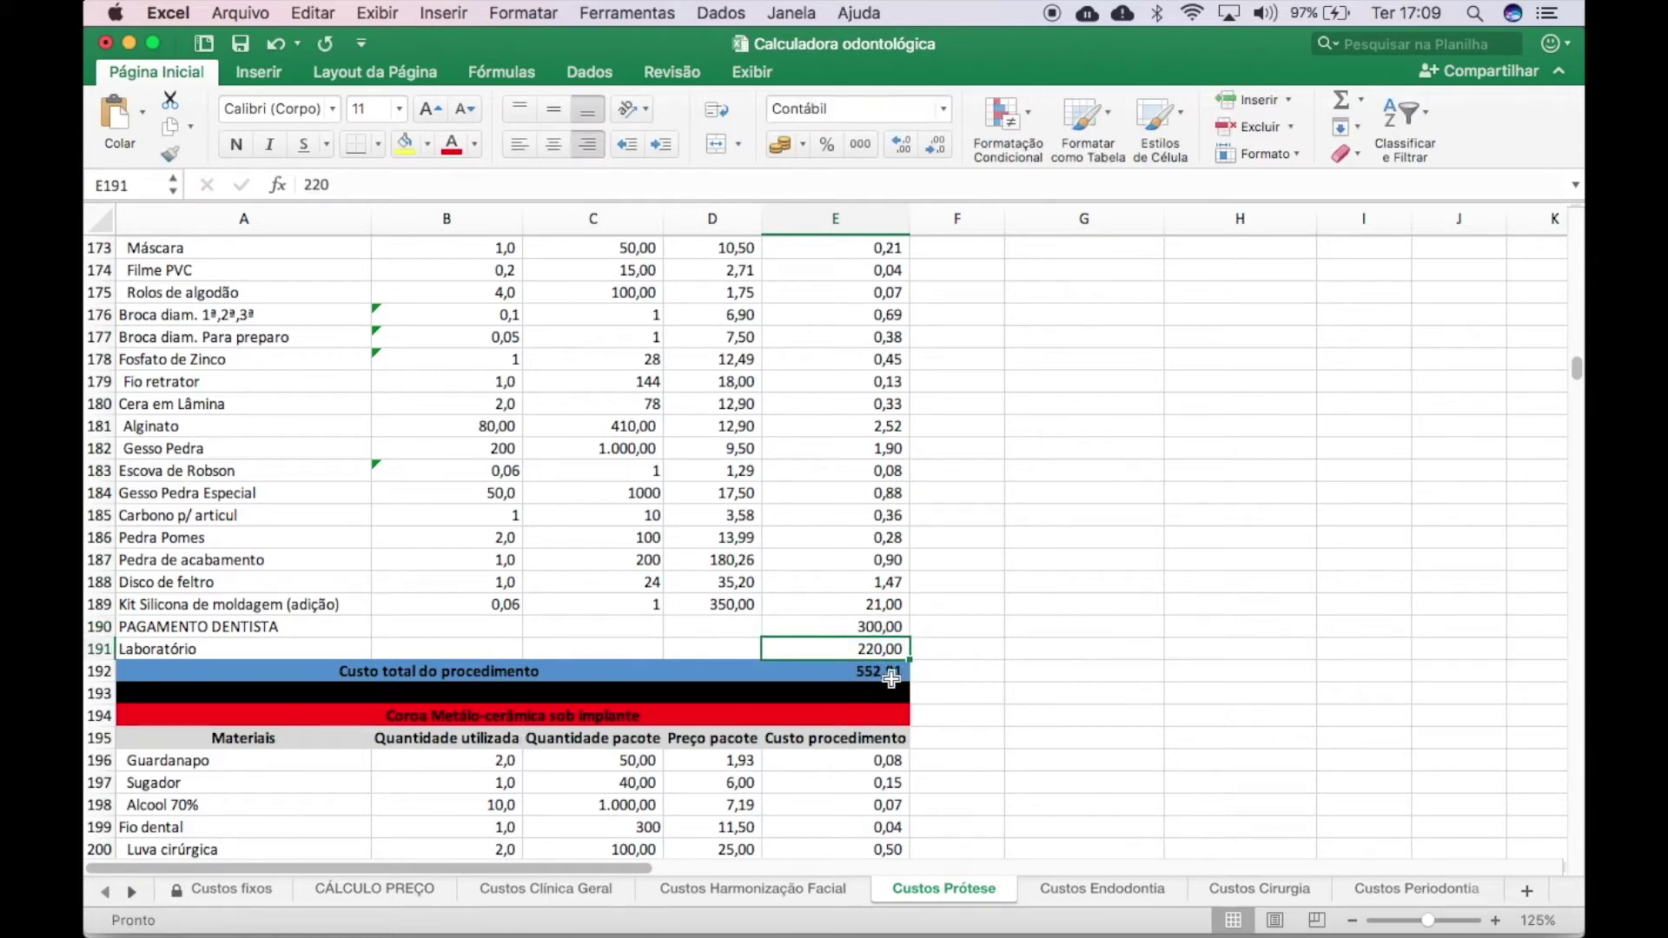
Step: Compare the Custo variável in B10 of the CÁLCULO PREÇO sheet with the crown's total cost on the Custos Prótese sheet
mouse_move(836, 841)
click(374, 892)
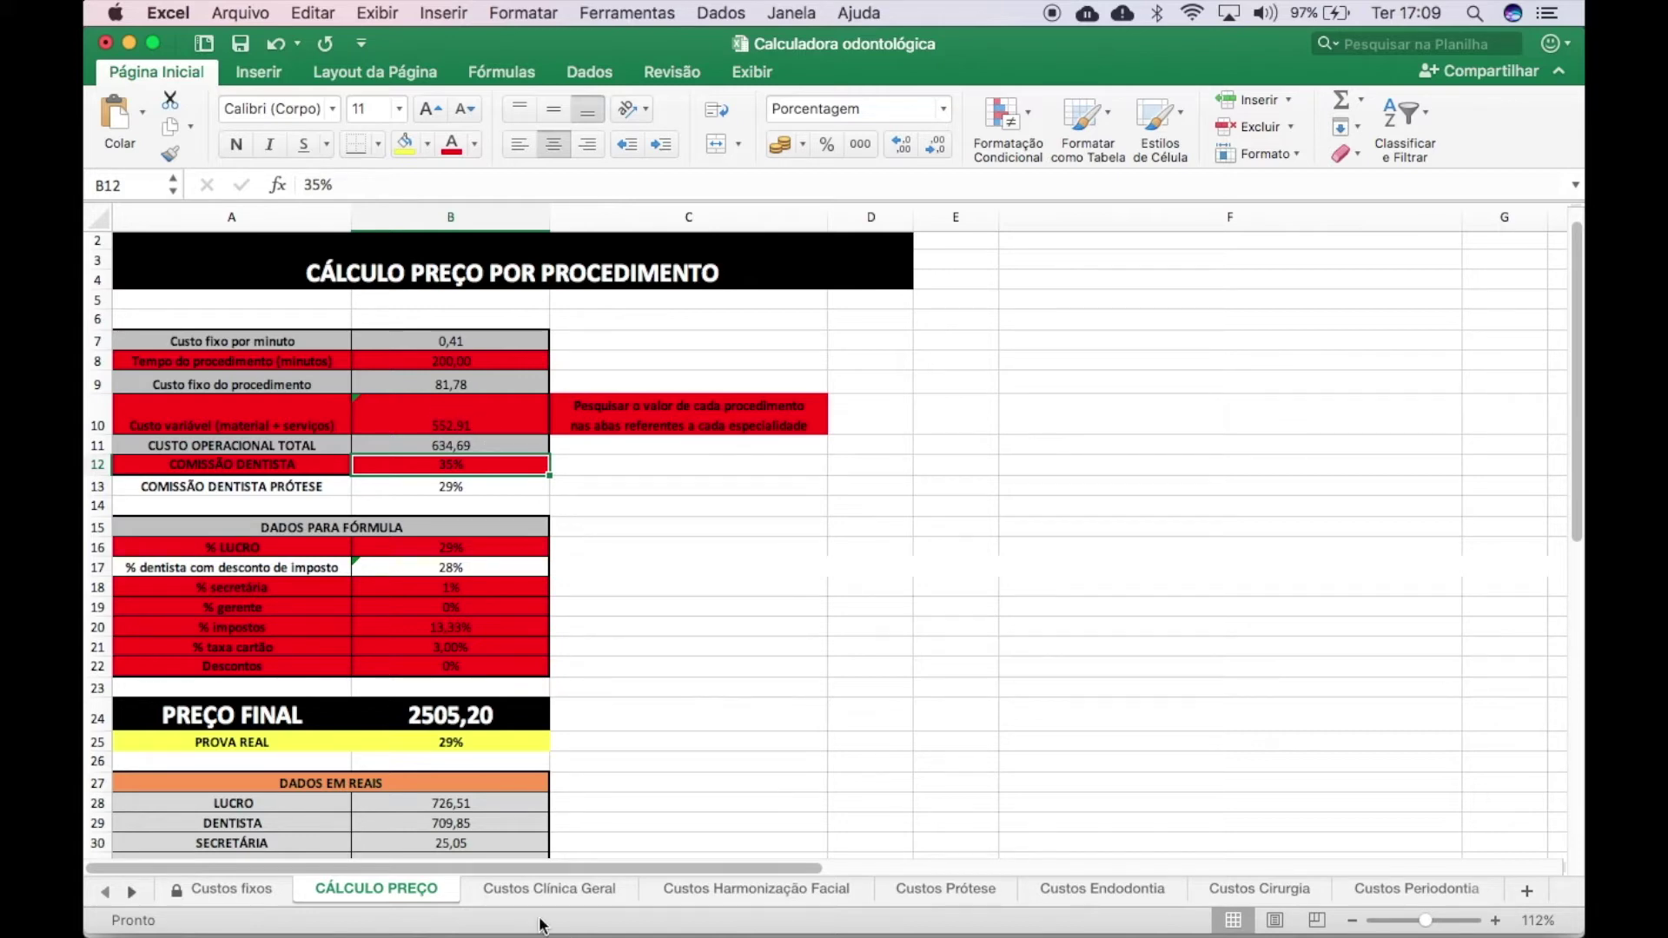
click(946, 890)
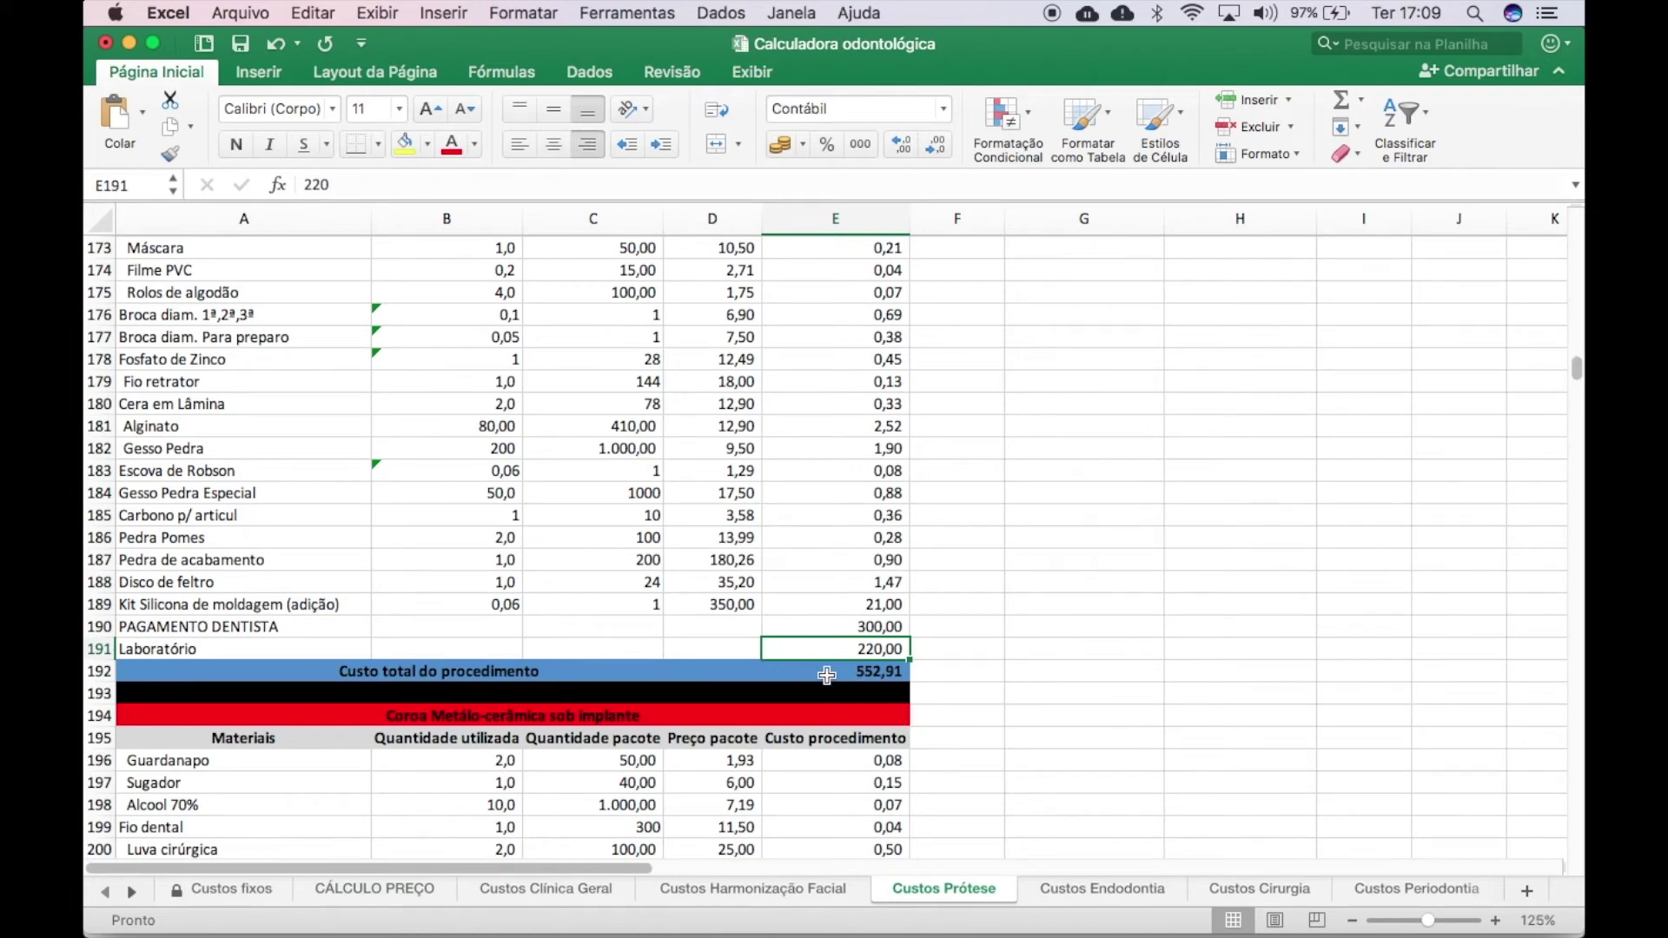
click(367, 886)
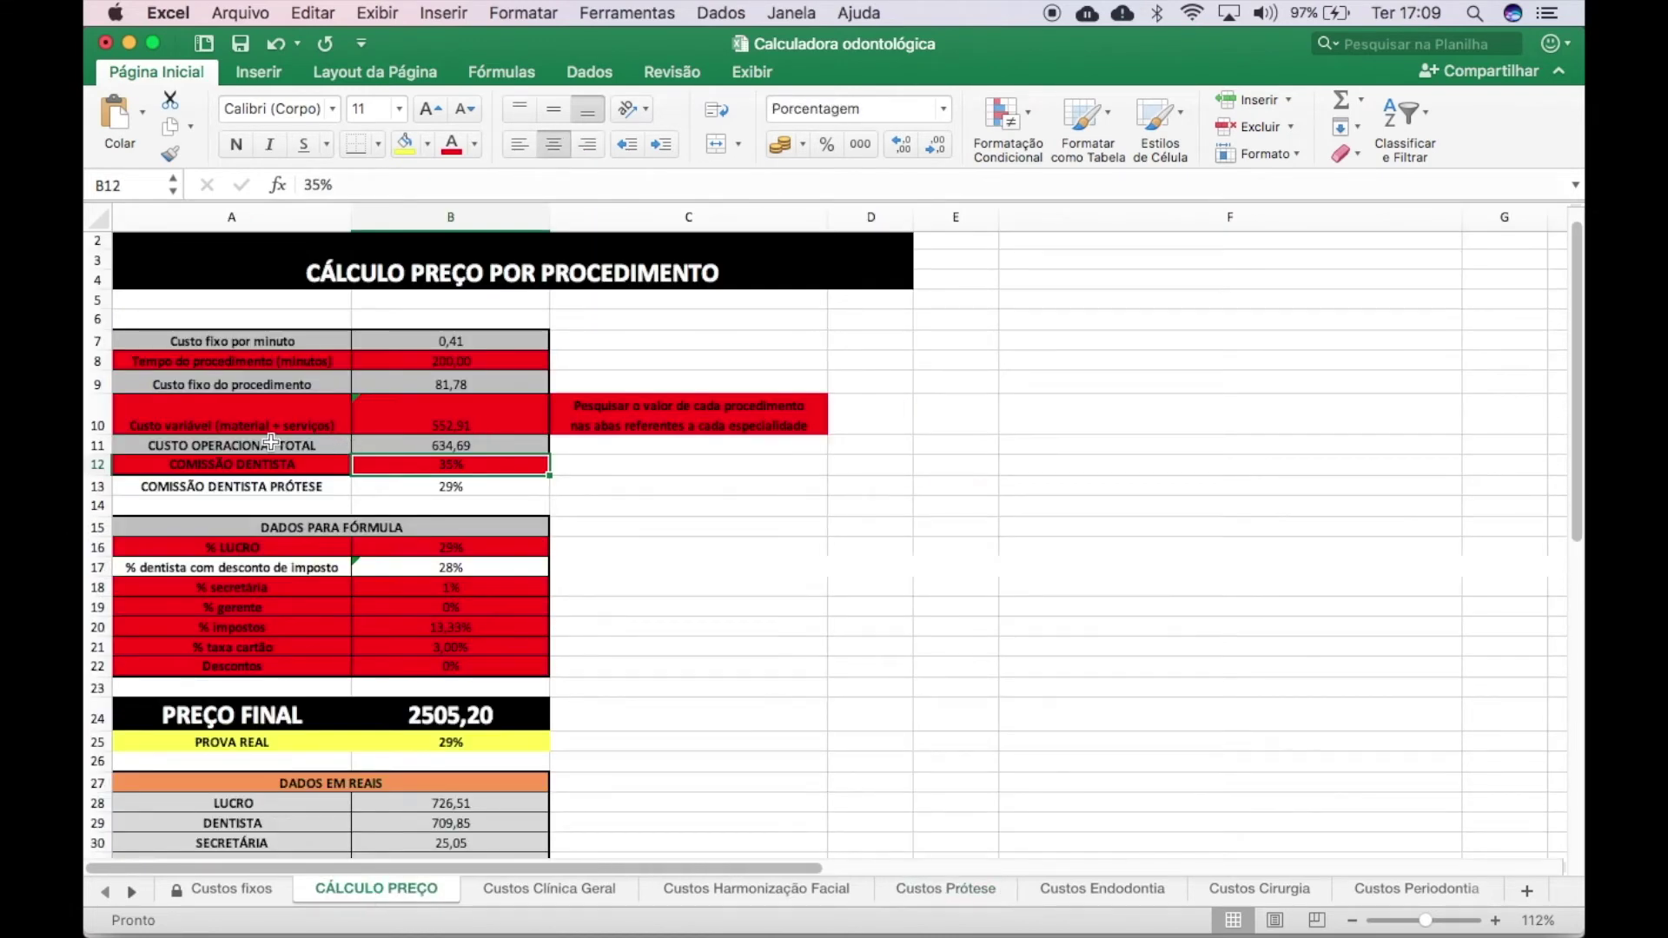
click(466, 424)
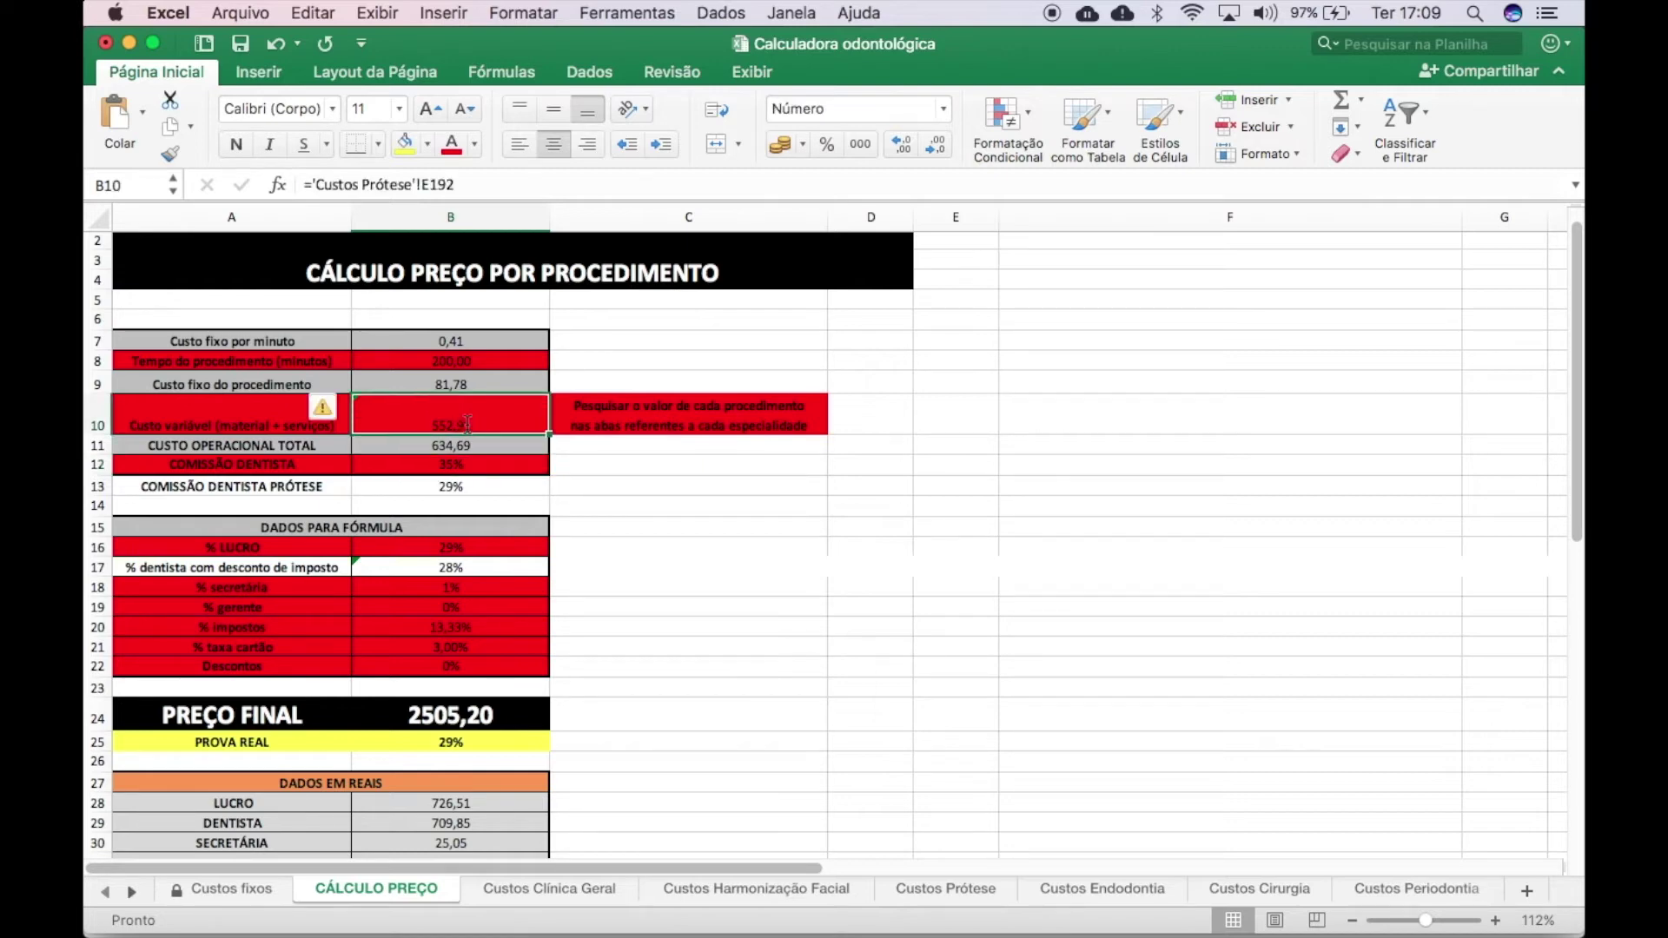
Step: Link the Custo variável in B10 to the Coroa Metálo-Cerâmica total cost in E192 of the Custos Prótese sheet
text(=)
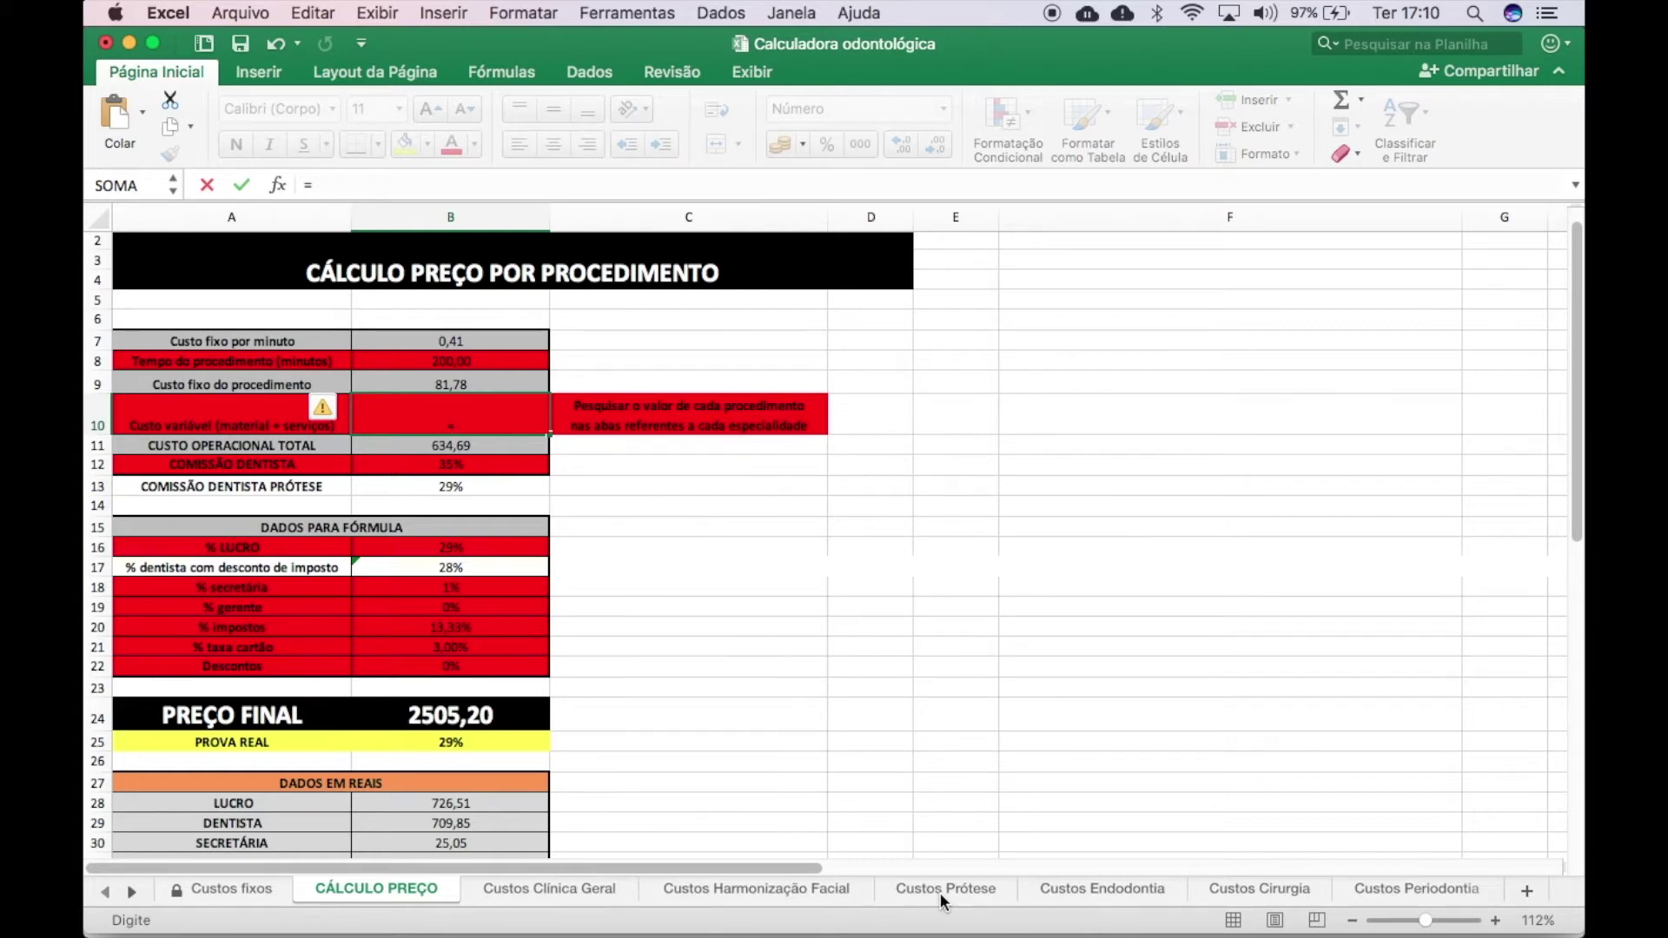
click(940, 893)
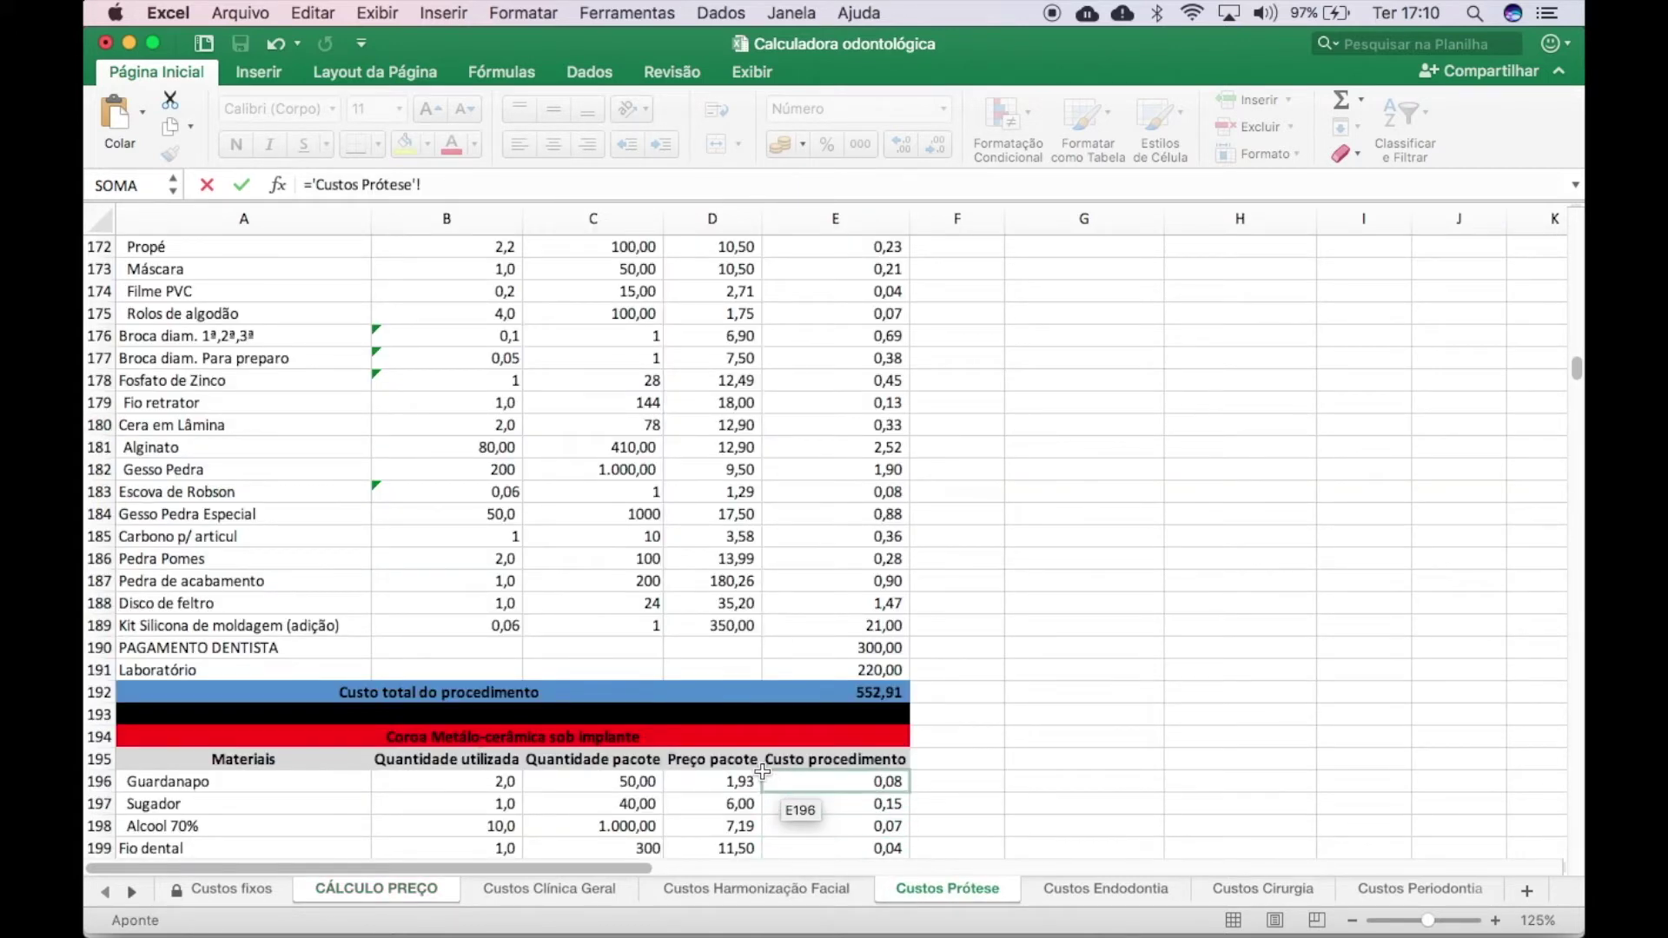
scroll(732, 449, up, 3)
scroll(732, 449, up, 2)
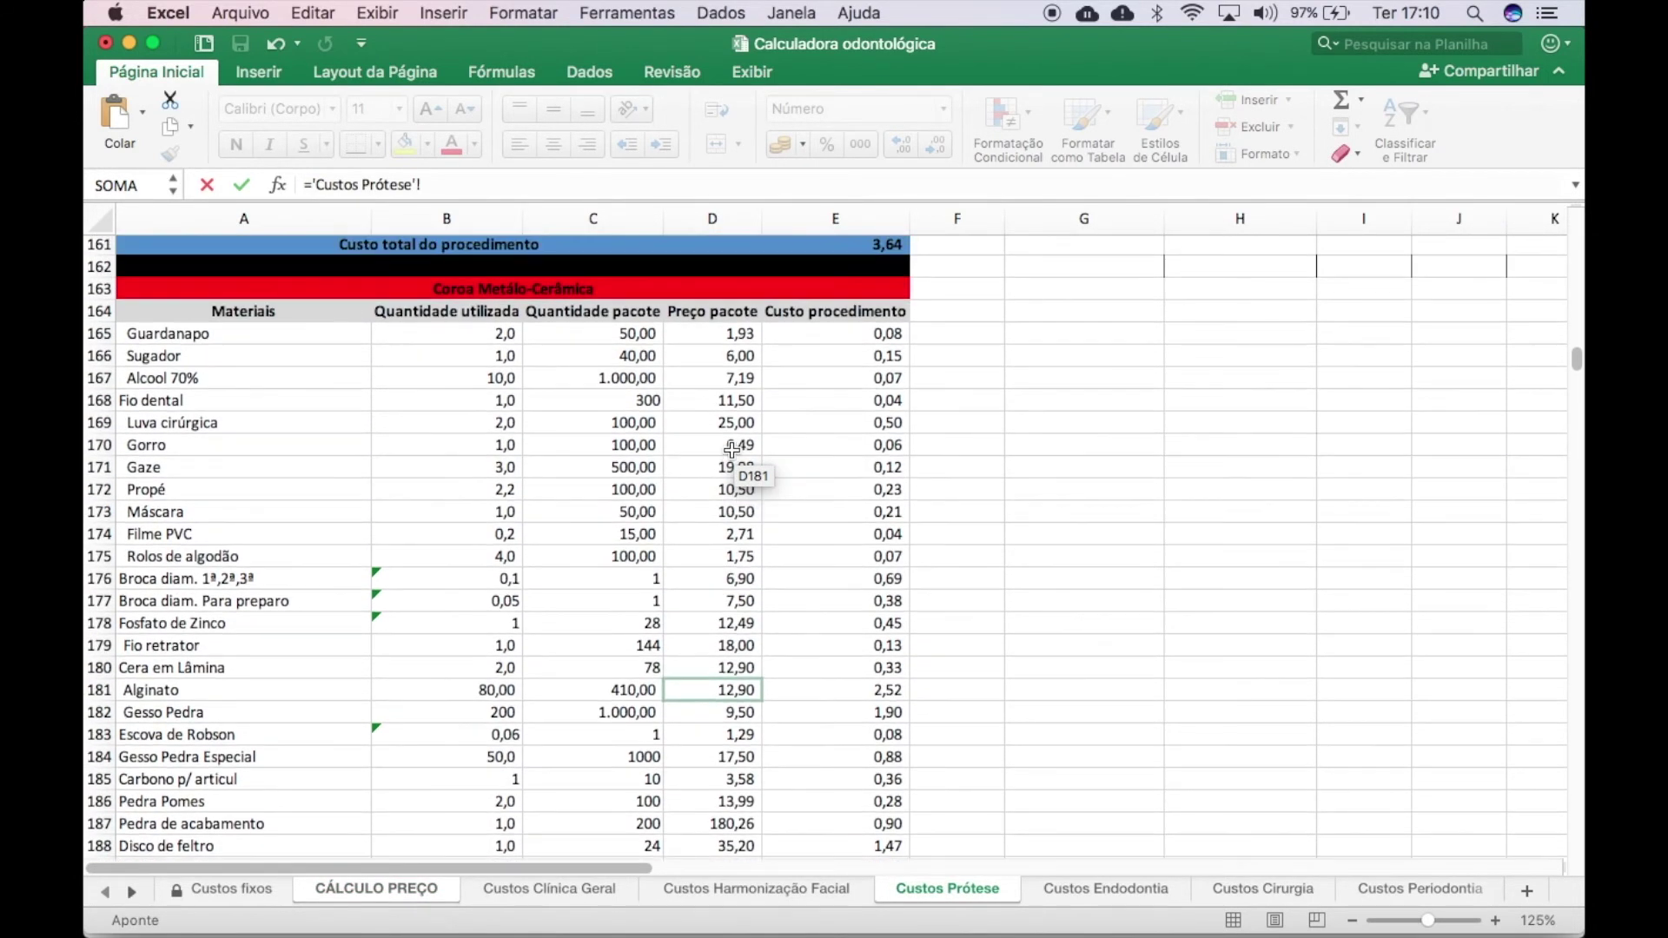
scroll(787, 556, down, 1)
scroll(795, 561, down, 3)
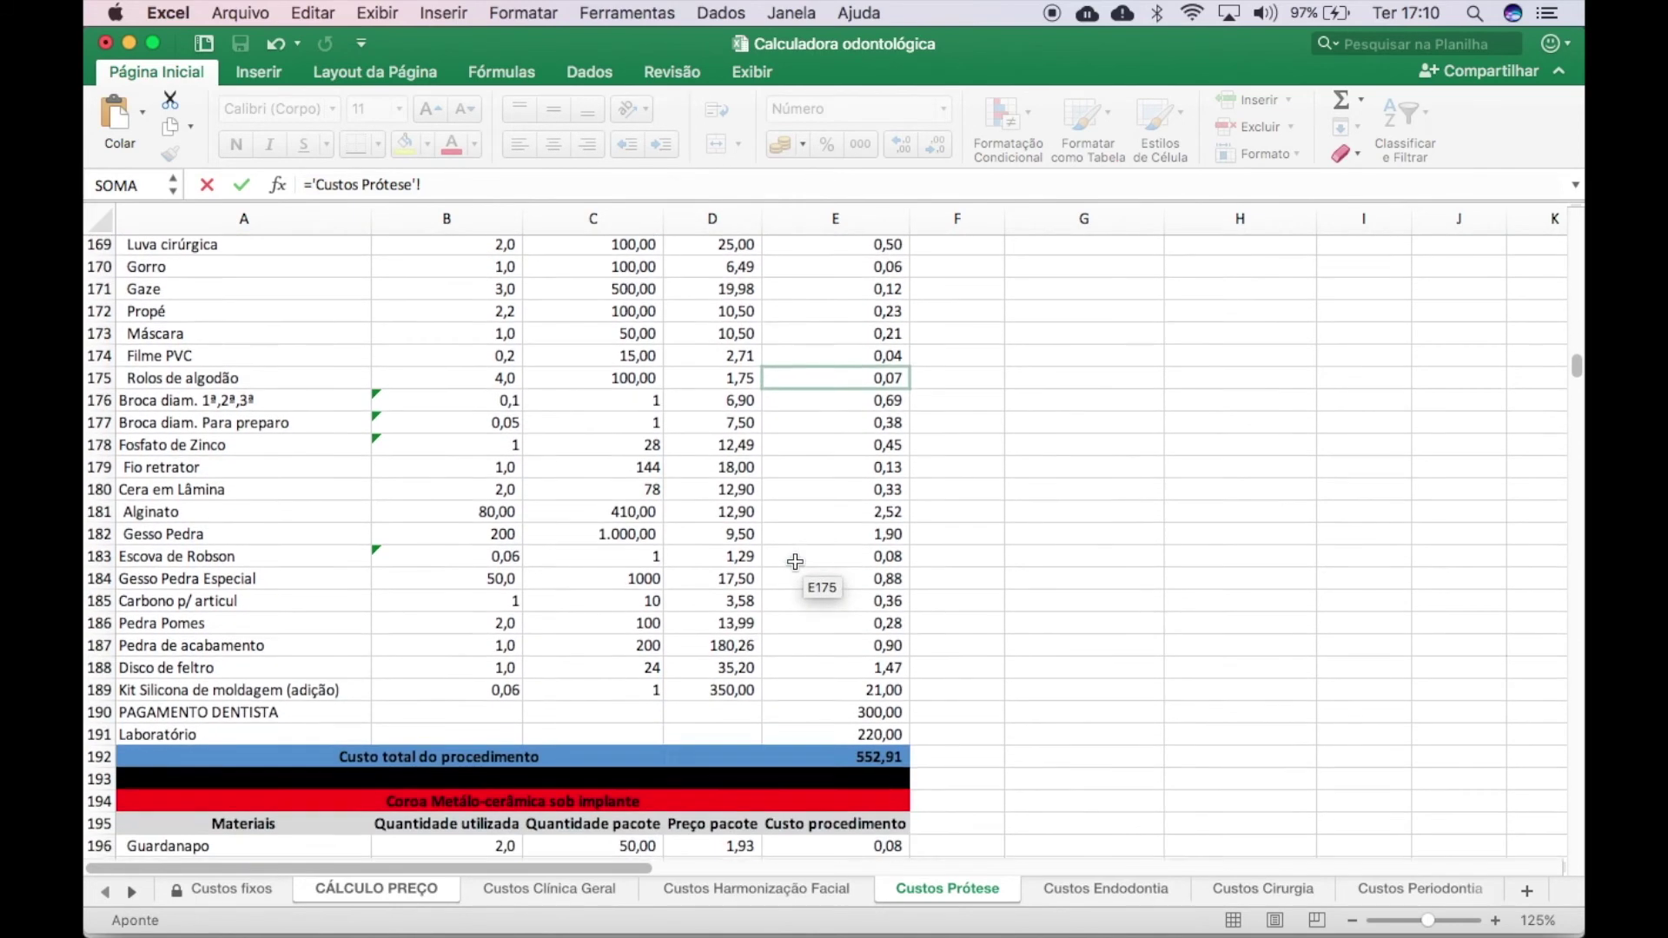
click(869, 752)
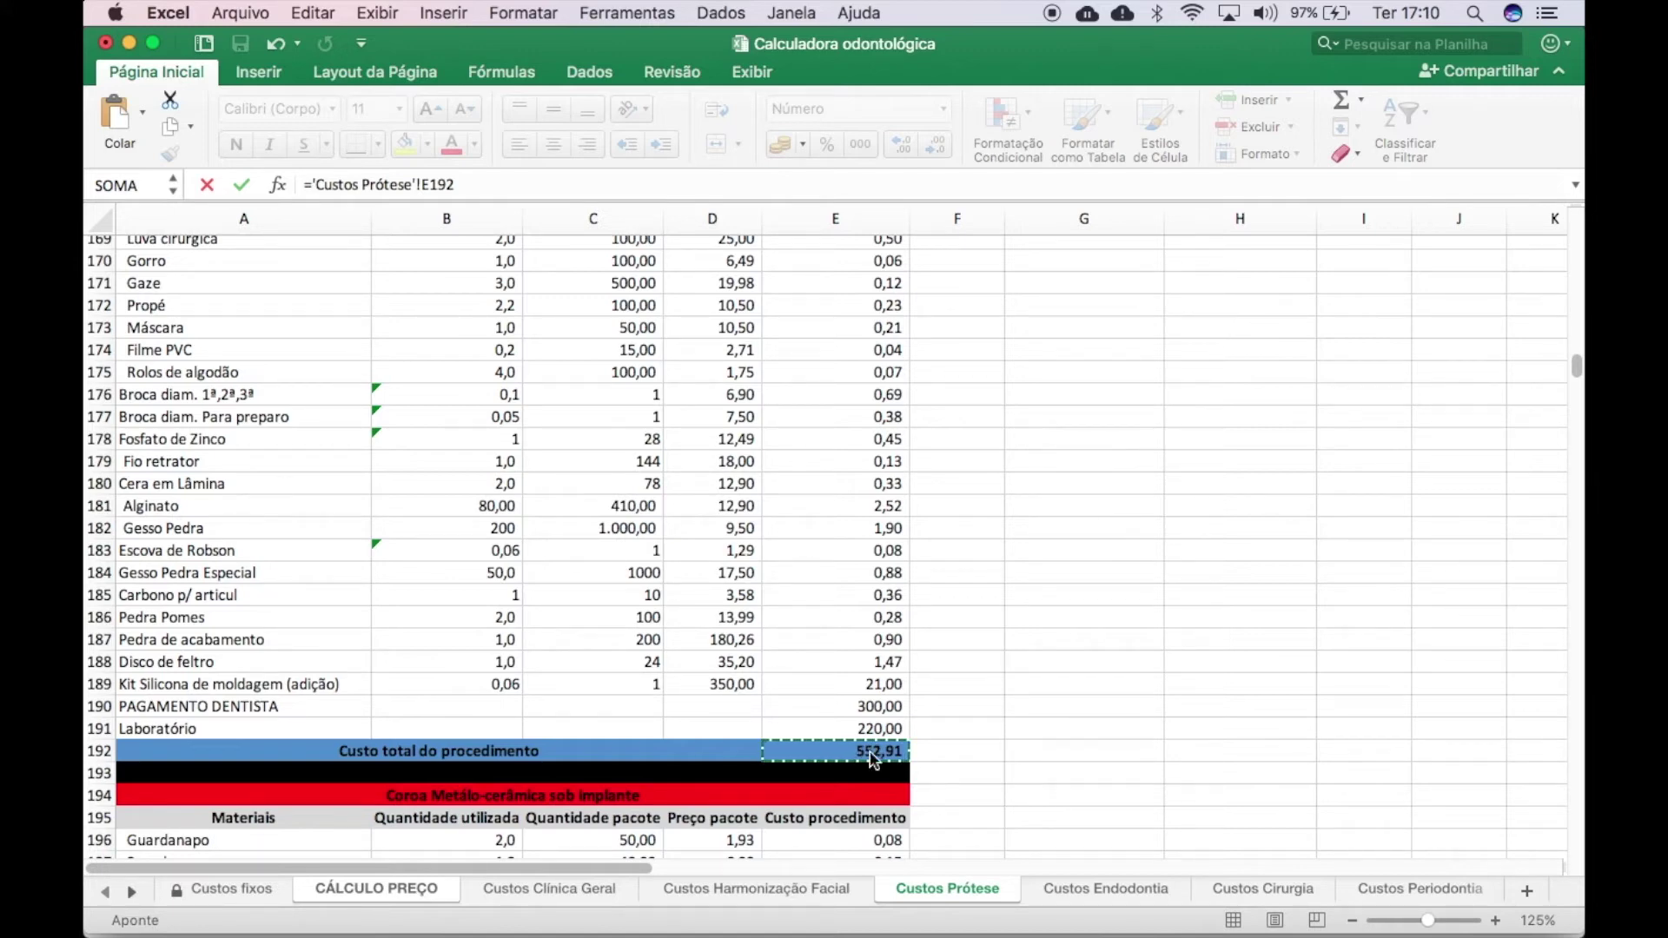
key(Return)
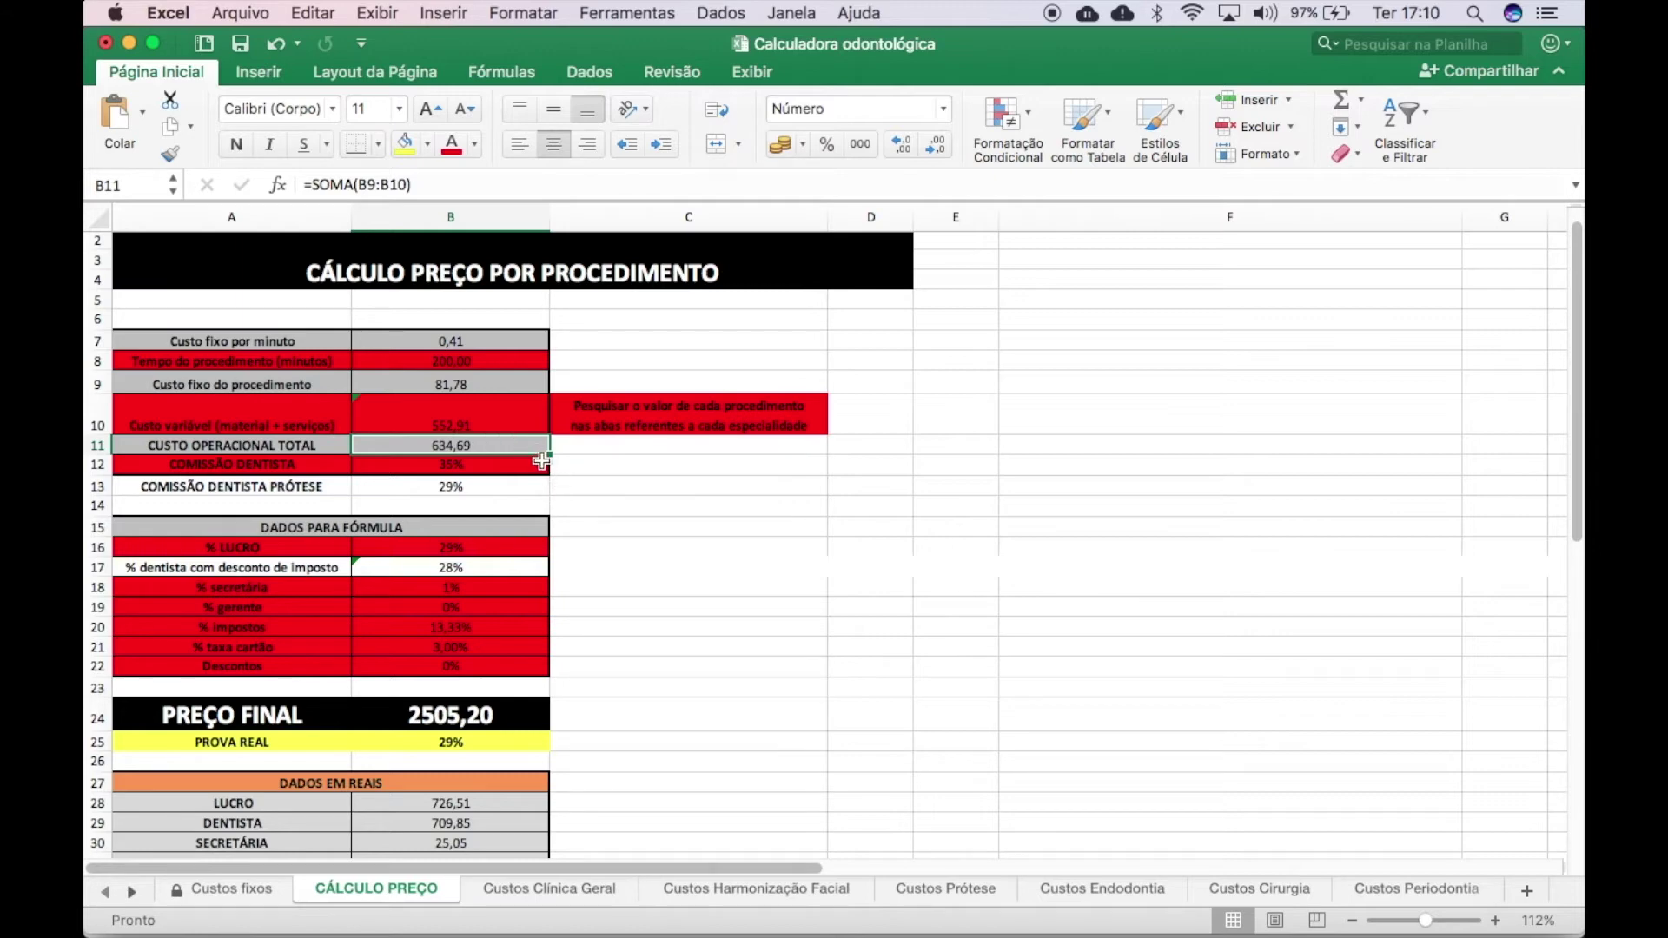
Step: Set the Comissão dentista in B12 of the CÁLCULO PREÇO sheet to 0%
click(469, 467)
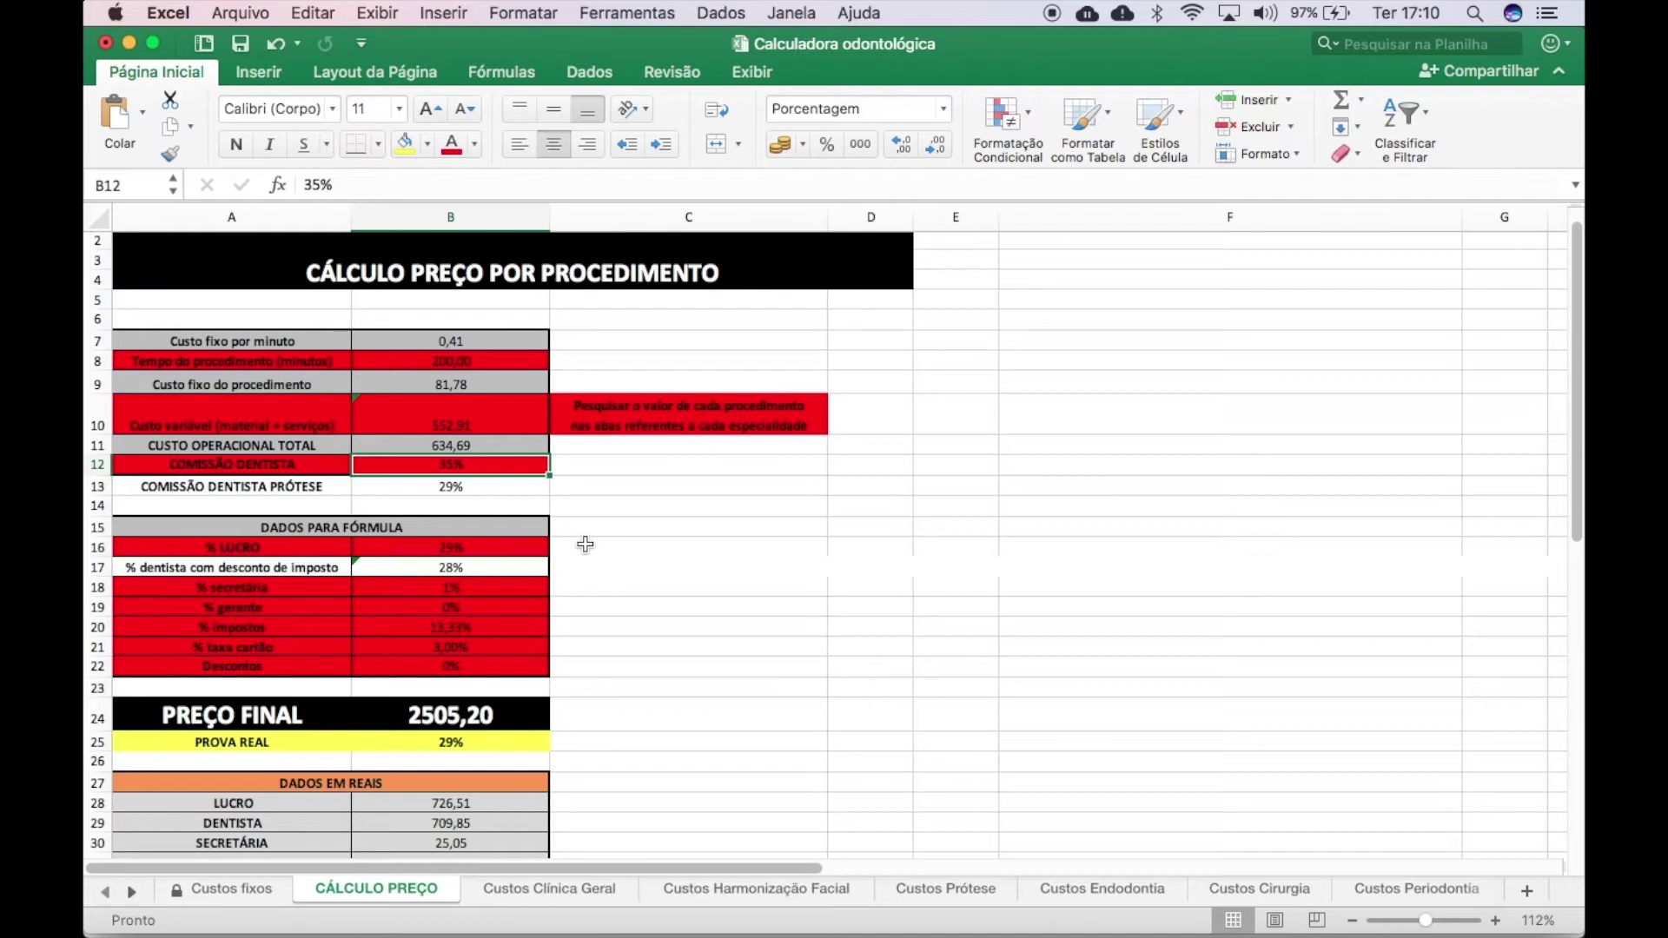
text(0)
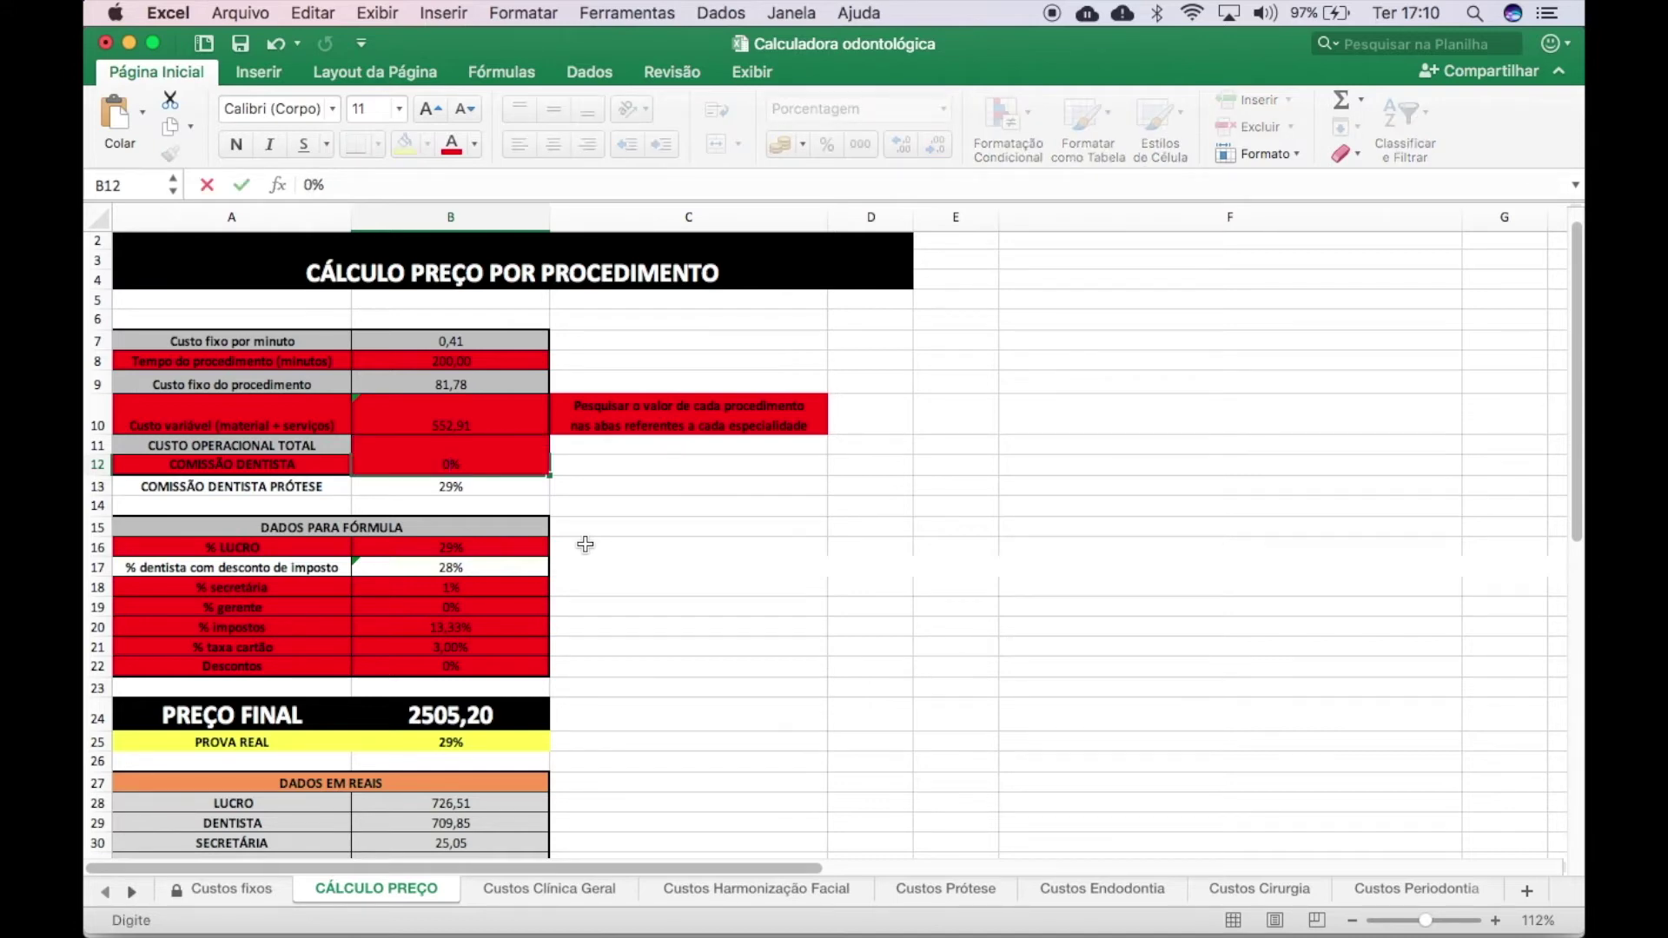
key(Return)
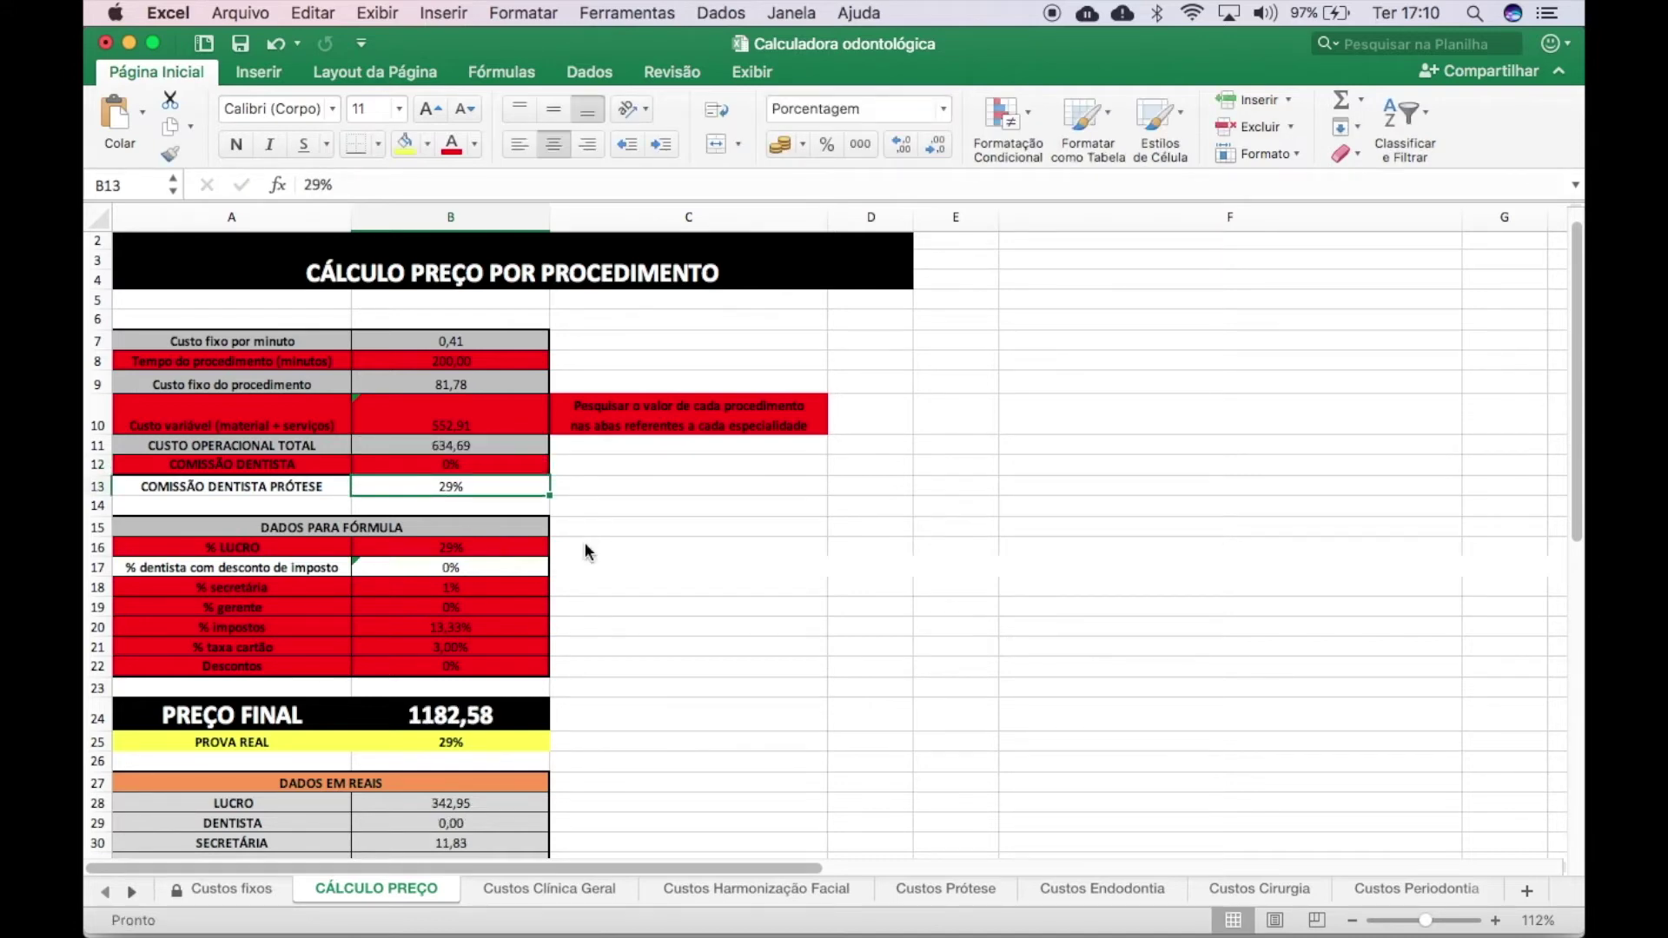
Step: Clear the Comissão dentista prótese percentage in B13 and its label in A13
key(Delete)
key(Left)
key(Delete)
key(Right)
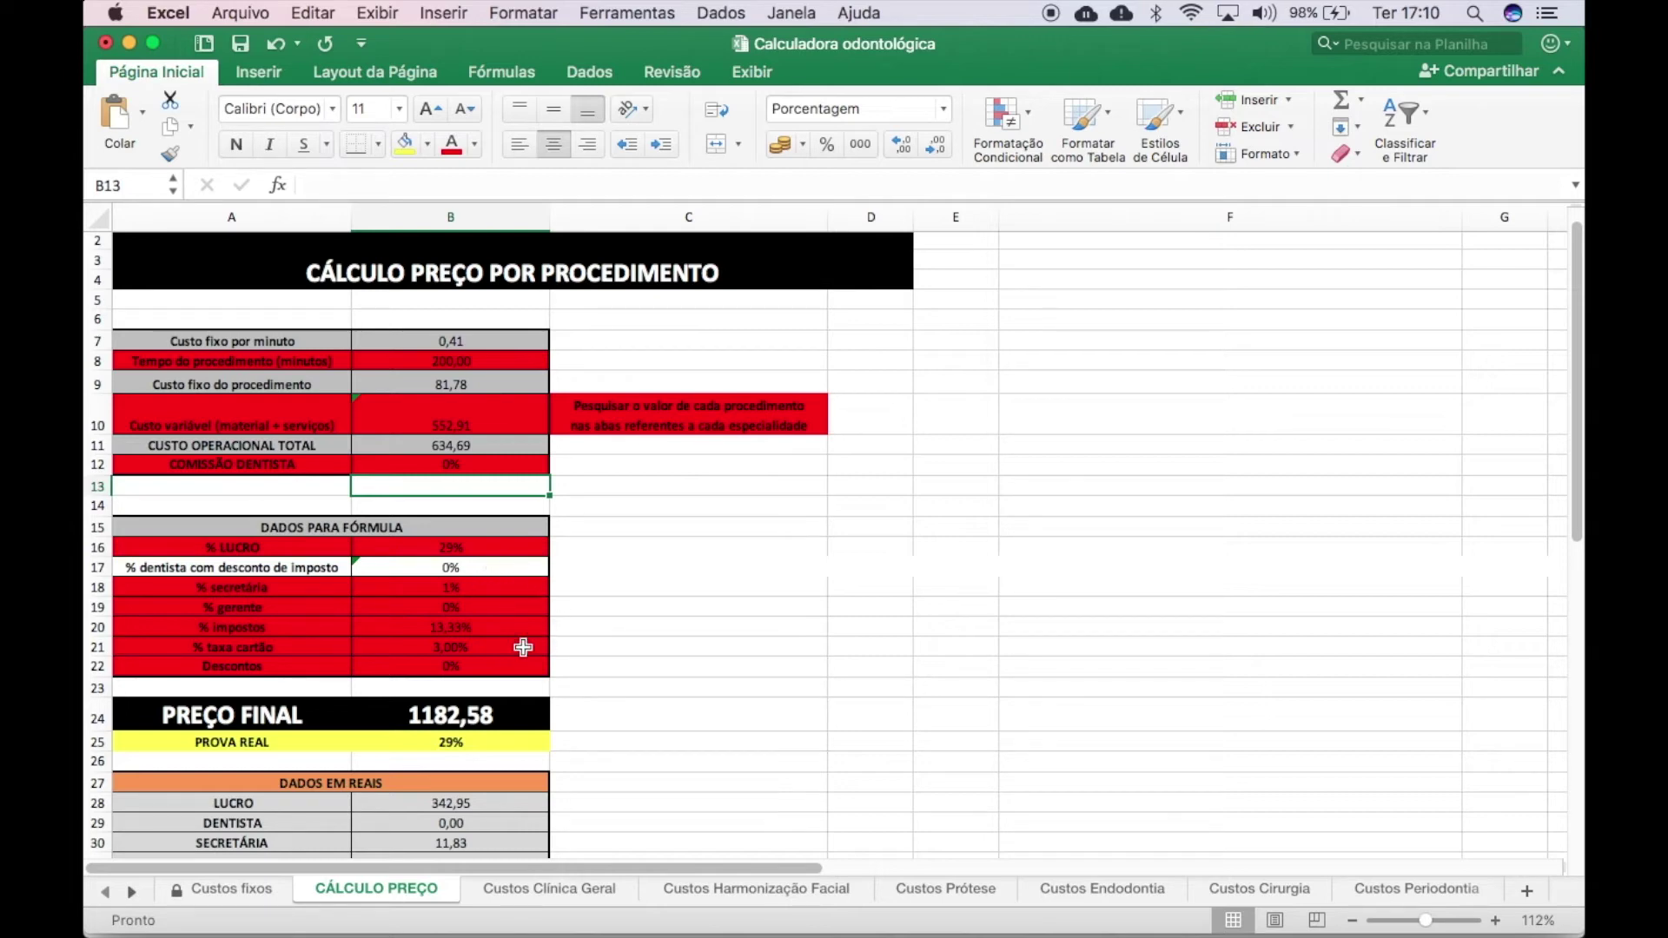
Step: Try profit margins of 32% and 33% in the % Lucro cell B16
click(456, 548)
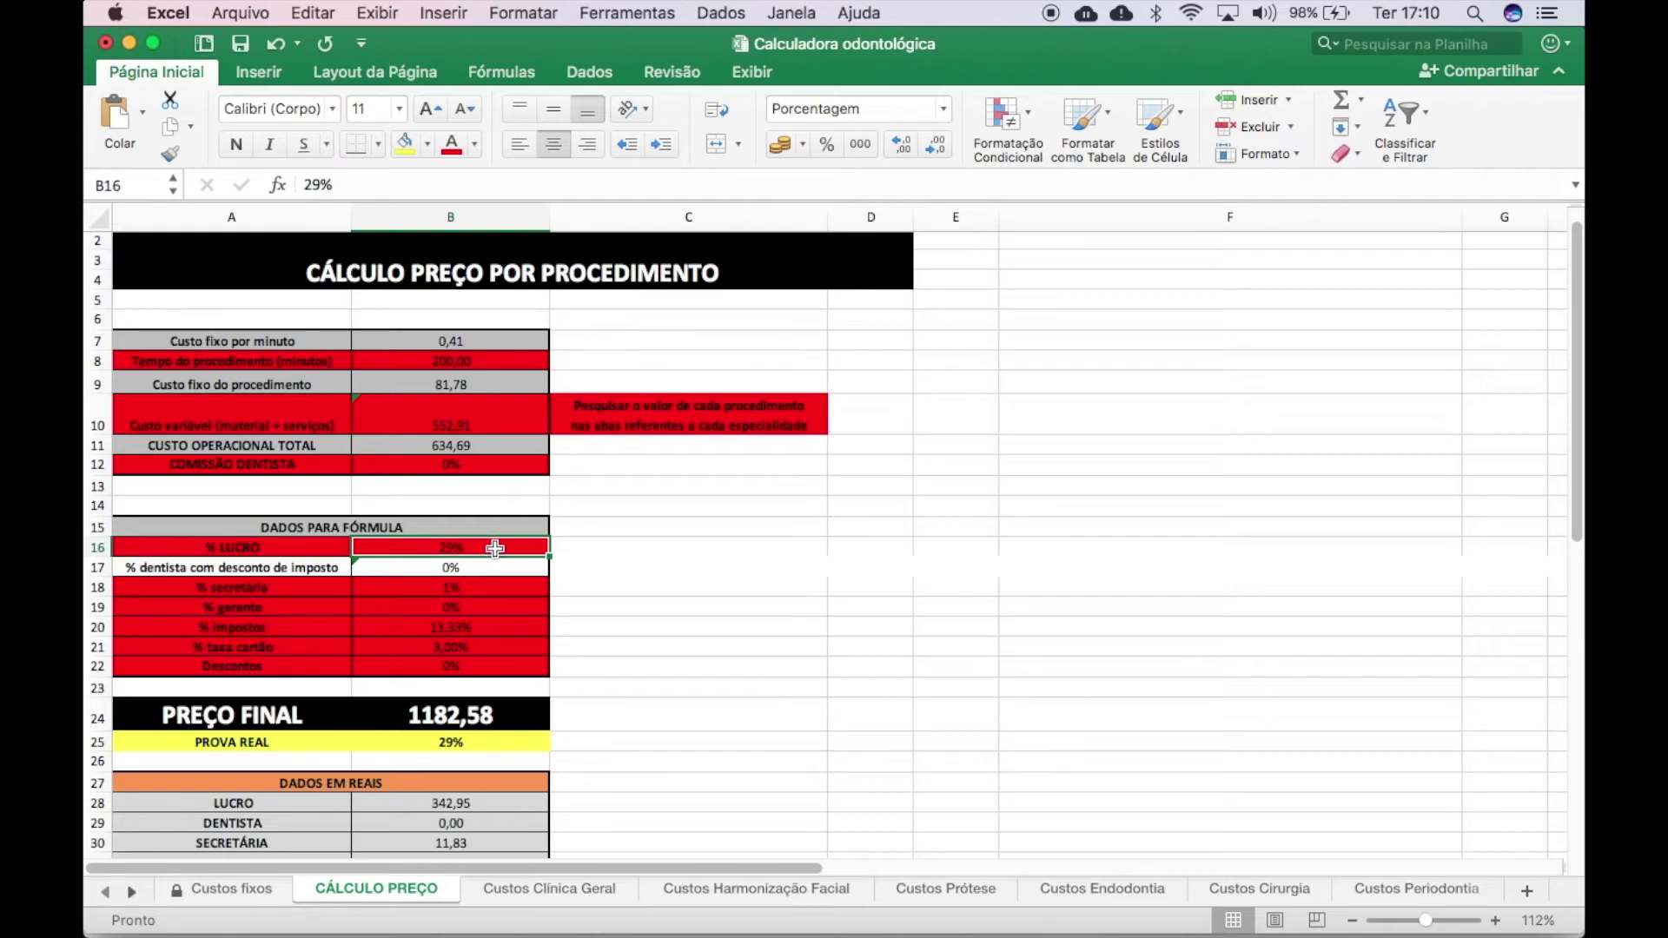
text(32)
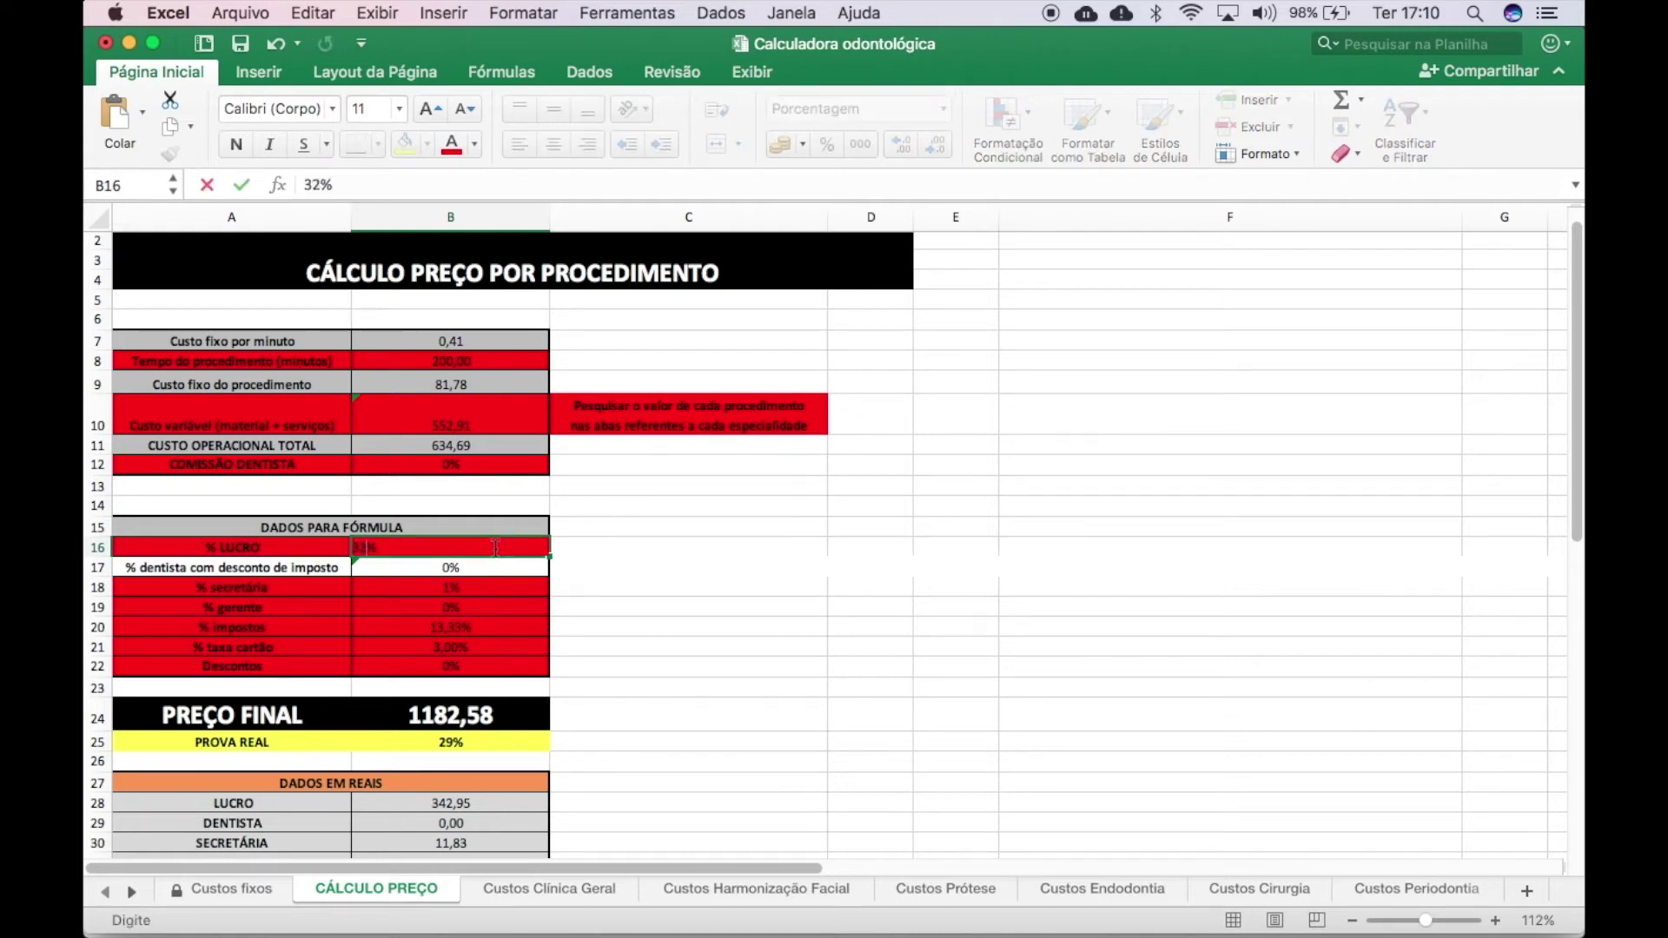
key(Return)
click(471, 548)
key(BackSpace)
text(33)
key(Return)
Step: Set the % Lucro in B16 to 35%
click(451, 549)
text(35)
key(Return)
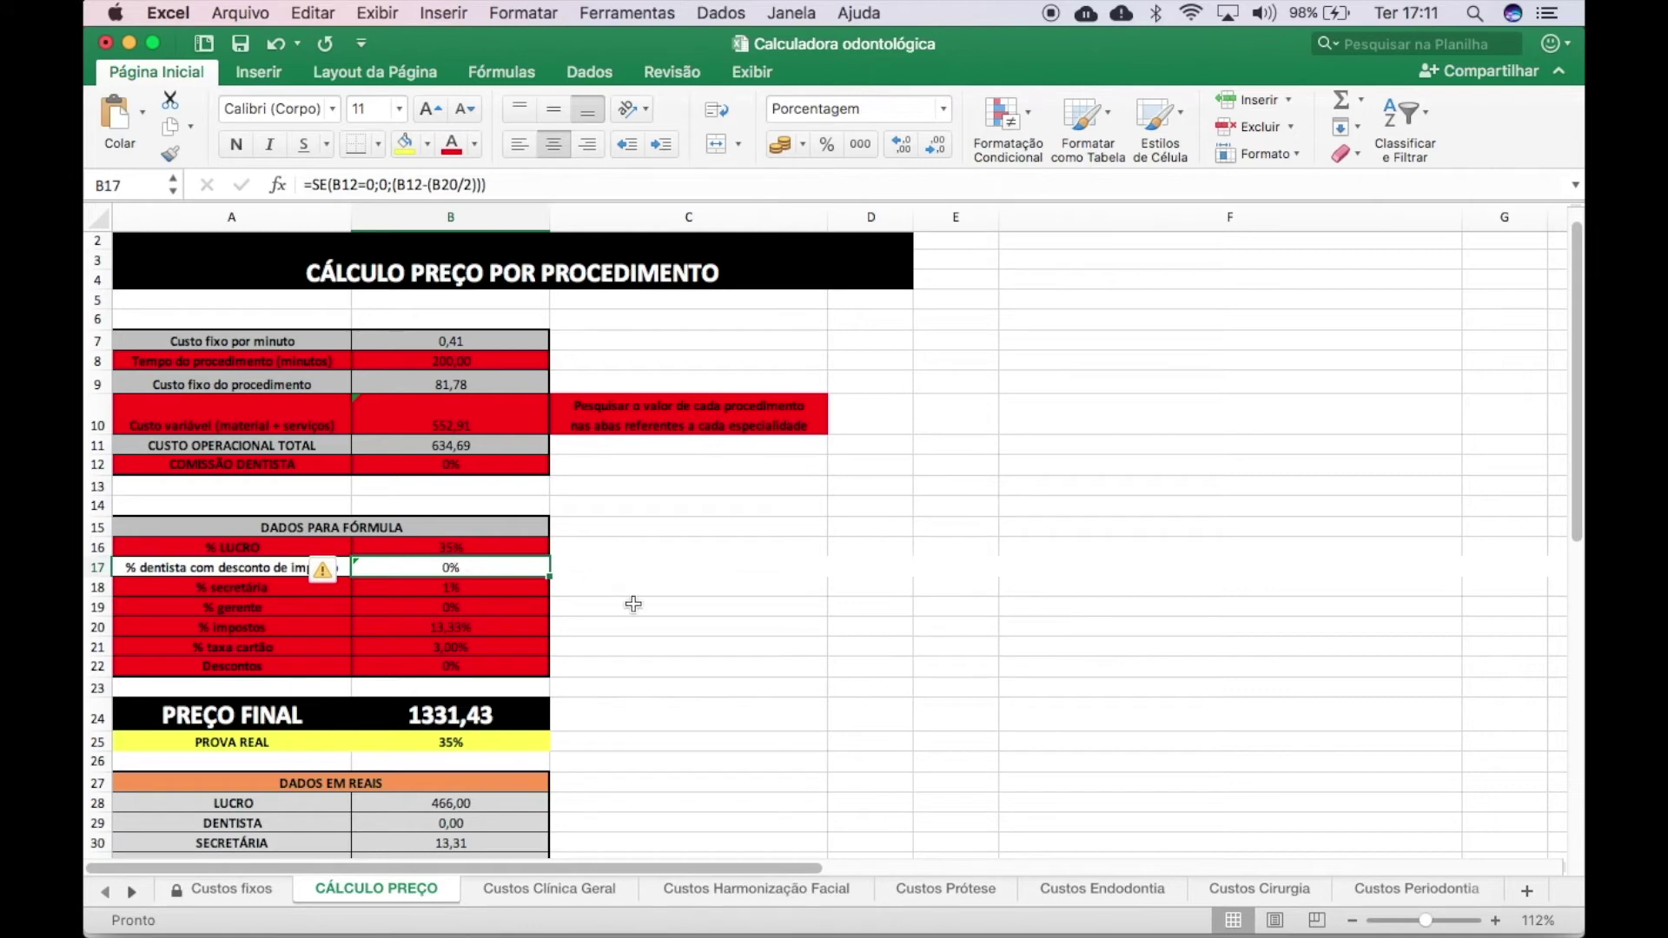
Step: Review the final price and the Dados em reais breakdown for the crown with the dentist's payment included as a cost
scroll(651, 634, down, 4)
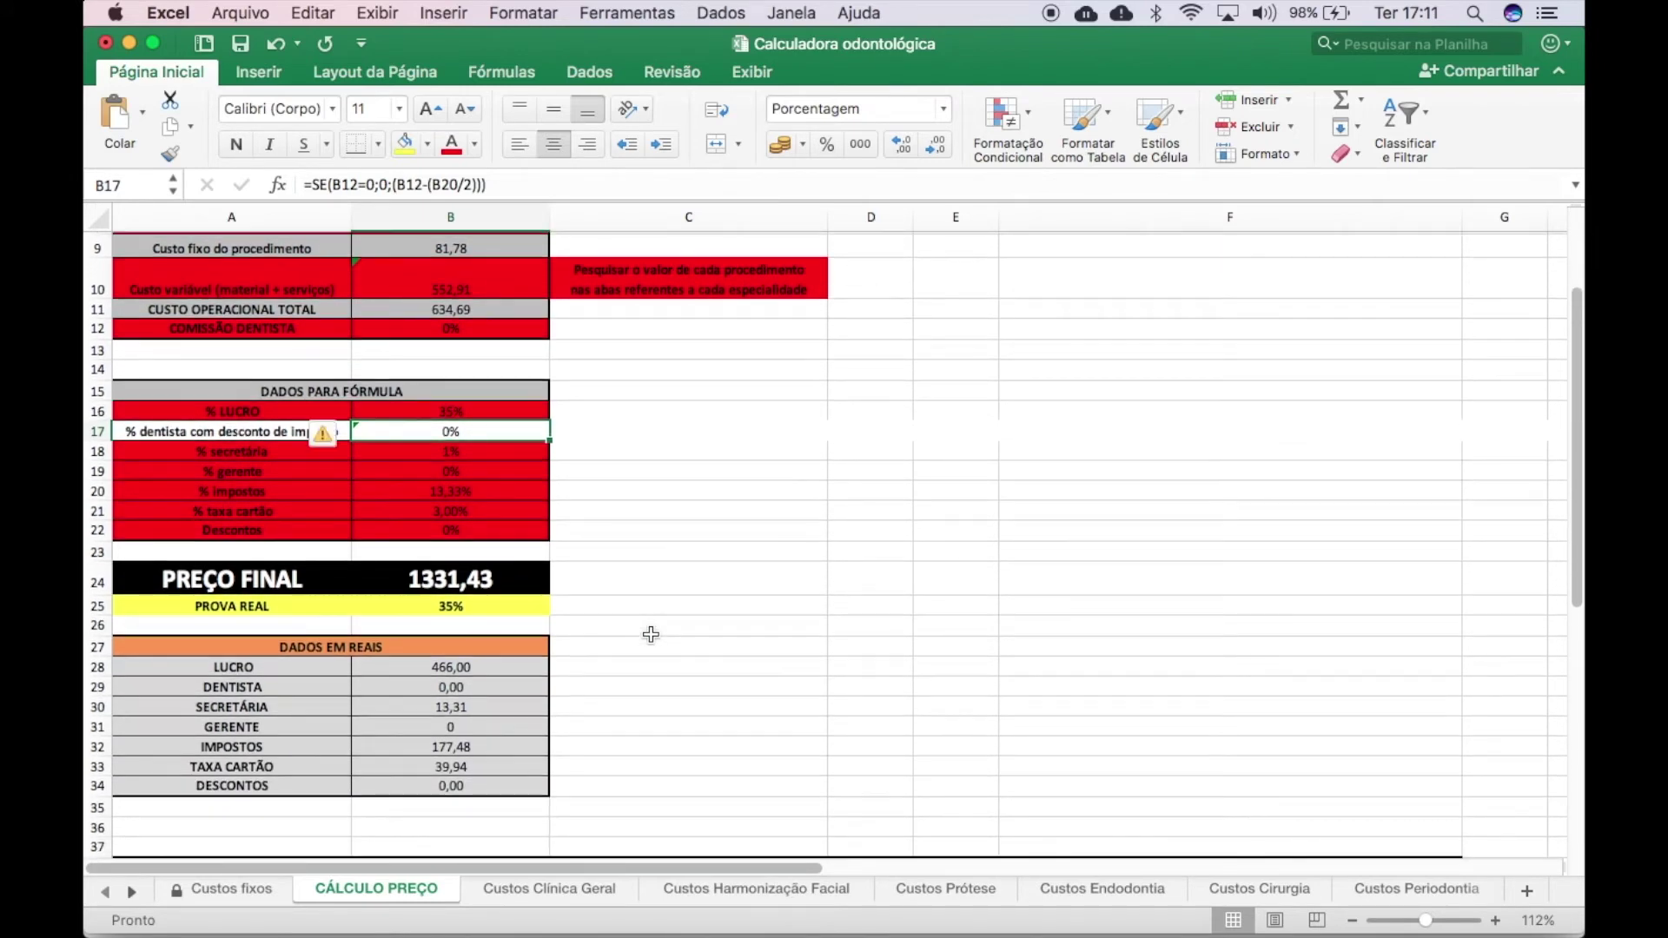
scroll(613, 643, down, 2)
scroll(613, 643, up, 3)
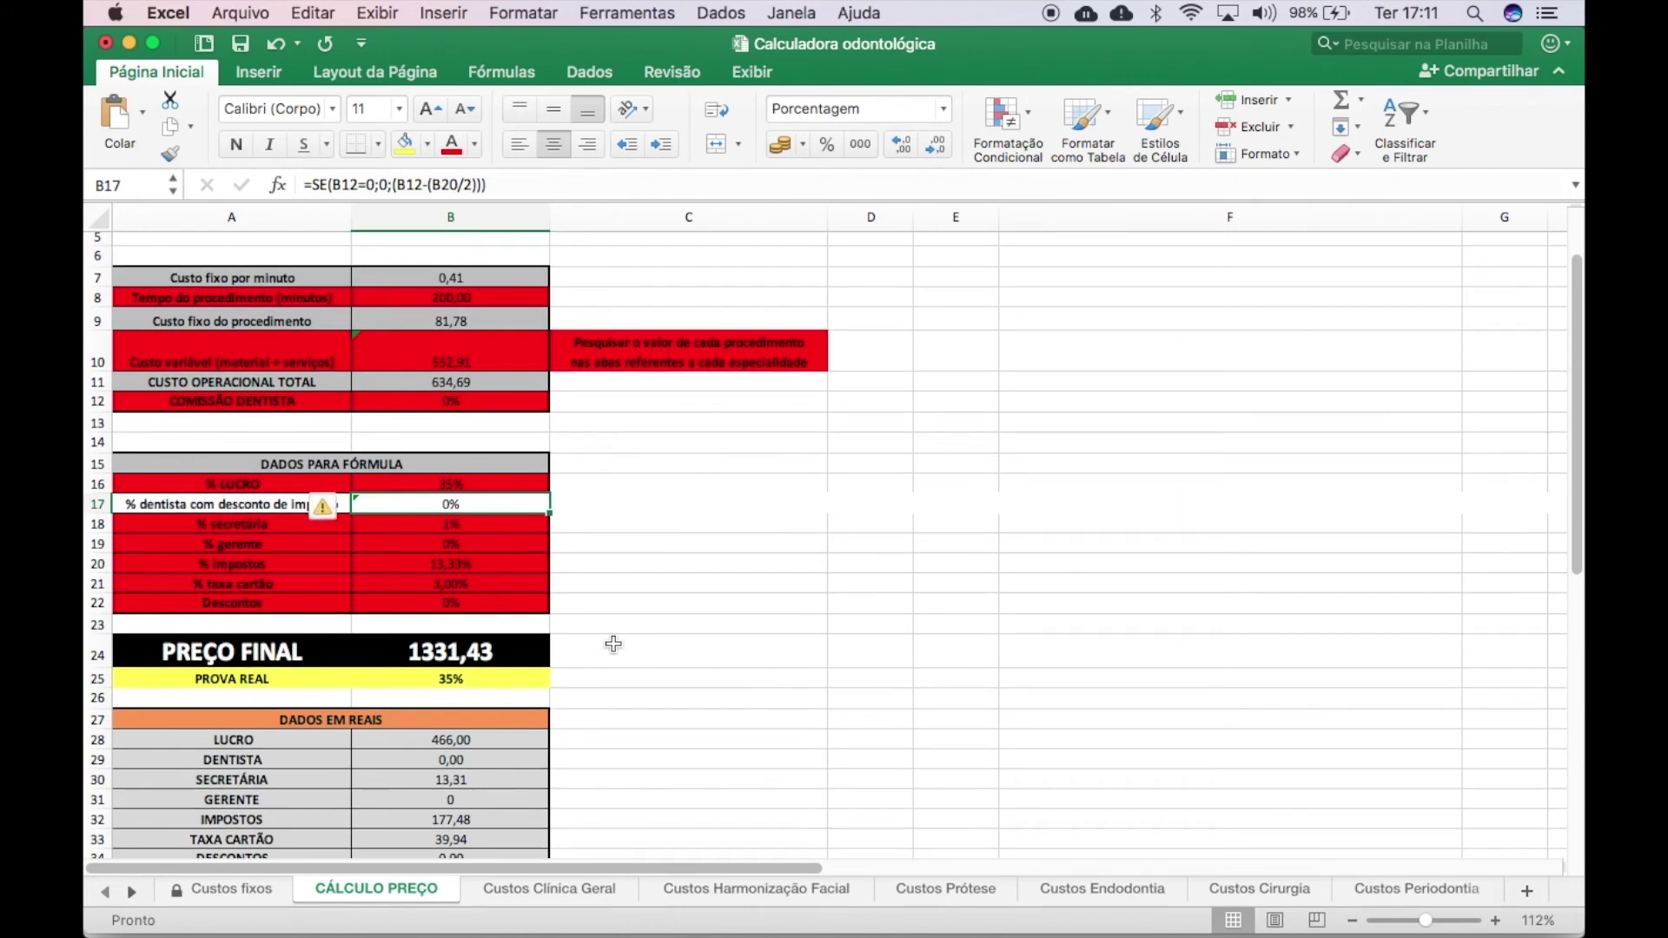
scroll(614, 643, up, 2)
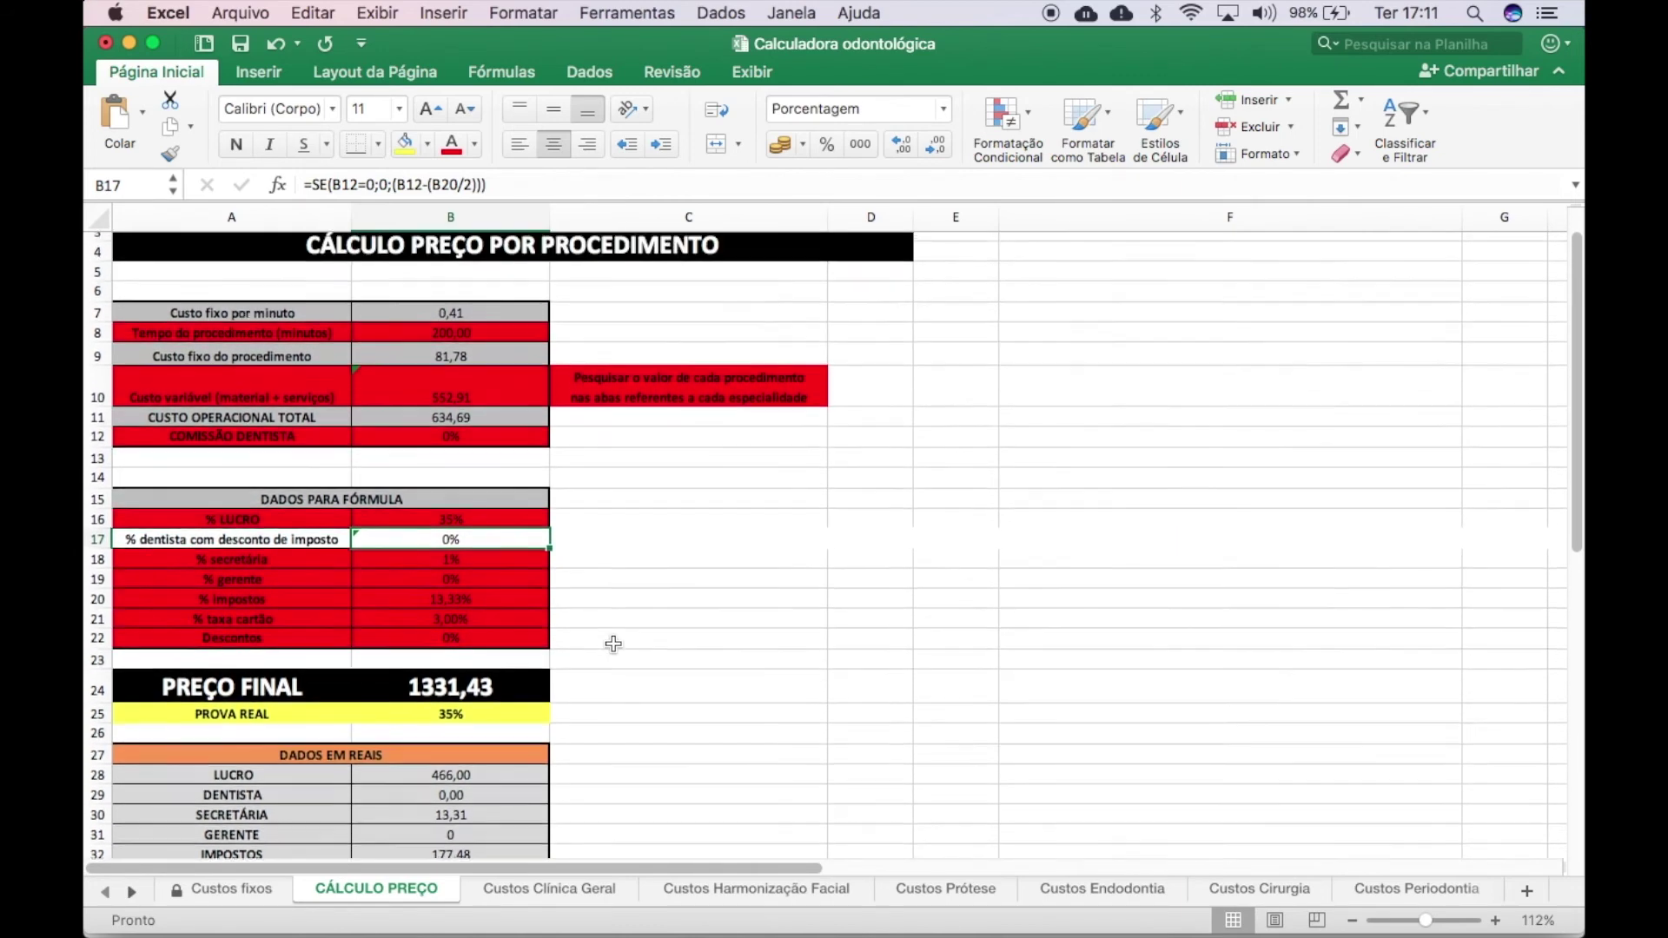
scroll(614, 643, down, 1)
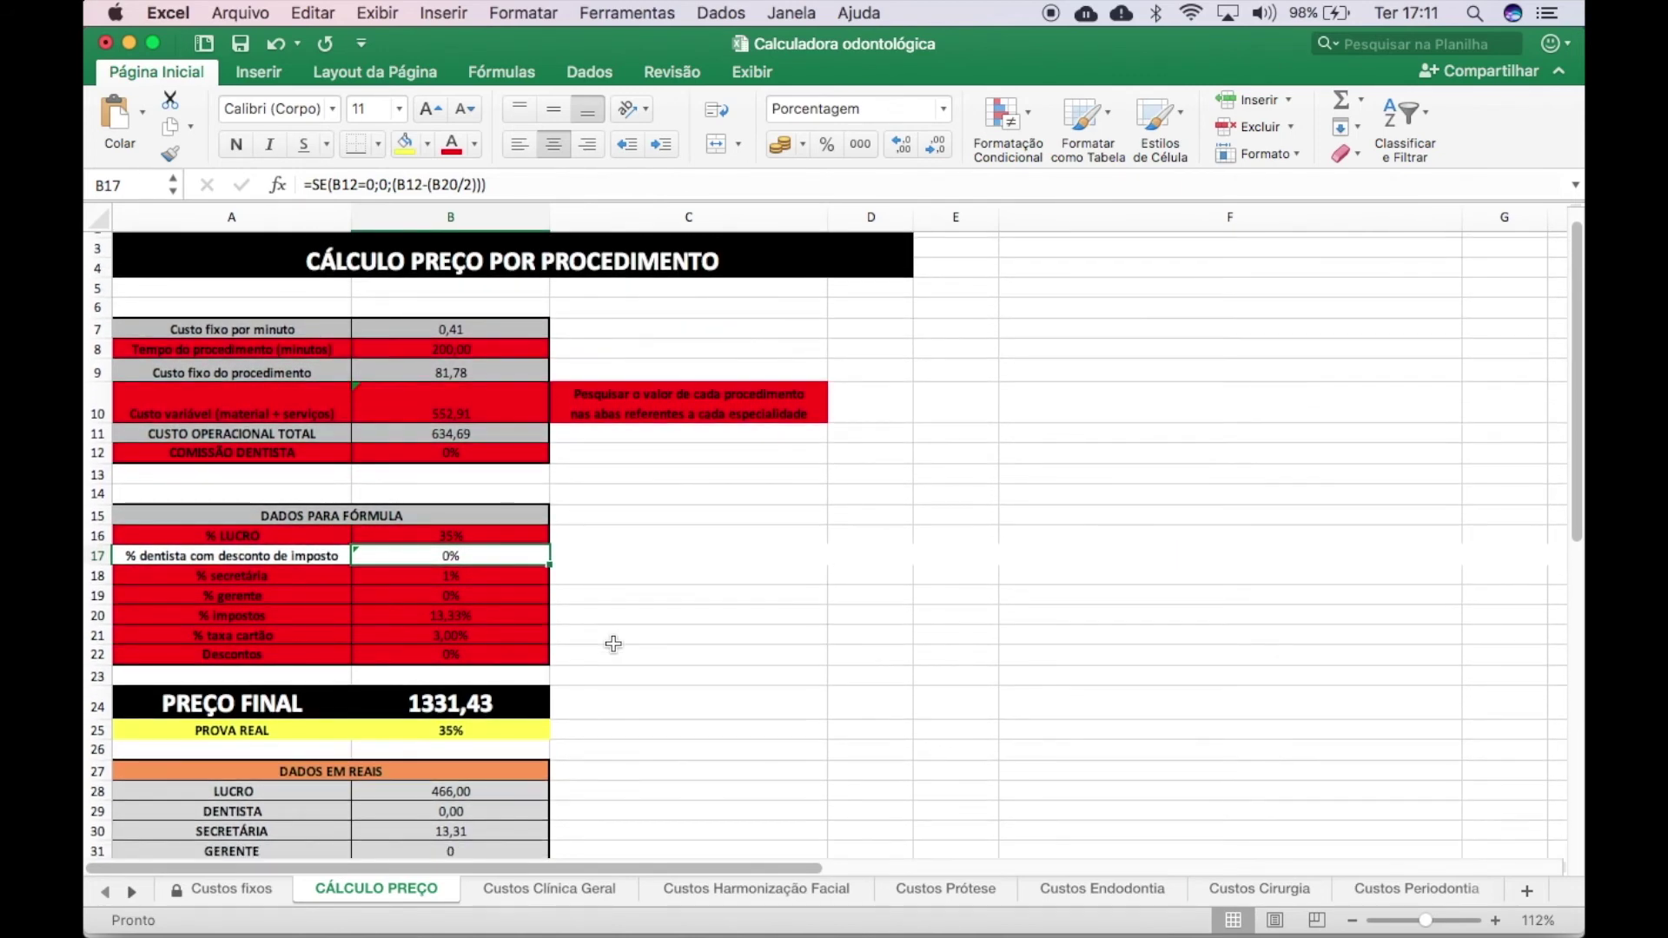
scroll(343, 666, down, 4)
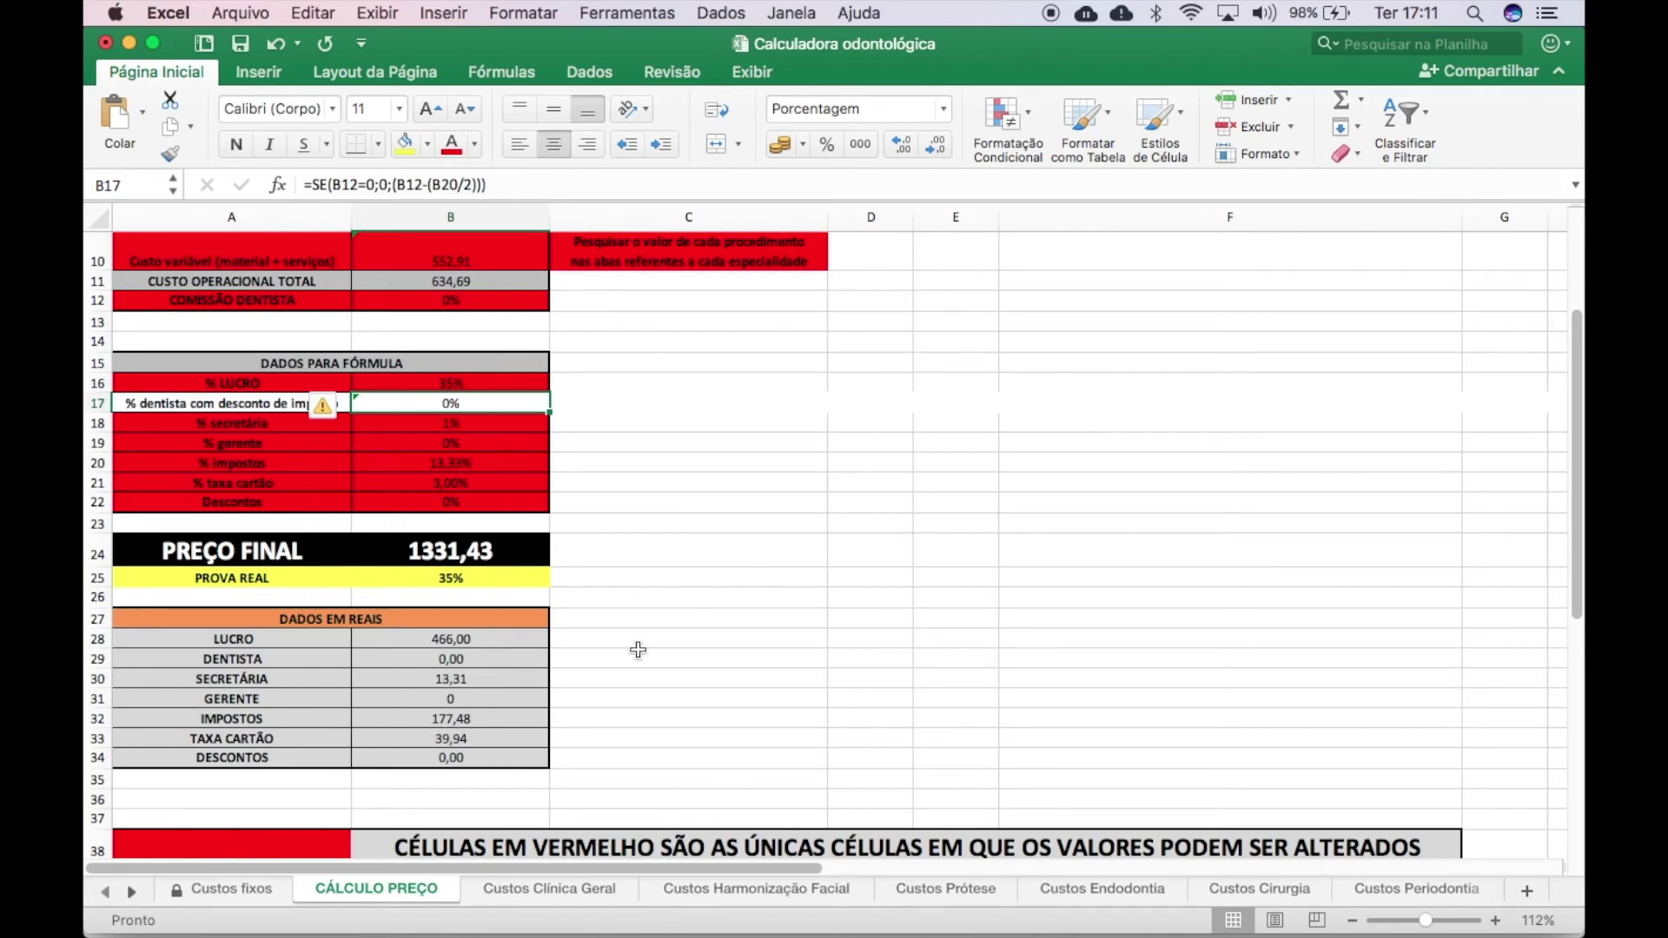
scroll(638, 650, up, 4)
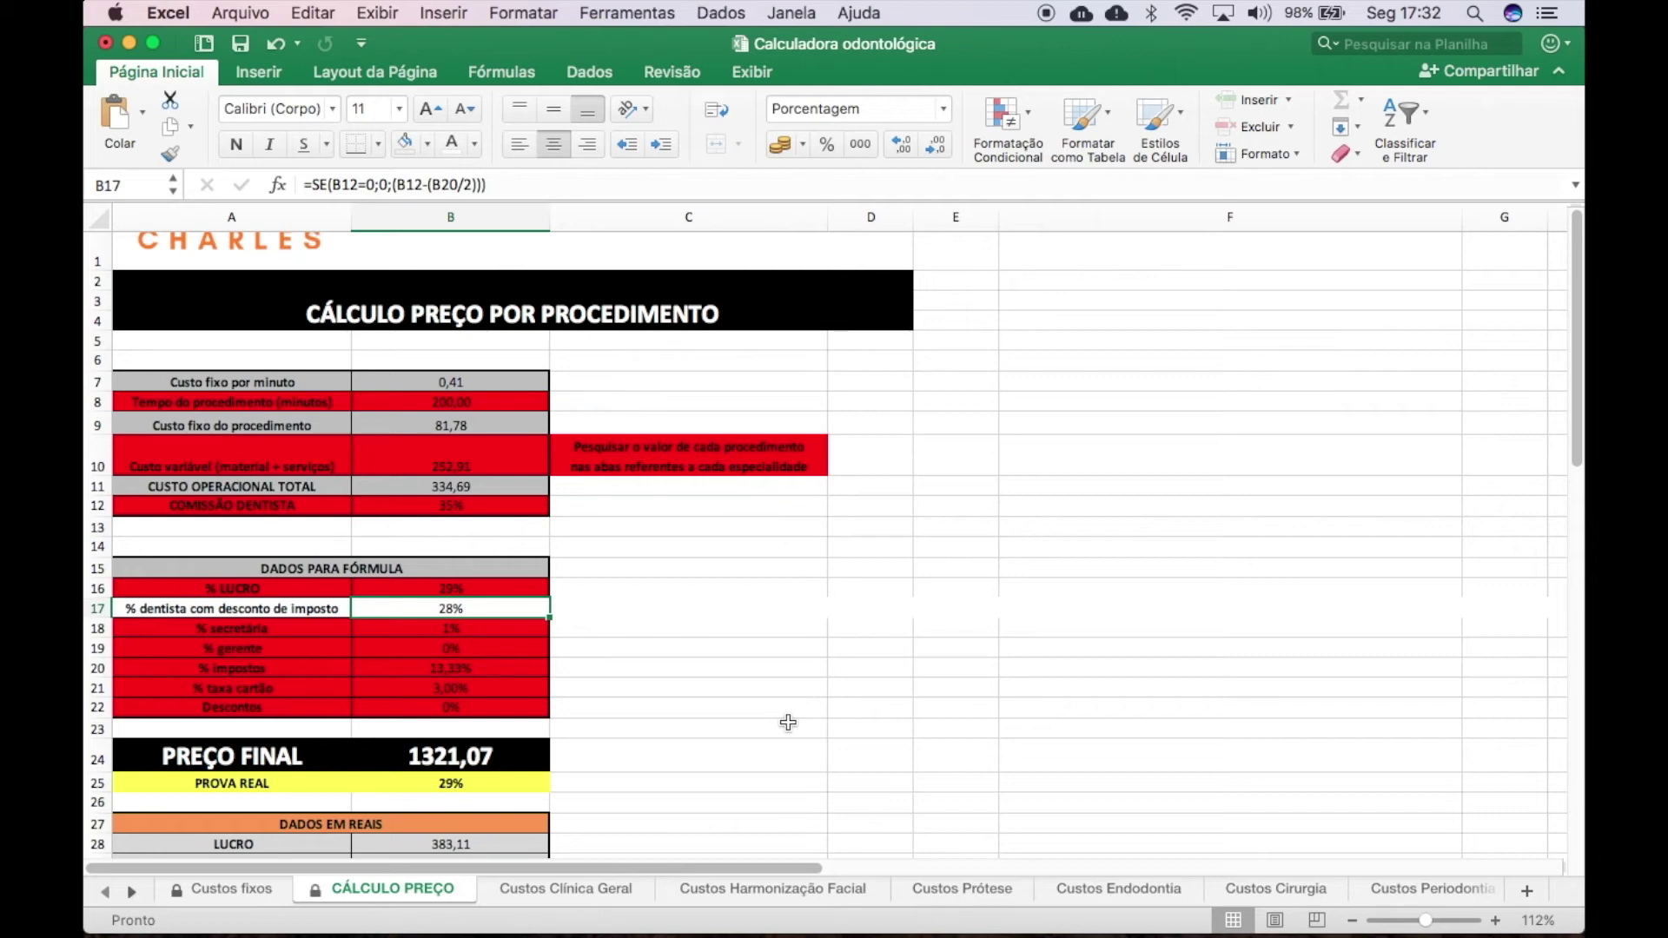
Step: Examine the whole CÁLCULO PREÇO sheet: cost inputs, formula percentages, final price, Dados em reais breakdown and the notes on editable red cells
scroll(929, 735, down, 5)
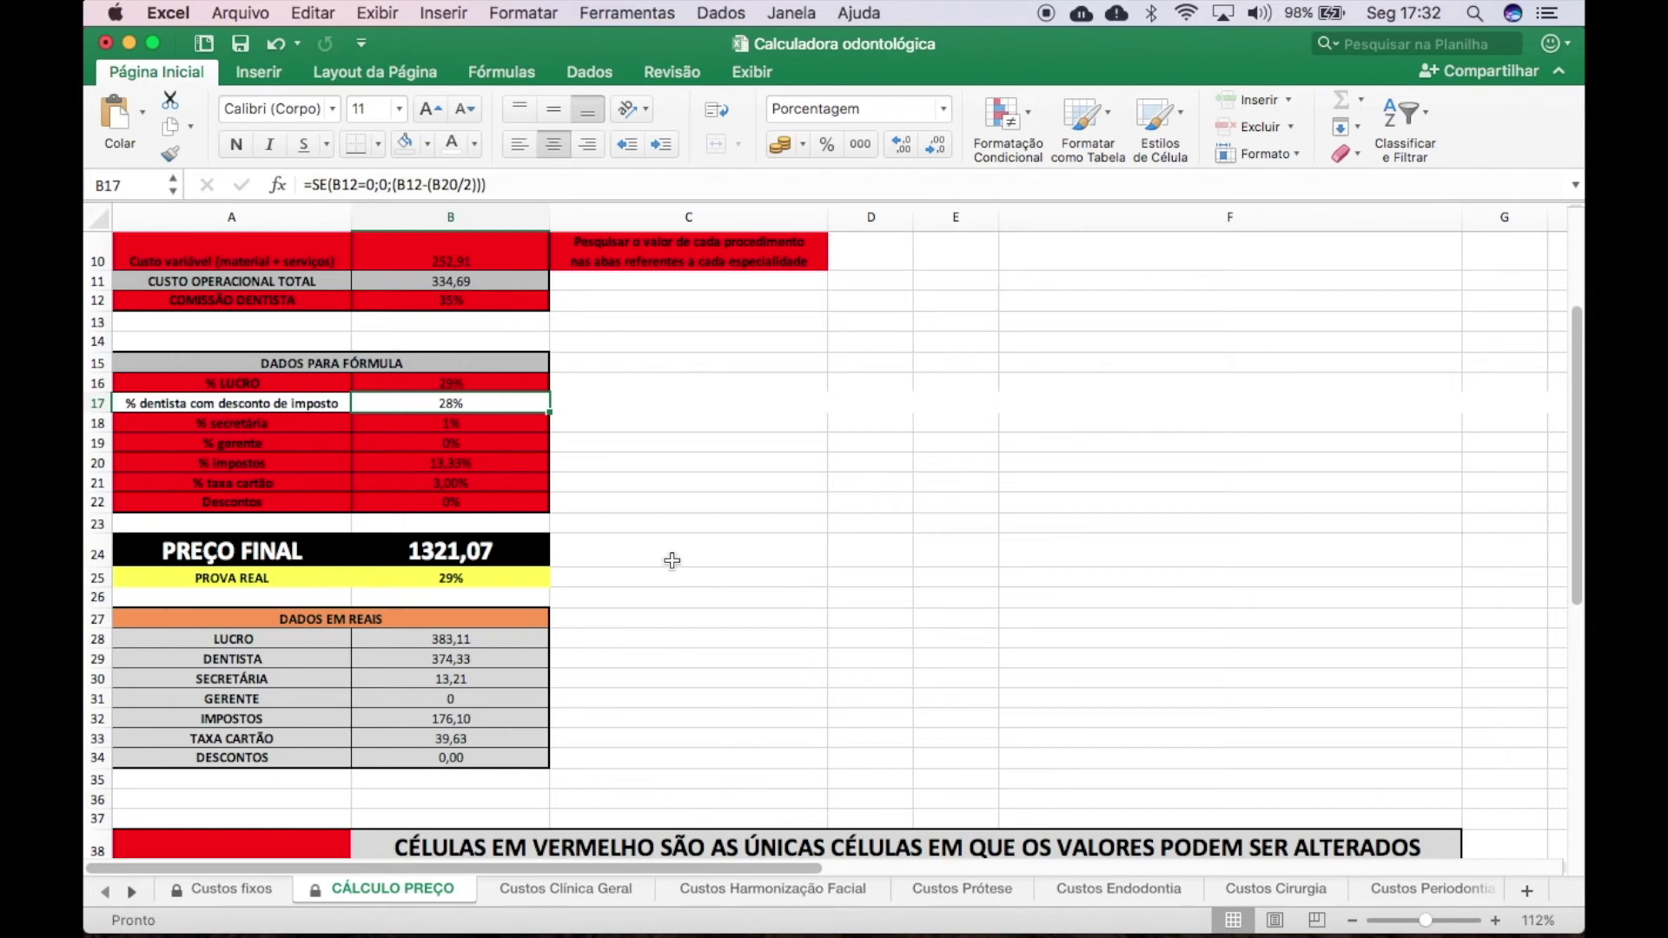
scroll(673, 560, up, 5)
scroll(672, 560, down, 3)
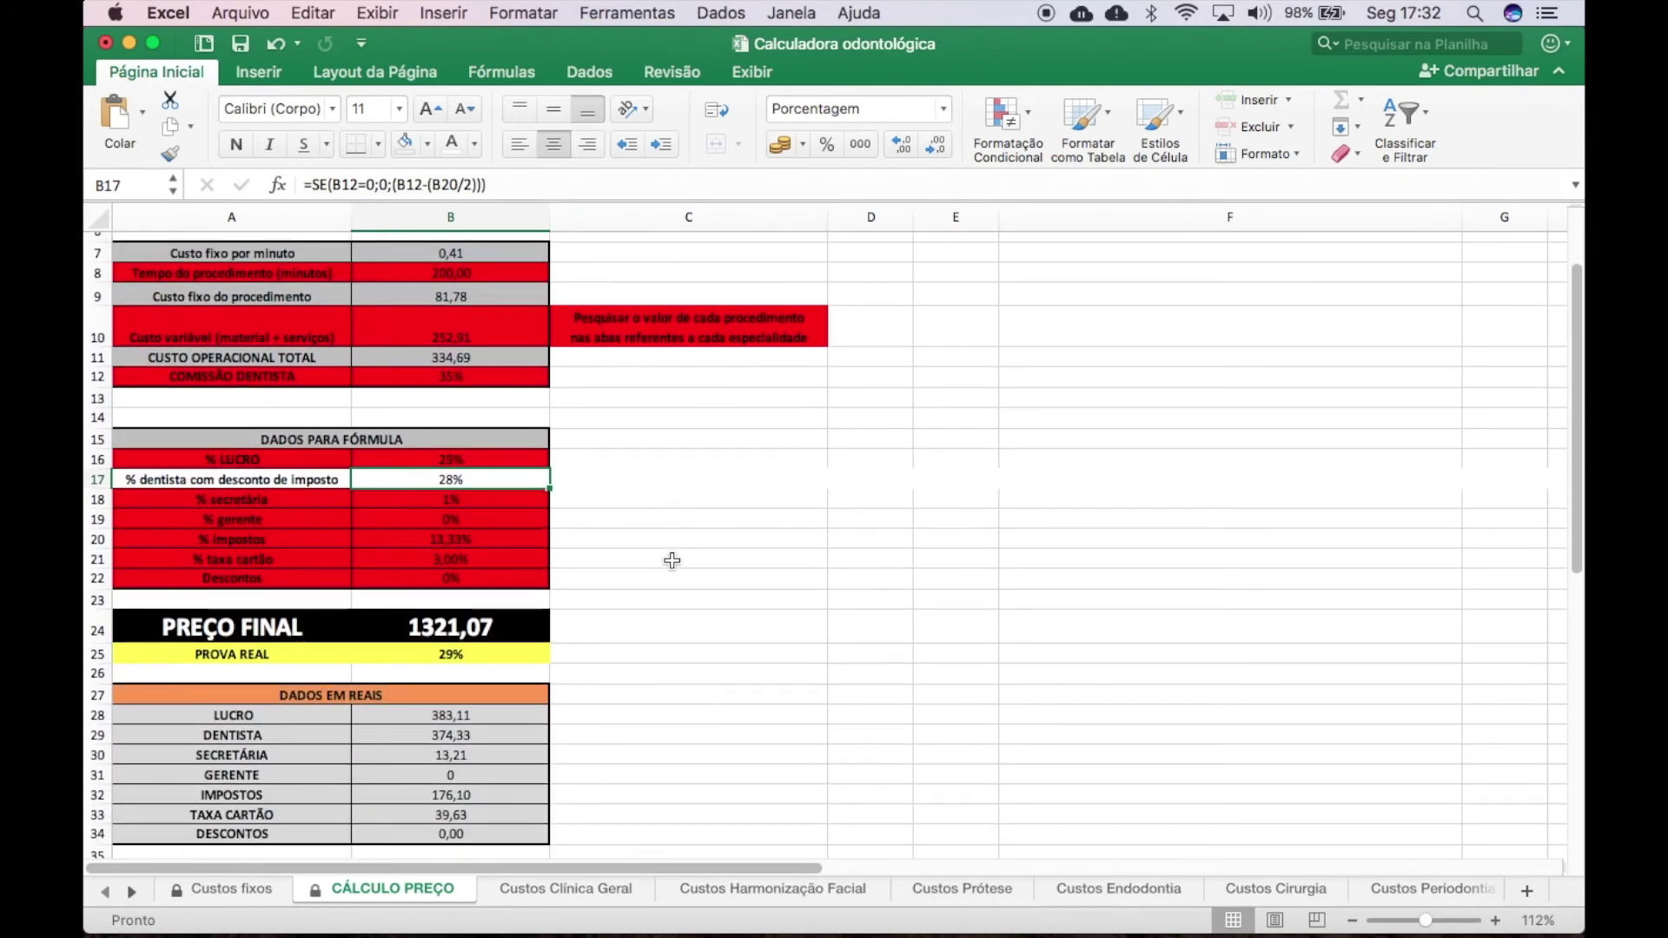
scroll(672, 560, down, 3)
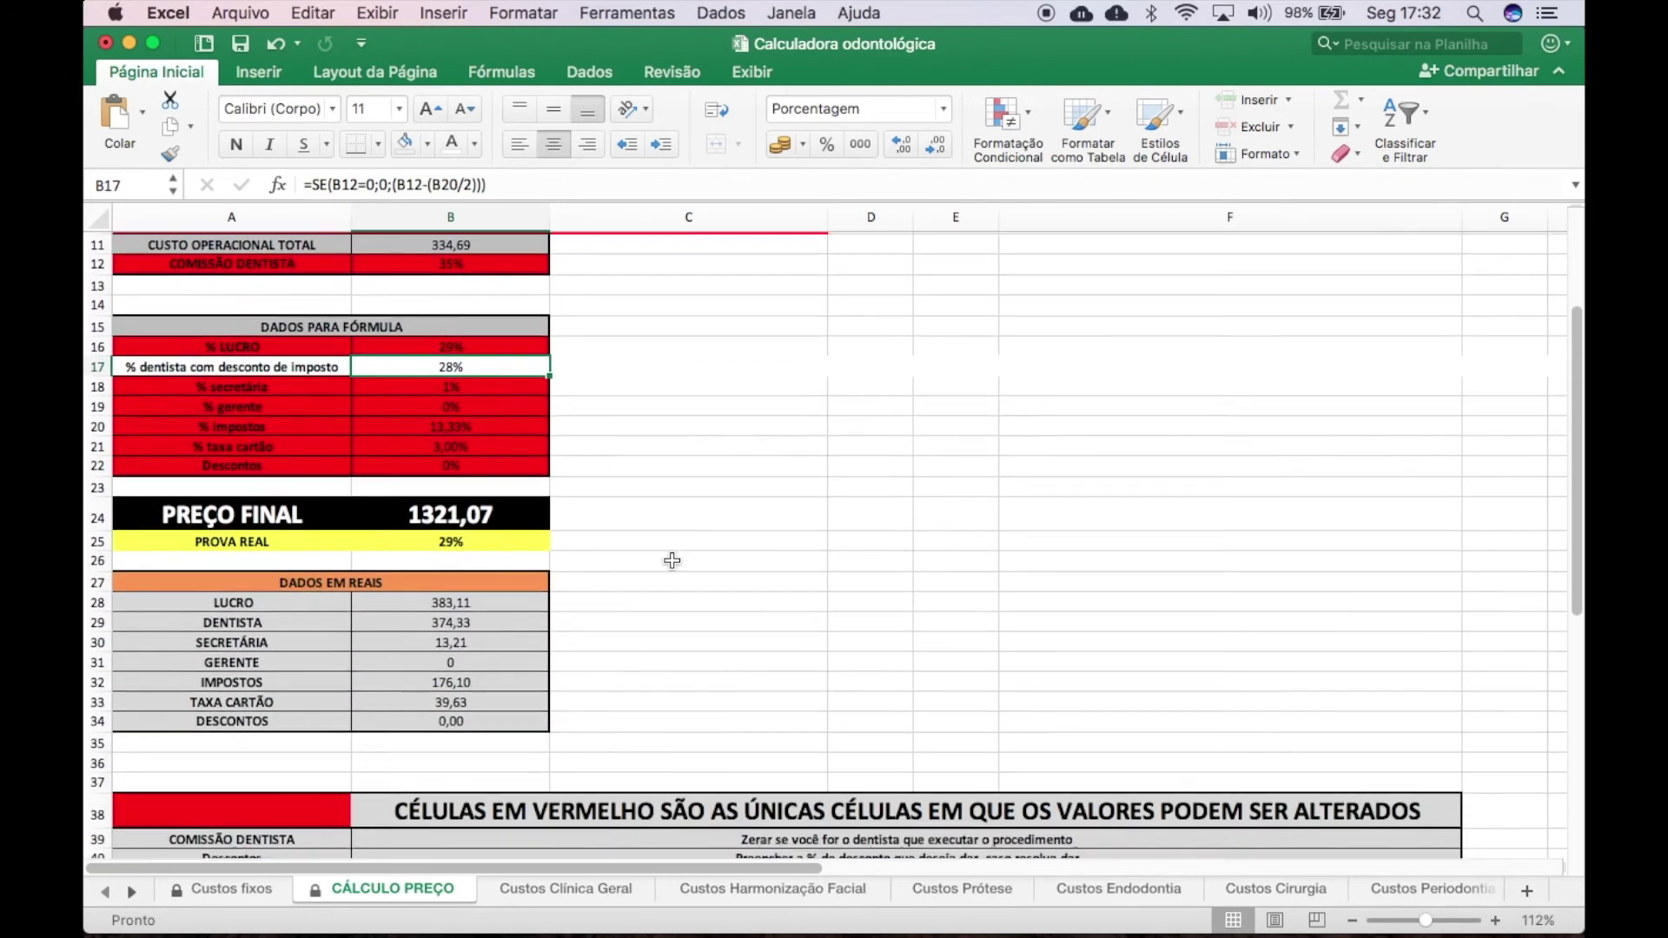
scroll(673, 560, up, 1)
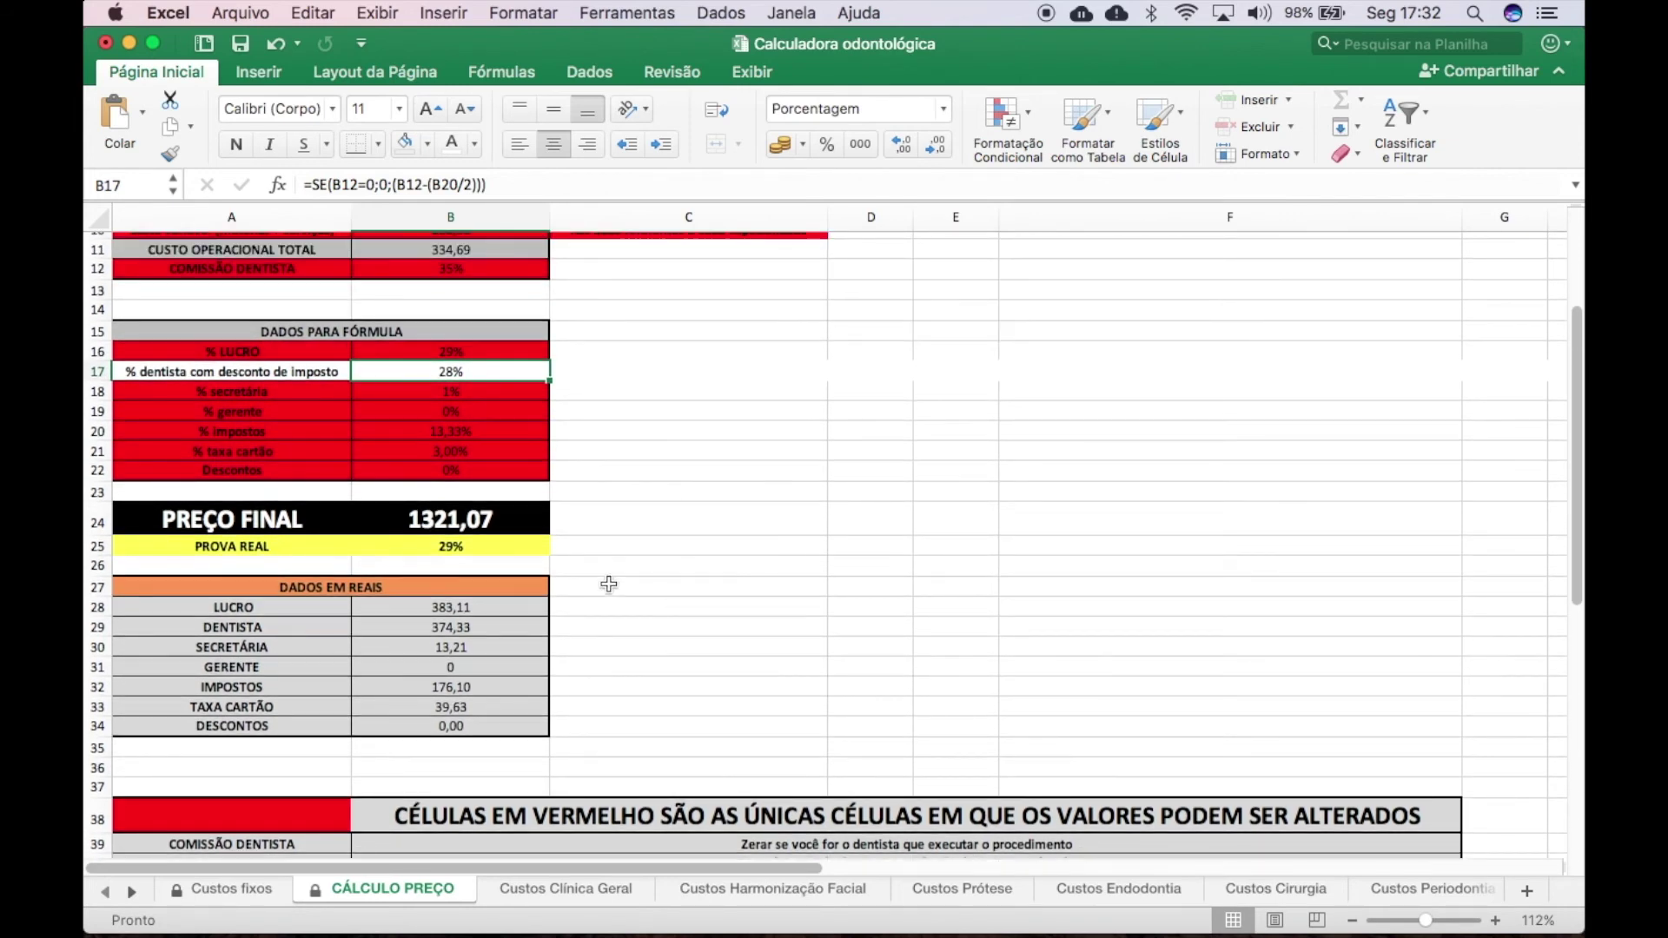
scroll(608, 584, up, 1)
scroll(663, 585, up, 3)
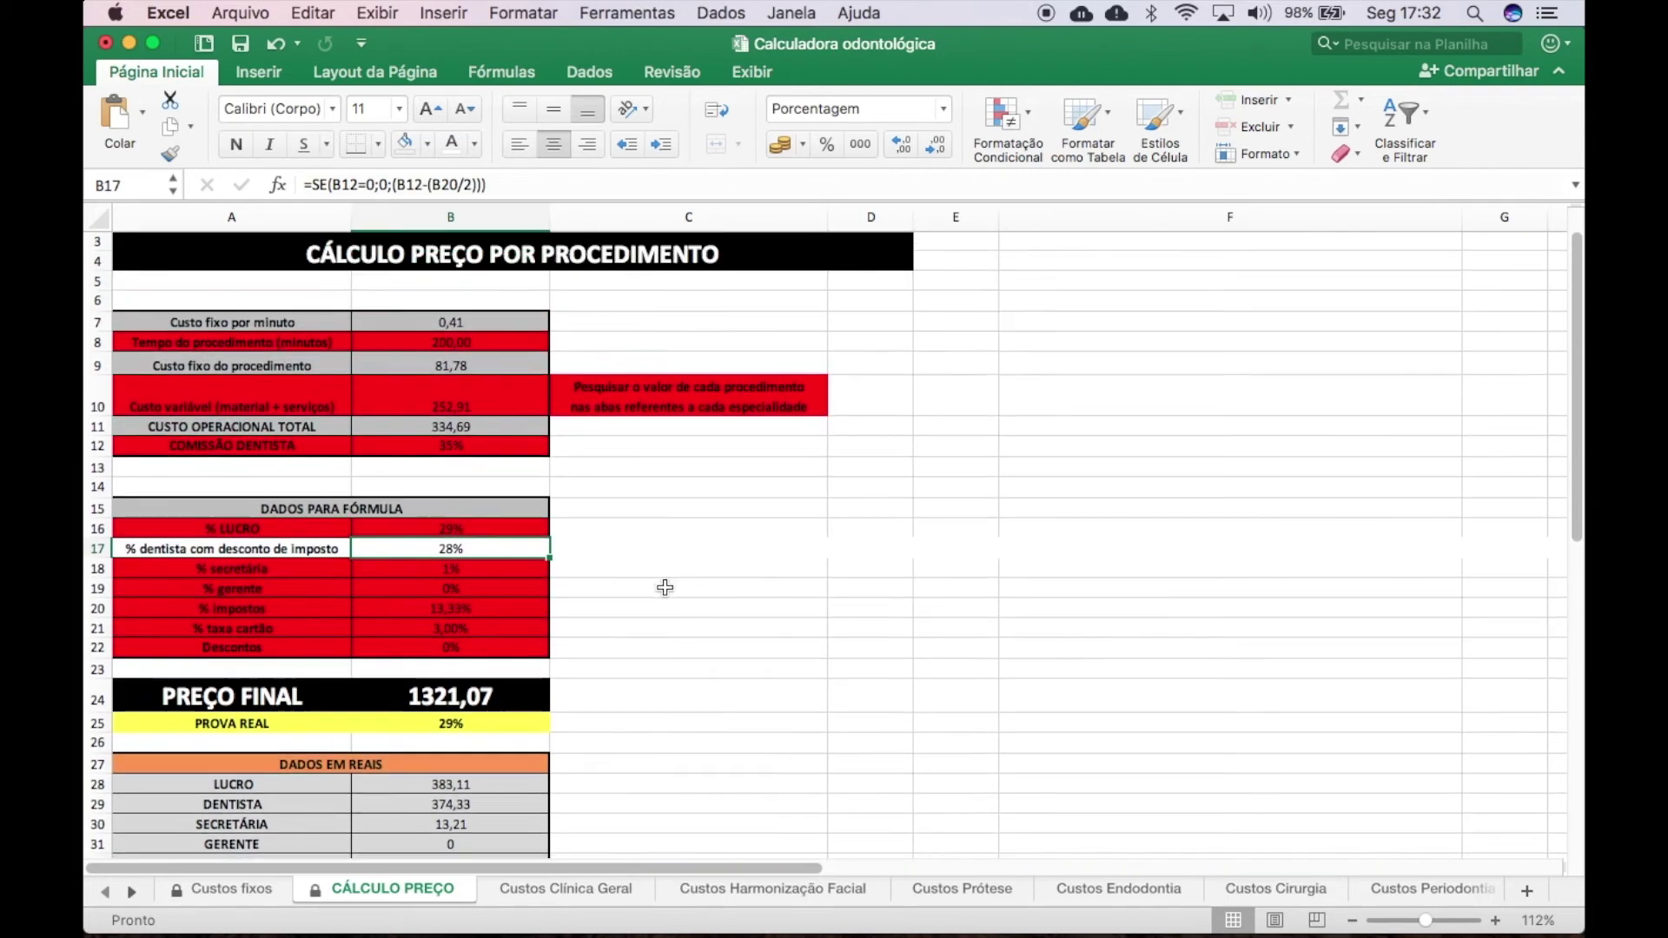
scroll(637, 549, down, 5)
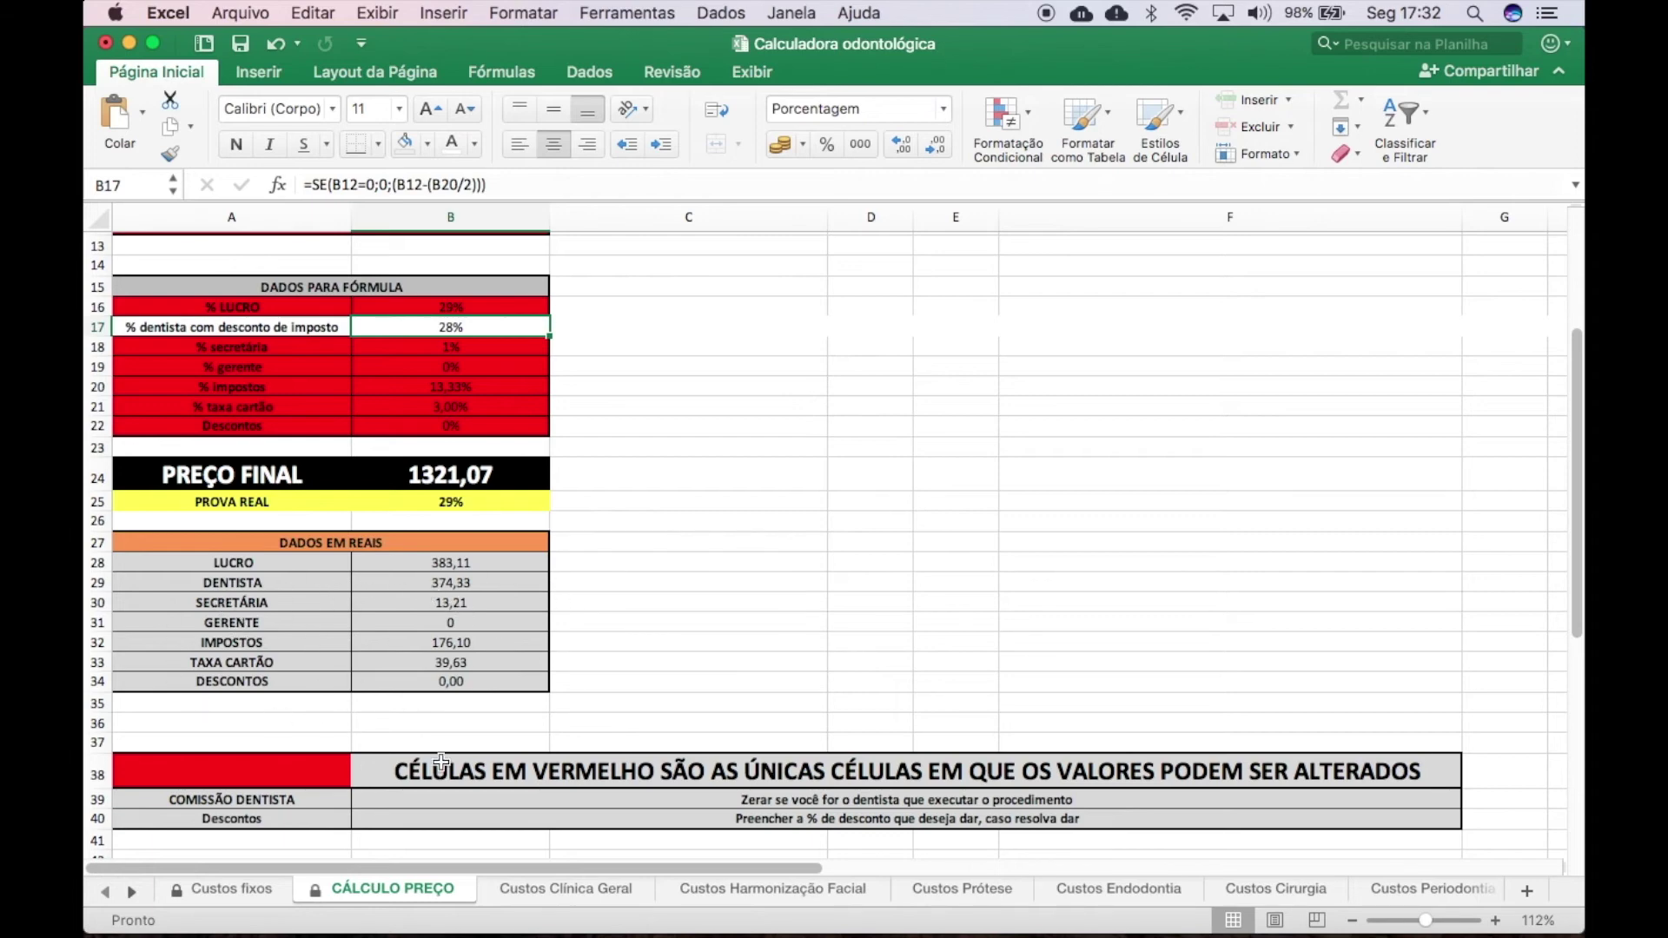
scroll(959, 506, up, 4)
scroll(959, 505, up, 4)
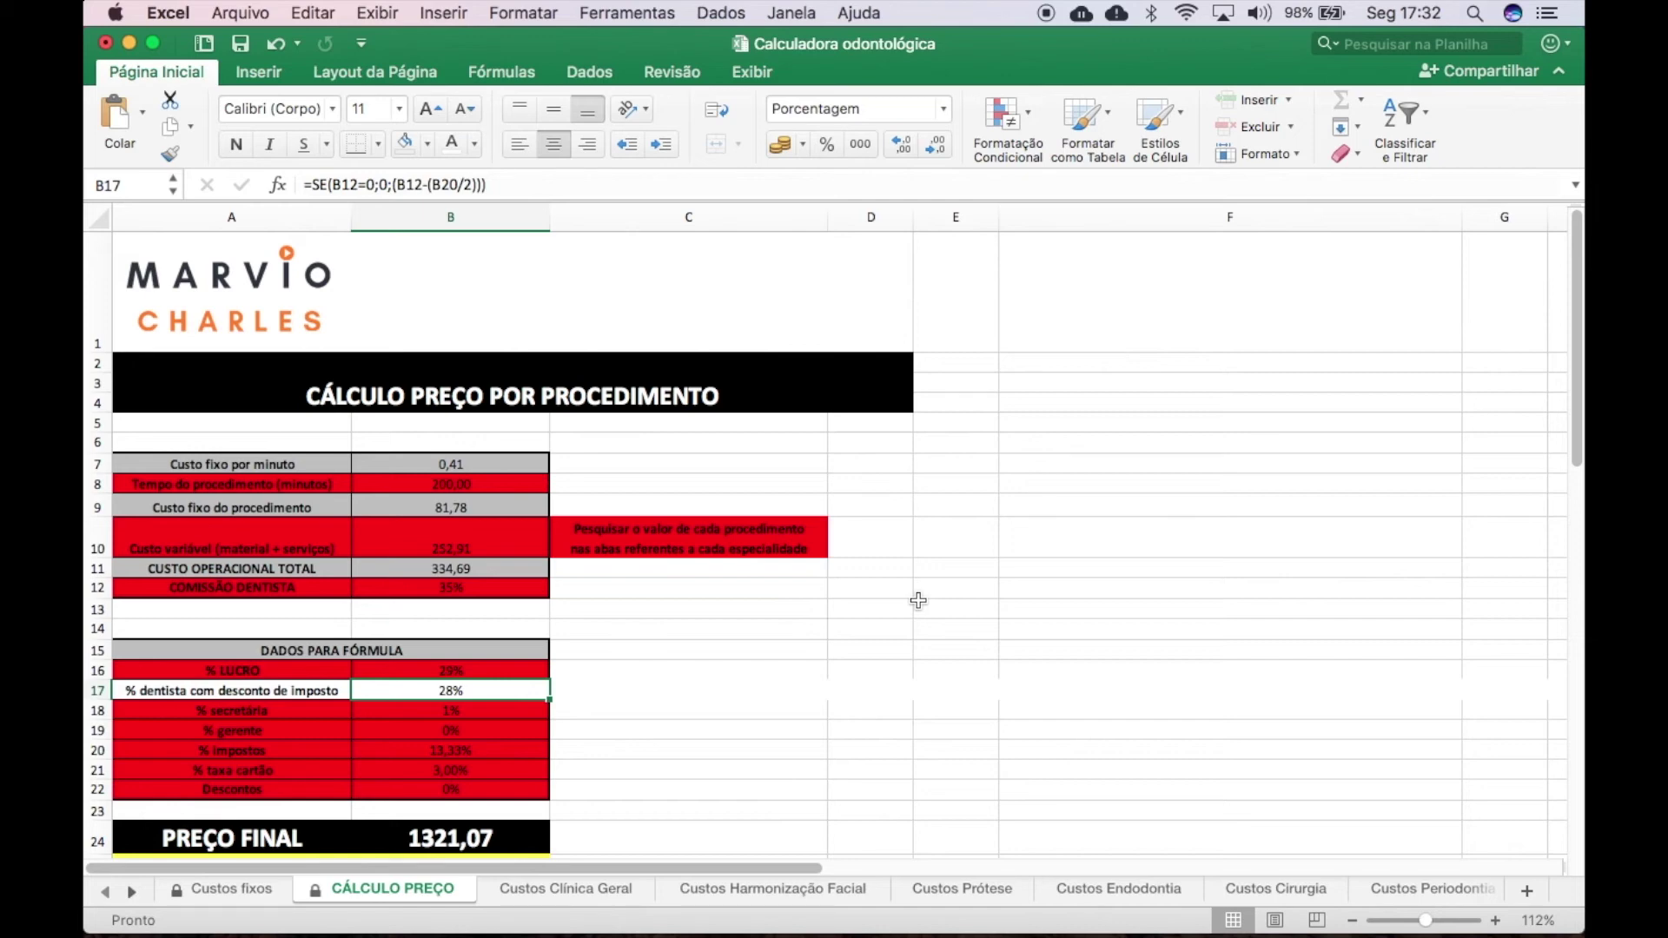
scroll(919, 601, down, 4)
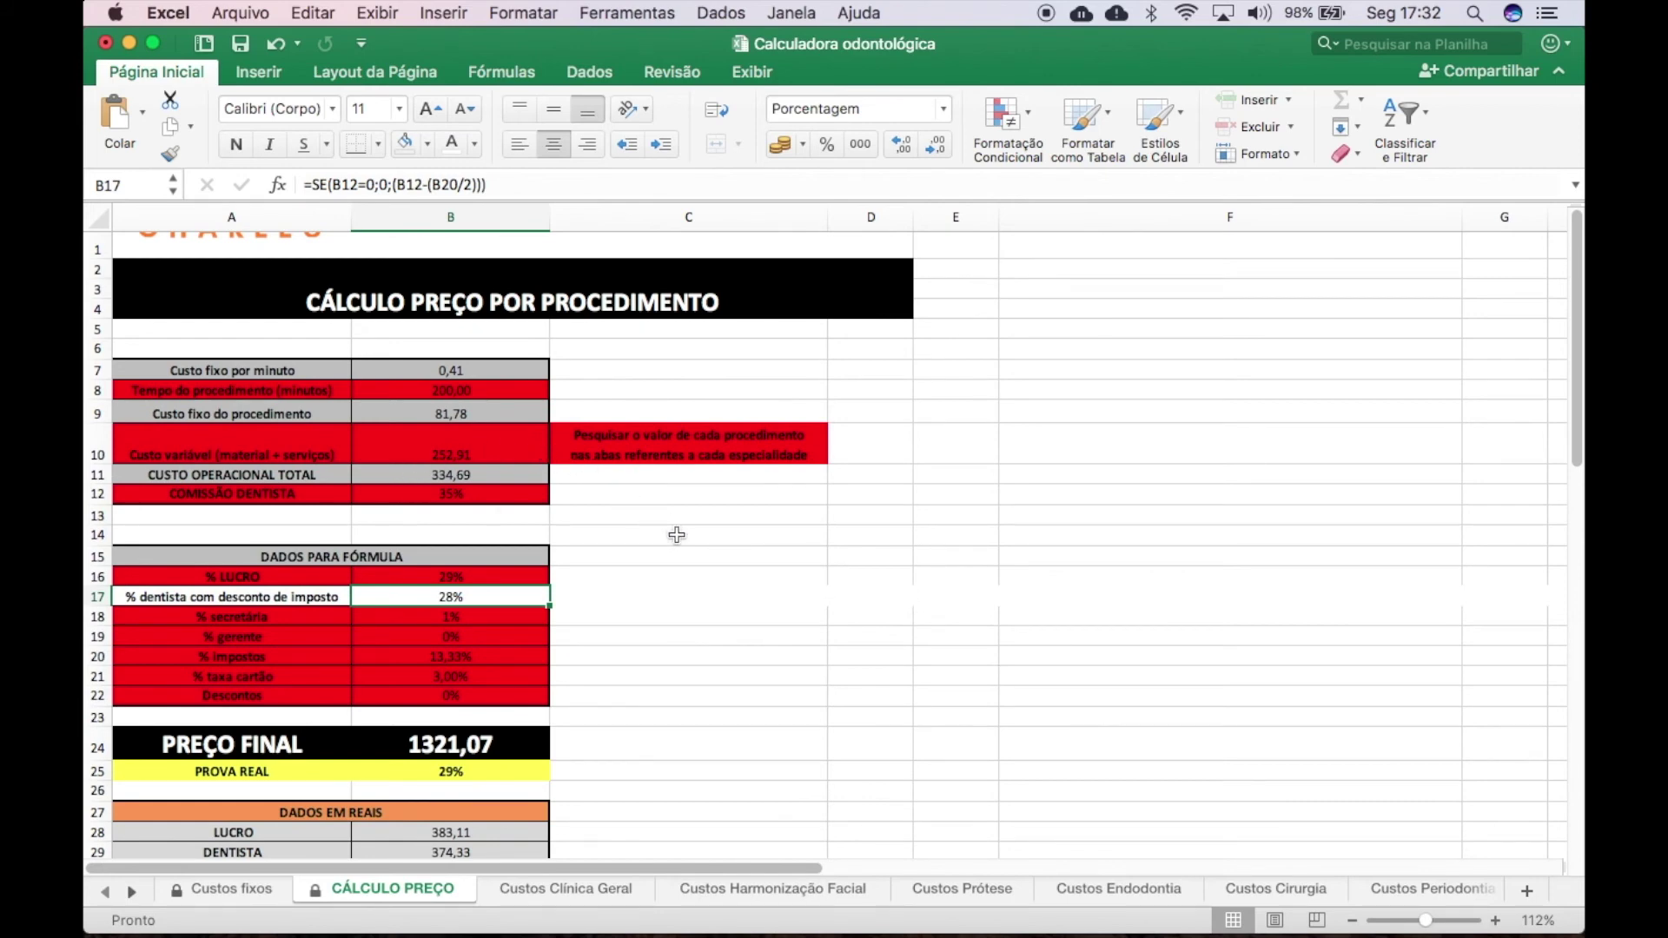
scroll(677, 534, down, 4)
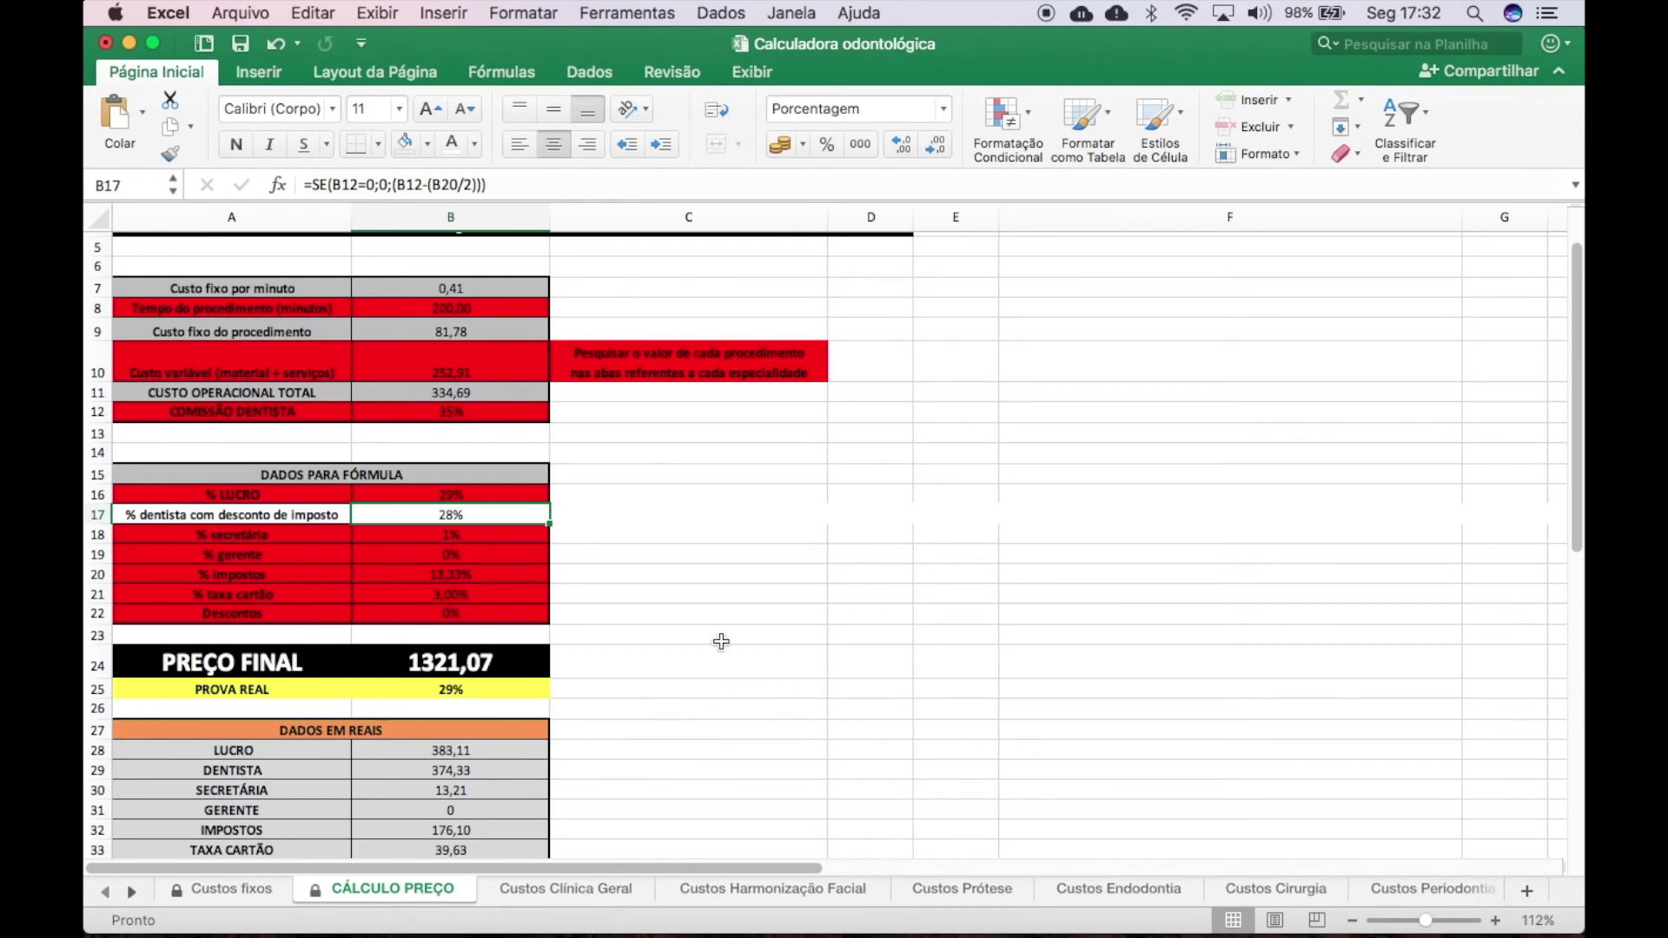
scroll(721, 641, down, 8)
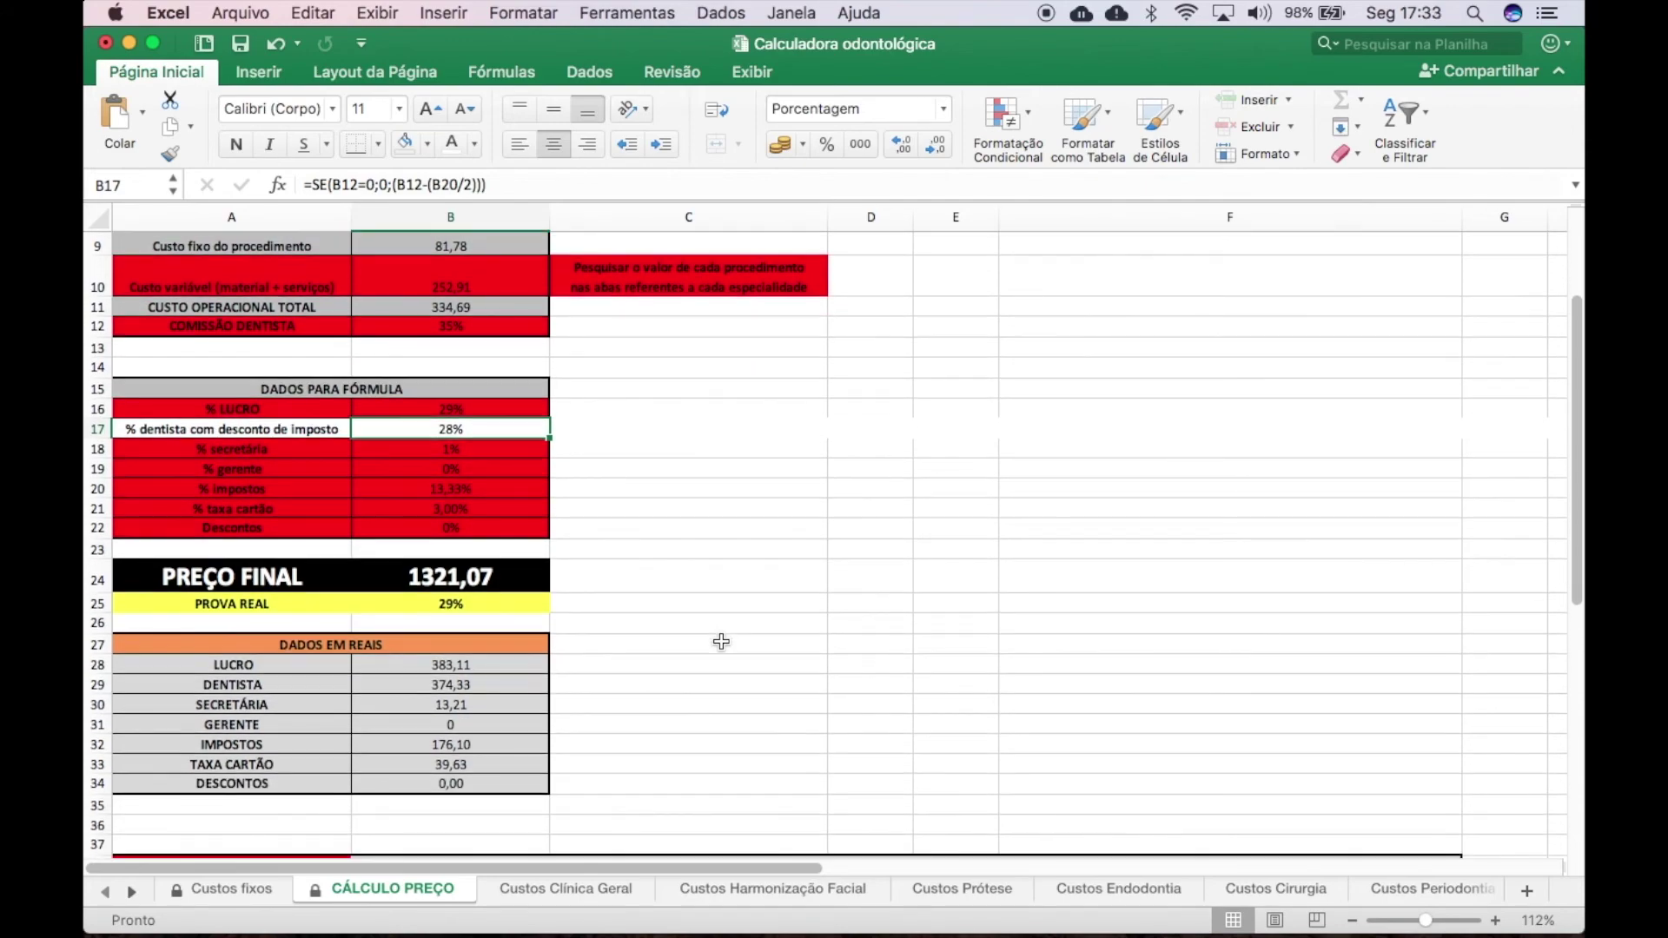
scroll(721, 642, down, 1)
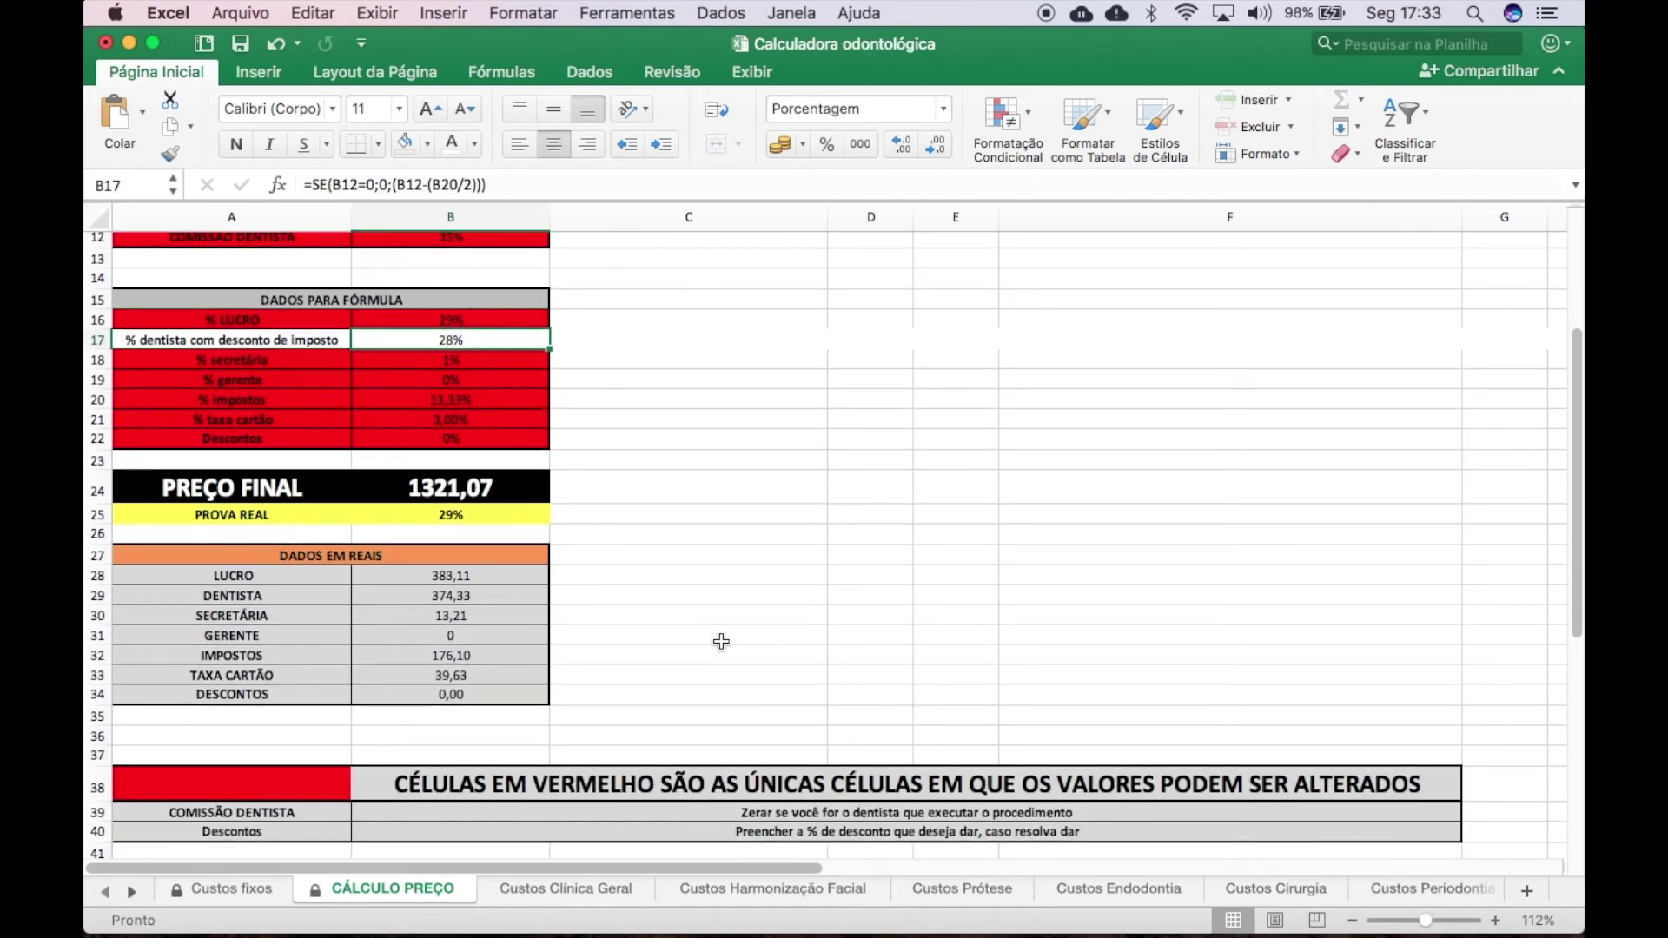